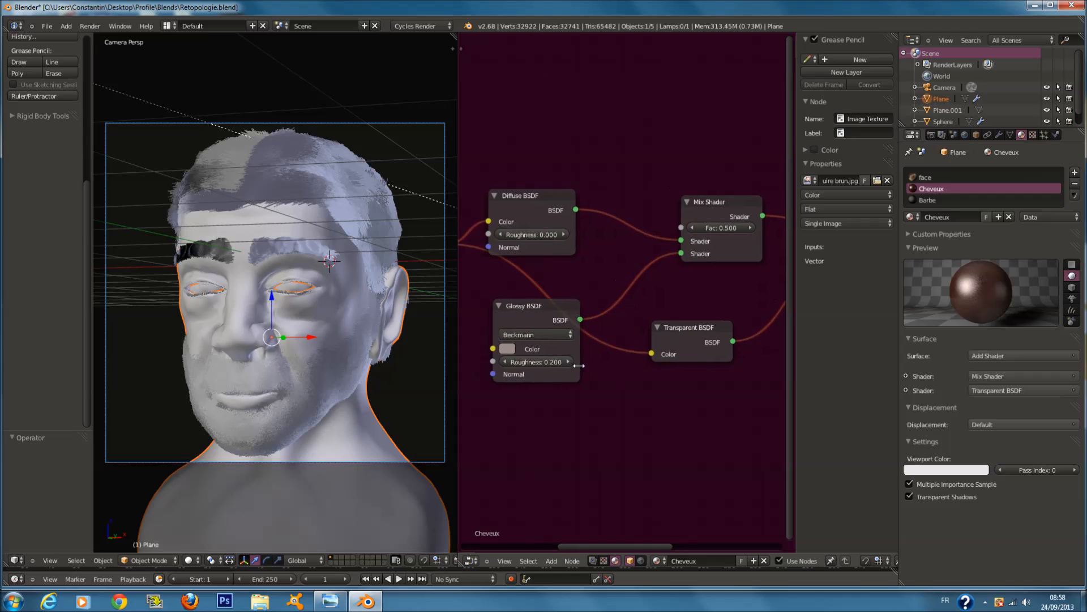
Set the roughness of the Cheveux material's Glossy BSDF node to 0.08.
left_click_drag(562, 364, 541, 364)
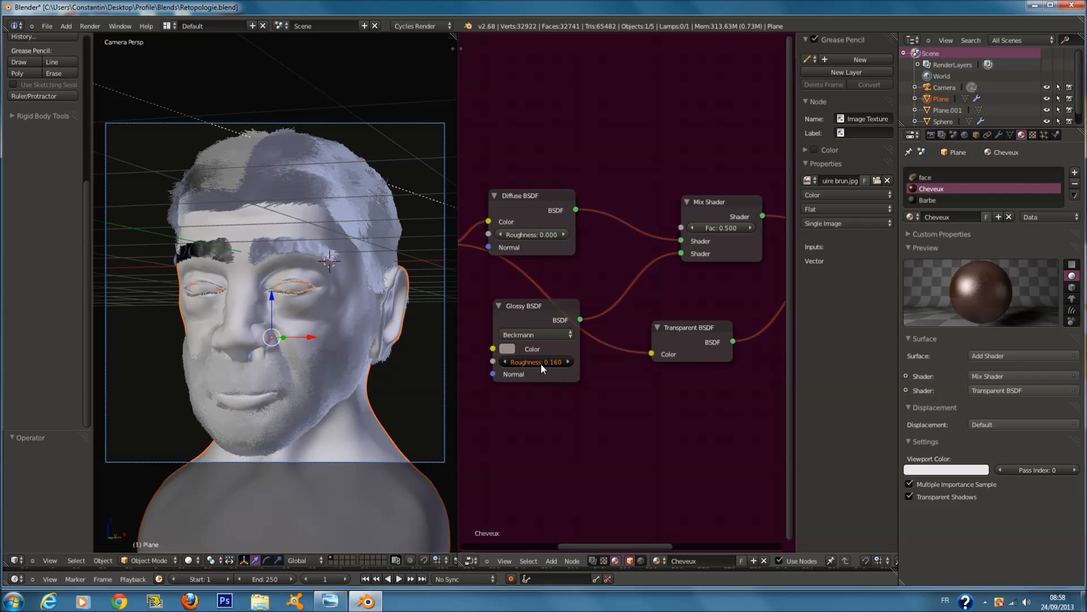
left_click_drag(443, 375, 442, 375)
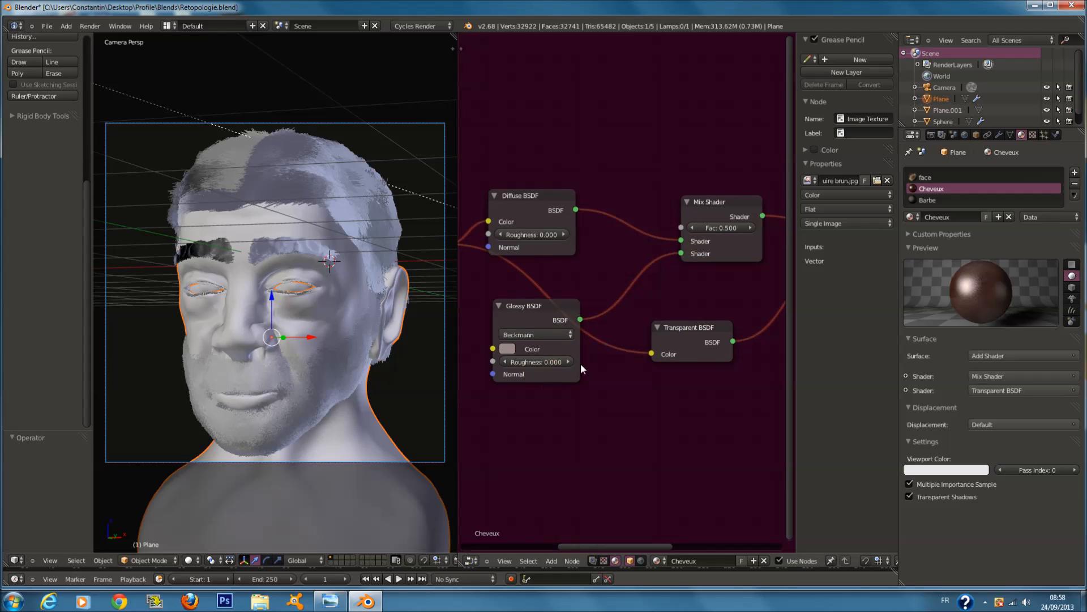
left_click(542, 361)
type("0.08")
key("Return")
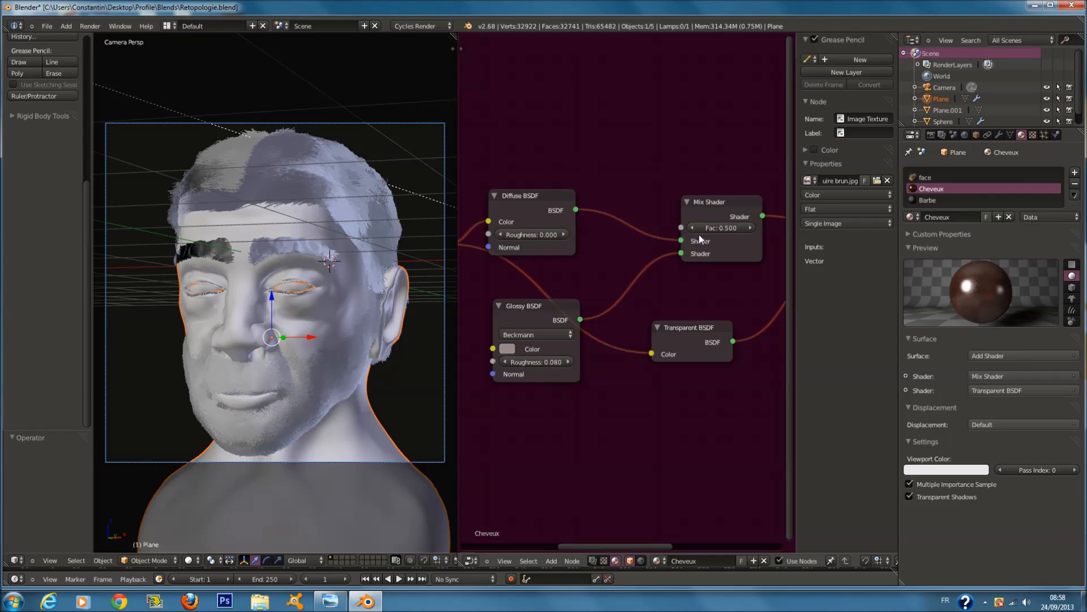
Set the Cheveux material's Mix Shader factor, blending diffuse and glossy, to 0.075.
left_click_drag(713, 230, 590, 237)
left_click_drag(522, 259, 523, 259)
scroll(621, 297, "up", 1)
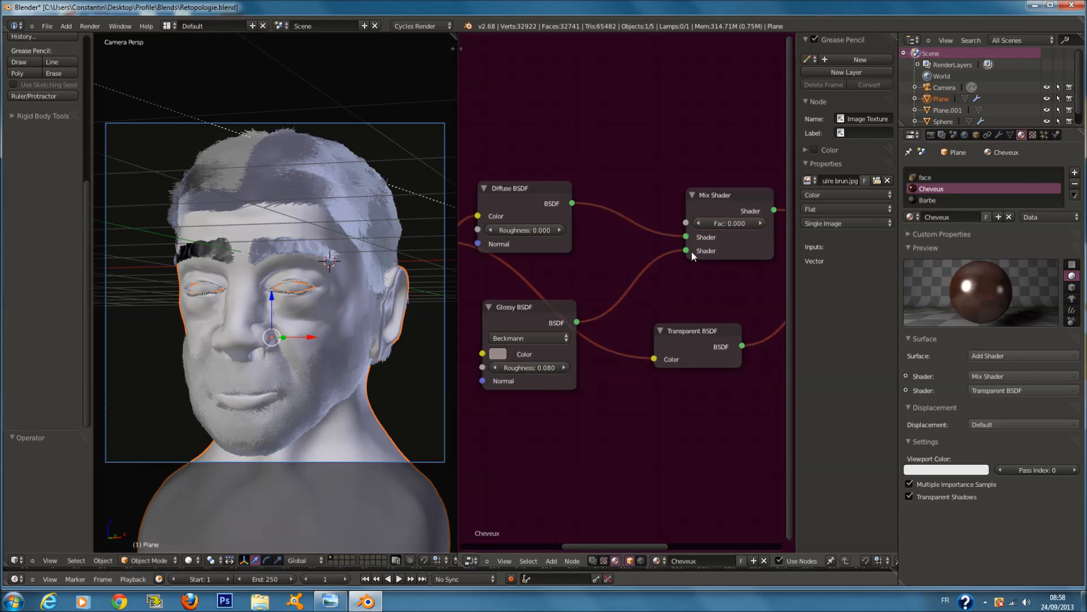
left_click(708, 224)
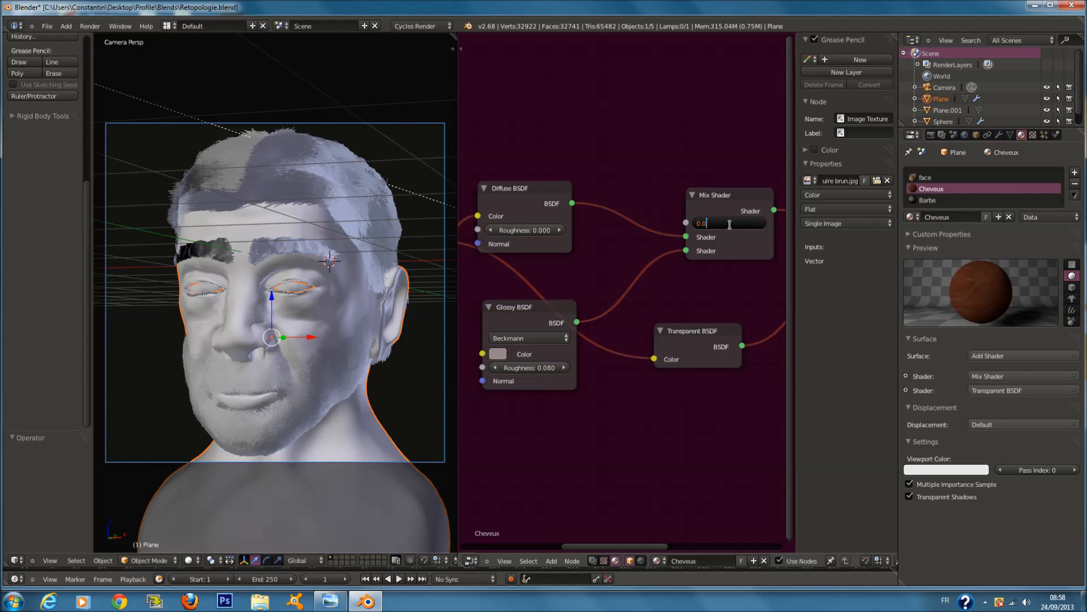
key("Return")
left_click(722, 228)
type("75")
key("Return")
scroll(726, 227, "down", 2)
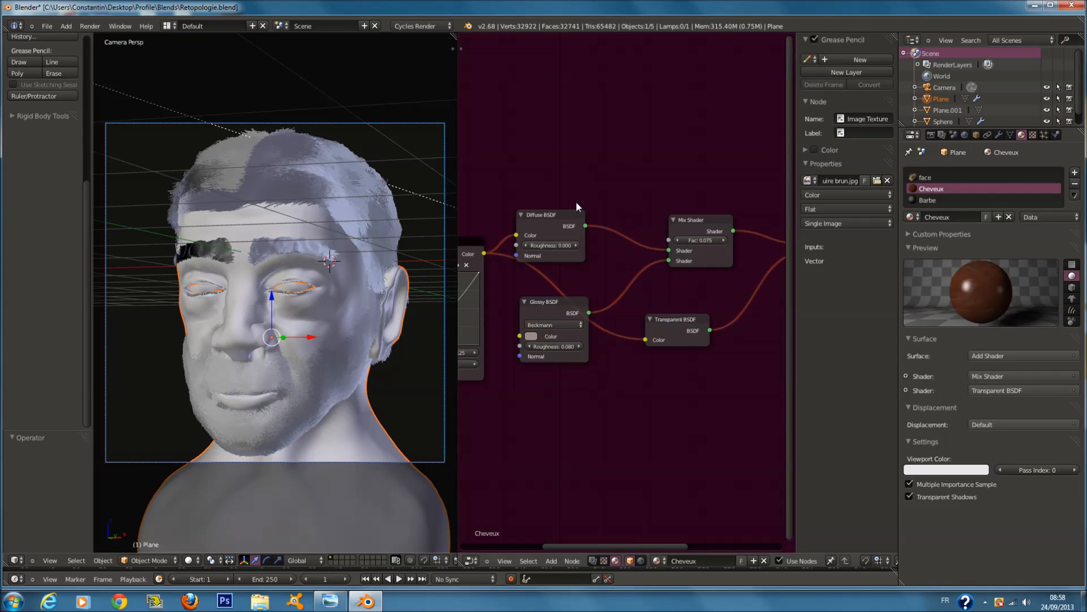
Select the Barbe material and set its Glossy BSDF roughness to 0.08.
left_click(947, 198)
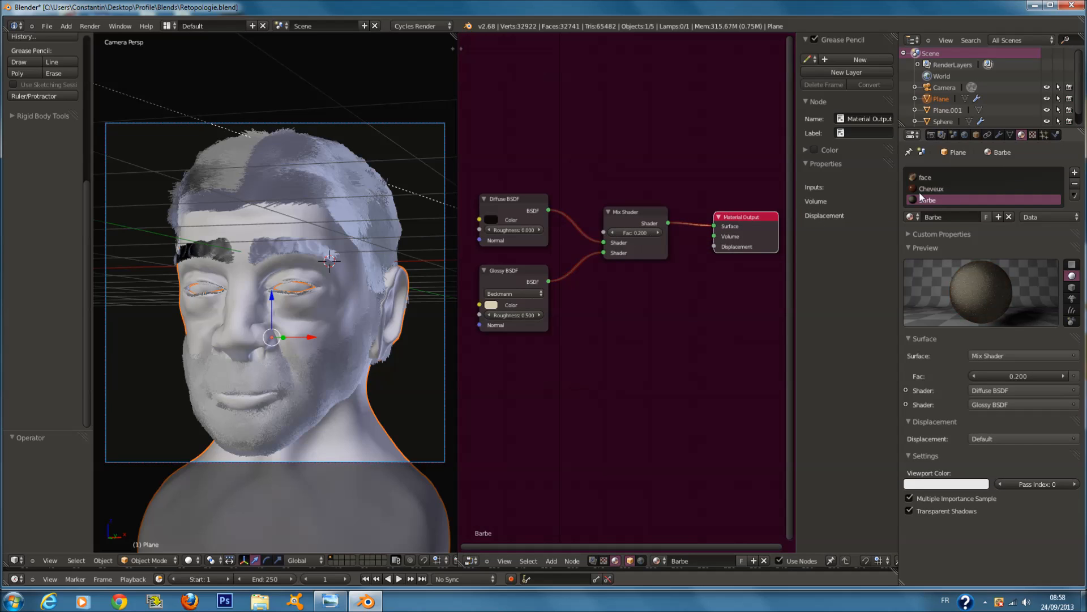
left_click_drag(500, 316, 283, 317)
scroll(626, 322, "up", 5)
middle_click_drag(542, 317, 627, 337)
scroll(783, 330, "up", 1)
left_click(641, 333)
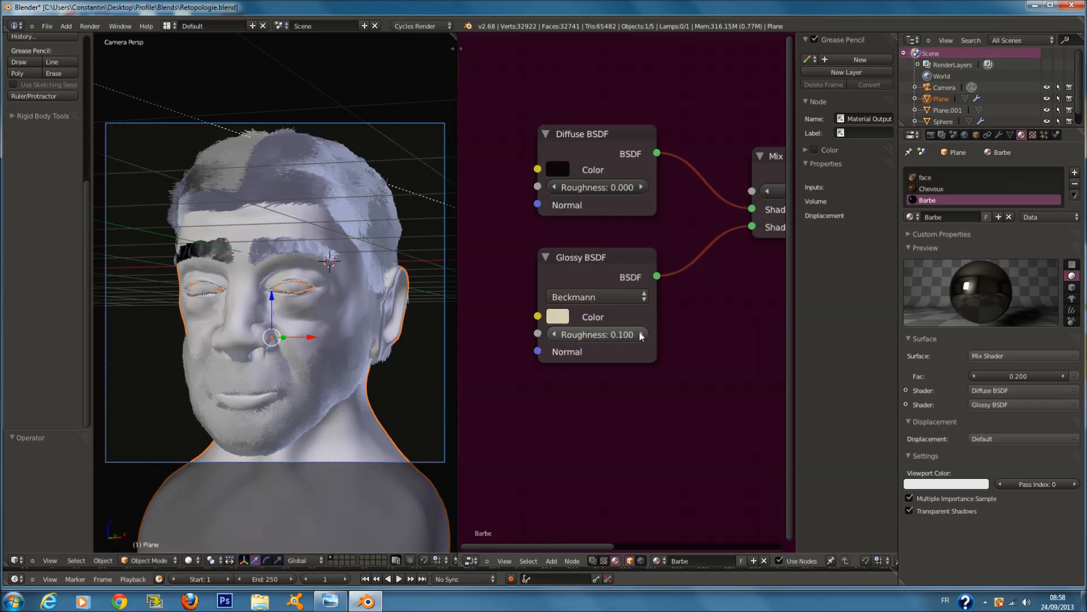
left_click(603, 338)
type("0.")
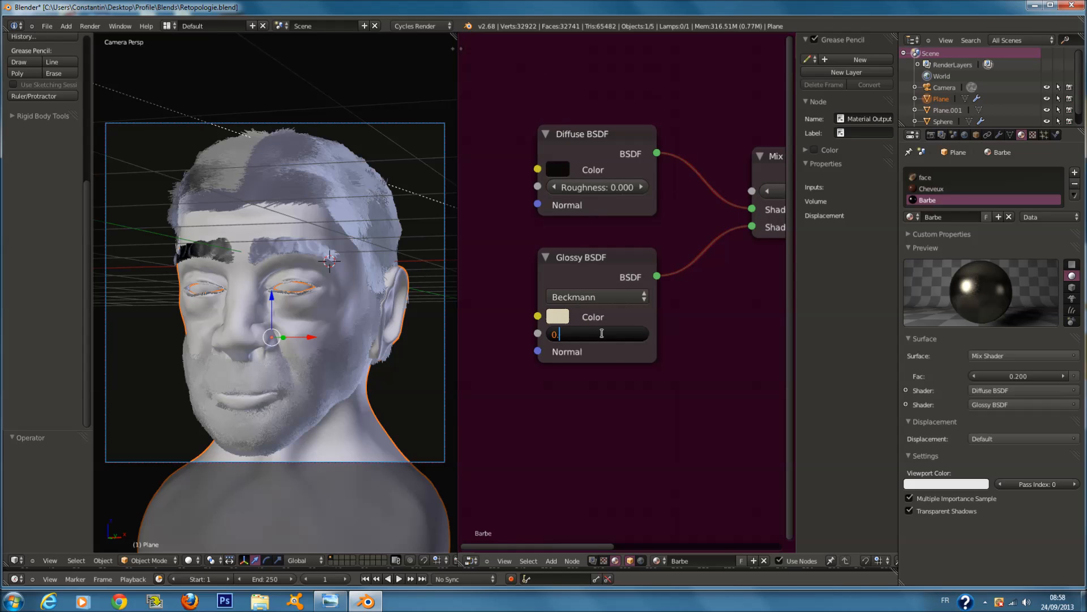
type("08")
key("Return")
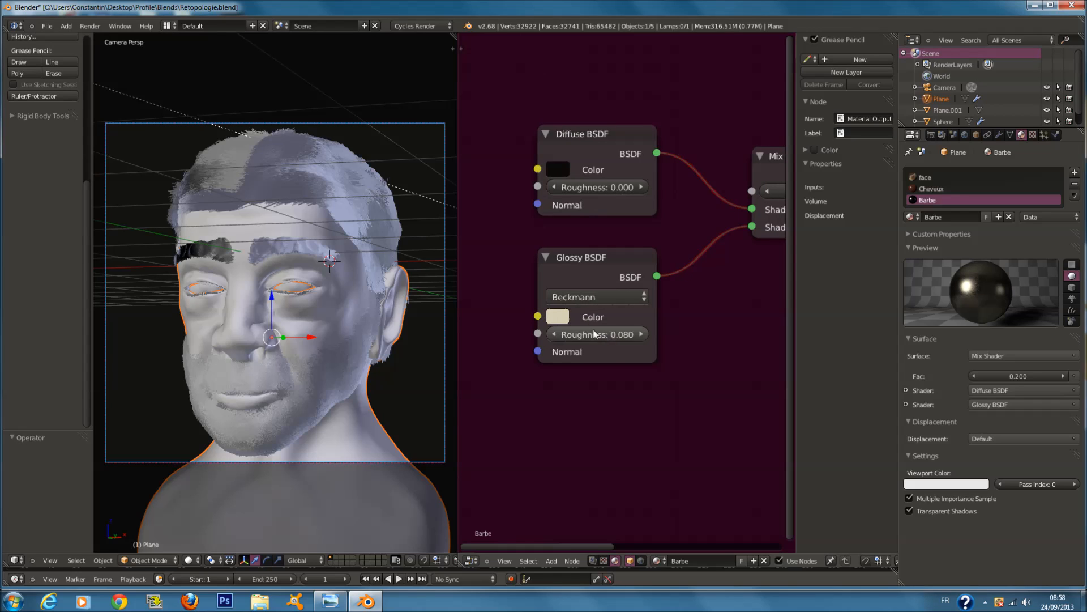
Set the Barbe material's Mix Shader factor to 0.75.
middle_click_drag(601, 308, 529, 330)
left_click_drag(746, 216, 528, 240)
left_click(739, 222)
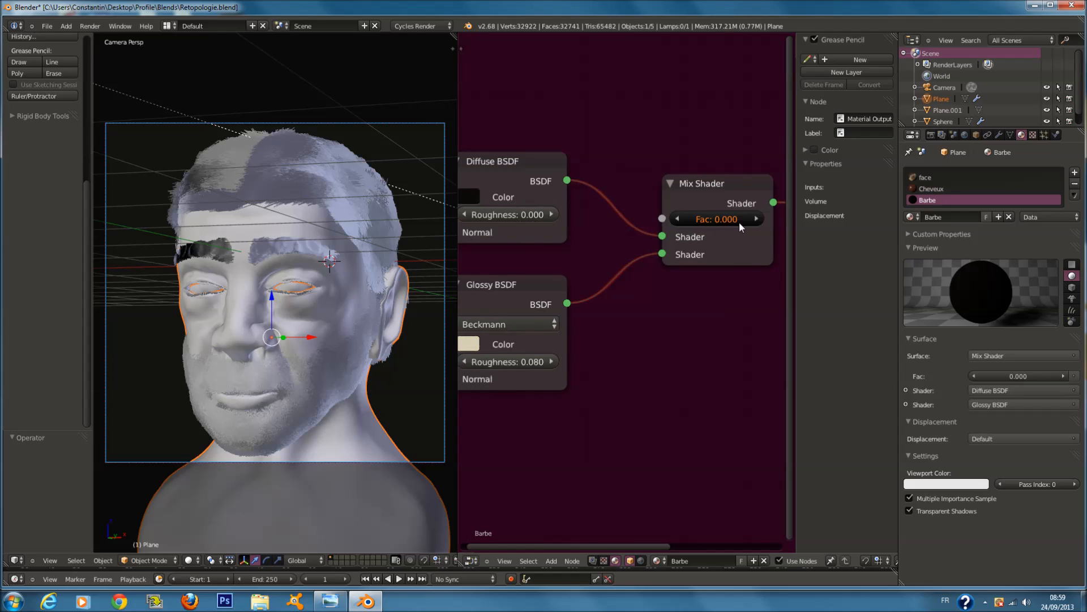
left_click(722, 220)
type("0.")
type("75")
key("Return")
left_click(721, 220)
type("0.àè")
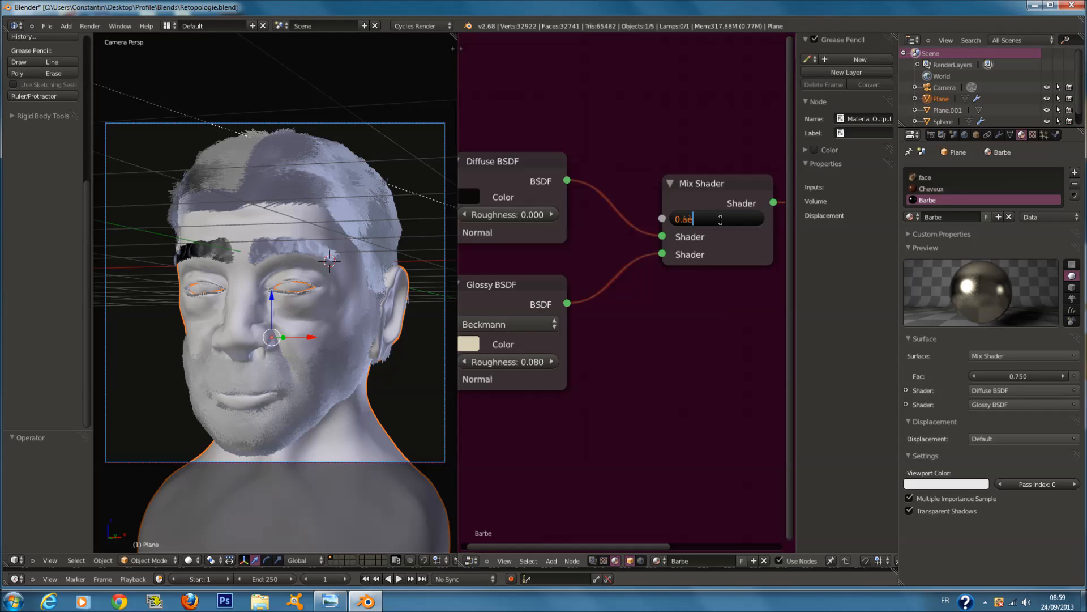
key("BackSpace")
key("BackSpace")
type("750")
key("Return")
Set the Barbe material's Mix Shader factor to 0.075.
left_click_drag(721, 220, 704, 224)
left_click(703, 225)
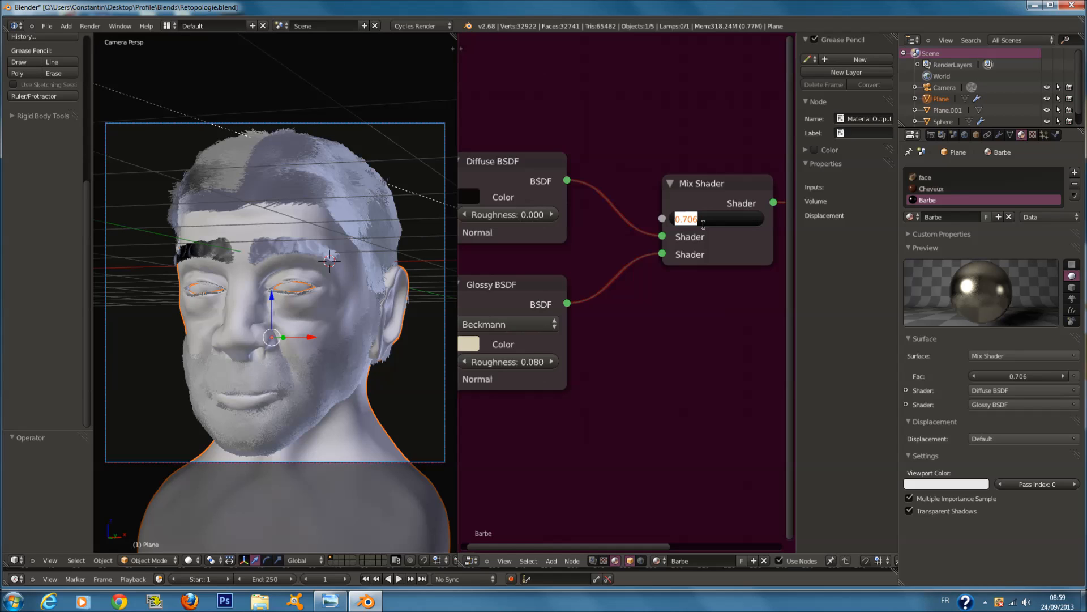
type("0")
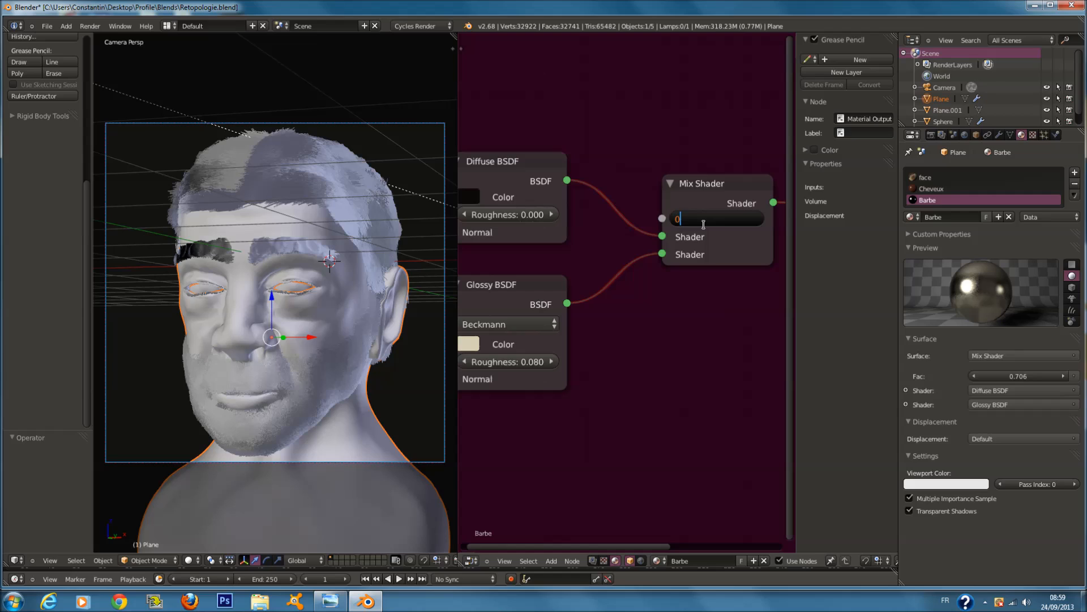
type(";àè(")
key("BackSpace")
key("BackSpace")
key("BackSpace")
key("BackSpace")
type(".075")
key("Return")
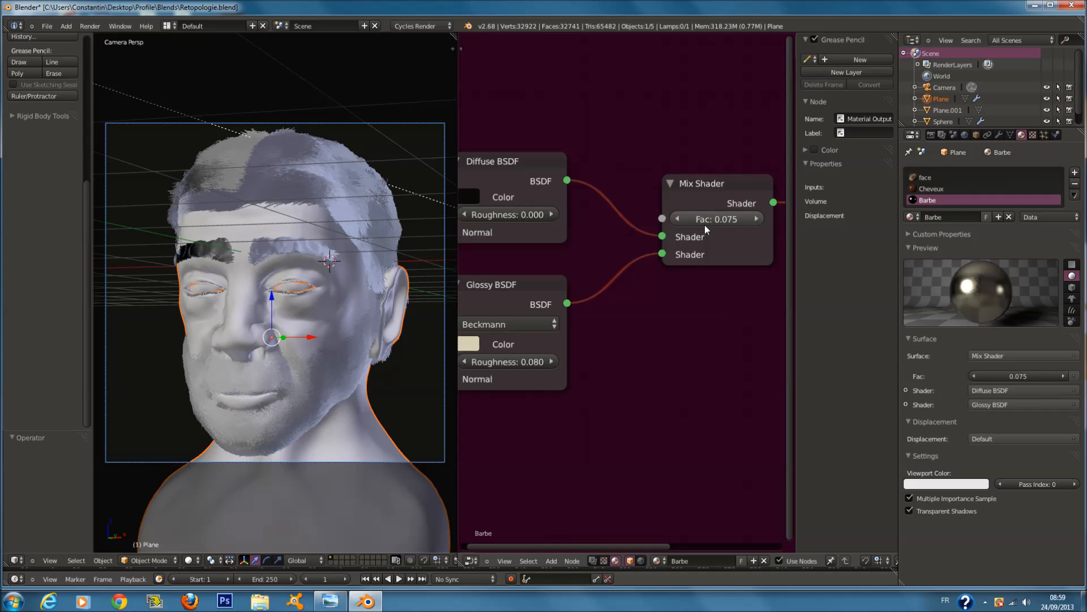
Merge the node editor area into the 3D view and display the scene's render layer settings.
scroll(605, 539, "down", 1)
scroll(454, 468, "down", 2)
scroll(387, 199, "up", 1)
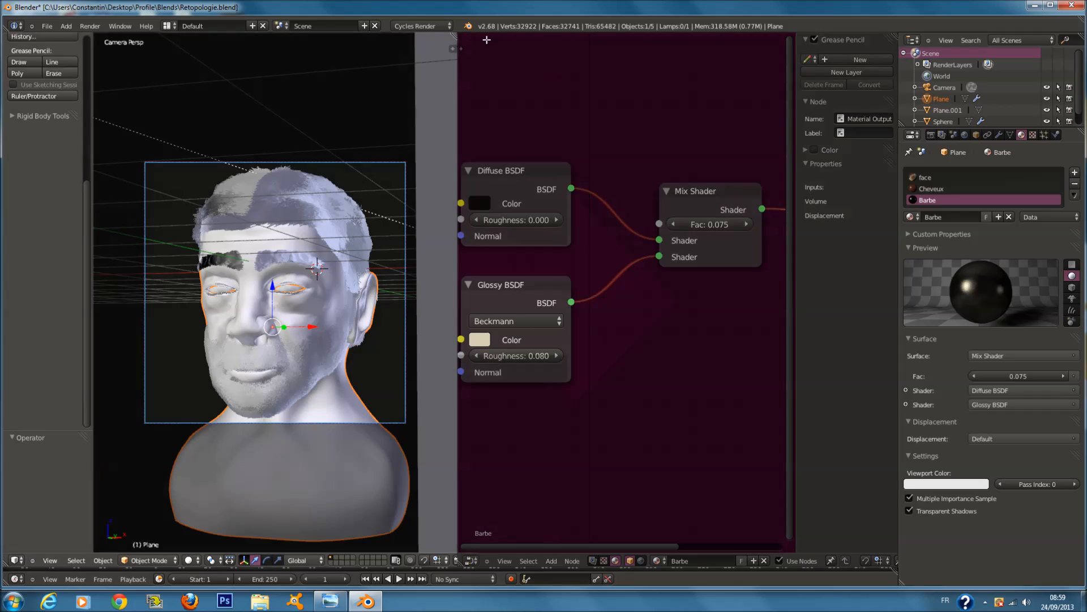
left_click_drag(487, 39, 518, 63)
scroll(646, 261, "down", 1)
scroll(646, 261, "down", 1)
scroll(646, 261, "up", 1)
scroll(646, 262, "up", 1)
left_click(931, 136)
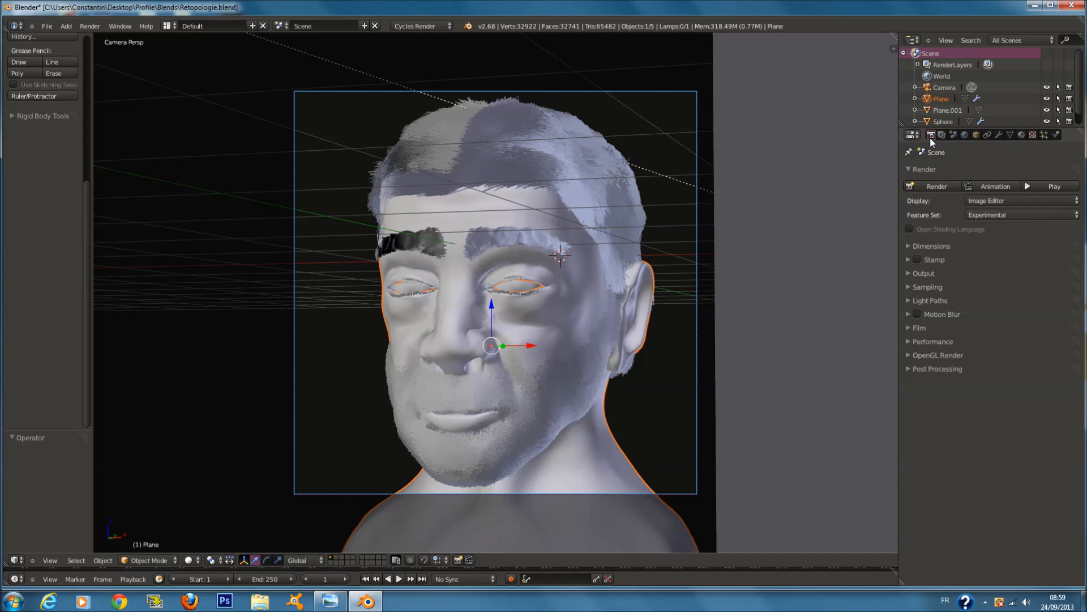
left_click(941, 136)
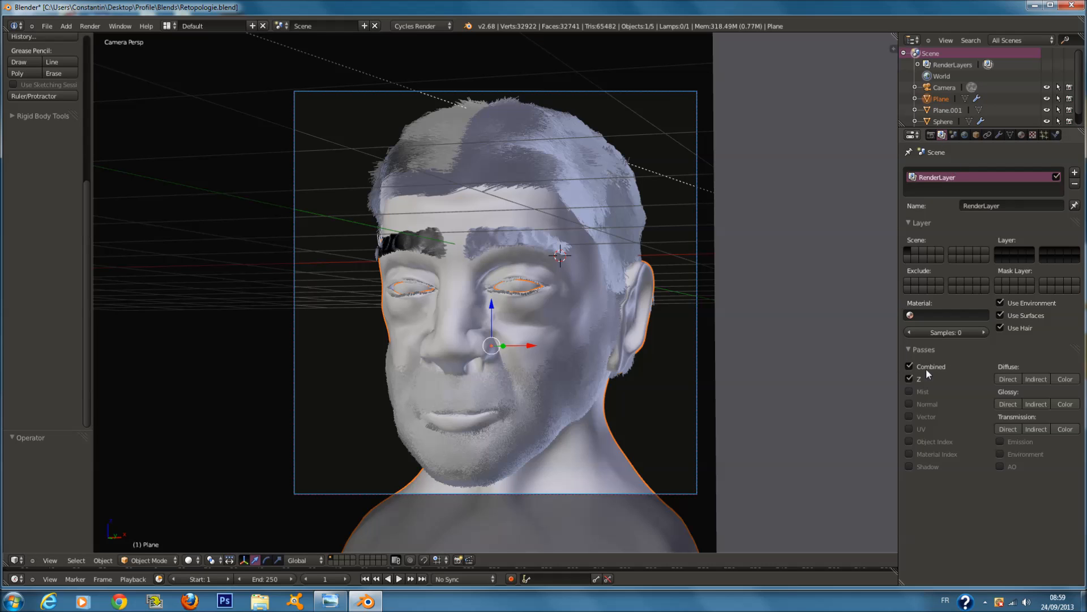
Select the camera in the scene and enable the Limits display in its camera settings.
scroll(542, 330, "down", 3)
middle_click_drag(542, 330, 712, 402)
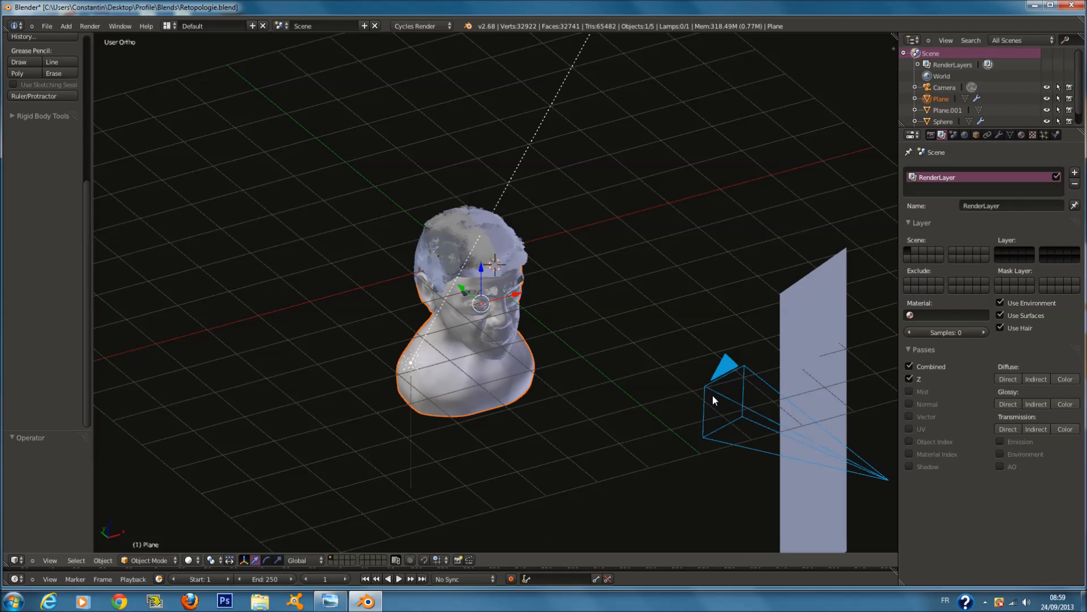
right_click(712, 400)
middle_click_drag(713, 399, 850, 266)
left_click(998, 135)
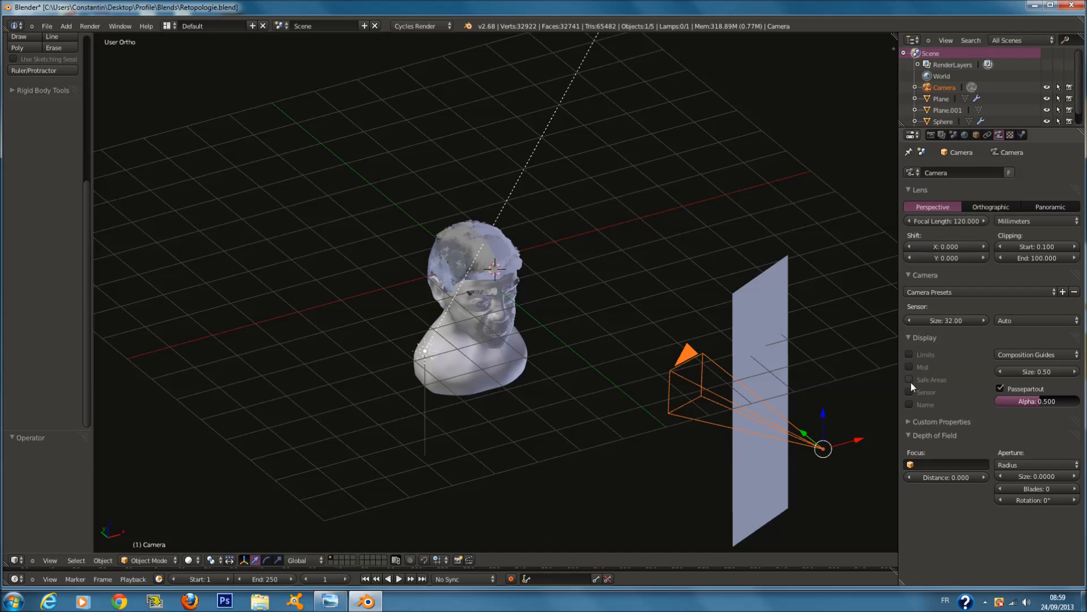
left_click(912, 356)
Try depth of field distances of 5 and 10 for the camera.
left_click(942, 475)
type("5")
key("Return")
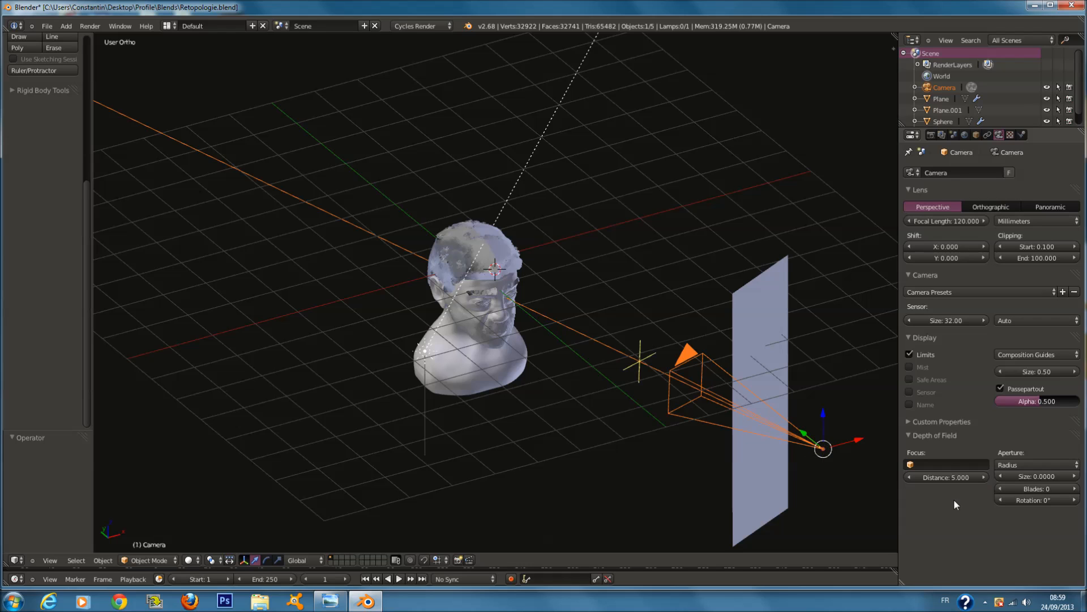
left_click(951, 479)
type("10")
key("Return")
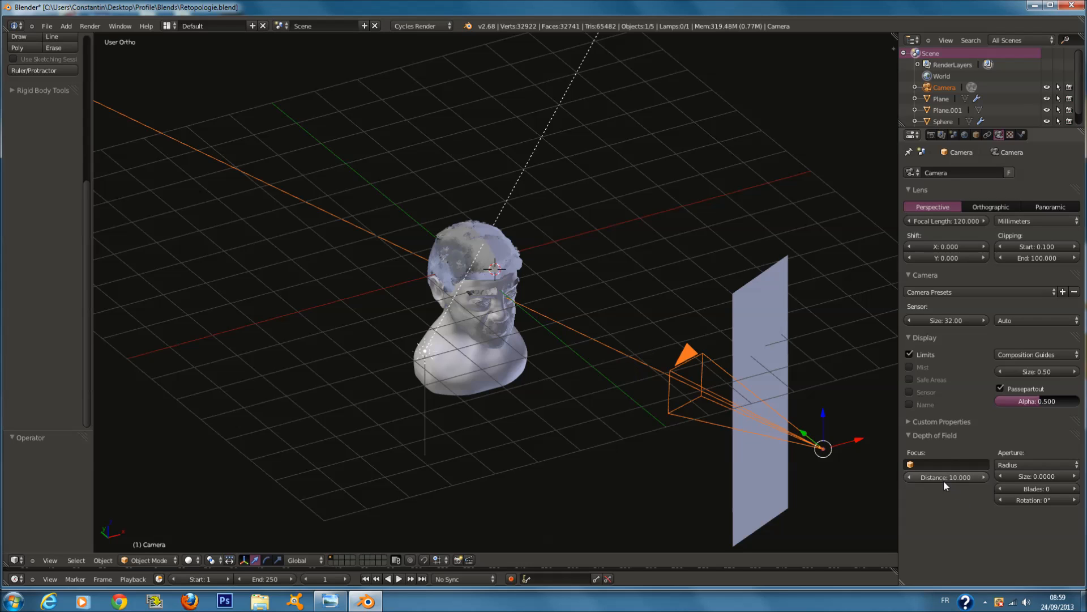
Try depth of field distances of 9 and 7, checking the focus marker against the bust.
scroll(643, 440, "down", 2)
scroll(643, 440, "up", 2)
key("z")
scroll(620, 413, "up", 2)
left_click(943, 480)
type("9")
key("Return")
key("z")
middle_click_drag(632, 384, 652, 388)
left_click(958, 480)
type("7")
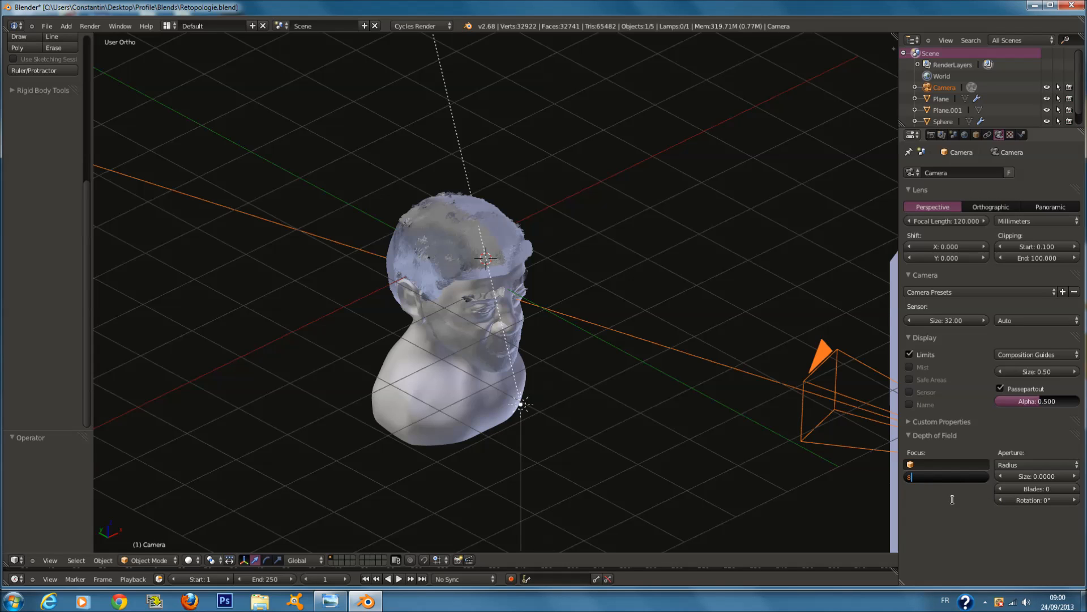
key("Return")
Set the camera's depth of field distance to 8.5 so the focus marker sits at the face.
left_click(946, 479)
type("9")
key("Return")
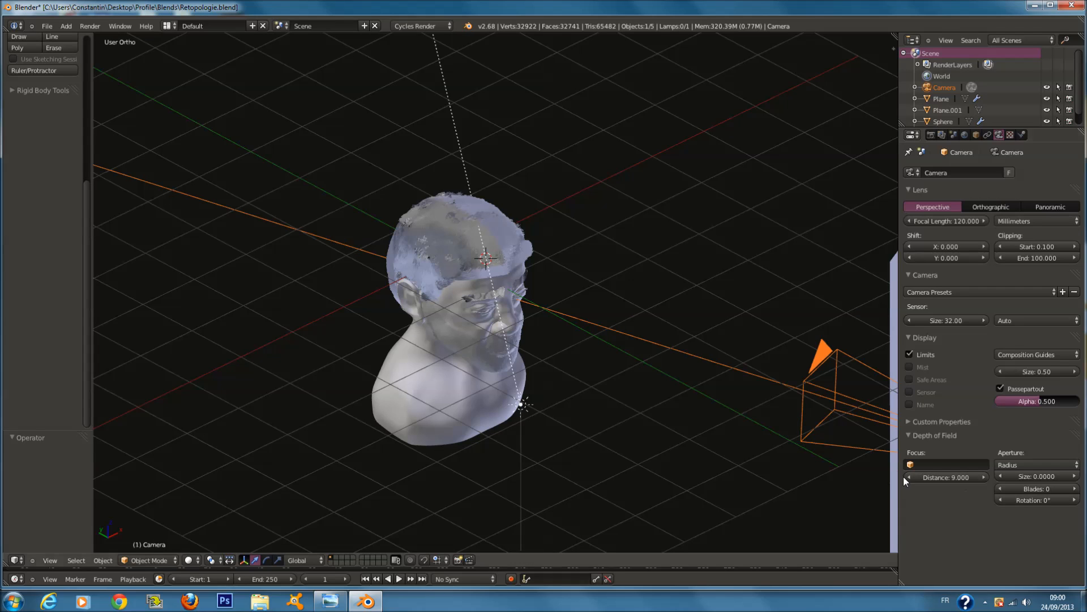
left_click(896, 477)
left_click(915, 478)
left_click(915, 478)
left_click(914, 477)
left_click(915, 478)
left_click(915, 477)
left_click(916, 478)
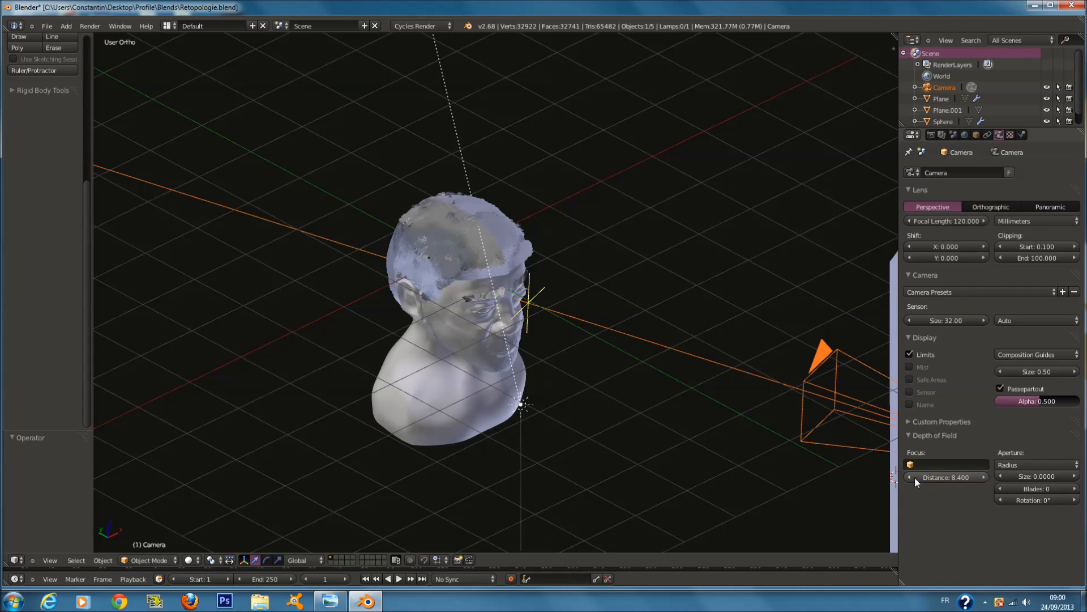
left_click(984, 478)
Switch the 3D view back to the camera view, framing the head closely.
middle_click_drag(723, 348, 746, 337)
key("KP_0")
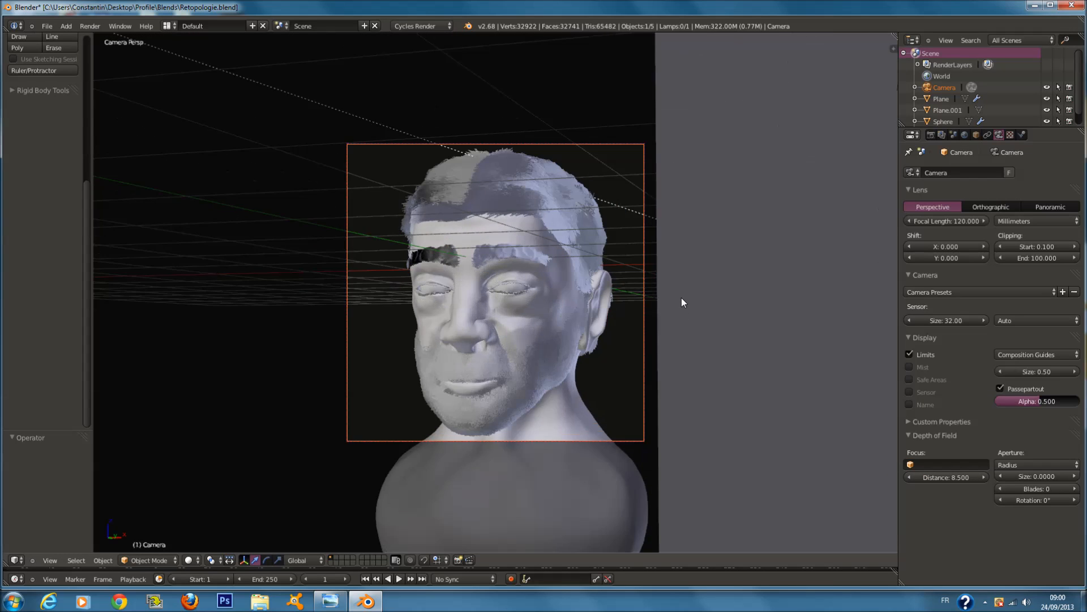
scroll(683, 297, "up", 2)
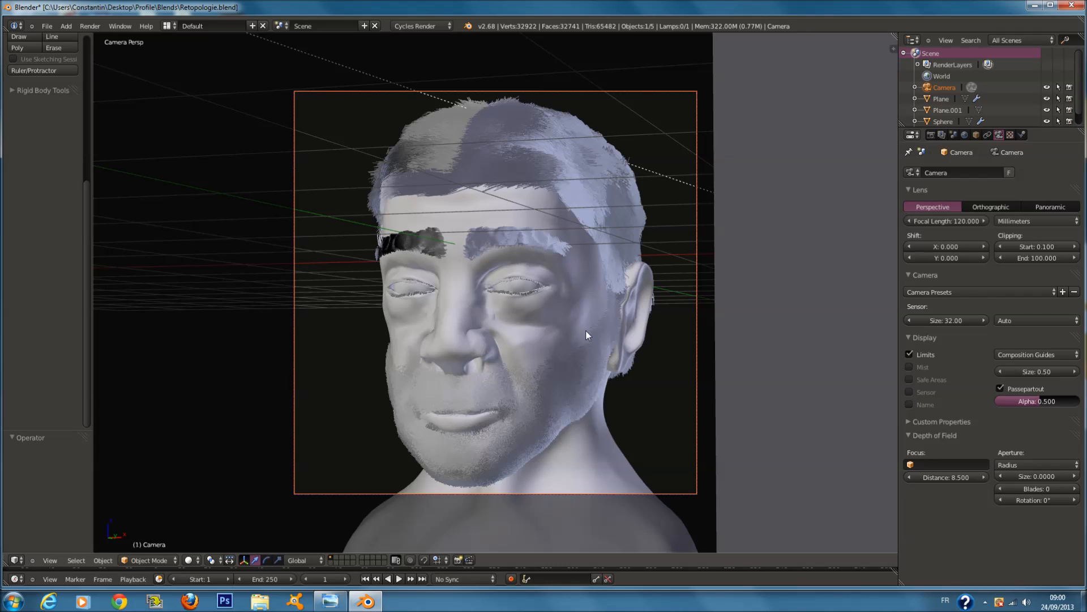
scroll(698, 233, "down", 2)
scroll(698, 232, "up", 2)
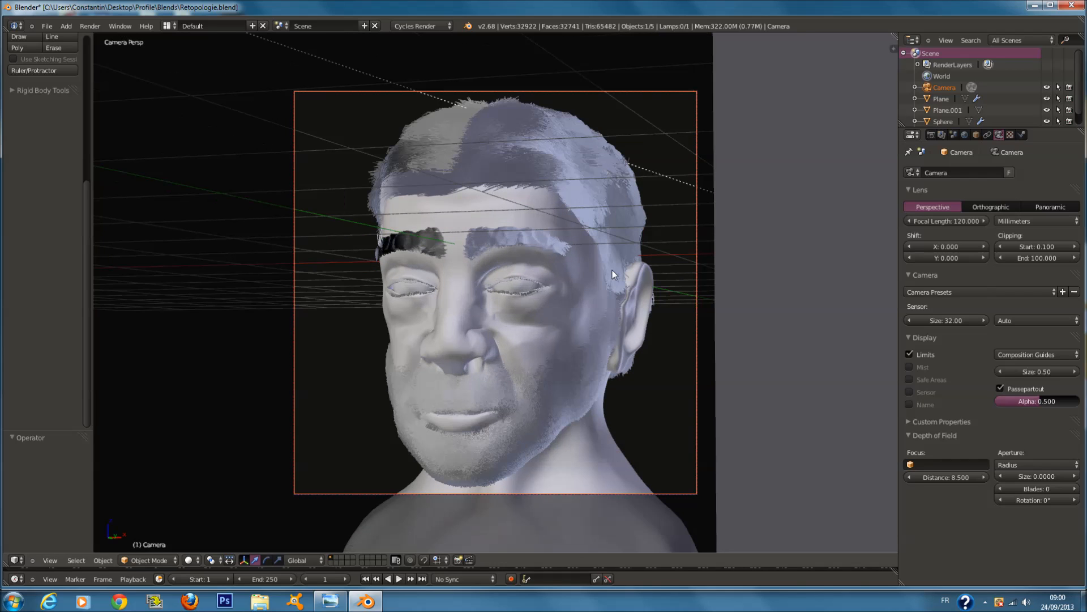
Enable the Mist, Normal, Shadow and AO passes for the render layer.
left_click(931, 135)
left_click(942, 135)
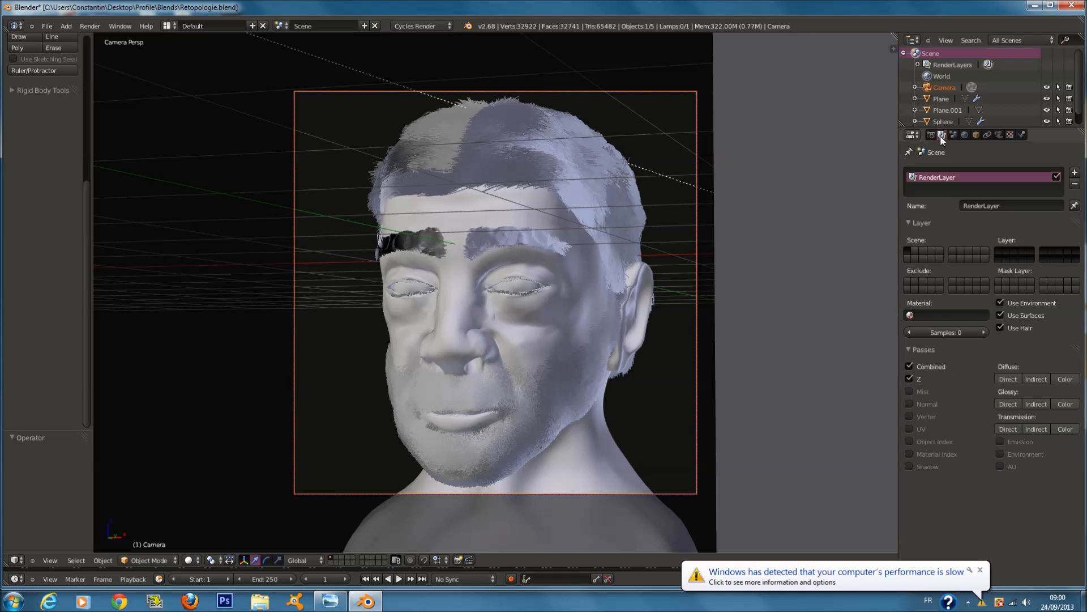
left_click(911, 391)
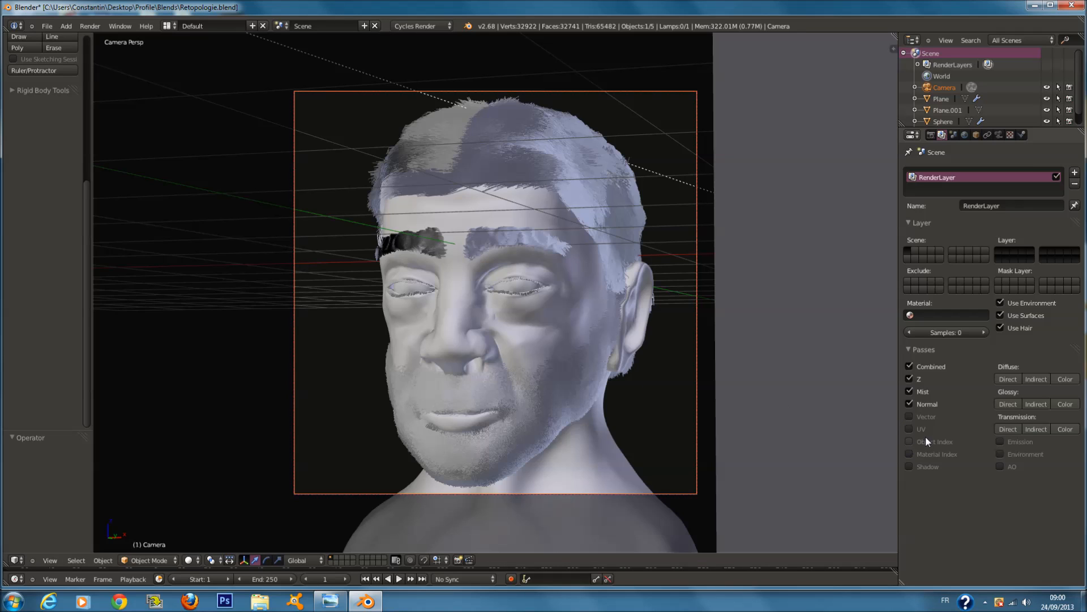
left_click(910, 466)
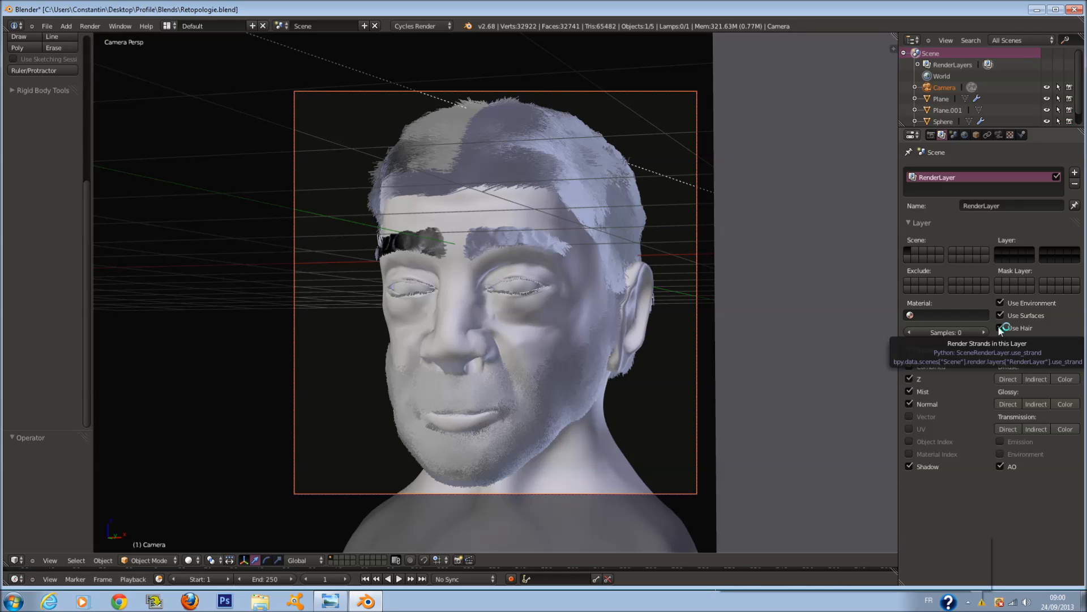
Split the 3D view into two side-by-side areas and turn the new one into a node editor.
scroll(600, 324, "down", 2)
scroll(600, 324, "up", 2)
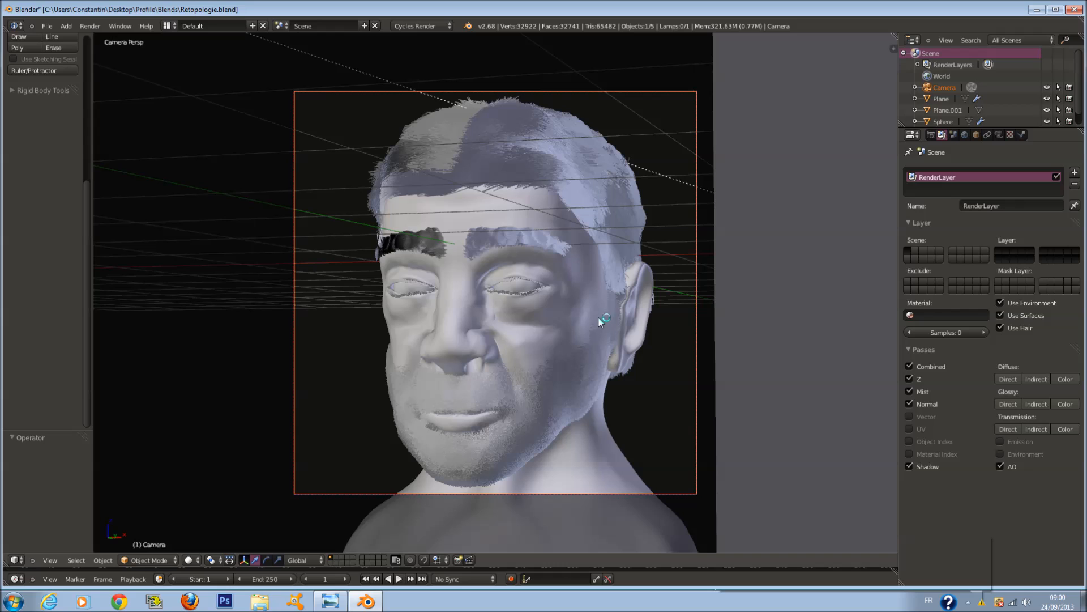
left_click_drag(894, 36, 458, 542)
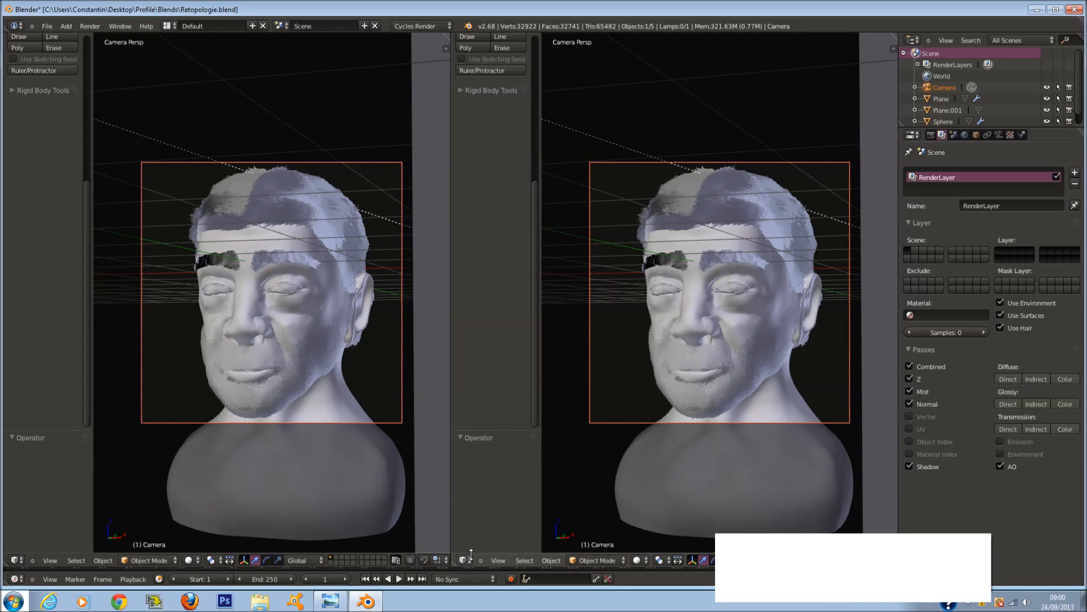
left_click(465, 560)
left_click(489, 424)
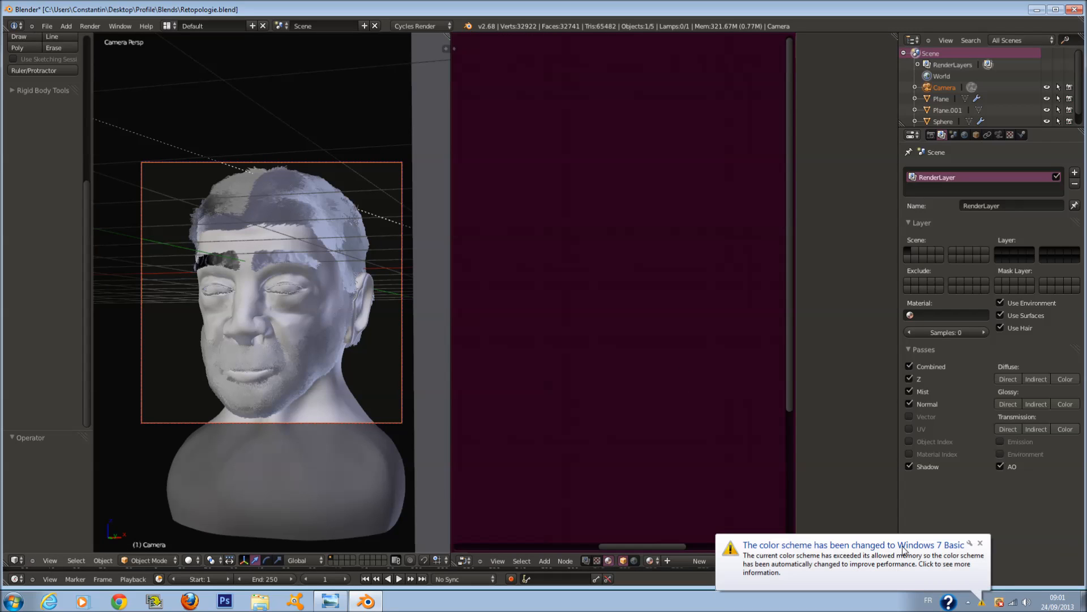
left_click(979, 544)
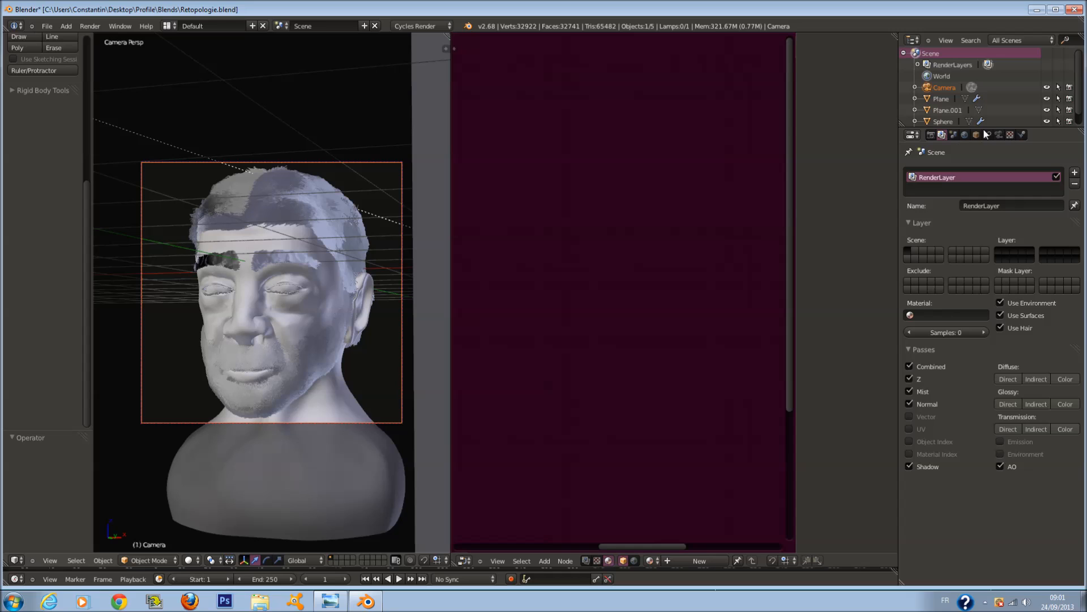
Select the bust mesh and display the node setups of its Barbe and face materials.
right_click(326, 442)
scroll(327, 444, "up", 1)
middle_click_drag(559, 324, 694, 345)
scroll(508, 349, "down", 2)
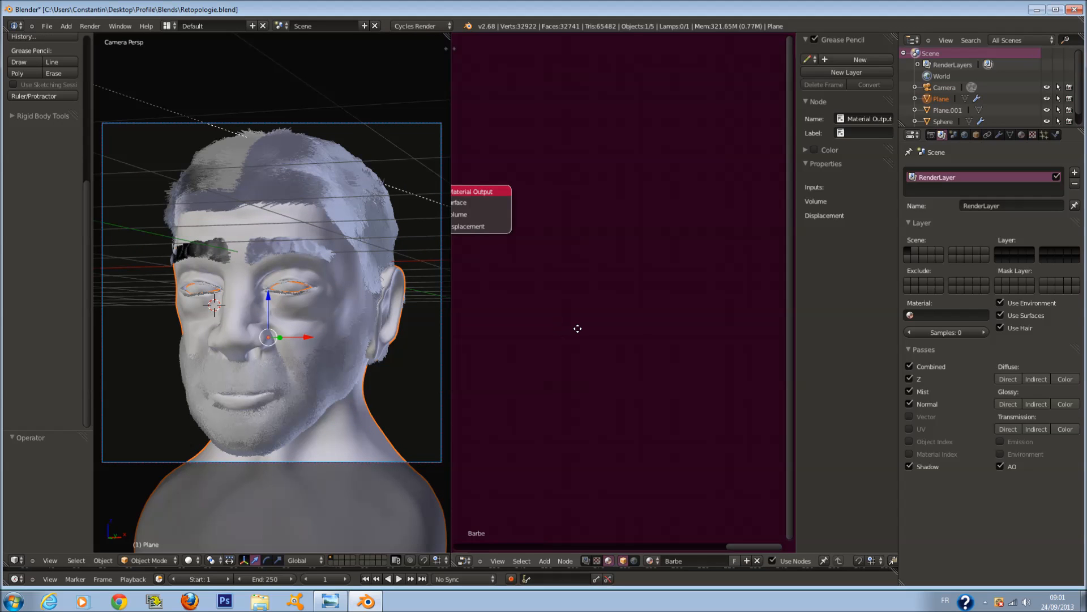
middle_click_drag(507, 354, 768, 375)
scroll(582, 324, "up", 1)
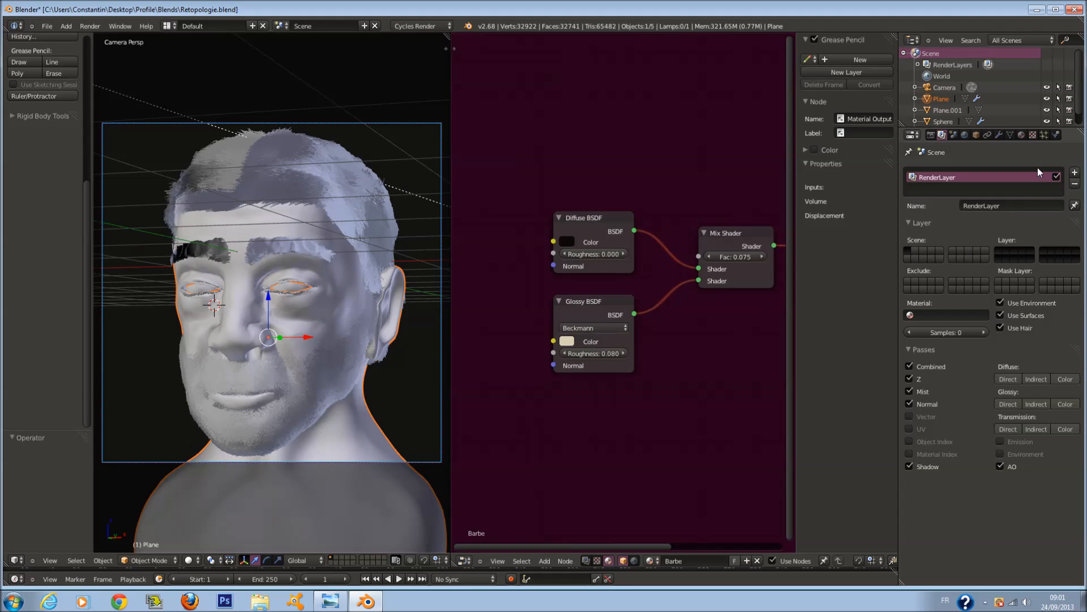
left_click(1022, 135)
left_click(964, 177)
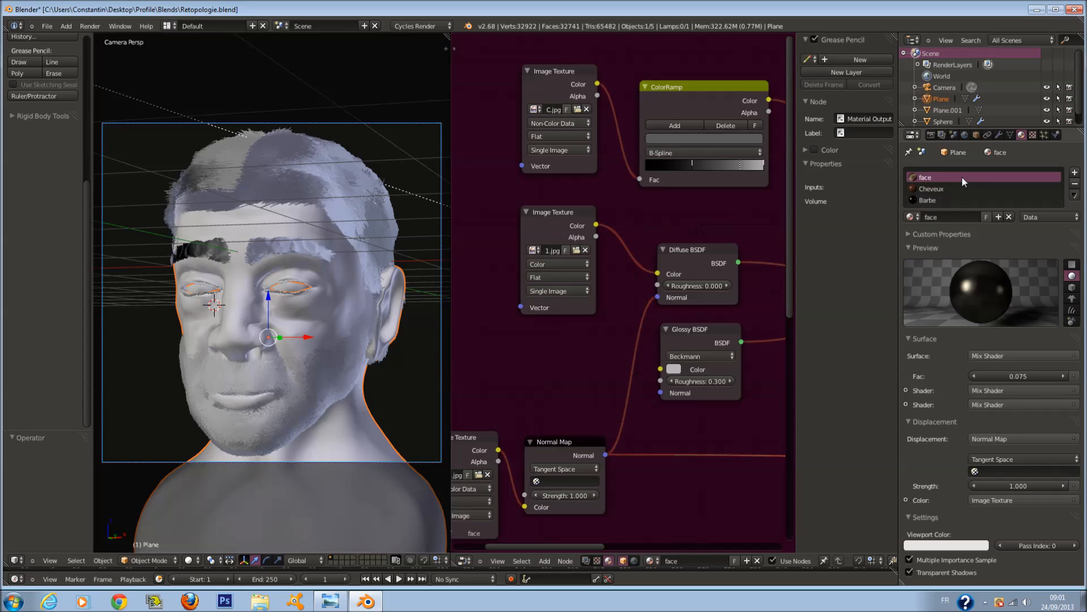
middle_click_drag(570, 243, 613, 336)
scroll(631, 318, "up", 3)
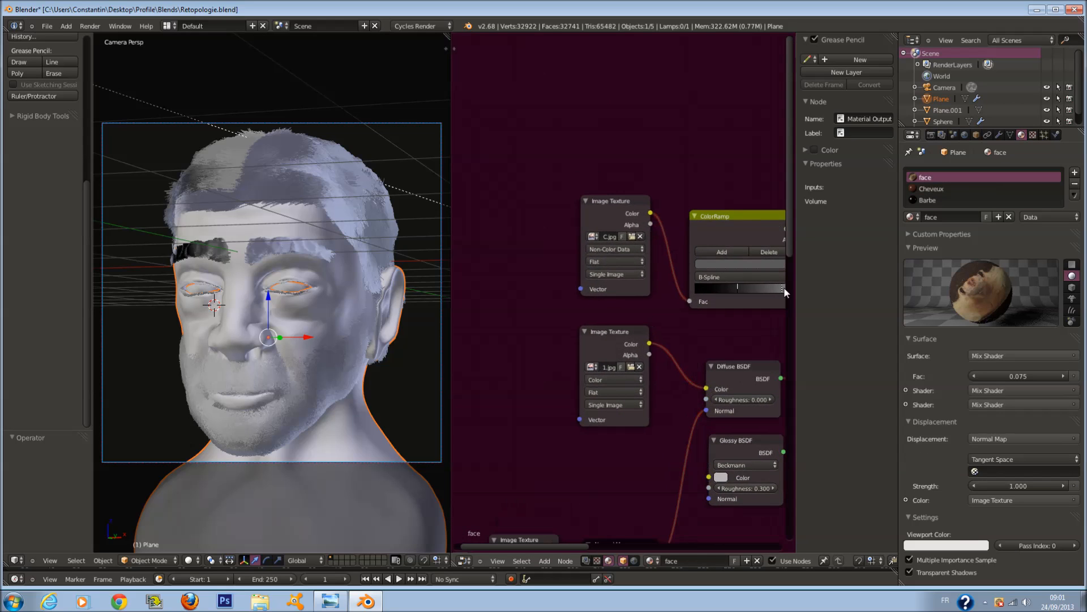
In the Cheveux material, delete the RGB Curves node and connect the Image Texture color straight to the Diffuse BSDF color.
left_click(965, 191)
scroll(597, 373, "up", 3)
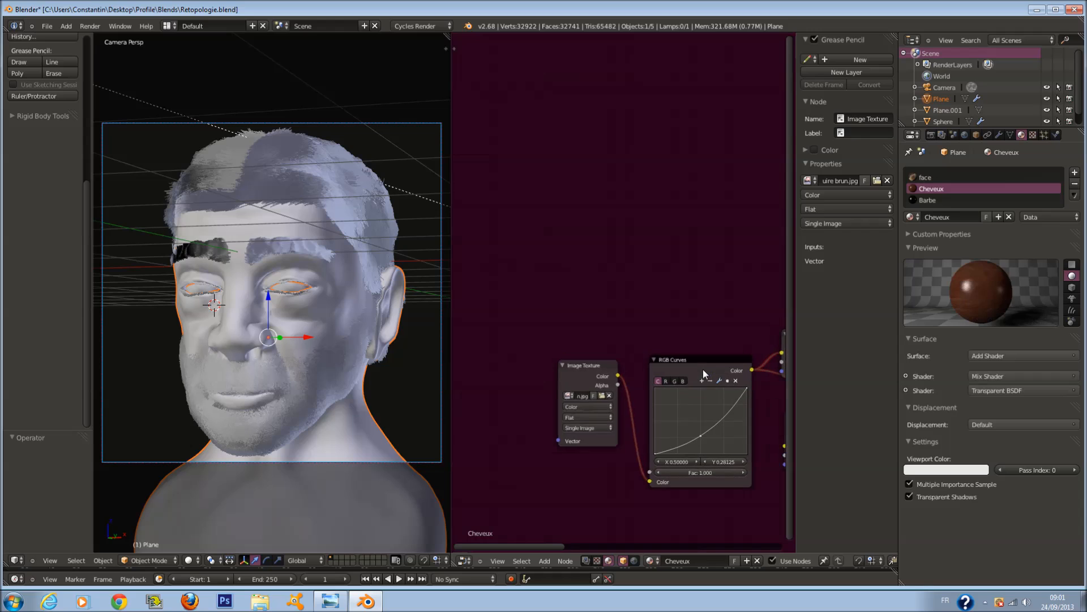
left_click(712, 365)
middle_click_drag(711, 364, 586, 319)
key("x")
left_click_drag(508, 338, 686, 314)
scroll(674, 320, "up", 1)
middle_click_drag(573, 341, 640, 338)
left_click_drag(556, 329, 524, 327)
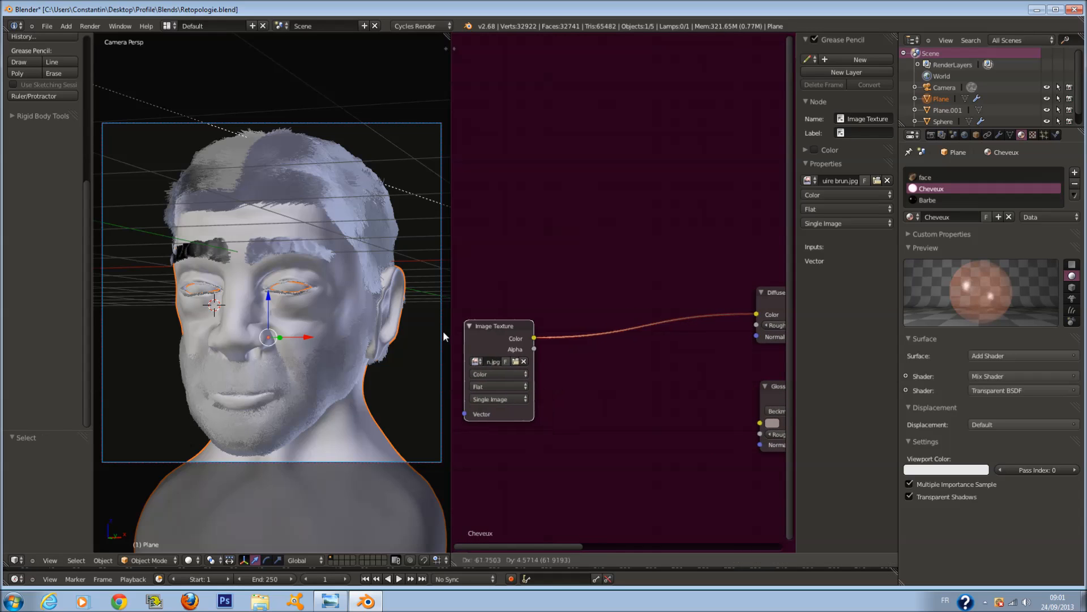
Add a ColorRamp node on the link between the Image Texture and the Diffuse BSDF of the Cheveux material.
scroll(567, 368, "up", 2)
key("shift+a")
mouse_move(595, 467)
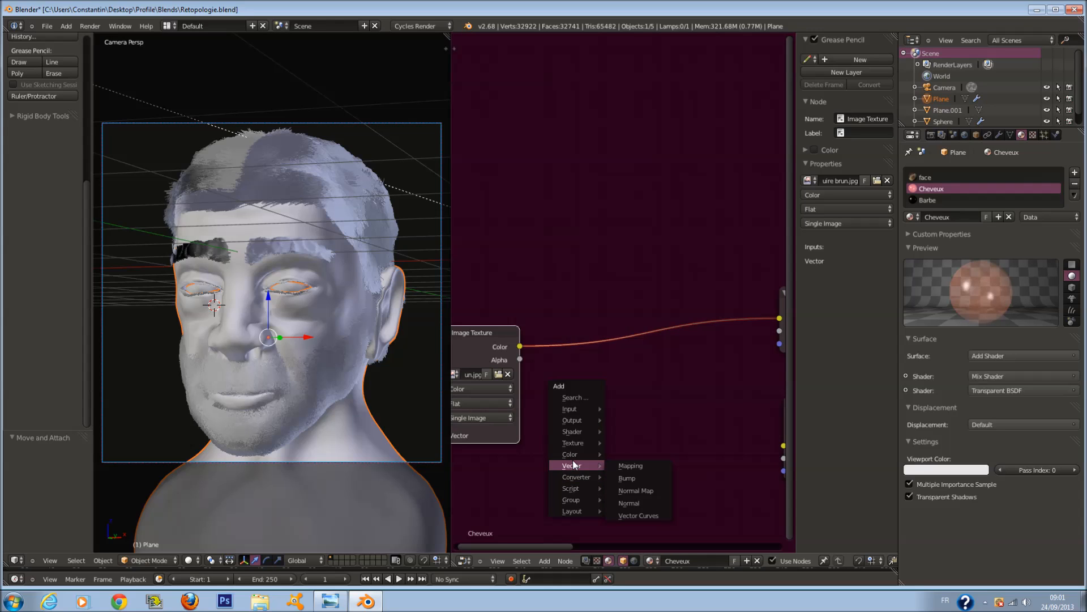
mouse_move(566, 477)
left_click(633, 488)
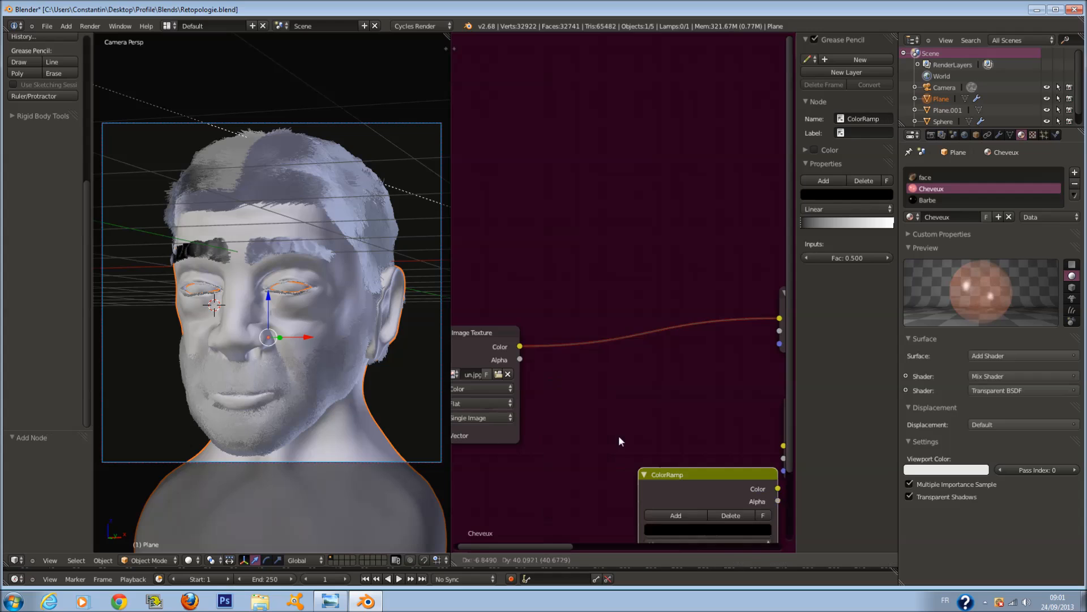
left_click(567, 338)
middle_click_drag(682, 366, 597, 356)
Move the ramp's stops slightly inward from both ends and color the dark stop brown (R 0.051, G 0.022, B 0.007).
left_click_drag(502, 403, 554, 404)
middle_click_drag(681, 387, 731, 376)
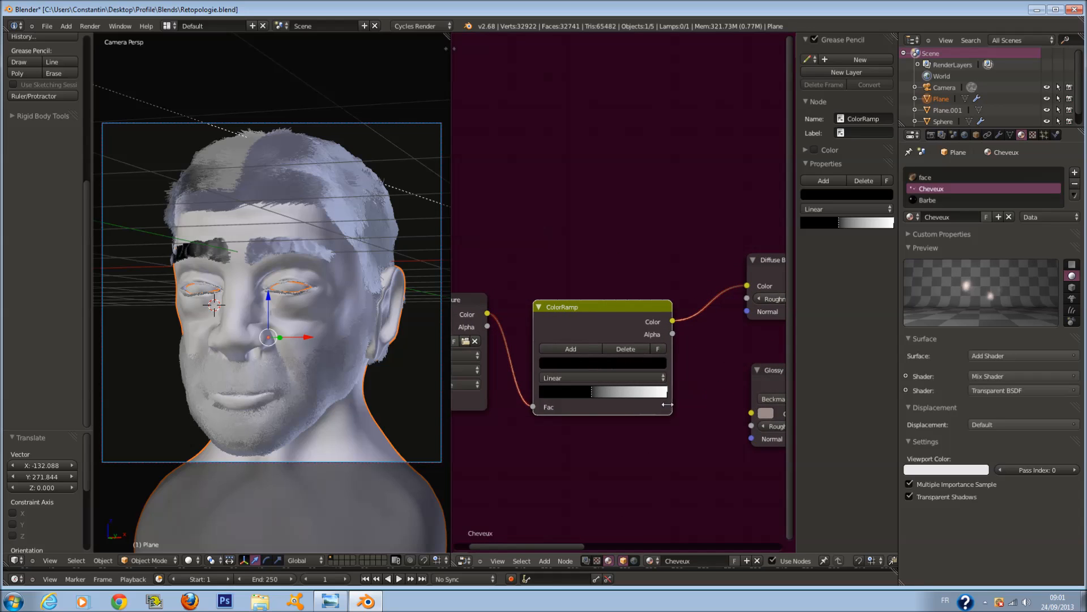
left_click_drag(666, 392, 555, 393)
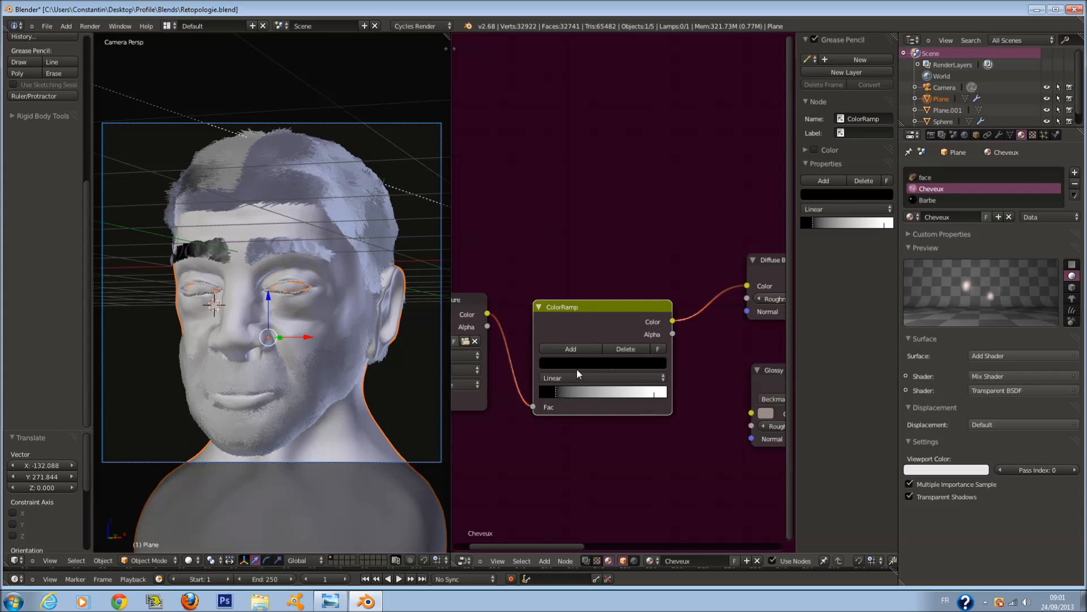
left_click(581, 364)
left_click(640, 242)
left_click_drag(587, 246, 576, 275)
left_click(639, 259)
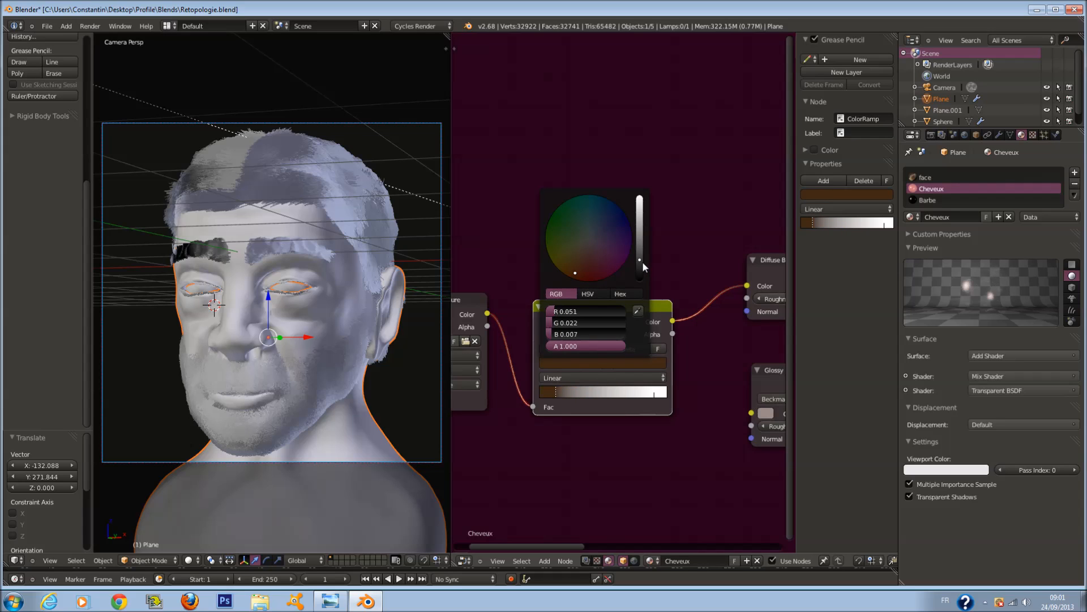
Link the ColorRamp's color output to the Transparent BSDF's color as well.
middle_click_drag(751, 339, 579, 342)
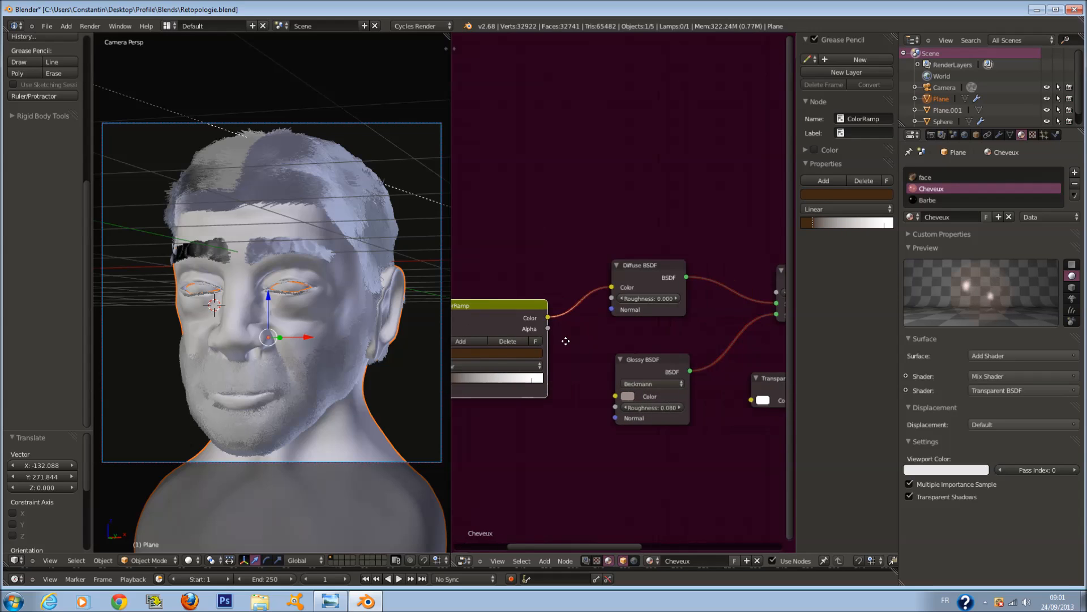
scroll(553, 359, "down", 4)
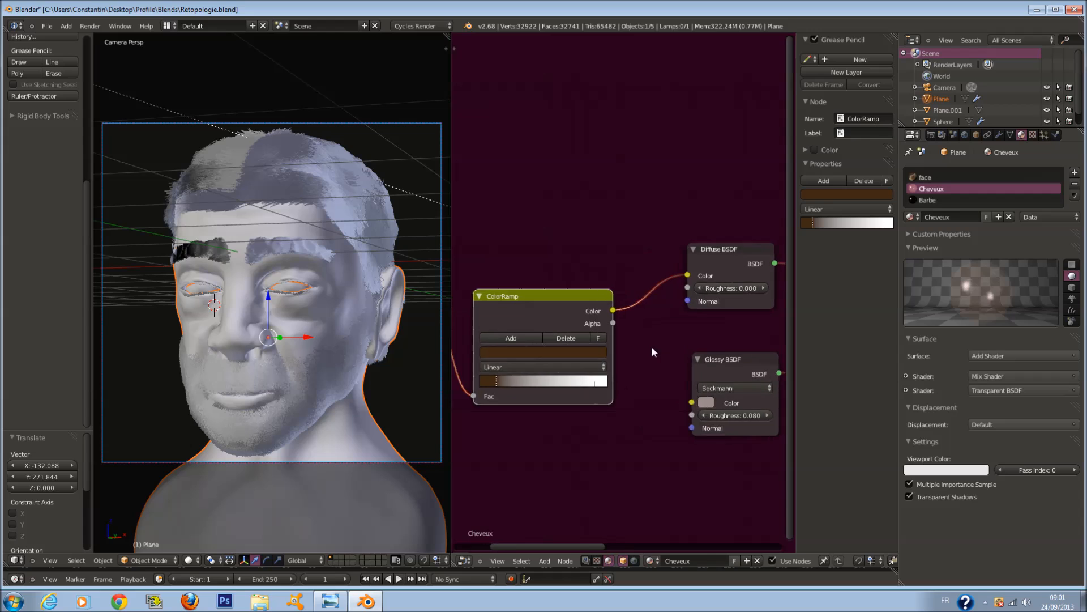
left_click_drag(616, 301, 765, 357)
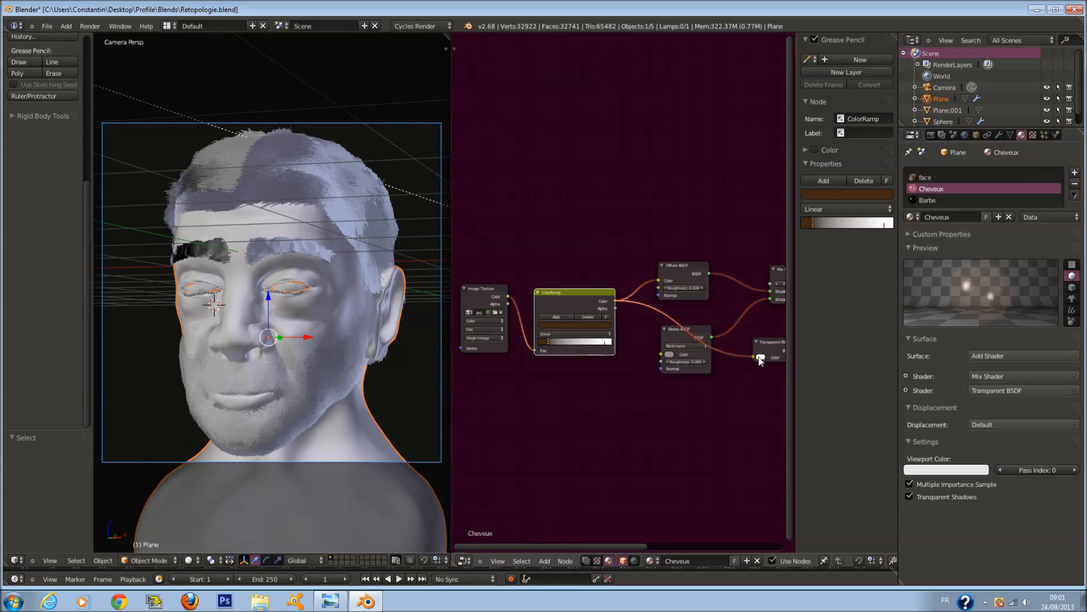
Add a new stop on the ramp's dark side and color it black.
scroll(654, 368, "up", 3)
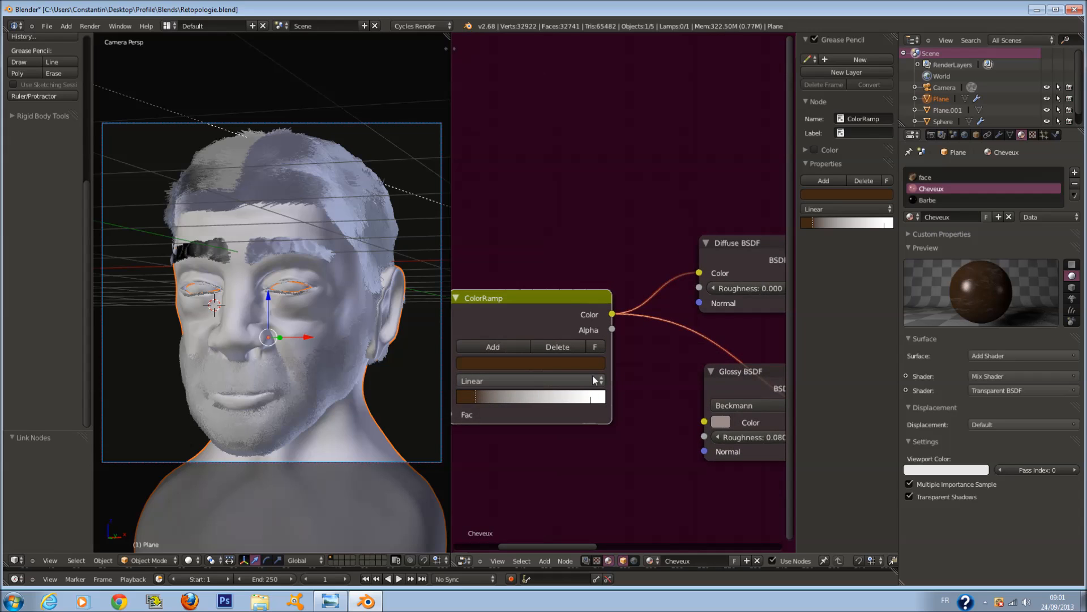
scroll(592, 375, "up", 1)
left_click_drag(490, 395, 513, 399)
left_click(512, 336)
left_click(518, 355)
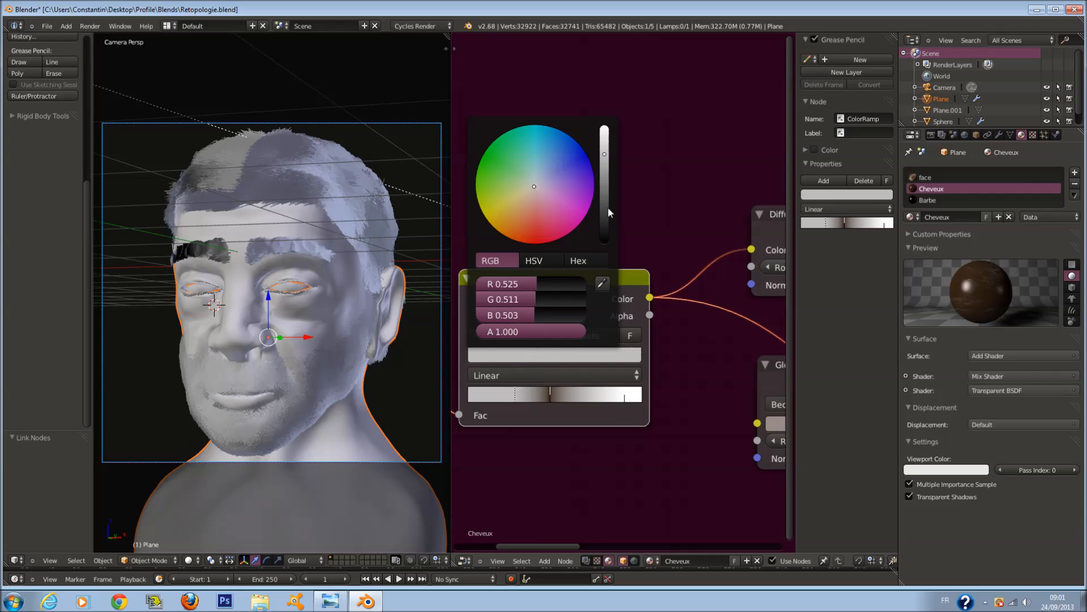
left_click_drag(606, 206, 605, 229)
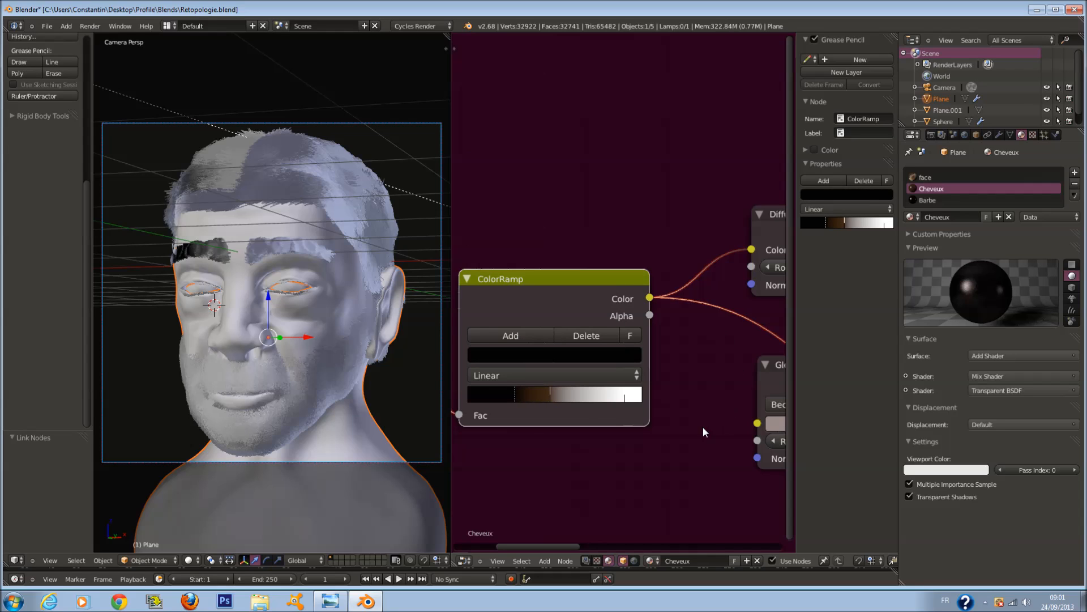
Shift the black stop to the ramp's dark end, the brown stop to its middle and the white stop slightly inward.
left_click_drag(552, 396, 475, 397)
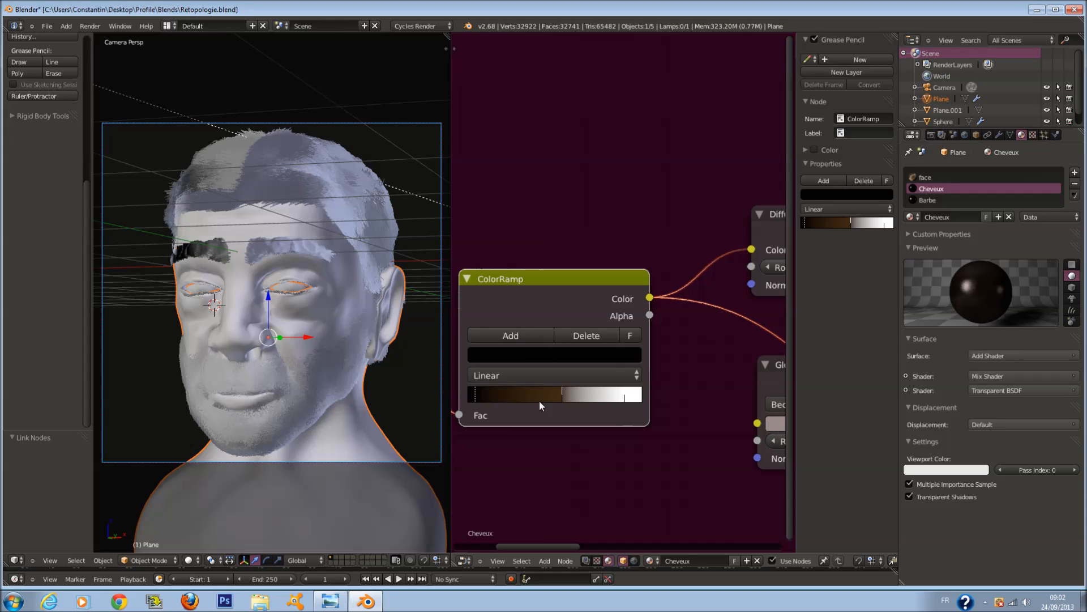
left_click_drag(561, 397, 557, 395)
left_click(547, 376)
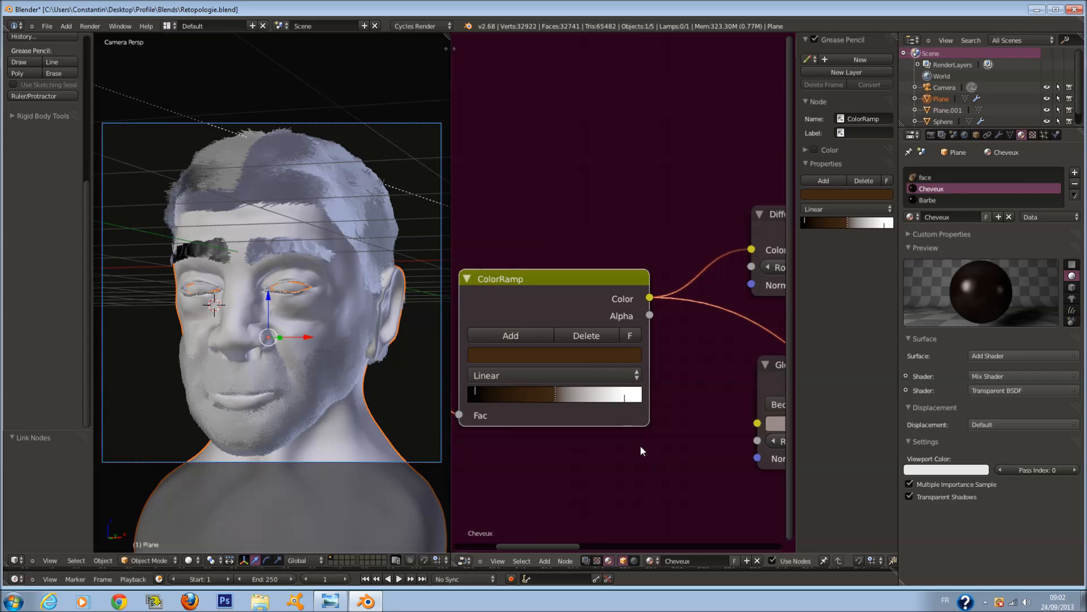
left_click_drag(625, 397, 610, 397)
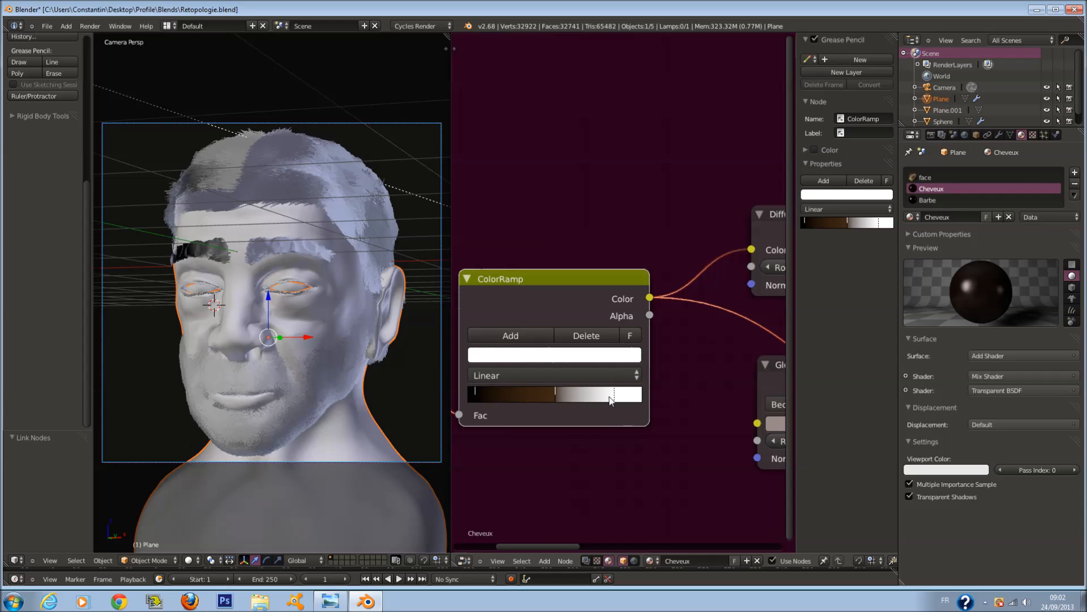
Set the ramp's interpolation to B-Spline and move the brown stop closer to the black one.
left_click(546, 369)
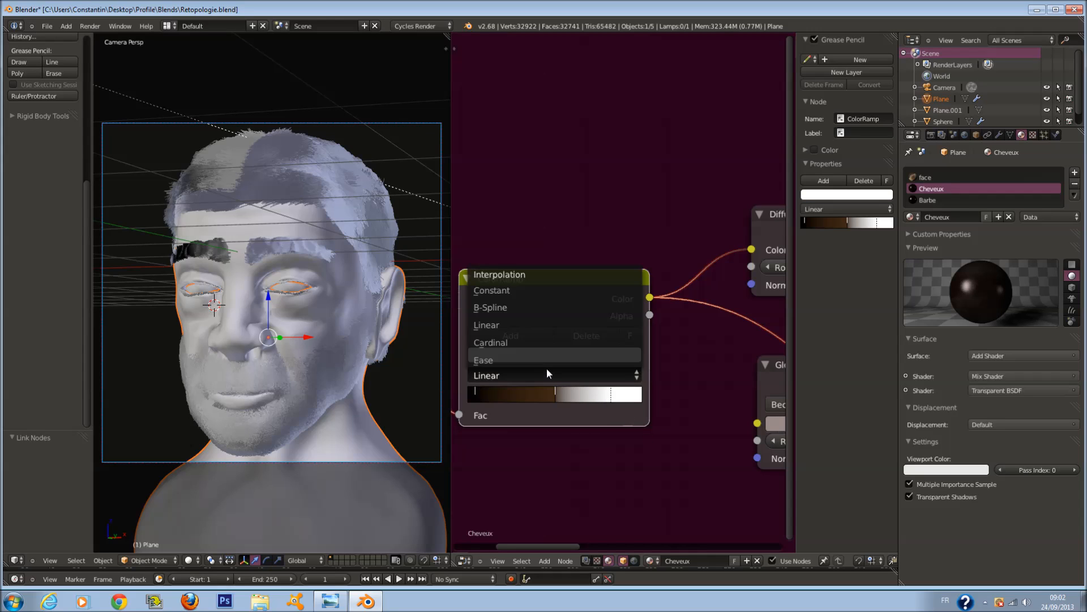
left_click(512, 306)
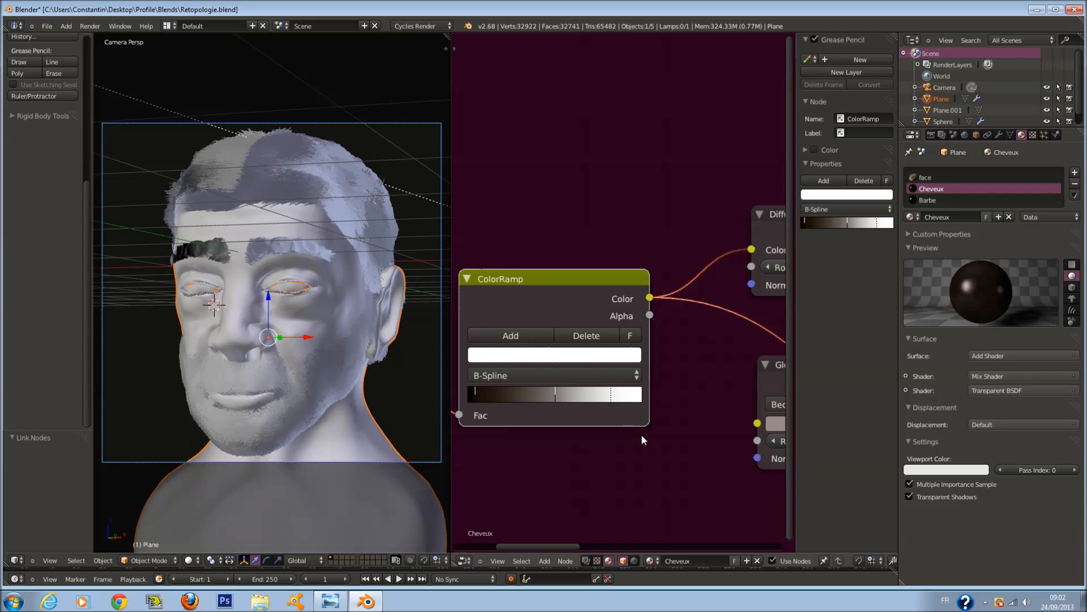
left_click_drag(565, 390, 535, 396)
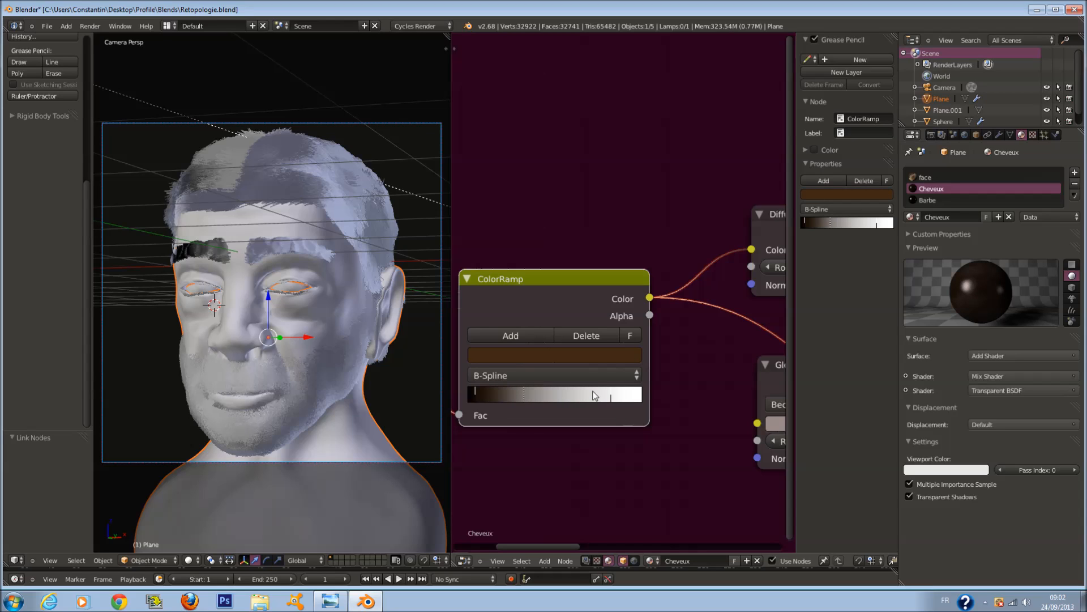
Add a stop near the ramp's middle and color it very dark brown (R 0.014, G 0.007, B 0.006).
left_click(516, 337)
left_click_drag(501, 397, 563, 400)
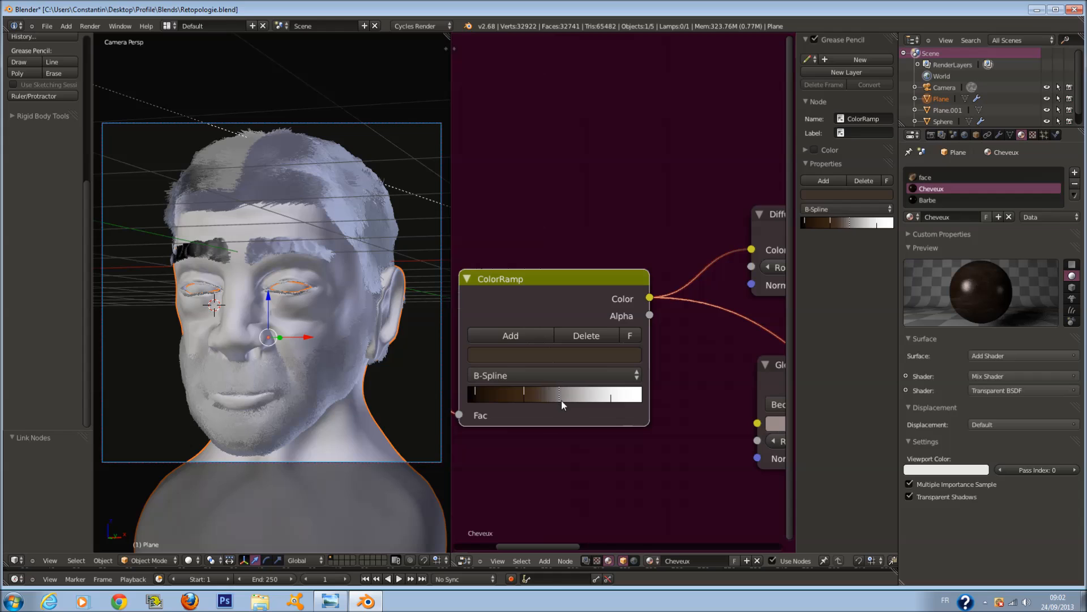
left_click(544, 355)
left_click_drag(531, 213, 536, 219)
left_click_drag(604, 216, 605, 228)
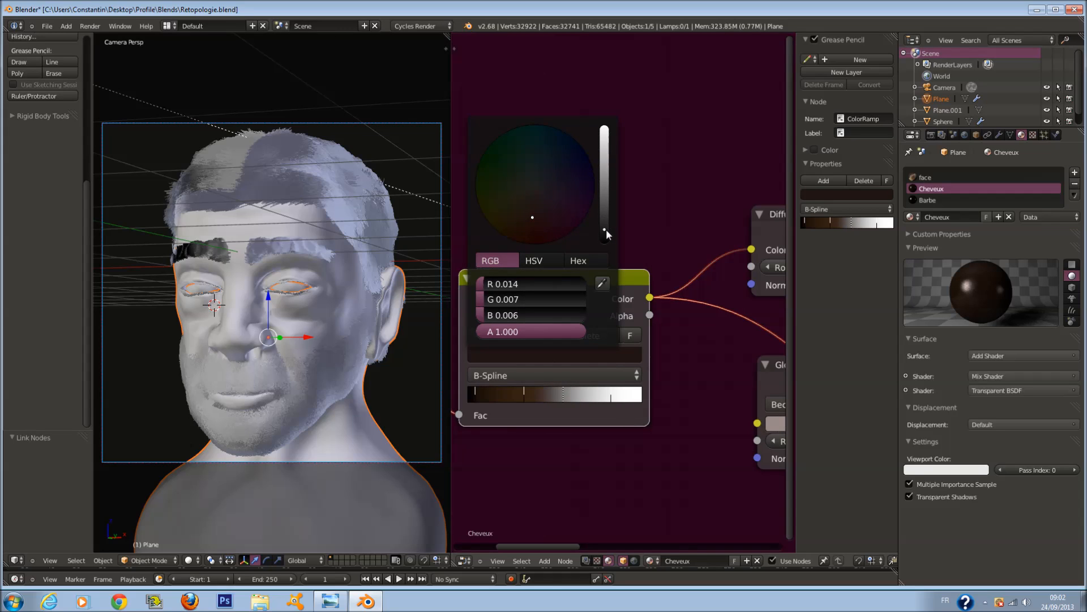
Move the white stop toward the ramp's end and recolor it a dark grayish brown.
left_click_drag(609, 398, 628, 408)
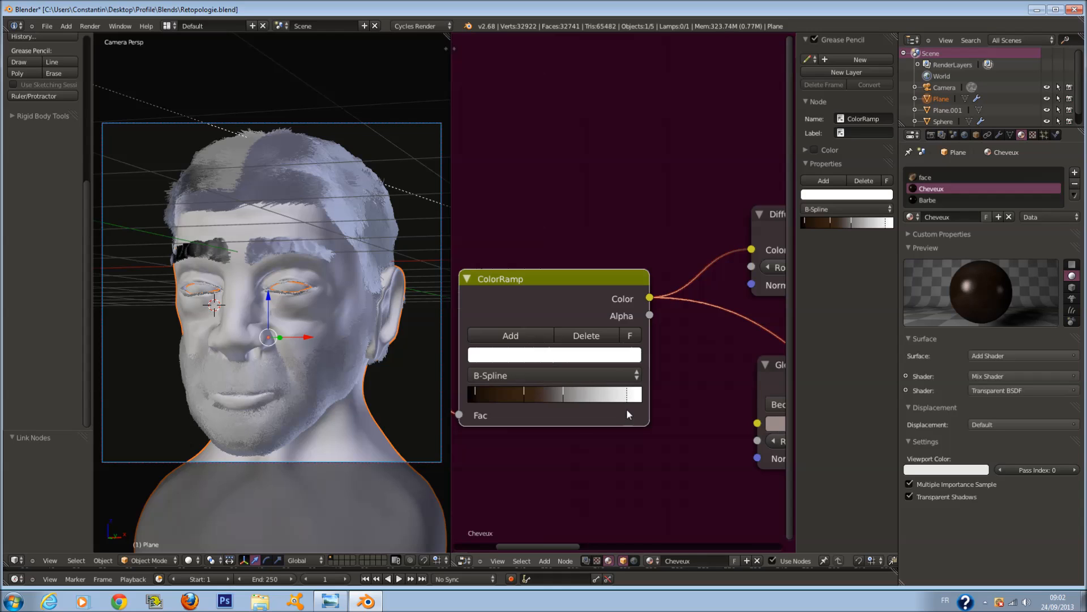
left_click(611, 355)
left_click(604, 198)
left_click(604, 216)
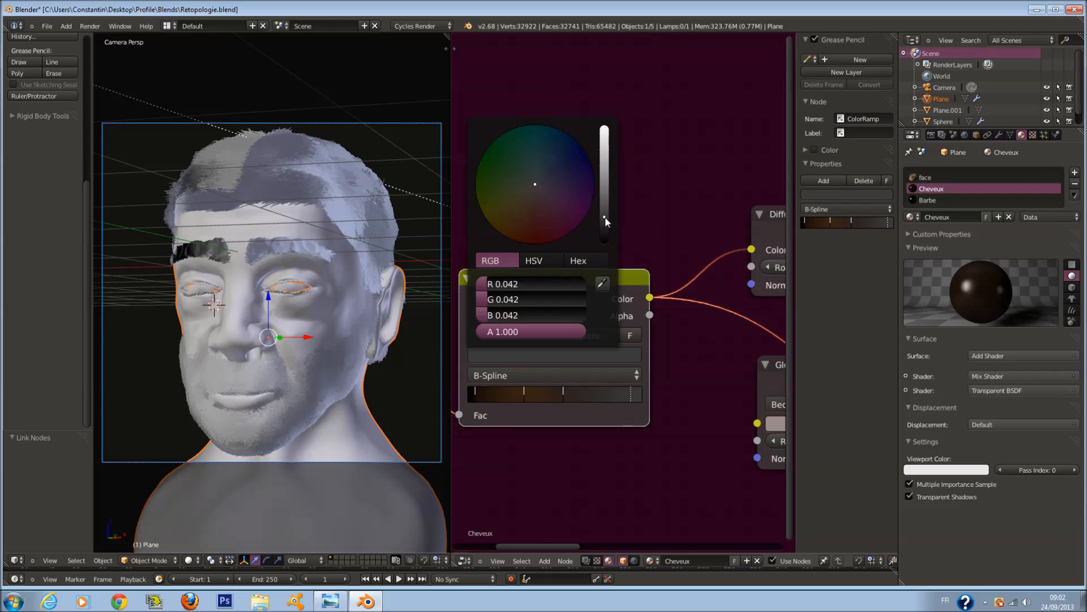
left_click(528, 206)
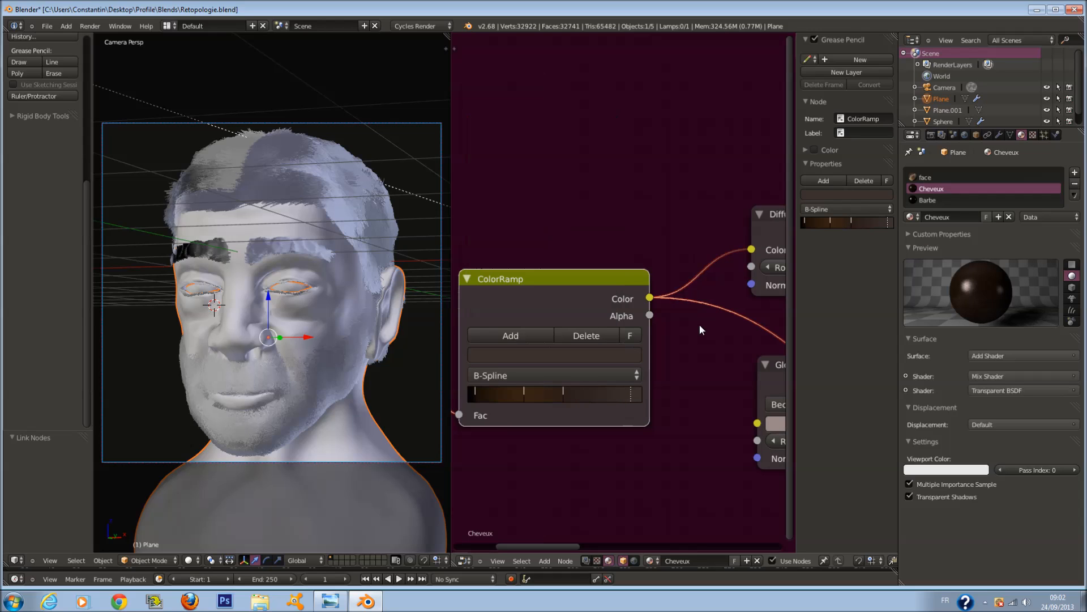
Shift the ramp's first three stops slightly toward the end and darken the brown stop to R 0.016, G 0.008, B 0.003.
left_click_drag(564, 397, 482, 394)
left_click(527, 396)
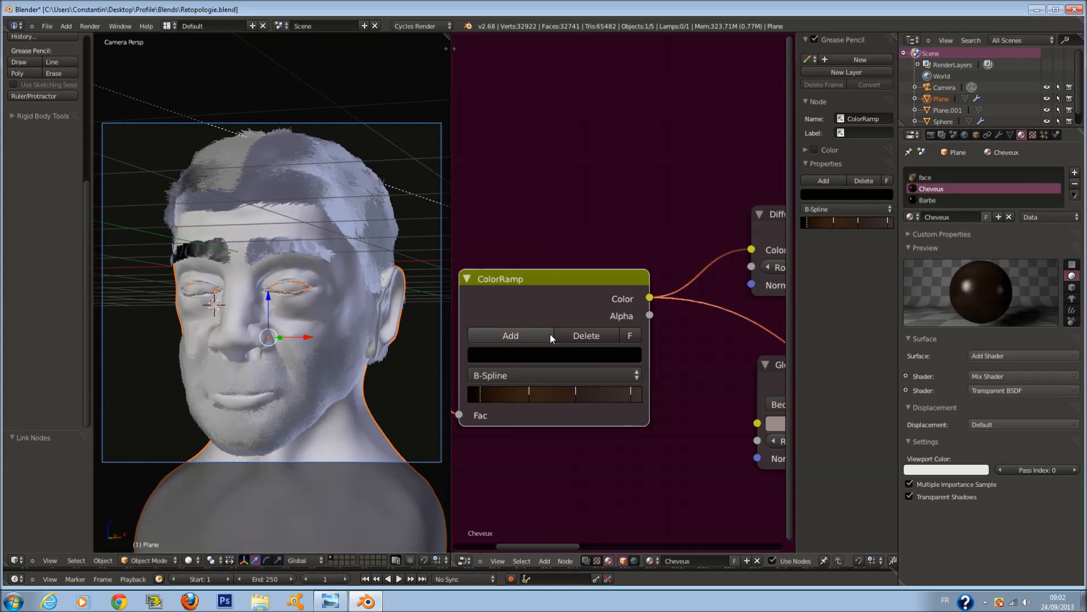
left_click(528, 396)
left_click(538, 354)
left_click(604, 226)
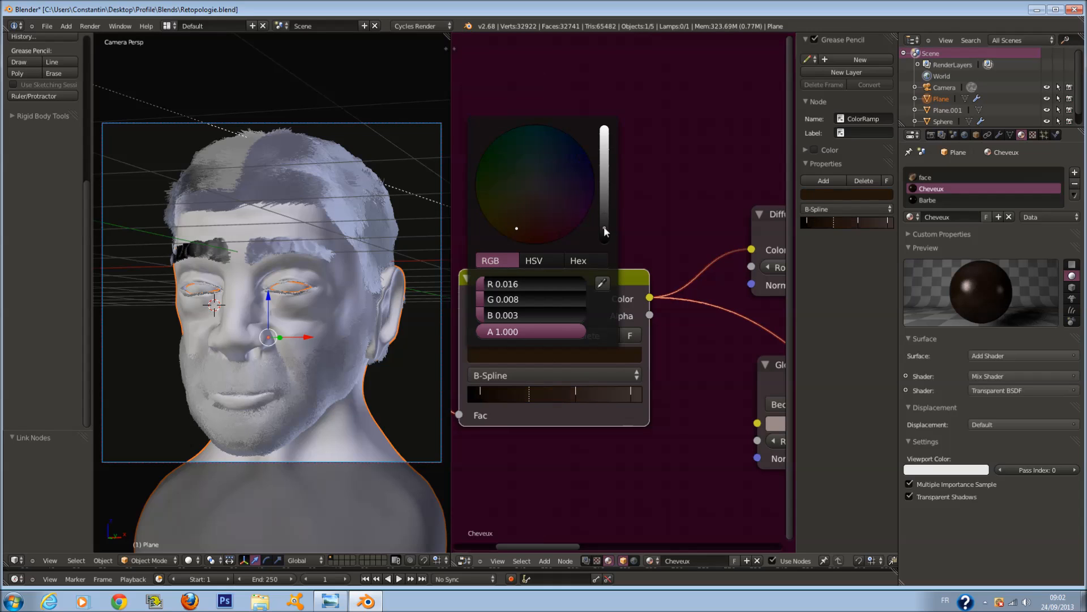
Darken the ramp's third stop to a nearly black brown.
left_click(577, 395)
left_click(569, 354)
left_click(604, 235)
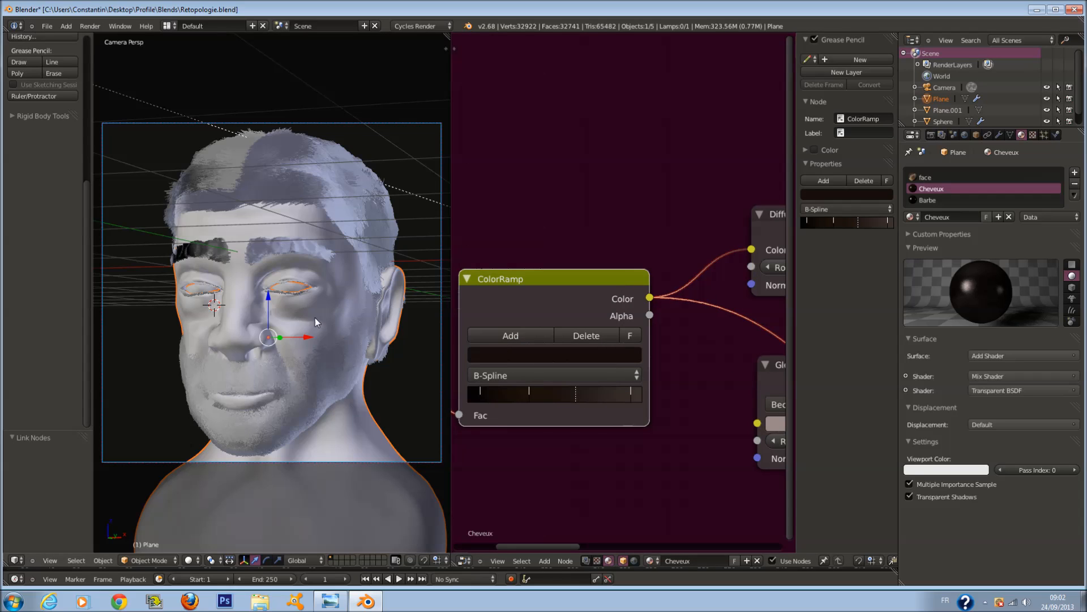
Switch to the face material and set its ColorRamp interpolation to Ease.
scroll(395, 478, "down", 2)
key("a")
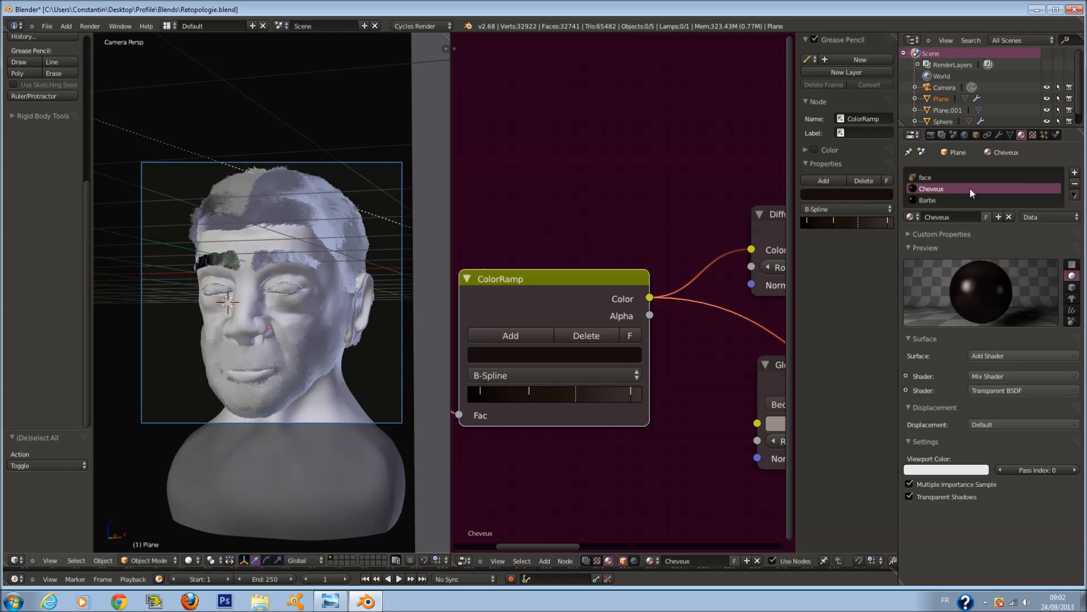
left_click(929, 177)
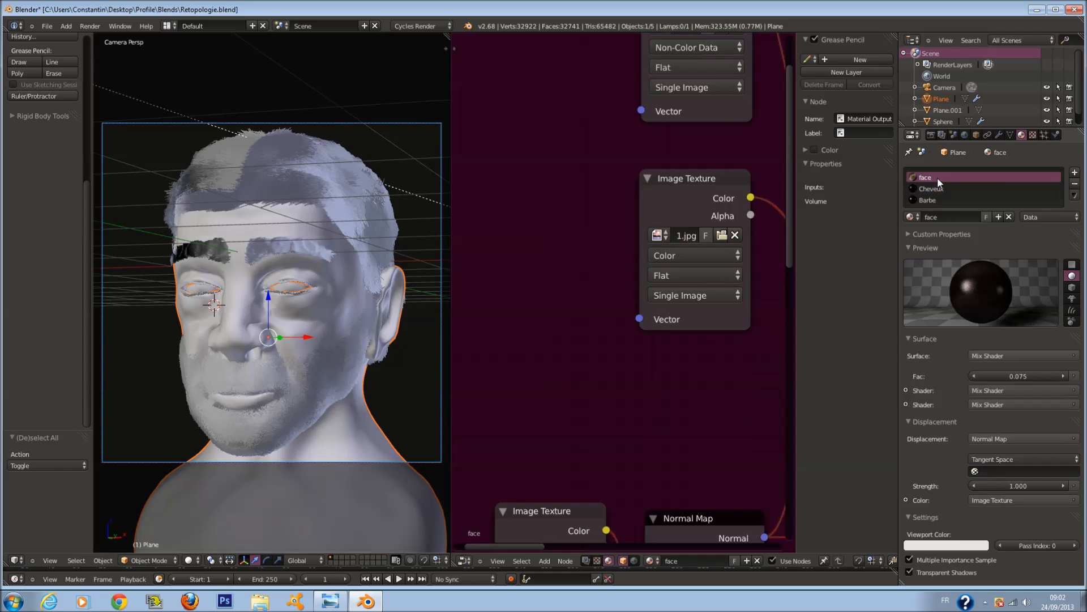
scroll(628, 239, "down", 3)
scroll(643, 236, "up", 3)
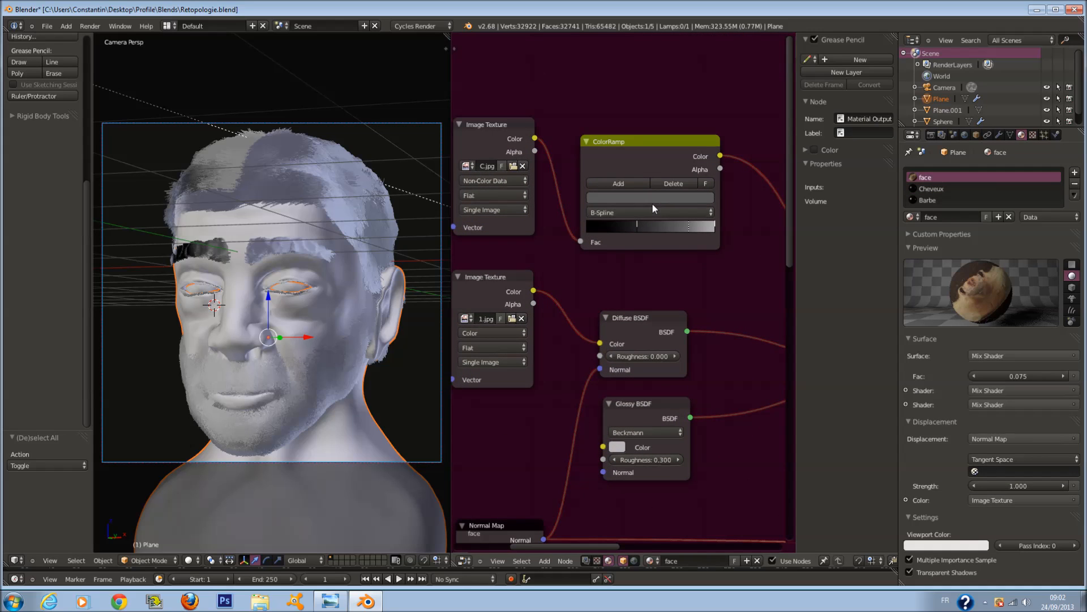
left_click(653, 211)
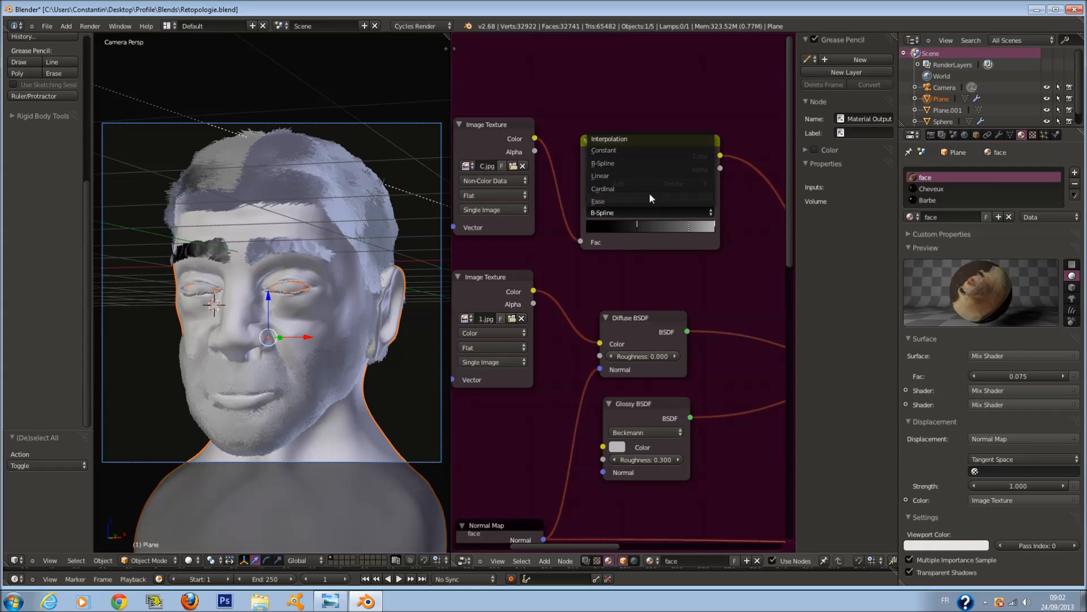
left_click(643, 201)
scroll(658, 247, "up", 2)
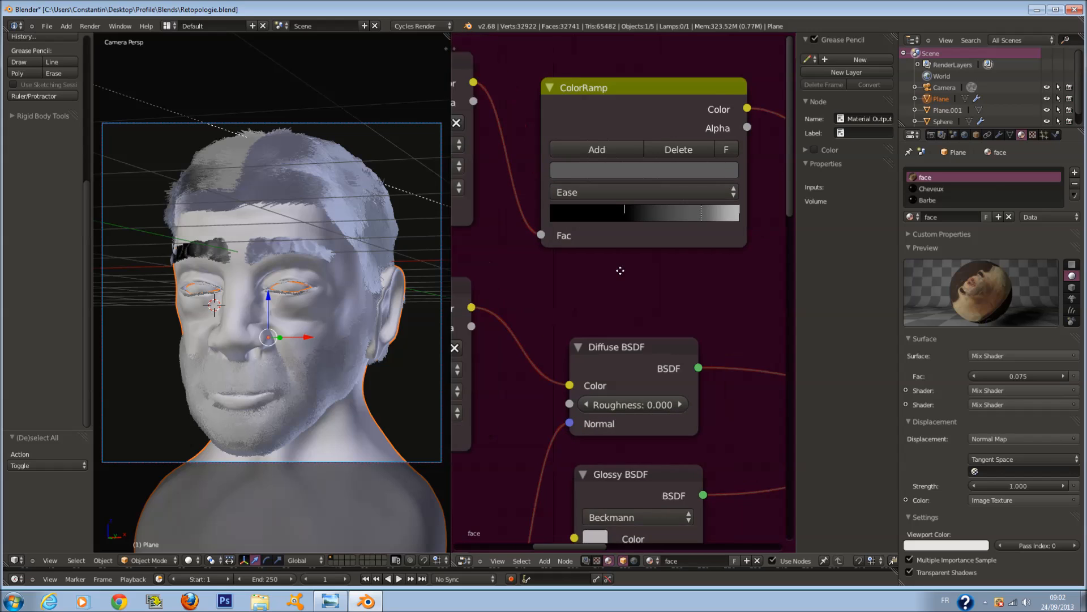
Shift the face ramp's black stop to about two-thirds of its length and the gray stop closer to the end.
middle_click_drag(620, 271, 575, 286)
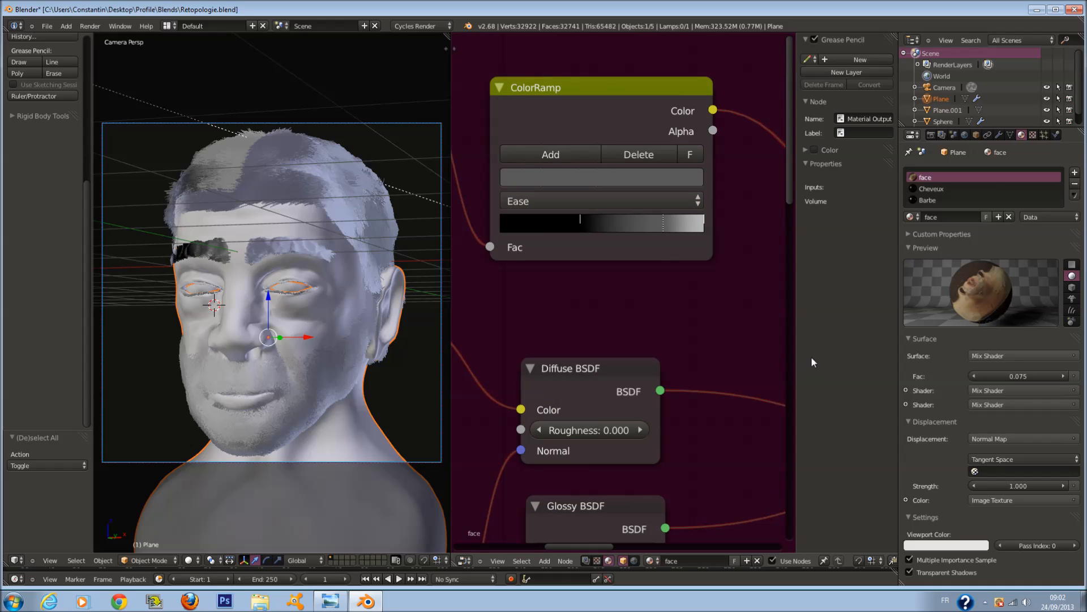
scroll(667, 250, "up", 2)
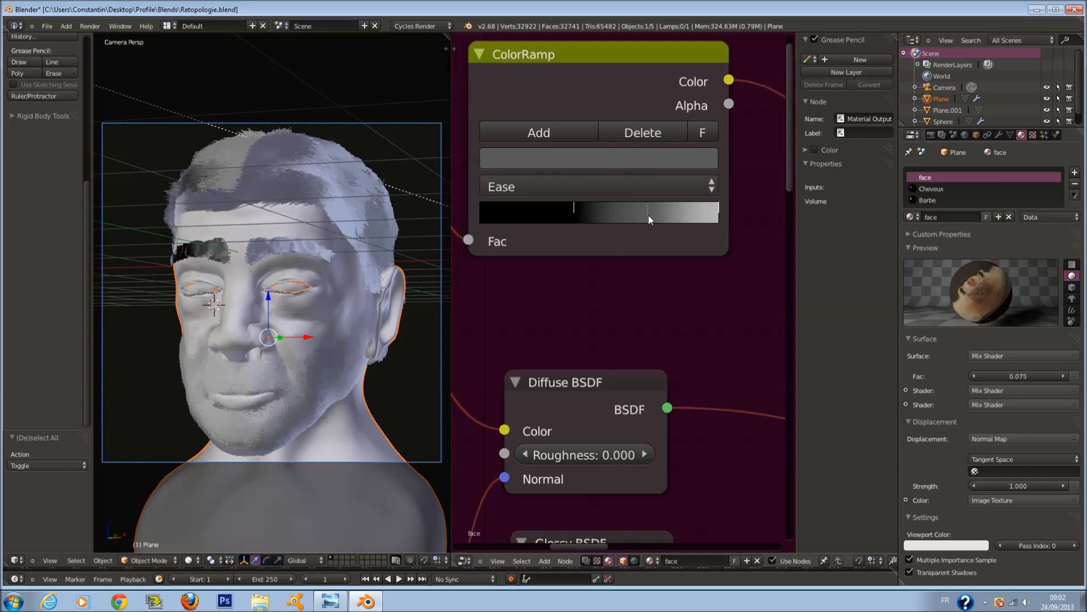
left_click_drag(583, 209, 616, 218)
left_click(683, 214)
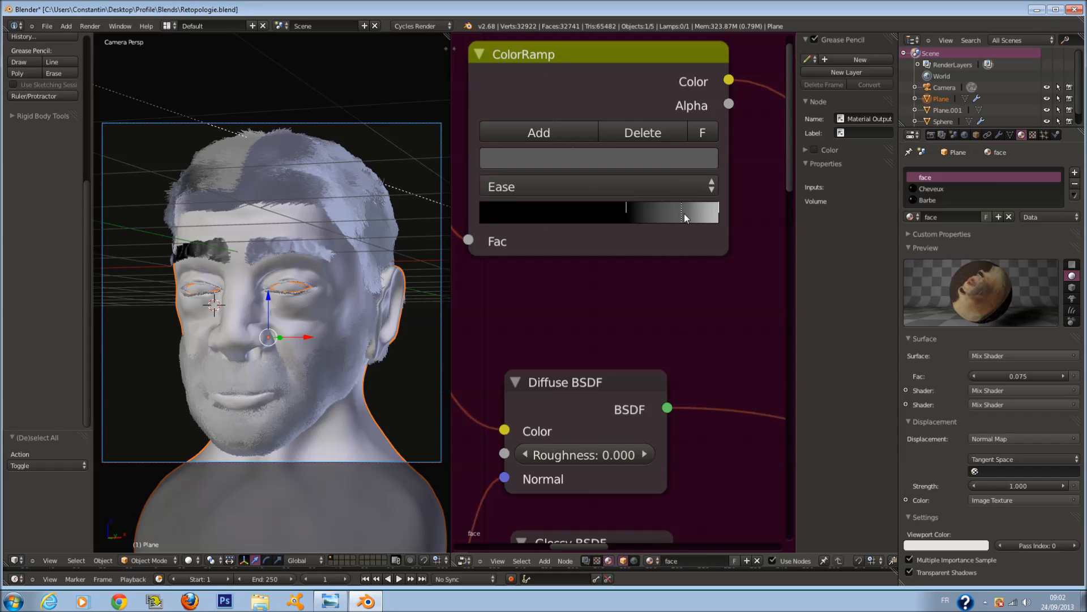
left_click_drag(688, 220, 698, 212)
left_click(627, 210)
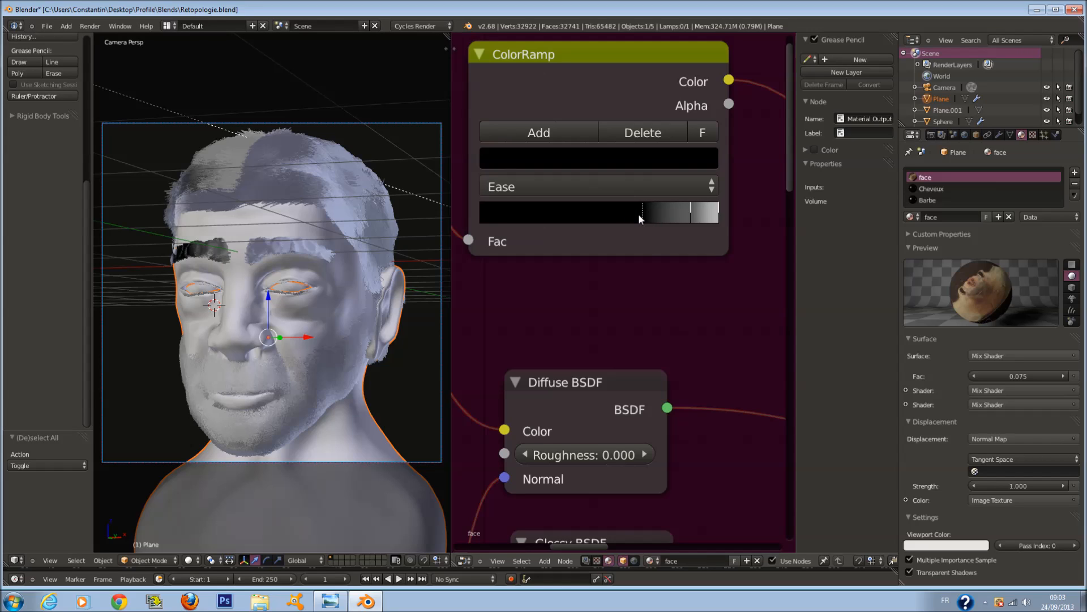
scroll(702, 216, "down", 2)
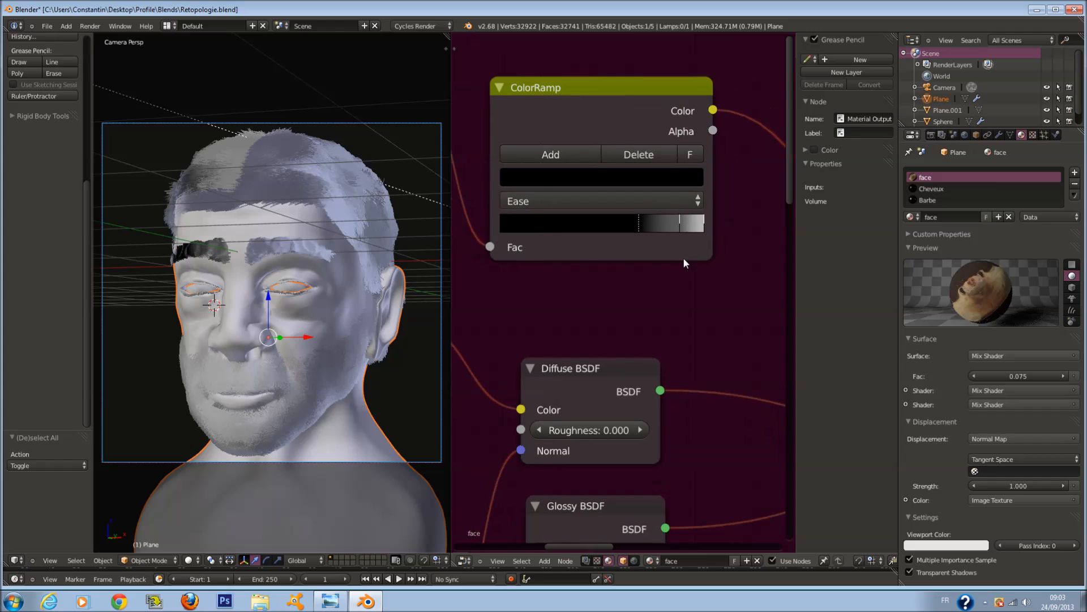
left_click(677, 222)
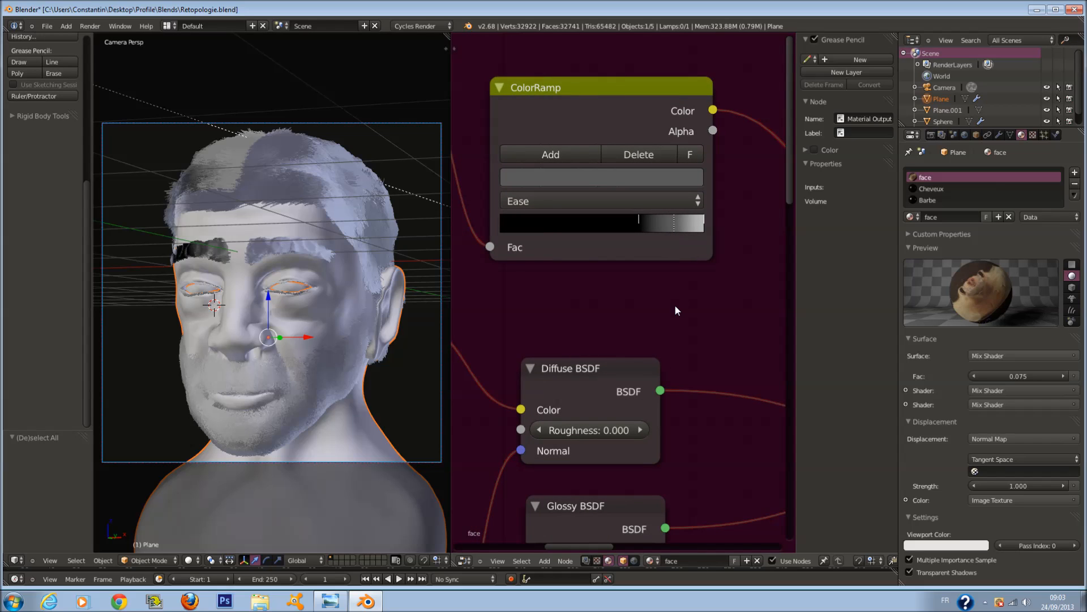
Expand the 3D view over the node editor and show the scene's render settings.
scroll(674, 304, "down", 1)
left_click_drag(447, 34, 566, 51)
left_click(933, 136)
left_click(943, 285)
left_click(968, 286)
Select the sun lamp and adjust its emission color to a very pale warm white.
scroll(680, 294, "down", 4)
scroll(620, 311, "up", 2)
key("a")
key("a")
key("a")
scroll(620, 311, "down", 3)
scroll(593, 302, "up", 1)
middle_click_drag(592, 302, 560, 328)
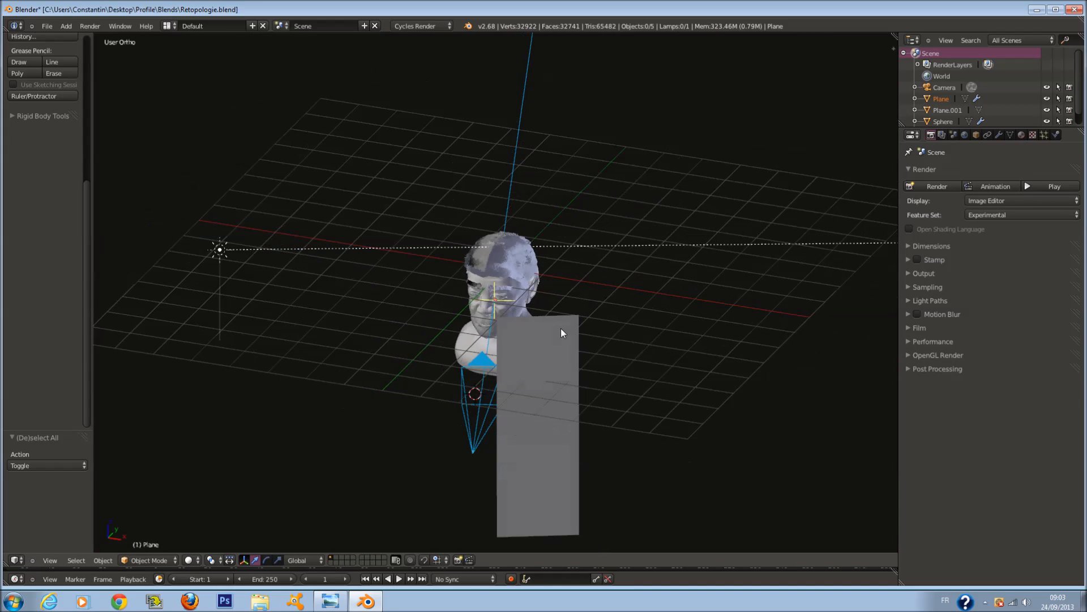
right_click(246, 249)
scroll(246, 250, "up", 1)
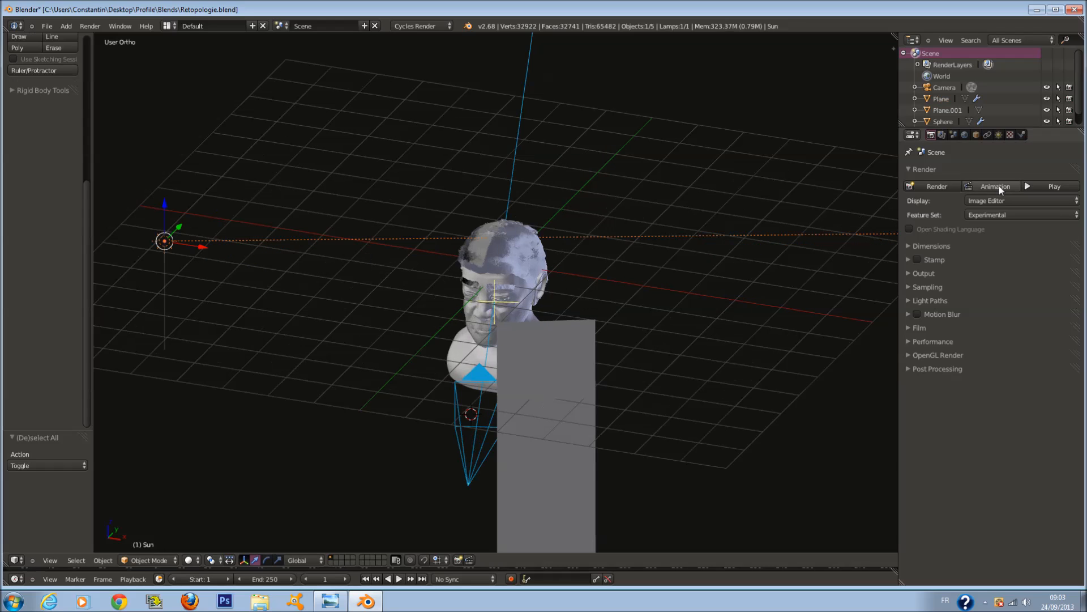
left_click(1002, 137)
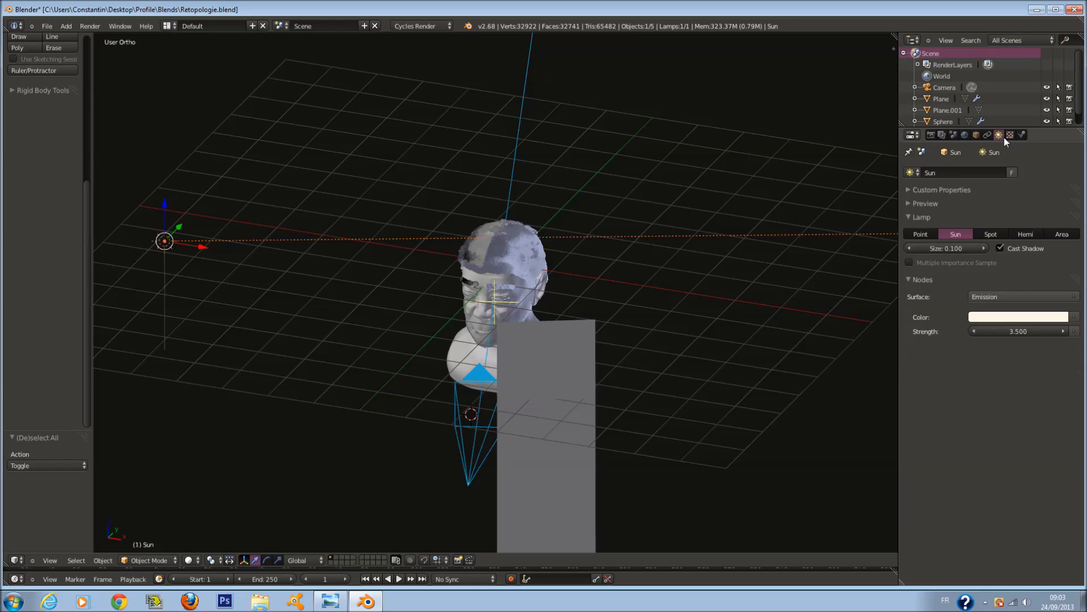
left_click(1020, 318)
left_click(1002, 199)
left_click_drag(1003, 198, 1004, 199)
Select the rectangular light plane beside the camera and open the emission color of its EM material.
middle_click_drag(571, 338, 665, 360)
key("a")
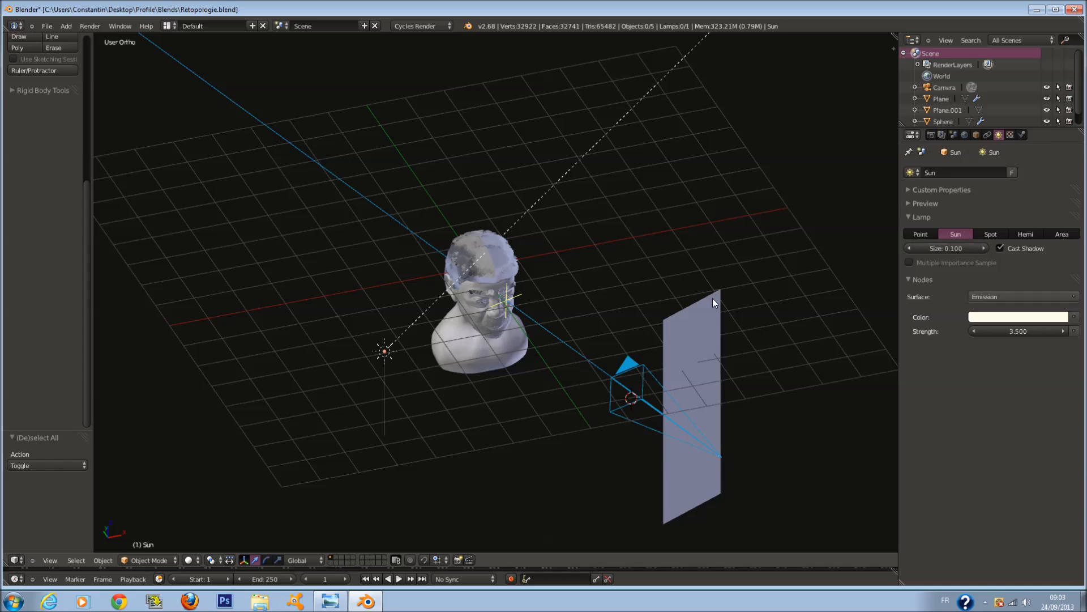
right_click(713, 298)
scroll(712, 298, "up", 1)
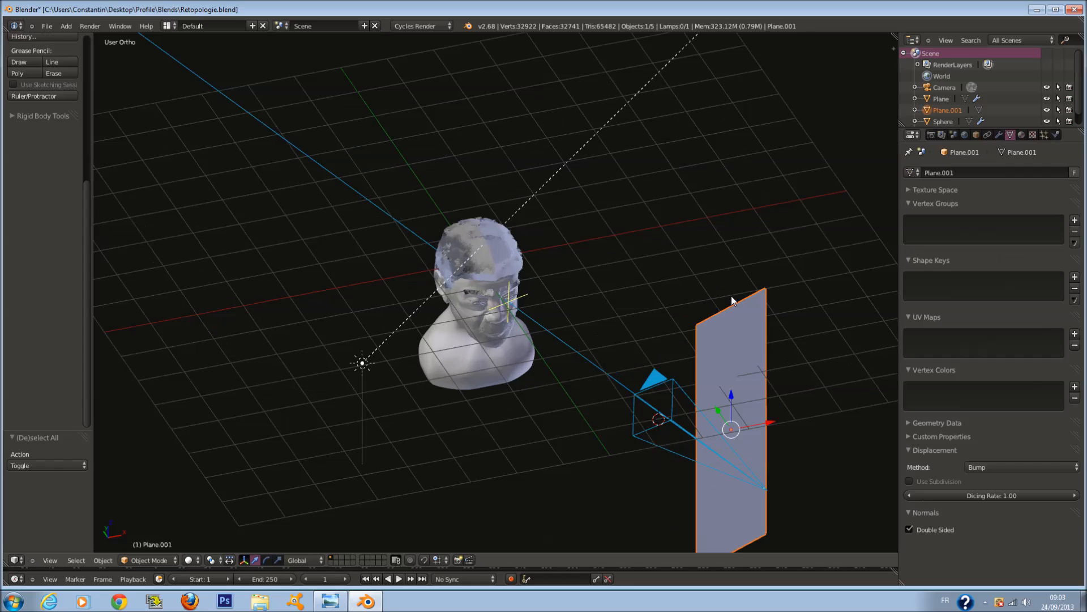
left_click(1021, 136)
left_click(1008, 365)
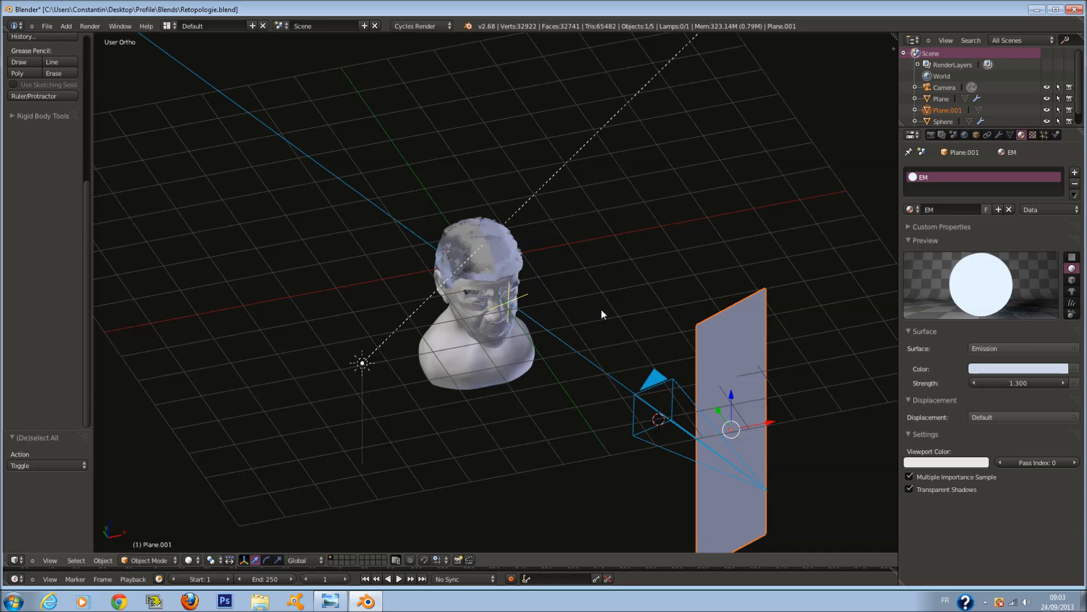
Examine the placement of the sun lamp and light plane around the bust from the right and top views.
scroll(602, 310, "down", 2)
key("KP_3")
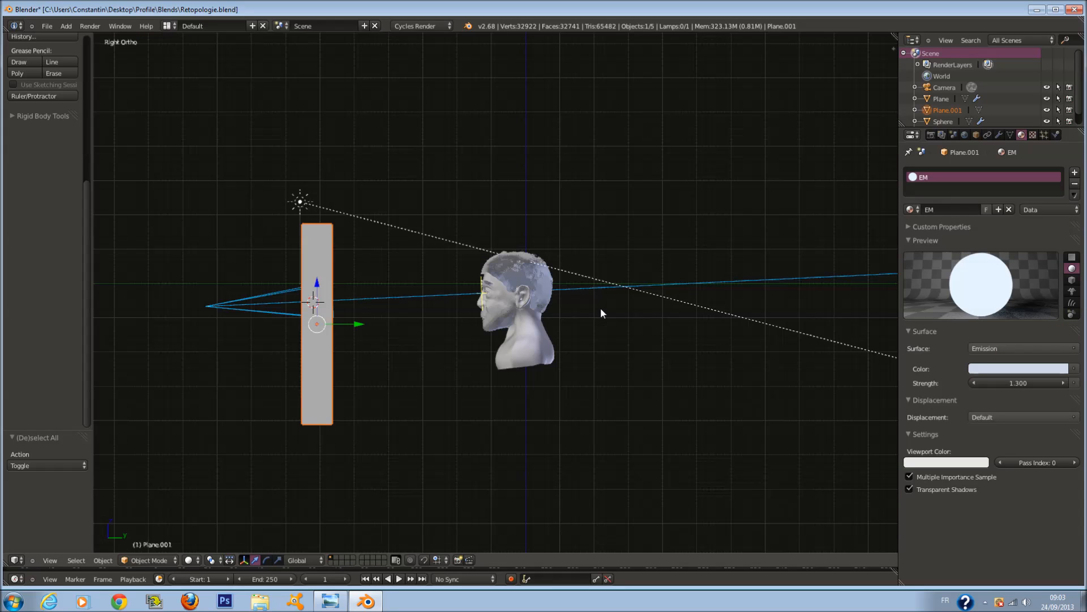
key("a")
key("c")
left_click(301, 195)
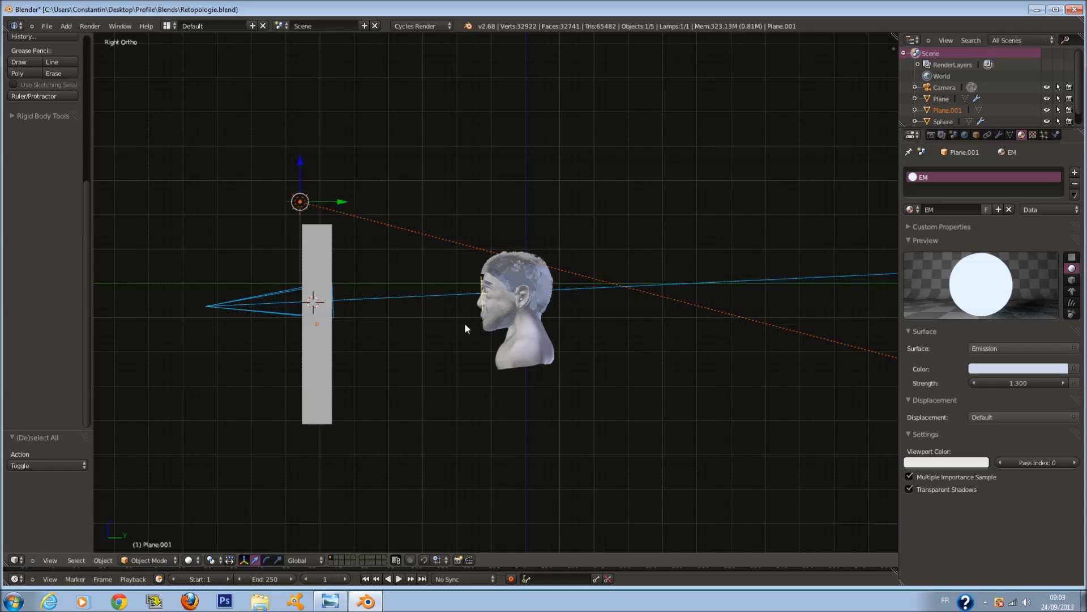
key("a")
key("KP_7")
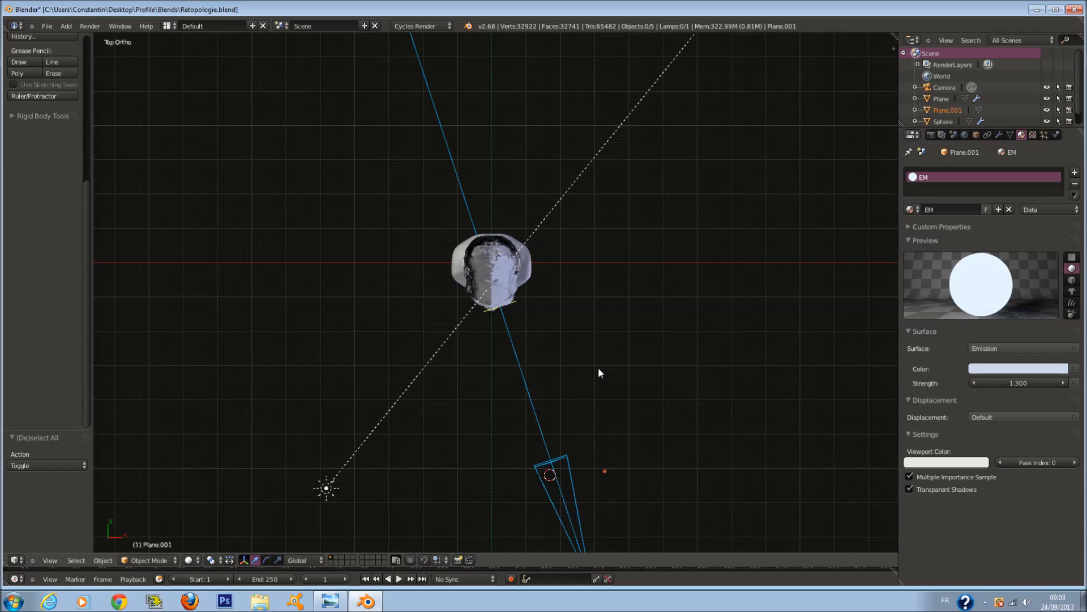
Return to the camera view of the bust and save the file over the existing version.
key("KP_0")
key("a")
scroll(598, 367, "up", 3)
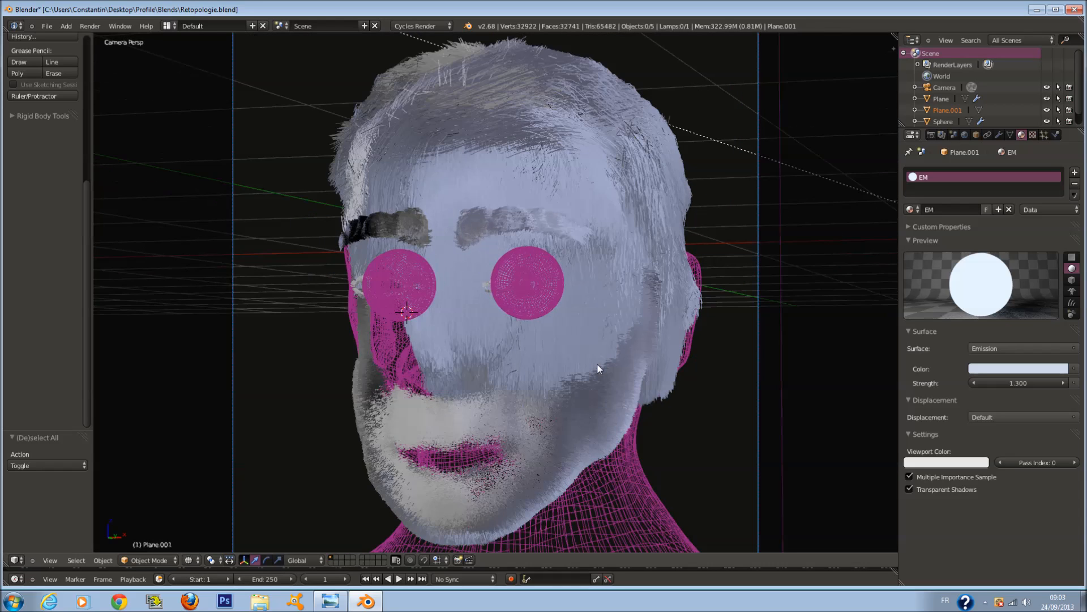
scroll(597, 362, "down", 2)
key("a")
key("ctrl+s")
key("Return")
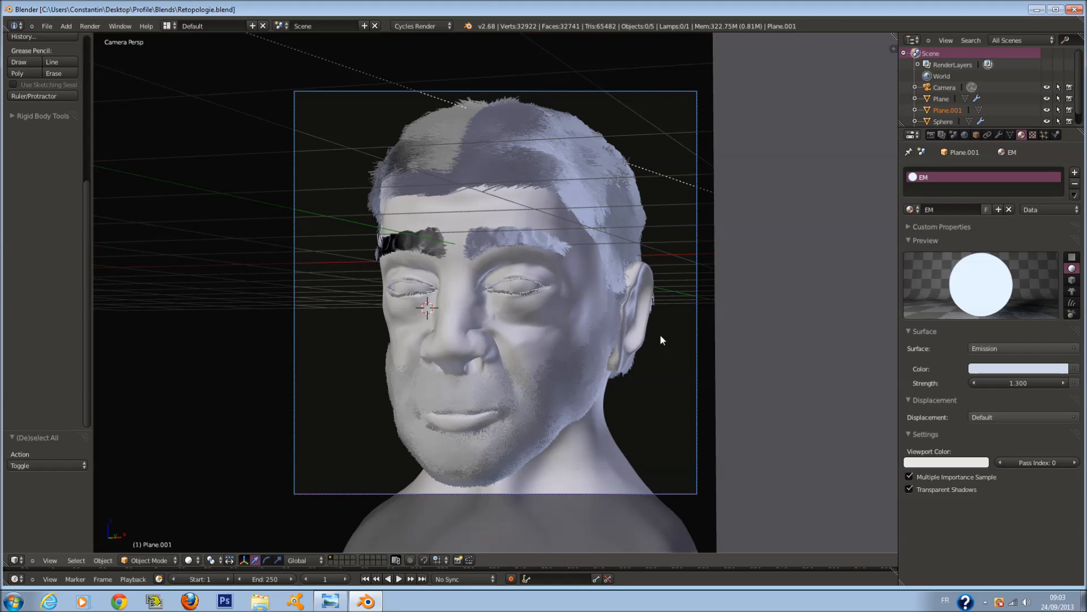
Set the render samples to 100 in the scene's sampling settings.
left_click(931, 135)
left_click(952, 298)
left_click(952, 297)
left_click(954, 287)
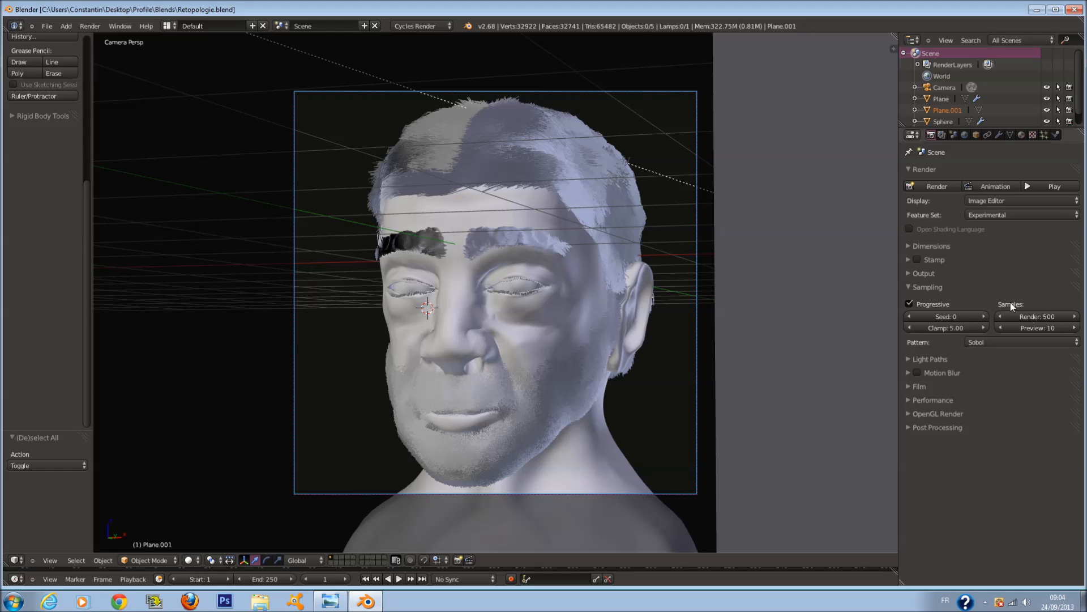
left_click(1032, 316)
type("100")
key("Return")
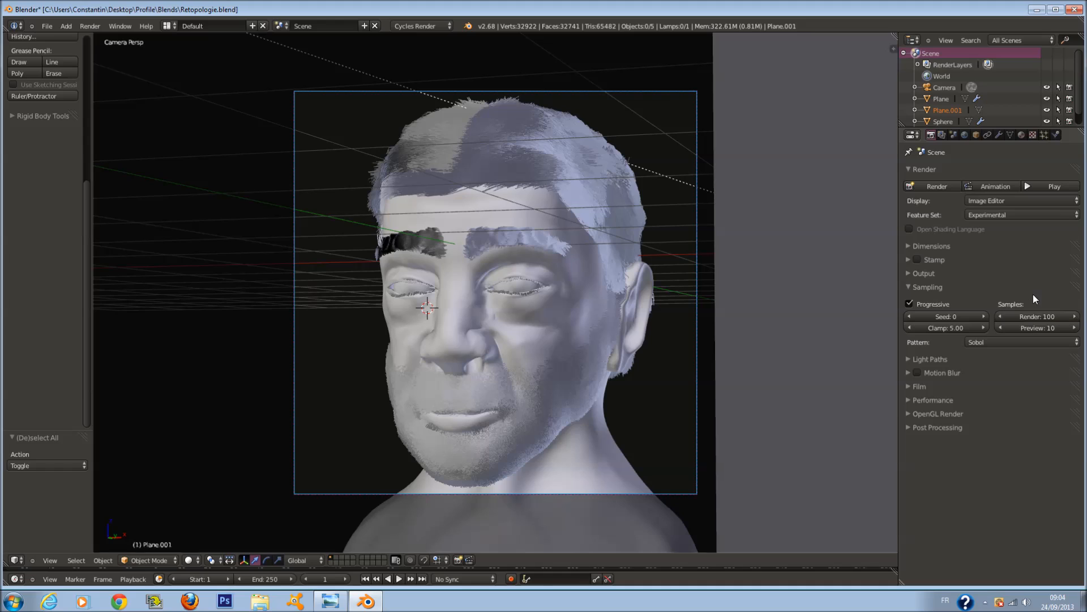
Save the file over the existing version and render the bust from the camera.
key("ctrl+s")
left_click(675, 354)
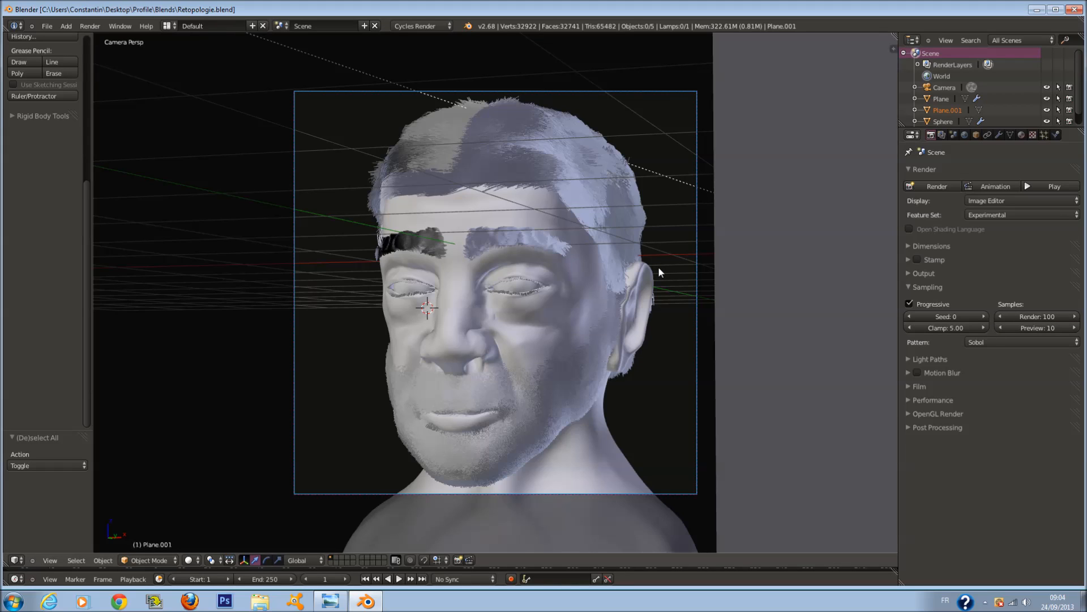
scroll(659, 268, "down", 1)
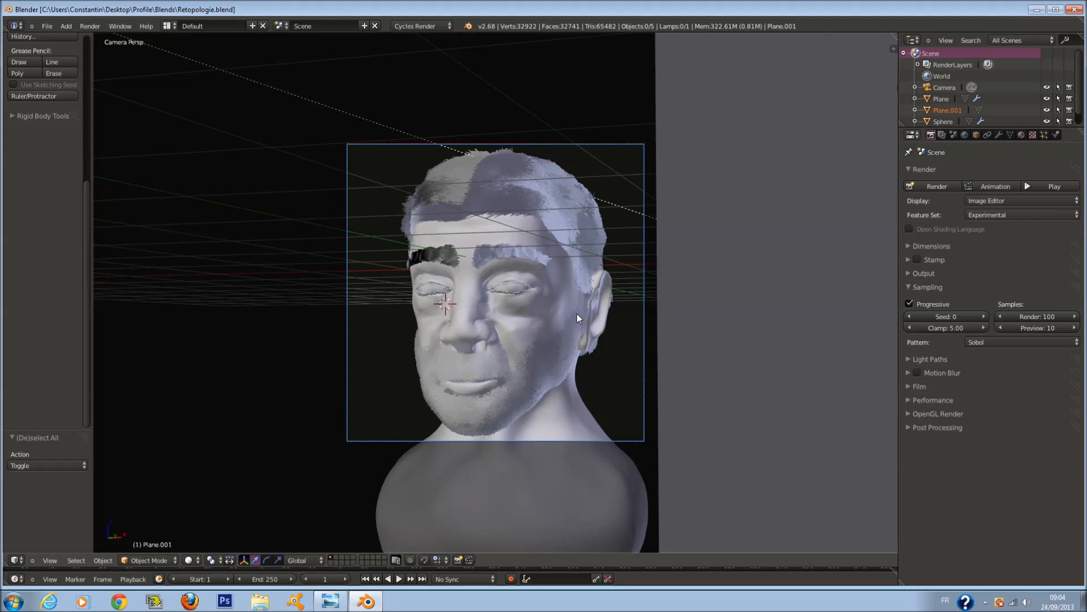
scroll(577, 314, "up", 1)
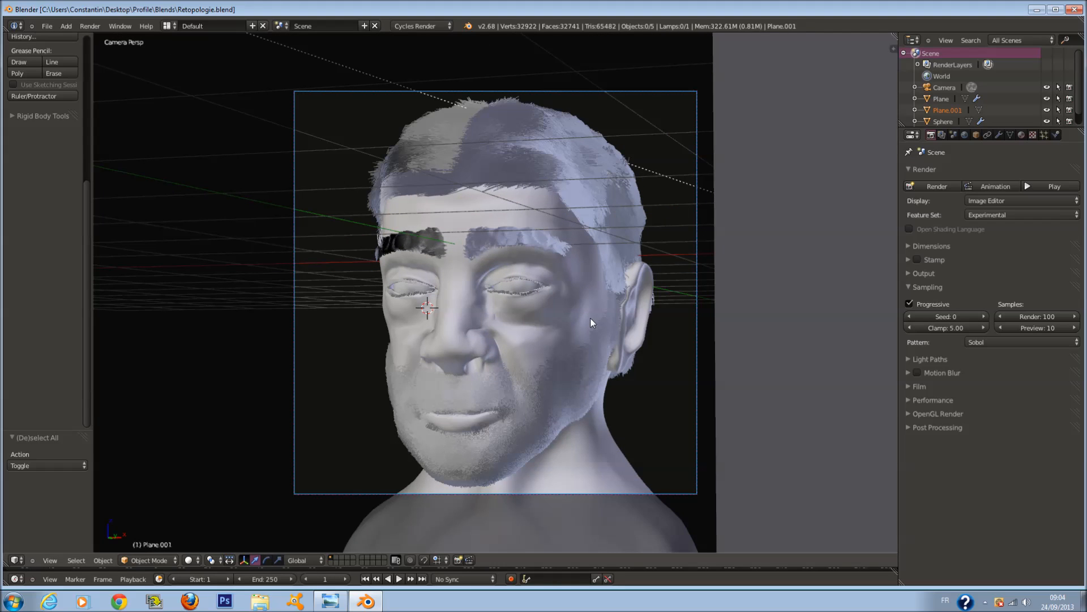
key("F12")
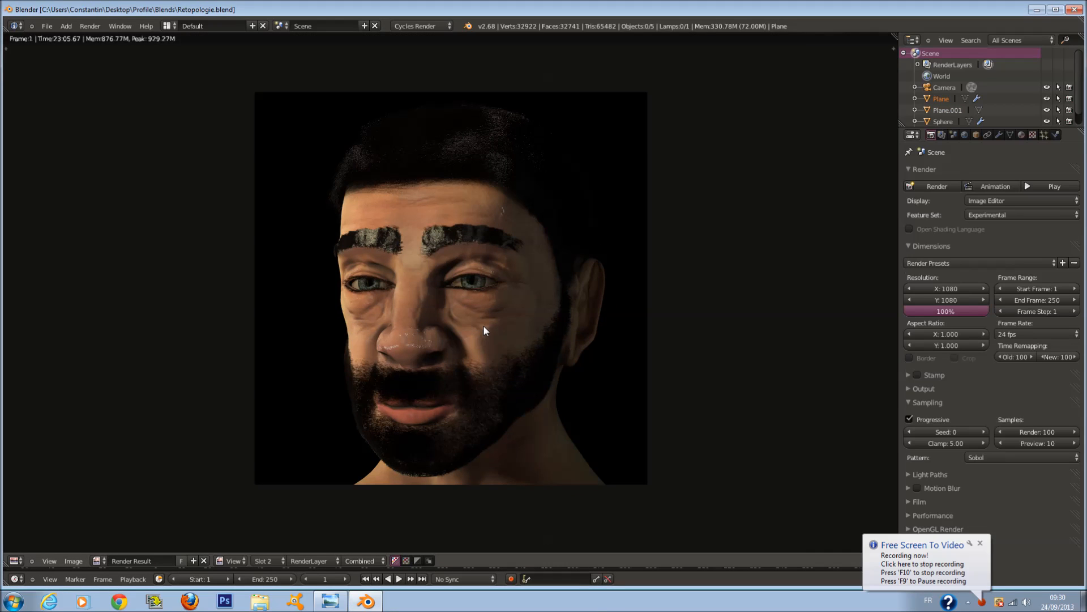
Compare the render slots and examine the rendered skin, eyebrows, eyes and beard up close.
scroll(473, 287, "up", 2)
scroll(508, 222, "down", 1)
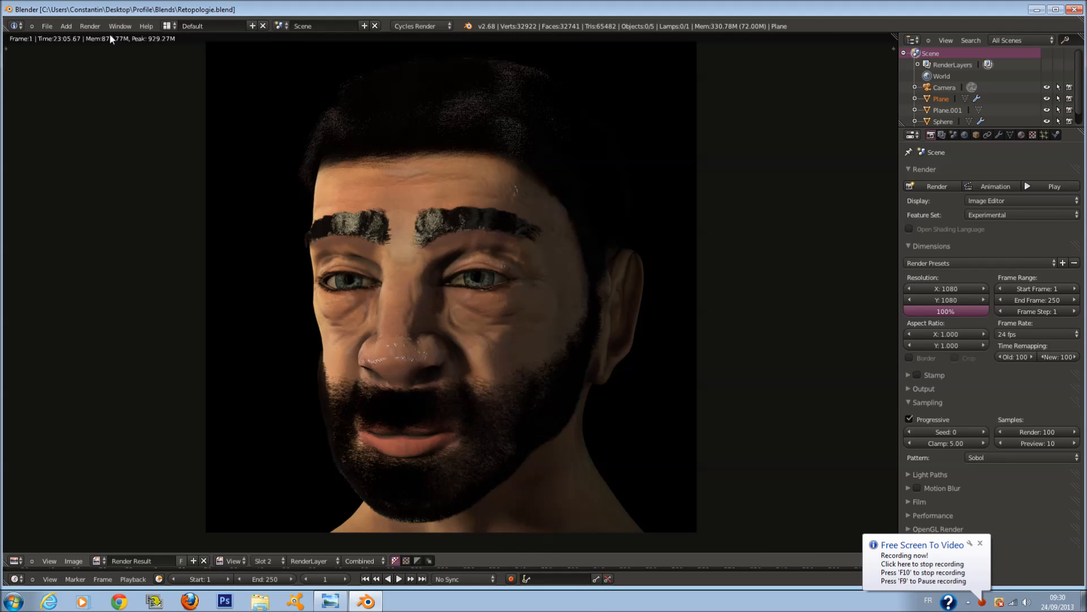
scroll(114, 141, "down", 1)
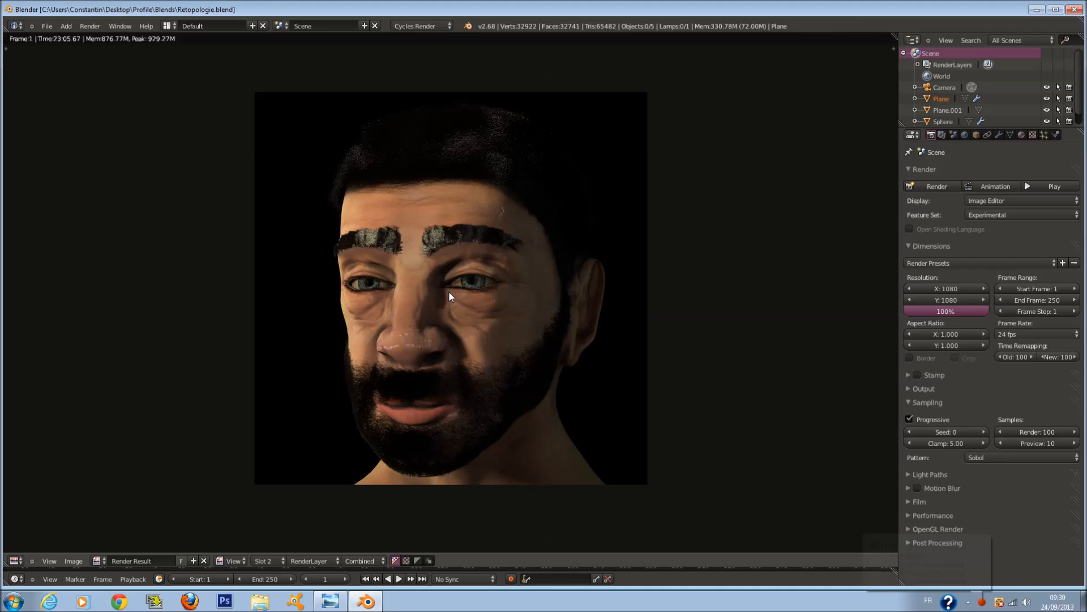
key("j")
key("j")
key("j")
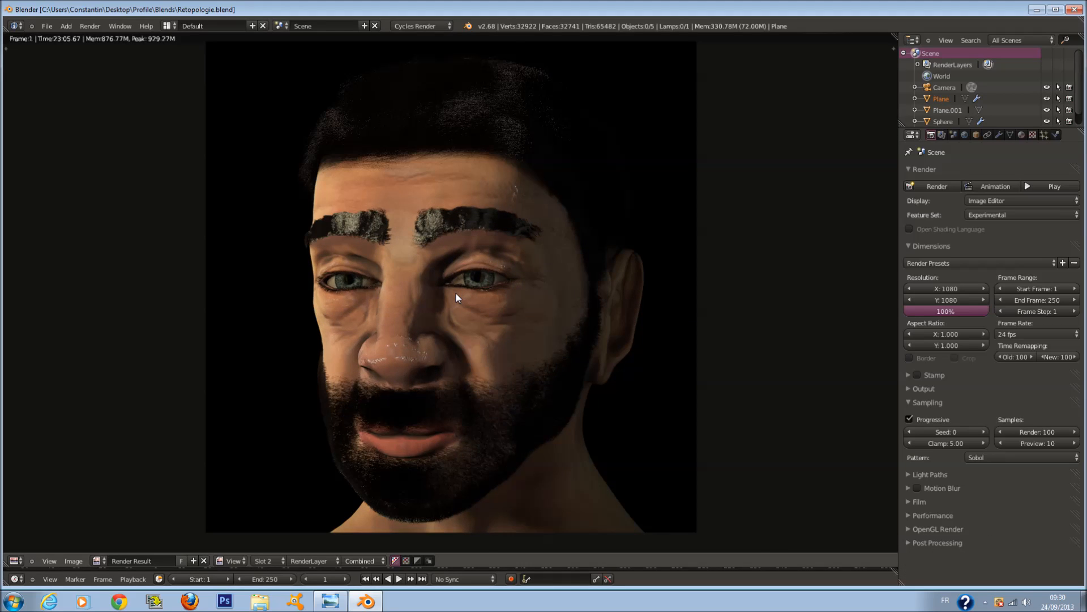
scroll(455, 291, "up", 3)
key("j")
key("j")
scroll(487, 237, "down", 1)
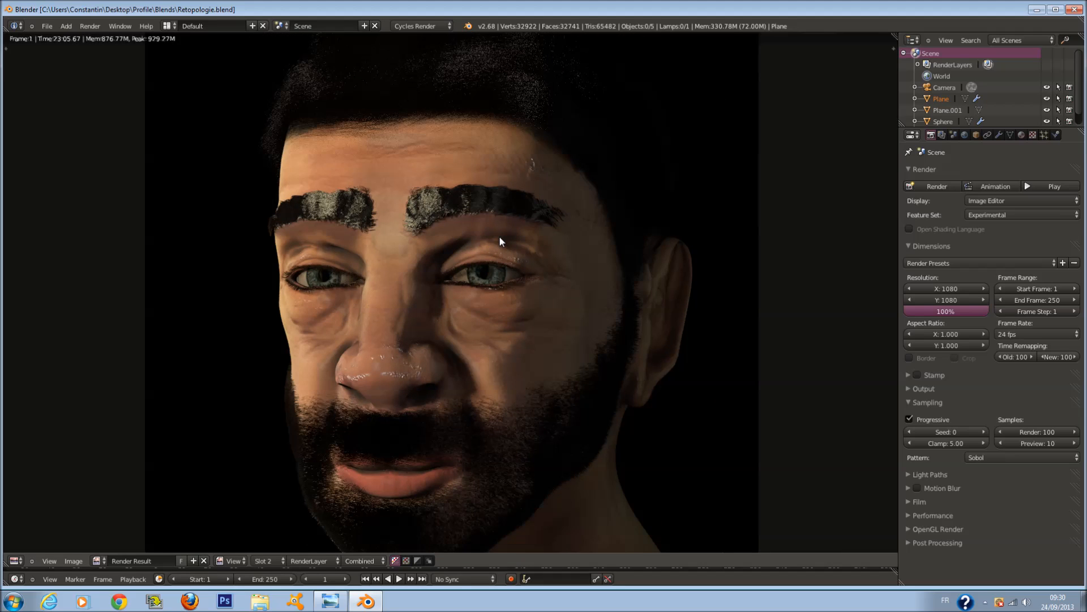
scroll(501, 239, "down", 1)
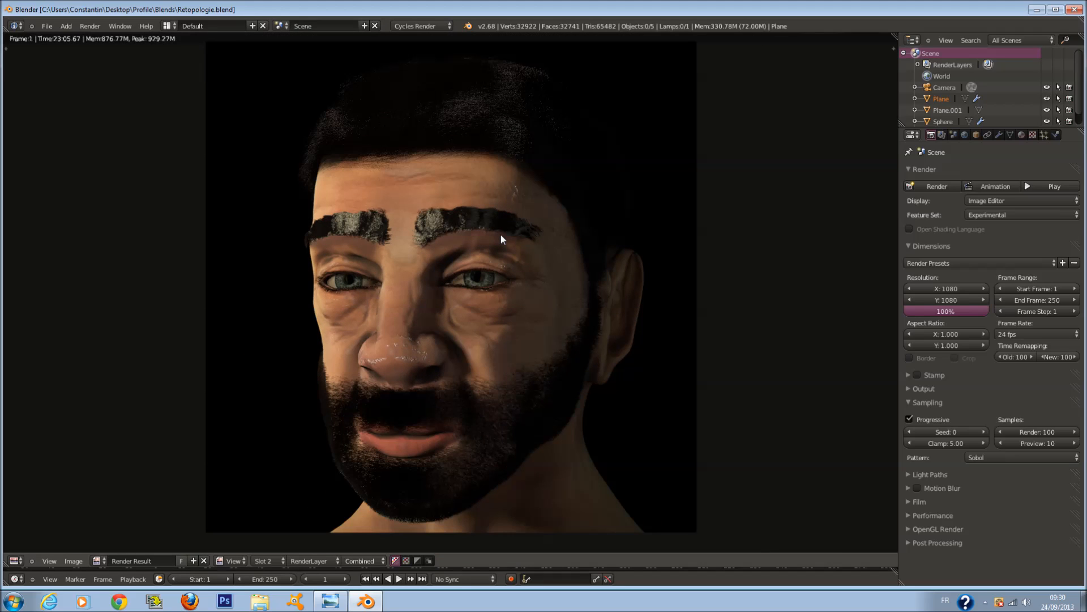
scroll(501, 236, "up", 1)
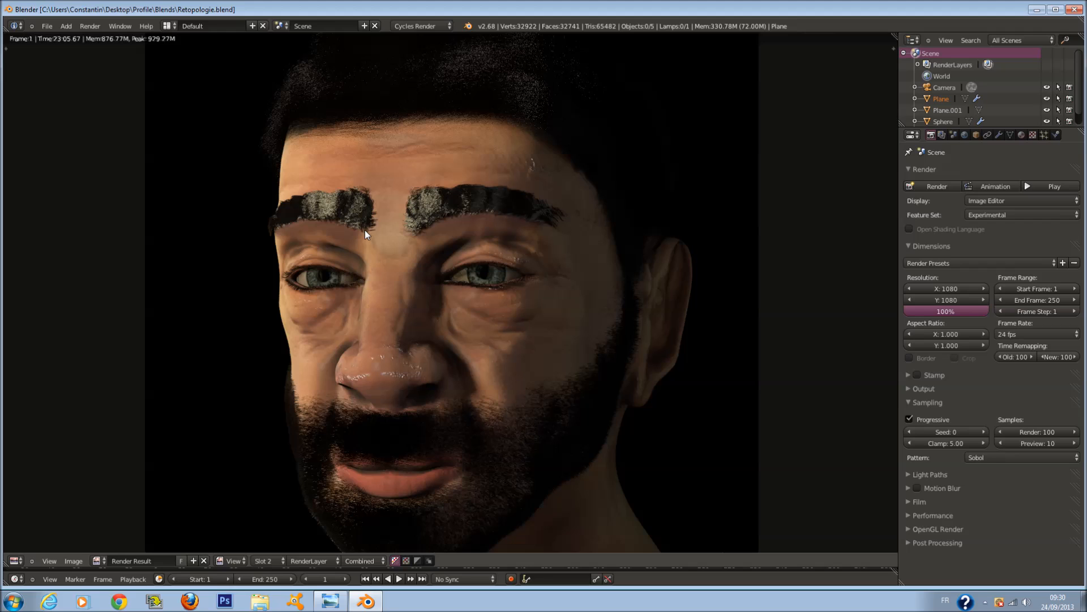
scroll(358, 246, "down", 1)
scroll(385, 244, "down", 1)
scroll(385, 244, "up", 1)
scroll(453, 257, "up", 2)
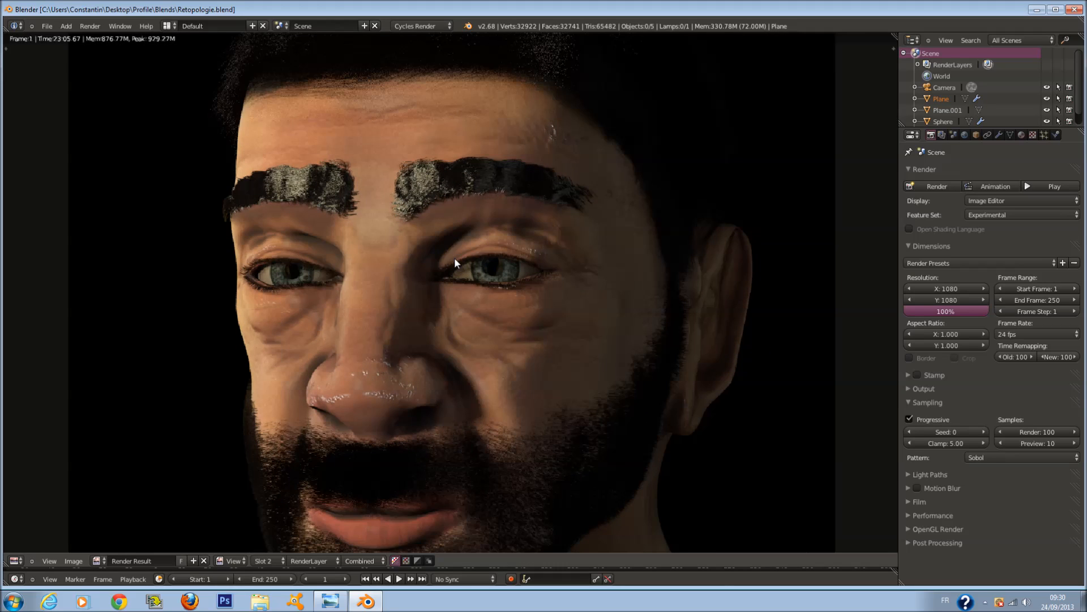
Examine the rendered eyebrows, eyes and forehead, both up close and within the whole portrait.
scroll(475, 244, "up", 2)
scroll(494, 220, "down", 2)
scroll(417, 189, "up", 1)
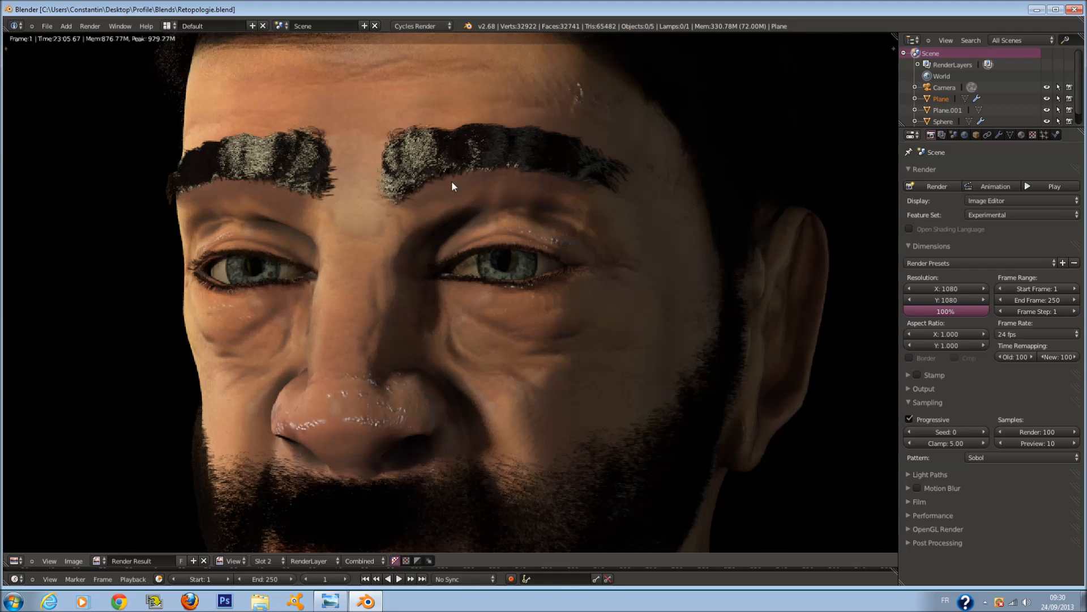
scroll(453, 176, "up", 1)
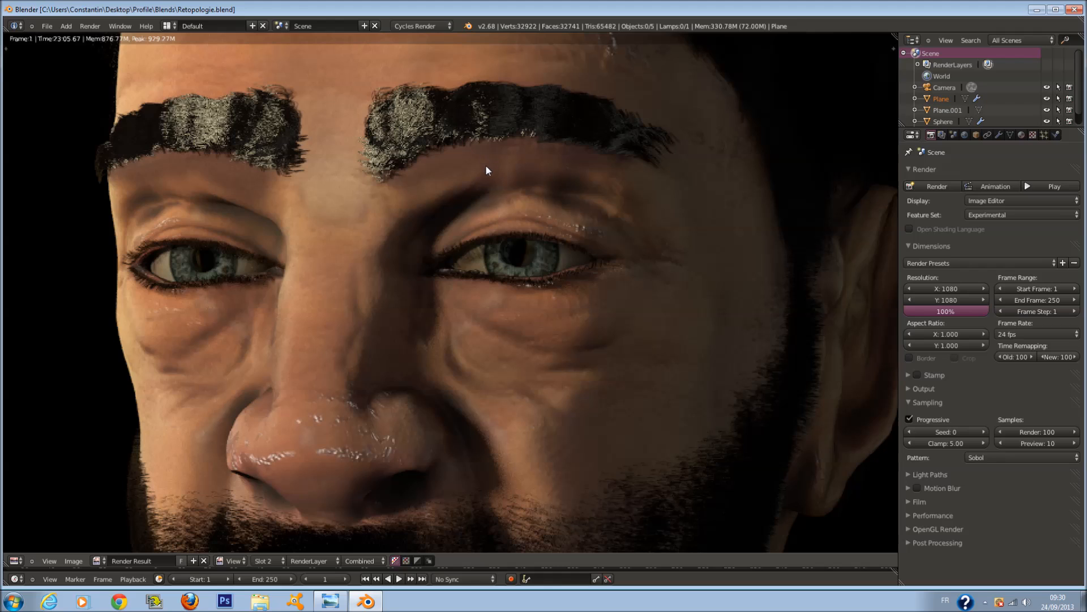
scroll(491, 130, "down", 2)
scroll(436, 178, "up", 1)
scroll(410, 121, "up", 1)
scroll(498, 180, "down", 2)
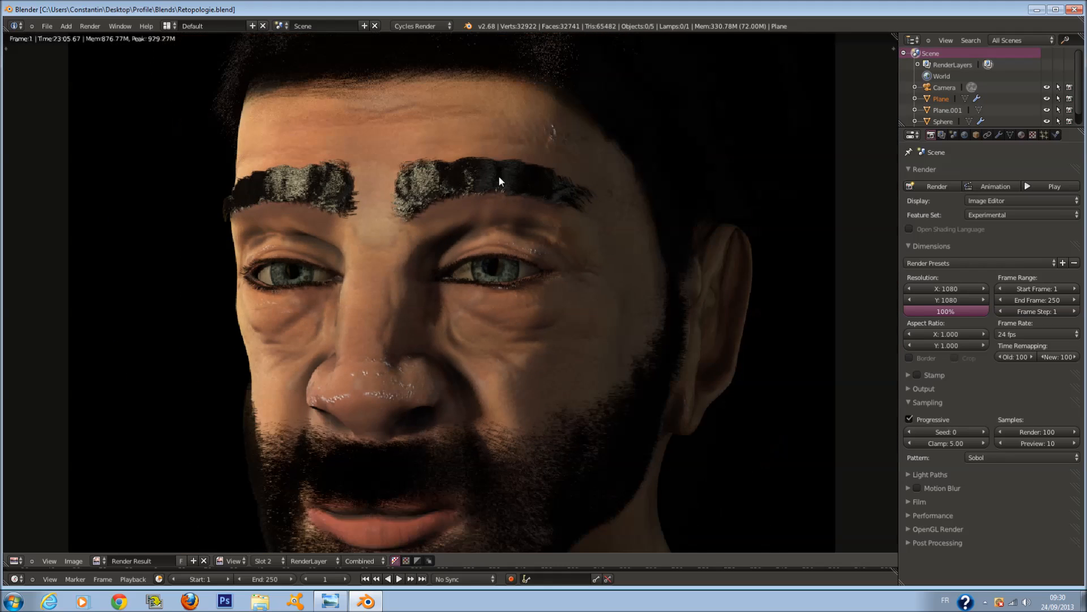
scroll(510, 240, "down", 1)
scroll(509, 221, "down", 1)
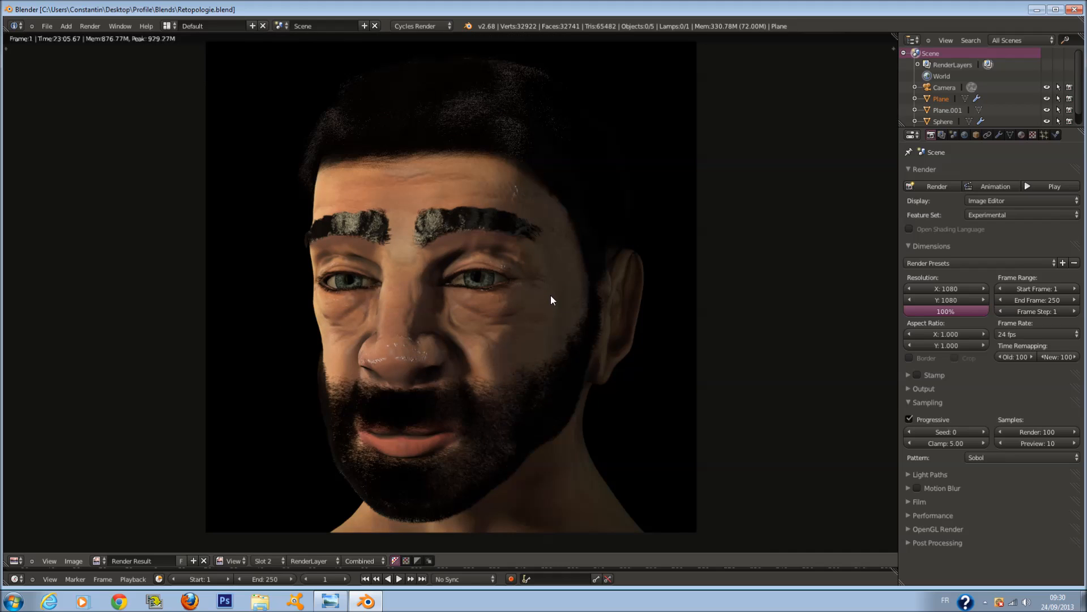
scroll(505, 279, "up", 2)
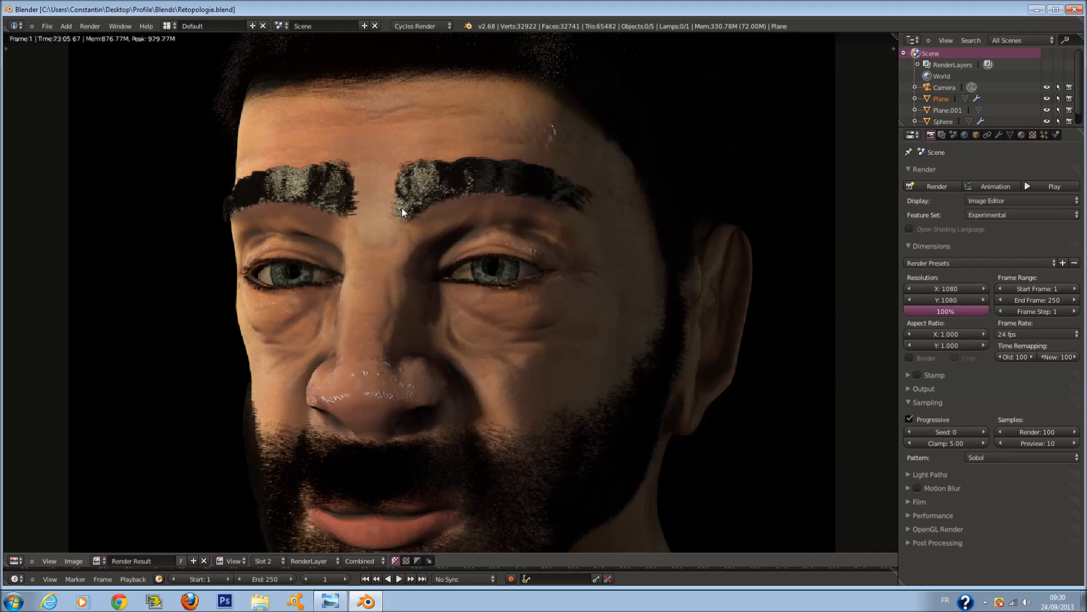
scroll(408, 255, "down", 1)
scroll(423, 303, "up", 2)
scroll(413, 313, "down", 1)
scroll(420, 128, "down", 1)
scroll(536, 311, "down", 2)
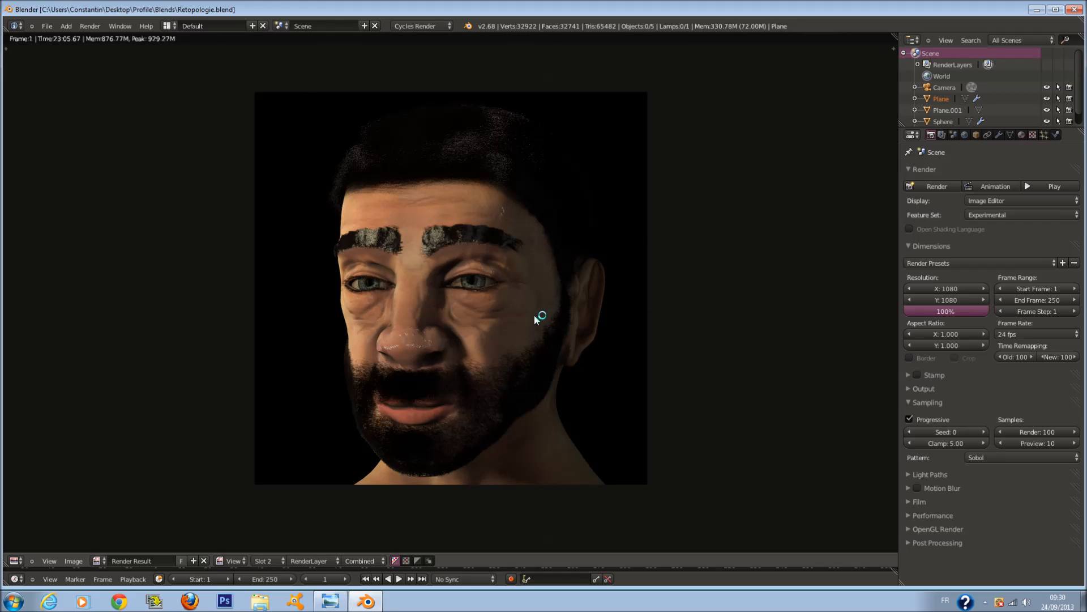
scroll(535, 315, "up", 1)
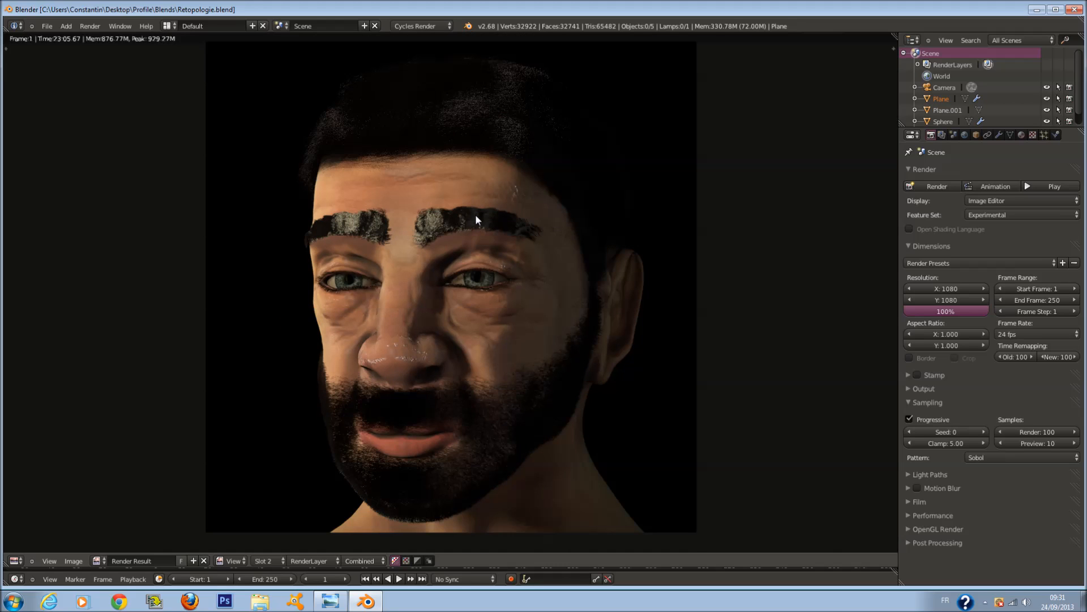
scroll(475, 216, "up", 1)
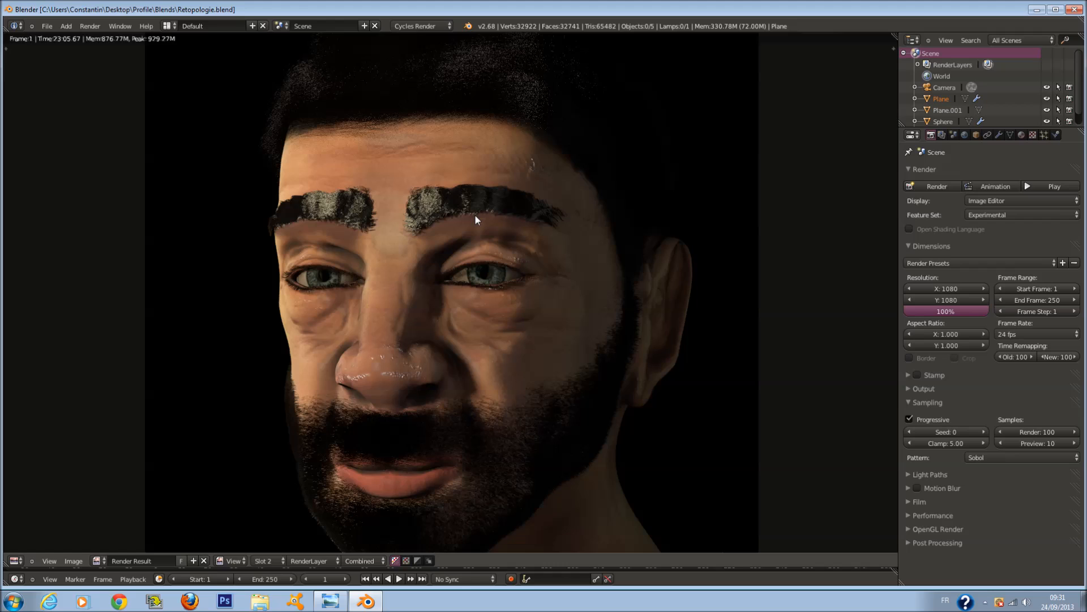
scroll(480, 231, "down", 1)
scroll(487, 232, "up", 1)
scroll(492, 270, "up", 1)
scroll(494, 304, "down", 1)
scroll(491, 304, "down", 1)
scroll(491, 304, "up", 1)
scroll(487, 280, "down", 1)
scroll(415, 107, "down", 1)
scroll(439, 185, "up", 2)
Examine the nose, moustache, lips and beard of the rendered face up close.
middle_click_drag(488, 439, 511, 362)
scroll(348, 434, "up", 2)
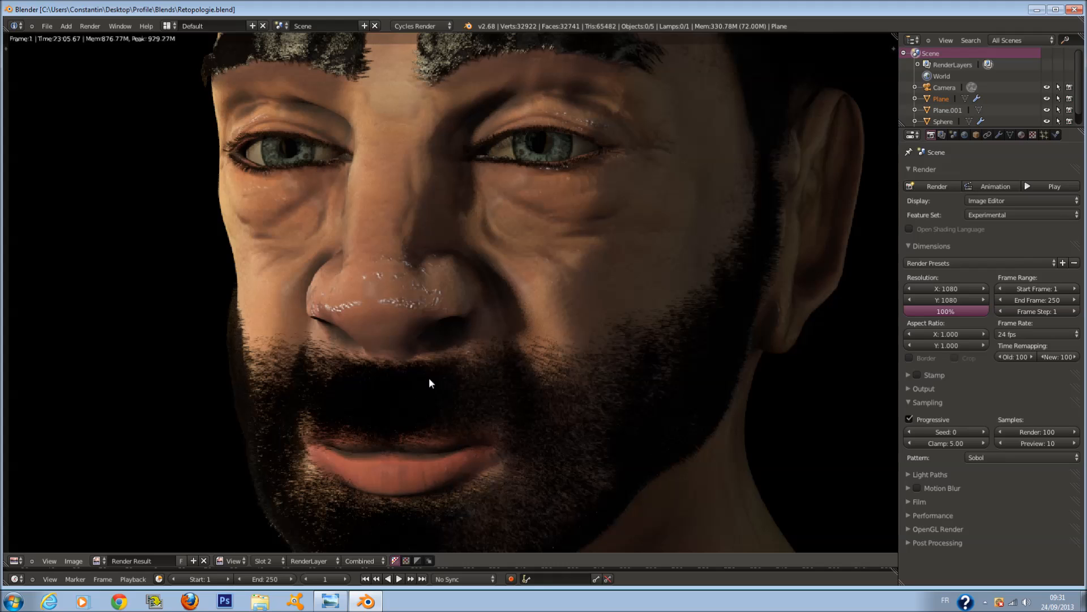
scroll(448, 395, "down", 1)
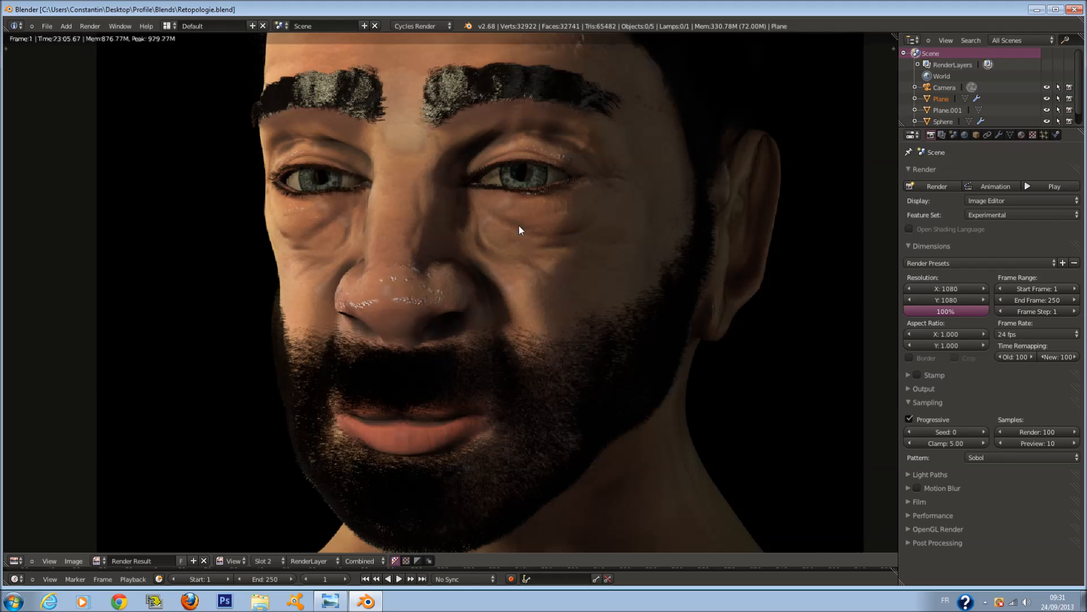
middle_click_drag(519, 226, 514, 339)
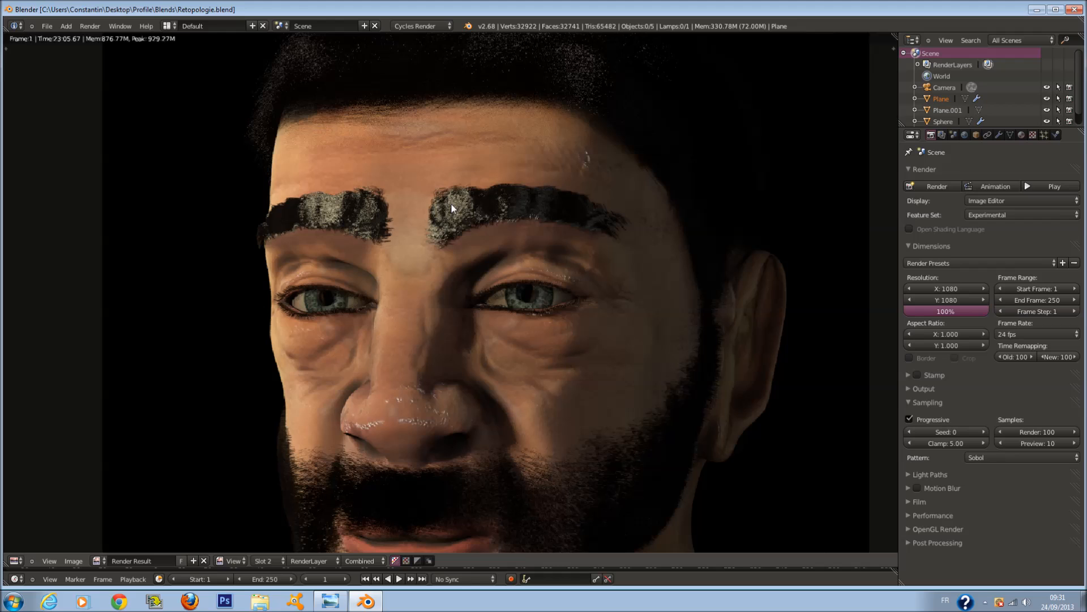
Compare the current portrait render with the previous one by switching between the render slots.
key("j")
key("j")
key("j")
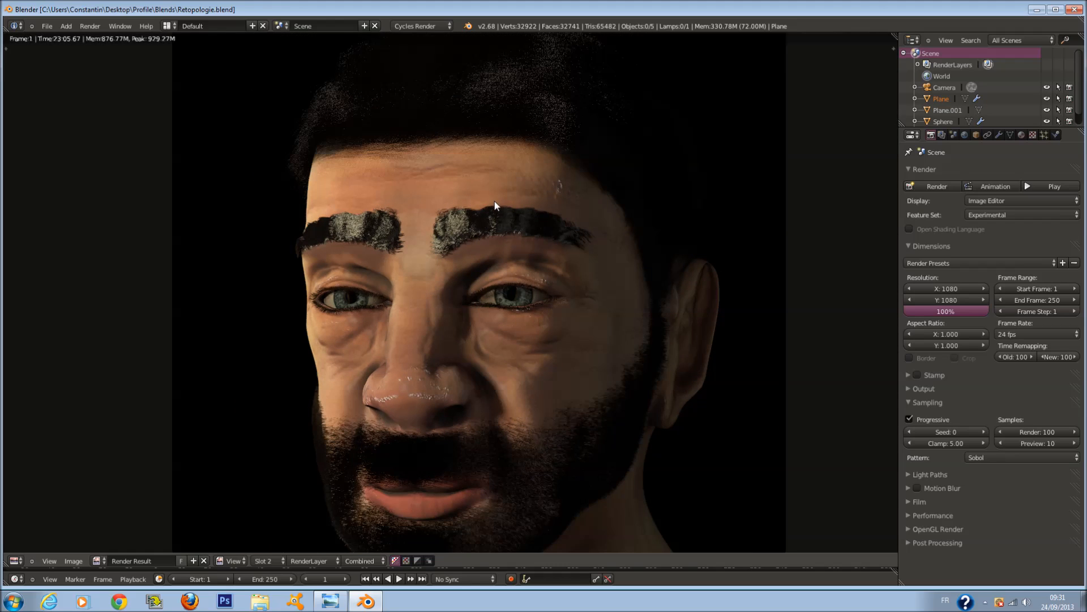
key("j")
key("j")
key("j")
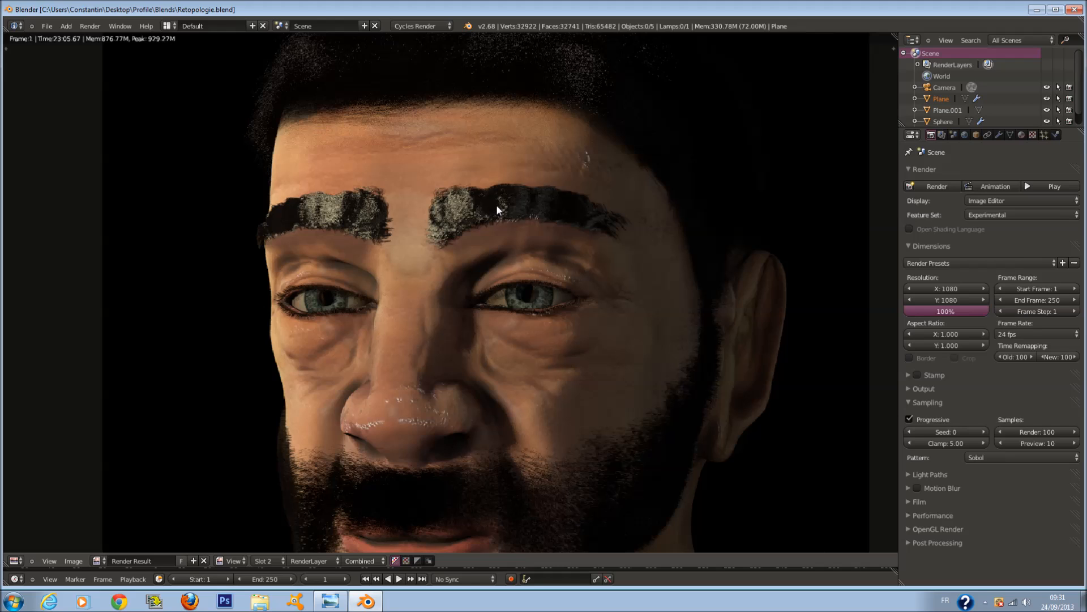
scroll(496, 202, "down", 4)
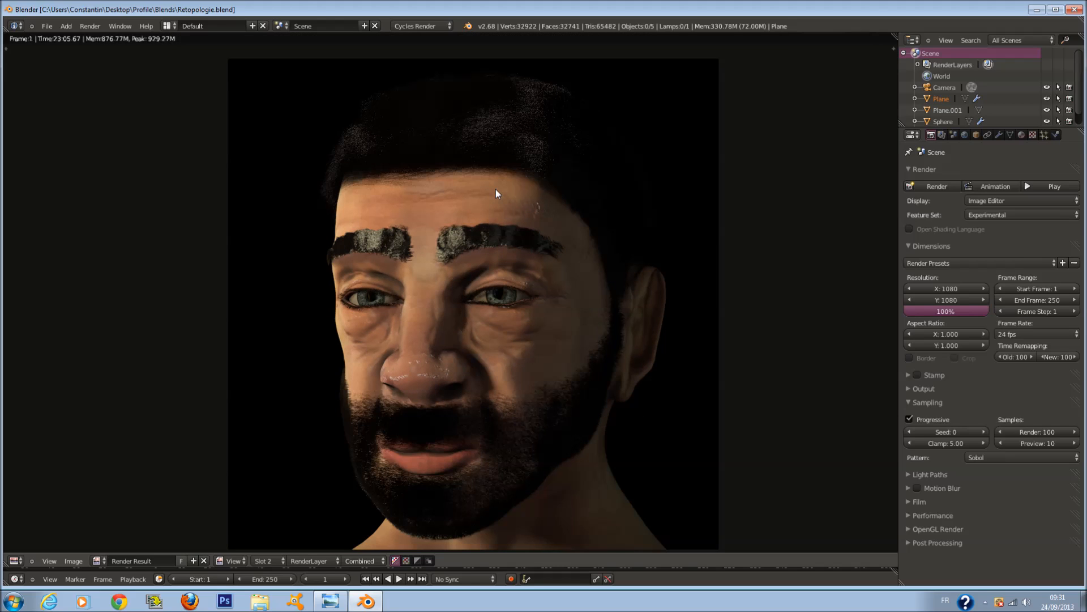
Examine the rendered scalp hair and hairline up close and in the full portrait.
middle_click_drag(495, 189, 495, 208)
scroll(495, 210, "down", 1)
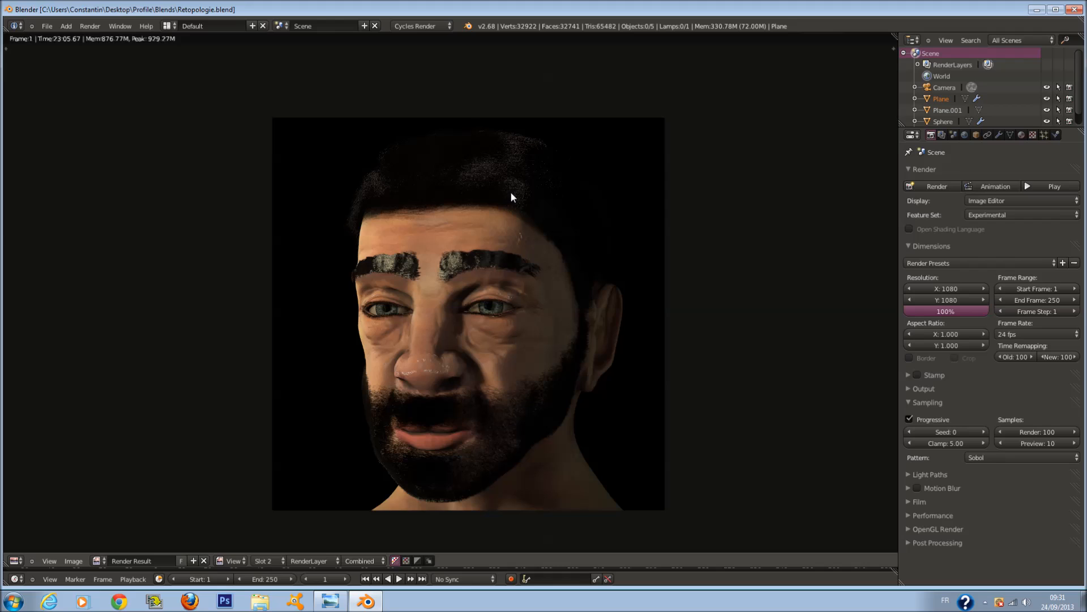
scroll(468, 182, "up", 1)
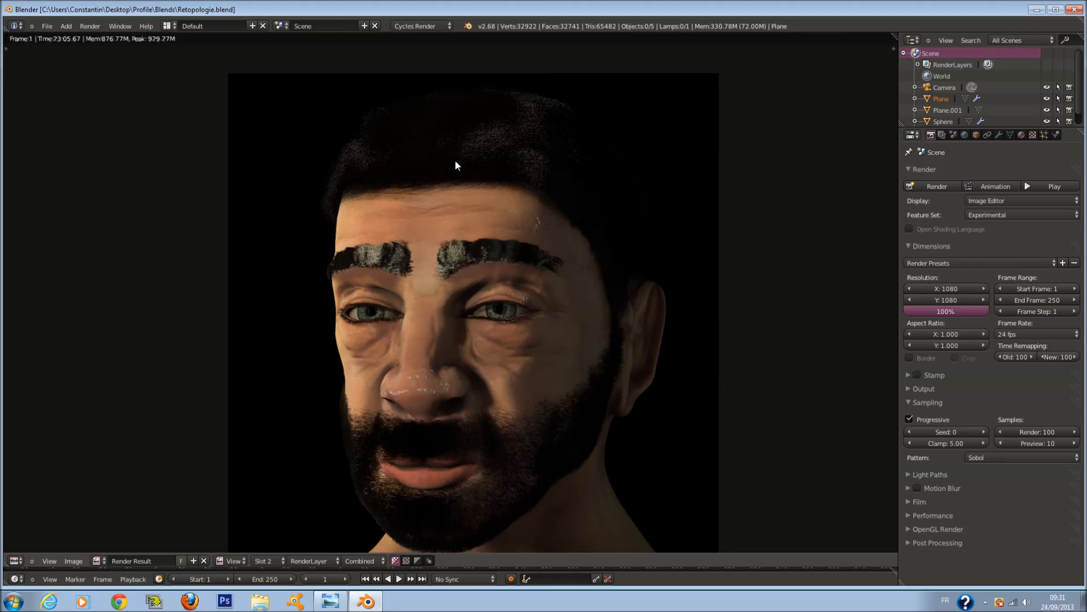
scroll(455, 161, "down", 1)
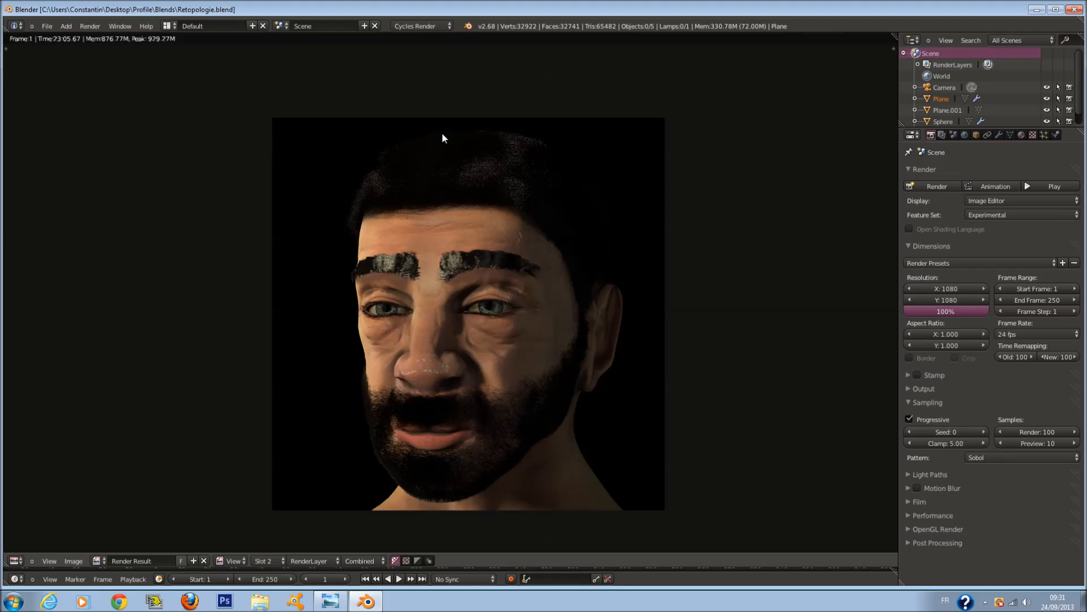
scroll(492, 141, "up", 2)
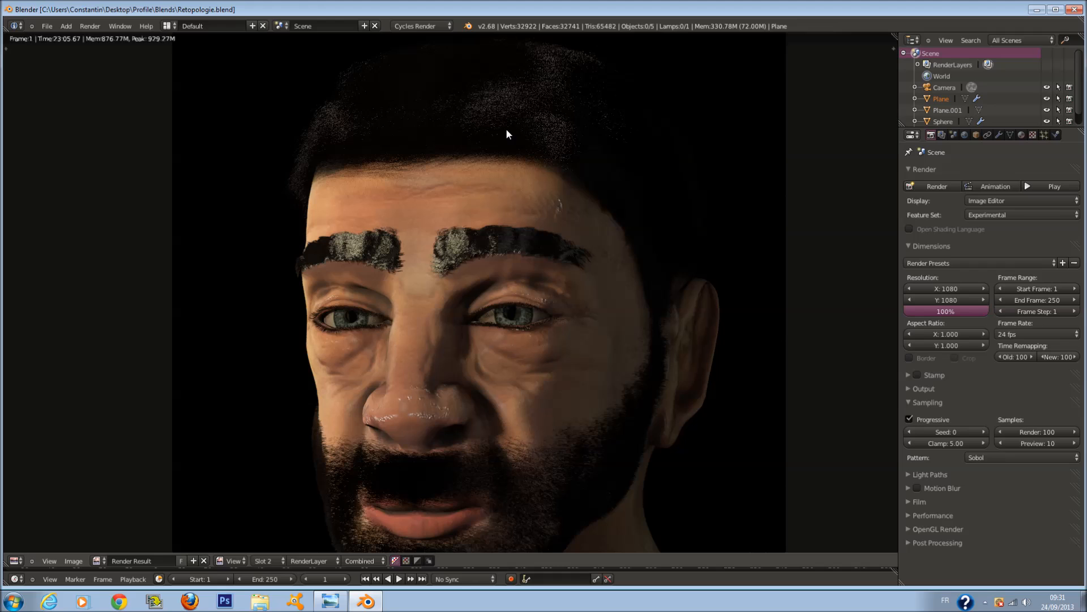
middle_click_drag(506, 130, 490, 274)
scroll(490, 277, "up", 3)
scroll(491, 277, "down", 3)
scroll(490, 277, "up", 3)
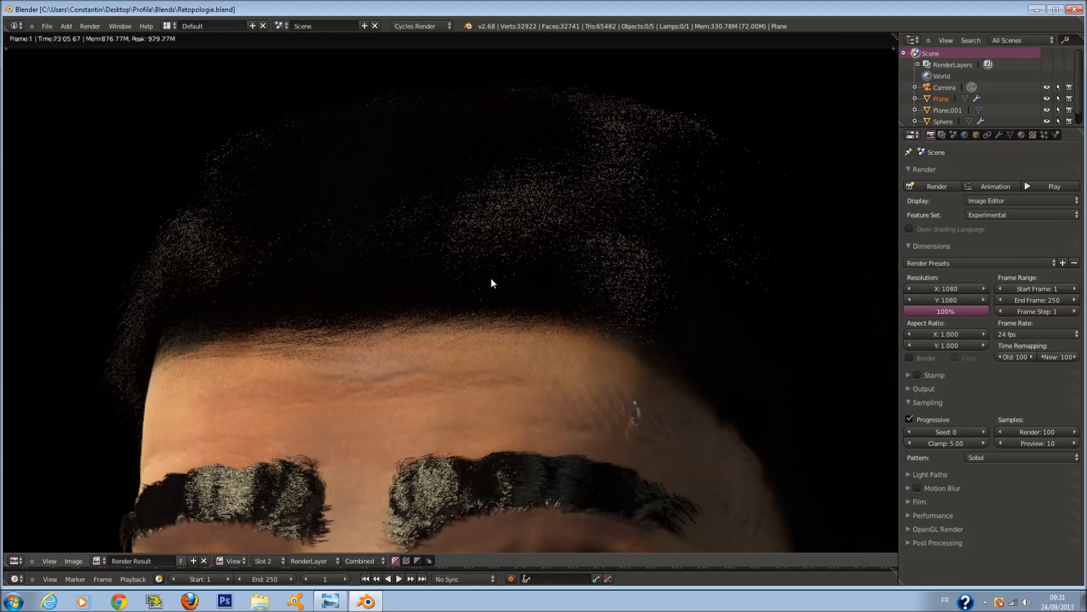
scroll(490, 277, "down", 5)
scroll(482, 281, "up", 2)
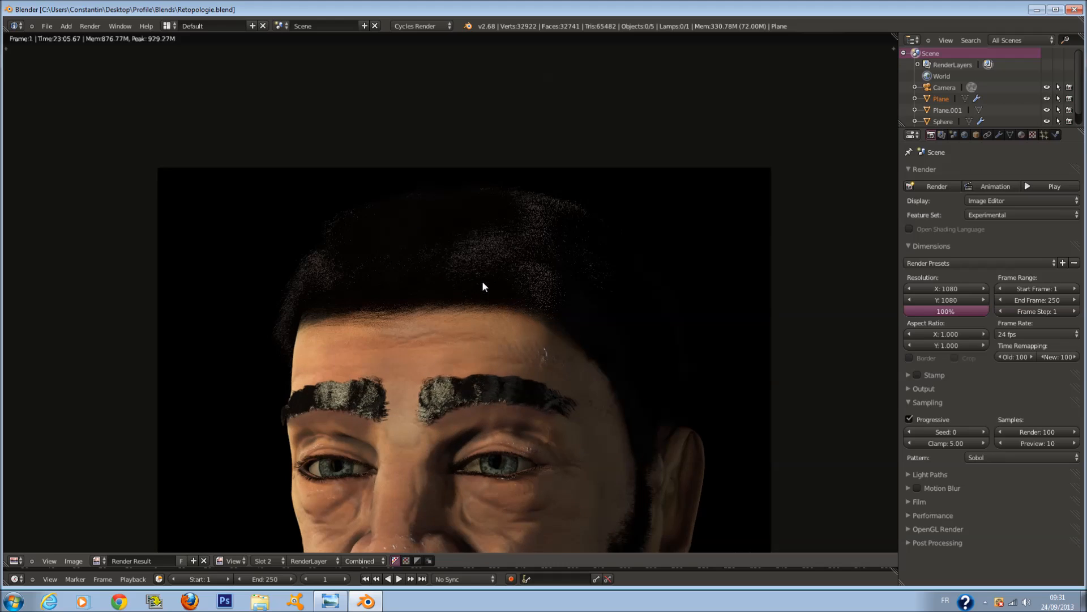
middle_click_drag(481, 280, 461, 158)
scroll(458, 152, "down", 2)
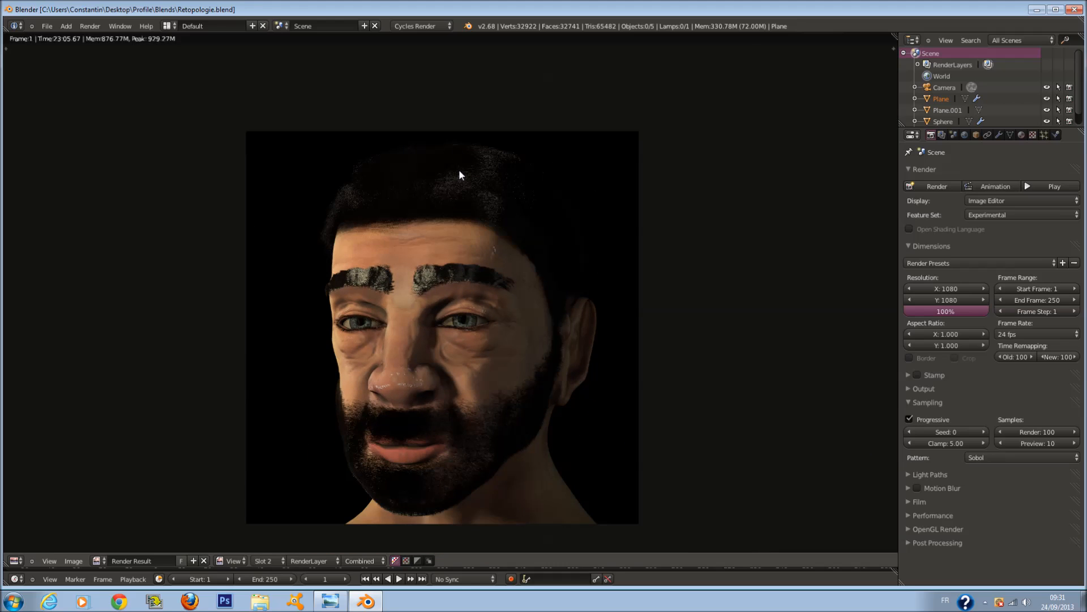
scroll(460, 187, "down", 1)
middle_click_drag(467, 237, 479, 239)
scroll(480, 240, "up", 1)
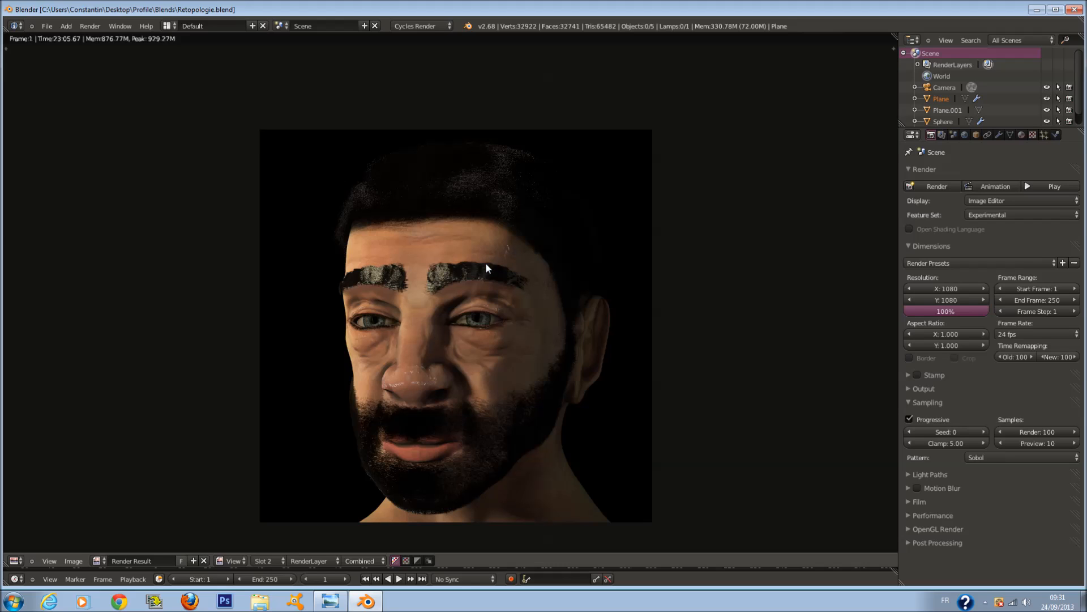
Switch the render view to the compositing node editor and enable Use Nodes, Free Unused and Backdrop.
left_click(16, 561)
left_click(46, 426)
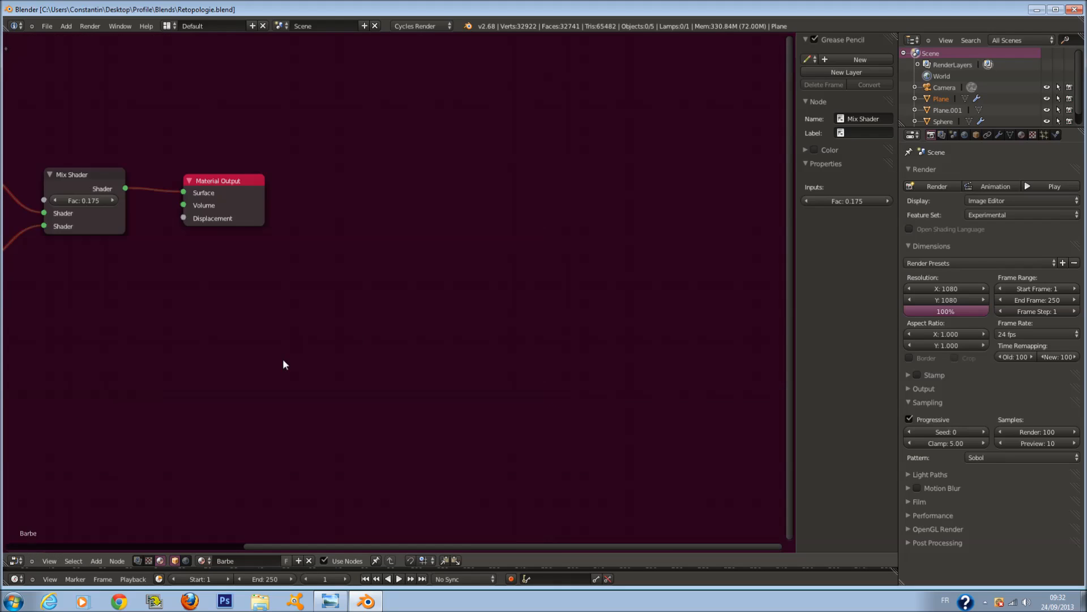
key("Home")
left_click(138, 560)
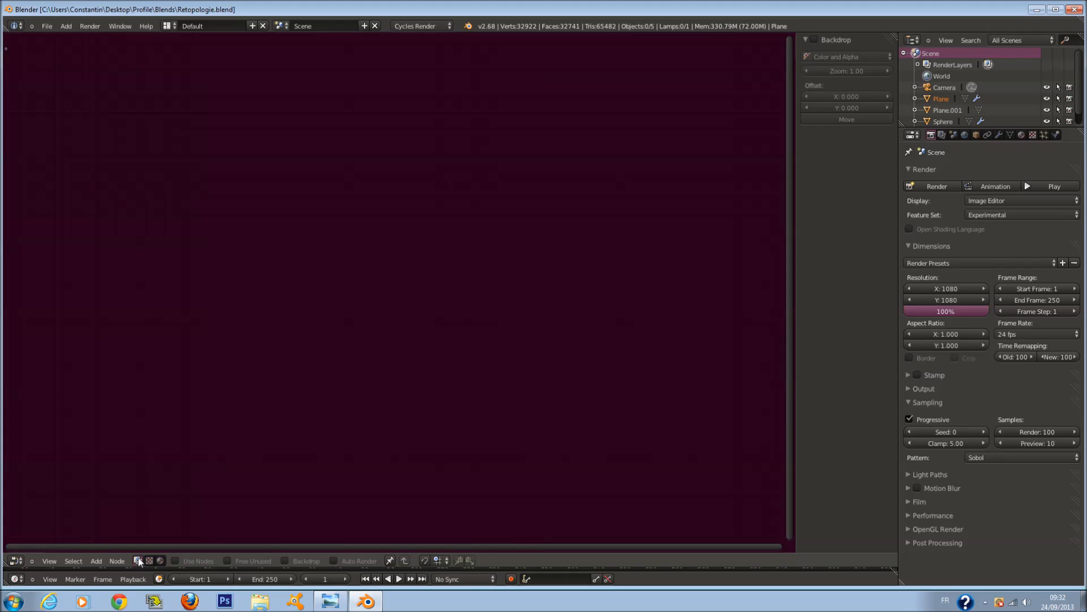
left_click(176, 560)
left_click(228, 560)
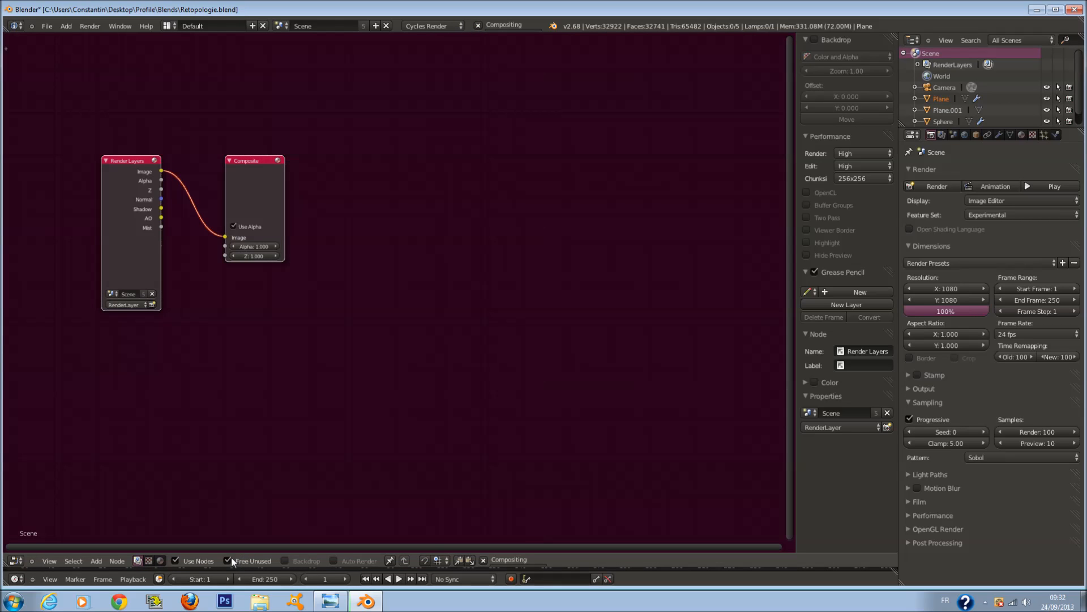
left_click(285, 560)
Move the Composite node well away from Render Layers and add a Viewer node below it, fed by the Render Layers image.
scroll(301, 505, "down", 2)
left_click_drag(307, 234, 620, 198)
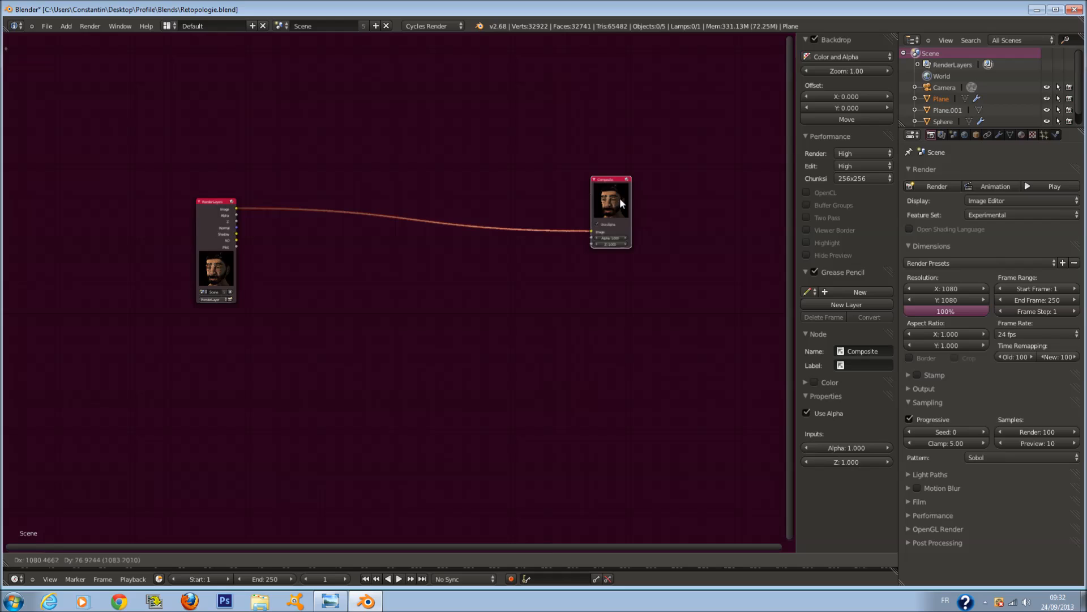
scroll(620, 198, "up", 3)
key("shift+a")
mouse_move(471, 350)
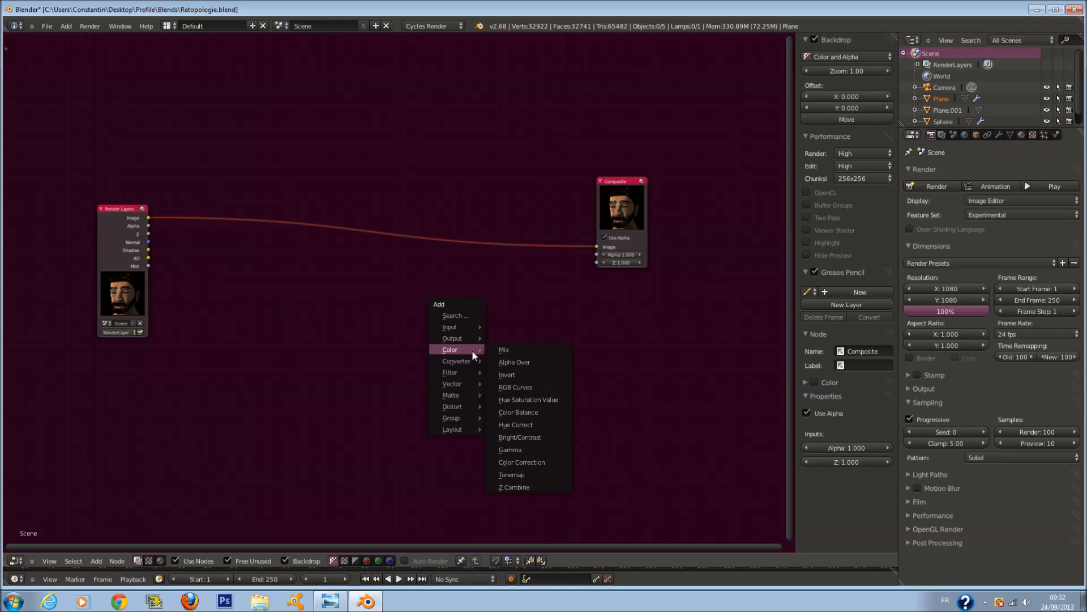
left_click(491, 352)
left_click(605, 308)
left_click_drag(148, 218, 601, 357)
Reduce the backdrop zoom to 0.84 so more of the portrait fits behind the nodes.
scroll(491, 343, "up", 3)
key("a")
key("a")
key("shift+a")
scroll(644, 296, "down", 1)
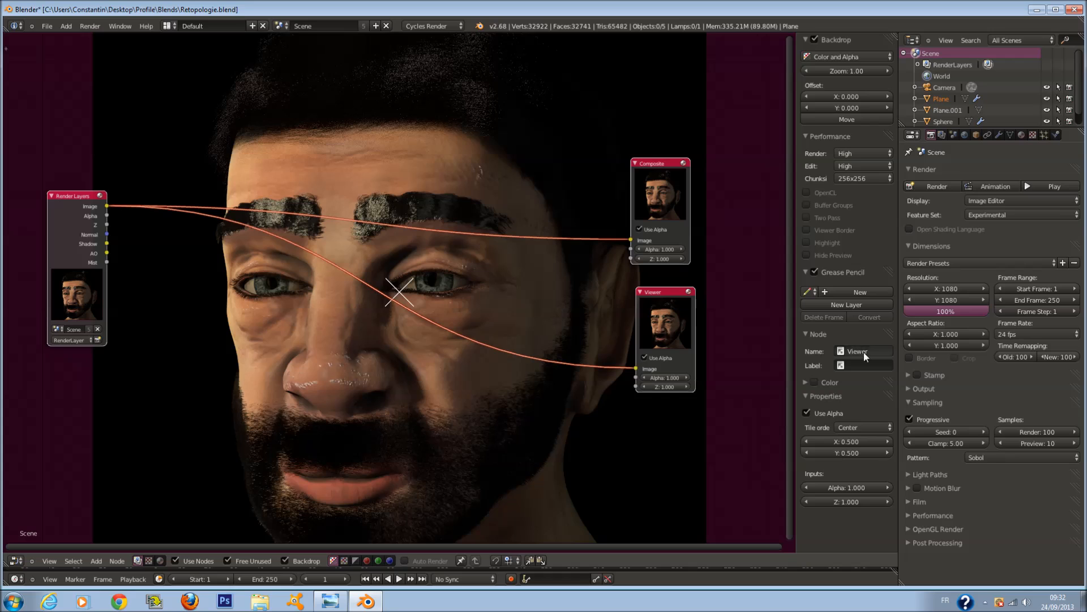
left_click_drag(855, 77, 817, 93)
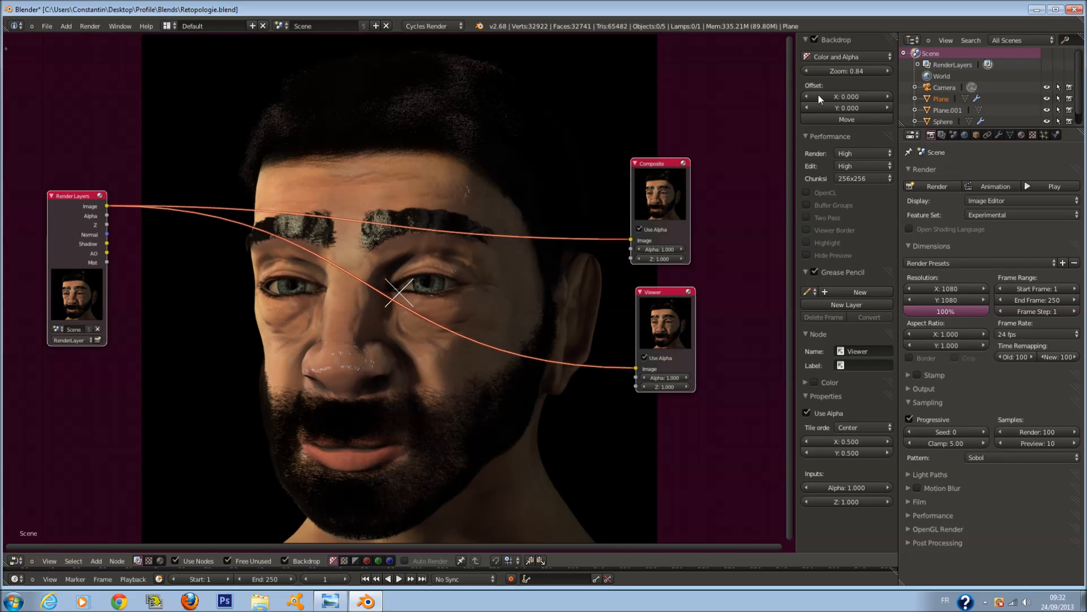
Add a Mix node and insert it into the link between Render Layers and the Viewer.
scroll(210, 350, "up", 2)
key("shift+a")
mouse_move(310, 340)
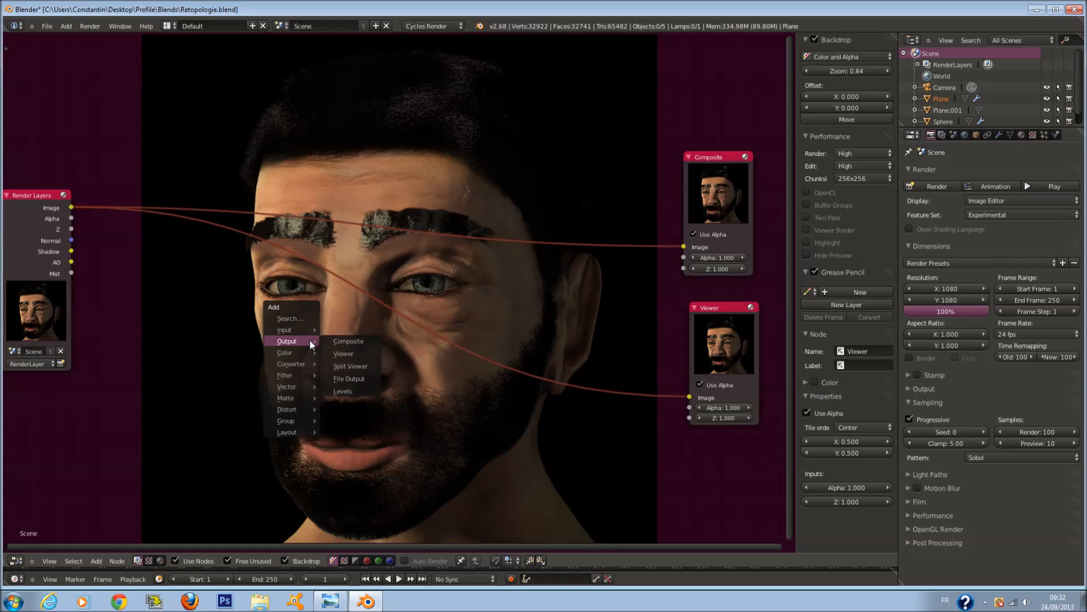
left_click(324, 352)
left_click(246, 262)
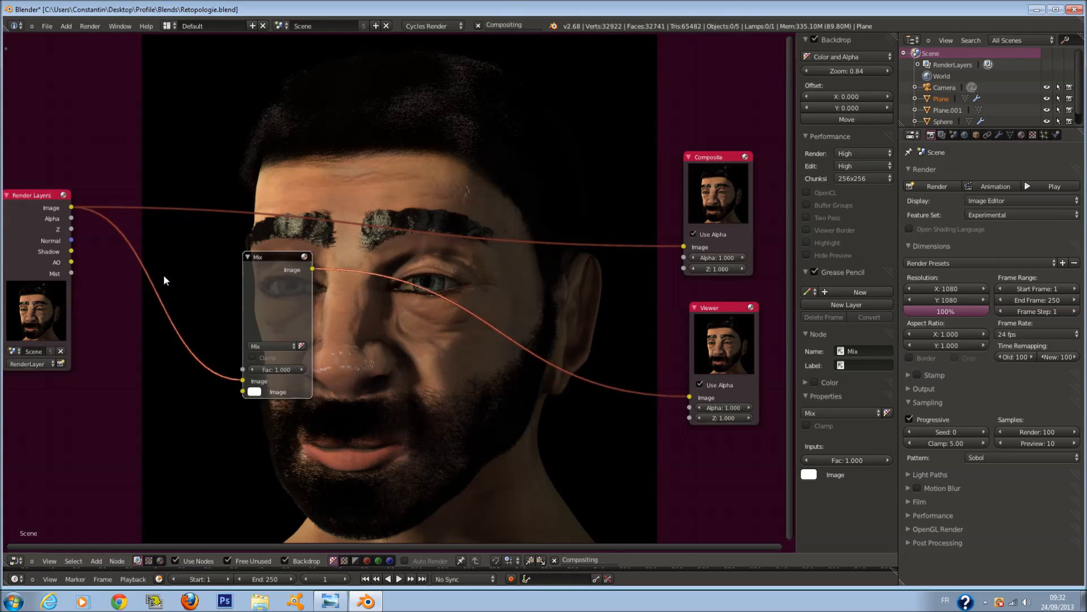
Connect the AO pass to the Mix node's second image input and the Mix output to the Composite node.
left_click_drag(71, 262, 249, 392)
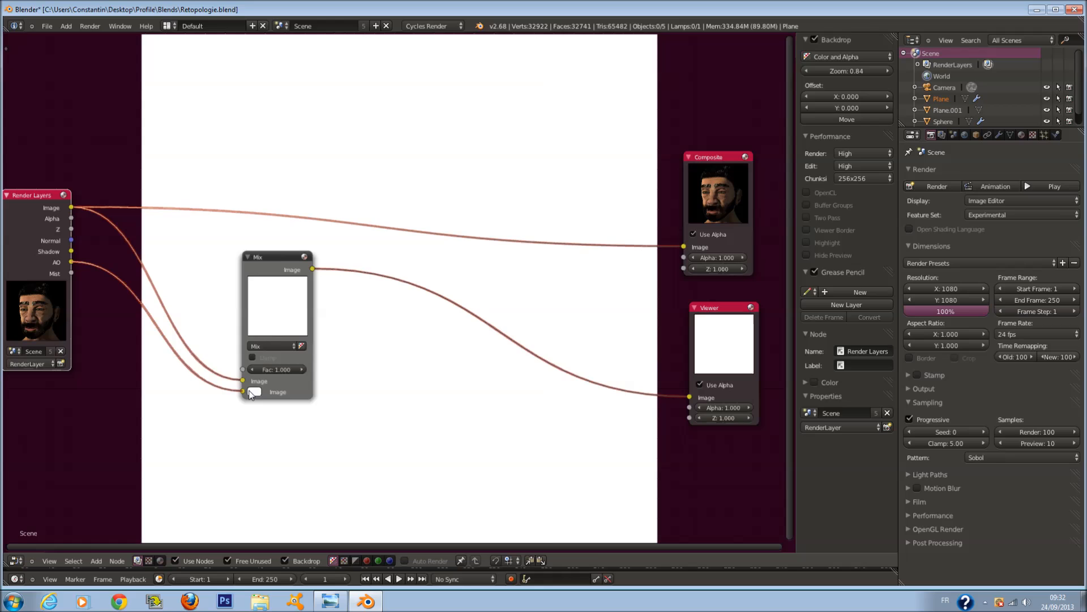
left_click_drag(279, 258, 682, 249)
scroll(554, 250, "down", 3)
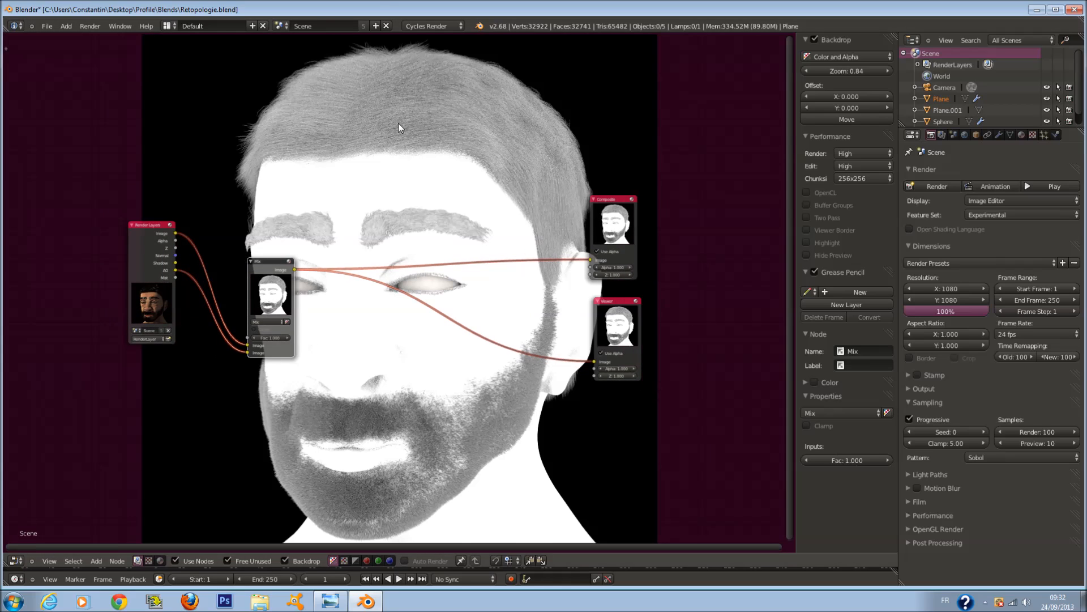
Set the Mix node's blend type to Multiply.
scroll(351, 126, "up", 1)
scroll(369, 110, "up", 1)
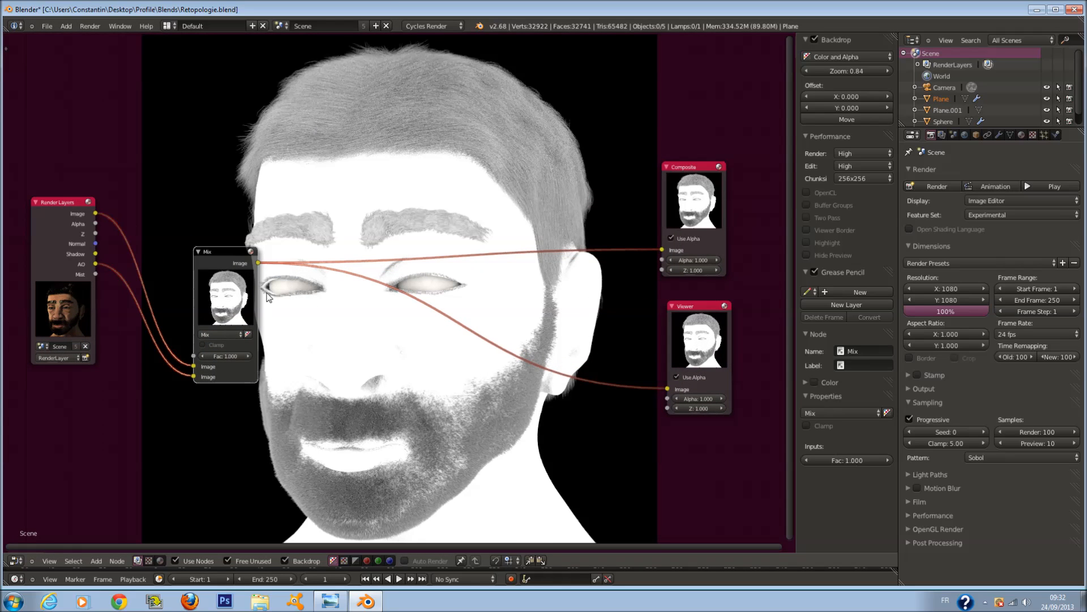
left_click(222, 334)
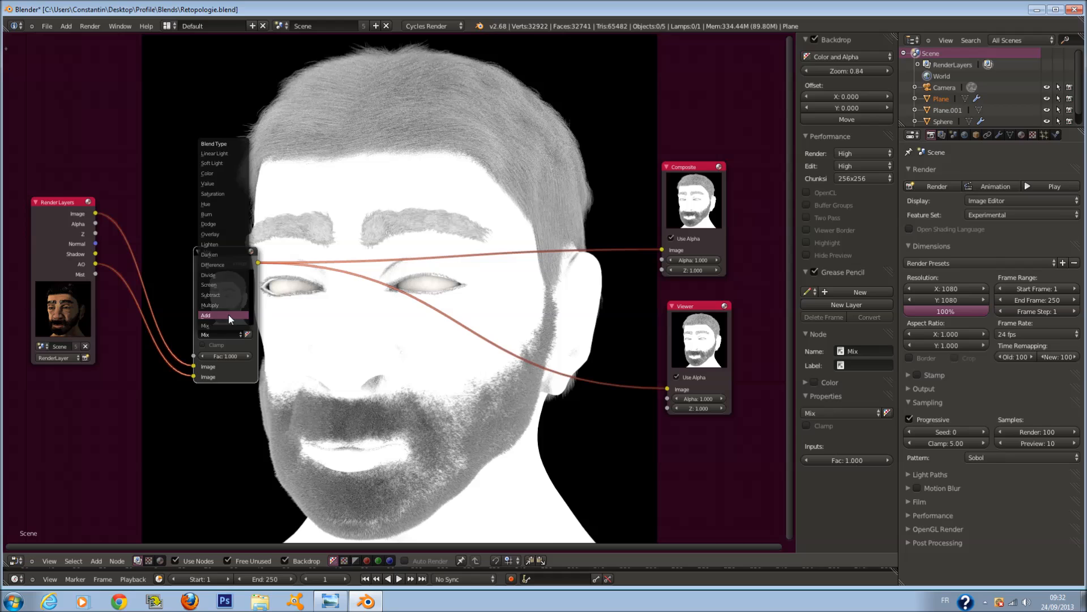
left_click(229, 306)
scroll(379, 327, "up", 2)
key("shift+a")
mouse_move(382, 329)
scroll(227, 354, "down", 1)
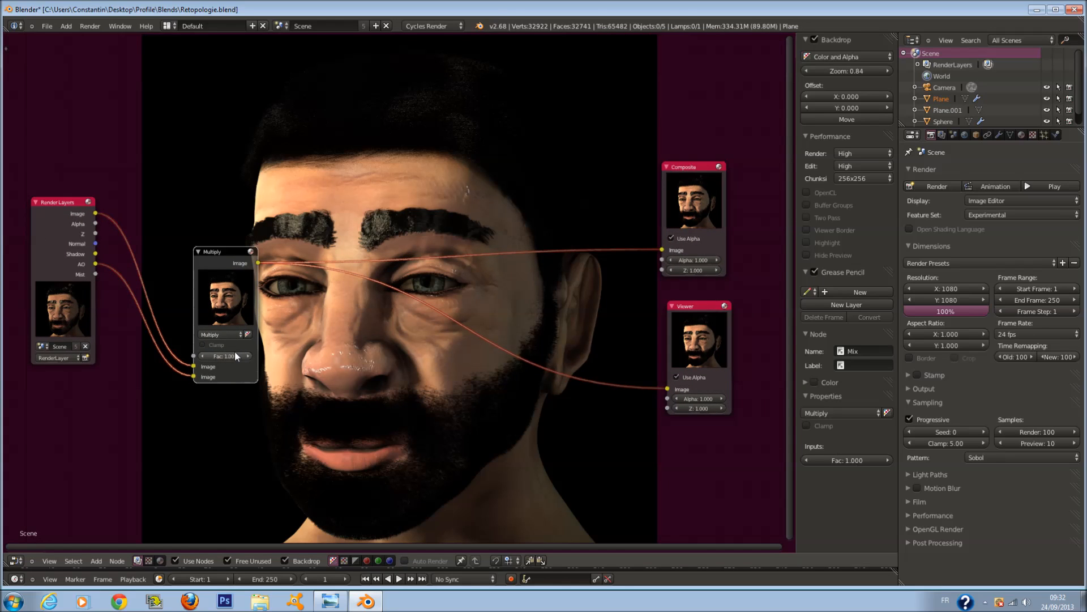
Lower the Multiply node's factor to zero and raise it gradually to 0.5 to compare the ambient occlusion strength.
left_click_drag(256, 348, 110, 356)
left_click(260, 350)
left_click(261, 351)
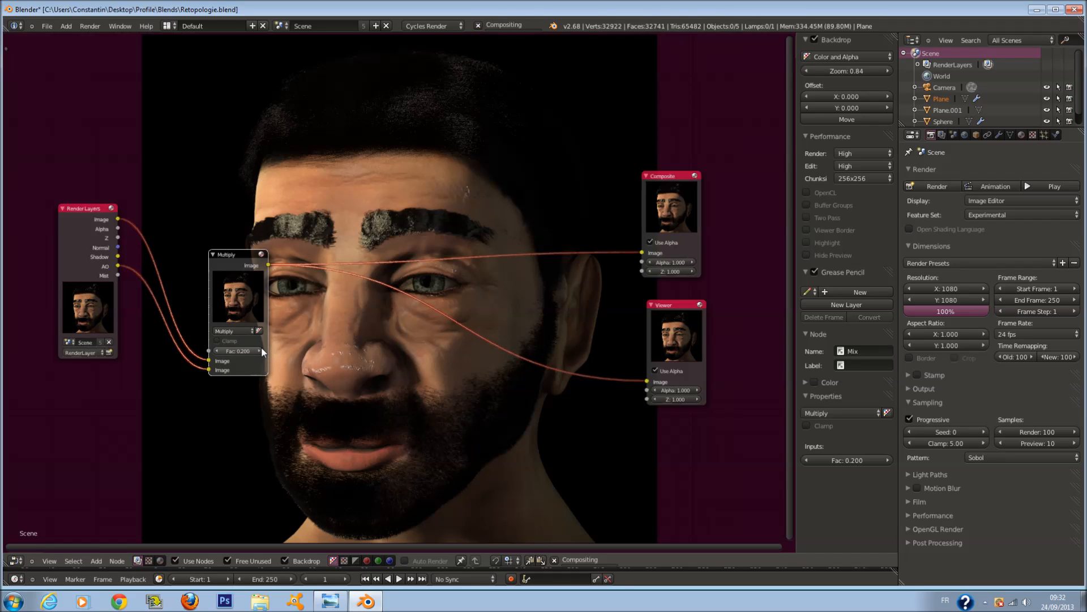
left_click(261, 351)
left_click(260, 350)
left_click(260, 350)
scroll(200, 335, "up", 2)
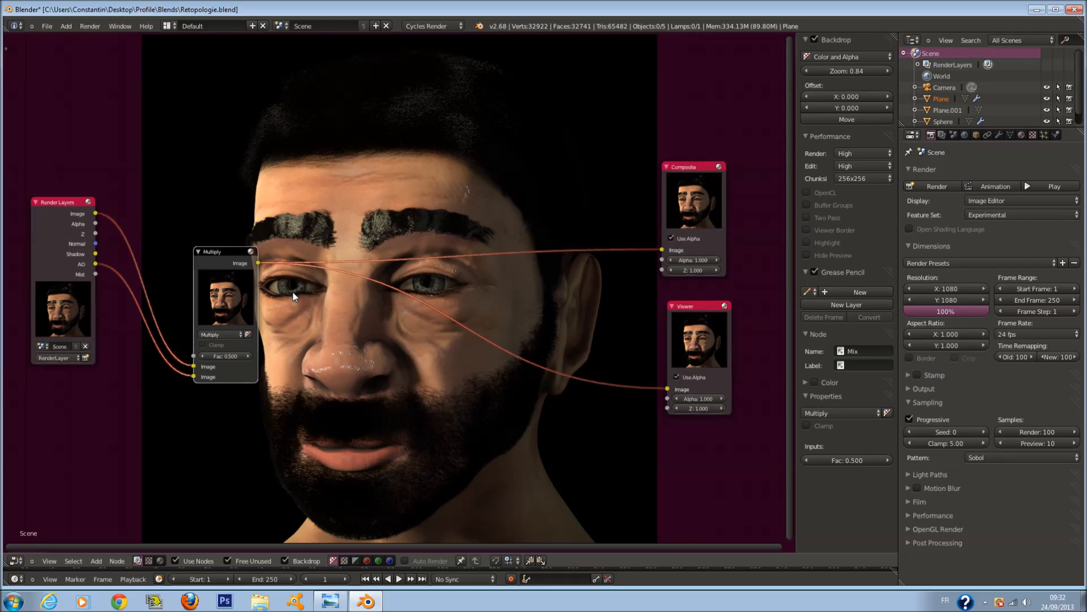
Try the Subtract and Divide blend types on the node mixing the render with the AO pass.
left_click(199, 339)
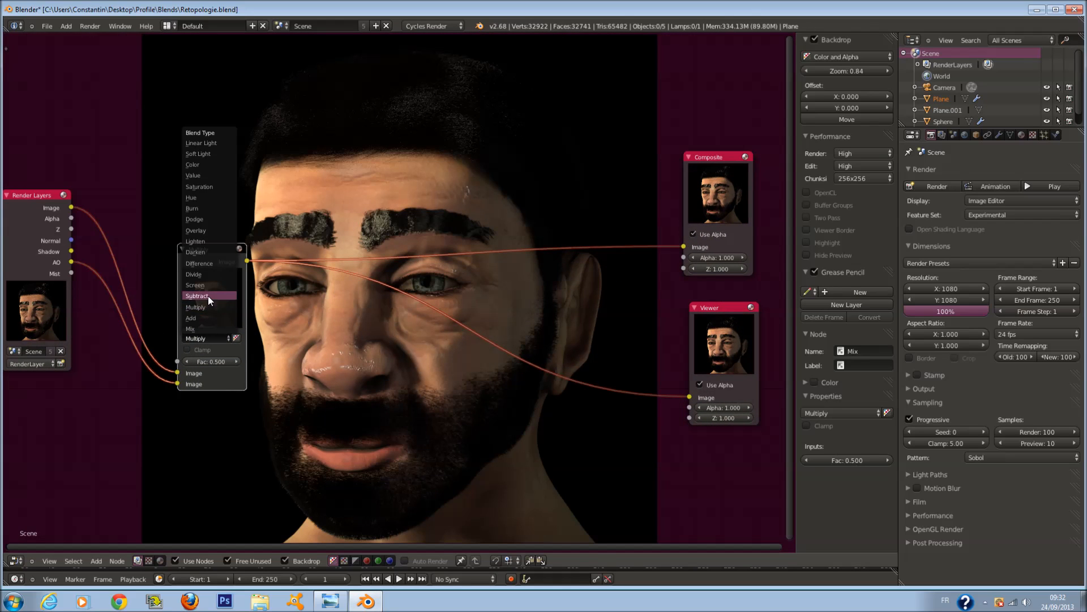
left_click(208, 296)
left_click(214, 340)
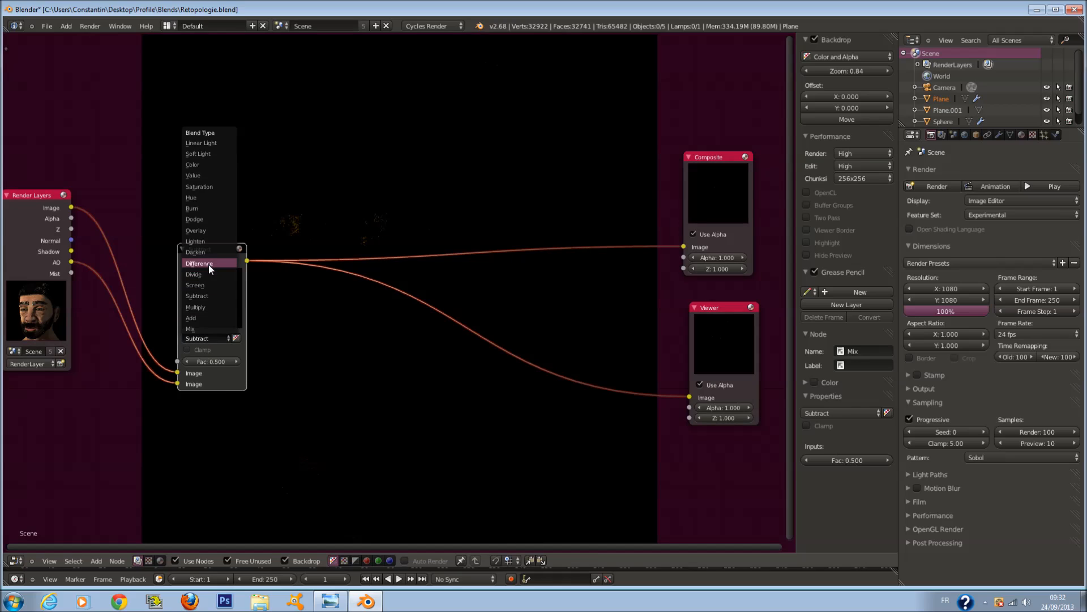
left_click(208, 273)
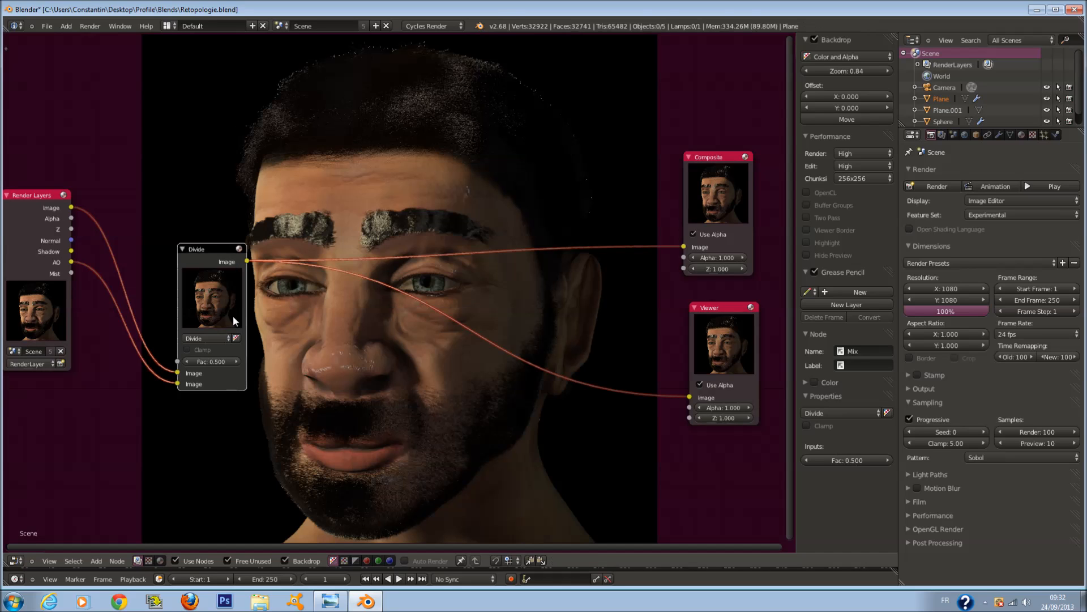
Switch the AO mixing node's blend type to Difference and set its factor to 0.02.
left_click(208, 337)
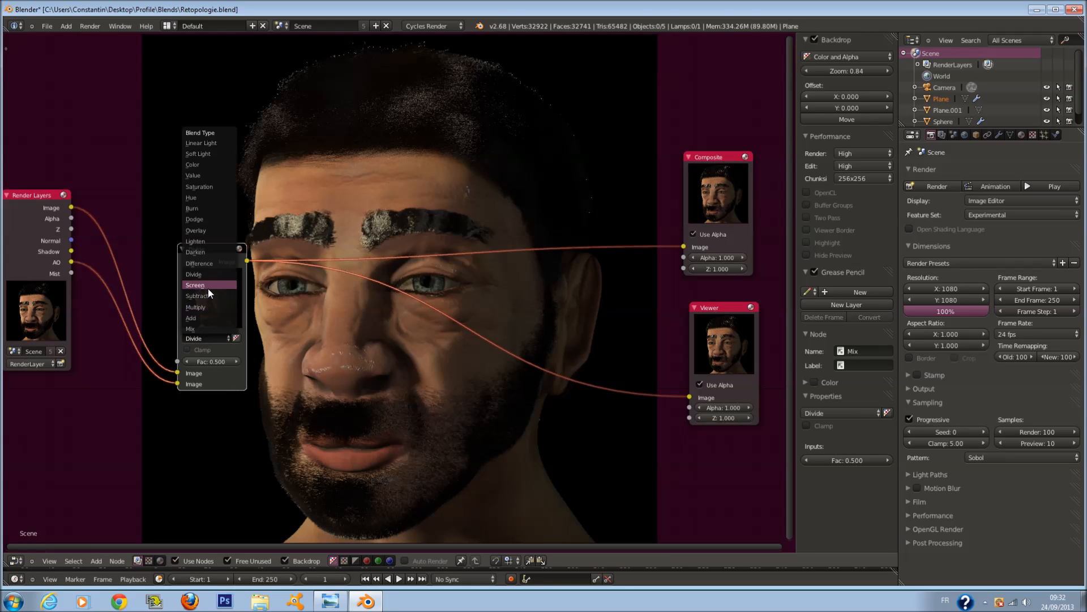
left_click(212, 262)
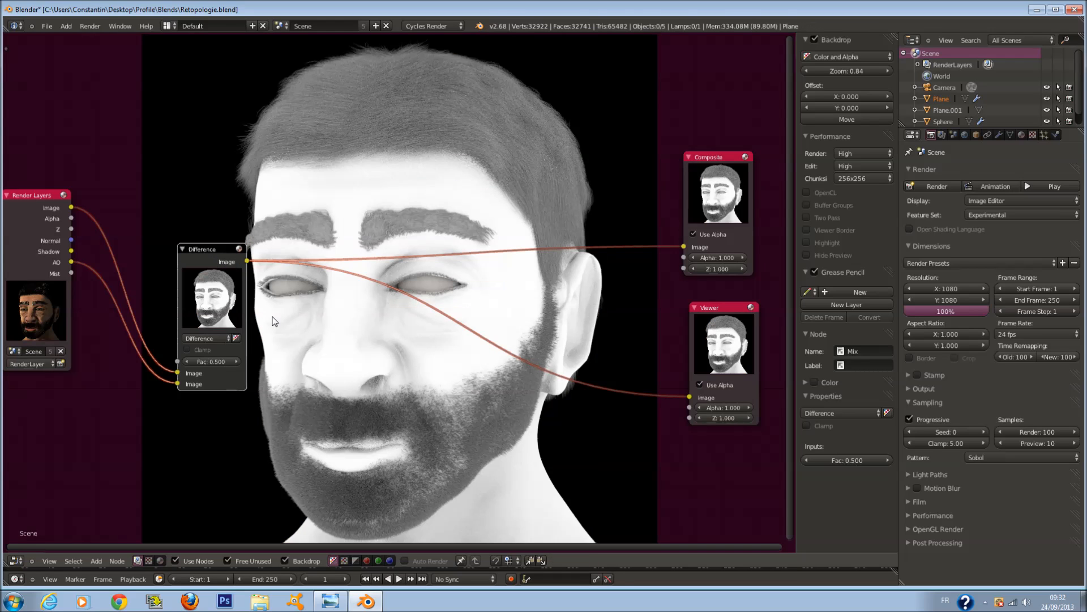
left_click_drag(219, 361, 215, 359)
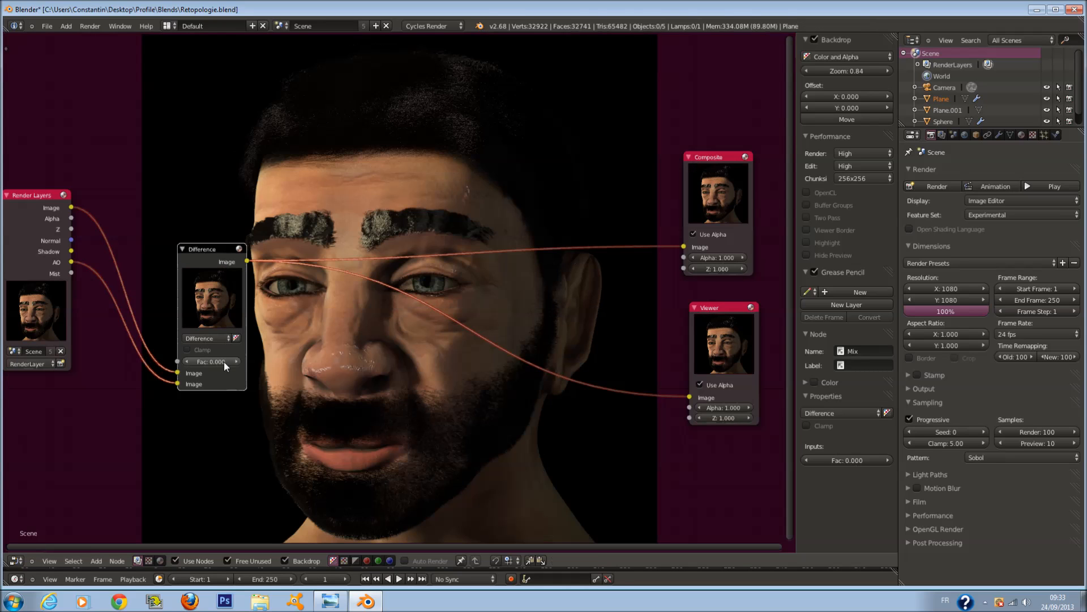
type("0.01")
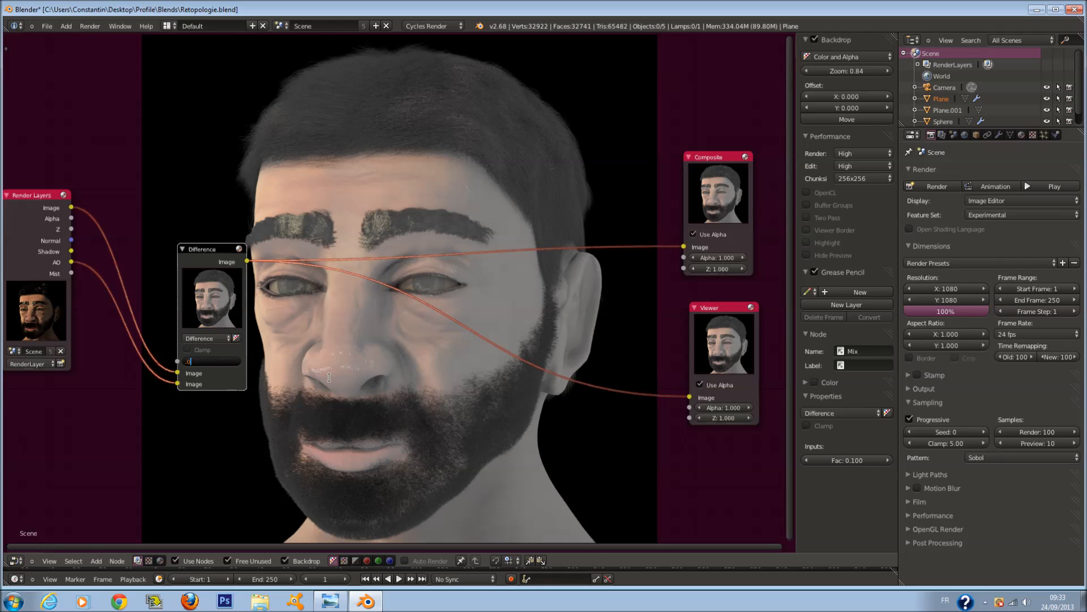
key("Return")
left_click(223, 359)
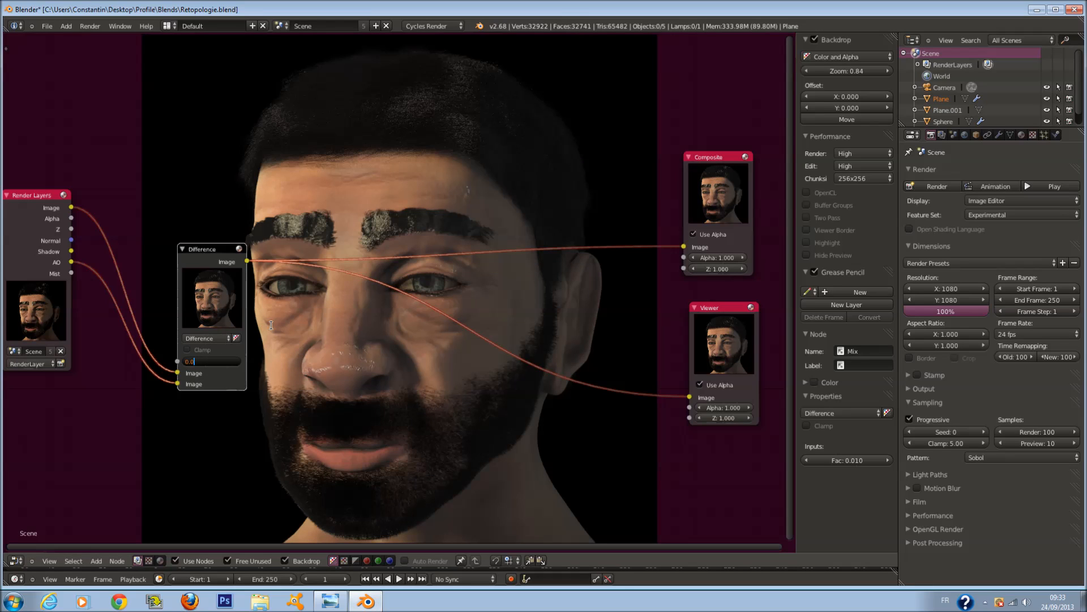
key("BackSpace")
type("2")
key("Return")
scroll(273, 327, "down", 2)
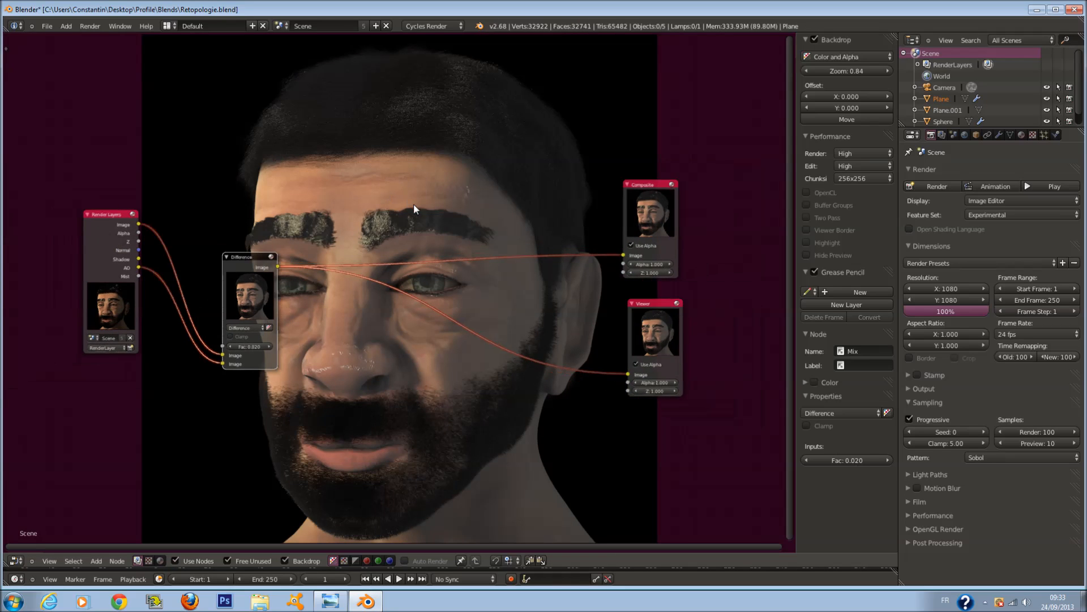
Duplicate the Difference node and insert the copy into the link leading to the Viewer.
scroll(300, 311, "up", 3)
key("g")
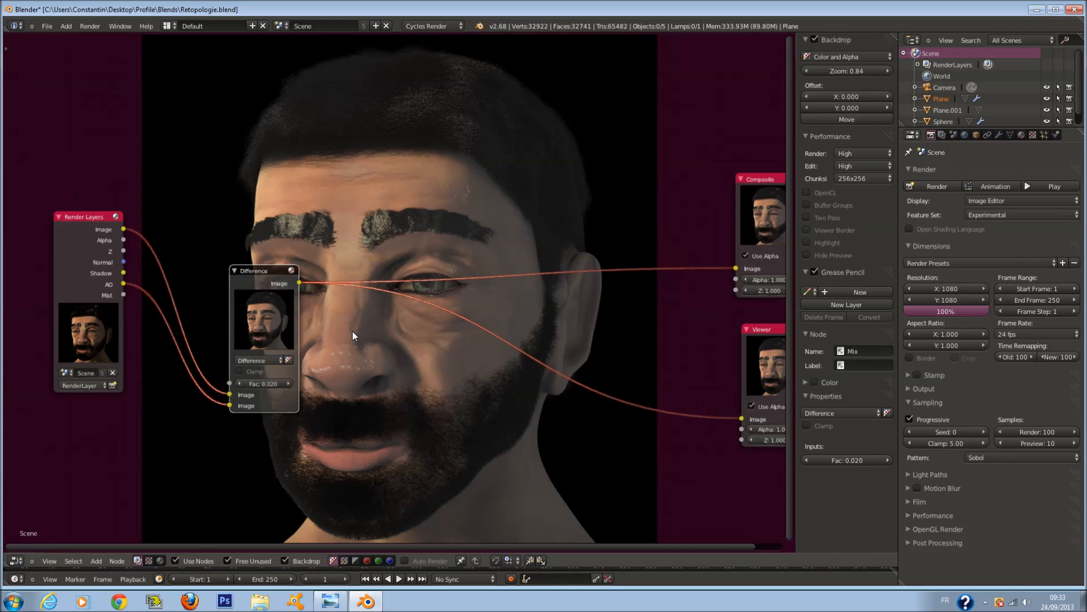
left_click(201, 249)
key("shift+d")
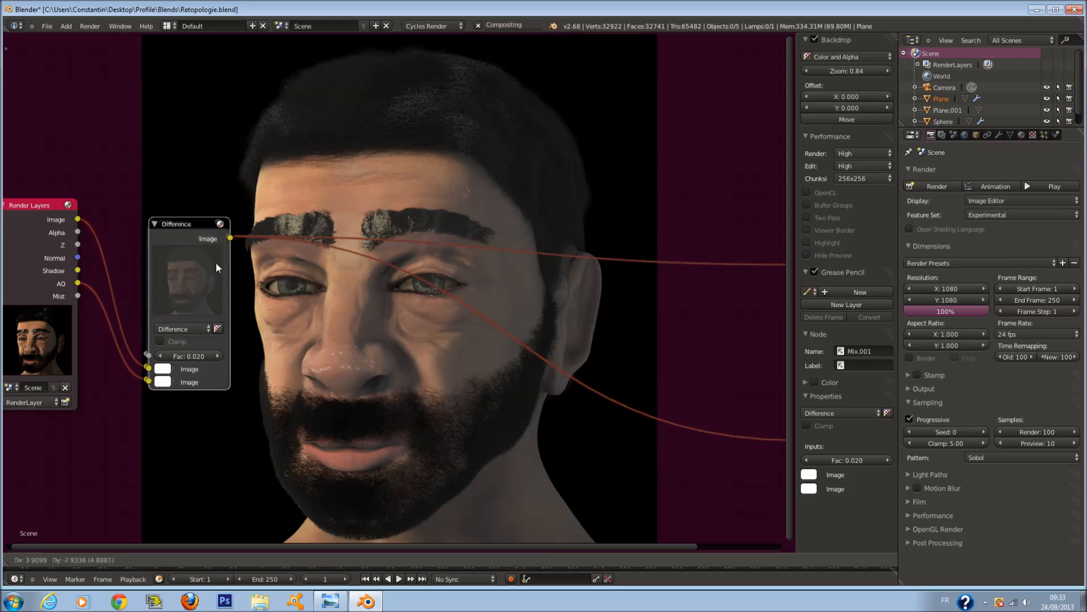
left_click(422, 305)
Change the duplicated node's blend type to Multiply and set its factor to 0.5.
left_click(393, 372)
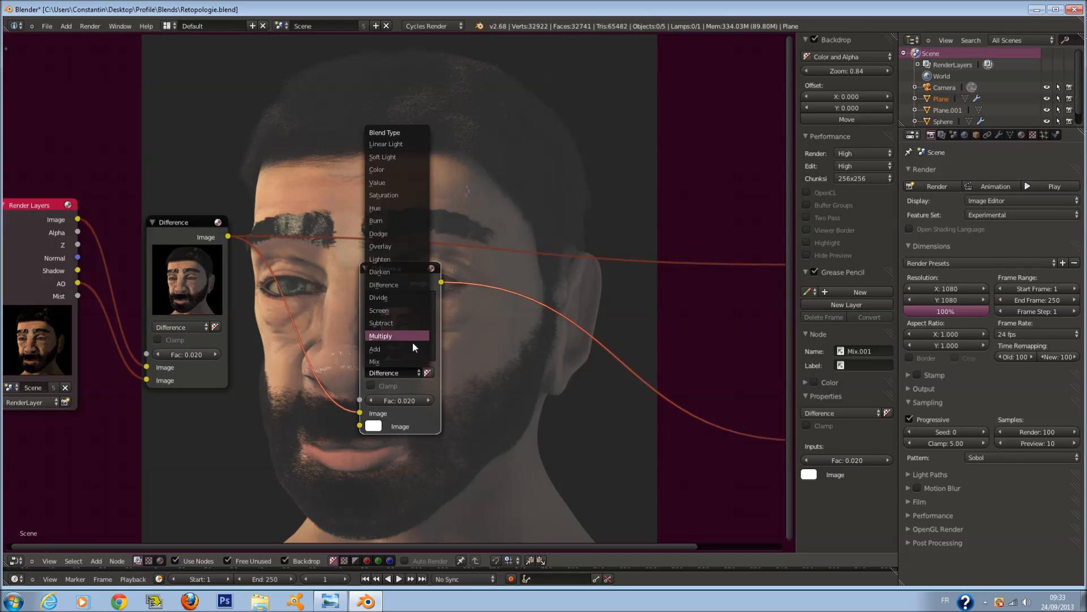
left_click(413, 341)
left_click(431, 400)
left_click(430, 400)
left_click(430, 400)
double_click(403, 400)
type("0.5")
key("Return")
Connect the AO pass to the Multiply node's second image input.
left_click_drag(79, 282, 360, 425)
scroll(454, 374, "down", 1)
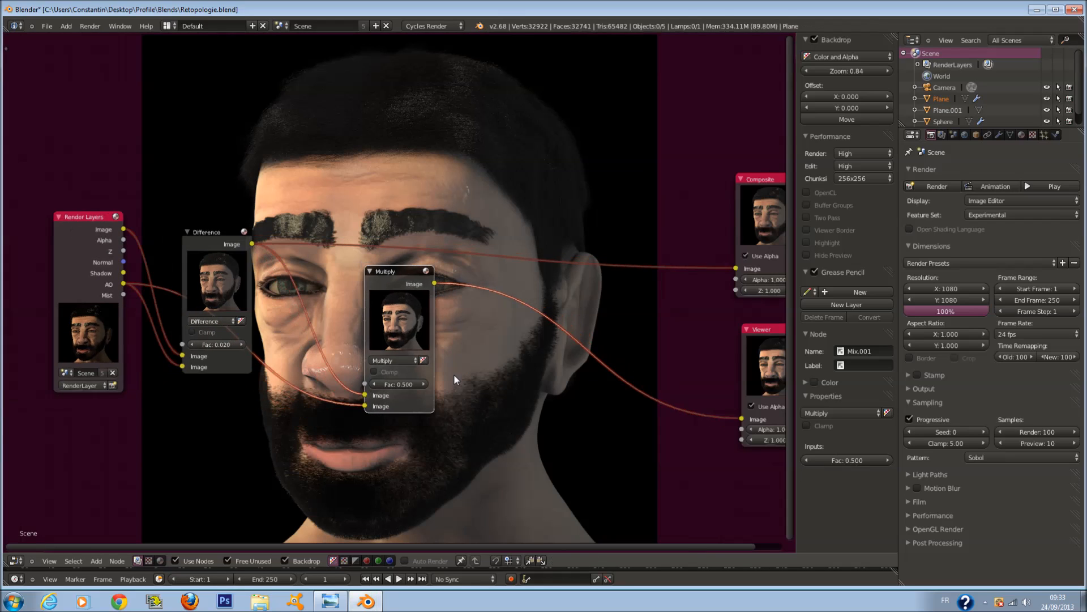
middle_click_drag(444, 408, 472, 386)
scroll(471, 385, "up", 1)
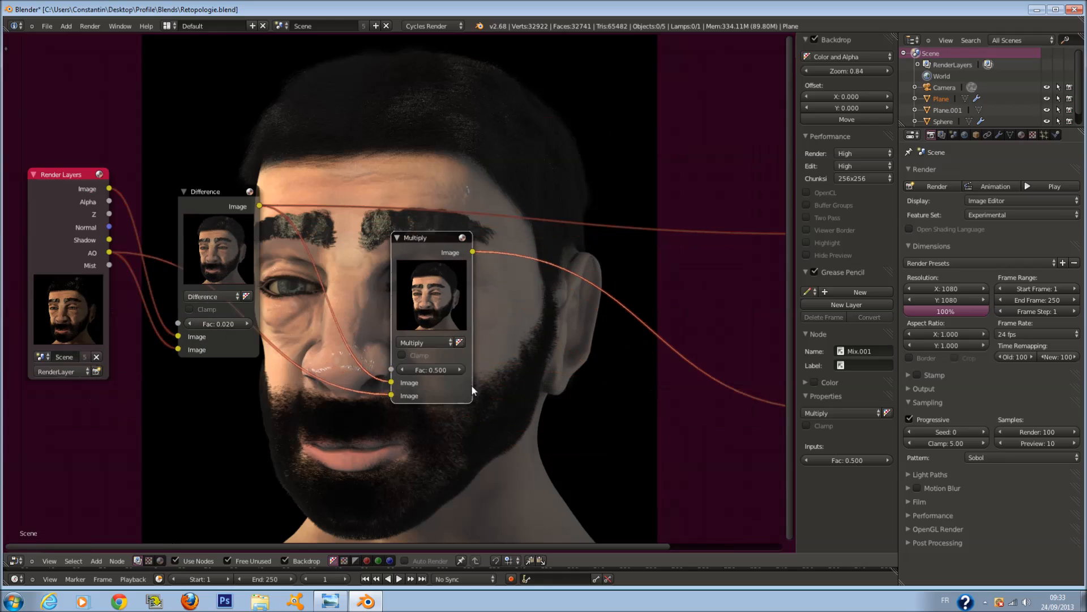
Reduce the Difference node's factor to 0.01 and then to 0.005.
left_click(228, 319)
type("0.01")
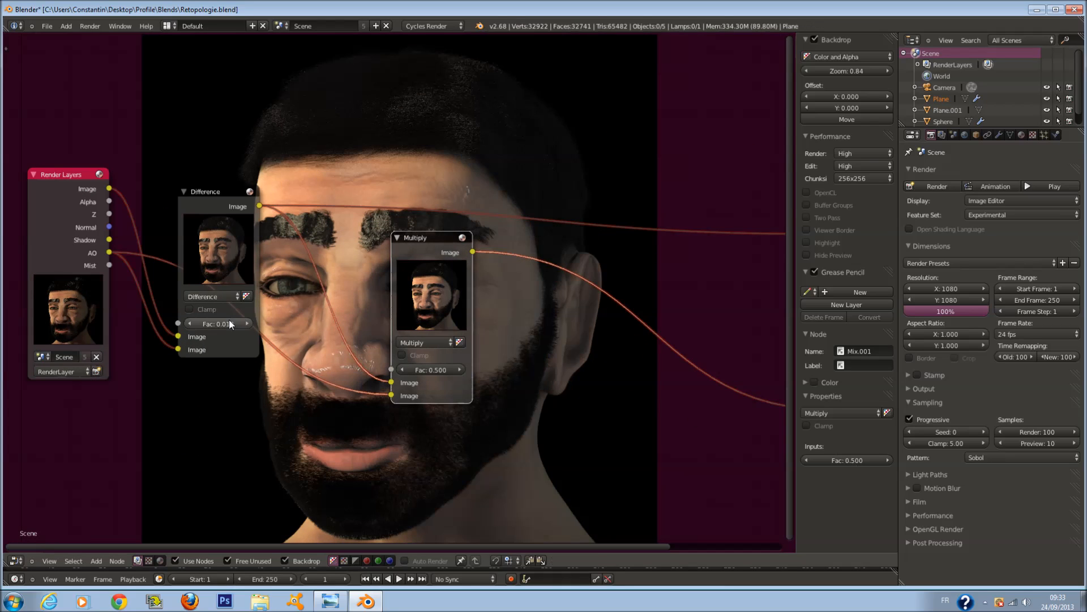
key("Return")
key("BackSpace")
type("05")
key("Return")
Line up the Composite node above the Viewer and lower the Multiply node's factor to 0.4.
middle_click_drag(490, 202, 266, 242)
scroll(392, 246, "down", 3)
left_click_drag(589, 215, 595, 213)
left_click(226, 383)
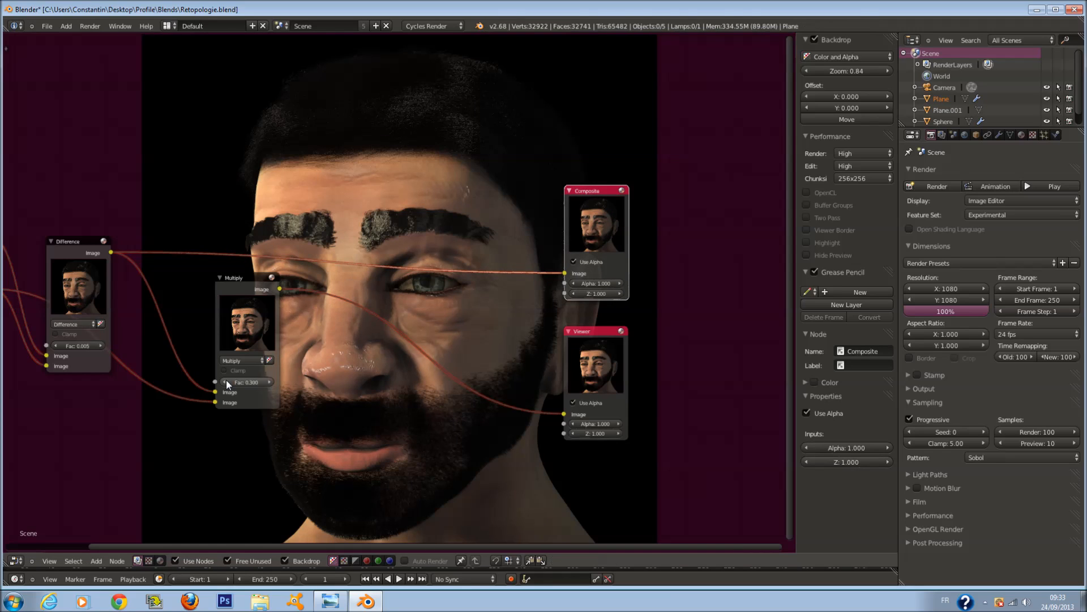
Move the Multiply node beside the Difference node, then duplicate it and insert the copy into the link to the Viewer.
middle_click_drag(329, 365, 407, 439)
left_click_drag(317, 382, 223, 349)
key("shift+d")
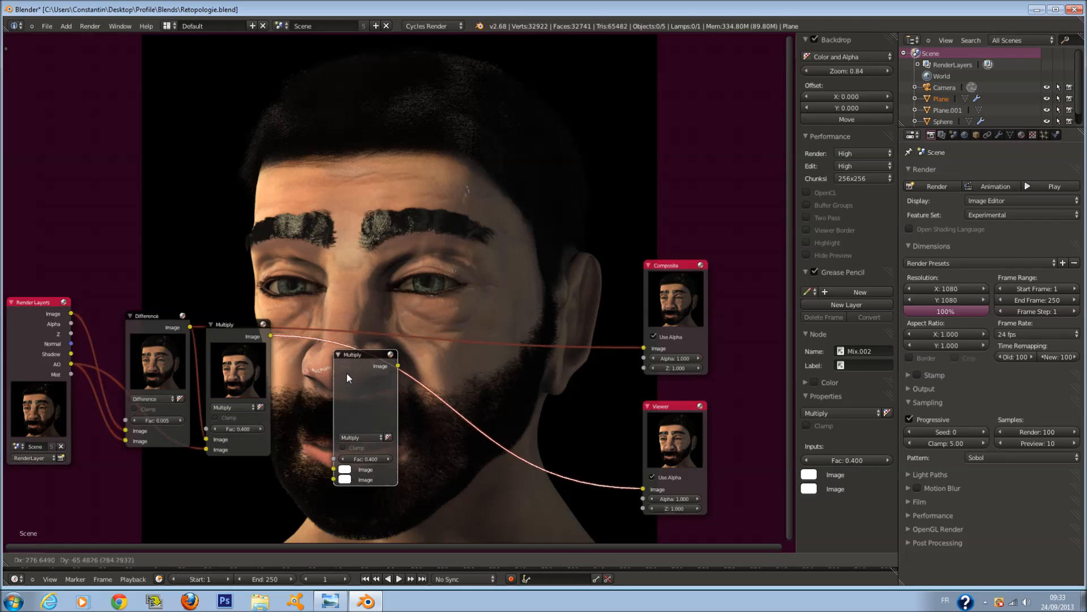
left_click(347, 373)
Link the Shadow pass from Render Layers directly to the Viewer's image input to preview it.
left_click_drag(71, 354, 651, 487)
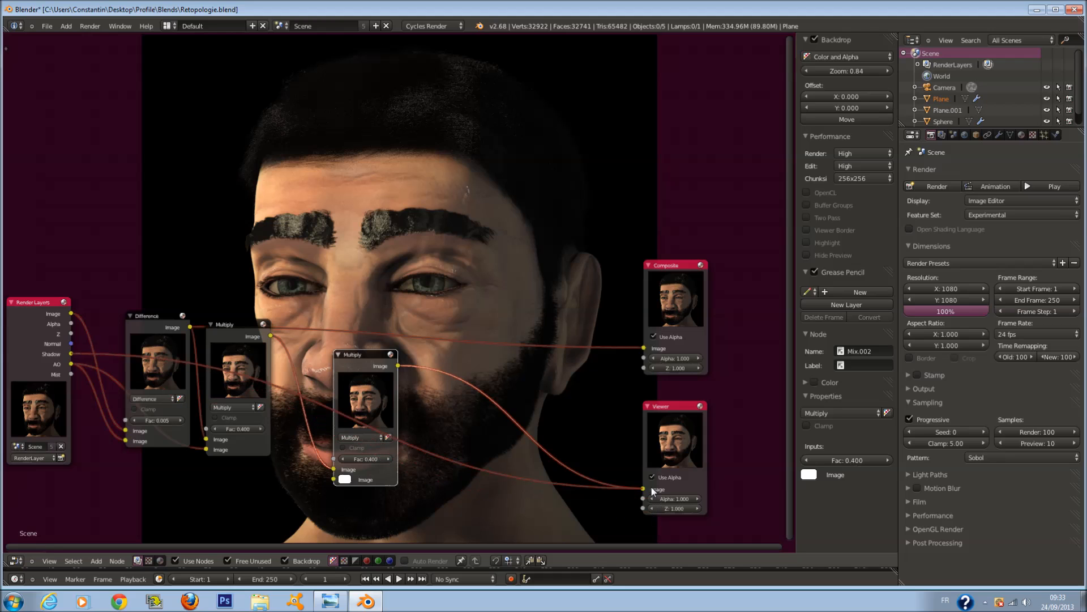
middle_click_drag(481, 462, 497, 370)
scroll(399, 336, "up", 3)
scroll(399, 335, "down", 1)
scroll(498, 374, "up", 1)
Reroute the Shadow link to the second Multiply node's lower image input and connect that node's output to both Viewer and Composite.
left_click_drag(669, 457, 279, 445)
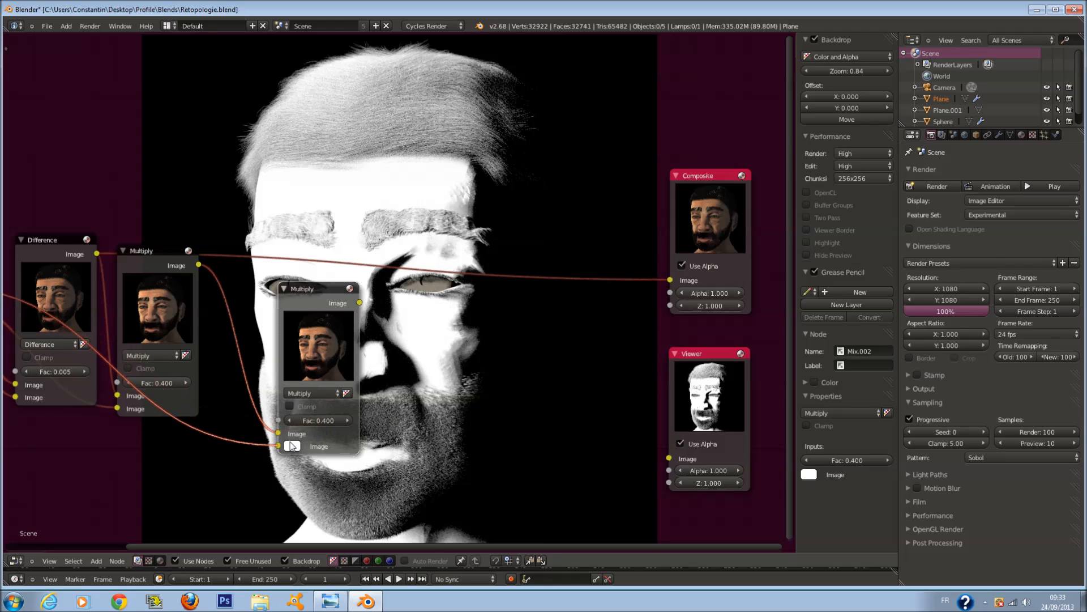
left_click_drag(360, 303, 670, 458)
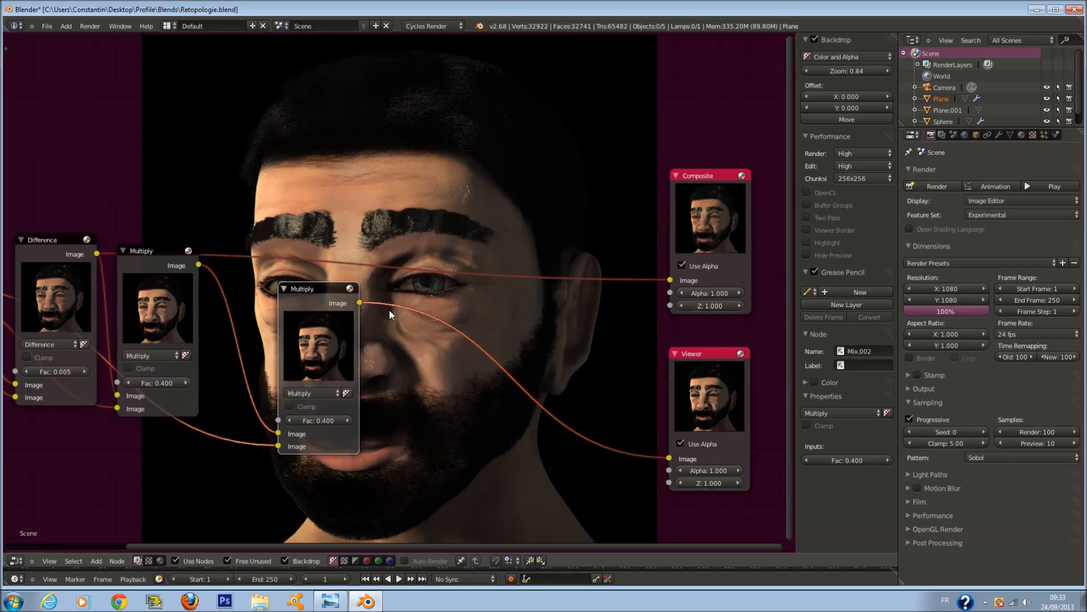
left_click_drag(359, 304, 670, 281)
middle_click_drag(439, 321, 473, 327)
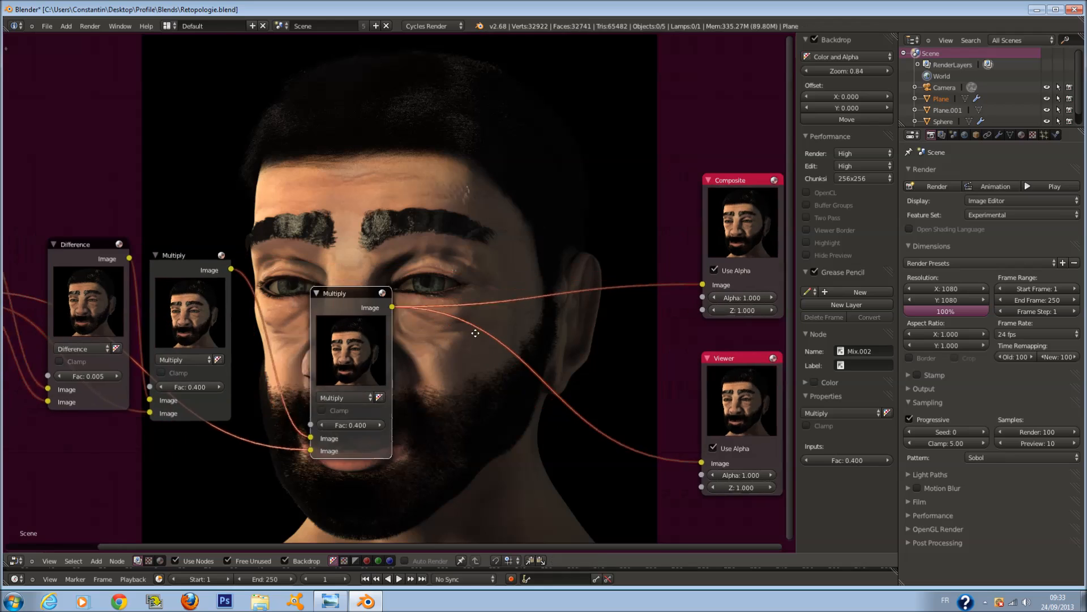
scroll(471, 326, "up", 1)
Move the second Multiply node next to the first and set its factor to 1.0.
left_click_drag(327, 309, 268, 285)
left_click_drag(289, 408, 394, 410)
middle_click_drag(363, 399, 261, 338)
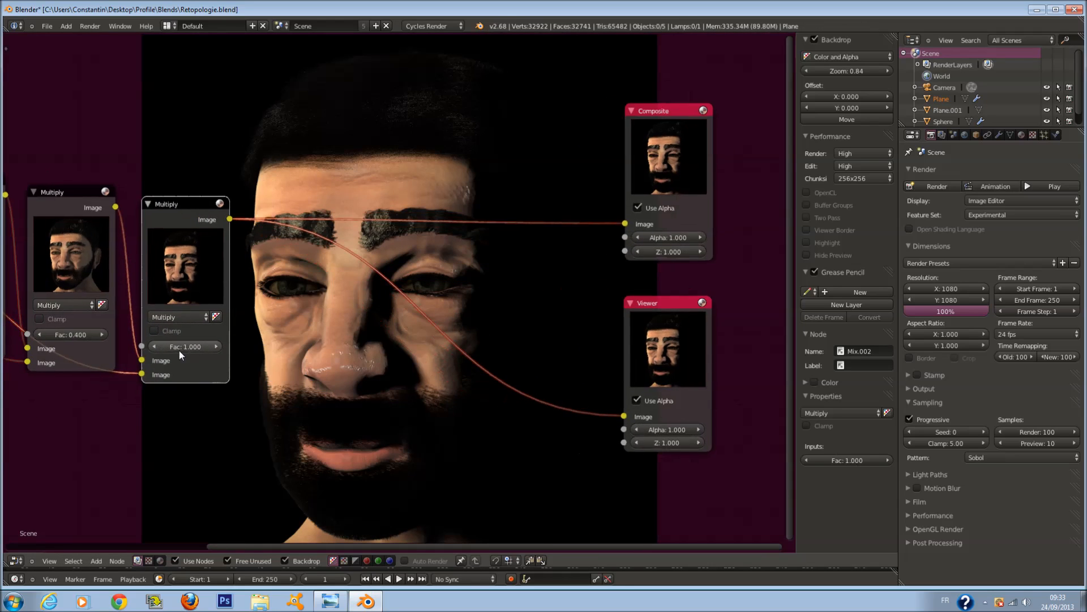
Lower the second Multiply node's factor to zero and raise it stepwise to 0.5 to compare the shadow strength.
left_click_drag(171, 348, 80, 350)
left_click(218, 346)
left_click(218, 346)
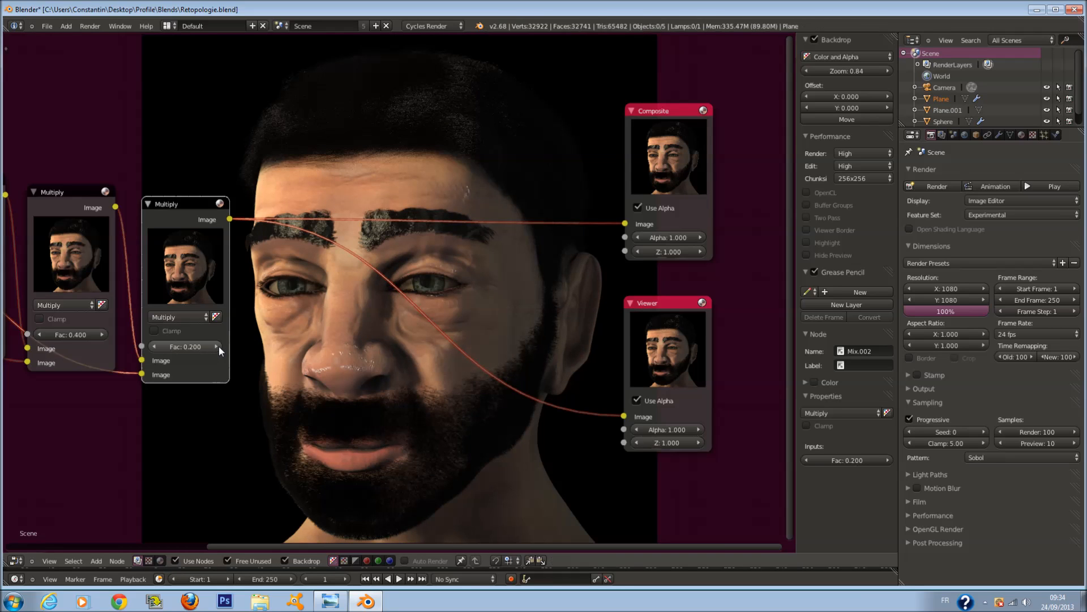
left_click(219, 346)
left_click(220, 346)
left_click(220, 345)
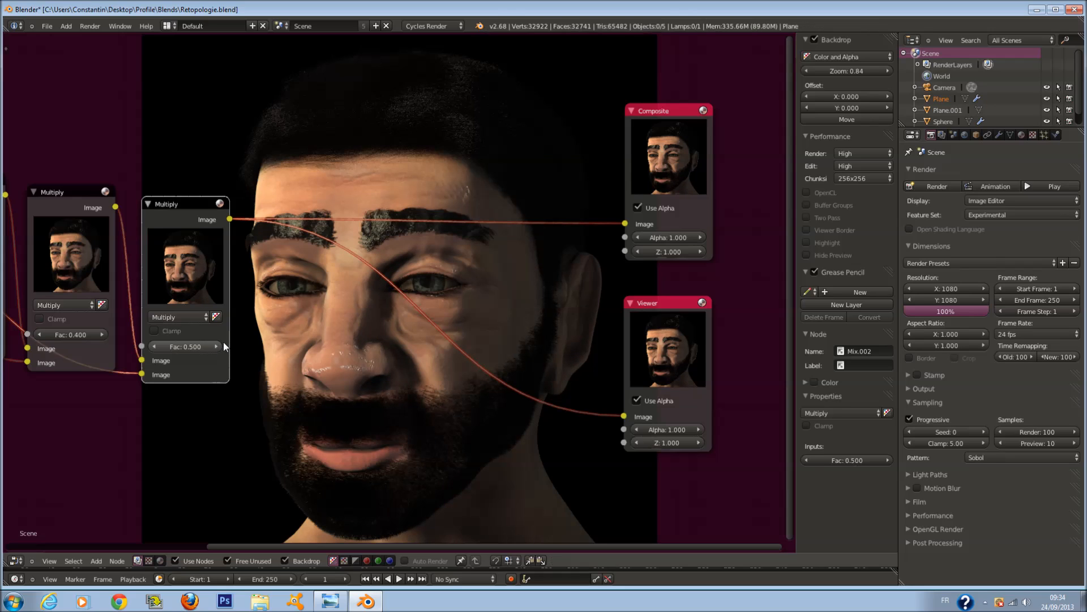
Reset the second Multiply node's factor to zero and bring it up to 0.4.
left_click(217, 346)
left_click_drag(212, 345, 82, 368)
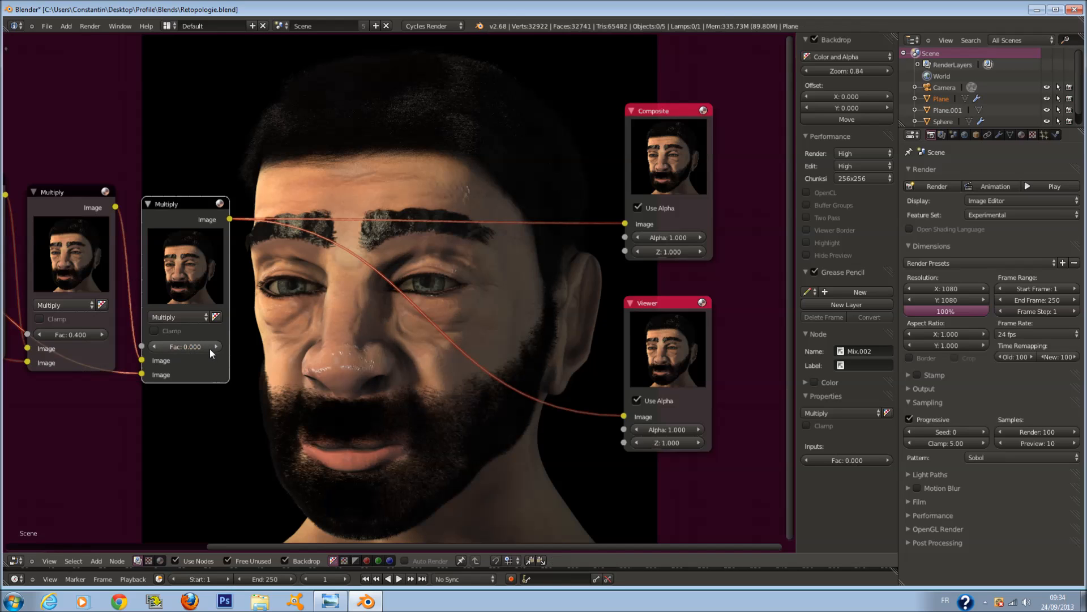
left_click(213, 348)
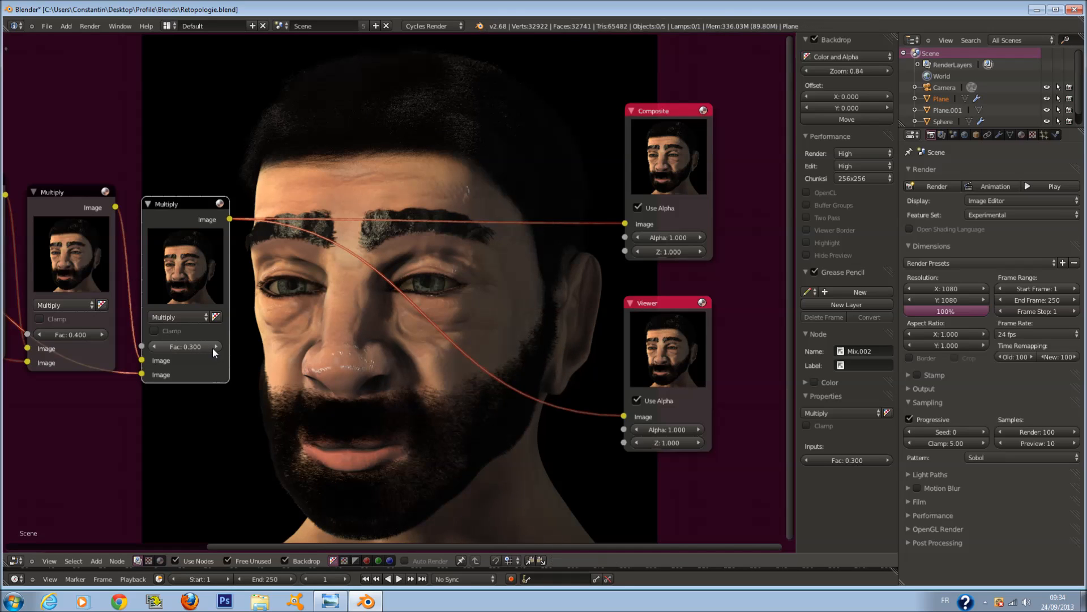
left_click(212, 348)
Try the Soft Light and Color blend types on the second Multiply node.
left_click(192, 316)
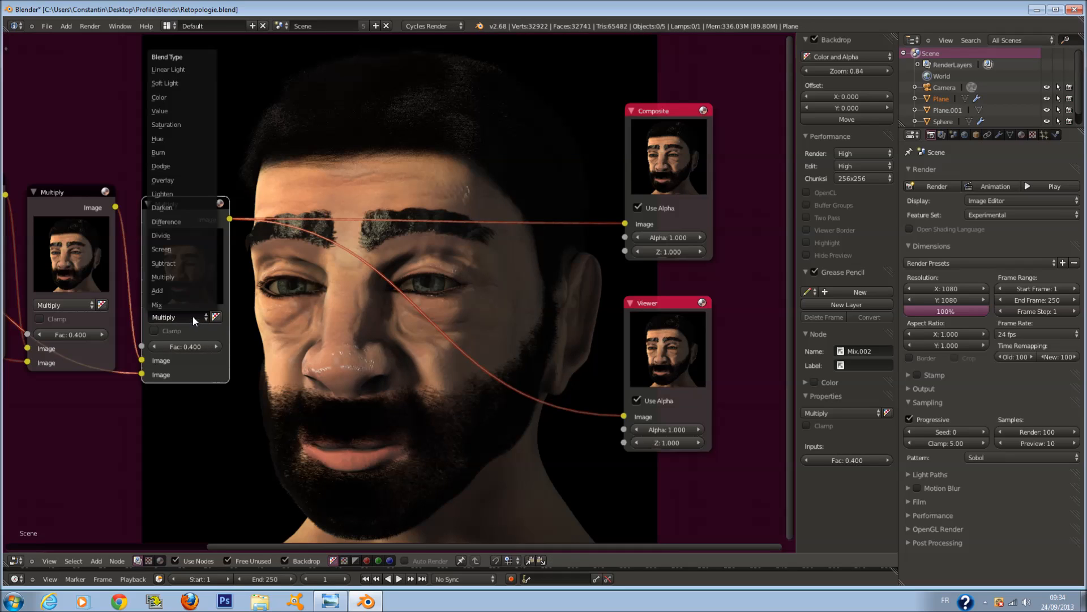
left_click(187, 83)
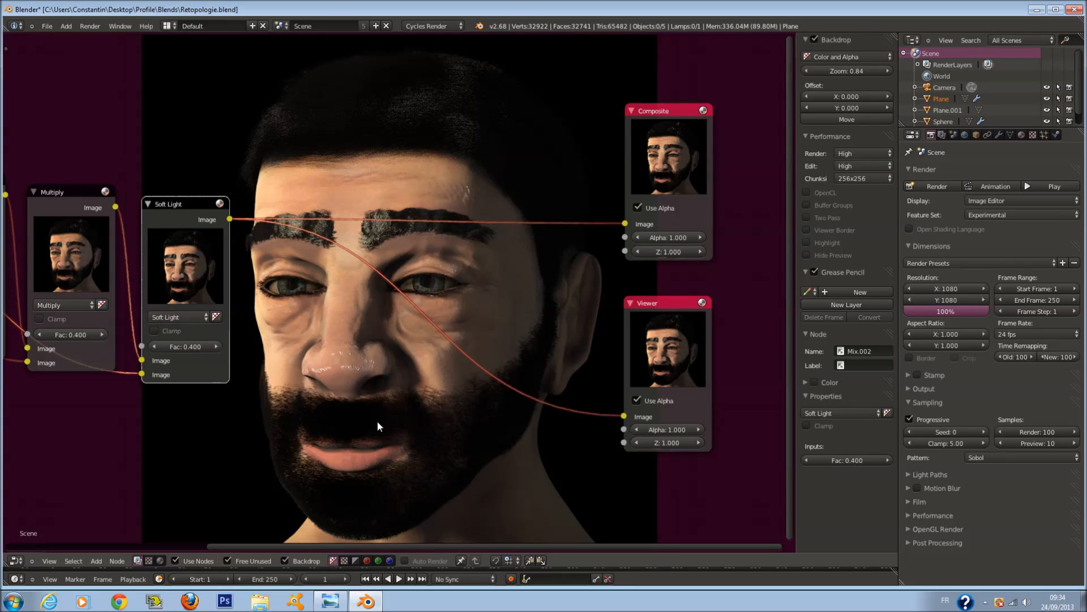
scroll(365, 446, "up", 1)
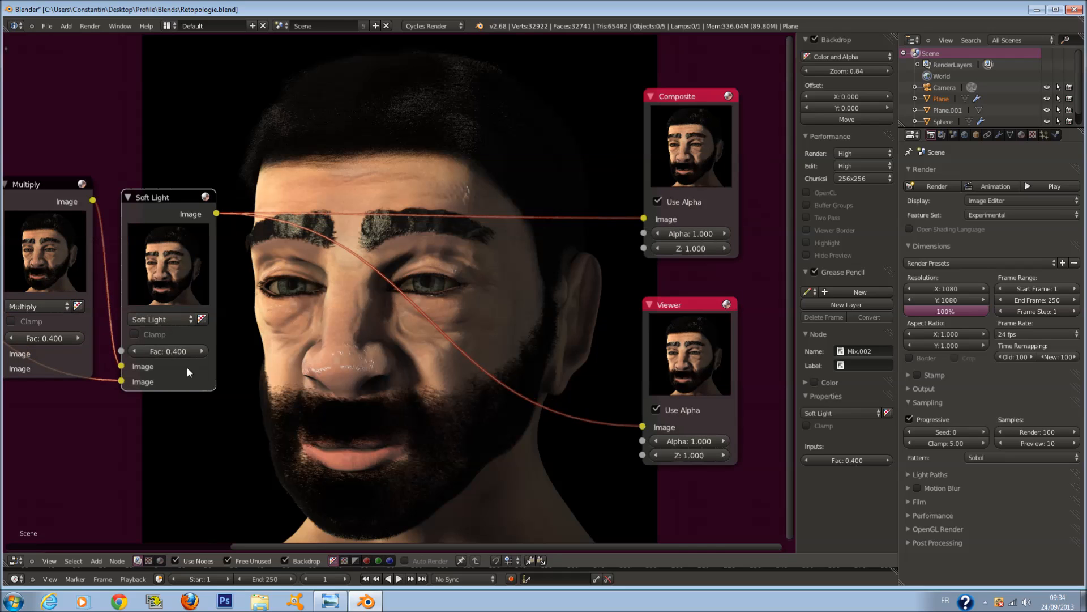
scroll(168, 350, "down", 1)
left_click(194, 316)
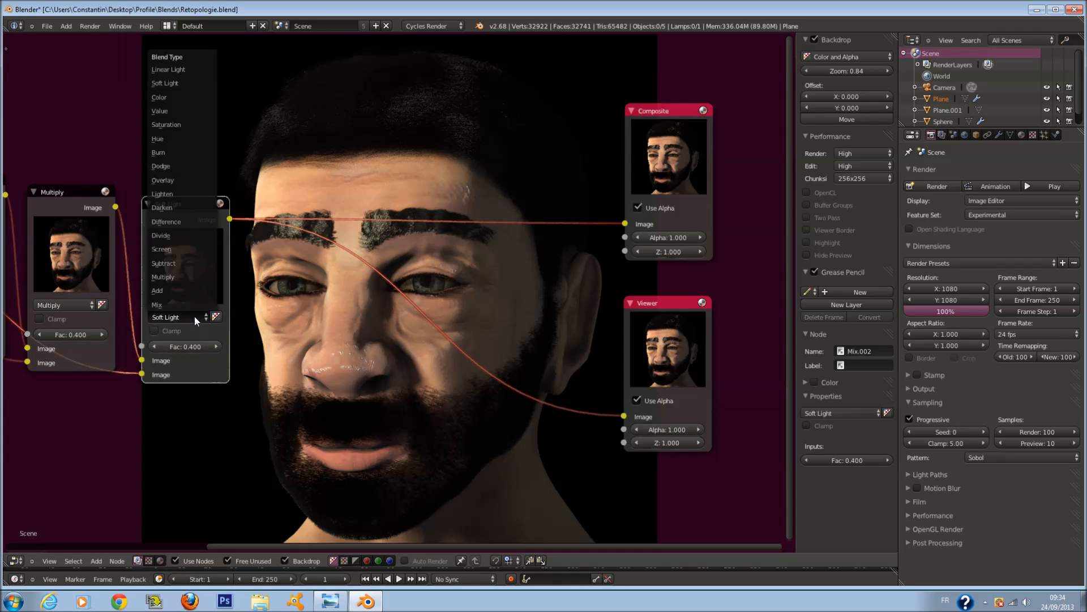
left_click(166, 96)
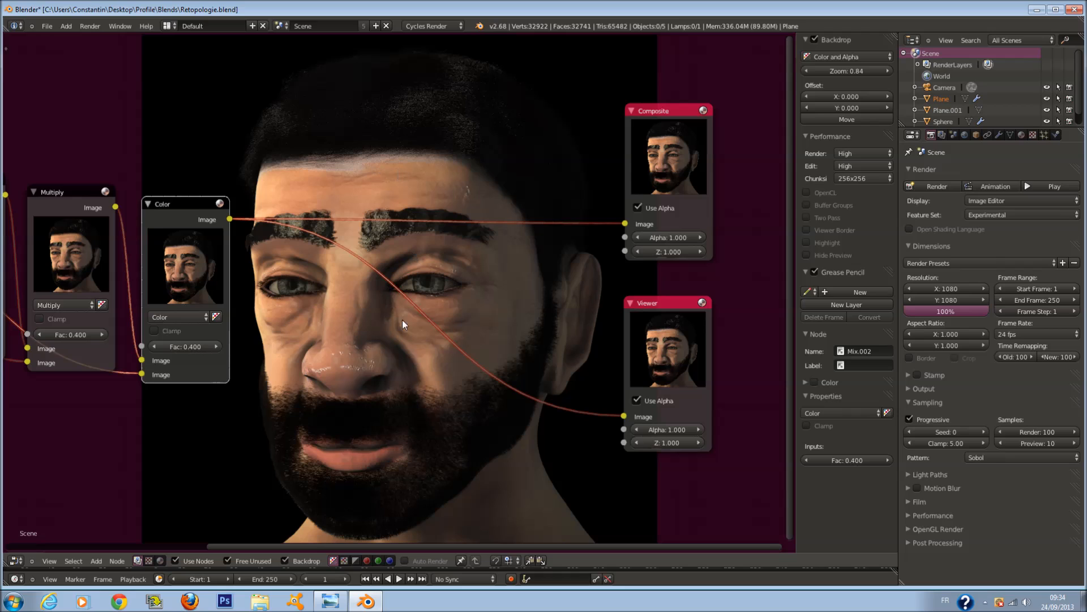
Try the Saturation and Hue blend types on the last mix node, going back to Saturation.
left_click(168, 318)
left_click(198, 124)
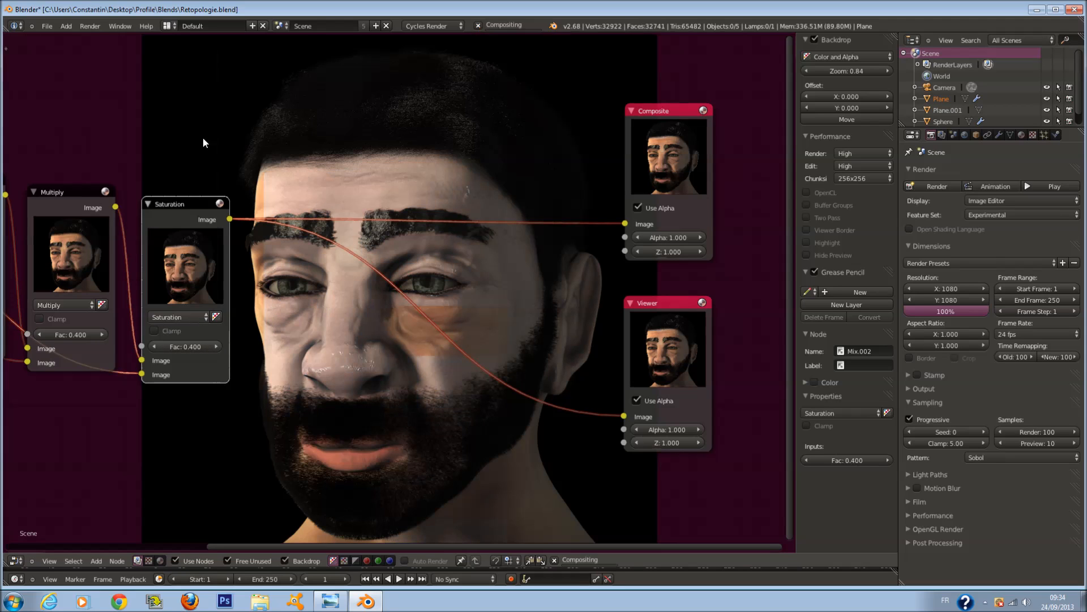
left_click(180, 319)
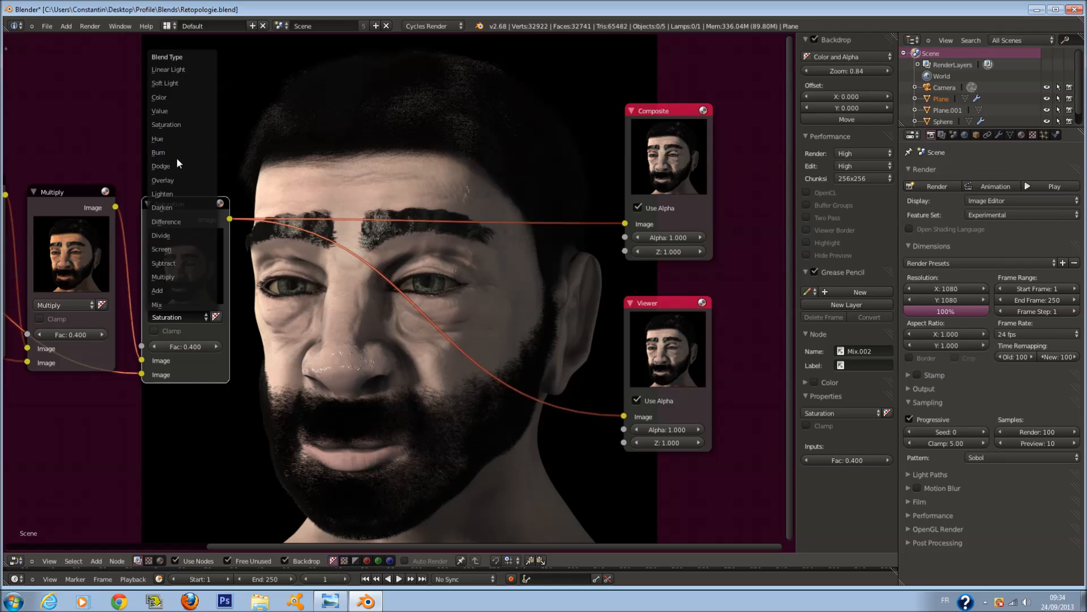
left_click(180, 139)
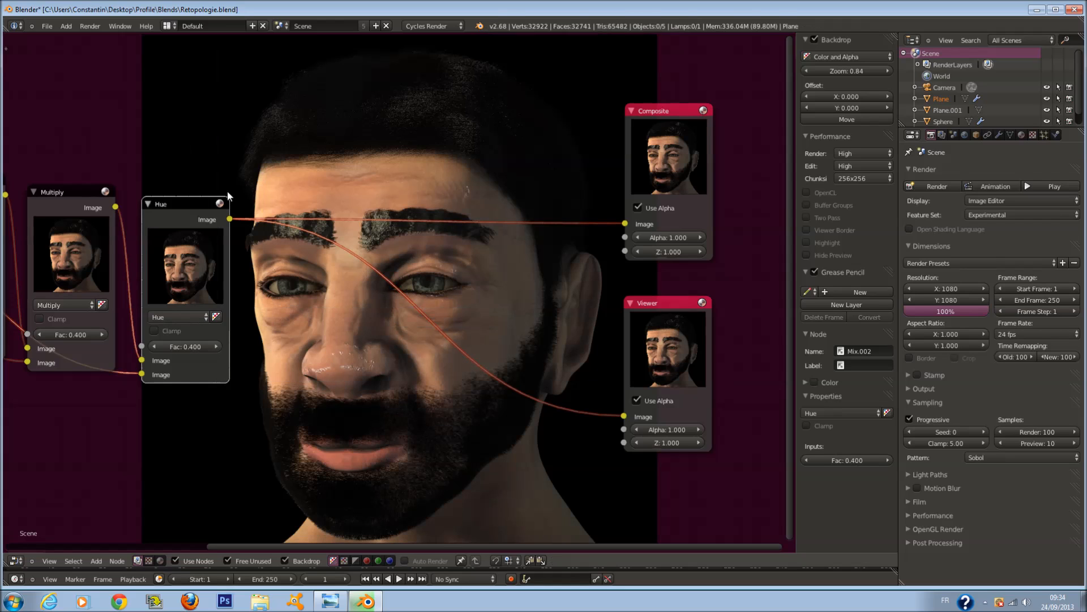
left_click(176, 317)
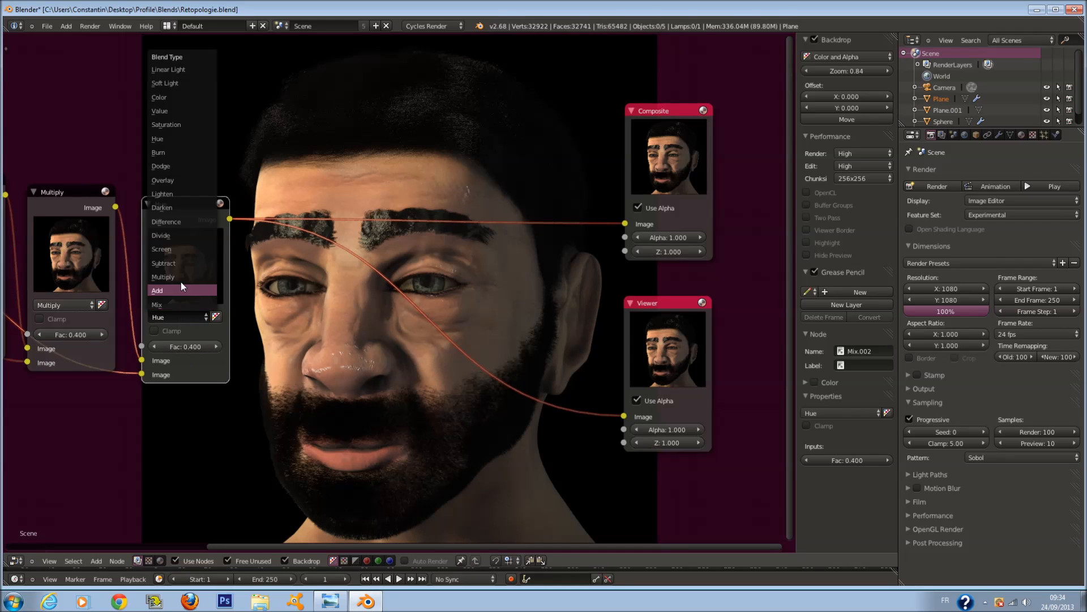
left_click(192, 122)
Switch the last mix node's blend type to Darken and to Difference to compare their effect.
left_click(166, 316)
left_click(166, 315)
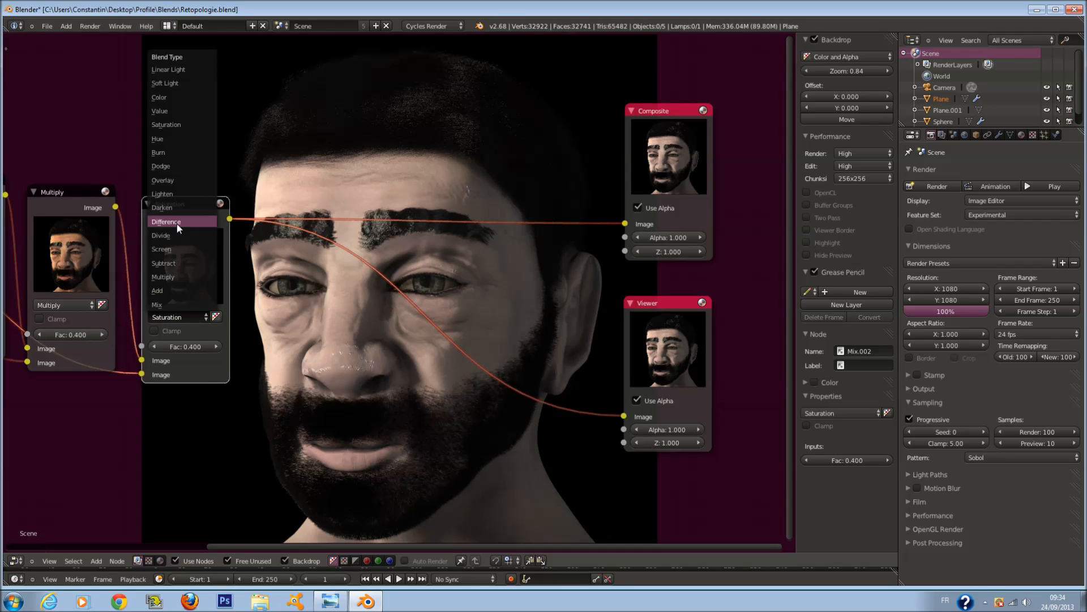
left_click(172, 208)
left_click(180, 315)
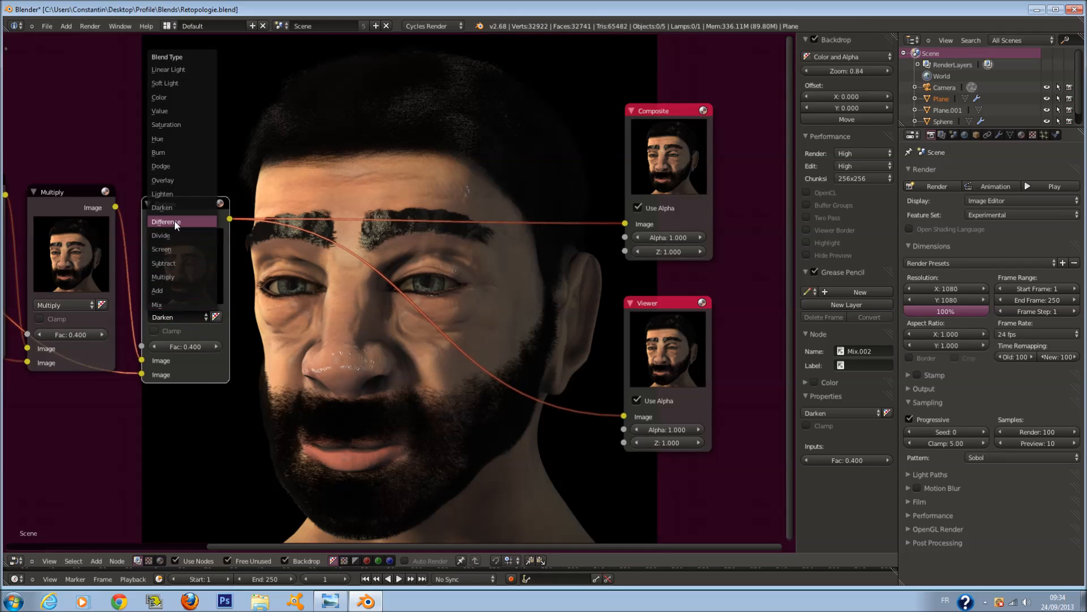
left_click(175, 221)
Try the Screen blend type on the last mix node, lowering its factor to zero and raising it back to 0.4.
left_click(187, 316)
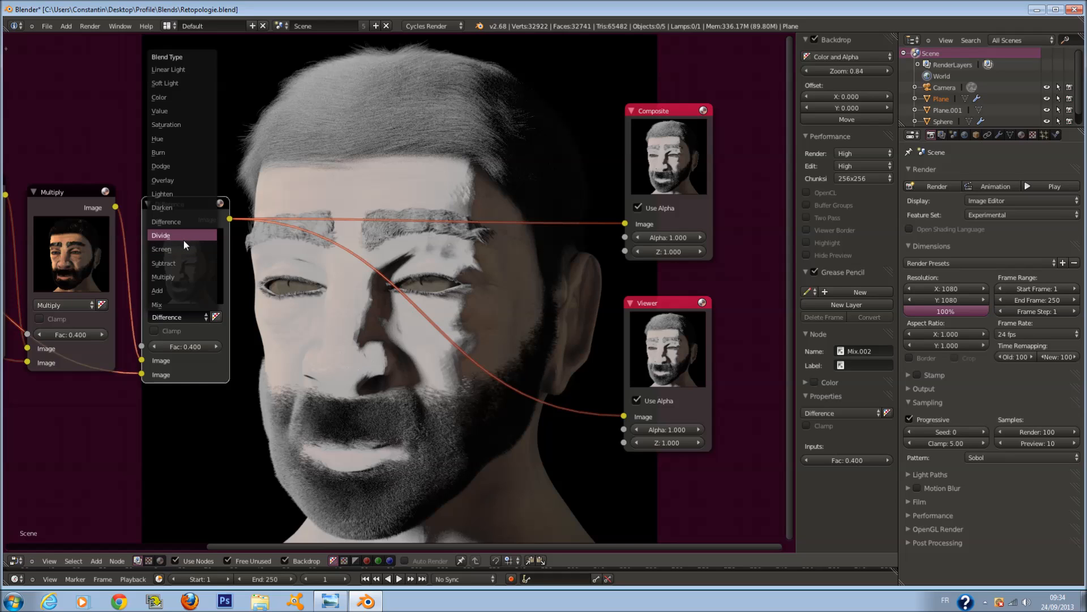
left_click(184, 248)
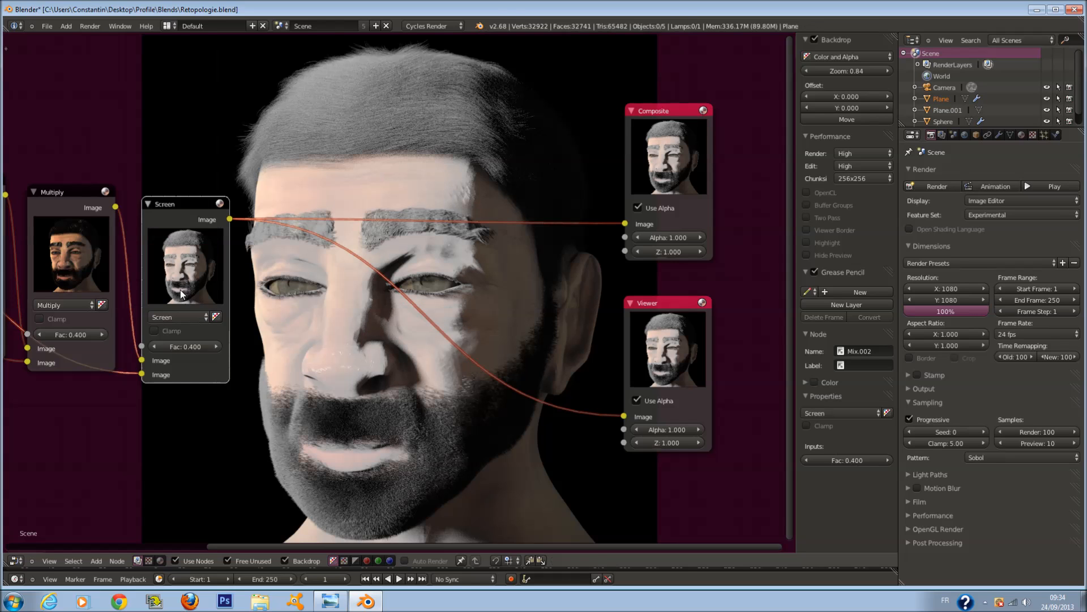
left_click(186, 317)
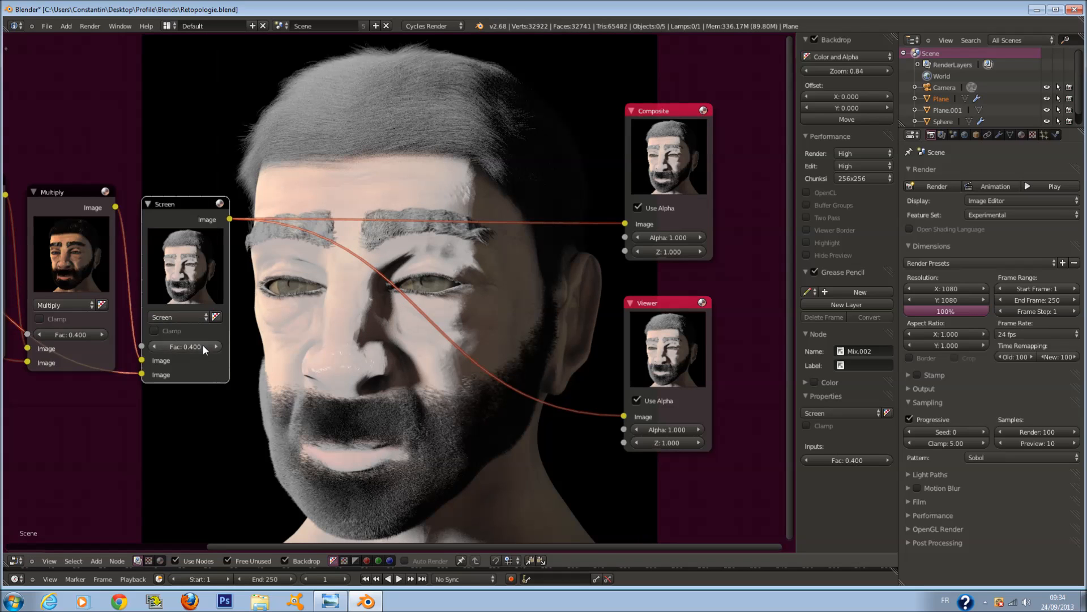
left_click_drag(202, 345, 192, 341)
left_click(213, 347)
left_click(214, 347)
left_click(214, 346)
left_click(213, 347)
Change the last mix node's blend type to Subtract, reset its factor to zero and raise it to 0.1.
left_click(199, 317)
left_click(188, 263)
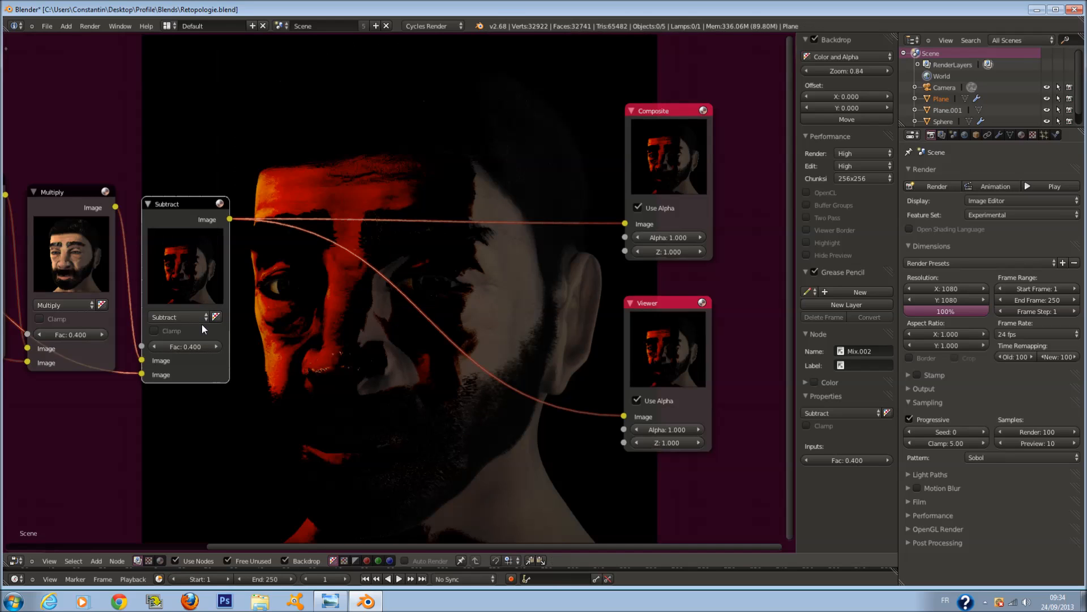
left_click_drag(205, 346, 118, 336)
left_click(213, 347)
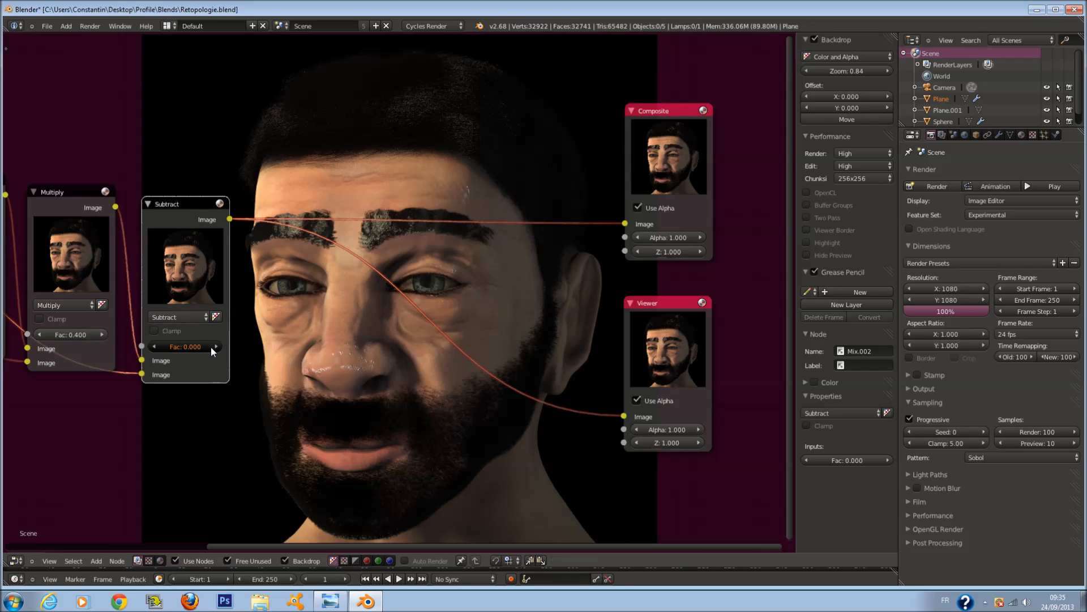
Lower the Subtract node's factor to 0.05 and refine it to 0.025.
left_click(188, 346)
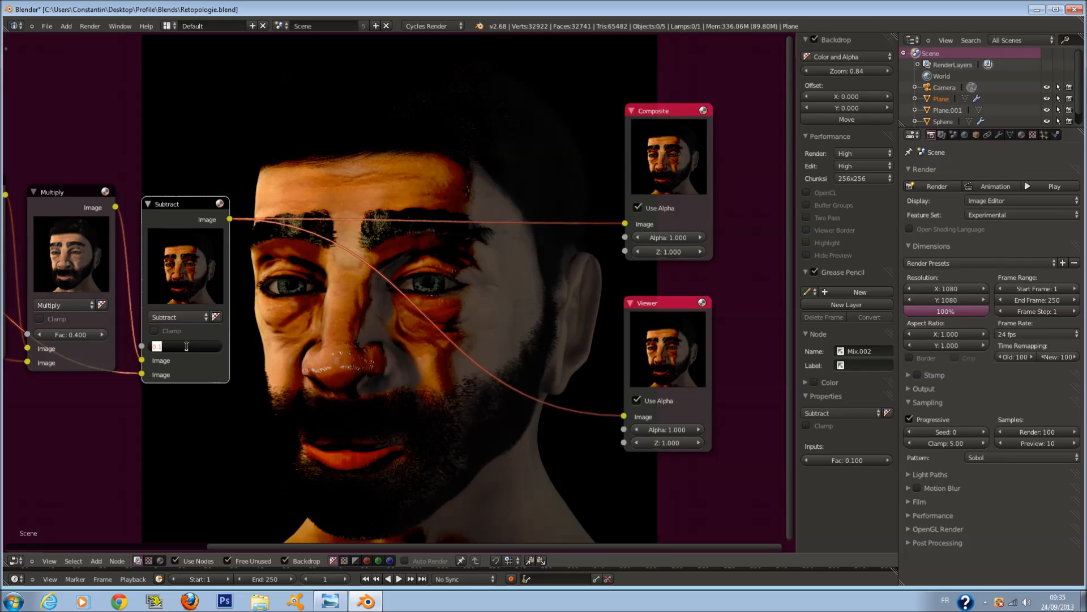
key("BackSpace")
key("BackSpace")
type(".1")
key("BackSpace")
type("400")
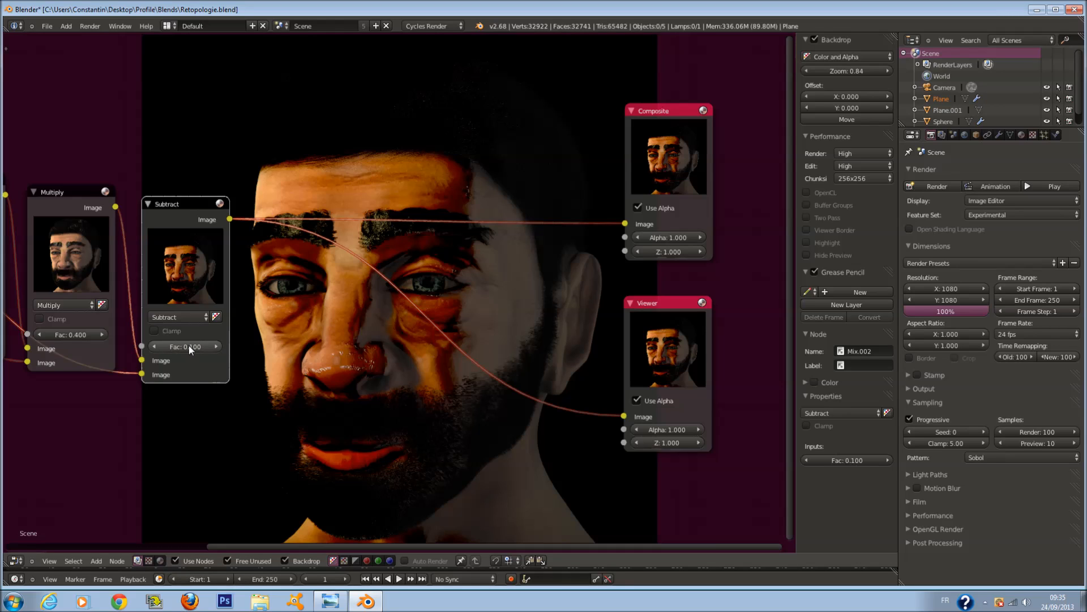
left_click(189, 345)
type("0")
type("..05")
key("Return")
left_click(192, 346)
type("0.025")
key("Return")
Search for an Invert node and insert it on the link between the Subtract node and the Viewer.
scroll(293, 322, "down", 2)
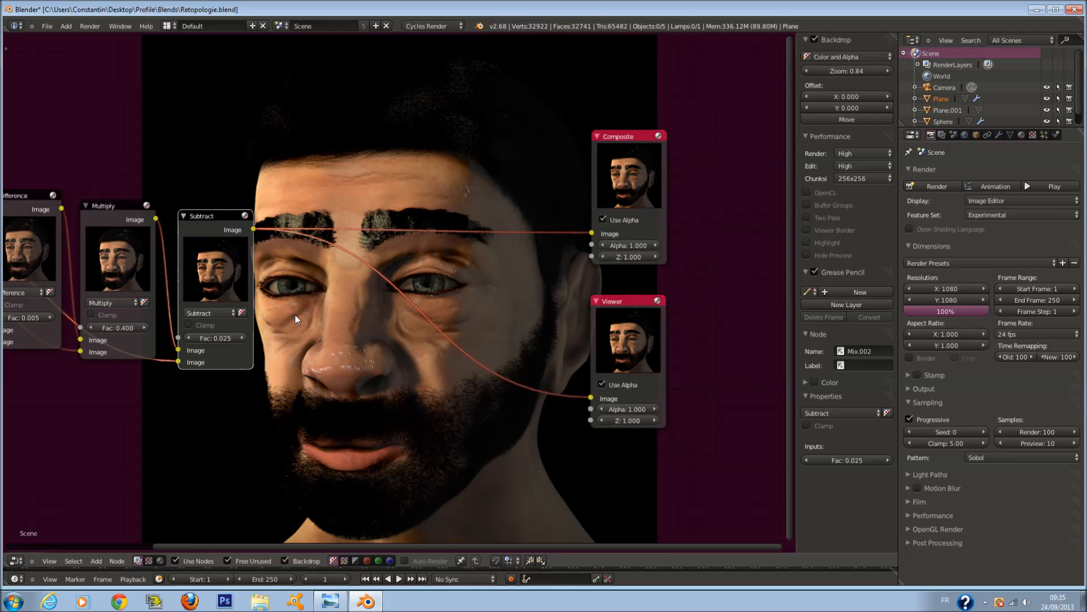
scroll(293, 310, "up", 2)
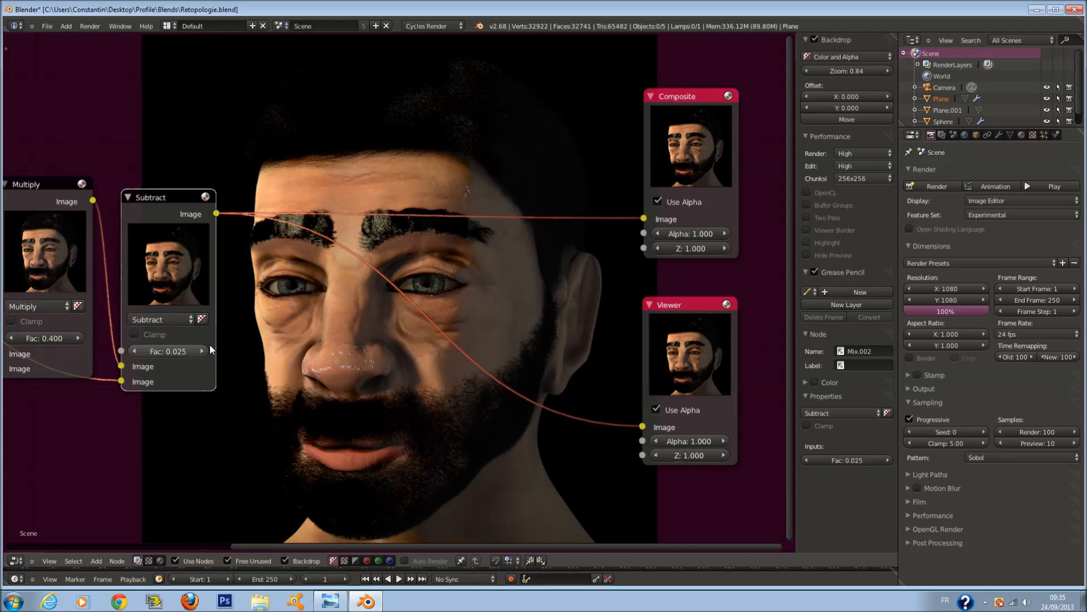
scroll(313, 198, "up", 1)
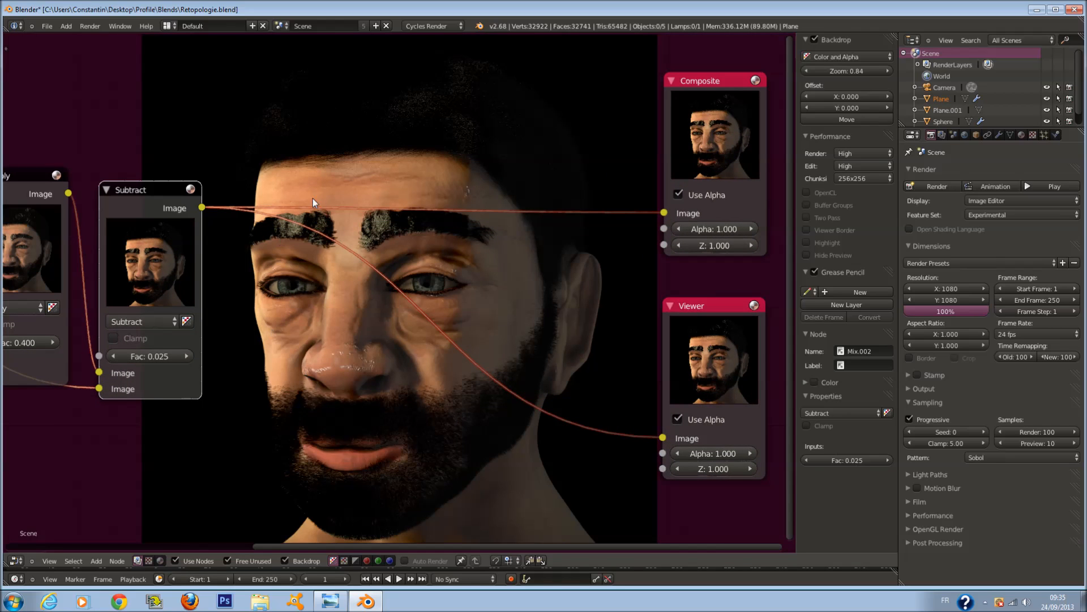
key("shift+a")
left_click(289, 318)
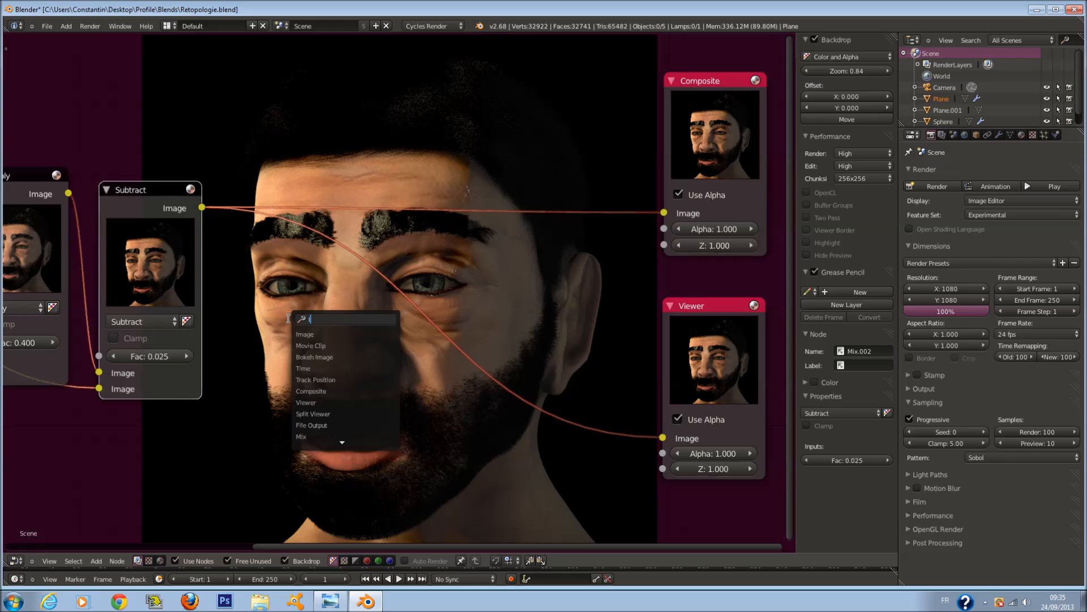
type("INV")
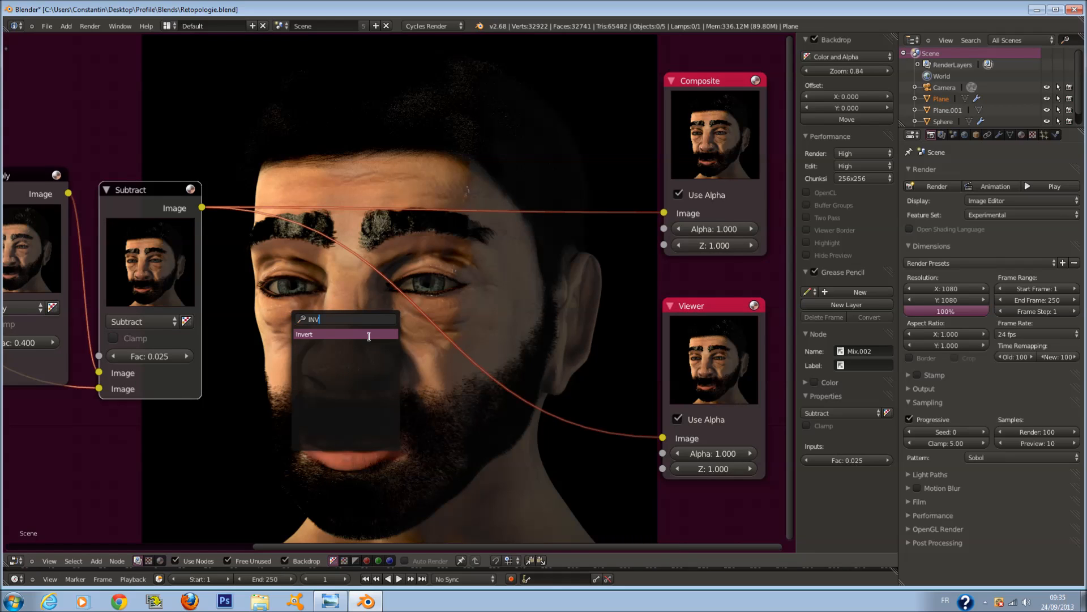
left_click(367, 332)
left_click(340, 266)
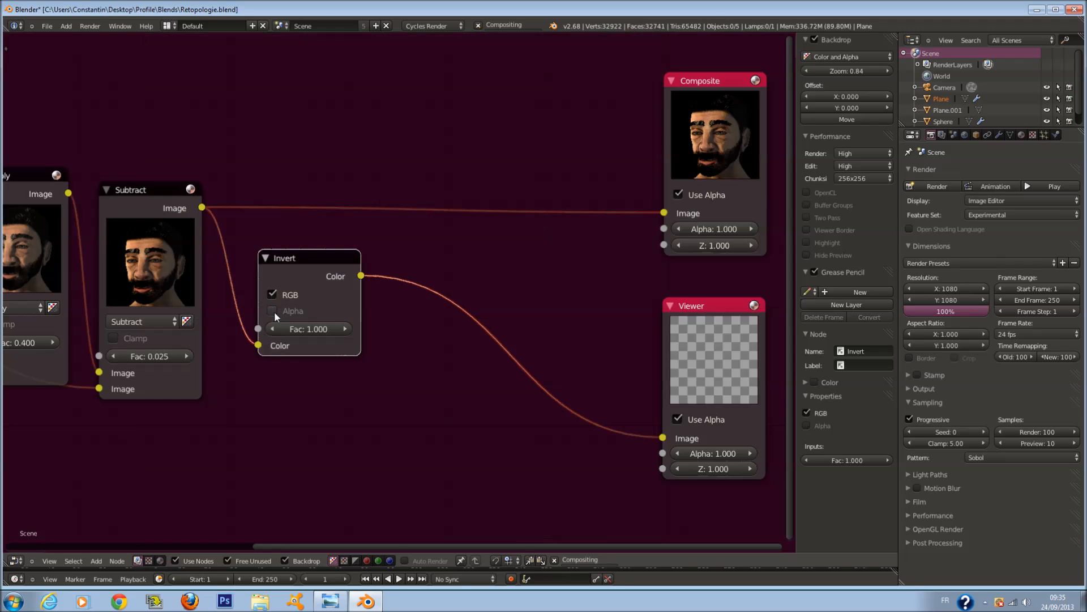
Turn off RGB on the Invert node, reconnect Subtract directly to the Viewer and delete the Invert node.
left_click(272, 294)
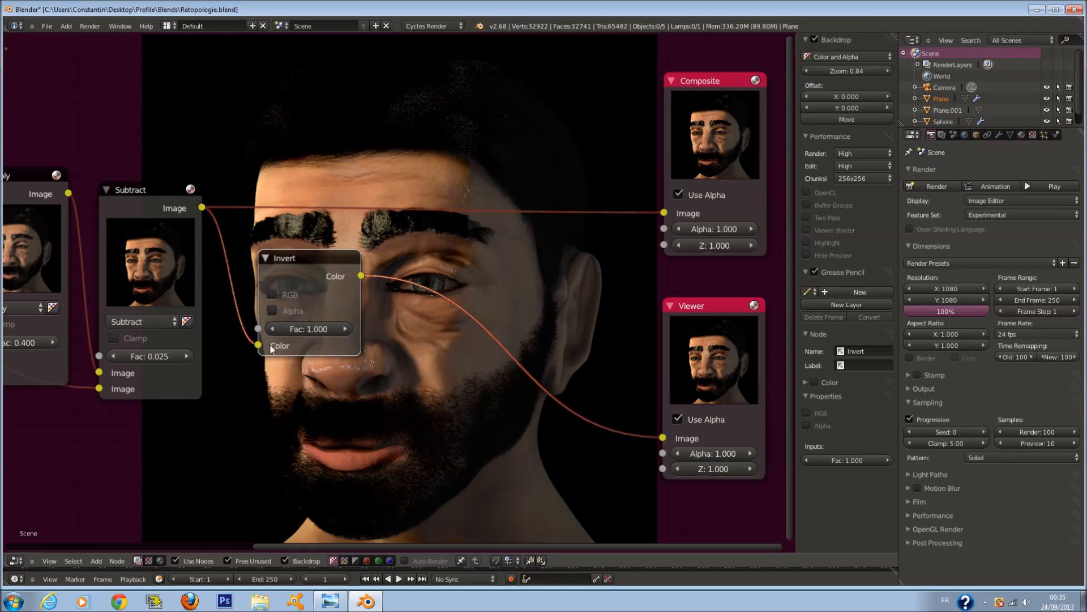
left_click_drag(324, 329, 161, 338)
left_click_drag(28, 351, 12, 351)
left_click_drag(259, 346, 665, 213)
left_click_drag(203, 208, 663, 438)
key("x")
Add a ColorRamp converter node on the link between the Subtract node and the Viewer.
key("shift+a")
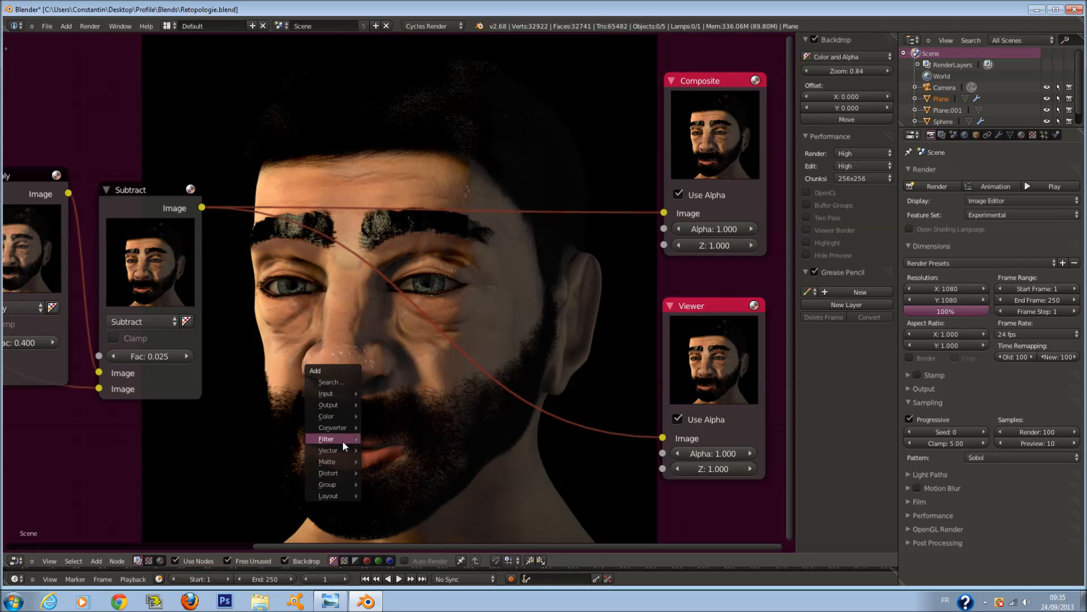
mouse_move(336, 426)
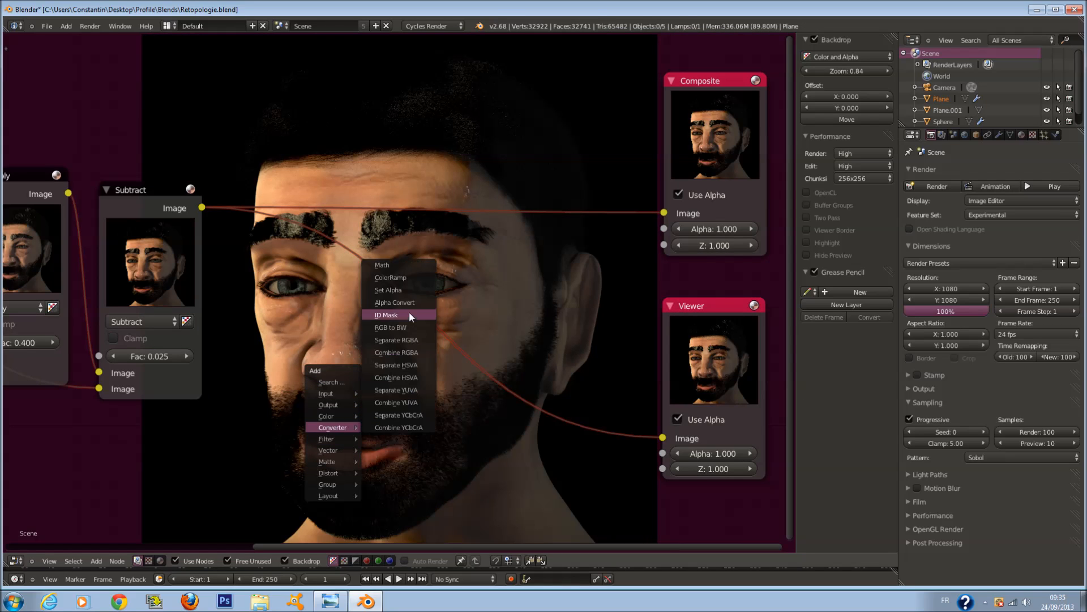
left_click(391, 278)
left_click(408, 336)
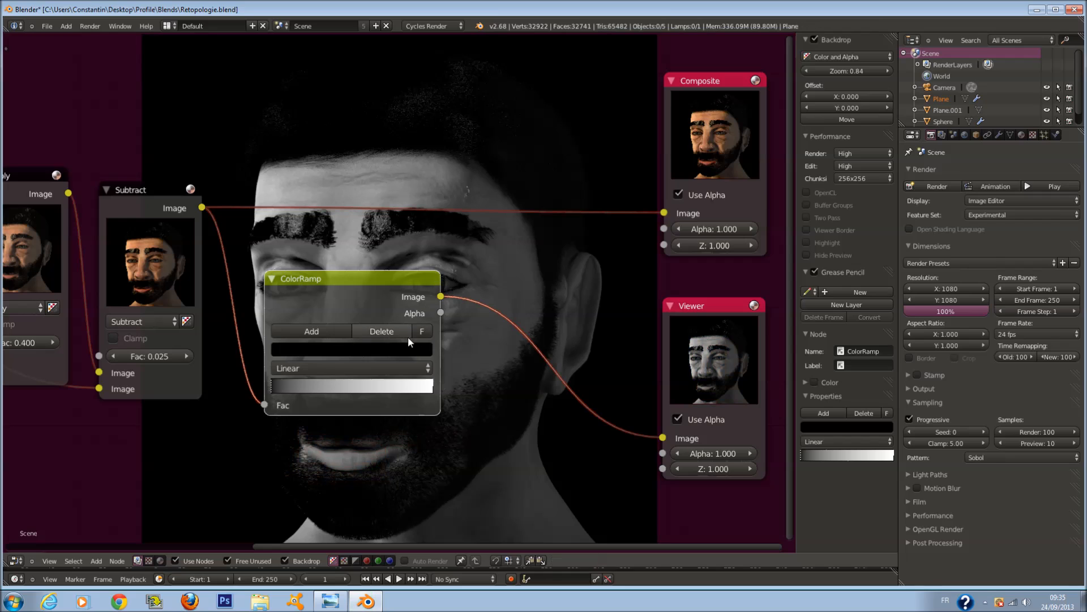
Reroute the Shadow link through the ColorRamp into Subtract's lower image input and reverse the ramp to run from white to black.
left_click_drag(265, 405, 663, 438)
left_click_drag(341, 307, 213, 479)
left_click_drag(190, 261, 405, 234)
left_click_drag(247, 451, 219, 358)
mouse_move(339, 249)
left_mouse_down()
mouse_move(318, 249)
mouse_move(335, 249)
left_mouse_up()
left_click(264, 412)
middle_click_drag(459, 379, 365, 361)
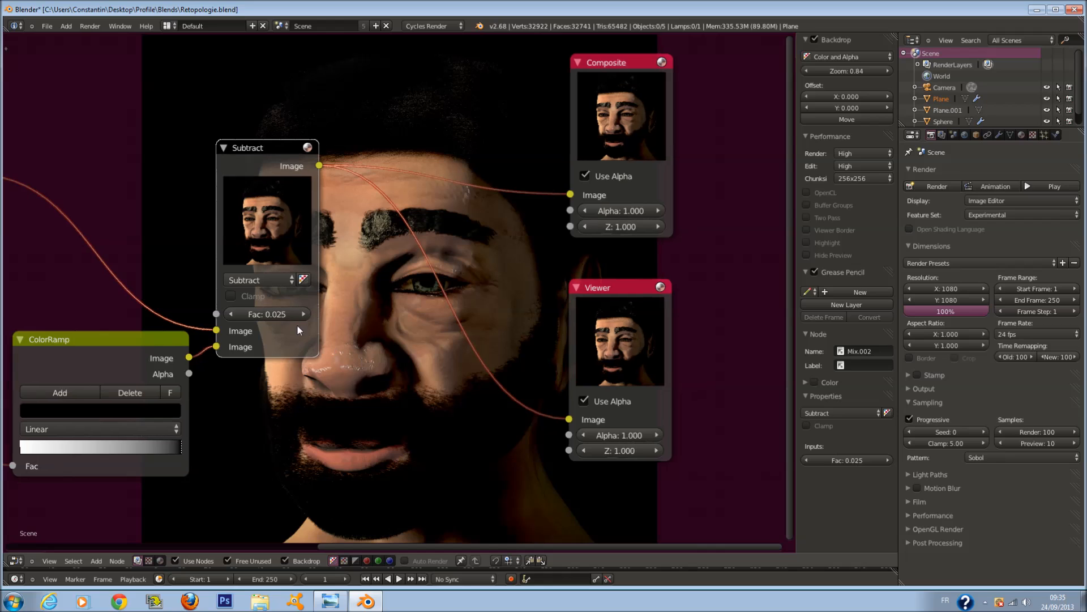
Delete the ColorRamp node and move the Subtract node back beside the Multiply node.
left_click_drag(178, 446, 248, 473)
left_click(175, 393)
scroll(222, 360, "down", 1)
middle_click_drag(223, 356, 351, 395)
right_click(308, 387)
key("x")
left_click_drag(433, 214, 288, 219)
scroll(287, 229, "down", 1)
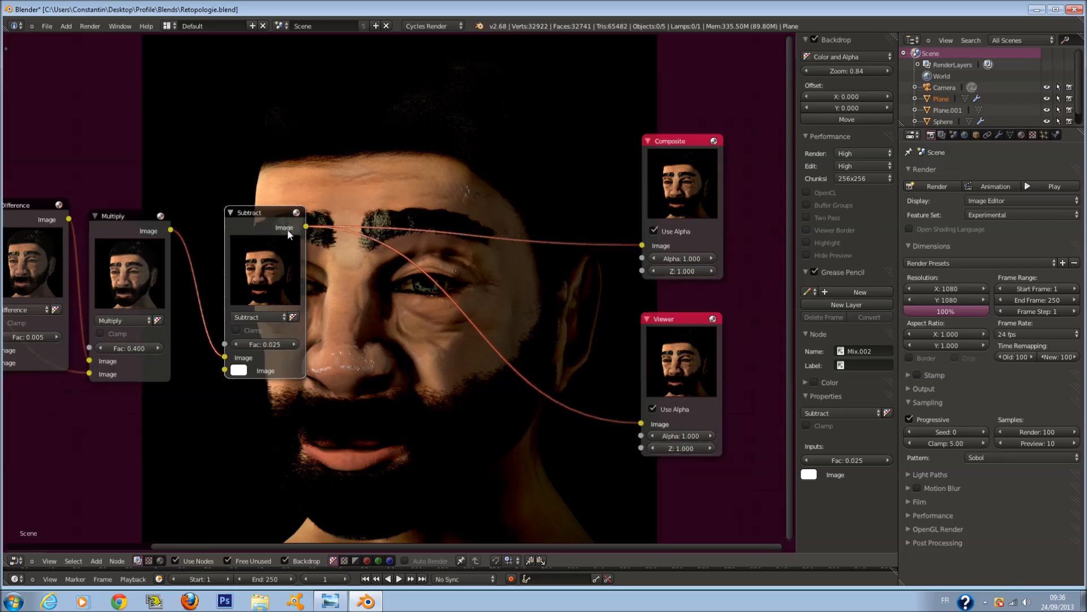
Connect the render layer's Shadow output to the Subtract node's lower image input.
scroll(287, 229, "down", 5)
scroll(100, 273, "up", 2)
middle_click_drag(80, 280, 91, 283)
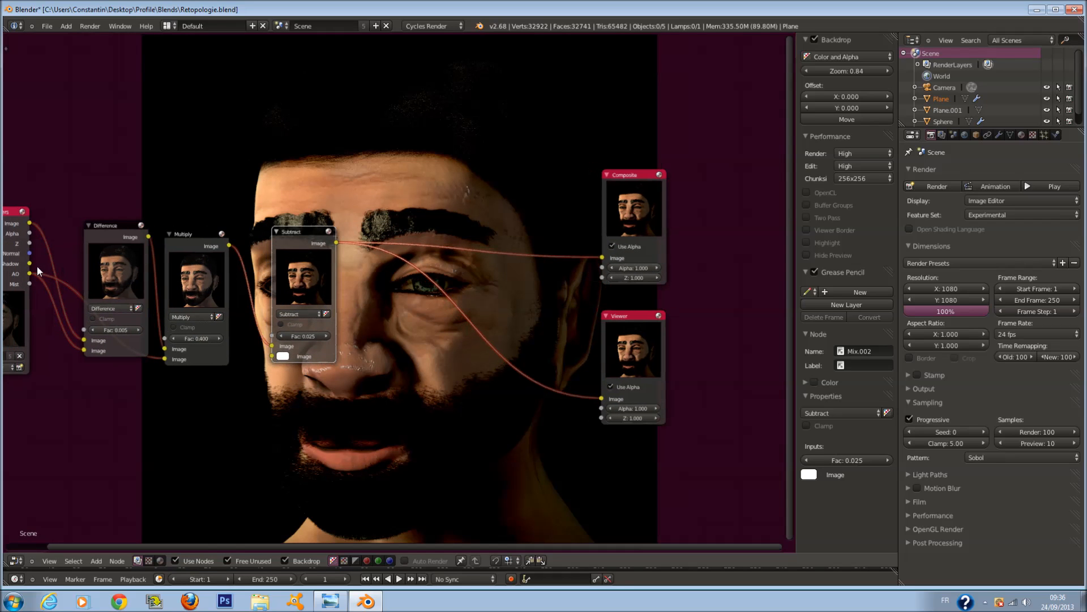
left_click_drag(29, 263, 272, 355)
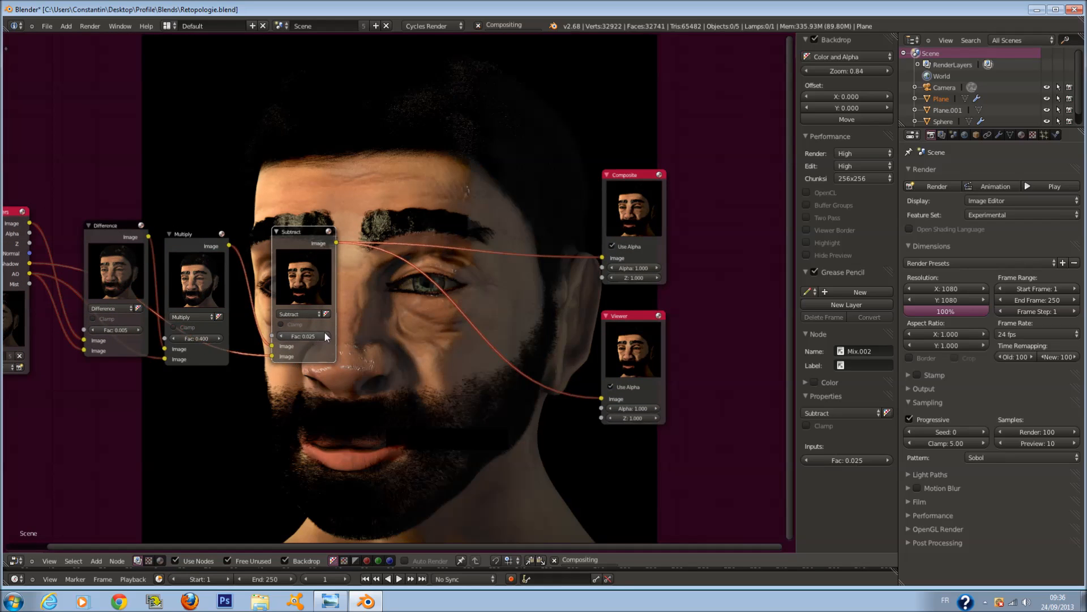
Change the Subtract node's blend type to Multiply and raise its factor stepwise to 0.525.
scroll(337, 326, "up", 2)
left_click(168, 313)
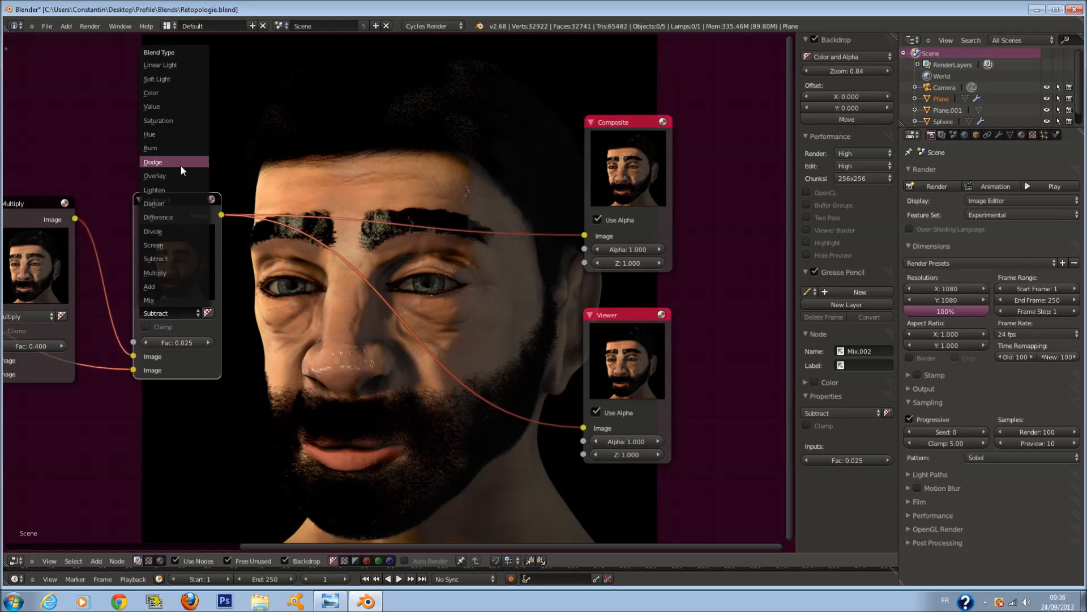
left_click(177, 272)
left_click(203, 344)
left_click(203, 344)
left_click(203, 344)
left_click(203, 344)
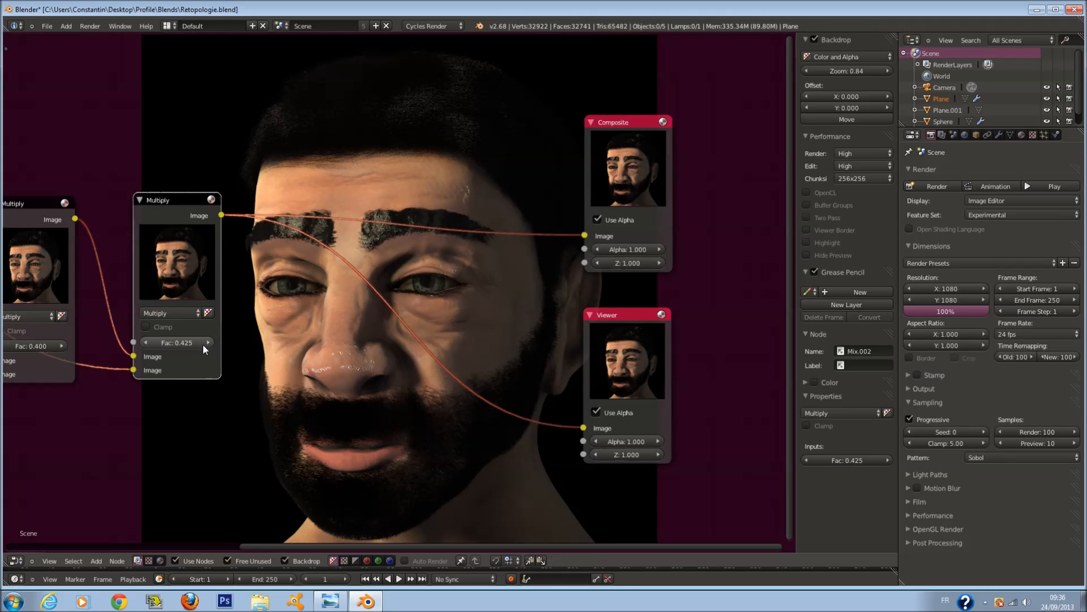
left_click(203, 344)
middle_click_drag(203, 344, 295, 348)
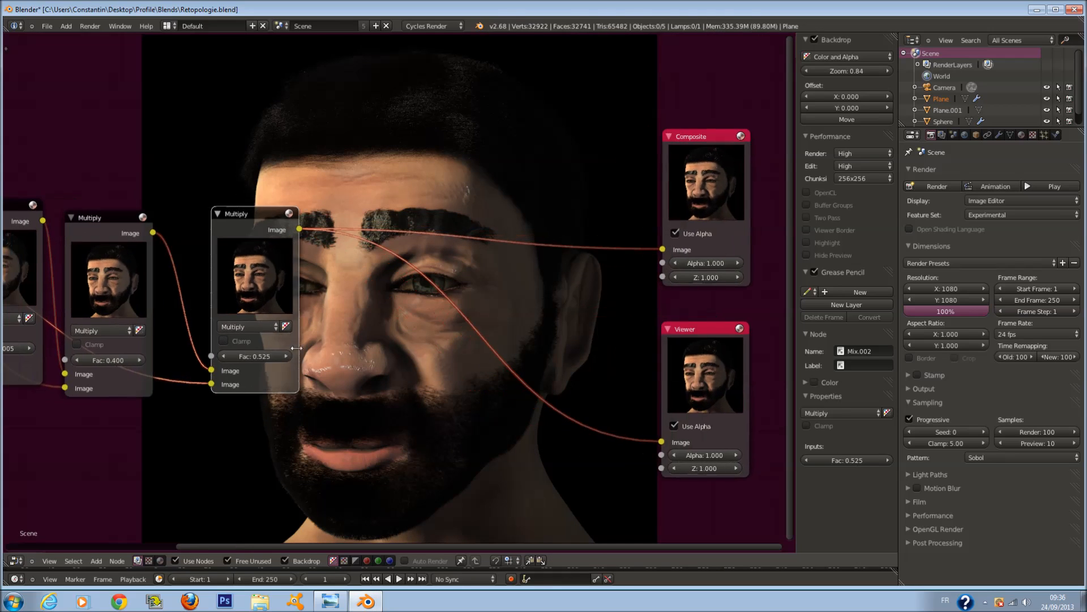
Duplicate the last Multiply node, place the copy after it in the chain, and link its output to the Composite node.
left_click_drag(253, 263, 219, 276)
middle_click_drag(290, 279, 232, 263)
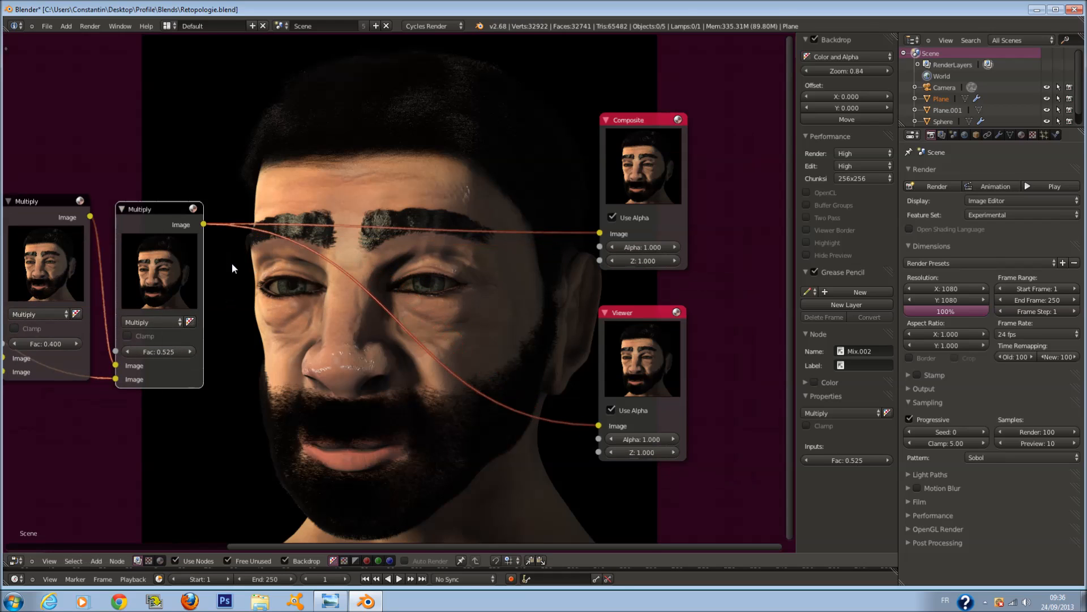
key("shift+d")
left_click(313, 236)
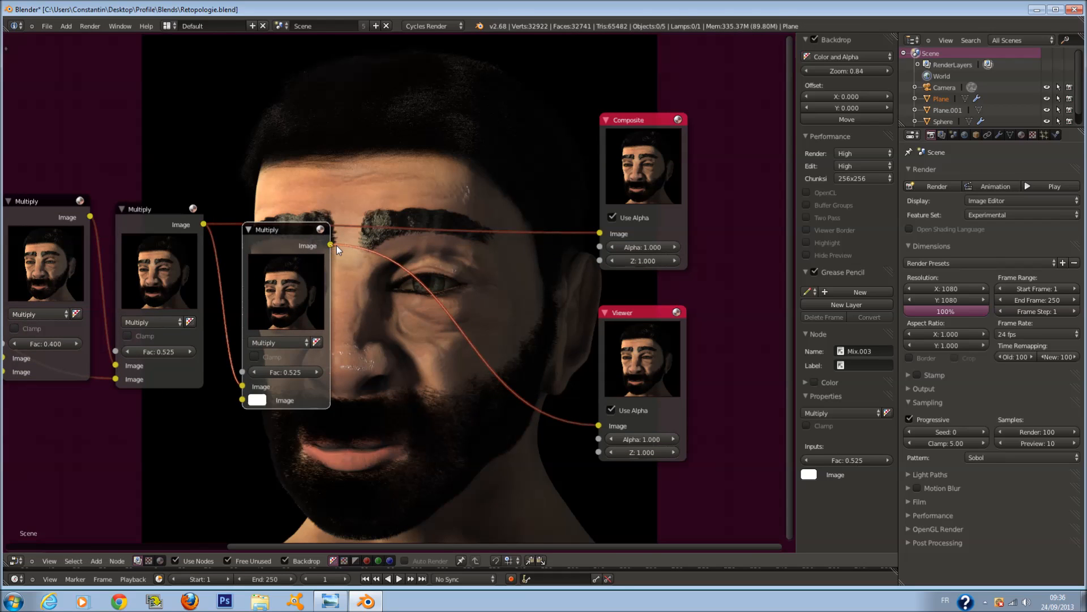
left_click_drag(332, 246, 598, 236)
Select the Viewer and Composite nodes and move both further away from the Multiply nodes.
middle_click_drag(659, 331, 576, 328)
left_click(576, 325)
left_click(576, 200, "shift")
left_click_drag(572, 265, 644, 265)
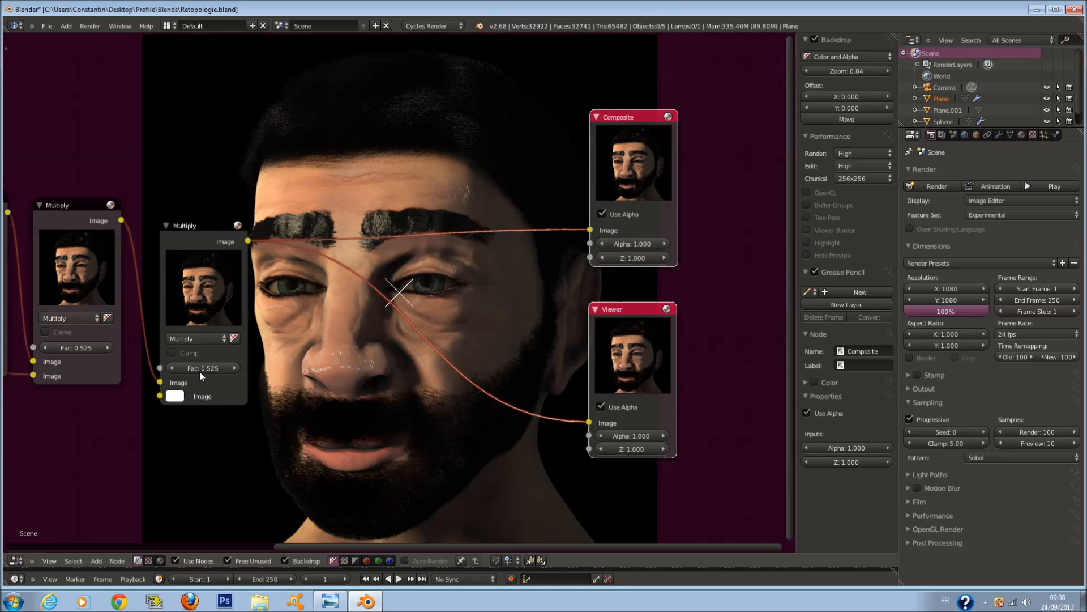
Lower the duplicated Multiply node's factor to 0.325 and adjust its placement in the chain.
left_click(172, 371)
left_click(172, 371)
middle_click_drag(244, 315, 319, 320)
scroll(315, 315, "up", 1)
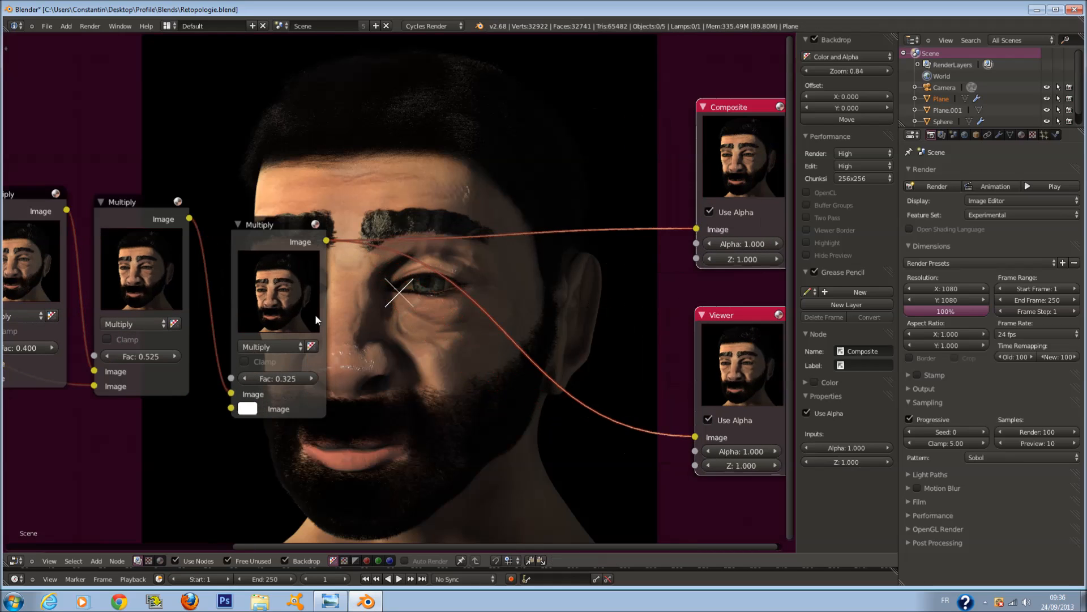
mouse_move(274, 256)
left_mouse_down()
mouse_move(250, 257)
mouse_move(259, 262)
left_mouse_up()
scroll(250, 257, "down", 1)
middle_click_drag(247, 278, 316, 277)
key("a")
scroll(312, 280, "up", 1)
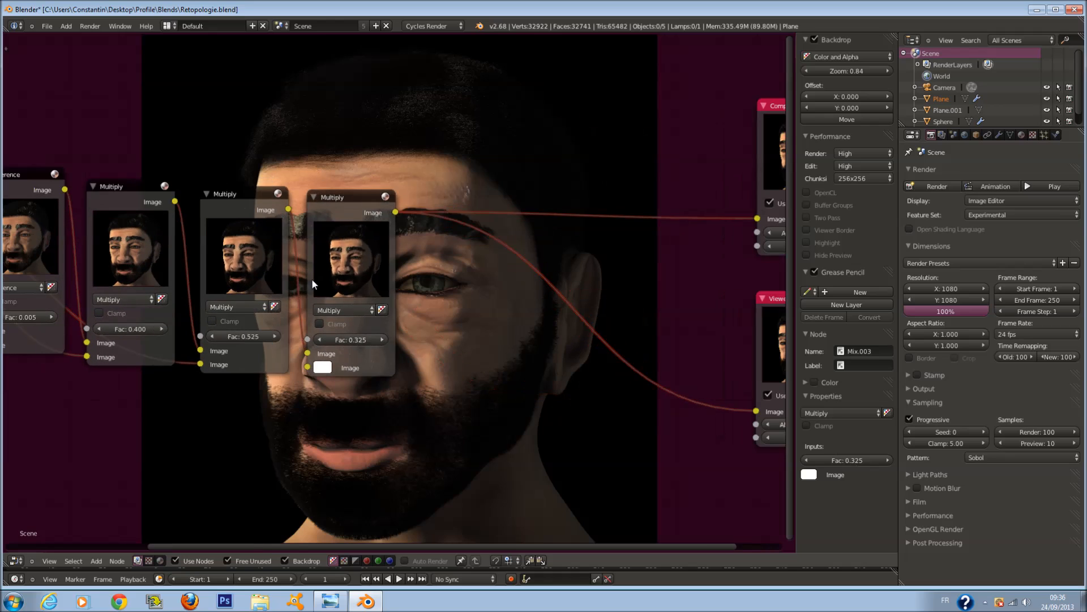
Duplicate the 0.325-factor Multiply node to the end of the chain and link the copy's output to Composite.
left_click(344, 267)
key("shift+d")
left_click_drag(460, 261, 457, 259)
left_click_drag(505, 213, 757, 220)
scroll(377, 238, "down", 1)
middle_click_drag(378, 238, 468, 254)
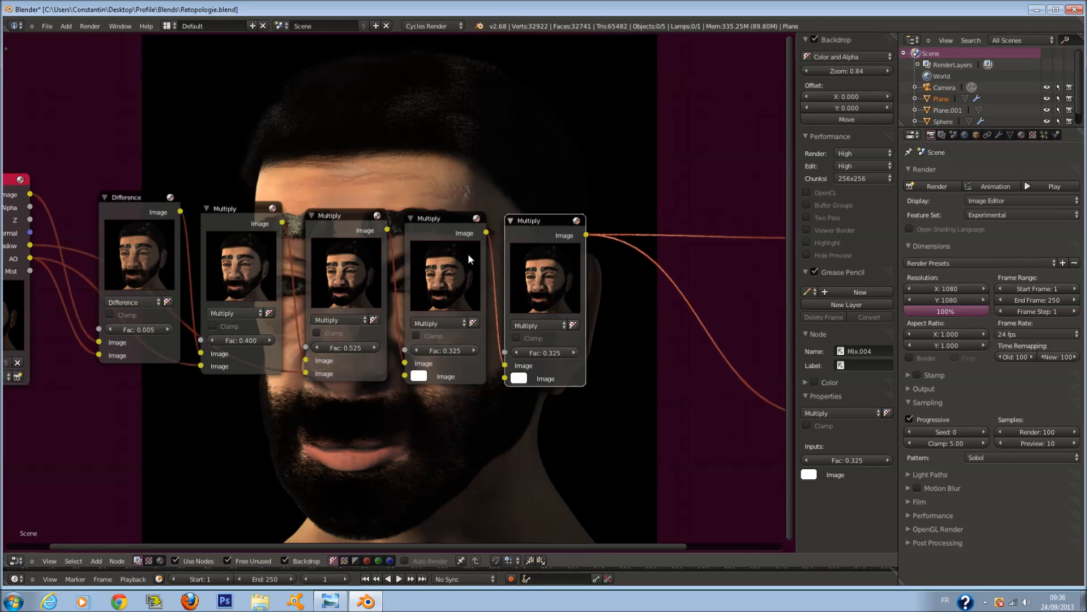
Connect the render layer's AO output to the newest Multiply node's lower image input.
scroll(101, 263, "down", 1)
left_click_drag(58, 261, 497, 371)
scroll(610, 332, "up", 1)
middle_click_drag(610, 327, 524, 329)
scroll(482, 347, "up", 1)
left_click_drag(420, 373, 421, 388)
Change the newest Multiply node's blend type to Subtract and set its factor to 0.025.
left_click(464, 332)
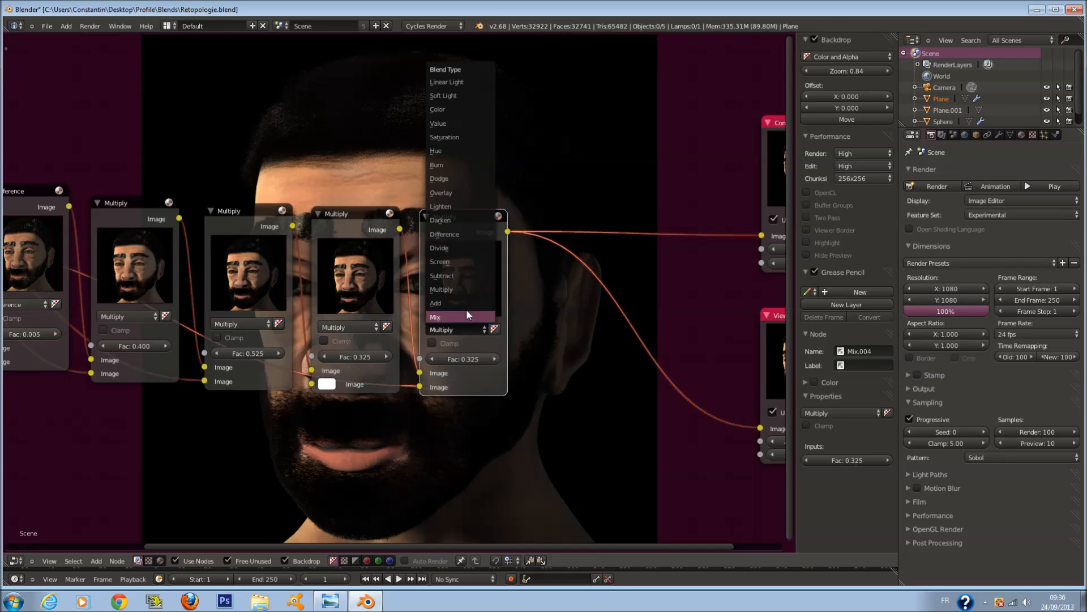
left_click(465, 278)
middle_click_drag(600, 324, 546, 219)
scroll(533, 252, "up", 1)
left_click_drag(444, 246, 287, 245)
left_click(411, 249)
type("25")
key("Return")
Set the Subtract node's factor to 0.010.
left_click(420, 247)
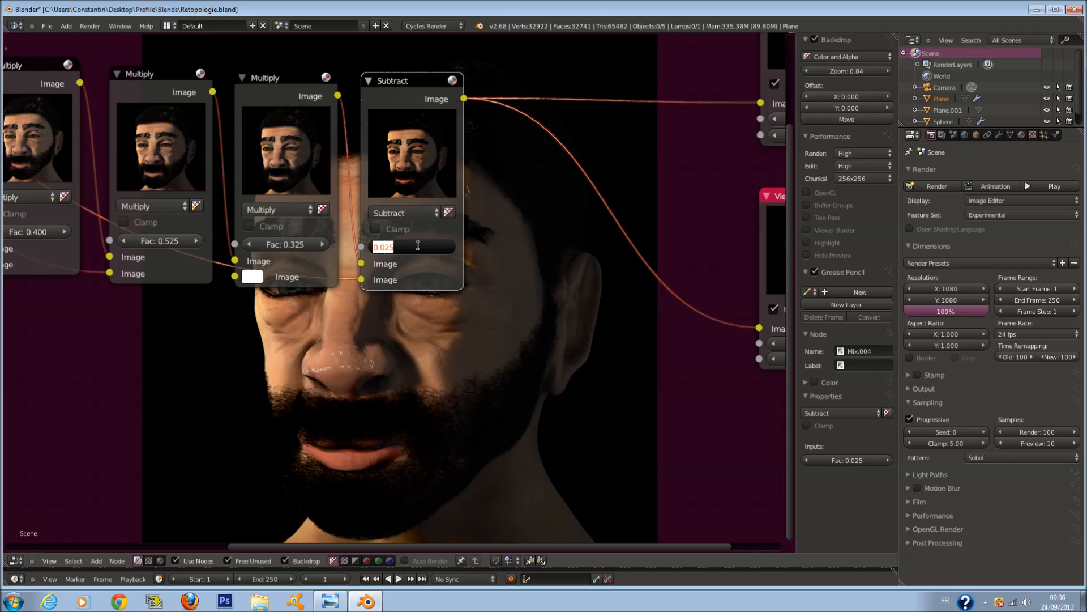
key("BackSpace")
key("BackSpace")
type("1")
key("Return")
middle_click_drag(418, 244, 352, 128)
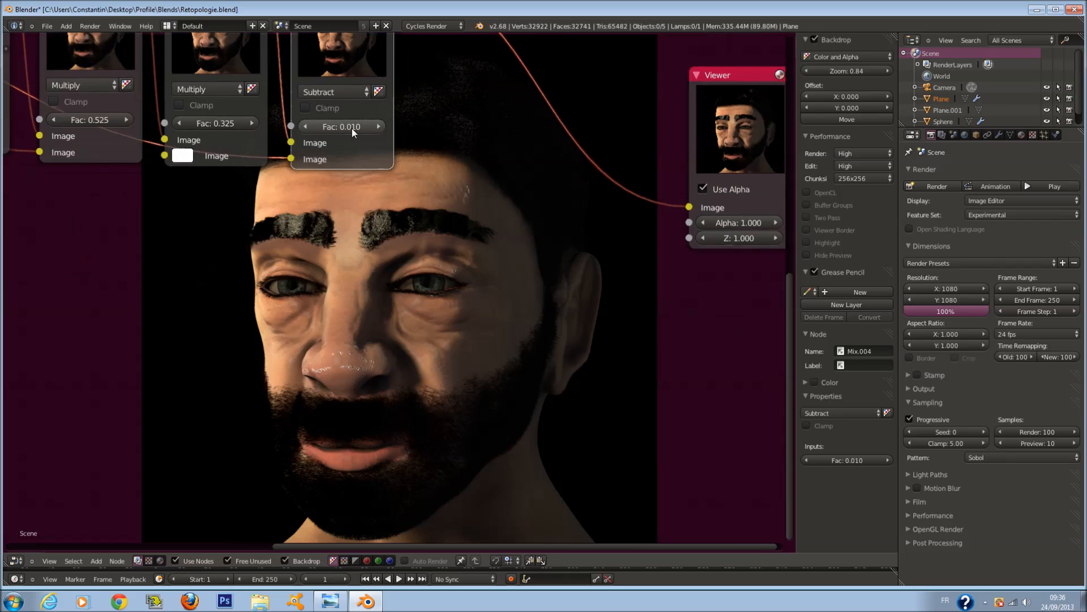
Try the Subtract node at a lower factor, set it to 0.015, and save the file.
left_click(307, 126)
left_click(338, 127)
key("BackSpace")
key("BackSpace")
type("1")
key("Return")
left_click(357, 120)
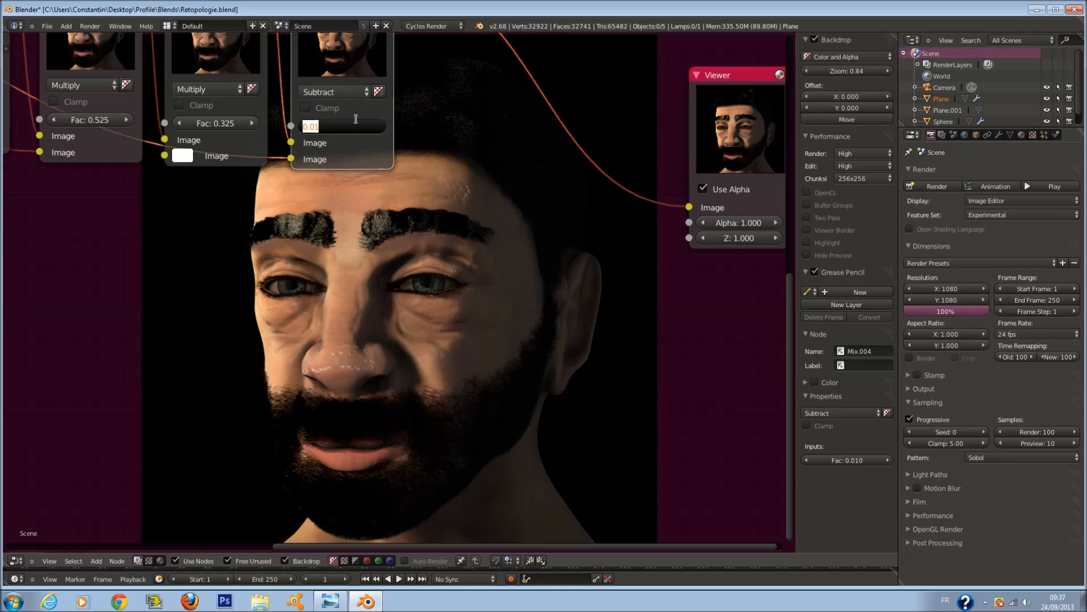
type("5")
key("Return")
key("ctrl+s")
Lower the Subtract node's factor to 0.005 and save the file.
left_click(375, 146)
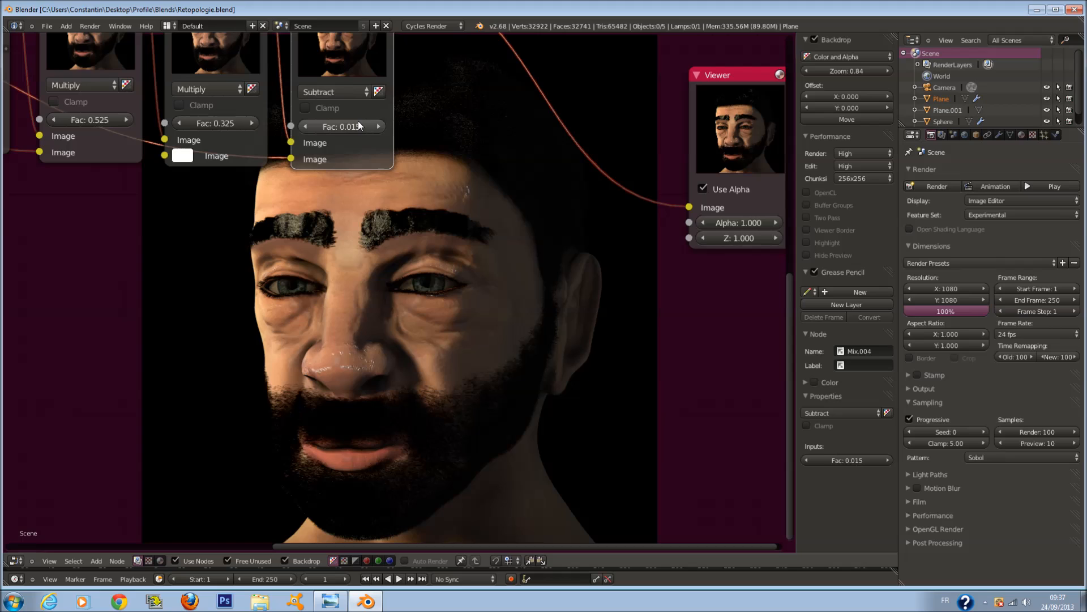
middle_click_drag(417, 182, 397, 204)
left_click(332, 150)
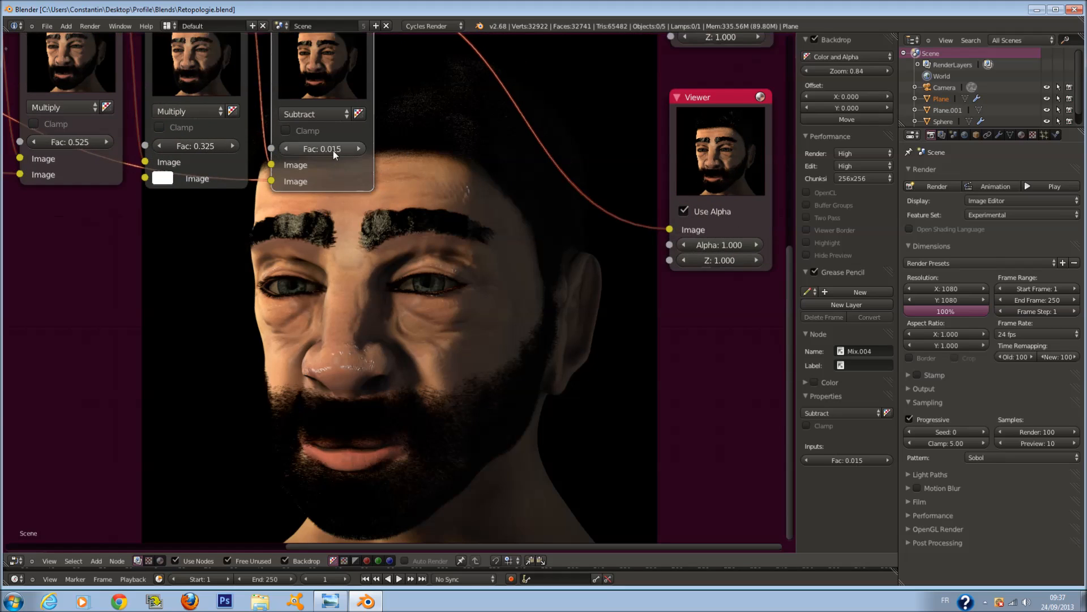
key("BackSpace")
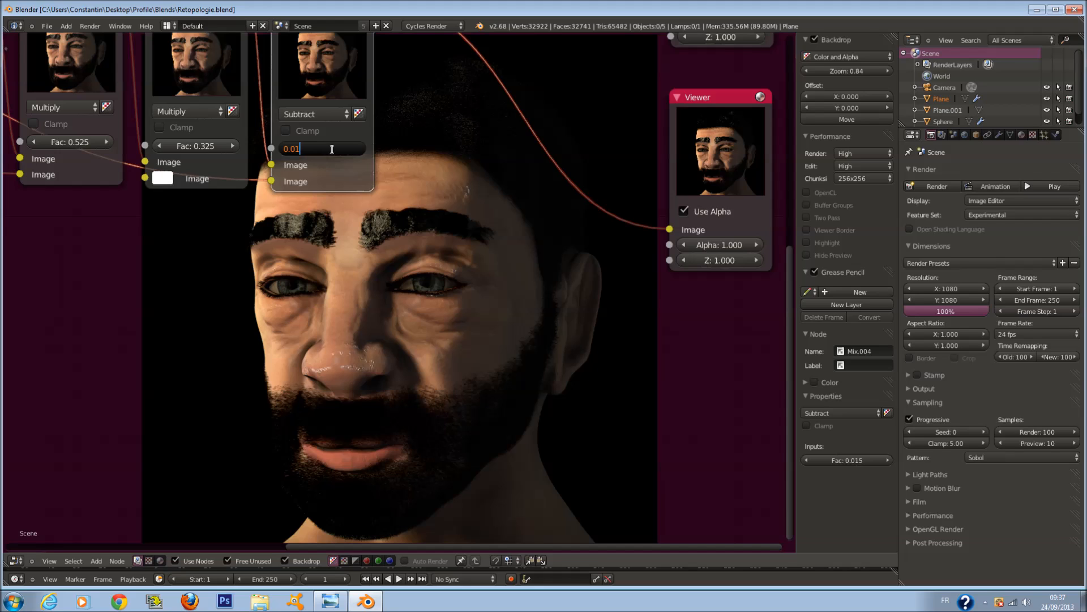
key("Return")
left_click(289, 149)
left_click_drag(304, 151, 311, 152)
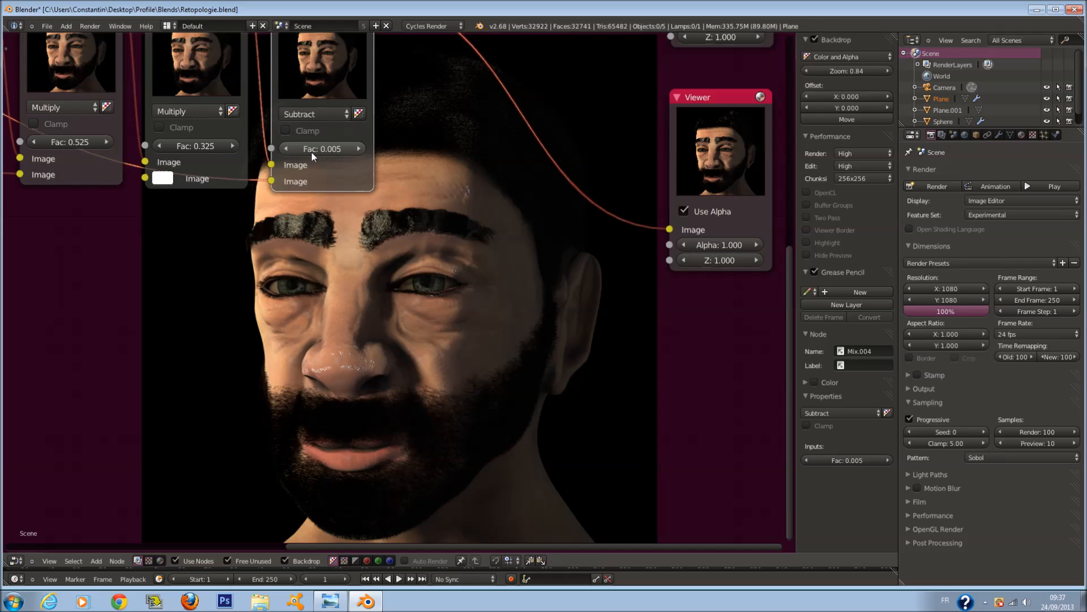
key("ctrl+s")
left_click(361, 191)
scroll(361, 178, "down", 1)
Try factors of 0.105 and 0.102 on the Subtract node.
left_click(362, 159)
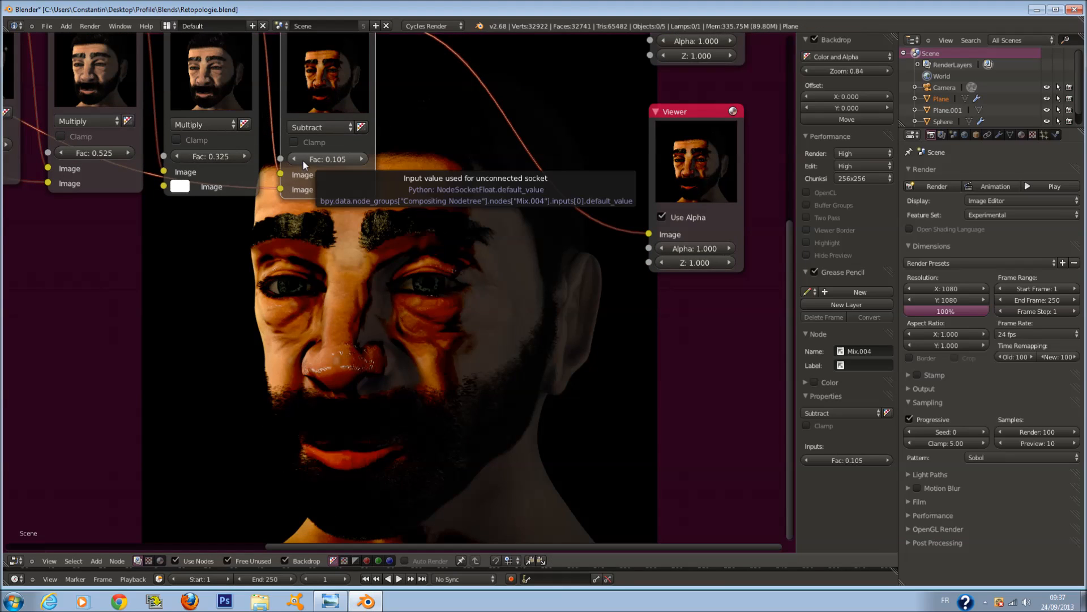
left_click(307, 162)
left_click(338, 161)
key("BackSpace")
type("2")
key("Return")
left_click(353, 161)
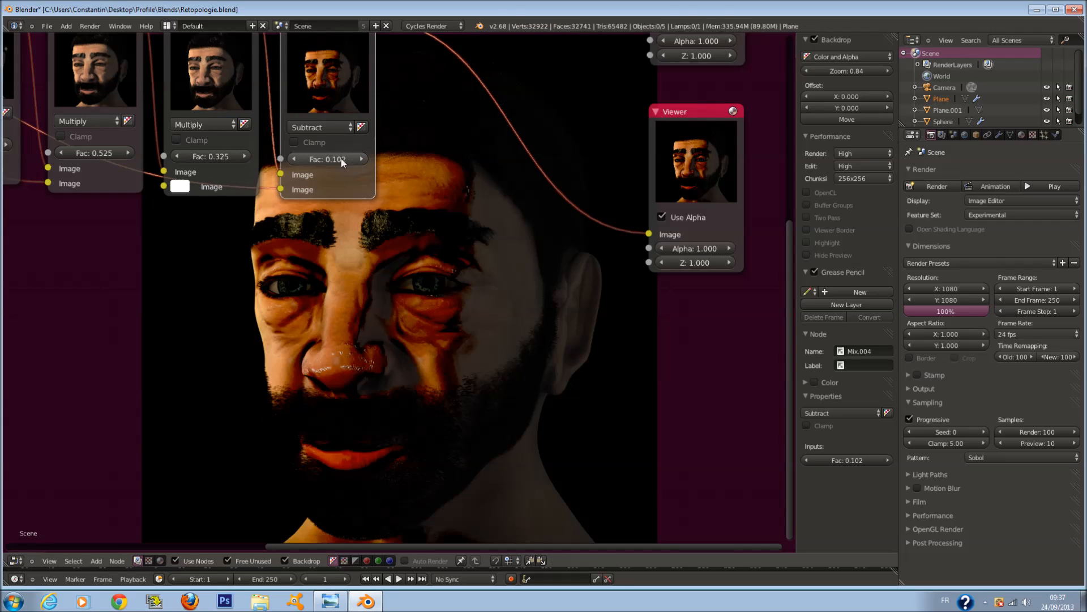
Reduce the Subtract node's factor to a very small value and save the file.
left_click(292, 161)
double_click(324, 159)
key("BackSpace")
type("25")
key("Return")
key("ctrl+s")
key("Return")
Set the Subtract node's factor back to 0.015 and save the file over the existing one.
left_click(297, 160)
double_click(323, 160)
key("BackSpace")
key("BackSpace")
type("15")
key("Return")
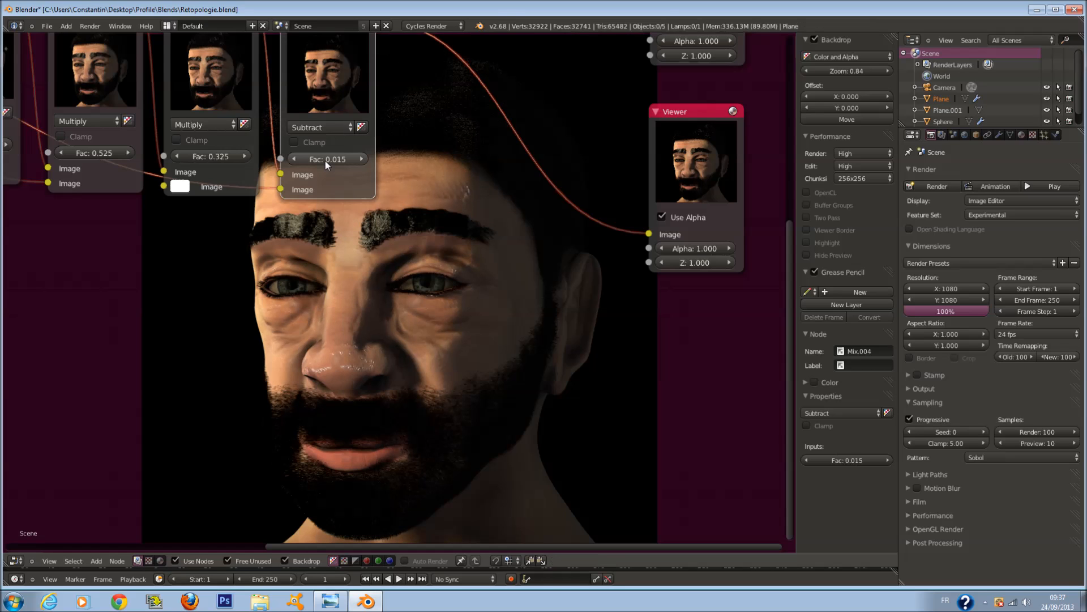
key("ctrl+s")
key("Return")
Move the Composite and Viewer nodes further away from the Subtract node to make room in the tree.
scroll(410, 244, "down", 2)
middle_click_drag(421, 310, 364, 412)
scroll(364, 412, "down", 3)
left_click_drag(549, 176, 676, 183)
left_click_drag(563, 304, 683, 302)
middle_click_drag(371, 273, 595, 330)
scroll(596, 330, "up", 1)
scroll(591, 332, "down", 1)
key("a")
key("a")
key("a")
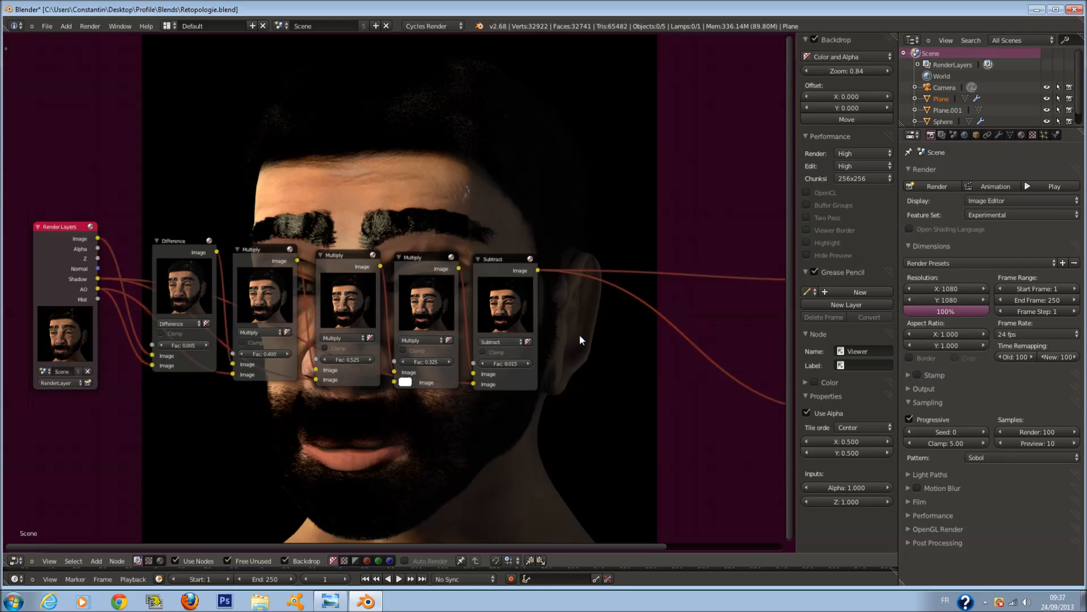
key("Home")
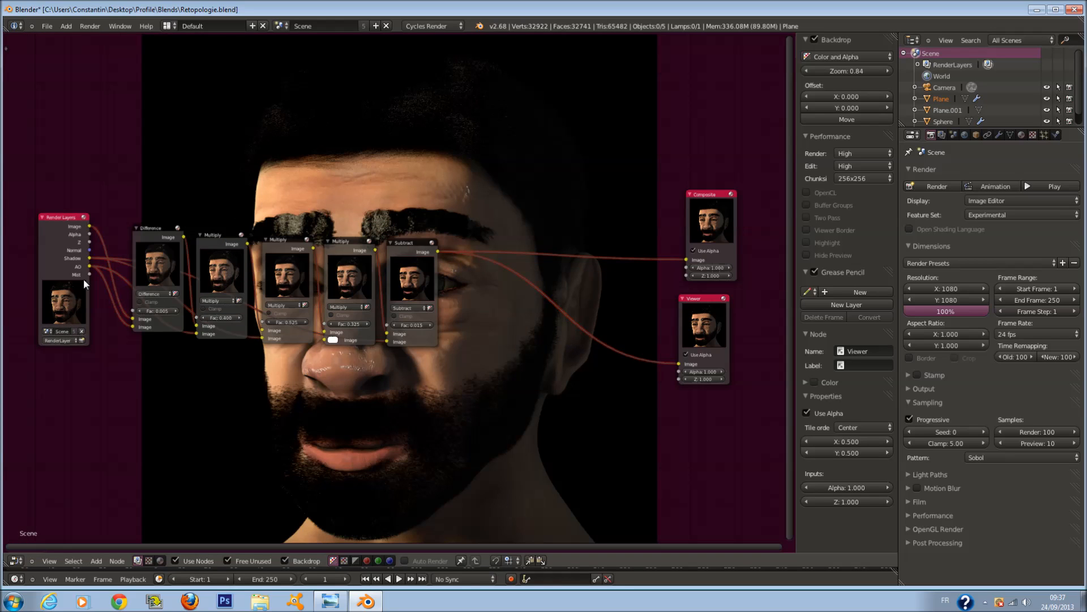
Connect the render layer's Mist output directly to the Viewer node.
left_click_drag(90, 274, 670, 363)
scroll(524, 331, "up", 1)
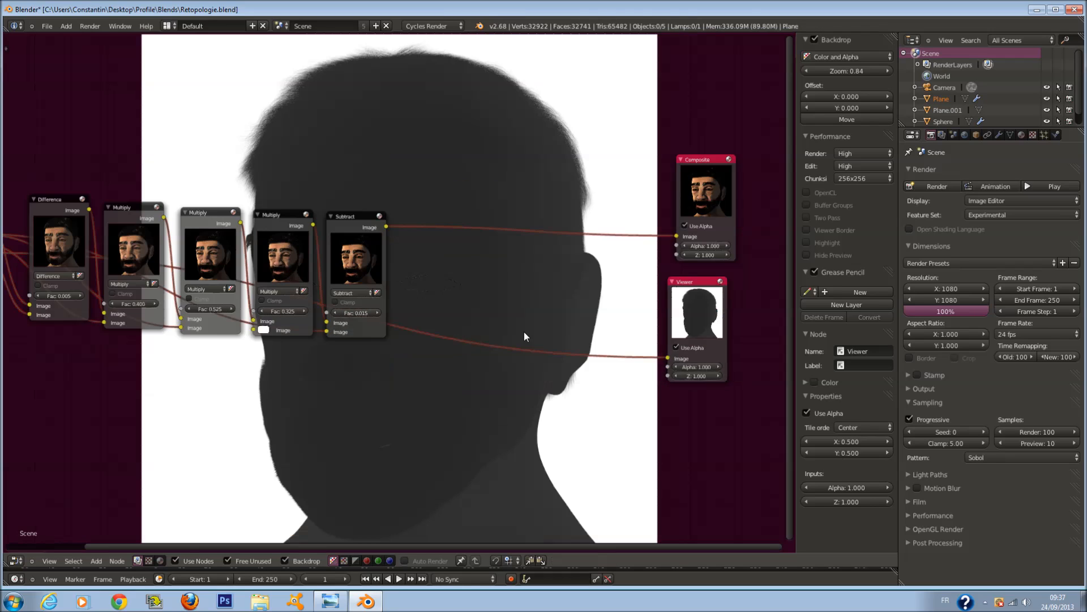
scroll(524, 331, "up", 1)
Add a Mix color node onto the link between the Mist output and the Viewer.
key("shift+a")
mouse_move(310, 326)
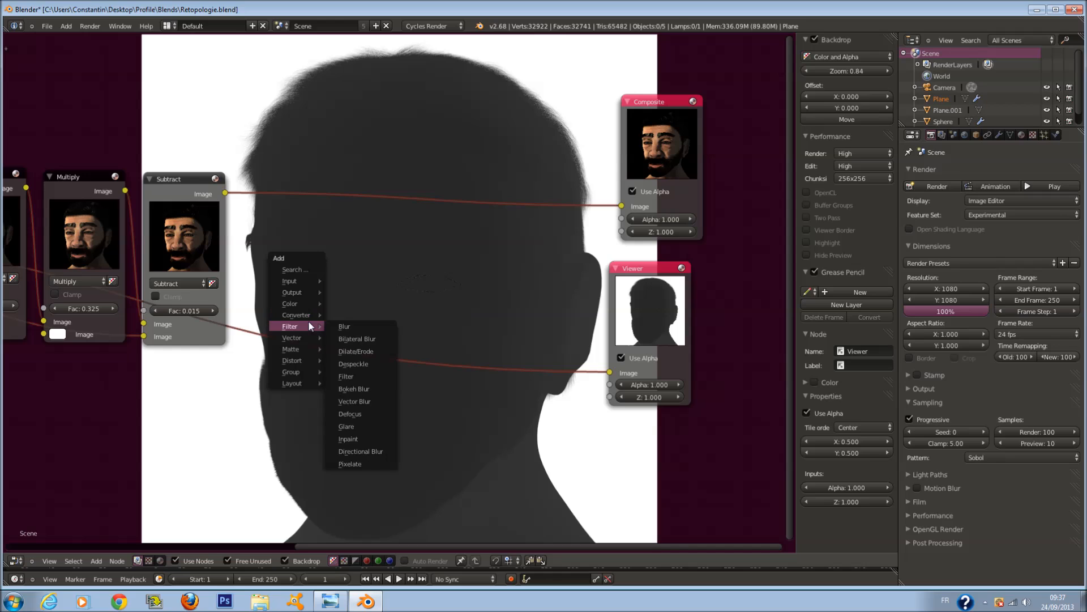
mouse_move(300, 304)
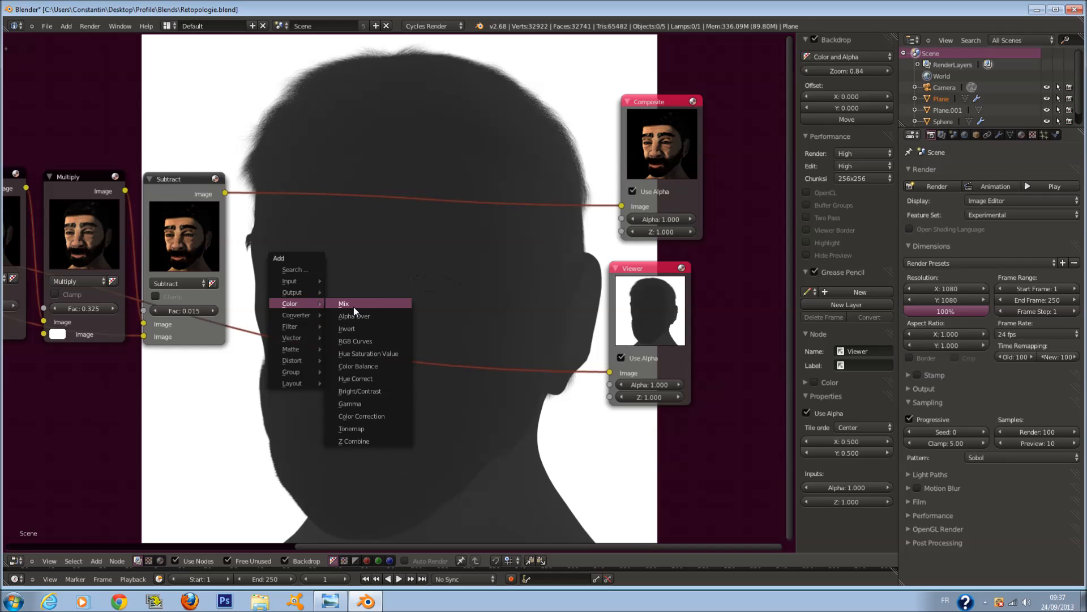
left_click(354, 307)
left_click(305, 239)
Link the Mix node's output to Composite and Subtract's output to its upper image input, placing it beside Subtract.
left_click_drag(391, 261, 622, 205)
left_click_drag(224, 192, 322, 378)
left_click_drag(340, 294, 291, 228)
Lower the Mix node's factor to 0.100 and further to 0.010.
left_click(304, 285)
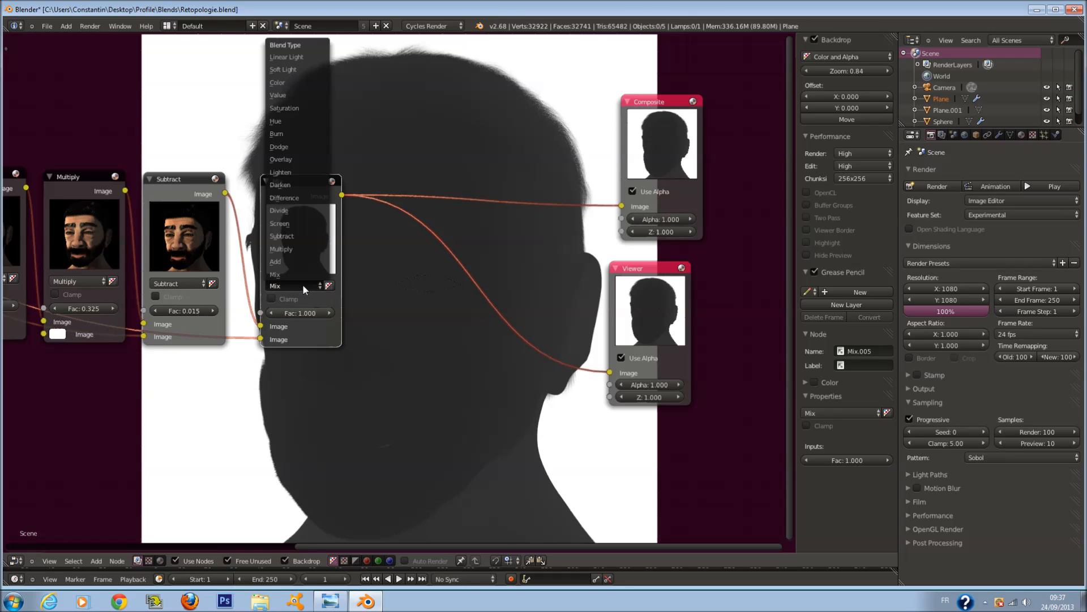
left_click_drag(313, 313, 169, 312)
left_click(329, 314)
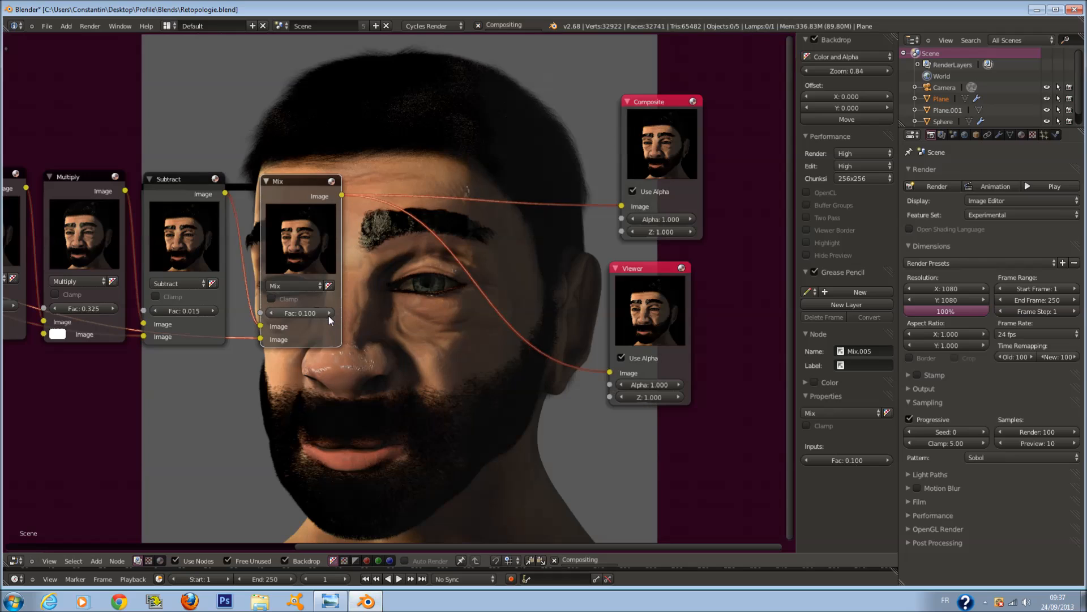
scroll(325, 327, "up", 2)
left_click(291, 319)
type("0.0")
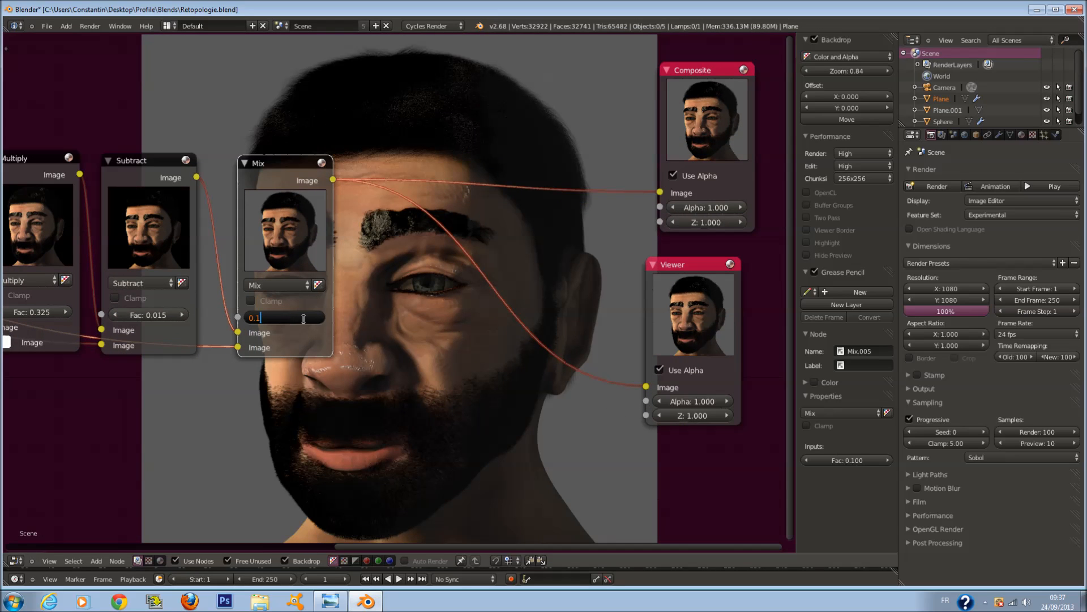
type("1")
key("Return")
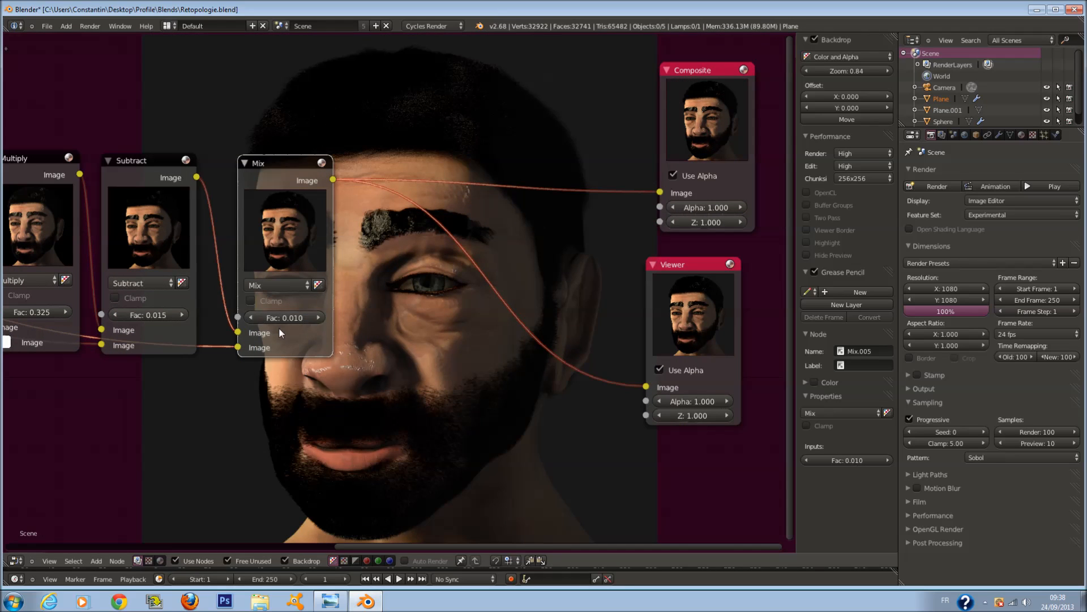
mouse_move(268, 316)
middle_mouse_down()
mouse_move(224, 227)
mouse_move(270, 326)
middle_mouse_up()
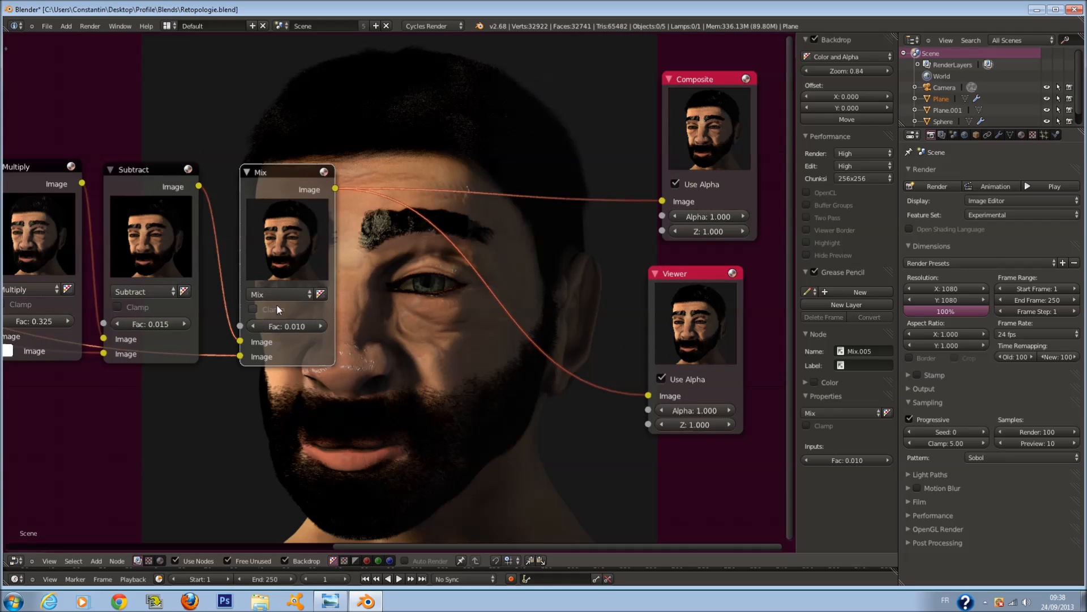
Try the Screen blend type on the Mix node and switch it to Difference.
left_click(299, 293)
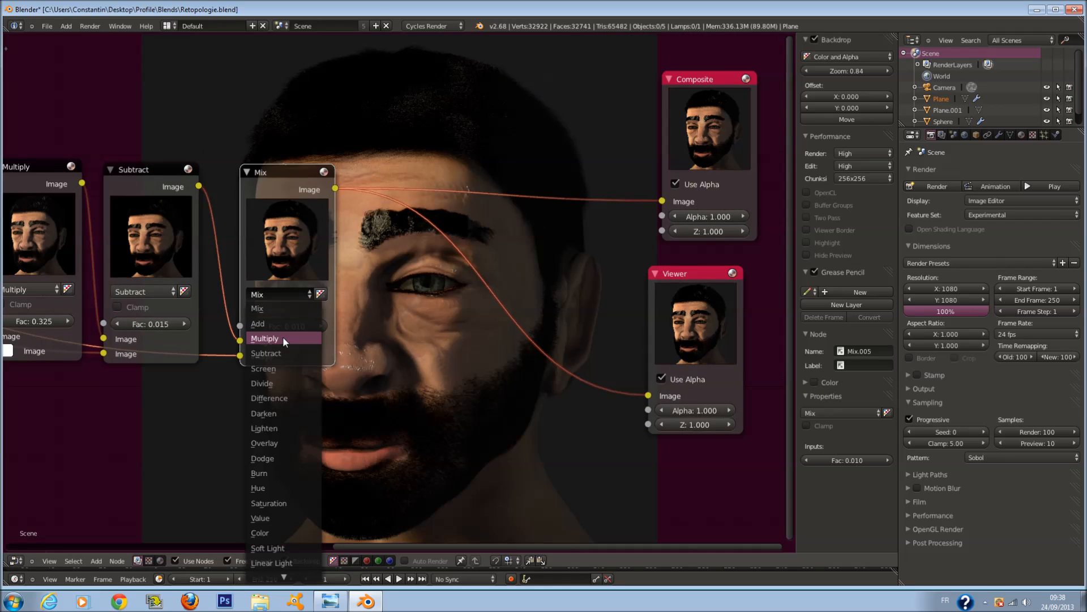
left_click(288, 369)
left_click(276, 292)
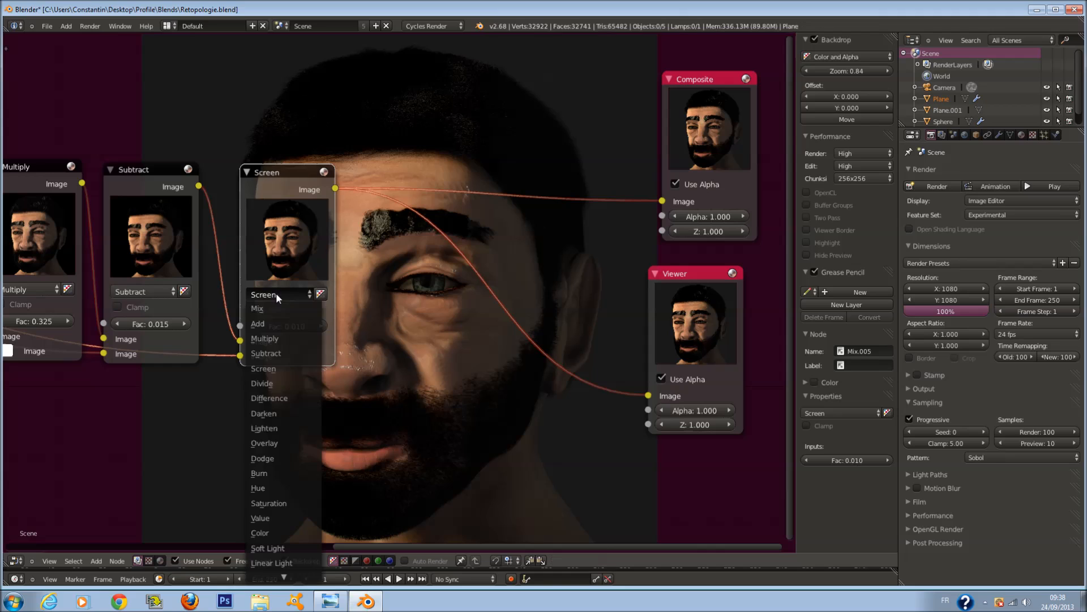
left_click(269, 398)
Change the 0.325-factor Multiply node's blend type to Soft Light and inspect the resulting portrait.
middle_click_drag(377, 369, 329, 282)
left_click(110, 210)
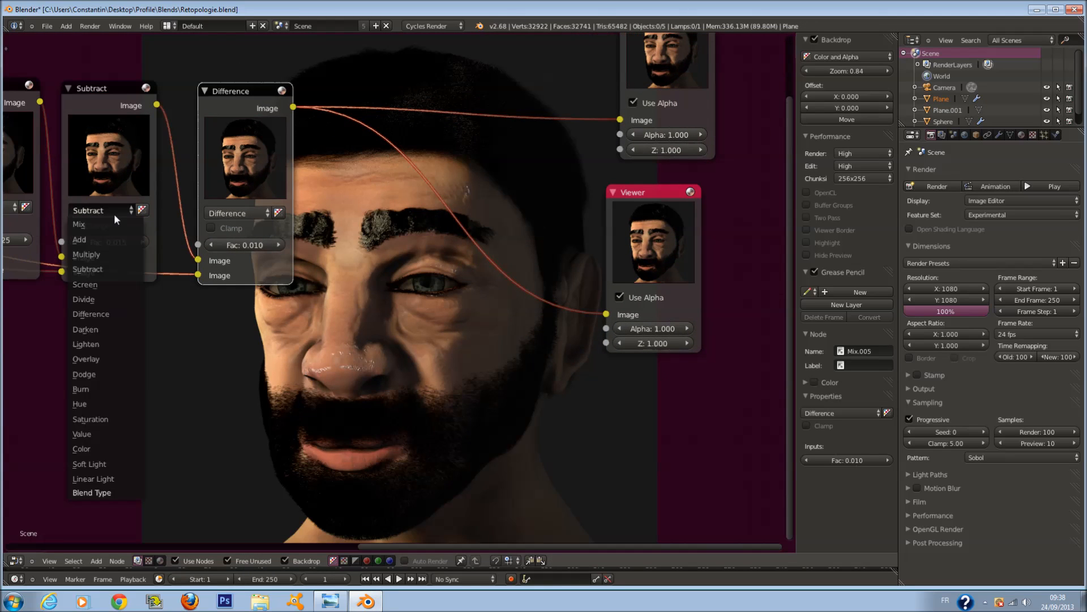
middle_click_drag(289, 247, 381, 272)
left_click(83, 234)
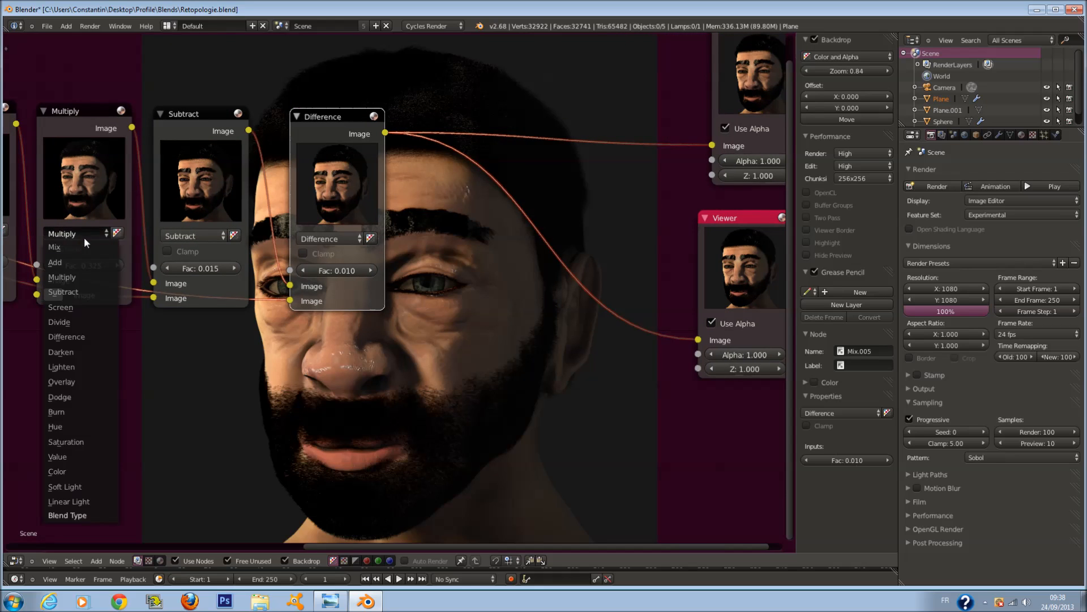
left_click(100, 488)
middle_click_drag(318, 388, 288, 286)
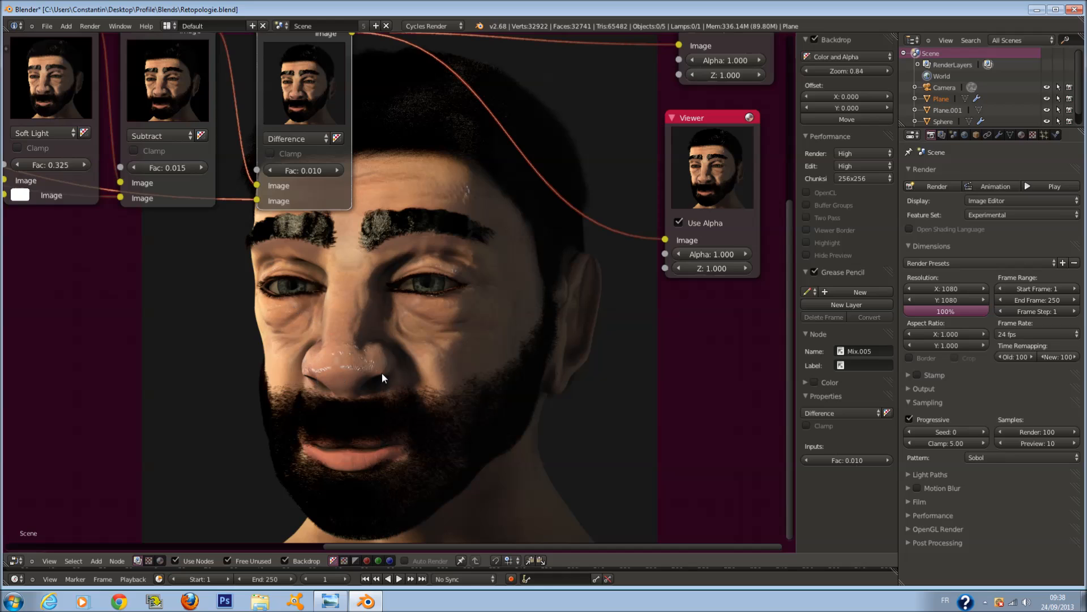
scroll(379, 368, "down", 1)
middle_click_drag(371, 344, 342, 292)
middle_click_drag(434, 203, 454, 254)
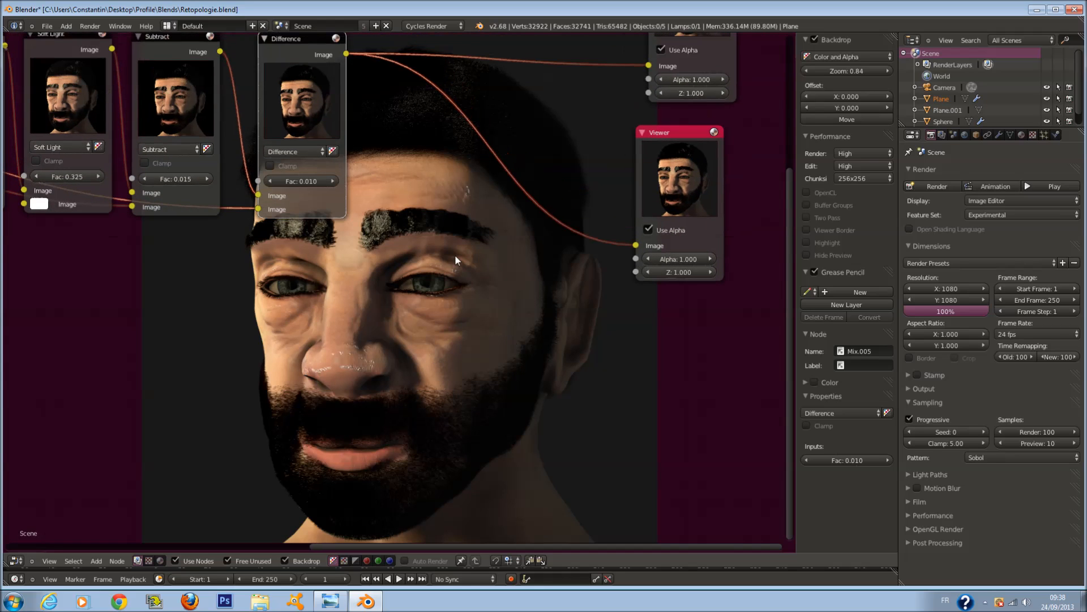
Set the last Difference node's factor to 0.001.
middle_click_drag(361, 280, 367, 379)
scroll(372, 337, "up", 1)
left_click(262, 281)
type("0.01")
key("BackSpace")
type("01")
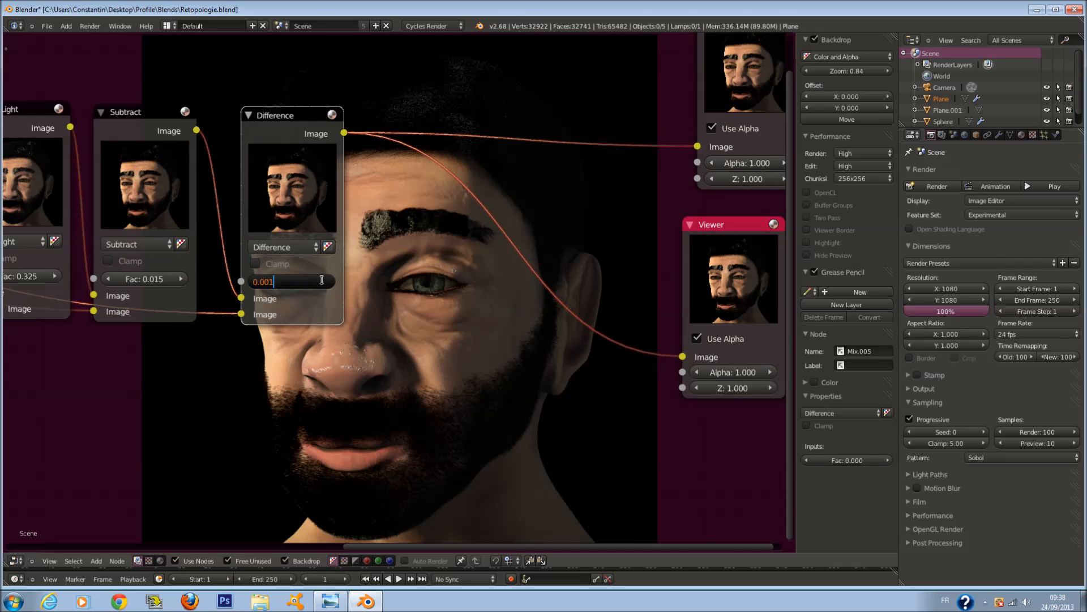
key("Return")
Set the last Difference node's factor to 0.005 and raise it to 0.105.
double_click(308, 282)
key("BackSpace")
type("5")
key("Return")
left_click_drag(309, 282, 366, 281)
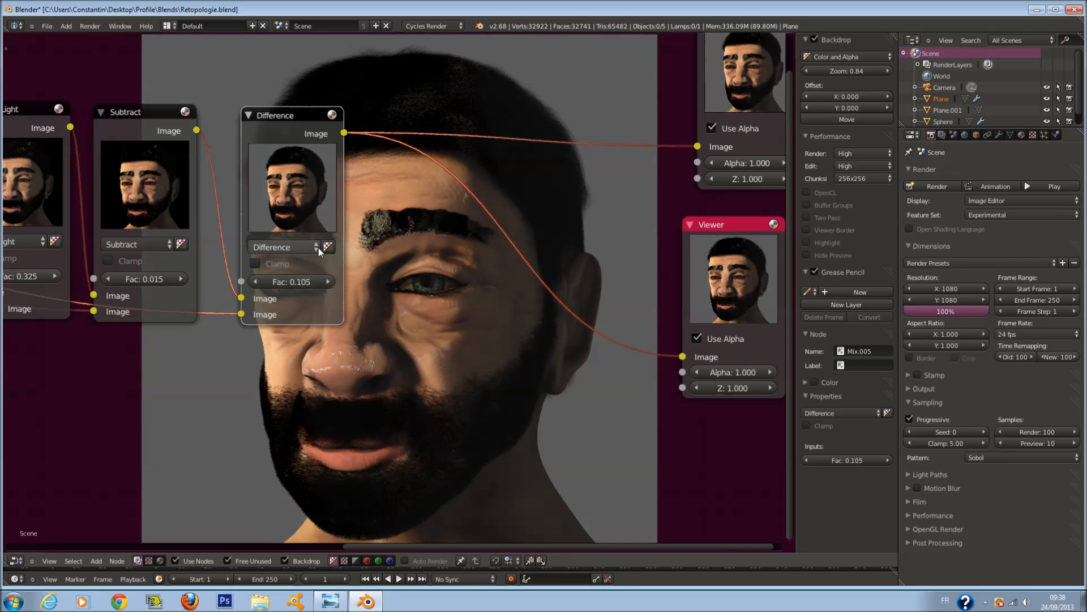
Raise the last Difference node's factor to 0.305 and compare the Multiply blend type with Difference.
left_click(326, 282)
left_click(304, 246)
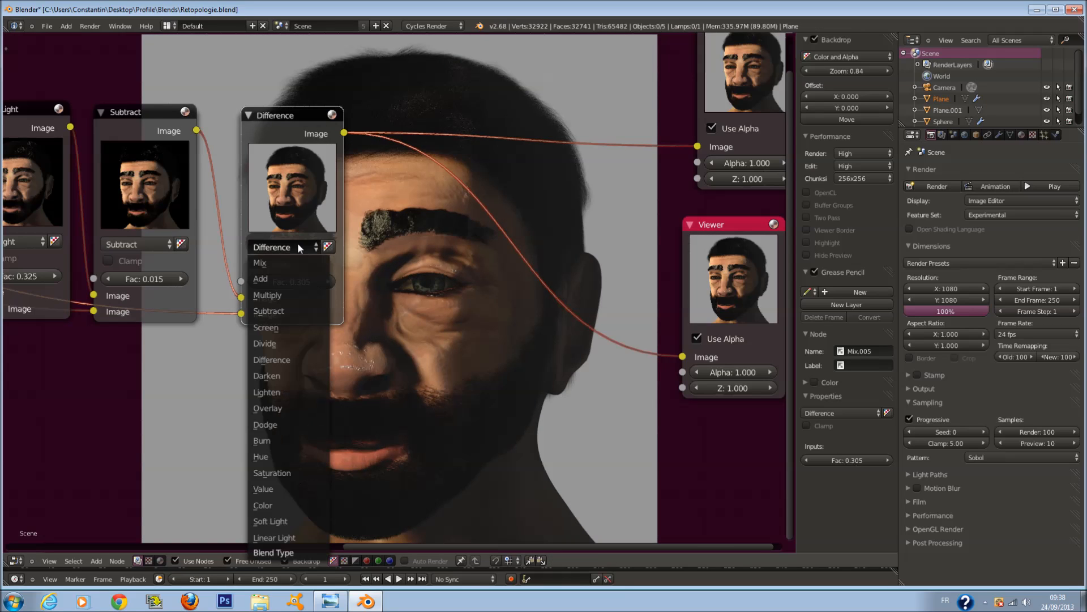
left_click(288, 295)
left_click(282, 247)
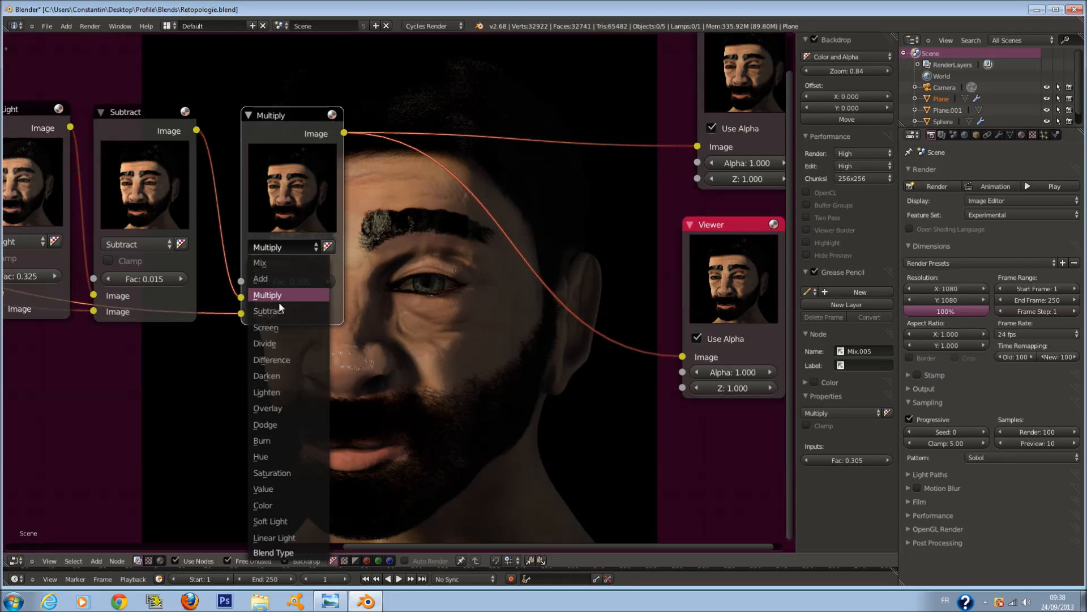
left_click(279, 360)
left_click(288, 245)
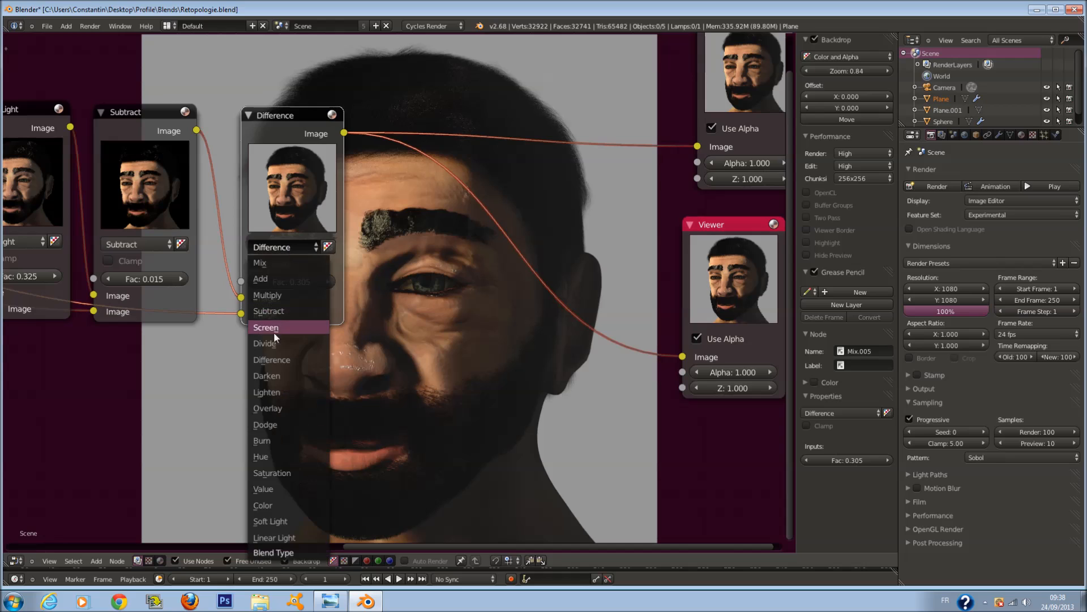
left_click(278, 355)
Try the Color and Lighten blend types on the last mix node at factor 0.305.
left_click(291, 246)
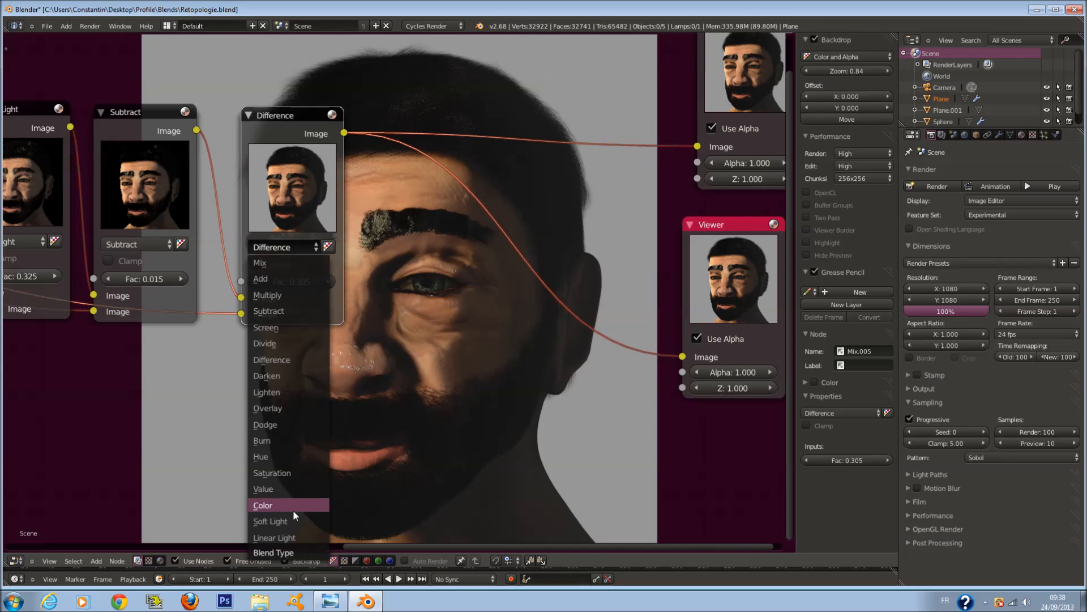
left_click(293, 508)
left_click(290, 247)
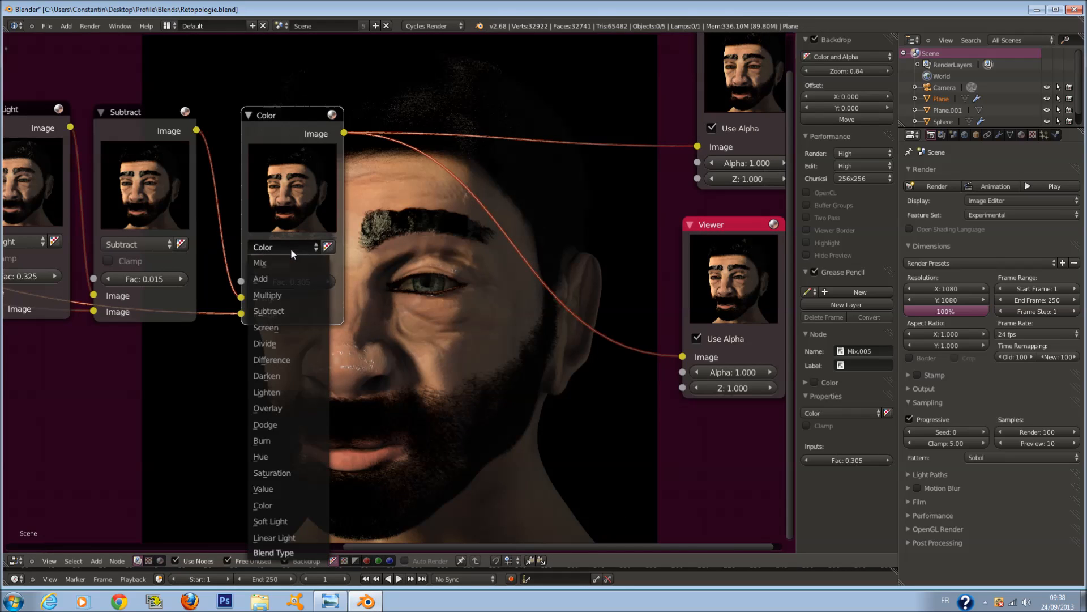
left_click(301, 391)
mouse_move(353, 316)
middle_mouse_down()
mouse_move(233, 242)
mouse_move(335, 312)
middle_mouse_up()
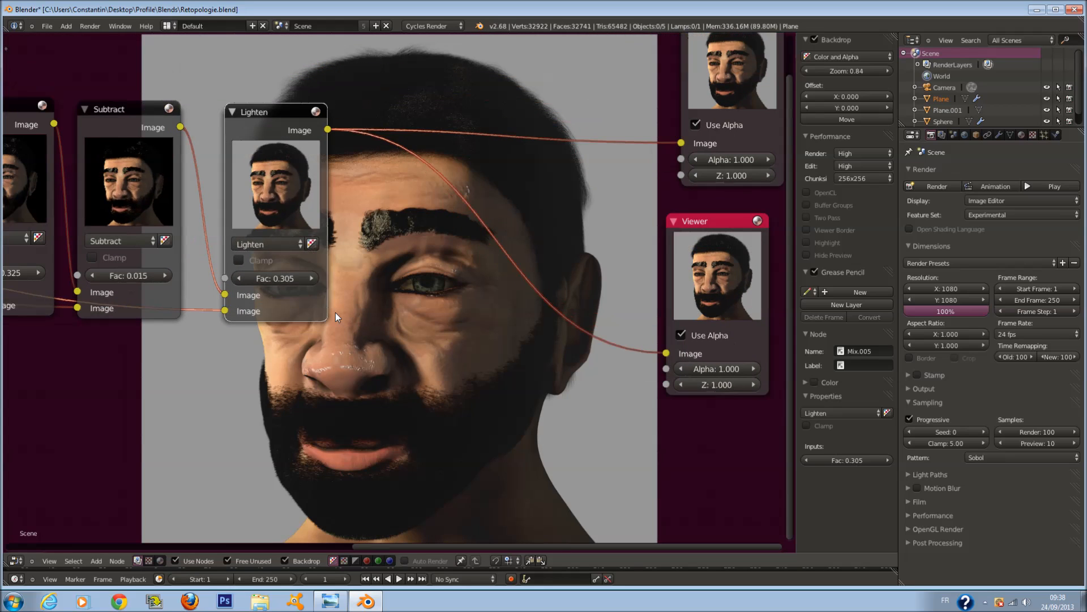
Try the Screen, Darken and Dodge blend types on the last mix node.
left_click(263, 245)
left_click(286, 325)
left_click(277, 245)
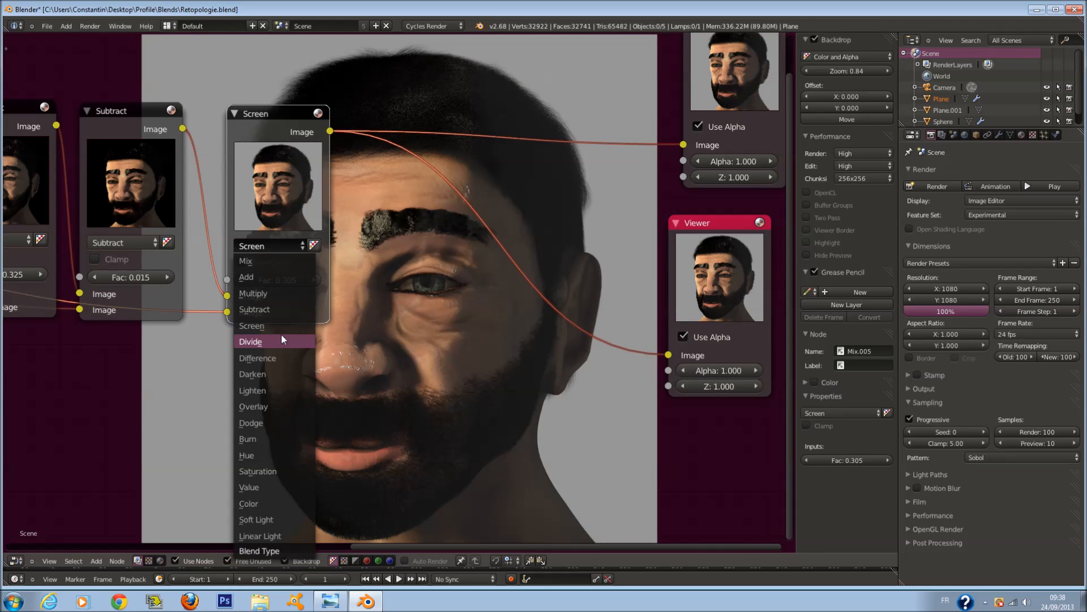
left_click(279, 374)
left_click(276, 245)
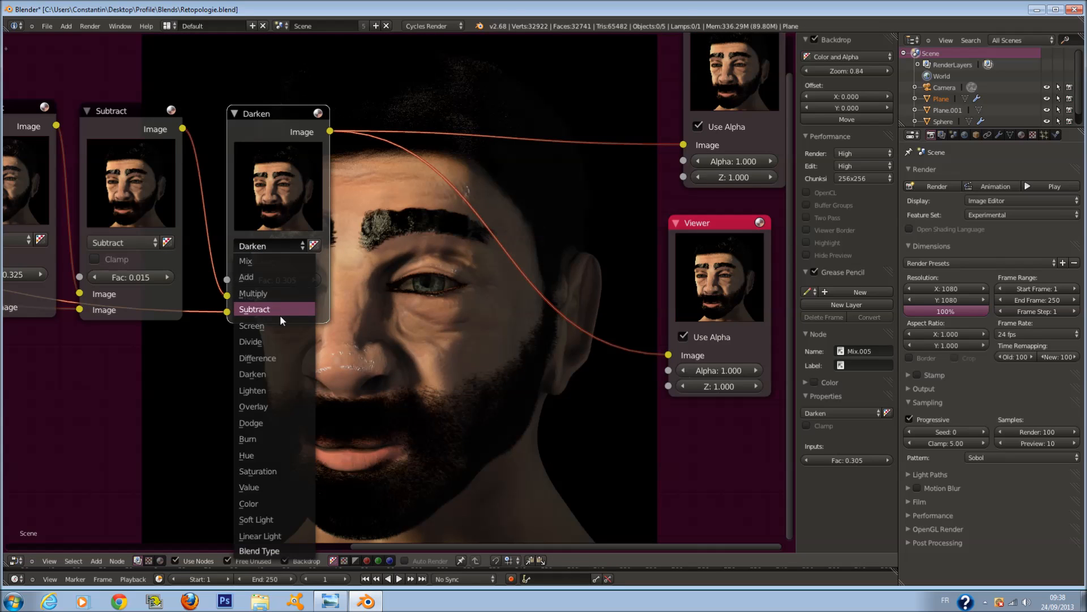
left_click(281, 422)
Try the Burn, Value and Linear Light blend types on the last mix node.
left_click(283, 247)
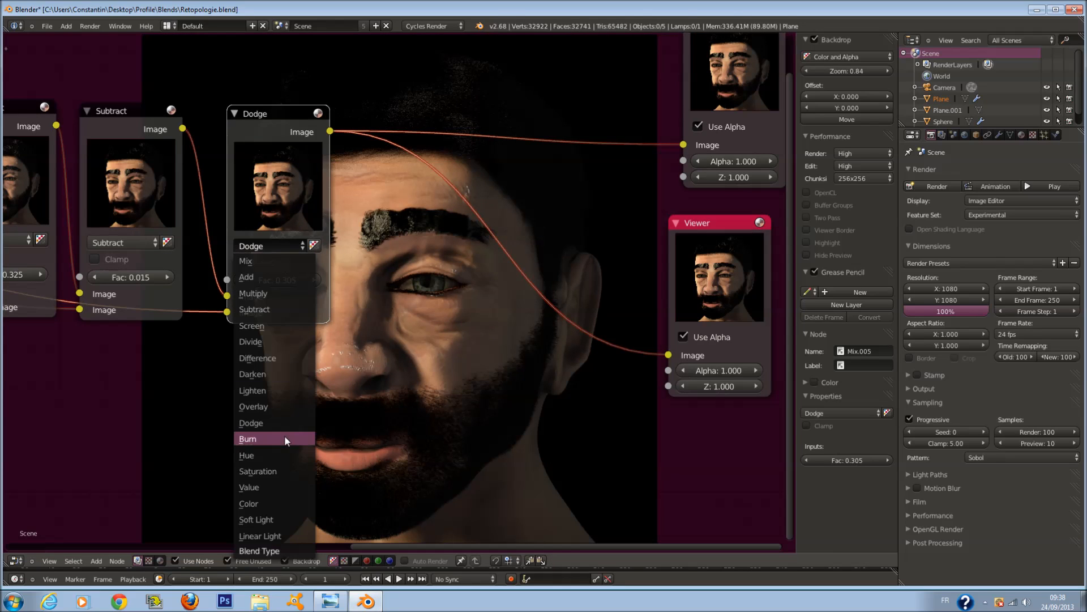
left_click(285, 429)
left_click(277, 247)
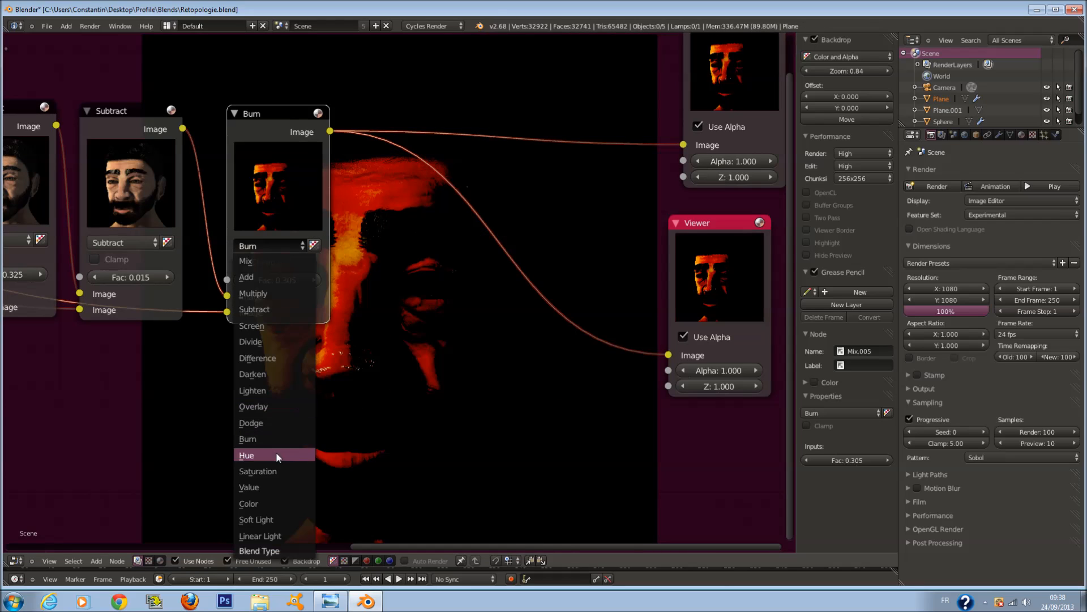
left_click(283, 491)
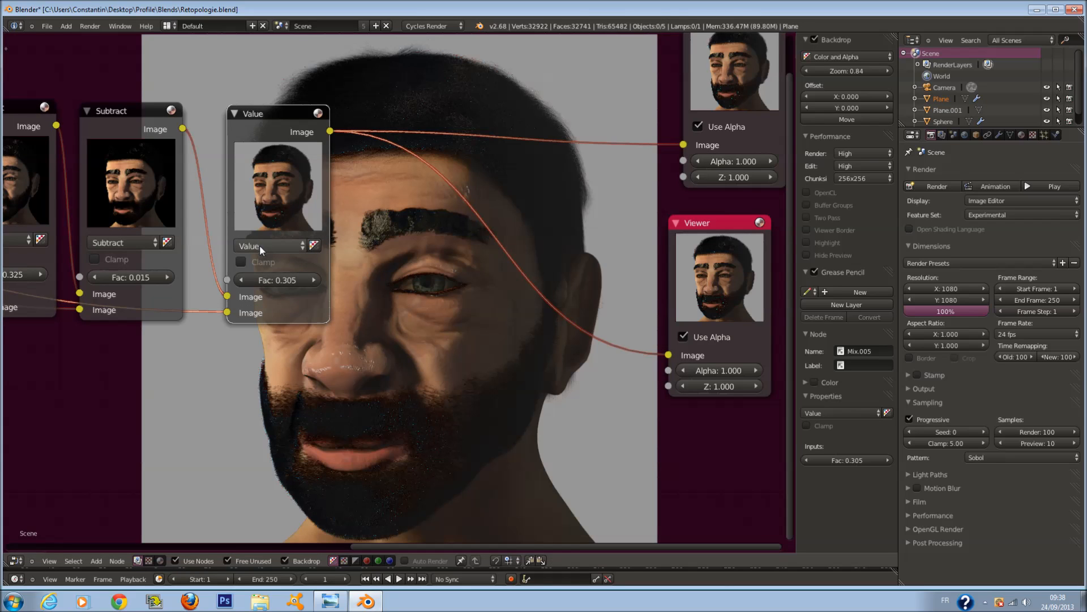
left_click(260, 245)
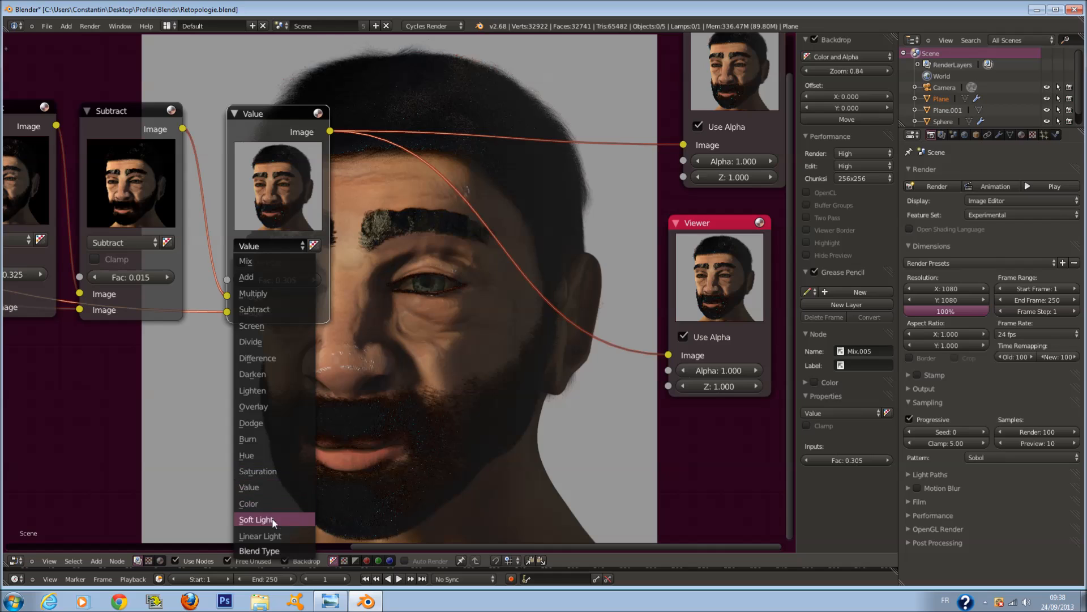
left_click(274, 536)
Try Lighten again on the last mix node and change its blend type to Overlay.
left_click(273, 250)
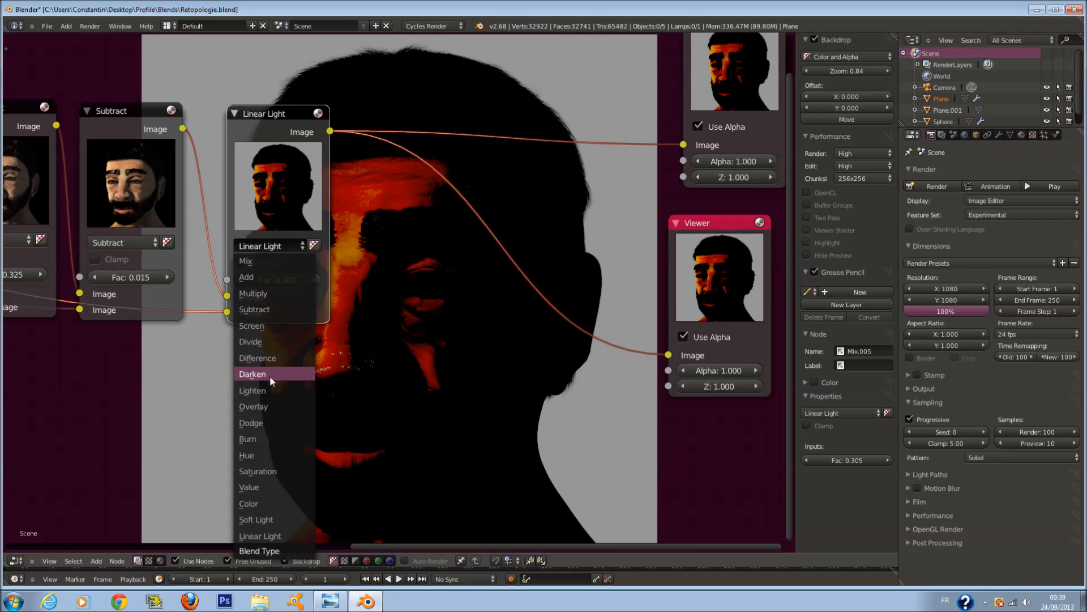
left_click(273, 390)
left_click(274, 246)
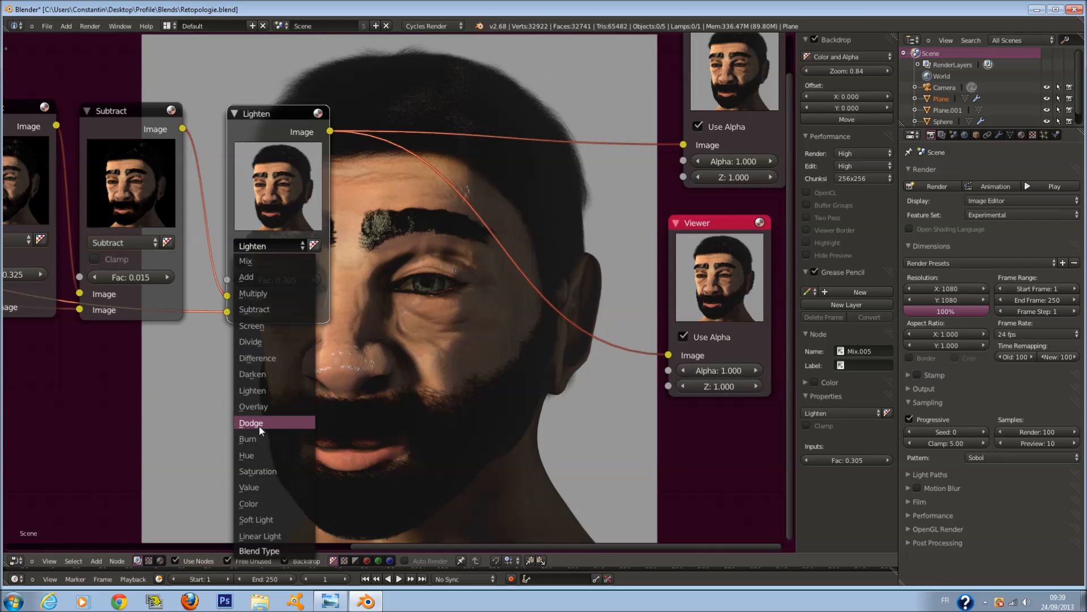
left_click(253, 406)
Compare factors 1 and 0 on the Overlay node and set its factor to 0.200.
left_click(299, 284)
key("Return")
left_click(282, 283)
type("1")
key("Return")
middle_click_drag(295, 235, 346, 131)
left_click(347, 177)
type("0")
key("Return")
left_click(360, 175)
left_click(359, 174)
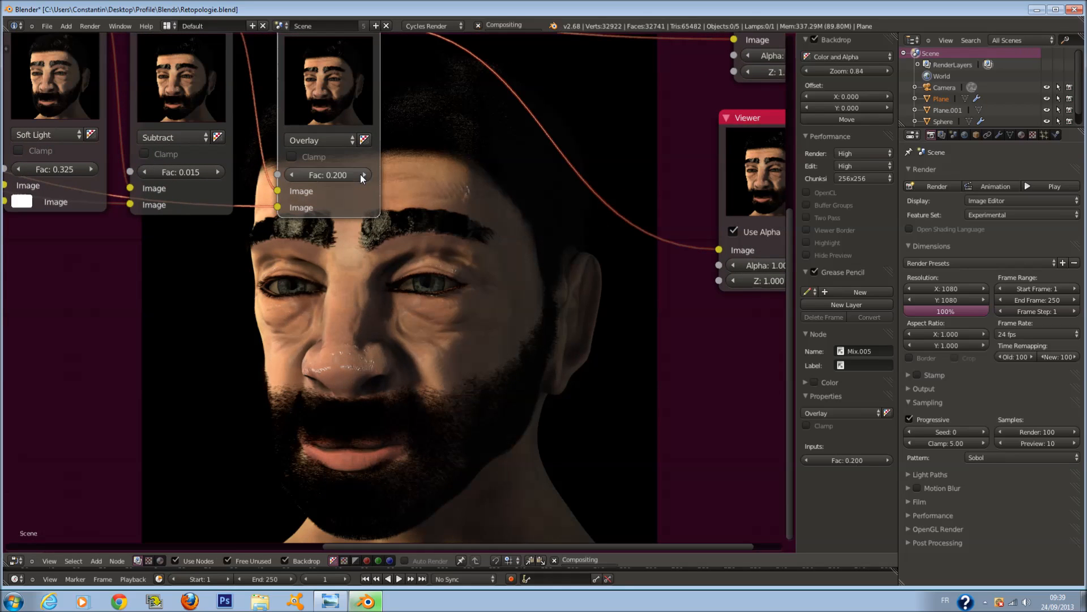
Try the Mix, Multiply and Subtract blend types on the last mix node at factor 0.200.
left_click(338, 141)
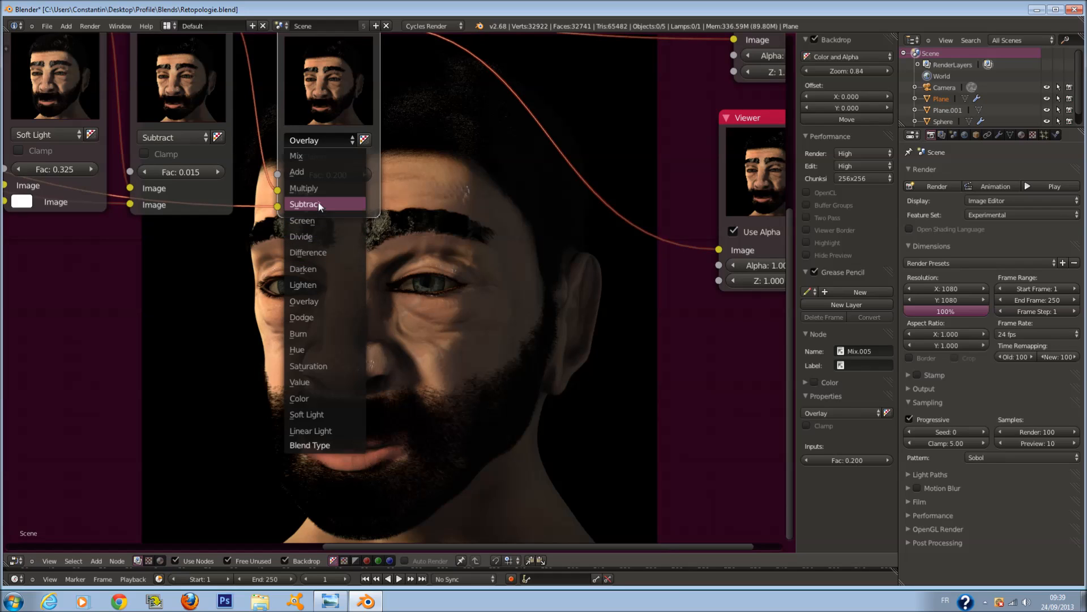
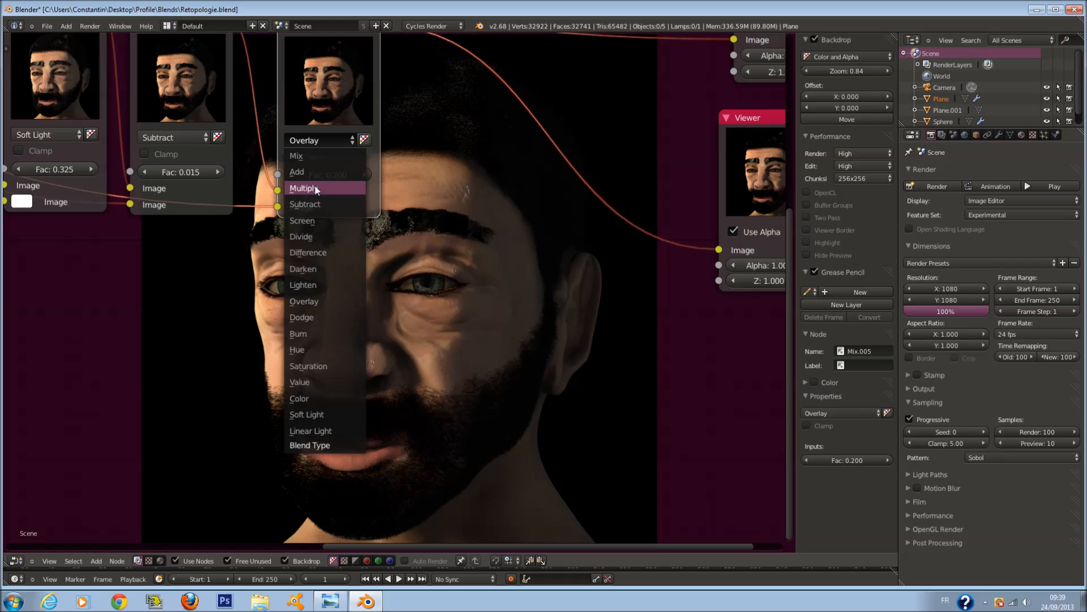
left_click(314, 157)
left_click(320, 140)
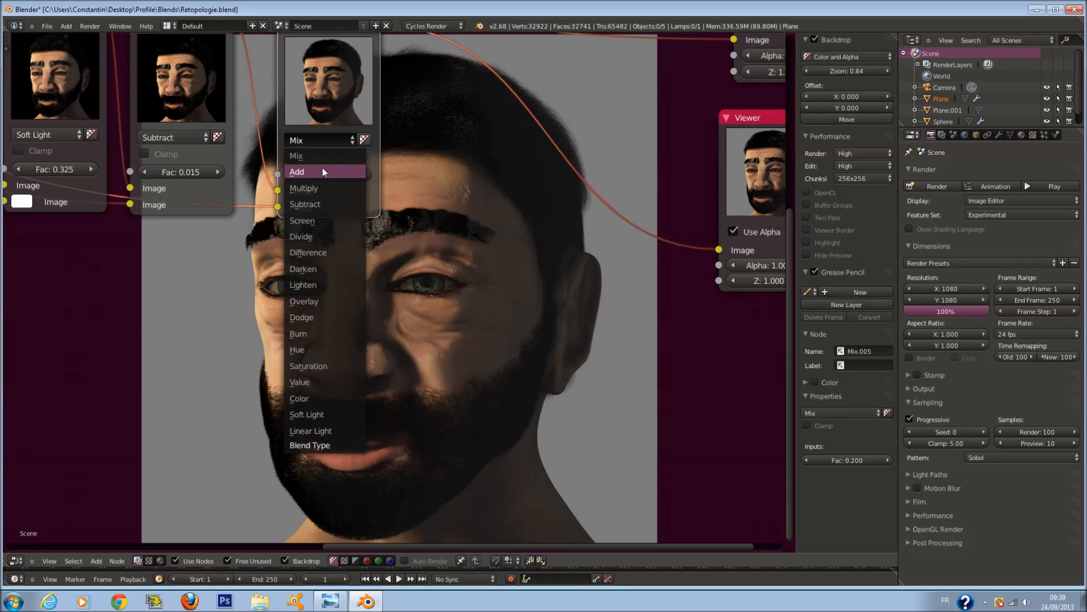
left_click(326, 187)
left_click(325, 142)
left_click(328, 190)
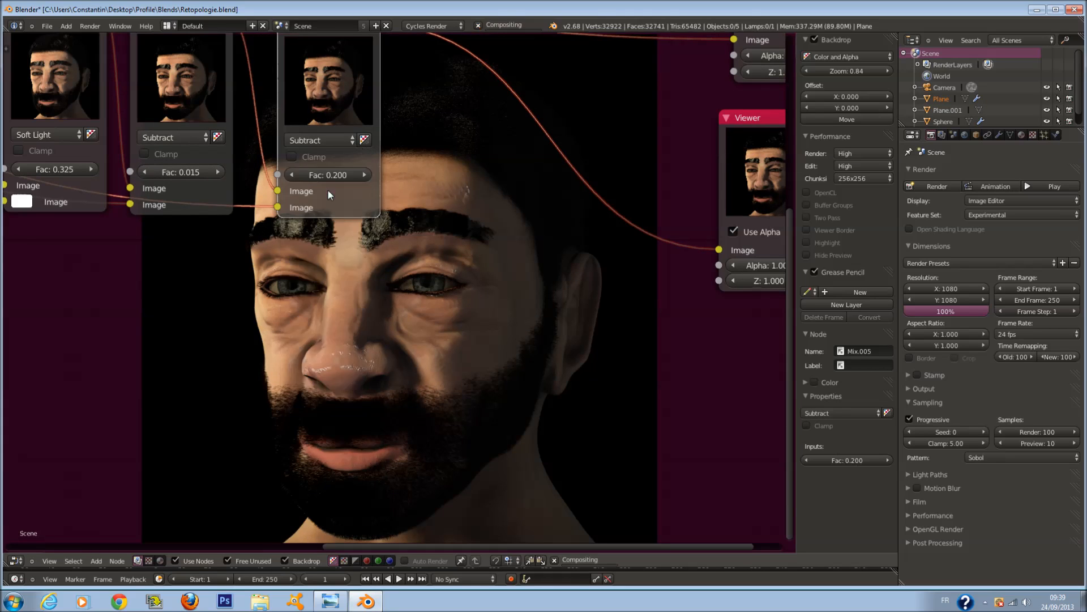
Try the Divide blend type on the last mix node and lower its factor to 0.100.
left_click(325, 142)
left_click(324, 242)
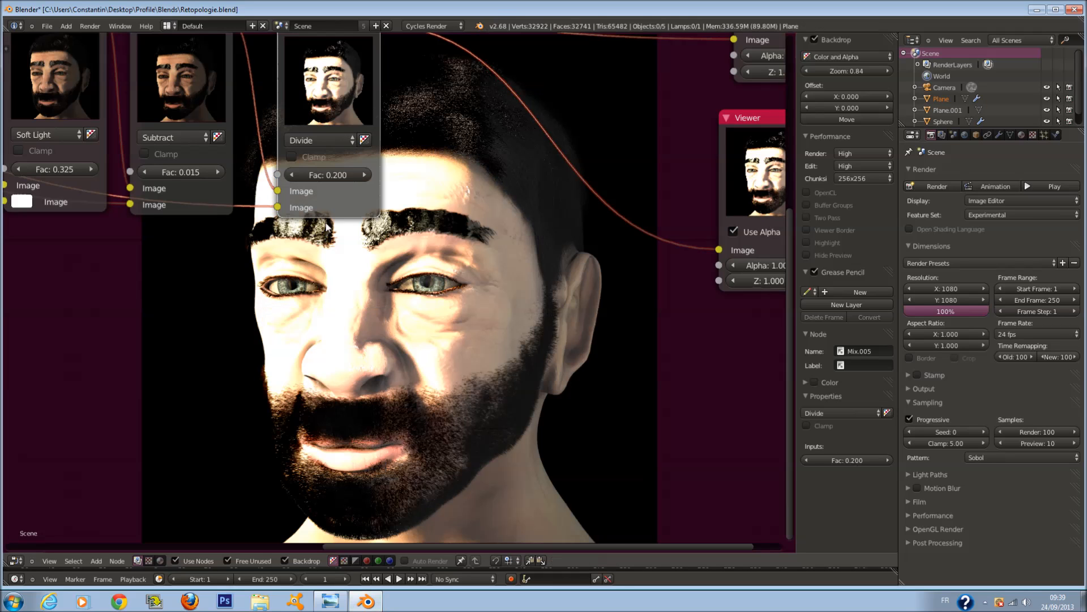
left_click(294, 175)
left_click(294, 175)
left_click(356, 174)
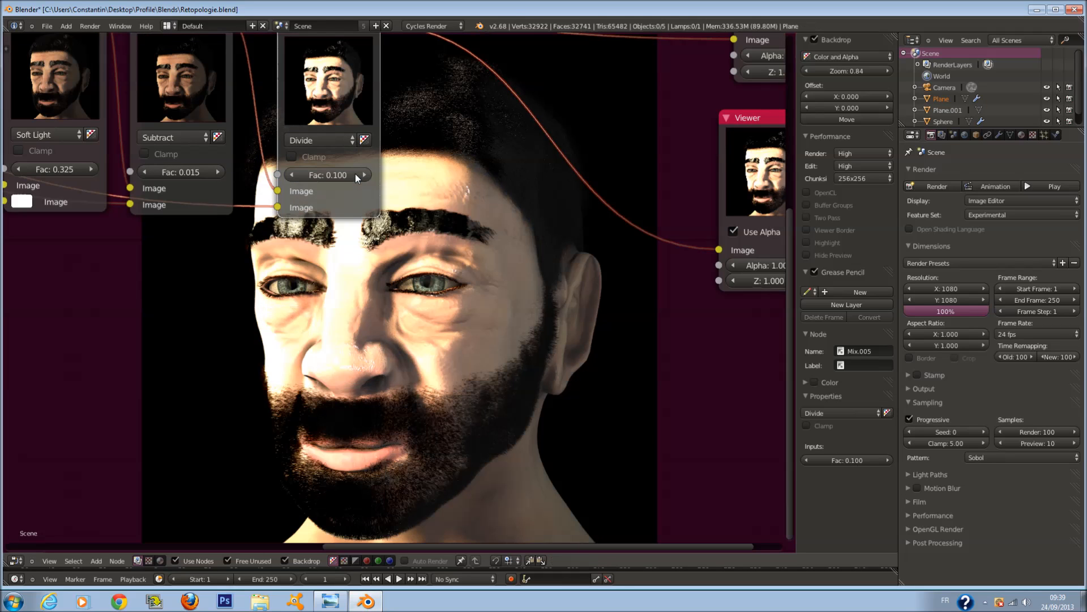
Switch the last mix node to Screen, compare factors 0 and 1, and set the factor to 0.100.
left_click(322, 141)
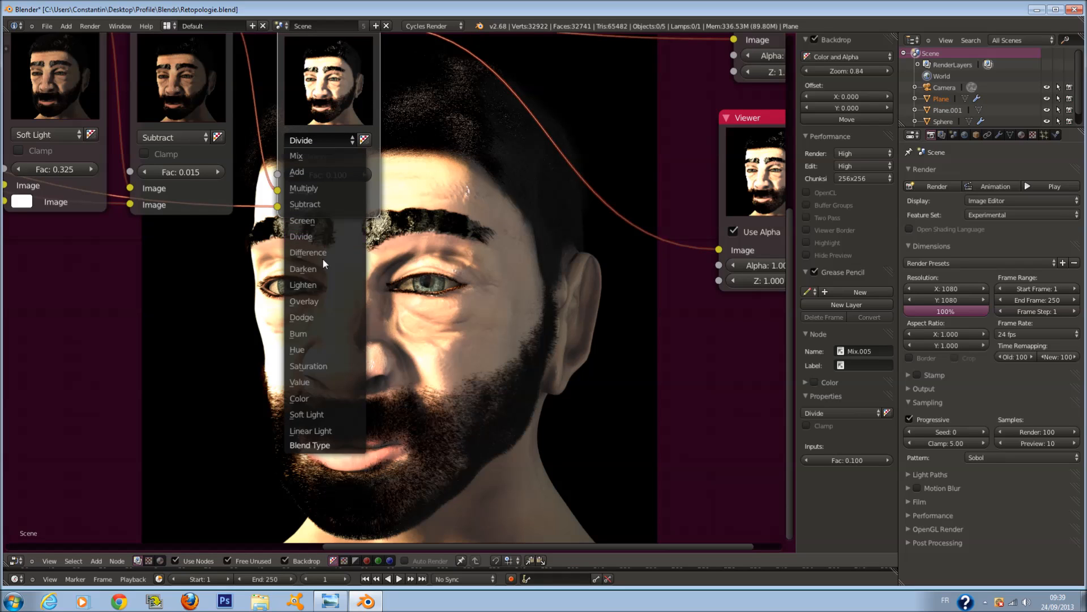
left_click(322, 221)
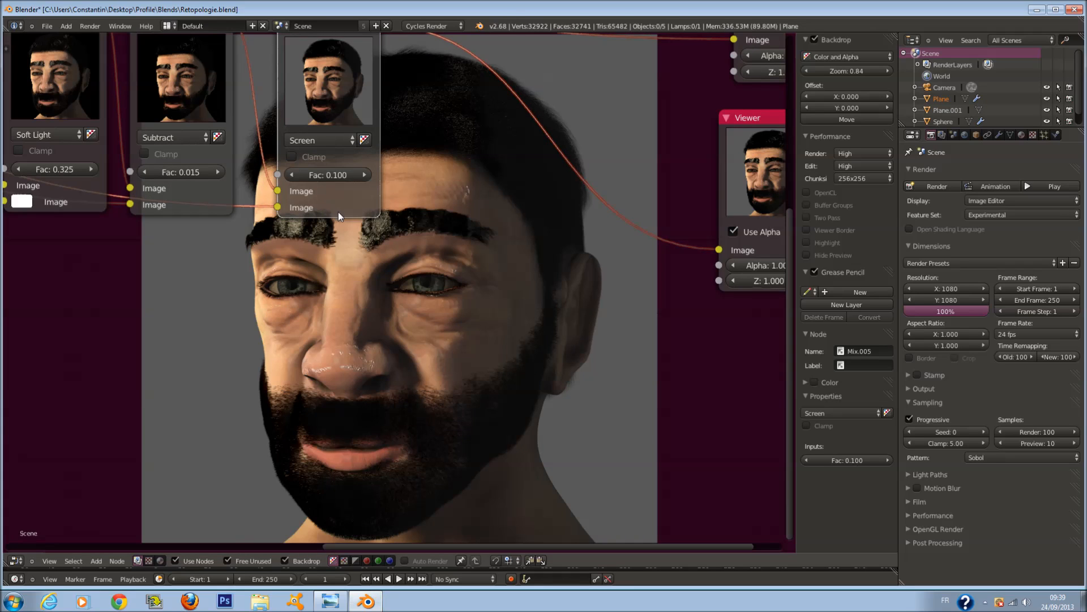
left_click(293, 173)
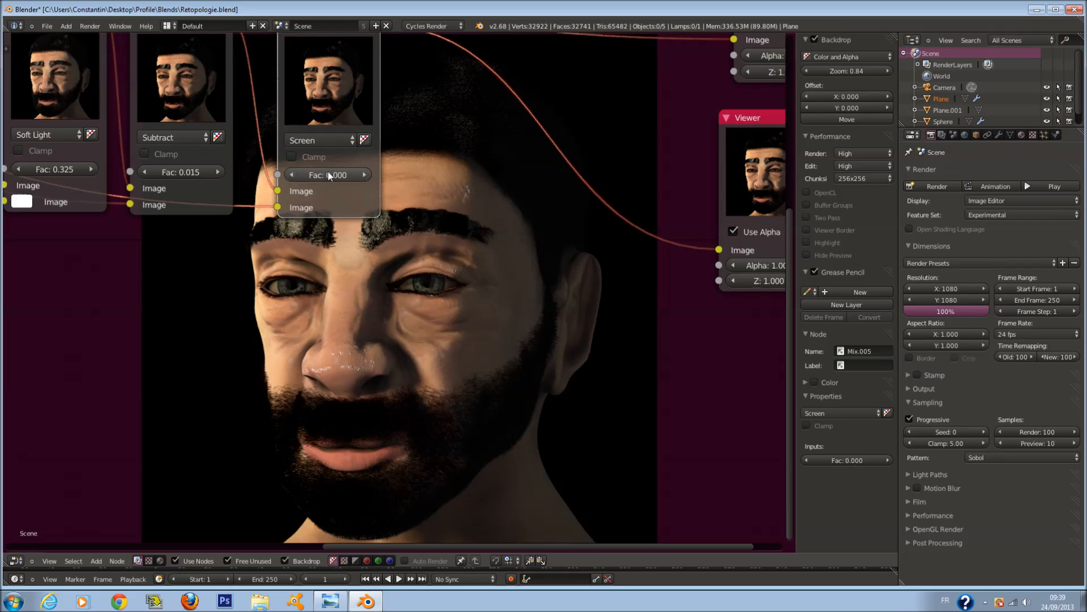
left_click_drag(328, 172, 334, 179)
left_click(334, 179)
type("1")
key("Return")
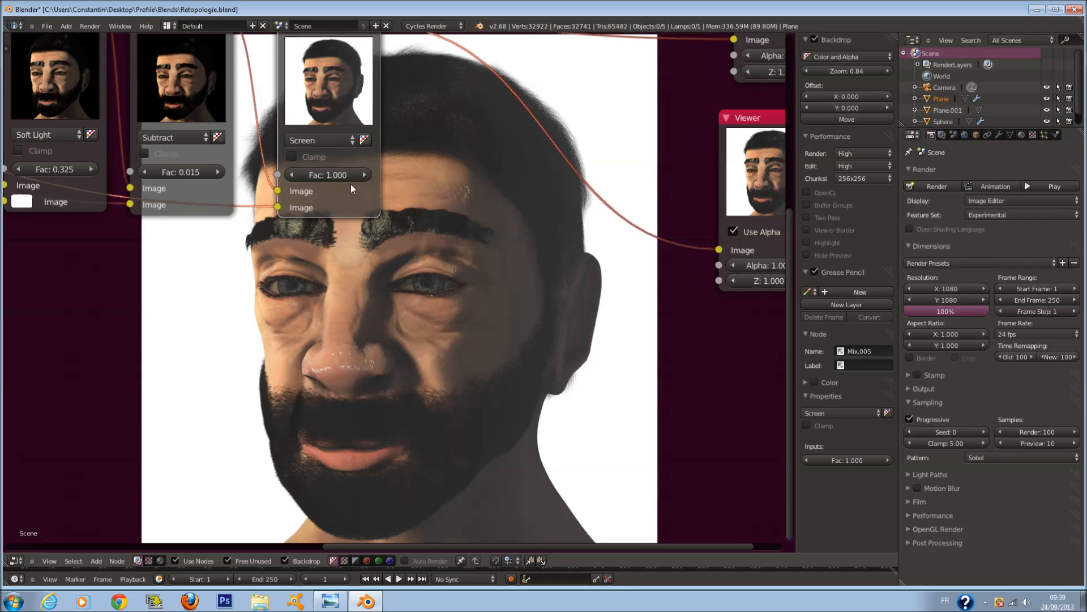
left_click_drag(351, 179, 281, 176)
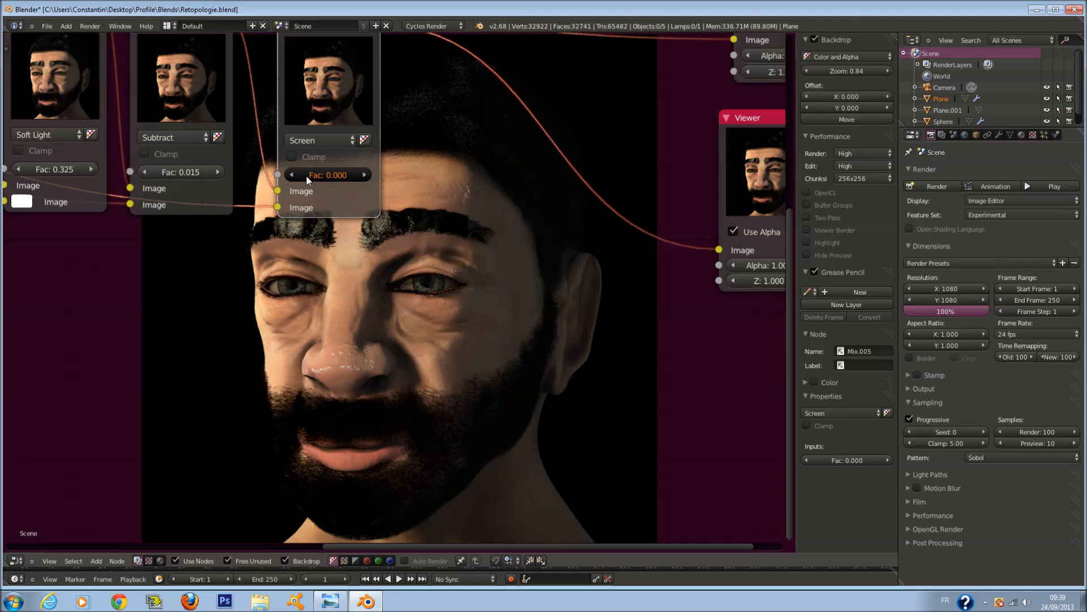
left_click(363, 176)
Change the last mix node's blend type to Overlay and try a factor of 1.
left_click(324, 141)
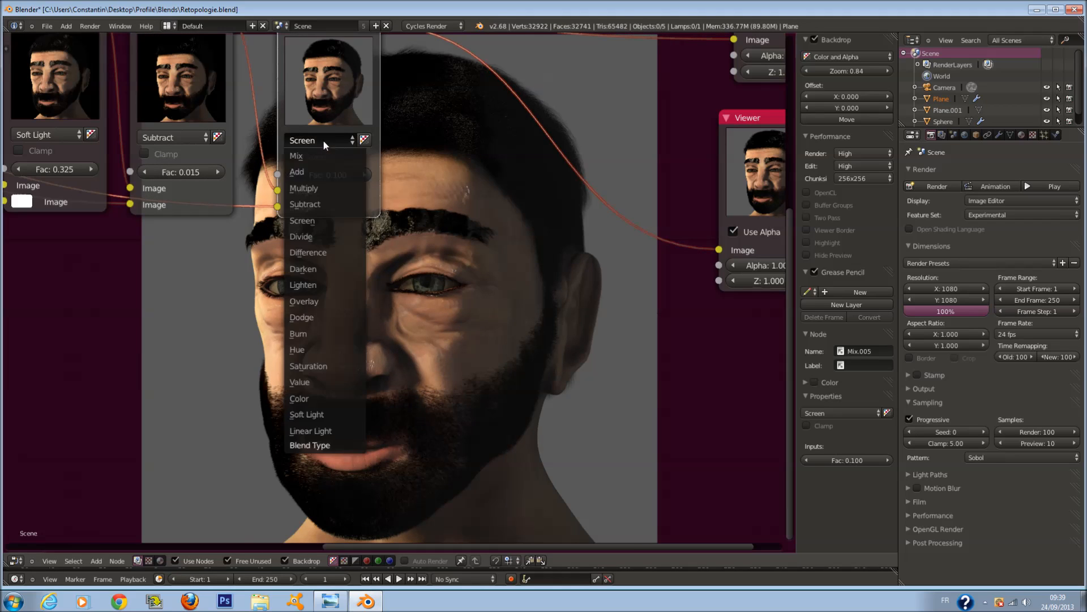
left_click(360, 300)
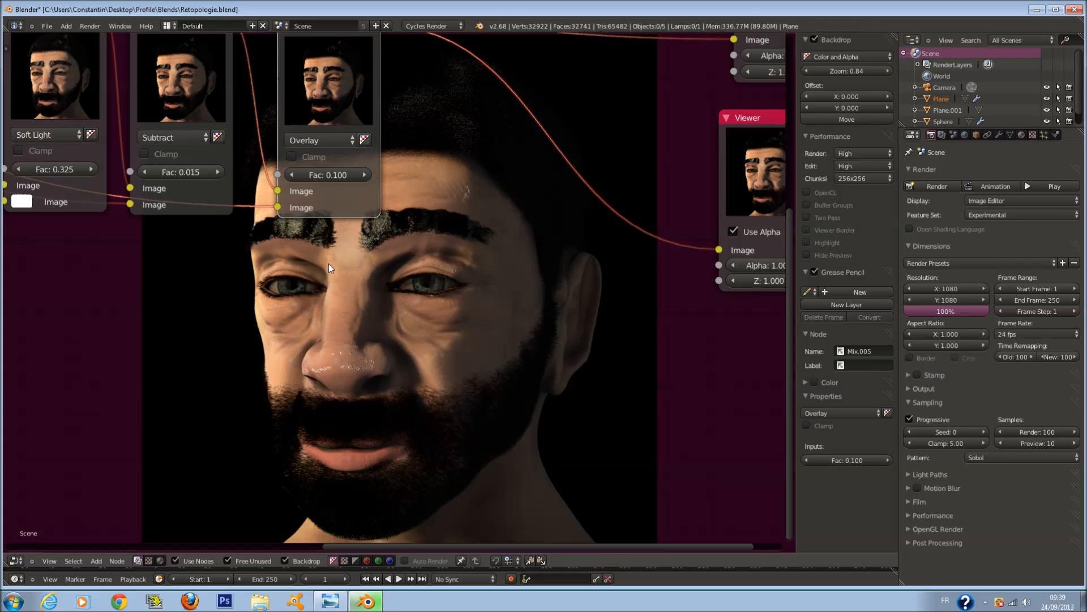
left_click(327, 141)
left_click(327, 137)
left_click(329, 175)
type("1")
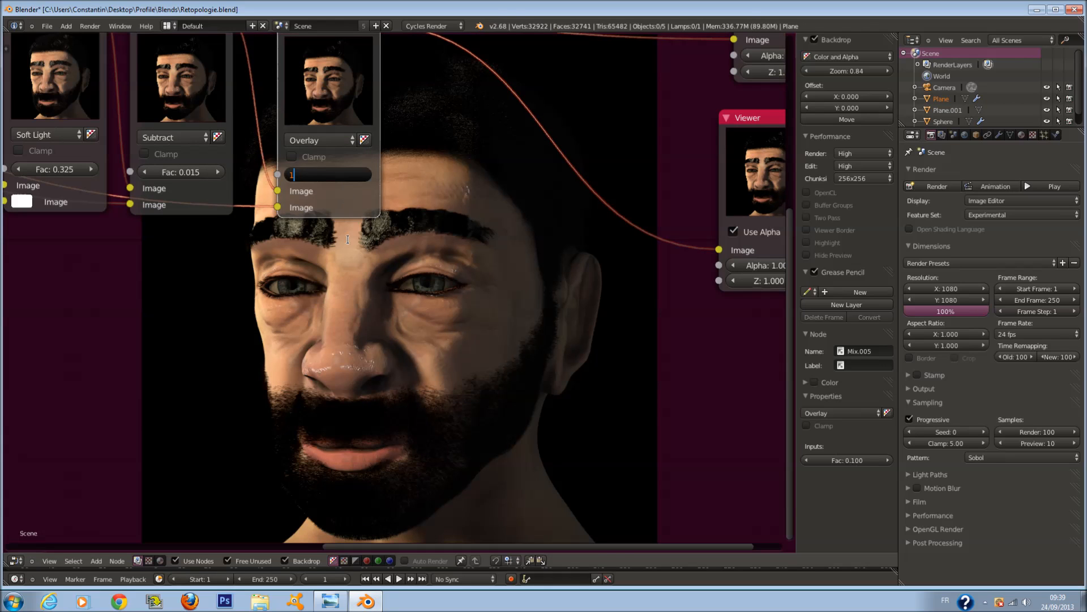
key("Return")
Lower the Overlay node's factor in steps to 0.100.
left_click(294, 175)
left_click(294, 175)
left_click(294, 176)
left_click(294, 175)
left_click(294, 175)
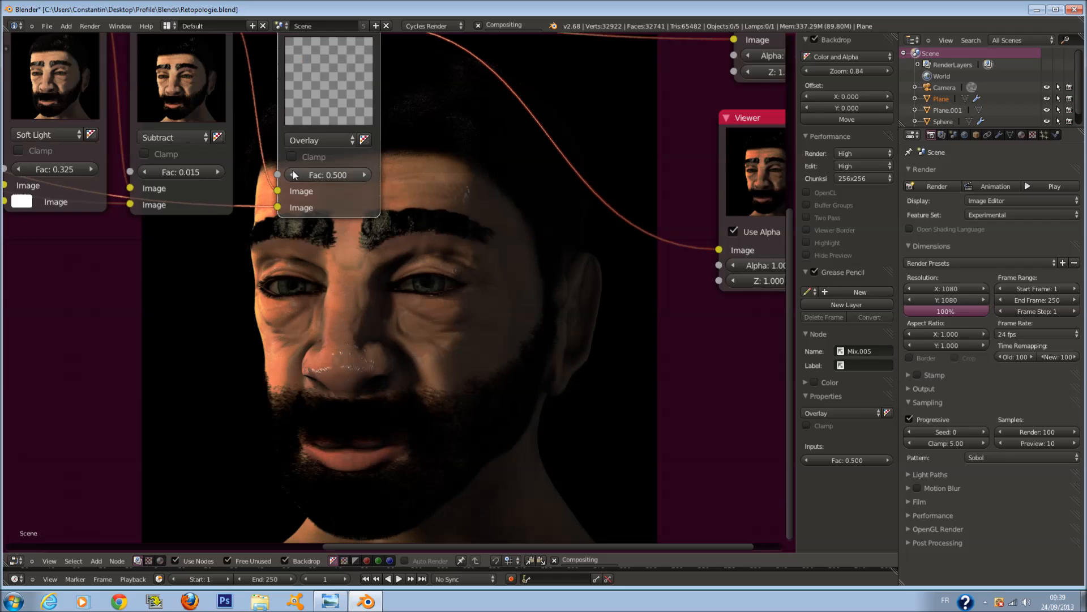
left_click(294, 175)
left_click(294, 175)
left_click(294, 175)
left_click(294, 175)
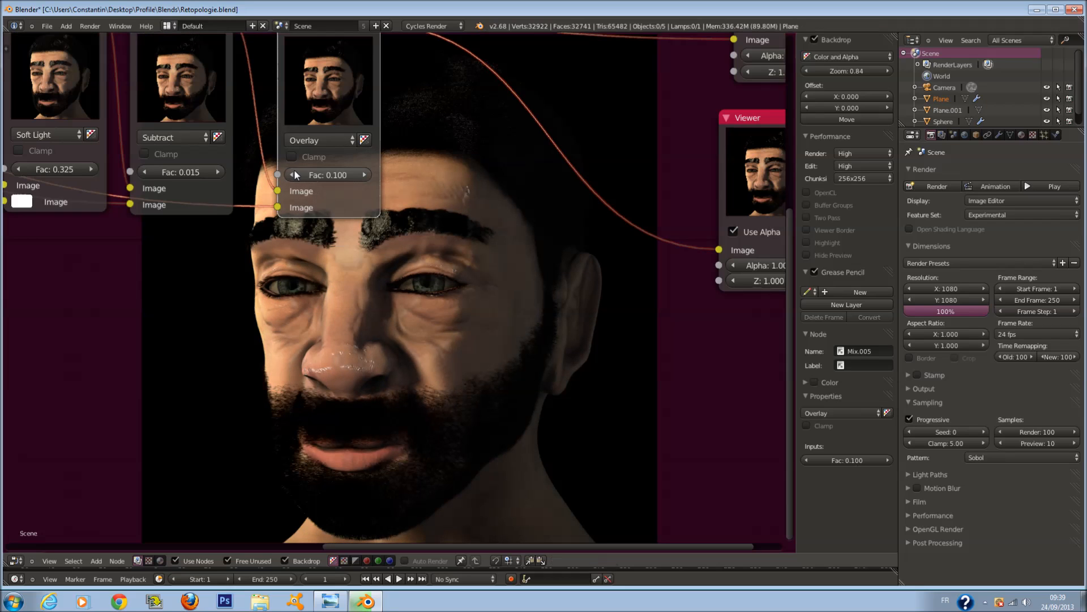
Change the last mix node's blend type to Add.
left_click(322, 140)
left_click(328, 165)
left_click(328, 141)
left_click(324, 177)
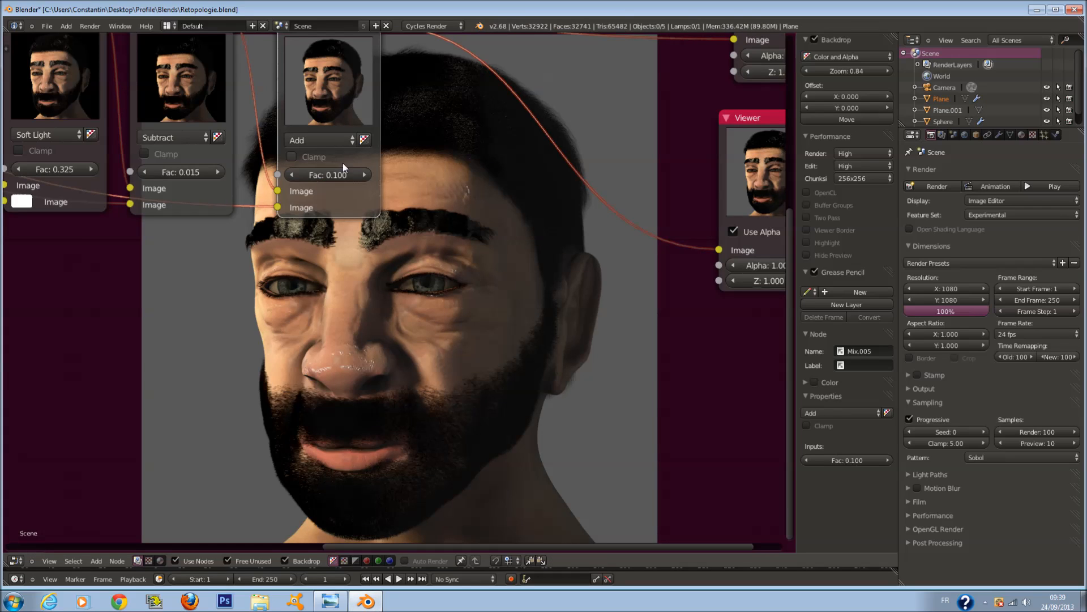
Set the Add node's factor to 0.015 and check the result across the node chain.
double_click(336, 178)
type("0.1")
key("BackSpace")
type("015")
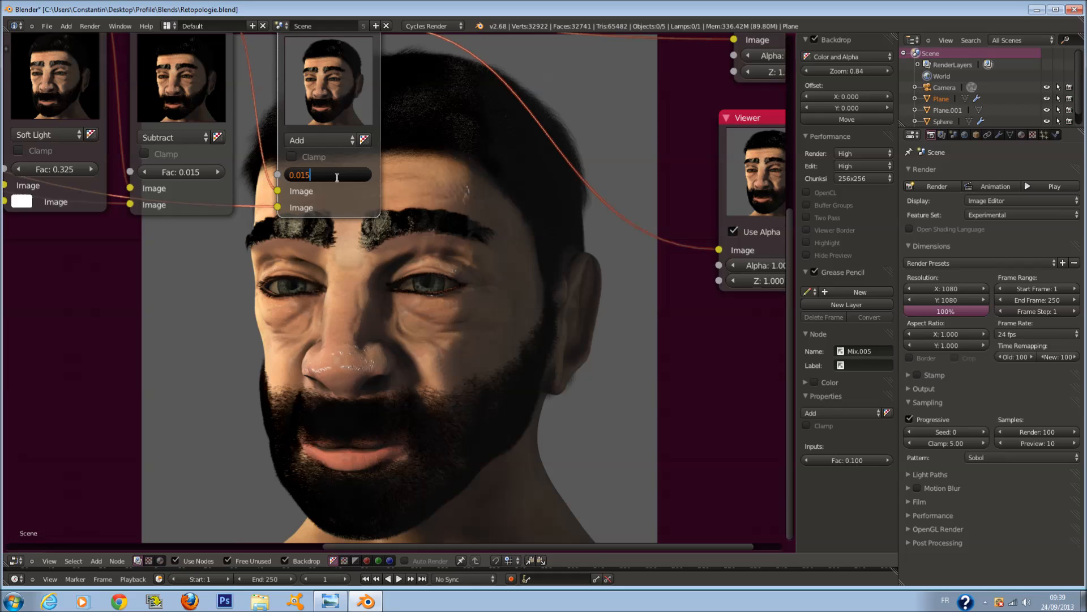
key("Return")
scroll(338, 177, "down", 2)
middle_click_drag(358, 178, 382, 376)
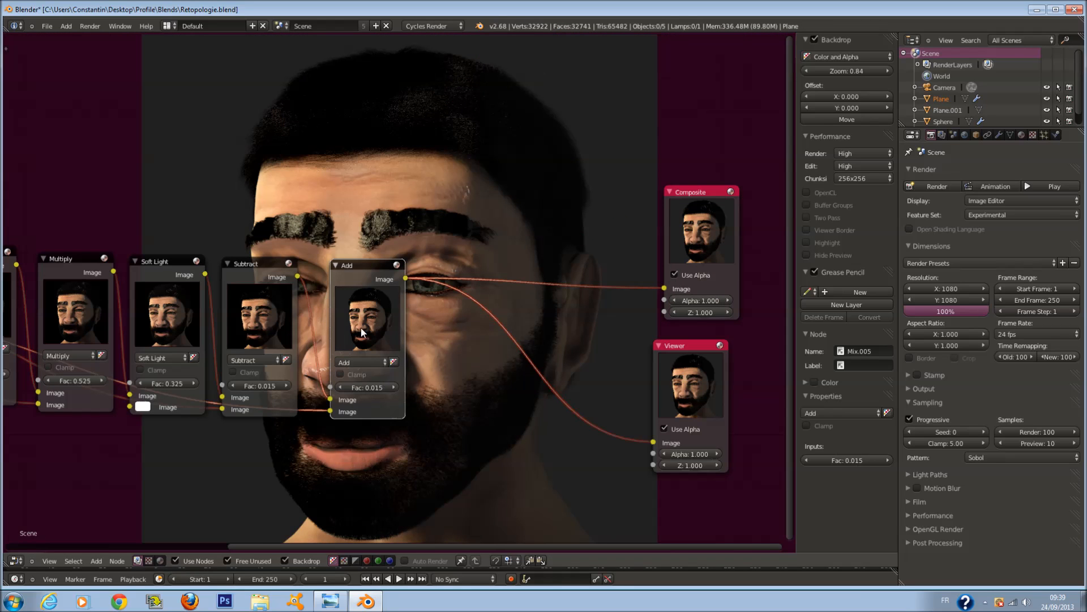
scroll(279, 324, "down", 2)
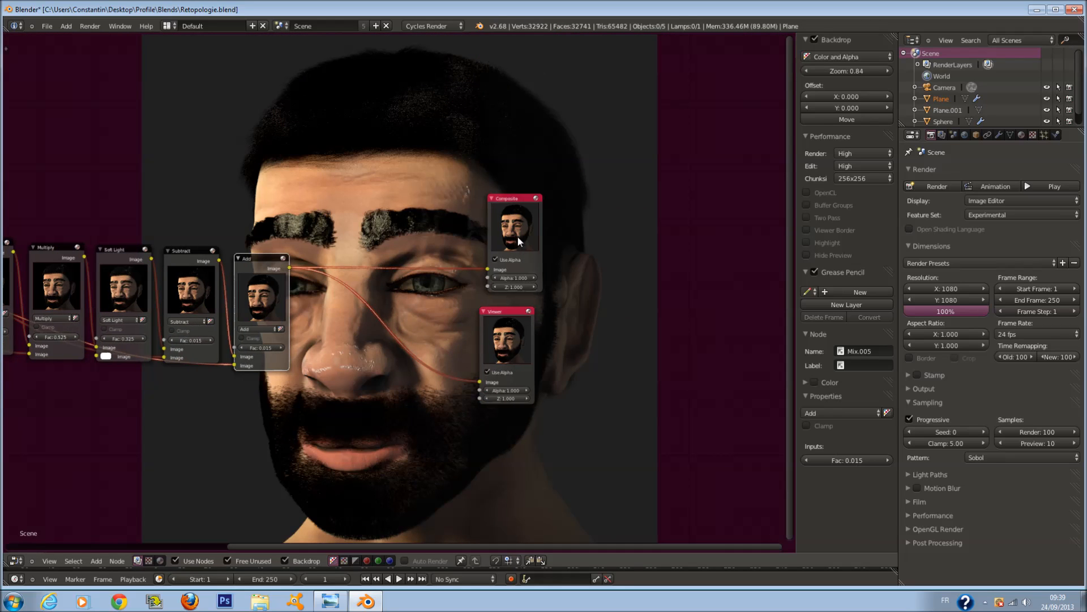
Move the Composite and Viewer nodes farther away from the Add node to free space in the chain.
left_click_drag(517, 236, 617, 215)
left_click_drag(520, 345, 597, 335)
middle_click_drag(462, 274, 503, 295)
scroll(460, 275, "up", 2)
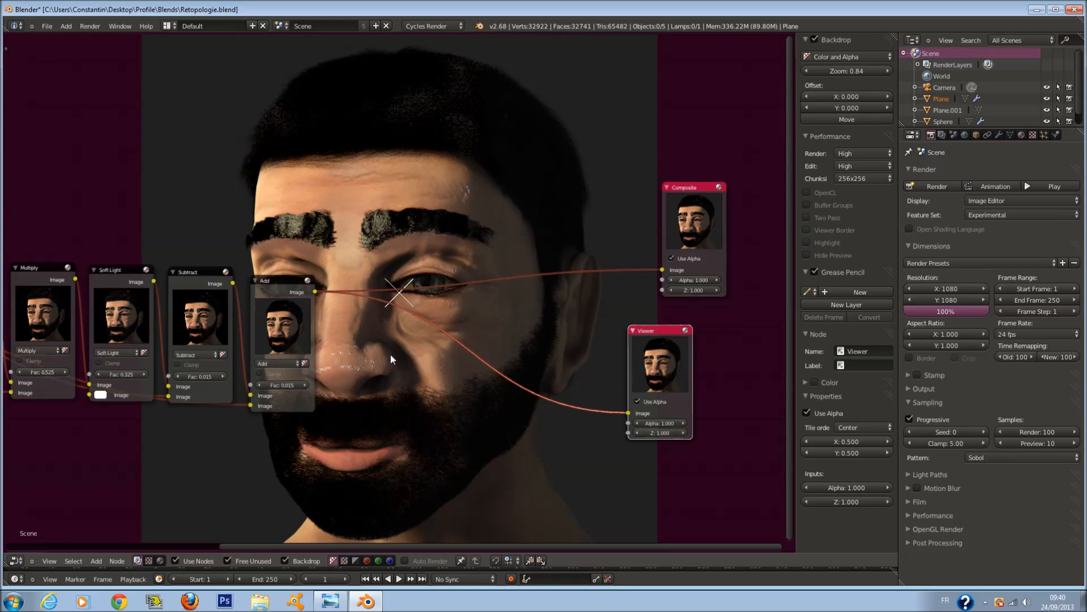
Nudge the Soft Light node and connect the Render Layers' Shadow pass to its second image input.
scroll(390, 353, "up", 1)
scroll(417, 365, "down", 2)
middle_click_drag(343, 325, 483, 314)
scroll(453, 318, "up", 3)
scroll(424, 309, "down", 2)
scroll(404, 295, "up", 2)
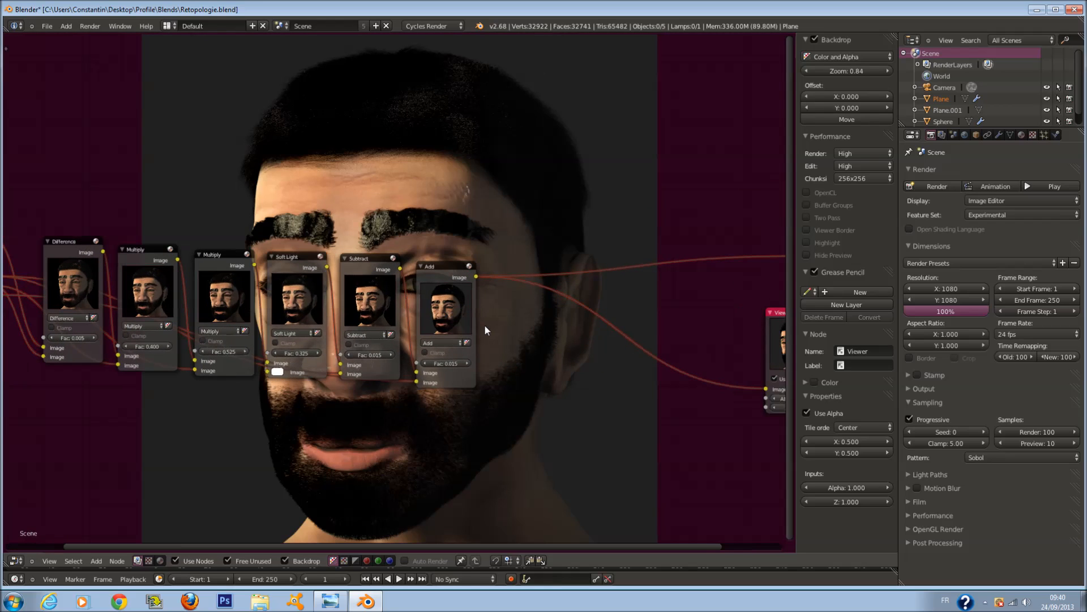
scroll(484, 324, "up", 1)
mouse_move(290, 294)
left_mouse_down()
mouse_move(327, 282)
mouse_move(315, 270)
mouse_move(310, 179)
mouse_move(301, 293)
left_mouse_up()
middle_click_drag(300, 293, 470, 306)
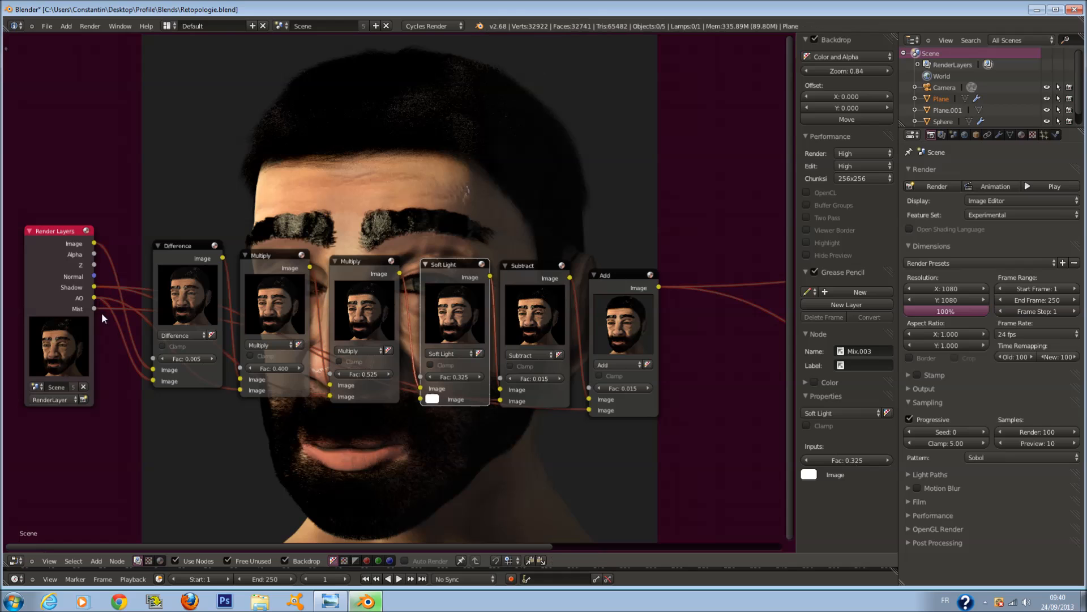
left_click_drag(102, 286, 423, 399)
Lower the Soft Light node's factor to 0.200 and start saving over Retopologie.blend.
middle_click_drag(559, 347, 347, 222)
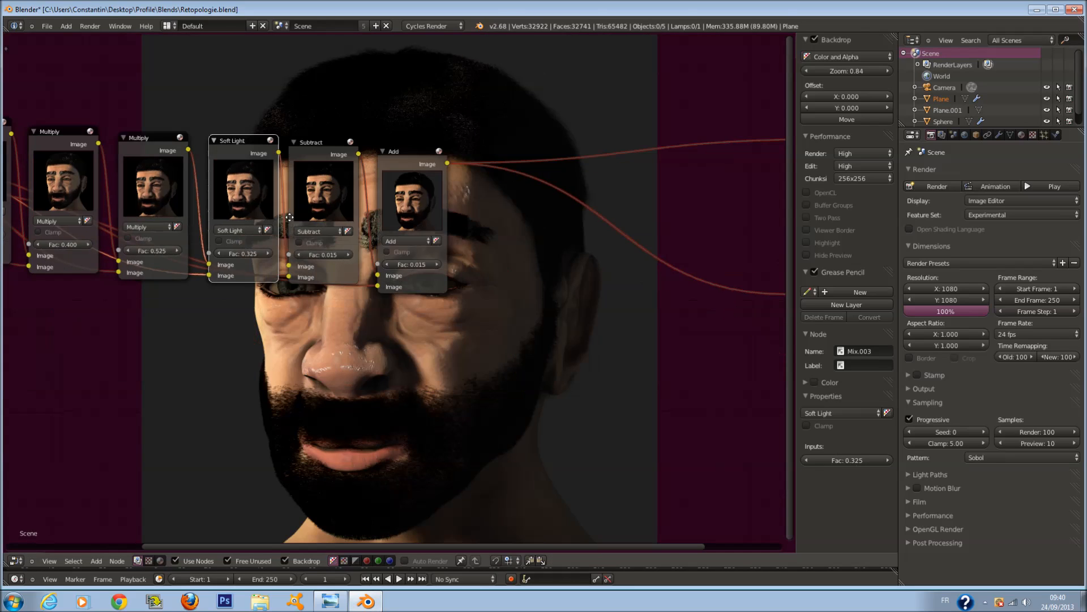
scroll(347, 222, "up", 2)
left_click_drag(225, 264, 140, 257)
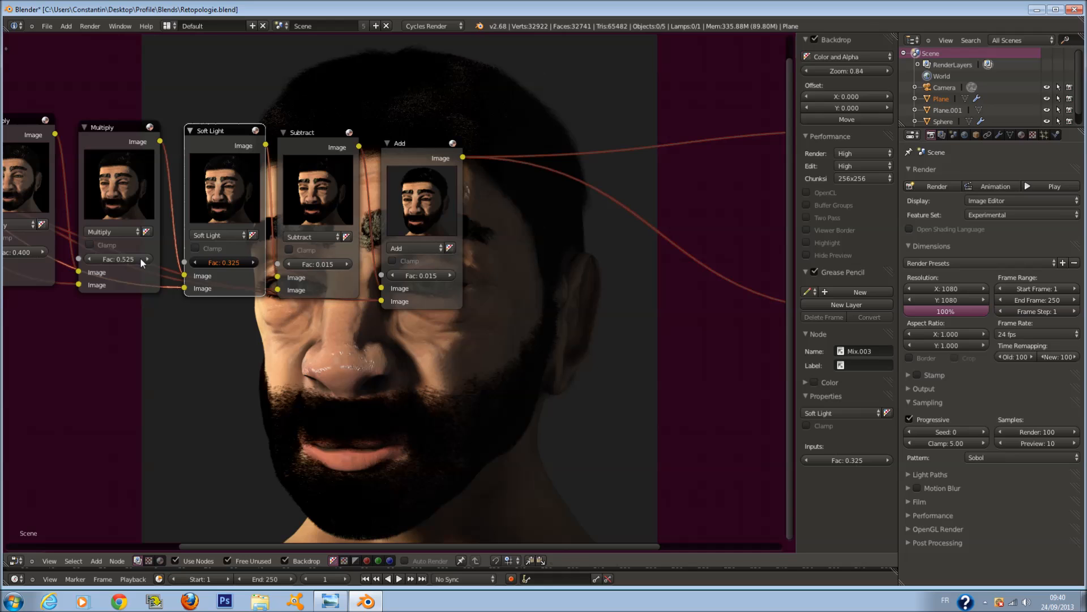
left_click(249, 260)
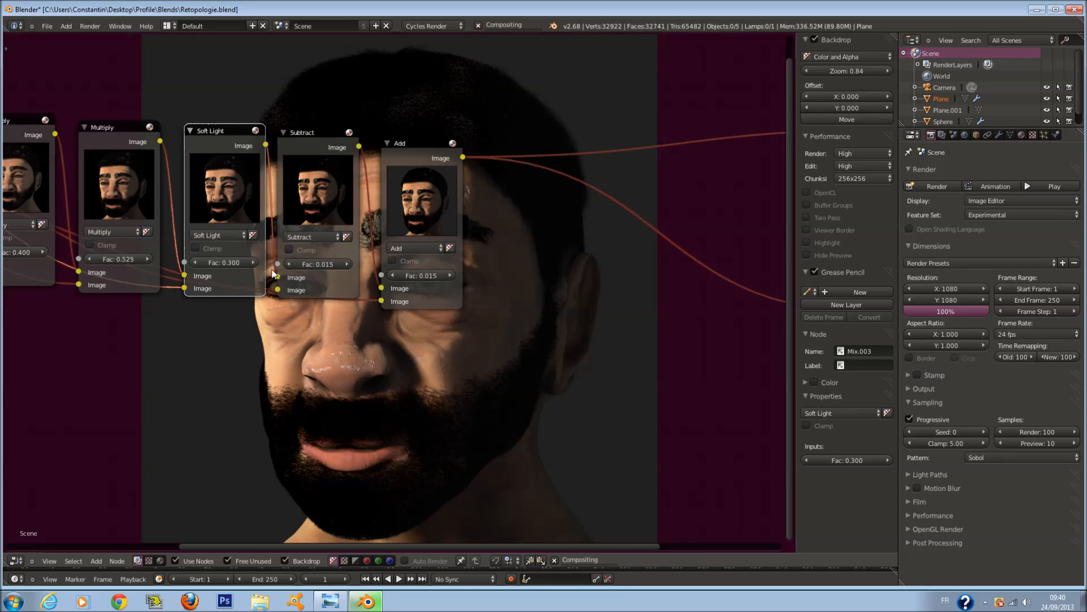
middle_click_drag(228, 263, 224, 172)
left_click(199, 170)
scroll(481, 235, "down", 2)
scroll(502, 240, "up", 1)
key("ctrl+s")
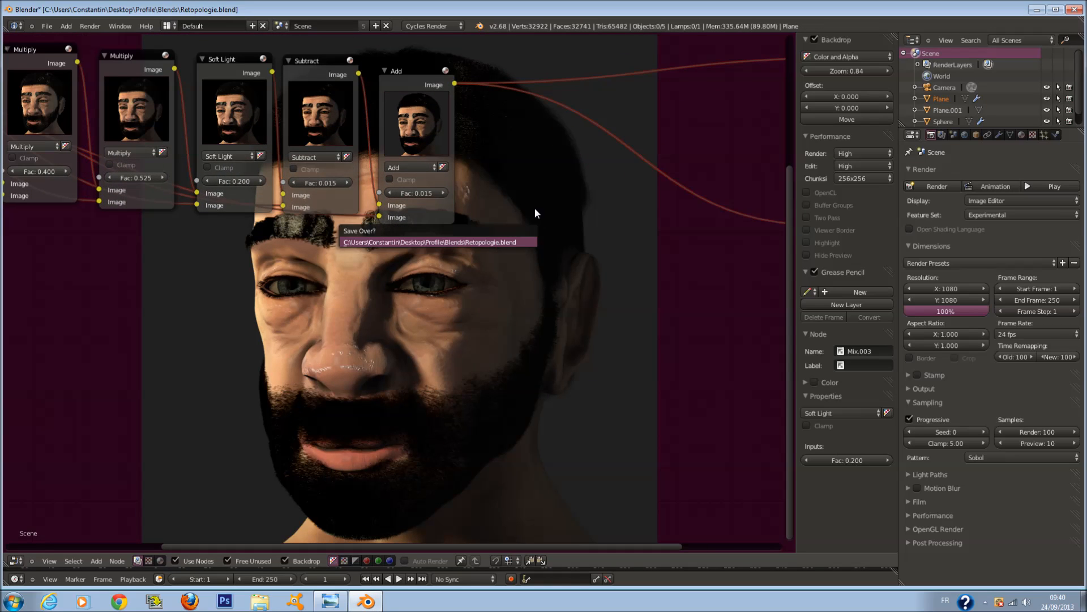
Set the Add node's factor to 0.100 and the Subtract node's factor to 0.010.
scroll(386, 174, "up", 4)
left_click_drag(393, 148, 451, 148)
left_click(266, 134)
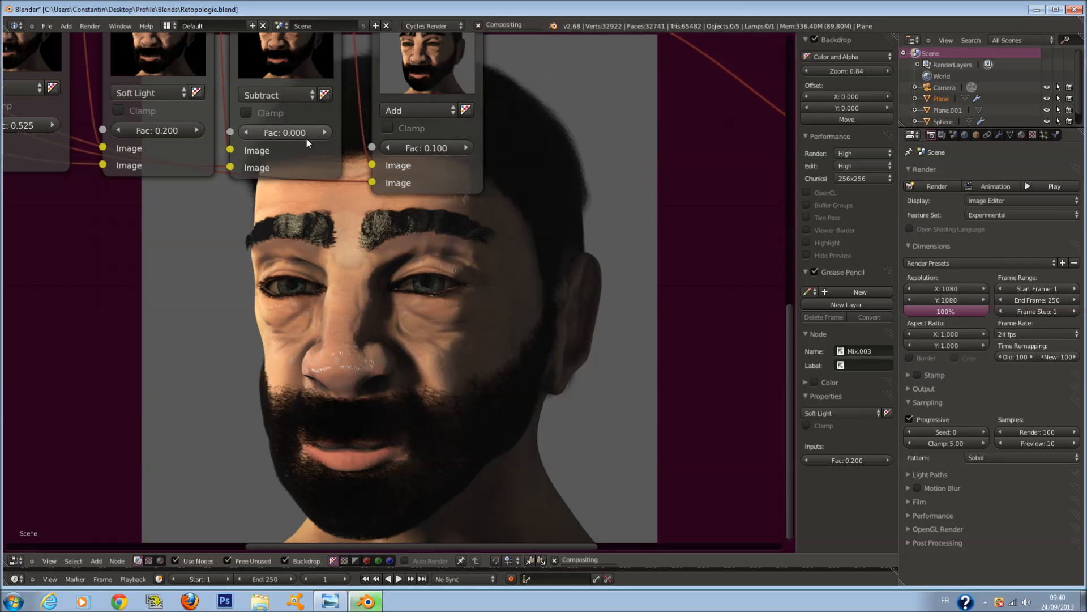
type("0.01")
key("Return")
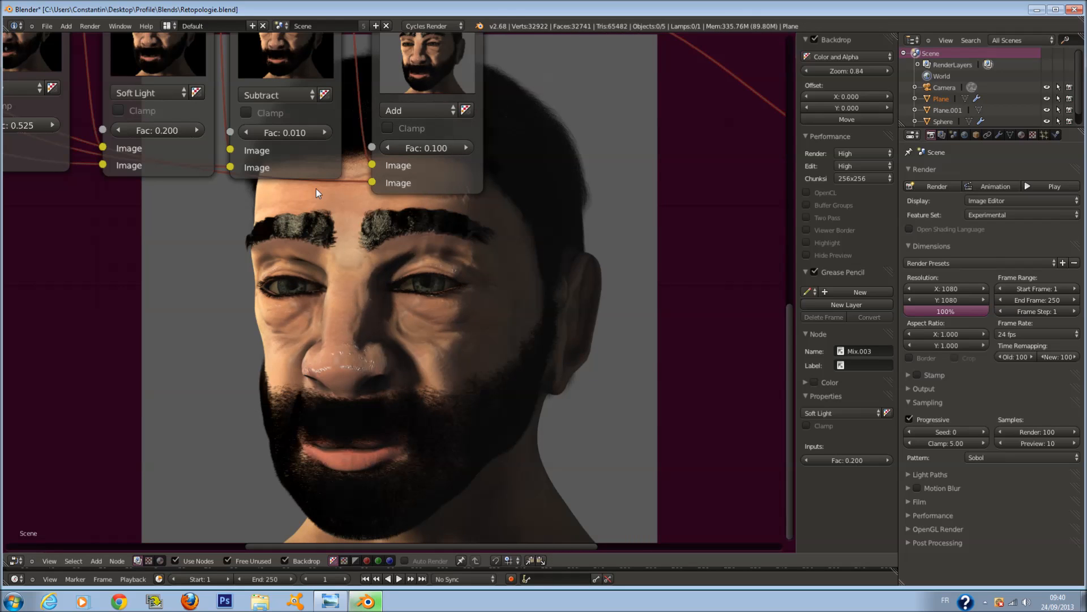
Reduce the Subtract node's factor to 0.002.
left_click(288, 136)
type("0.01")
key("BackSpace")
type("02")
key("Return")
scroll(379, 269, "down", 1)
scroll(376, 259, "up", 1)
Duplicate the Add node and place the copy on the link between the original Add node and the Viewer.
middle_click_drag(377, 258, 449, 425)
left_click_drag(498, 267, 481, 251)
scroll(481, 250, "down", 2)
key("shift+d")
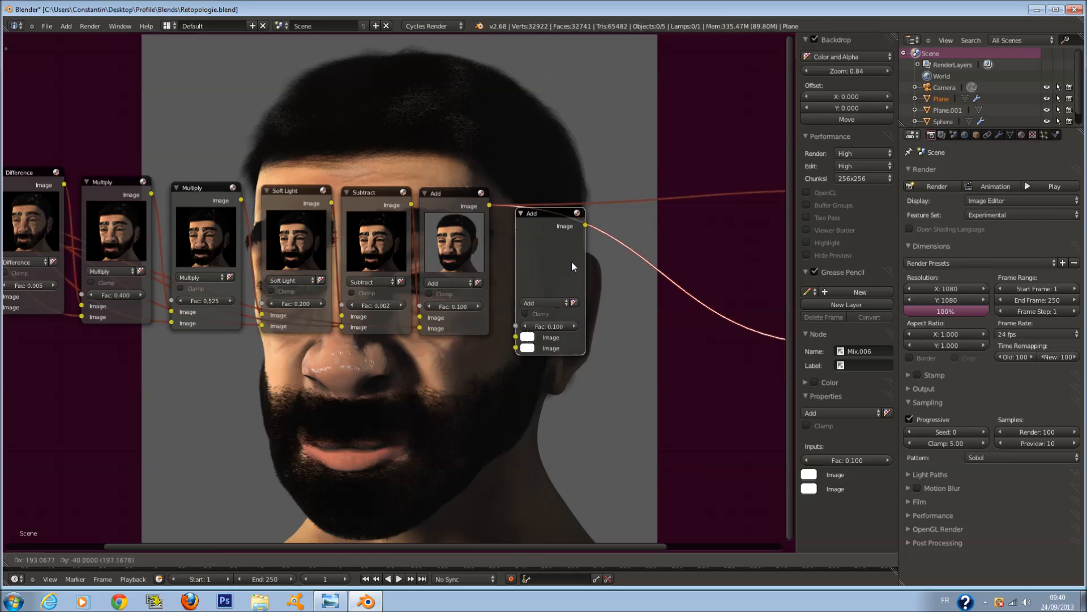
left_click(572, 260)
Connect a Render Layers pass to the duplicated Add node's second image input and its output to the Composite node.
key("Home")
left_click_drag(167, 222, 592, 353)
middle_click_drag(577, 324, 360, 359)
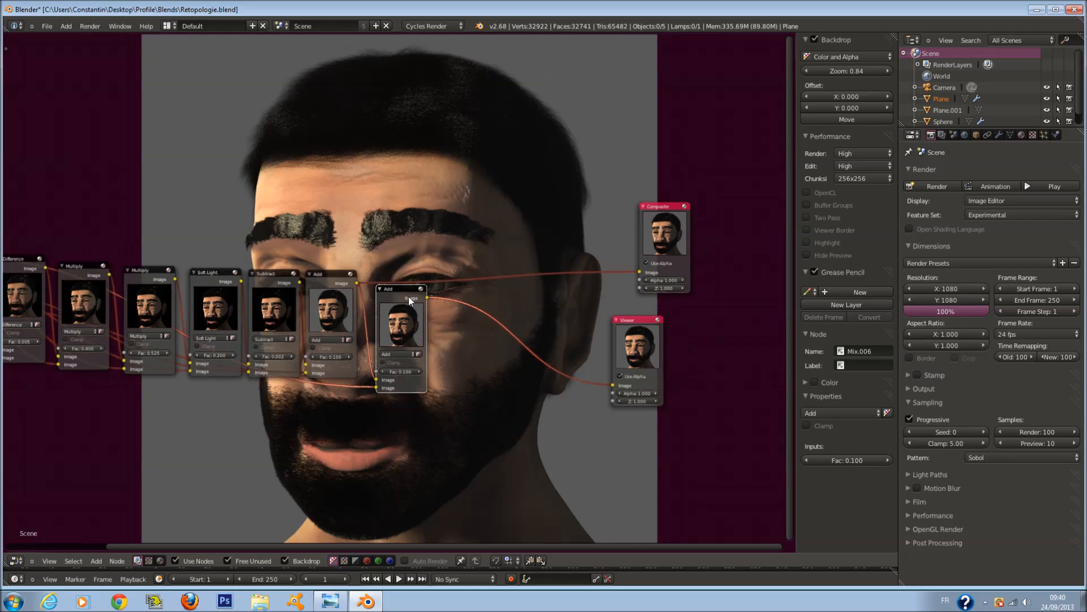
left_click_drag(428, 299, 642, 273)
Reposition the duplicated Add node and try a factor of 1 on it.
scroll(425, 333, "up", 5)
left_click_drag(410, 324, 405, 297)
middle_click_drag(405, 298, 341, 281)
scroll(341, 317, "up", 1)
left_click(363, 386)
type("1")
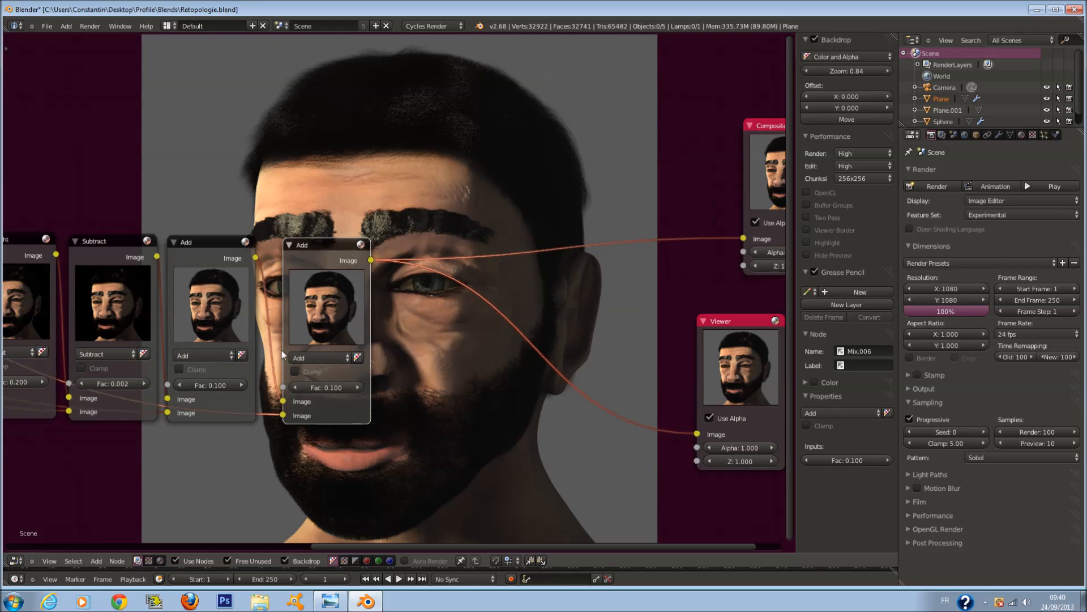
key("Return")
Lower the duplicated Add node's factor and raise it in steps to 0.500.
middle_click_drag(364, 385, 245, 293)
left_click_drag(243, 312, 132, 315)
left_click_drag(242, 307, 243, 307)
left_click(243, 307)
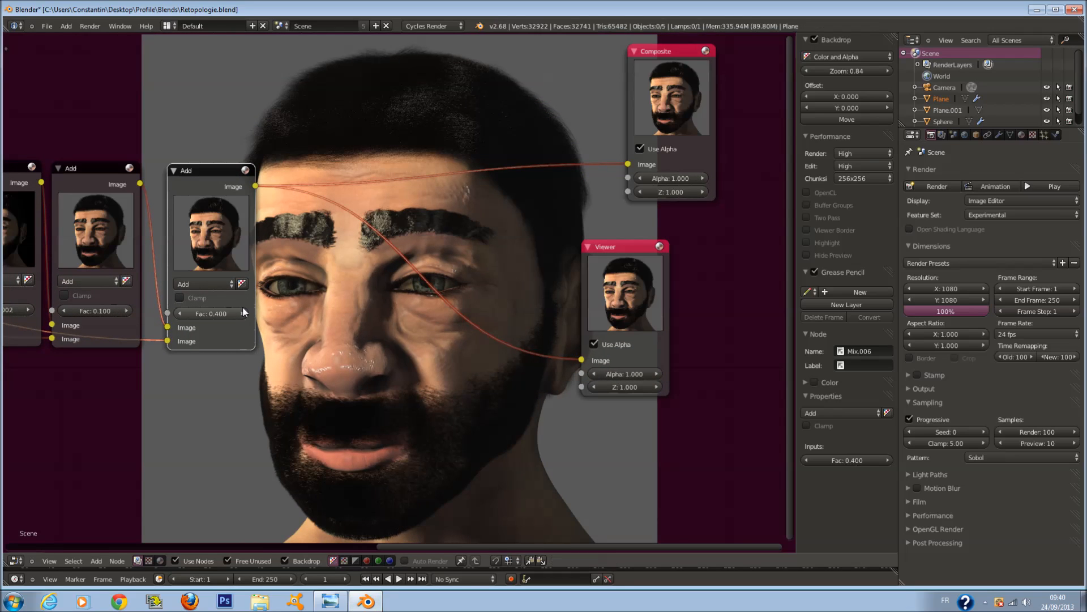
left_click(243, 311)
Move the duplicated Add node out to inspect its incoming links, and place it back beside the preceding Add node.
middle_click_drag(243, 315, 439, 319)
scroll(110, 260, "down", 7)
middle_click_drag(9, 216, 97, 244)
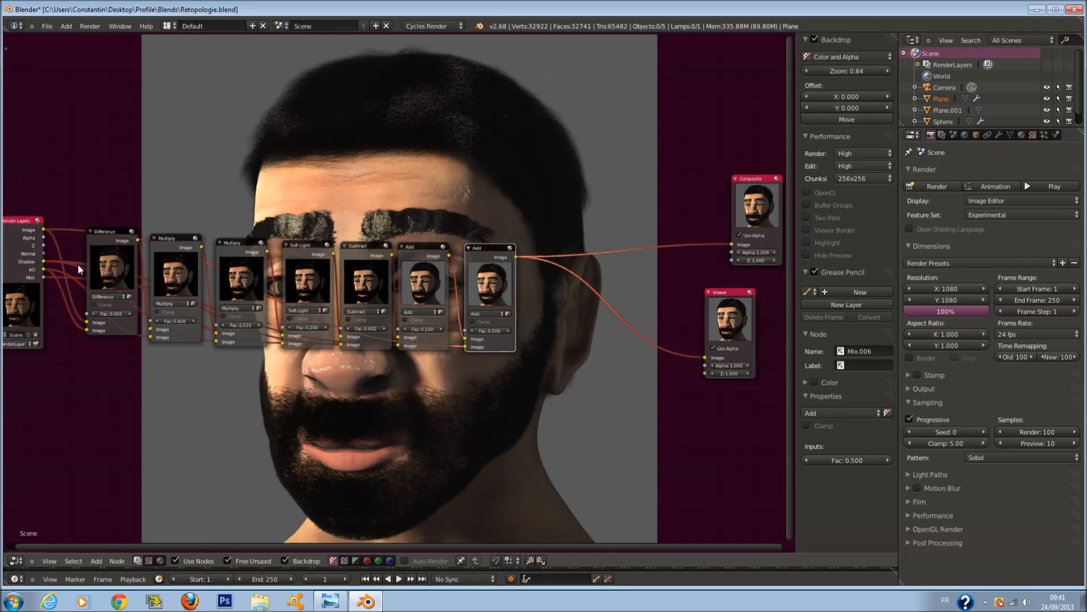
key("g")
left_click(158, 309)
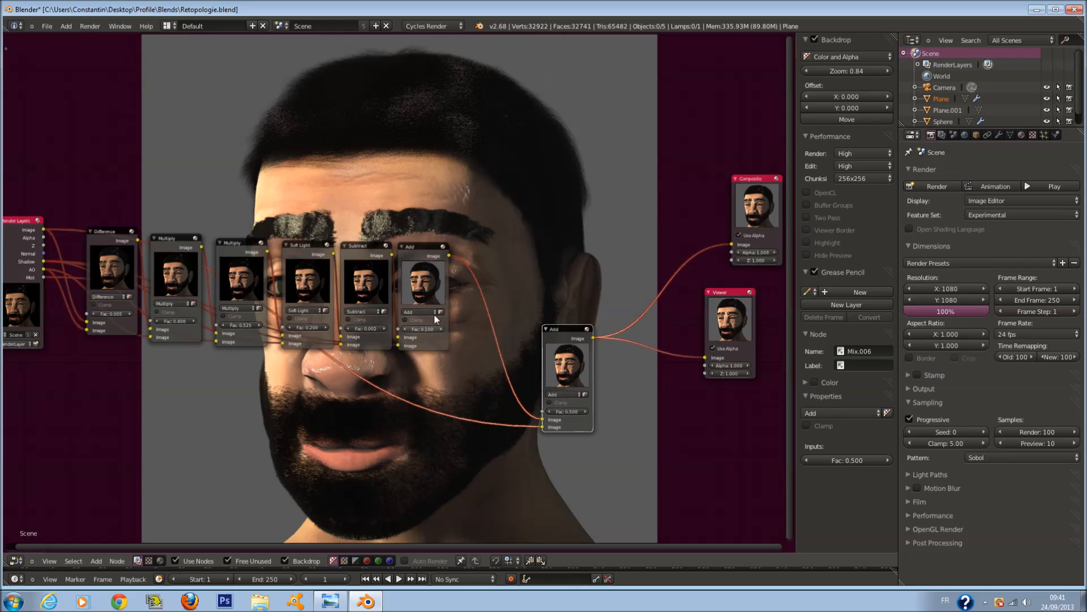
scroll(577, 356, "up", 4)
middle_click_drag(577, 357, 464, 371)
scroll(464, 372, "up", 2)
left_click_drag(464, 367, 368, 248)
middle_click_drag(437, 332, 288, 305)
scroll(260, 317, "up", 2)
Compare the last Add node's factor at 1 and 0, and raise it in steps to 0.300.
left_click_drag(215, 315, 243, 318)
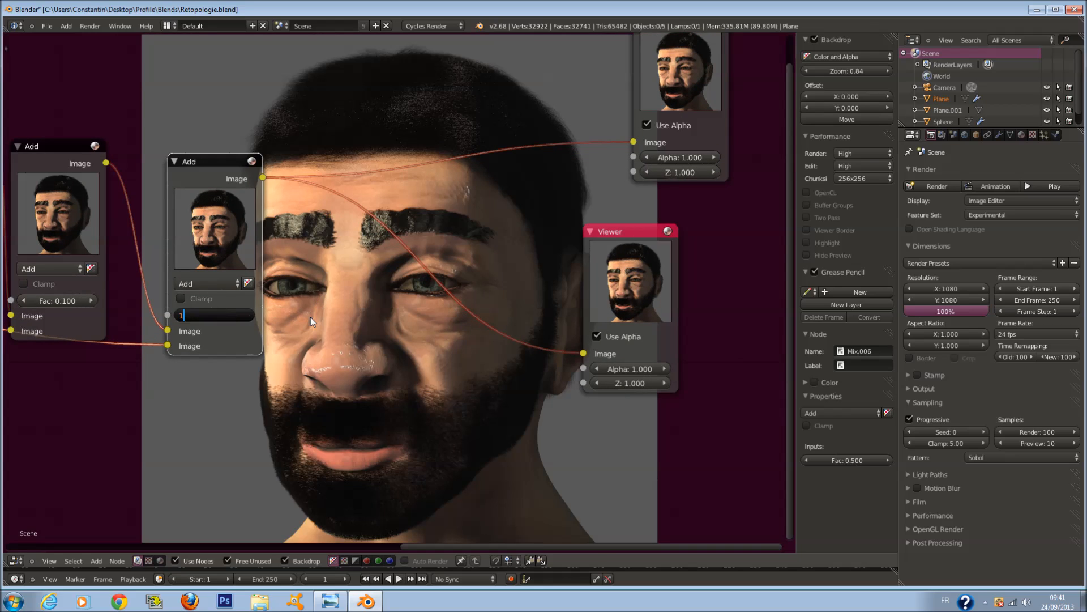
scroll(96, 283, "down", 3)
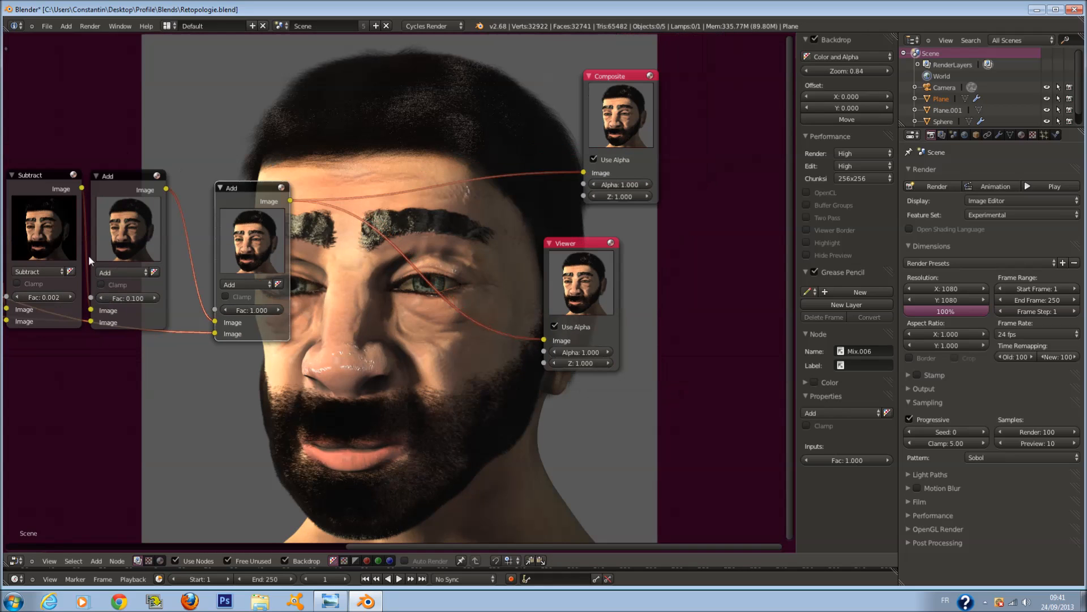
scroll(113, 266, "up", 1)
scroll(147, 271, "up", 1)
left_click_drag(222, 314, 51, 319)
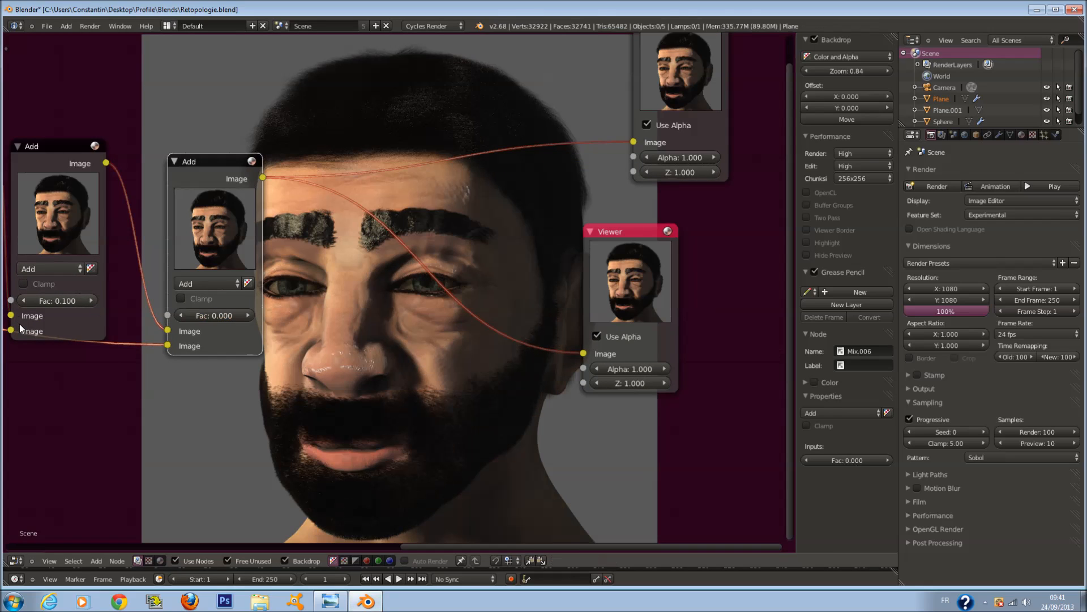
left_click(247, 316)
left_click(246, 316)
left_click(246, 315)
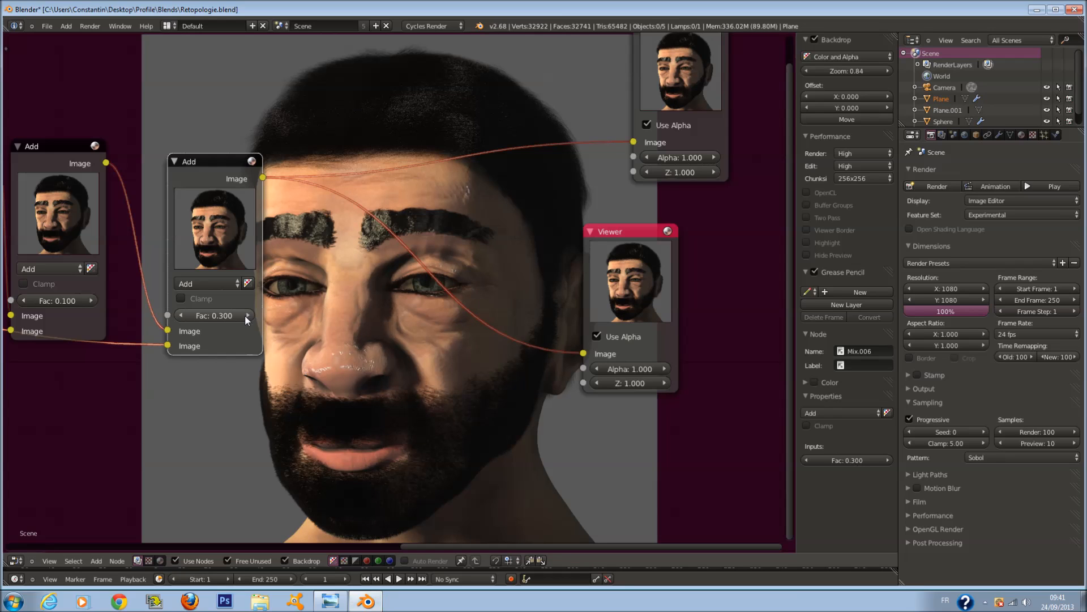
Shift the last Add node slightly, try the Multiply blend type on it and switch it to Mix.
left_click_drag(226, 230, 205, 222)
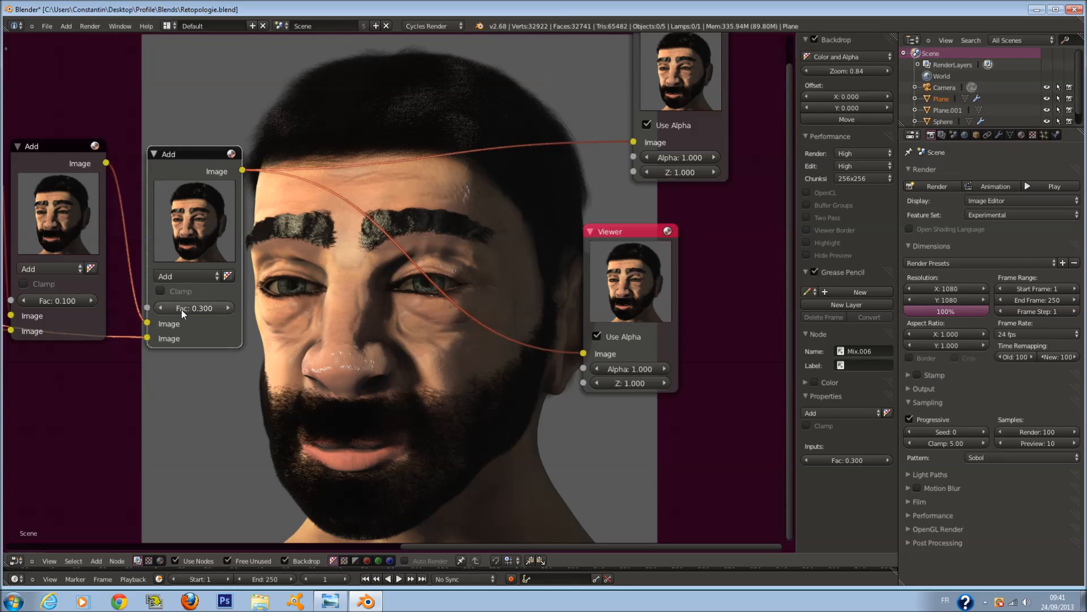
left_click(196, 276)
left_click(195, 321)
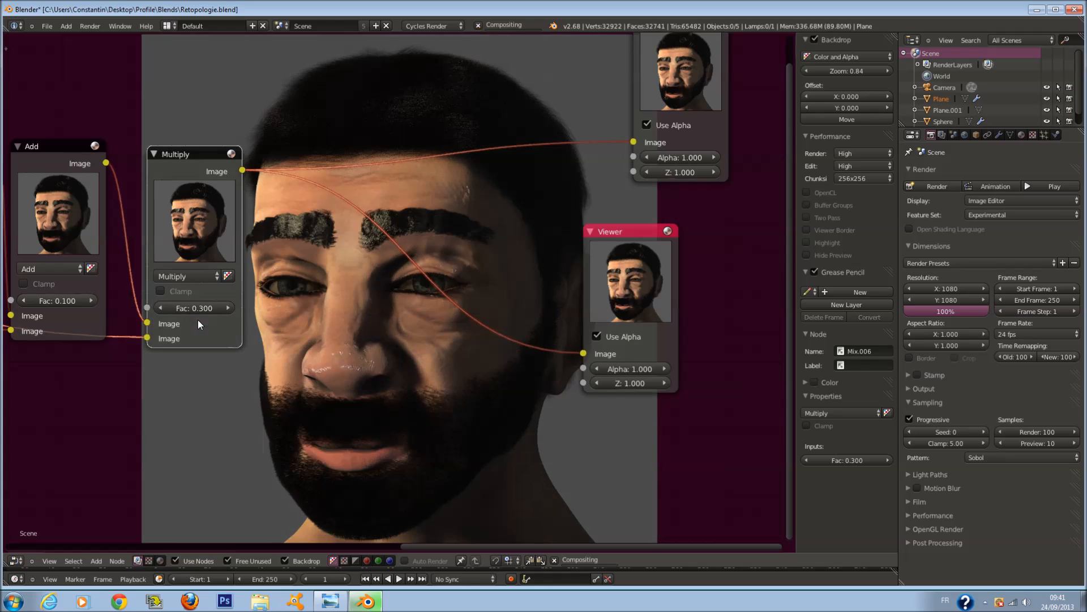
left_click(188, 278)
left_click(189, 285)
Lower the Mix node's factor to 0 and raise it in steps to 1.100 to compare the result.
left_click_drag(189, 309, 63, 297)
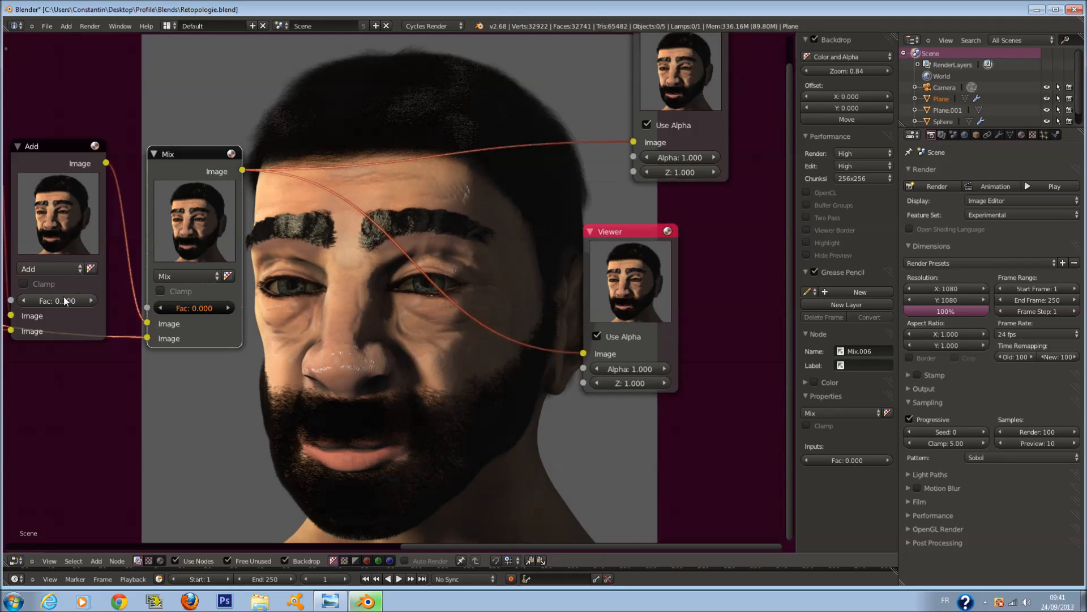
left_click(228, 307)
left_click(228, 306)
left_click(228, 306)
left_click(228, 306)
left_click(228, 306)
left_click(228, 306)
left_click(228, 306)
left_click(227, 306)
left_click(228, 307)
left_click(227, 307)
left_click(227, 307)
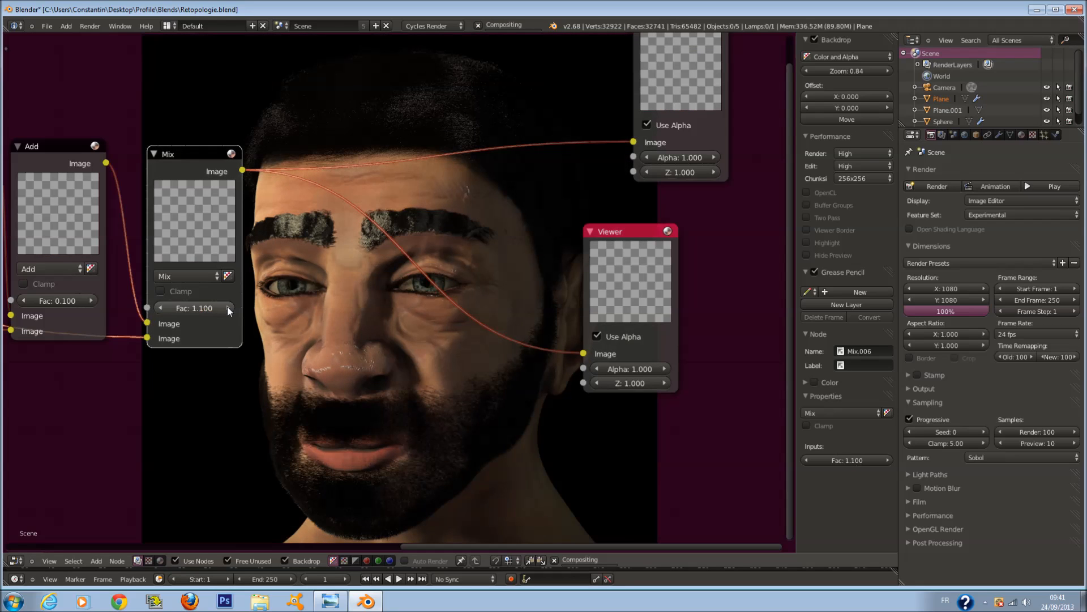
Lower the Mix node's factor in steps to 0.800, comparing it against 0.900.
left_click(160, 310)
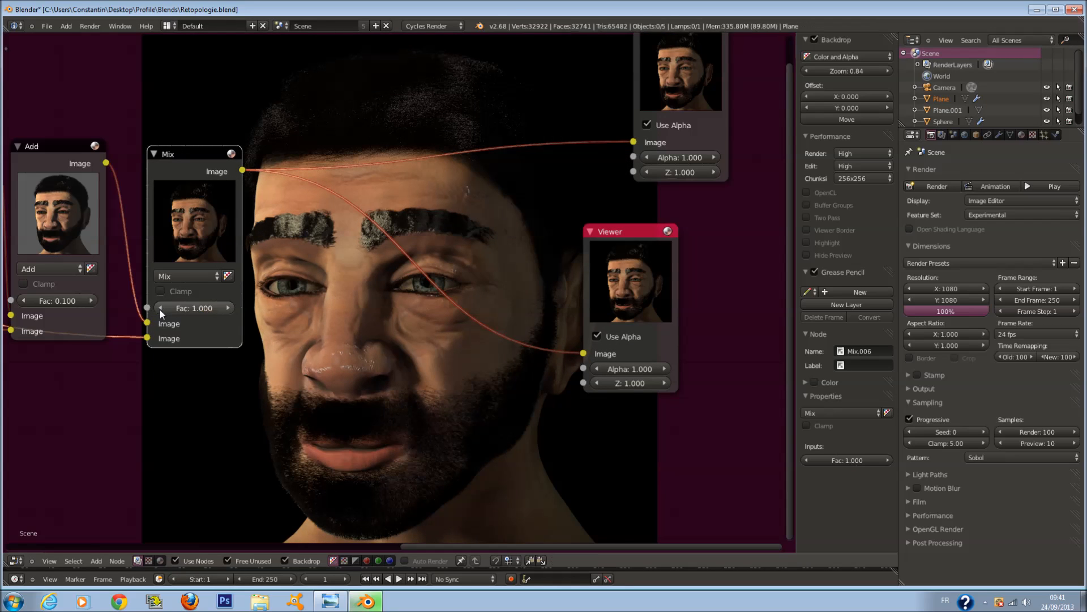
left_click(164, 309)
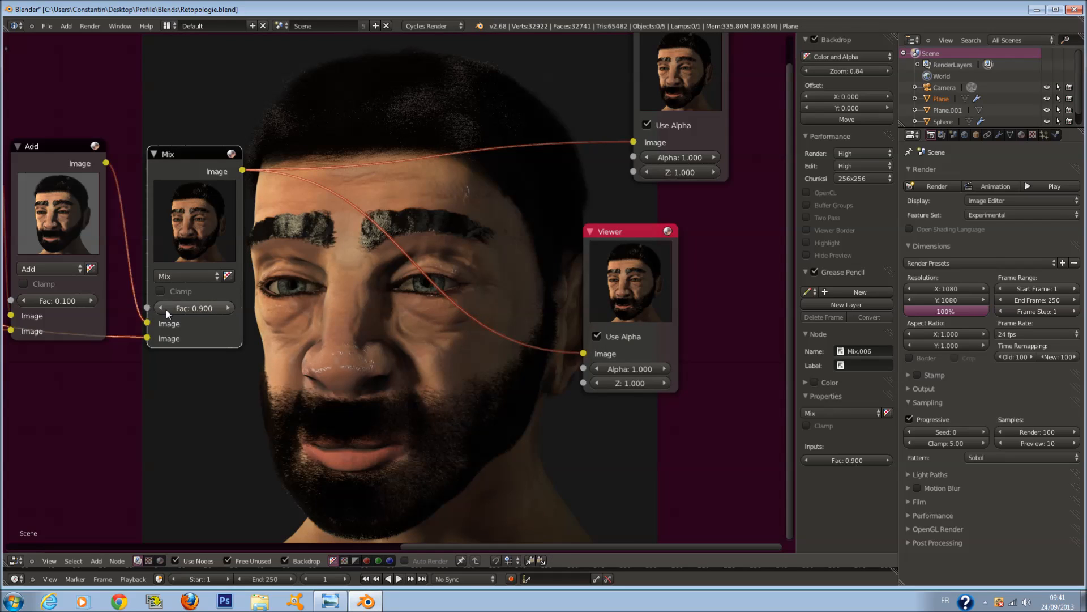
left_click(165, 309)
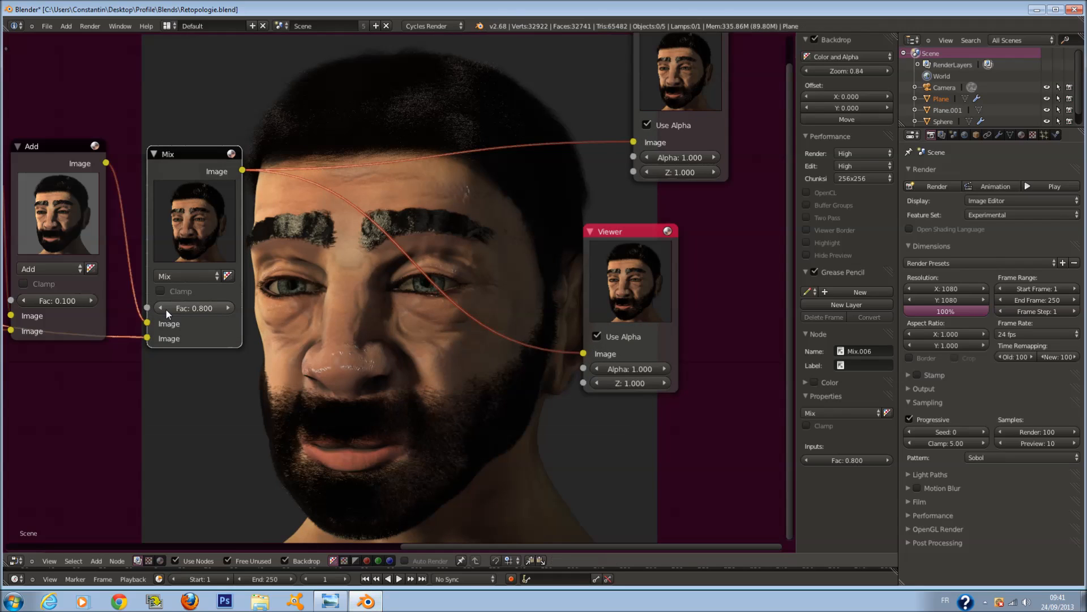
left_click(221, 310)
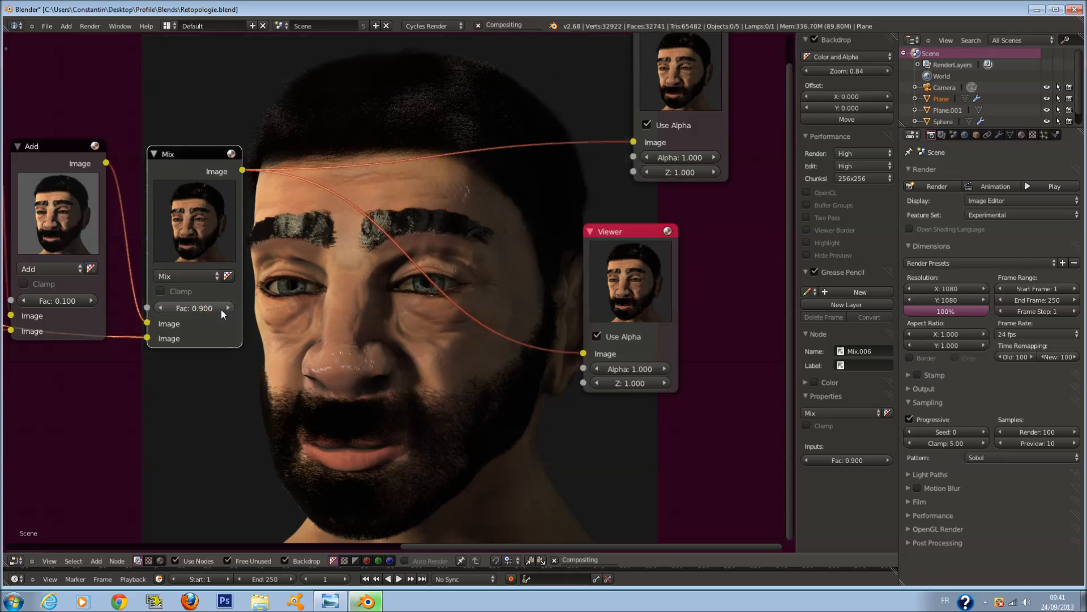
left_click(165, 310)
Move the Viewer and Composite nodes farther from the Mix node and look over the whole node chain.
scroll(340, 308, "down", 3)
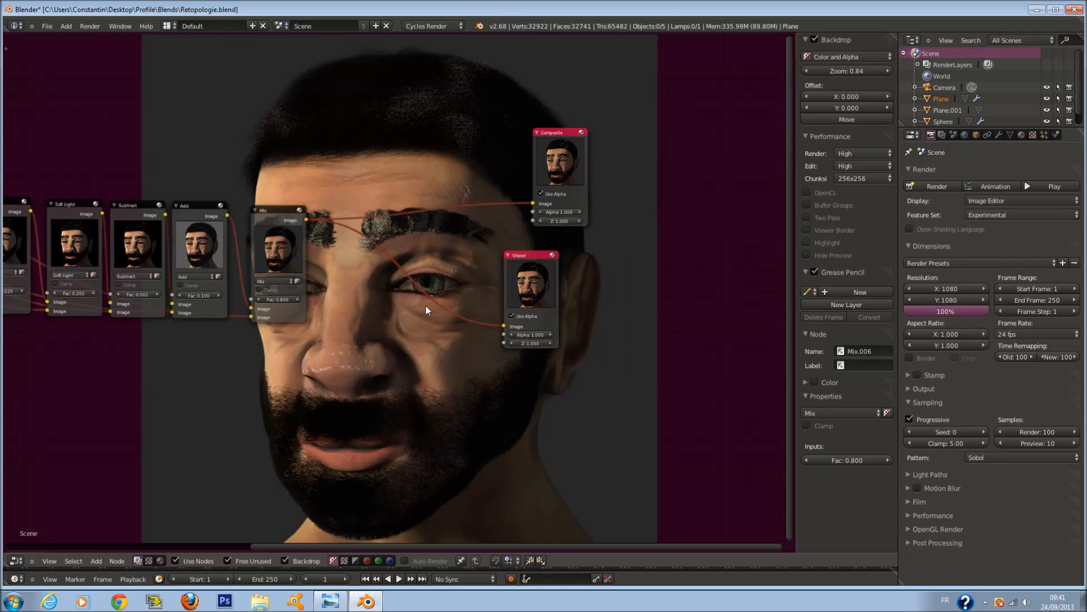
middle_click_drag(426, 305, 305, 345)
left_click_drag(427, 303, 523, 308)
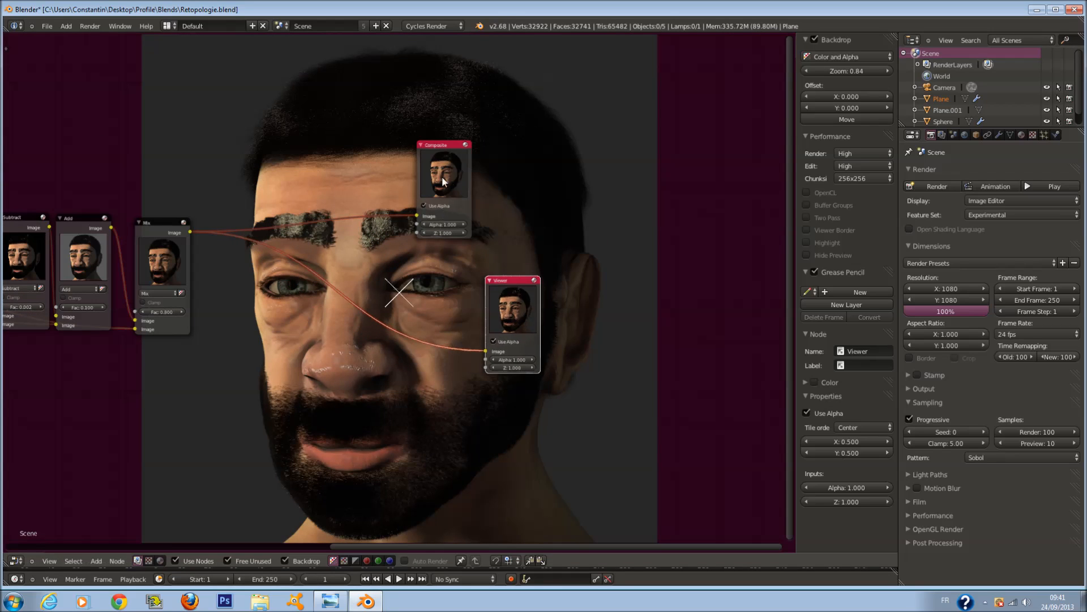
left_click_drag(445, 183, 505, 206)
middle_click_drag(288, 294, 465, 304)
scroll(466, 304, "up", 1)
scroll(357, 289, "down", 5)
middle_click_drag(354, 280, 472, 320)
scroll(472, 319, "up", 6)
left_click(475, 372)
Try a factor of 1.000 on the Mix node and bring it back to 0.800.
middle_click_drag(475, 371, 276, 312)
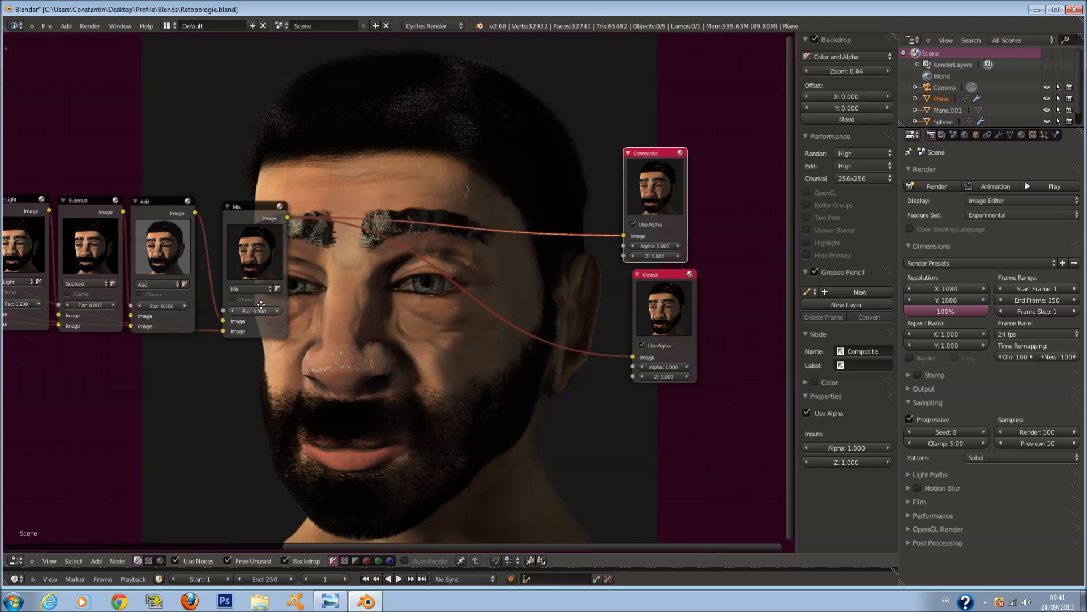
scroll(264, 310, "up", 2)
left_click(261, 312)
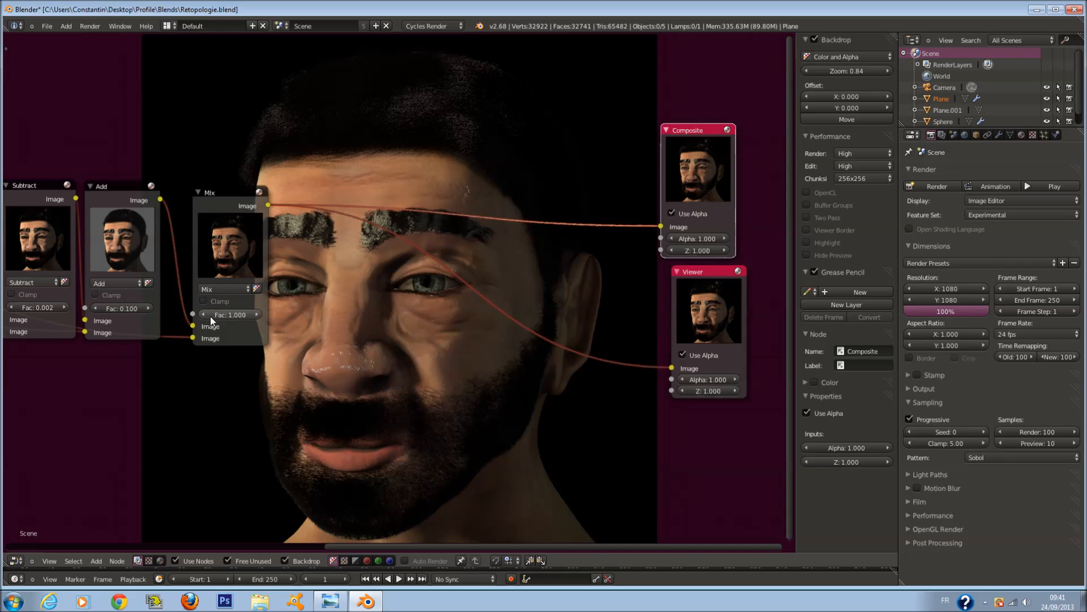
left_click(205, 316)
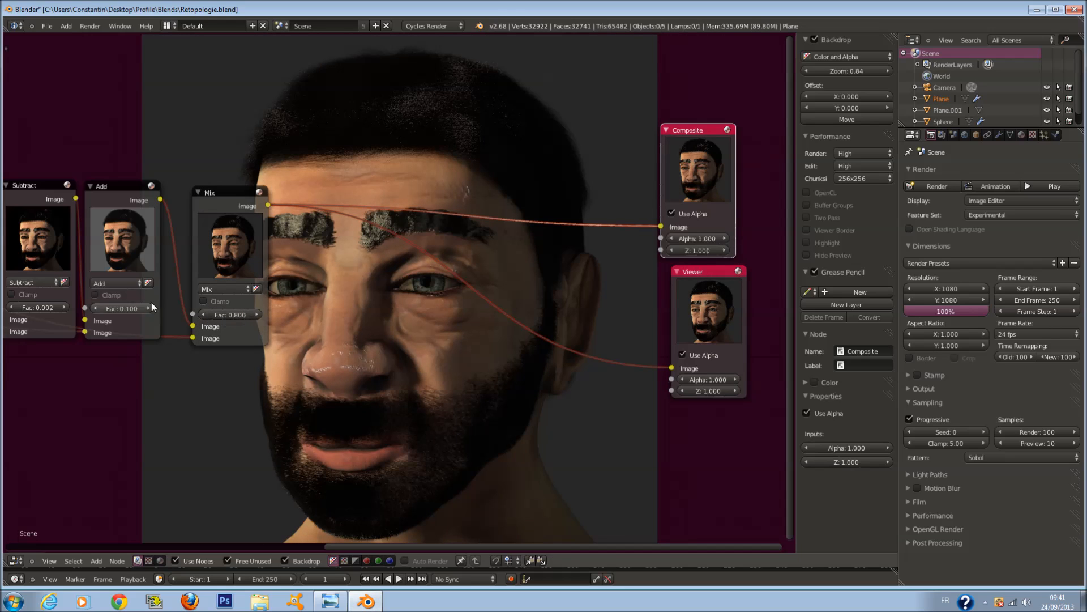
left_click(202, 315)
scroll(237, 328, "up", 1)
left_click(236, 318)
left_click(179, 321)
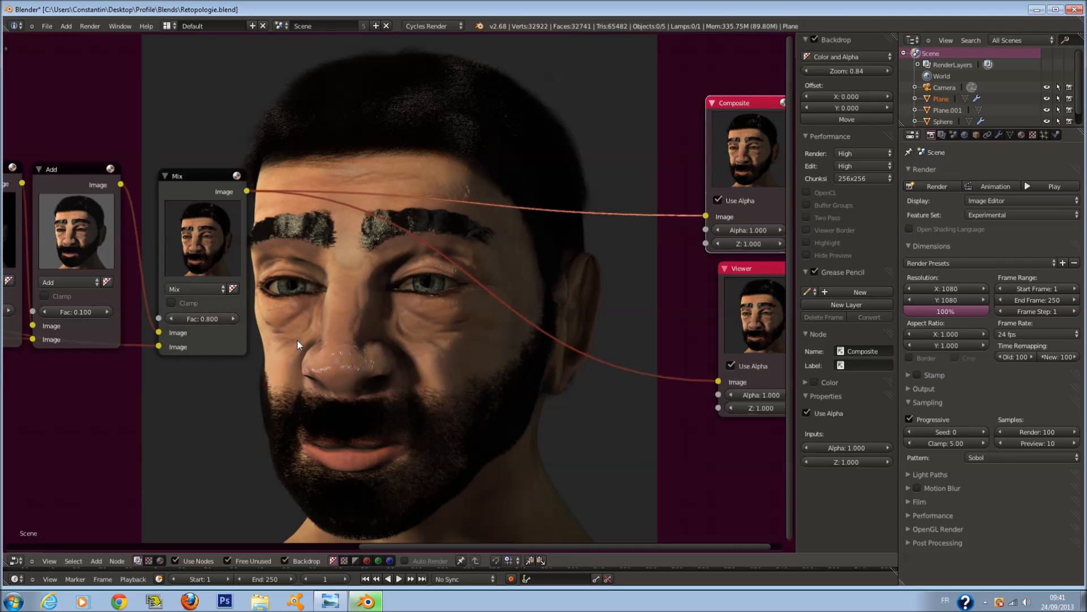
Lower the Mix node's factor in steps to 0.500.
left_click(175, 317)
left_click(174, 317)
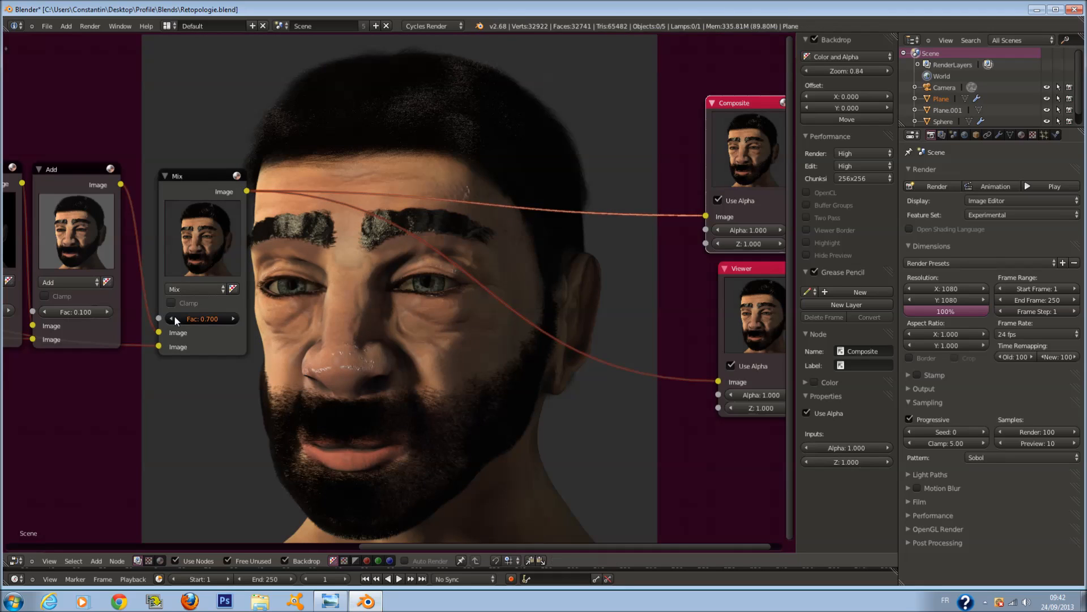
left_click(175, 317)
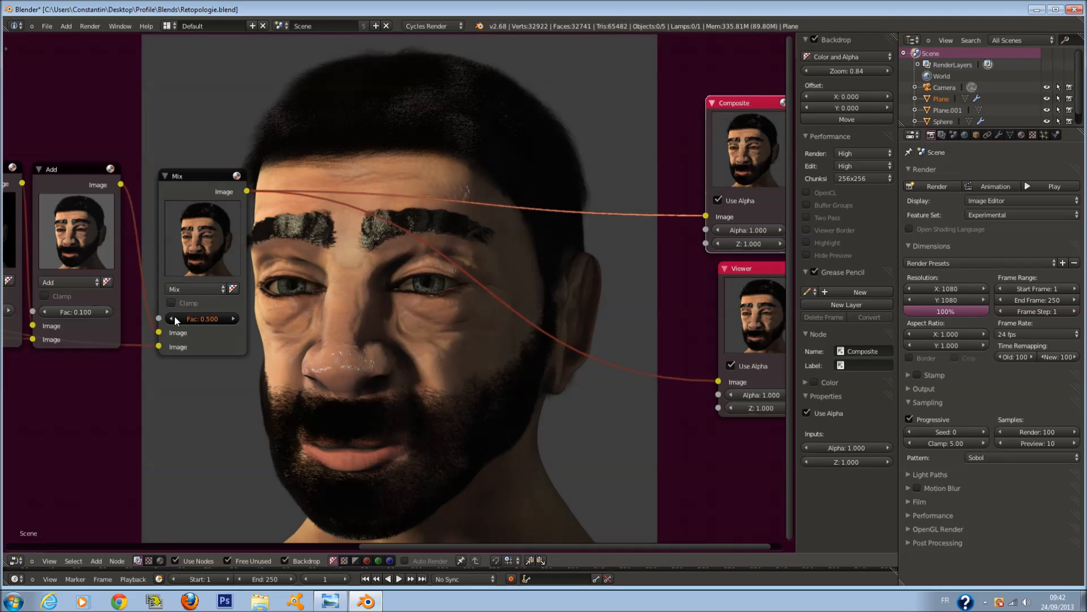
Raise the Mix node's factor to 0.800 and save the file over Retopologie.blend.
left_click(231, 319)
left_click(231, 319)
left_click(231, 319)
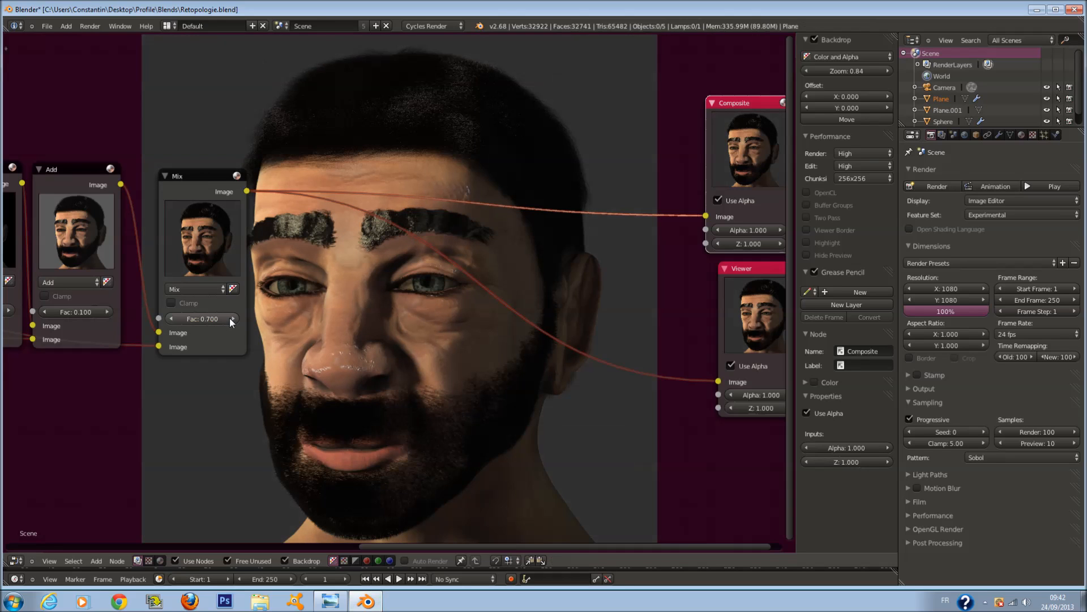
left_click(178, 317)
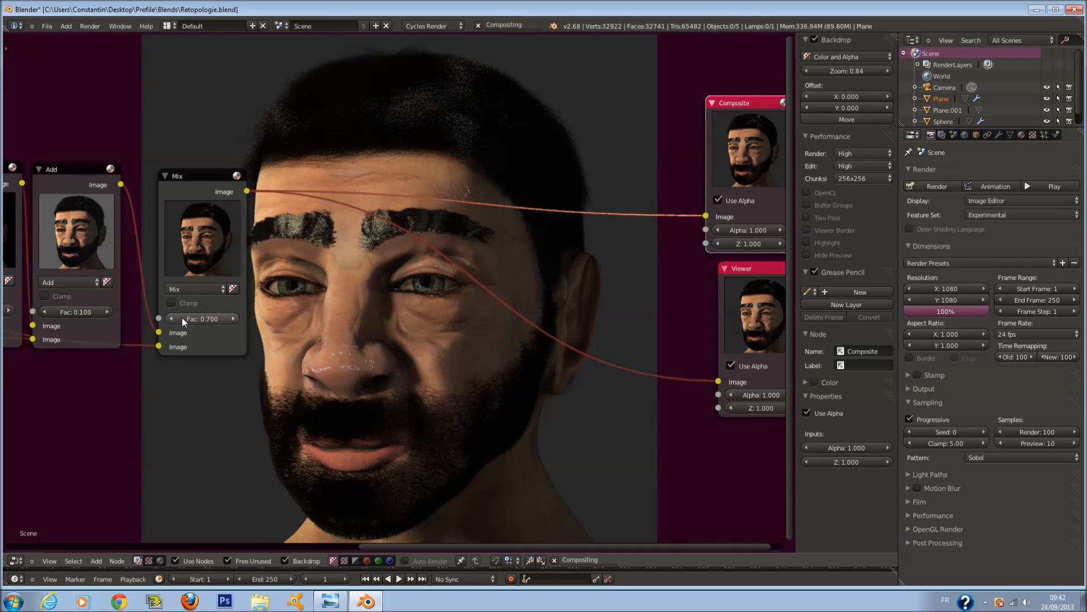
left_click(235, 318)
scroll(340, 337, "up", 1)
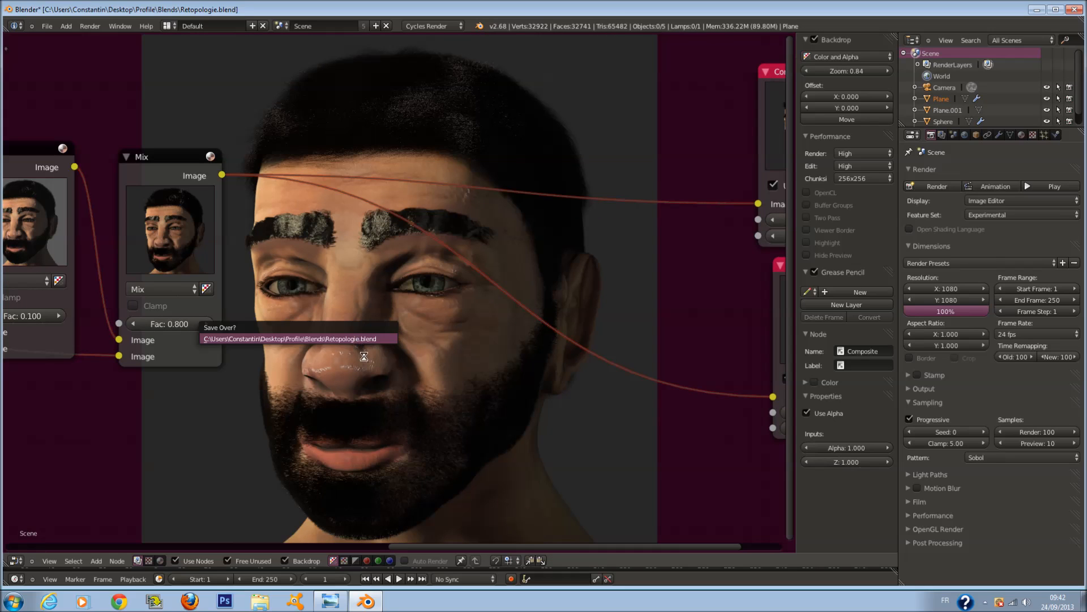
key("shift+a")
mouse_move(308, 408)
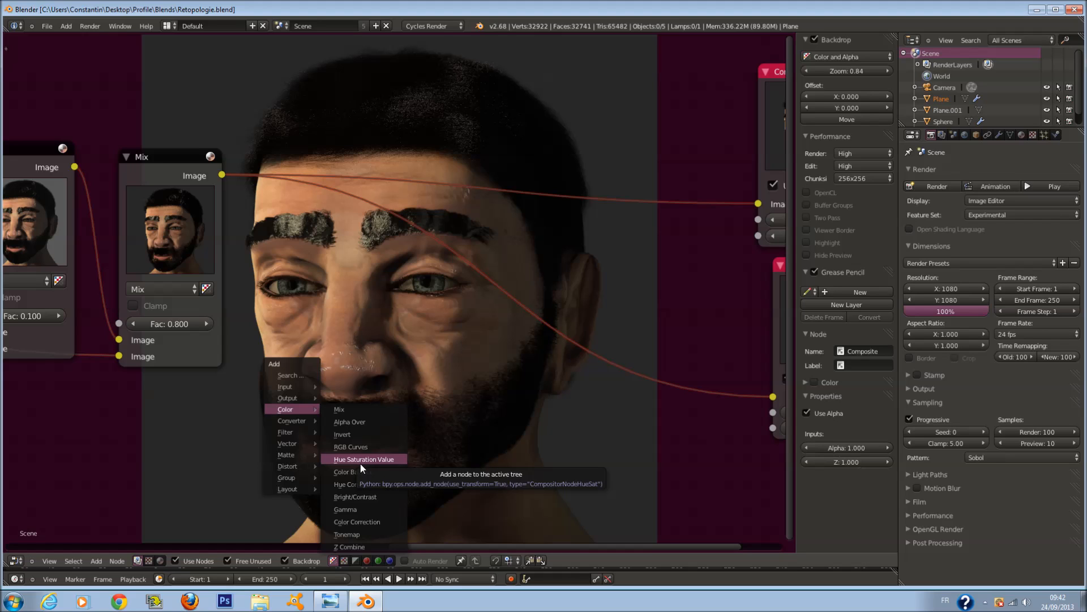
left_click(376, 519)
left_click(359, 427)
key("x")
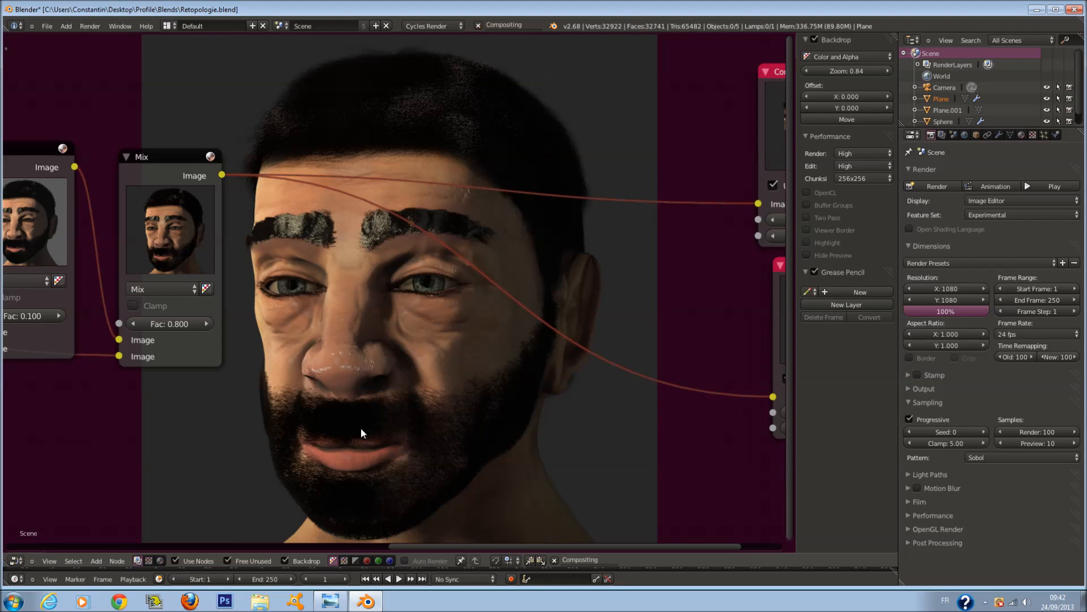
Insert a Hue Correct node on the link between the Mix node and the Viewer node.
key("shift+a")
mouse_move(367, 429)
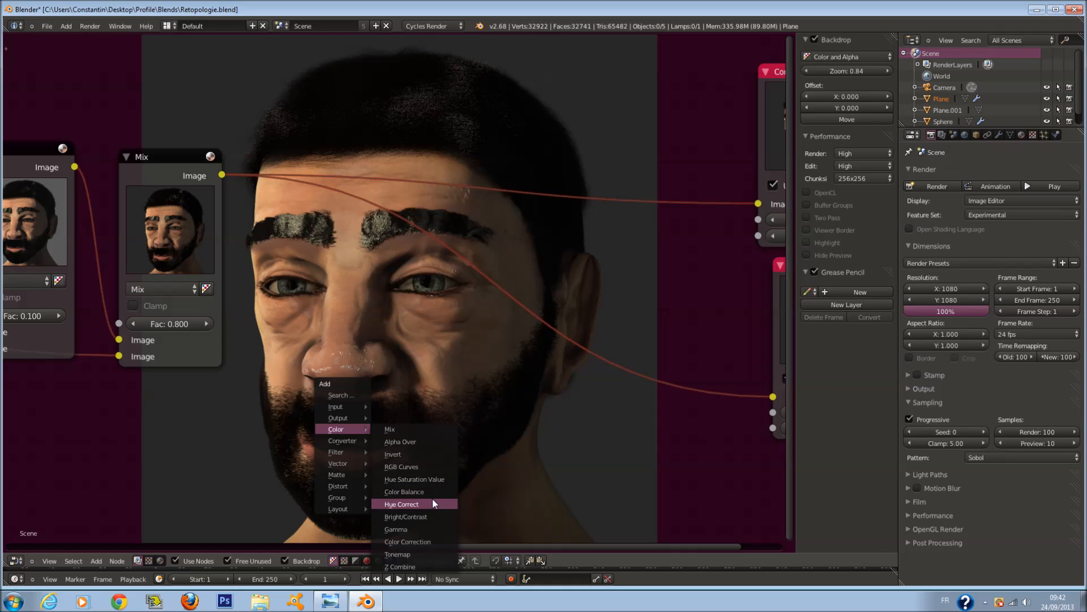
left_click(404, 503)
left_click(385, 294)
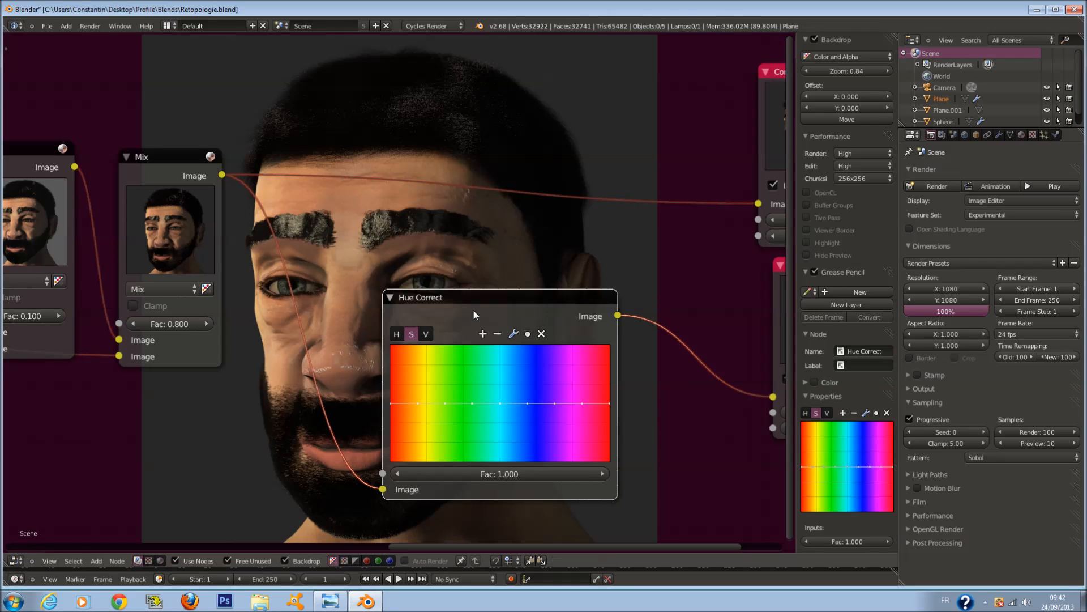
left_click_drag(474, 309, 603, 300)
Raise the cyan-blue and blue points of the Hue Correct saturation curve, setting the blue one to Y 1.00000.
scroll(648, 426, "up", 1)
left_click(674, 403)
left_click_drag(674, 403, 647, 345)
left_click_drag(669, 387, 667, 343)
scroll(526, 410, "down", 2)
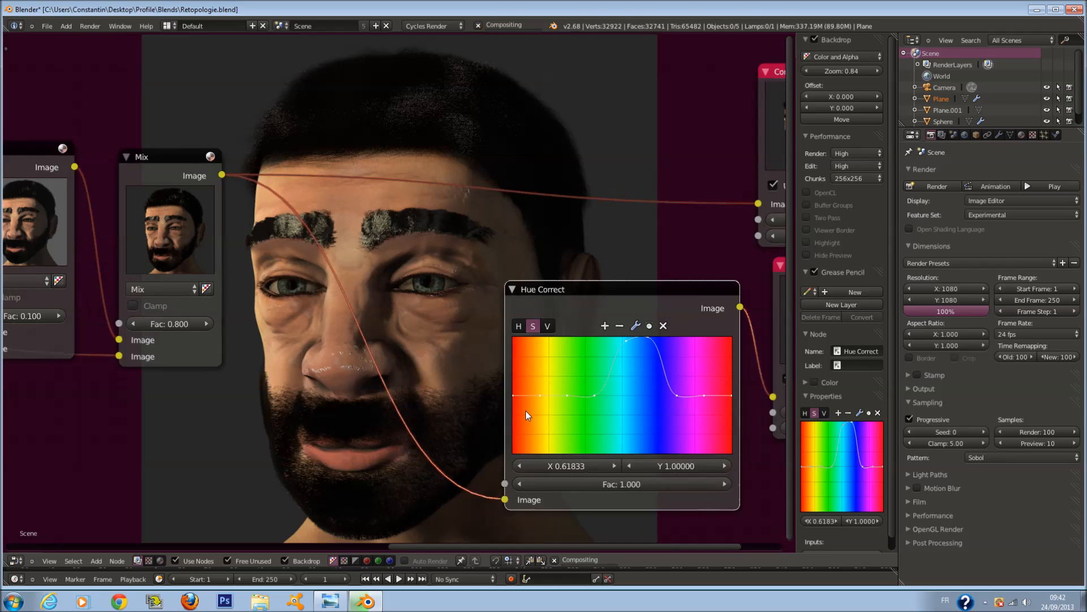
Link the Hue Correct output to the Composite node and raise the saturation curve's far red end to Y 1.00000.
scroll(688, 213, "up", 1)
left_click_drag(638, 290, 581, 288)
left_click_drag(672, 302, 757, 205)
left_click(662, 388)
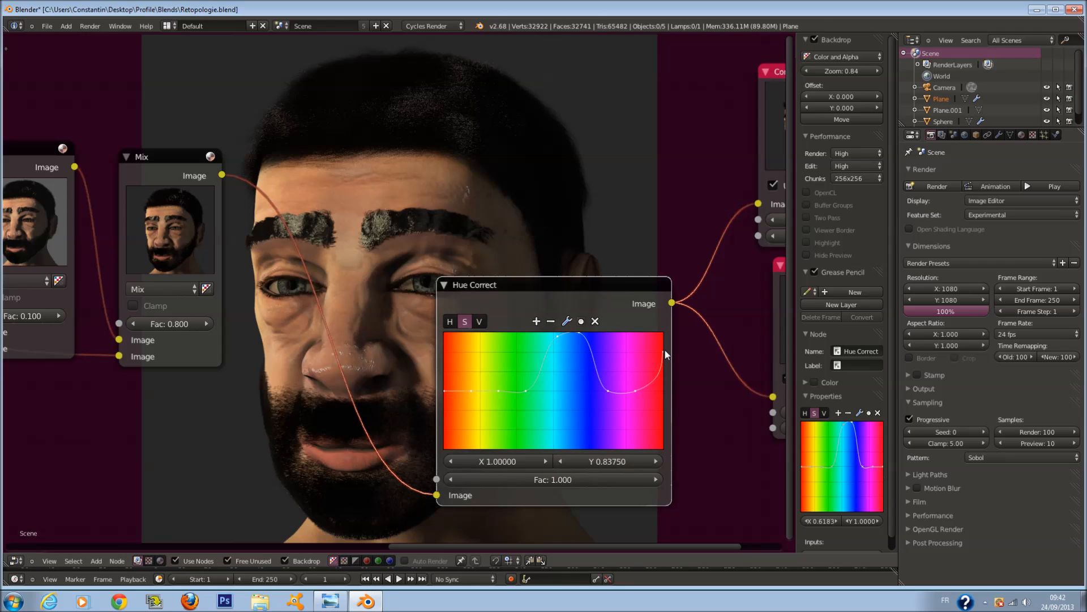
scroll(637, 326, "down", 2)
scroll(599, 303, "up", 1)
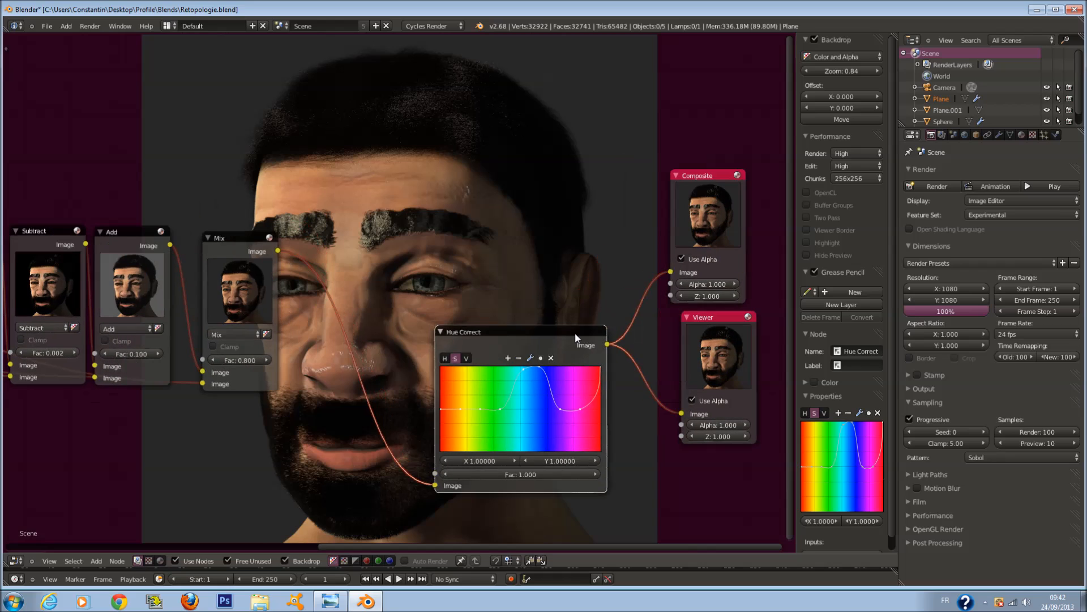
Reposition the Hue Correct node and merge the saturation curve's cyan-blue point into the blue peak.
left_click_drag(554, 331, 528, 260)
scroll(528, 260, "up", 2)
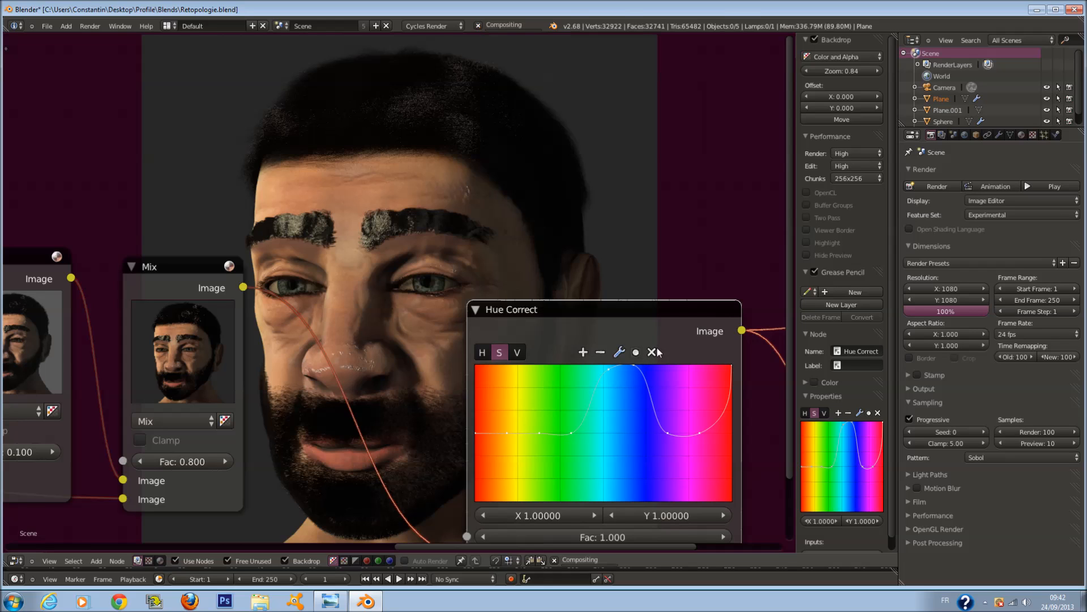
left_click_drag(609, 370, 635, 365)
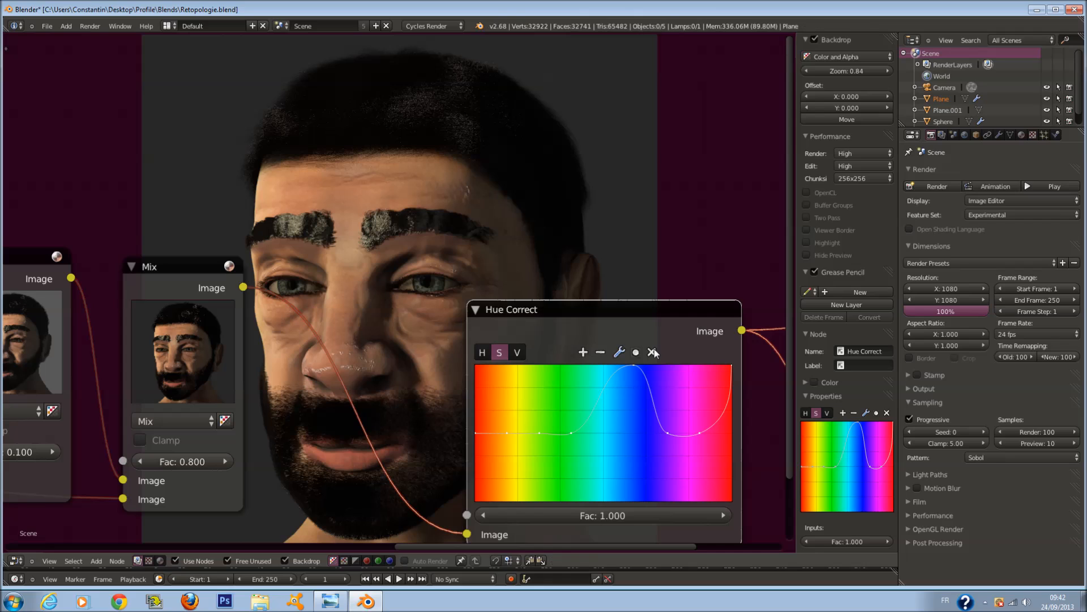
left_click(732, 366)
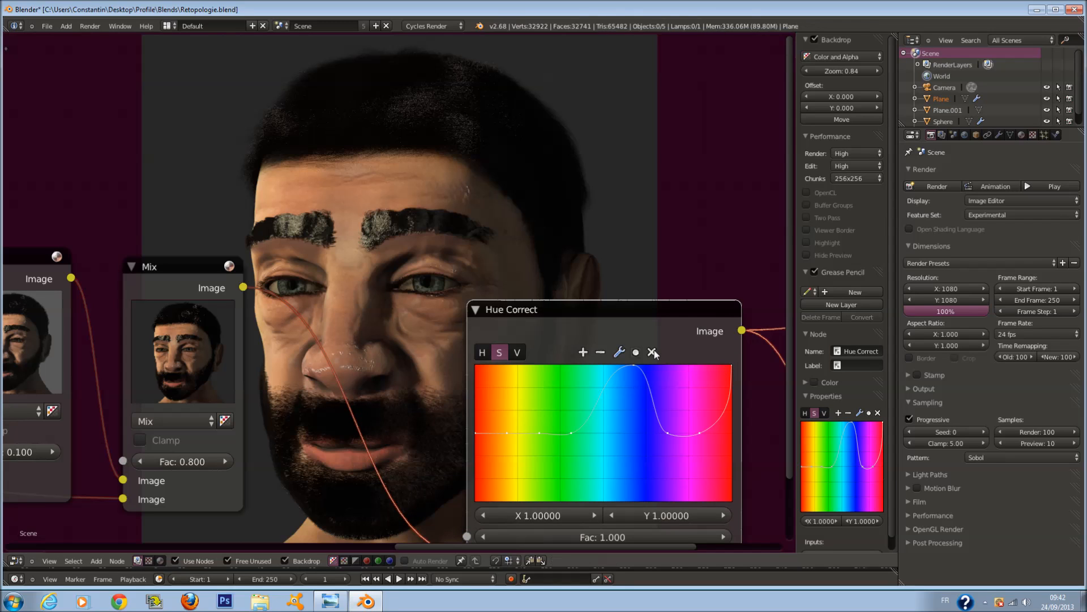
Raise the blue, cyan and green points of the Hue Correct hue curve, setting the green one to Y 0.64375.
left_click(483, 352)
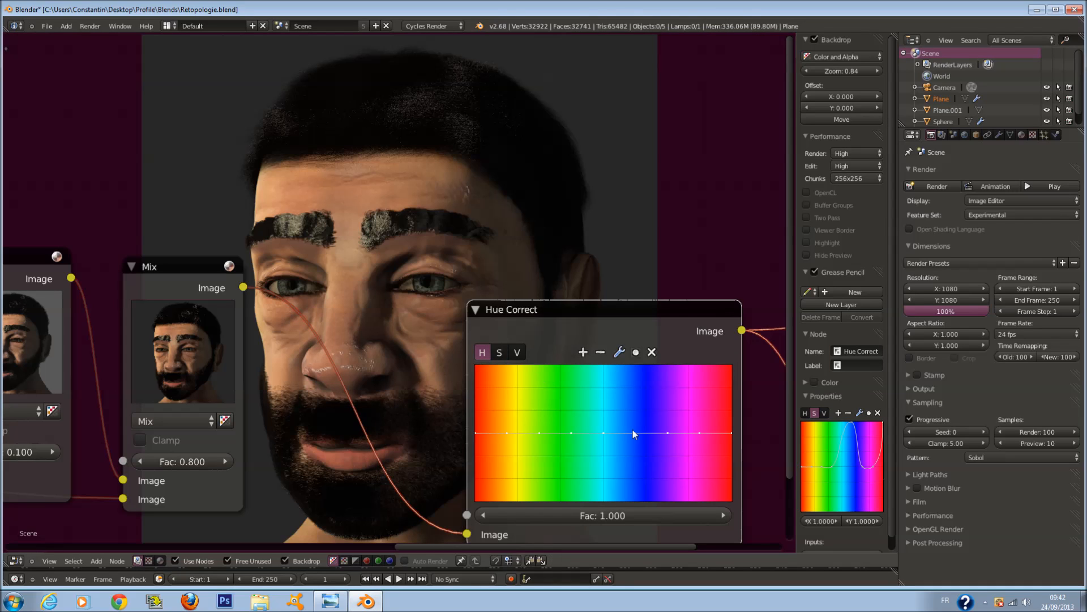
left_click_drag(664, 434, 627, 353)
left_click_drag(604, 433, 605, 396)
left_click_drag(571, 433, 573, 414)
scroll(577, 411, "down", 2)
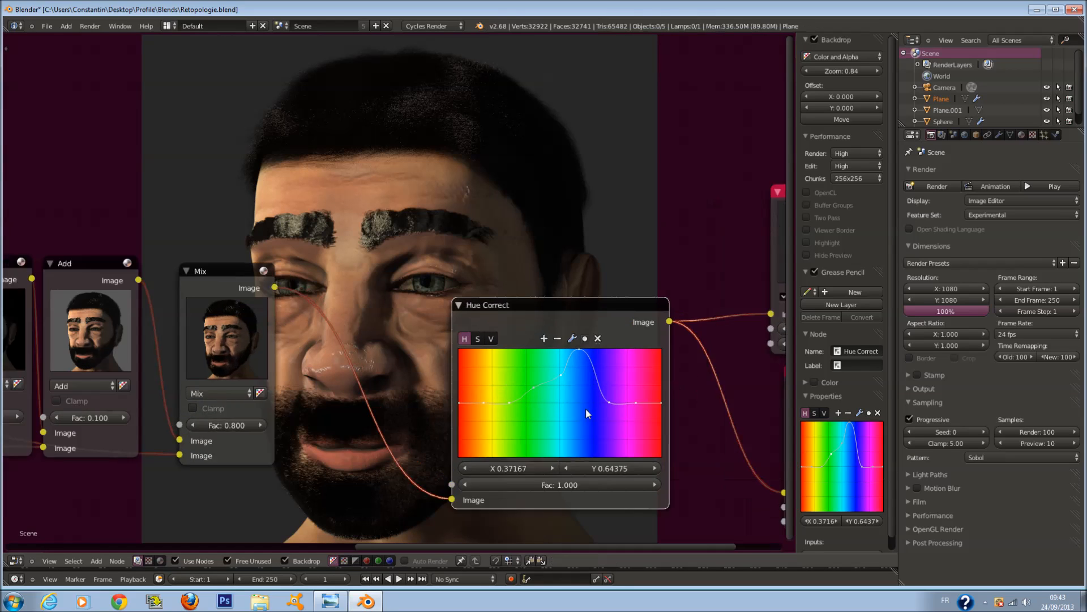
Raise the far red end of the Hue Correct value curve to Y 0.84375.
left_click_drag(682, 413, 689, 372)
left_click(501, 342)
scroll(682, 382, "down", 1)
scroll(651, 373, "down", 2)
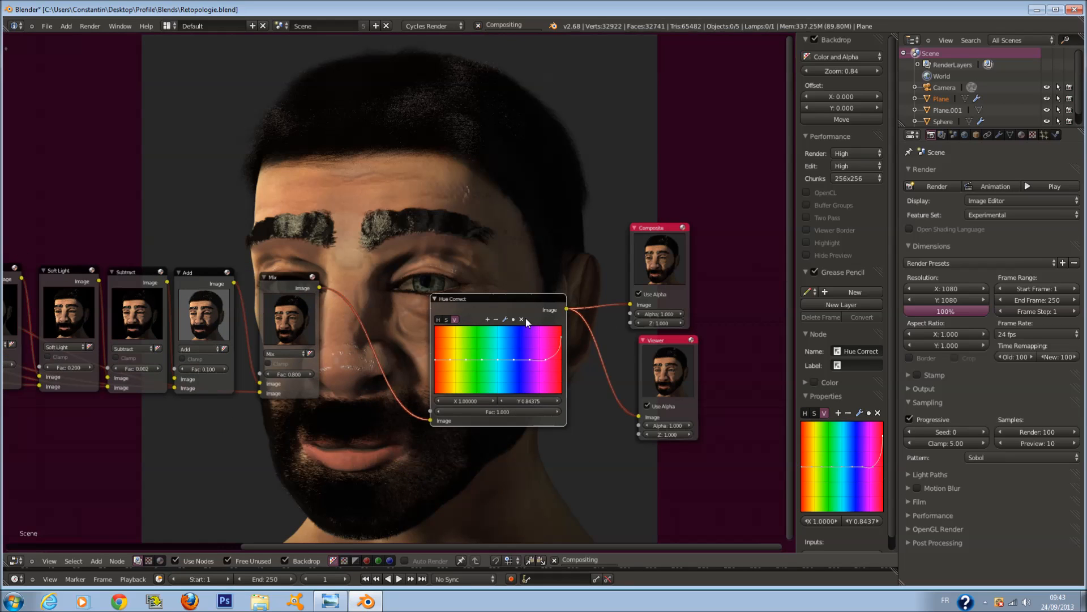
Delete the Hue Correct node and try adding a Color Correction node in its place.
scroll(504, 324, "up", 2)
key("x")
key("shift+a")
mouse_move(403, 357)
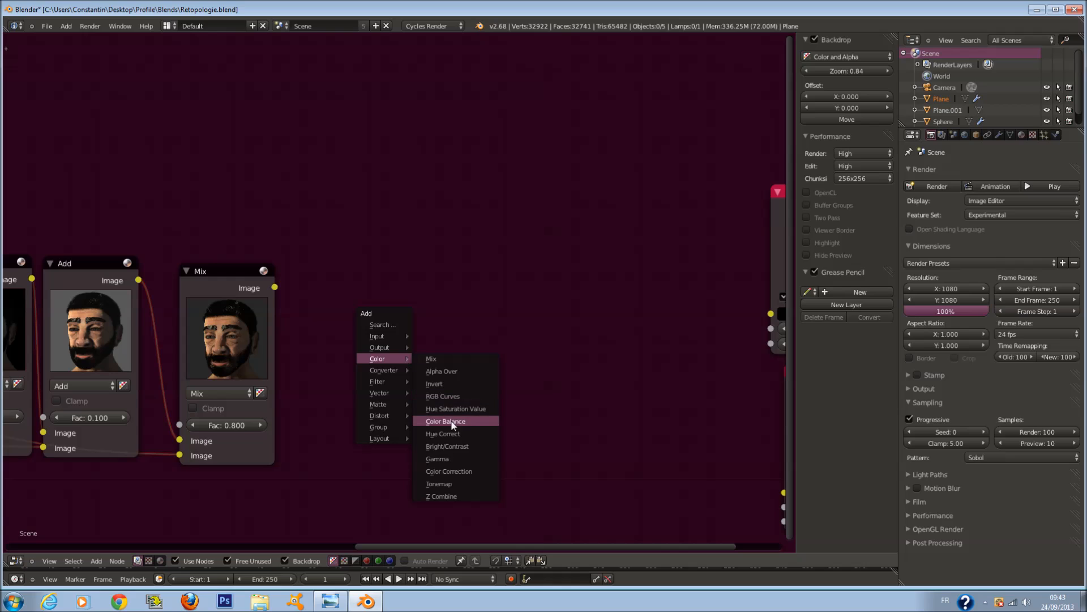
left_click(474, 467)
key("Escape")
Add a fresh Hue Correct node after the Mix node and link its output to both the Composite and Viewer nodes.
key("shift+a")
mouse_move(449, 379)
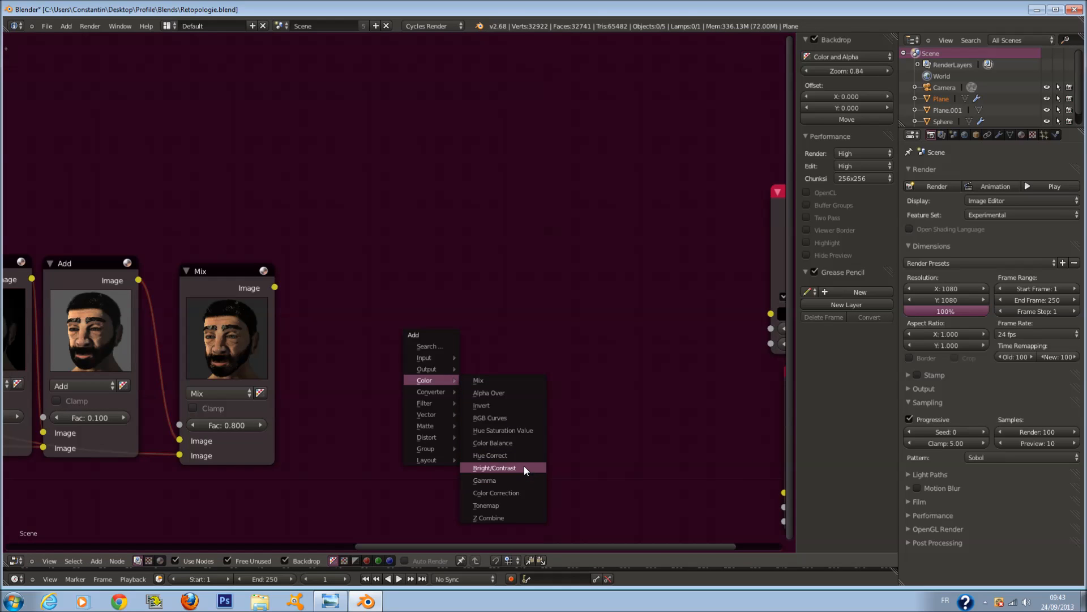
left_click(519, 456)
left_click(398, 288)
left_click_drag(275, 287, 771, 313)
scroll(739, 341, "down", 2)
left_click_drag(511, 306, 509, 288)
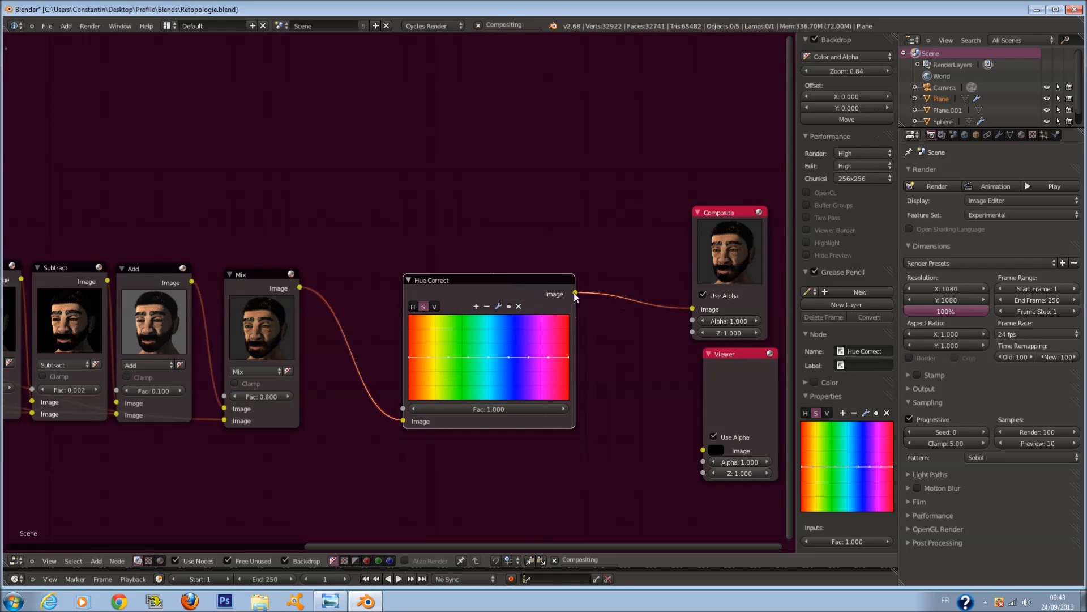
left_click_drag(576, 295, 703, 450)
Lower the new saturation curve's blue point to Y 0.00000 and its cyan point to Y 0.10625.
scroll(623, 402, "up", 2)
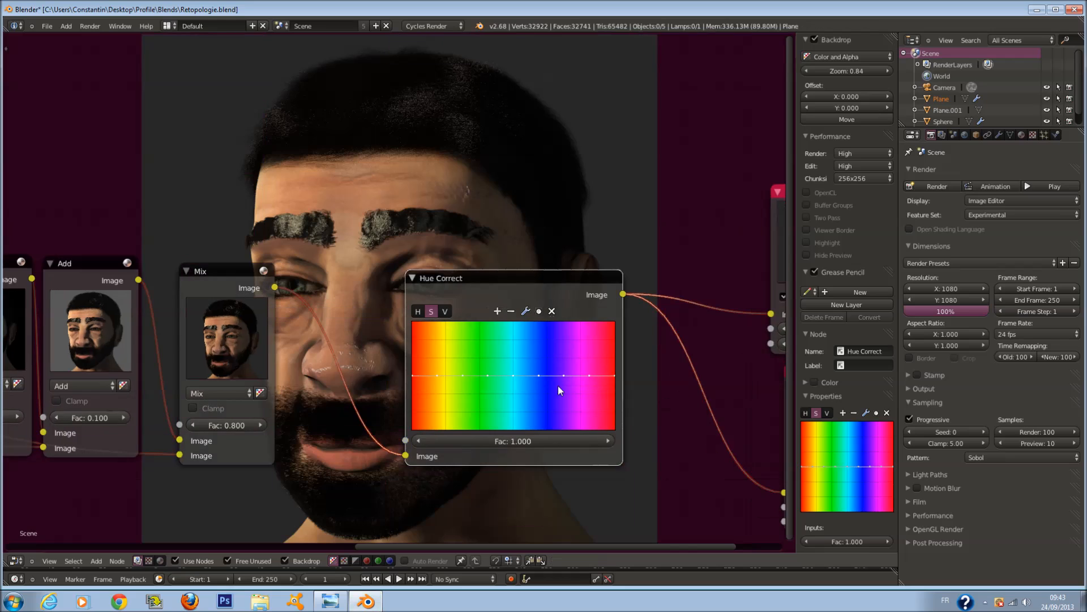
left_click_drag(505, 301, 662, 371)
left_click_drag(667, 458, 669, 512)
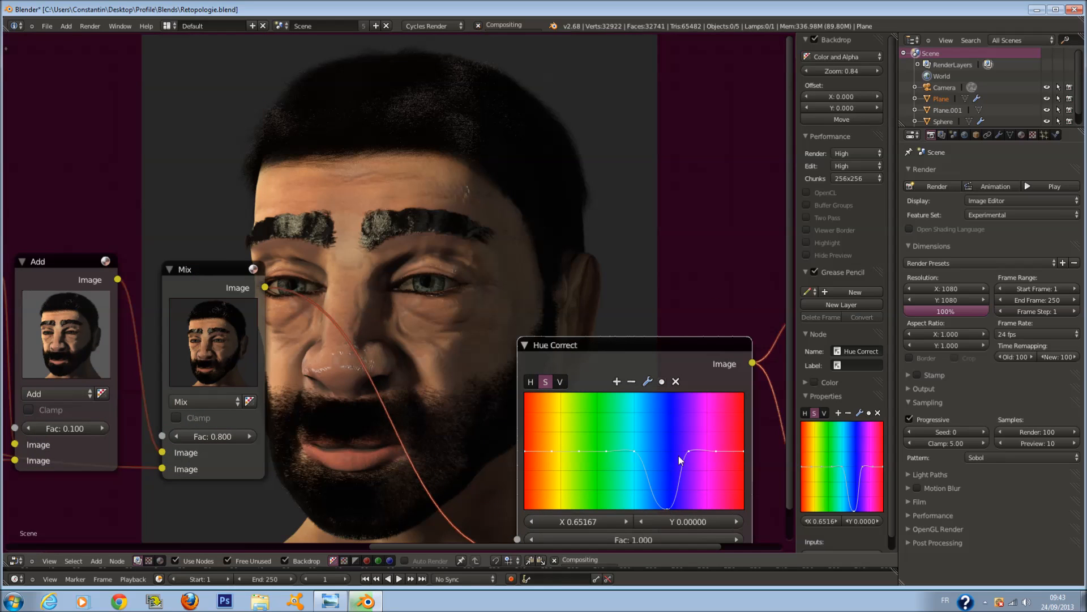
left_click(637, 500)
scroll(623, 417, "down", 1)
scroll(614, 438, "up", 1)
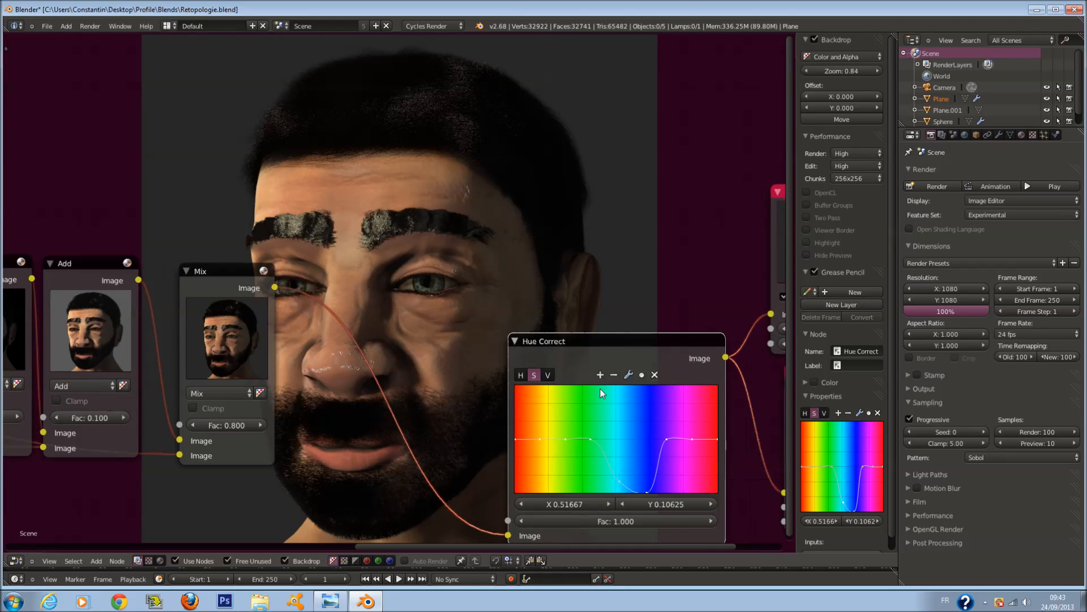
Reposition the Hue Correct node, set the saturation curve's yellow point to Y 0.55000 and nudge its far red end.
left_click_drag(602, 350, 534, 322)
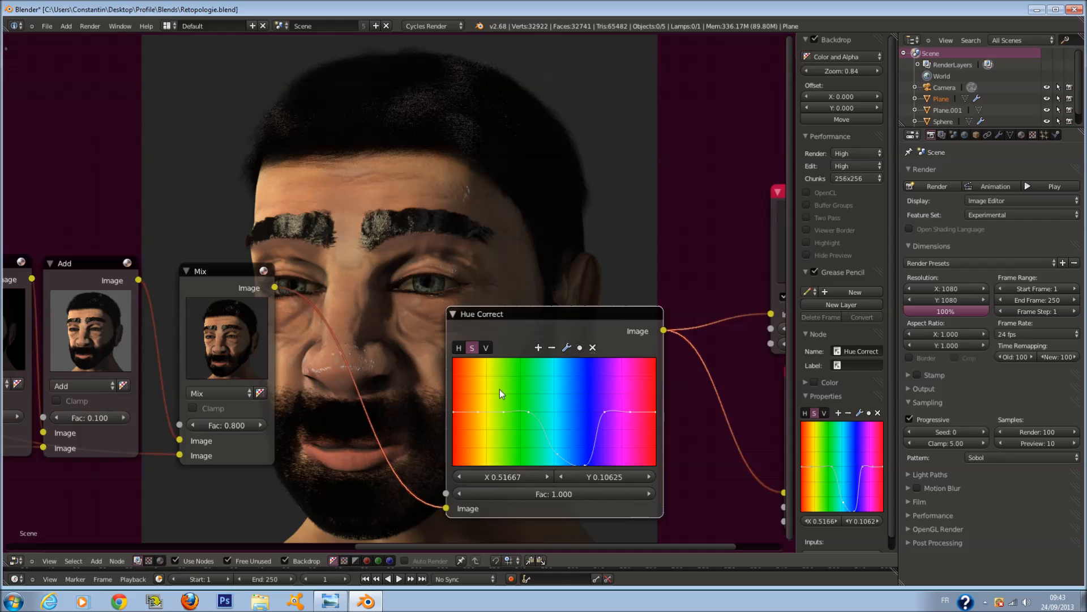
scroll(497, 431, "up", 1)
mouse_move(498, 430)
left_mouse_down()
mouse_move(495, 390)
mouse_move(501, 470)
mouse_move(497, 416)
mouse_move(495, 430)
left_mouse_up()
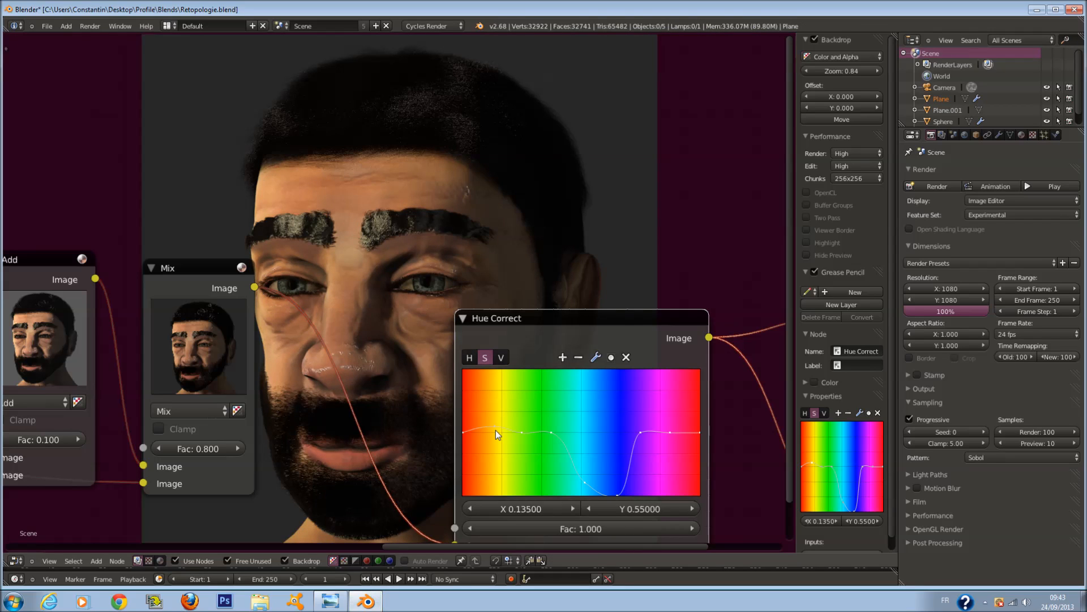
mouse_move(697, 433)
left_mouse_down()
mouse_move(697, 369)
mouse_move(709, 432)
left_mouse_up()
Raise the saturation curve's blue point to Y 0.98125, its violet point to Y 0.97500 and its cyan point to the top.
left_click_drag(616, 479, 616, 373)
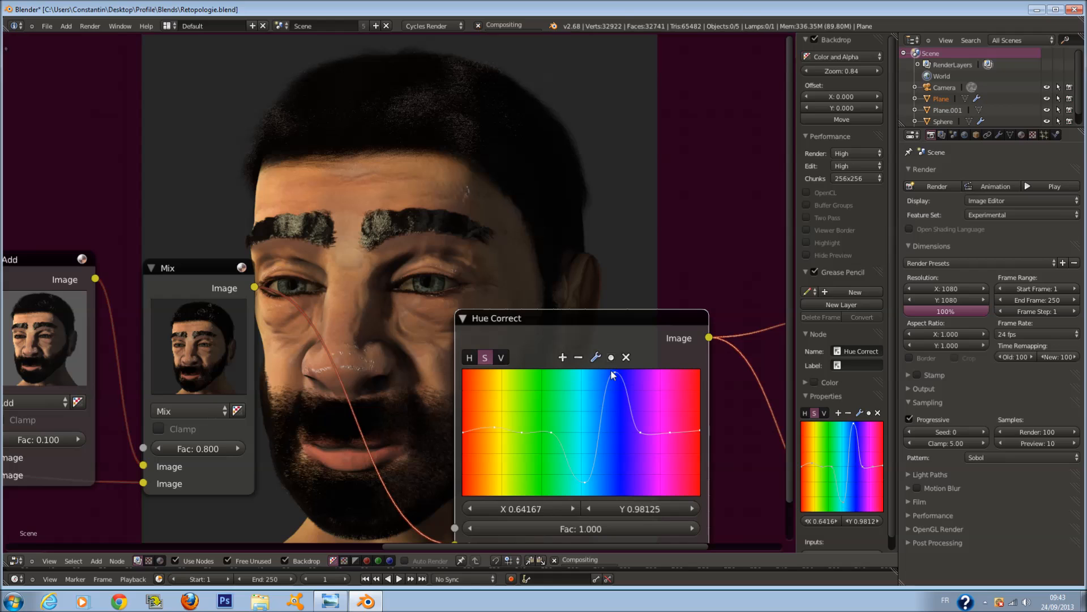
left_click_drag(637, 431, 634, 372)
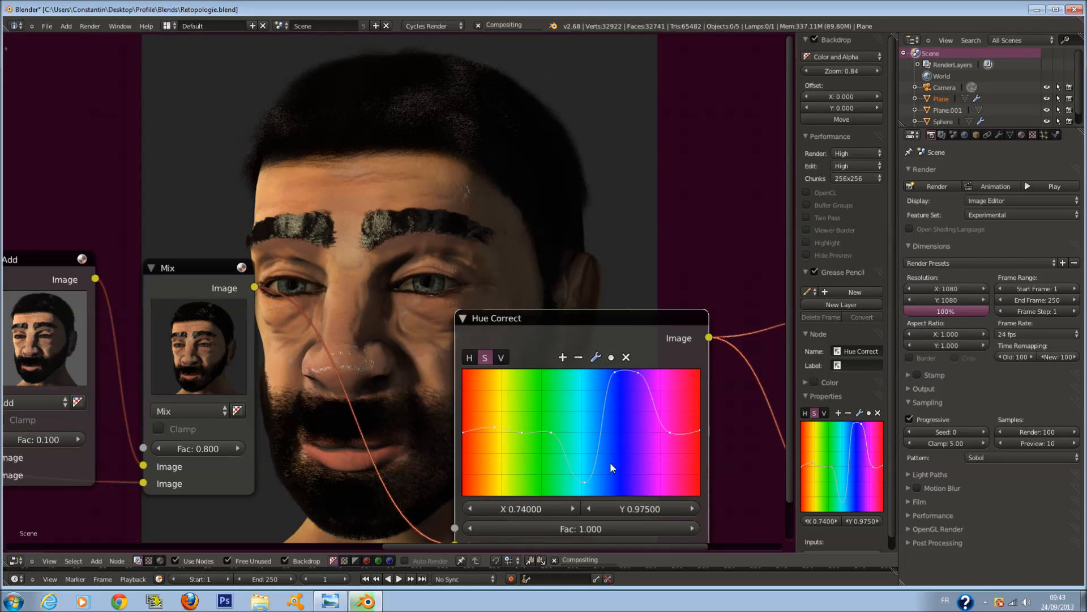
left_click_drag(588, 482, 597, 366)
Lower the saturation curve's yellow-green point, bring it back up to Y 0.43750 and fine-tune its height.
left_click_drag(529, 433, 532, 461)
middle_click_drag(567, 403, 270, 148)
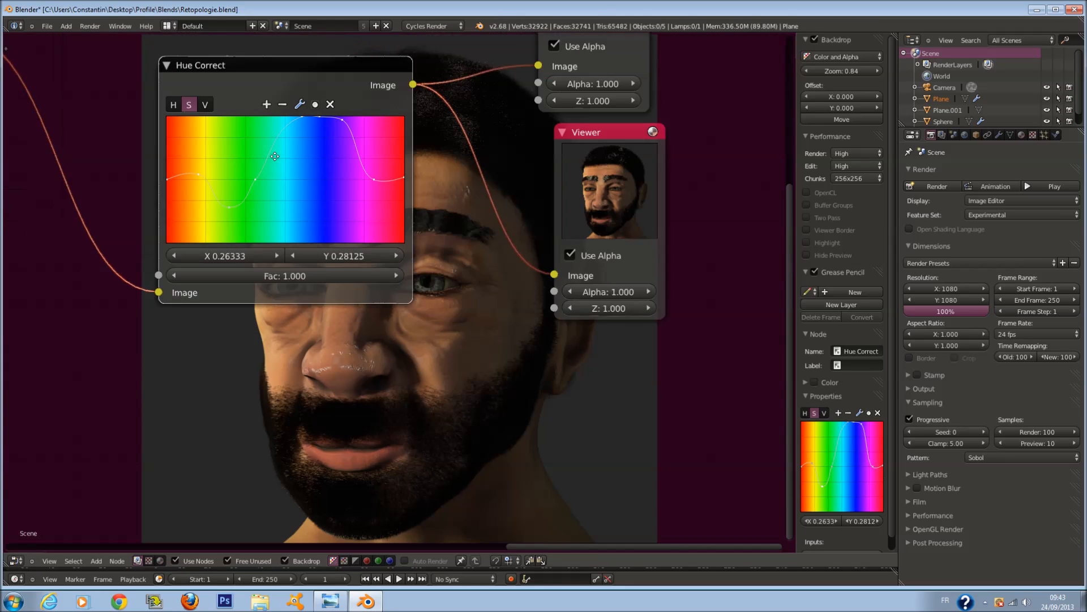
scroll(270, 148, "up", 1)
left_click_drag(223, 205, 223, 188)
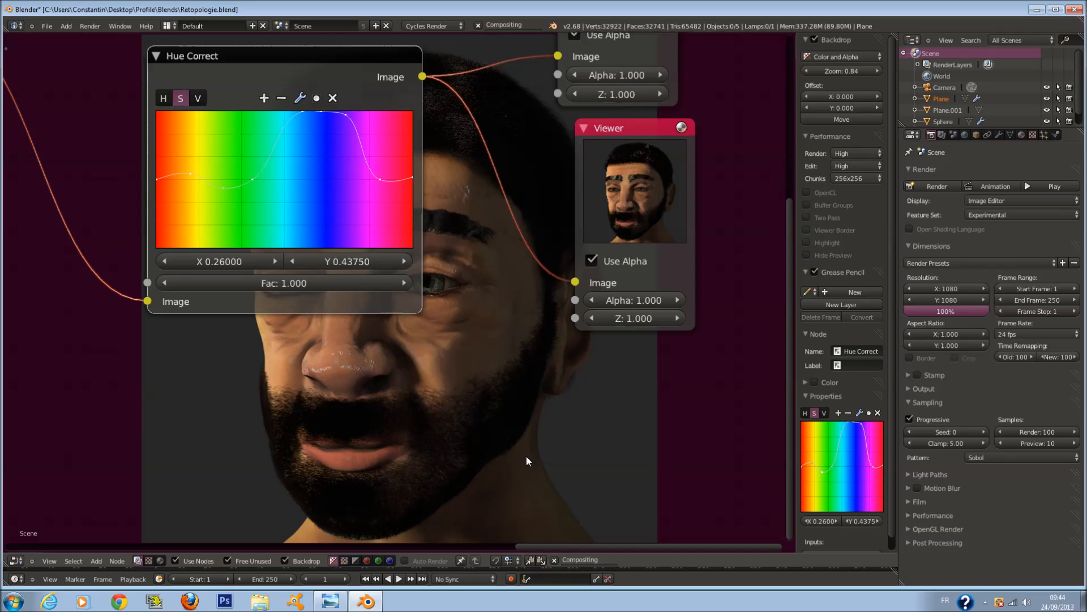
middle_click_drag(380, 300, 462, 347)
scroll(265, 184, "up", 1)
left_click_drag(224, 206, 223, 199)
Add an orange point at X 0.07333, Y 0.48125 to the saturation curve and raise its red start to Y 0.59375.
middle_click_drag(223, 198, 476, 236)
left_click_drag(476, 236, 495, 255)
middle_click_drag(576, 171, 492, 270)
scroll(477, 344, "down", 1)
middle_click_drag(414, 477, 429, 430)
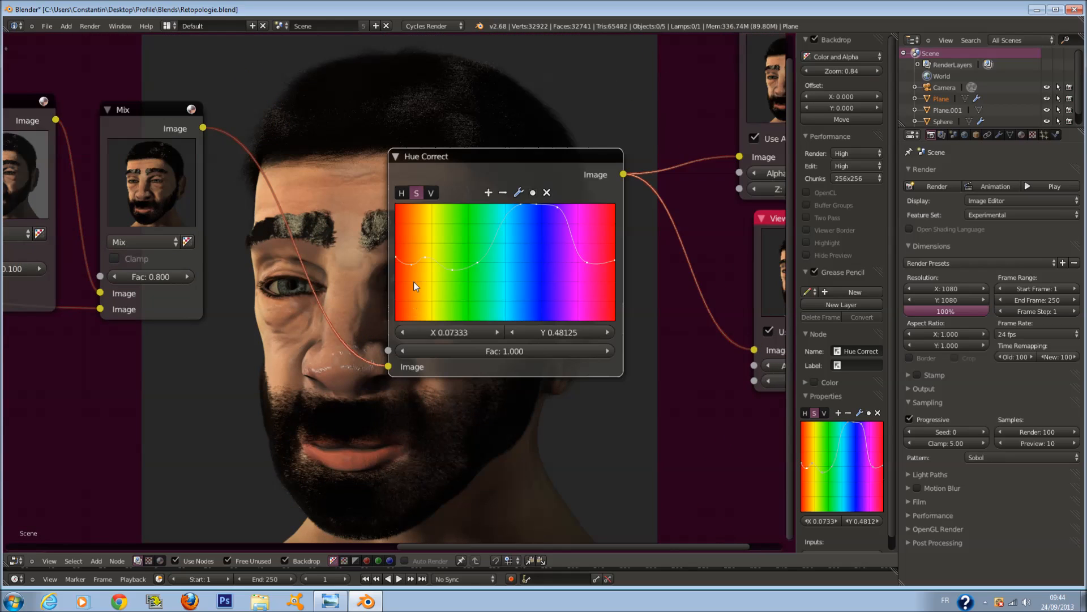
left_click_drag(395, 257, 400, 251)
scroll(491, 239, "up", 2)
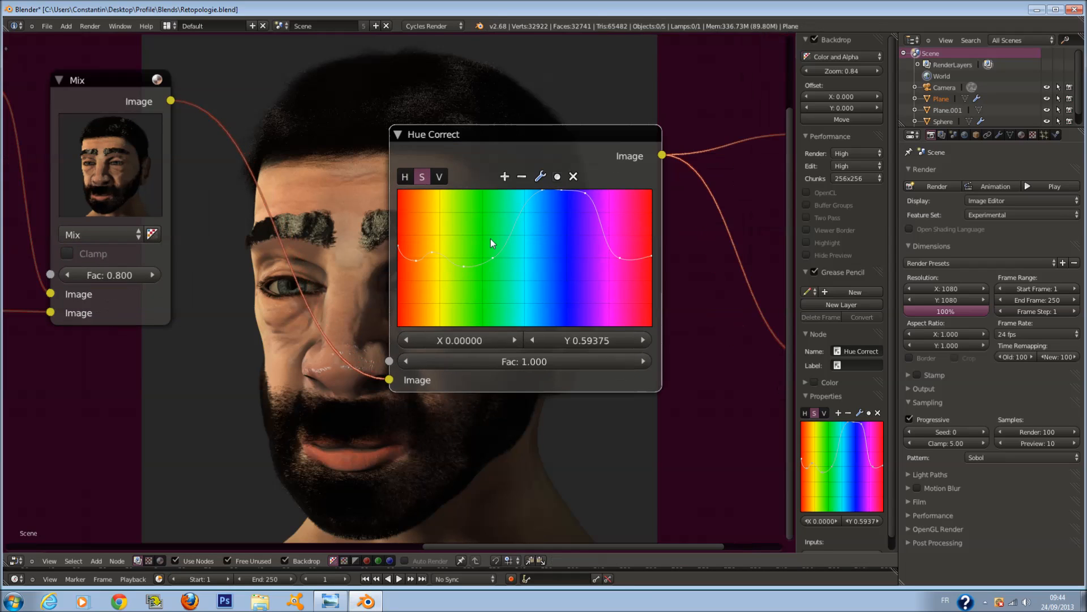
On the value curve, raise the blue point to Y 1.00000 and place another blue point at X 0.68603, Y 0.48125.
left_click(440, 177)
left_click_drag(561, 257, 558, 191)
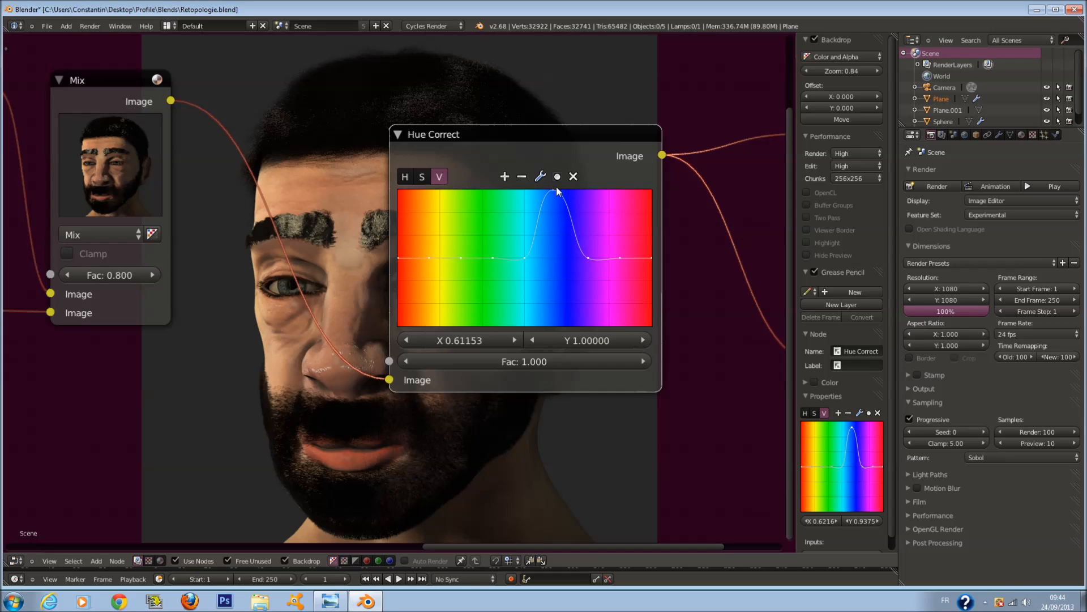
left_click(569, 210)
middle_click_drag(501, 253, 600, 224)
left_click_drag(616, 226, 615, 277)
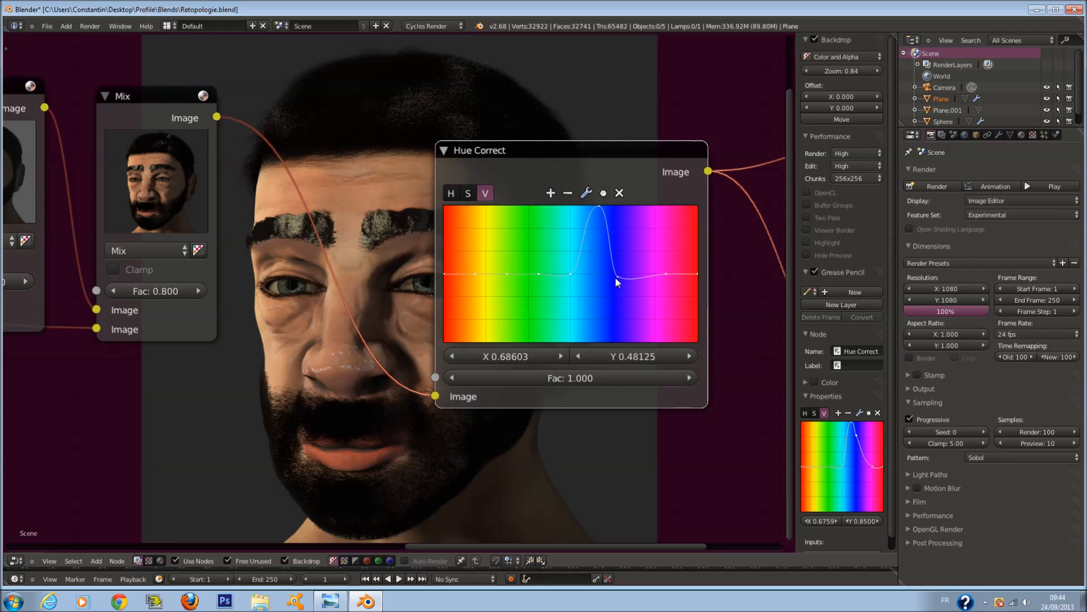
Move the hue curve's blue point upward and toward cyan in the Hue Correct node.
left_click(451, 193)
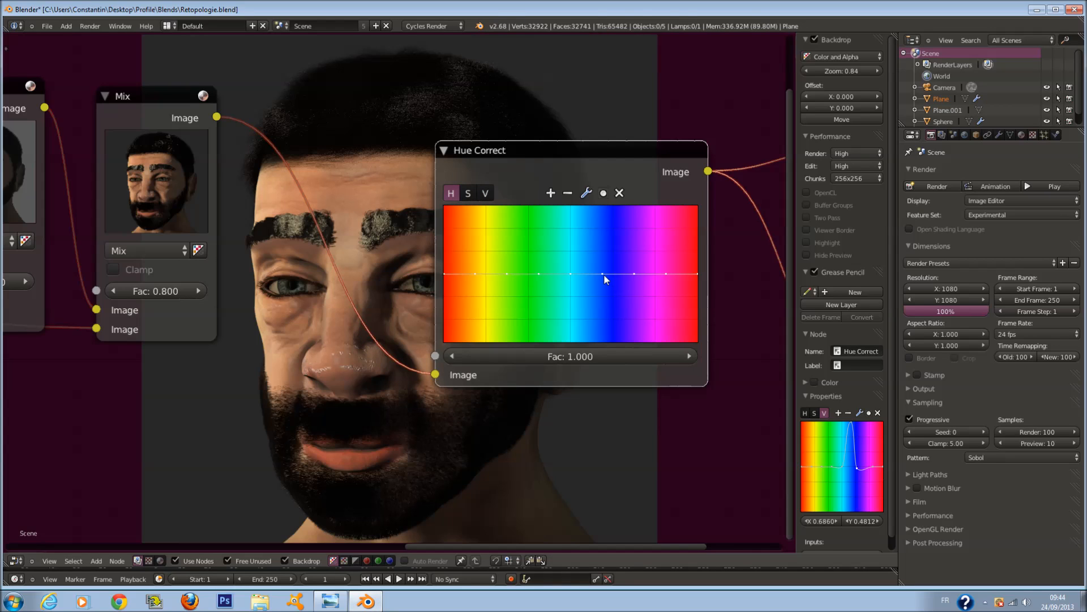
left_click_drag(602, 274, 570, 230)
middle_click_drag(515, 300, 529, 409)
scroll(467, 267, "down", 2)
Collapse the Hue Correct node and move it close beside the Mix node.
key("h")
left_click_drag(468, 266, 310, 236)
scroll(310, 235, "down", 2)
Move the Viewer and Composite nodes farther from the collapsed Hue Correct node.
scroll(421, 305, "down", 1)
middle_click_drag(422, 305, 251, 302)
left_click_drag(488, 335, 570, 343)
left_click_drag(478, 235, 535, 228)
Add a Filter node on the link between the collapsed Hue Correct node and the Viewer.
scroll(436, 375, "up", 2)
key("shift+a")
mouse_move(382, 354)
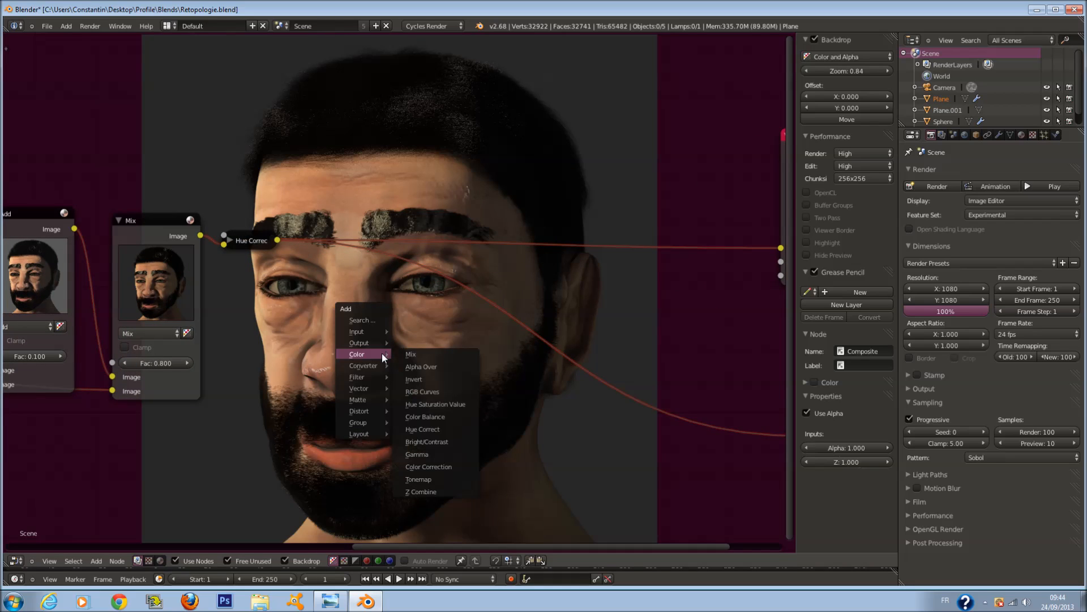
mouse_move(358, 378)
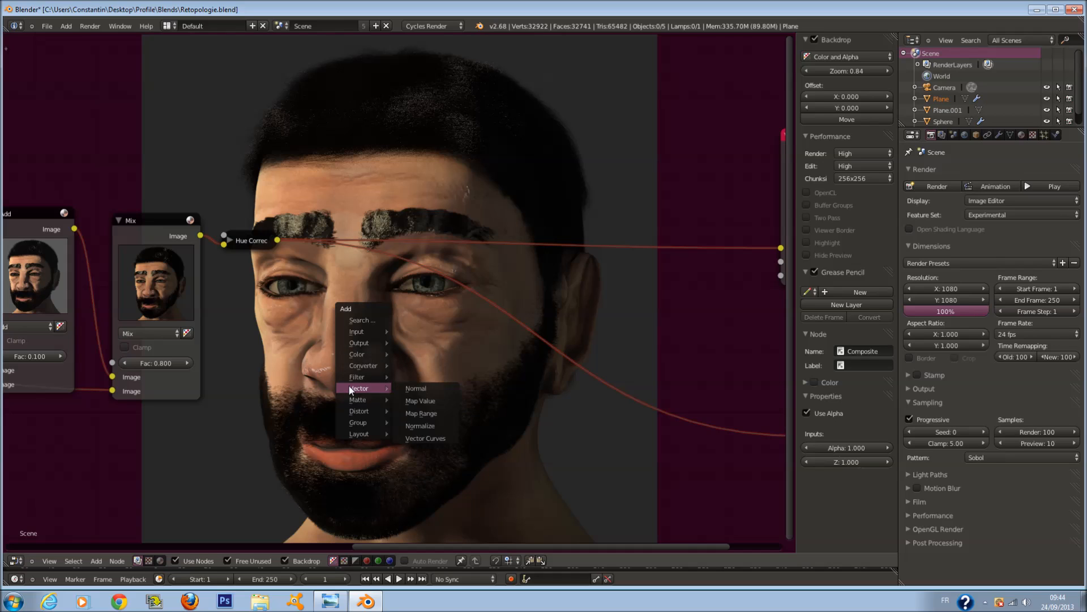
mouse_move(348, 400)
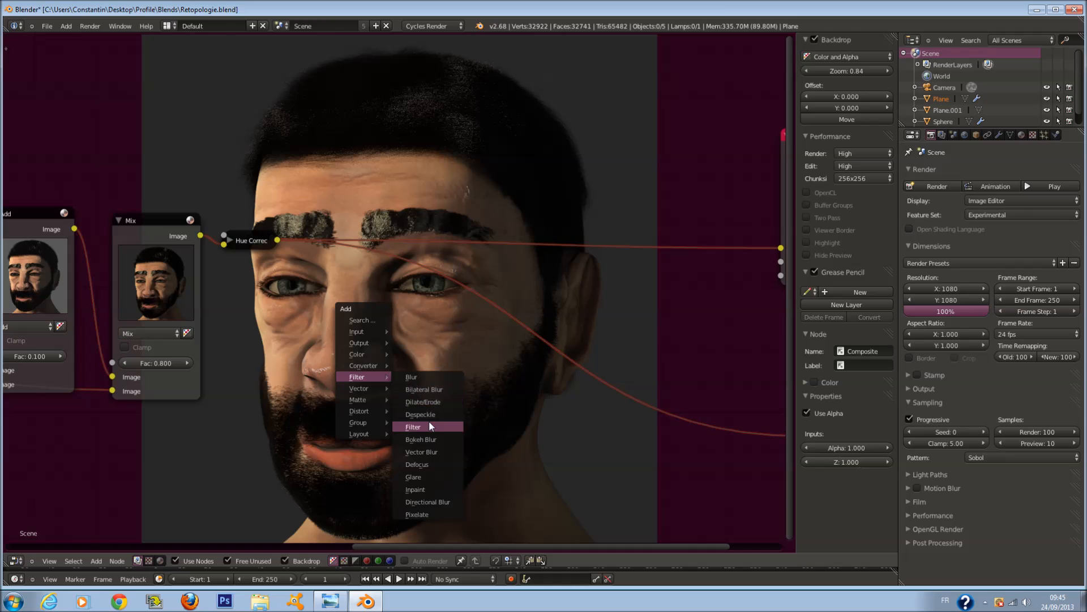
left_click(429, 421)
left_click(386, 289)
scroll(414, 324, "up", 2)
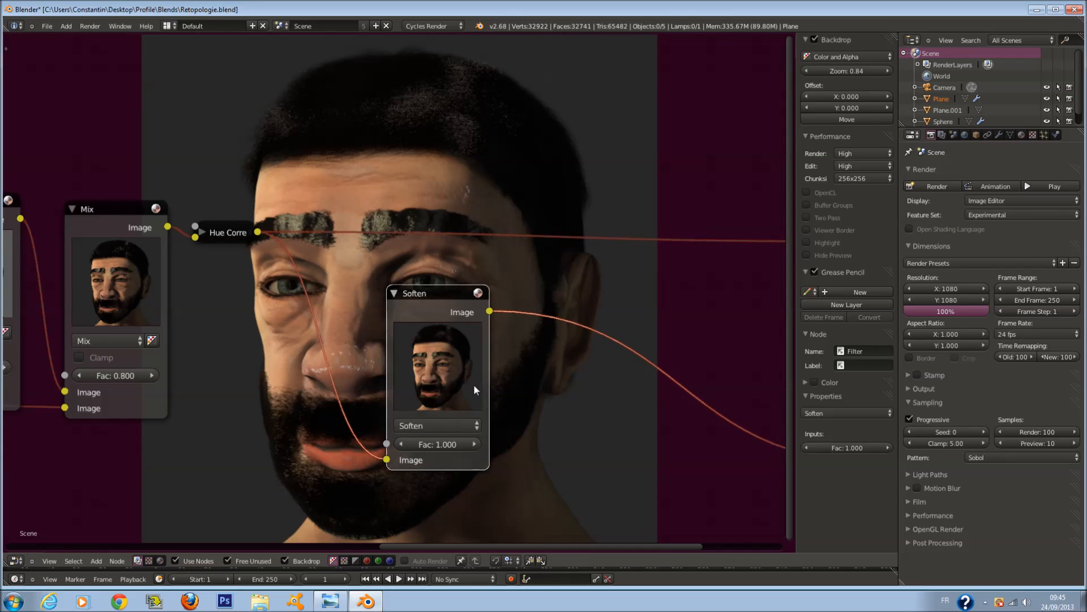
Switch the filter type to Sharpen and connect its output to the Composite node's image input.
left_click(456, 429)
left_click(451, 391)
scroll(396, 371, "down", 1)
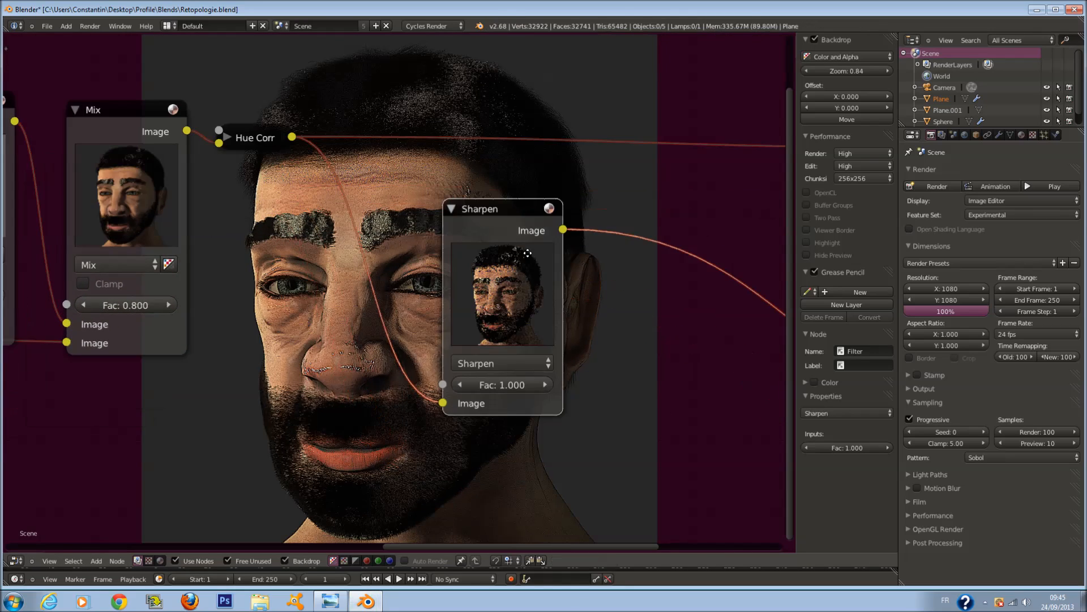
scroll(402, 345, "down", 1)
left_click_drag(438, 324, 723, 266)
Lower the Sharpen node's factor to 0.225.
scroll(308, 460, "up", 1)
left_click_drag(369, 478, 219, 472)
left_click(370, 481)
type("25")
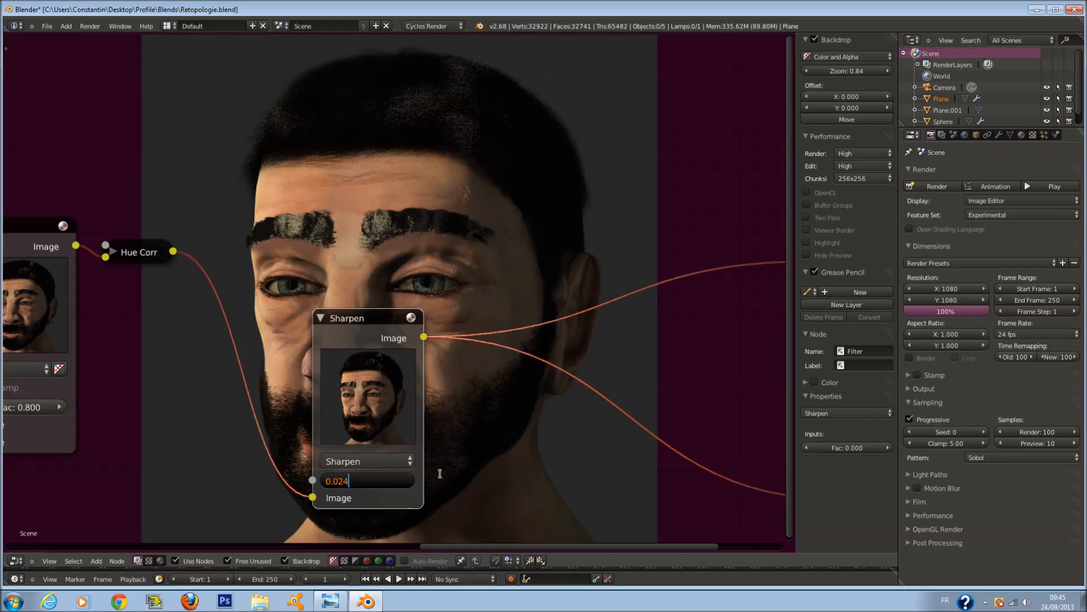
key("Return")
left_click(408, 481)
middle_click_drag(444, 479, 615, 260)
scroll(615, 261, "up", 1)
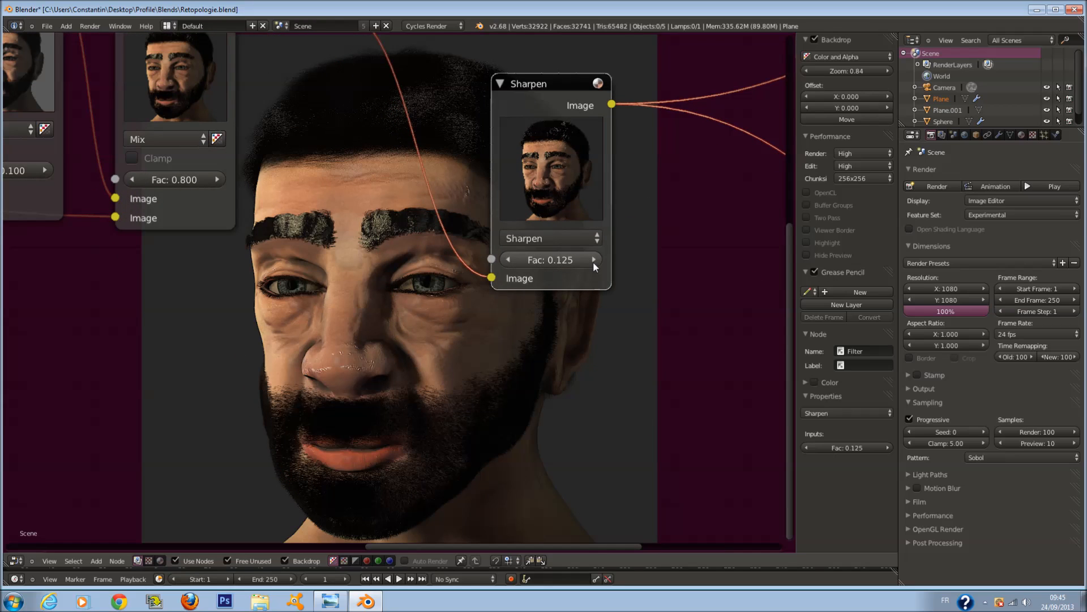
left_click(600, 261)
Move the Sharpen node closer to the collapsed Hue Correct node.
scroll(598, 262, "down", 2)
scroll(548, 226, "up", 1)
middle_click_drag(547, 222, 499, 393)
left_click_drag(479, 355, 409, 300)
middle_click_drag(399, 297, 323, 303)
scroll(216, 97, "up", 1)
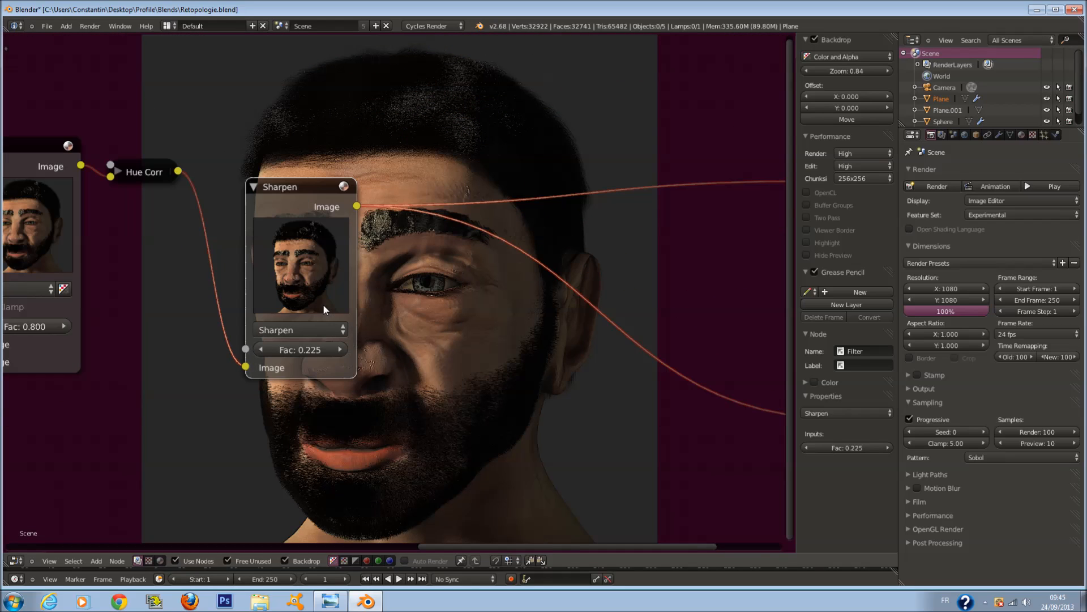
Duplicate the Mix node after Sharpen, feed it the Hue Correct output as well, and link its output to the Composite node.
left_click(51, 222)
key("shift+d")
left_click(558, 286)
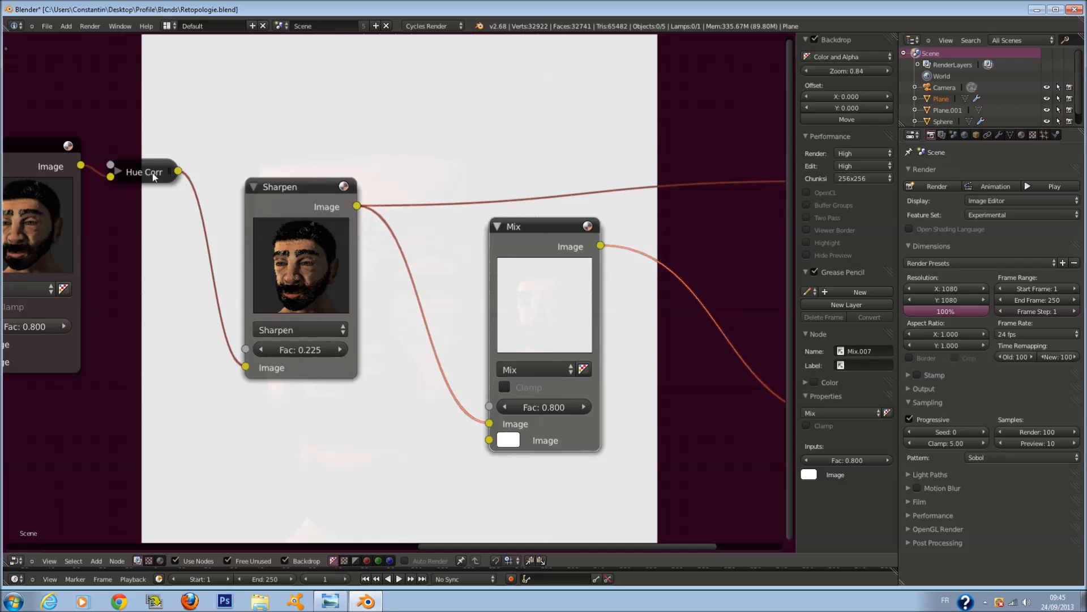
left_click_drag(177, 171, 490, 438)
scroll(607, 272, "down", 1)
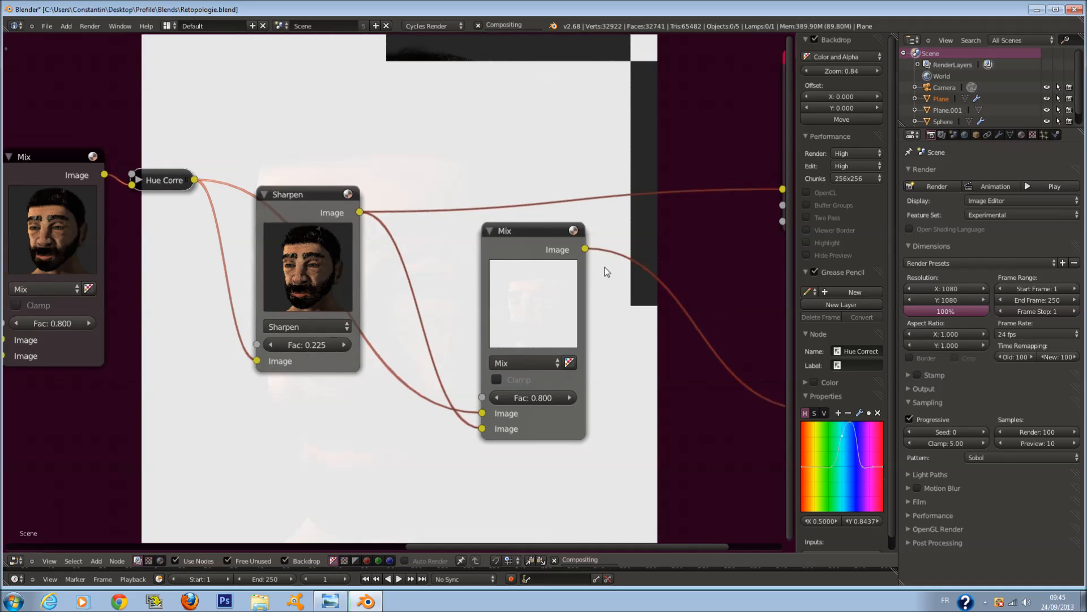
scroll(604, 267, "down", 2)
left_click_drag(557, 255, 727, 204)
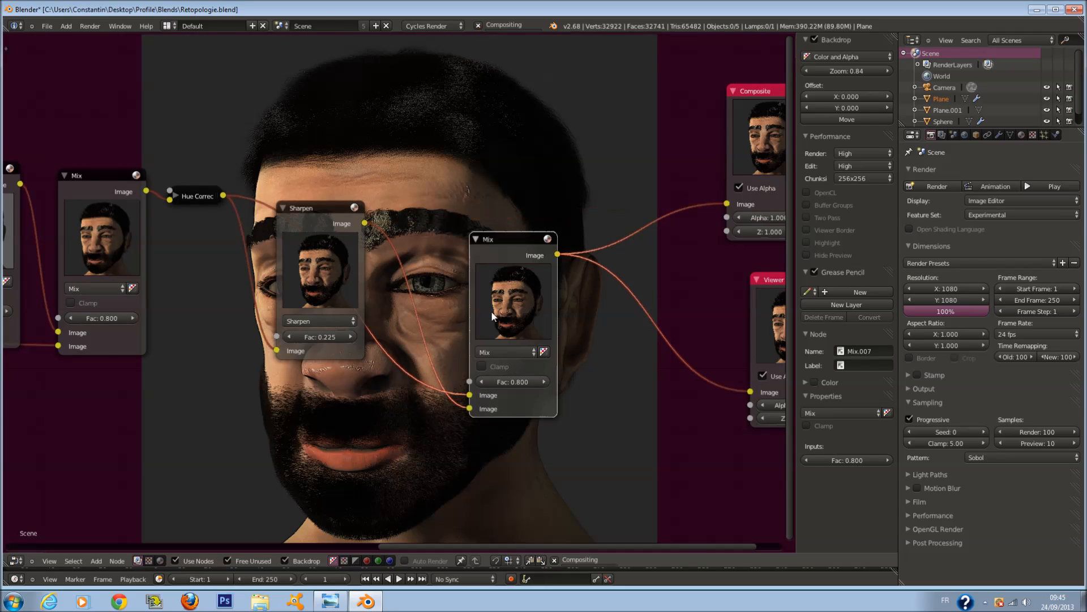
Set the Sharpen factor to 0.325 and the new Mix node's factor to 0.200.
scroll(503, 294, "up", 3)
left_click_drag(573, 331, 242, 329)
middle_click_drag(504, 355, 446, 324)
scroll(556, 300, "up", 4, "ctrl")
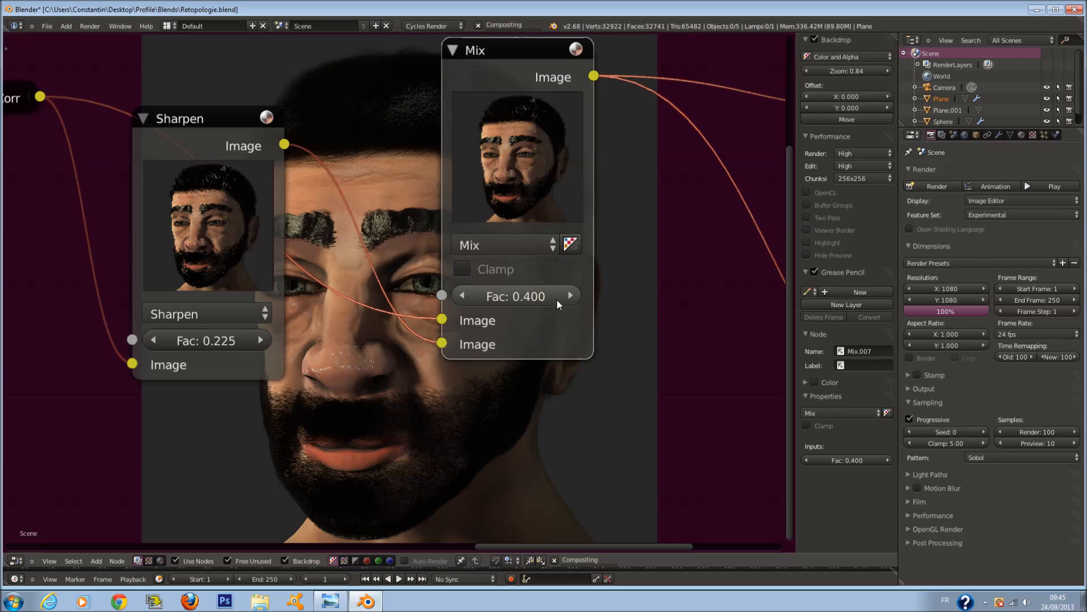
left_click(261, 340)
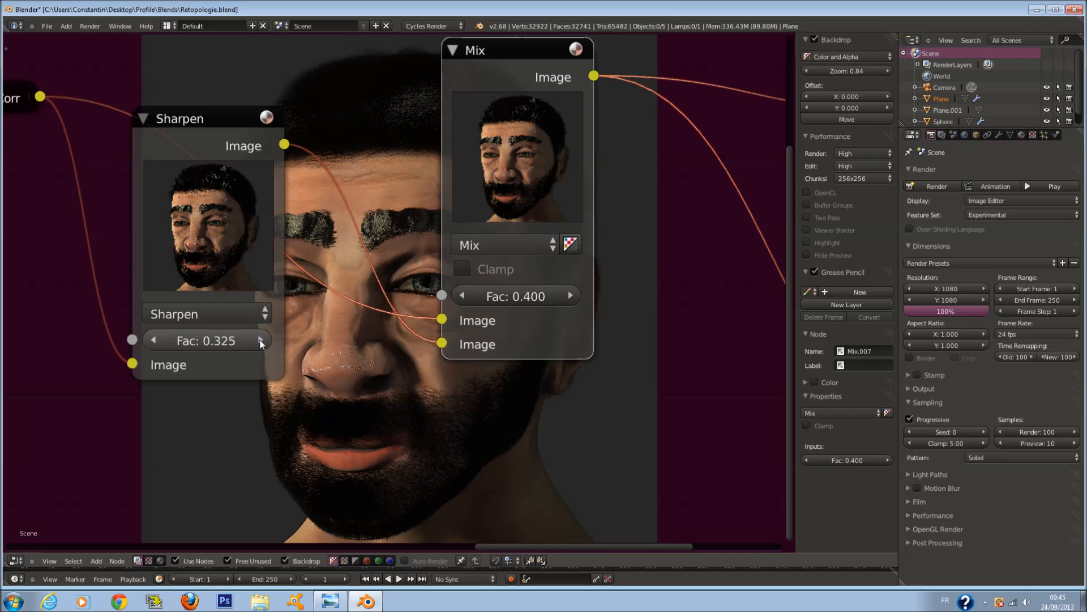
left_click(470, 295)
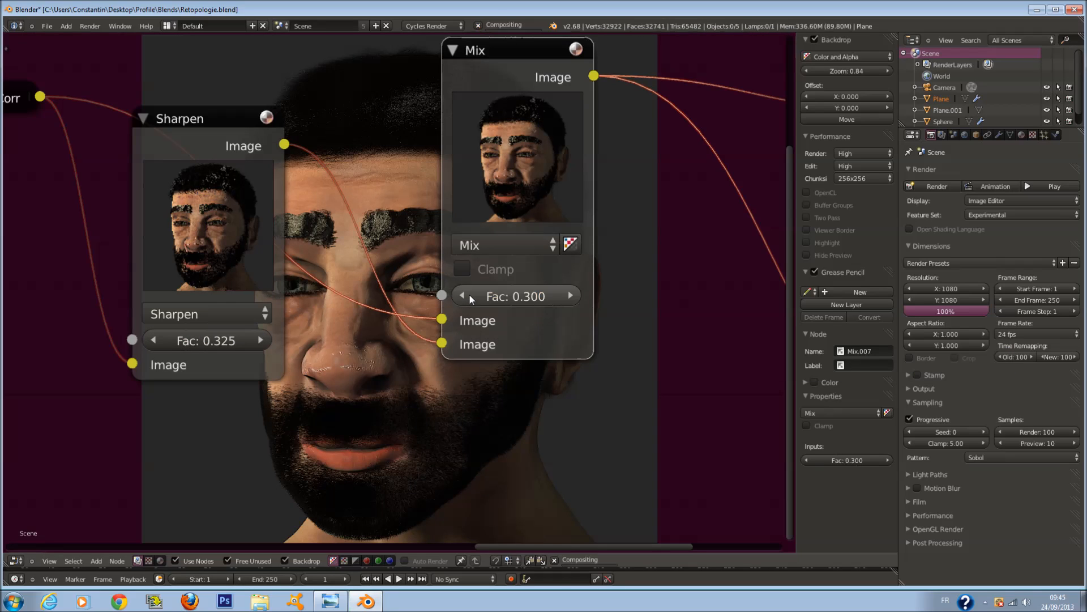
left_click(470, 295)
middle_click_drag(312, 360, 343, 172)
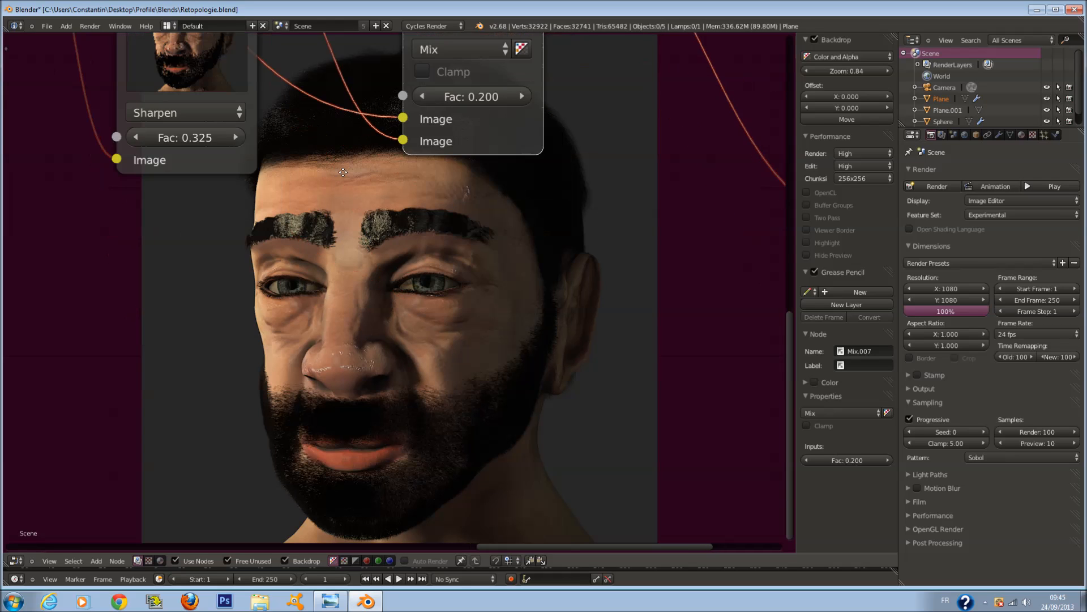
Move the Sharpen node and the new Mix node closer to the Hue Correct node.
scroll(342, 171, "down", 5)
left_click_drag(414, 165, 347, 192)
left_click_drag(254, 169, 220, 168)
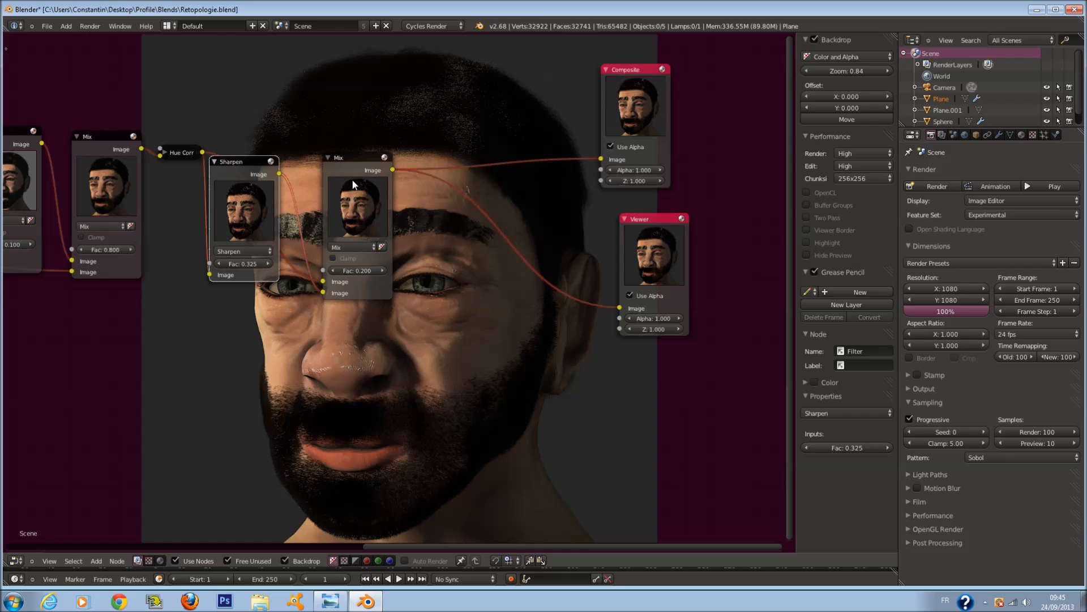
left_click_drag(349, 180, 311, 178)
scroll(533, 224, "up", 5)
middle_click_drag(533, 224, 510, 278)
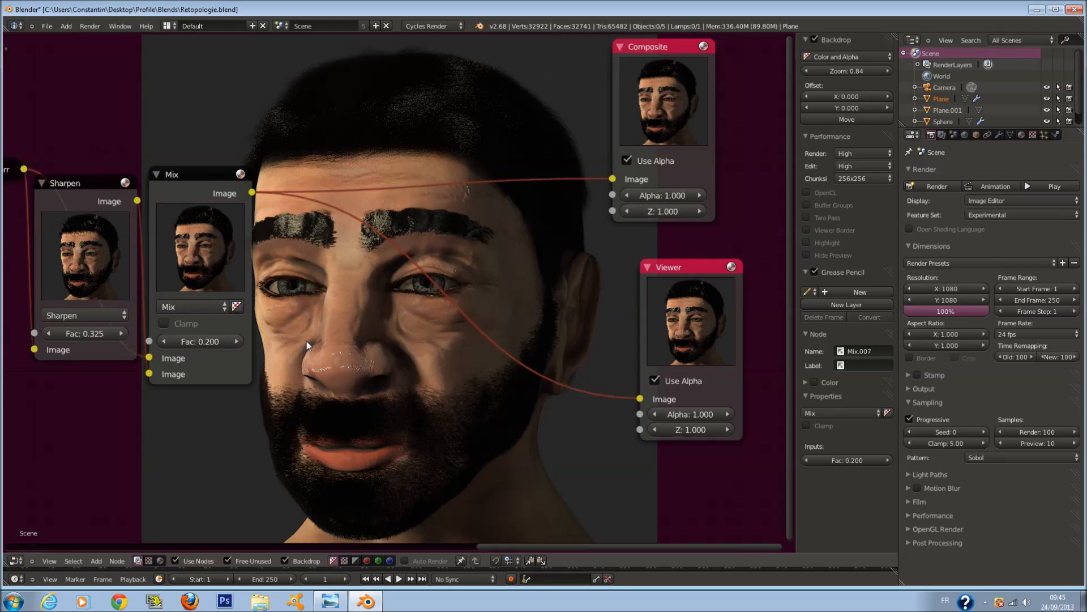
Add a Lens Distortion node on the link between the new Mix node and the Viewer.
scroll(337, 339, "up", 1)
key("shift+a")
mouse_move(337, 340)
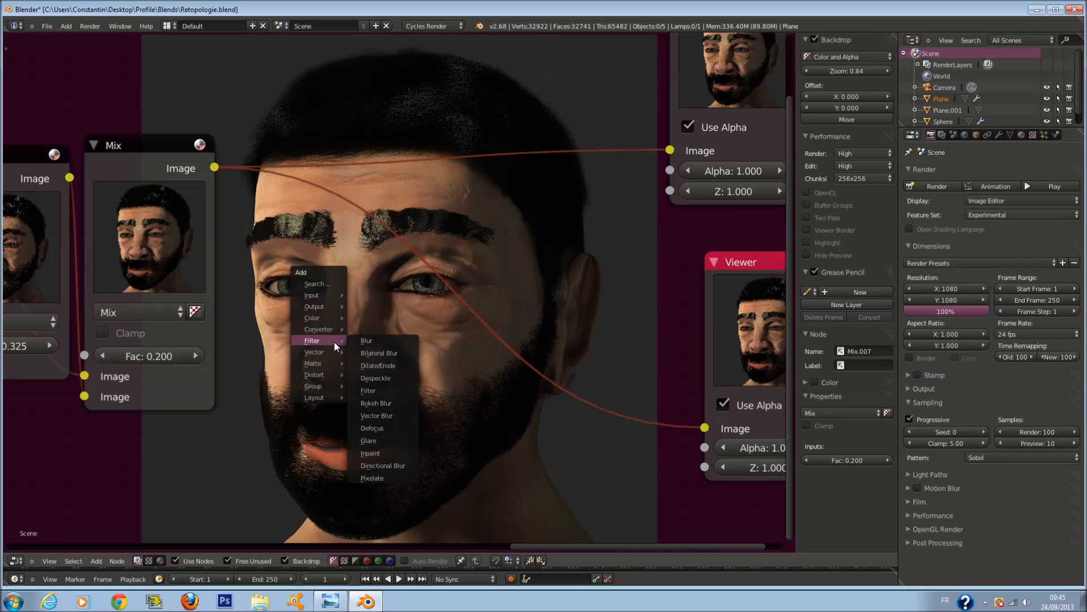
mouse_move(317, 376)
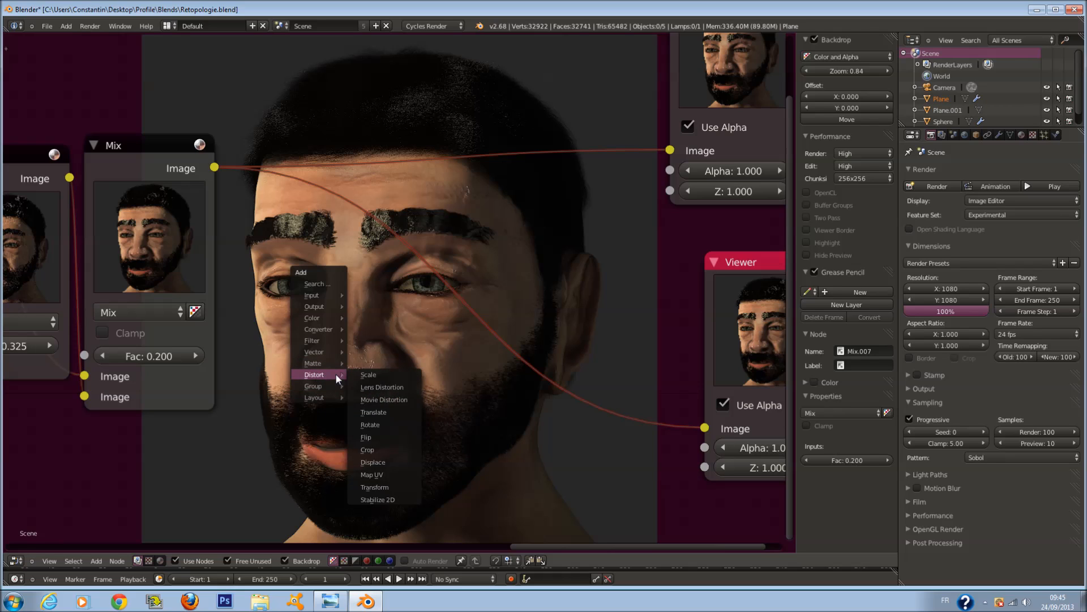
left_click(405, 386)
left_click(449, 294)
Try a dispersion of 0.015 on the Lens Distortion node.
left_click(509, 427)
type(".015")
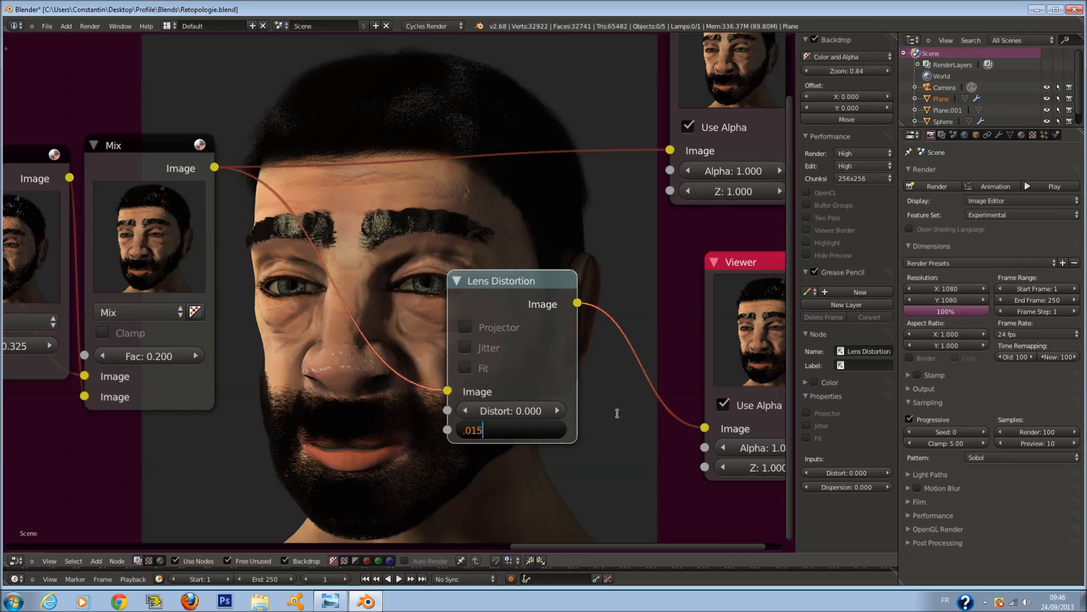
key("Return")
scroll(587, 387, "down", 1)
scroll(587, 388, "up", 3)
middle_click_drag(587, 386, 609, 291)
scroll(593, 317, "up", 1)
Set the Lens Distortion node's dispersion to 0.025 and save the blend file over the existing one.
left_click(583, 324)
type("0.01")
type("5")
key("Return")
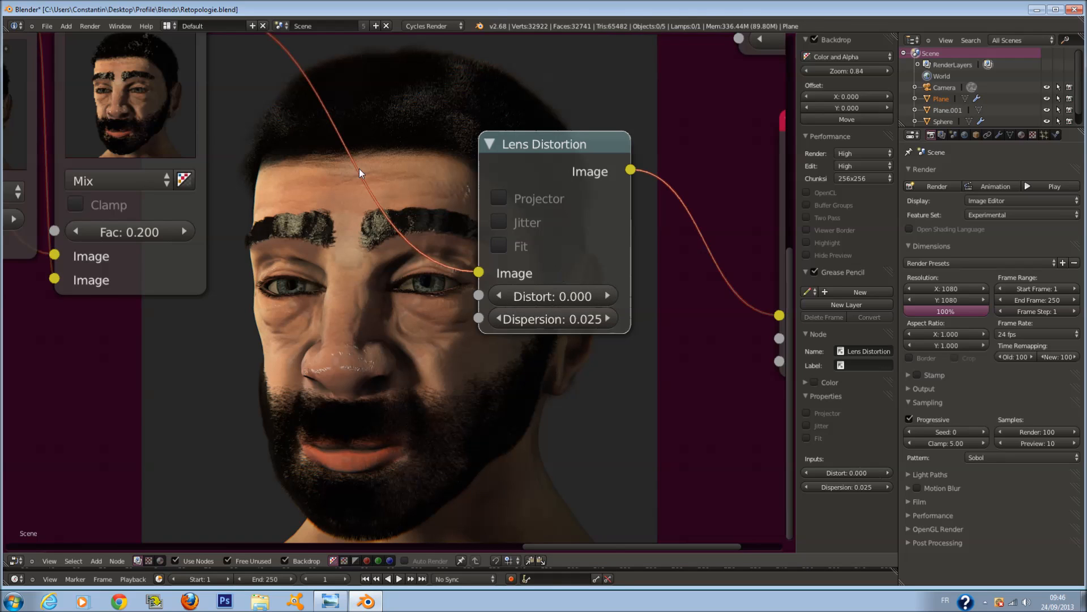
scroll(415, 197, "down", 2)
scroll(576, 195, "down", 1)
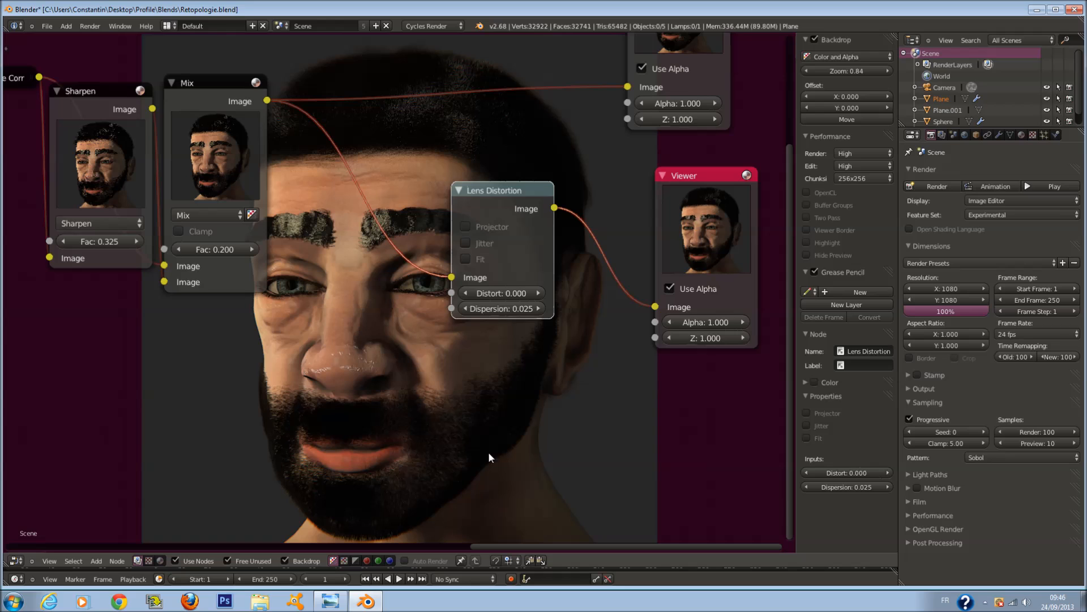
scroll(420, 419, "up", 2)
key("ctrl+s")
key("Return")
scroll(434, 255, "down", 2)
middle_click_drag(431, 215, 447, 319)
scroll(447, 319, "up", 1)
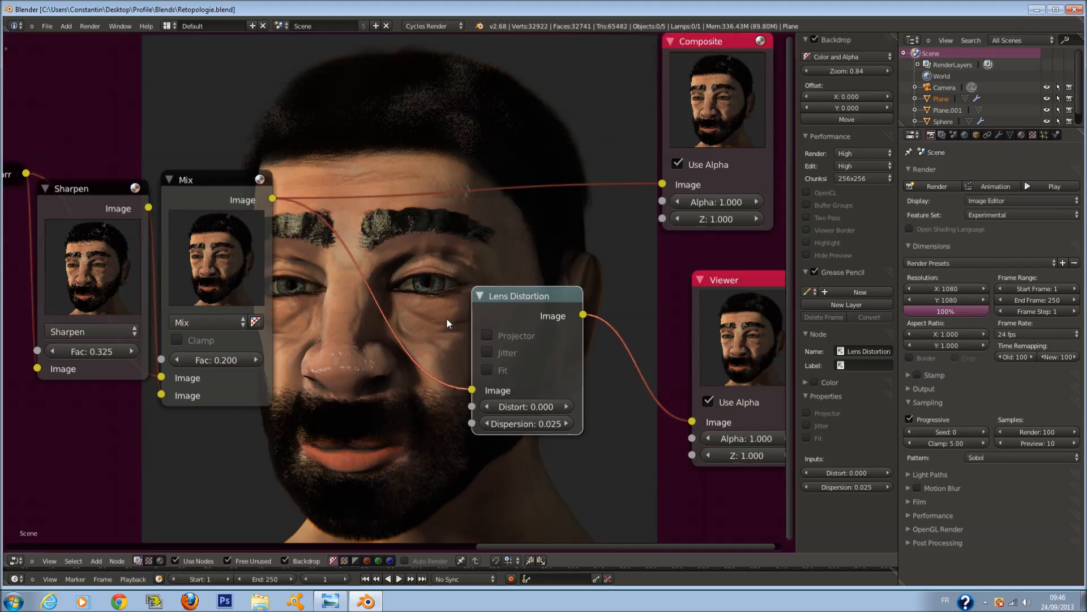
Reduce the Lens Distortion dispersion to 0.015 and save the file again.
scroll(447, 318, "up", 1)
left_click_drag(553, 449, 512, 450)
left_click(556, 450)
type("0.0")
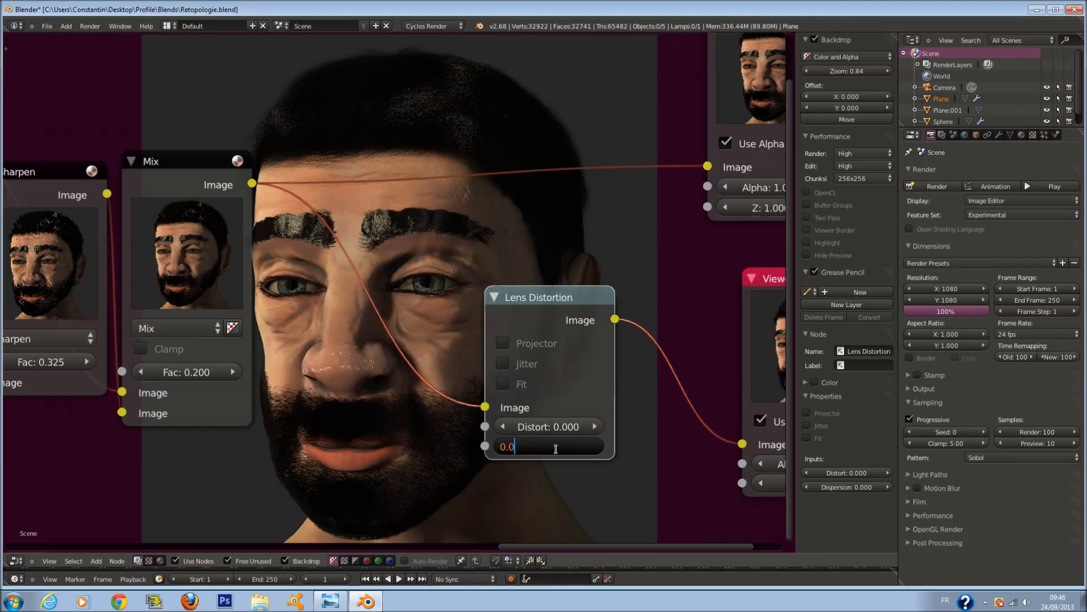
type("15")
key("Return")
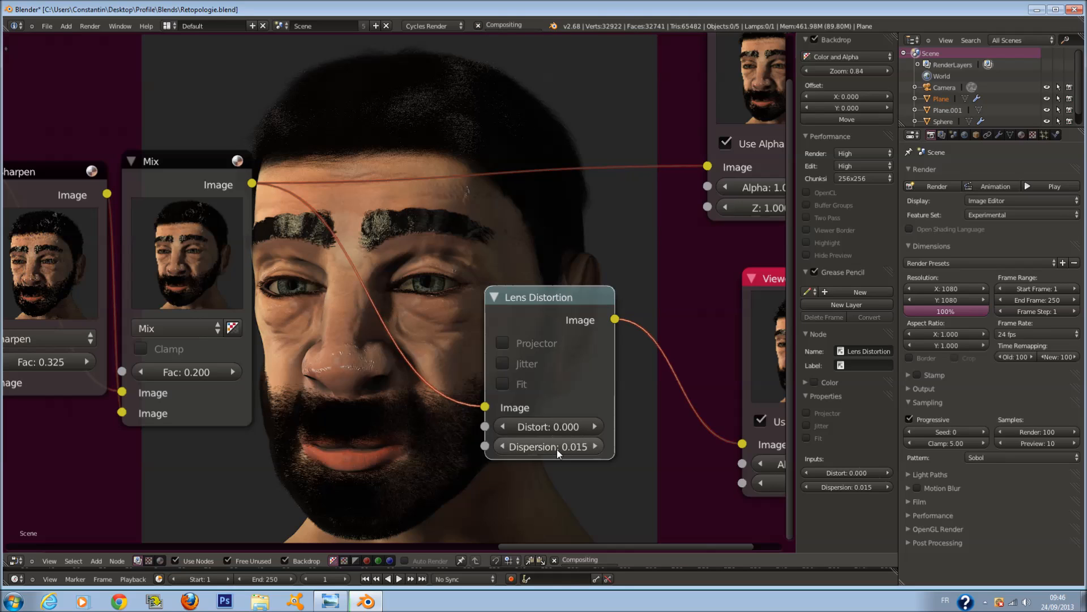
key("ctrl+s")
key("Return")
Set the Lens Distortion node's dispersion to 0.010.
left_click(549, 443)
key("BackSpace")
key("BackSpace")
type("01")
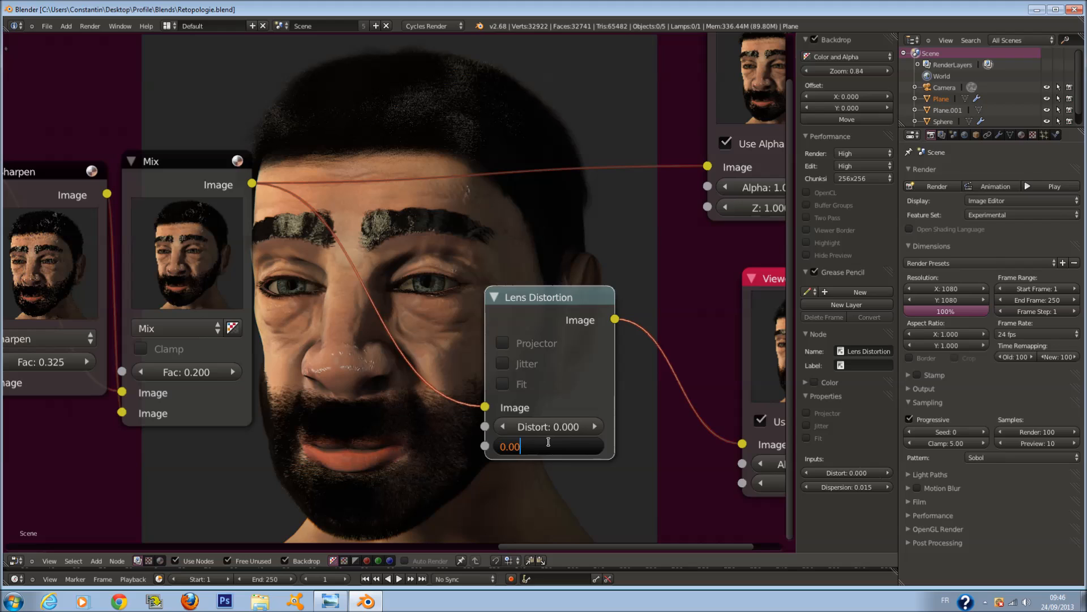
key("Return")
left_click(549, 444)
key("BackSpace")
key("BackSpace")
type("1")
key("Return")
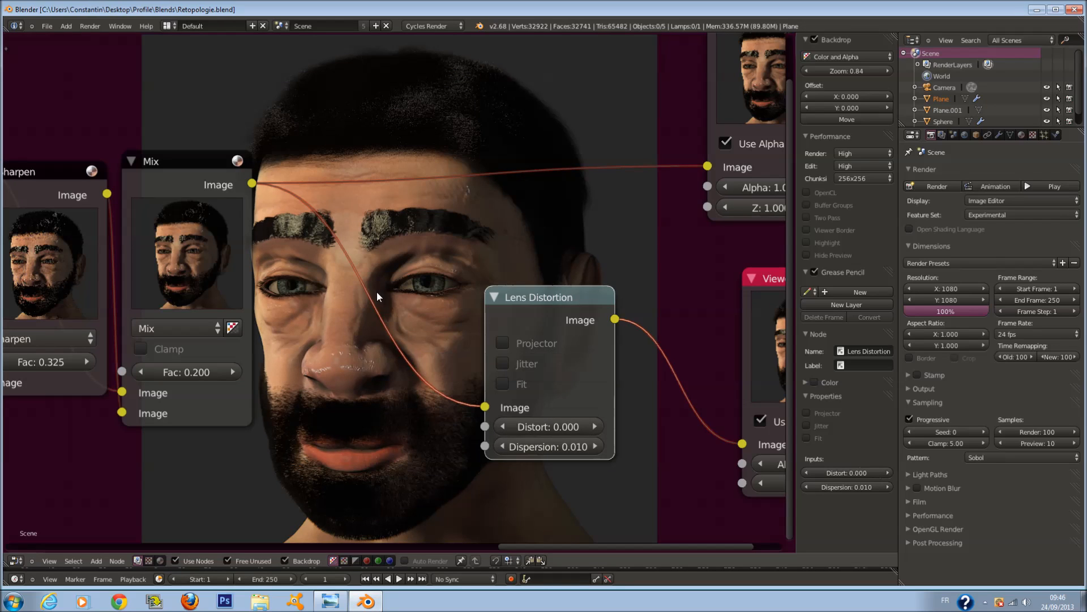
Move the Lens Distortion node closer to the Mix node that feeds it.
middle_click_drag(349, 147, 368, 165)
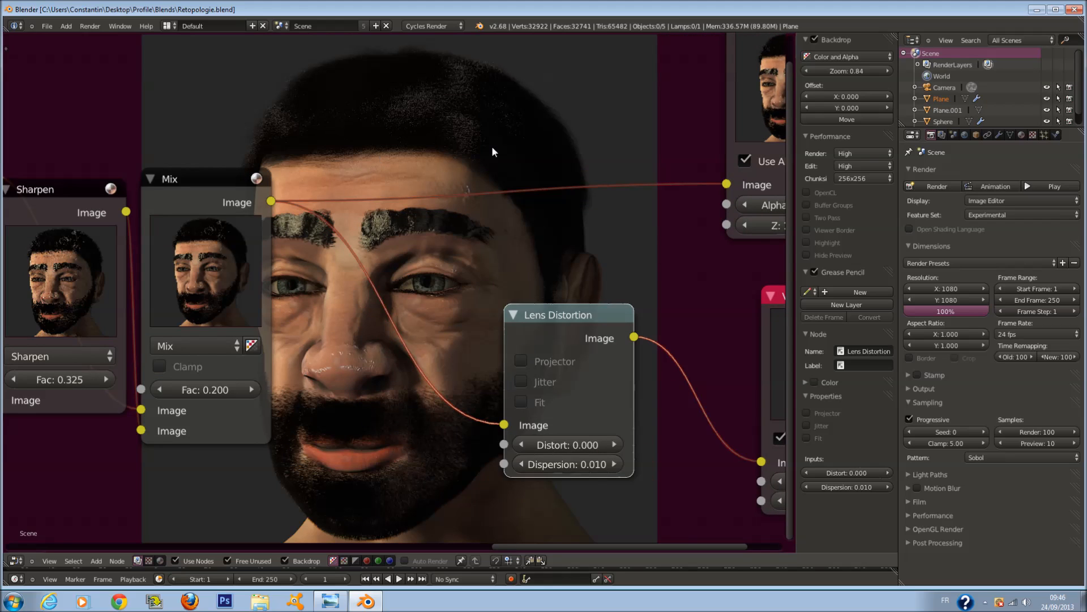
scroll(585, 122, "down", 2)
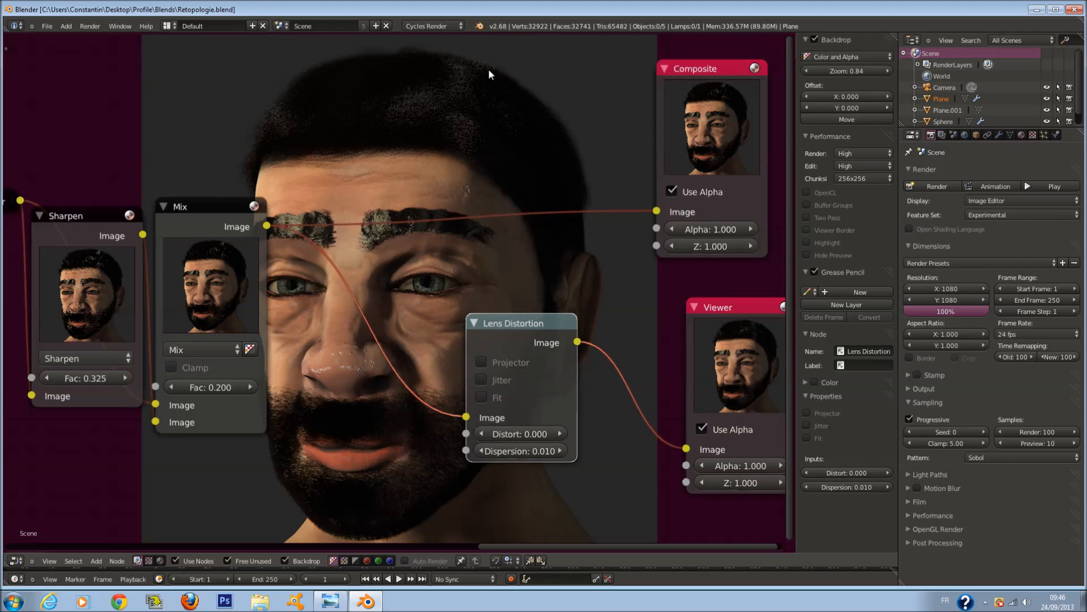
left_click_drag(530, 321, 382, 290)
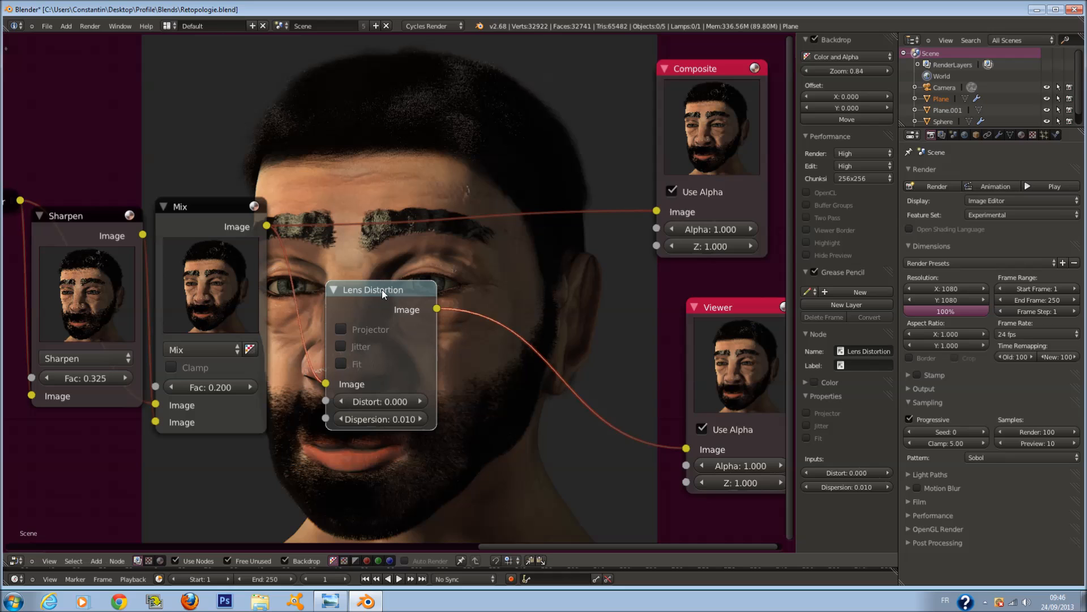
middle_click_drag(472, 365, 474, 301)
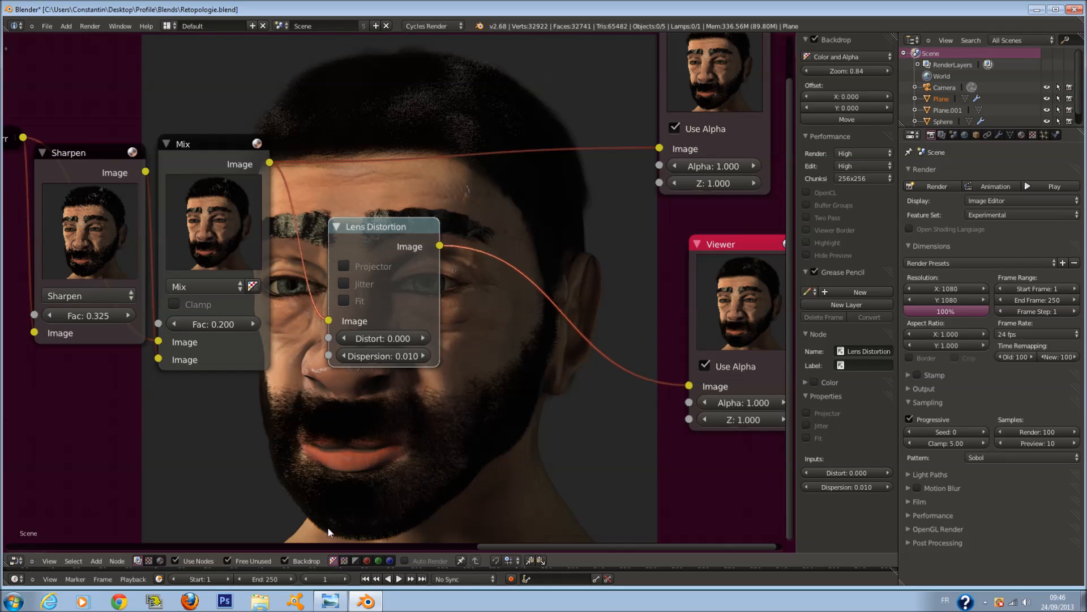
middle_click_drag(583, 126, 565, 327)
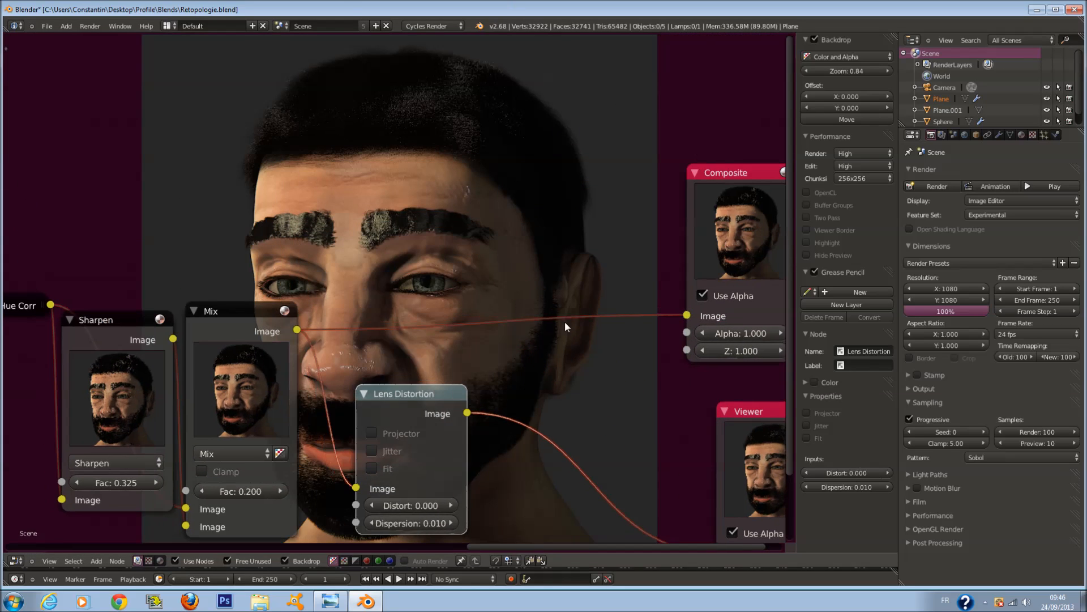
middle_click_drag(385, 283, 378, 243)
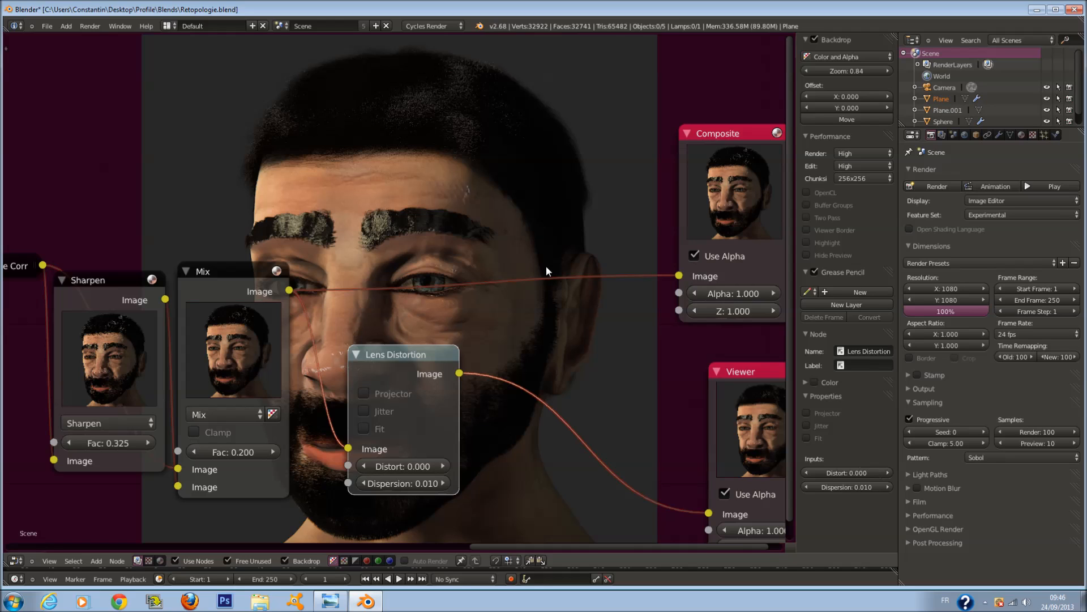
Connect the Lens Distortion output to the Composite node and move the Composite and Viewer nodes farther away.
left_click_drag(460, 374, 675, 274)
scroll(667, 274, "down", 5)
middle_click_drag(697, 235, 384, 240)
left_click_drag(384, 240, 602, 222)
left_click_drag(422, 395, 651, 380)
scroll(359, 448, "up", 4)
key("a")
key("a")
Enable Jitter on the Lens Distortion node.
key("shift+a")
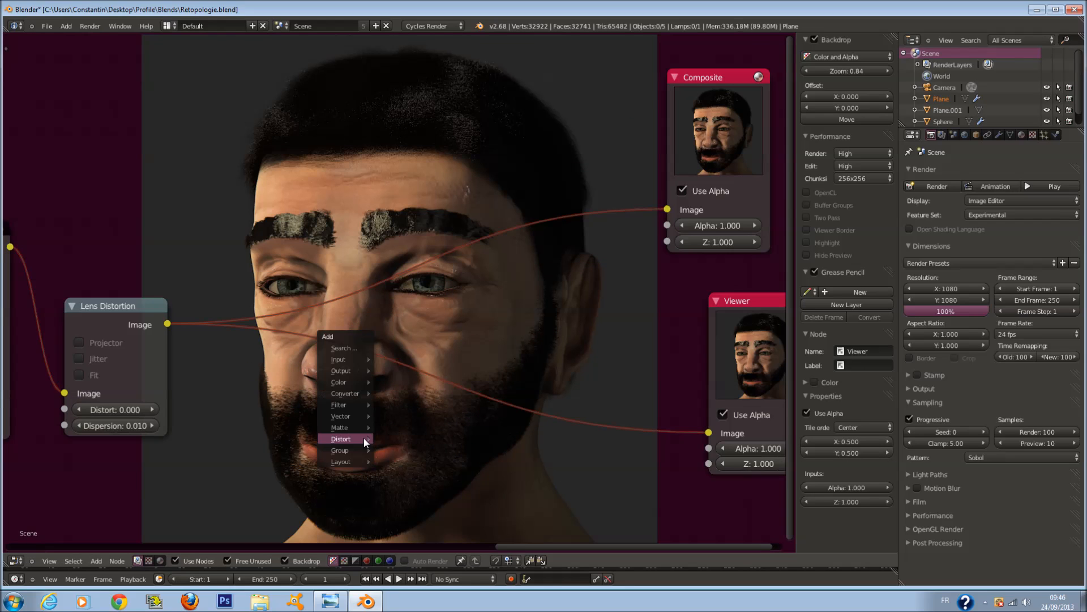
mouse_move(372, 434)
left_click(79, 359)
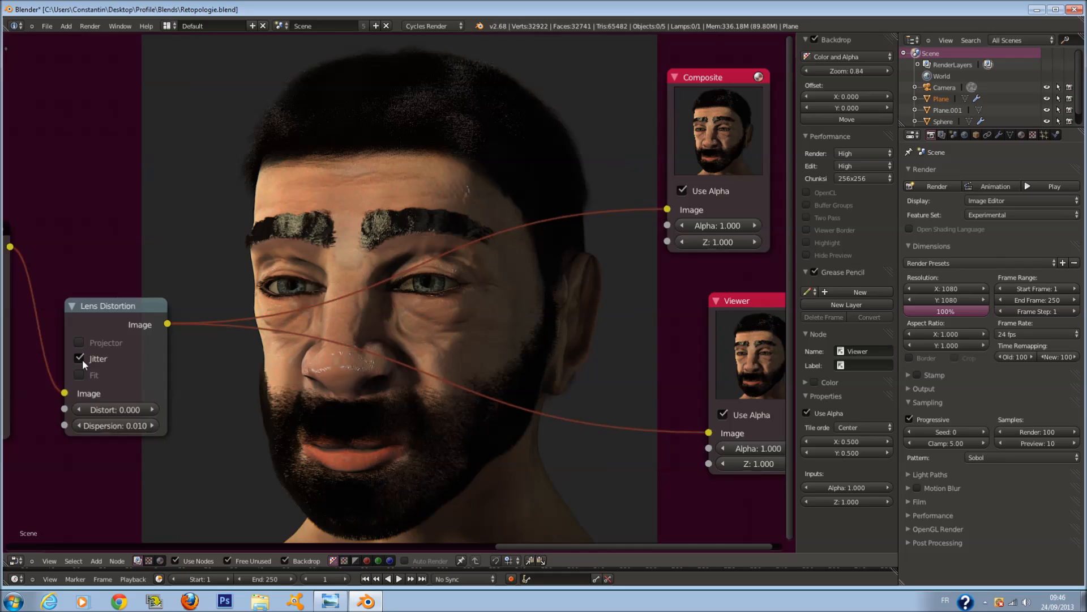
Turn off Jitter on the Lens Distortion node and add a Normal vector node below it.
left_click(80, 359)
key("shift+a")
mouse_move(254, 378)
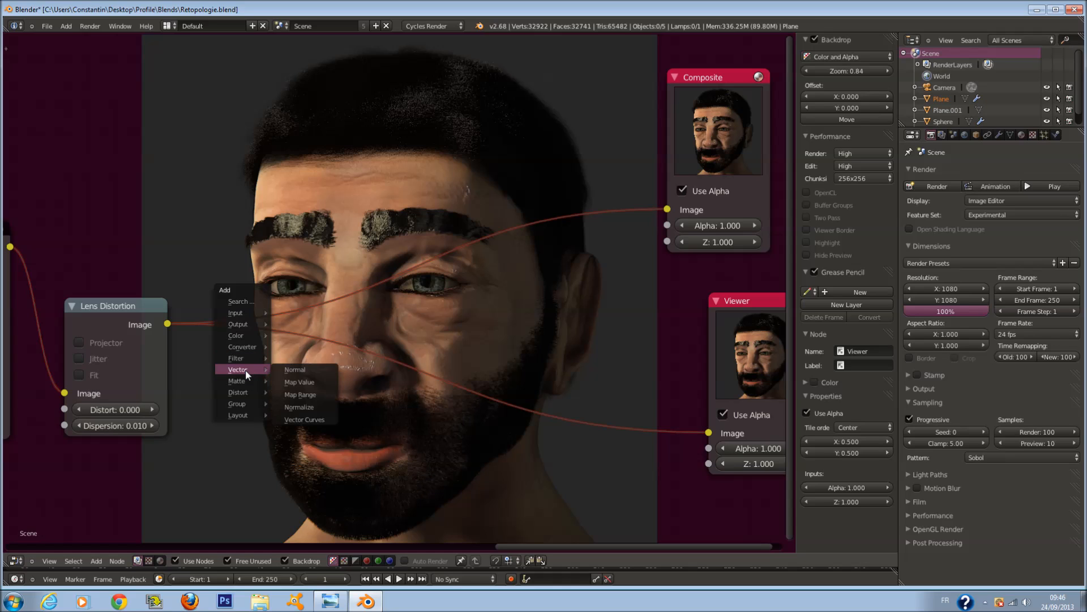
left_click(347, 370)
left_click(51, 413)
Connect the Render Layers node's Normal pass to the input of the new Normal node.
scroll(154, 430, "down", 4)
middle_click_drag(221, 376, 520, 363)
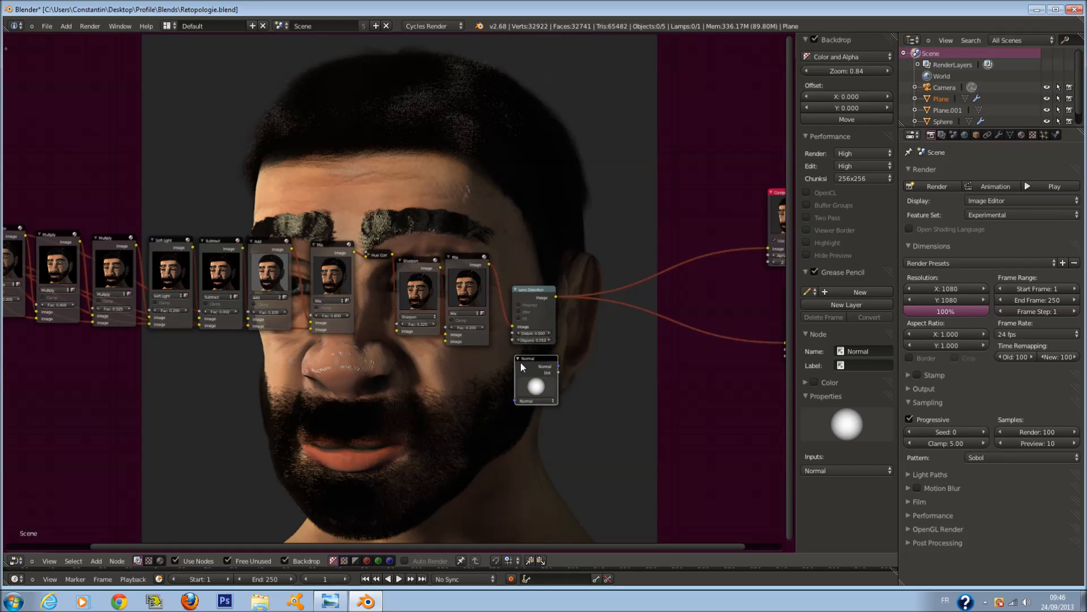
scroll(561, 358, "down", 1)
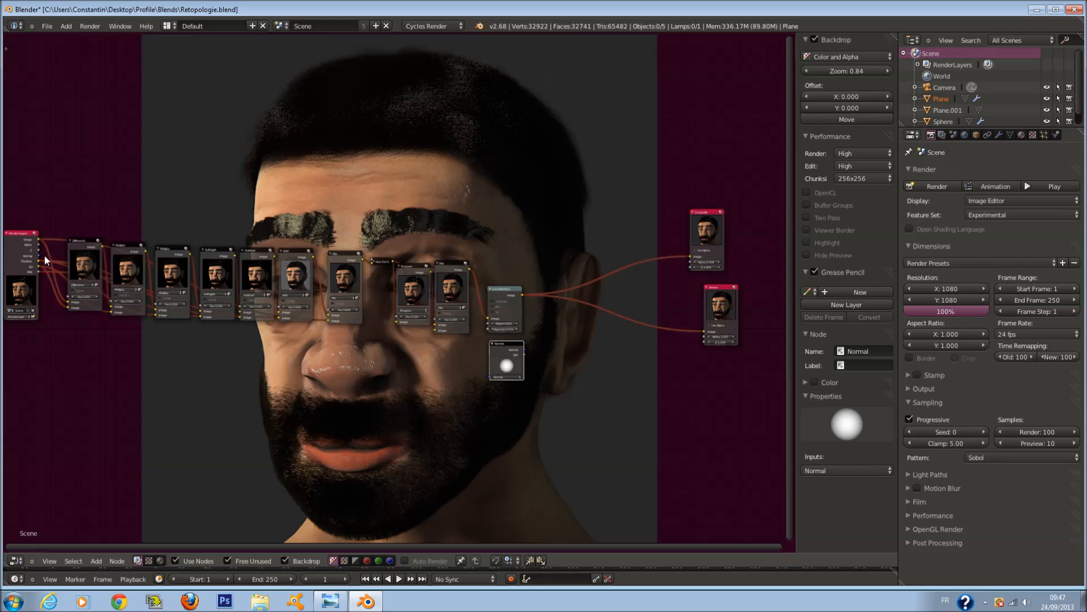
left_click_drag(40, 256, 490, 378)
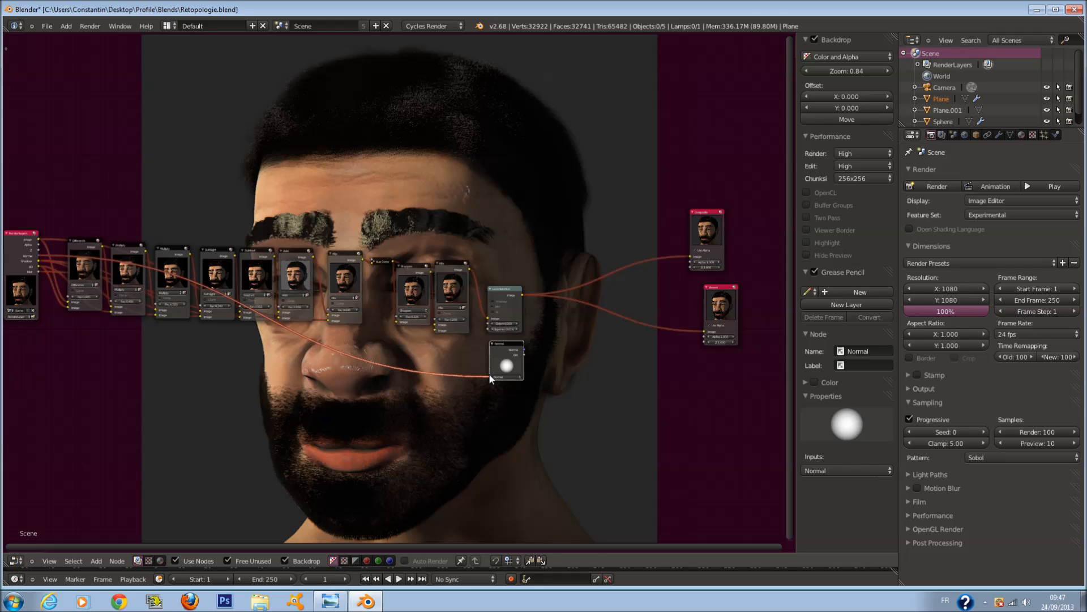
scroll(535, 362, "up", 1)
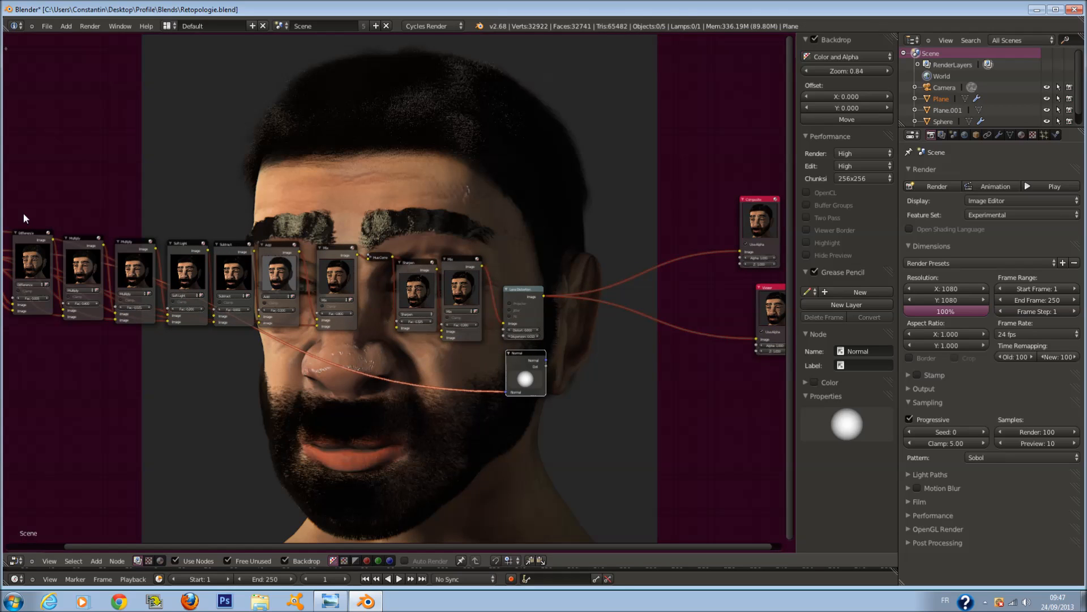
Reposition the Normal node directly beneath the Lens Distortion node.
key("g")
left_click(58, 260)
middle_click_drag(553, 352, 392, 347)
scroll(392, 347, "up", 2)
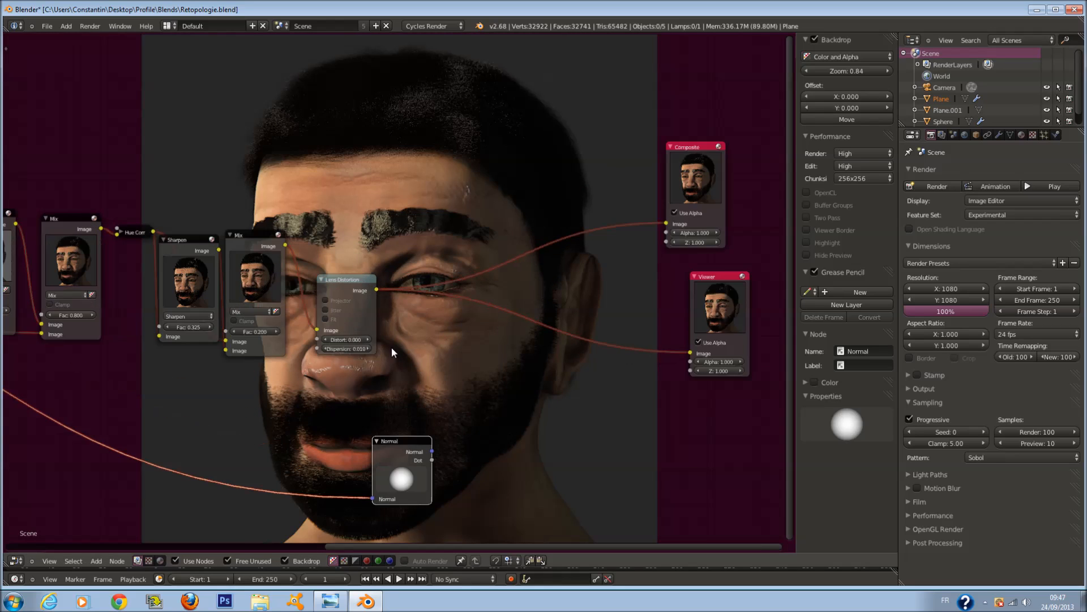
scroll(392, 346, "up", 1)
left_click_drag(398, 480, 310, 400)
Add a Mix node, shift the Lens Distortion node farther along and insert the Mix node on the link feeding it.
key("shift+a")
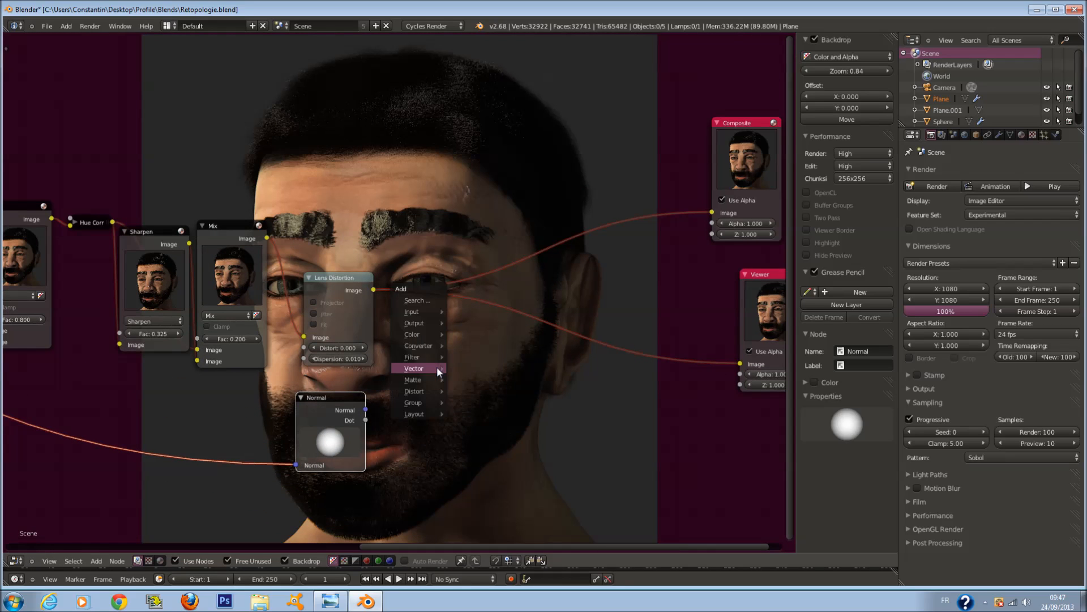
mouse_move(423, 367)
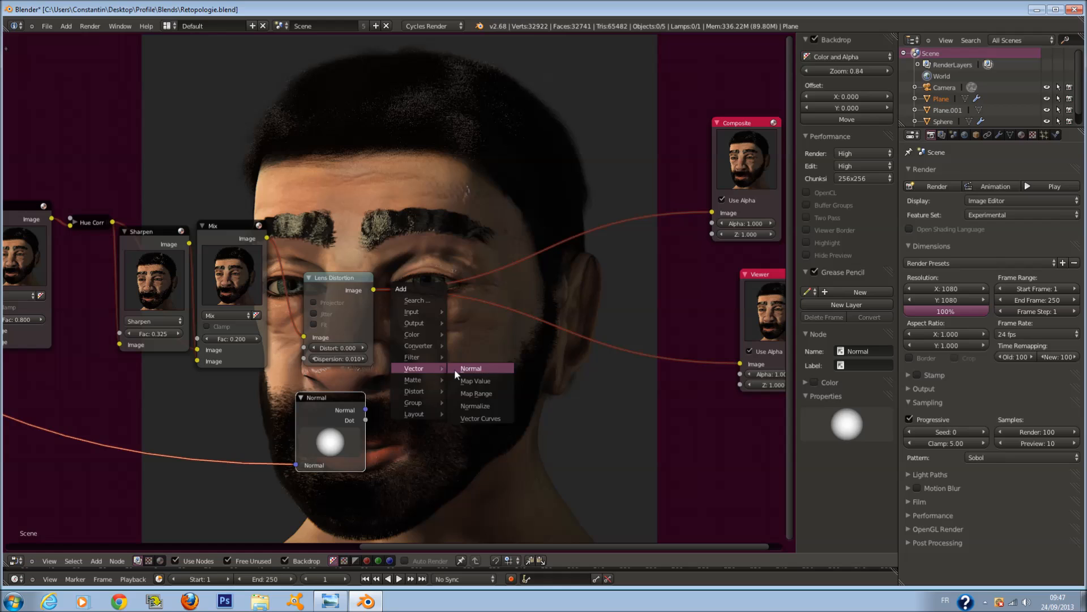
mouse_move(419, 333)
left_click(459, 334)
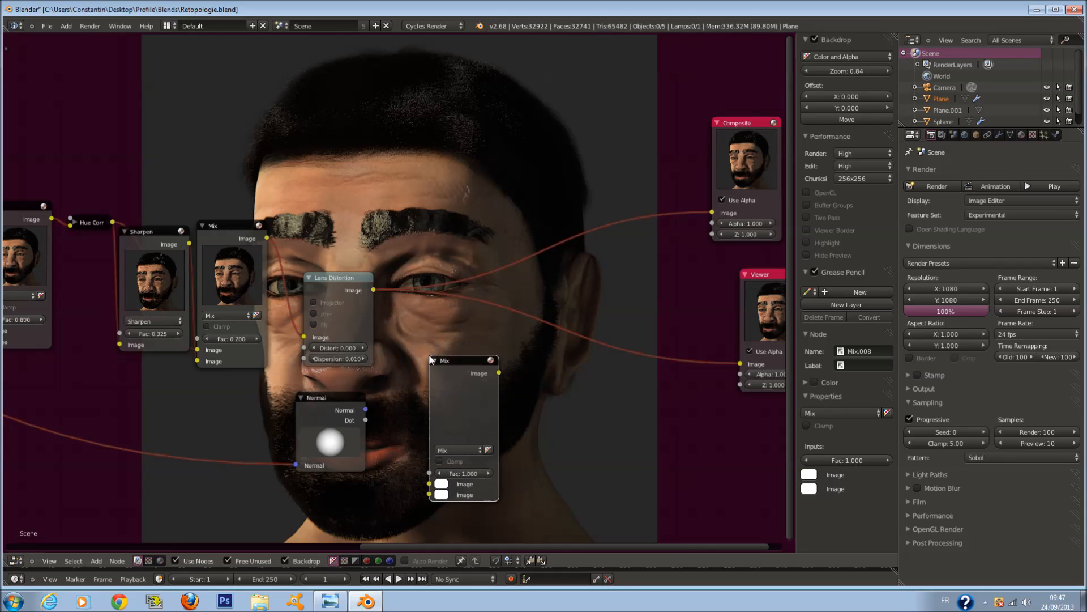
left_click_drag(337, 294, 597, 307)
left_click_drag(446, 358, 388, 287)
Connect the Normal node's Dot output to the Fac input of the new Mix node.
scroll(389, 288, "up", 1)
left_click_drag(334, 420, 385, 382)
scroll(385, 391, "down", 1)
middle_click_drag(383, 396, 311, 333)
scroll(312, 329, "up", 2)
mouse_move(315, 296)
left_mouse_down()
mouse_move(715, 330)
mouse_move(705, 288)
mouse_move(335, 308)
mouse_move(316, 297)
left_mouse_up()
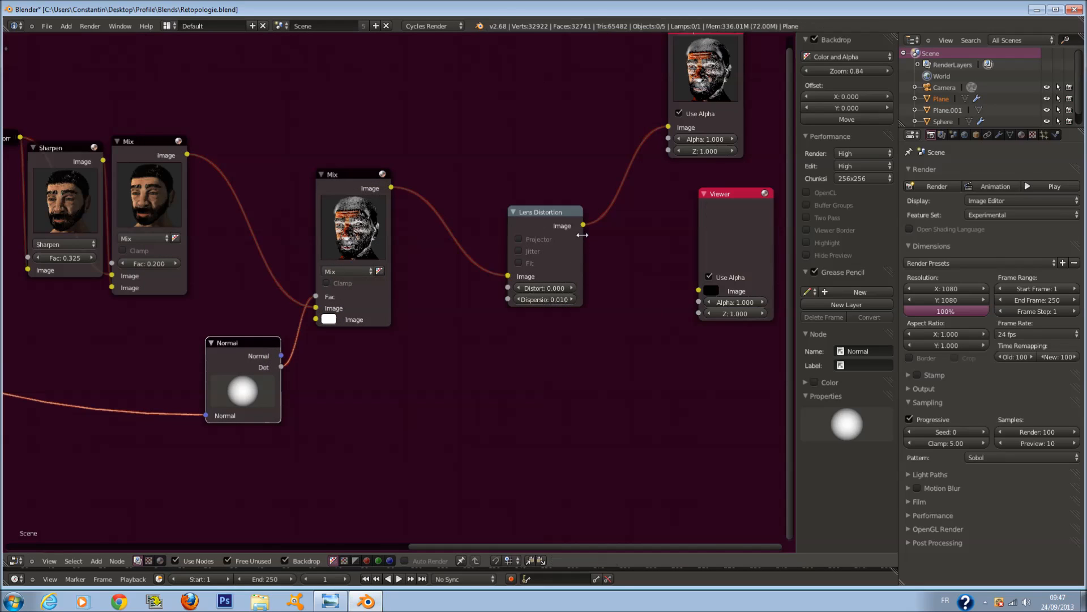
Reconnect the Lens Distortion output to the Viewer and set the new Mix node's blend mode to Multiply.
left_click_drag(630, 253, 698, 291)
scroll(437, 304, "up", 1)
left_click(427, 298)
left_click(424, 257)
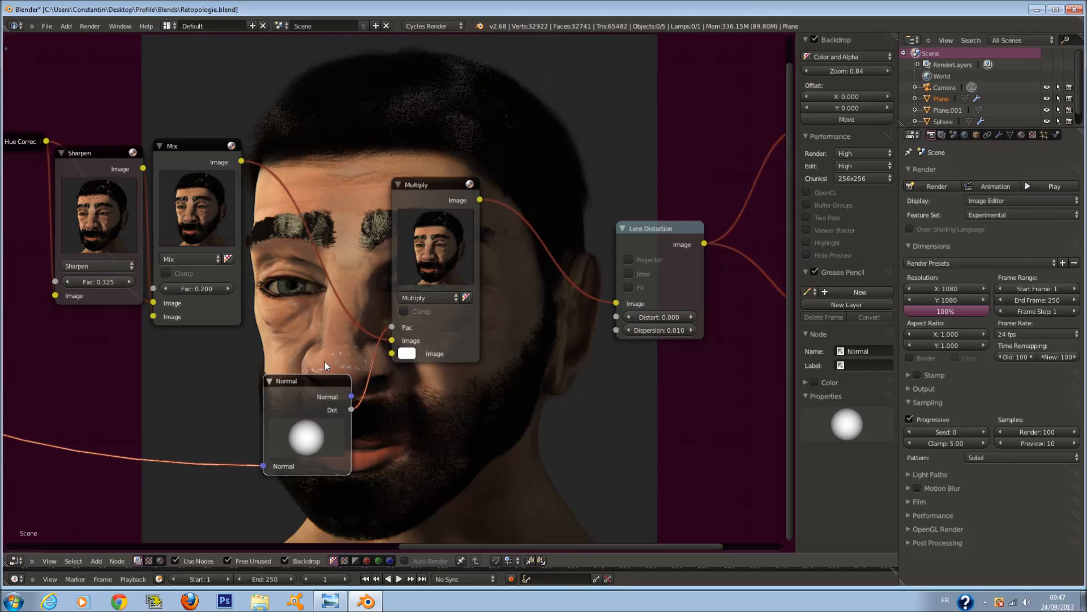
Spread the Normal and Multiply nodes apart so they cover less of the face in the backdrop.
left_click_drag(309, 392, 174, 395)
left_click_drag(453, 240, 320, 94)
scroll(125, 450, "up", 1)
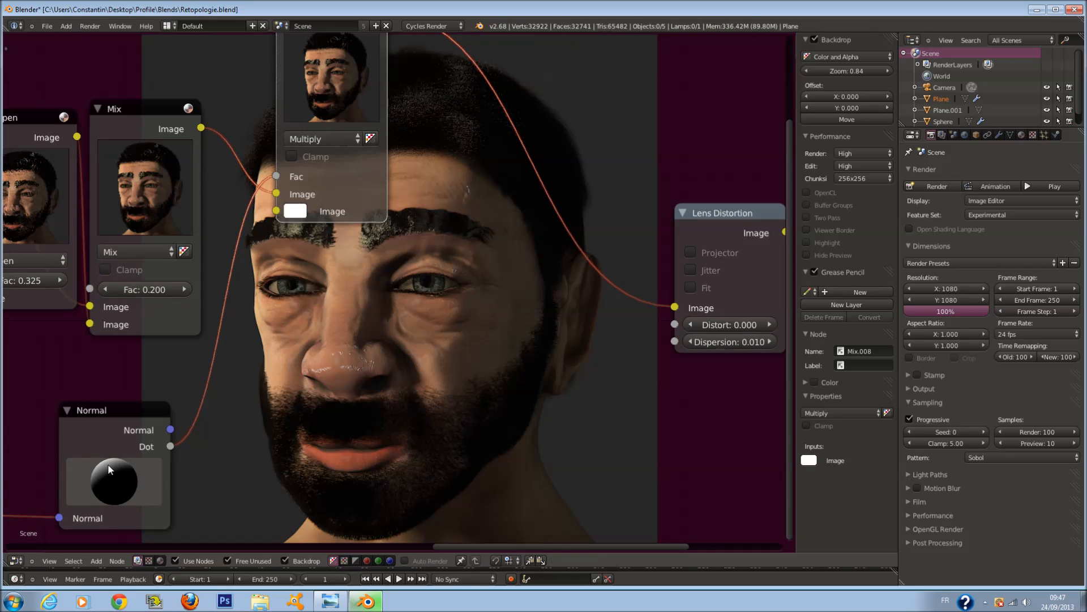
Try a bright cyan (R 0.000, G 1.000, B 0.956) as the Multiply node's second image colour.
left_click(295, 211)
left_click_drag(348, 259, 357, 228)
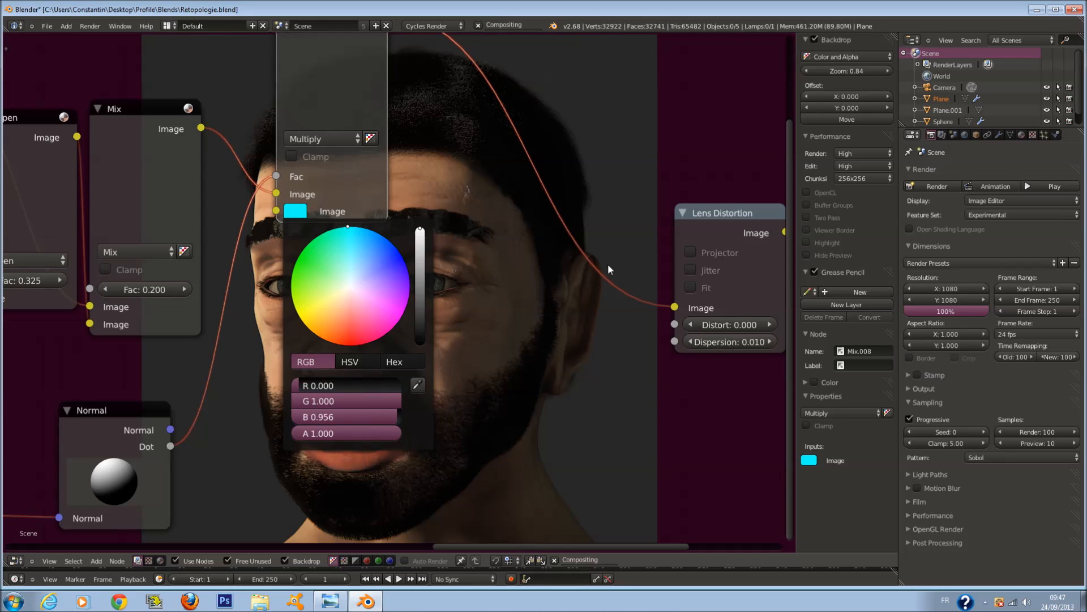
left_click_drag(115, 479, 111, 477)
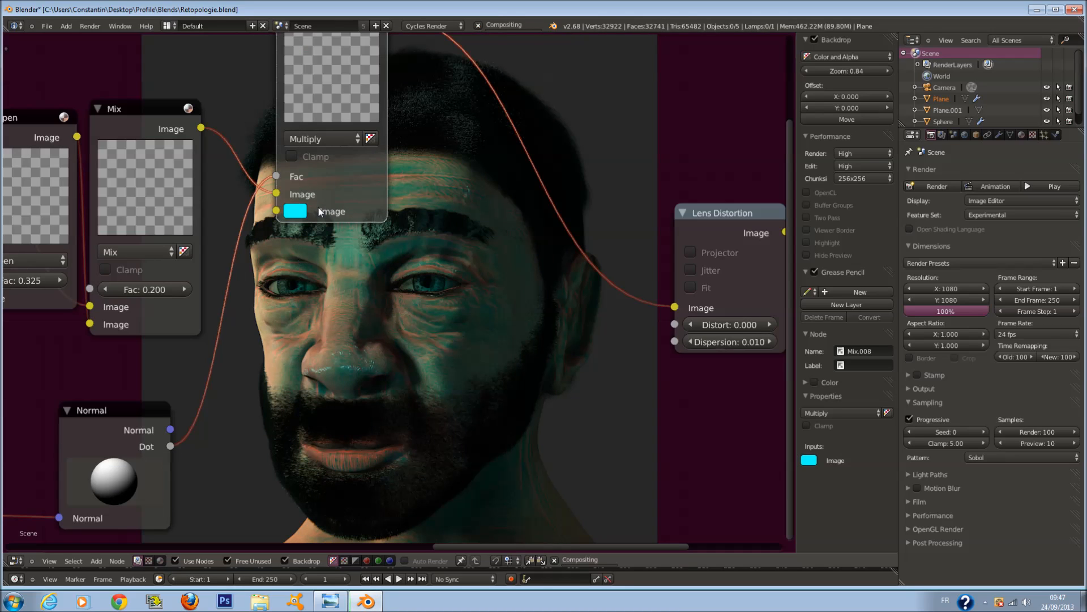
Change the Multiply node's second colour to a pale orange and try different directions on the Normal node's sphere.
left_click(302, 216)
left_click(330, 315)
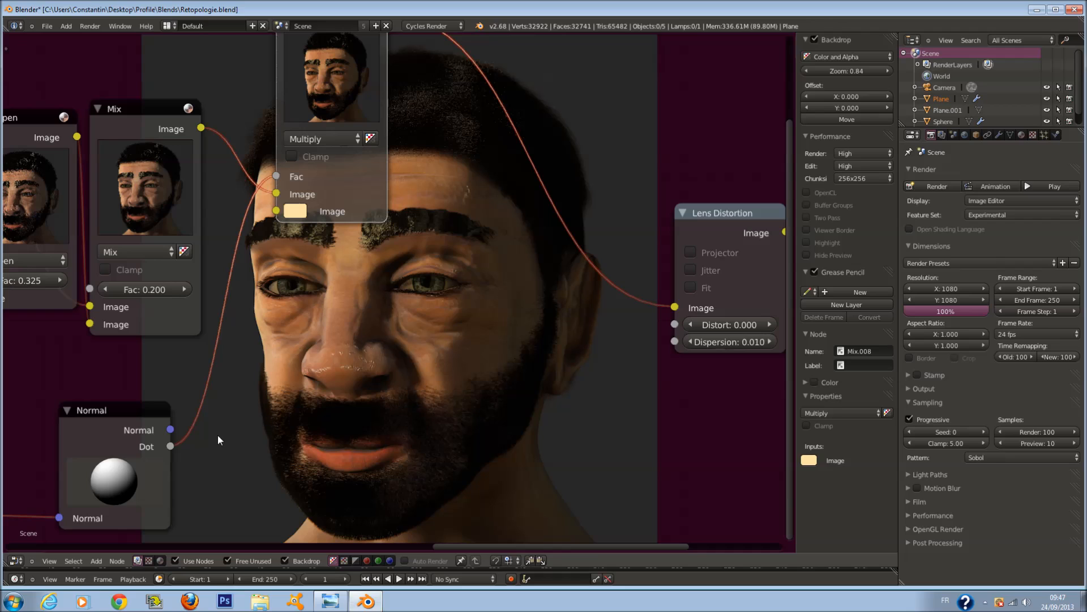
left_click_drag(104, 465, 98, 465)
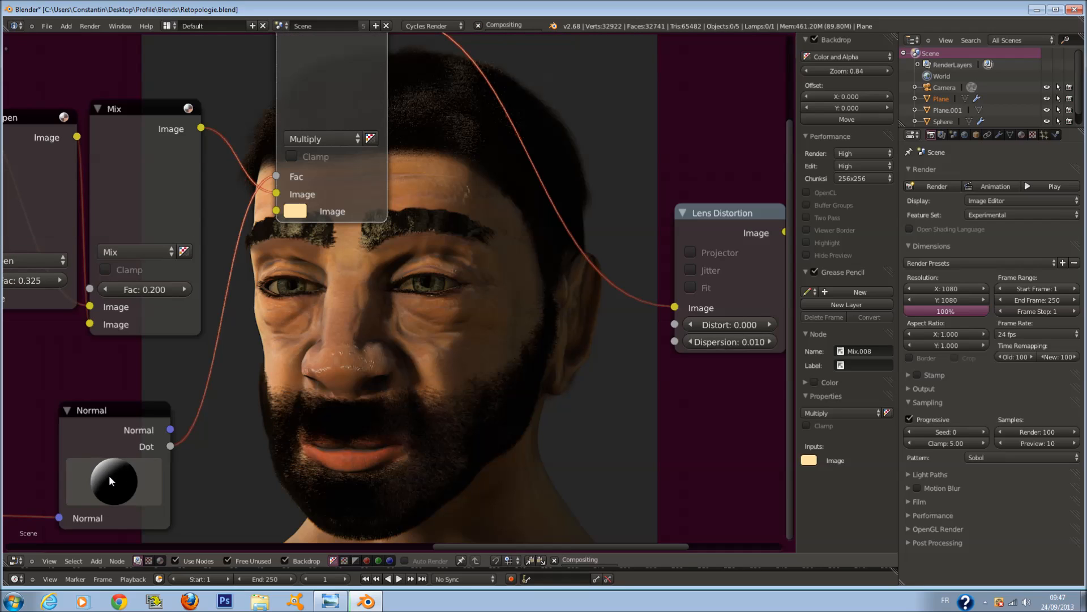
middle_click_drag(348, 297, 350, 263)
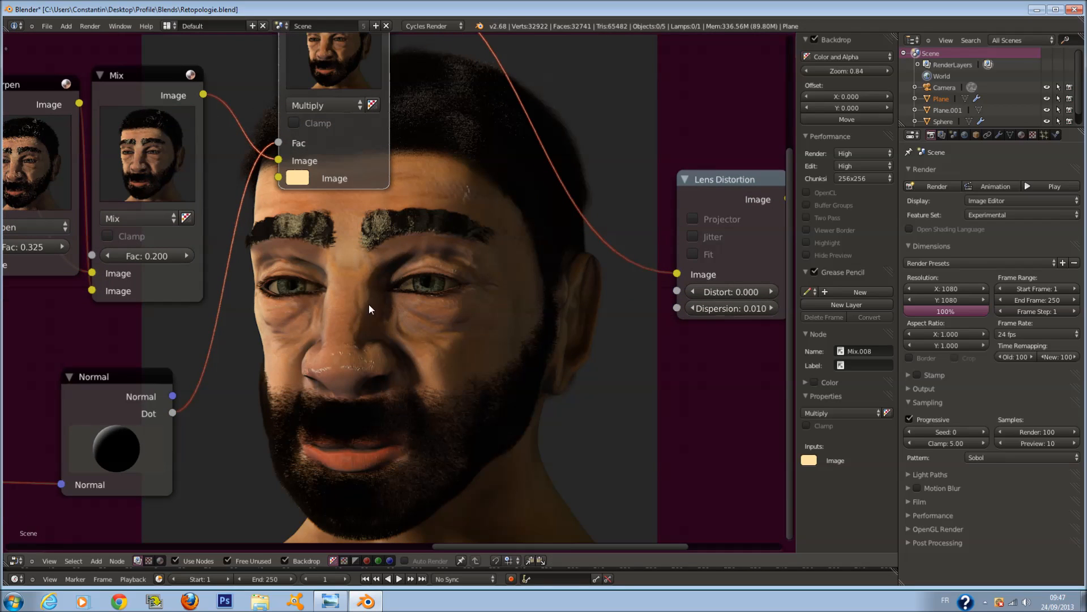
left_click_drag(137, 457, 167, 478)
scroll(326, 221, "down", 3)
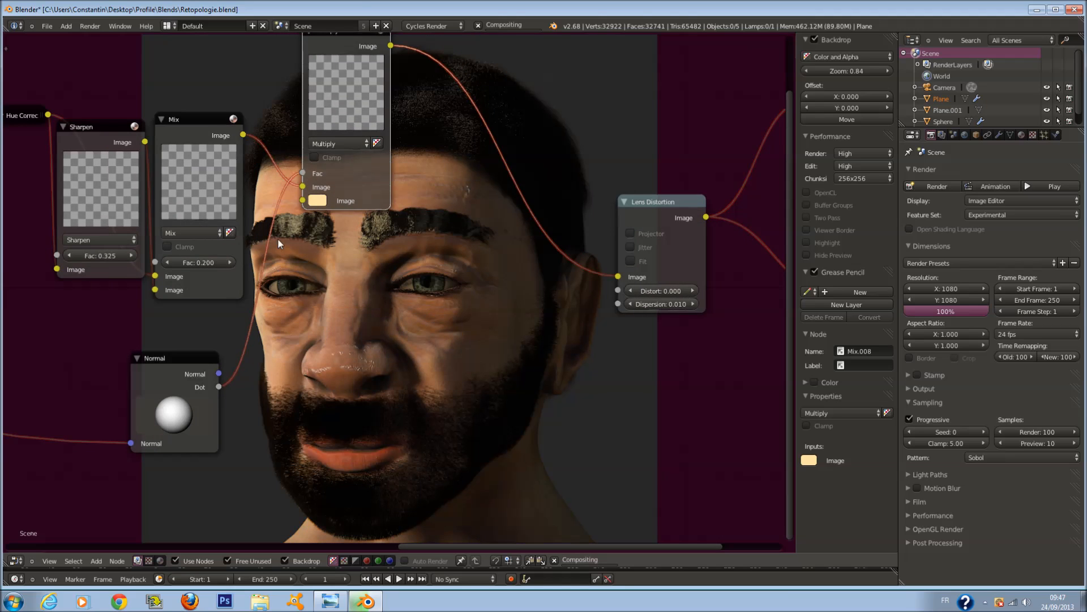
Detach the Normal node's Dot link from the Multiply node's Fac input and connect it to the Viewer's Image input.
middle_click_drag(325, 216, 211, 177)
scroll(244, 181, "up", 1)
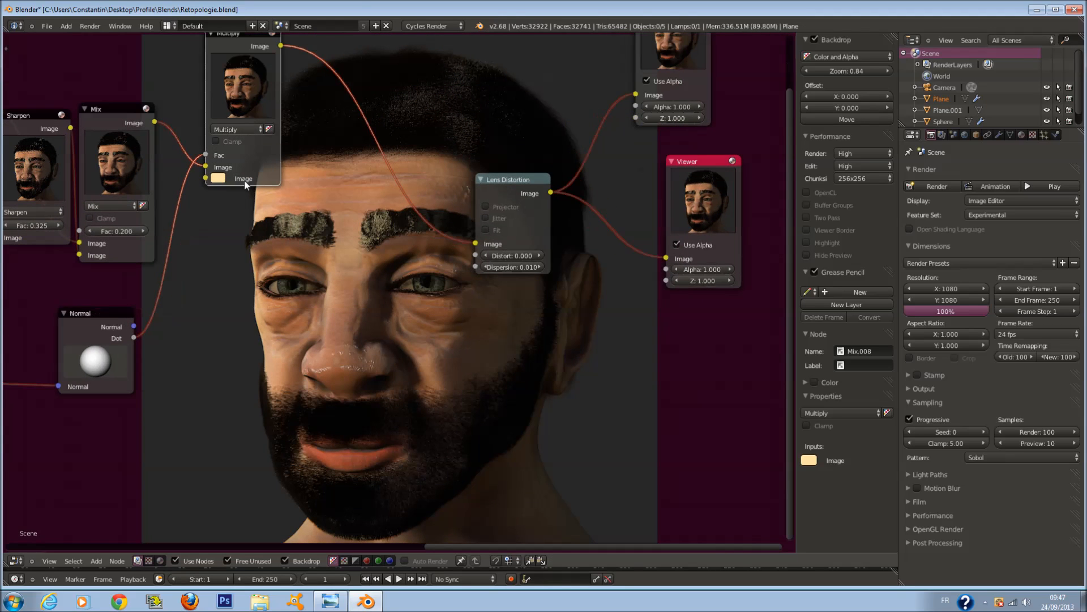
left_click_drag(211, 154, 665, 258)
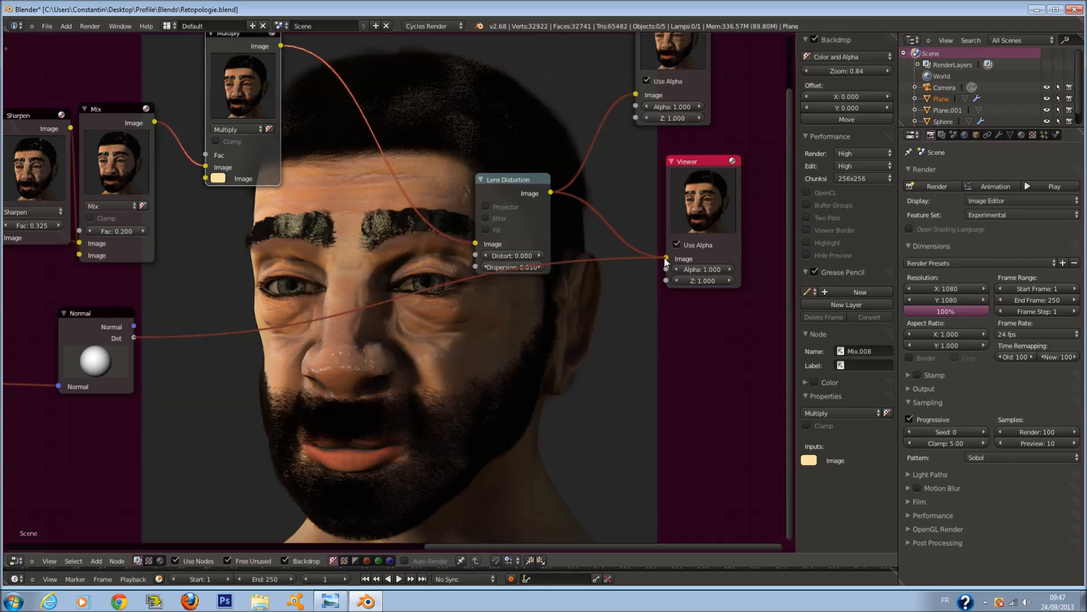
left_click(695, 208)
Rotate the Normal node's sphere so that its bright side faces upward.
scroll(27, 335, "up", 4)
middle_click_drag(21, 356, 171, 334)
left_click_drag(118, 375, 136, 351)
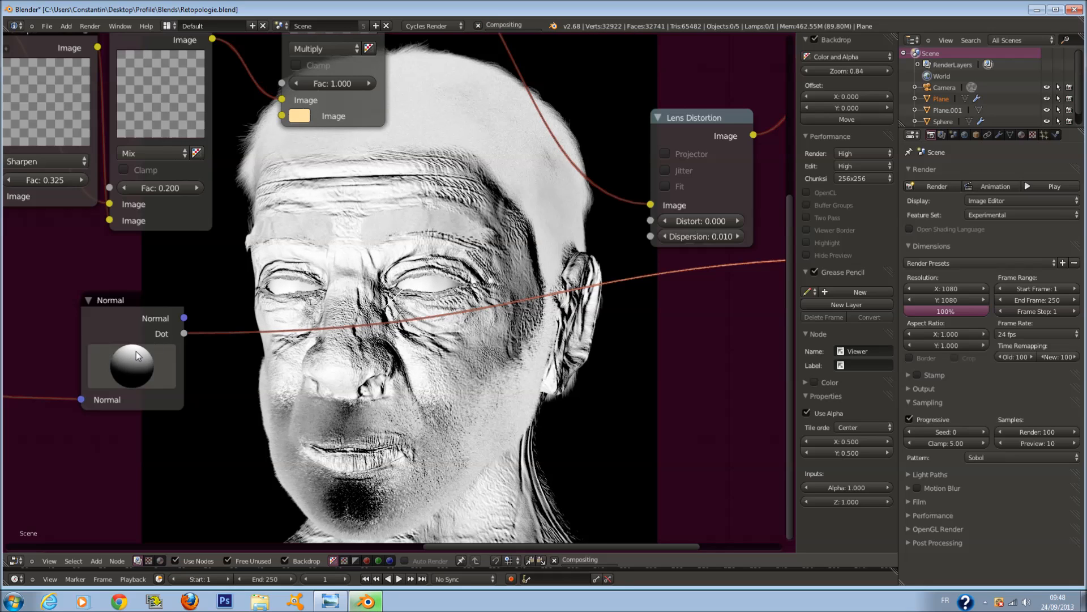
Set the Multiply node's second image colour to a light cream, about R 1.000, G 0.983, B 0.751.
scroll(136, 351, "down", 3)
middle_click_drag(301, 253, 294, 323)
scroll(355, 211, "up", 2)
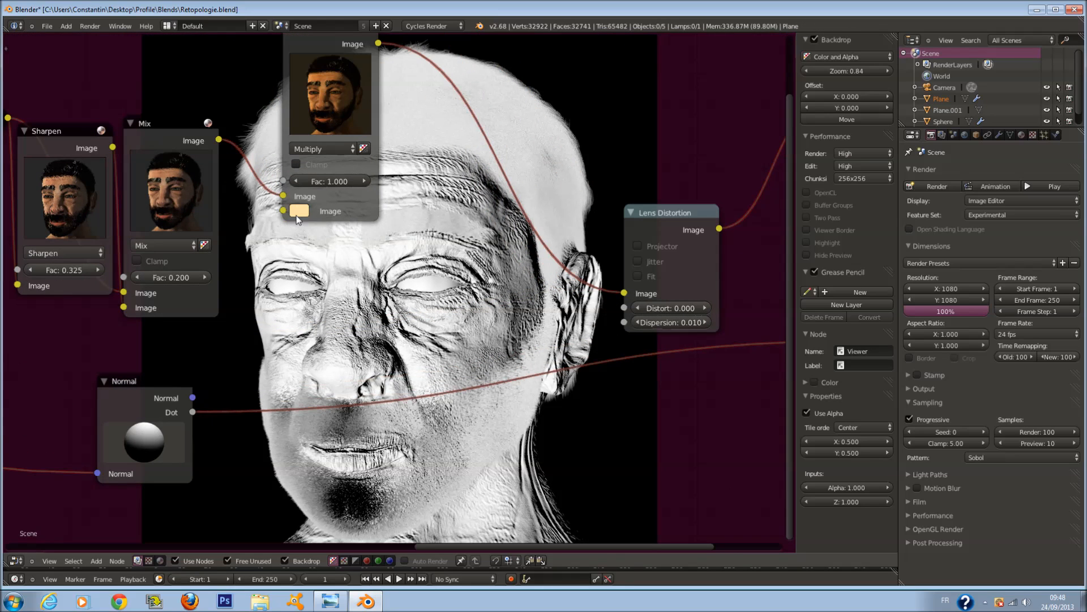
left_click(298, 210)
left_click_drag(322, 276, 336, 281)
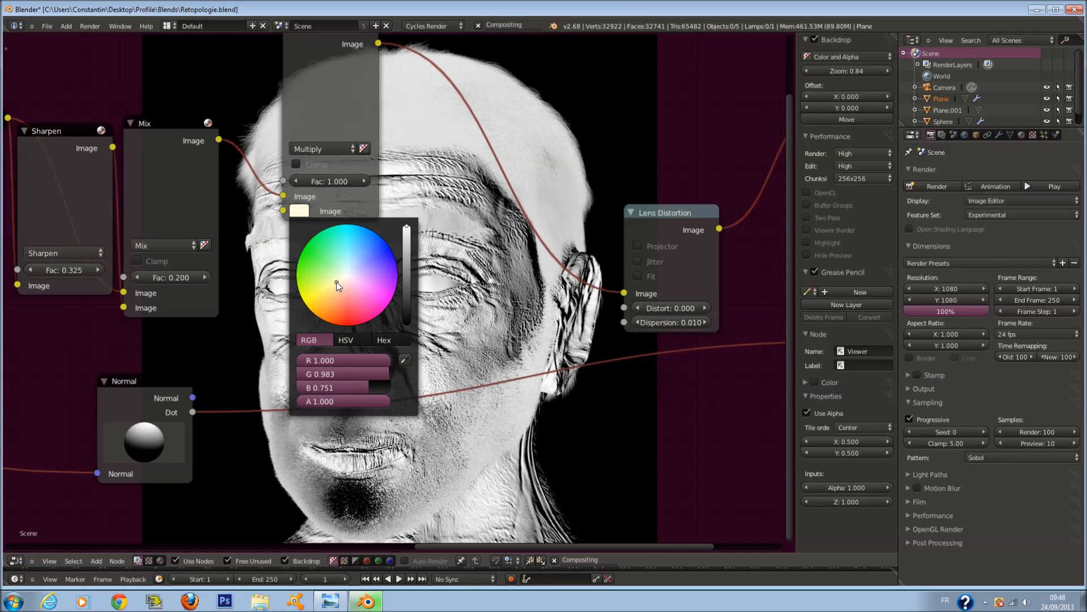
Reconnect the Normal node's Dot output to the Multiply node's Fac input and move the Multiply node lower.
left_click_drag(192, 412, 286, 181)
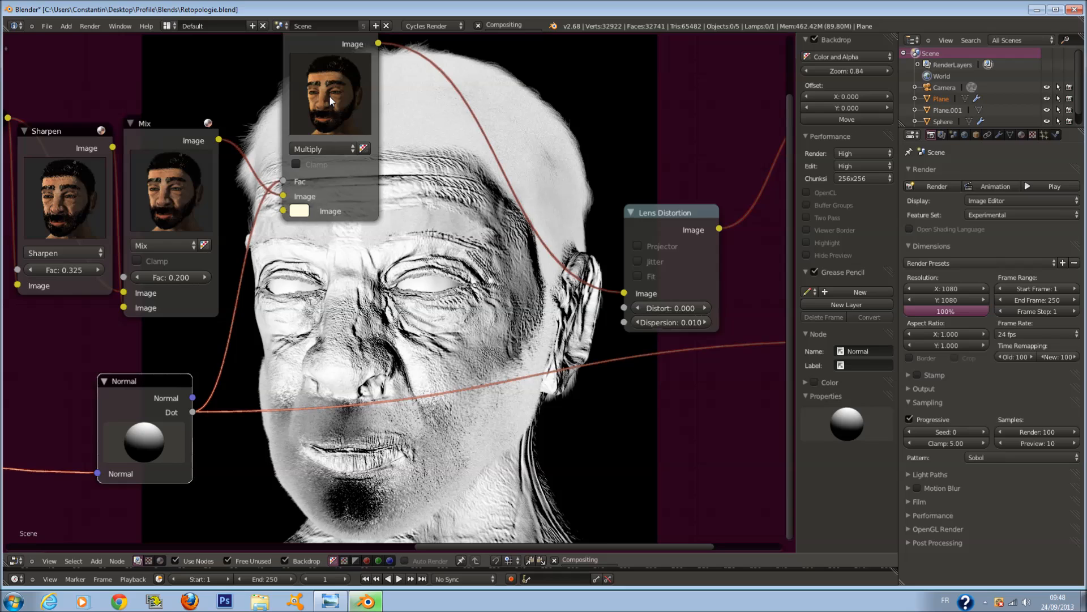
left_click_drag(330, 96, 332, 146)
scroll(414, 334, "down", 2)
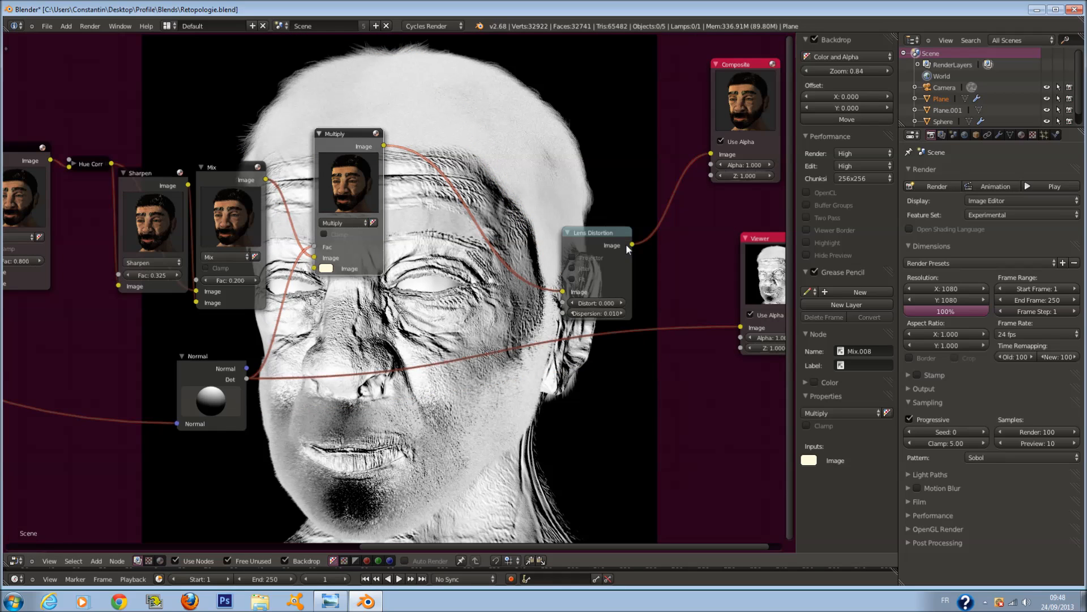
Connect the Lens Distortion node's image output to the Viewer node.
left_click_drag(738, 331, 740, 327)
scroll(626, 253, "up", 1)
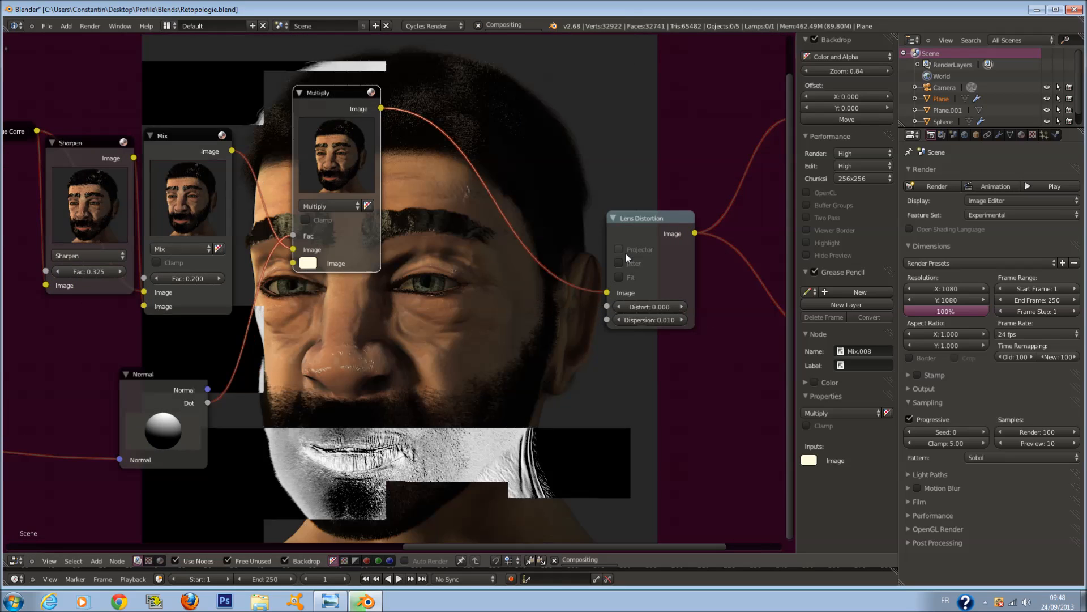
left_click(609, 256)
scroll(650, 253, "up", 1)
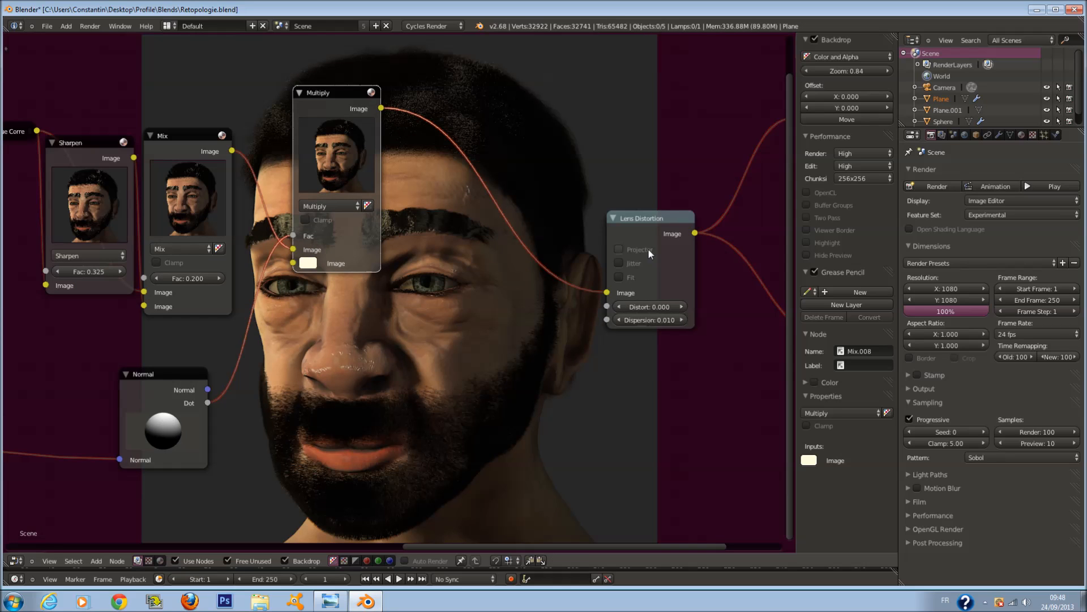
Move the Lens Distortion, Viewer and Composite nodes closer to the Multiply node.
left_click_drag(650, 227, 463, 168)
scroll(544, 209, "down", 2)
left_click_drag(731, 283, 572, 285)
left_click_drag(683, 137, 584, 164)
Turn the Normal node's light direction so that its sphere is lit only along the lower edge.
scroll(391, 221, "up", 5)
middle_click_drag(379, 210, 384, 111)
scroll(321, 169, "up", 2)
left_click_drag(141, 323, 140, 388)
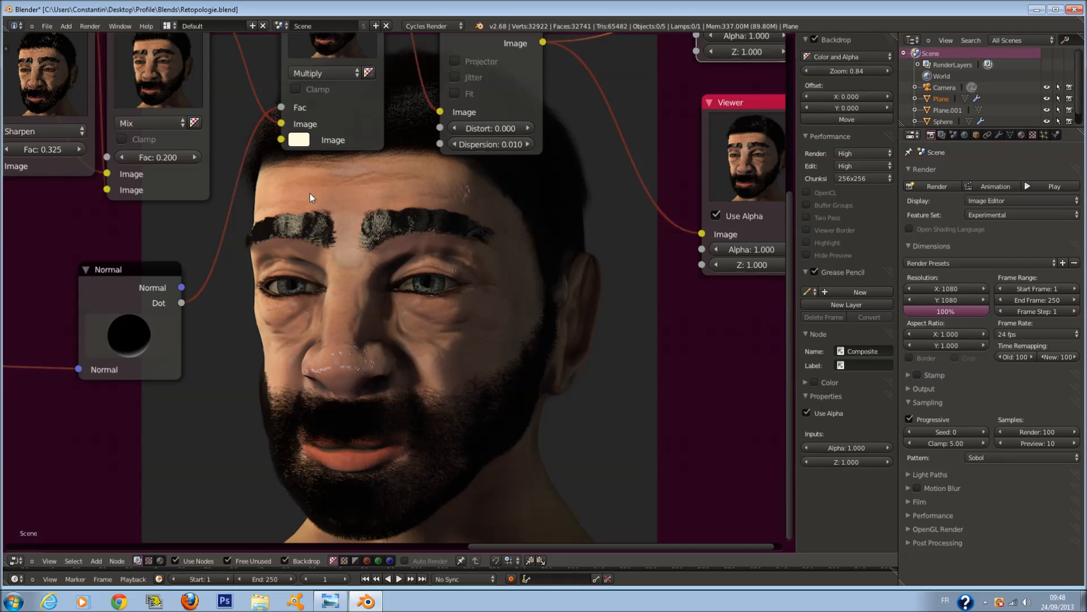
Tint the Multiply node light yellow (R 1.000, G 0.902, B 0.243) and turn the Normal node's sphere to be lit along its upper edge.
left_click(302, 146)
left_click(318, 232)
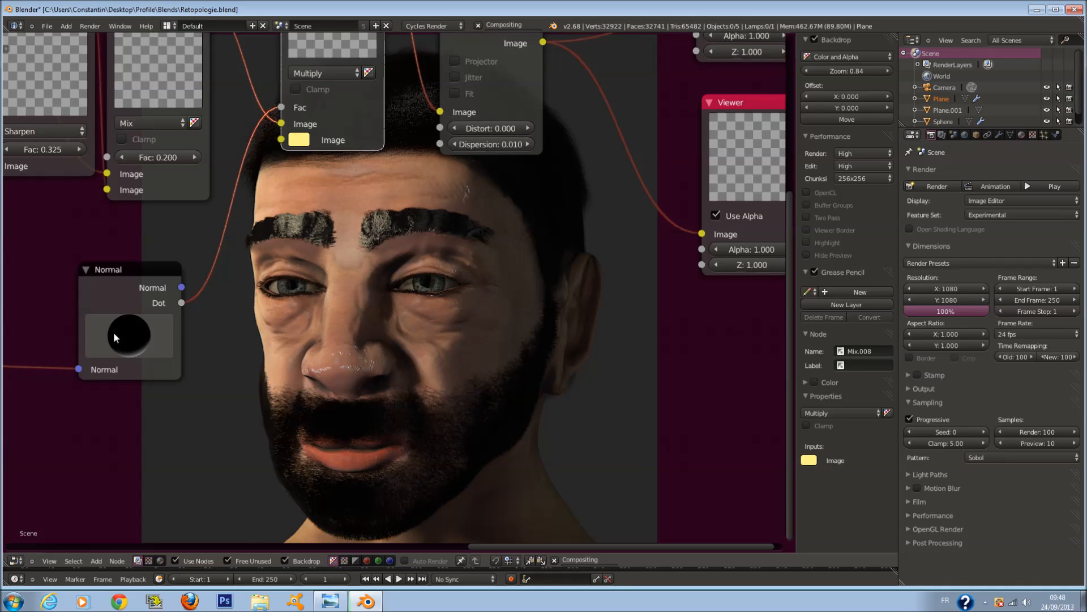
left_click_drag(127, 339, 116, 315)
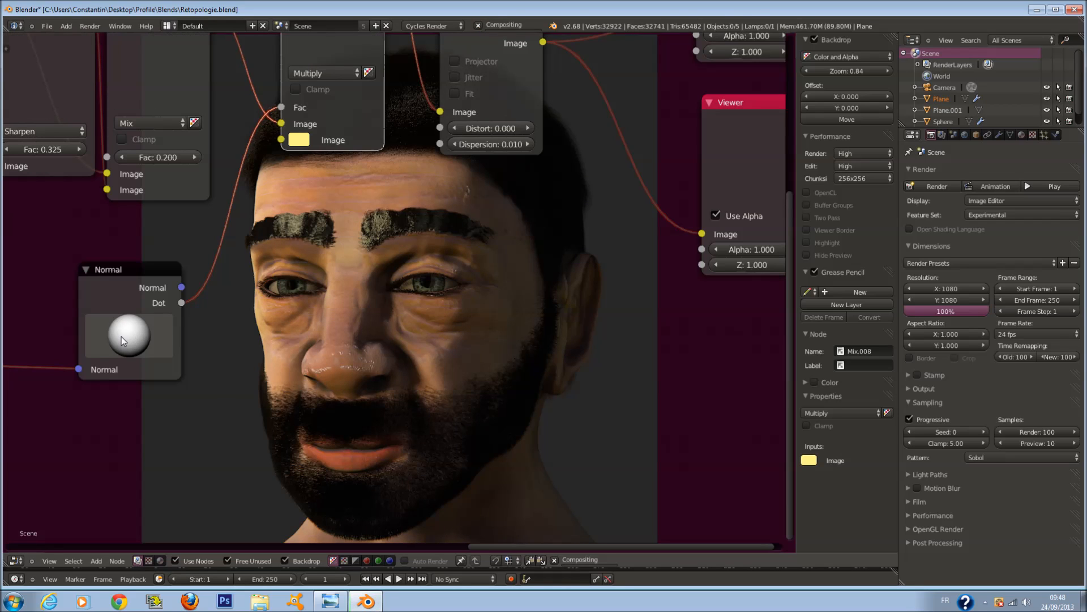
left_click_drag(121, 330, 177, 321)
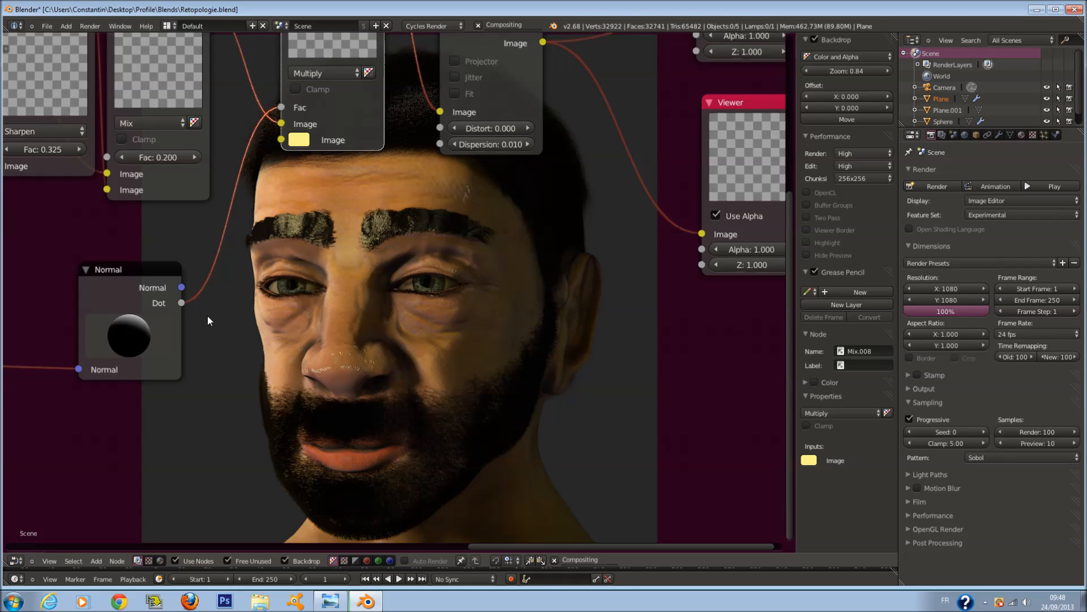
Change the Multiply node's colour to a near-white tint and slightly readjust the Normal node's light direction.
left_click(306, 142)
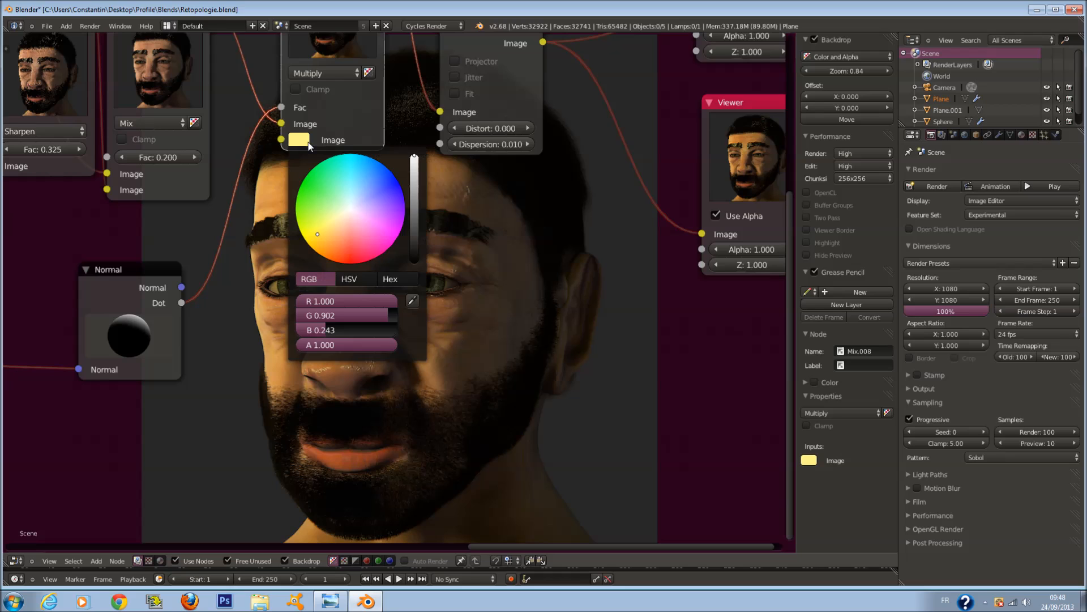
left_click(342, 213)
scroll(475, 280, "down", 1)
scroll(138, 327, "up", 1)
left_click_drag(138, 327, 132, 327)
scroll(306, 304, "down", 1)
scroll(350, 285, "down", 4)
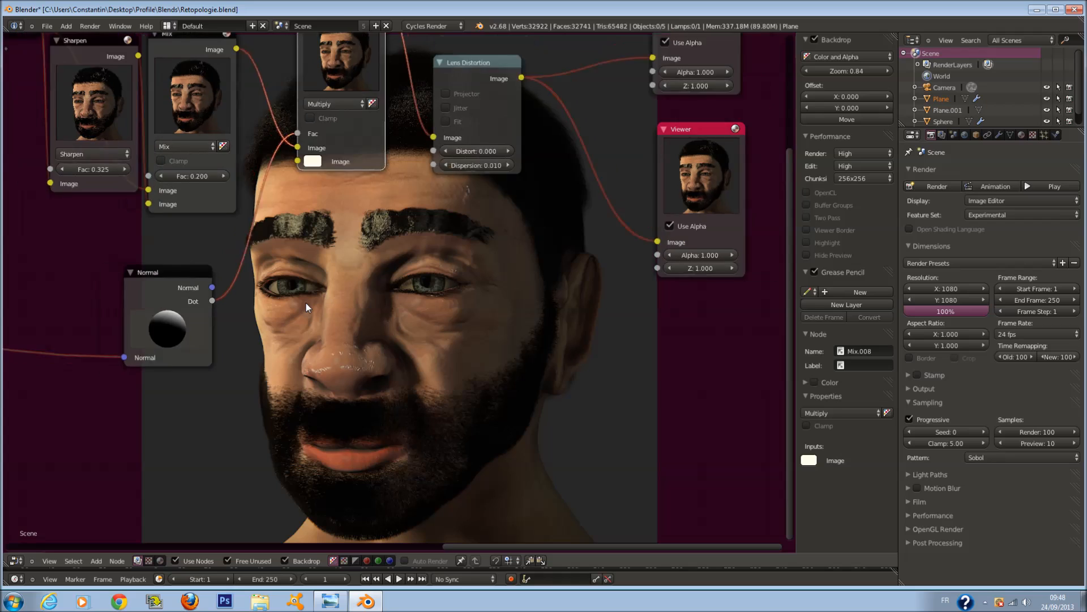
Set the Multiply node's colour to a saturated yellow with R 0.889, G 1.000 and B 0.000.
scroll(361, 255, "up", 3)
left_click(320, 162)
left_click(319, 162)
left_click(318, 162)
left_click(345, 241)
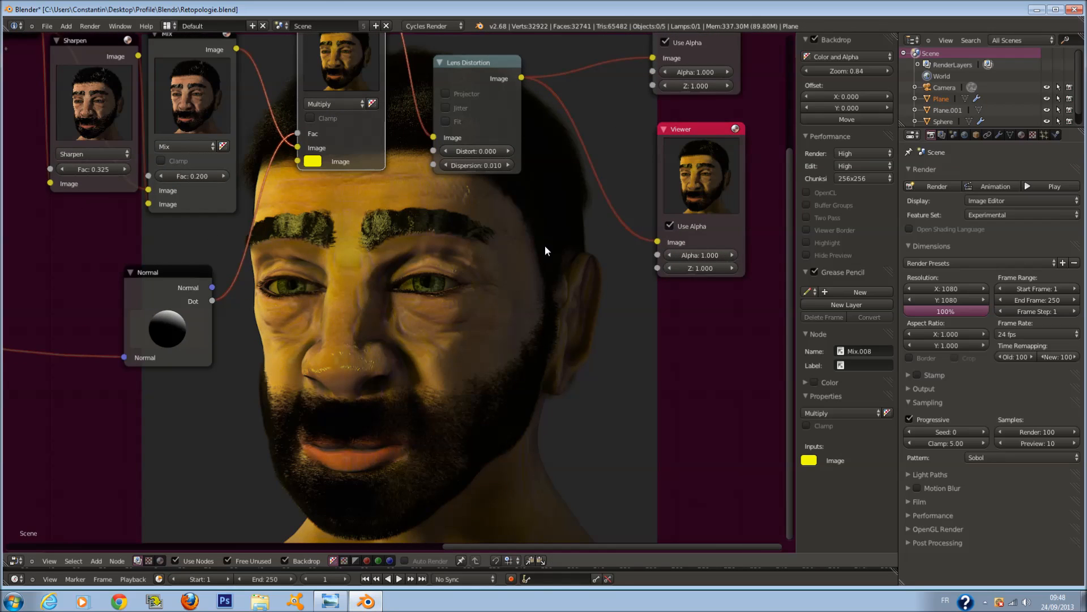
Turn the Normal node's sphere fully black, and link its Dot output to the Multiply node's Fac and Lens Distortion to the Viewer.
mouse_move(172, 316)
left_mouse_down()
mouse_move(140, 313)
mouse_move(178, 322)
mouse_move(155, 316)
mouse_move(174, 313)
mouse_move(158, 319)
mouse_move(163, 308)
left_mouse_up()
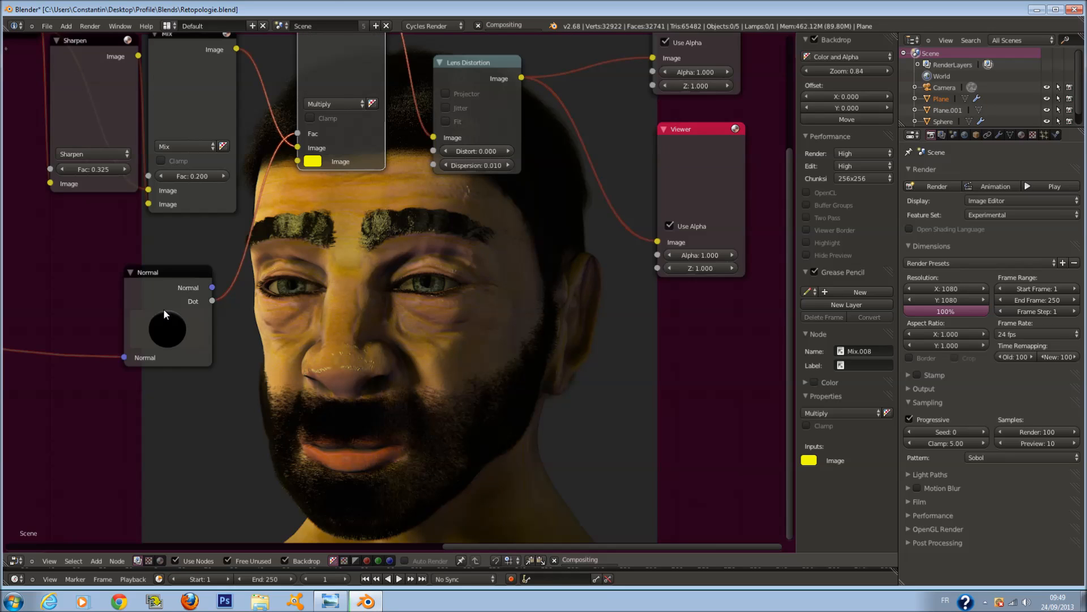
mouse_move(619, 313)
left_mouse_down()
mouse_move(677, 235)
mouse_move(657, 242)
mouse_move(329, 206)
mouse_move(279, 96)
mouse_move(281, 107)
left_mouse_up()
scroll(617, 263, "up", 1)
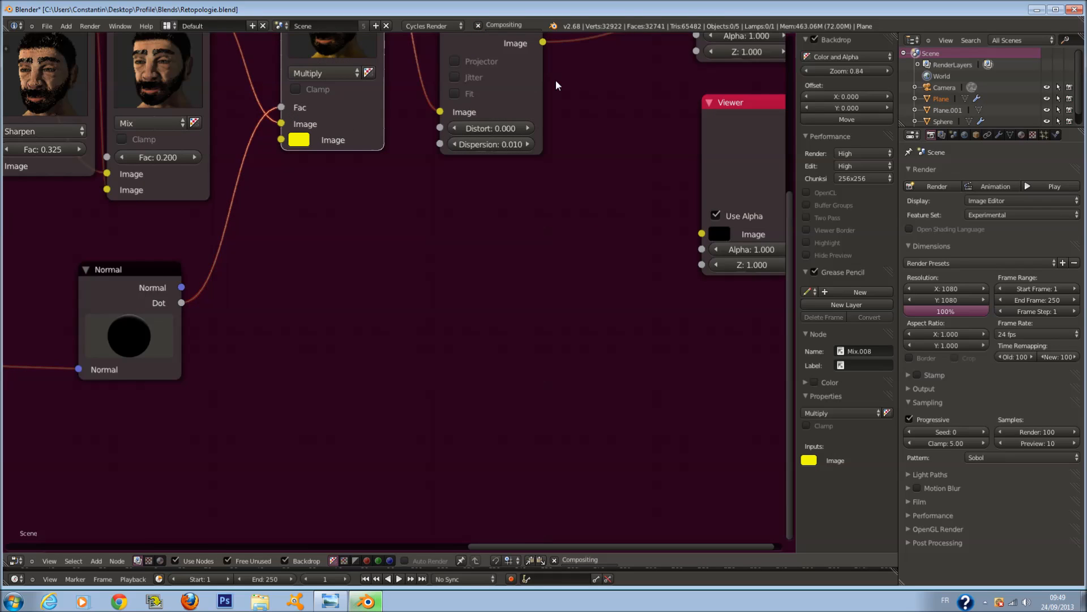
left_click_drag(542, 42, 702, 233)
Set the Multiply node's colour to a pale yellow with R 1.000, G 0.975 and B 0.734.
left_click(299, 139)
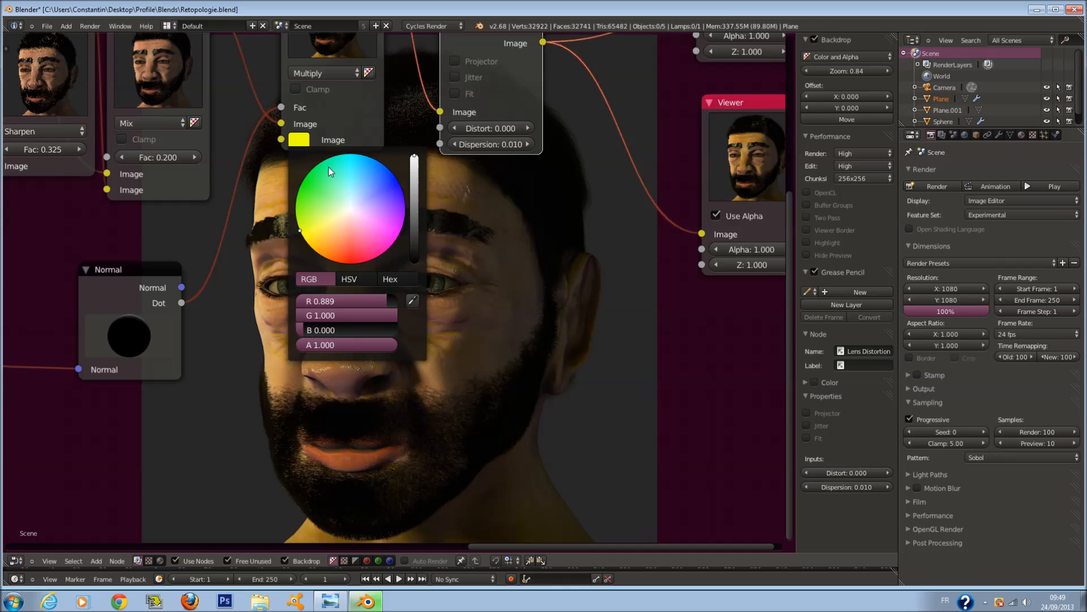
left_click(342, 214)
left_click(295, 141)
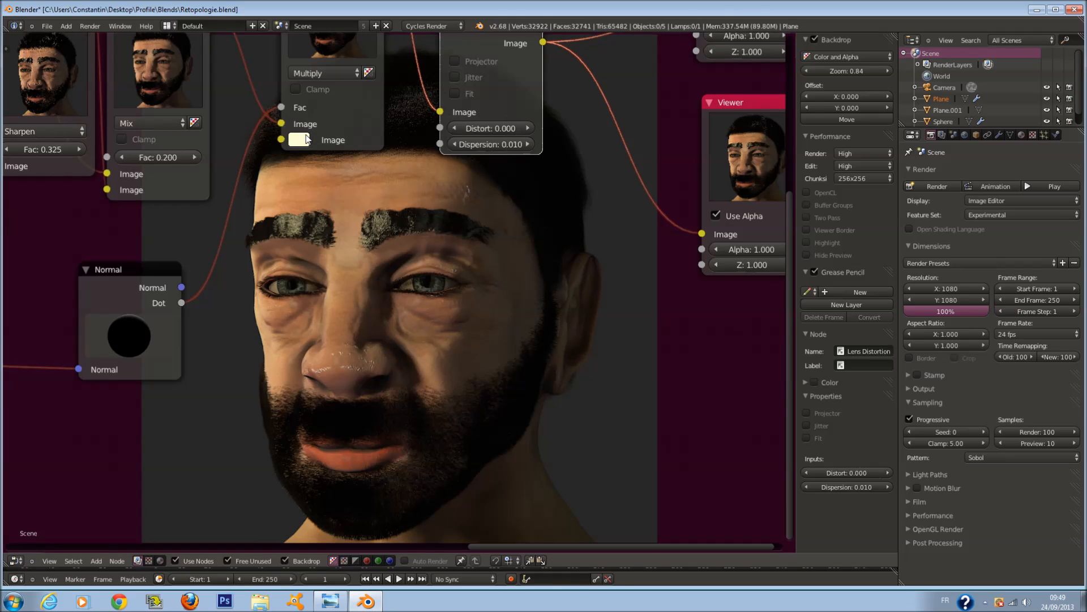
left_click(300, 140)
left_click(337, 218)
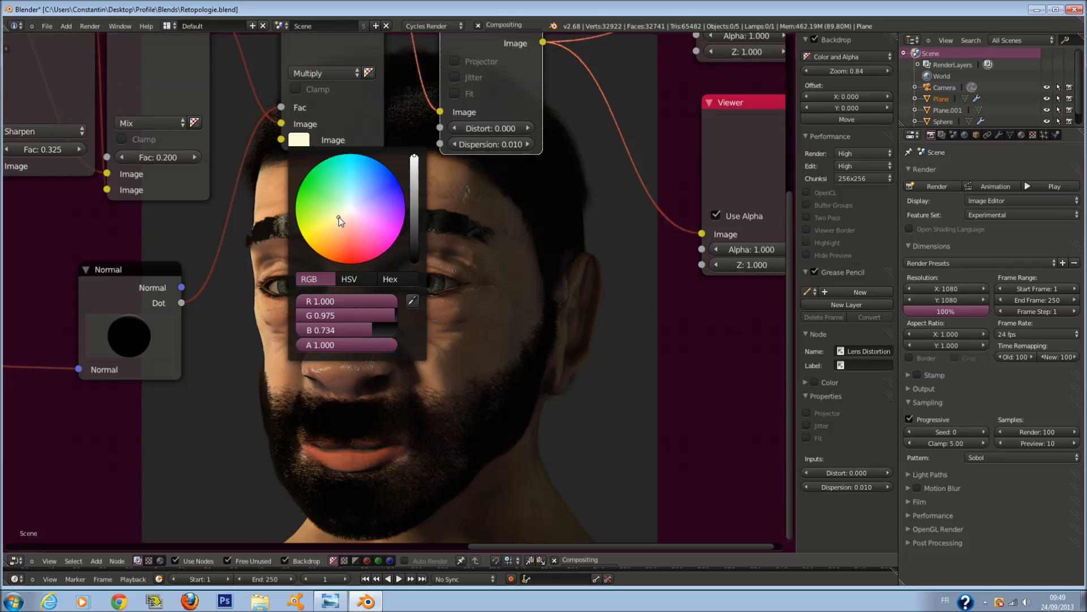
scroll(356, 196, "down", 2)
scroll(419, 201, "up", 2)
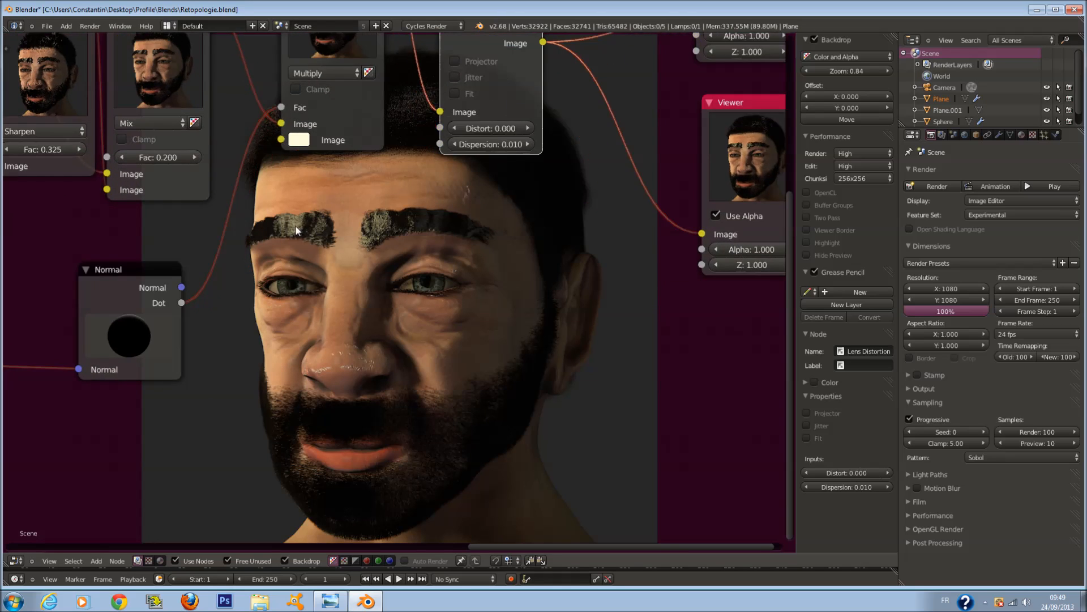
Duplicate the Normal node and place the copy directly beneath the original.
scroll(297, 225, "down", 5)
left_click_drag(372, 303, 348, 287)
scroll(351, 285, "down", 3)
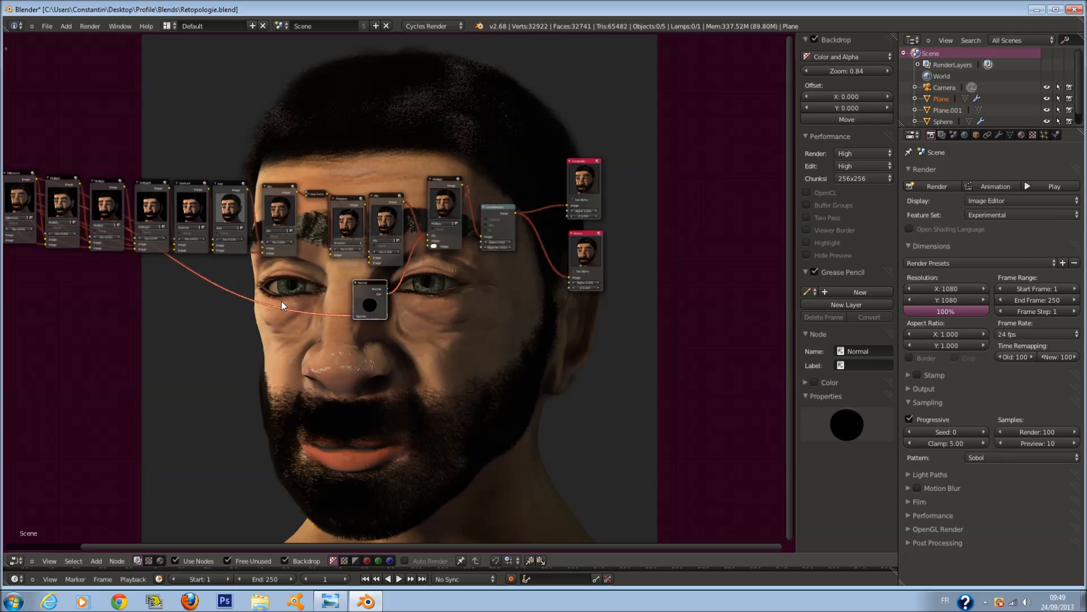
key("shift+d")
left_click(371, 337)
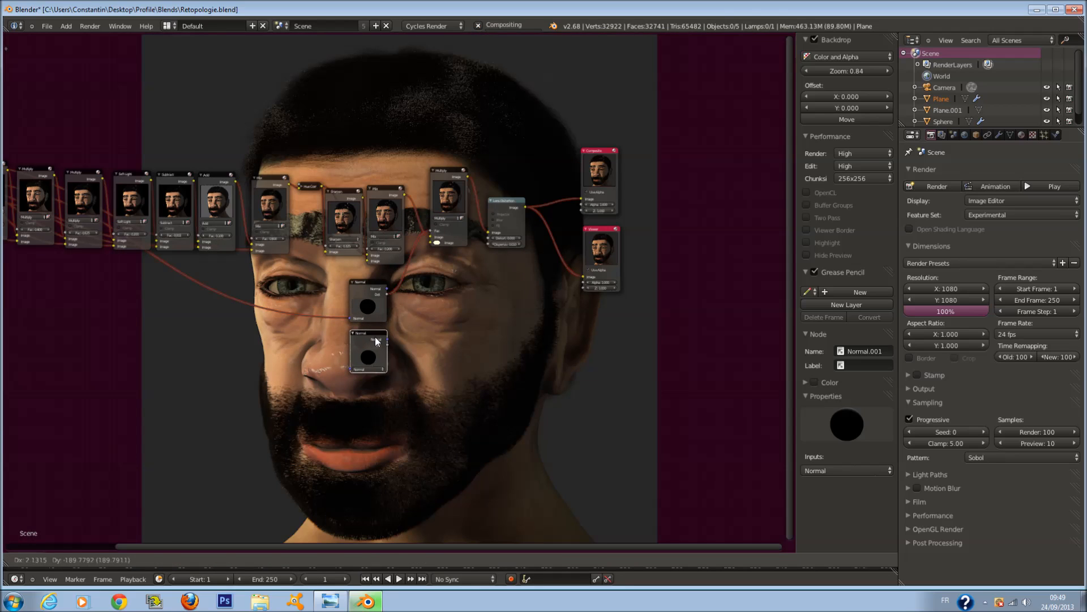
Link the duplicated Normal node's Dot output to the Viewer and feed its input from the Render Layers normal pass.
left_click_drag(389, 344, 589, 277)
scroll(170, 263, "down", 1)
middle_click_drag(124, 262, 326, 287)
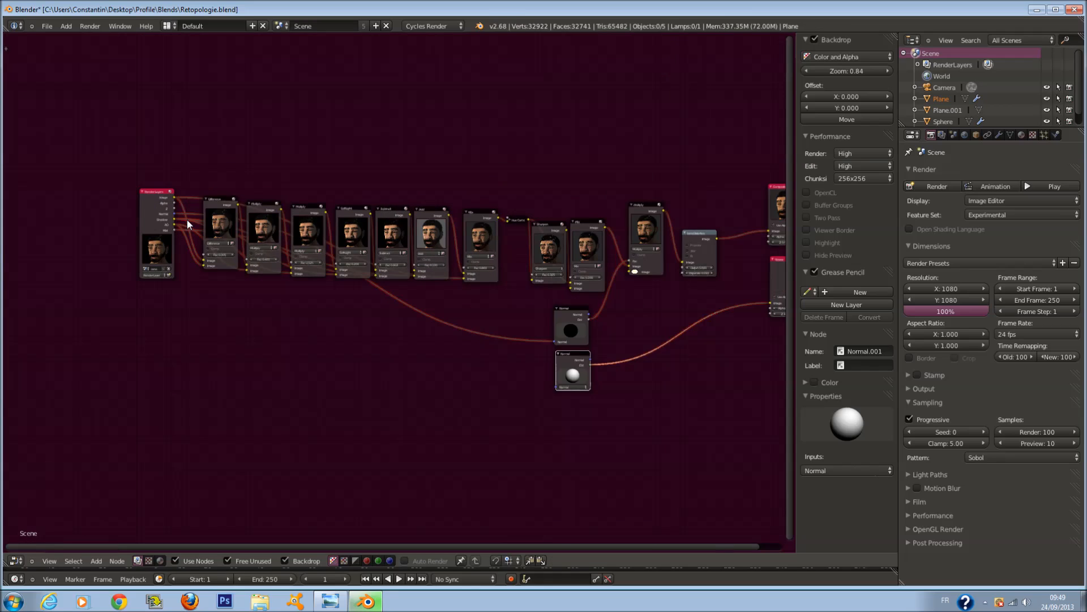
scroll(170, 224, "up", 1)
left_click_drag(157, 208, 569, 395)
Move the Composite and Viewer nodes farther away from the Lens Distortion node.
middle_click_drag(570, 394, 213, 347)
scroll(212, 348, "up", 1)
left_click_drag(459, 161, 581, 163)
left_click_drag(468, 252, 606, 265)
scroll(161, 281, "up", 2)
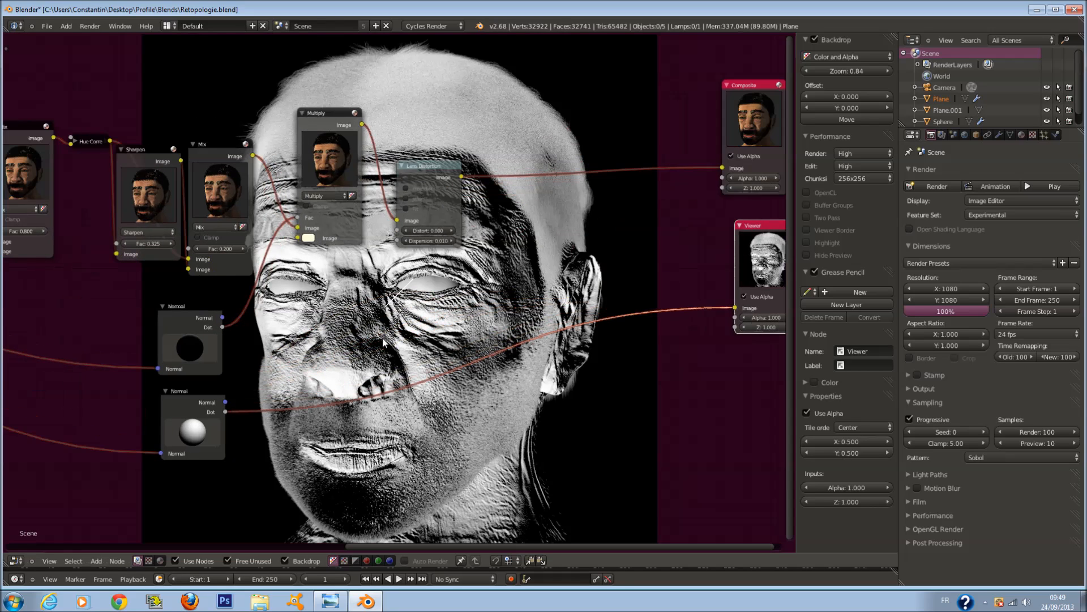
Add a Map Value node between the second Normal node's Dot output and the Viewer, with Use Minimum and Use Maximum enabled.
key("shift+a")
mouse_move(325, 364)
left_click(308, 331)
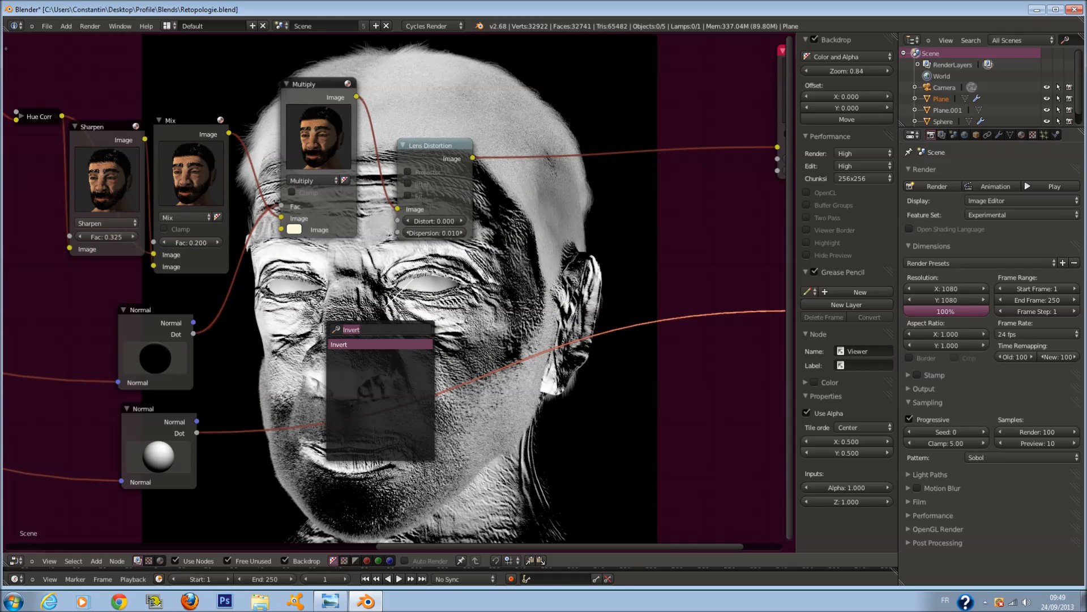
key("BackSpace")
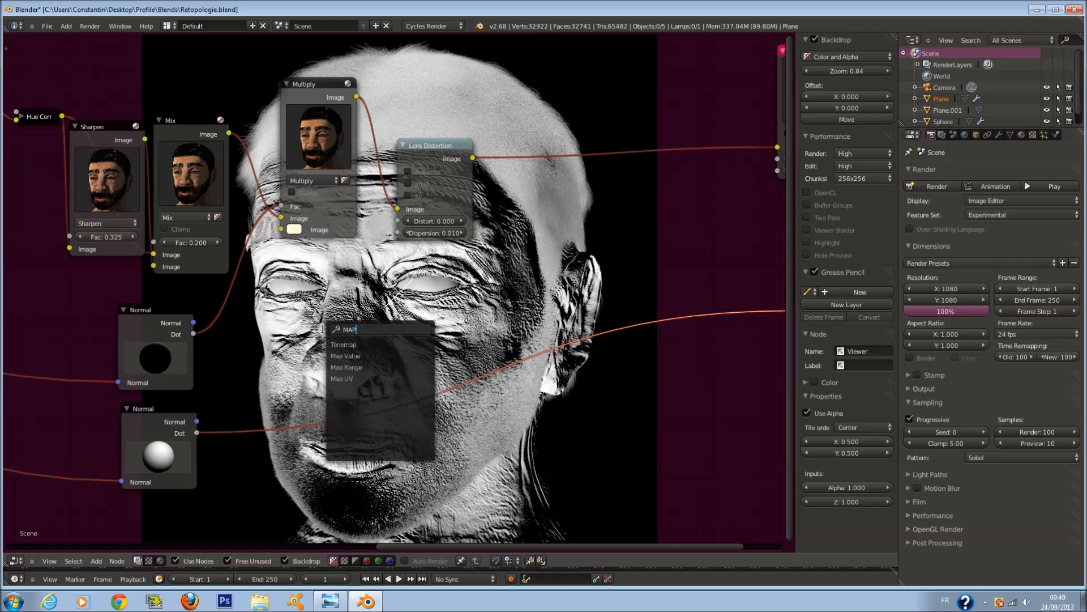
left_click(371, 355)
left_click(351, 395)
left_click(268, 445)
left_click(266, 471)
scroll(294, 443, "up", 2)
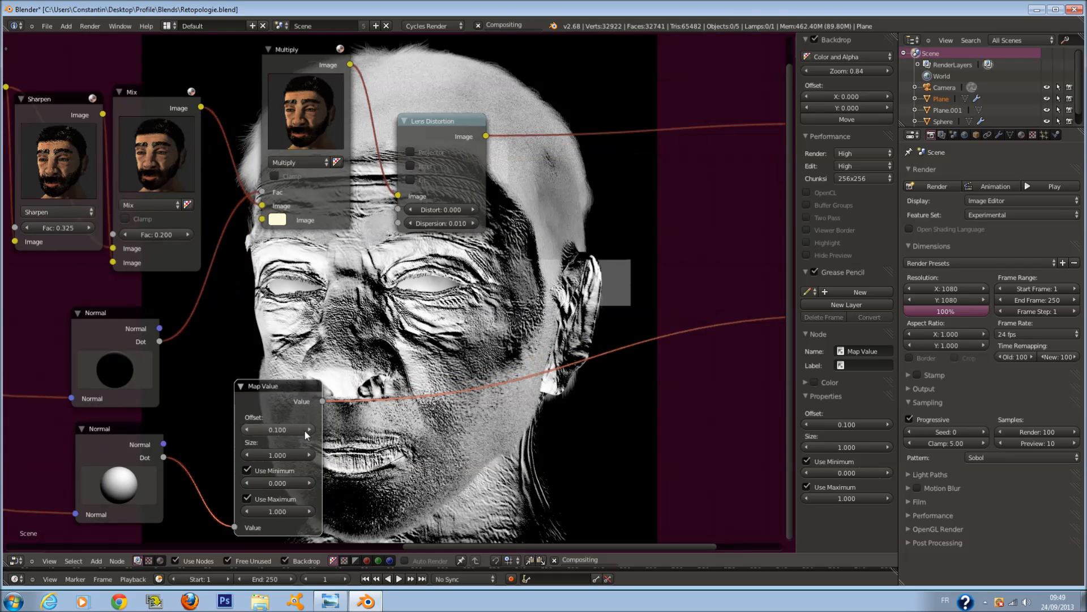
Set the Map Value node's Offset to 0.200 and Size to 0.176, with a minimum of 0.
left_click(297, 430)
left_click(308, 429)
left_click_drag(309, 455, 273, 455)
left_click(303, 453)
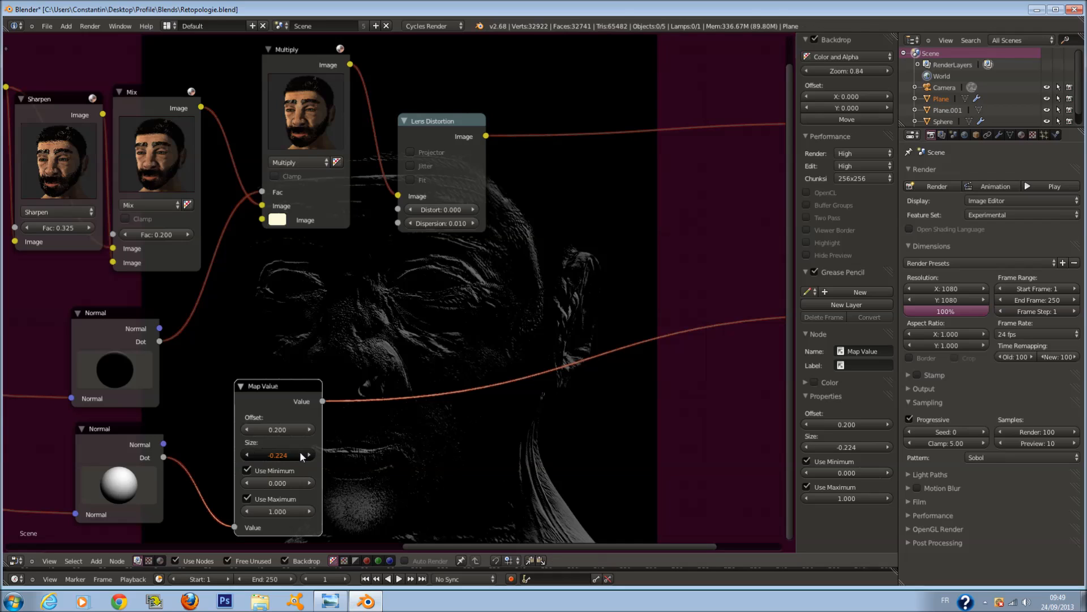
left_click(313, 453)
left_click(309, 455)
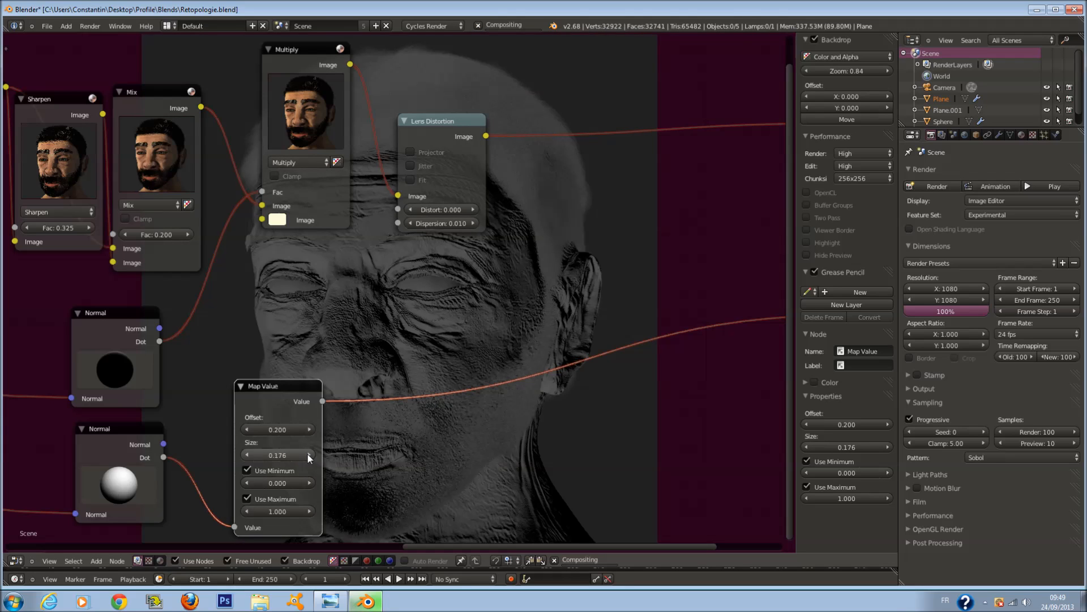
left_click(309, 483)
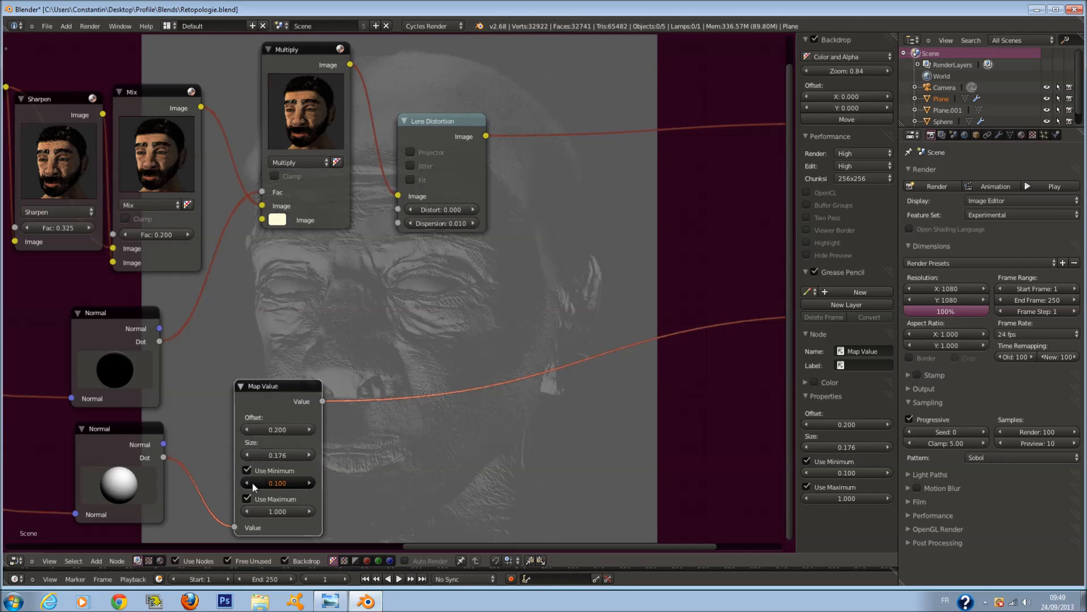
left_click(252, 483)
Duplicate the Multiply node and insert the copy before Lens Distortion, moving Lens Distortion aside with Projector off.
scroll(348, 419, "down", 1)
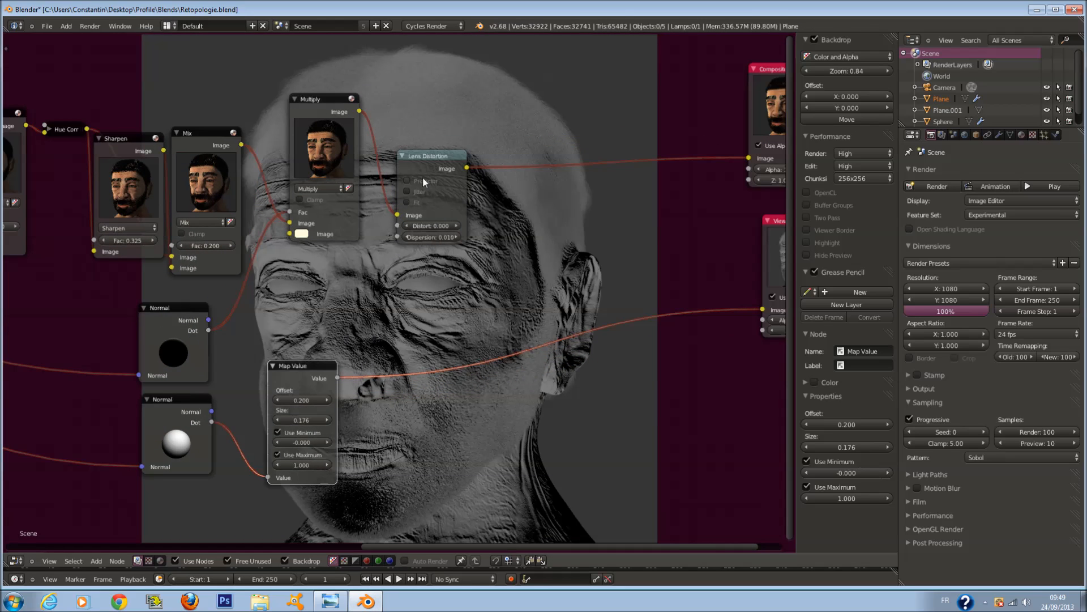
left_click_drag(419, 171, 505, 166)
key("shift+d")
left_click(471, 190)
left_click(493, 175)
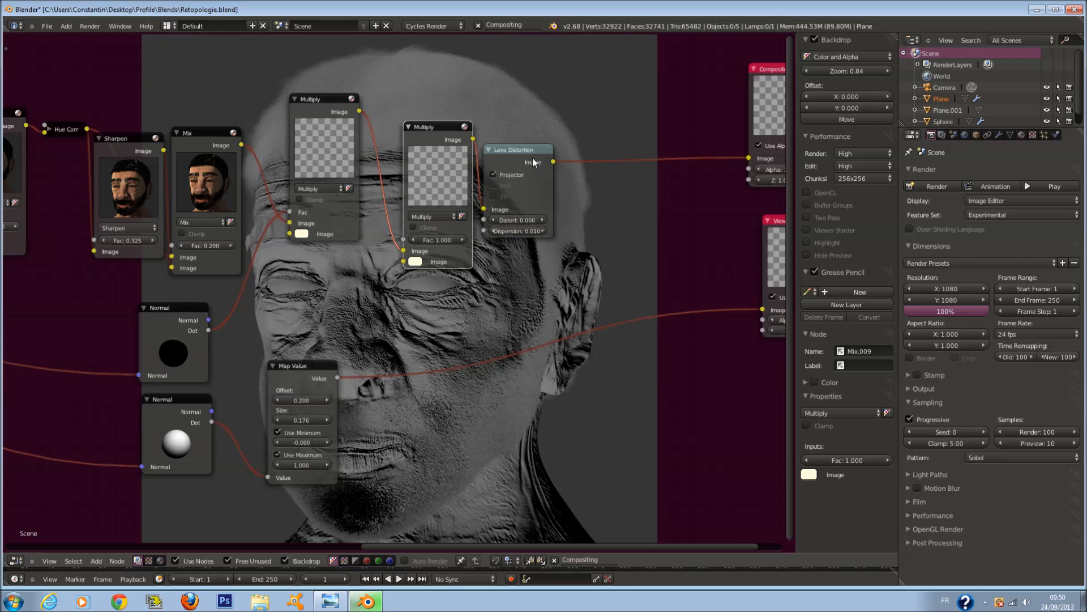
left_click_drag(533, 163, 559, 168)
left_click(538, 180)
Connect the Map Value output to the second Multiply node's Fac and the Lens Distortion output to the Viewer.
left_click_drag(337, 378, 407, 238)
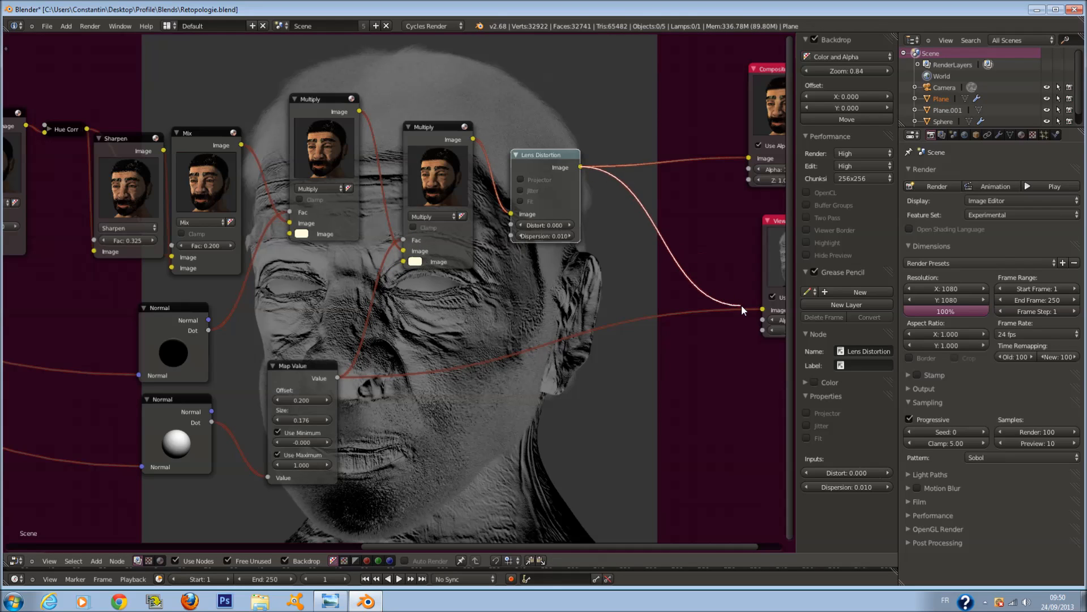
left_click_drag(760, 308, 760, 309)
Set the second Multiply node's colour to light blue and turn the second Normal node's light direction sideways.
scroll(305, 436, "up", 2)
scroll(297, 423, "up", 2)
middle_click_drag(297, 423, 260, 359)
scroll(170, 420, "up", 1)
scroll(238, 385, "down", 2)
scroll(365, 235, "up", 1)
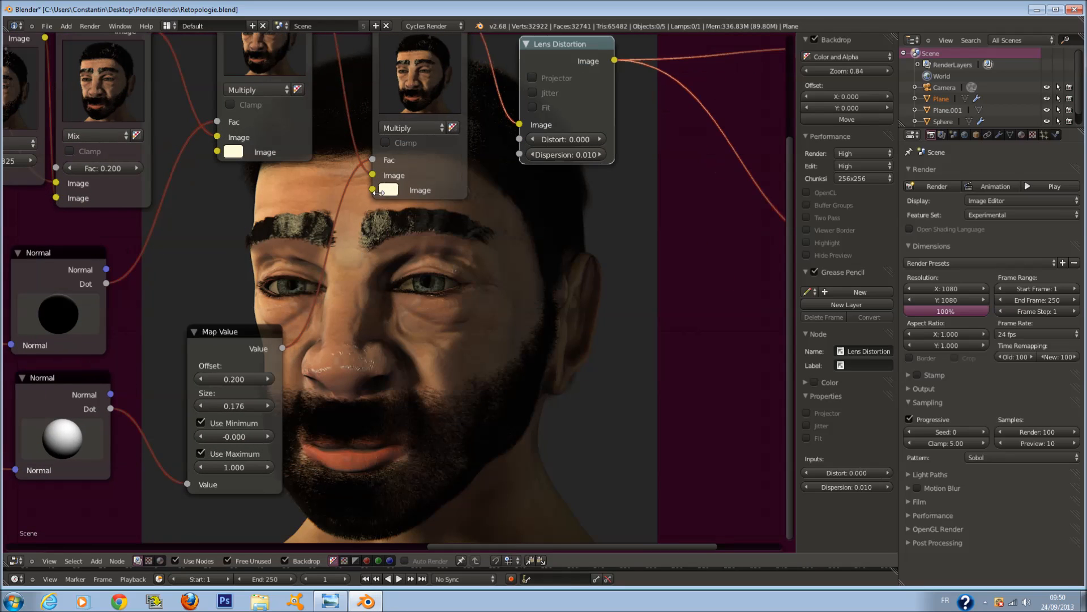
left_click(389, 191)
left_click(456, 232)
left_click_drag(77, 435, 48, 434)
Save the Blender file, overwriting the existing version.
middle_click_drag(466, 389, 346, 347)
scroll(346, 346, "up", 2)
key("ctrl+s")
left_click(346, 347)
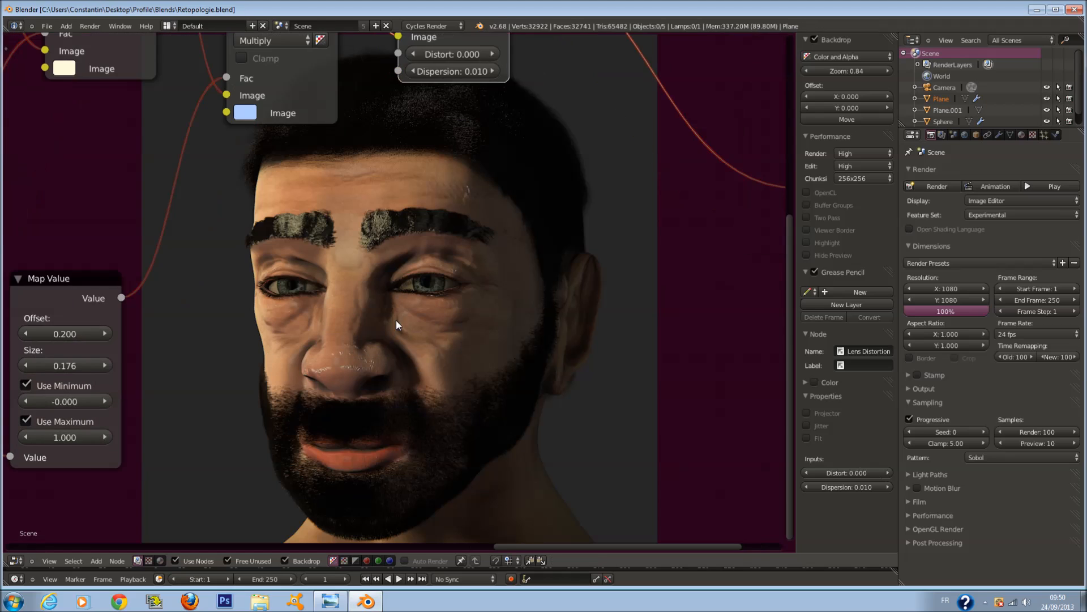
Set the second Multiply node's colour to a saturated blue with R 0.000, G 0.148 and B 1.000.
scroll(413, 321, "down", 3)
scroll(262, 254, "up", 1)
middle_click_drag(261, 253, 402, 283)
left_click(422, 171)
left_click_drag(479, 210, 507, 202)
middle_click_drag(638, 265, 577, 245)
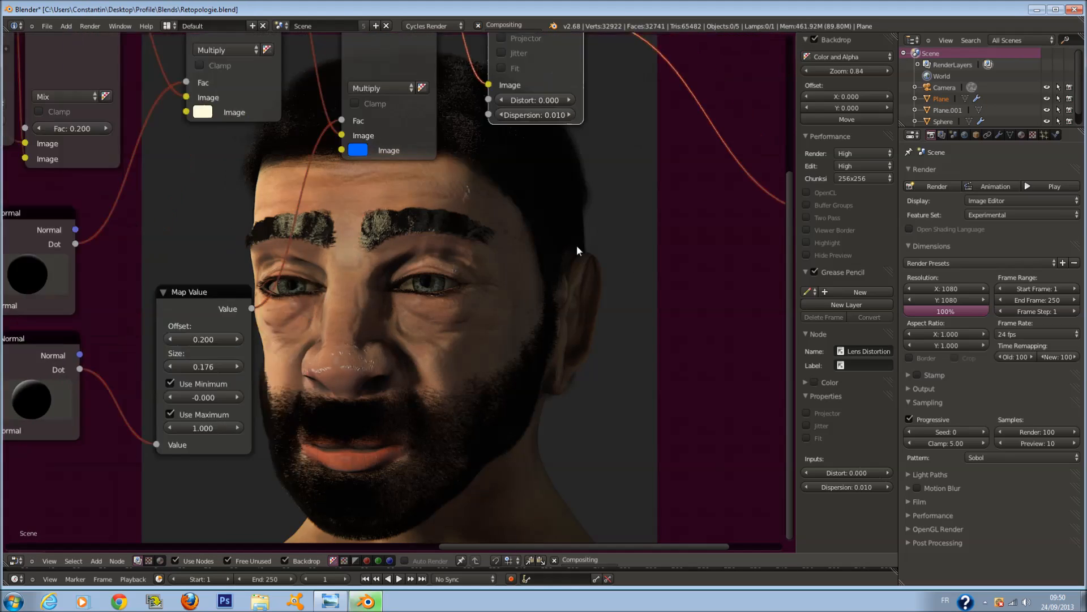
Move the Map Value link from the second Multiply node's Fac to the Viewer and soften that Multiply's colour to light blue.
scroll(323, 306, "down", 1)
left_click_drag(281, 304, 741, 230)
left_click(365, 179)
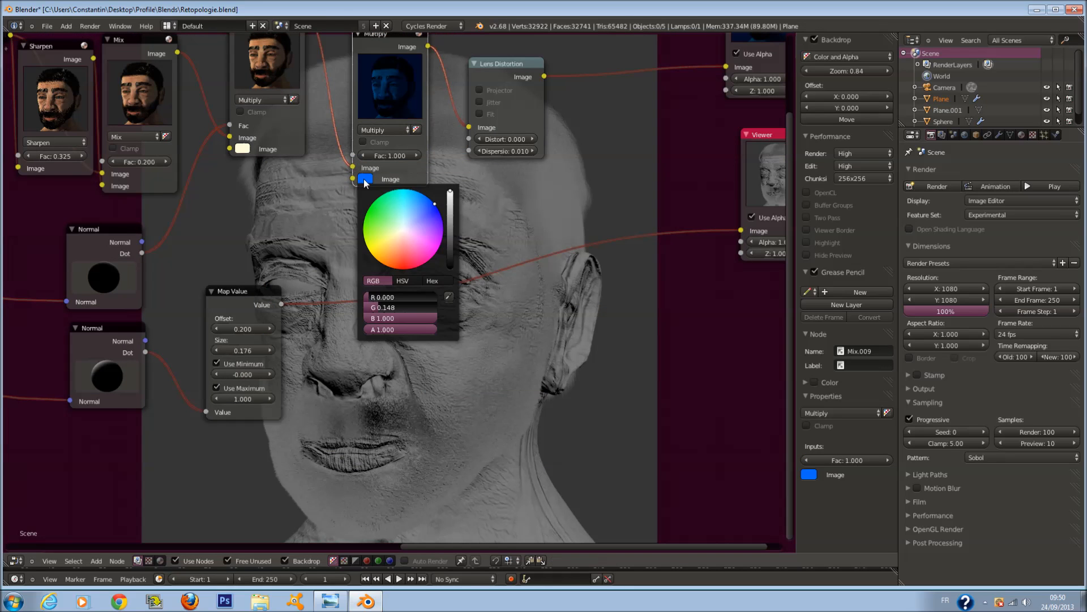
left_click_drag(431, 219, 407, 208)
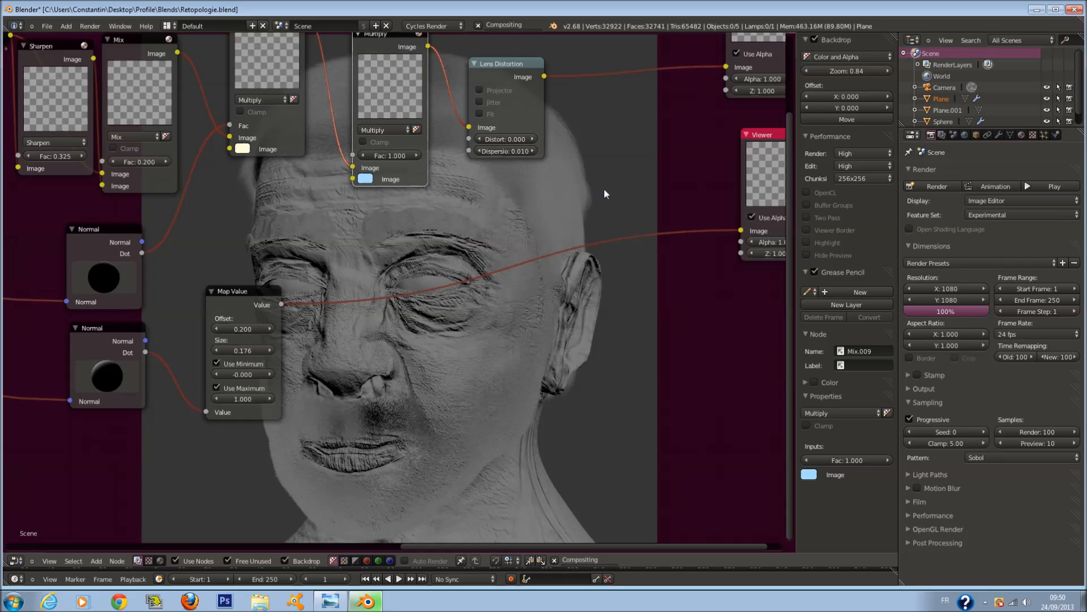
Link the Lens Distortion output to the Viewer node to preview the light blue tint on the composite.
scroll(365, 158, "up", 1)
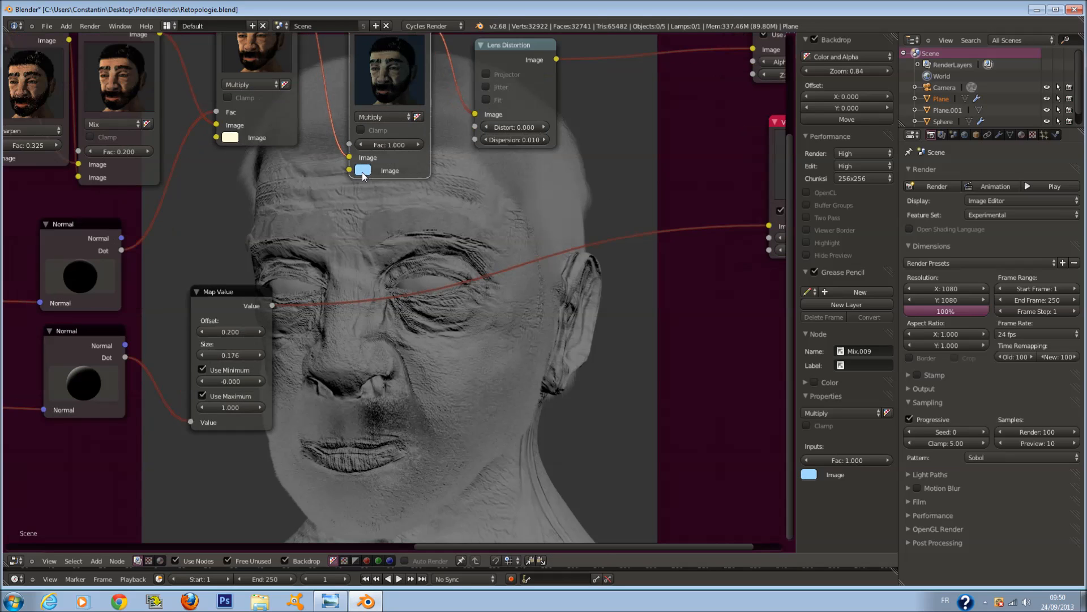
left_click(363, 170)
left_click_drag(349, 170, 510, 126)
left_click_drag(547, 57, 769, 226)
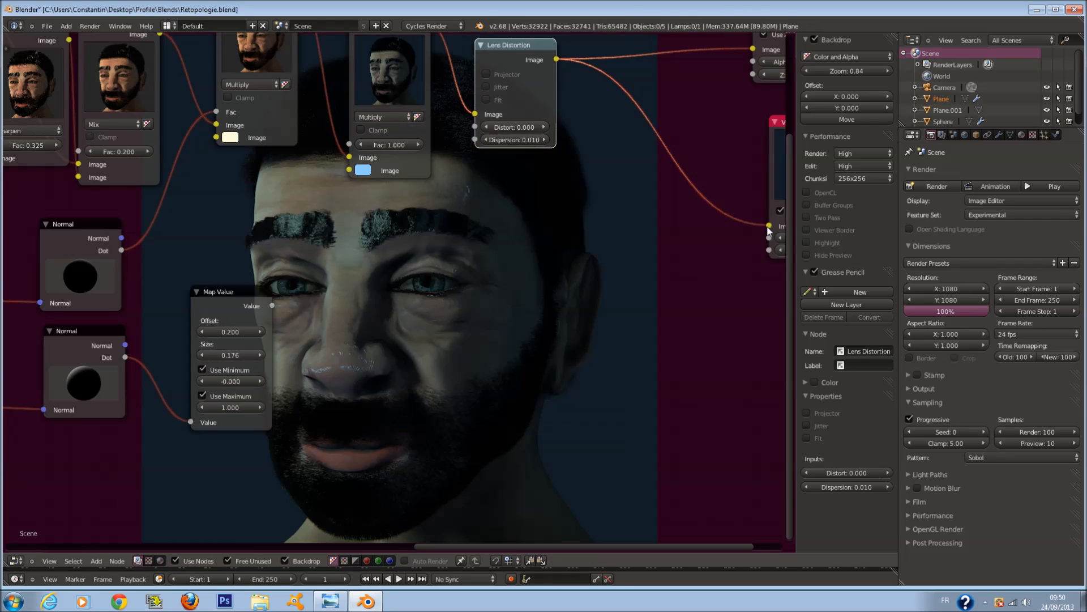
Link the Map Value output to the second Multiply node's Fac input.
left_click_drag(273, 306, 348, 143)
middle_click_drag(419, 165, 375, 188)
scroll(375, 188, "up", 2)
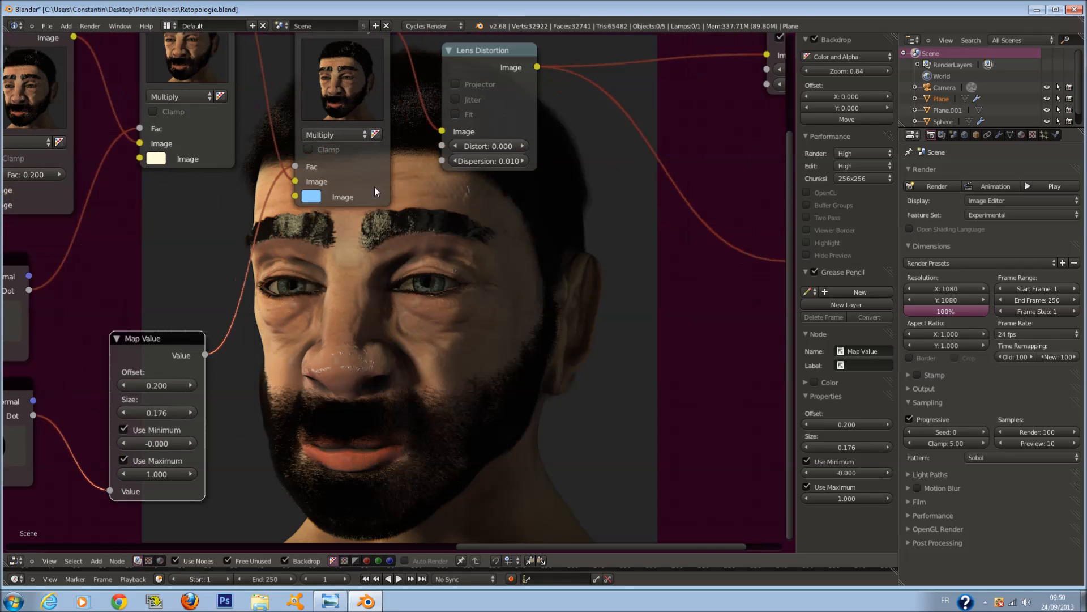
Try the Mix blend type on the light blue second Multiply node.
left_click(336, 135)
left_click(341, 147)
middle_click_drag(369, 142, 368, 124)
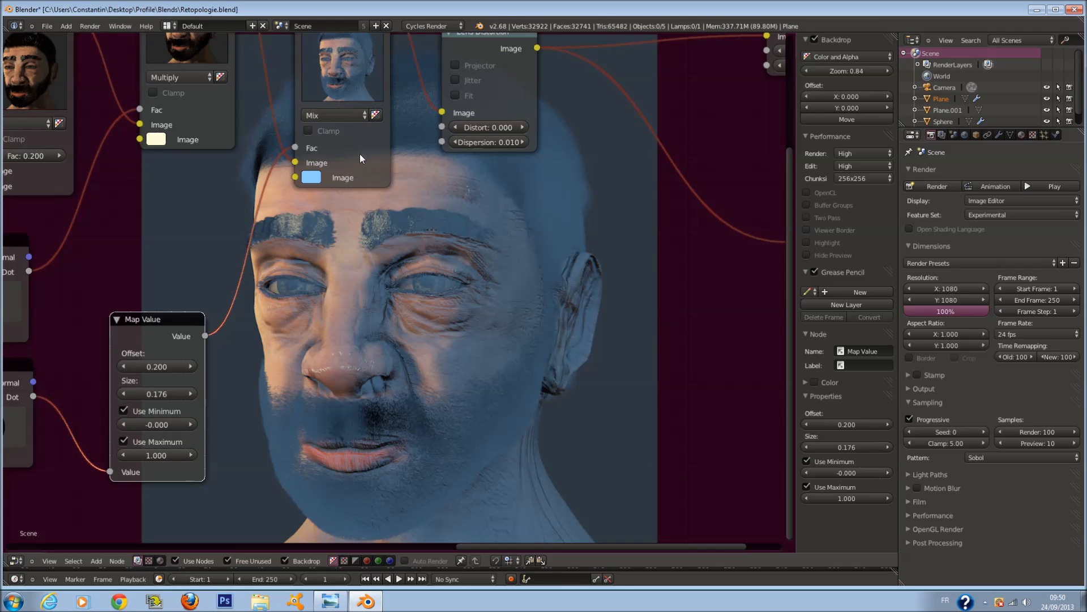
Move the Map Value node beside the lower Normal node and rotate that Normal's sphere to redirect the blue tint.
scroll(277, 244, "down", 1)
mouse_move(69, 412)
middle_mouse_down()
mouse_move(139, 389)
mouse_move(63, 399)
middle_mouse_up()
left_click_drag(99, 380, 156, 399)
middle_click_drag(186, 364, 119, 270)
mouse_move(17, 301)
left_mouse_down()
mouse_move(37, 315)
mouse_move(22, 294)
mouse_move(23, 308)
left_mouse_up()
middle_click_drag(23, 306, 69, 320)
left_click_drag(68, 319, 71, 327)
left_click_drag(61, 307, 64, 315)
Lighten the blue blend node's colour to a very pale blue and tilt the lower Normal sphere's white side downward.
left_click(369, 85)
left_click_drag(420, 133, 422, 138)
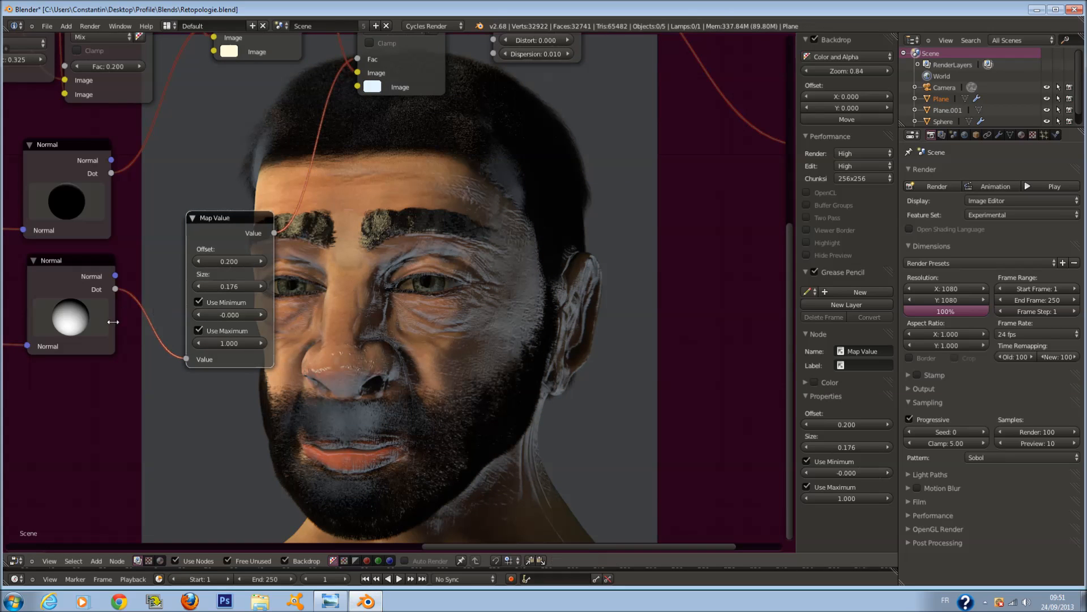
mouse_move(67, 315)
left_mouse_down()
mouse_move(24, 300)
mouse_move(158, 234)
mouse_move(107, 206)
mouse_move(107, 188)
mouse_move(135, 212)
mouse_move(72, 300)
mouse_move(33, 310)
mouse_move(12, 375)
mouse_move(76, 349)
mouse_move(76, 316)
mouse_move(60, 316)
left_mouse_up()
Set the pale blue node's blend type to Multiply.
middle_click_drag(602, 260, 587, 328)
left_click(371, 98)
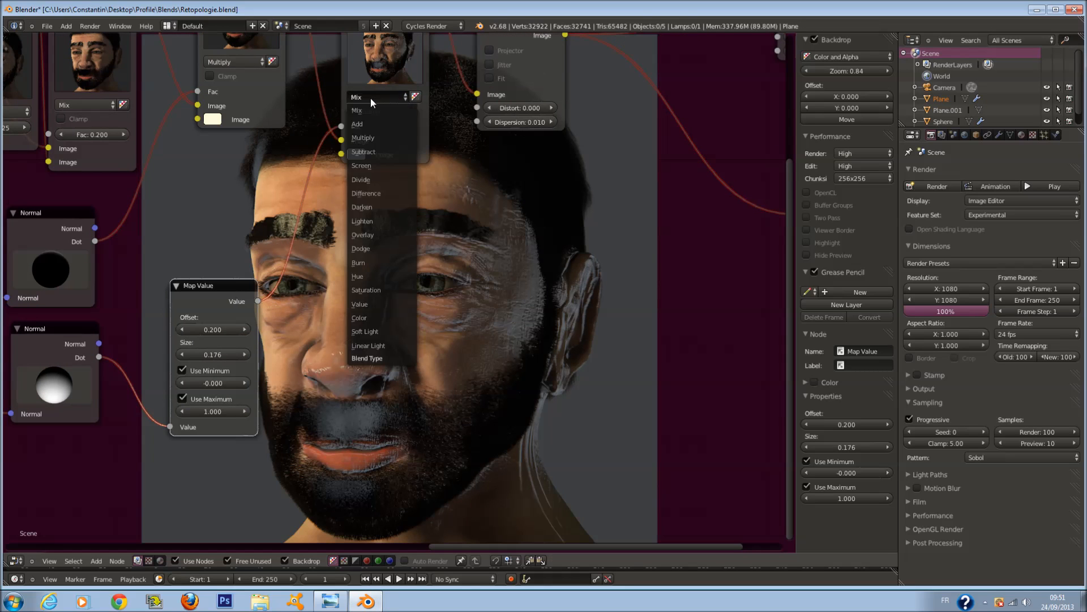
left_click(379, 137)
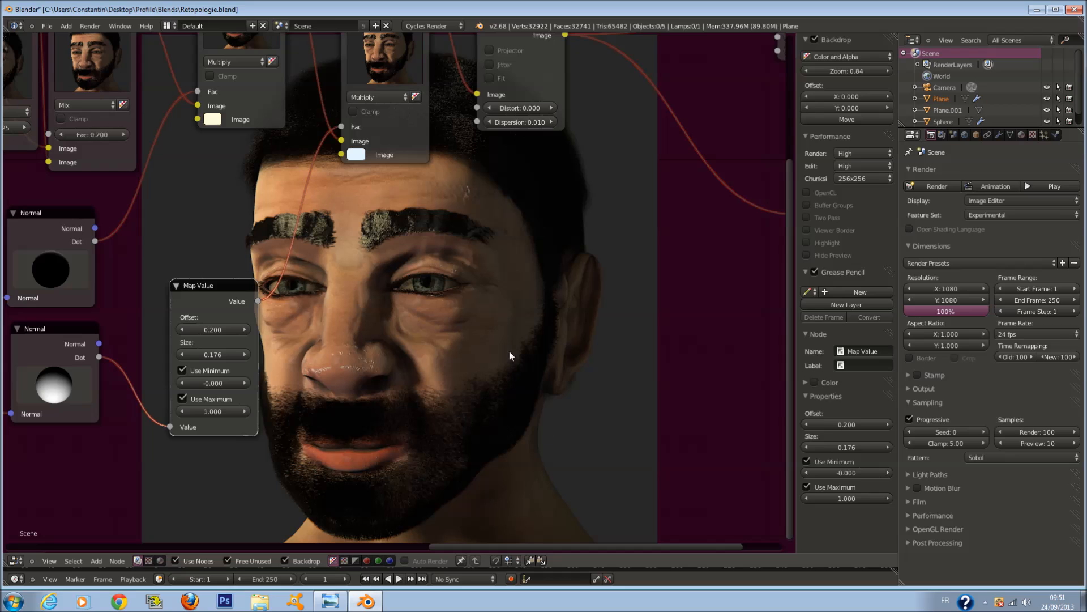
Set the first Multiply node's colour to a pale peach with R 1.000, G 0.886 and B 0.755.
scroll(539, 332, "down", 1)
scroll(539, 332, "up", 1)
scroll(544, 328, "down", 1)
scroll(528, 310, "down", 2)
scroll(364, 279, "up", 1)
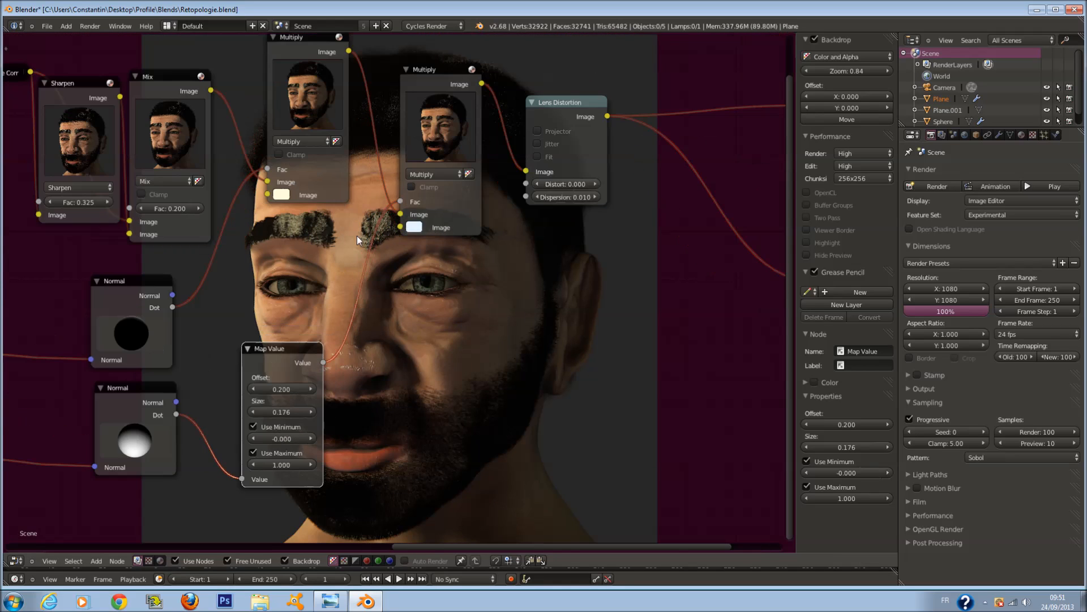
left_click(287, 196)
left_click_drag(315, 82, 317, 77)
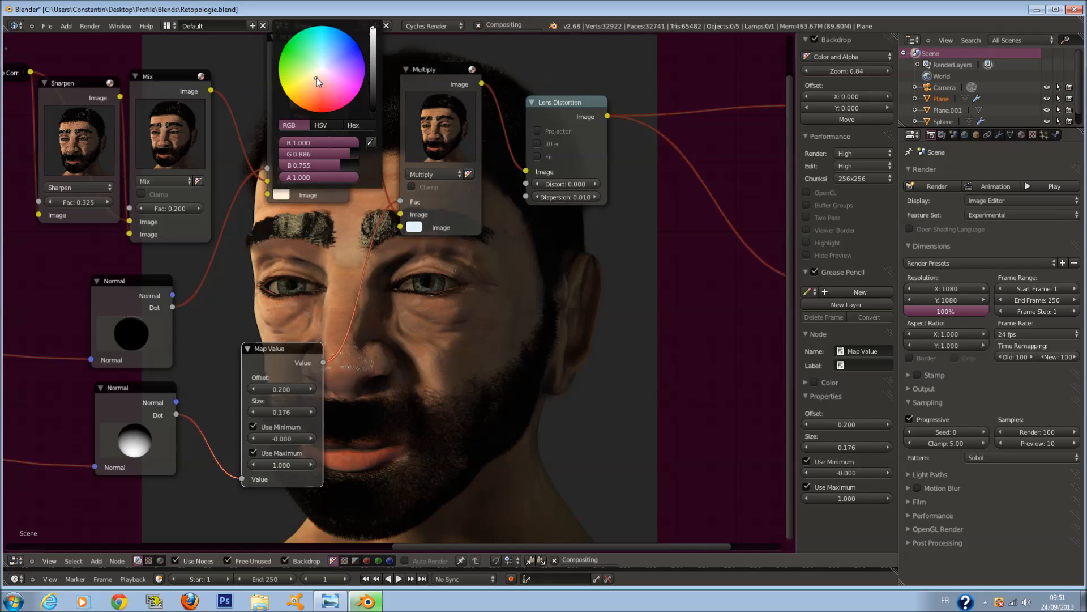
Lower the Fac of the Mix node between Add and Hue Correct to 0.000.
scroll(464, 264, "down", 4)
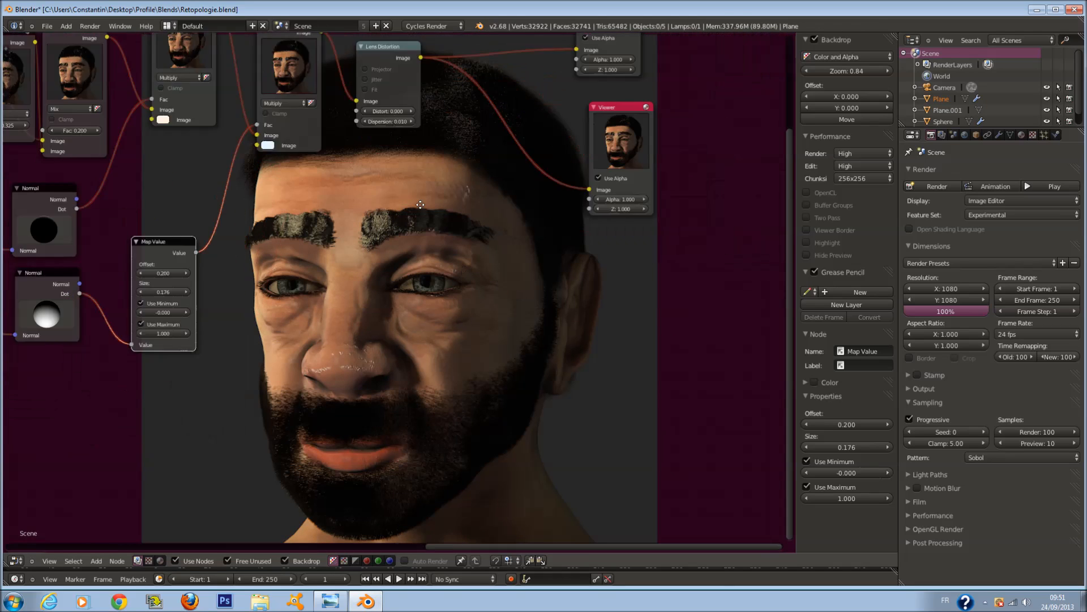
scroll(399, 264, "down", 3)
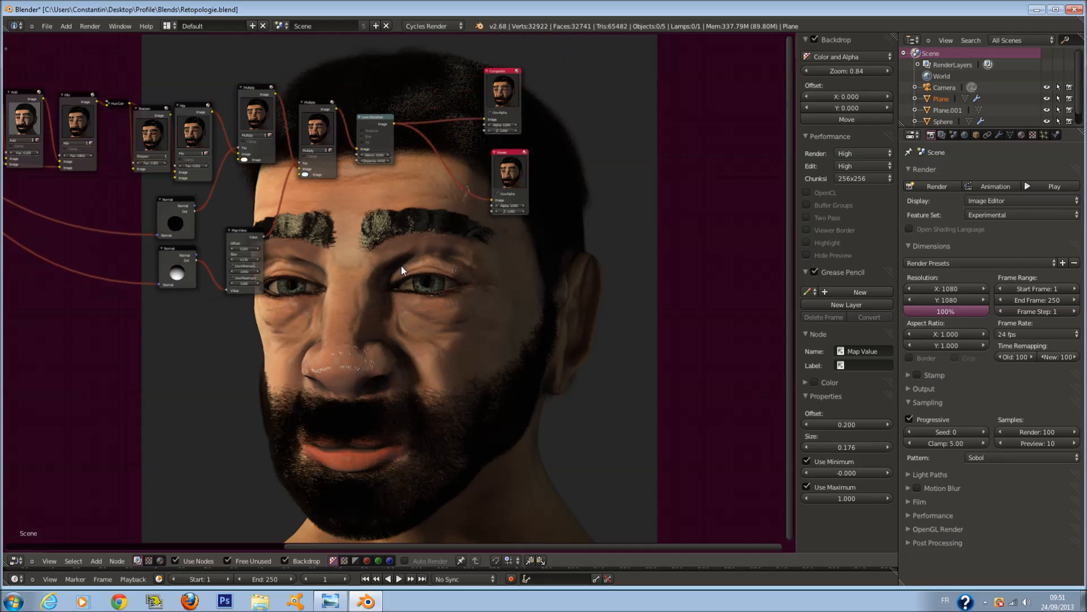
middle_click_drag(426, 179, 608, 355)
scroll(392, 362, "up", 3)
scroll(392, 363, "down", 5)
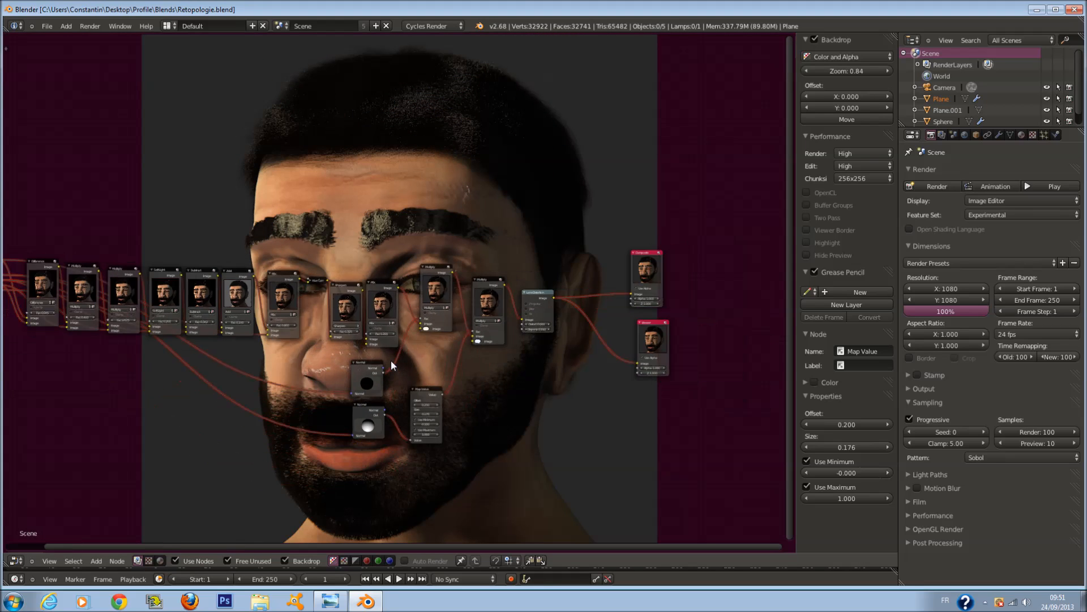
middle_click_drag(397, 360, 428, 357)
scroll(445, 353, "up", 6)
scroll(346, 308, "up", 4)
middle_click_drag(360, 307, 460, 306)
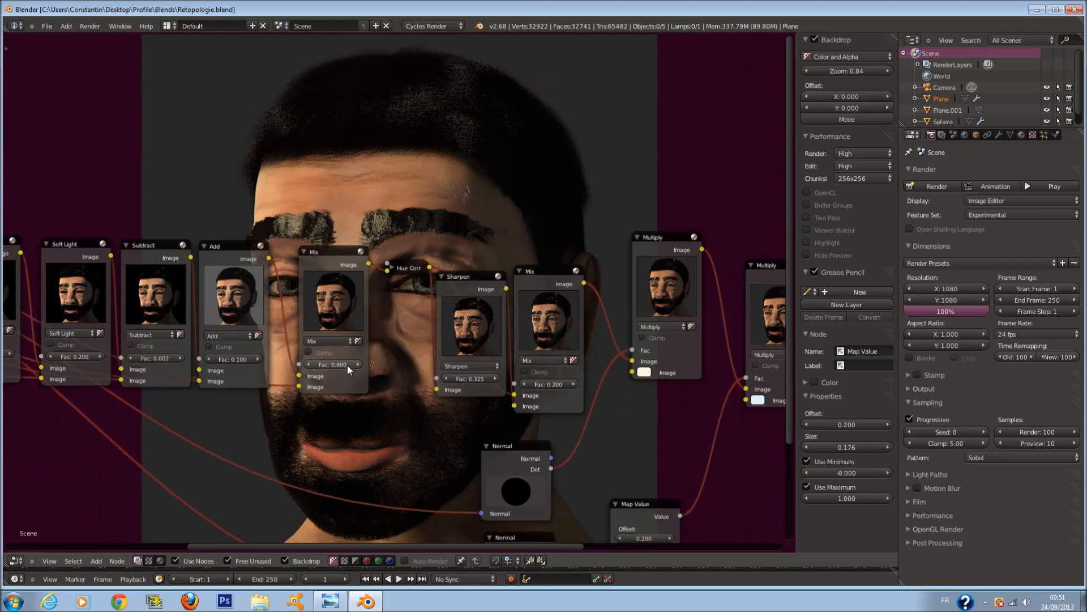
left_click_drag(346, 363, 295, 363)
scroll(443, 324, "up", 1)
middle_click_drag(443, 324, 472, 159)
scroll(373, 142, "up", 1)
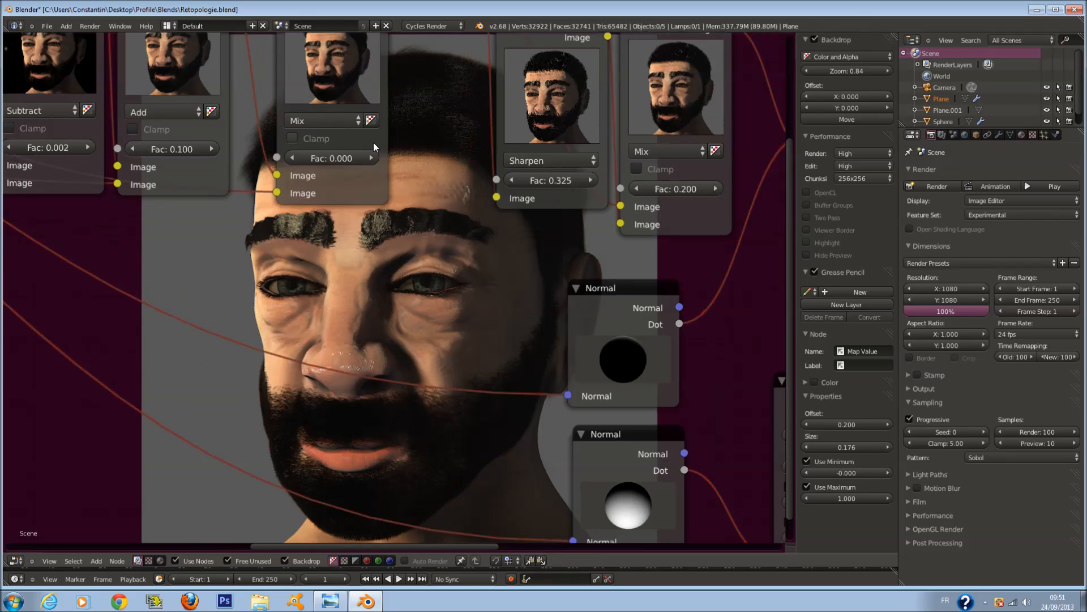
Raise the Fac of the Mix node before Hue Correct to 1.000.
scroll(383, 186, "up", 1)
left_click(383, 203)
left_click(385, 202)
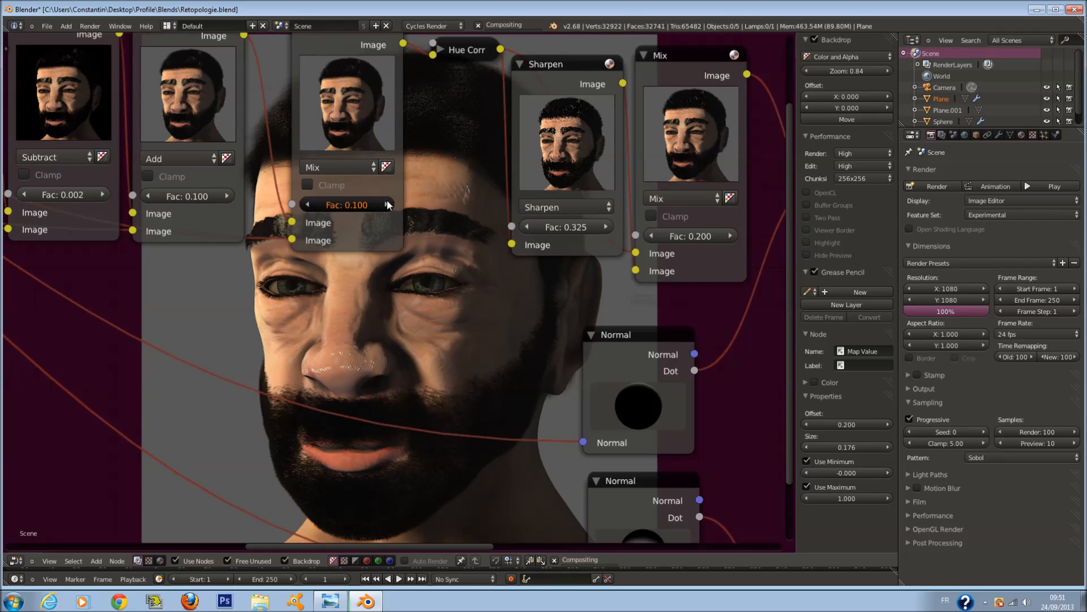
left_click(387, 203)
left_click(386, 203)
left_click(348, 202)
type("1")
key("Return")
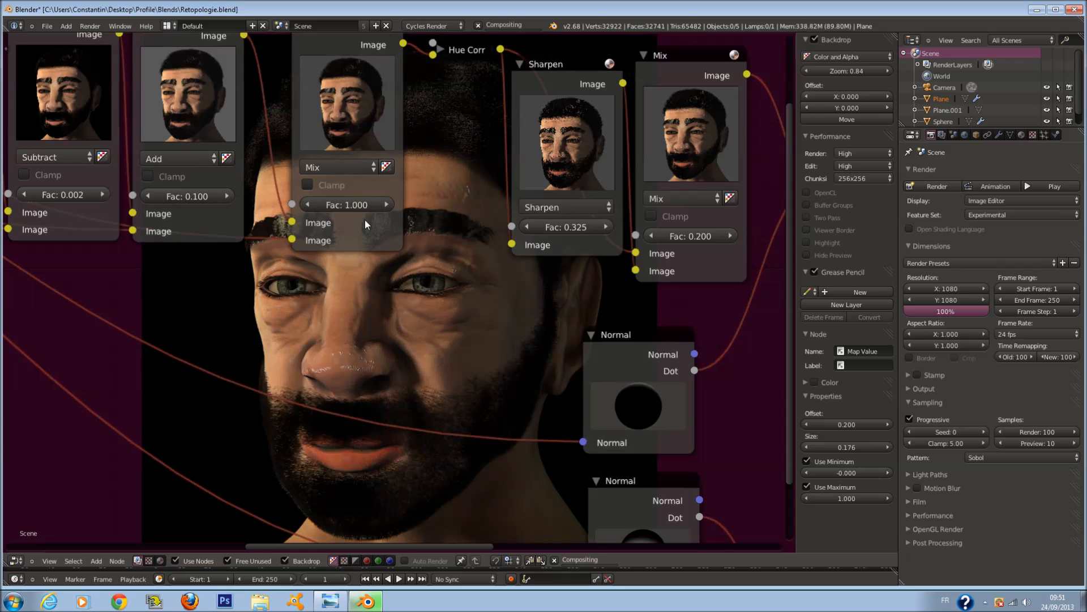
Set the Fac of the Mix node before Hue Correct to 0.800.
left_click(313, 208)
left_click(312, 206)
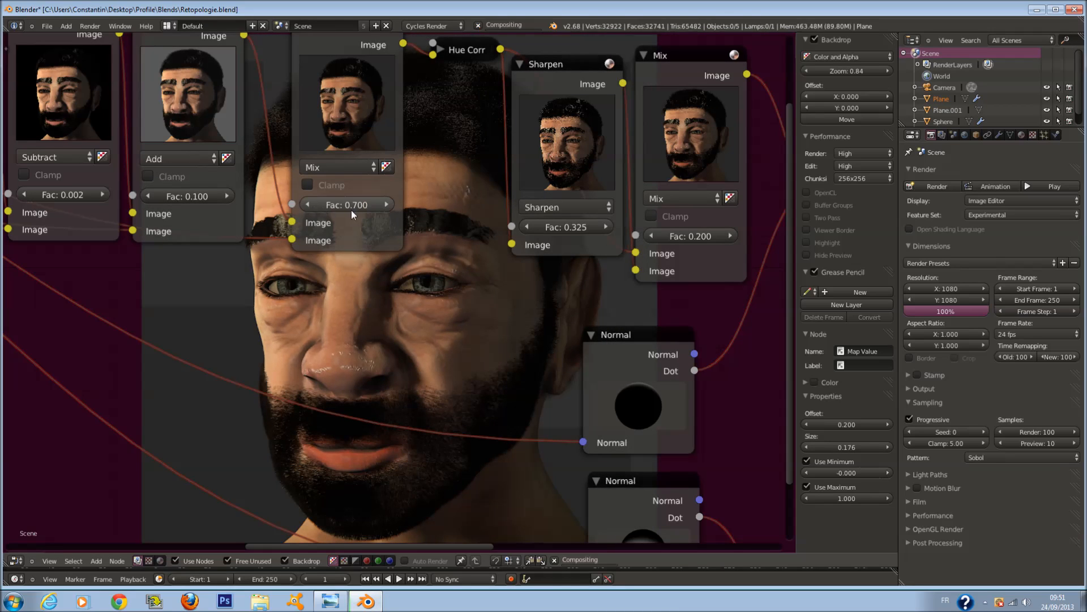
scroll(390, 202, "down", 6)
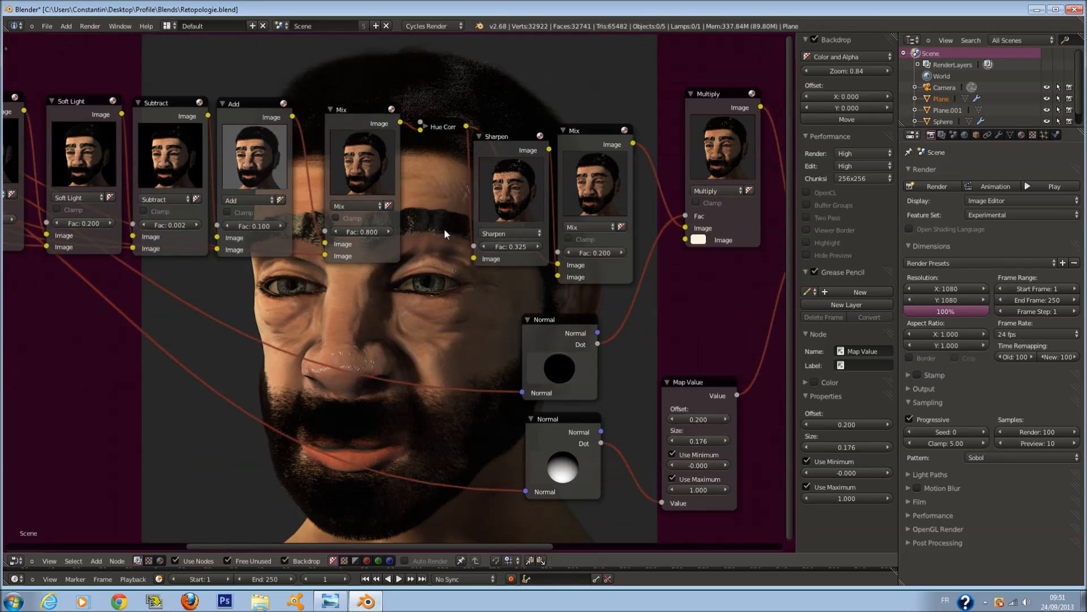
Select the nodes from Hue Correct through Lens Distortion and move them closer to the preceding Mix node.
middle_click_drag(526, 267, 445, 293)
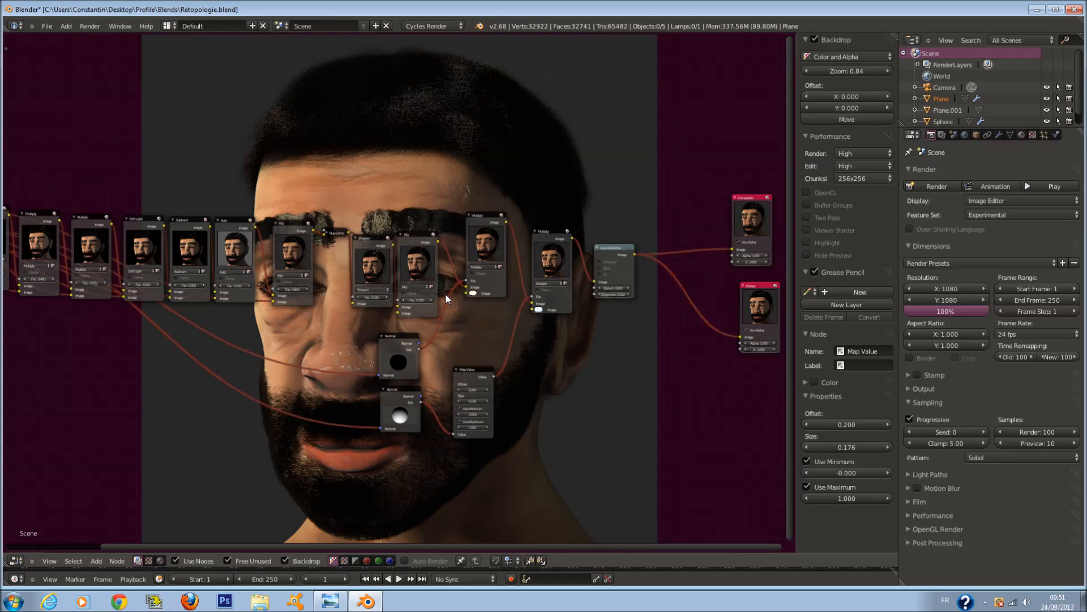
left_click_drag(344, 166, 454, 297)
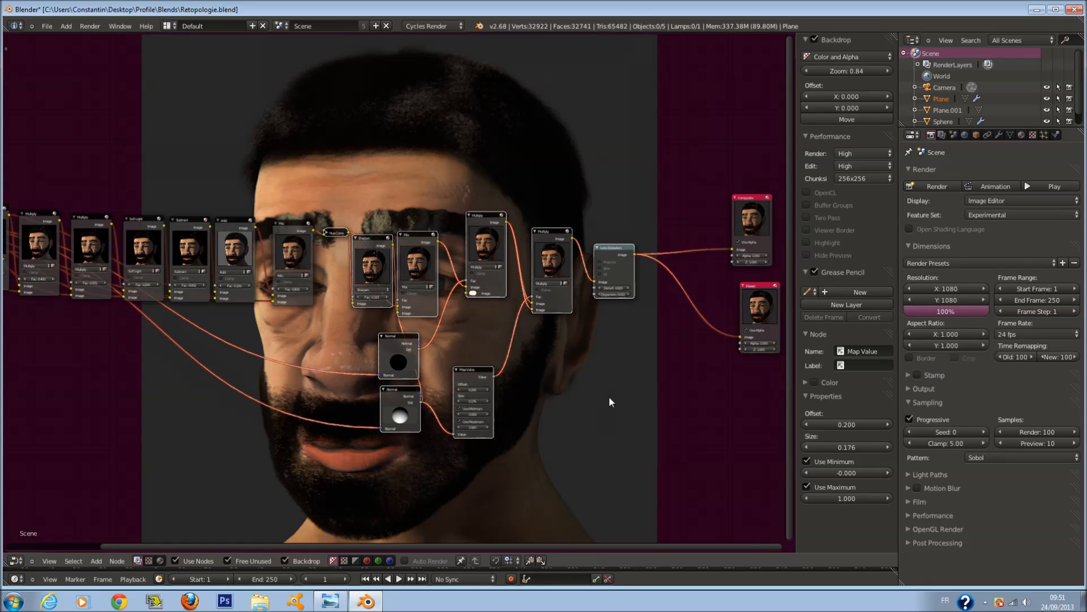
key("g")
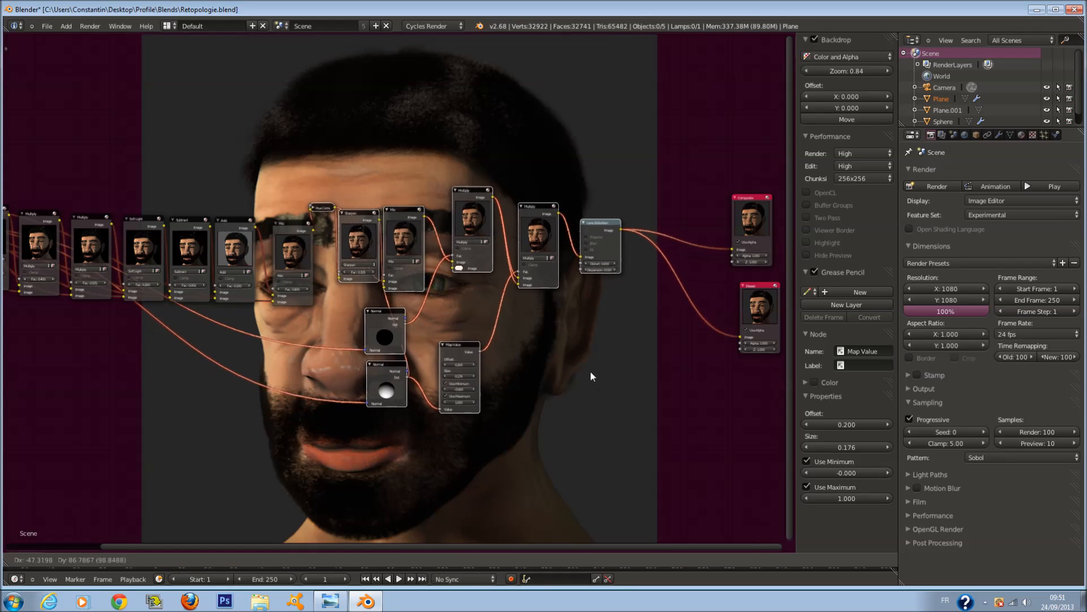
left_click(590, 389)
scroll(576, 392, "up", 5)
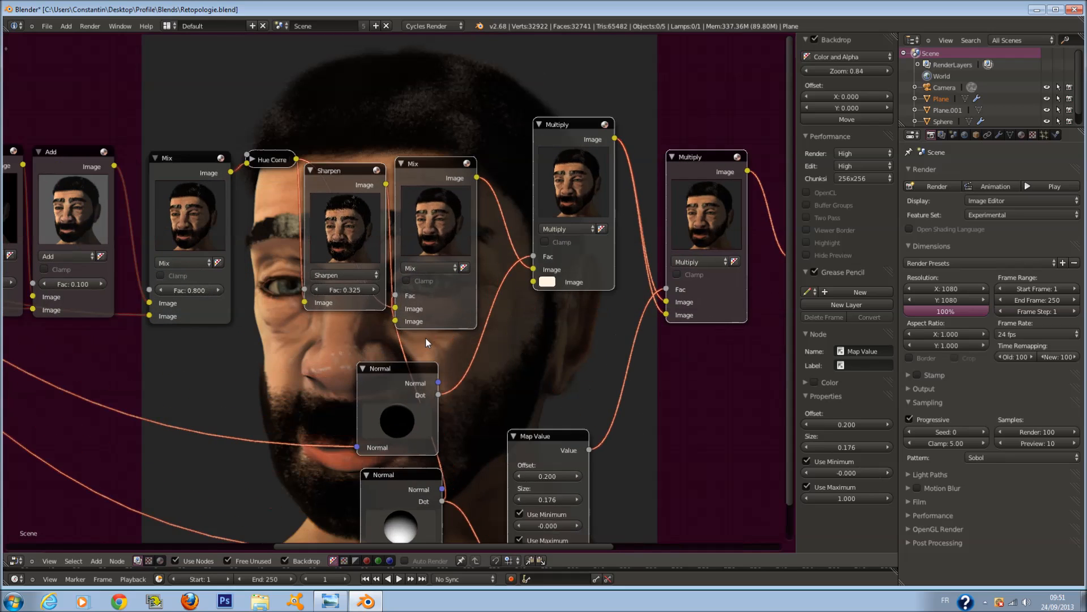
Reposition the Sharpen node between the Hue Correct node and the Mix node that follows it.
middle_click_drag(264, 292, 584, 484)
scroll(578, 484, "down", 2)
scroll(572, 484, "down", 1)
scroll(558, 477, "up", 4)
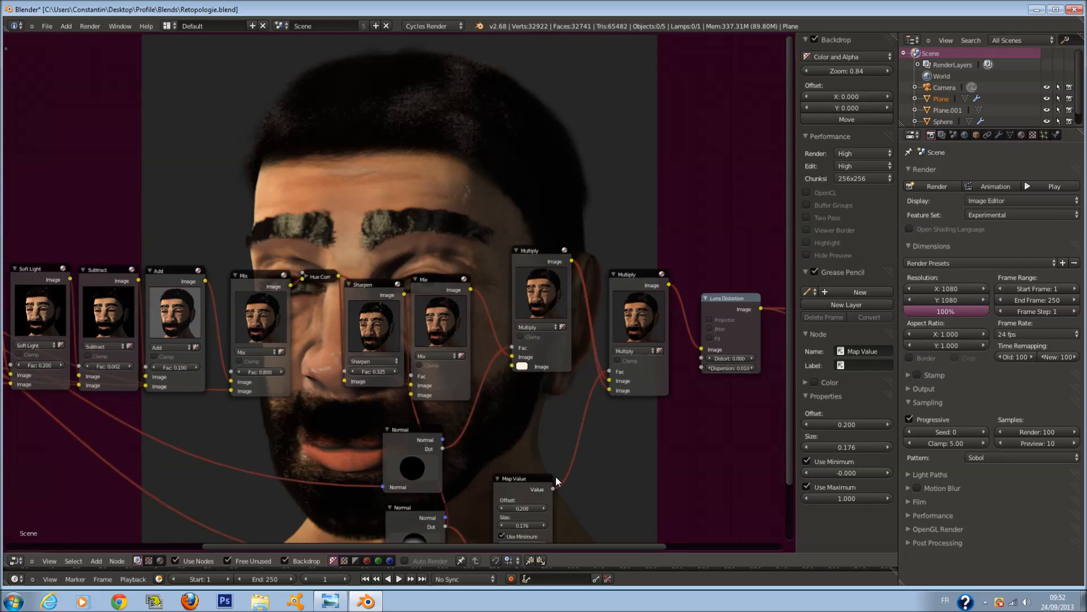
left_click_drag(369, 354, 334, 355)
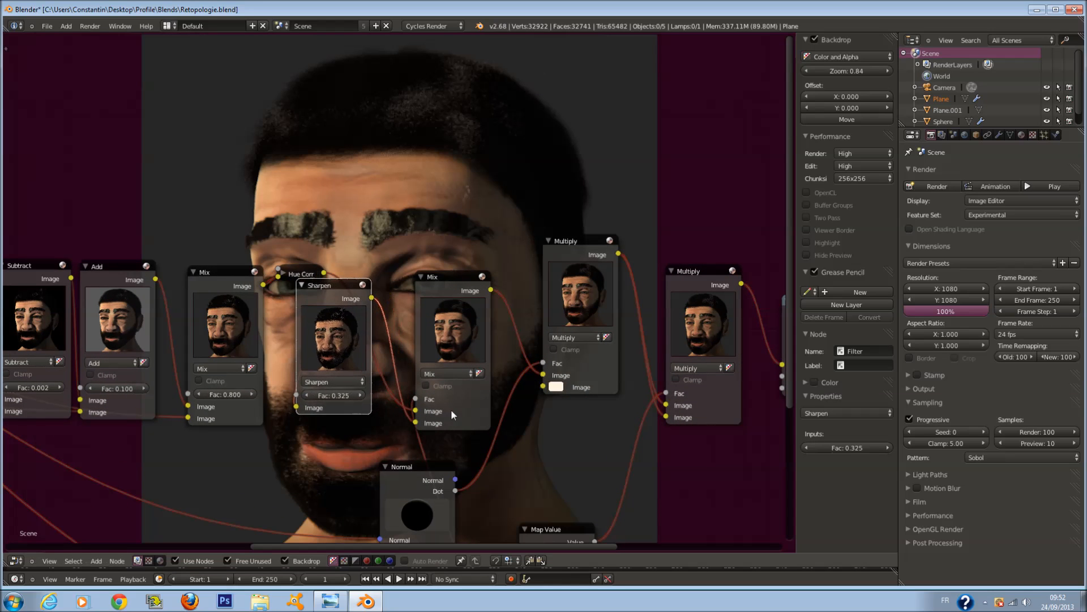
scroll(416, 395, "down", 2)
scroll(379, 302, "down", 1)
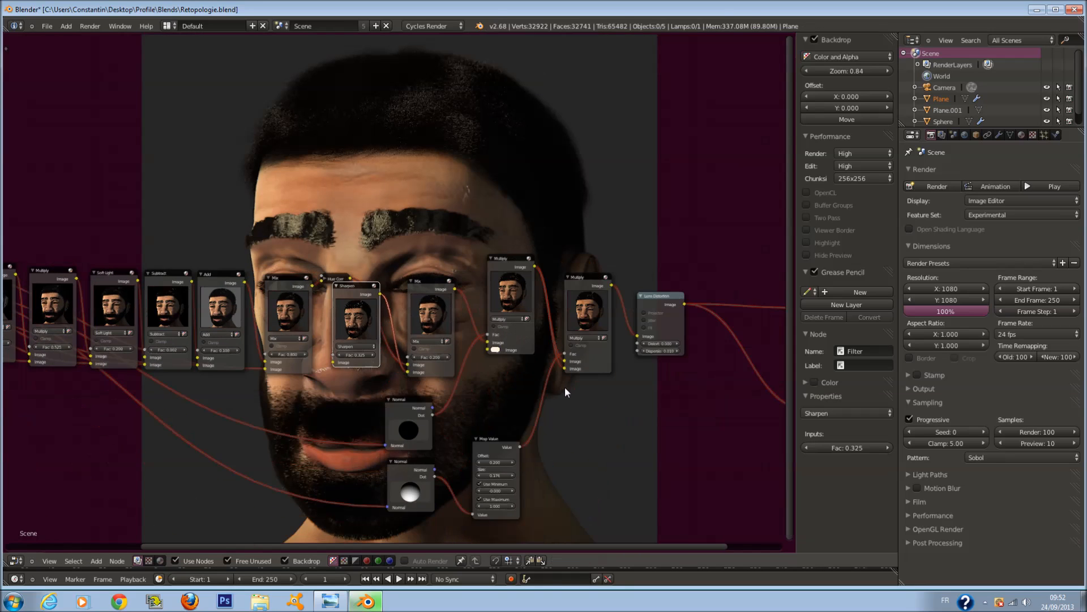
scroll(378, 302, "up", 3)
left_click_drag(353, 296, 378, 290)
Move the Viewer and Composite nodes farther from the Lens Distortion node to make room in the chain.
middle_click_drag(404, 309, 221, 298)
middle_click_drag(637, 326, 368, 269)
left_click_drag(510, 299, 567, 315)
left_click_drag(526, 221, 549, 215)
scroll(378, 321, "down", 5)
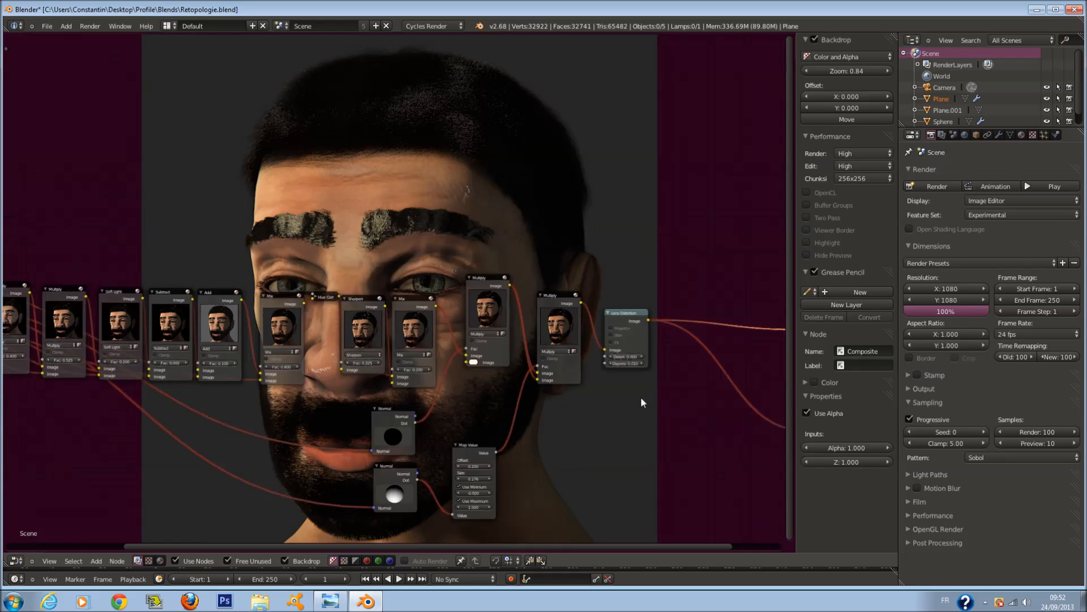
scroll(521, 340, "up", 4)
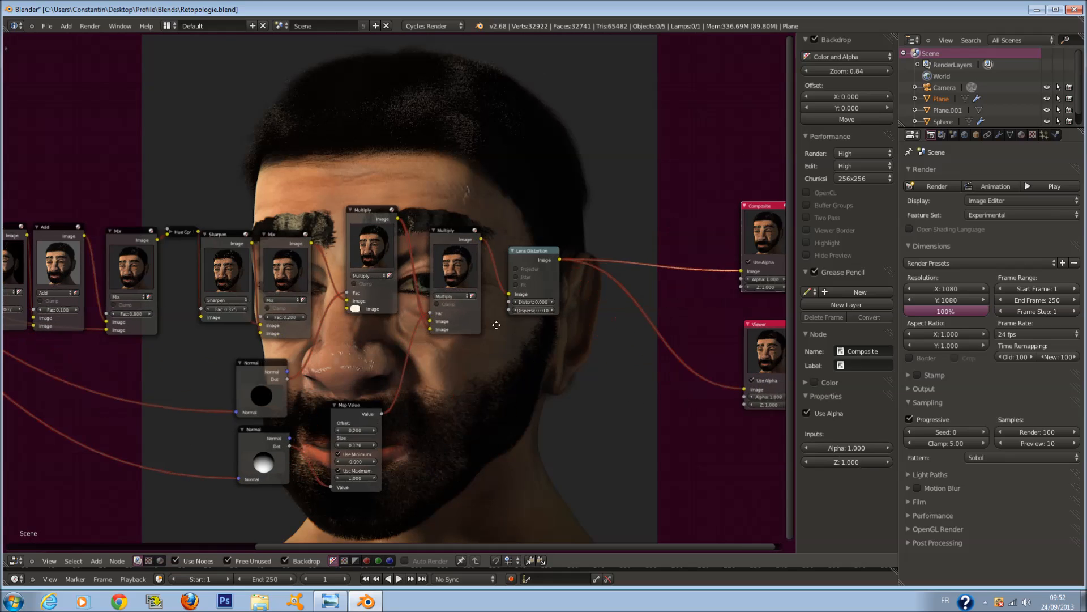
Add a Defocus node on the link between Lens Distortion and the Viewer.
key("shift+a")
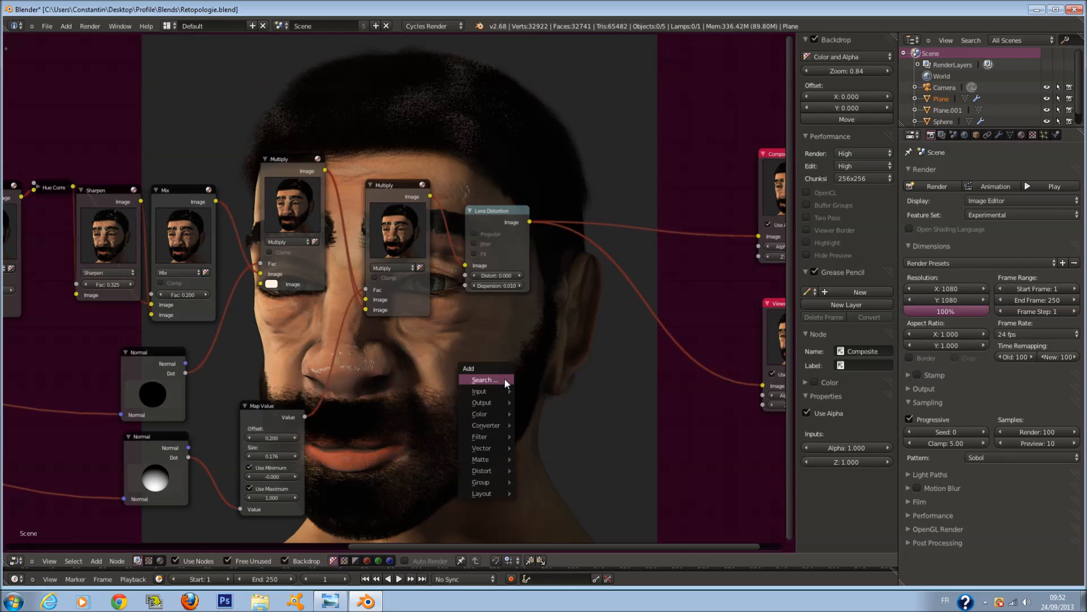
mouse_move(485, 437)
left_click(538, 386)
left_click(604, 254)
Link the Render Layers Z output to the Defocus node's Z input.
scroll(396, 326, "down", 7)
middle_click_drag(130, 327, 371, 360)
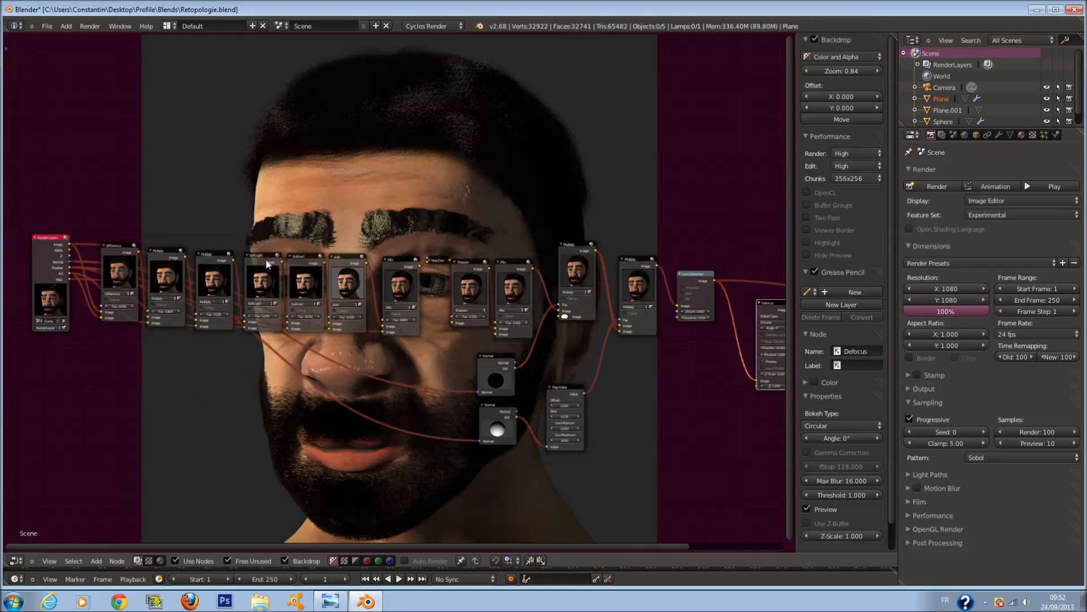
key("Home")
left_click_drag(47, 238, 634, 350)
middle_click_drag(639, 349, 409, 384)
scroll(405, 382, "up", 5)
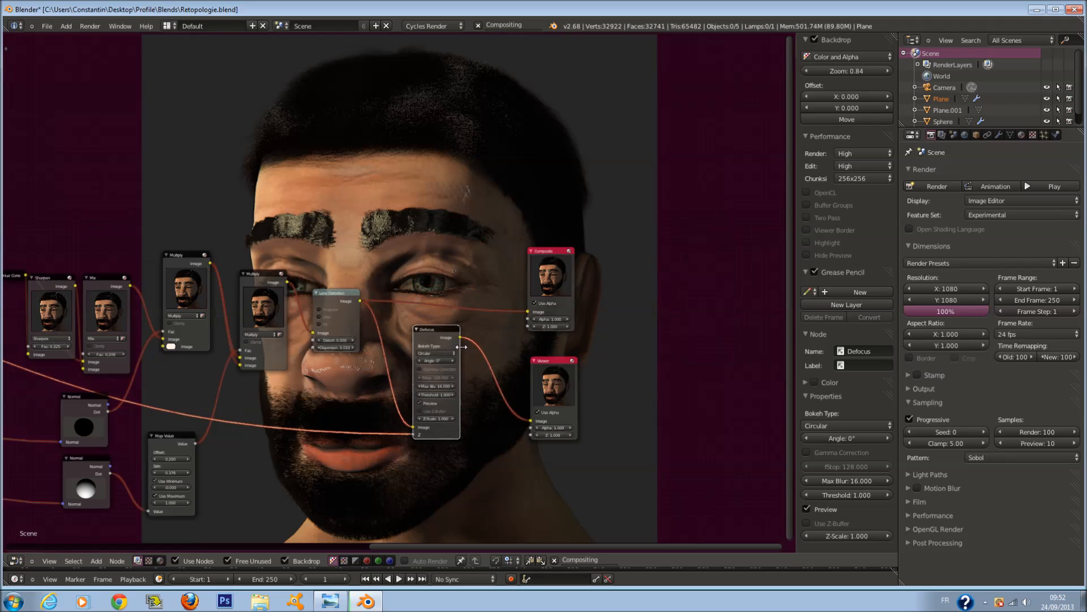
Feed the Defocus output into the Composite node and spread the Composite, Viewer and Defocus nodes apart.
left_click_drag(547, 252, 723, 220)
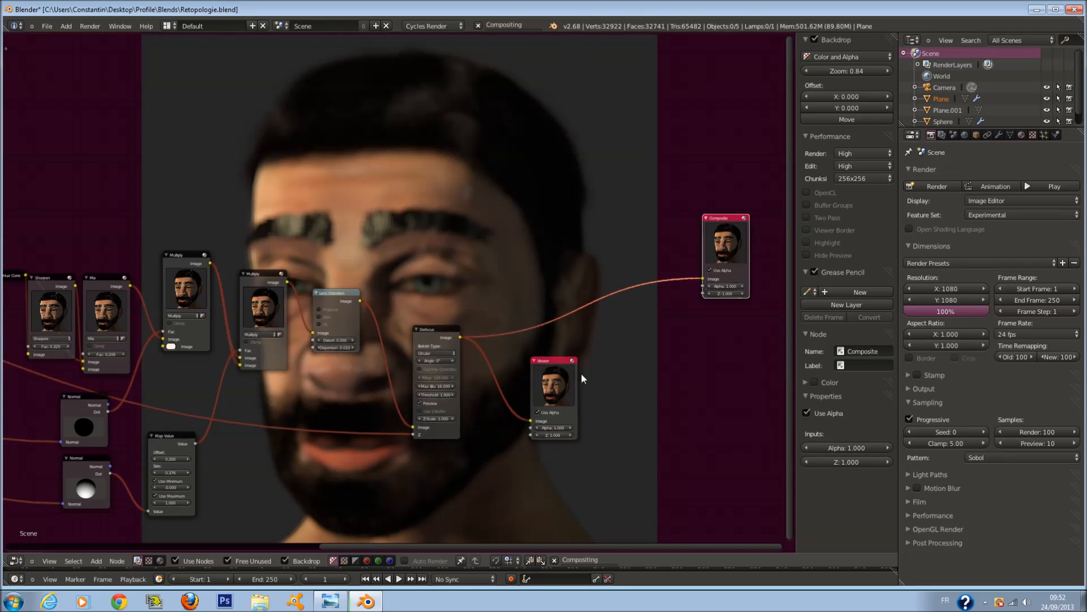
left_click_drag(574, 374, 744, 350)
scroll(638, 348, "up", 6)
left_click_drag(341, 327, 558, 286)
scroll(556, 310, "up", 4)
scroll(521, 345, "down", 1)
middle_click_drag(522, 377, 546, 382)
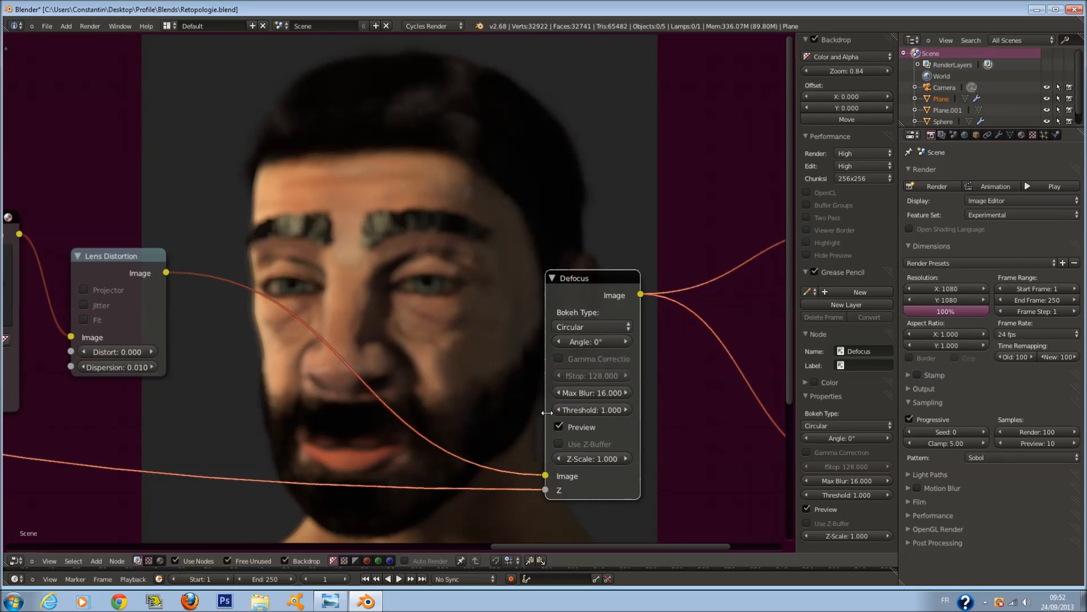
Enable Use Z-Buffer and Gamma Correction on the Defocus node and lower its fStop to 0.000.
left_click(554, 441)
left_click(595, 358)
left_click_drag(620, 377, 305, 423)
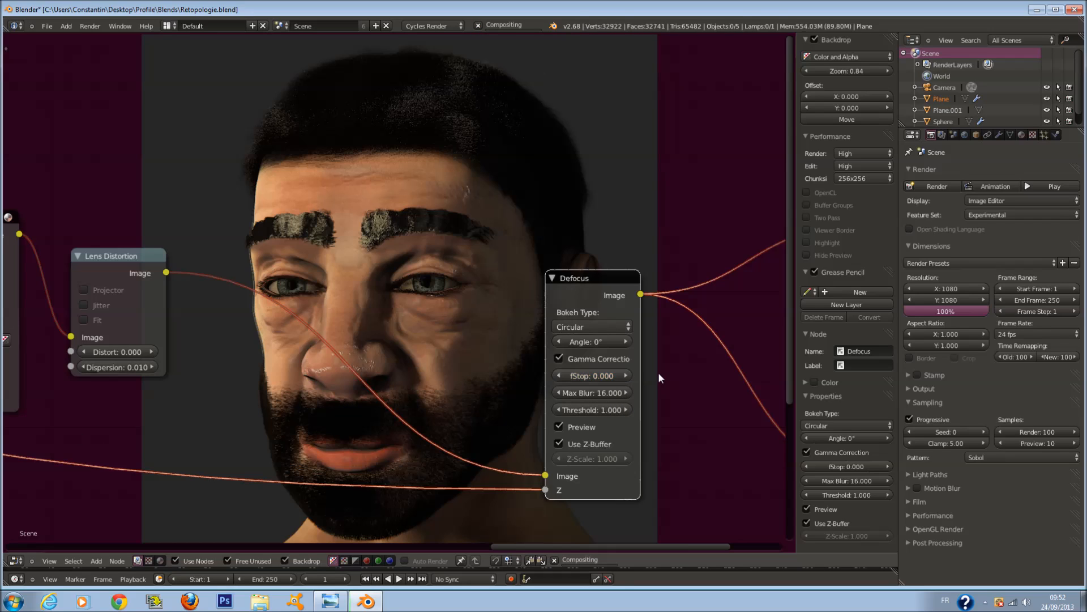
Try fStop values of 5, 10 and 25 on the Defocus node.
left_click(602, 376)
type("5")
key("Return")
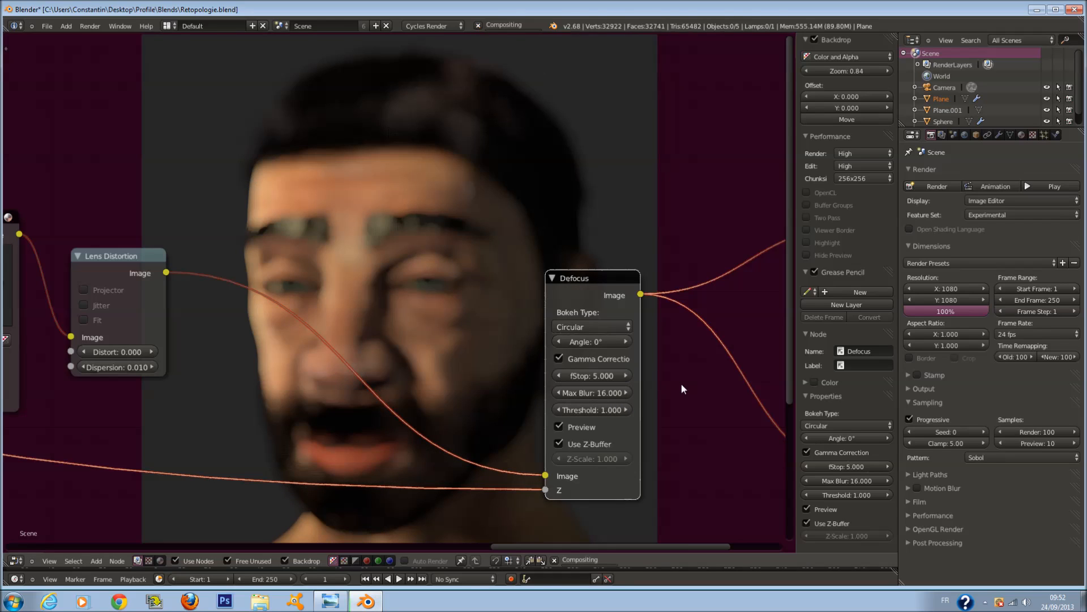
left_click(586, 375)
type("10")
key("Return")
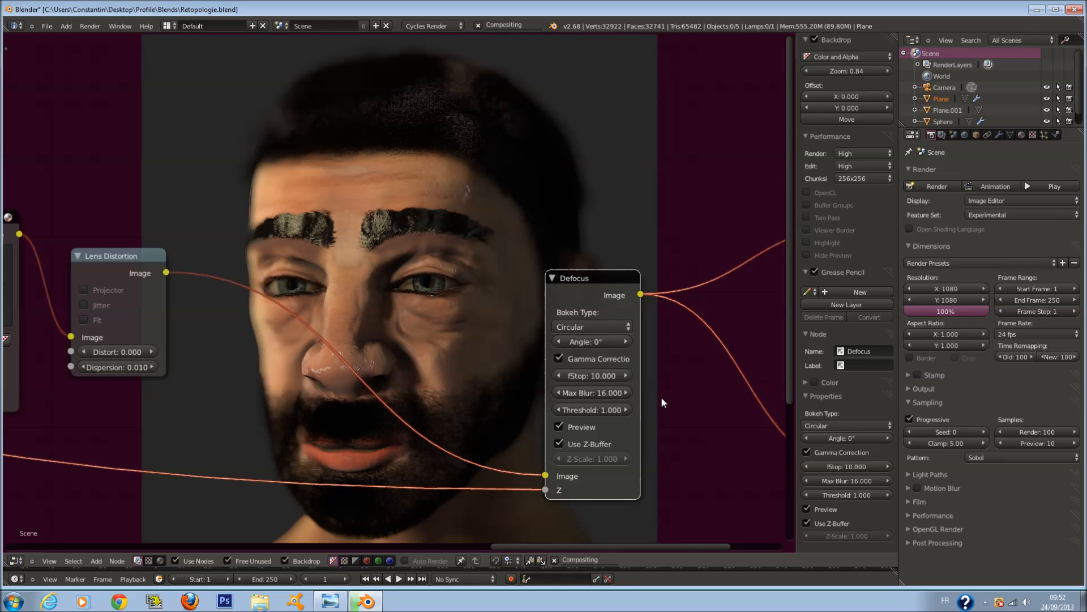
left_click(589, 375)
type("25")
key("Return")
Set the Defocus node's fStop to 35.
middle_click_drag(666, 394, 732, 421)
left_click(645, 402)
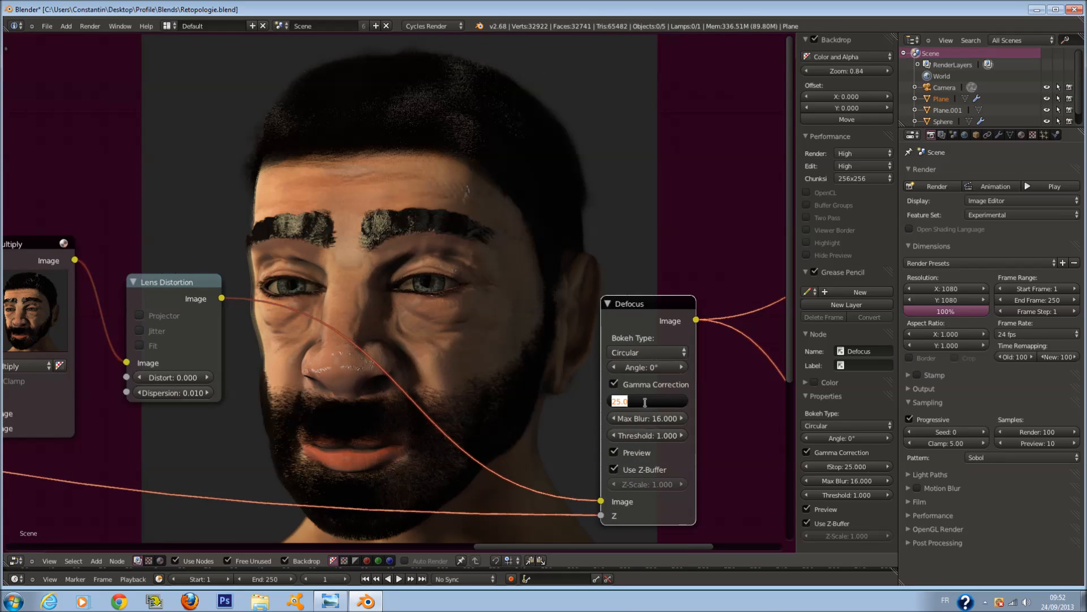
type("35")
key("Return")
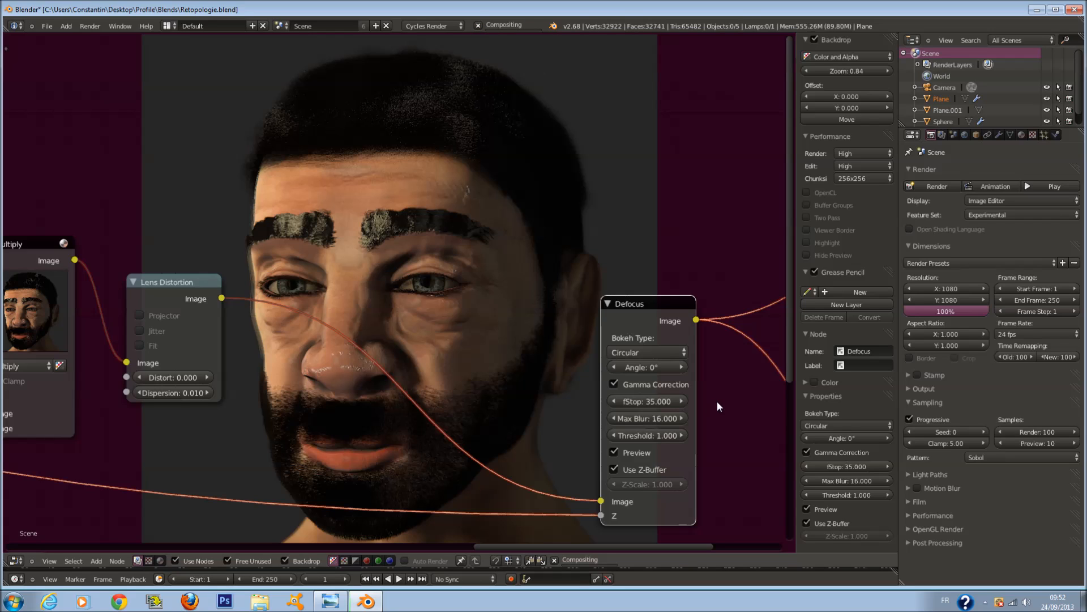
Save the blend file and turn off Preview and Gamma Correction on the Defocus node.
key("ctrl+s")
left_click(718, 402)
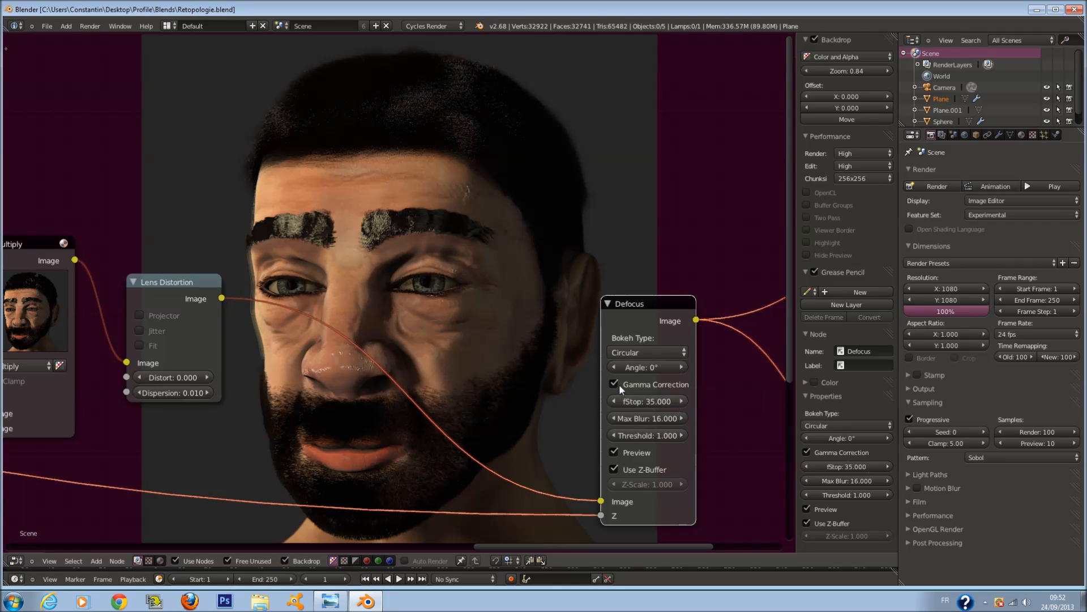
left_click(615, 451)
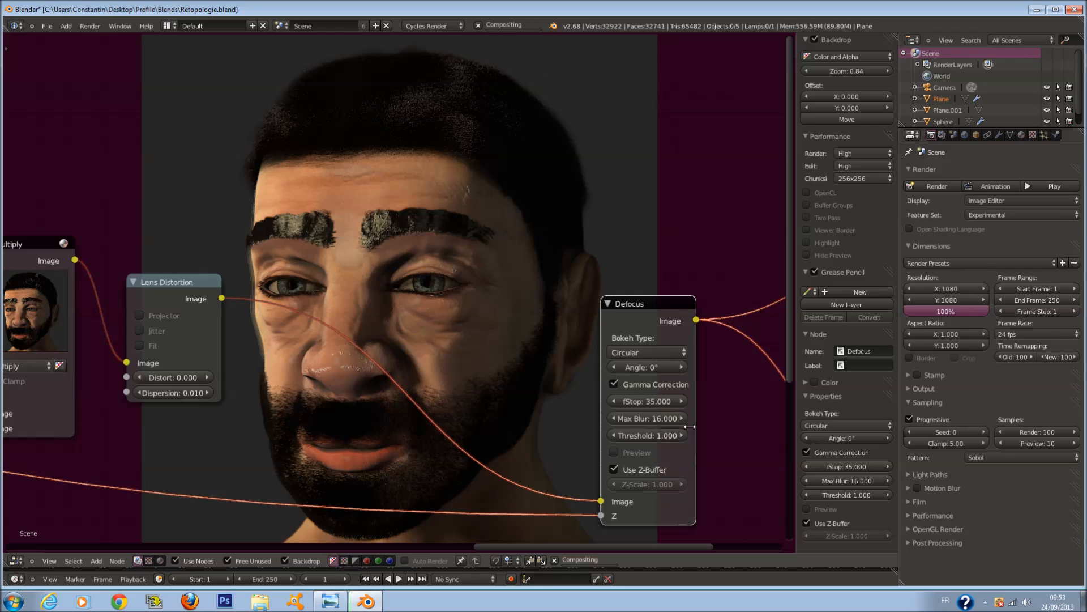
left_click(624, 383)
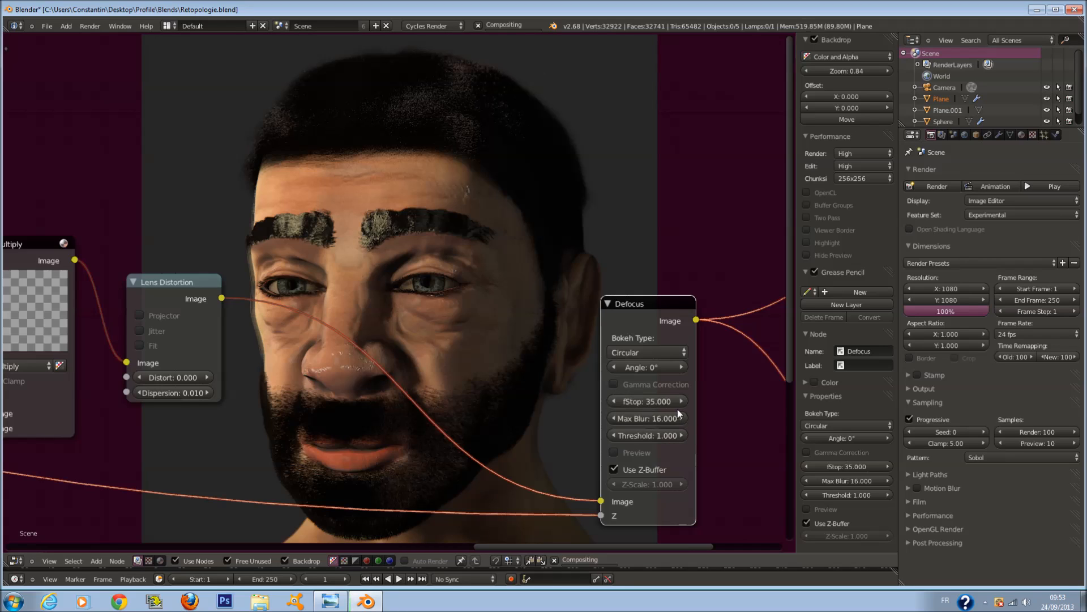
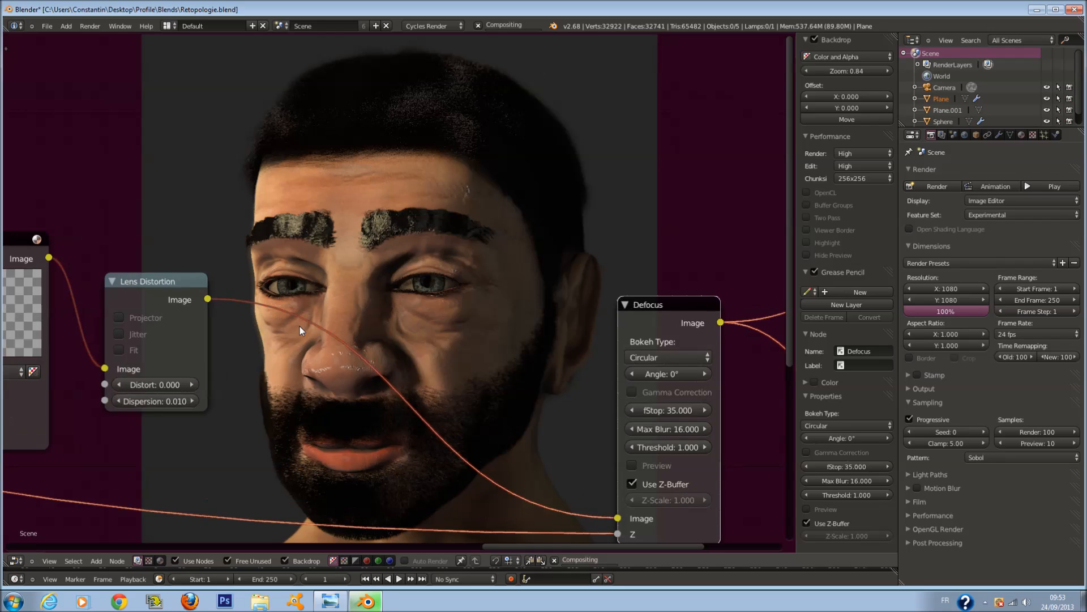
Set the Defocus node's fStop to 55 and move the node closer to the Composite and Viewer nodes.
left_click(651, 403)
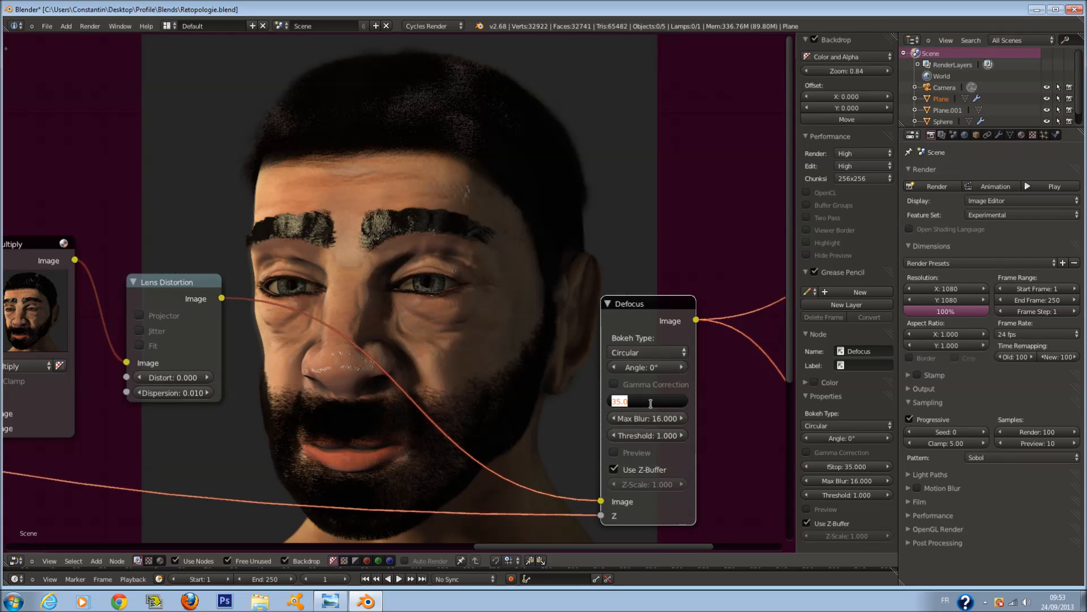
type("55")
key("Return")
scroll(717, 403, "down", 4)
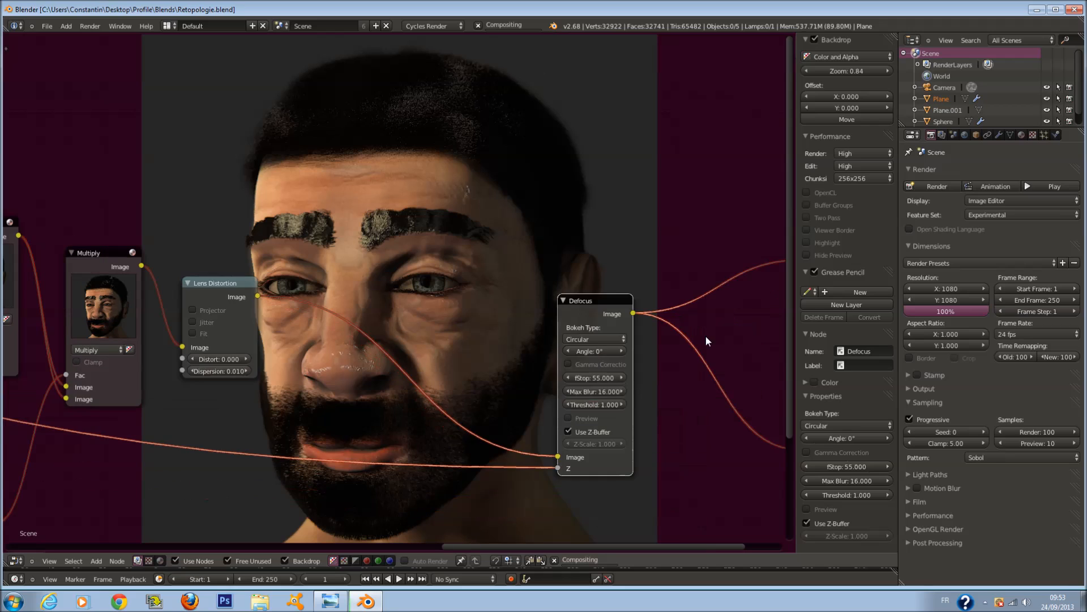
scroll(611, 343, "down", 2)
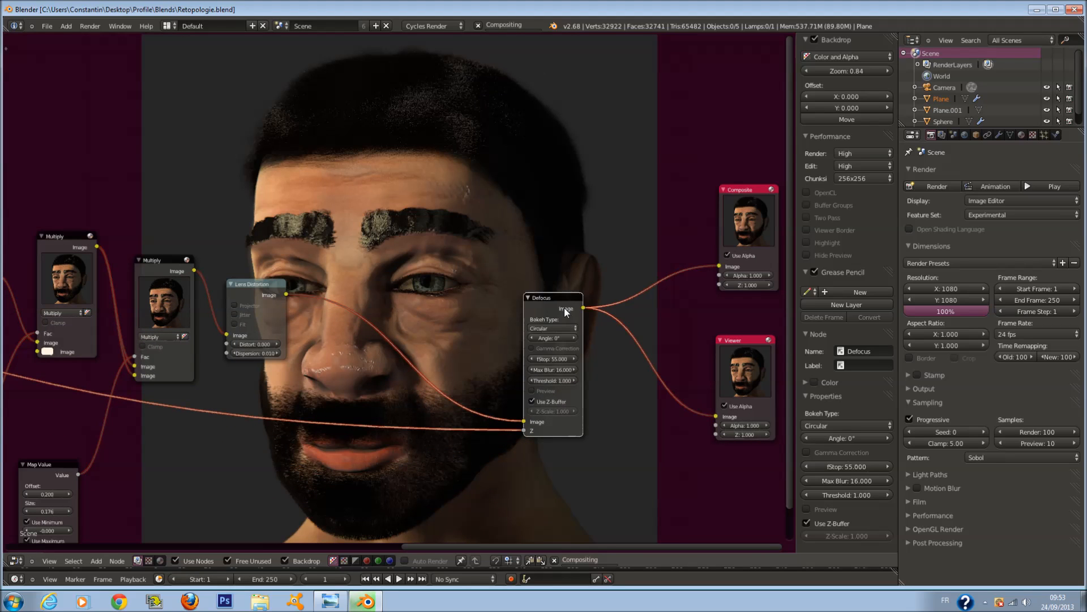
left_click_drag(559, 308, 646, 299)
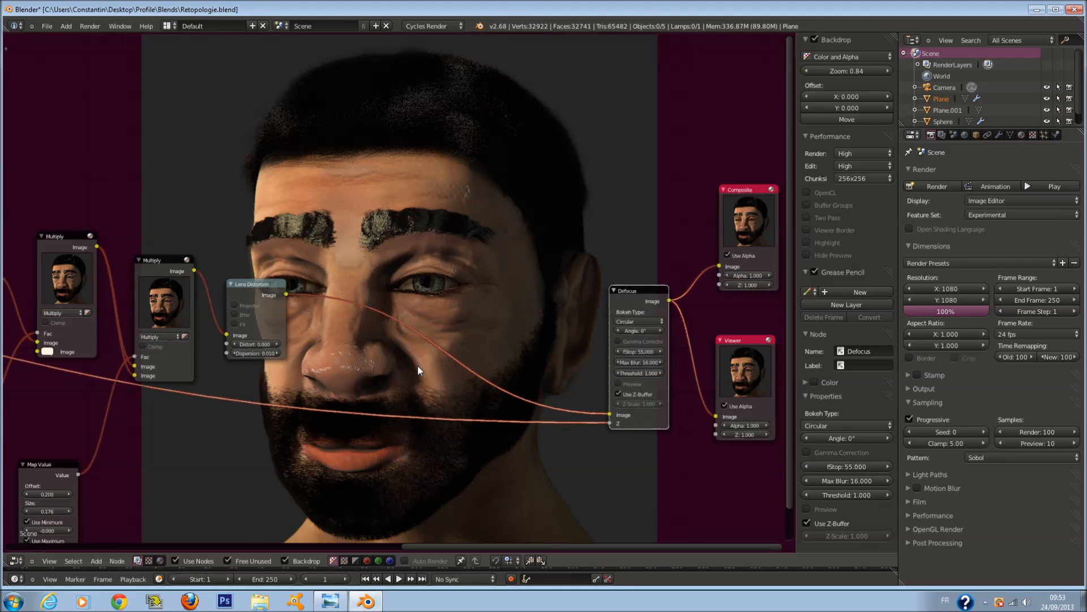
Insert a Filter node into the link between Lens Distortion and Defocus and place it beside Lens Distortion.
scroll(417, 365, "up", 1)
scroll(350, 392, "up", 1)
key("shift+a")
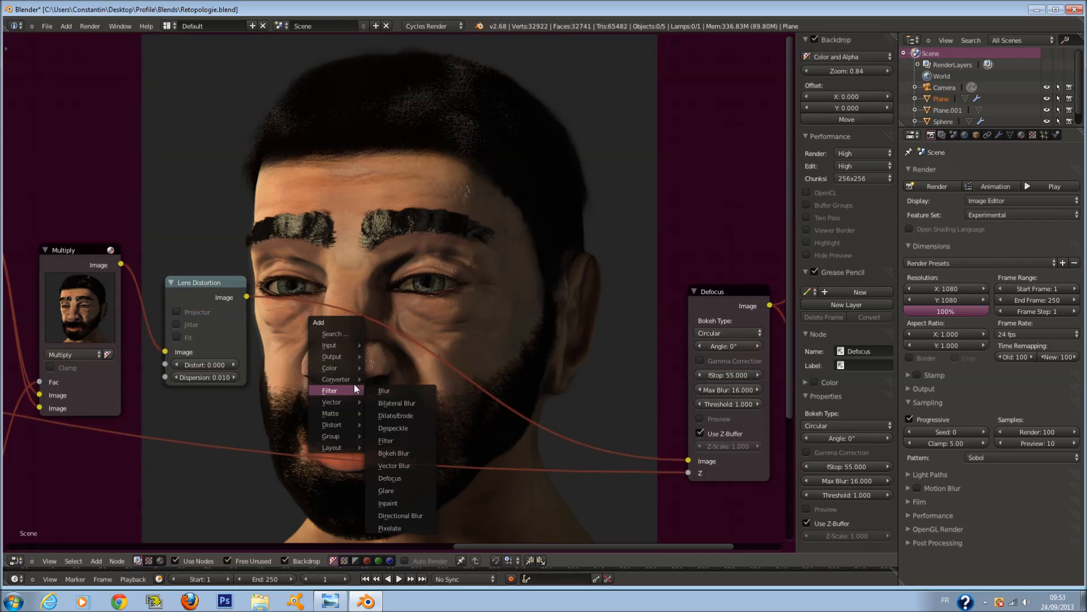
mouse_move(345, 393)
left_click(403, 437)
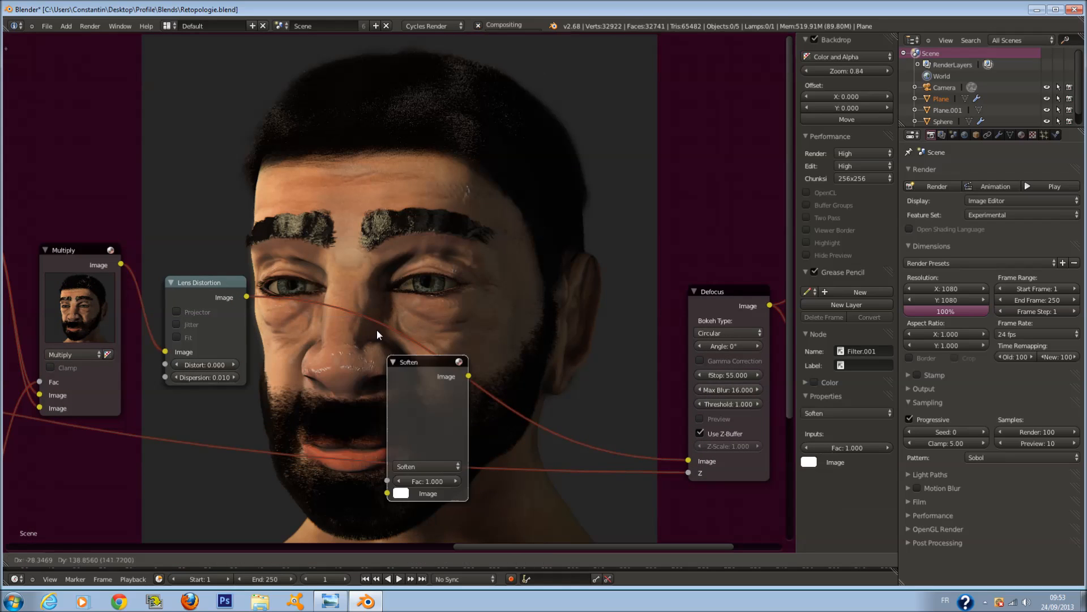
left_click(403, 322)
scroll(468, 348, "up", 1)
scroll(468, 348, "up", 1)
left_click_drag(311, 310, 266, 307)
key("a")
Insert a ColorRamp node into the link between the Soften filter and the Defocus node.
scroll(423, 368, "up", 2)
key("shift+a")
mouse_move(432, 393)
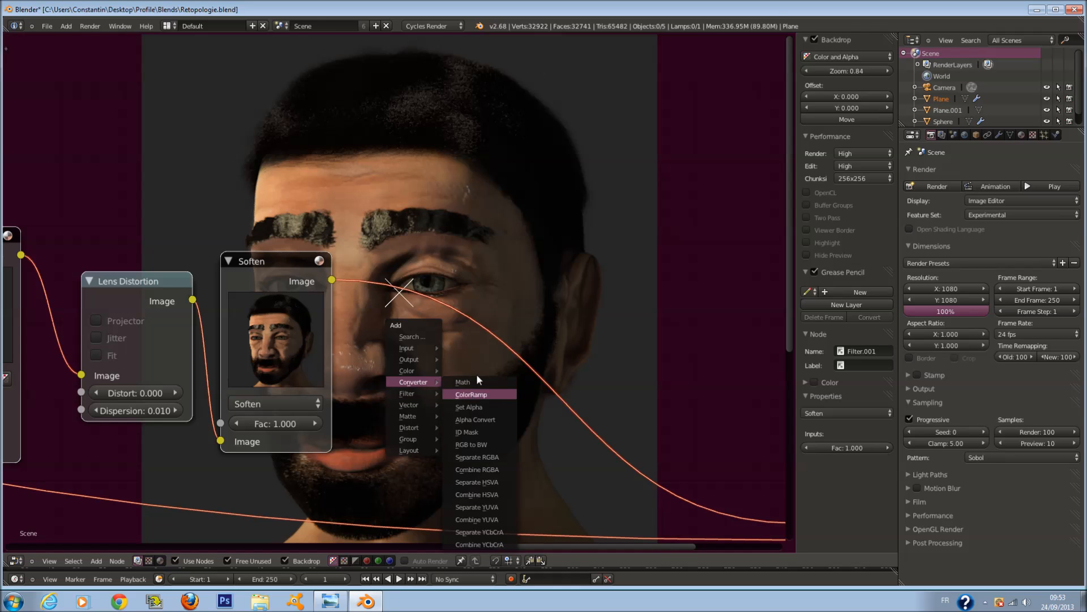
left_click(476, 380)
left_click(449, 292)
middle_click_drag(449, 292, 416, 311)
Try the Shadow type on the Filter node and examine its effect on the backdrop.
left_click(252, 421)
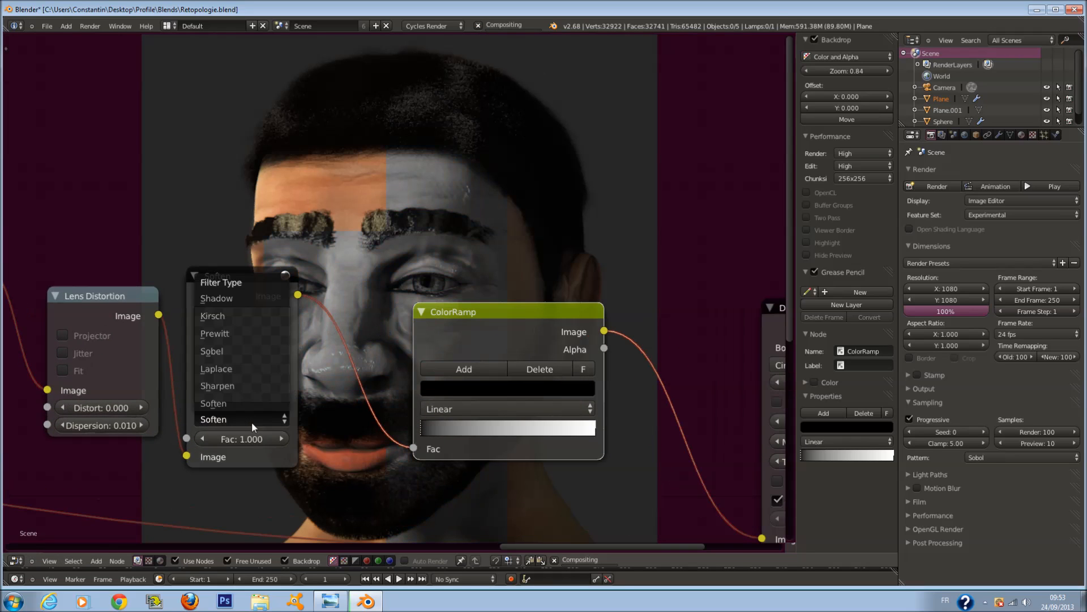
left_click(246, 298)
scroll(524, 343, "down", 2)
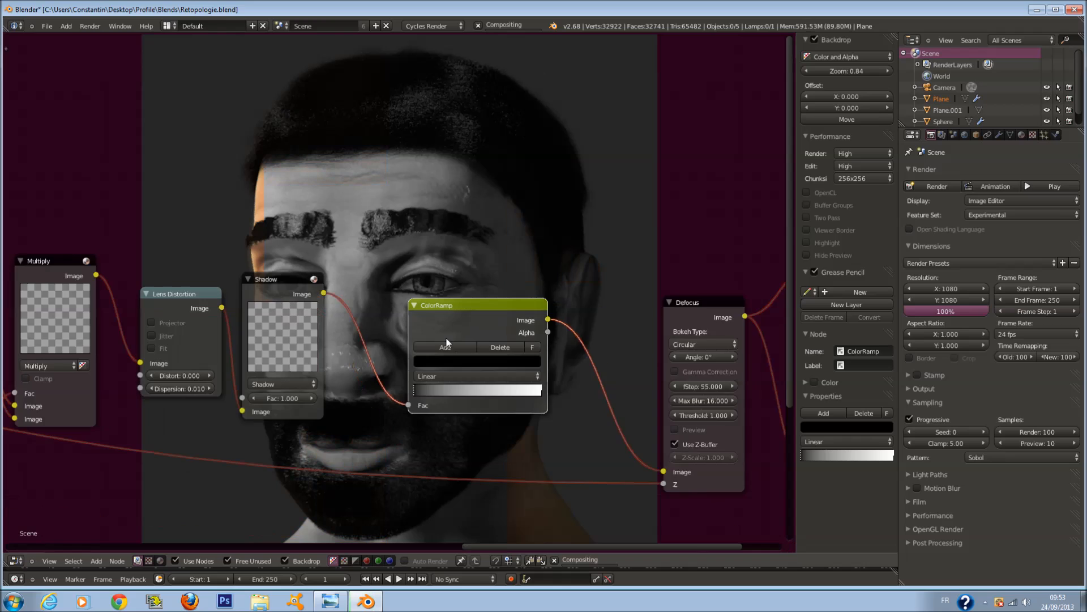
scroll(524, 344, "down", 1)
scroll(480, 337, "down", 1)
scroll(383, 335, "up", 4)
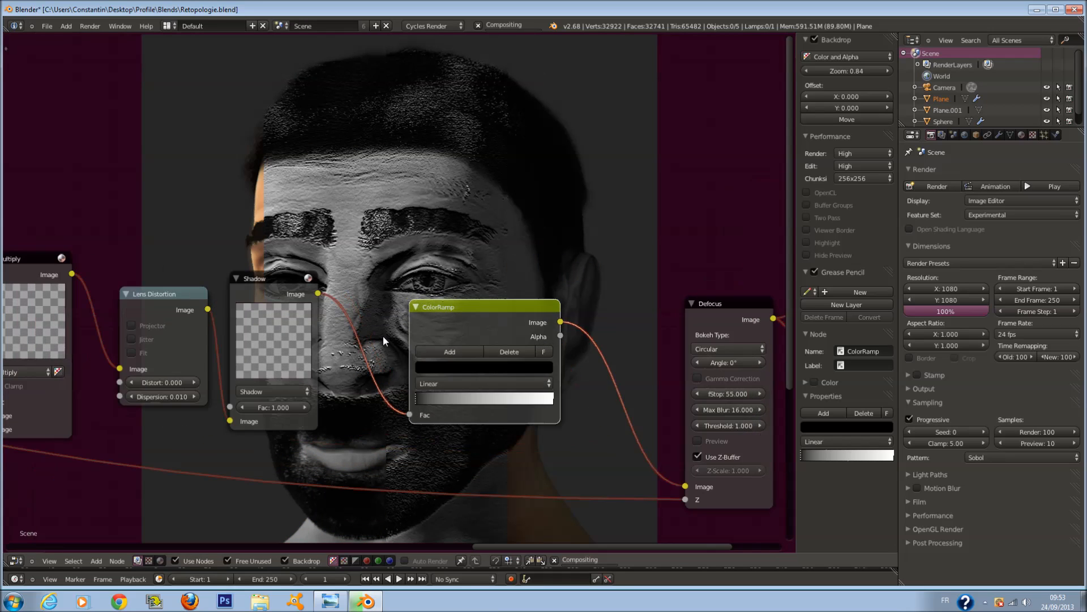
scroll(507, 342, "down", 3)
scroll(400, 334, "up", 2)
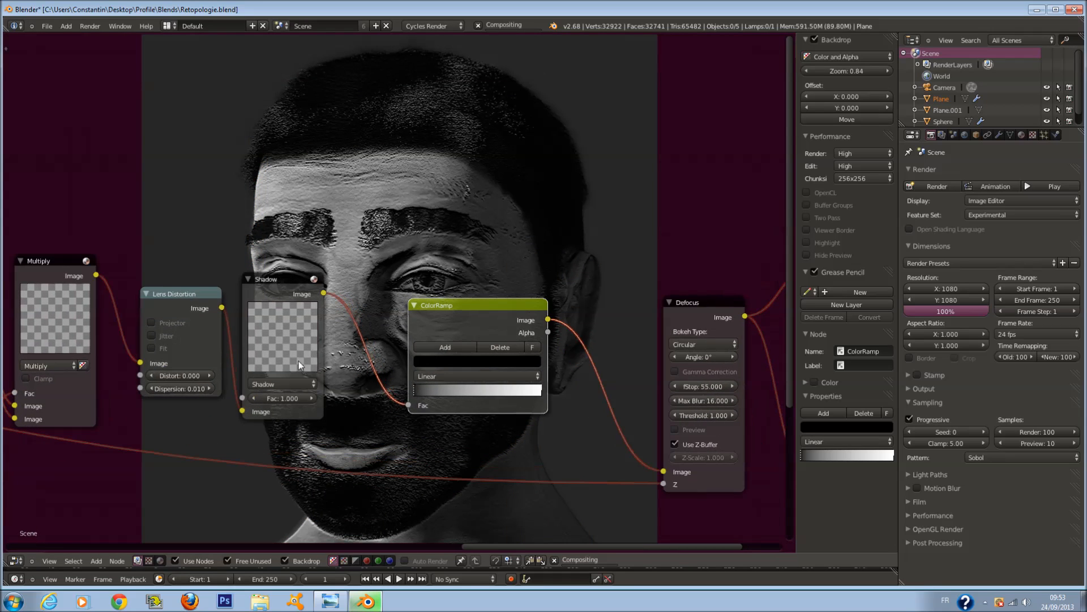
Set the Filter node's type to Kirsch.
left_click(286, 384)
left_click(289, 309)
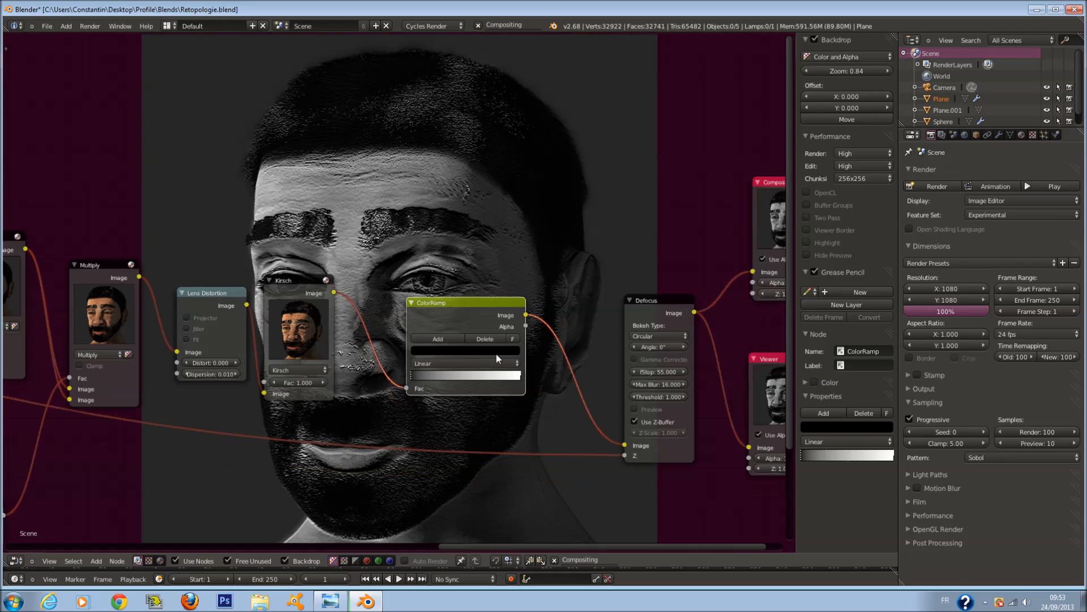
scroll(496, 354, "up", 2)
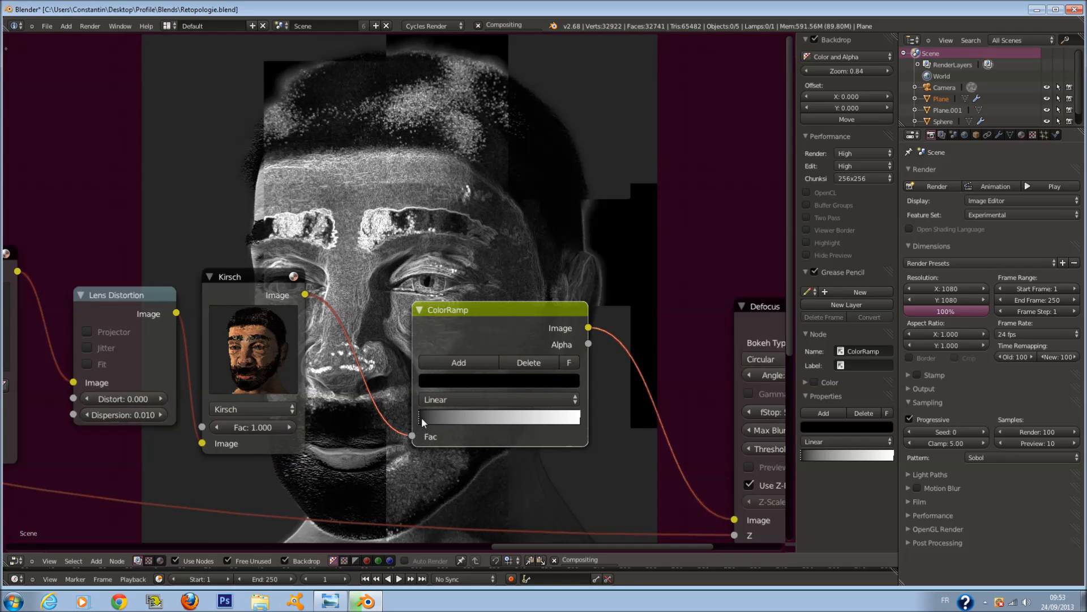
Move the ColorRamp's black stop slightly past the middle and set the interpolation to B-Spline.
left_click_drag(421, 417, 498, 435)
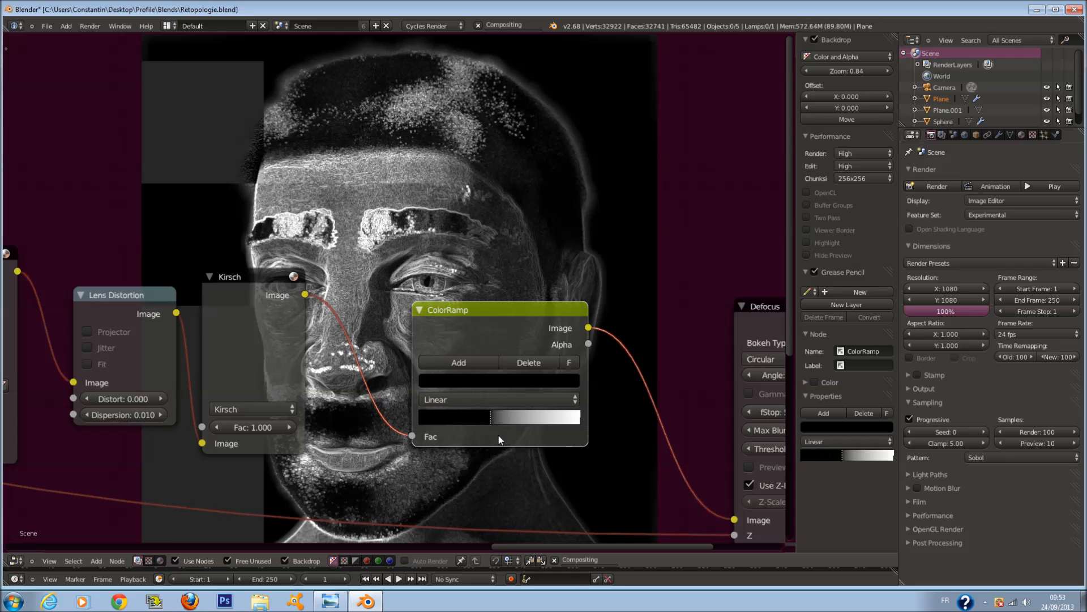
scroll(510, 438, "up", 1)
left_click(507, 408)
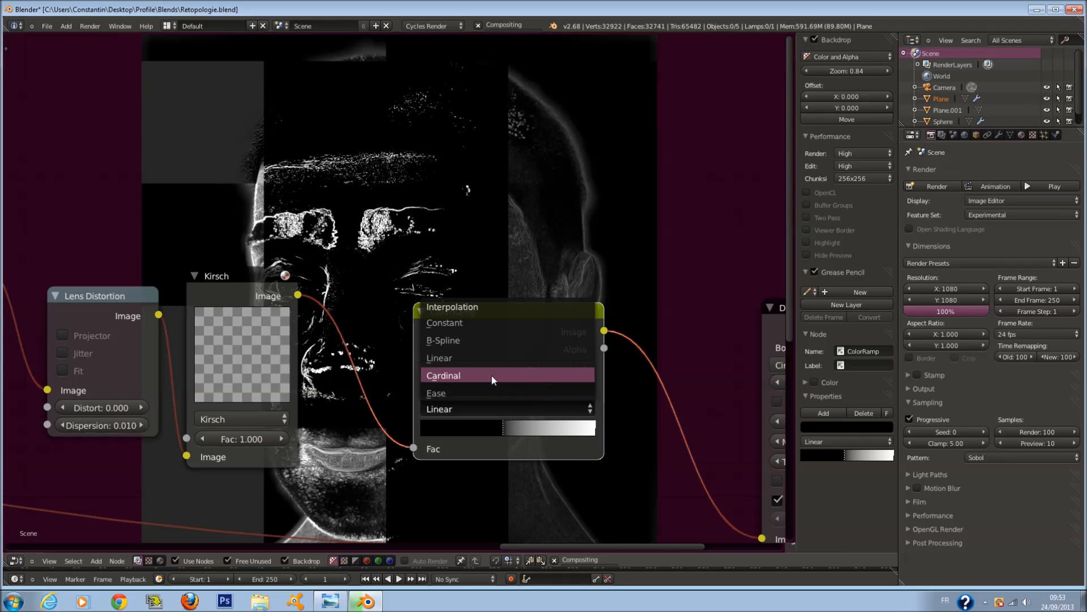
left_click(479, 342)
scroll(559, 421, "up", 1)
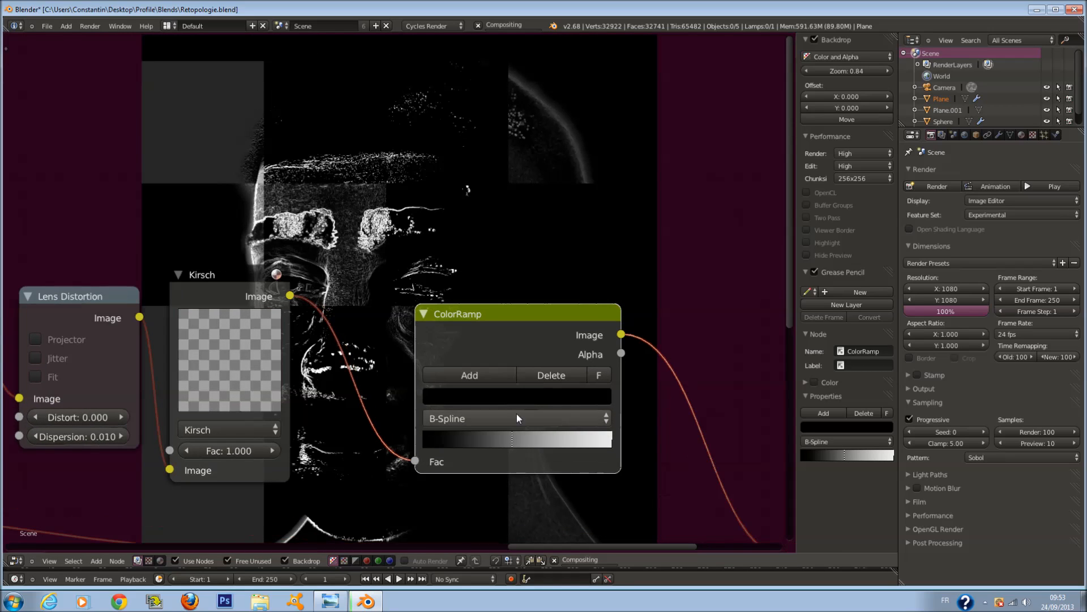
left_click_drag(515, 436, 535, 437)
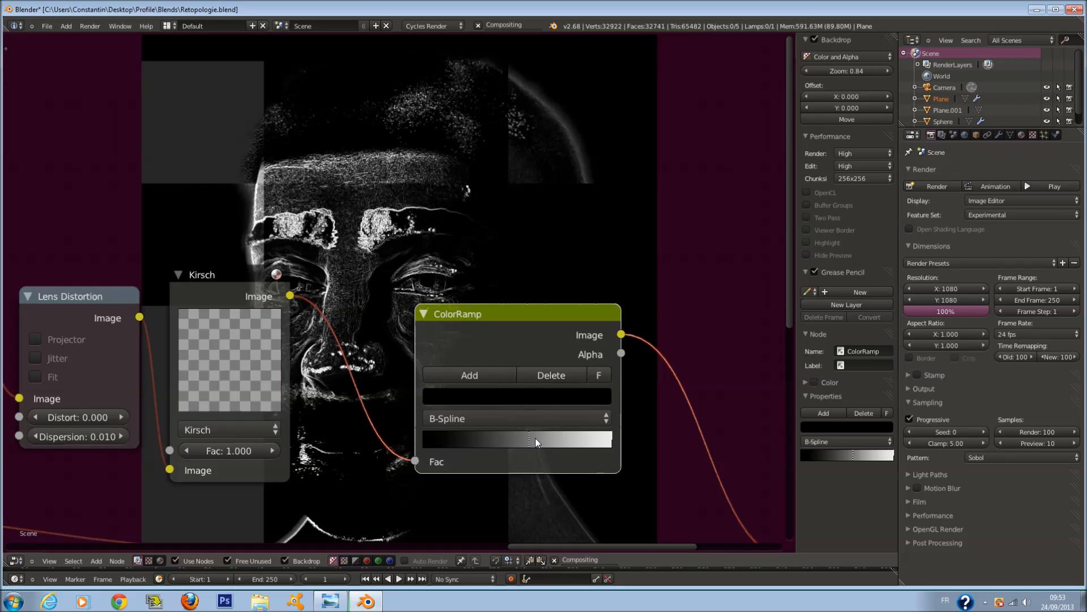
Move the ColorRamp node closer to the Kirsch filter and set the filter's Fac to 0.5.
left_click_drag(470, 314, 398, 314)
scroll(451, 317, "down", 1)
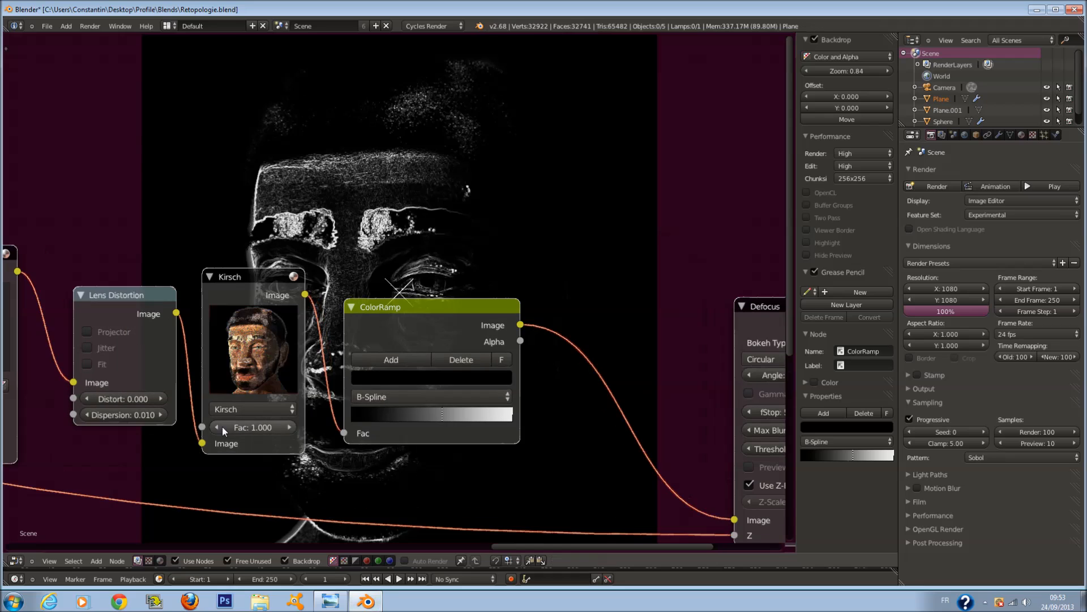
scroll(222, 426, "up", 1)
left_click(201, 333)
type(".5")
key("Return")
scroll(312, 363, "down", 1)
Insert a Mix node between ColorRamp and Defocus and feed the Lens Distortion image into its first Image input.
middle_click_drag(312, 363, 308, 259)
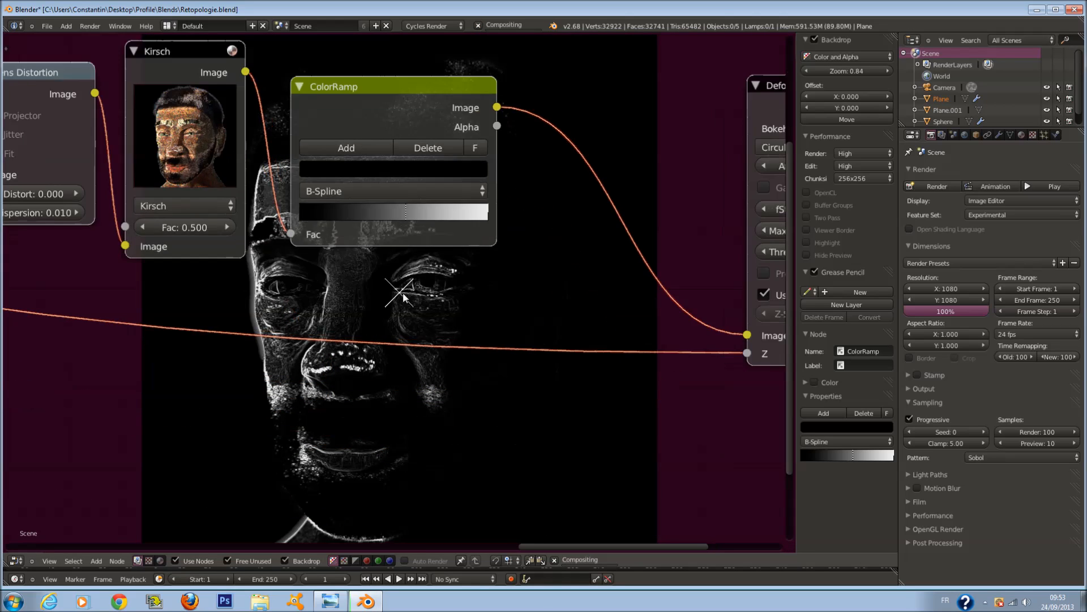
middle_click_drag(416, 291, 450, 344)
key("shift+a")
mouse_move(452, 346)
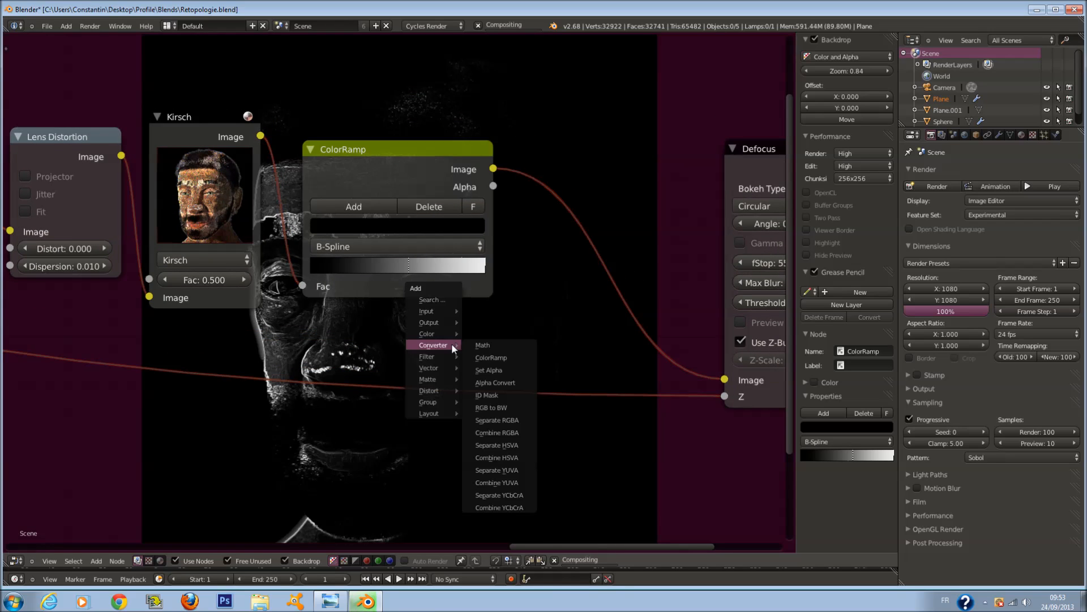
left_click(482, 333)
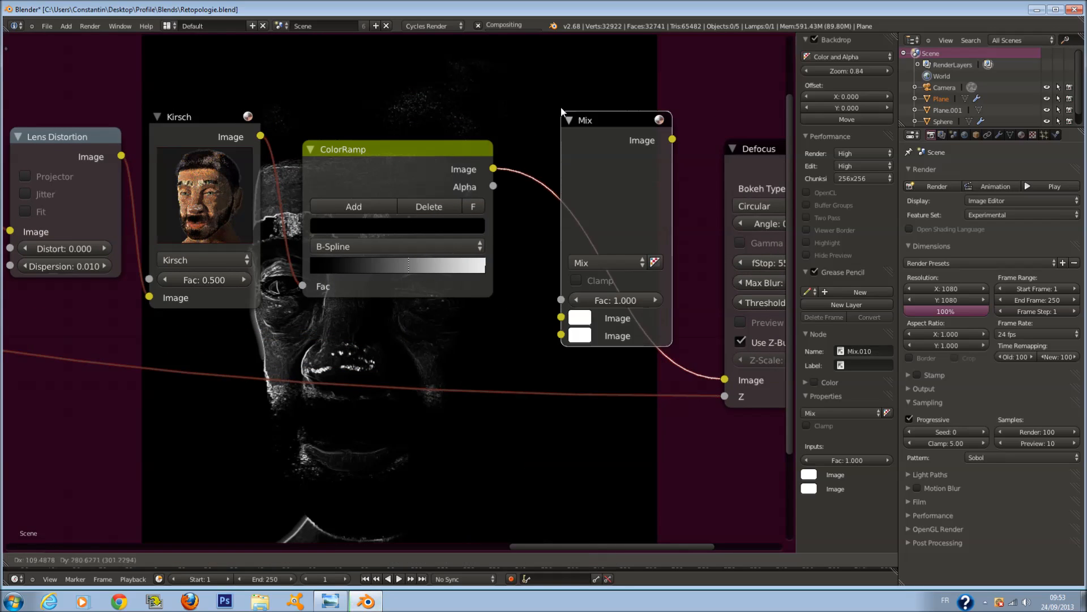
left_click(550, 73)
left_click_drag(119, 156, 536, 280)
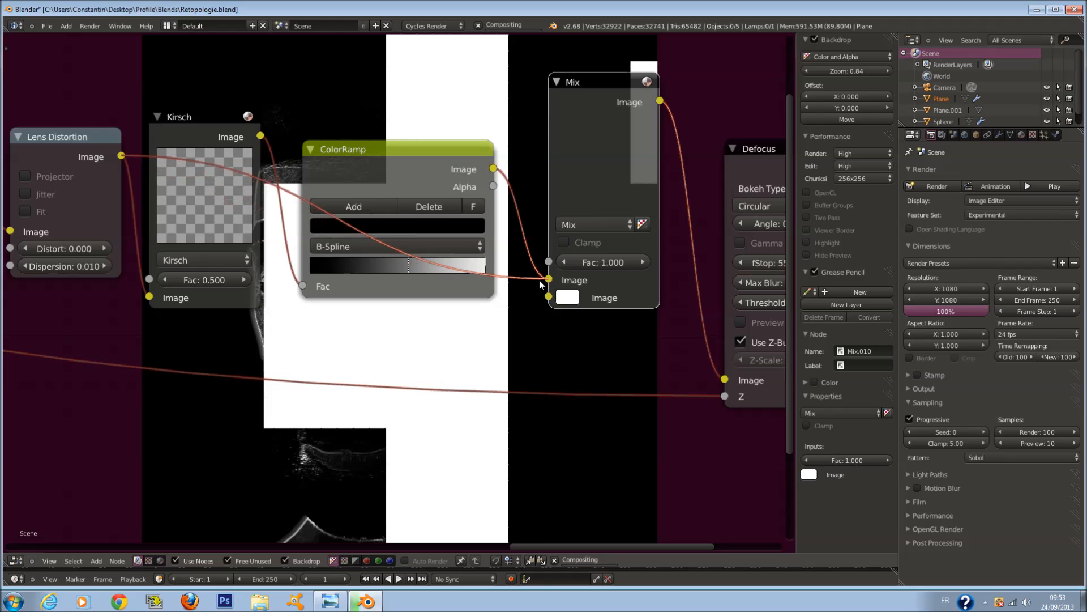
Try Multiply as the new Mix node's blend type and settle on Add.
left_click(600, 222)
left_click(601, 270)
middle_click_drag(616, 271, 569, 210)
scroll(570, 211, "up", 1)
left_click(563, 125)
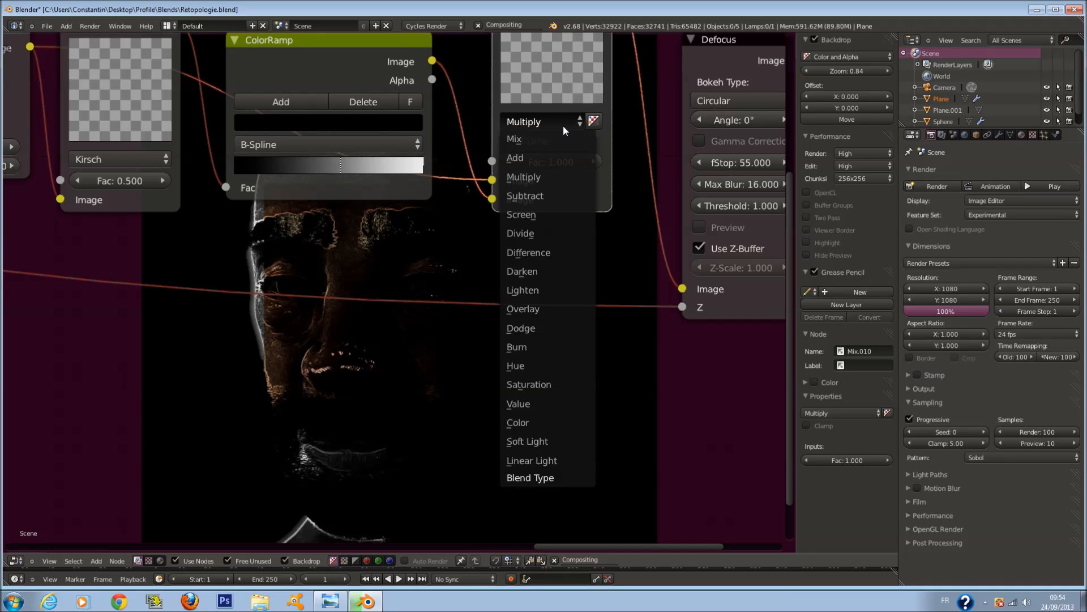
left_click(566, 153)
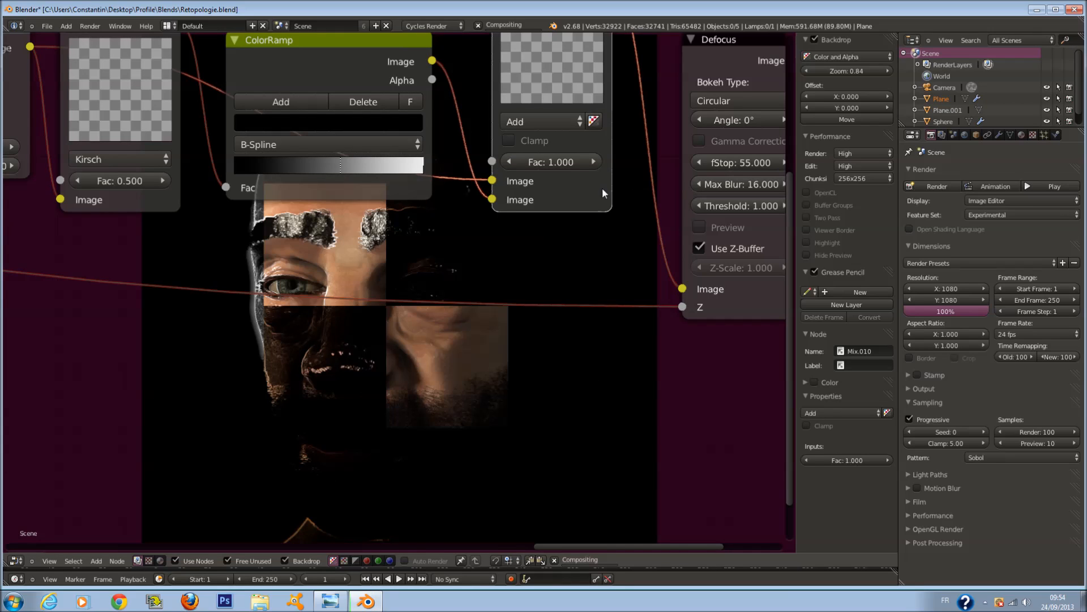
Move the ColorRamp's black stop to about one third and its white stop to about four fifths of the ramp.
scroll(383, 235, "up", 2)
middle_click_drag(356, 175, 378, 126)
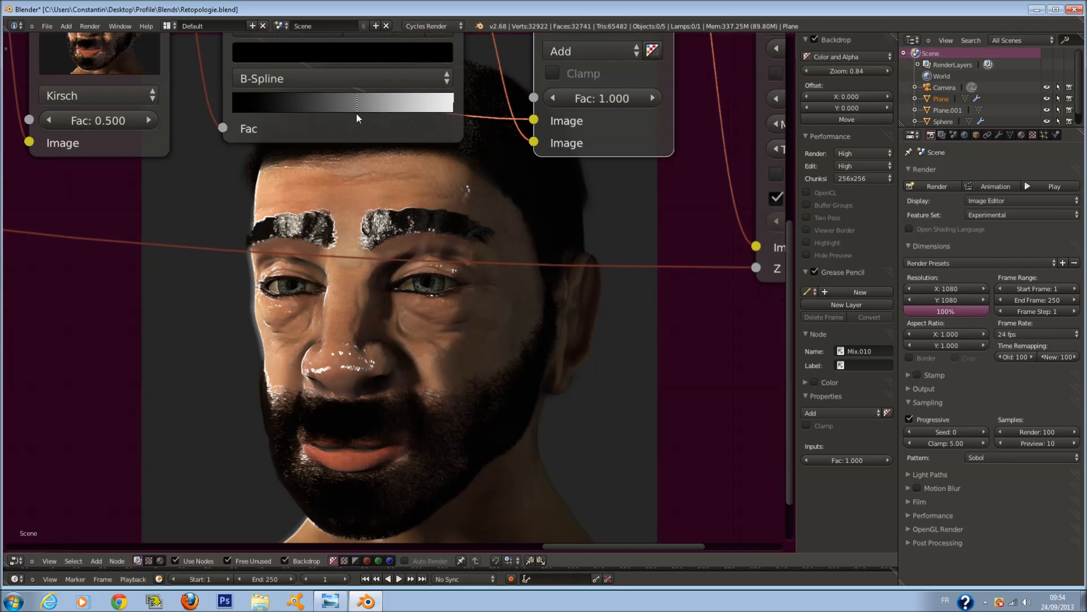
left_click_drag(357, 114, 305, 113)
left_click_drag(447, 107, 413, 112)
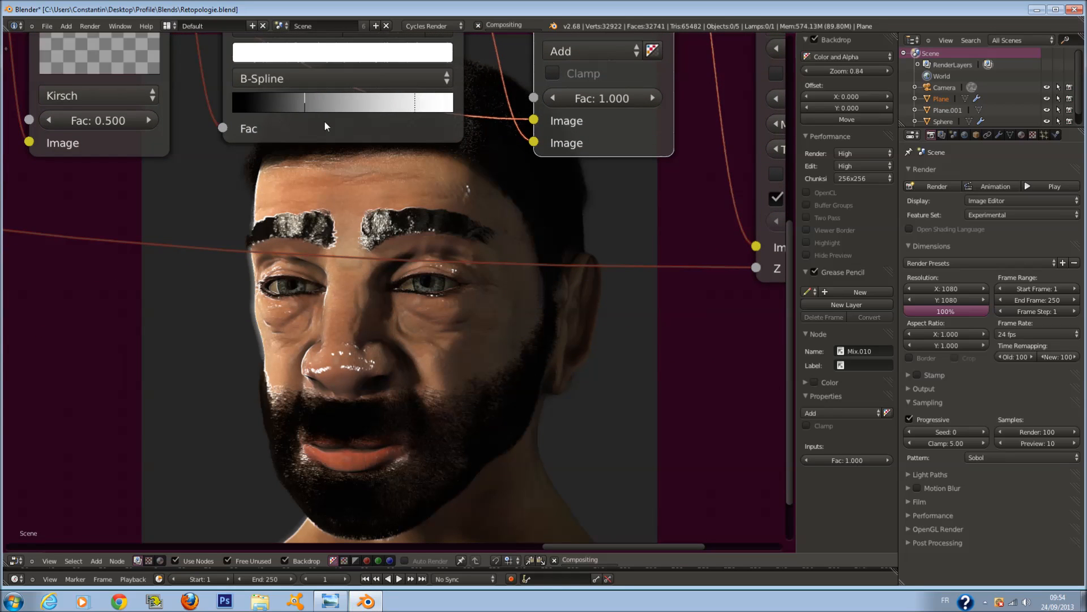
Shift the ColorRamp, Add, Defocus, Composite and Viewer nodes down the chain and move the Kirsch filter after them, opening a gap behind Lens Distortion.
scroll(317, 136, "down", 4)
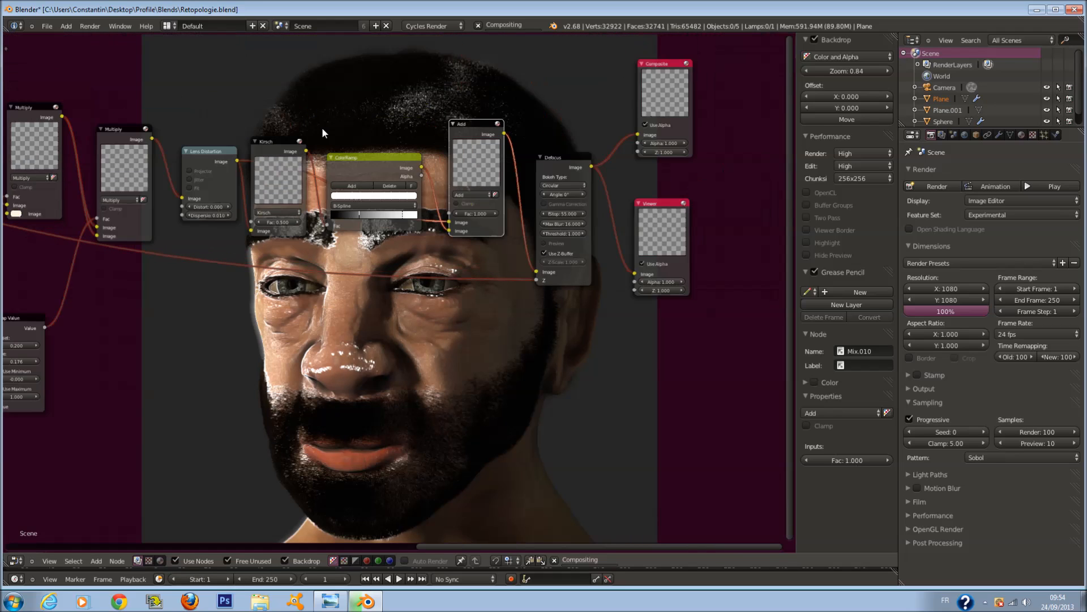
scroll(341, 136, "up", 1)
key("b")
left_click_drag(374, 109, 701, 309)
key("g")
left_click(767, 300)
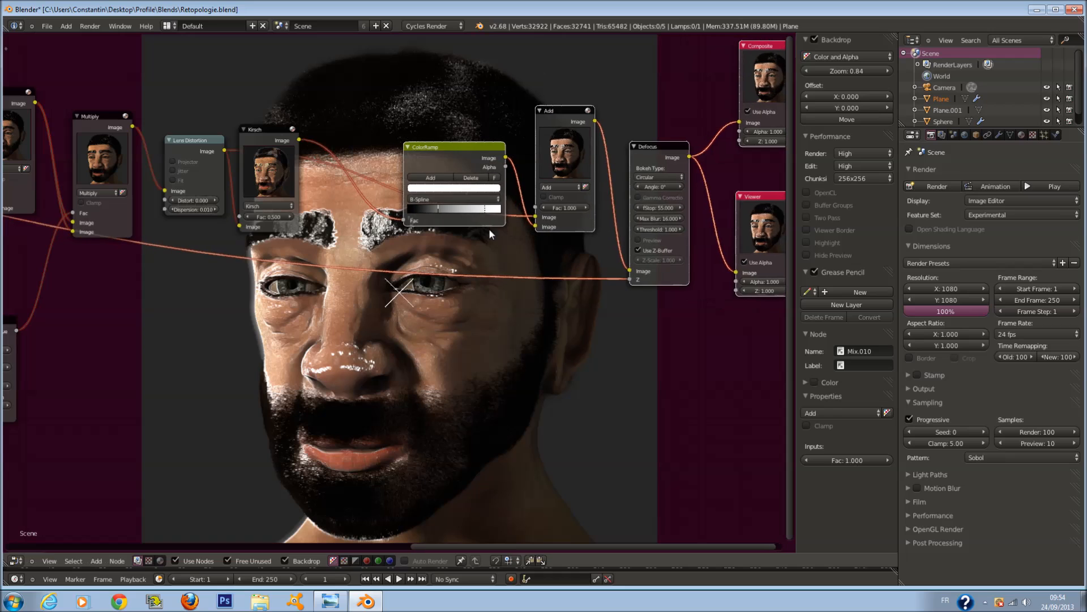
scroll(273, 113, "up", 5)
middle_click_drag(277, 147, 313, 186)
left_click_drag(303, 183, 398, 181)
Insert a Blur node into the link between Lens Distortion and the Kirsch filter and lower it between the two nodes.
scroll(340, 259, "up", 2)
key("shift+a")
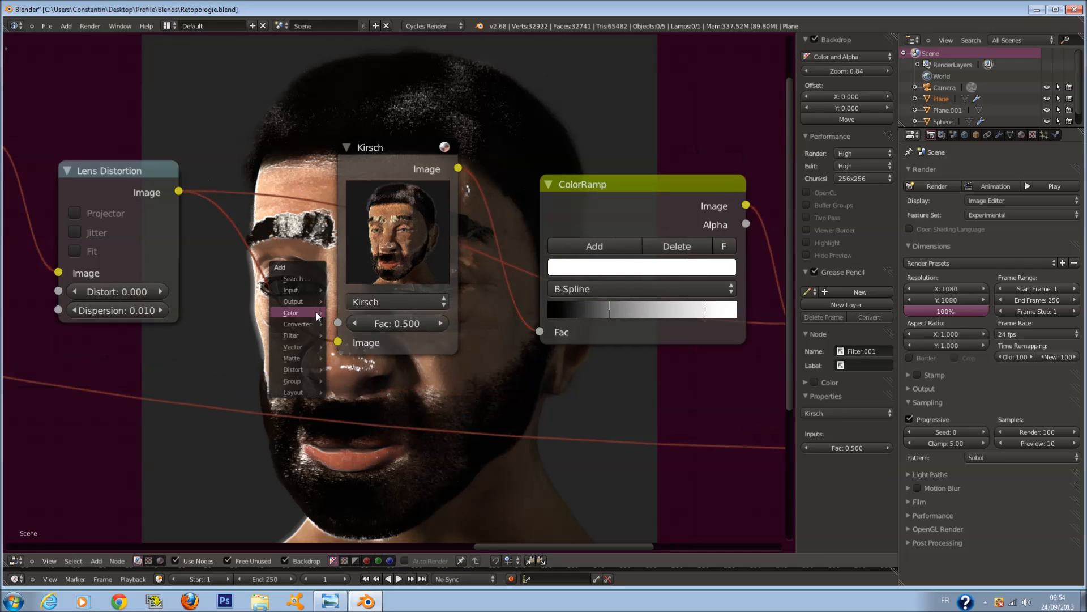
mouse_move(303, 335)
left_click(345, 335)
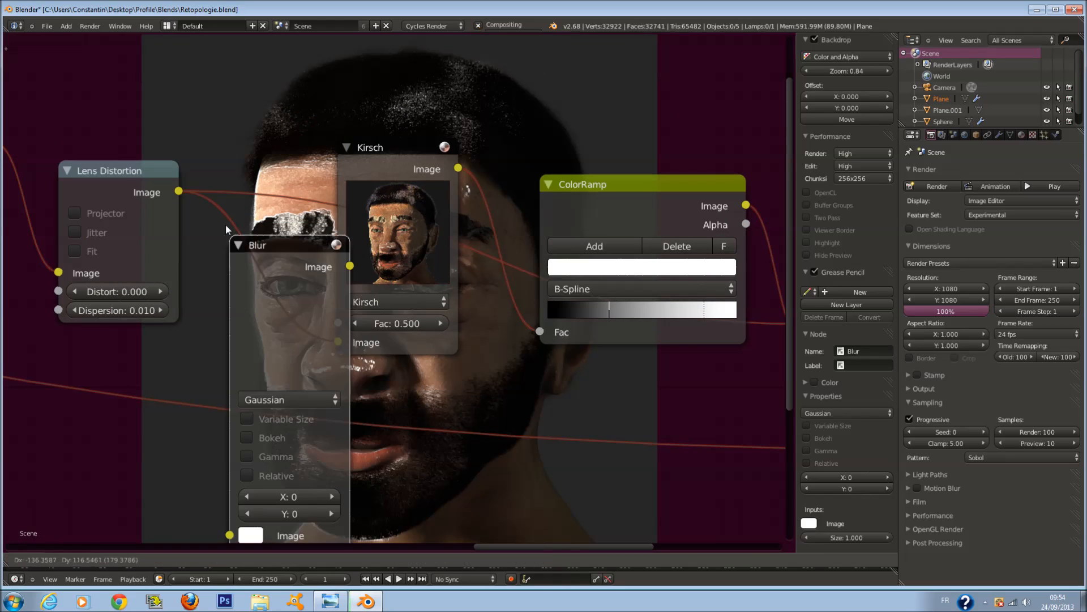
left_click(237, 90)
left_click(239, 97)
left_click_drag(241, 103, 252, 276)
left_click(252, 263)
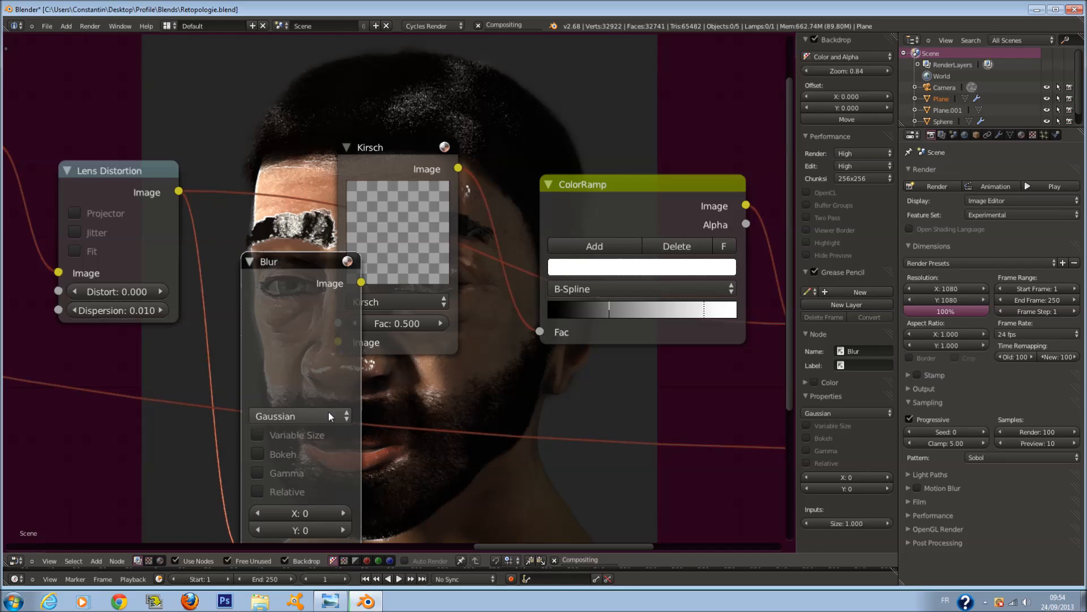
Set the Blur node's X and Y to 3 and its filter type to Fast Gaussian.
triple_click(342, 513)
triple_click(342, 530)
left_click(249, 262)
middle_click_drag(249, 261, 160, 231)
left_click(163, 229)
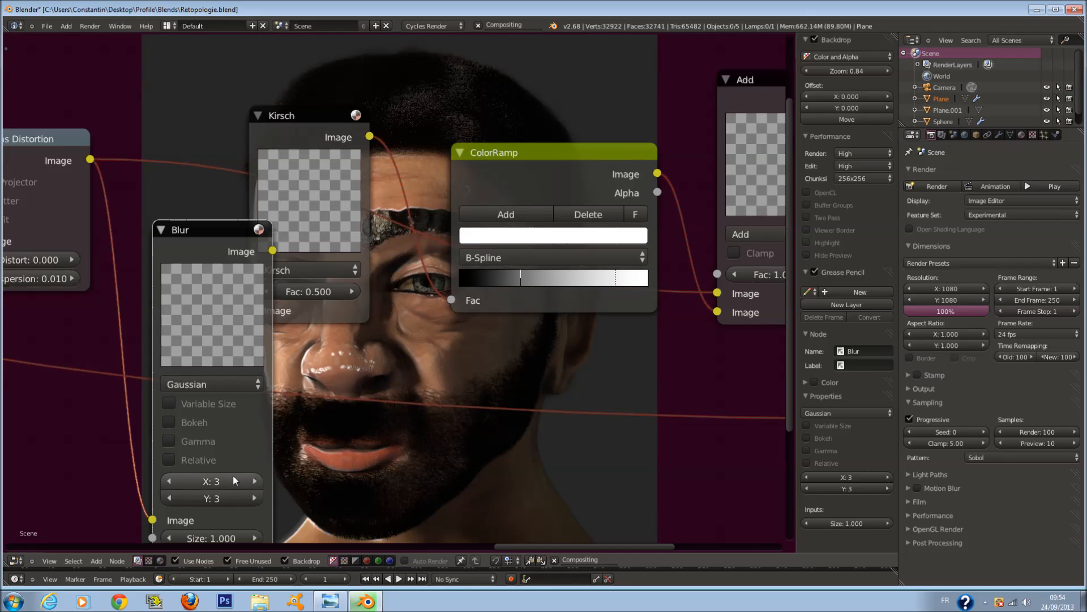
left_click(191, 385)
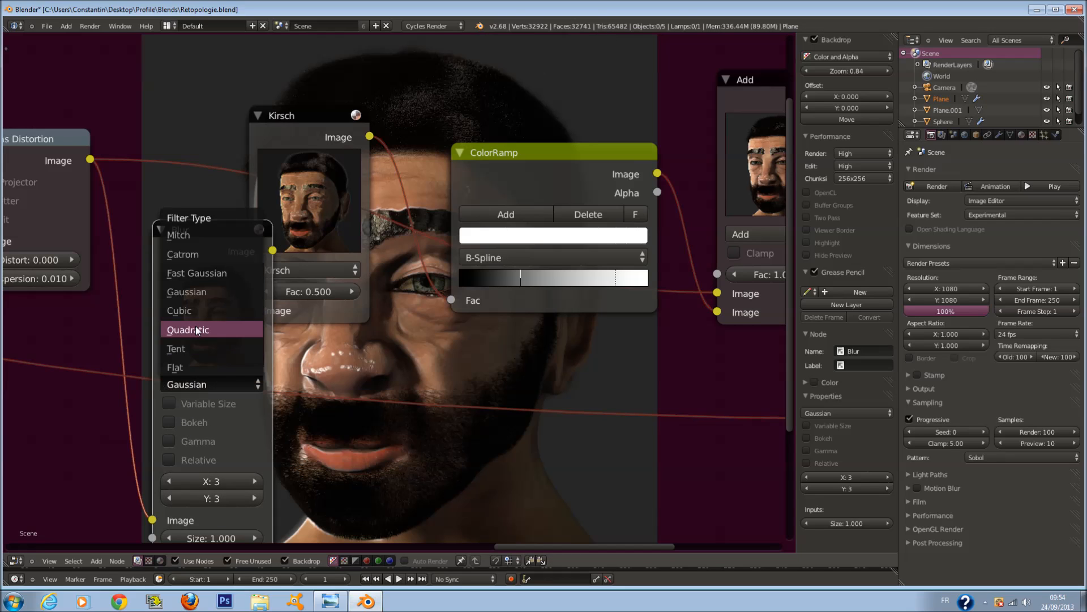
left_click(195, 272)
middle_click_drag(296, 474, 301, 412)
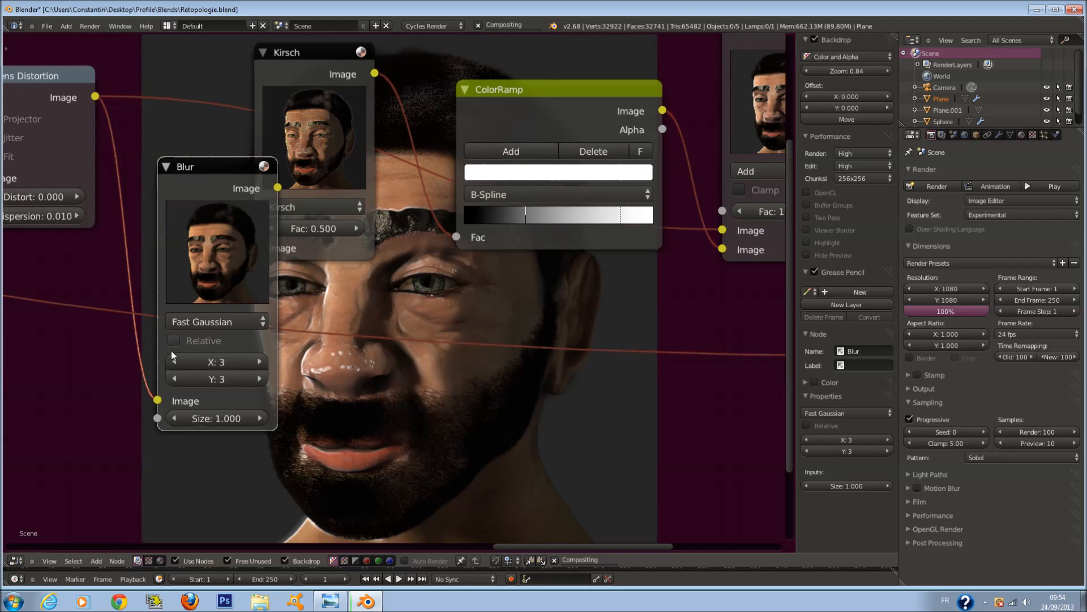
Set the Blur node's X to 0 and collapse the node.
left_click(219, 366)
type("0")
key("Return")
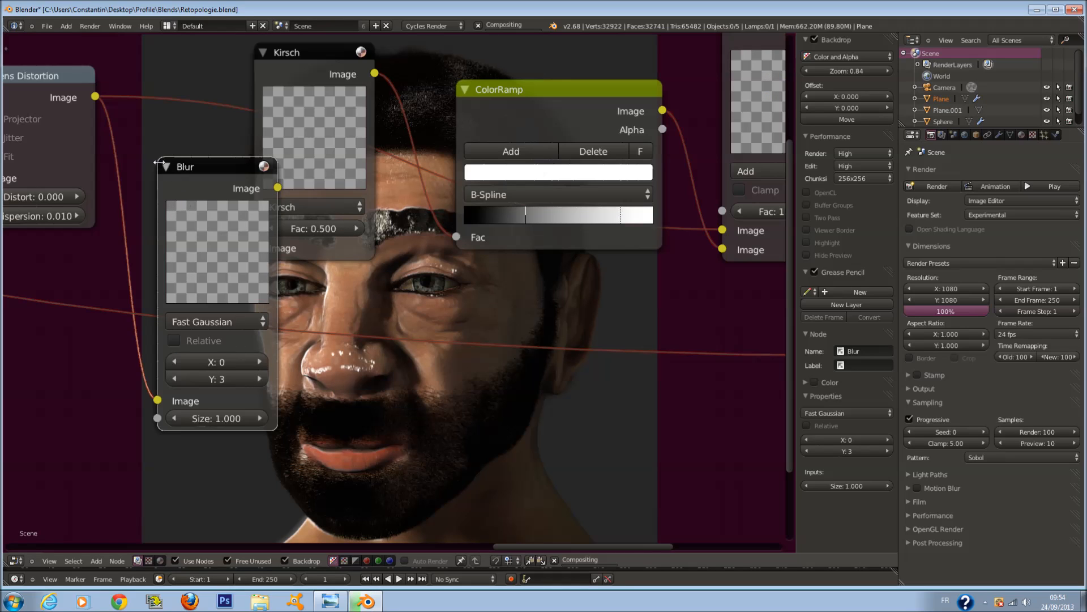
left_click(166, 166)
Try Soft Light as the Add node's blend type with a factor of 0.2 and save over Retopologie.blend.
middle_click_drag(510, 235, 355, 309)
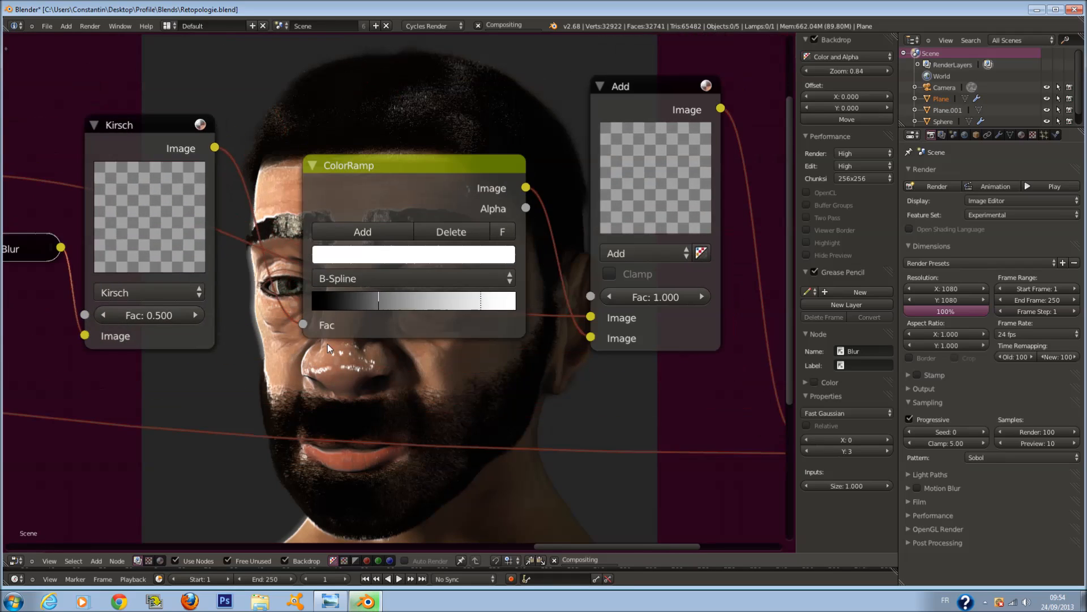
middle_click_drag(613, 327, 429, 214)
scroll(444, 260, "up", 2)
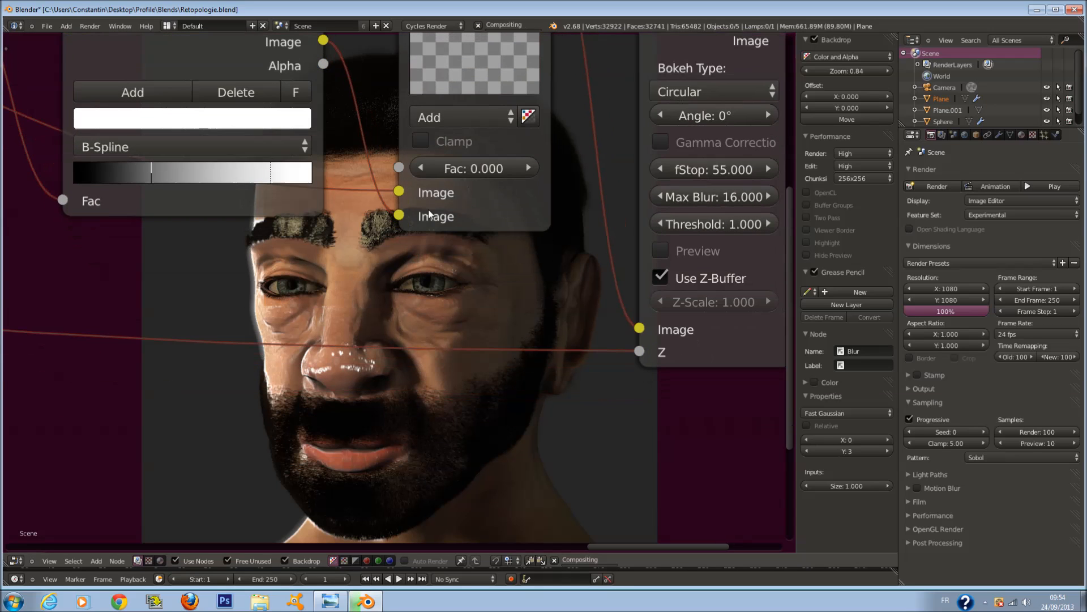
left_click(485, 113)
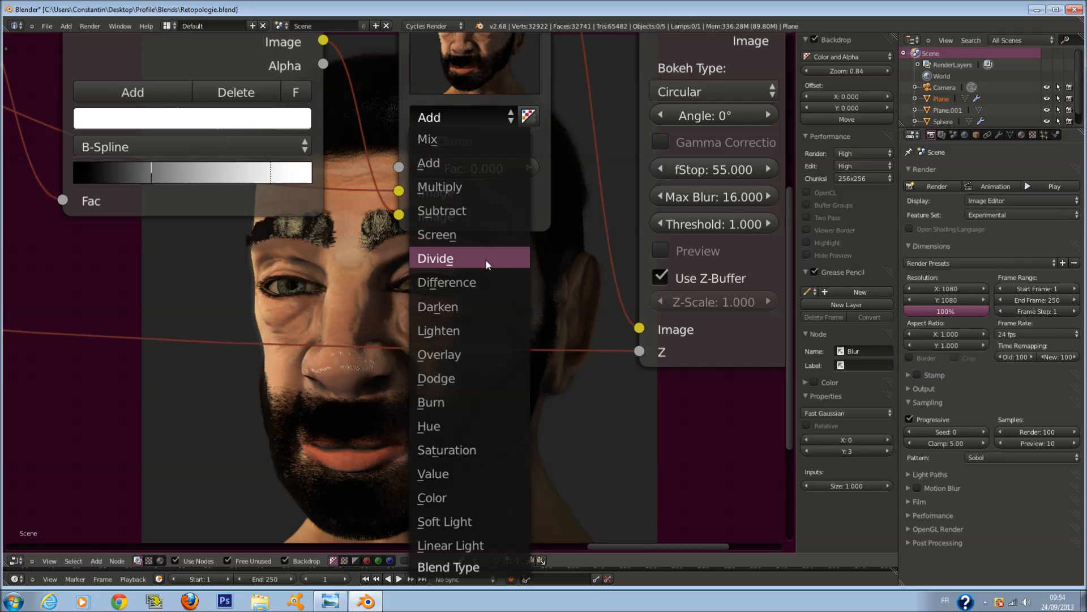
left_click(445, 521)
left_click(512, 171)
left_click(513, 172)
key("ctrl+s")
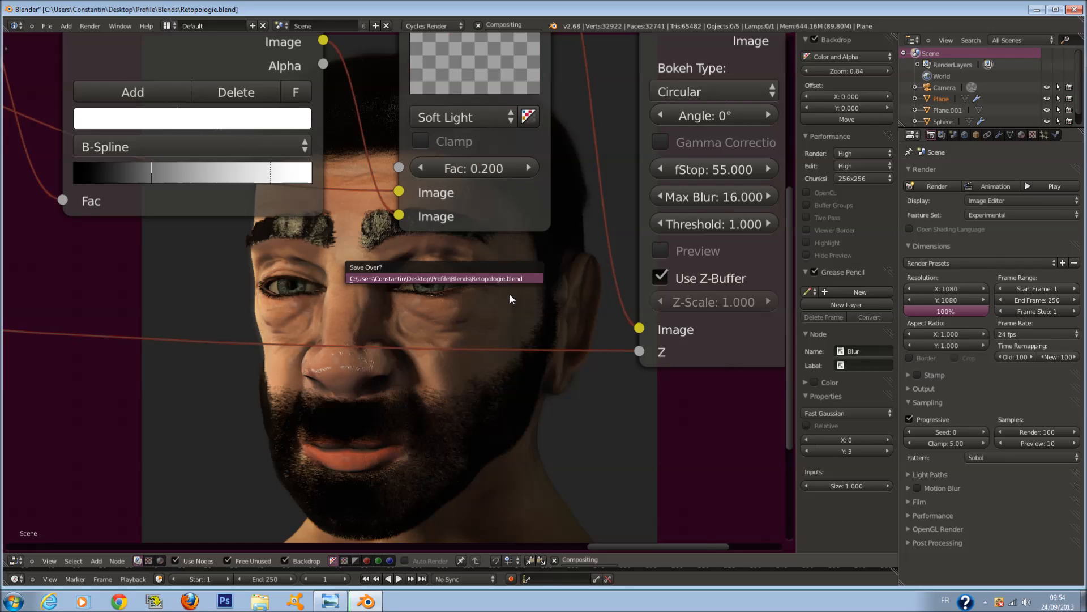
left_click(504, 277)
Raise the Soft Light node's factor to 1 and try Overlay as its blend type with Clamp enabled.
scroll(445, 376, "down", 1)
left_click(478, 179)
type("1")
key("Return")
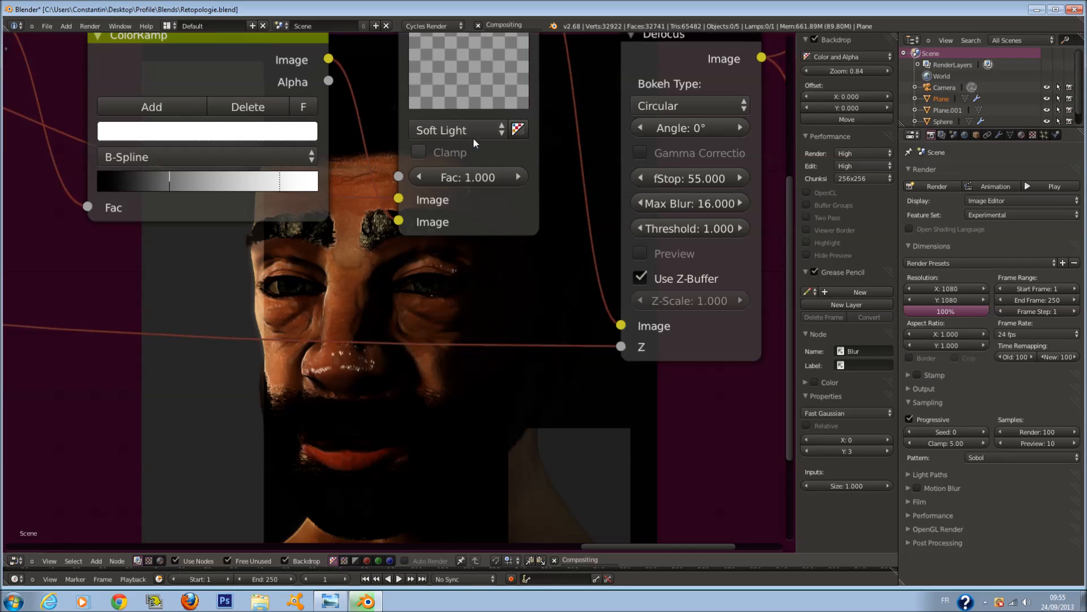
left_click(474, 129)
left_click(478, 348)
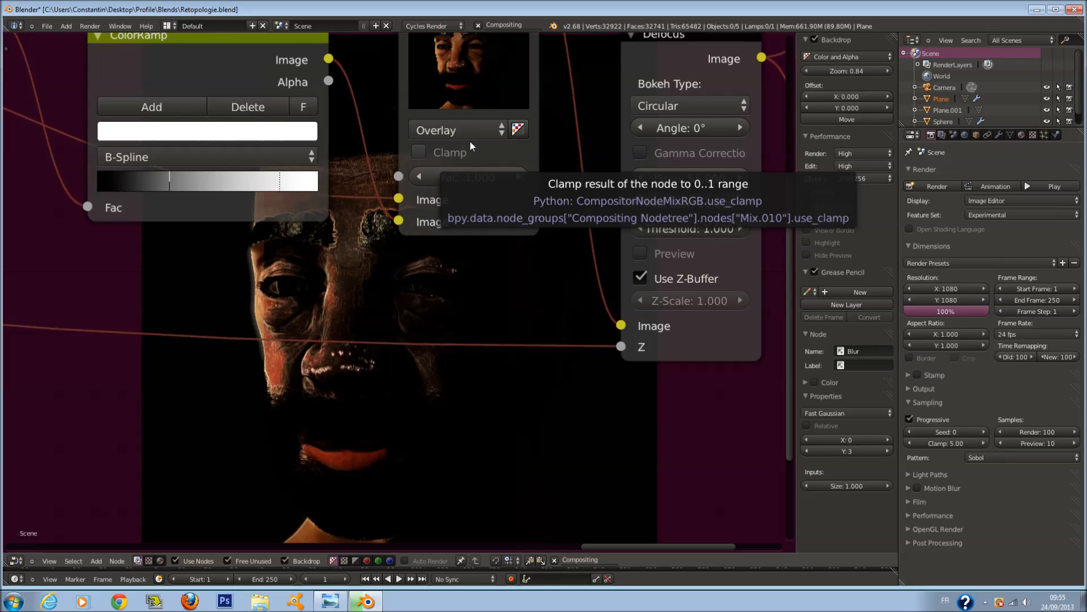
left_click(470, 151)
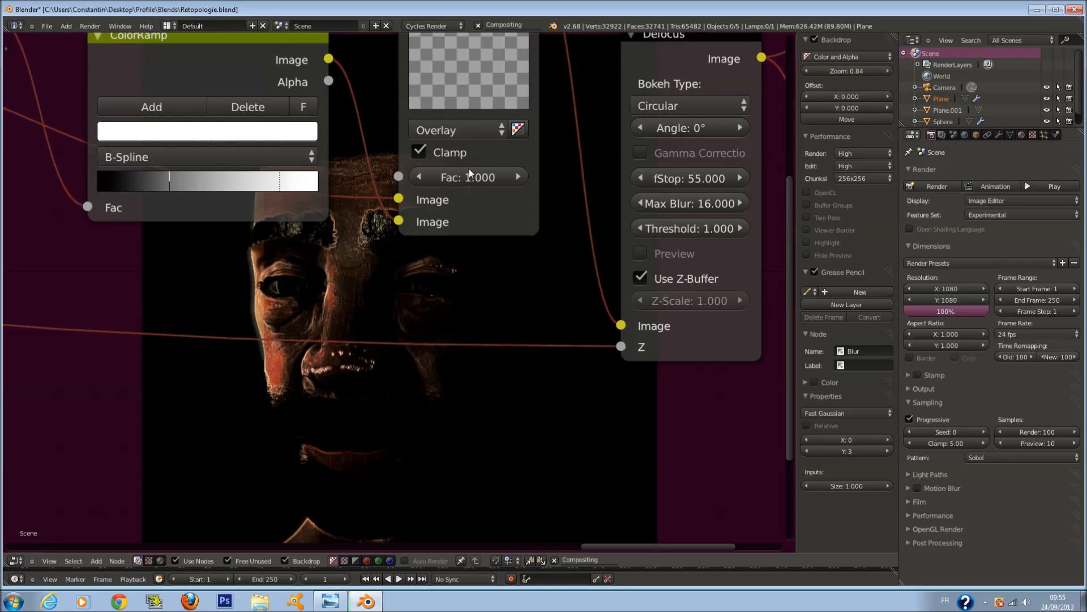
Change the Mix node's blend type to Screen without Clamp and lower its factor to 0.1.
left_click(467, 129)
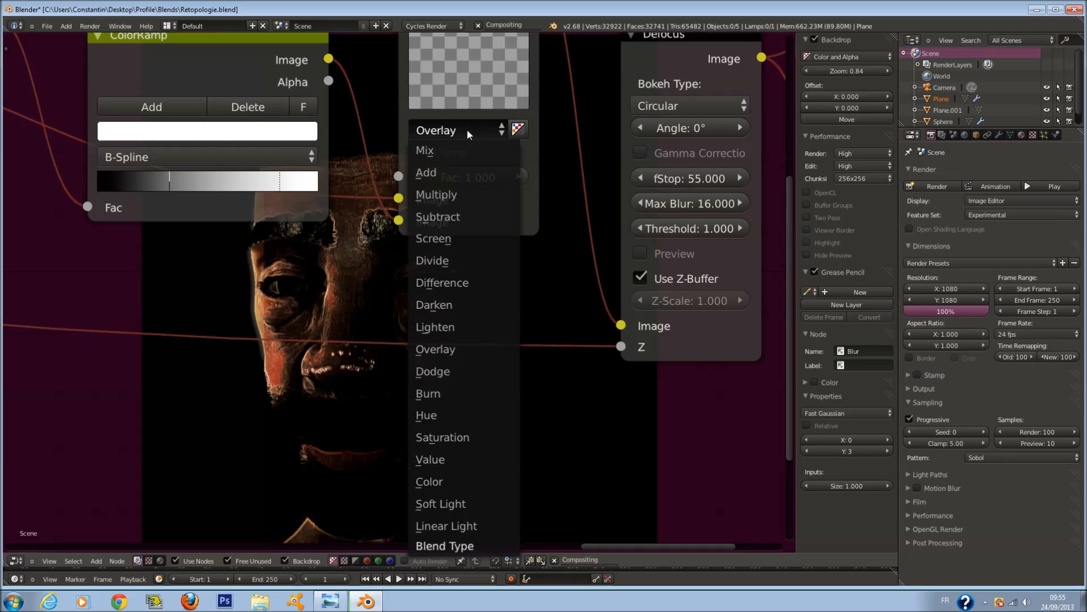
left_click(465, 237)
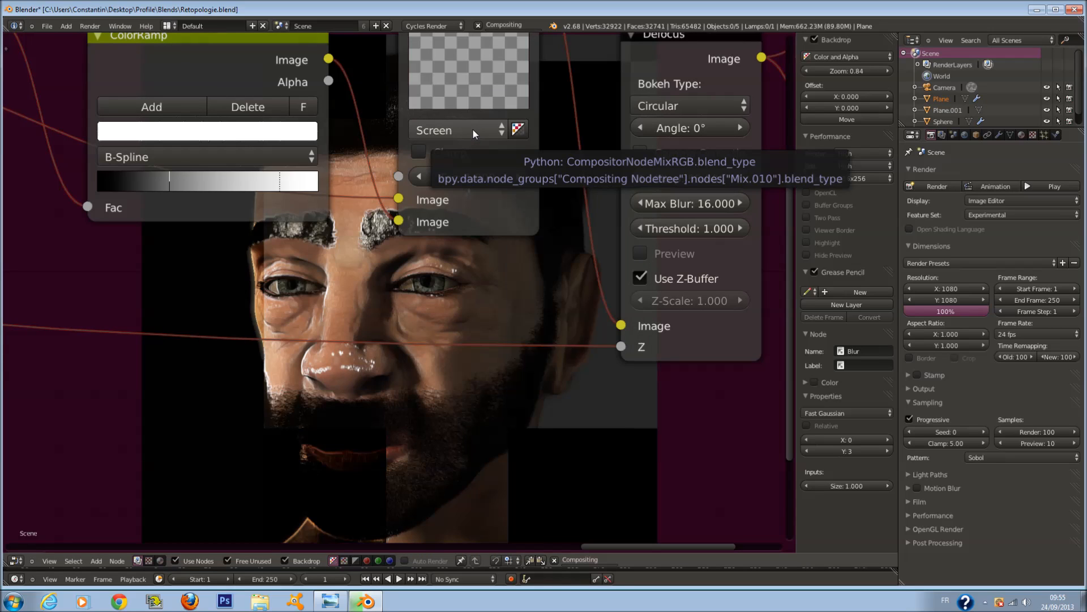
left_click(472, 129)
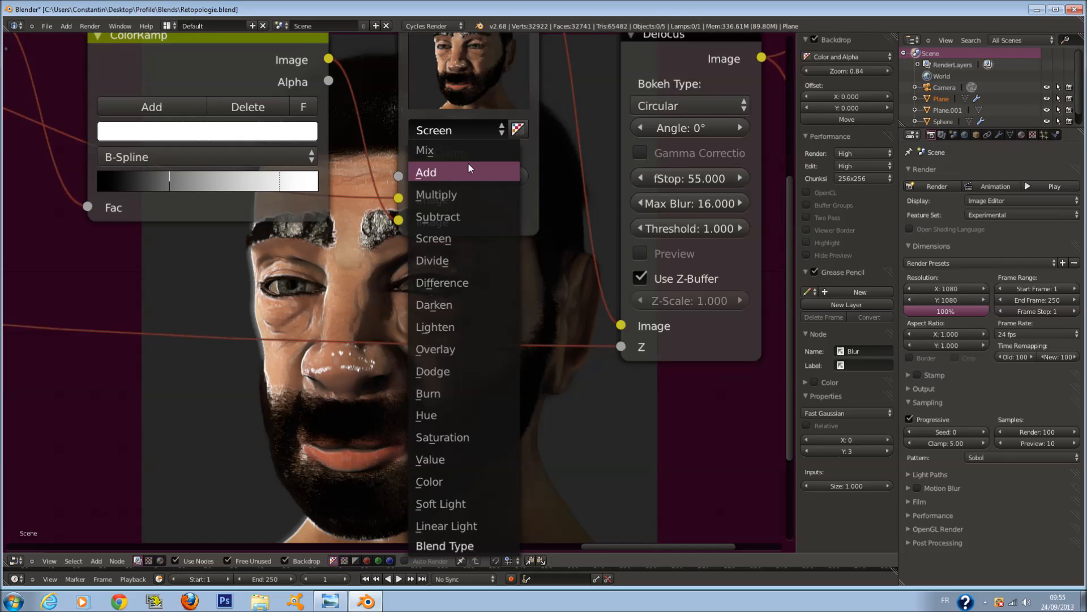
left_click_drag(482, 177, 356, 178)
left_click(518, 177)
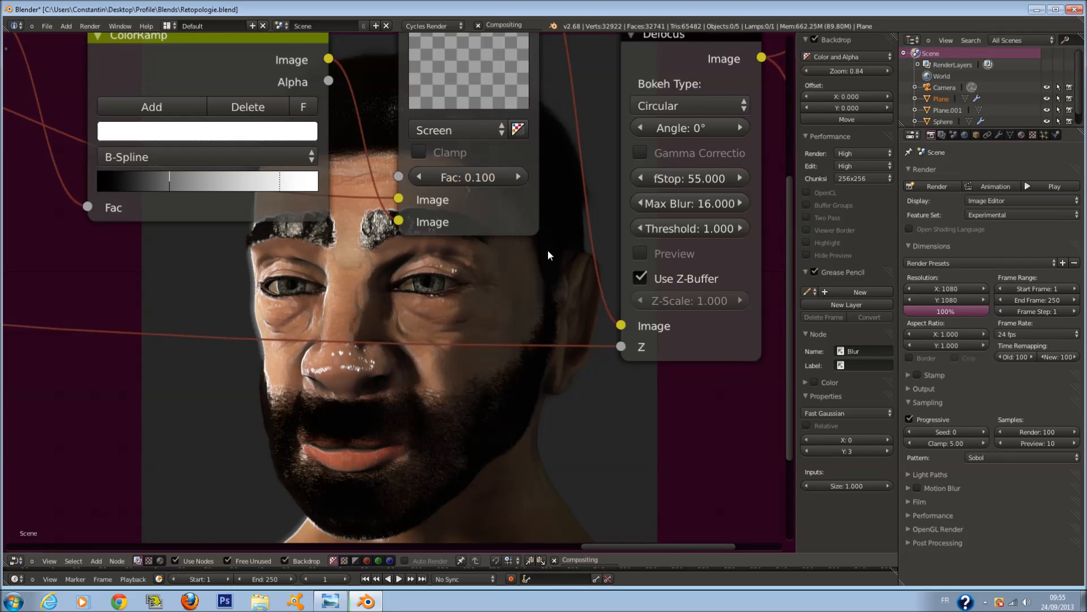
Move the ColorRamp's white stop to the end and its black stop to about three fifths, and set the Screen factor to 0.2.
middle_click_drag(549, 288, 595, 252)
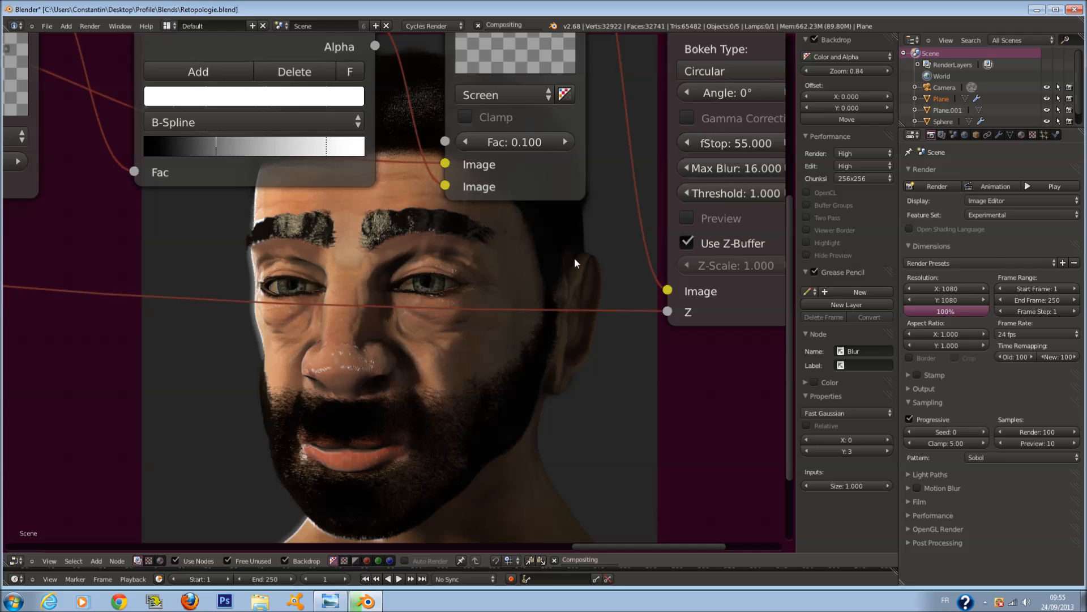
middle_click_drag(527, 261, 500, 256)
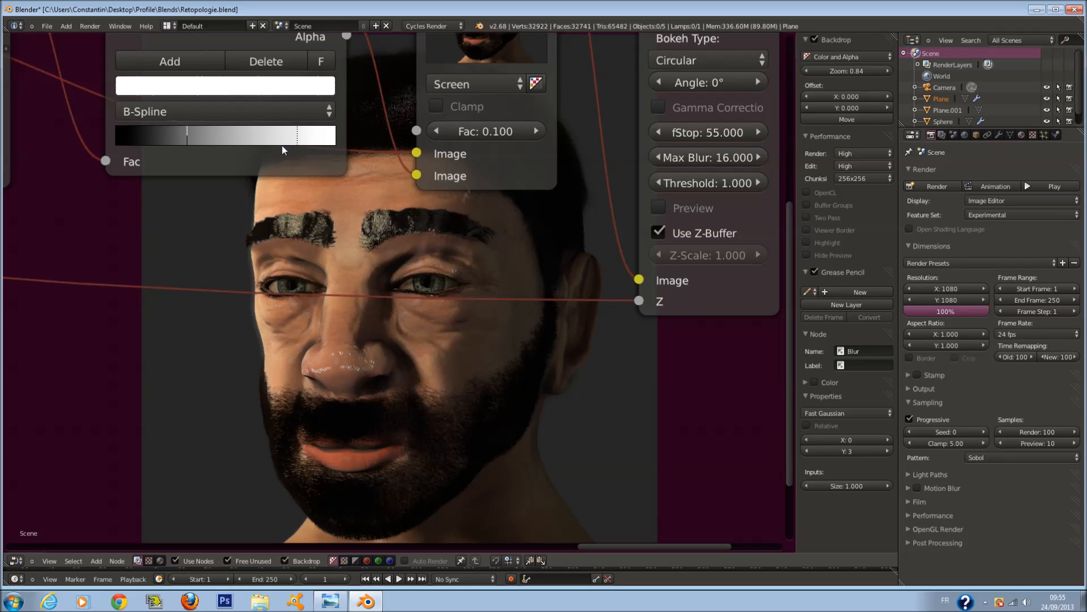
left_click_drag(321, 138, 351, 139)
left_click_drag(189, 137, 252, 138)
left_click(536, 131)
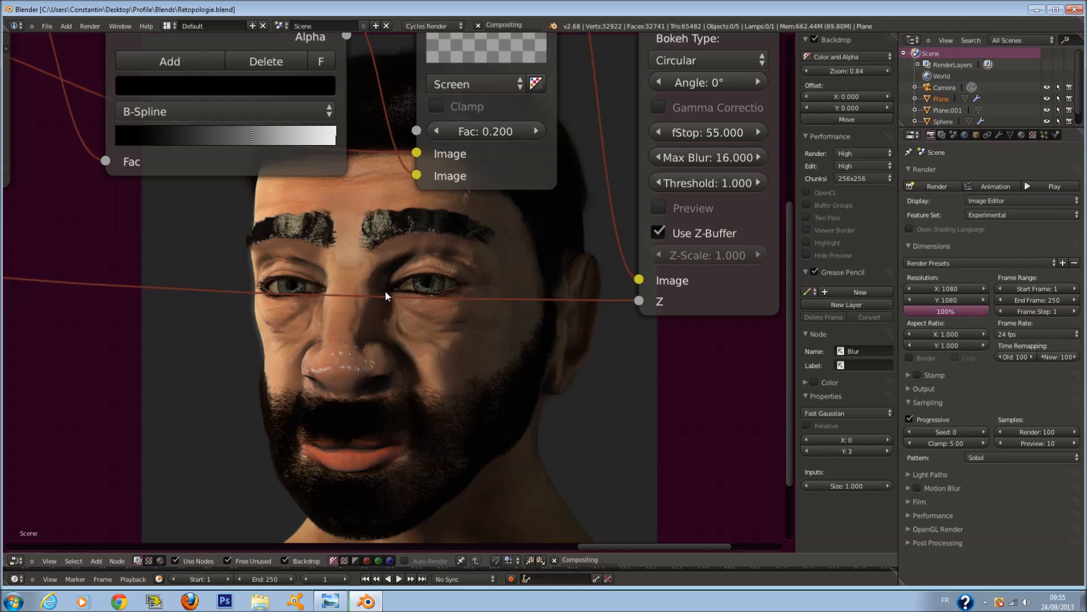
Try stronger Screen factors of 0.4 and 1 on the Mix node.
middle_click_drag(400, 332, 375, 273)
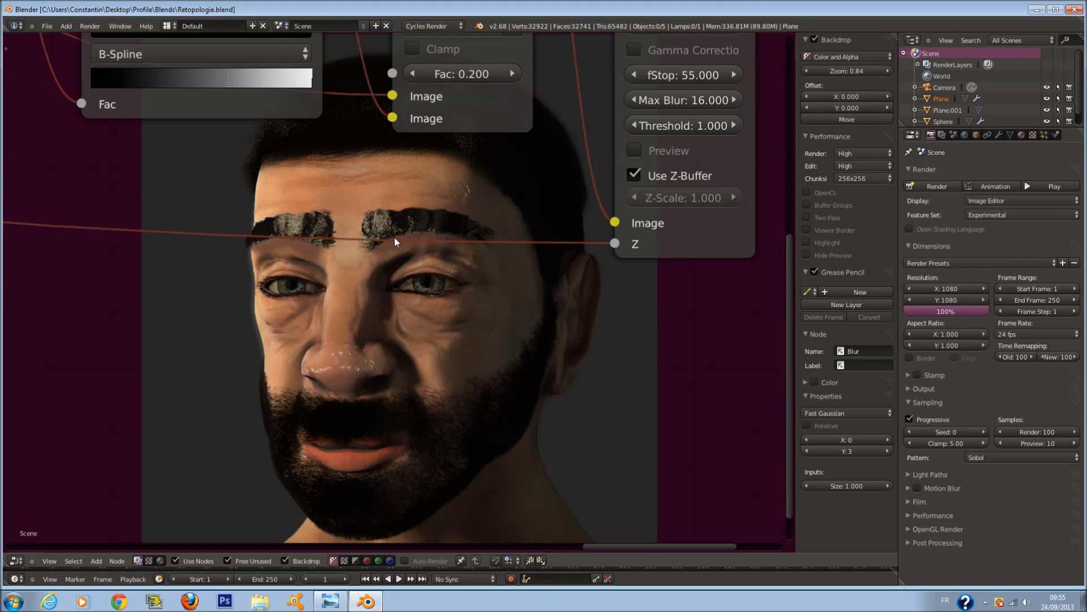
left_click(509, 76)
left_click(509, 76)
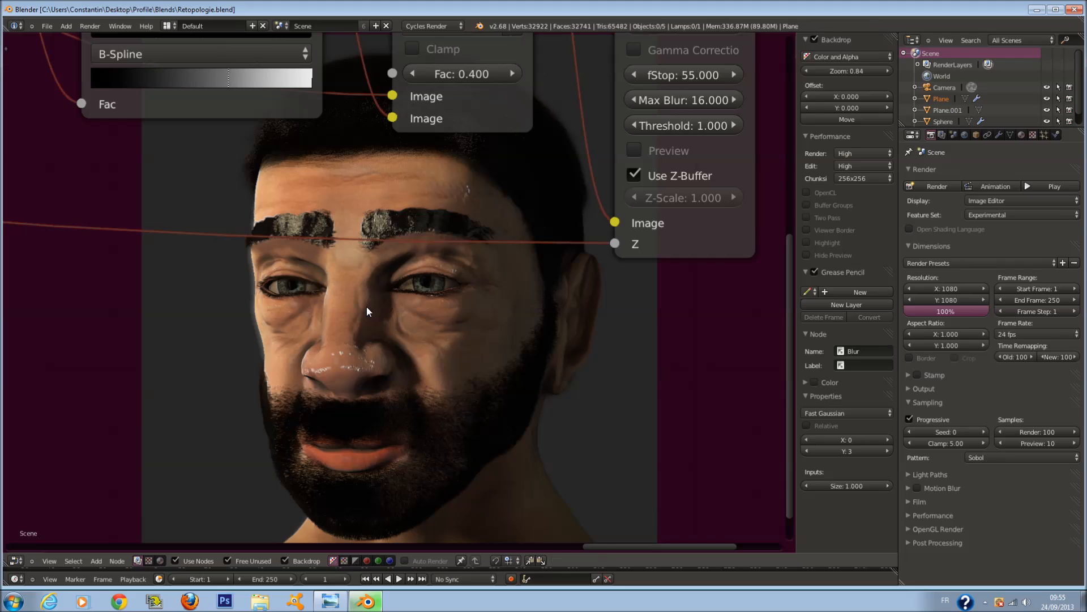
double_click(466, 75)
type("1")
key("Return")
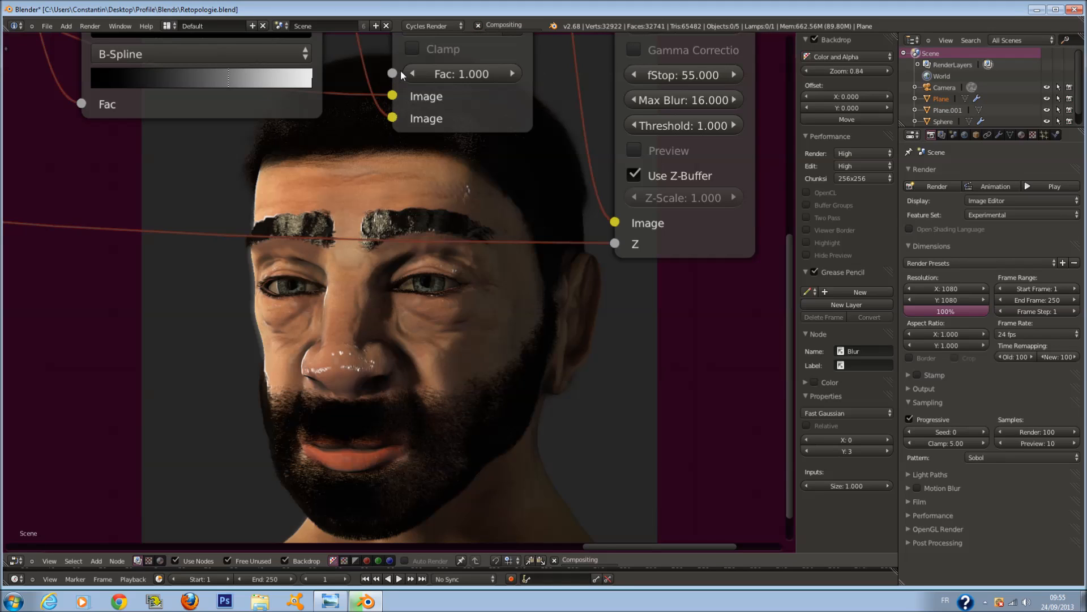
Move the ColorRamp's black stop to about one quarter, reduce the Screen factor to 0.6 and save the file.
left_click_drag(229, 78, 172, 83)
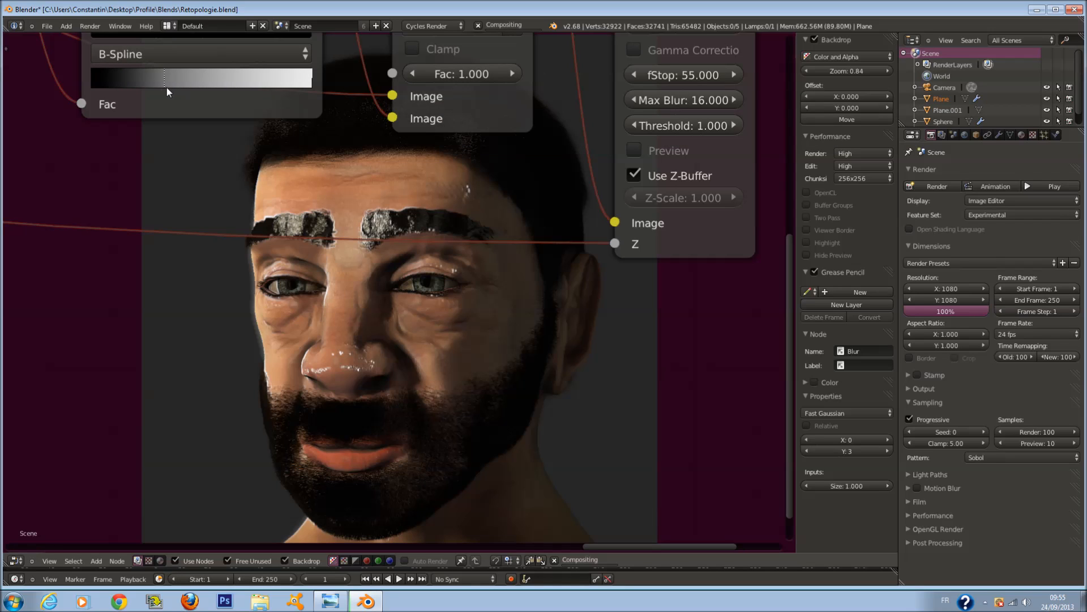
left_click_drag(167, 87, 129, 85)
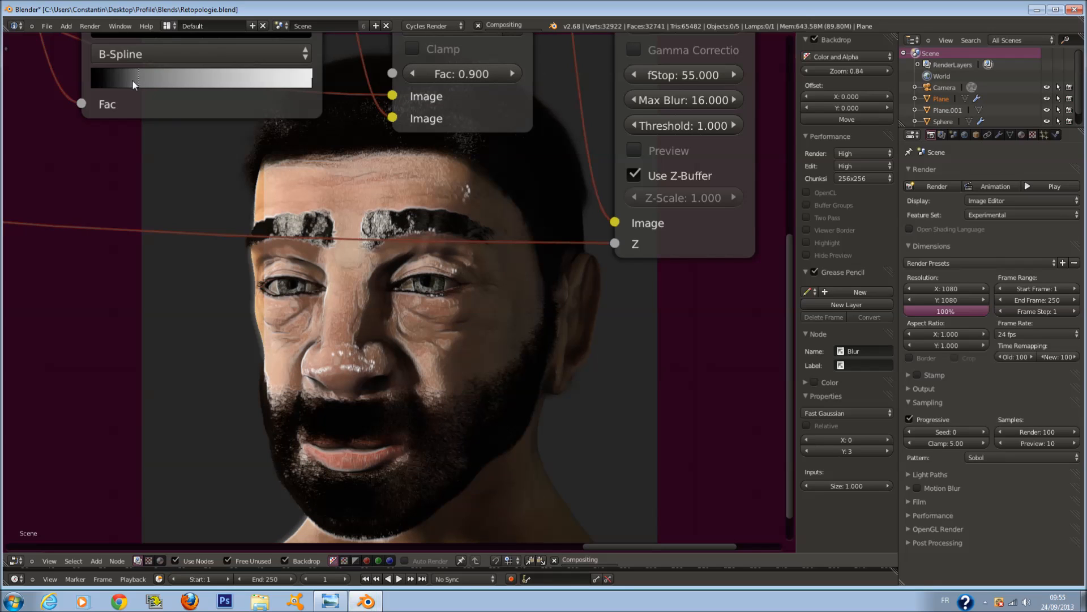
left_click_drag(133, 80, 138, 80)
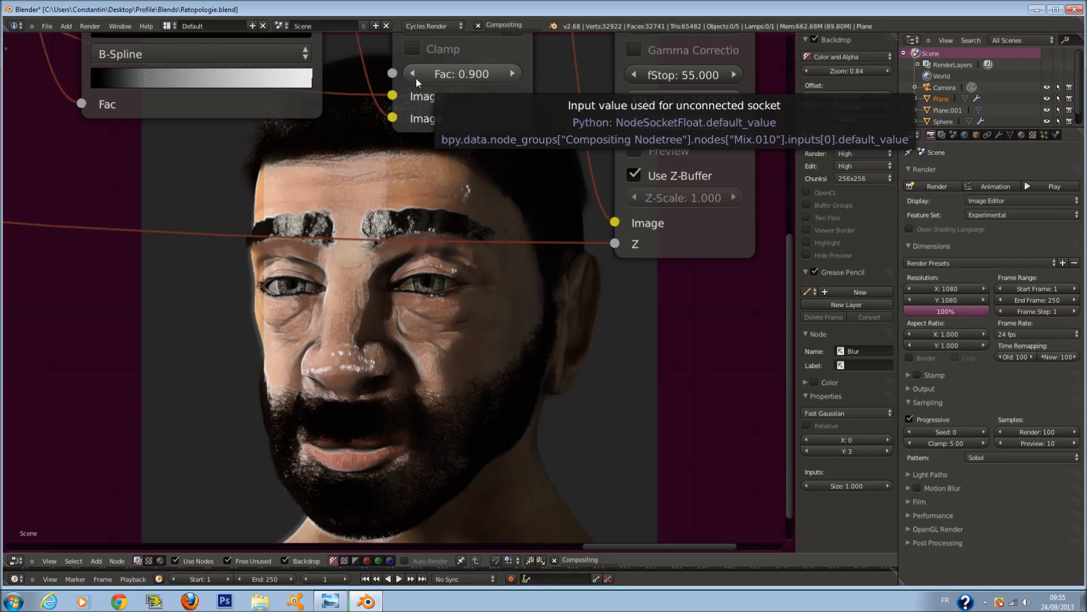
left_click(416, 77)
left_click(415, 77)
left_click(416, 77)
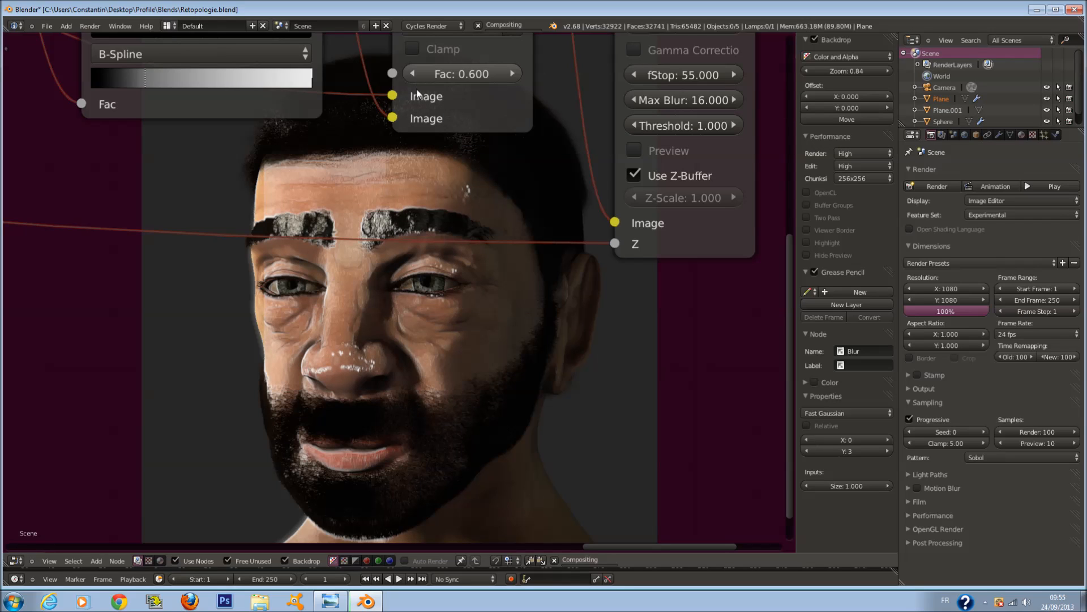
key("ctrl+s")
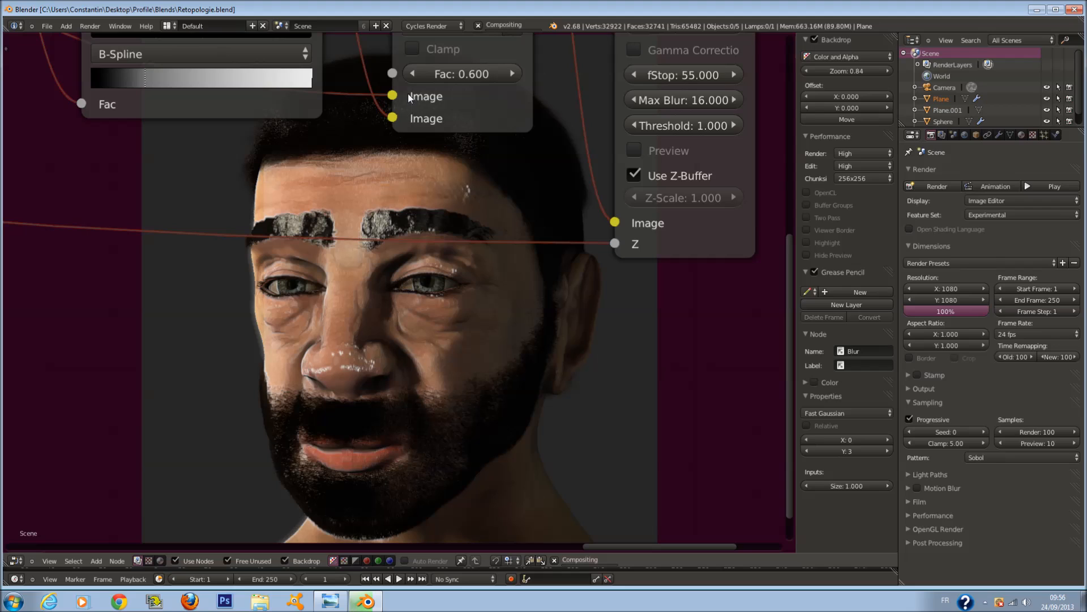
Lower the Screen node's factor to 0.1 and save over Retopologie.blend.
left_click(413, 74)
left_click(413, 74)
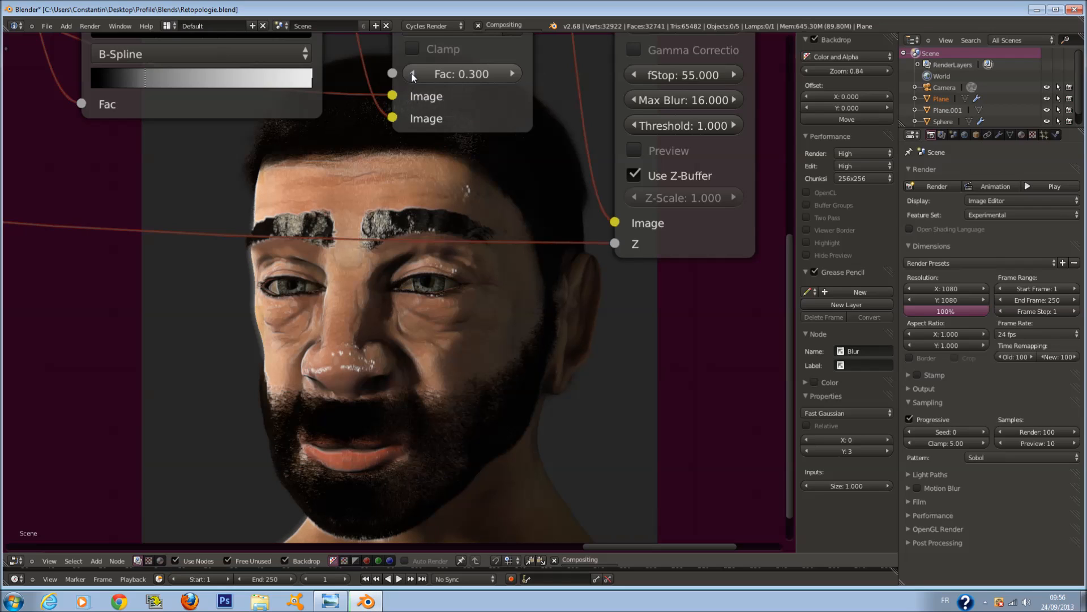
left_click(413, 74)
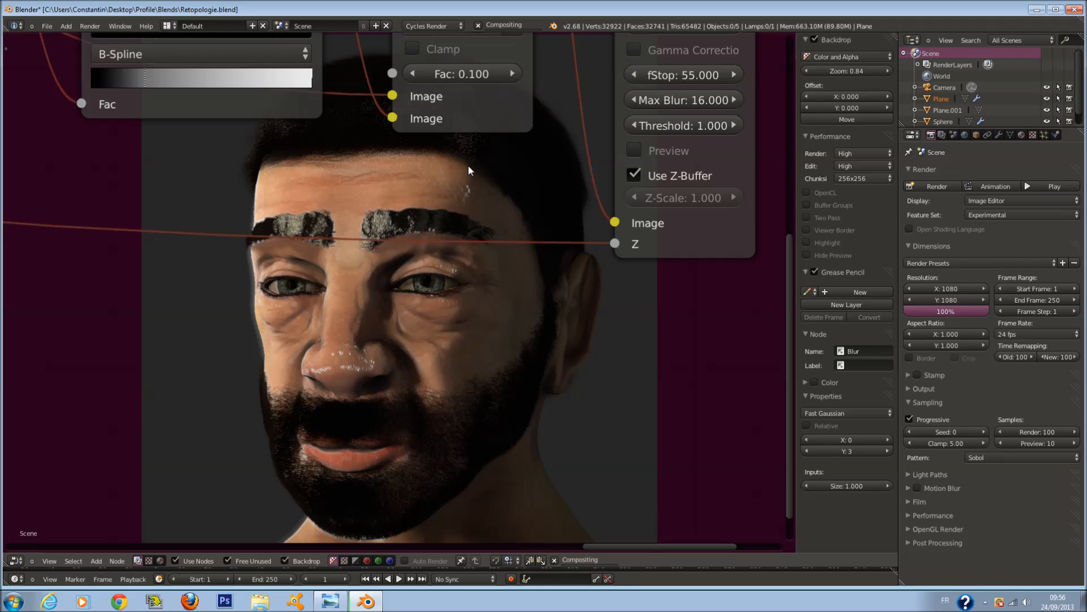
scroll(468, 165, "down", 2)
key("ctrl+s")
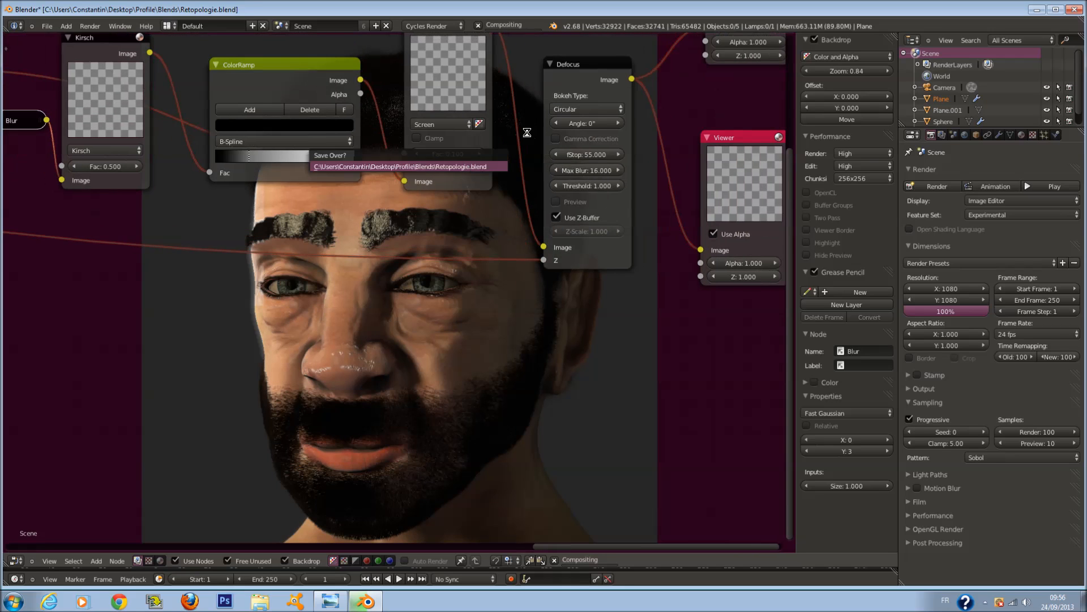
left_click(499, 165)
Reduce the compositor backdrop's zoom to 0.80.
scroll(363, 180, "down", 5)
scroll(347, 196, "up", 2)
middle_click_drag(524, 148, 614, 321)
scroll(613, 321, "down", 3)
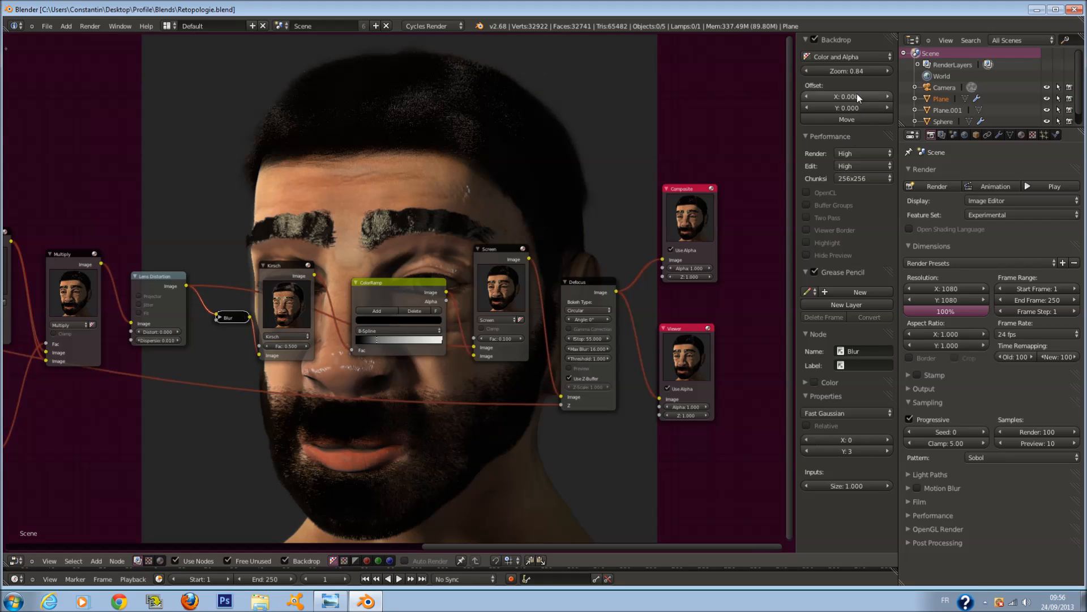
left_click_drag(856, 73, 848, 72)
Examine the whole compositing chain from the Render Layers node to the Composite and Viewer outputs against the backdrop.
scroll(421, 365, "down", 4)
middle_click_drag(416, 368, 465, 228)
scroll(463, 237, "down", 4)
scroll(462, 247, "up", 5)
scroll(392, 363, "down", 4)
key("a")
key("a")
key("a")
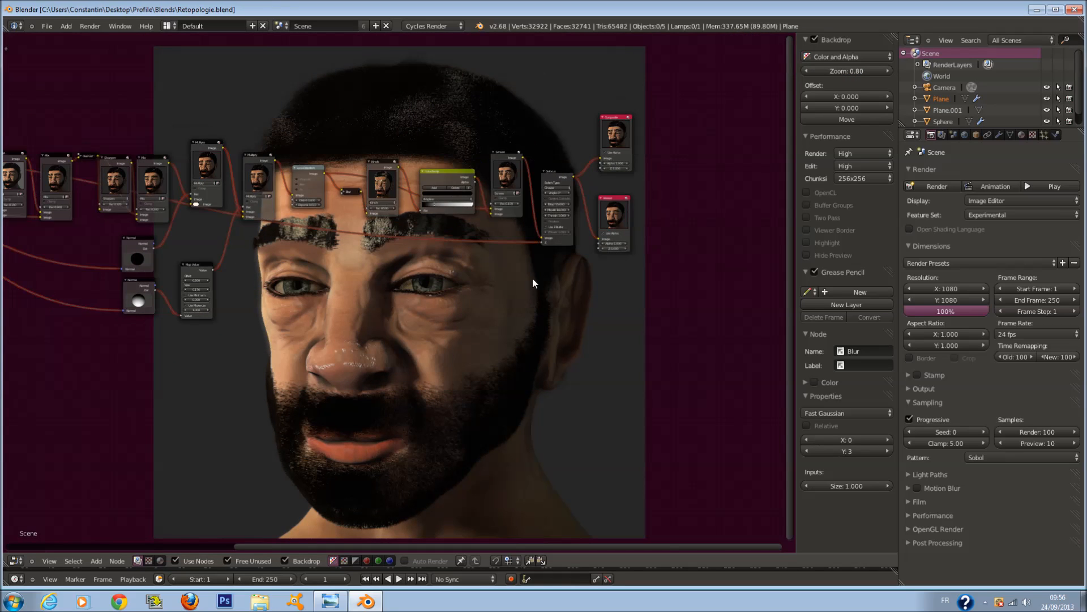
scroll(472, 294, "up", 3)
scroll(575, 124, "up", 2)
scroll(525, 225, "down", 2)
scroll(370, 230, "down", 3)
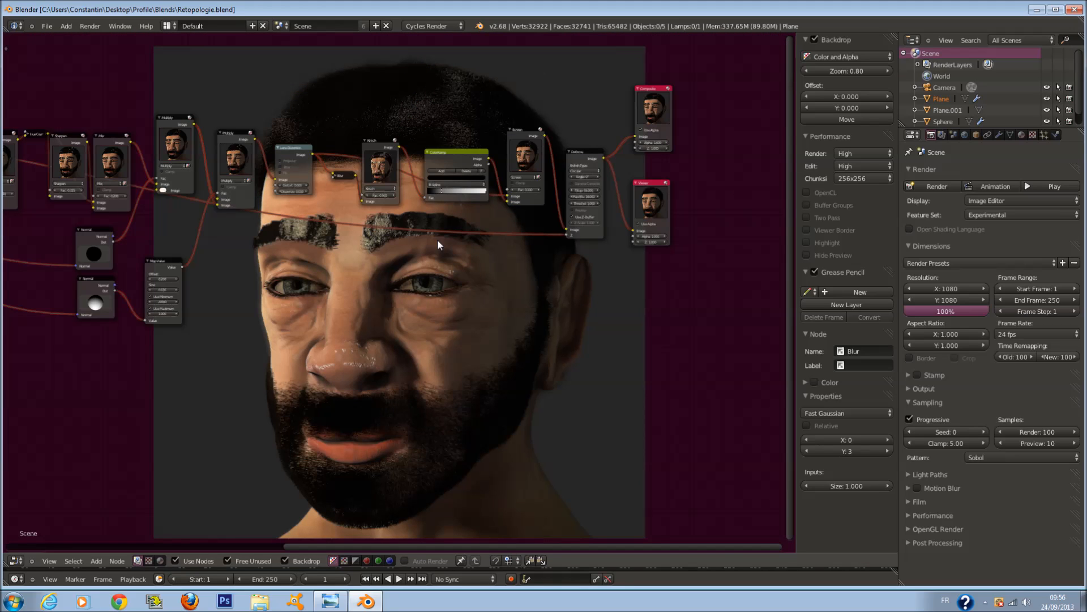
middle_click_drag(437, 239, 570, 277)
scroll(567, 277, "down", 8)
middle_click_drag(167, 184, 165, 119)
scroll(107, 131, "up", 1)
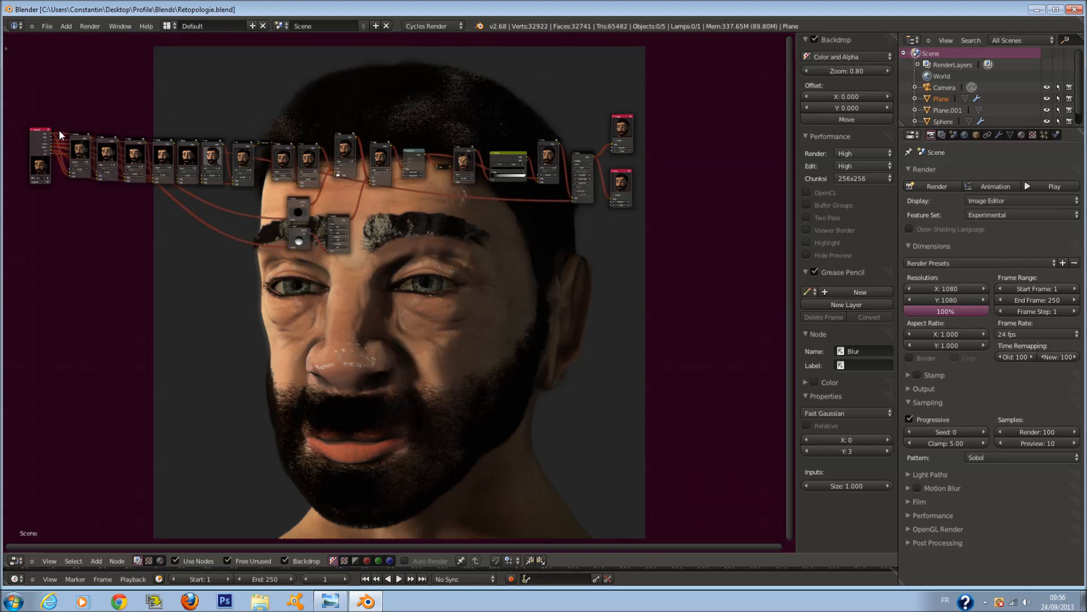
Feed the Render Layers image straight into the Viewer to compare the raw render, and detach that link from the Viewer.
left_click_drag(50, 134, 610, 195)
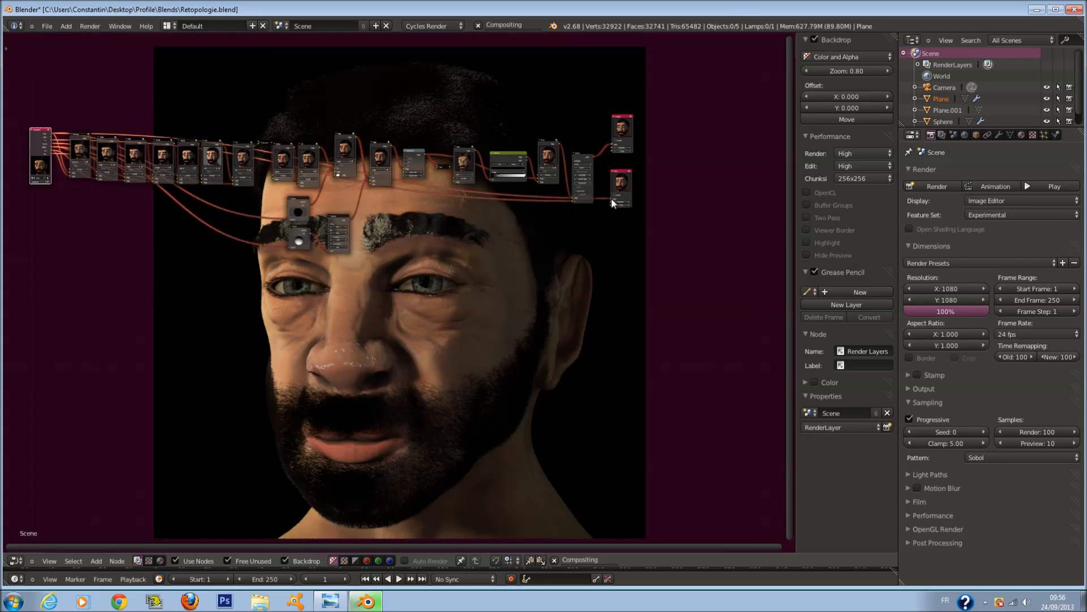
left_click_drag(610, 198, 590, 161)
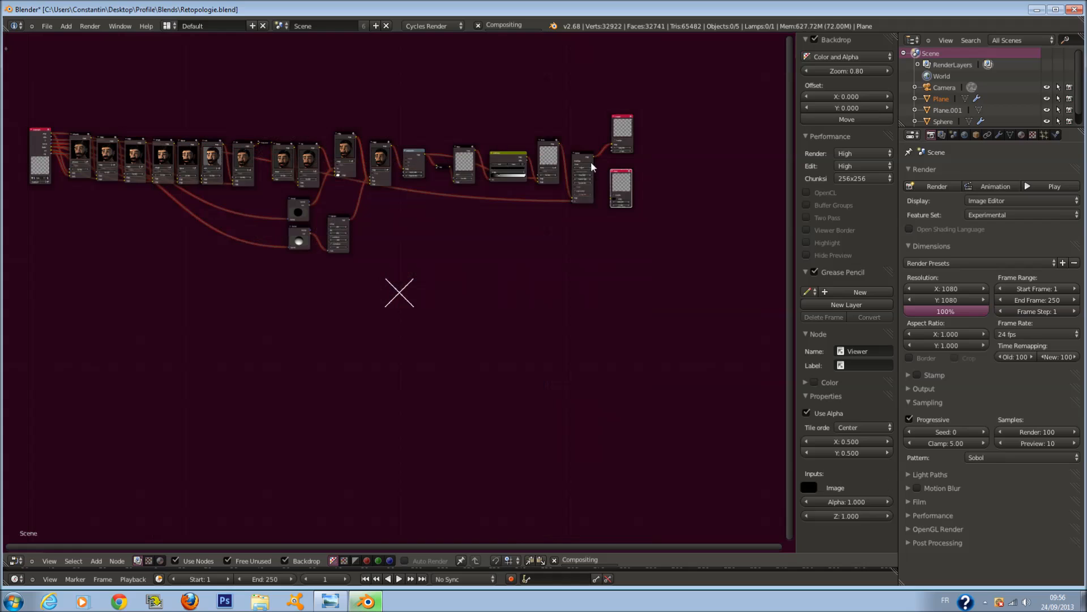
key("g")
left_click(594, 155)
left_click_drag(611, 197, 614, 203)
Connect the Defocus node's image output to the Viewer node to show the finished composite in the backdrop.
scroll(624, 183, "up", 3)
middle_click_drag(674, 125, 562, 227)
scroll(561, 227, "up", 4)
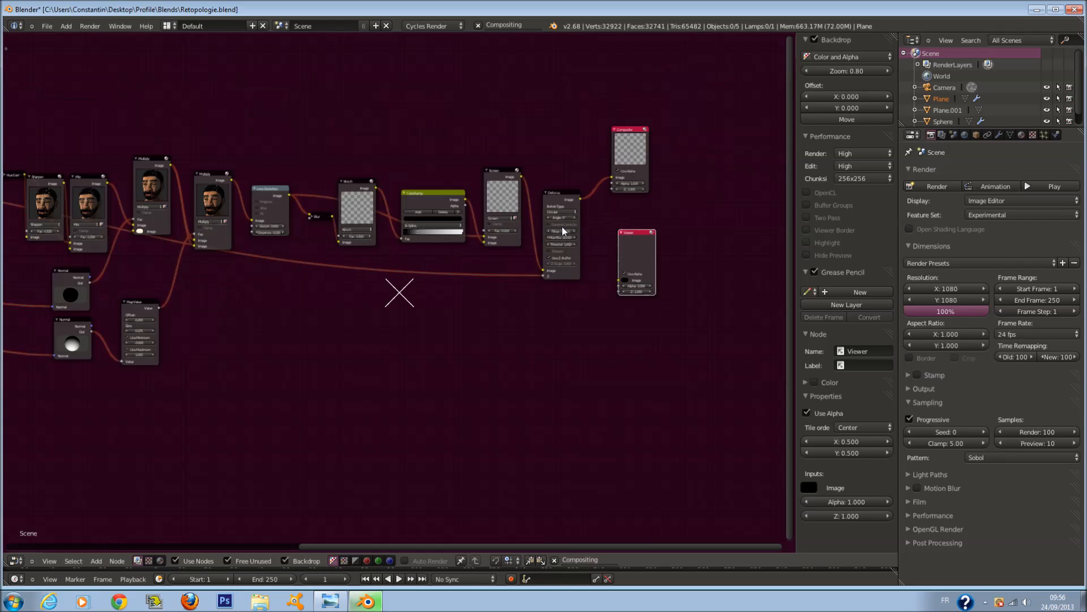
scroll(561, 227, "up", 1)
left_click_drag(593, 192, 636, 278)
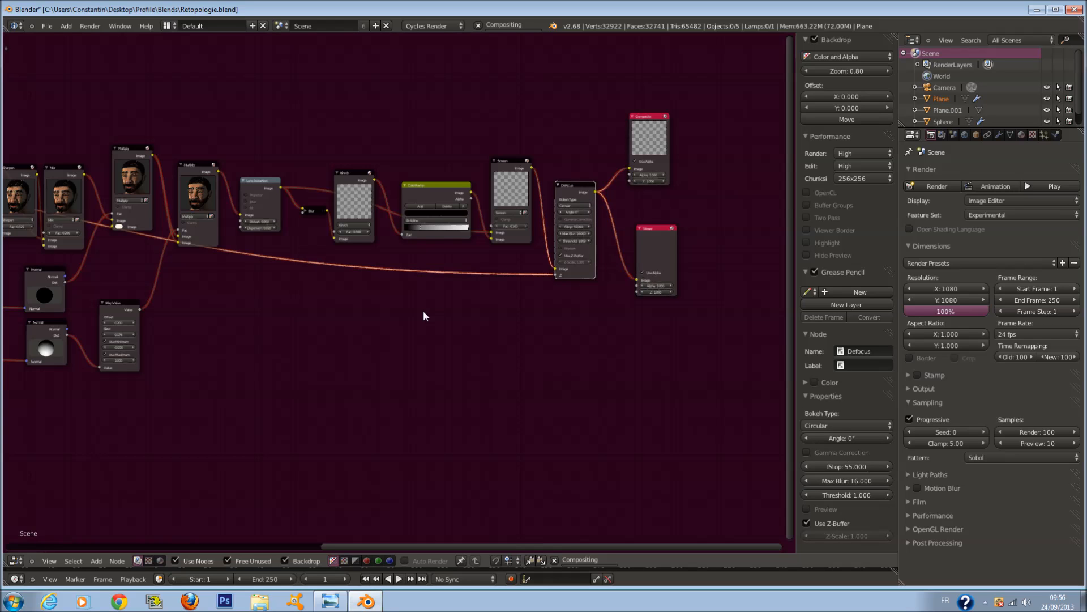
scroll(382, 329, "down", 2)
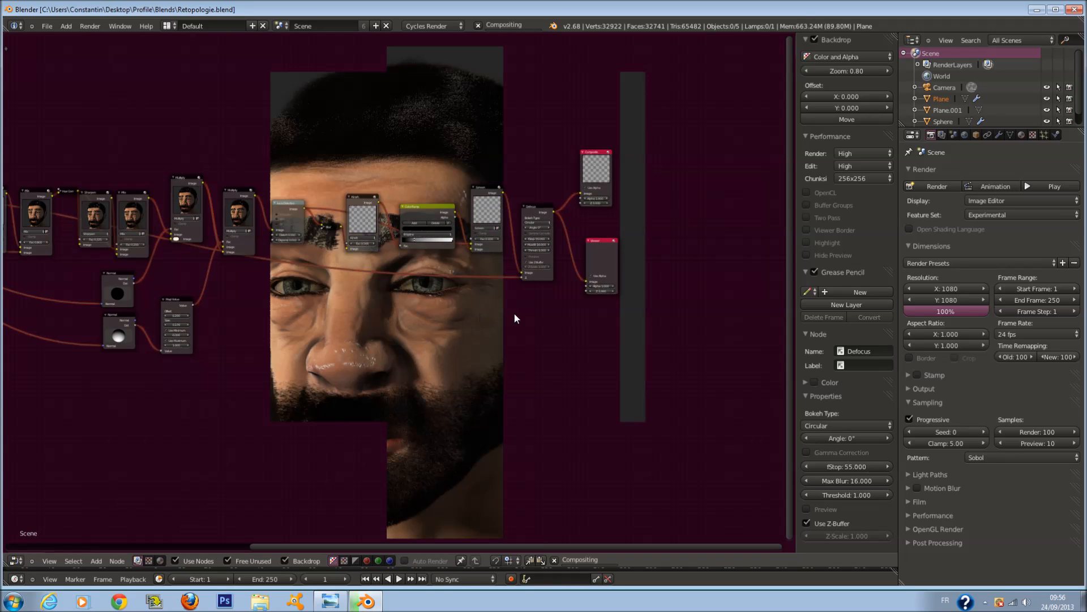
middle_click_drag(462, 361, 399, 250)
scroll(399, 250, "up", 1)
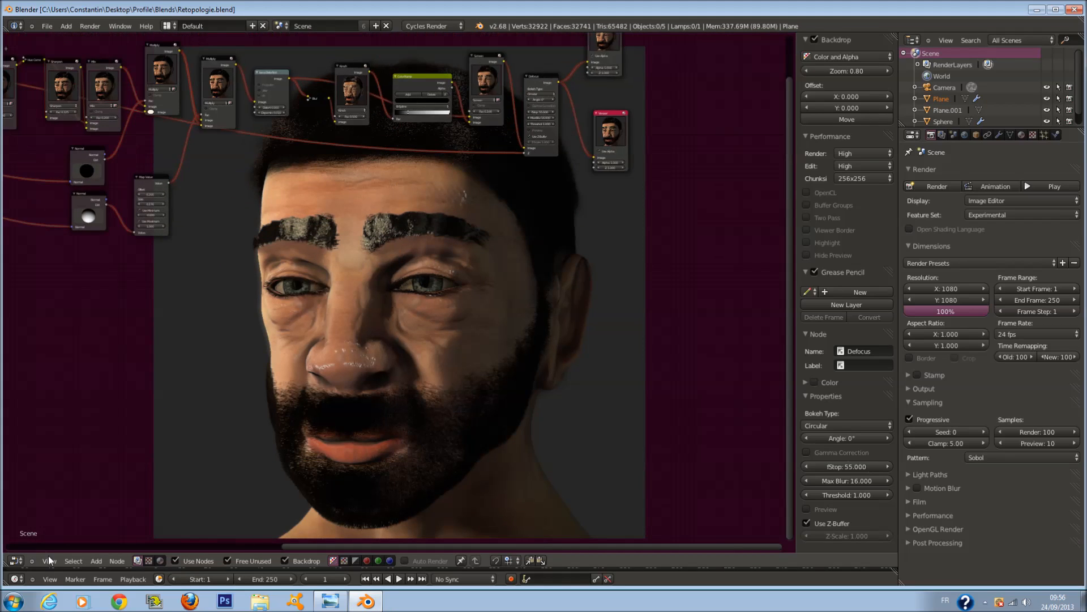
Change the node editor to a 3D view, show the front view in wireframe and select only the head mesh.
left_click(16, 561)
left_click(28, 581)
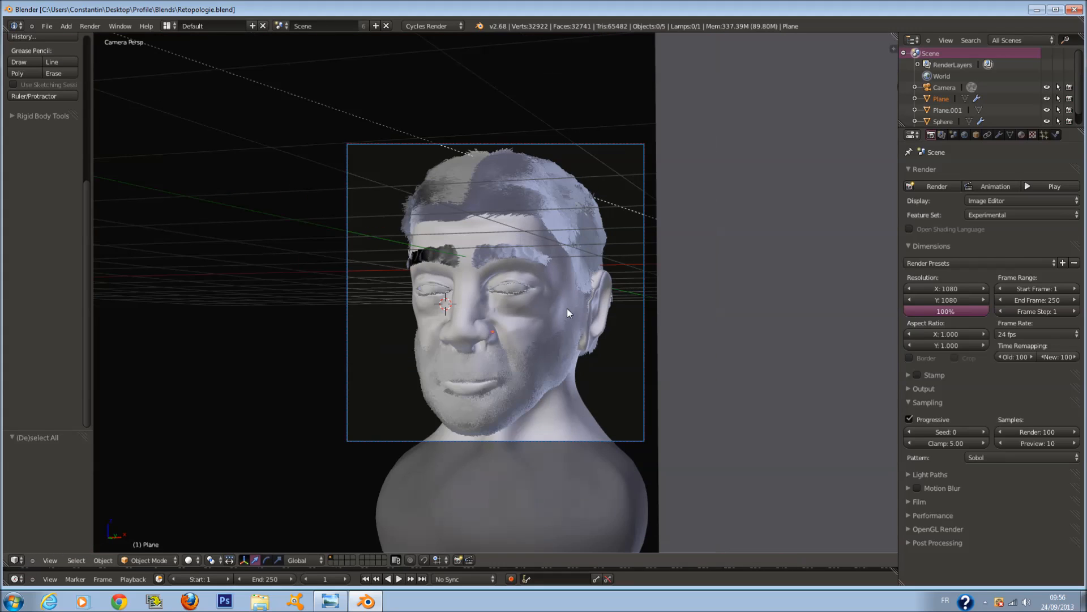
key("KP_1")
key("z")
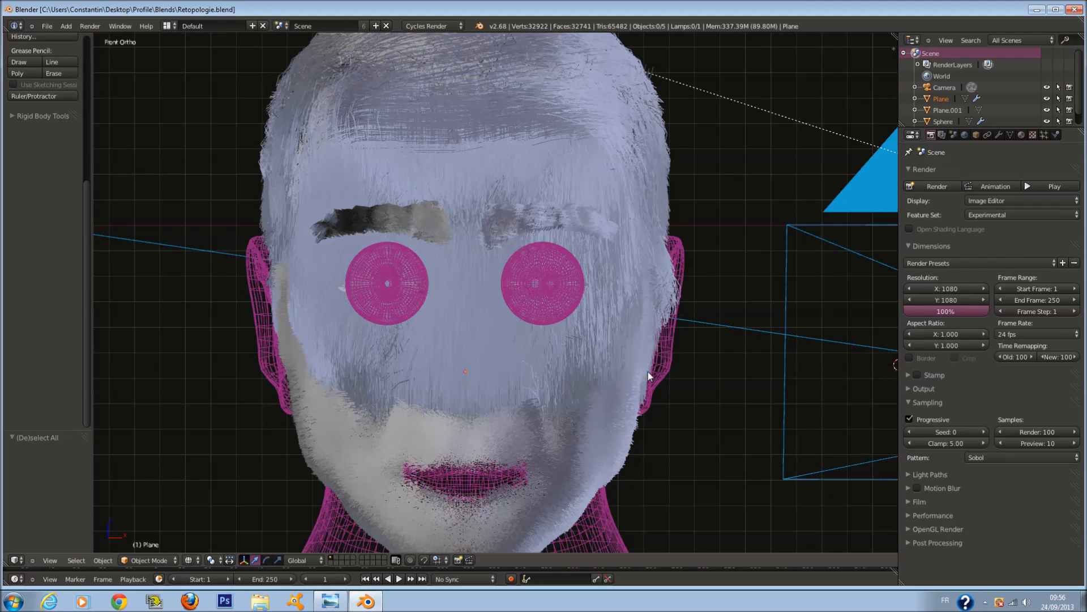
key("a")
scroll(622, 501, "down", 2)
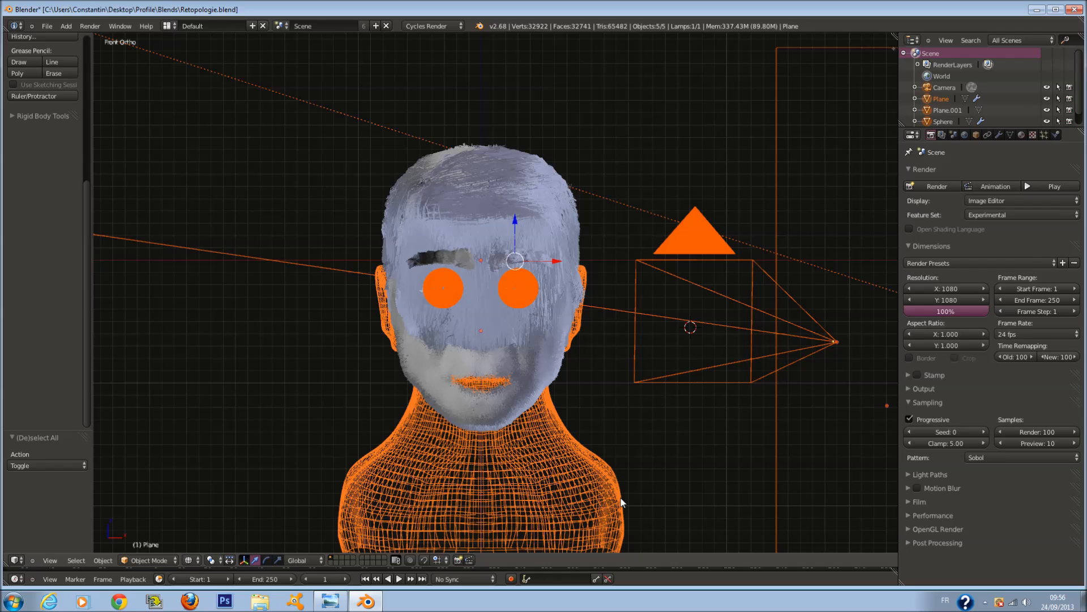
right_click(618, 490)
scroll(618, 490, "up", 1)
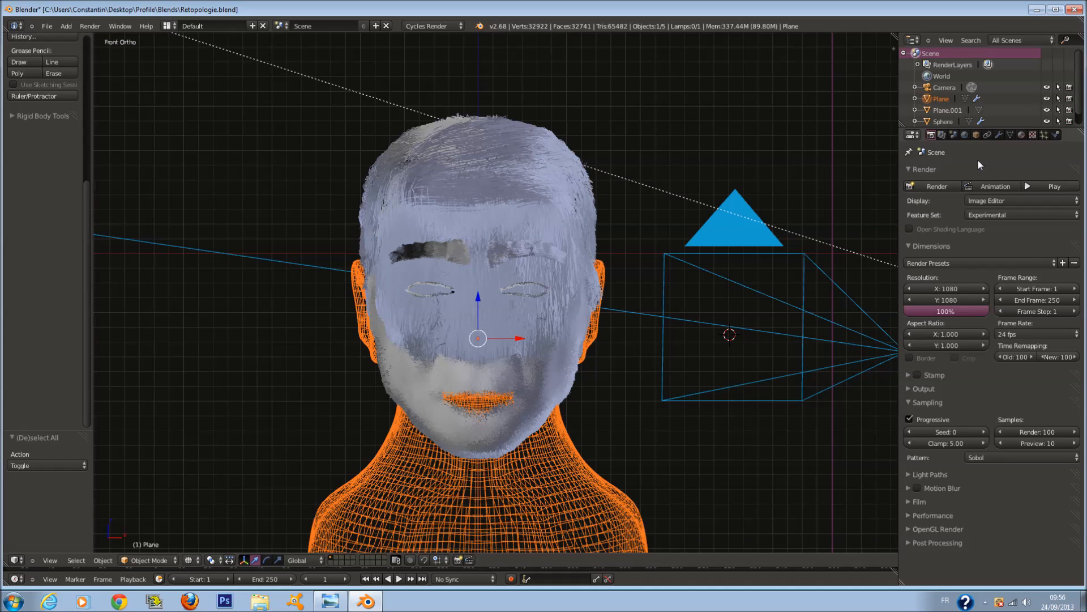
Hide the hair and eyebrow particle modifiers in the viewport, keep the beard displayed and return to solid shading.
left_click(998, 135)
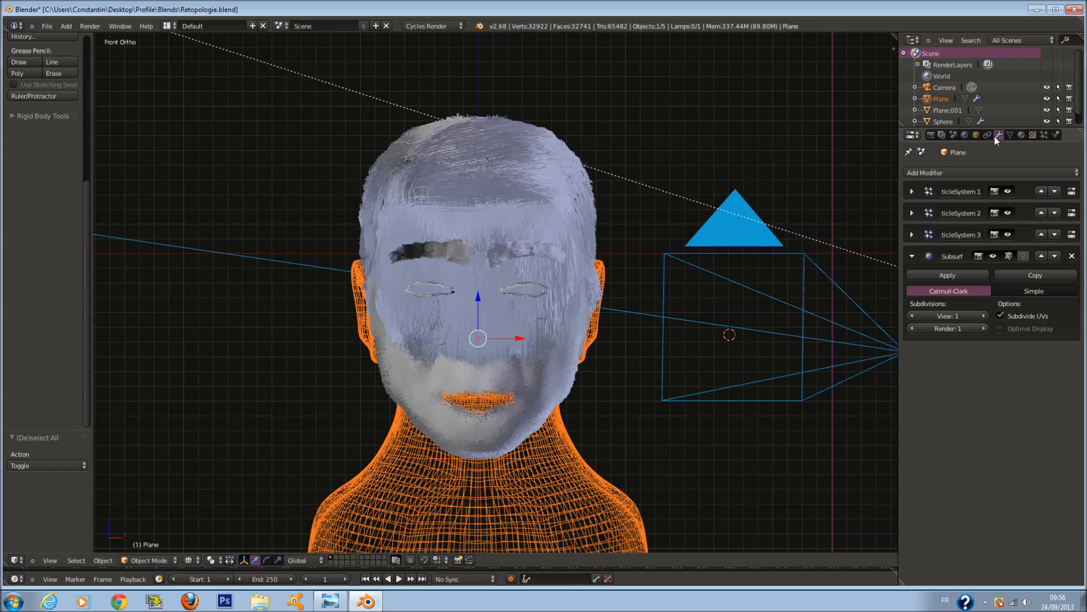
left_click(1008, 191)
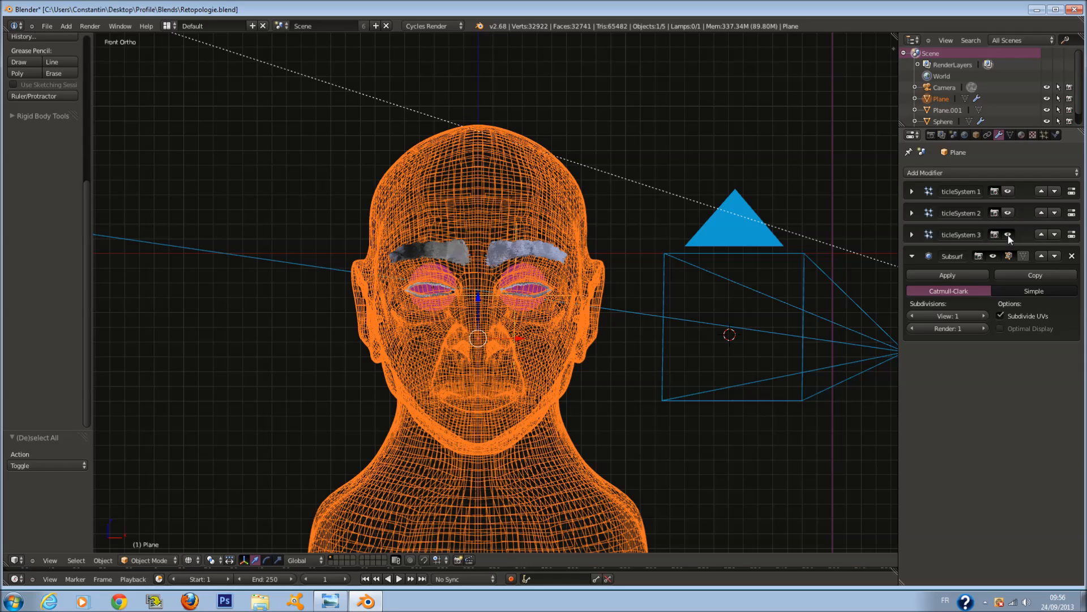
left_click(1008, 235)
left_click(1010, 188)
left_click(1009, 188)
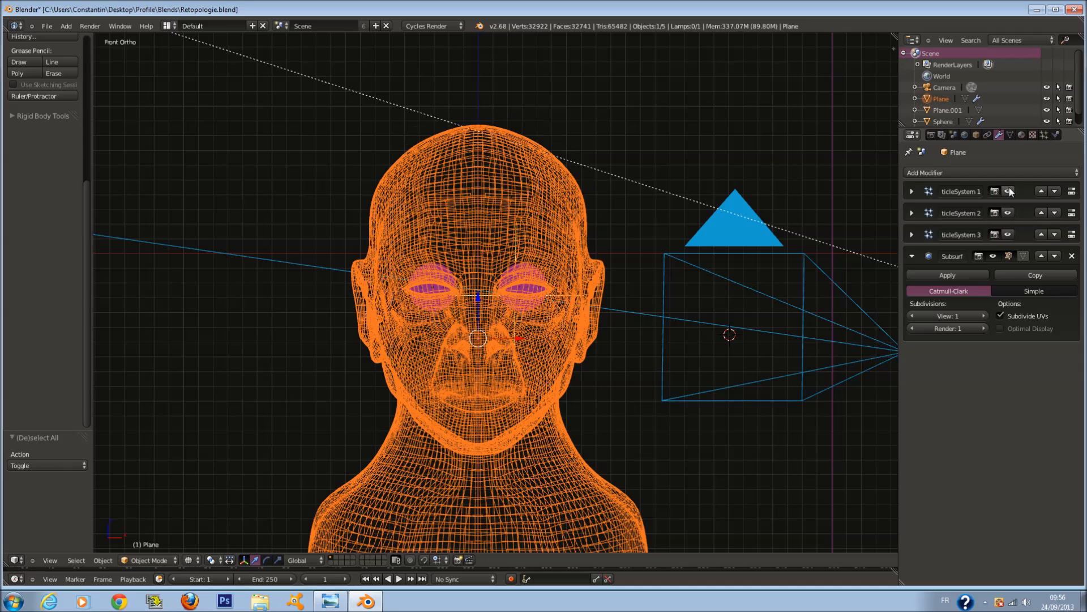
key("z")
scroll(597, 335, "down", 1)
scroll(597, 335, "up", 6)
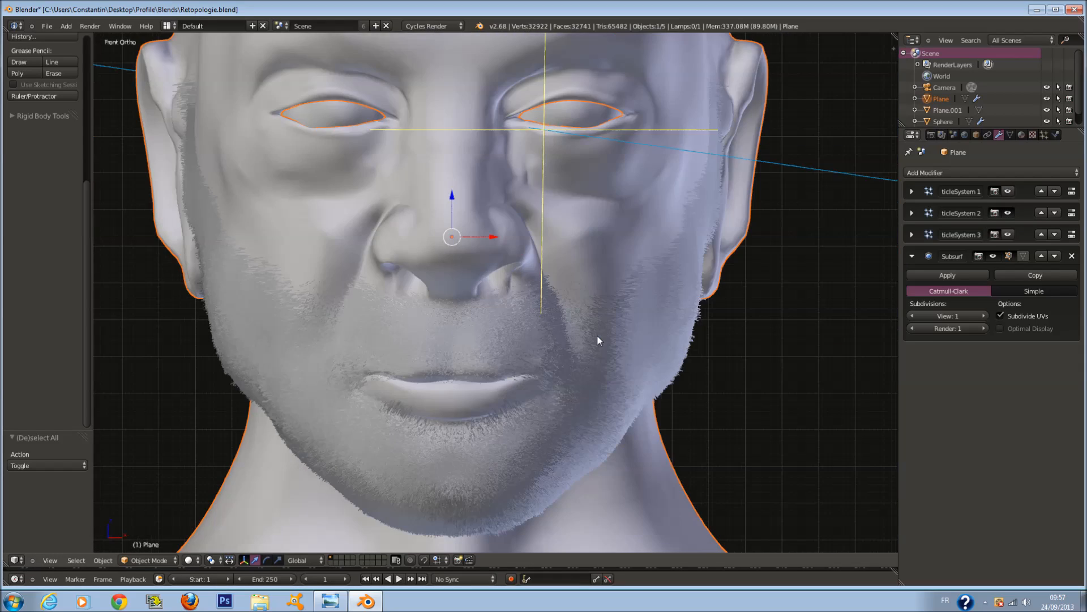
Enter Particle Edit mode on the head mesh and set the Cut brush's radius to 72.
scroll(596, 336, "up", 3)
left_click(149, 560)
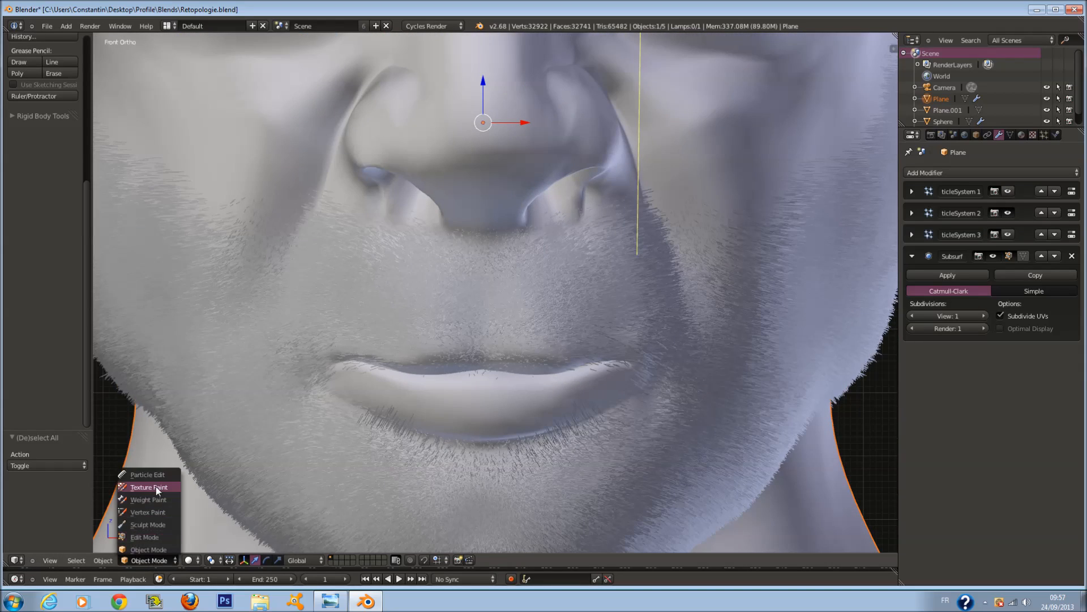
scroll(432, 368, "down", 2, "ctrl")
scroll(443, 367, "up", 2)
key("f")
left_click(447, 369)
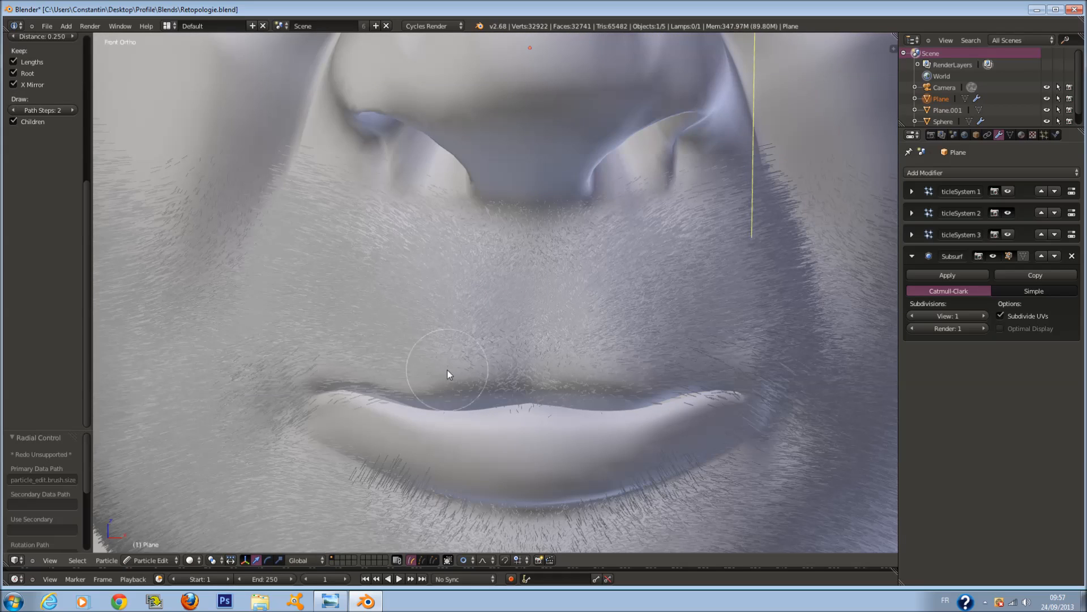
scroll(54, 152, "up", 5)
scroll(55, 152, "up", 4)
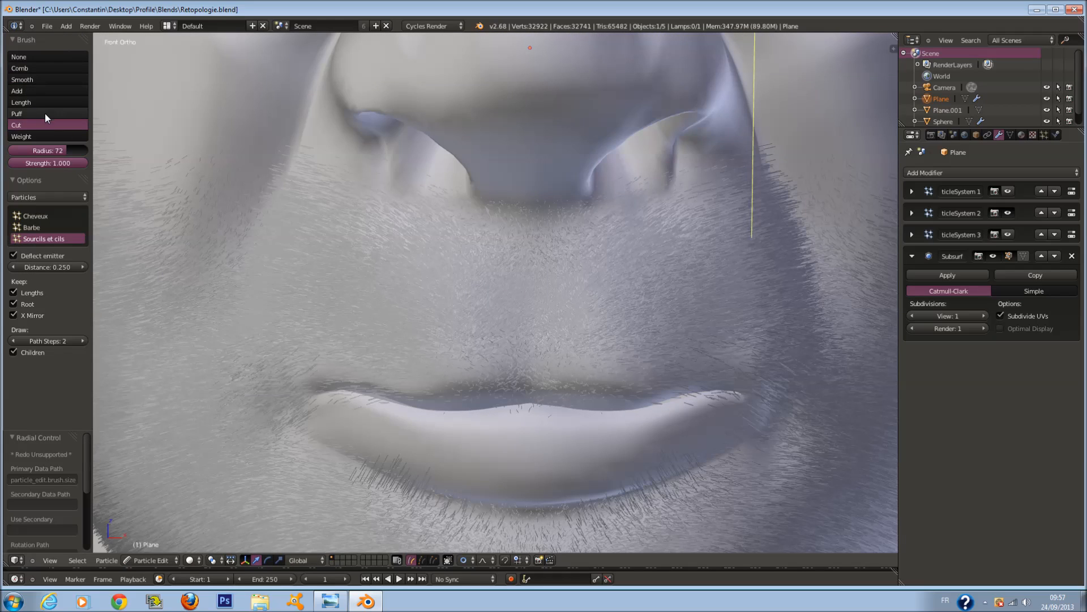
Try to cut the hairs along the upper lip using a radius of 98 with Sourcils et cils as the edited system.
key("f")
left_click(435, 337)
left_click_drag(406, 390, 570, 381)
scroll(568, 381, "down", 3)
middle_click_drag(539, 386, 495, 396)
scroll(495, 397, "up", 3)
scroll(494, 396, "down", 4)
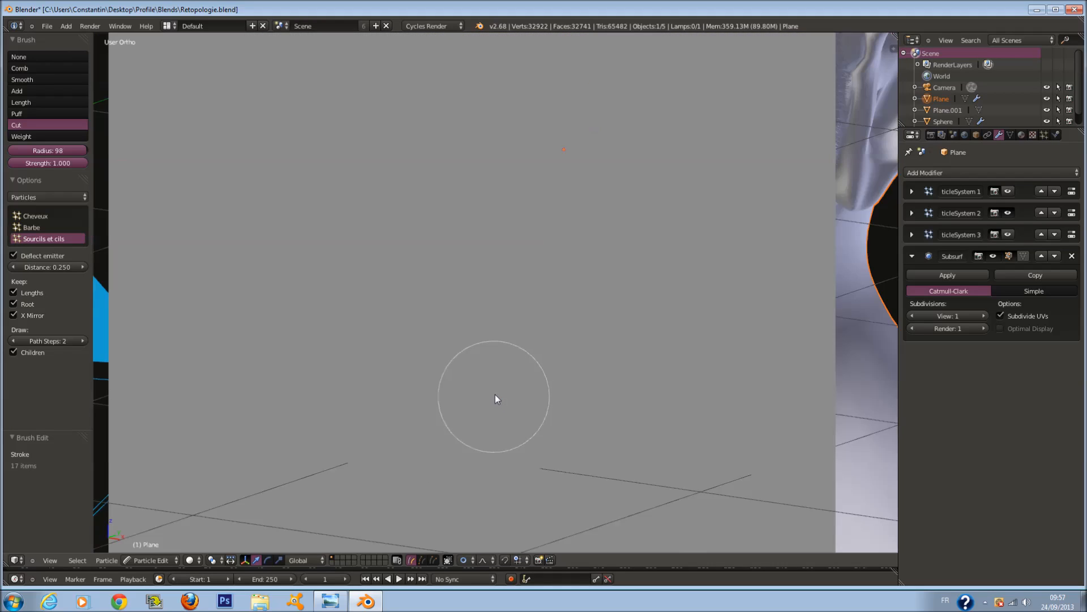
Try to cut the hairs over the lips from the camera view with the brush radius set to 71.
key("KP_0")
scroll(509, 358, "up", 4)
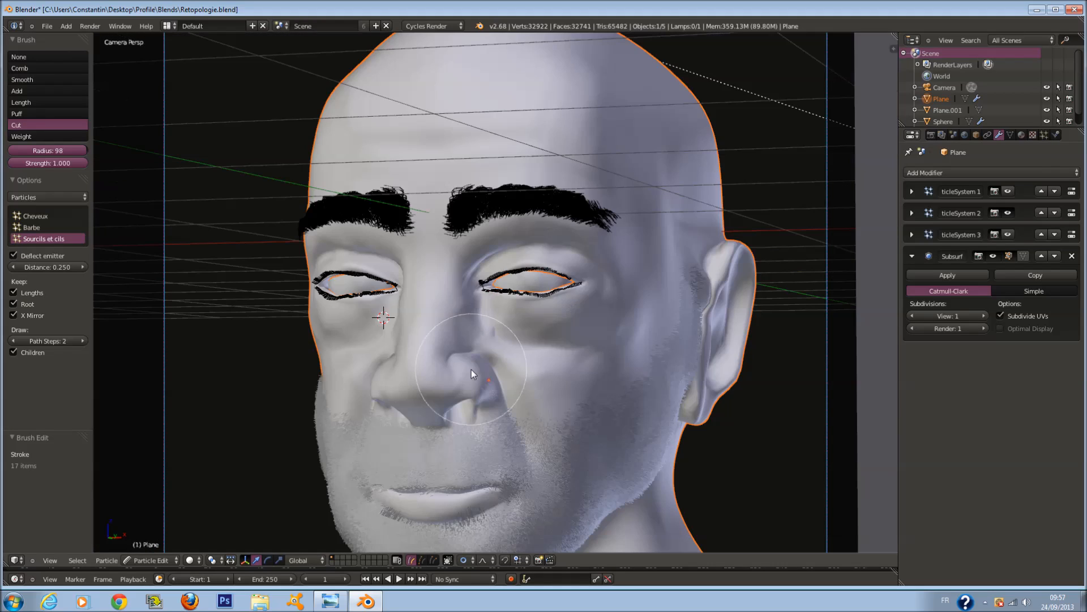
key("f")
left_click(472, 447)
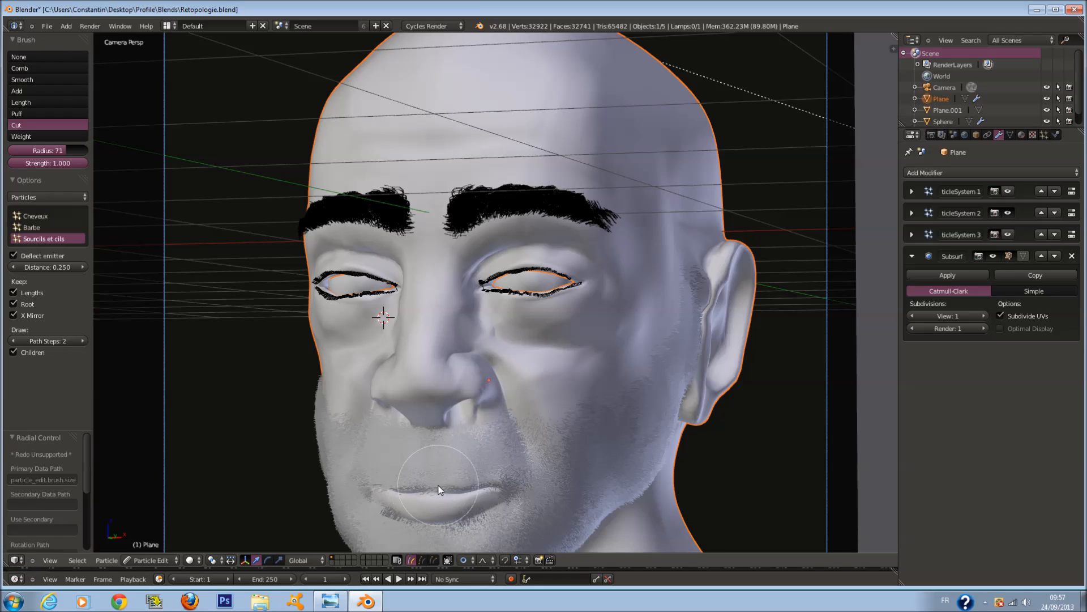
left_click_drag(440, 490, 444, 486)
Set the Cut brush's radius to 51 and make Barbe the edited particle system, seen from the front around the mouth.
key("f")
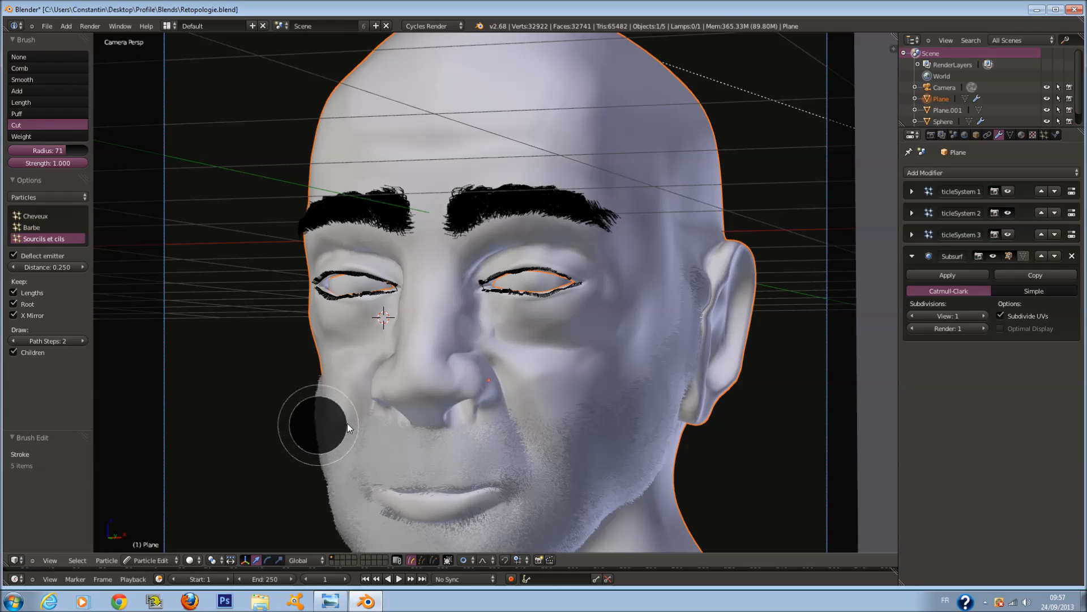
left_click(347, 423)
left_click(53, 228)
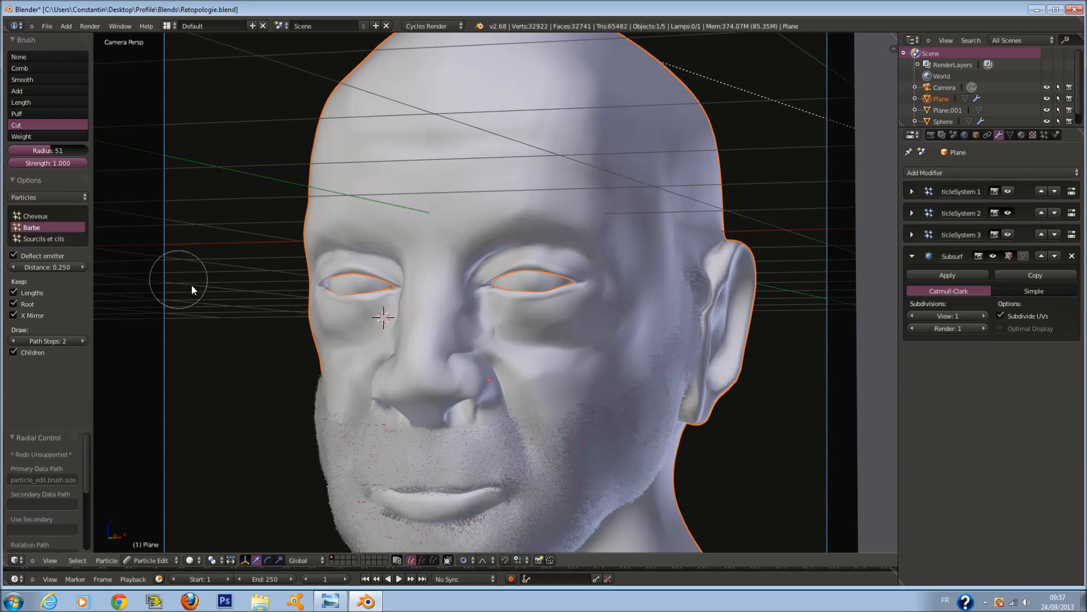
key("KP_1")
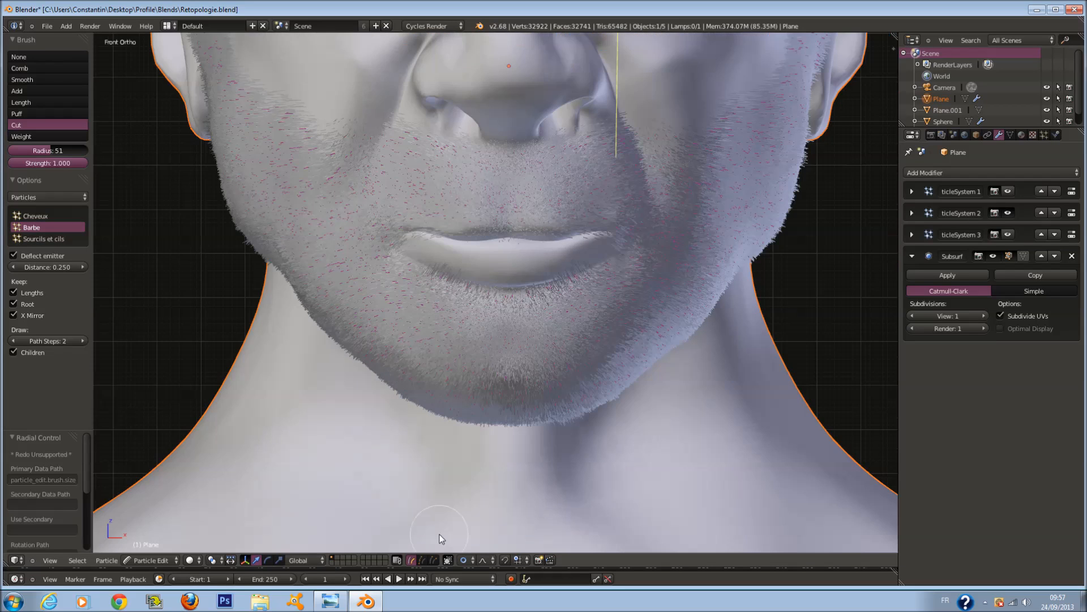
scroll(509, 266, "up", 5)
scroll(509, 262, "up", 5, "shift")
scroll(509, 261, "up", 3)
Make a first cutting stroke on the beard hairs near the lips and set the Cut brush's radius to 86.
key("f")
left_click(530, 280)
mouse_move(346, 356)
left_mouse_down()
mouse_move(401, 391)
mouse_move(424, 380)
left_mouse_up()
scroll(554, 378, "down", 3)
scroll(554, 379, "up", 1)
key("f")
left_click(550, 339)
scroll(344, 280, "up", 1)
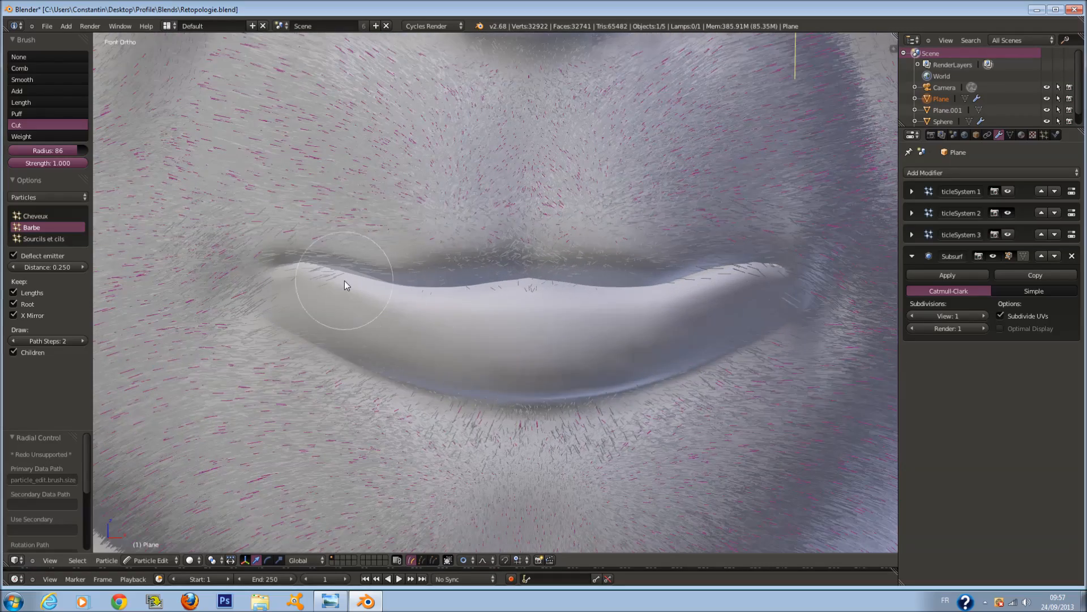
Cut the beard hairs growing over the upper lip, from the mouth corner to the middle of the lip.
left_click(345, 281)
left_click(307, 260)
mouse_move(322, 258)
left_mouse_down()
mouse_move(526, 242)
mouse_move(816, 267)
mouse_move(726, 240)
mouse_move(496, 230)
left_mouse_up()
From a tilted angle, cut the remaining beard hairs along the lip line and in the area above the upper lip.
mouse_move(551, 363)
middle_mouse_down()
mouse_move(546, 330)
mouse_move(505, 312)
middle_mouse_up()
key("f")
left_click(414, 280)
mouse_move(301, 264)
left_mouse_down()
mouse_move(413, 272)
mouse_move(596, 233)
left_mouse_up()
mouse_move(202, 129)
left_mouse_down()
mouse_move(303, 102)
mouse_move(471, 90)
mouse_move(605, 82)
mouse_move(708, 99)
left_mouse_up()
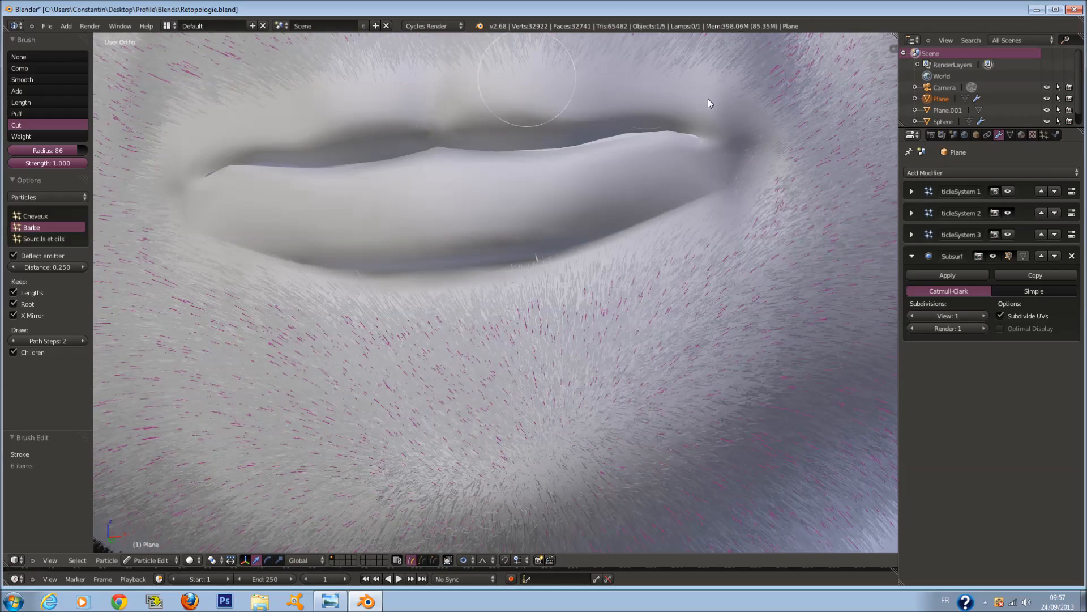
scroll(708, 100, "down", 4)
middle_click_drag(648, 169, 636, 260)
scroll(633, 262, "up", 2)
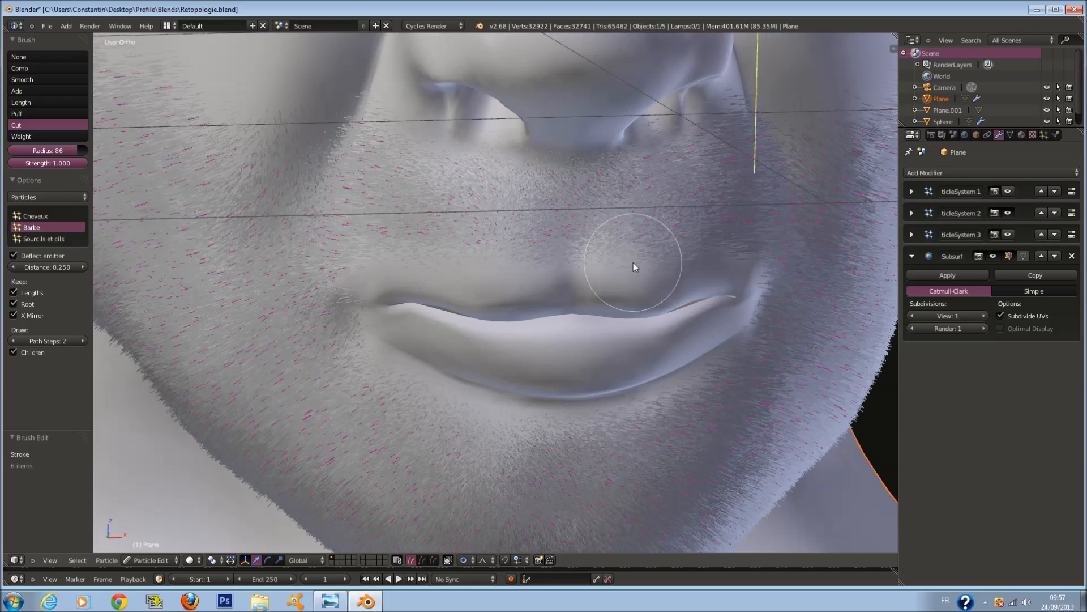
scroll(634, 262, "down", 6)
key("KP_0")
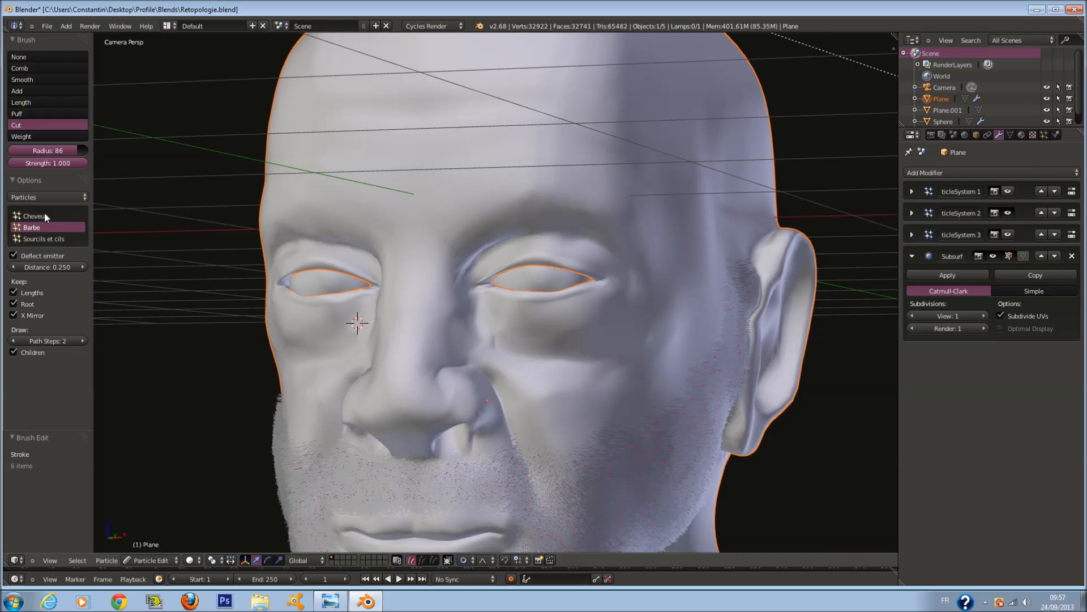
Make Sourcils et cils the edited particle system and trim hairs at the eyebrow's inner end from the front view.
left_click(48, 239)
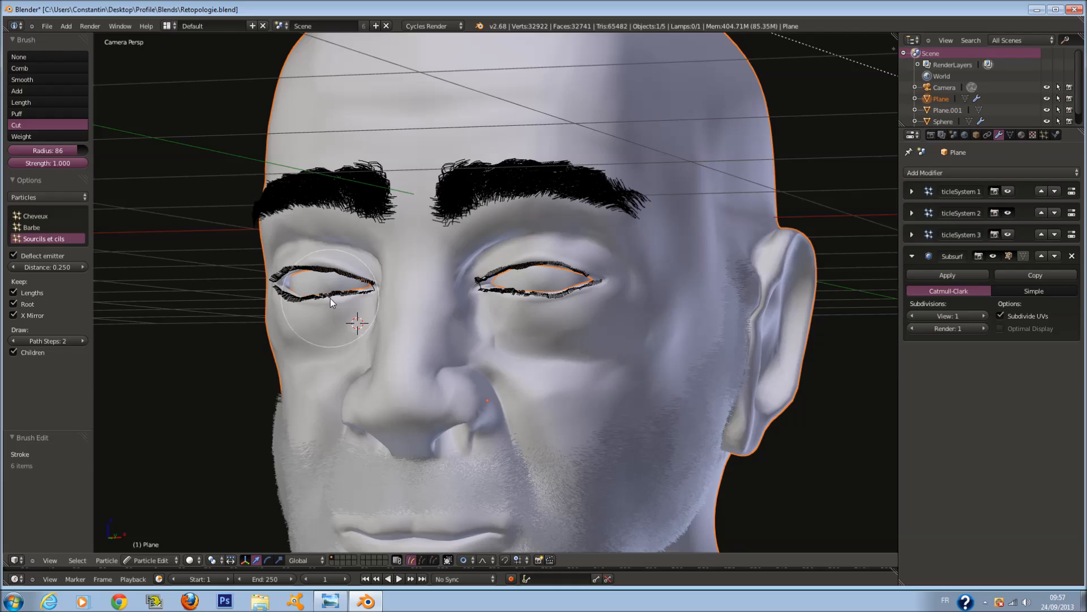
key("KP_1")
scroll(406, 239, "down", 6)
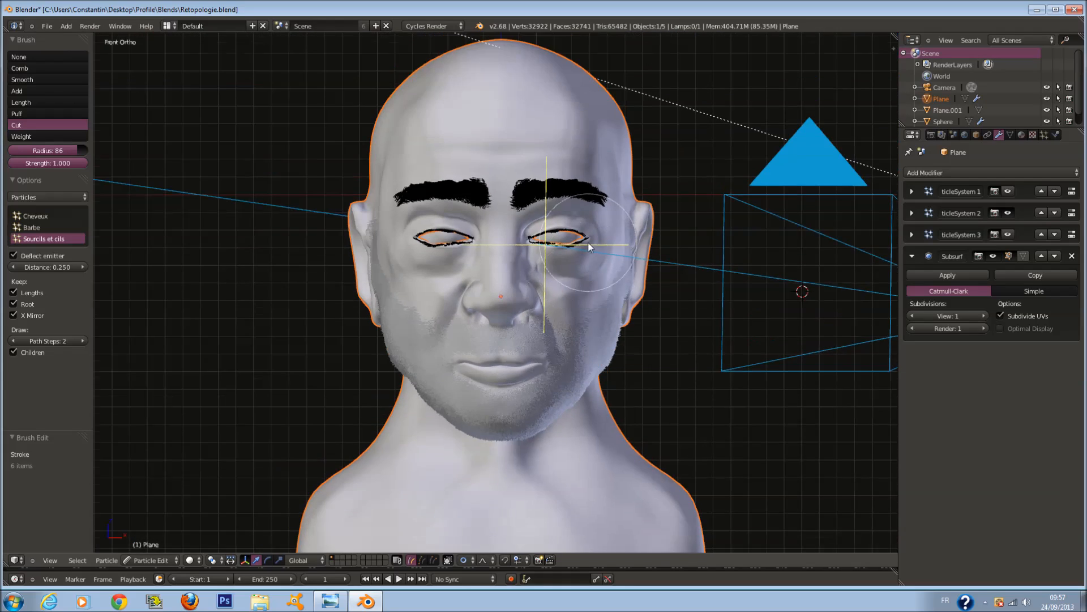
scroll(584, 244, "up", 5)
key("f")
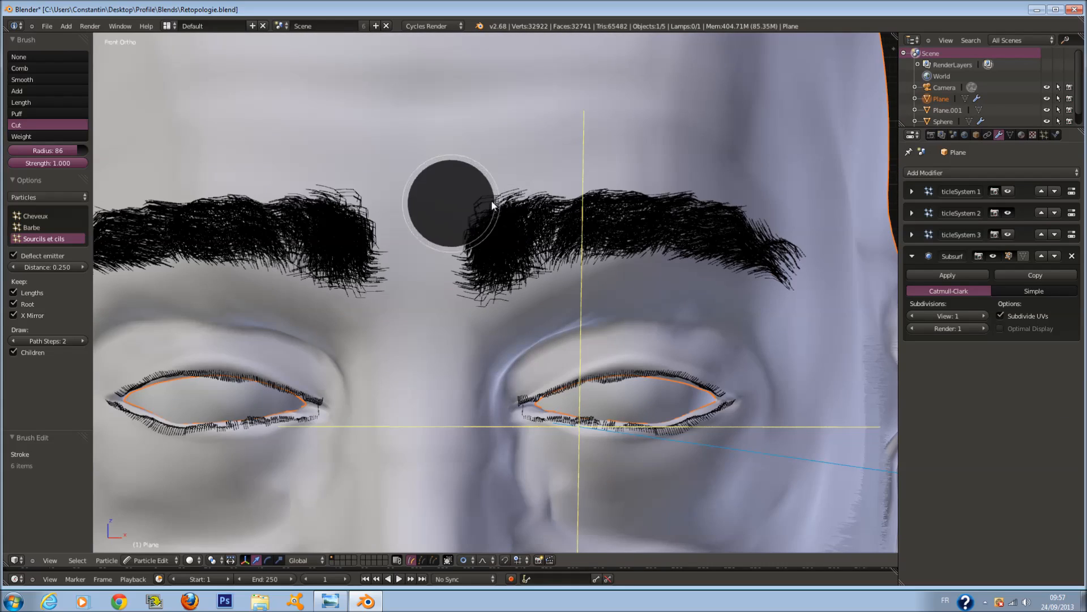
left_click(494, 200)
left_click(491, 205)
scroll(490, 207, "up", 1)
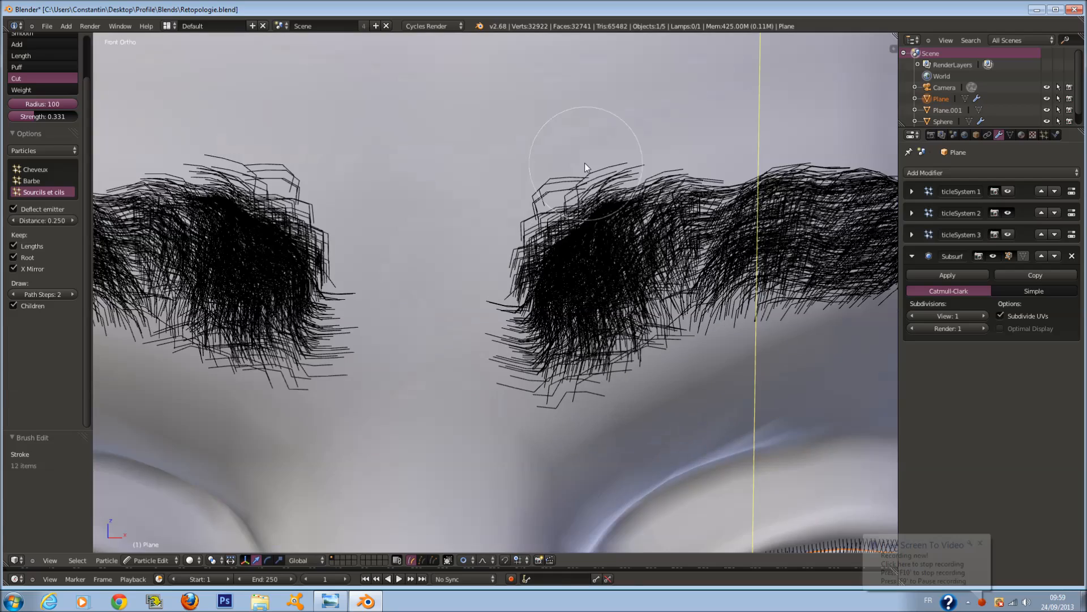
Trim the stray hairs above the inner end of the character's left eyebrow, resizing the Cut brush to radius 82 and 100.
key("f")
left_click(569, 162)
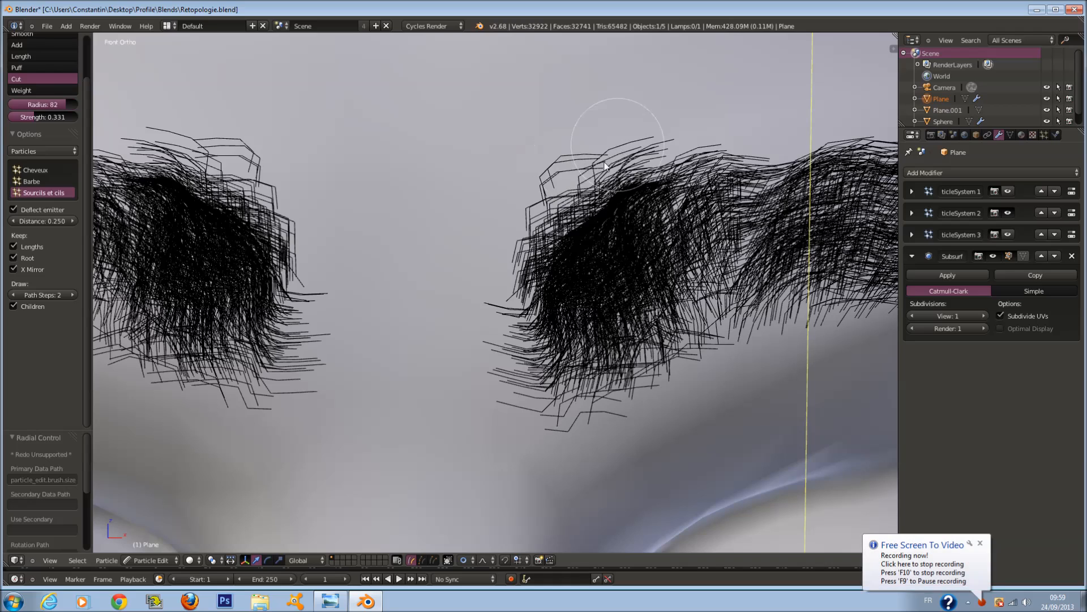
scroll(548, 187, "down", 3)
key("f")
left_click(557, 219)
left_click(519, 217)
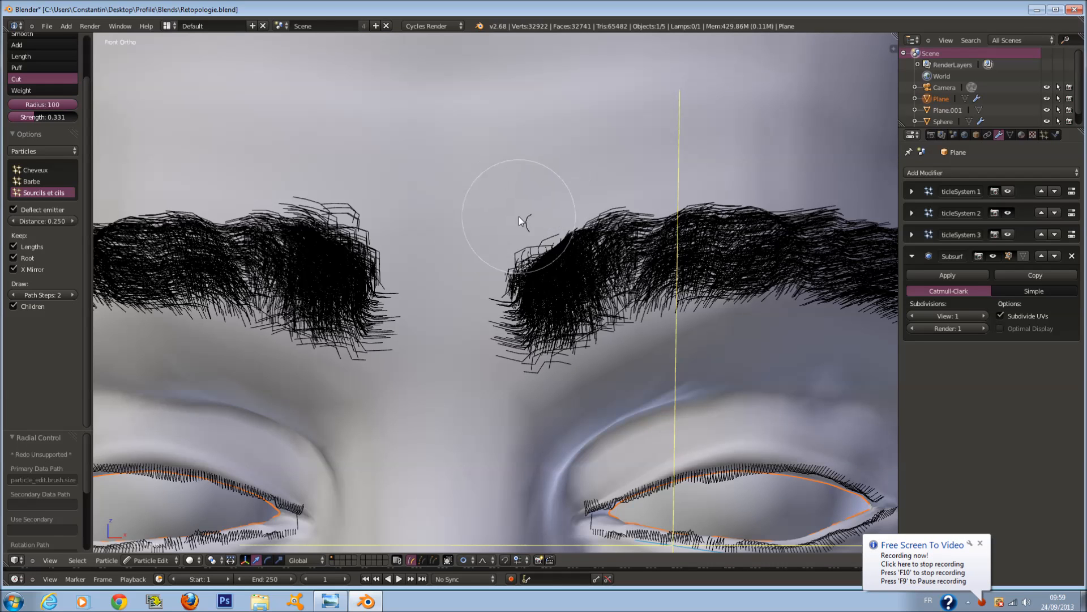
Cut the stray hairs above both eyebrows' inner ends and along the character's left eyebrow with the Cut brush.
mouse_move(364, 226)
left_mouse_down()
mouse_move(387, 230)
mouse_move(367, 223)
mouse_move(376, 242)
left_mouse_up()
scroll(529, 275, "down", 3)
scroll(530, 277, "up", 3, "ctrl")
scroll(530, 276, "down", 3, "shift")
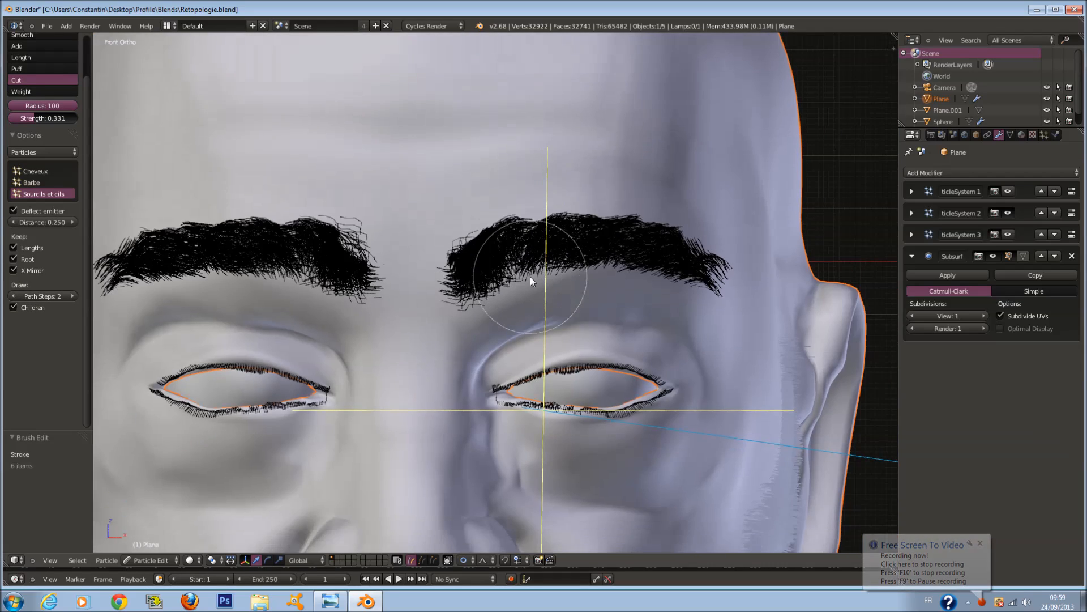
scroll(530, 276, "up", 4)
left_click_drag(414, 131, 448, 121)
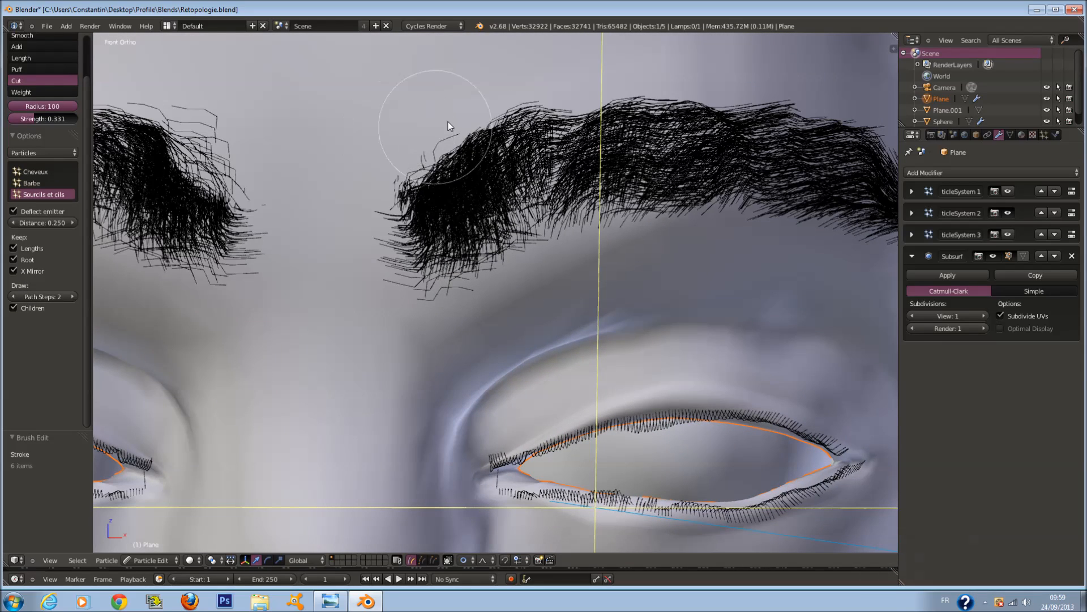
mouse_move(555, 100)
left_mouse_down()
mouse_move(512, 77)
mouse_move(518, 192)
mouse_move(624, 215)
left_mouse_up()
scroll(624, 212, "down", 2)
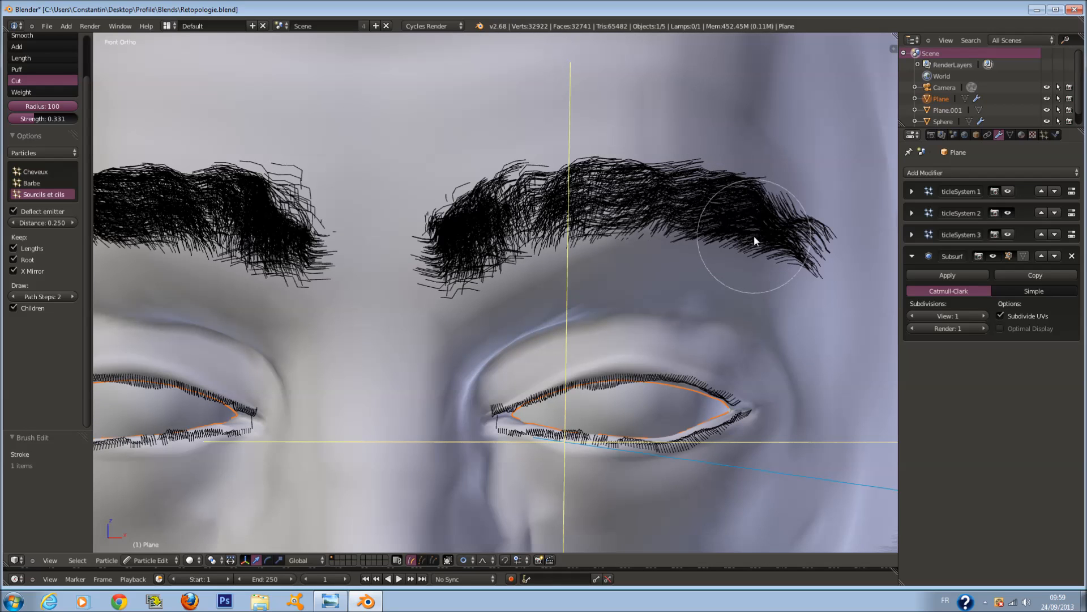
Thin the hairs along the underside of the outer half of the character's left eyebrow.
left_click(708, 253)
left_click(719, 253)
left_click(690, 246)
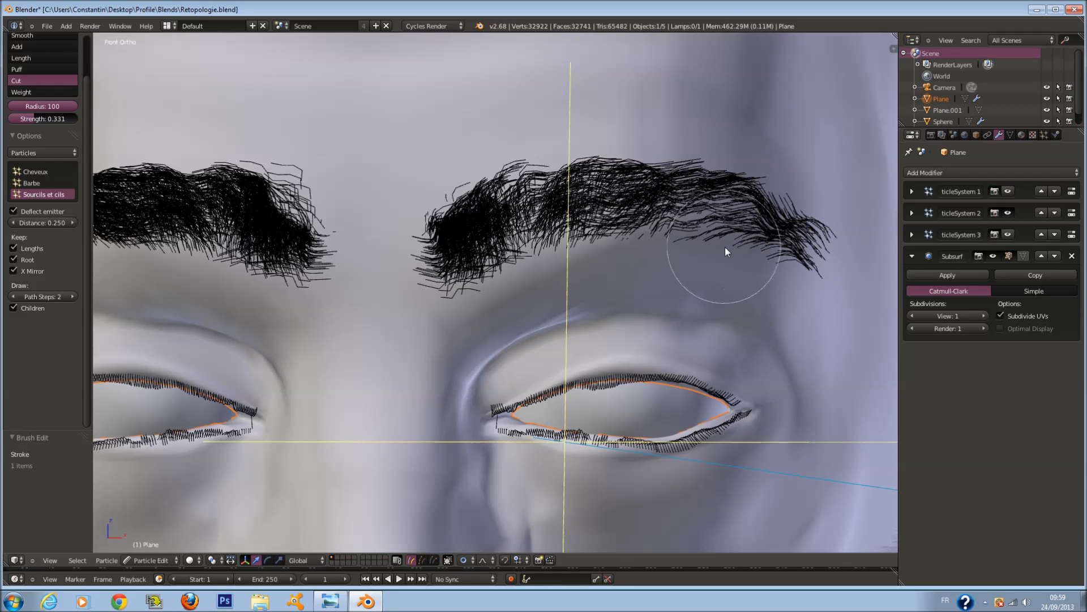
scroll(740, 256, "down", 4)
scroll(669, 255, "up", 2)
scroll(379, 242, "down", 6, "ctrl")
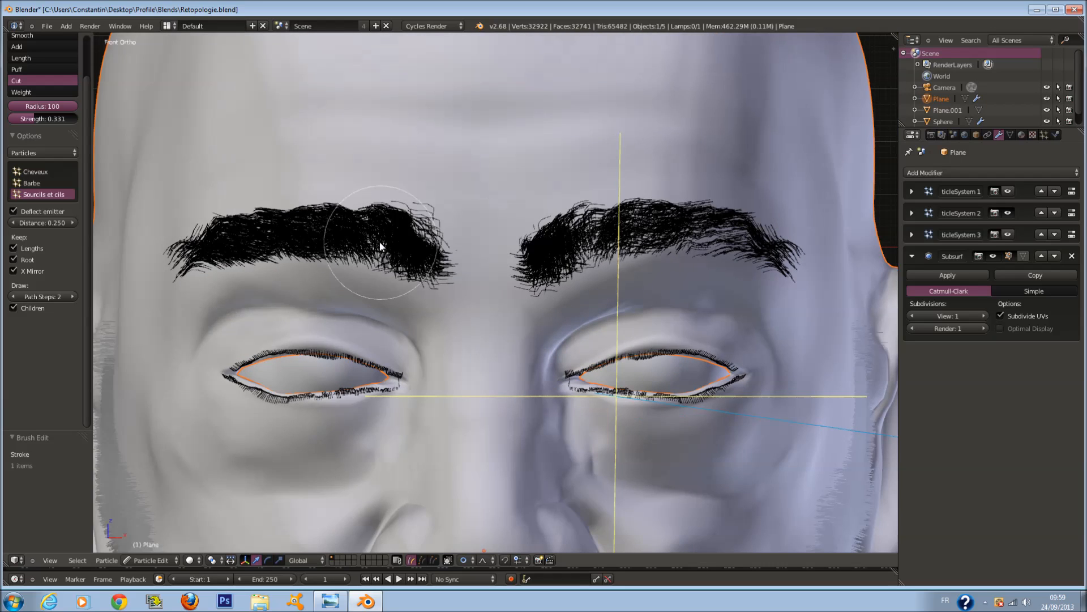
Thin the character's right eyebrow along its outer underside and trim its upper edge to match the other side.
scroll(317, 244, "up", 1)
left_click(250, 255)
left_click(217, 257)
left_click(272, 253)
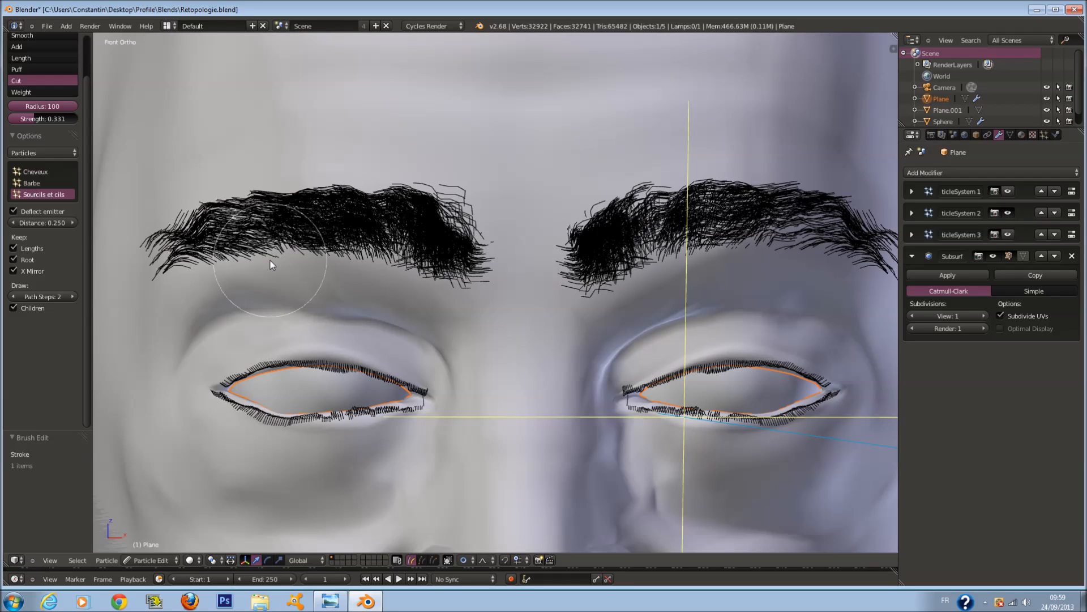
left_click(310, 258)
scroll(319, 257, "up", 2, "ctrl")
left_click(306, 174)
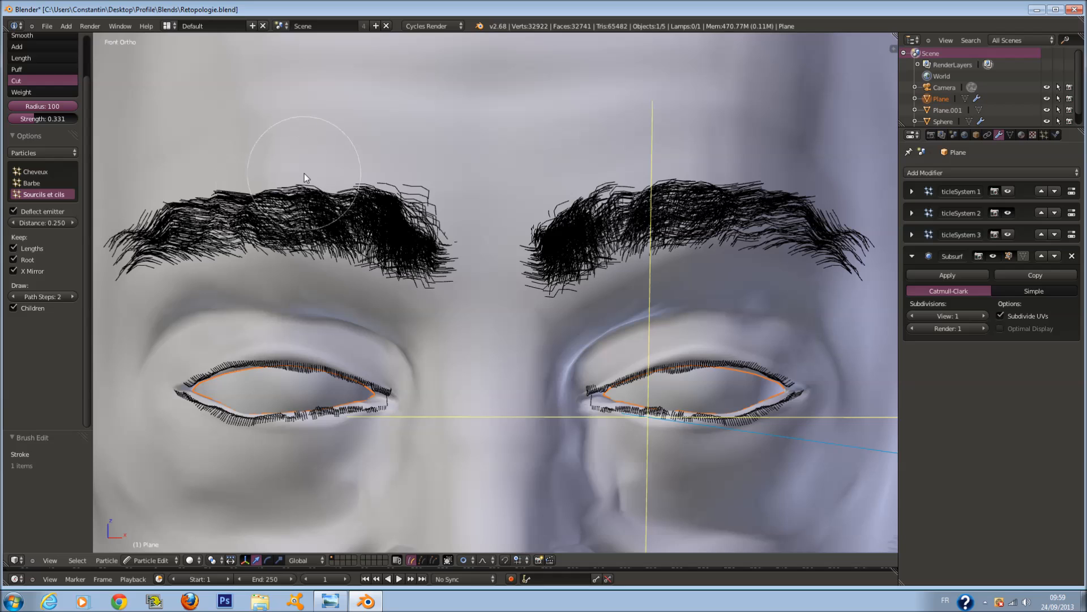
left_click(408, 185)
Return to Object Mode, show the eyebrow and eyelash particles in the viewport, and set the viewport shading to Texture.
scroll(483, 236, "down", 2)
left_click(149, 558)
left_click(149, 476)
scroll(413, 387, "up", 5)
scroll(406, 408, "down", 1)
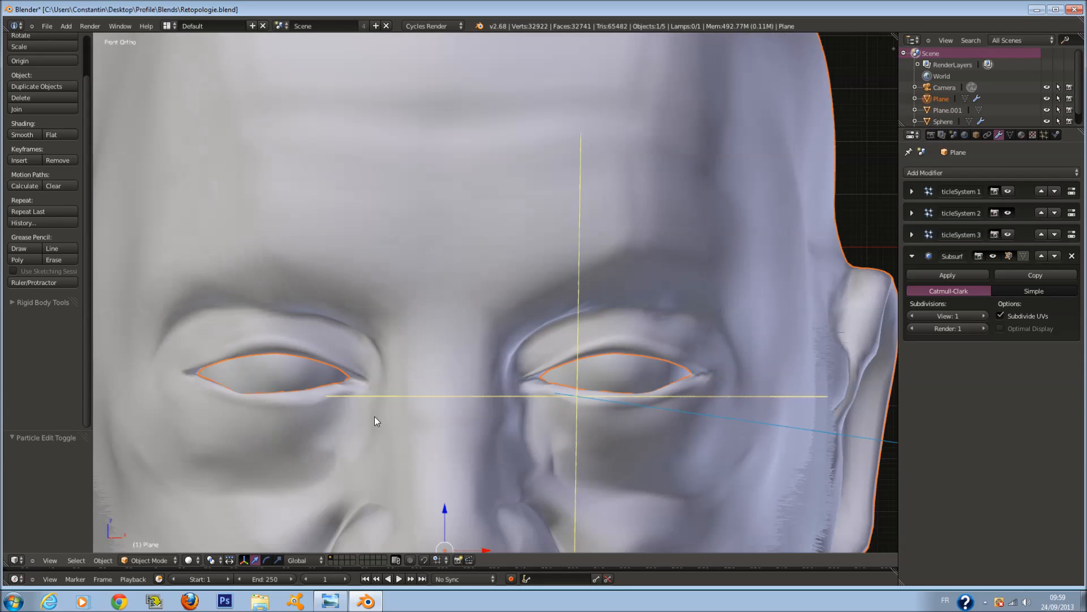
left_click(1009, 213)
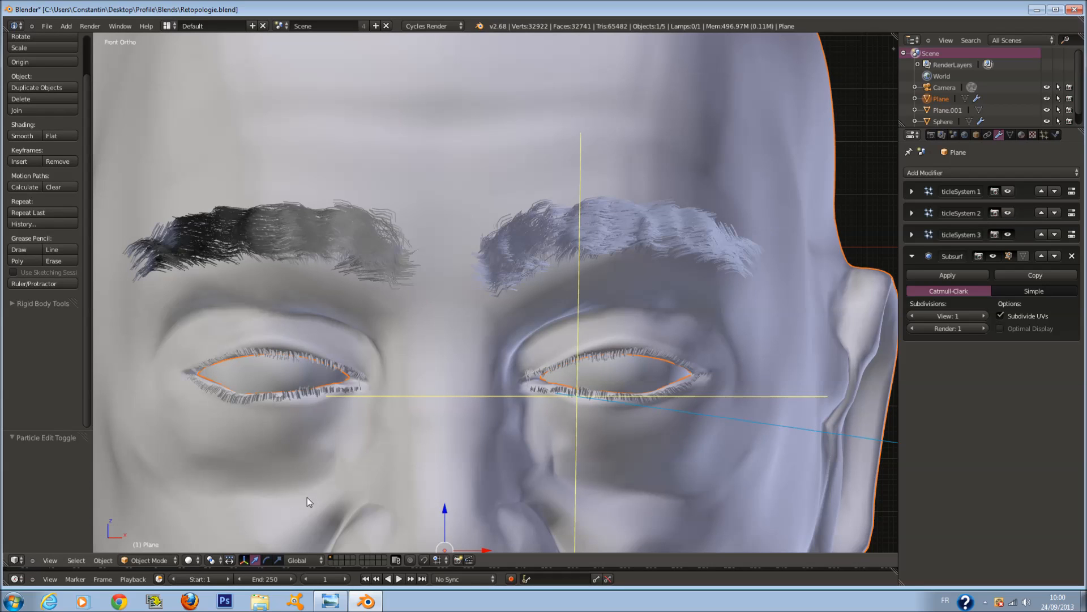
left_click(197, 562)
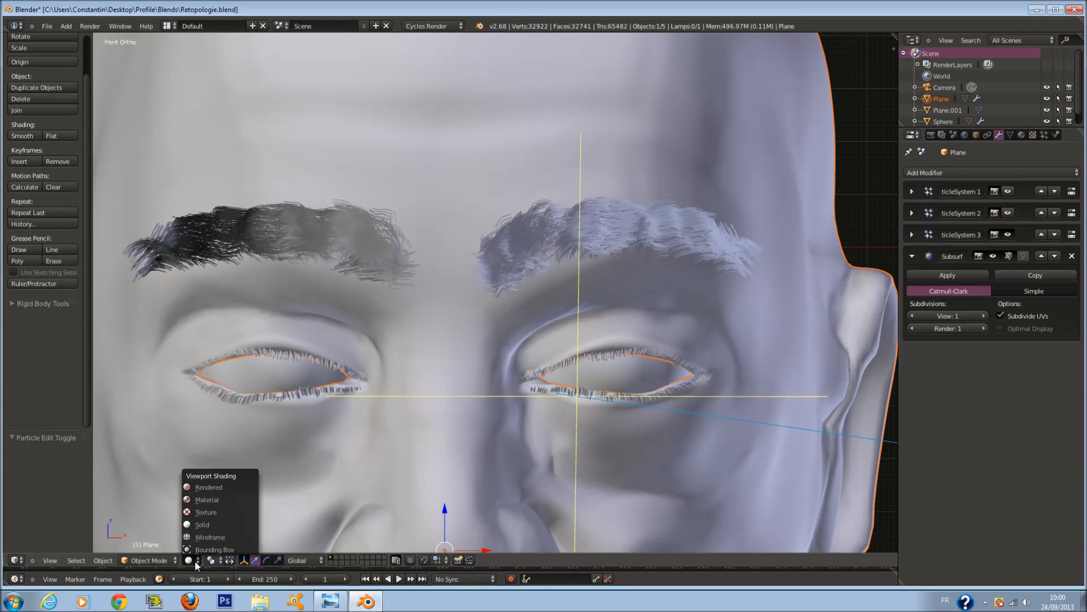
left_click(217, 509)
scroll(529, 293, "down", 3)
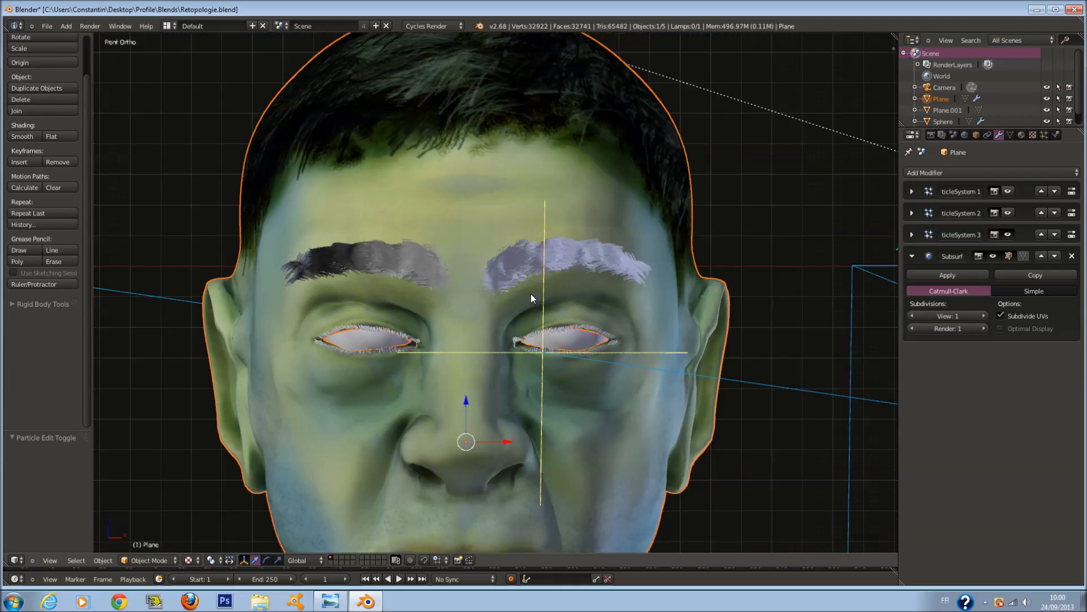
Enter Edit Mode and select the head mesh faces under the character's left eyebrow.
scroll(531, 294, "up", 3)
key("Tab")
key("Tab")
key("Tab")
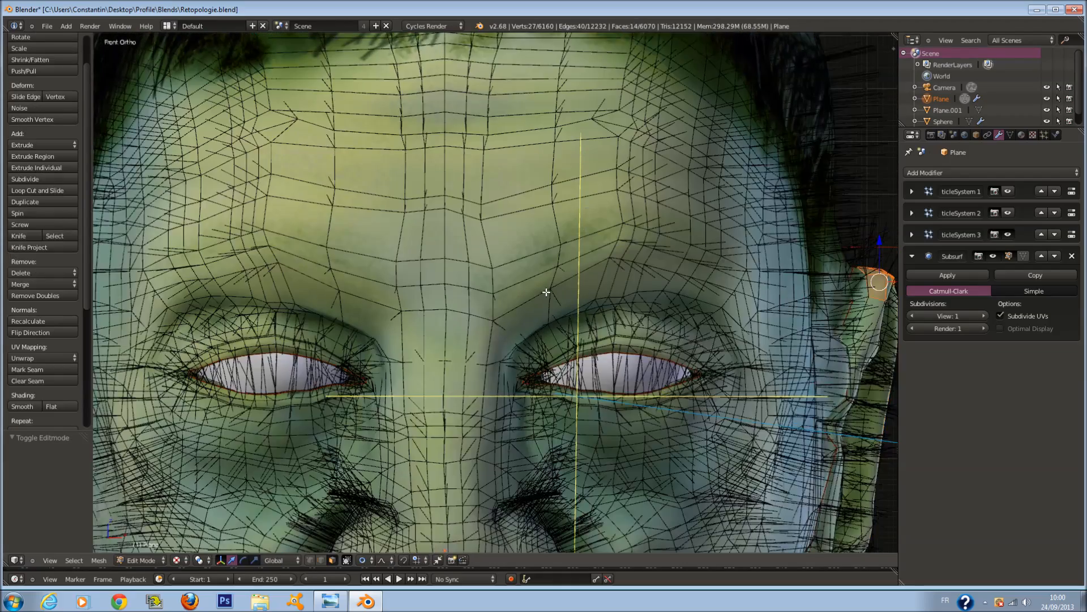
scroll(546, 292, "up", 1)
scroll(75, 280, "down", 6)
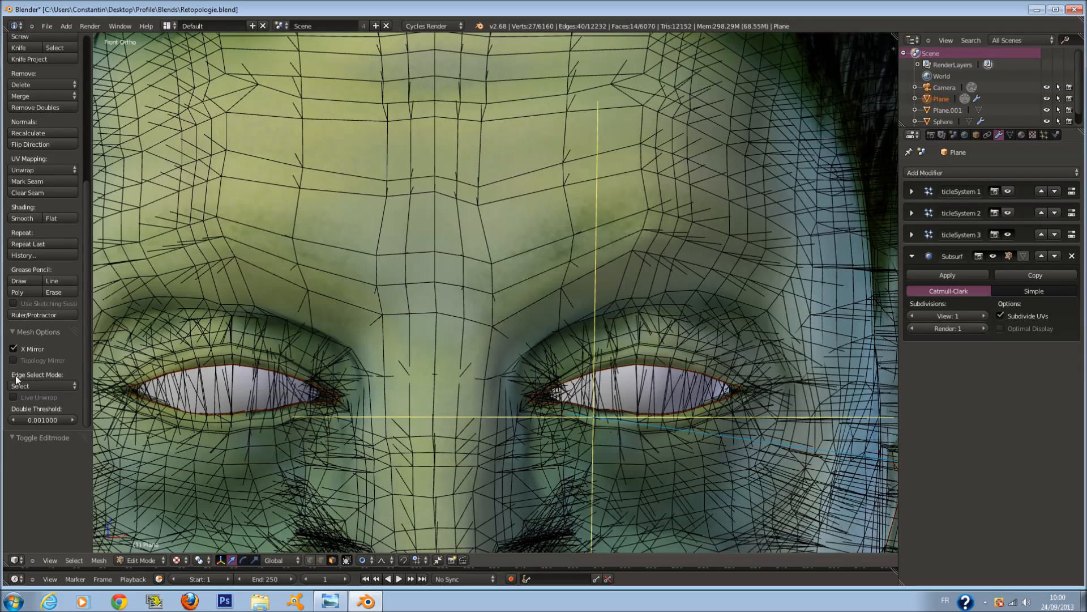
scroll(379, 386, "down", 1)
scroll(469, 453, "up", 1)
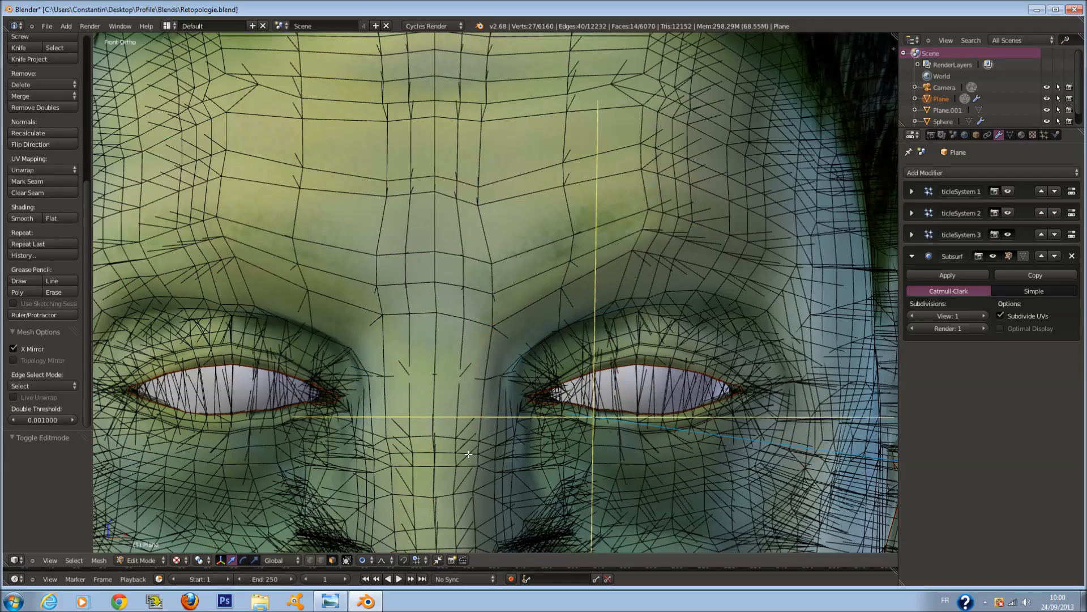
mouse_move(542, 260)
left_mouse_down()
mouse_move(680, 232)
mouse_move(724, 253)
left_mouse_up()
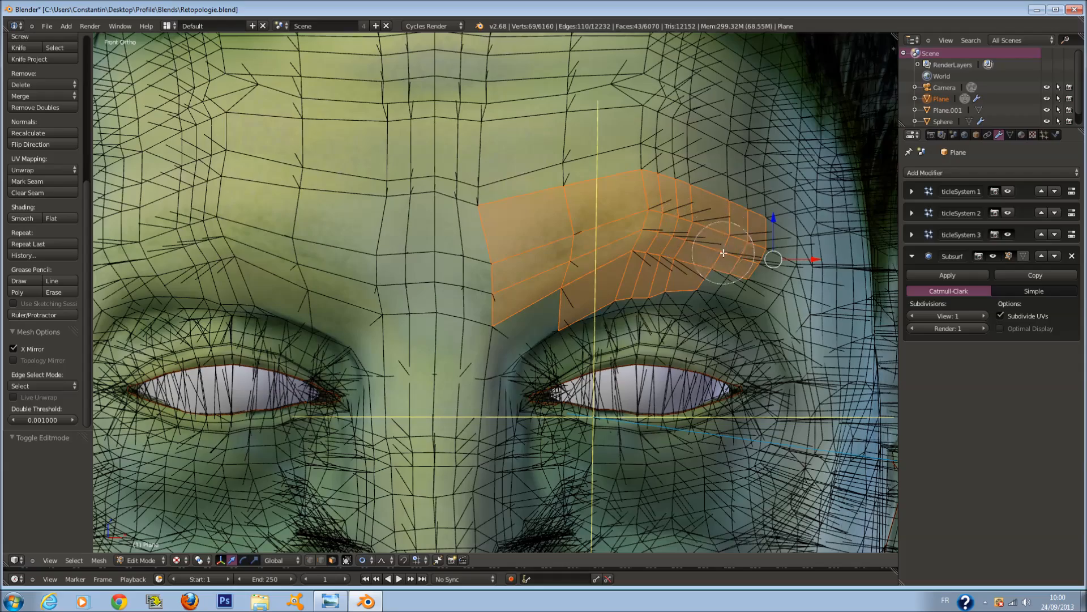
scroll(660, 292, "down", 2)
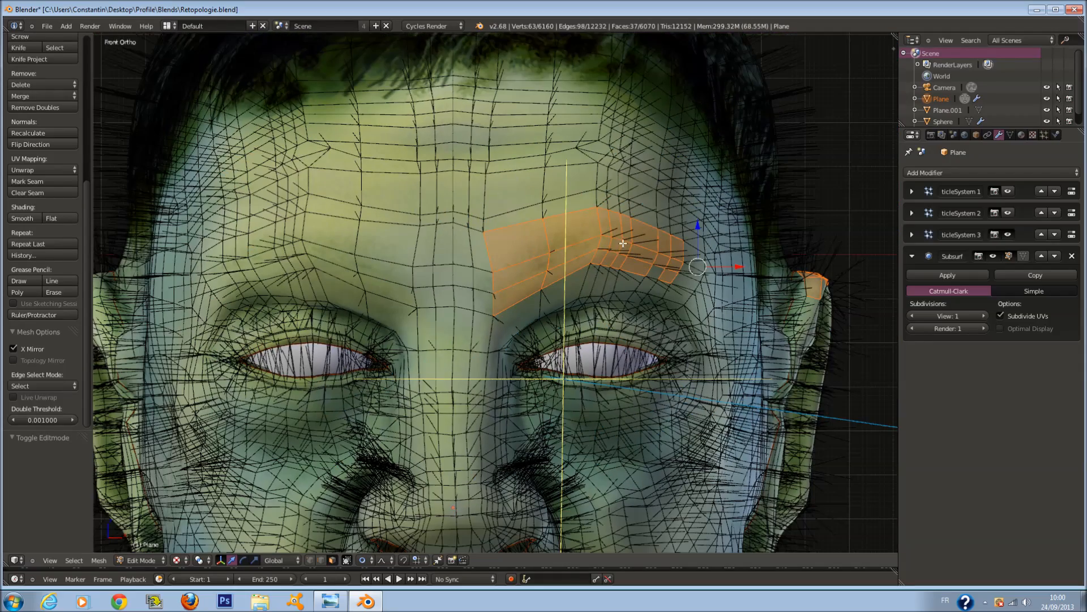
Refine the face selection at the left eyebrow's outer end, deselect the stray ear faces in wireframe, and restore Texture shading.
key("c")
left_click(666, 278)
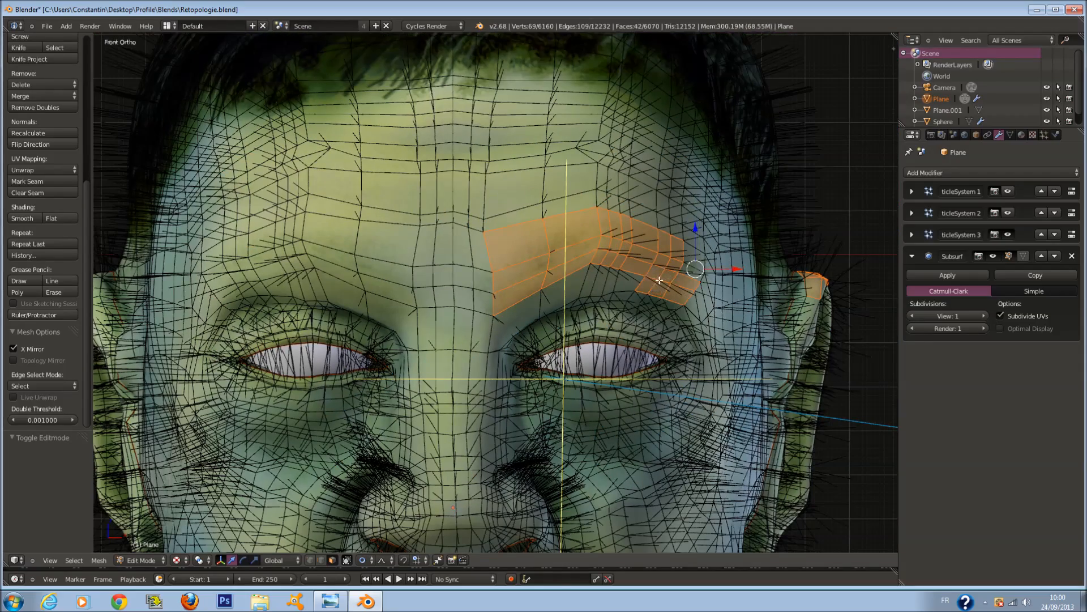
right_click(658, 280)
key("z")
key("c")
middle_click(822, 282)
middle_click_drag(648, 309, 686, 311)
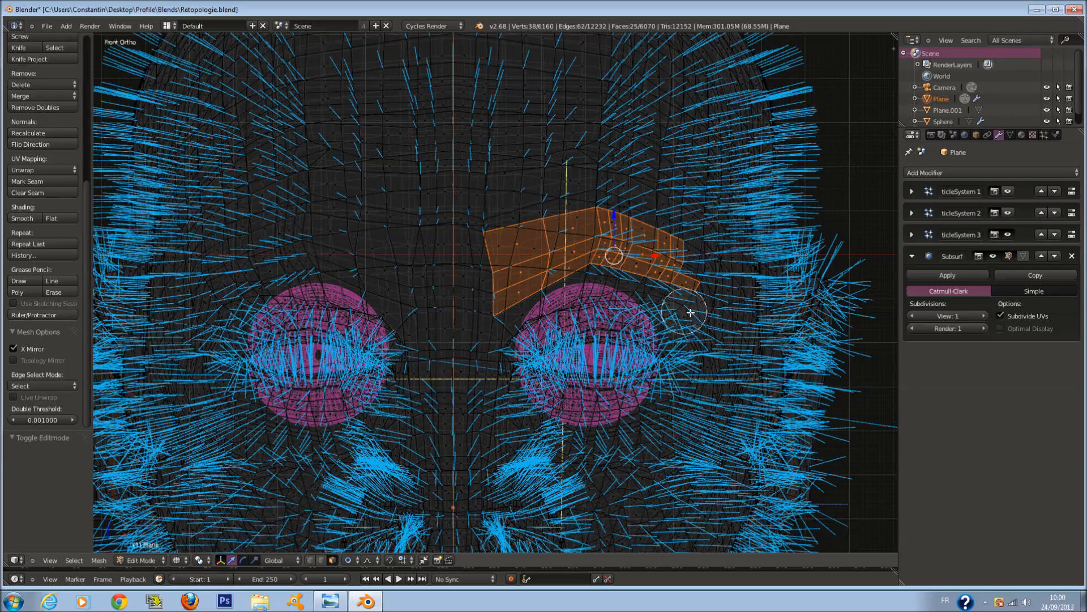
right_click(706, 288)
middle_click(702, 286)
right_click(702, 286)
key("z")
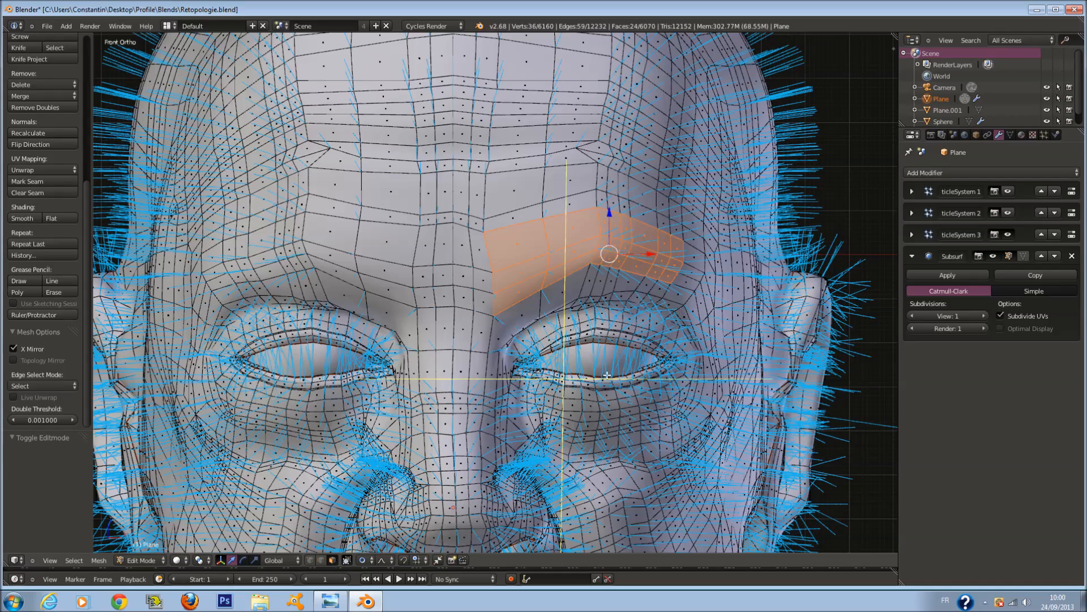
left_click(180, 560)
left_click(193, 511)
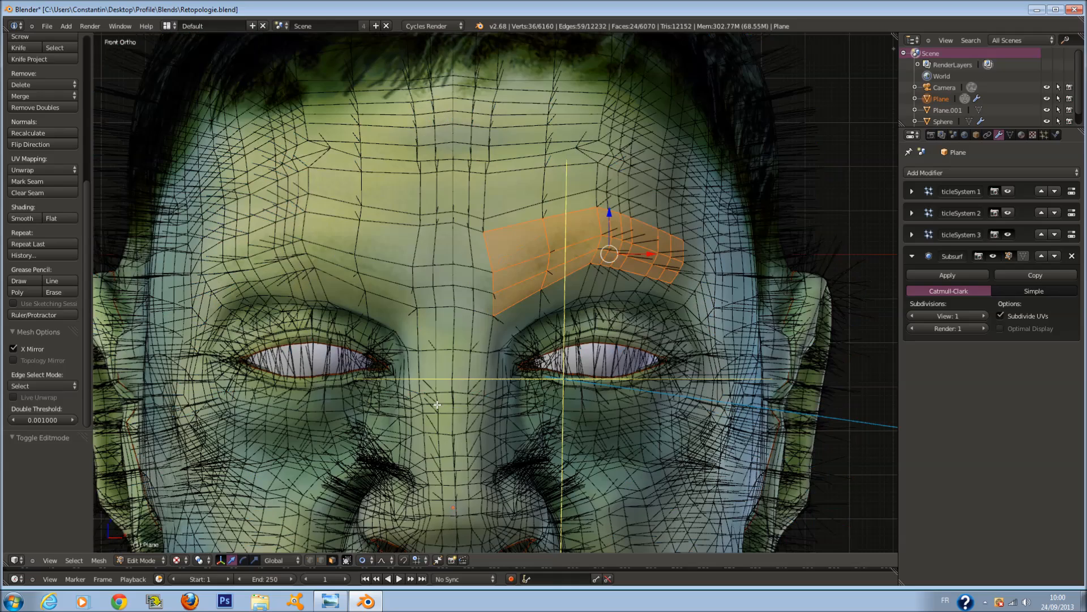
Try to reshape the selected left brow faces by moving them down, scaling along Z and rotating about -2.1°.
left_click_drag(609, 213, 601, 234)
key("s")
key("z")
left_click(702, 330)
key("r")
left_click(632, 298)
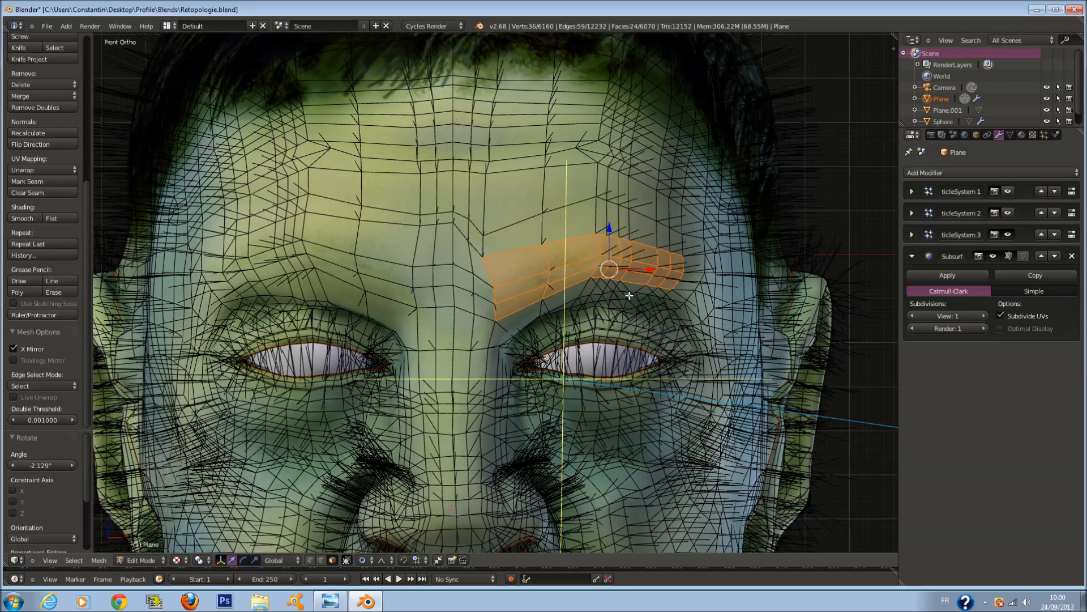
key("ctrl+z")
key("ctrl+z")
key("ctrl+z")
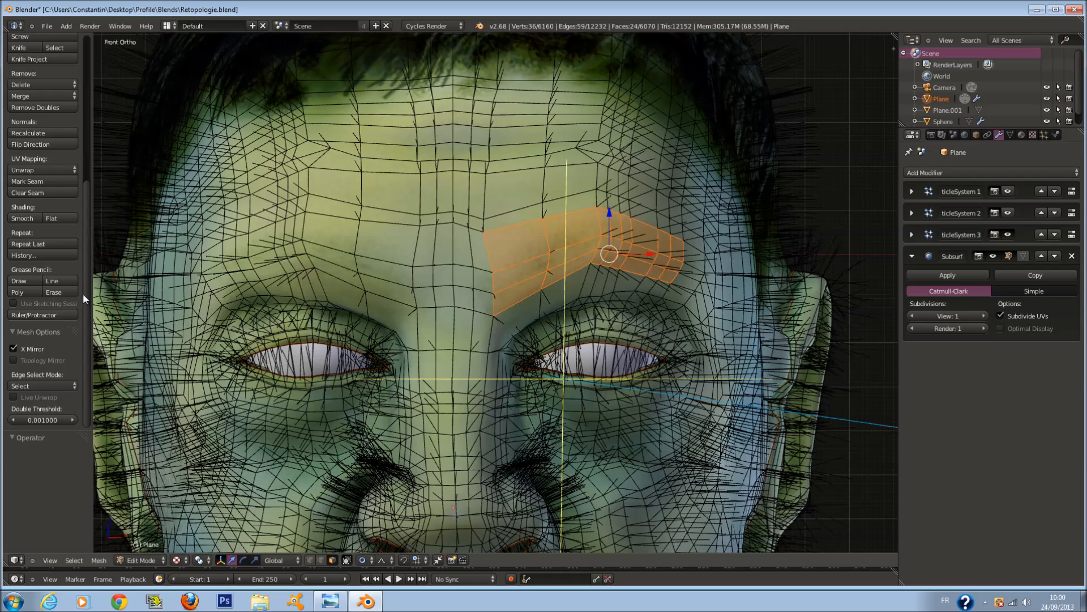
scroll(548, 373, "up", 1)
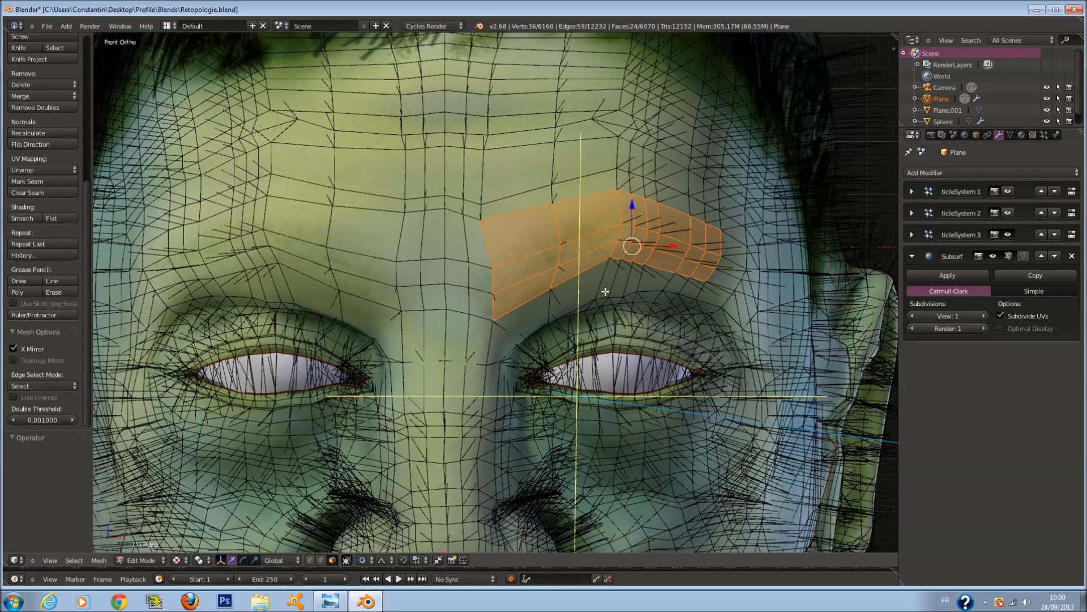
key("g")
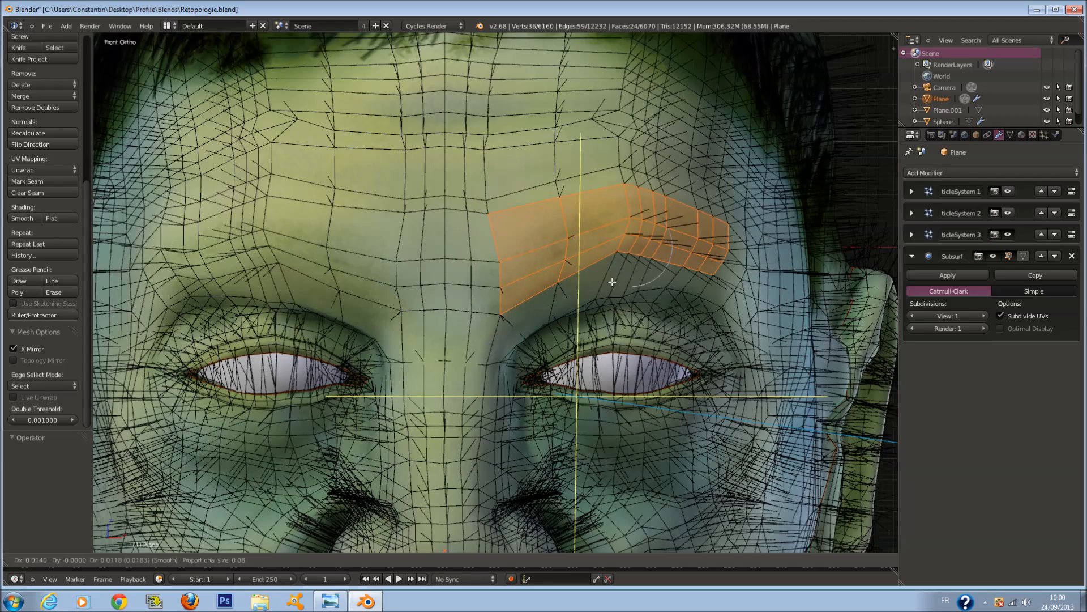
right_click(615, 289)
Add the matching faces under the character's right eyebrow to the selection and restore Texture shading.
scroll(617, 291, "down", 2)
key("z")
key("z")
scroll(507, 303, "up", 2)
scroll(506, 303, "down", 1)
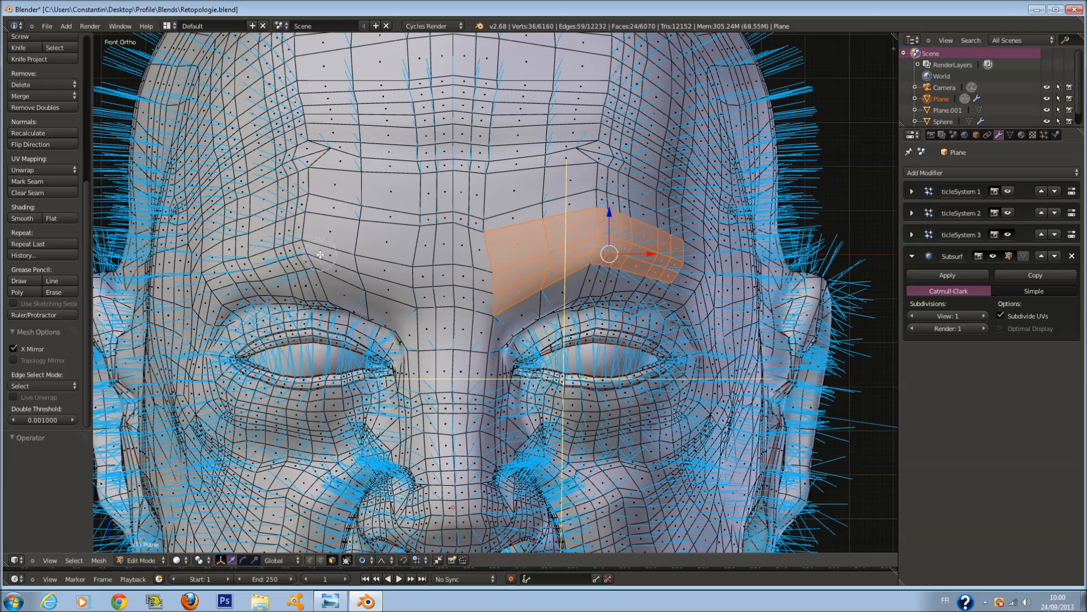
mouse_move(372, 263)
left_mouse_down()
mouse_move(336, 250)
mouse_move(243, 253)
left_mouse_up()
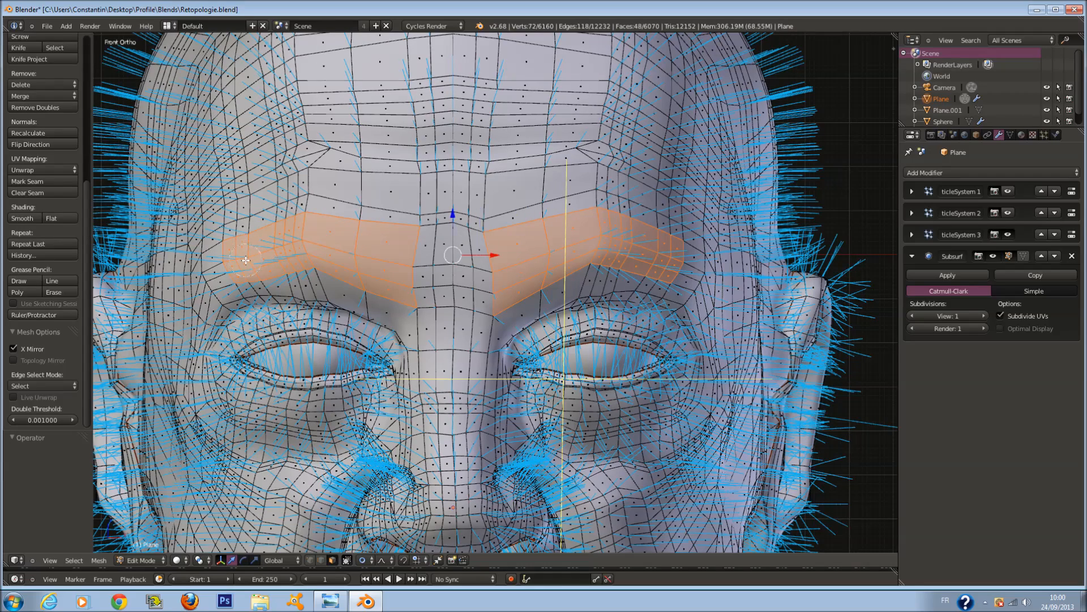
left_click(178, 560)
left_click(192, 511)
scroll(473, 291, "up", 1)
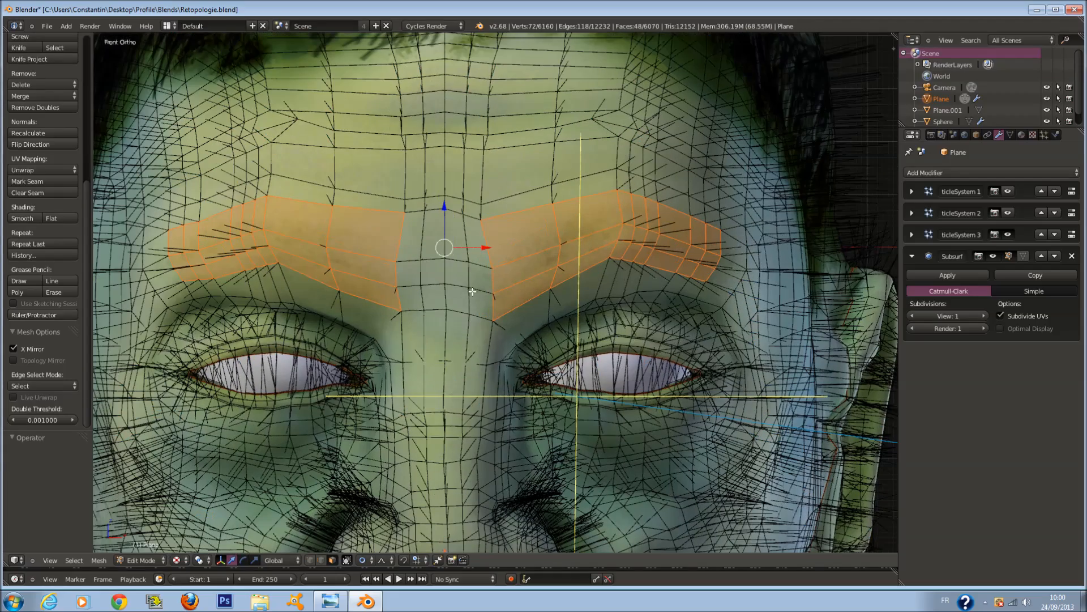
Move the selected faces of both brows down 0.028 along Z with smooth proportional editing.
key("g")
key("z")
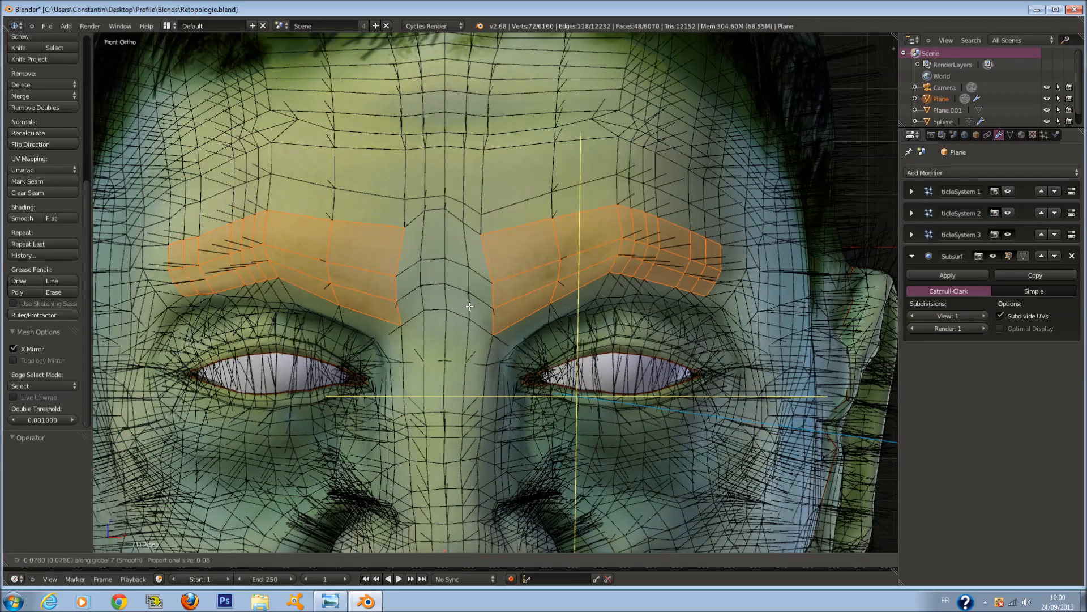
left_click(479, 335)
key("s")
key("z")
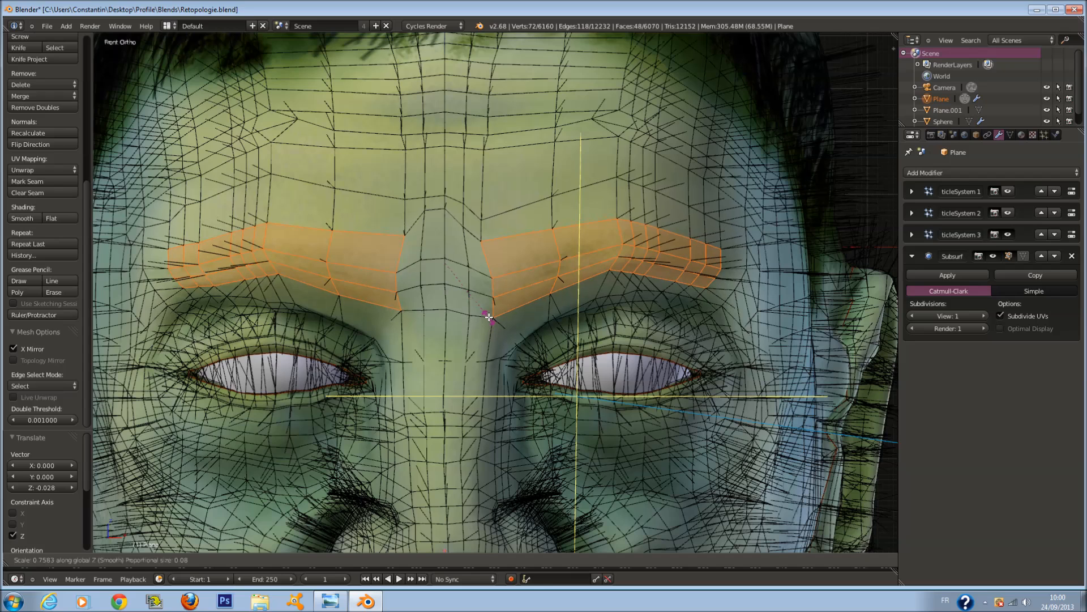
key("Escape")
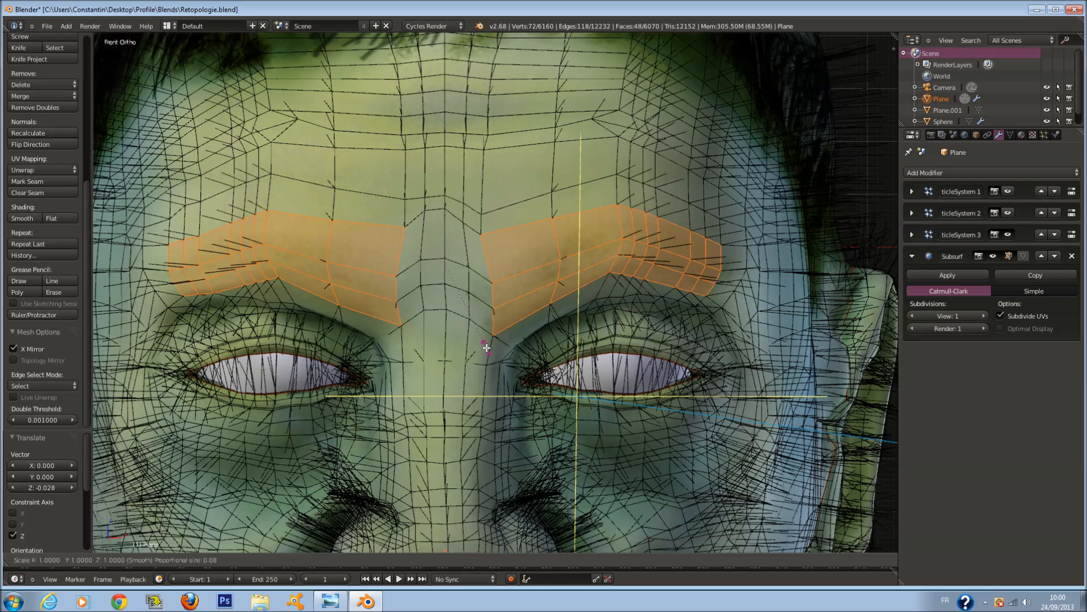
Flatten both brow face groups along Z, adjust their position, and check the face from an angle and the front.
key("s")
left_click(487, 326)
key("g")
left_click(487, 332)
mouse_move(488, 333)
middle_mouse_down()
mouse_move(413, 342)
mouse_move(572, 328)
mouse_move(508, 330)
middle_mouse_up()
key("Tab")
scroll(451, 340, "down", 3)
key("Tab")
key("KP_1")
scroll(549, 328, "up", 3)
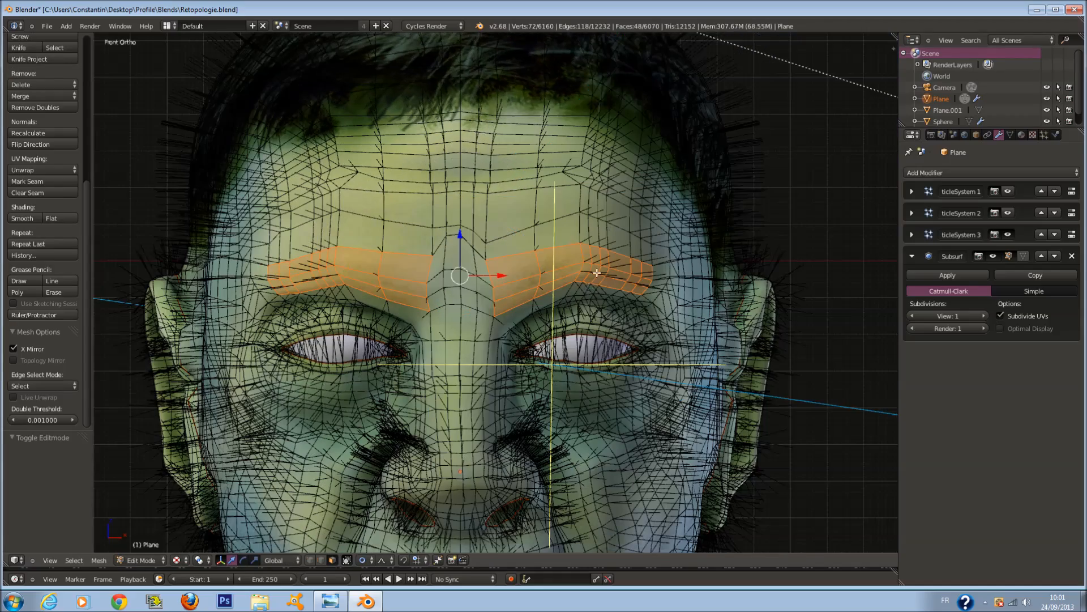
Clear the face selection, switch to vertex selection, and select the vertices below the outer end of each brow.
scroll(597, 273, "up", 2)
middle_click_drag(655, 273, 578, 277)
key("a")
left_click(310, 560)
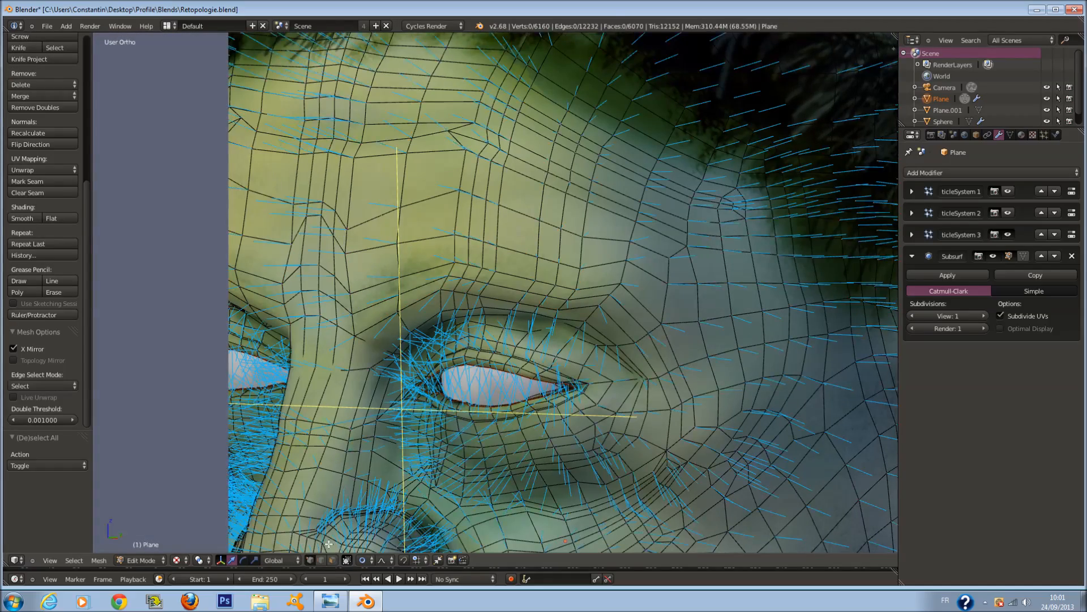
scroll(639, 318, "up", 1)
key("c")
left_click_drag(649, 285, 632, 311)
right_click(632, 311)
middle_click_drag(555, 314, 661, 327)
left_click_drag(217, 337, 203, 359)
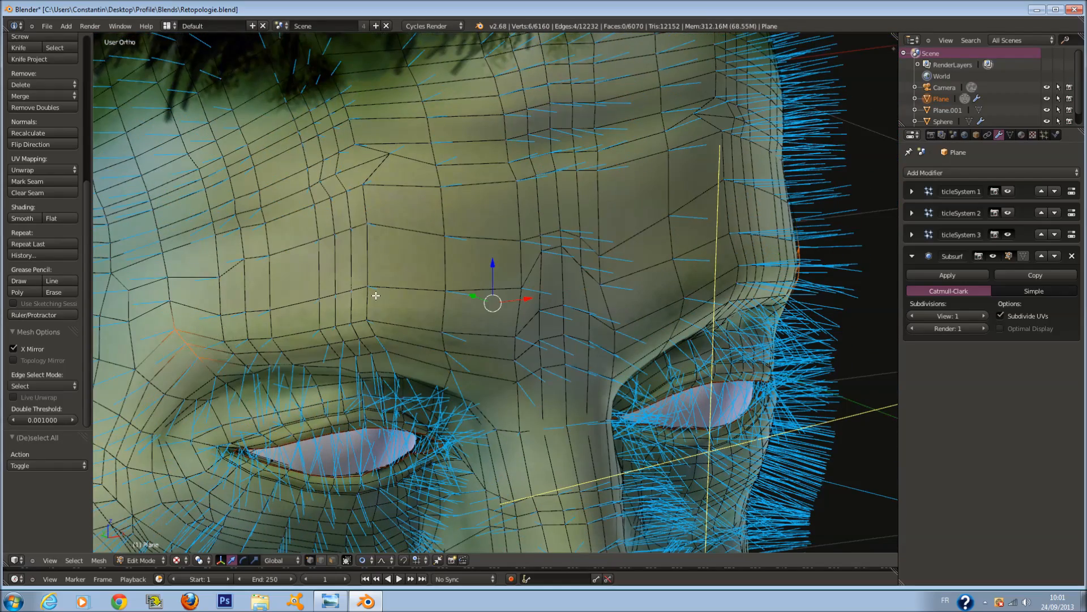
Move the selected outer brow vertices down 0.021 along Z, then return to the front view and deselect everything.
middle_click_drag(480, 257, 556, 239)
key("g")
key("z")
left_click(537, 259)
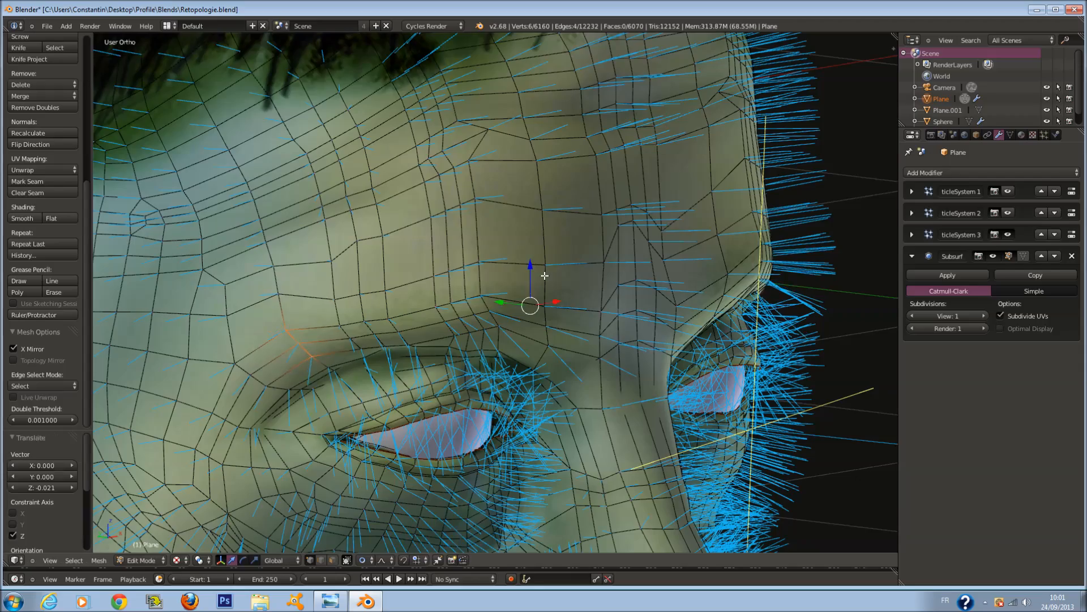
key("KP_1")
key("a")
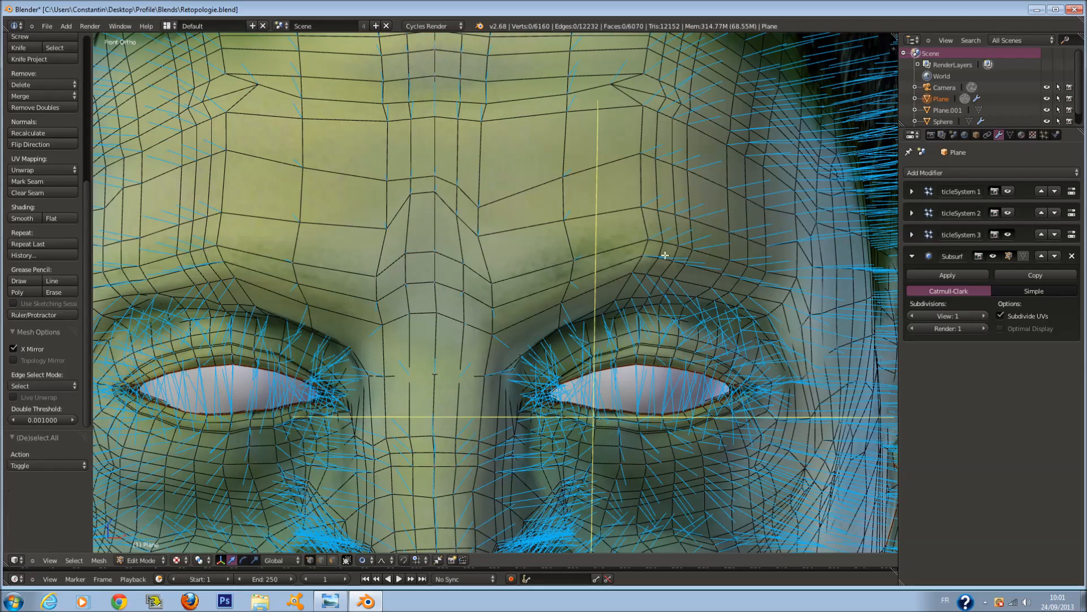
Move three vertices at the outer end of the right-hand brow slightly down and inward, and scale them to 0.829.
left_click_drag(790, 281, 787, 292)
right_click(787, 293)
scroll(786, 290, "down", 3, "ctrl")
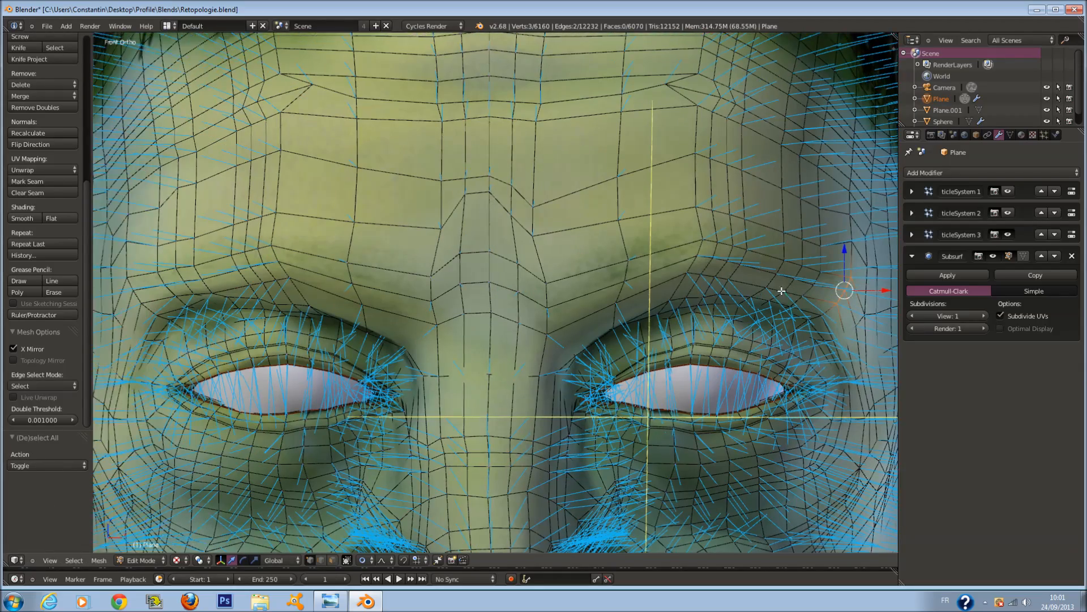
scroll(783, 290, "down", 1)
key("g")
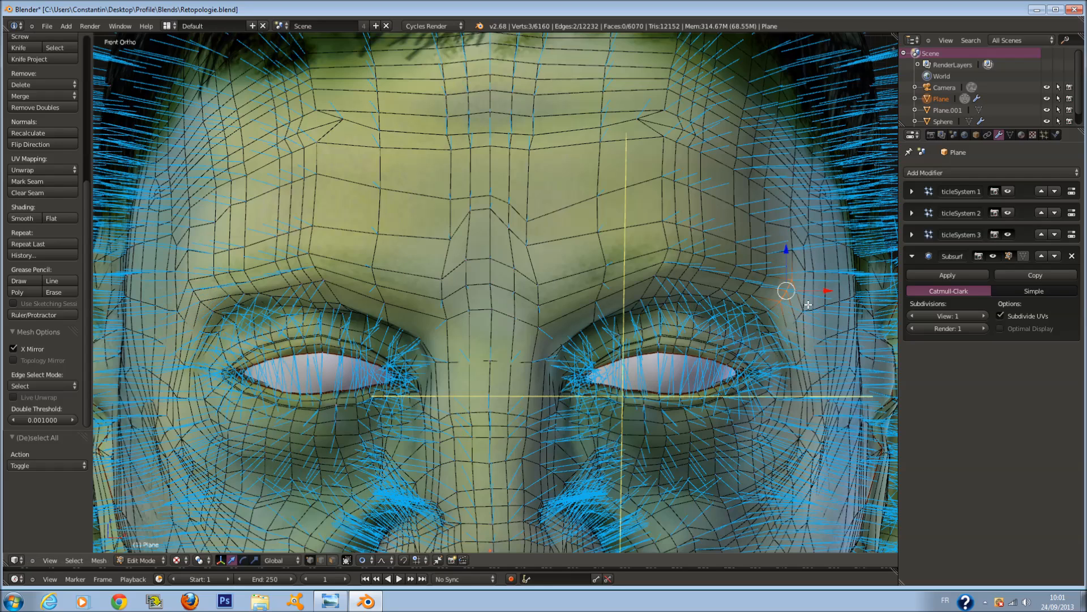
left_click(801, 314)
key("s")
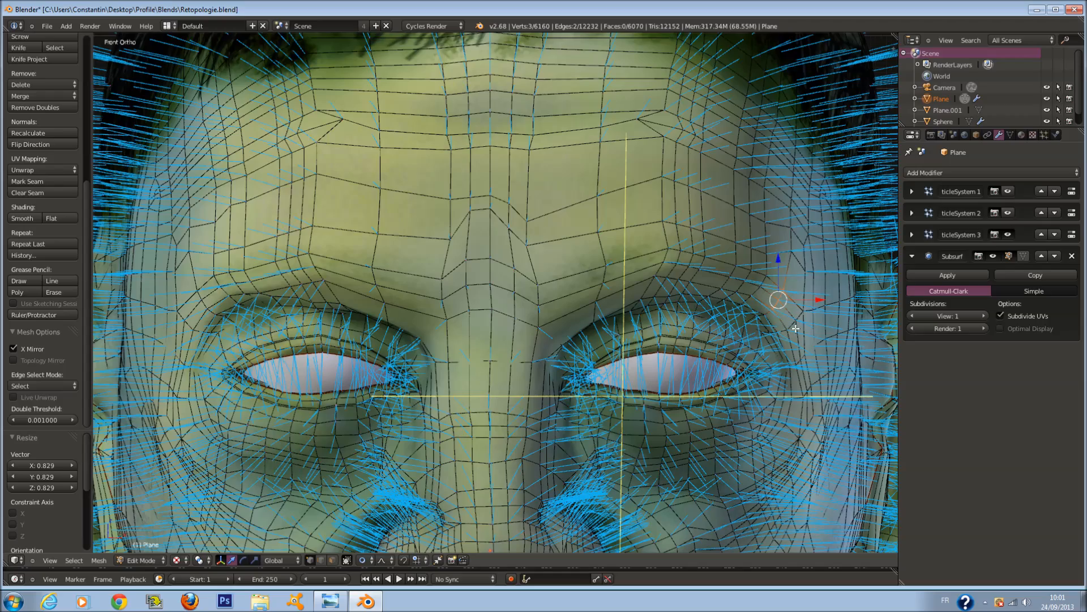
left_click(790, 322)
key("Tab")
scroll(765, 318, "down", 1)
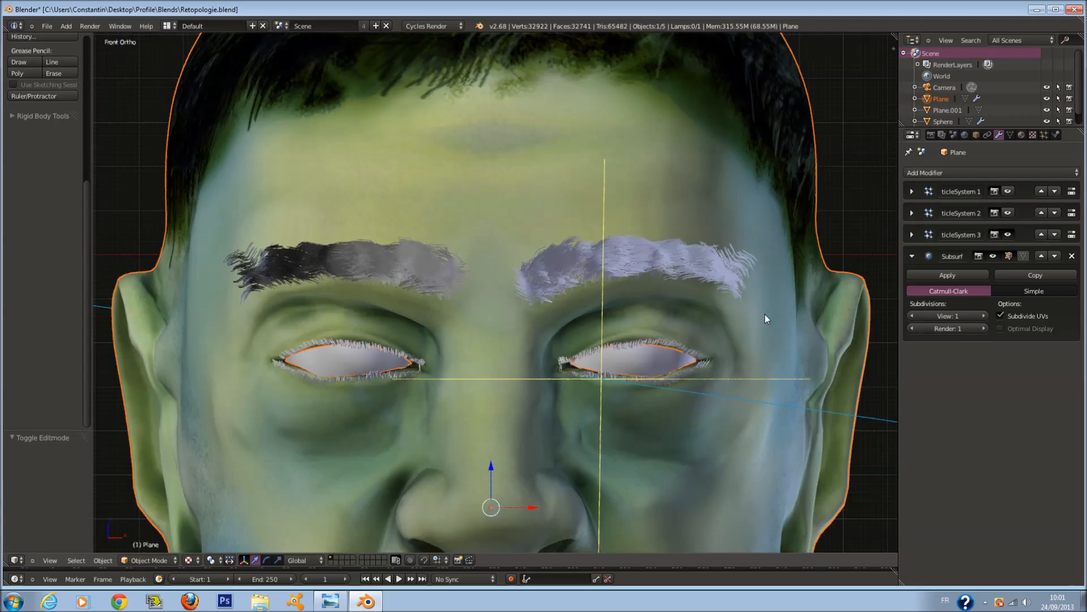
Move two vertices beside the right-hand brow's outer end down about 0.03 with smooth proportional editing, and clear the selection.
key("Tab")
key("a")
scroll(755, 248, "up", 1)
mouse_move(754, 248)
middle_mouse_down()
mouse_move(708, 260)
mouse_move(786, 274)
mouse_move(779, 261)
middle_mouse_up()
key("c")
left_click_drag(778, 262, 775, 284)
right_click(775, 284)
middle_click_drag(775, 284, 804, 272)
key("g")
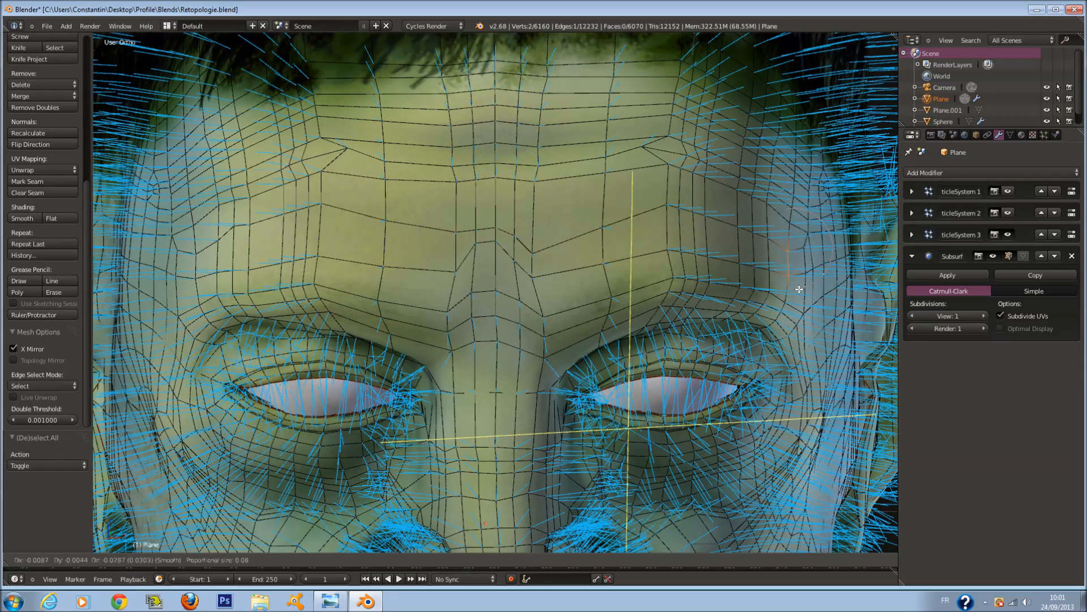
left_click(799, 289)
key("a")
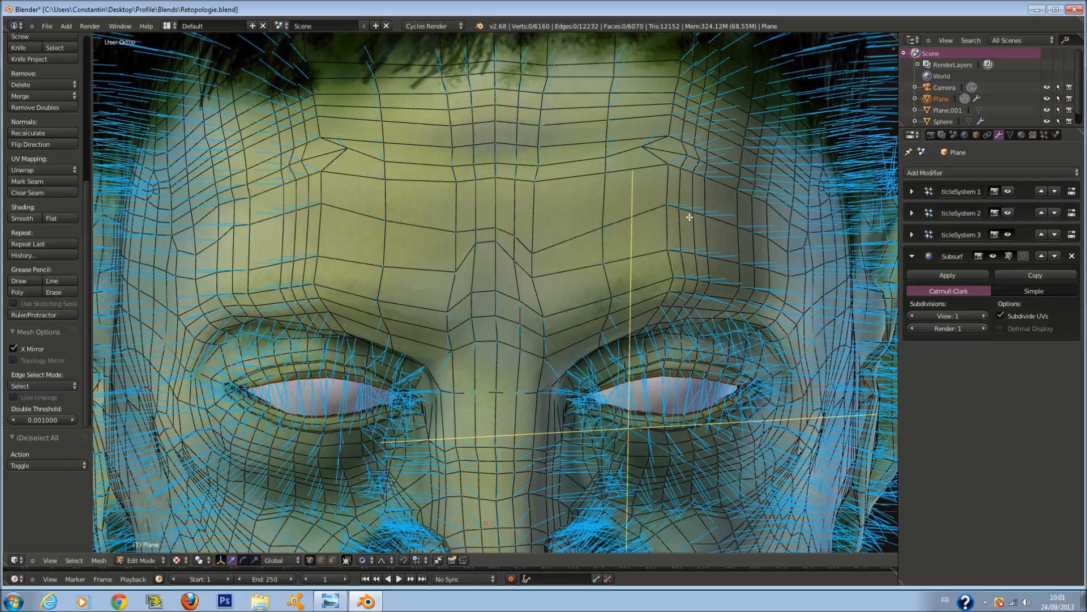
Return to Object Mode and check the brow shape from an angle and up close from the front.
key("Tab")
scroll(721, 259, "down", 1)
middle_click_drag(723, 263, 706, 243)
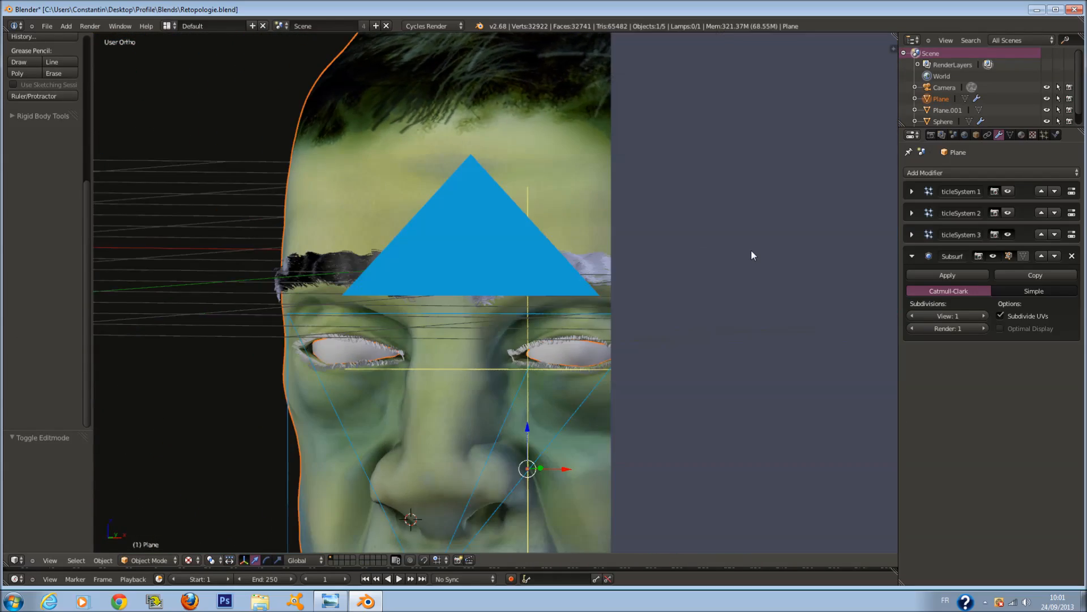
key("KP_1")
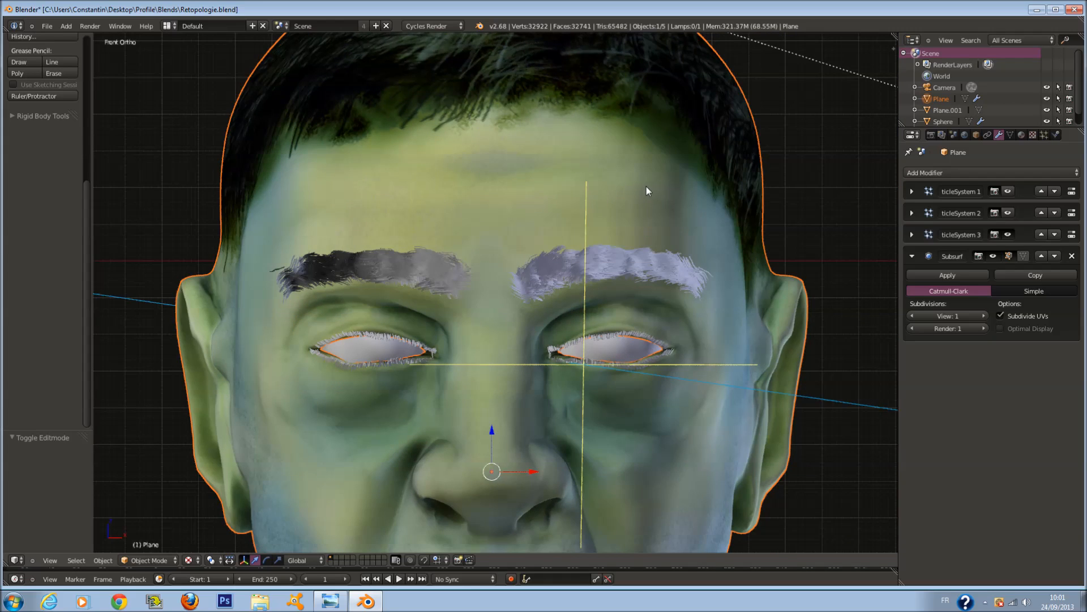
scroll(651, 200, "up", 3)
scroll(611, 271, "up", 1)
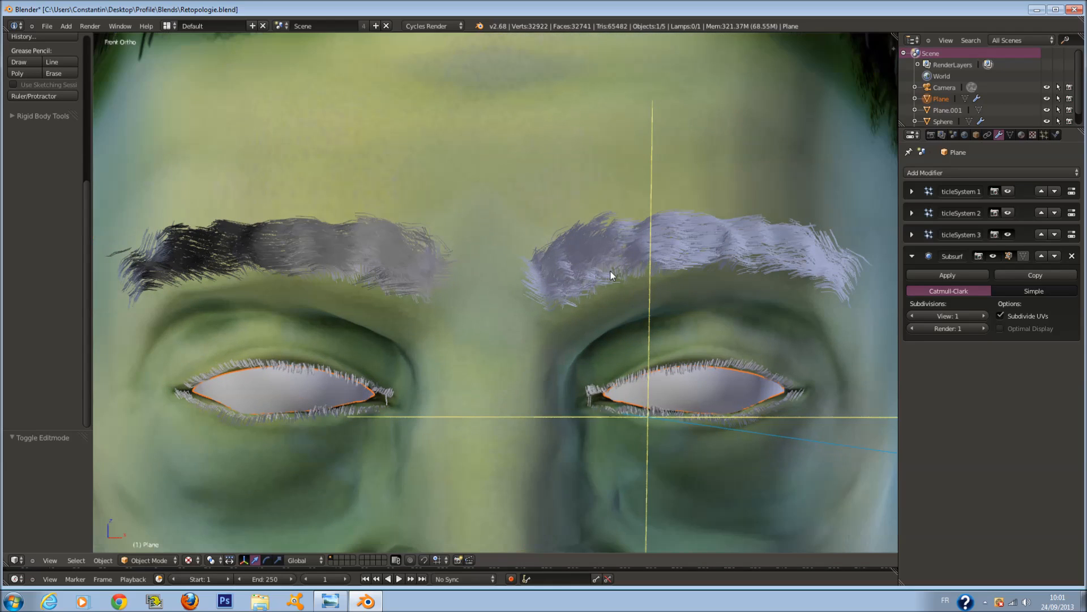
Switch to Particle Edit mode and set the Add brush to a count of 12 for the Sourcils et cils system.
left_click(197, 562)
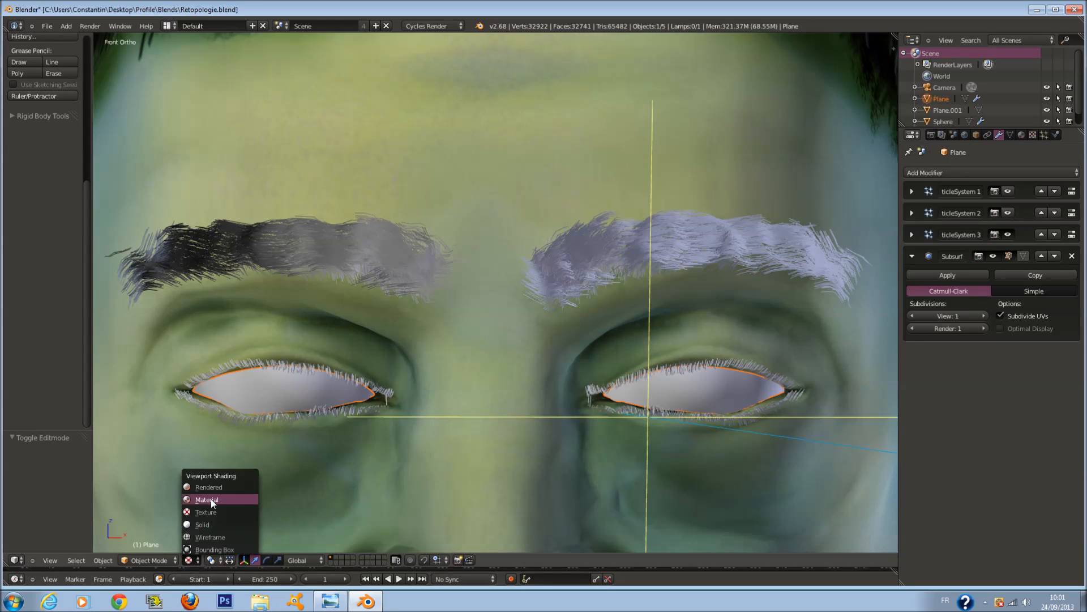
left_click(145, 560)
left_click(161, 475)
scroll(33, 132, "up", 10)
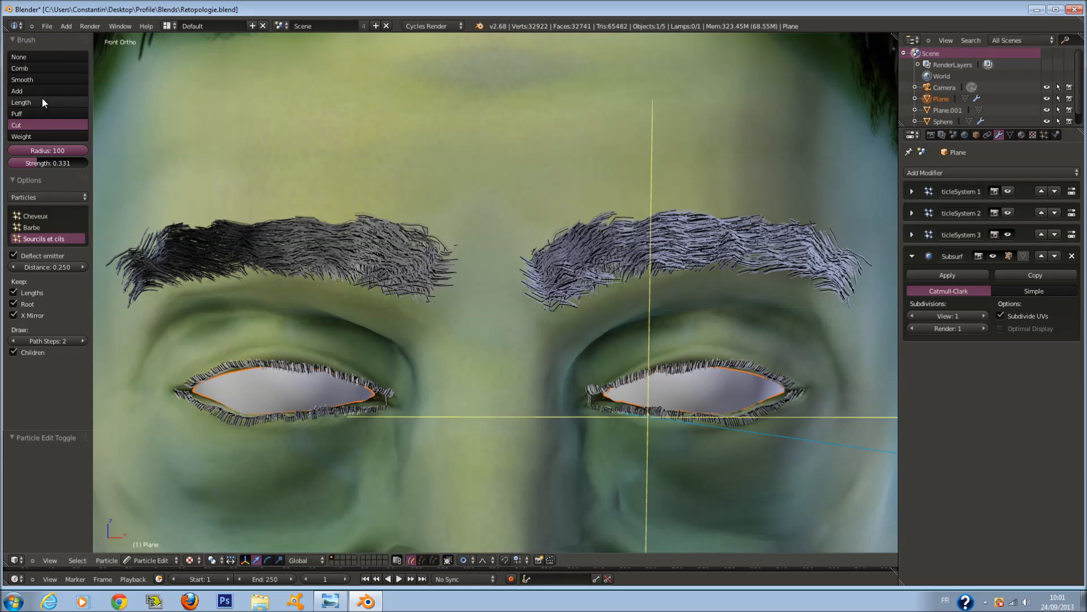
left_click(43, 93)
scroll(578, 264, "up", 1)
key("f")
left_click(597, 283)
middle_click_drag(627, 287, 609, 280)
key("f")
left_click(583, 261)
mouse_move(495, 261)
left_mouse_down()
mouse_move(531, 262)
mouse_move(566, 237)
mouse_move(526, 275)
left_mouse_up()
left_click_drag(43, 165, 58, 166)
Add a row of hairs along the lower edge of both brows using the Add brush at radius 51.
key("f")
left_click(586, 304)
key("f")
left_click(553, 287)
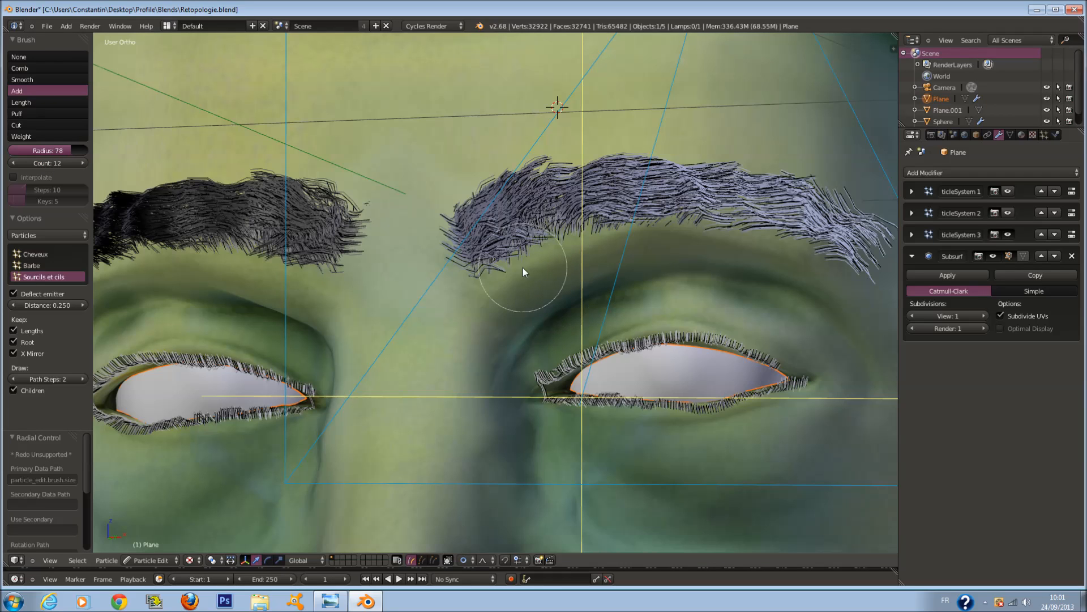
key("f")
left_click(512, 263)
mouse_move(511, 263)
left_mouse_down()
mouse_move(654, 219)
mouse_move(785, 240)
left_mouse_up()
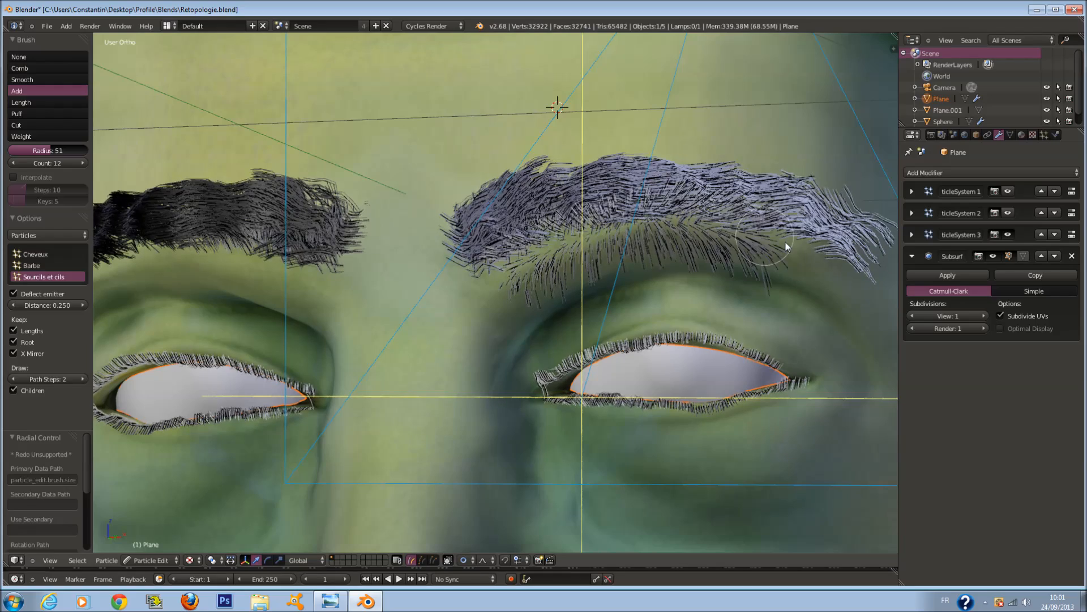
middle_click_drag(432, 280, 451, 278)
mouse_move(414, 253)
left_mouse_down()
mouse_move(338, 235)
mouse_move(229, 250)
mouse_move(362, 233)
left_mouse_up()
middle_click_drag(362, 233, 484, 237)
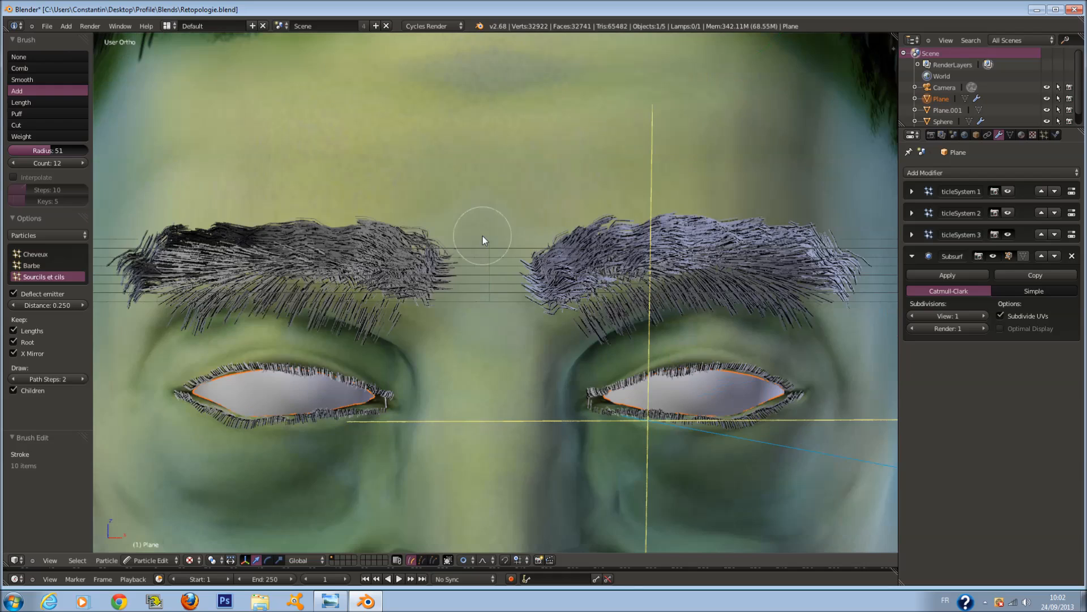
Trim the upper hairs of both brows using the Cut brush at strength 0.218.
left_click(31, 67)
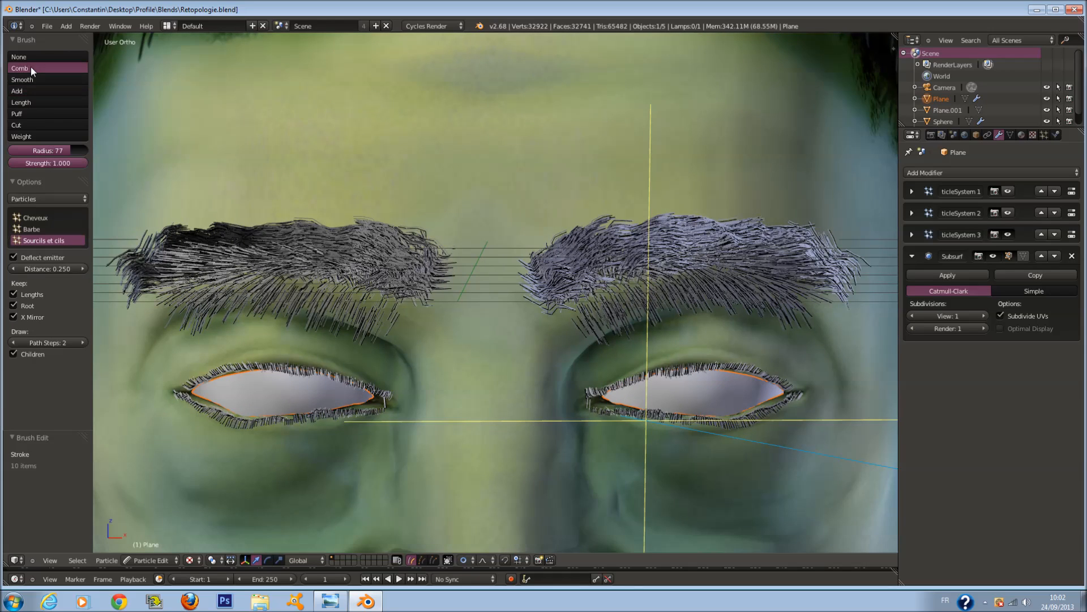
left_click(40, 124)
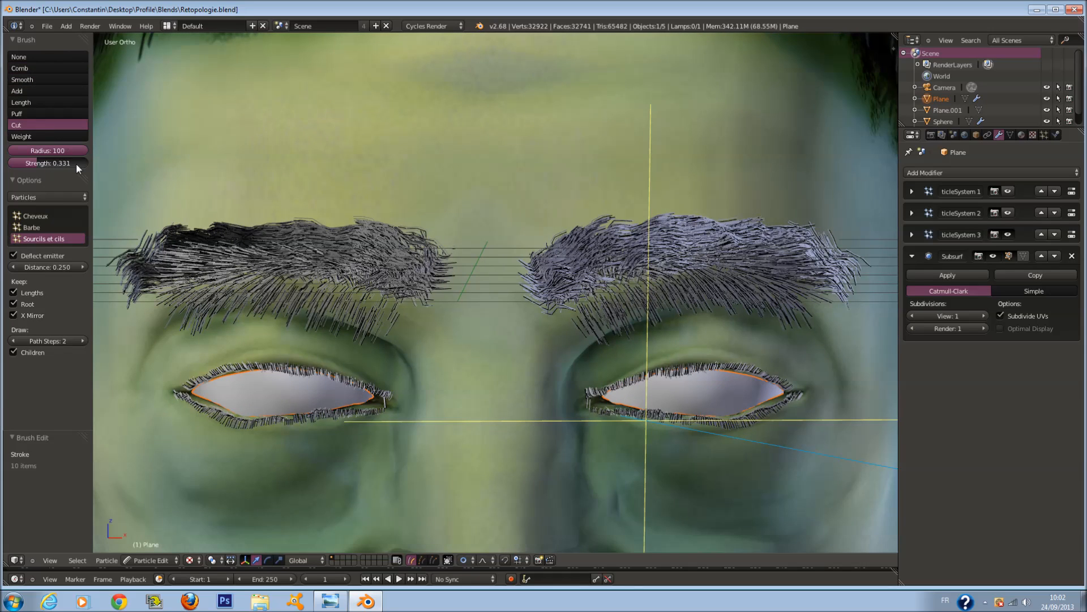
mouse_move(104, 180)
left_mouse_down()
mouse_move(189, 210)
mouse_move(552, 222)
mouse_move(658, 212)
left_mouse_up()
key("ctrl+z")
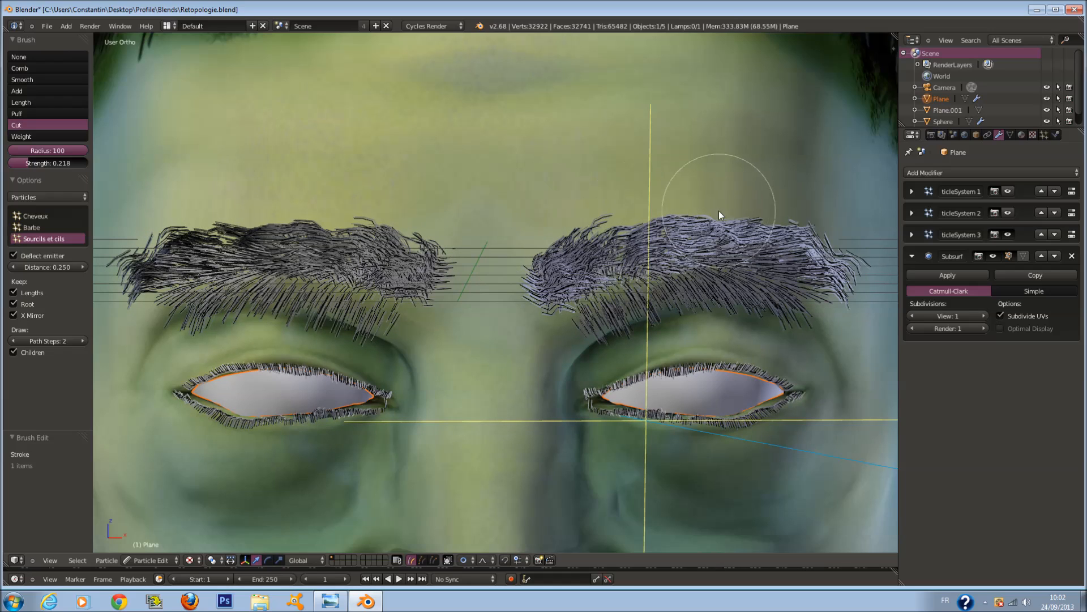
left_click_drag(712, 207, 774, 212)
Switch to the Comb brush and set its radius to 100.
left_click(20, 68)
key("f")
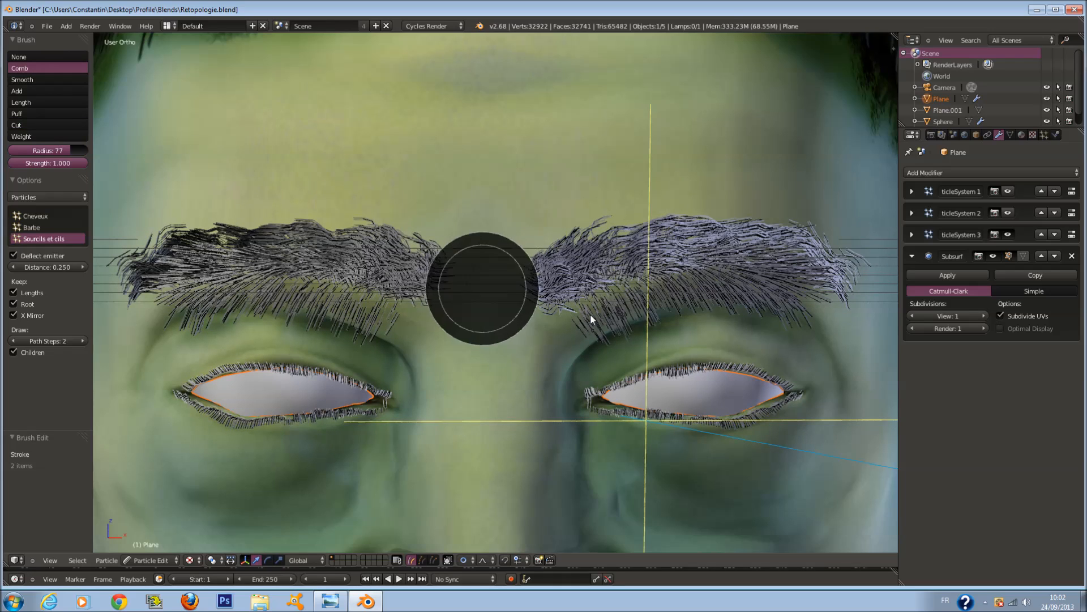
left_click(592, 322)
Try to comb the lower hairs of both brows outward in this view, and undo the strokes.
mouse_move(596, 340)
left_mouse_down()
mouse_move(766, 307)
mouse_move(800, 321)
left_mouse_up()
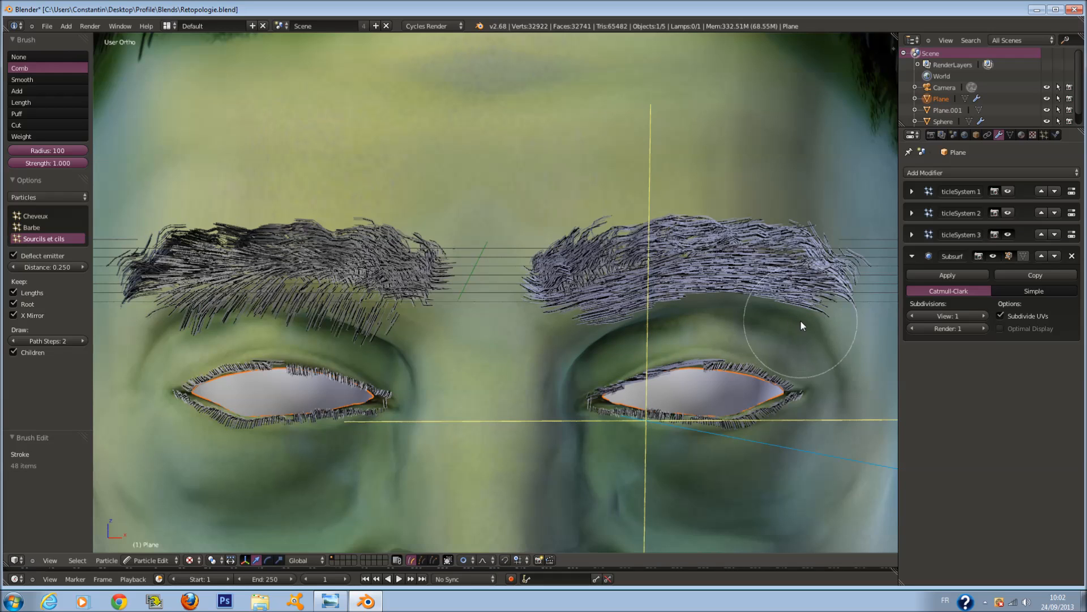
left_click_drag(363, 333, 157, 315)
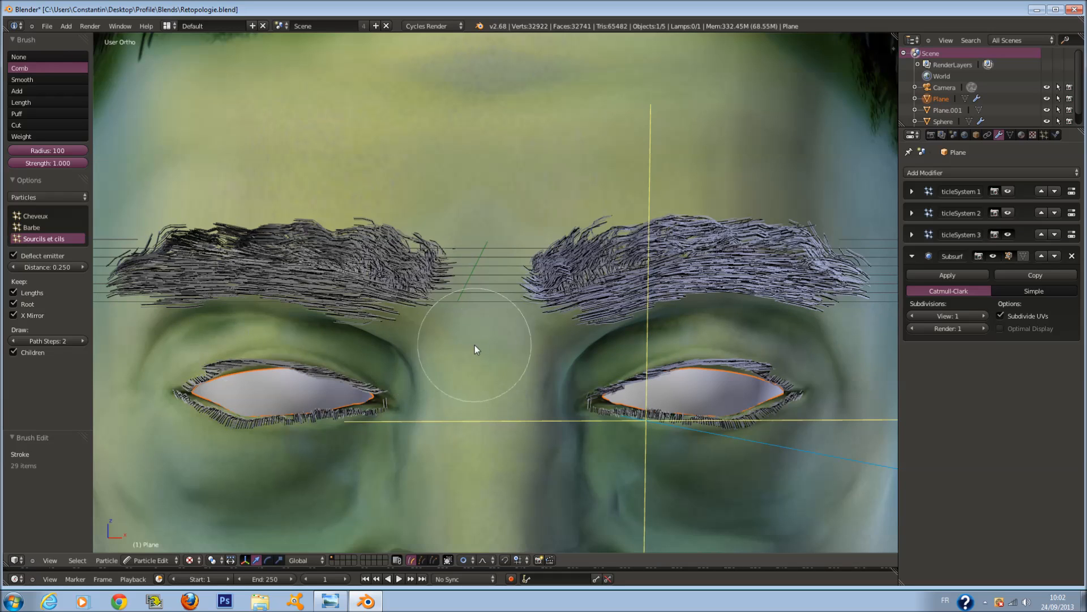
key("ctrl+z")
key("ctrl+z")
key("ctrl+z")
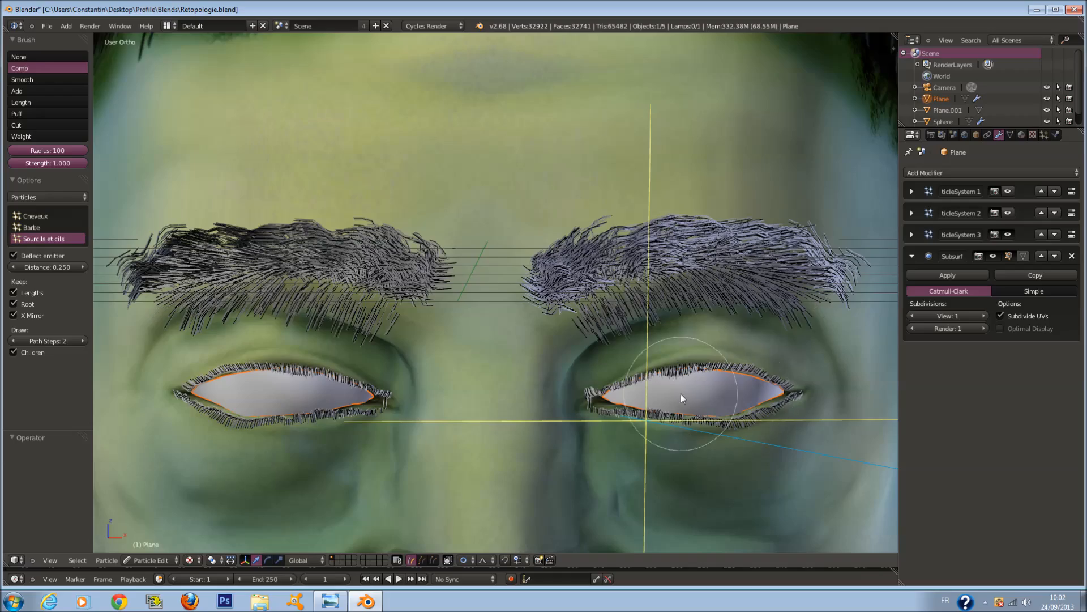
Comb the full length of both brows outward from angled views, keeping the brush off the eyelashes.
middle_click_drag(538, 311, 570, 258)
scroll(570, 258, "up", 2)
key("f")
left_click(569, 257)
mouse_move(524, 283)
left_mouse_down()
mouse_move(775, 229)
mouse_move(868, 268)
left_mouse_up()
middle_click_drag(467, 238, 487, 239)
scroll(379, 284, "down", 1)
middle_click_drag(391, 285, 409, 286)
mouse_move(421, 292)
left_mouse_down()
mouse_move(349, 270)
mouse_move(240, 259)
mouse_move(132, 279)
left_mouse_up()
Comb the right-hand brow's hairs backward along the head in the side view with a brush radius of 100.
middle_click_drag(386, 287, 369, 298)
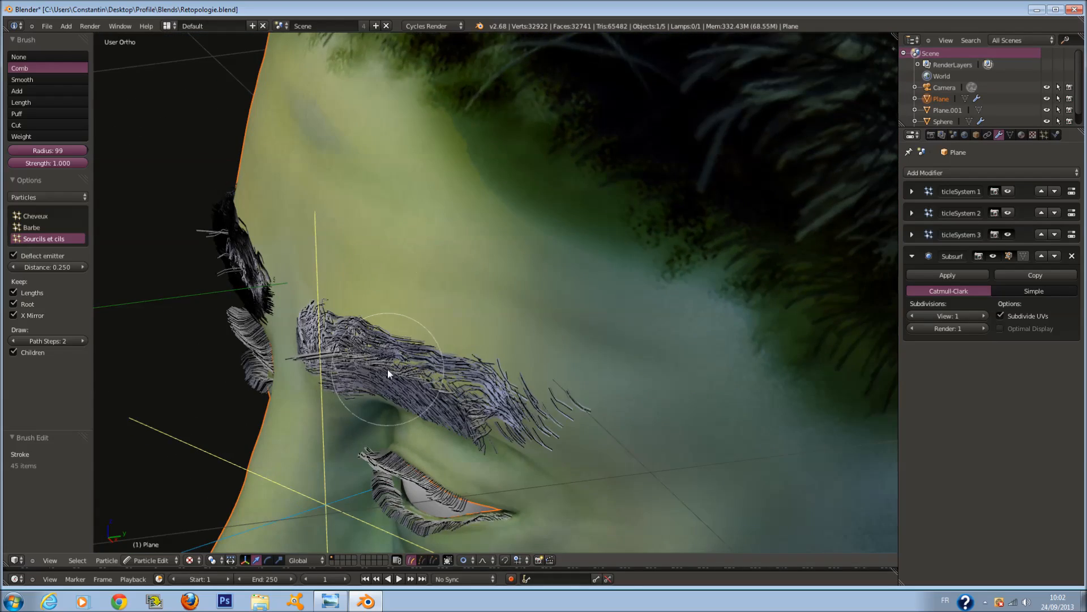
middle_click_drag(387, 369, 336, 310)
key("KP_3")
key("f")
left_click(363, 266)
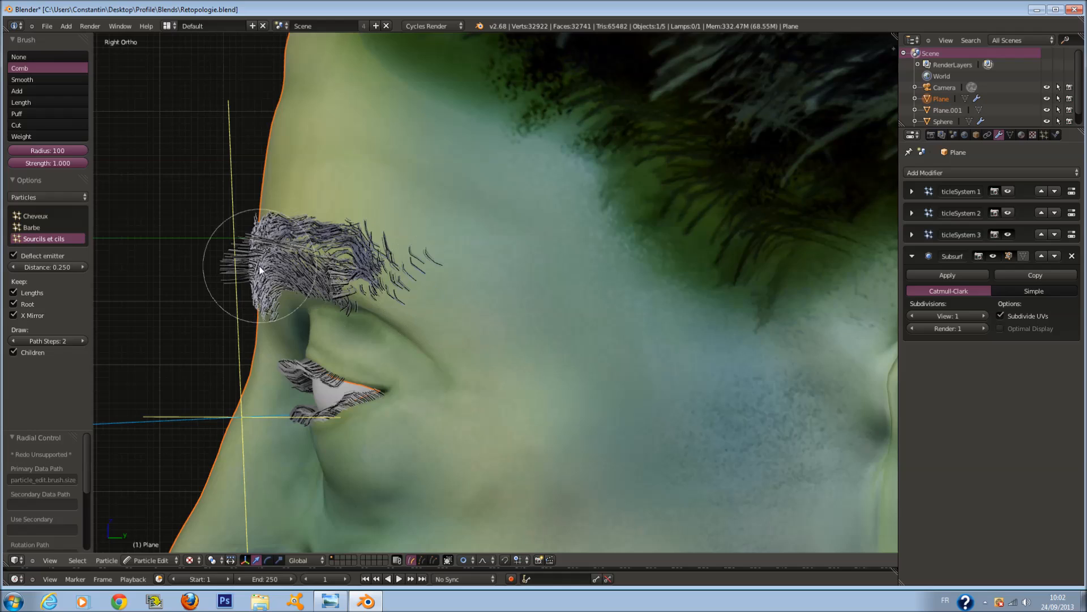
left_click_drag(192, 270, 426, 266)
Comb both brows from the inner to the outer end from angled views on either side.
middle_click_drag(426, 266, 540, 277)
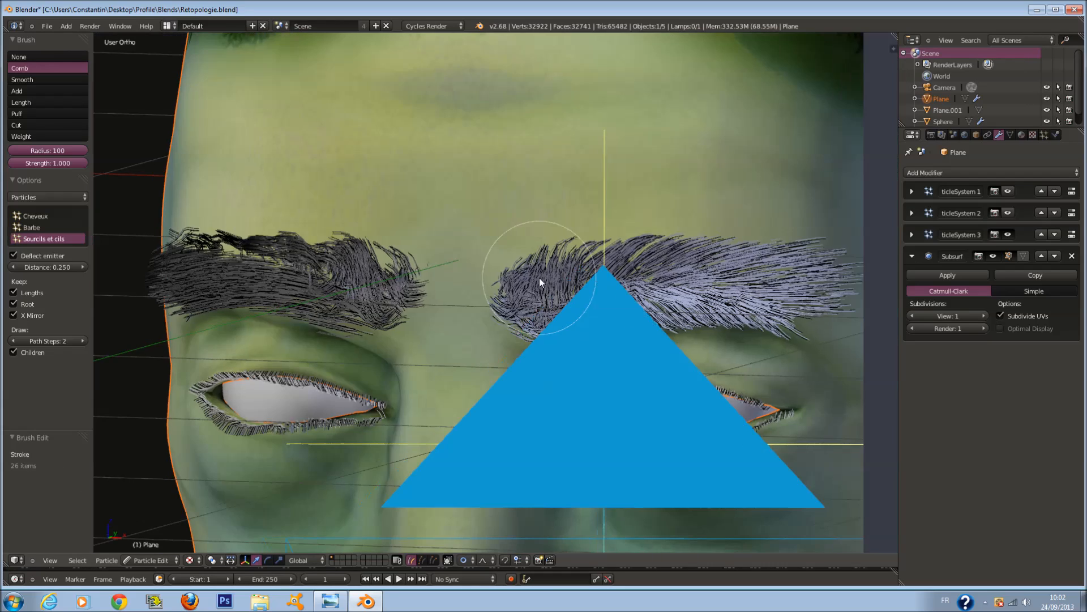
middle_click_drag(455, 269, 493, 274)
left_click_drag(461, 290, 179, 274)
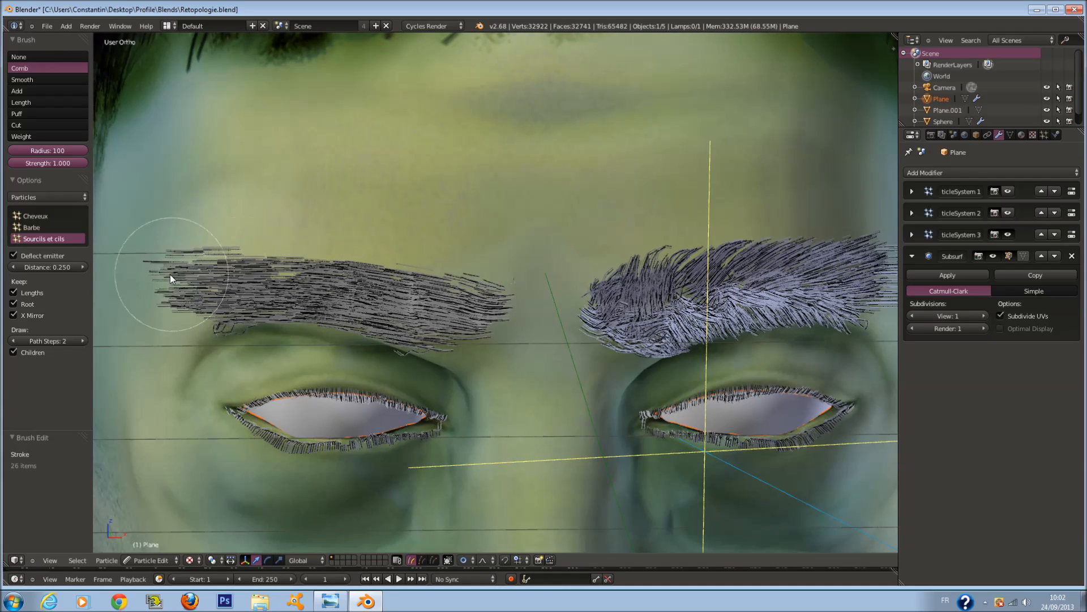
middle_click_drag(603, 279, 478, 281)
left_click_drag(499, 321, 802, 321)
middle_click_drag(518, 328, 730, 346)
mouse_move(730, 345)
left_mouse_down()
mouse_move(736, 279)
mouse_move(678, 270)
left_mouse_up()
Comb the right-hand brow's outer hairs from the side, and refine the outer ends of both brows in the front view.
middle_click_drag(679, 270, 517, 290)
key("KP_3")
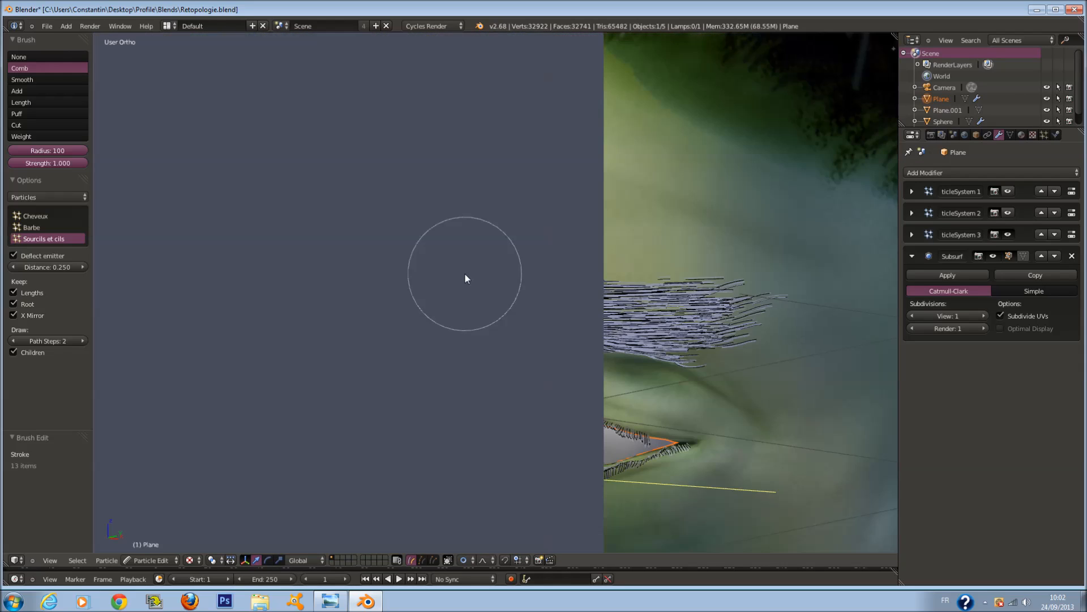
left_click_drag(667, 301, 733, 315)
key("KP_1")
scroll(733, 315, "down", 2)
key("f")
left_click(740, 266)
left_click_drag(752, 243, 759, 257)
scroll(274, 241, "up", 1)
key("f")
left_click(269, 240)
left_click_drag(278, 258, 262, 236)
Comb the inner end of the left-hand brow inward and the right-hand brow's inner hairs down and outward.
scroll(409, 256, "up", 2)
key("f")
left_click(475, 272)
mouse_move(448, 263)
left_mouse_down()
mouse_move(444, 250)
mouse_move(465, 256)
left_mouse_up()
mouse_move(641, 247)
left_mouse_down()
mouse_move(664, 290)
mouse_move(705, 310)
left_mouse_up()
Comb the lower and middle hairs of the left-hand brow into shape with a brush radius of 84.
key("f")
left_click(418, 302)
mouse_move(393, 304)
left_mouse_down()
mouse_move(379, 302)
mouse_move(412, 302)
left_mouse_up()
key("f")
left_click(436, 301)
left_click_drag(388, 267, 354, 258)
mouse_move(319, 261)
left_mouse_down()
mouse_move(303, 253)
mouse_move(482, 266)
left_mouse_up()
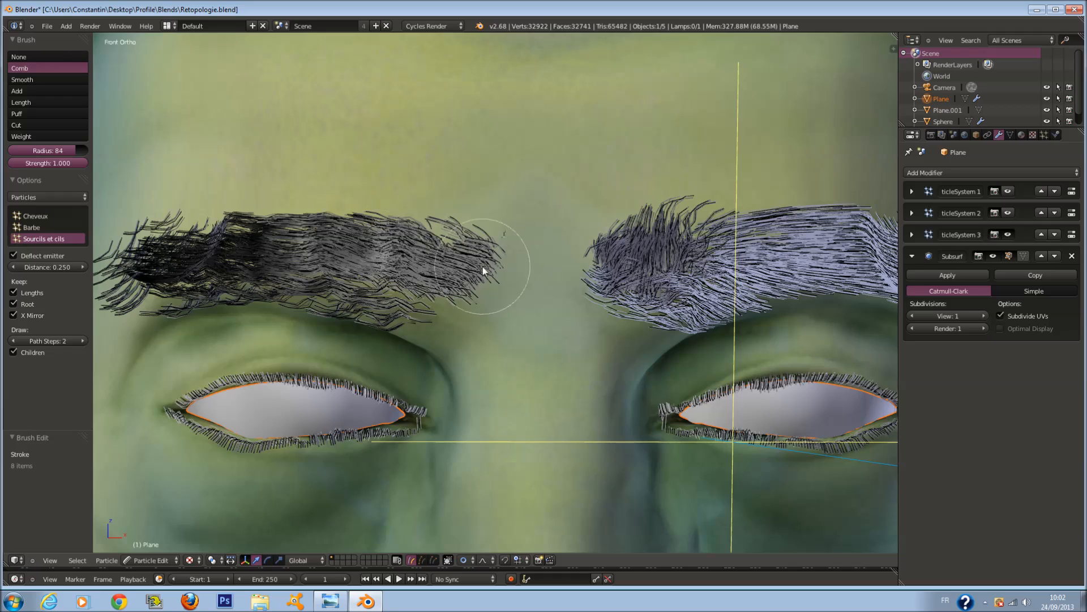
Comb the hairs on the lower inner edge of the right-hand brow outward.
scroll(632, 268, "down", 2)
key("f")
left_click(631, 271)
mouse_move(638, 307)
left_mouse_down()
mouse_move(702, 304)
mouse_move(723, 317)
mouse_move(743, 308)
left_mouse_up()
scroll(704, 305, "up", 2)
key("f")
left_click(691, 325)
Touch up the middle and outer hairs of the right-hand brow with short comb strokes, and set the brush radius to 63.
key("f")
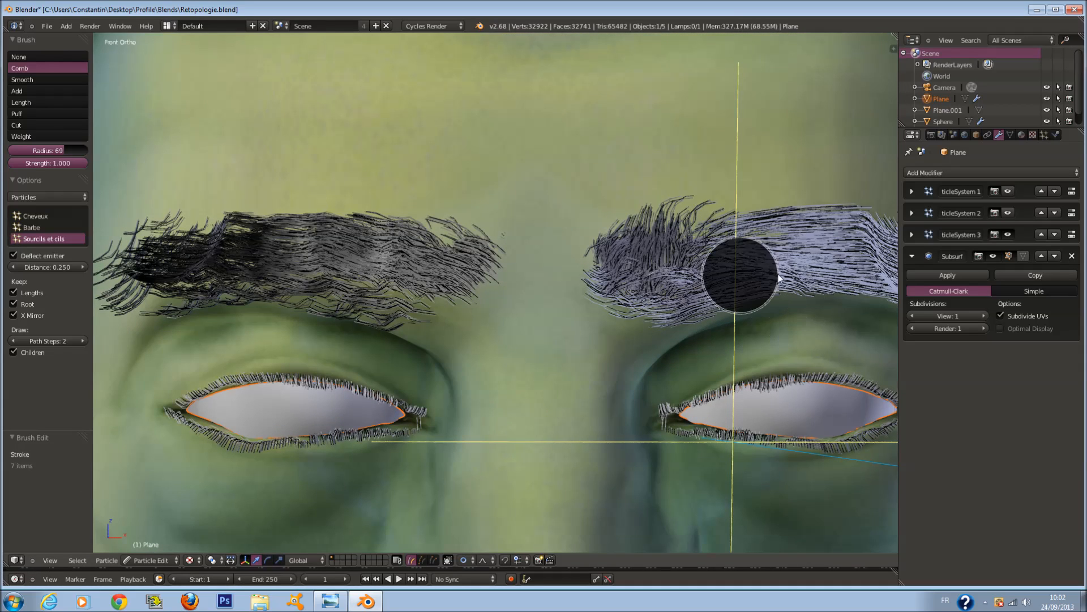
left_click(803, 288)
scroll(750, 253, "down", 1)
left_click_drag(751, 252, 750, 248)
key("f")
left_click(778, 286)
left_click_drag(821, 295, 844, 294)
left_click_drag(799, 245, 824, 247)
scroll(821, 252, "down", 1)
key("f")
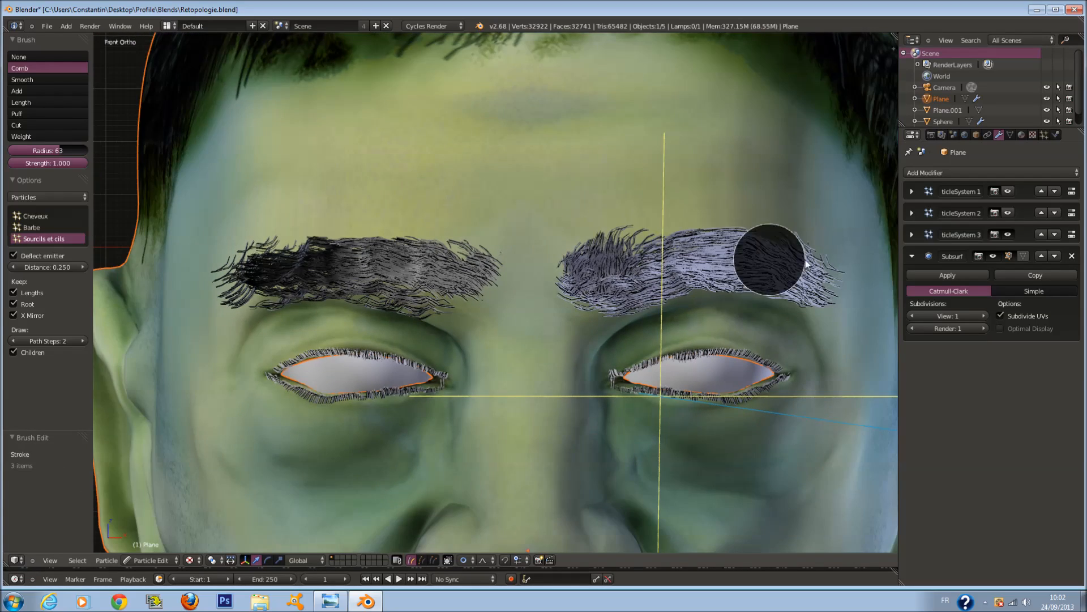
left_click(805, 260)
Save over the existing Retopologie.blend file and view the head through the camera.
scroll(759, 279, "down", 2)
middle_click_drag(725, 292, 621, 294)
key("ctrl+s")
left_click(621, 291)
scroll(575, 244, "up", 2)
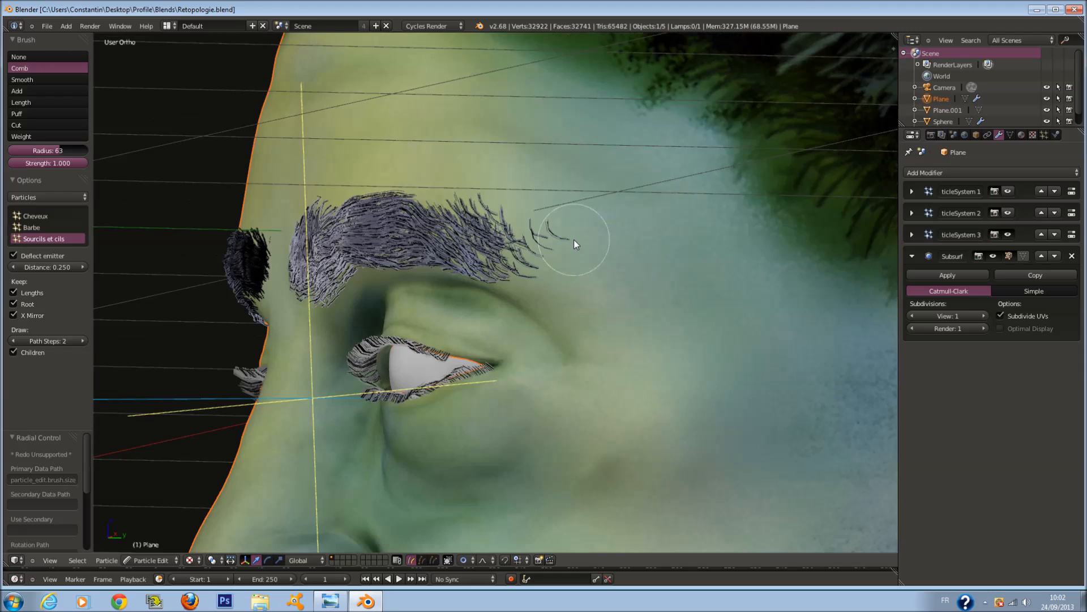
key("KP_0")
key("ctrl+s")
left_click(556, 242)
scroll(482, 199, "up", 3)
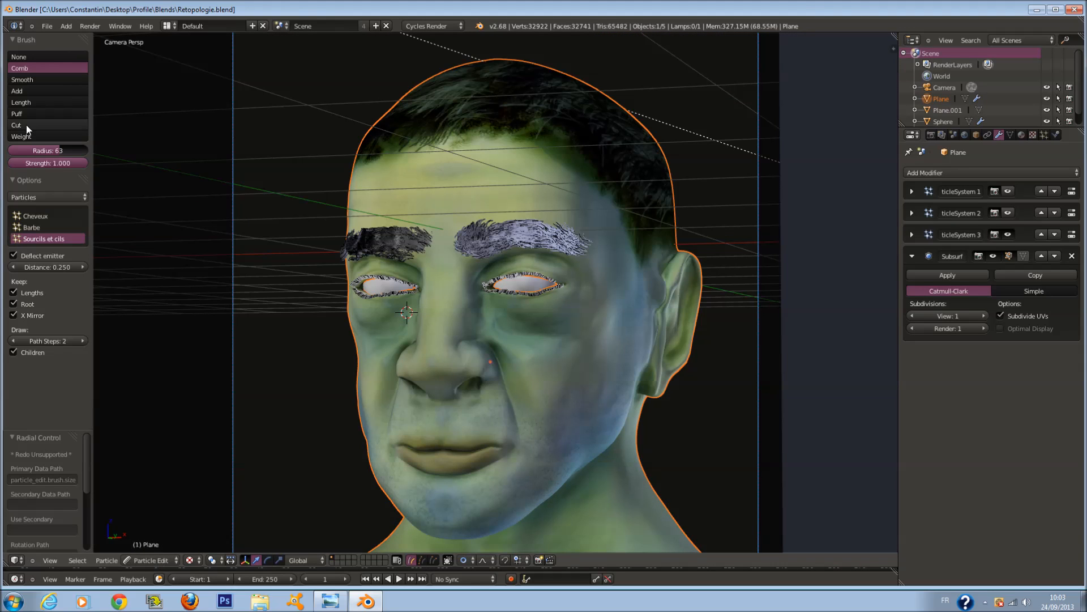
Pick the Cut brush, and look at the head in Material shading before returning the viewport to Texture shading.
left_click(42, 121)
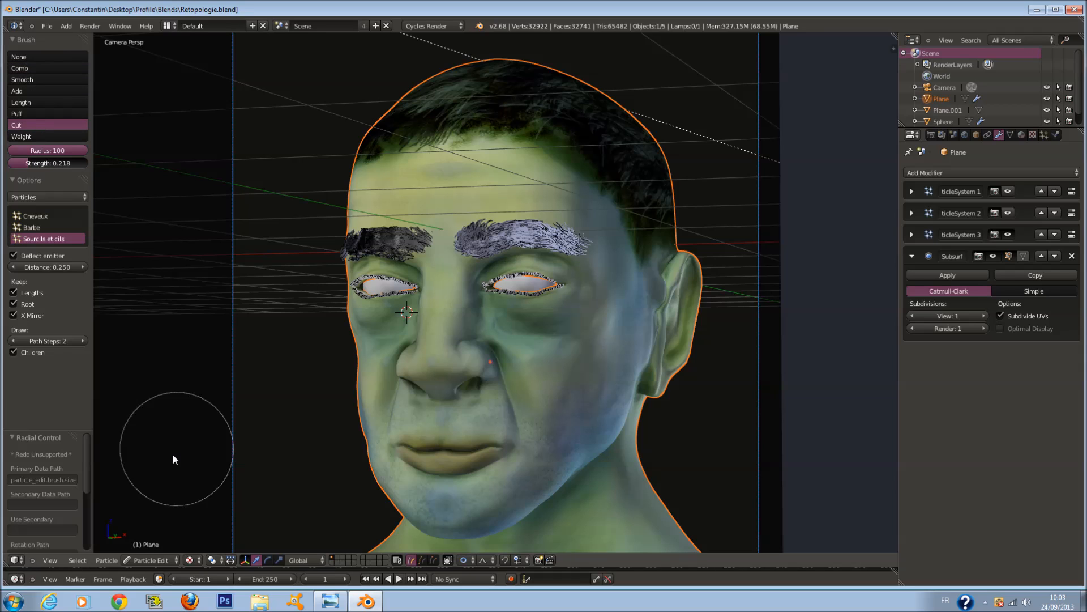
left_click(191, 560)
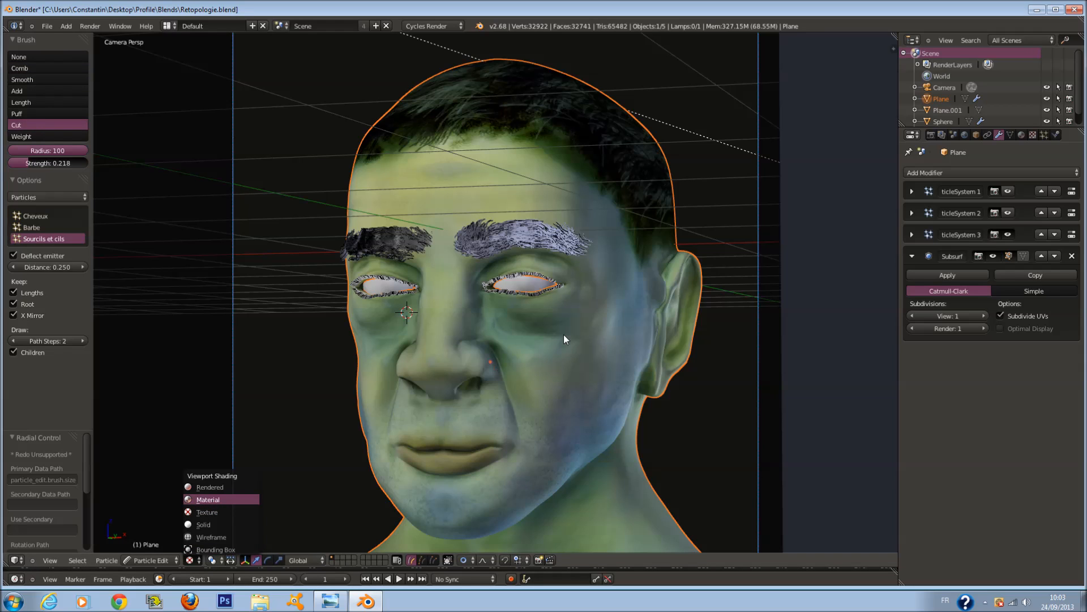
scroll(563, 335, "up", 1)
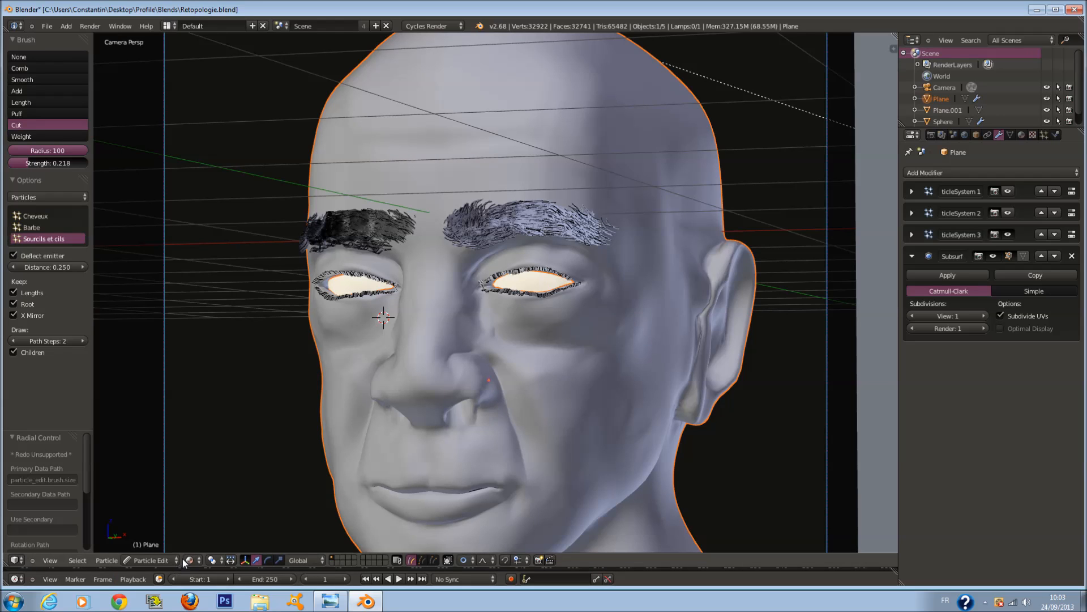
left_click(189, 560)
left_click(219, 522)
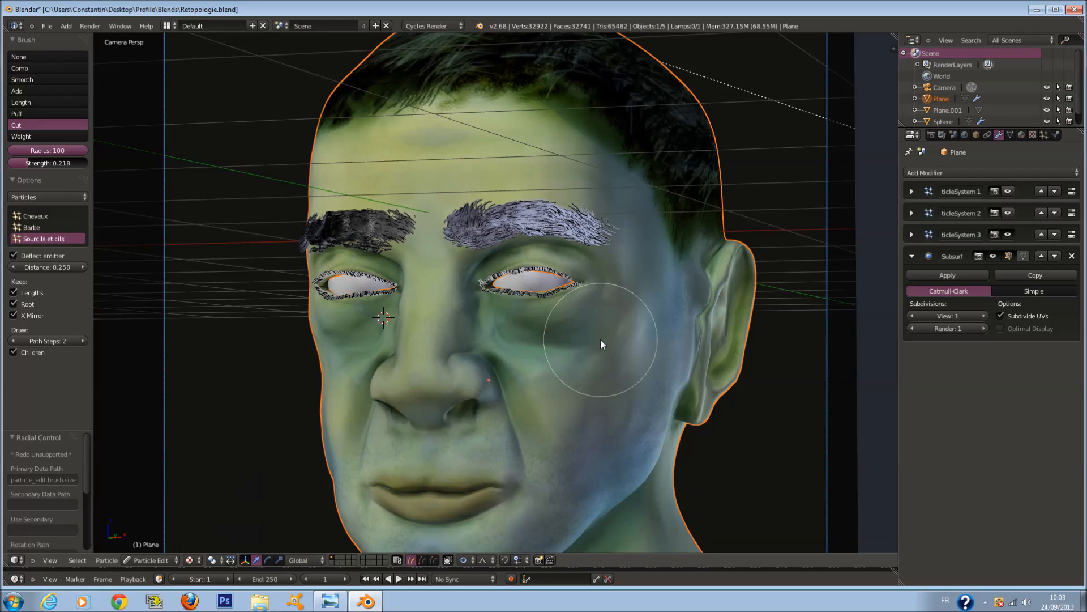
Trim the hairs along the upper edge of the brows from the front with the Cut brush, and set its radius to 78.
key("KP_1")
key("f")
left_click(459, 222)
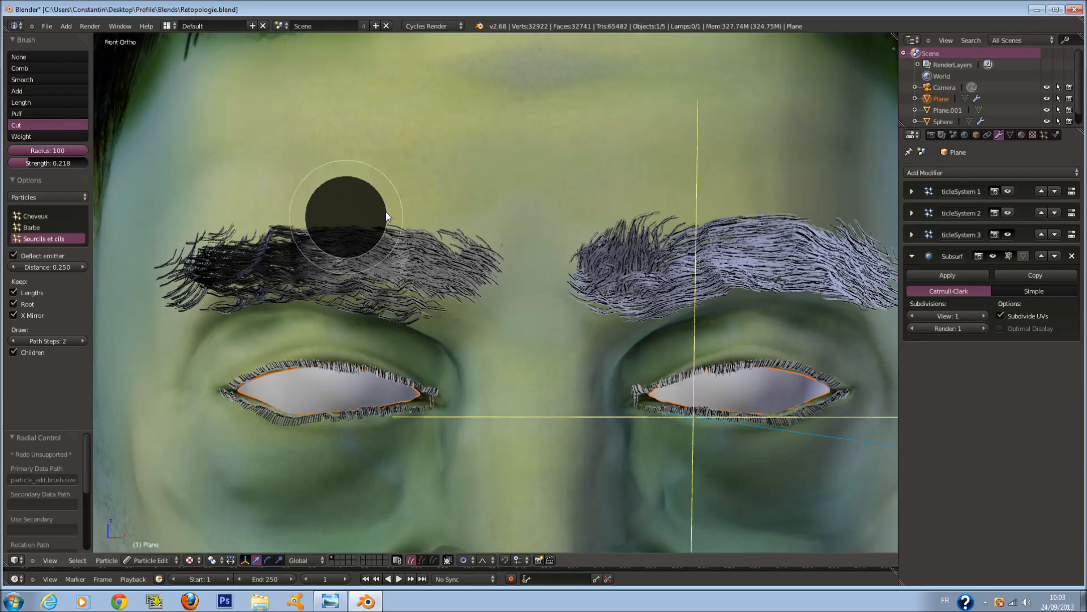
mouse_move(224, 231)
left_mouse_down()
mouse_move(187, 245)
mouse_move(385, 216)
mouse_move(484, 232)
mouse_move(634, 202)
mouse_move(725, 203)
mouse_move(651, 202)
left_mouse_up()
scroll(512, 234, "up", 6, "ctrl")
key("f")
left_click(505, 236)
Return to the camera view and save over the existing Retopologie.blend file.
key("Home")
key("KP_0")
key("ctrl+s")
left_click(610, 233)
Trim the upper edge and outer end of the right-hand brow with the Cut brush.
scroll(573, 162, "up", 3)
mouse_move(551, 154)
left_mouse_down()
mouse_move(523, 153)
mouse_move(642, 161)
mouse_move(633, 172)
mouse_move(660, 188)
left_mouse_up()
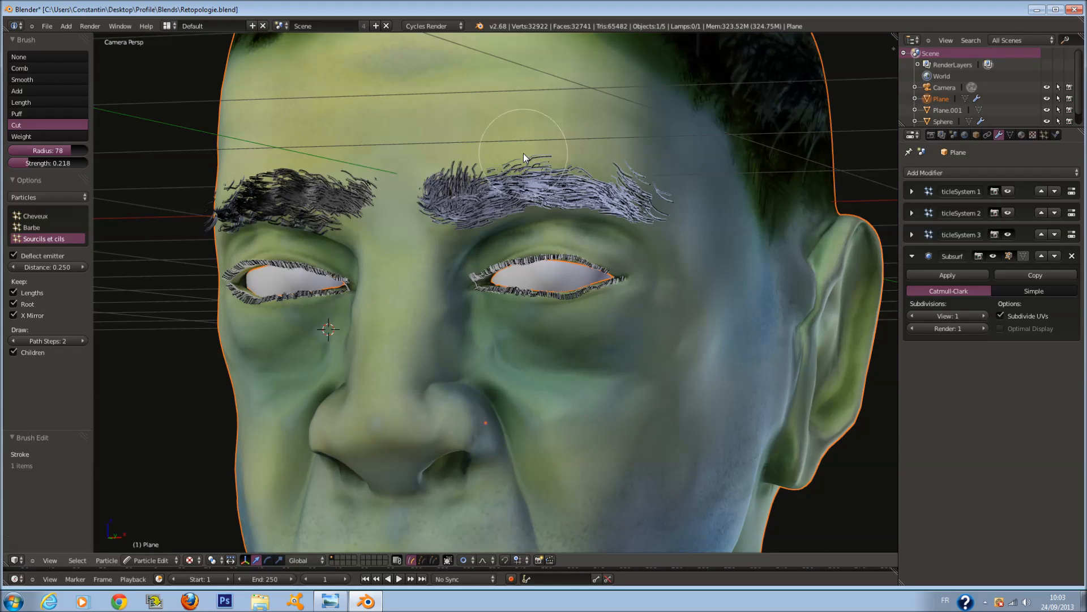
left_click(660, 188)
left_click(662, 188)
Try to trim the lower inner hairs of the left-hand brow with the Cut brush, and undo the strokes.
middle_click_drag(295, 157, 421, 191)
scroll(421, 191, "up", 2)
scroll(430, 215, "up", 10)
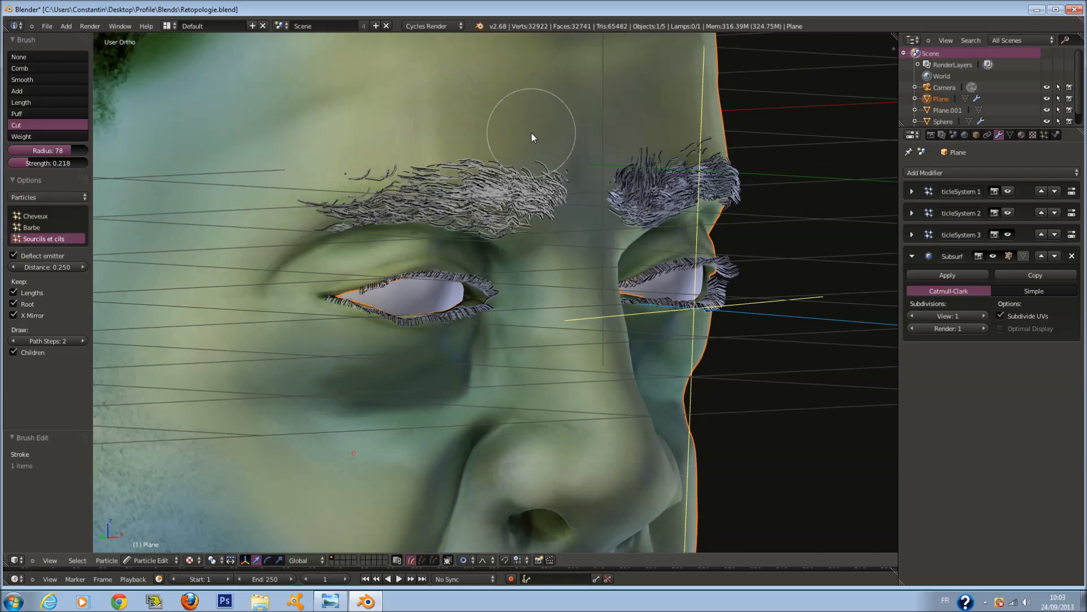
mouse_move(532, 132)
middle_mouse_down()
mouse_move(475, 131)
mouse_move(448, 168)
middle_mouse_up()
scroll(449, 169, "up", 2)
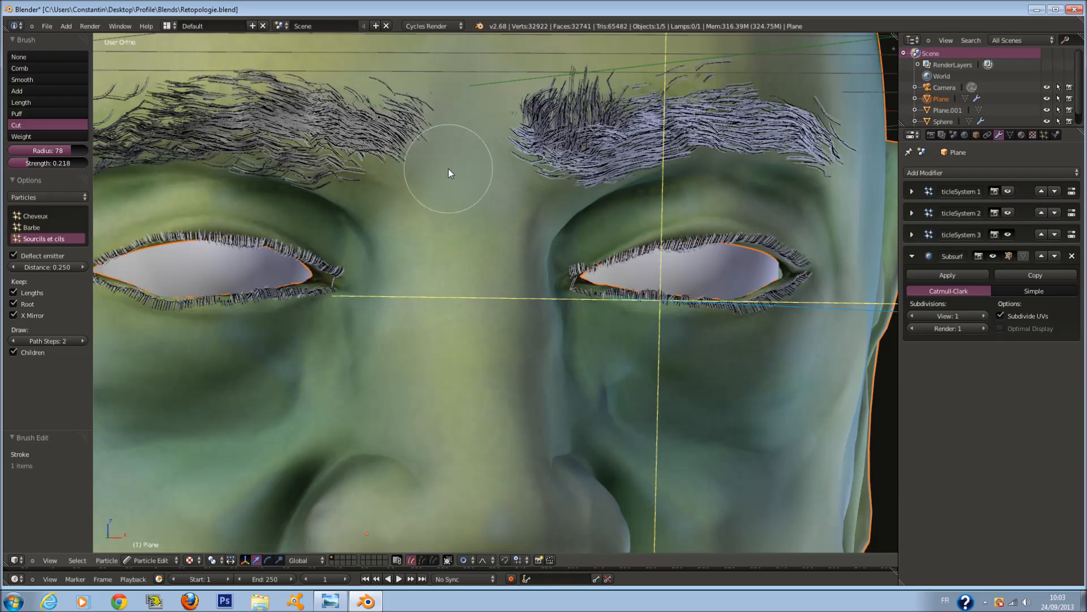
key("f")
left_click(349, 180)
left_click(294, 185)
left_click(282, 175)
key("f")
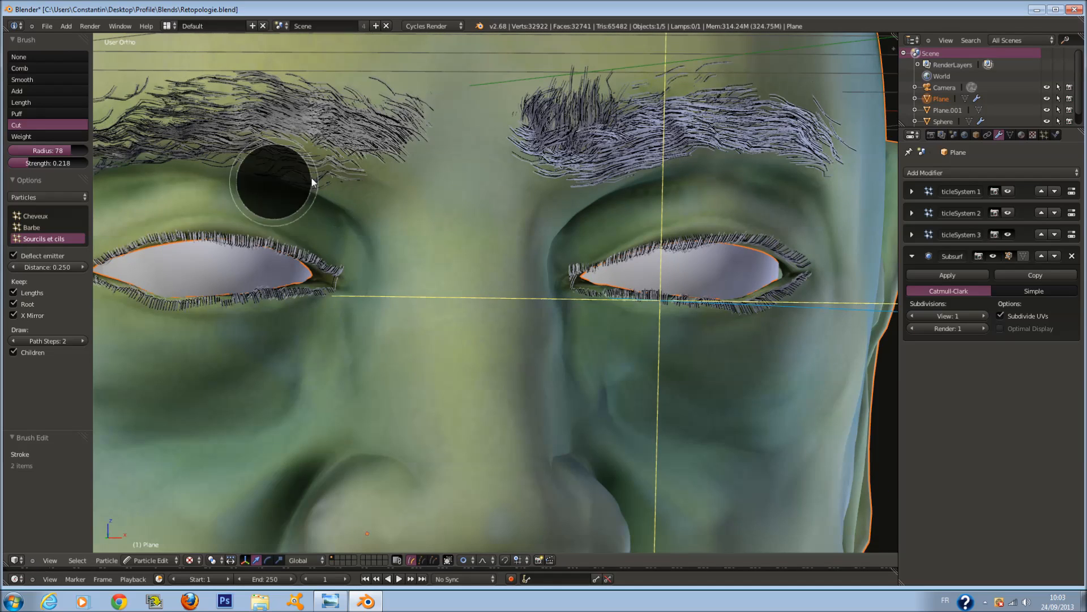
left_click(312, 178)
key("ctrl+z")
scroll(328, 171, "down", 4, "ctrl")
key("ctrl+z")
scroll(374, 168, "up", 2)
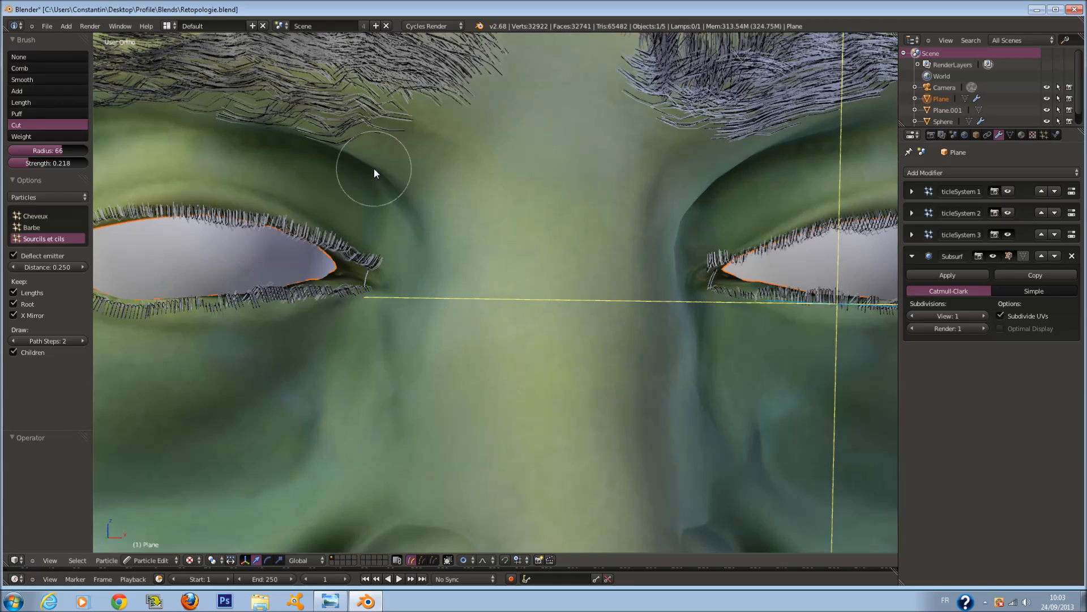
Set the Cut brush radius to 63 and trim the lower inner edge of the left-hand brow and the inner part of the right-hand brow.
key("f")
left_click(373, 168)
left_click_drag(367, 142, 327, 130)
middle_click_drag(626, 187, 556, 194)
left_click_drag(556, 159, 653, 137)
scroll(652, 137, "down", 5)
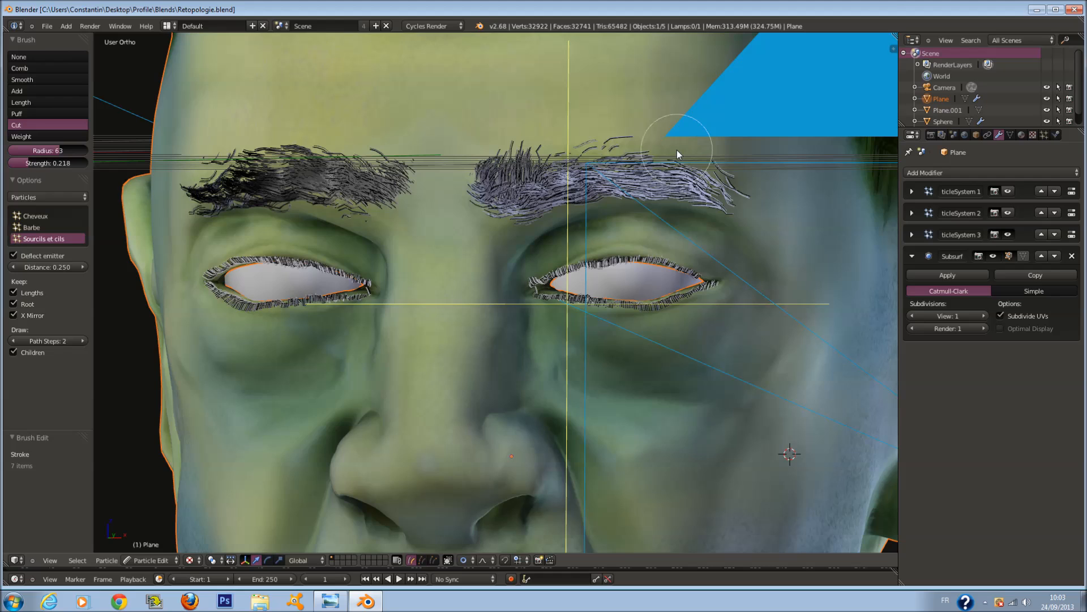
scroll(608, 200, "down", 2)
scroll(601, 226, "down", 3)
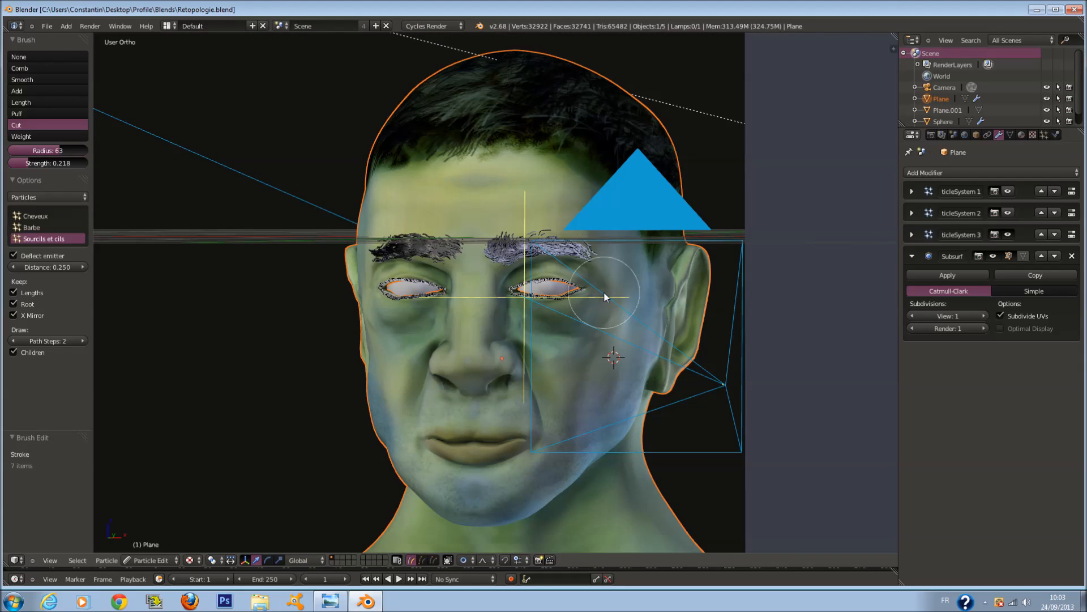
scroll(464, 350, "up", 1)
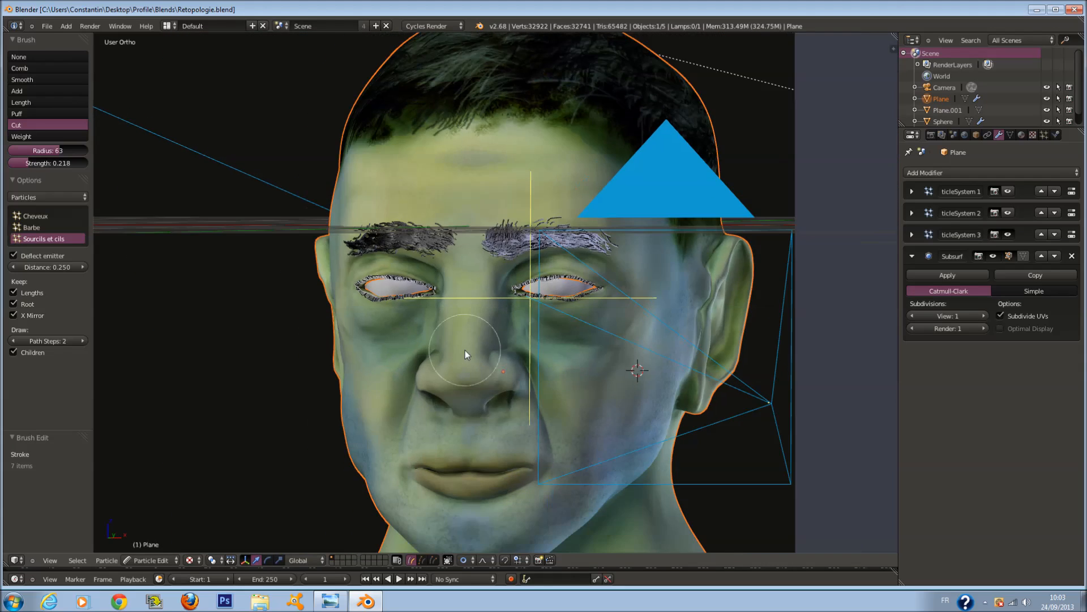
Switch the head to Object Mode and display the hair and beard particle systems in the viewport, checking them from several sides.
left_click(168, 560)
left_click(151, 550)
key("KP_0")
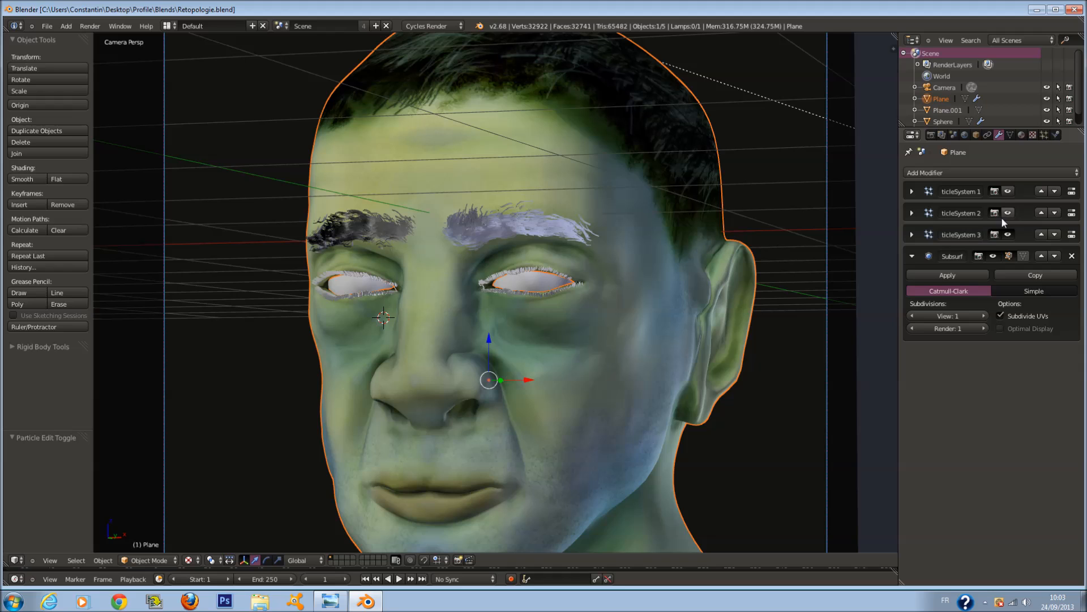
left_click(1009, 191)
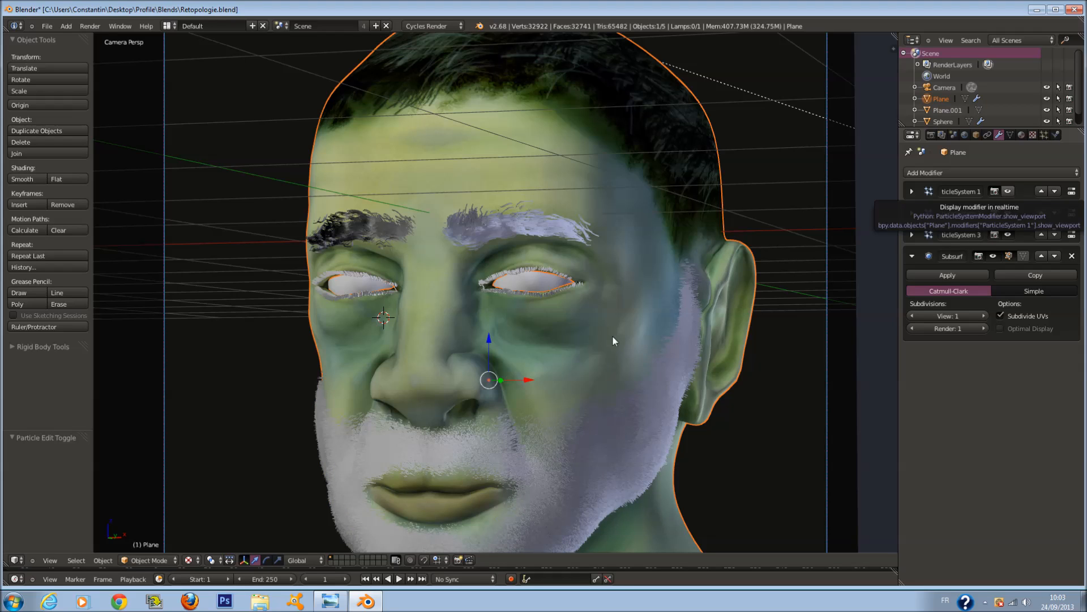
scroll(613, 340, "down", 3)
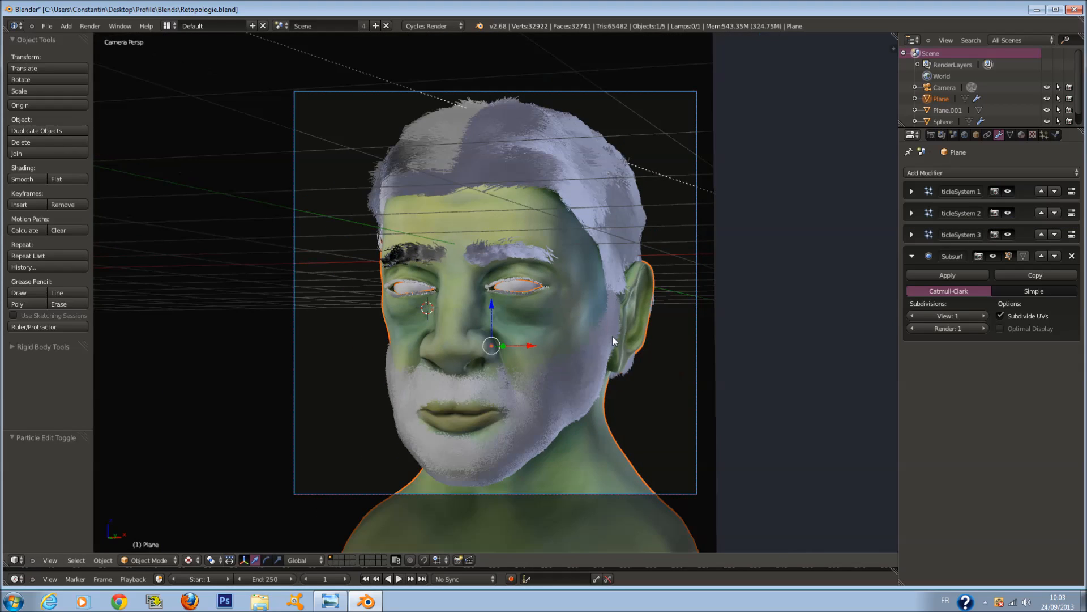
scroll(613, 340, "up", 1)
middle_click_drag(637, 334, 441, 347)
scroll(559, 282, "up", 1)
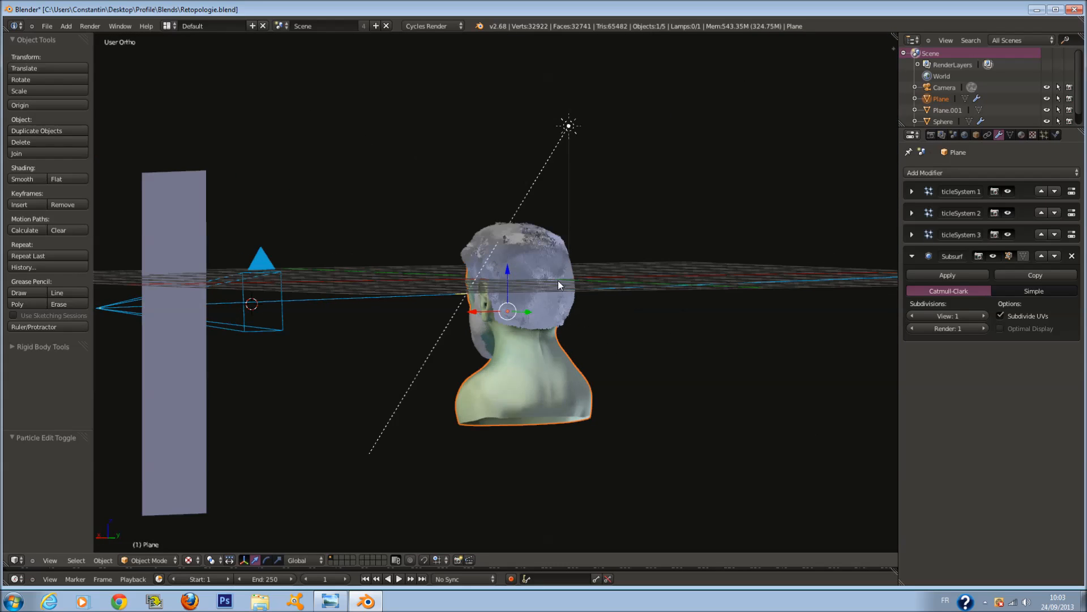
scroll(558, 280, "up", 2)
middle_click_drag(551, 280, 672, 290)
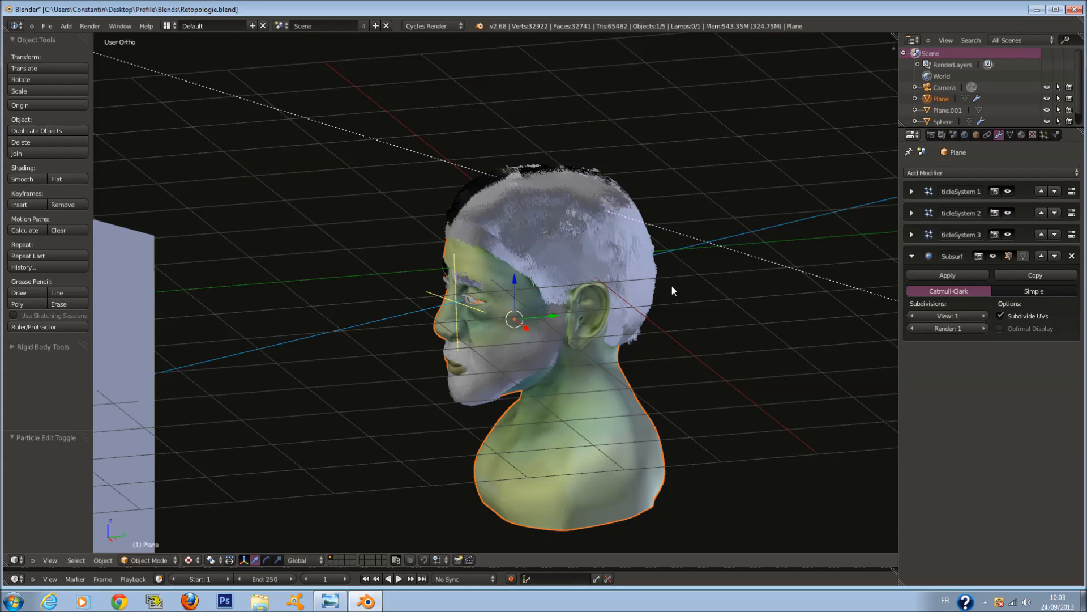
key("KP_0")
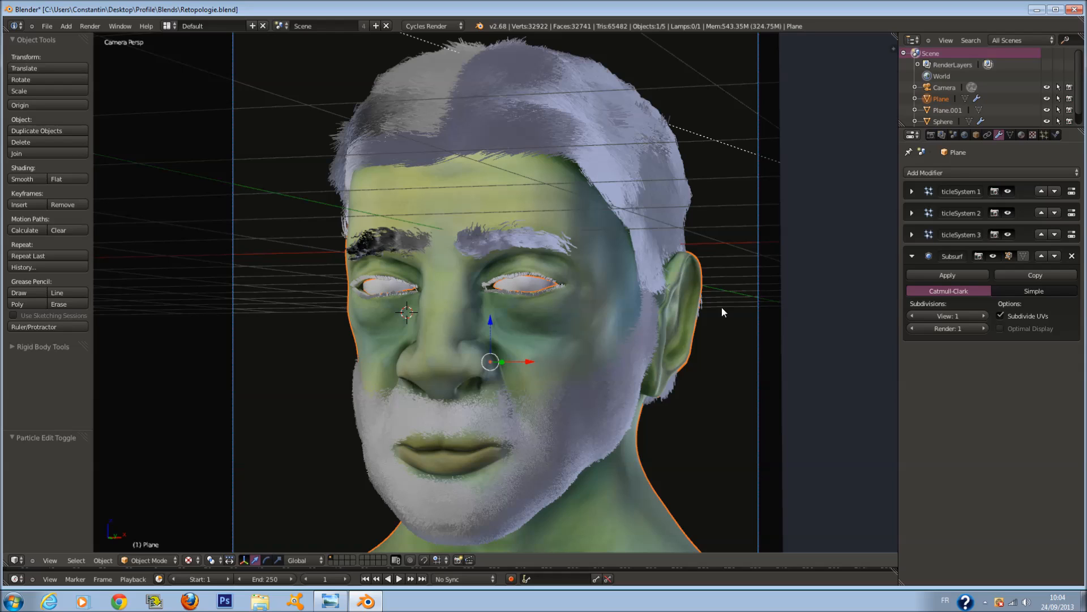
Add a new material slot to the head and assign the existing Barbe material to it.
left_click(1022, 135)
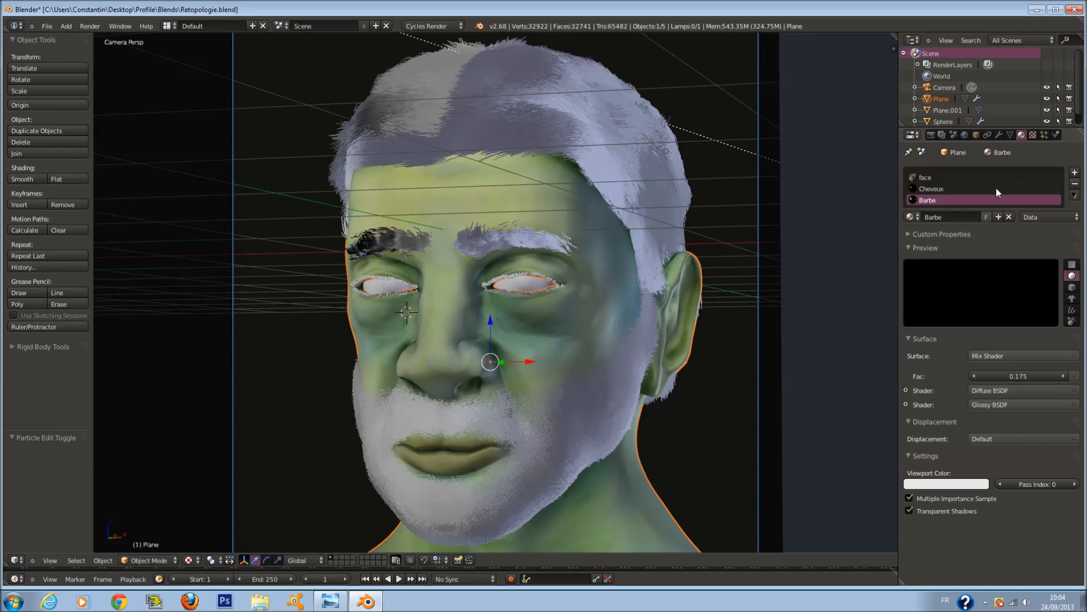
left_click(1074, 172)
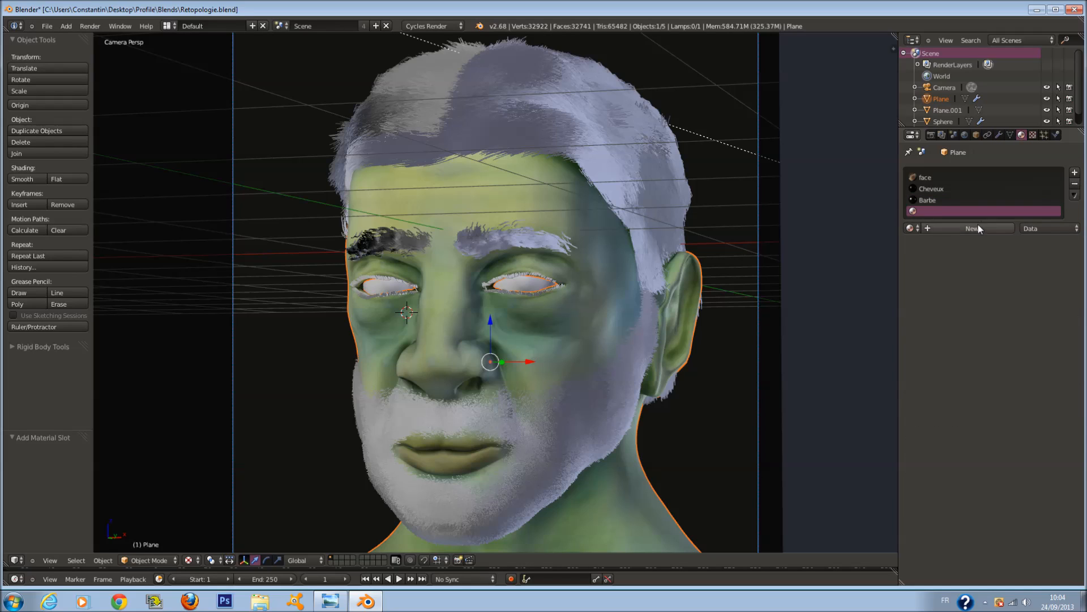
left_click(910, 228)
type("B")
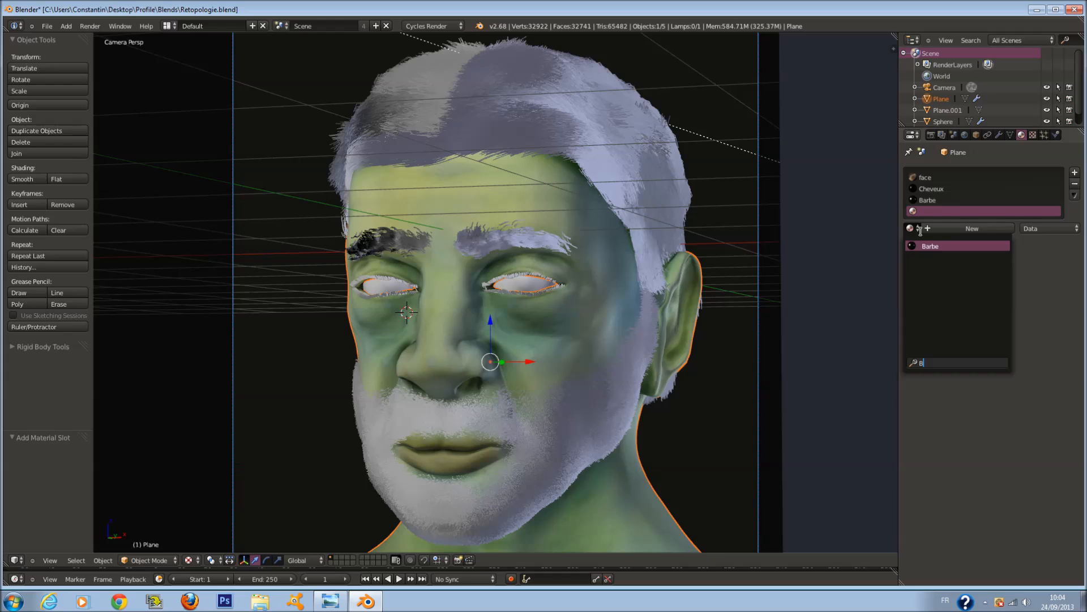
left_click(936, 246)
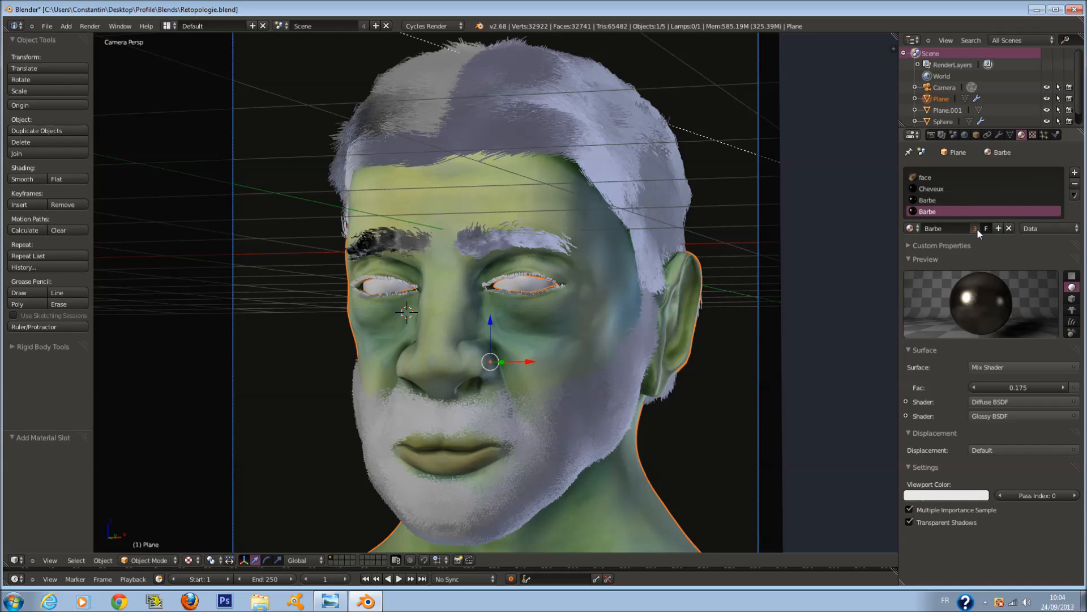
Make the new slot's Barbe material a single-user copy and rename it Sourcil.
left_click(976, 228)
left_click(968, 228)
type("sourcil")
key("Return")
scroll(613, 306, "up", 1)
scroll(614, 306, "down", 1)
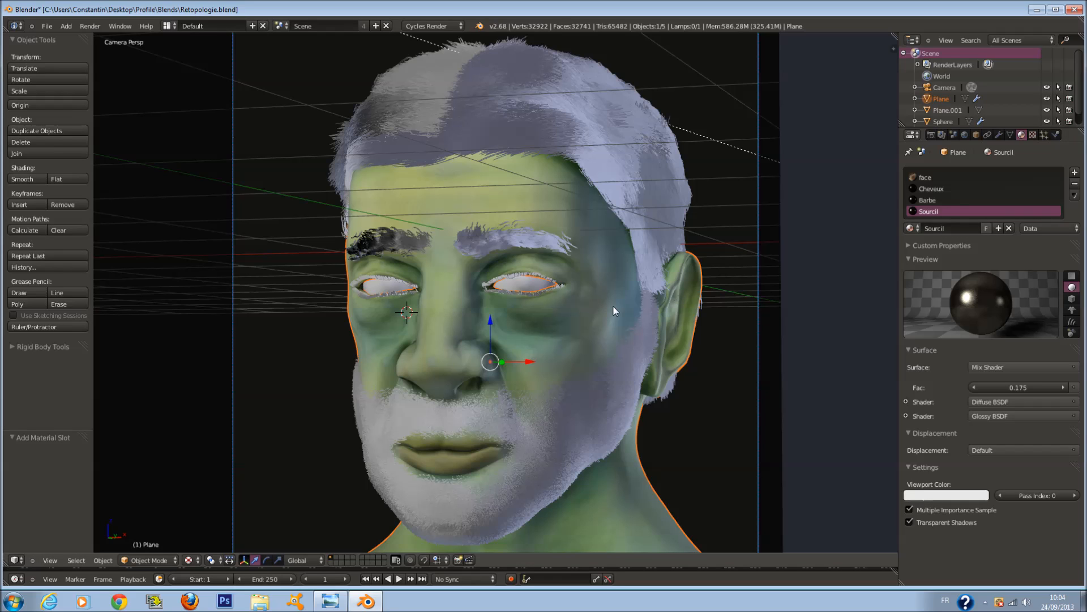
View the head from the front and save over the existing blend file.
key("KP_0")
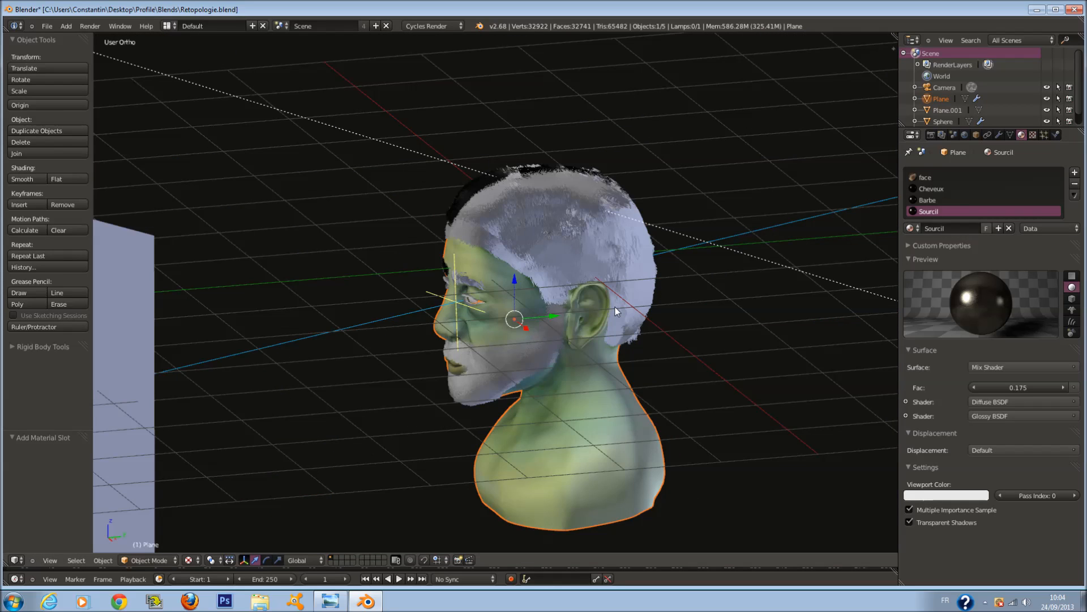
key("KP_1")
key("ctrl+s")
left_click(764, 143)
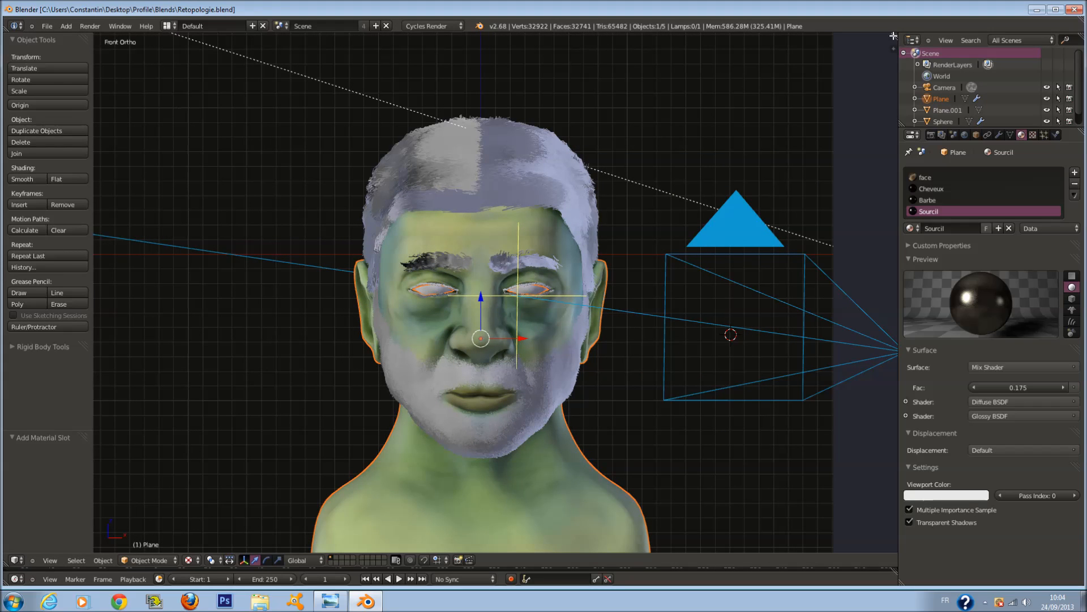
Split the 3D view and turn the new area into a Node Editor framing the Sourcil material's nodes.
left_click_drag(894, 35, 575, 425)
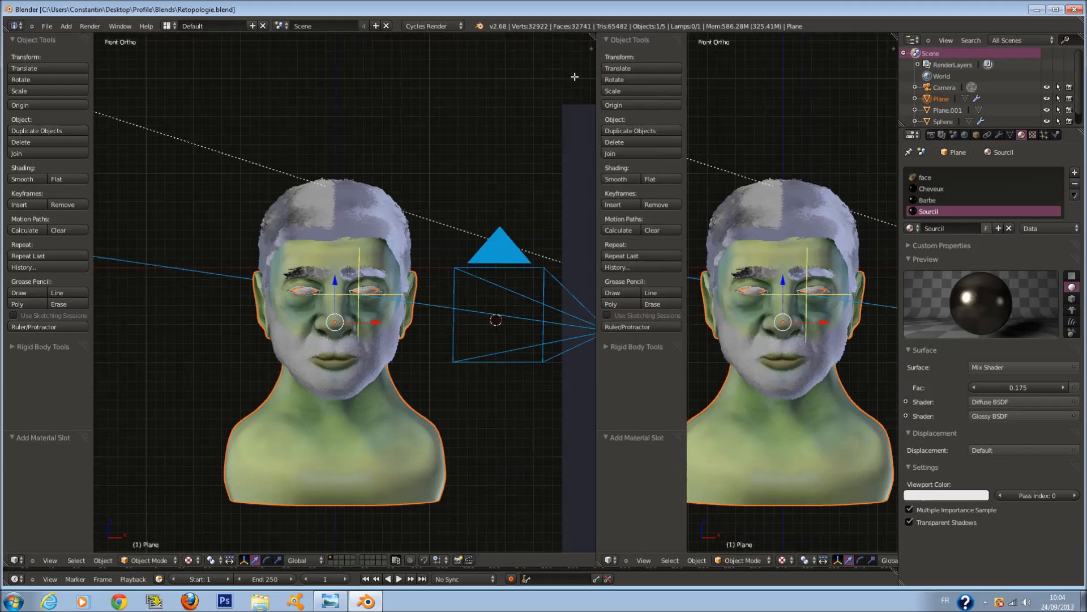
left_click(588, 561)
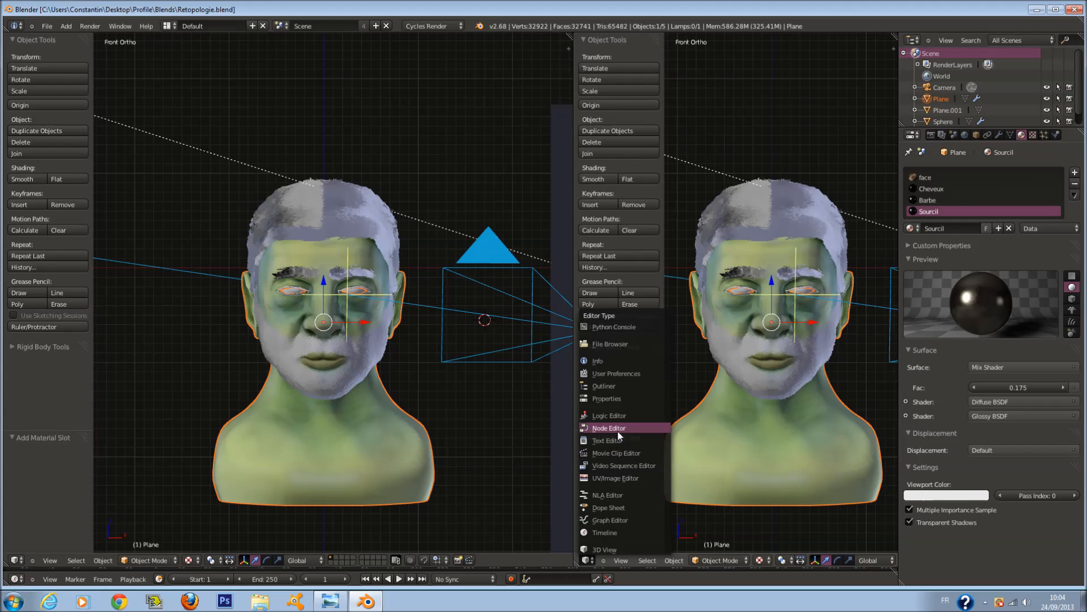
left_click(617, 430)
key("Home")
key("n")
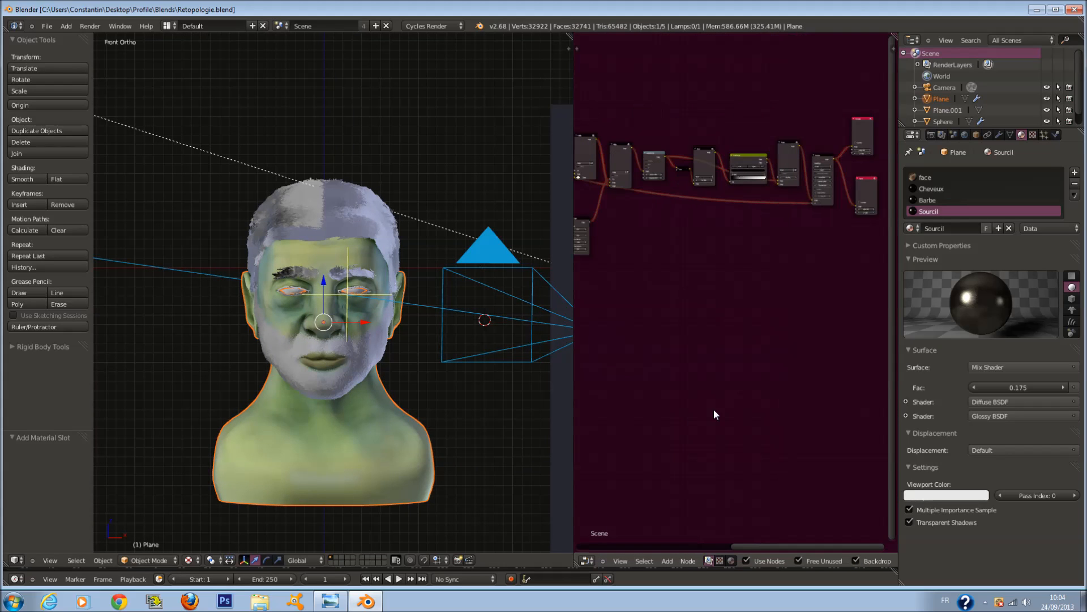
left_click(731, 560)
scroll(797, 374, "down", 8)
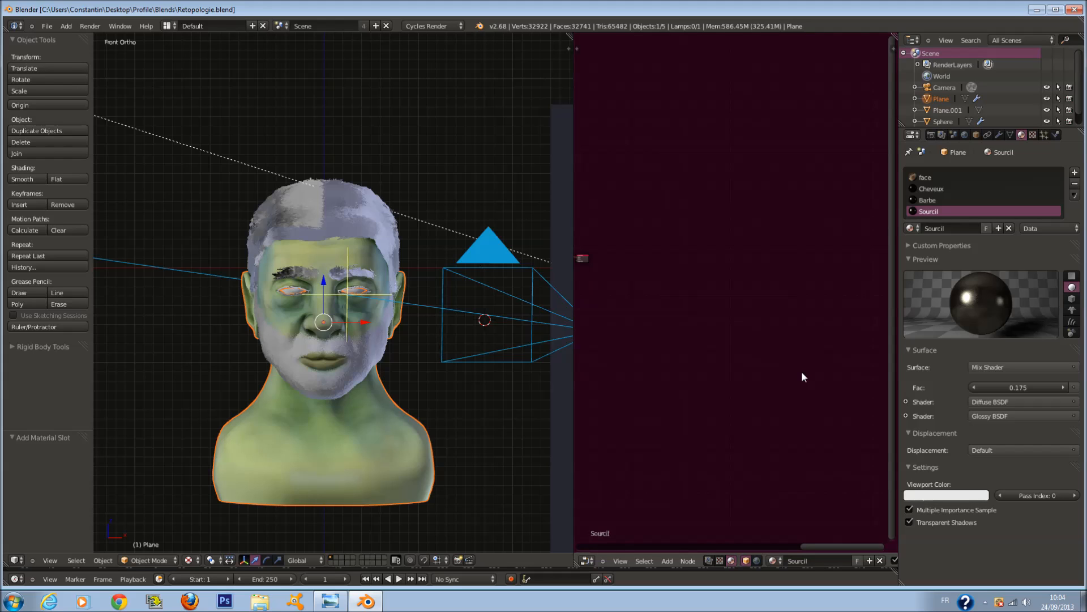
middle_click_drag(673, 344, 788, 360)
scroll(770, 329, "up", 7)
scroll(767, 317, "up", 2)
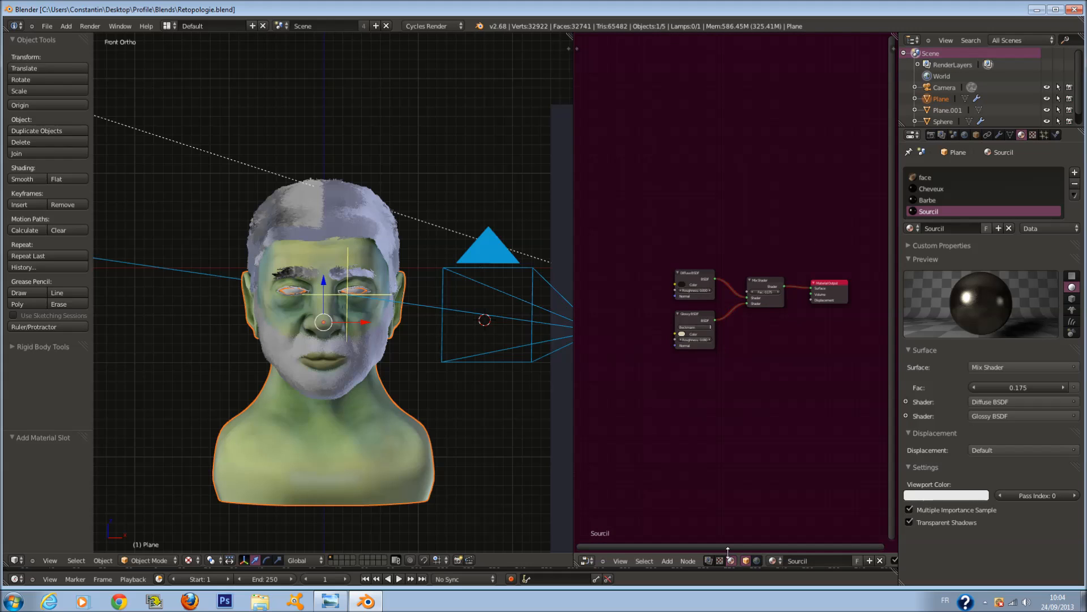
scroll(739, 395, "up", 3)
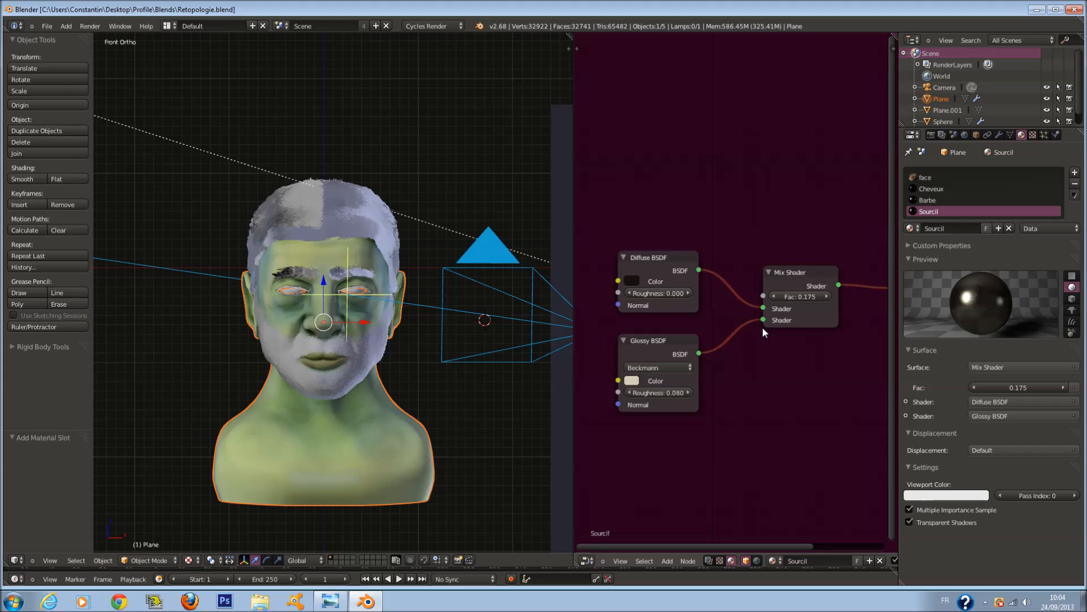
scroll(764, 333, "down", 1)
middle_click_drag(796, 334, 728, 332)
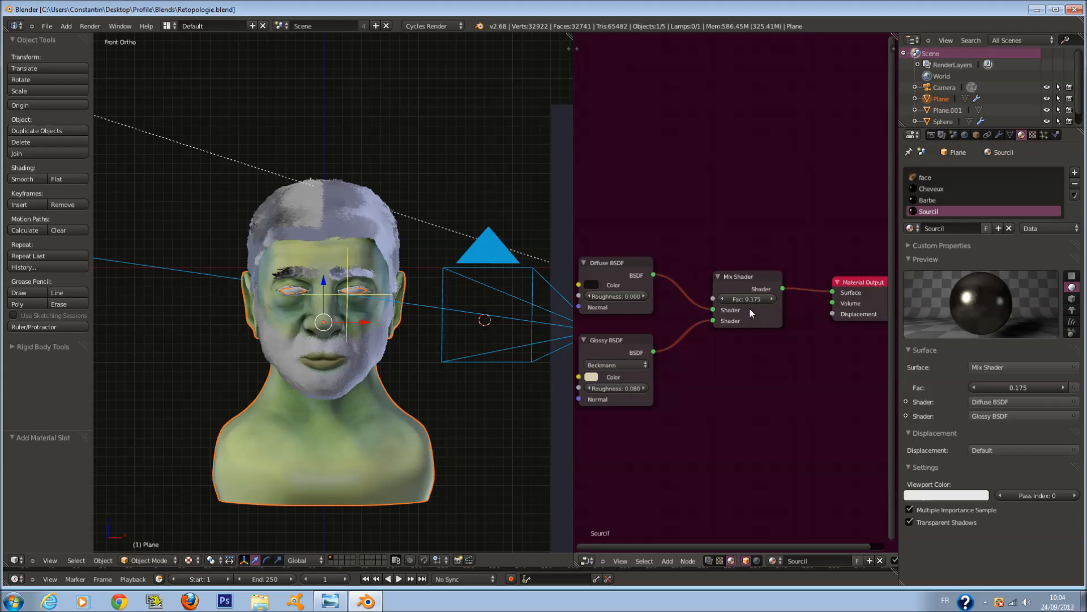
Set the factor of the Sourcil material's Mix Shader to 0.
left_click(772, 298)
left_click(773, 299)
left_click(772, 299)
left_click(772, 298)
left_click(773, 298)
left_click(773, 298)
left_click(769, 298)
type("0")
key("Return")
scroll(725, 329, "up", 4)
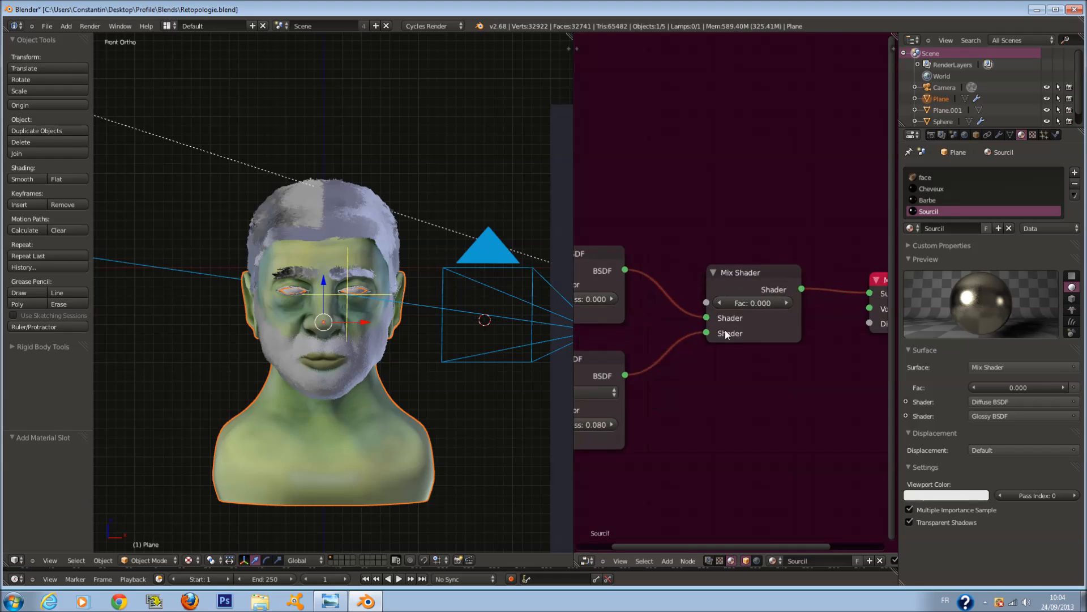
Set the Sourcil Mix Shader factor to 0.02 and save the file.
left_click(774, 304)
left_click(756, 303)
key("BackSpace")
left_click(795, 373)
left_click(763, 303)
type(".")
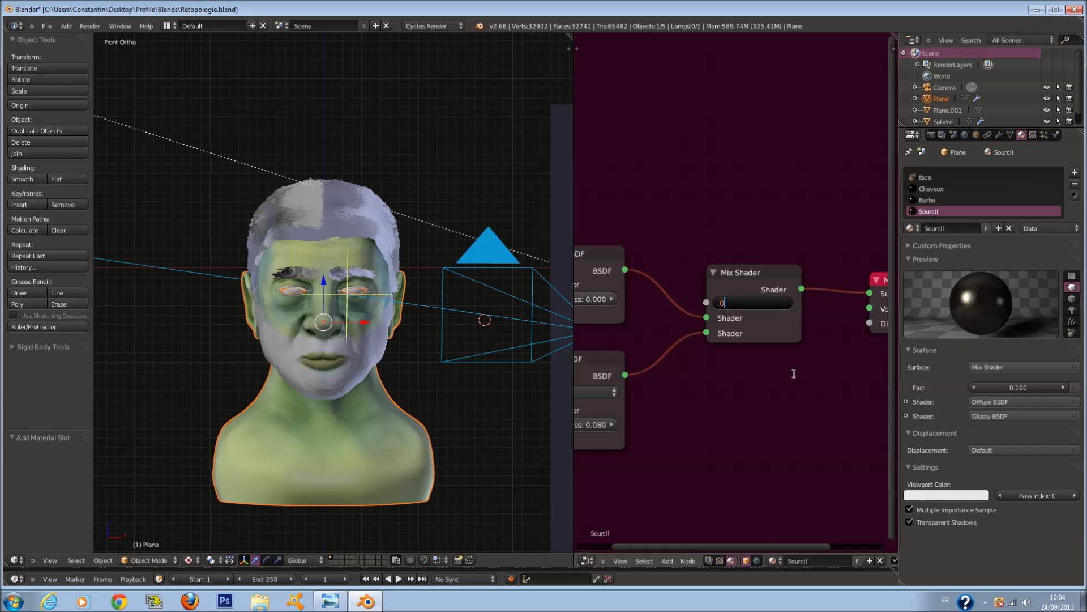
type("02")
key("Return")
key("ctrl+s")
Check which material slot the Sourcils et cils particle system renders with, and return to the Sourcil material settings.
scroll(444, 267, "up", 4)
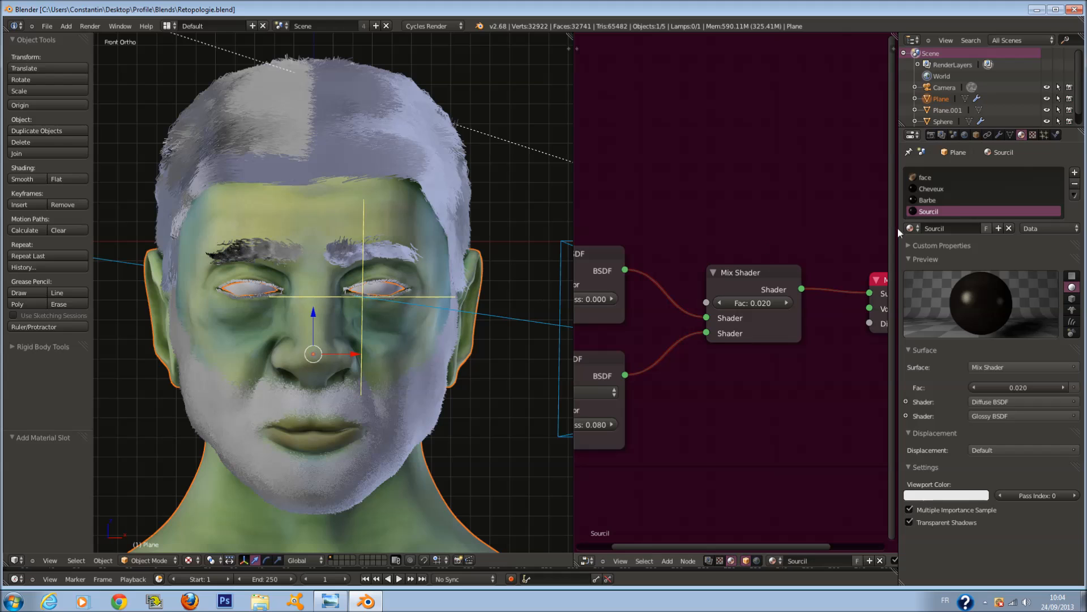
left_click(1044, 136)
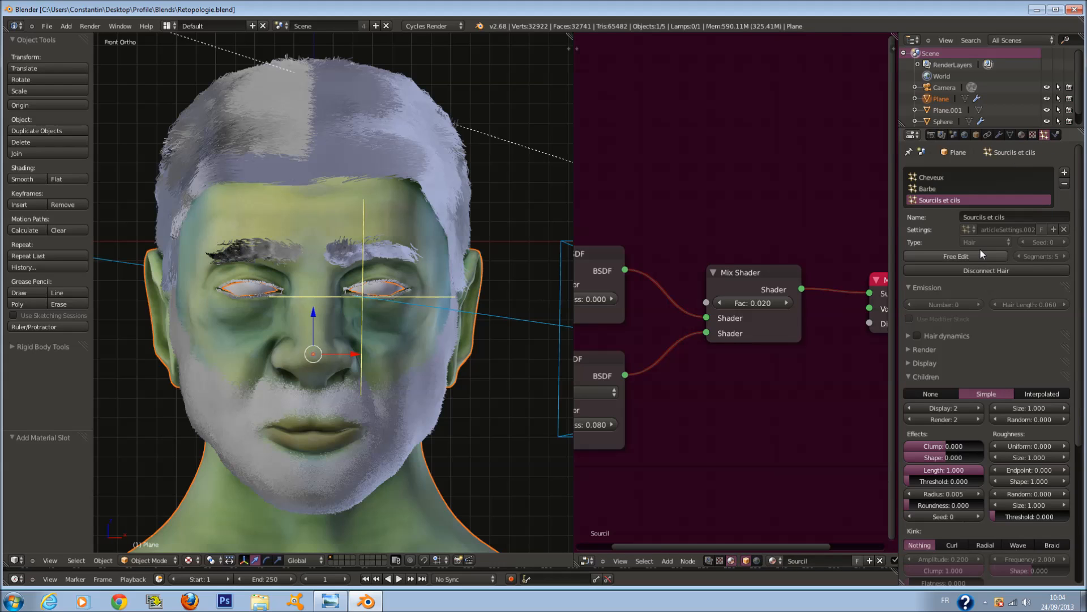
scroll(956, 249, "down", 3)
left_click(953, 284)
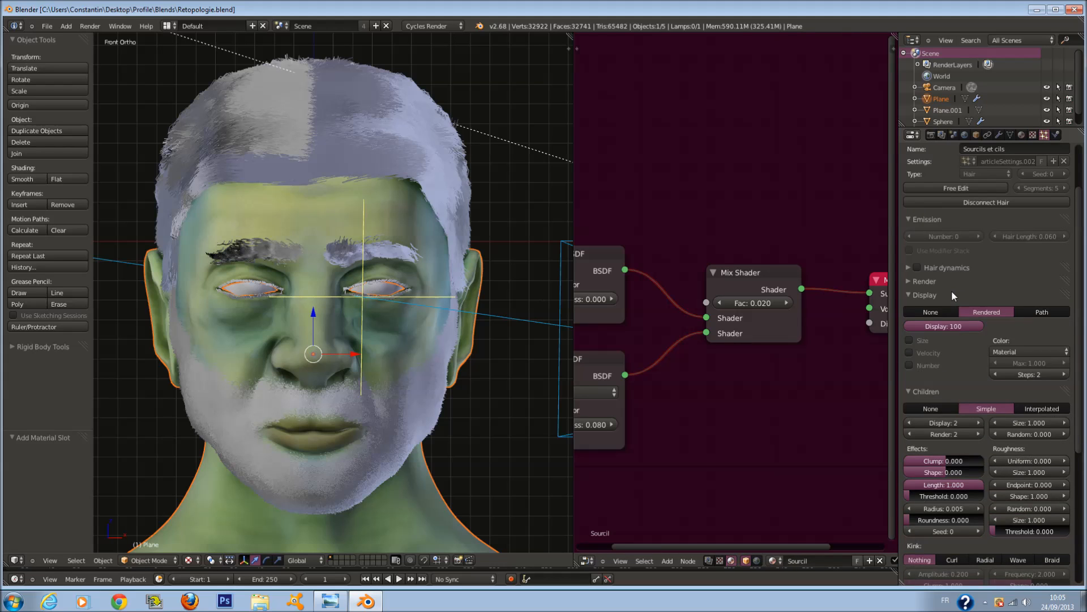
left_click_drag(965, 292, 970, 294)
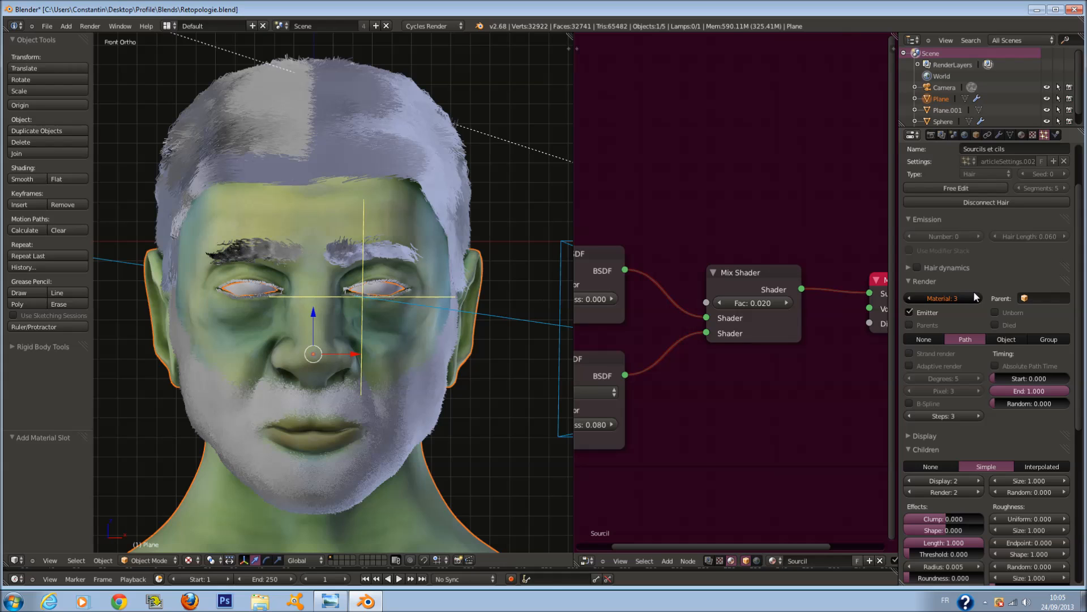
scroll(786, 325, "down", 1)
left_click(1032, 136)
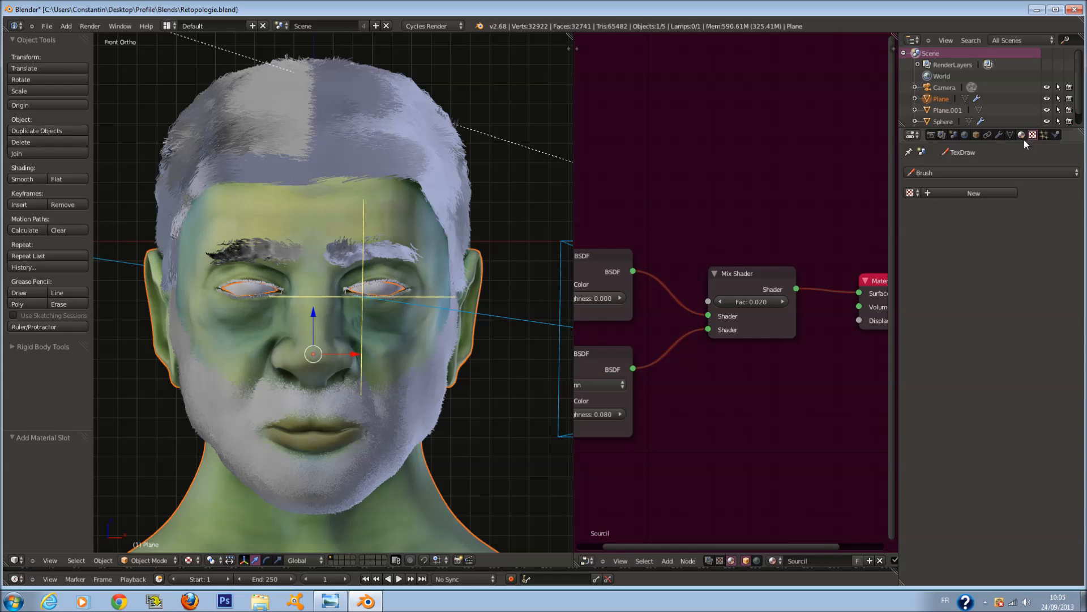
left_click(1022, 136)
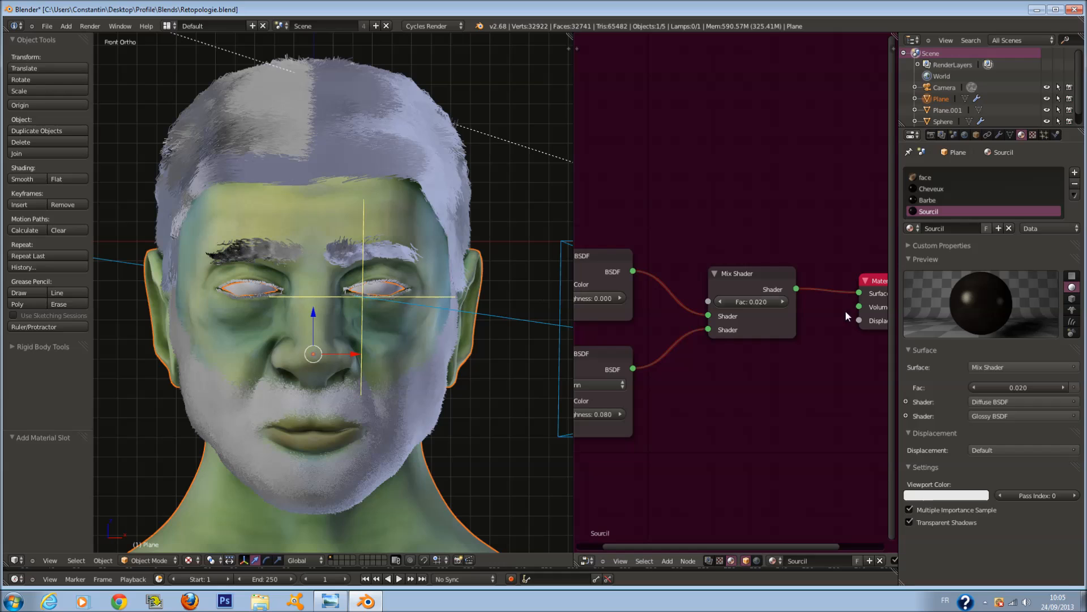
Set the Sourcil Mix Shader factor to 0.015 and the Glossy BSDF roughness to 0.12.
scroll(754, 305, "up", 1)
left_click(759, 303)
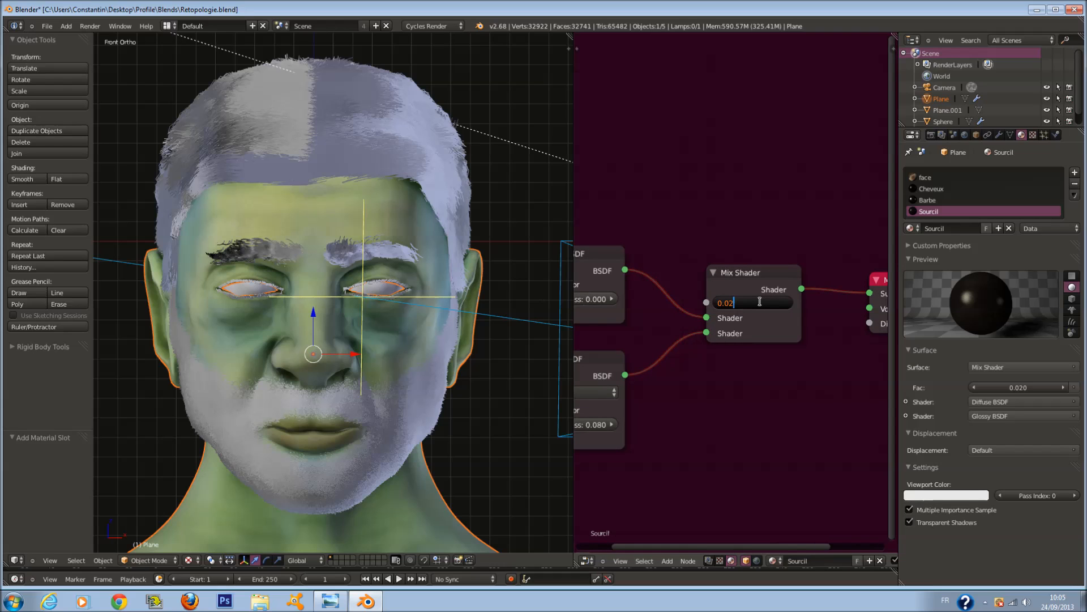
key("Return")
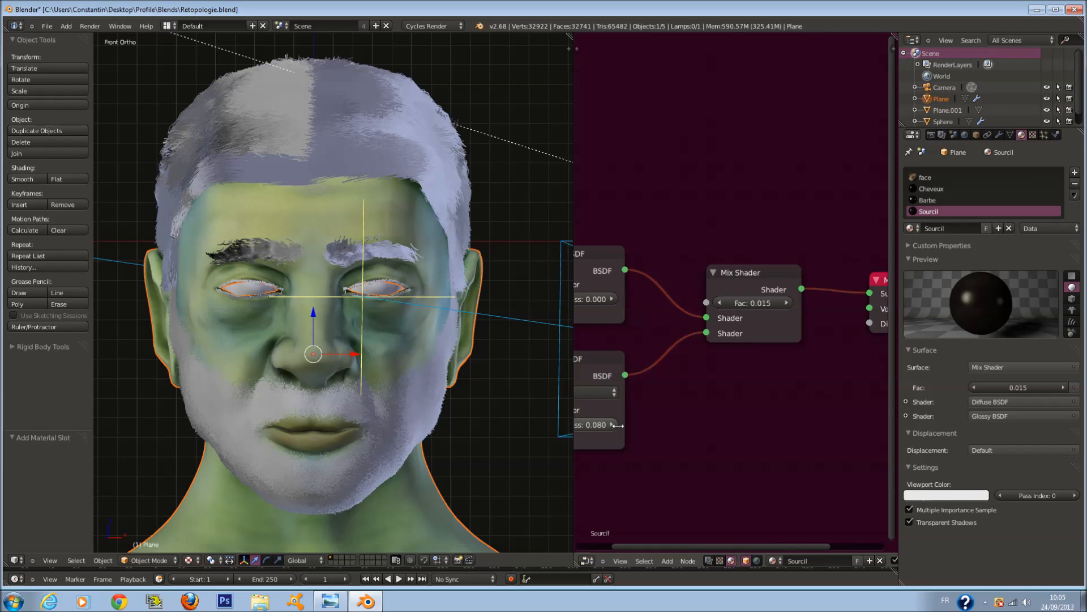
scroll(707, 427, "down", 1)
scroll(783, 406, "up", 1)
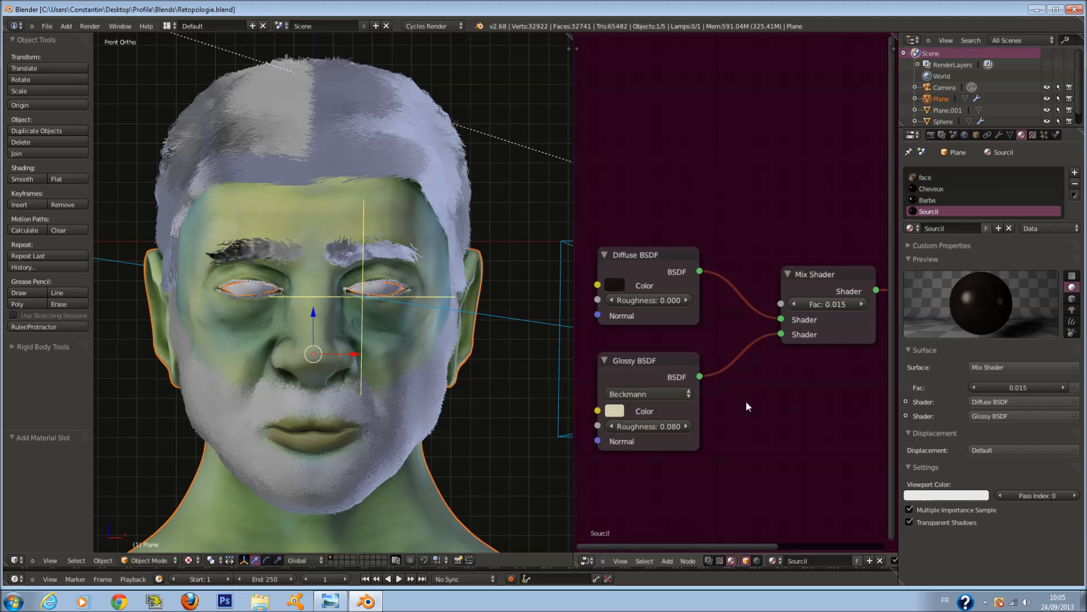
left_click(661, 424)
key("BackSpace")
type(".12")
key("Return")
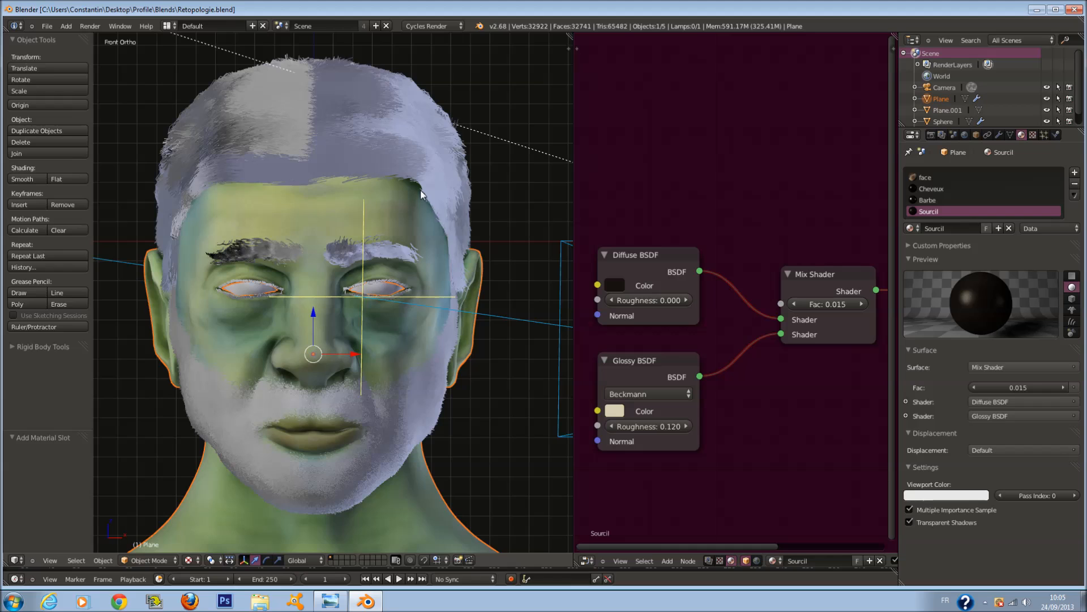
Delete the middle grey stop from the ColorRamp in the face material and save over the existing file.
scroll(476, 349, "down", 2)
scroll(475, 349, "down", 2)
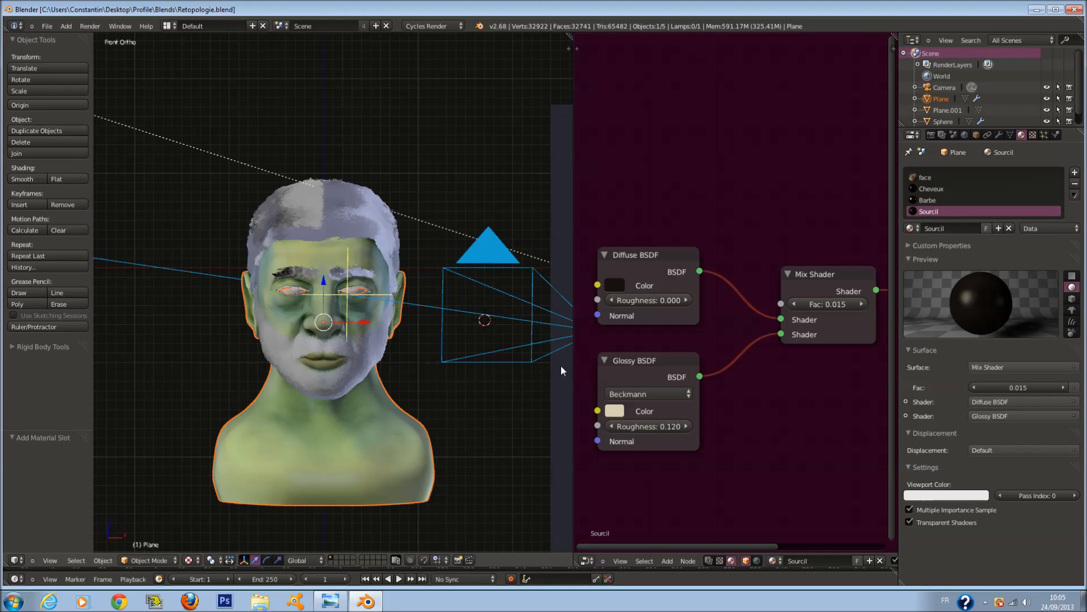
left_click(963, 178)
scroll(706, 225, "up", 2)
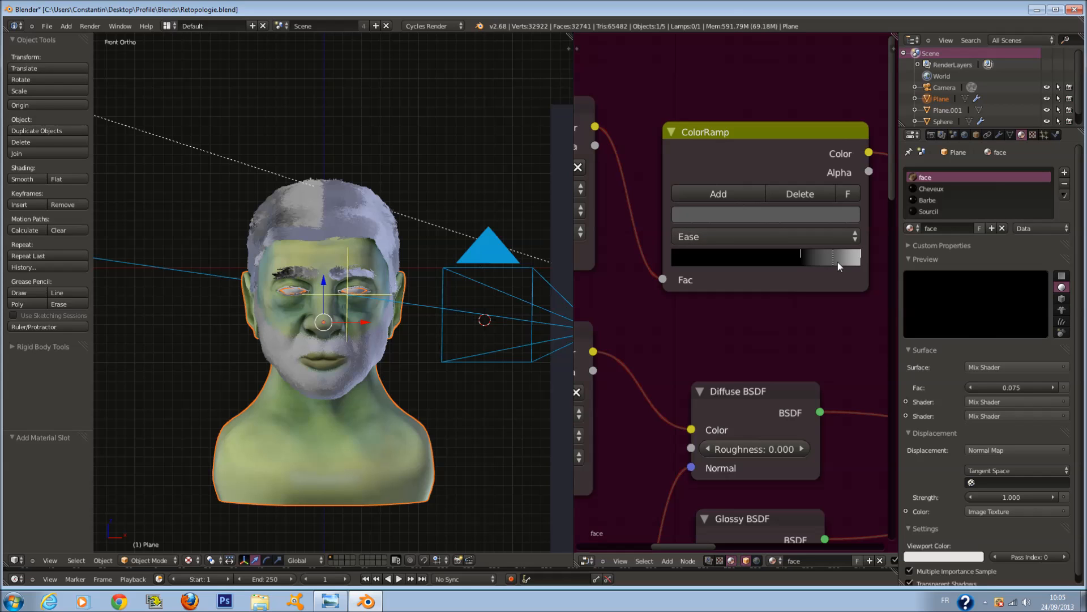
left_click(817, 192)
scroll(826, 269, "down", 4)
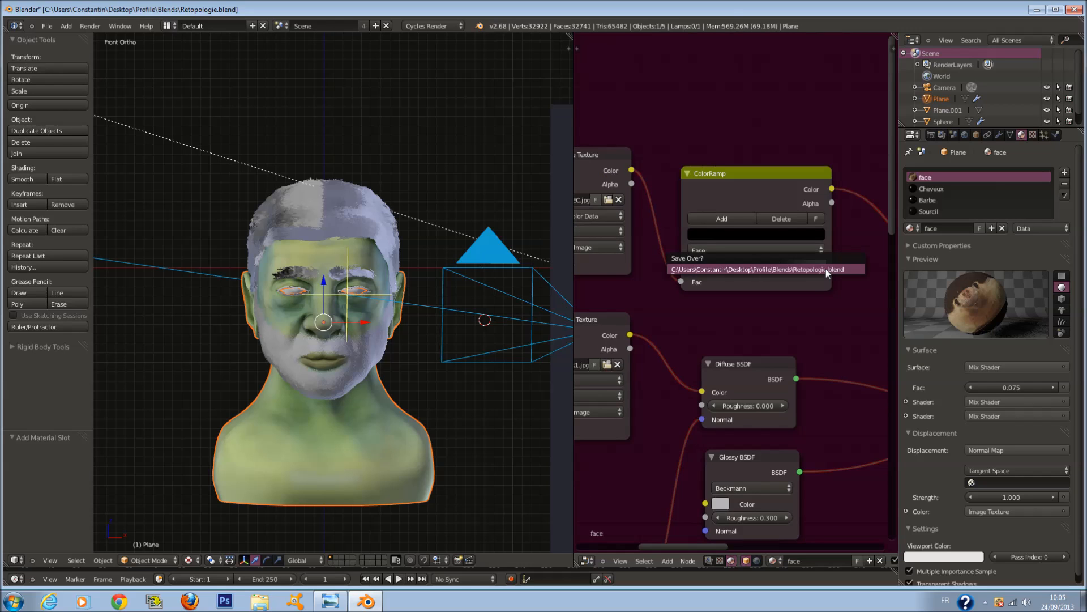
Disconnect the ColorRamp's color output from the face material's Mix Shader factor and save the file.
middle_click_drag(772, 267, 686, 256)
scroll(815, 269, "down", 3)
middle_click_drag(814, 271, 640, 247)
scroll(646, 303, "up", 1)
left_click_drag(643, 304, 802, 392)
scroll(797, 382, "up", 1)
key("ctrl+s")
left_click(318, 461)
left_click(193, 559)
left_click(212, 512)
scroll(532, 410, "down", 1)
left_click_drag(816, 413, 810, 403)
left_click_drag(774, 342, 787, 406)
middle_click_drag(701, 338, 767, 373)
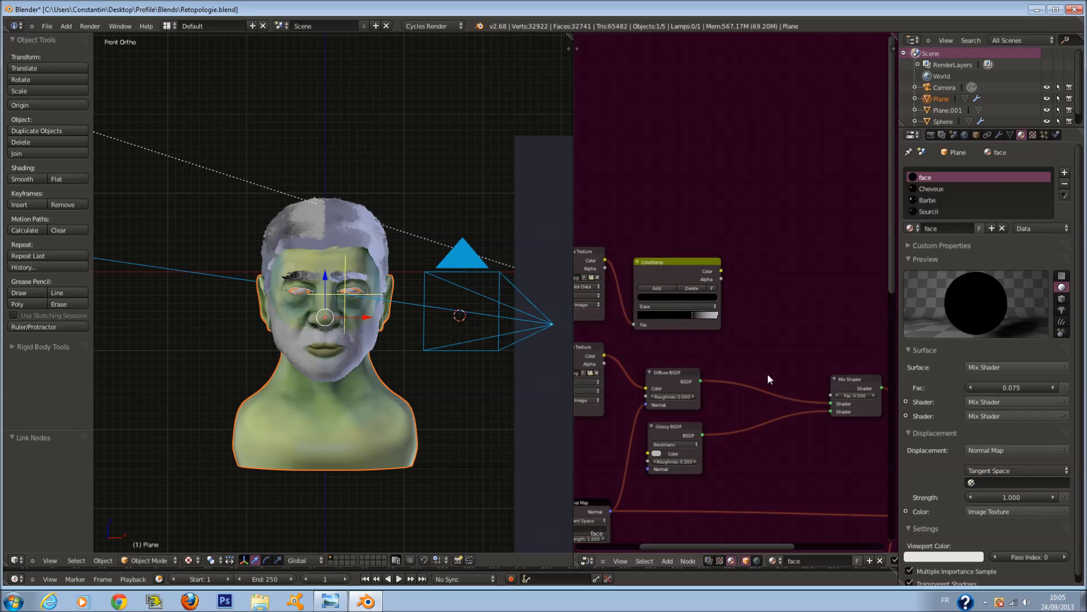
scroll(767, 372, "up", 1)
key("ctrl+s")
left_click(753, 308)
Hide the hair and eyebrow particle systems in the viewport and save over the existing file.
left_click(999, 134)
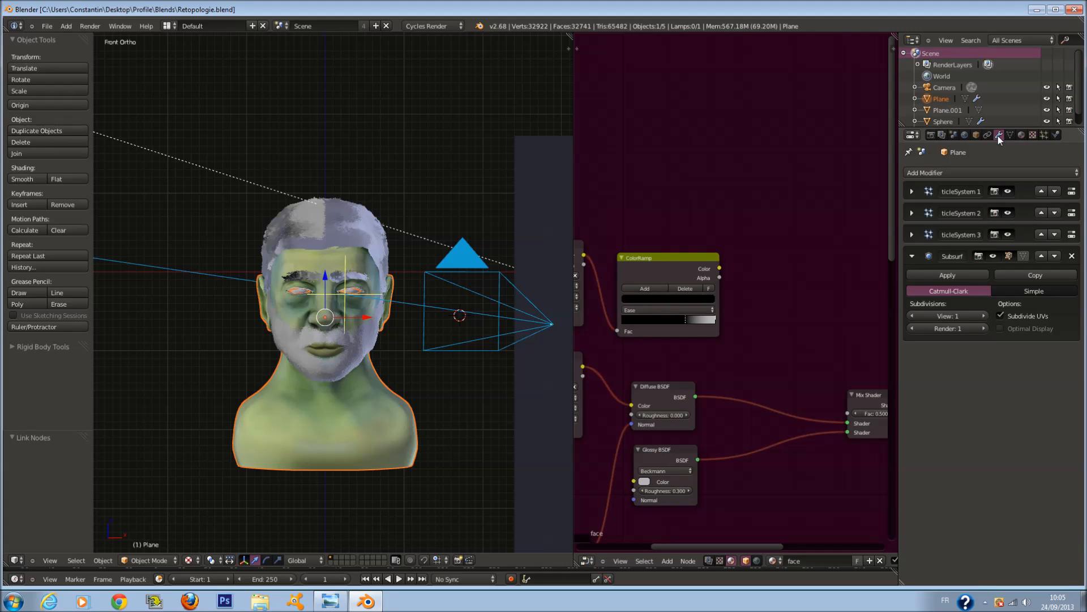
left_click(1009, 212)
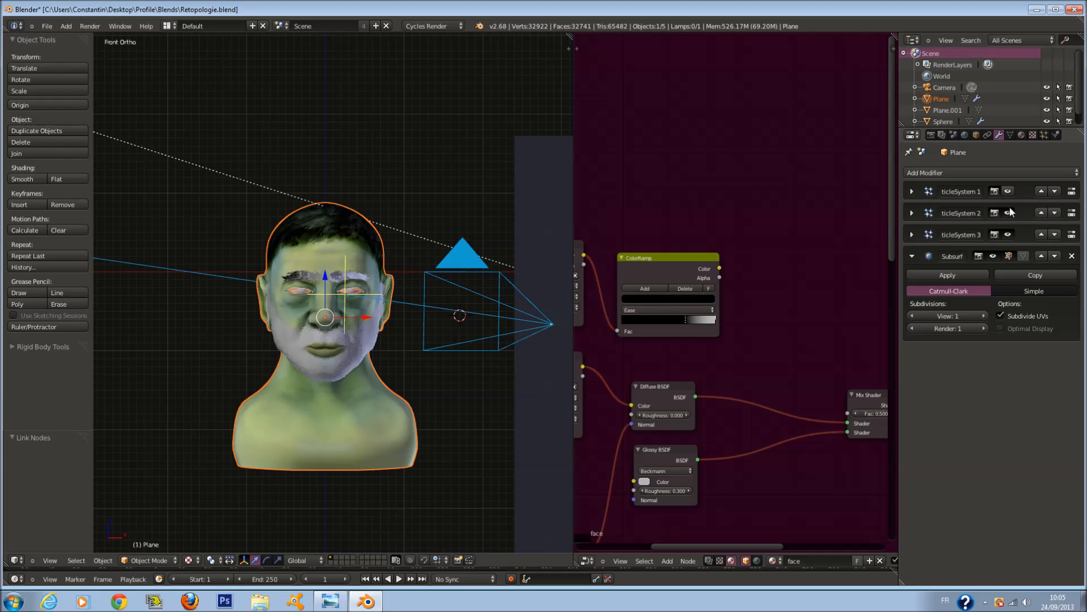
key("ctrl+s")
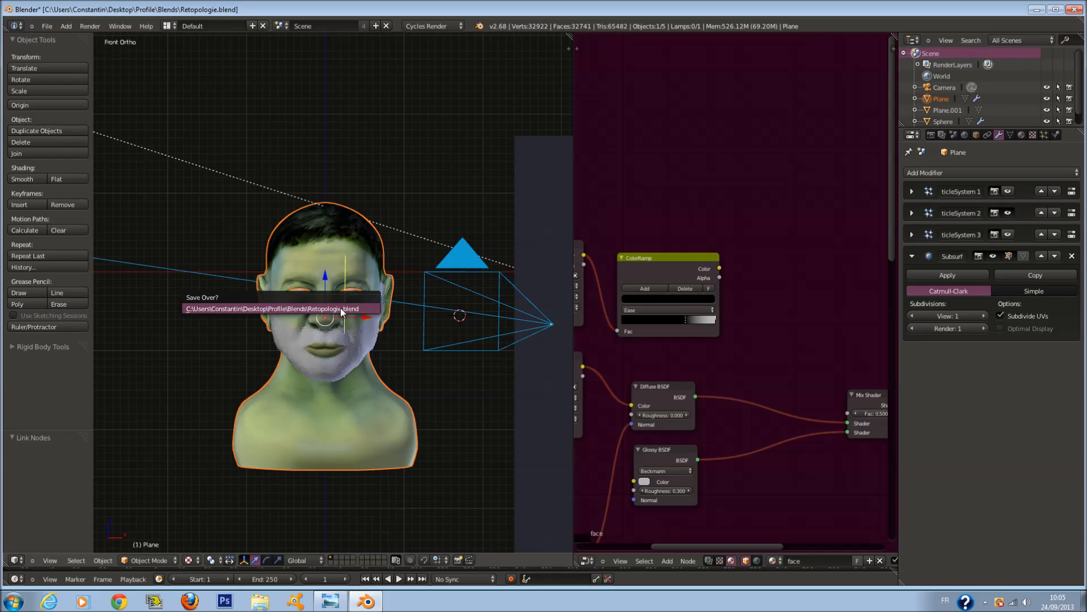
left_click(343, 313)
Show the head in bounding box shading, hide the beard particle system in the viewport, and save.
scroll(343, 312, "down", 1)
scroll(343, 312, "down", 4, "shift")
scroll(282, 378, "up", 2)
left_click(189, 562)
left_click(200, 549)
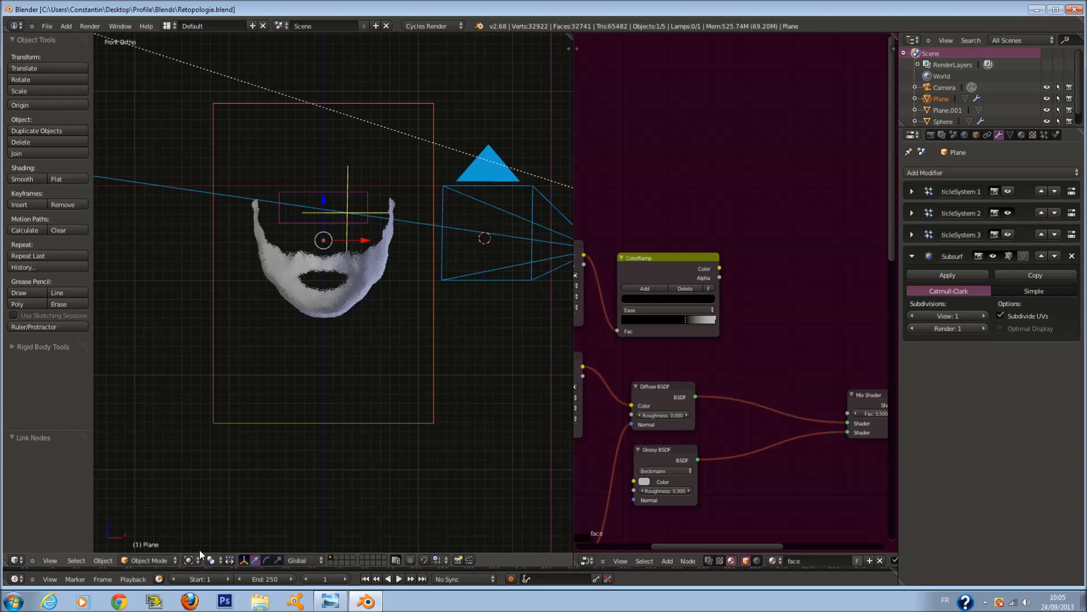
left_click(1008, 235)
left_click(1007, 234)
left_click(1008, 212)
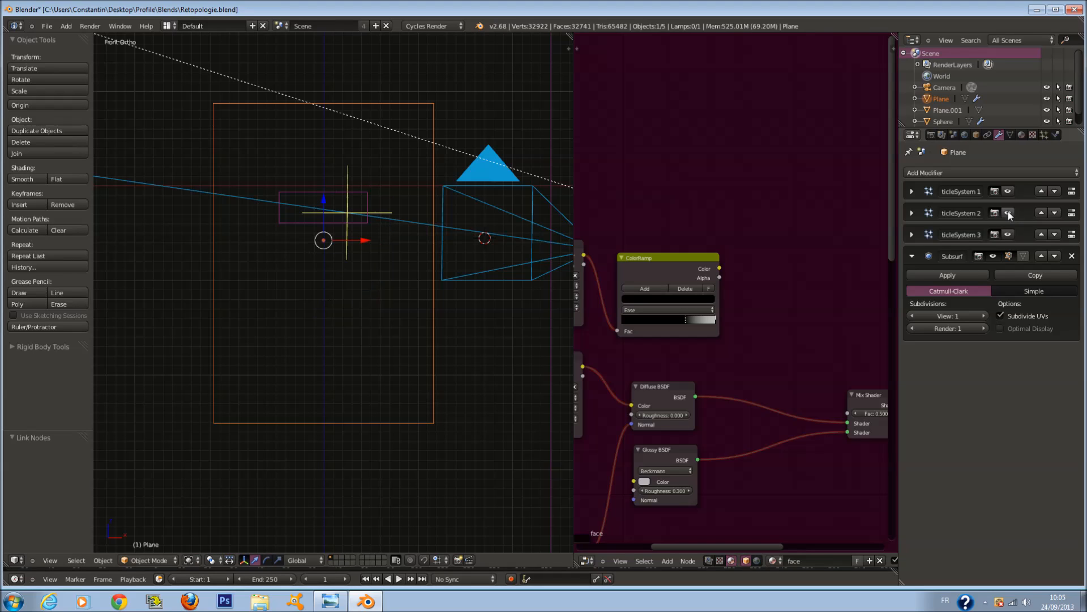
key("ctrl+s")
left_click(380, 311)
Switch the 3D view to rendered shading and look at the head through the camera.
left_click(190, 563)
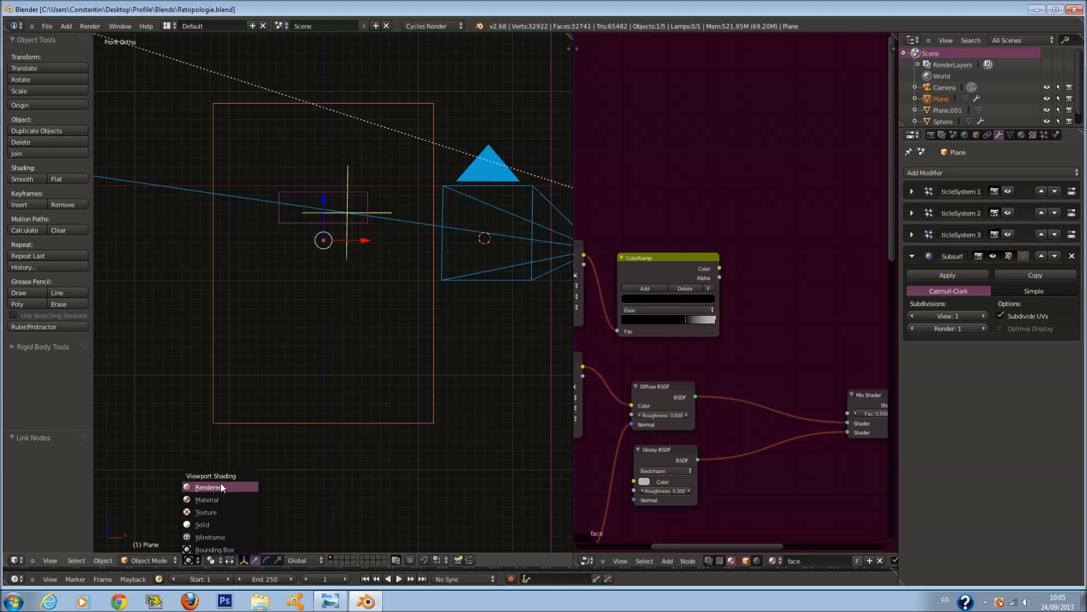
key("Return")
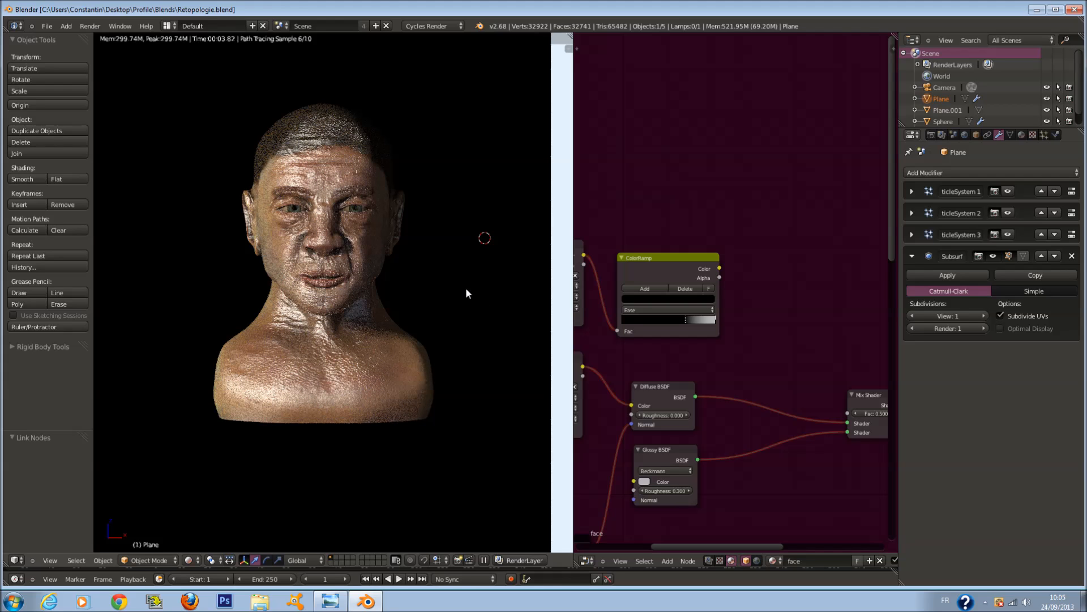
key("KP_0")
scroll(719, 352, "up", 2)
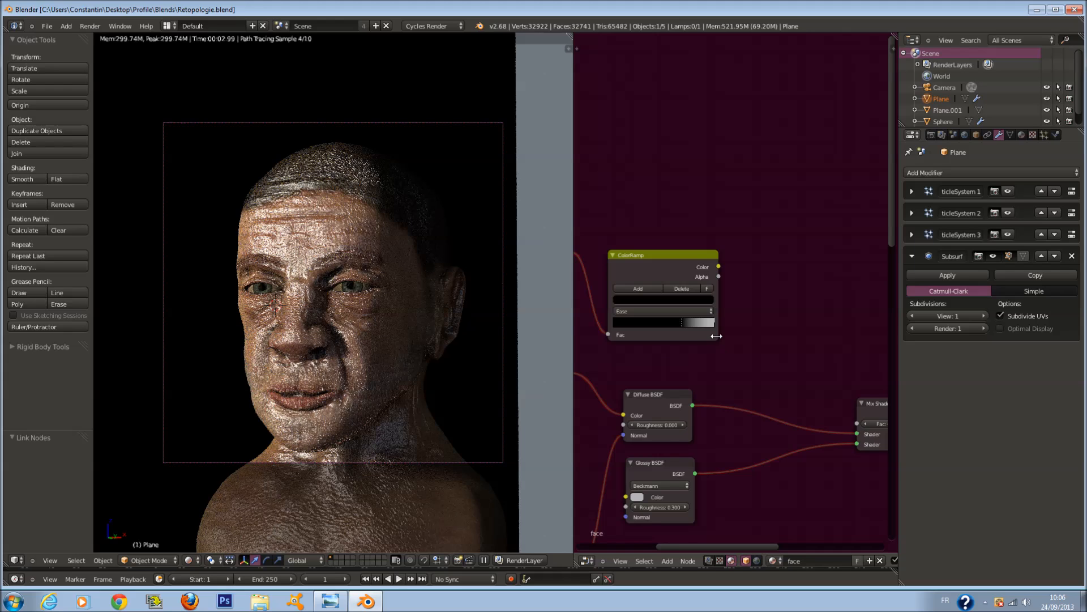
Connect the ColorRamp's color output to the factor of the Mix Shader combining the face's Diffuse and Glossy shaders.
middle_click_drag(717, 336, 703, 316)
scroll(703, 300, "up", 2)
middle_click_drag(715, 256, 729, 253)
scroll(730, 232, "down", 1)
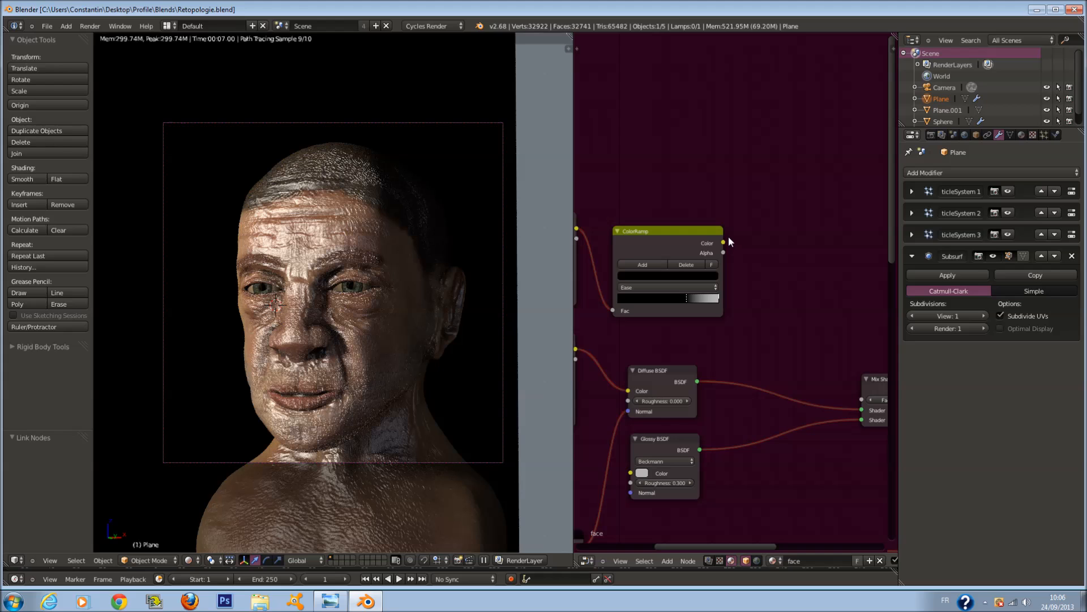
left_click_drag(724, 244, 864, 398)
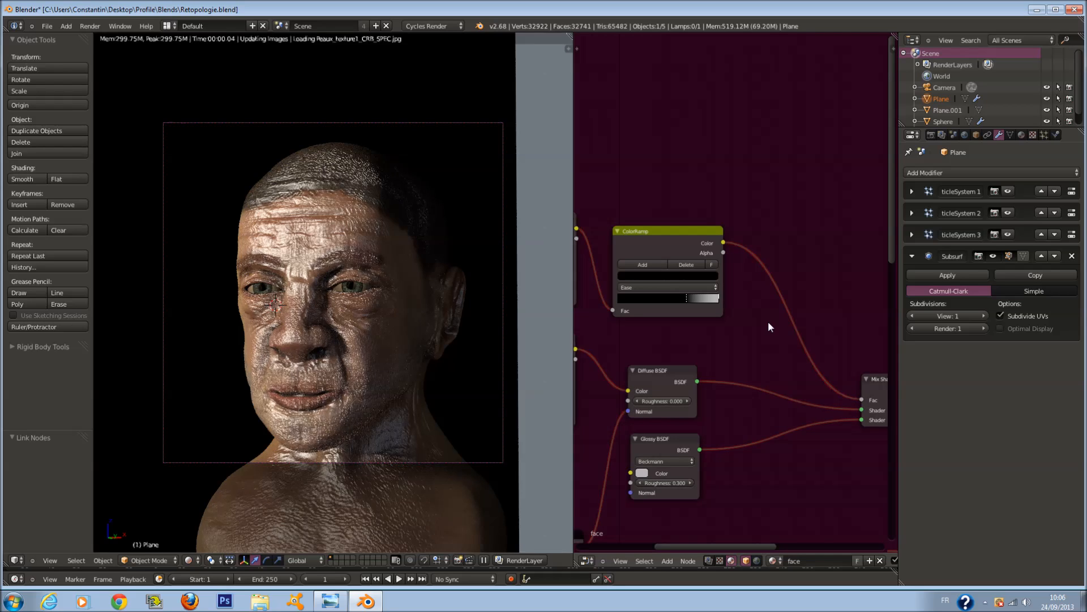
Move the ColorRamp's black stop to about the middle and its light stop to about three quarters of the ramp.
scroll(764, 315, "up", 1)
middle_click_drag(688, 300, 743, 301)
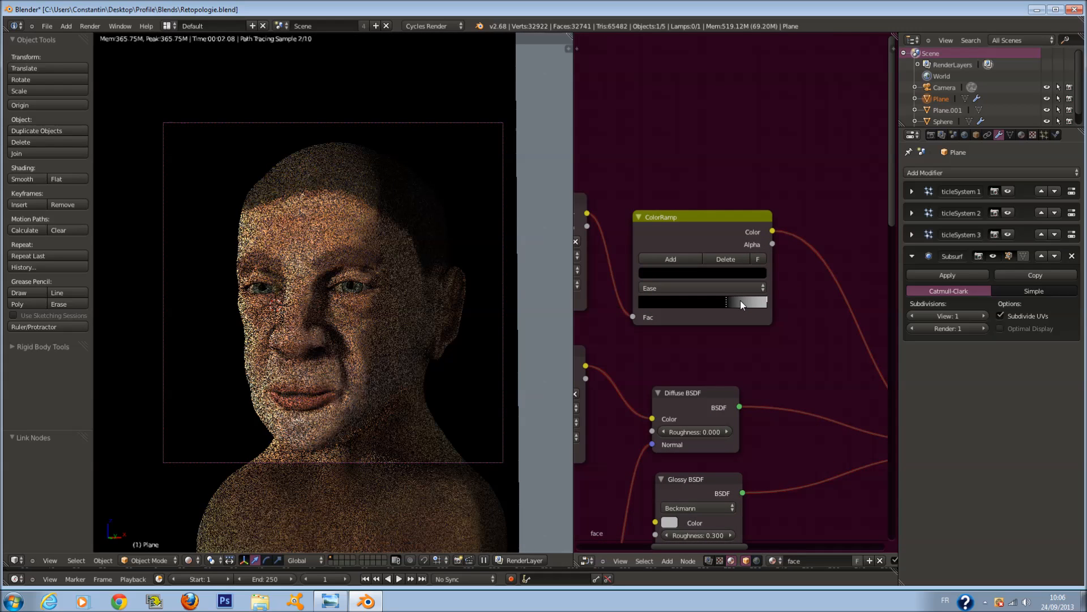
scroll(745, 300, "up", 1)
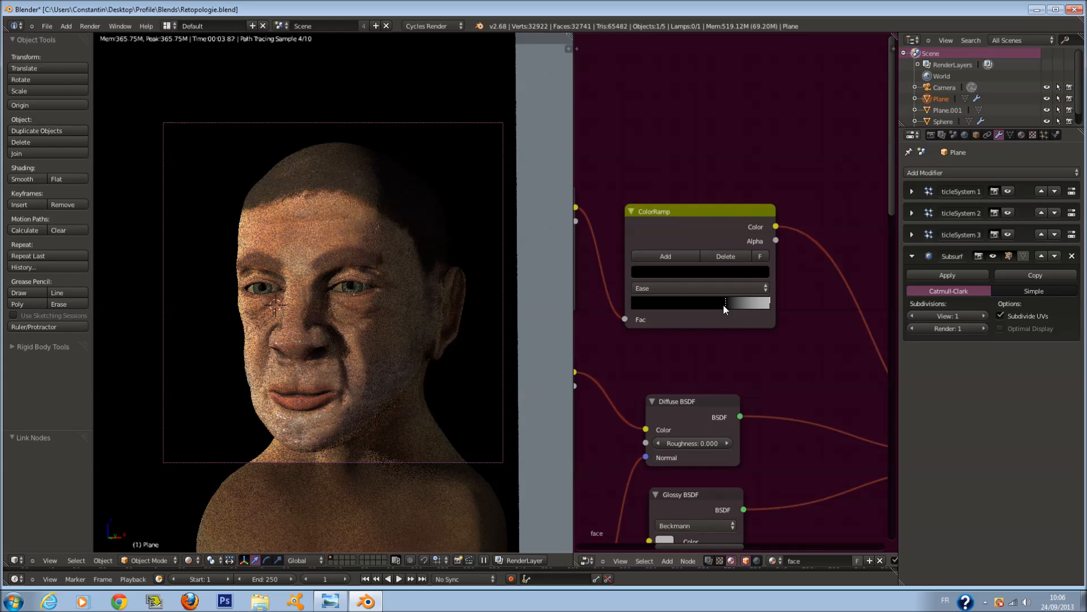
left_click_drag(728, 304, 701, 304)
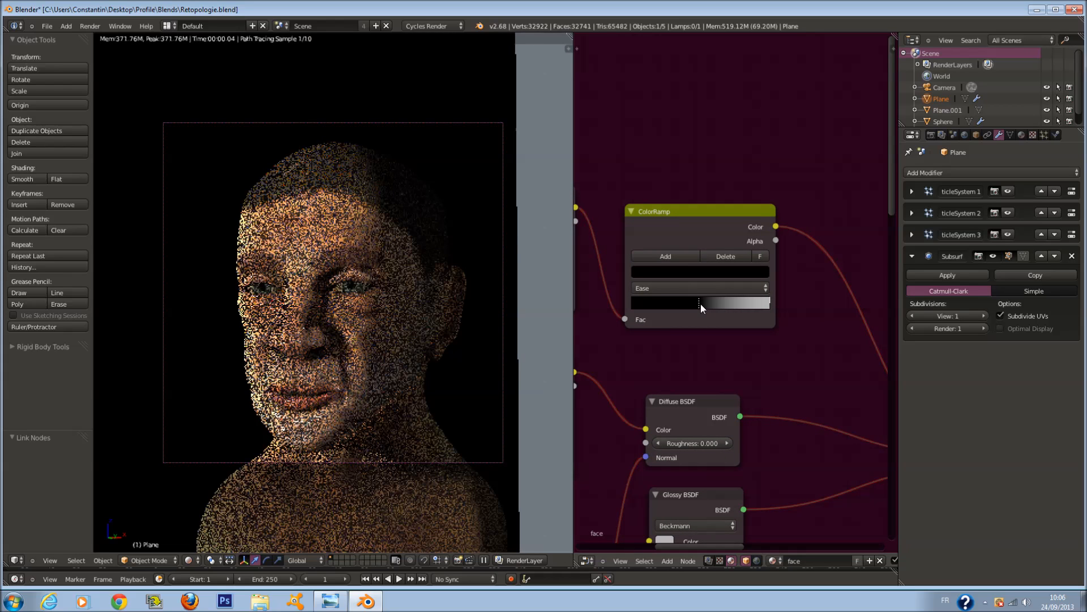
left_click_drag(771, 305, 732, 303)
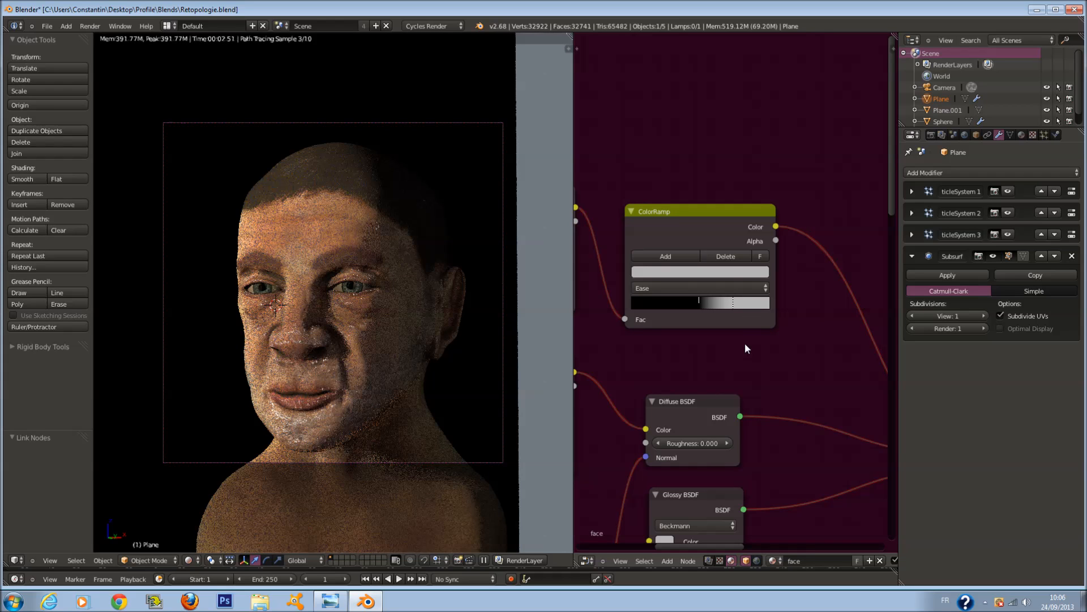
scroll(745, 342, "up", 2)
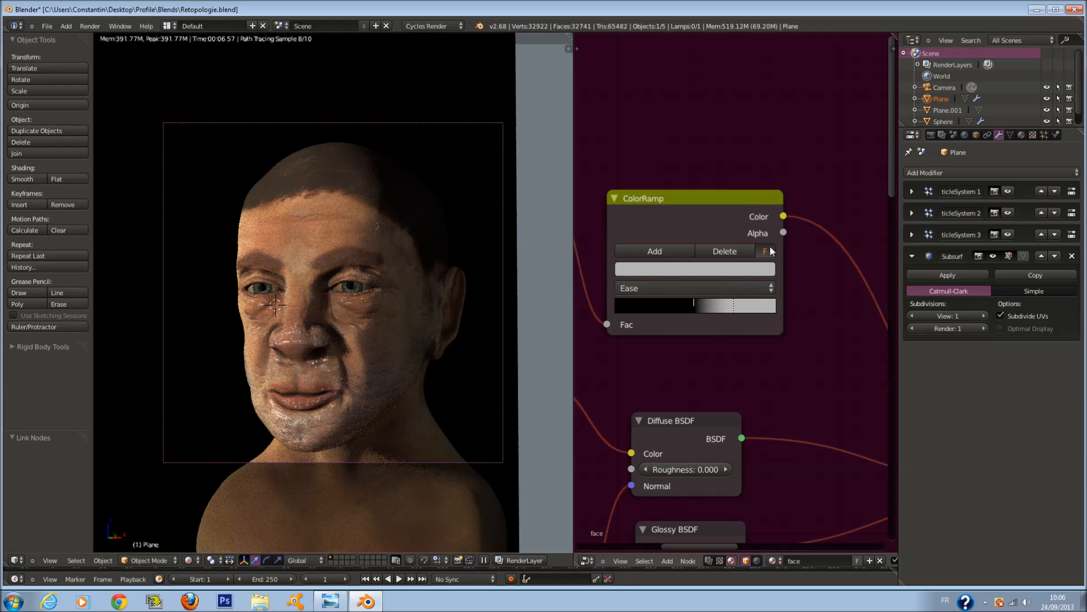
Flip the ColorRamp, placing its light stop near the ramp's start and its black stop at about one fifth.
left_click(771, 251)
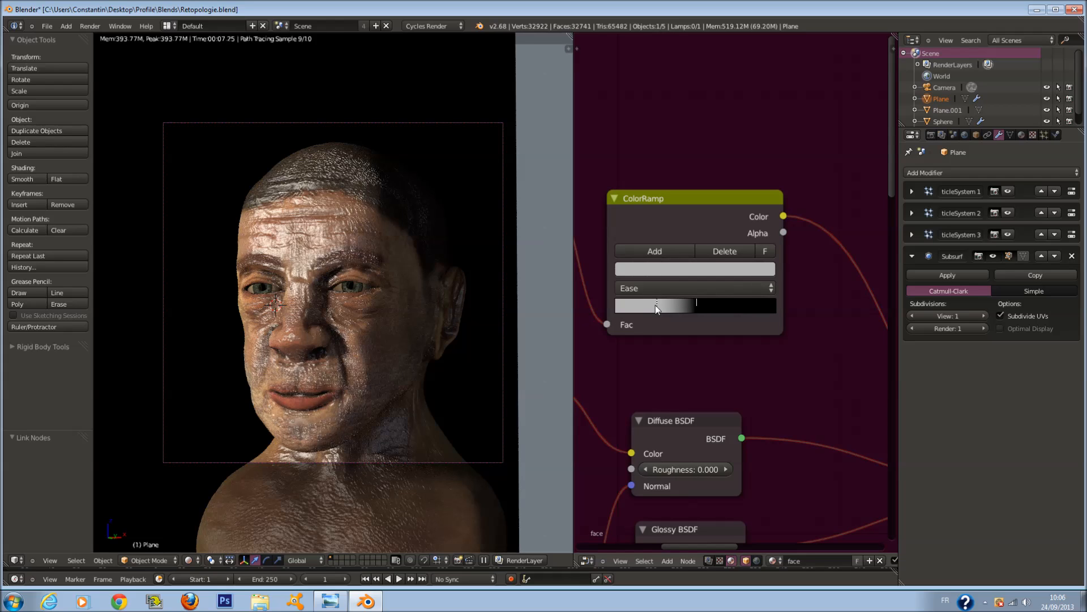
left_click_drag(657, 307, 624, 305)
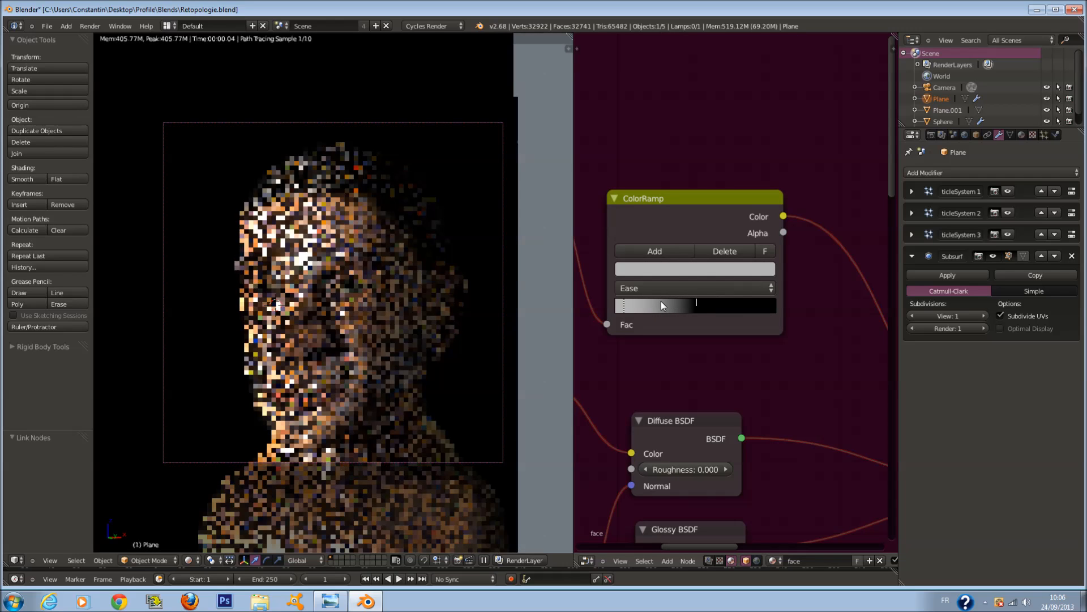
left_click_drag(696, 307, 648, 304)
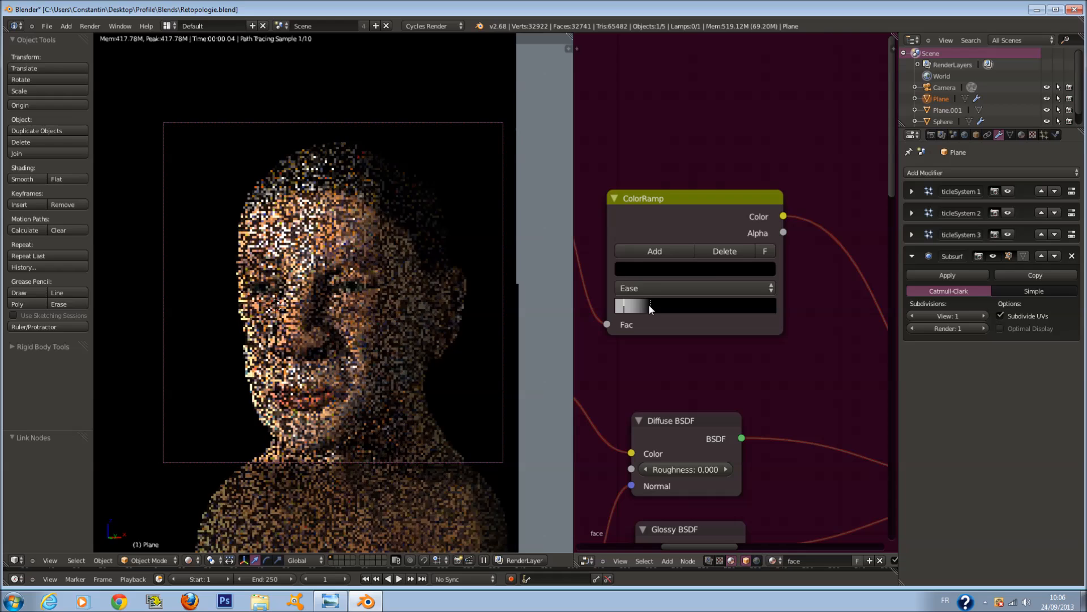
Set the ColorRamp's interpolation to B-Spline and shift its stops closer to the ramp's start.
left_click(659, 290)
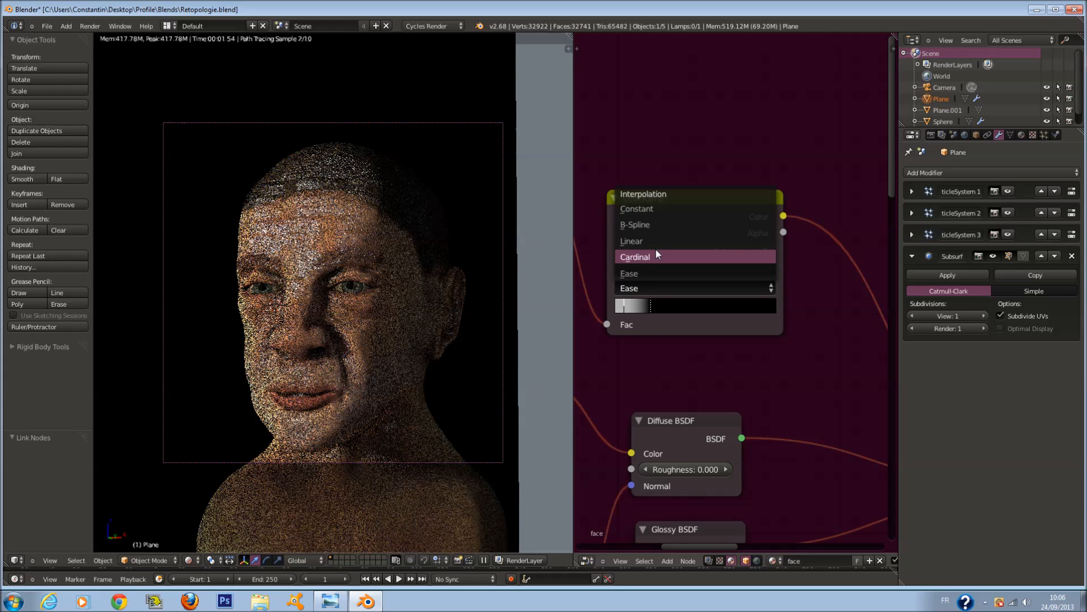
left_click(692, 226)
scroll(691, 345, "up", 2)
middle_click_drag(692, 346, 781, 364)
scroll(691, 348, "up", 1)
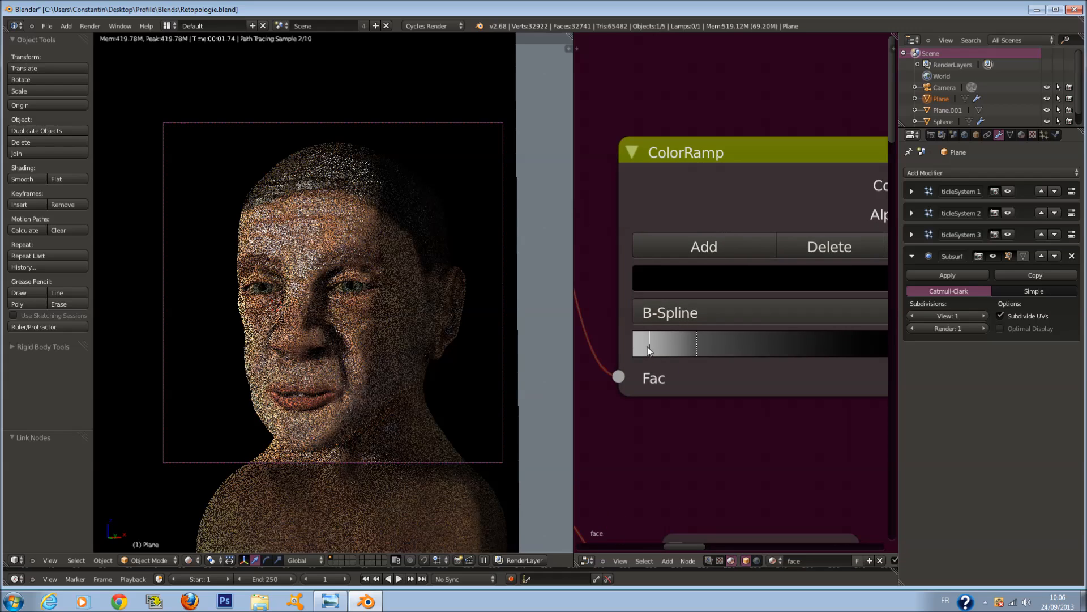
left_click_drag(648, 346, 662, 344)
scroll(762, 409, "down", 10)
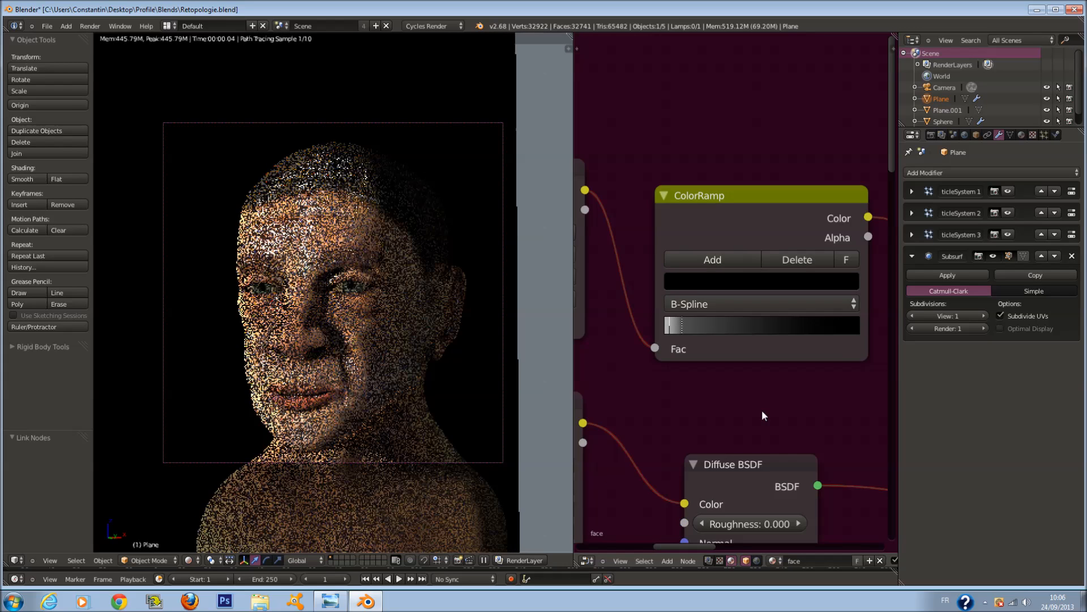
Raise the face's Glossy BSDF roughness to 0.500 and switch its distribution to GGX.
middle_click_drag(776, 396, 738, 270)
scroll(737, 419, "up", 1)
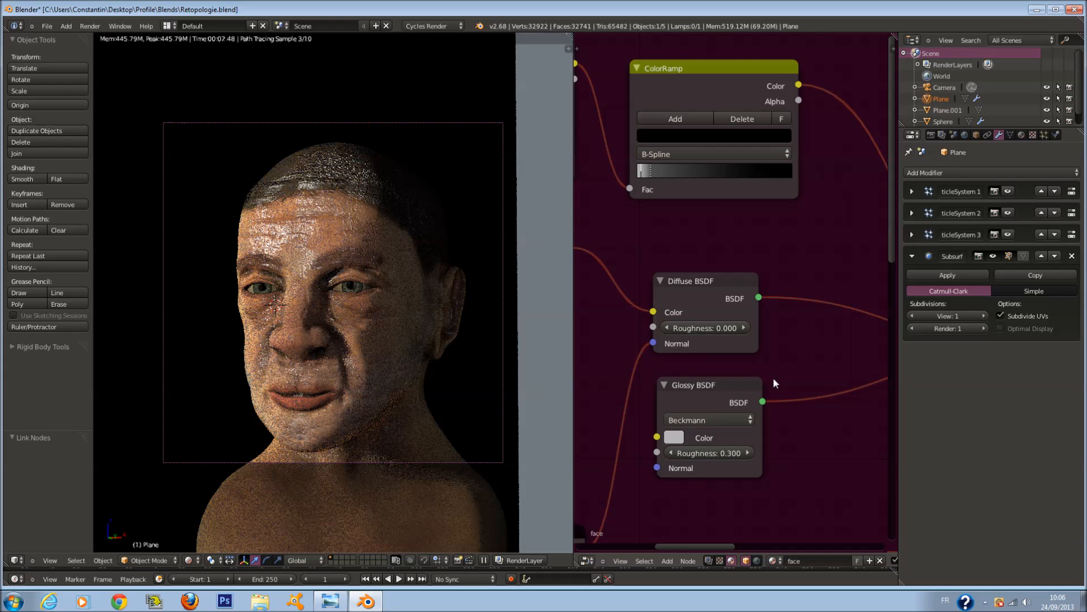
left_click(748, 452)
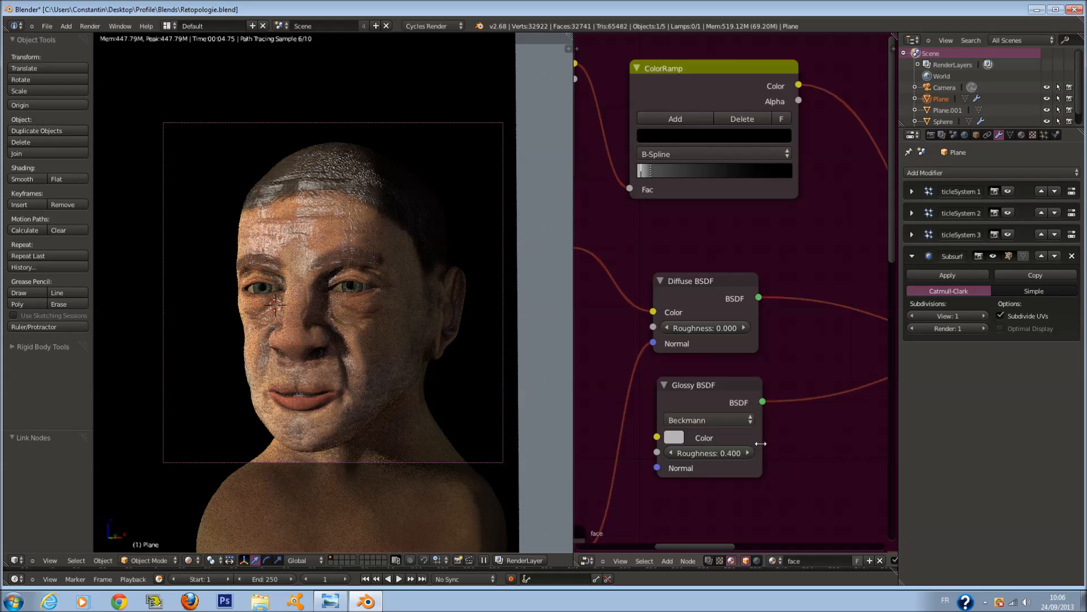
scroll(760, 444, "up", 1)
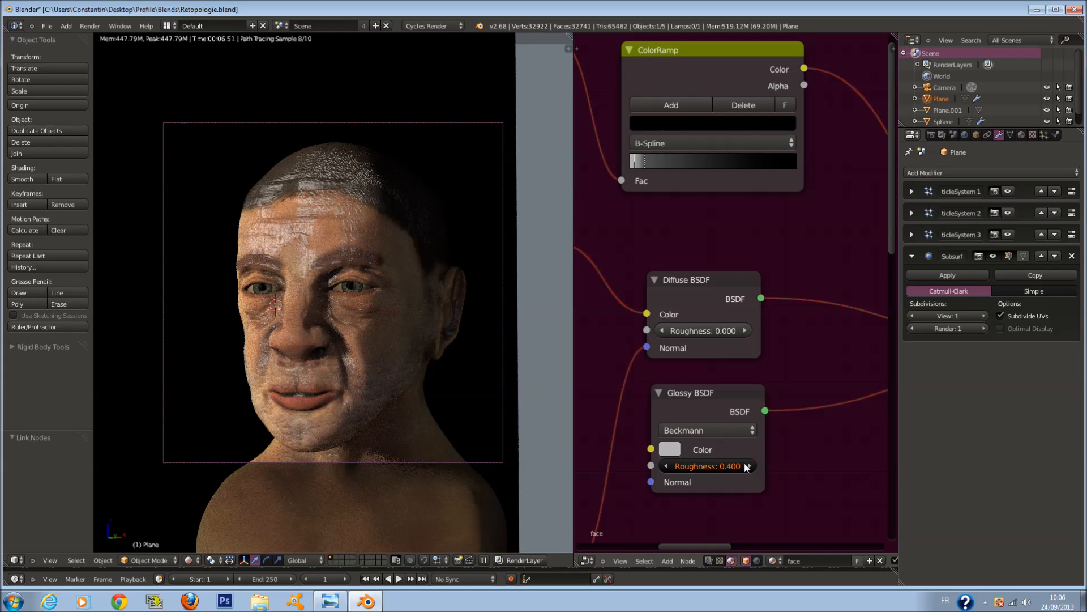
left_click(746, 465)
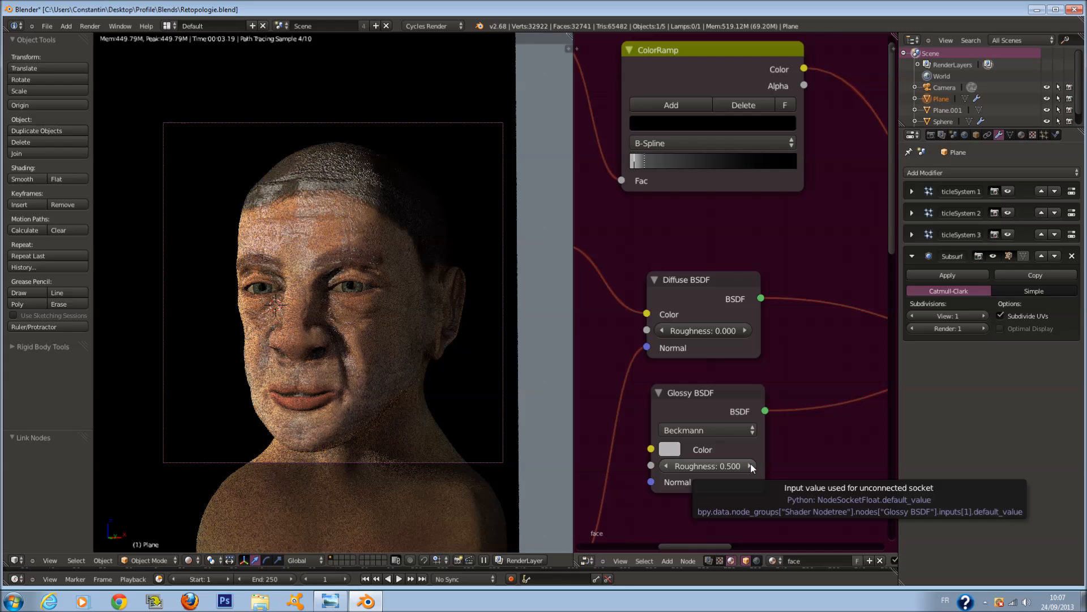
left_click(715, 433)
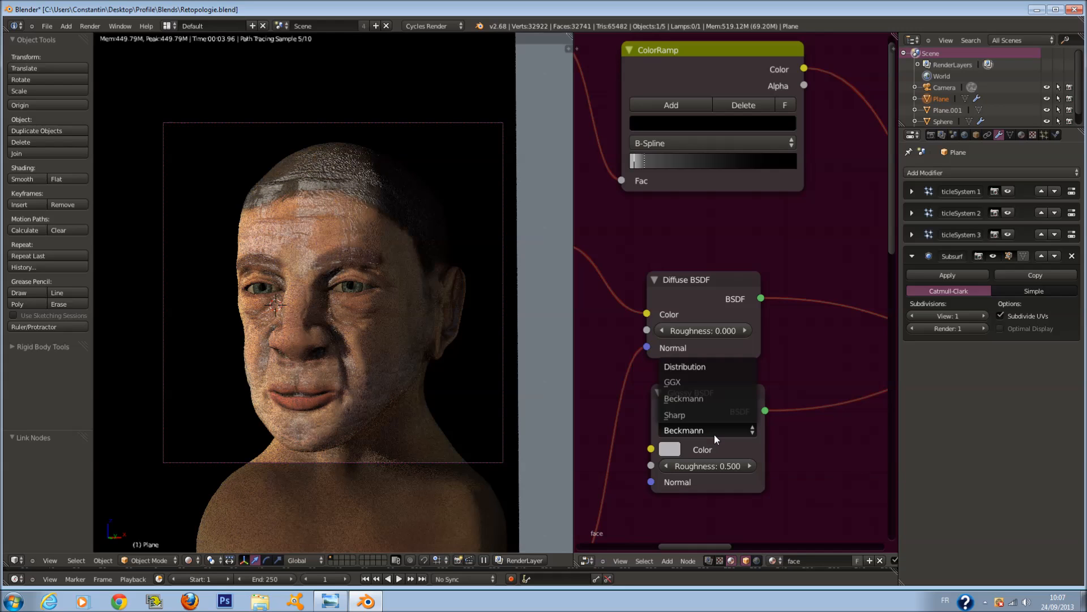
left_click(689, 380)
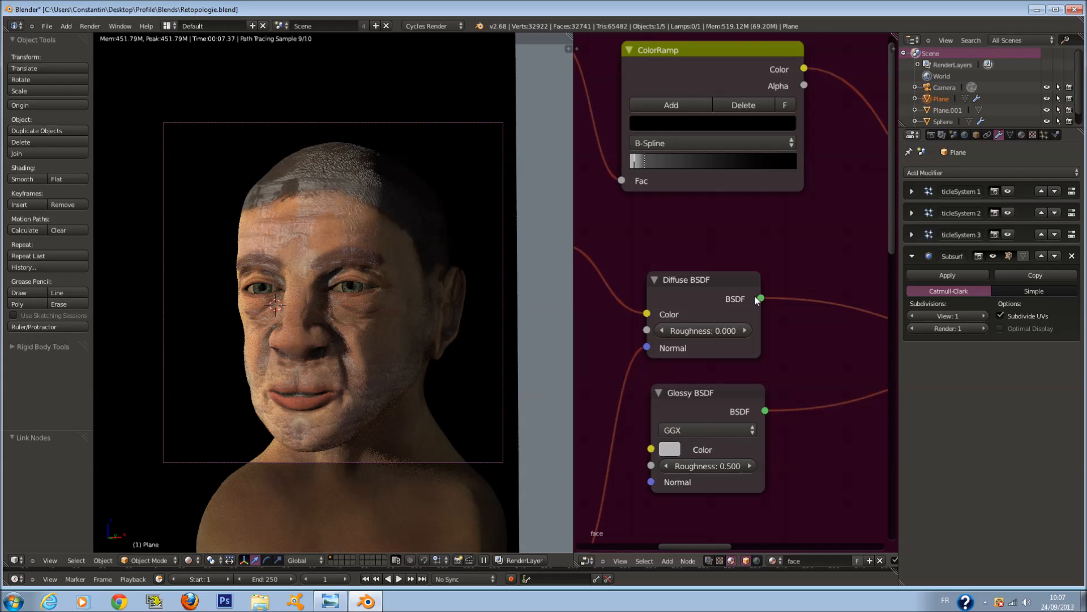
Set the color of the ColorRamp's light stop to pure white.
left_click(632, 163)
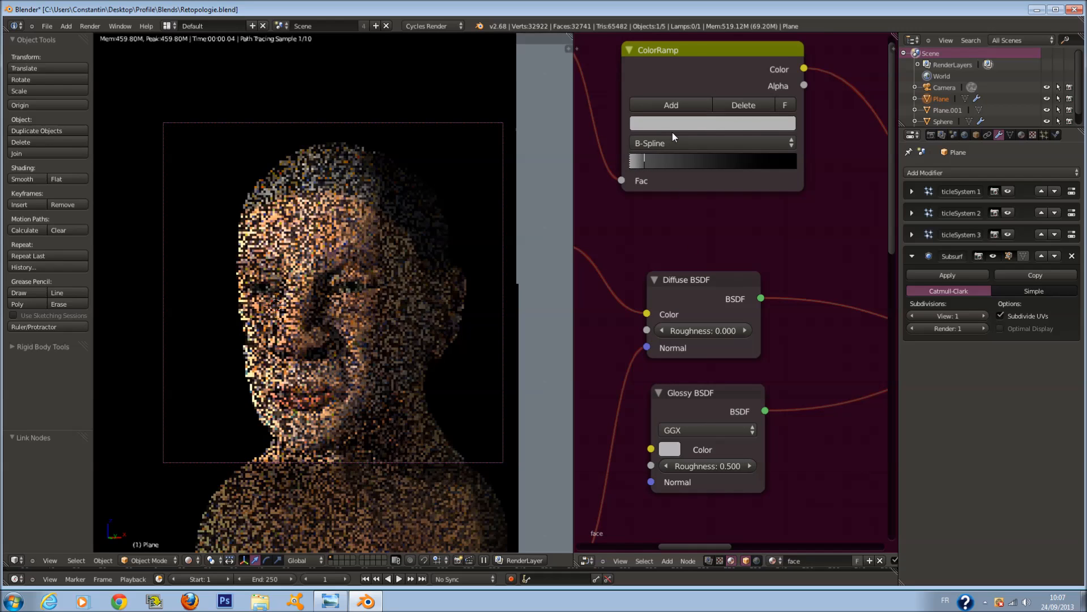
left_click(671, 121)
left_click(762, 142)
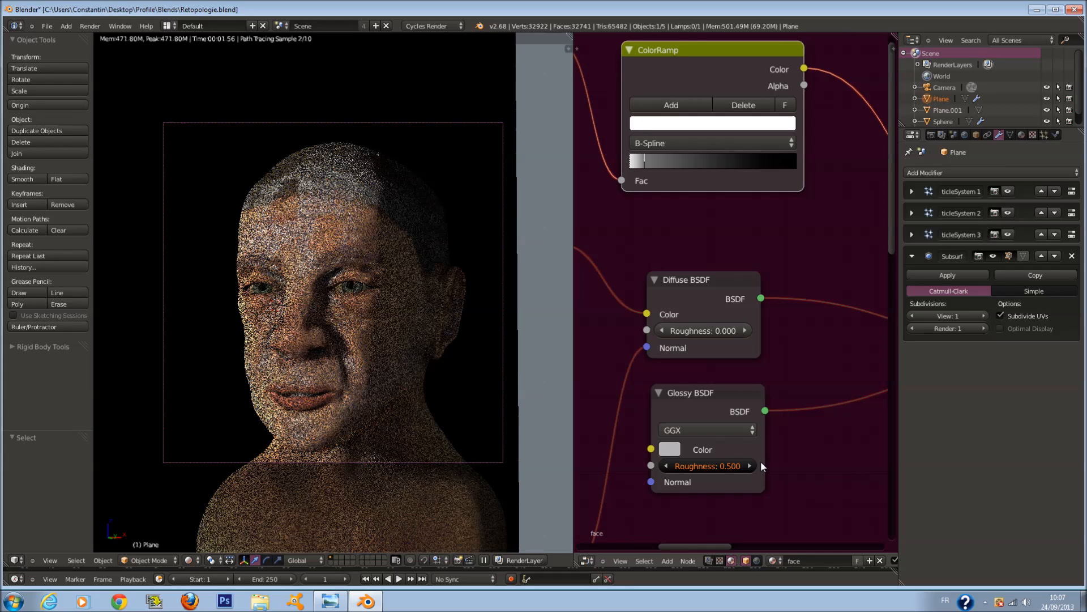
Increase the Glossy BSDF's roughness to 0.600 and brighten its color to white.
left_click(755, 466)
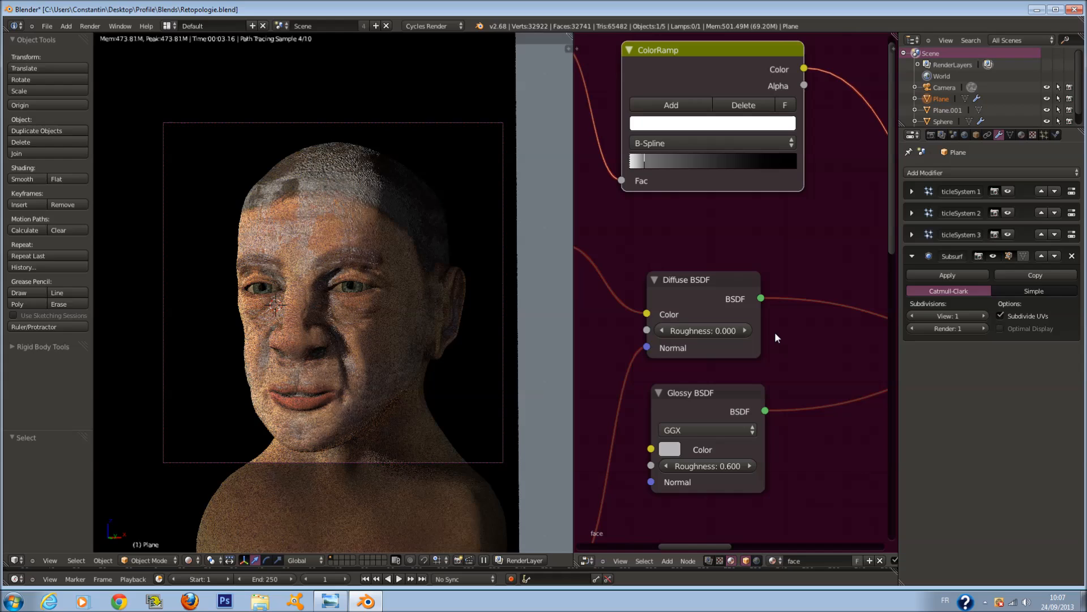
left_click(632, 164)
left_click(674, 450)
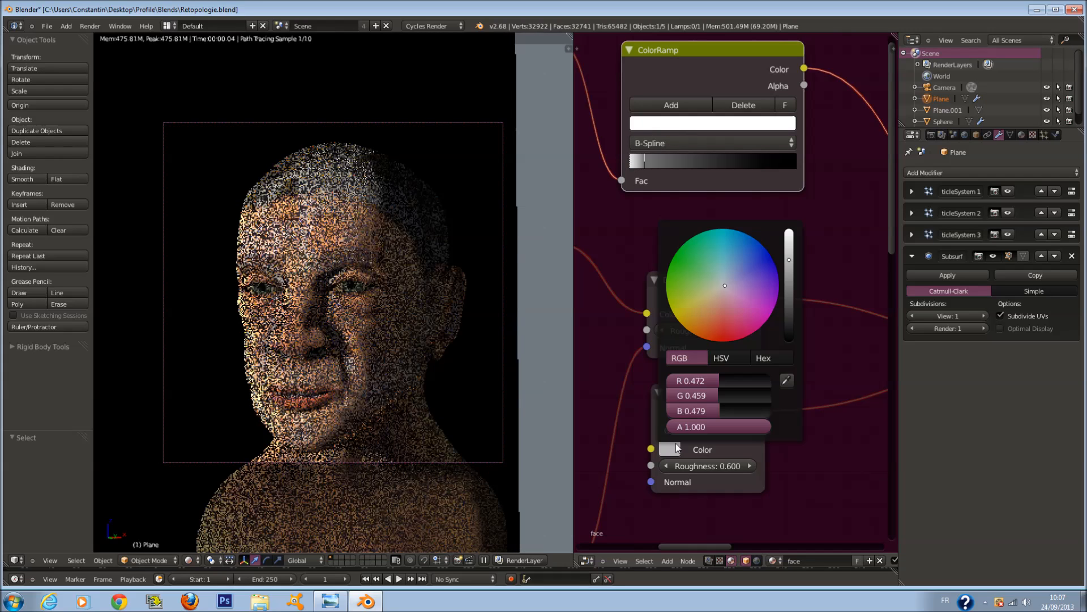
left_click_drag(787, 250, 799, 185)
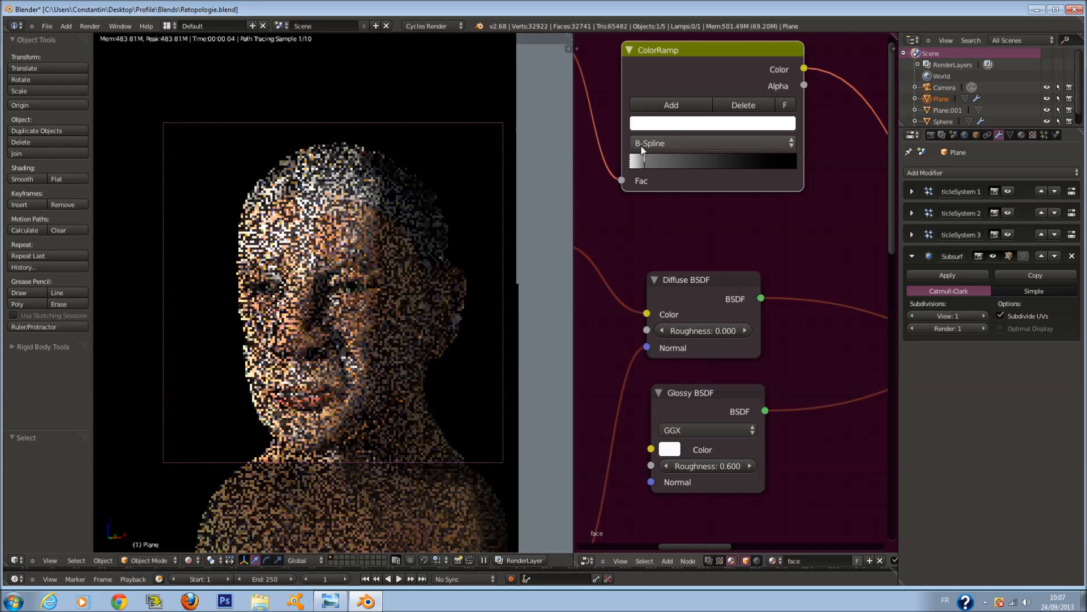
Darken the ColorRamp's light stop to a grey of about 0.339 and give it a faint warm tint.
left_click(699, 129)
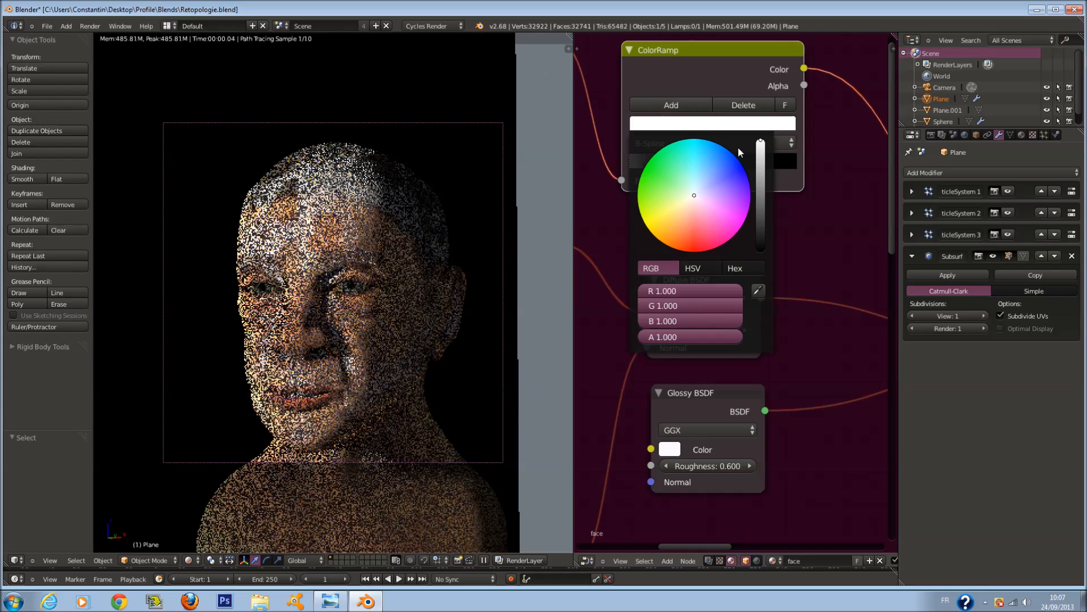
left_click(764, 187)
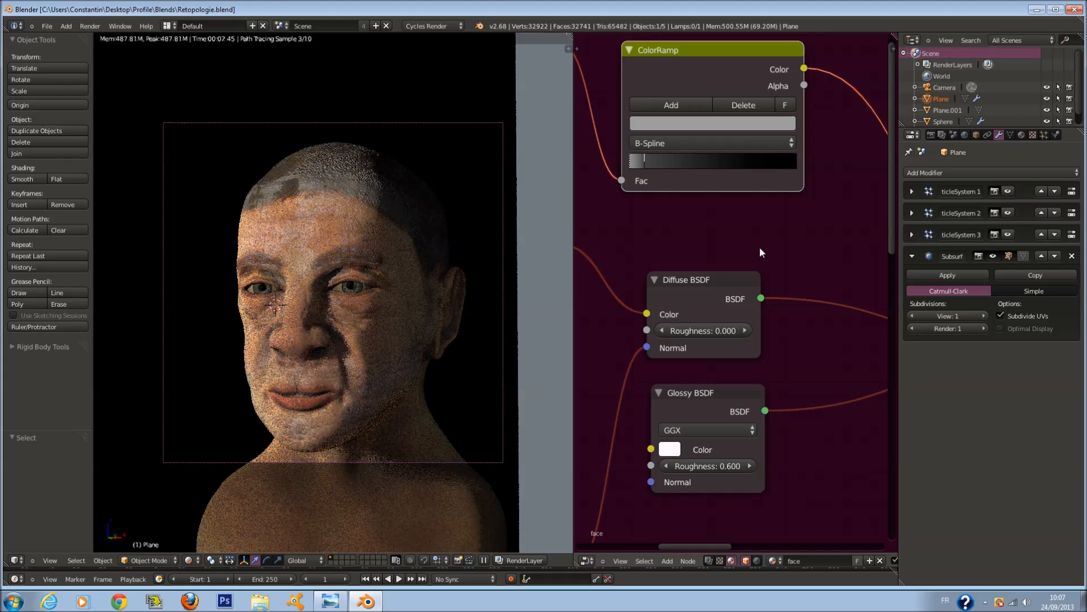
scroll(765, 244, "up", 1)
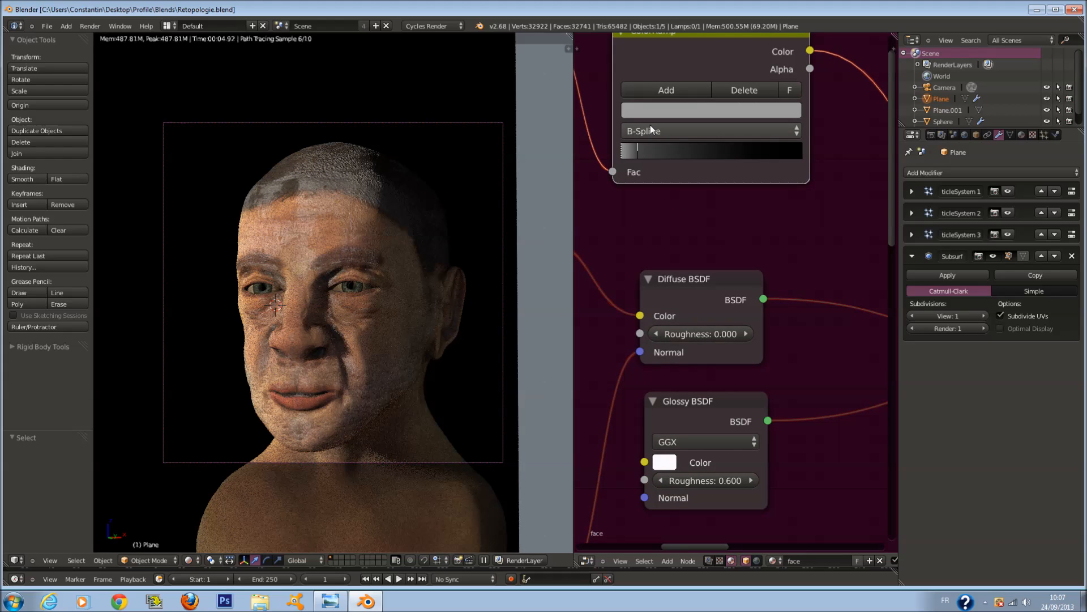
left_click(674, 110)
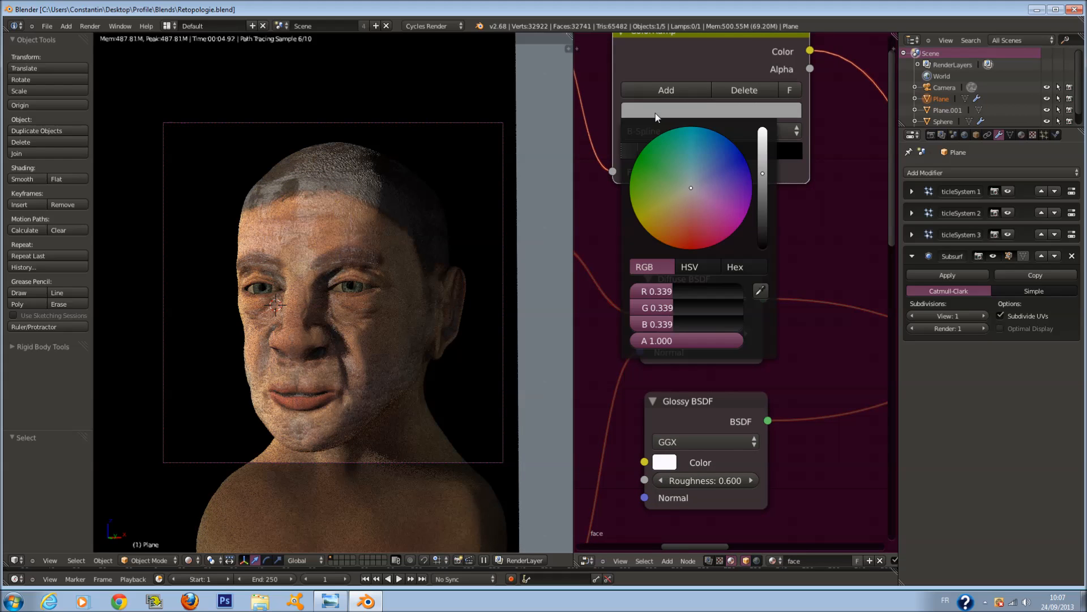
left_click(690, 195)
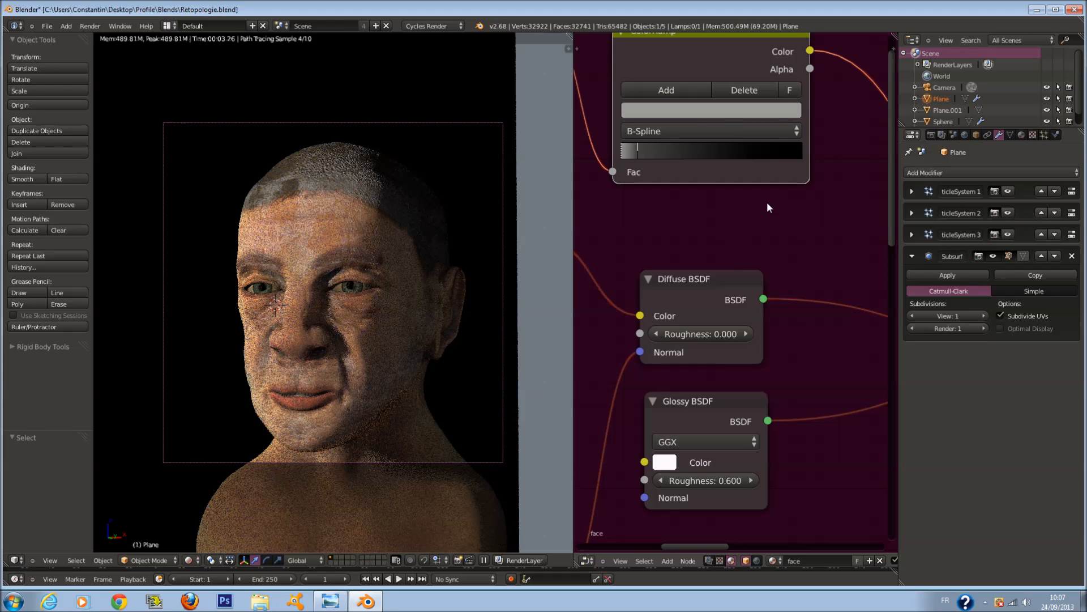
Set the Glossy BSDF's roughness to 1.
scroll(790, 202, "up", 1)
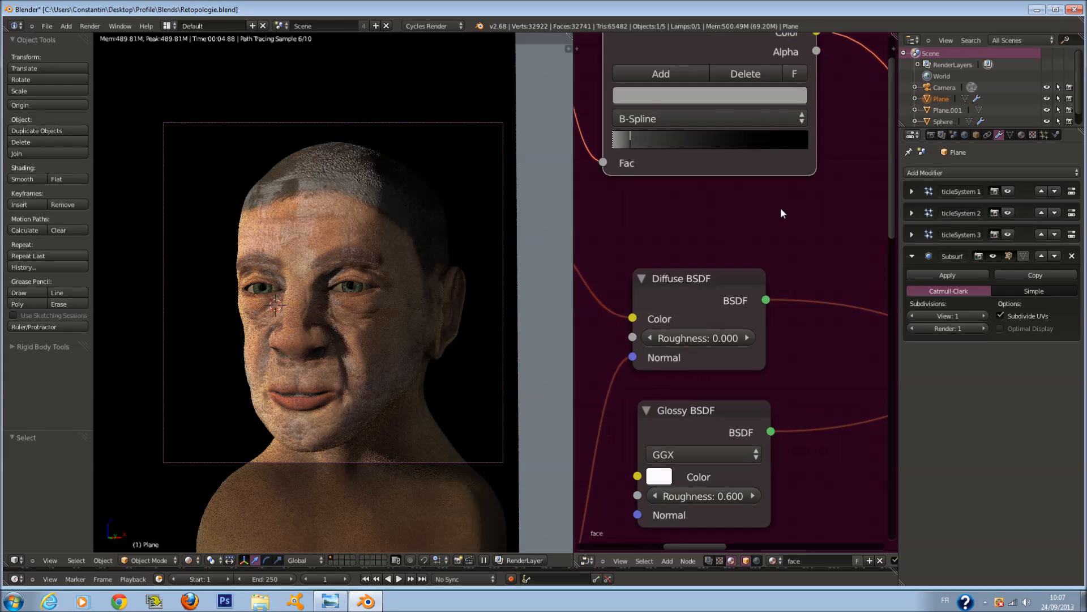
left_click(758, 497)
left_click(702, 495)
type("1")
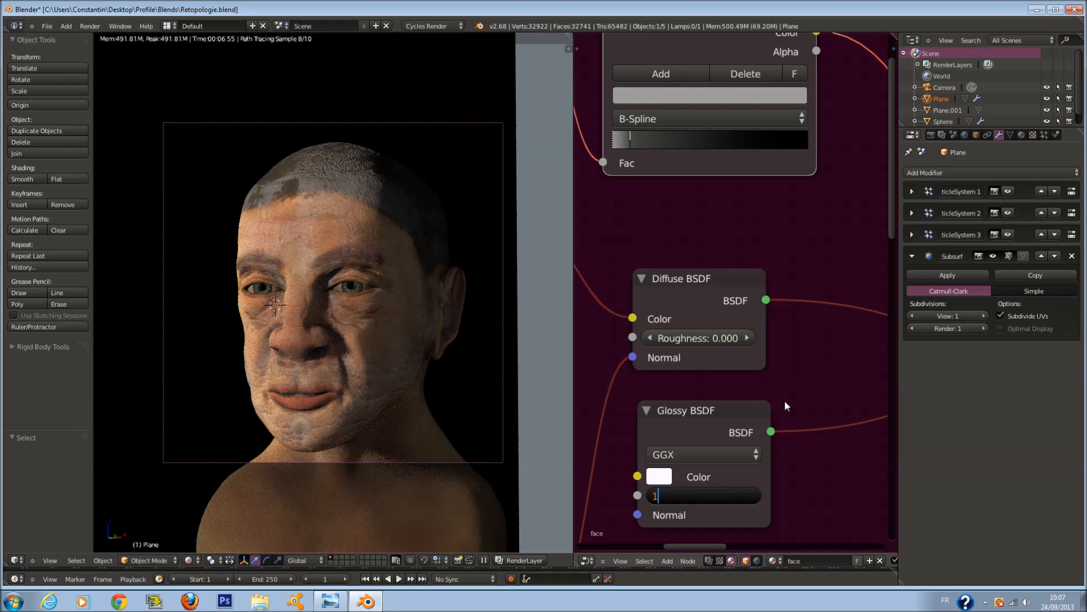
key("Return")
Move the ColorRamp's black stop slightly away from the start and brighten the light stop to about 0.70.
left_click(633, 142)
left_click_drag(635, 141, 648, 140)
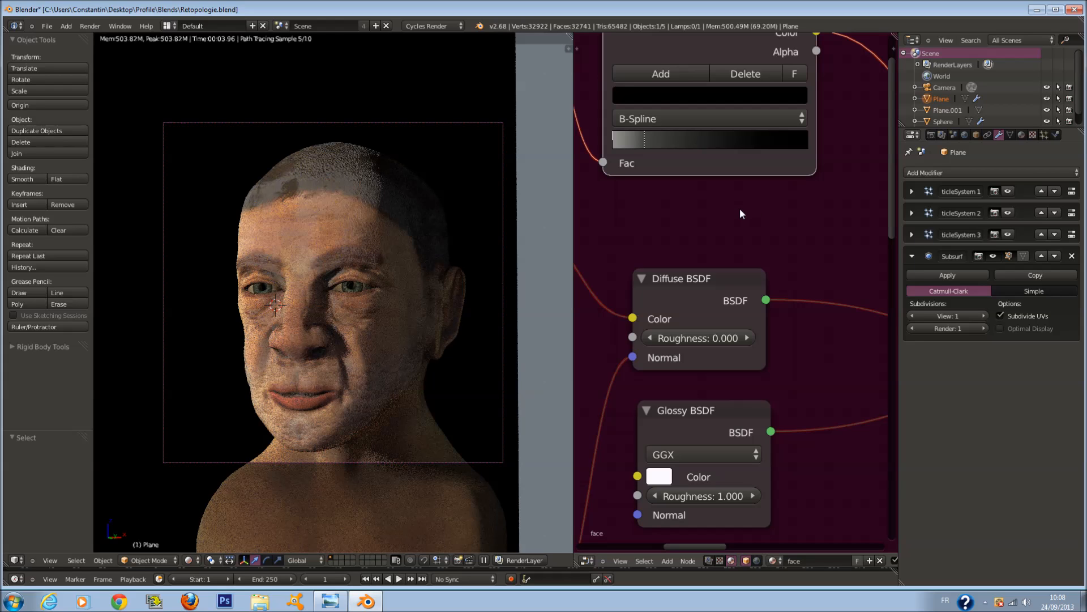
left_click(615, 142)
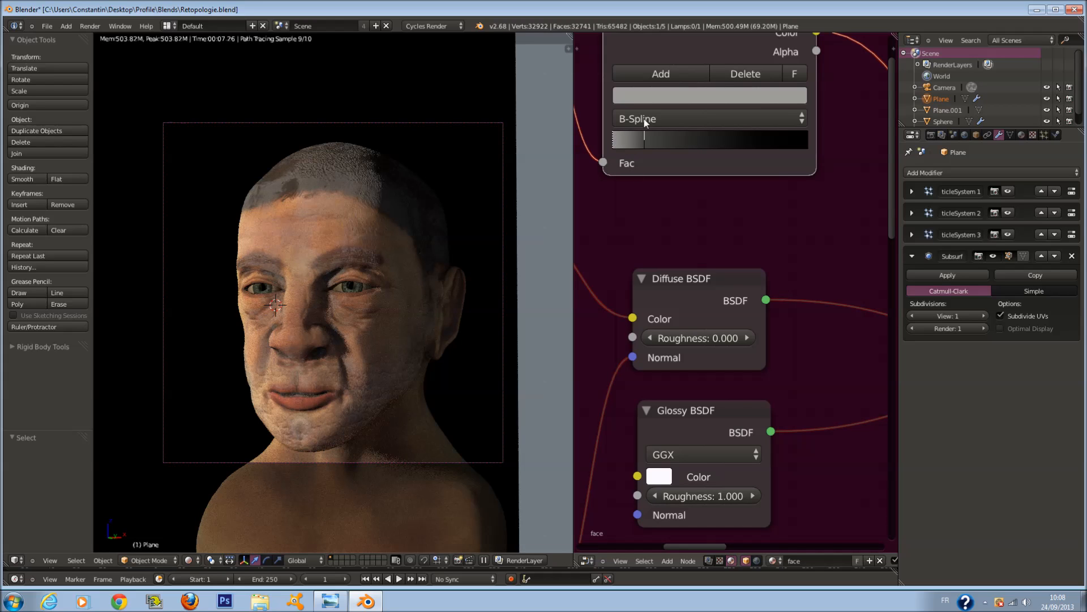
left_click(659, 97)
left_click(768, 135)
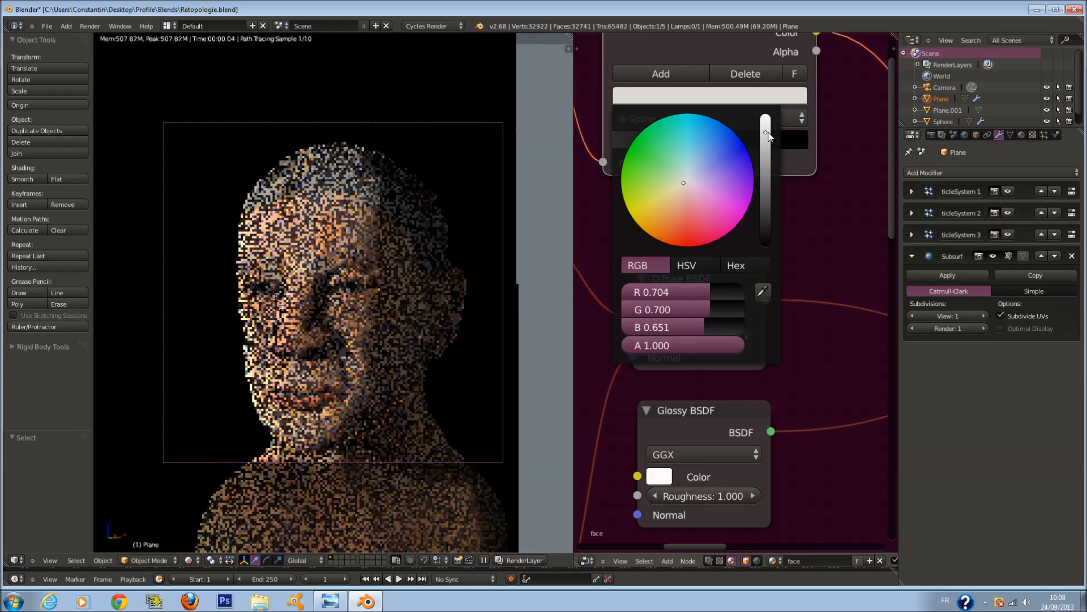
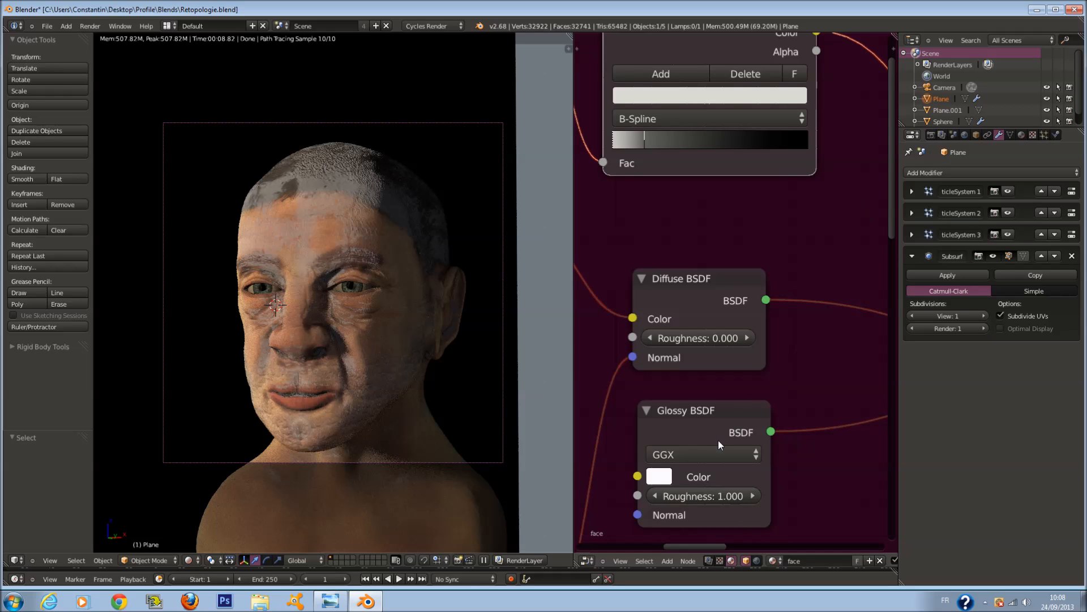
Link the color output of the image texture feeding the Diffuse BSDF to the Glossy BSDF's color input as well.
scroll(718, 440, "down", 1)
scroll(755, 399, "down", 2)
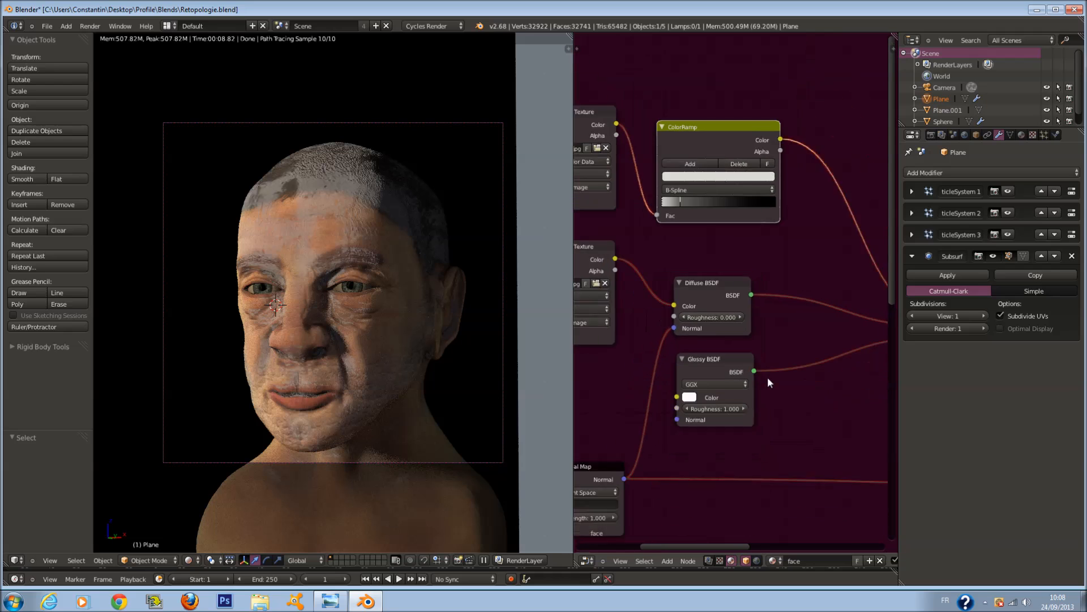
scroll(708, 340, "up", 1)
left_click_drag(596, 254, 674, 417)
scroll(787, 404, "up", 1)
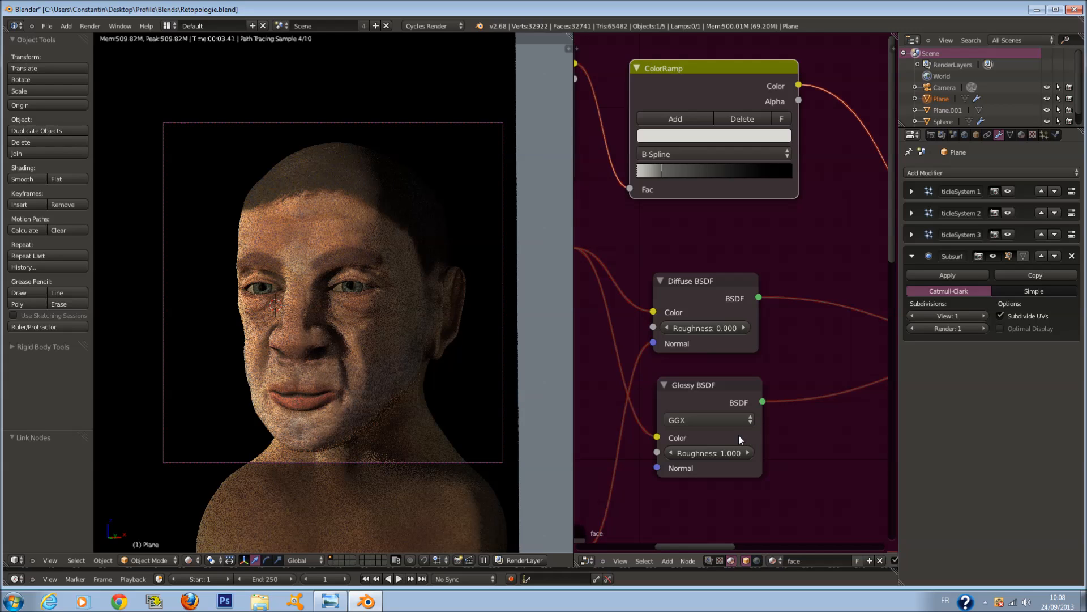
Set the Glossy BSDF's roughness to 0.5 and disconnect the image texture from its color input.
left_click(726, 451)
type(".5")
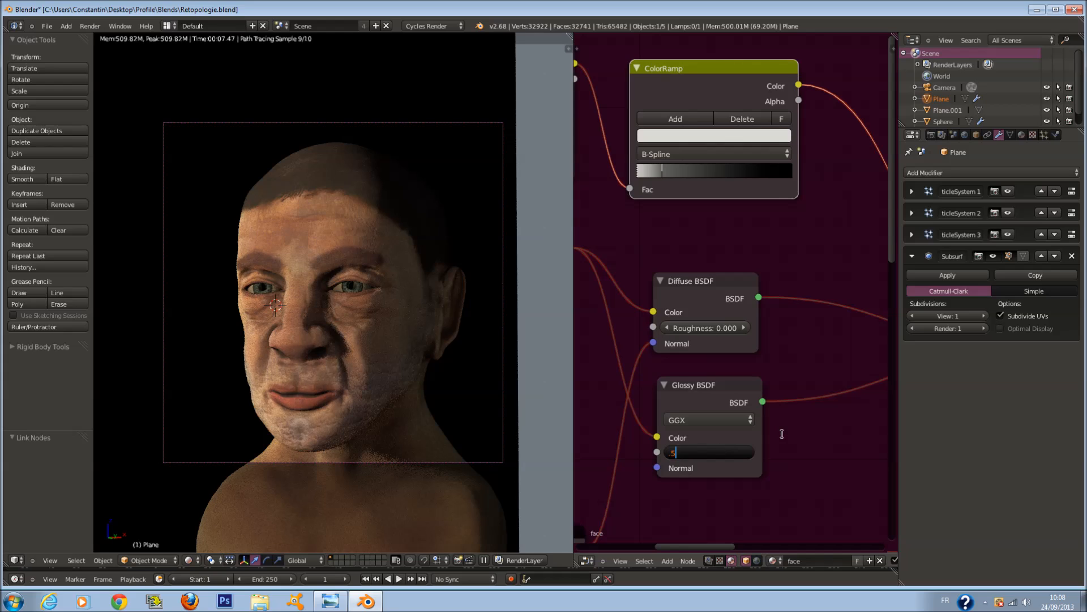
key("Return")
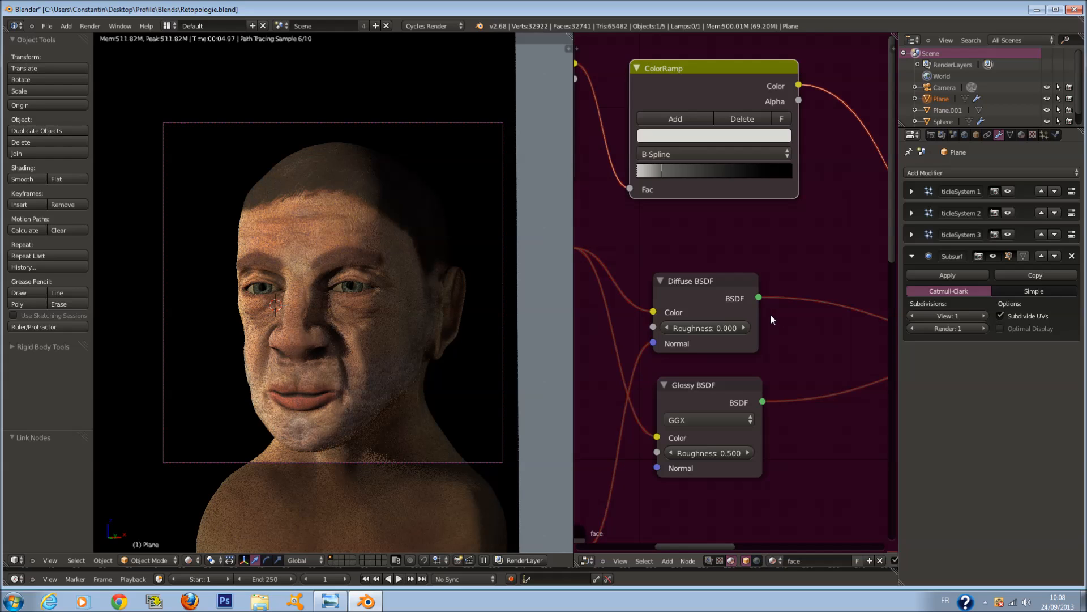
scroll(770, 318, "up", 1)
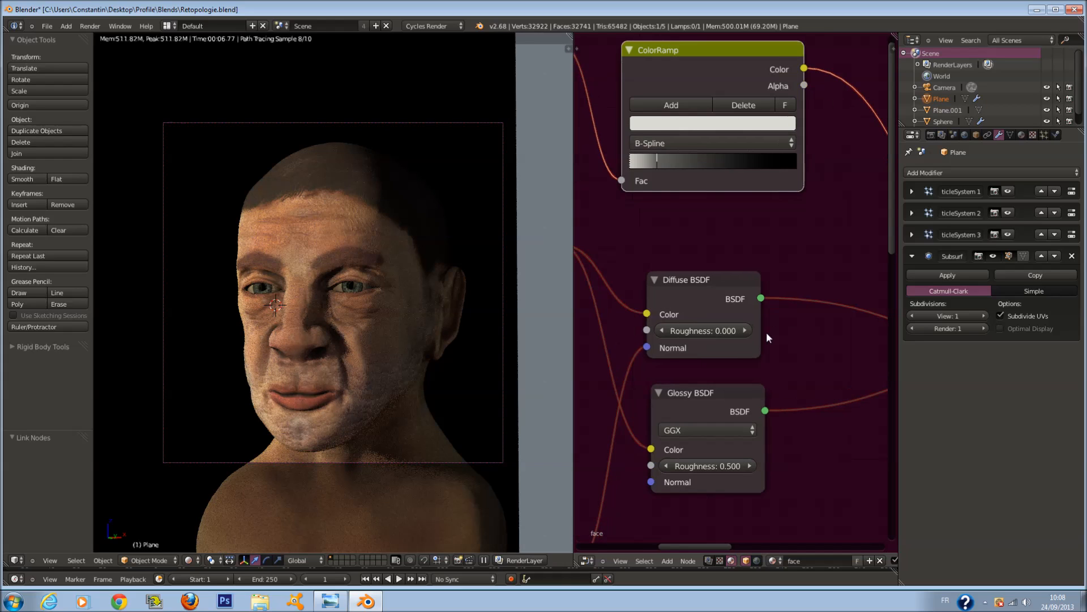
left_click_drag(651, 449, 623, 410)
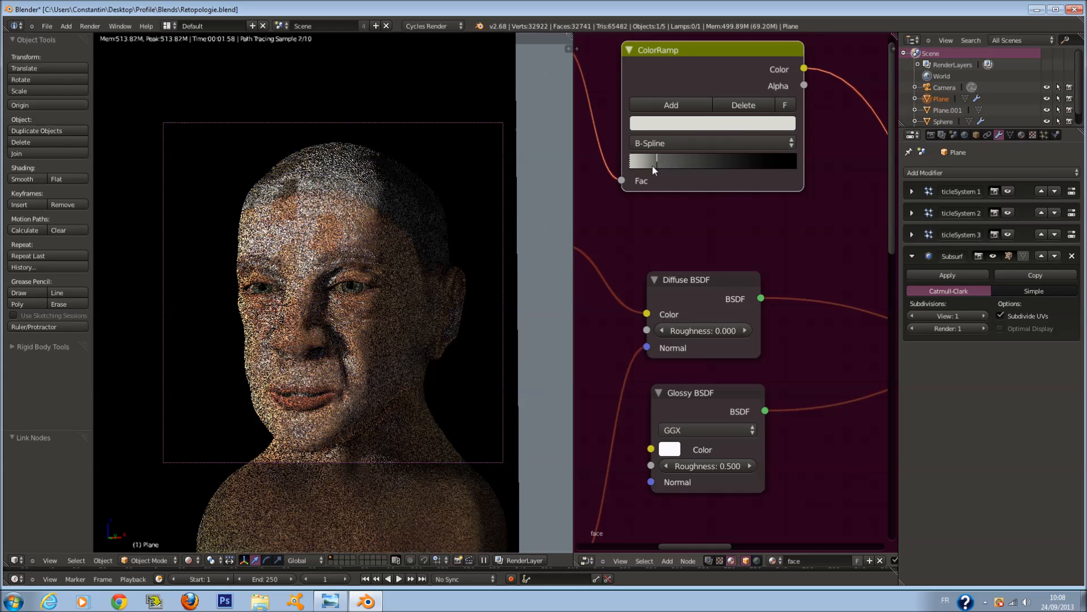
Switch the ColorRamp's interpolation to Ease and move its black stop closer to the ramp's start.
left_click(662, 143)
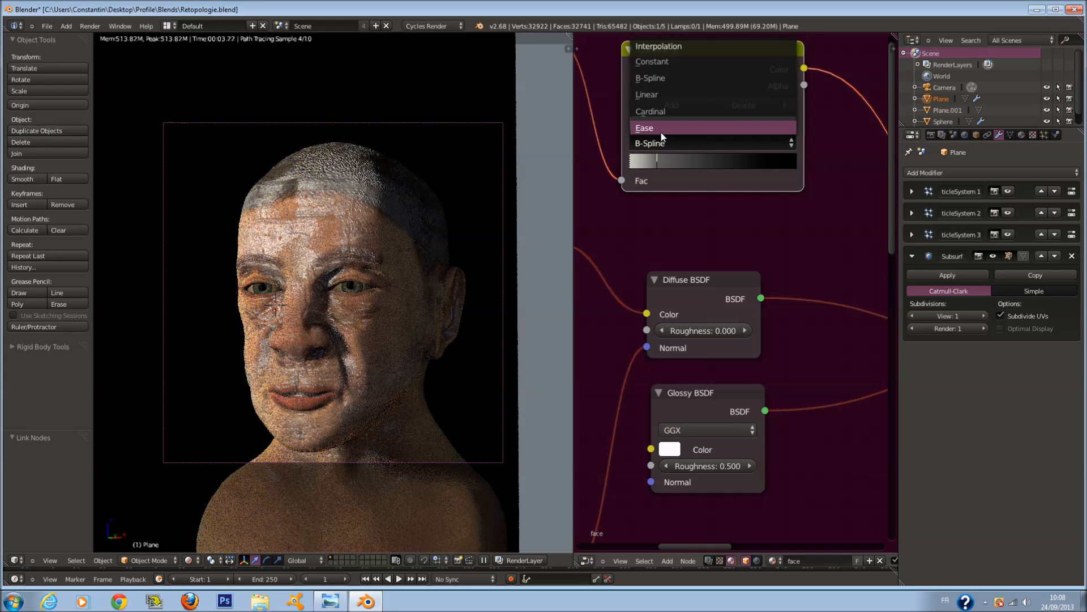
left_click(660, 128)
left_click(650, 162)
left_click_drag(651, 163, 644, 163)
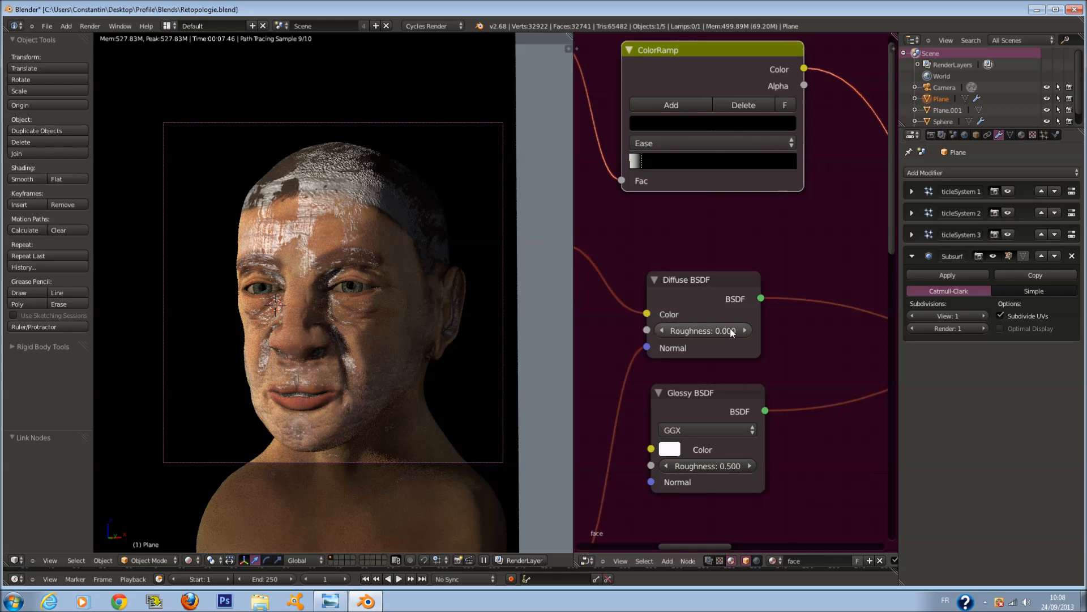
Set the ColorRamp's interpolation to Cardinal after trying Constant, and raise the Glossy BSDF's roughness to 1.000.
left_click(667, 141)
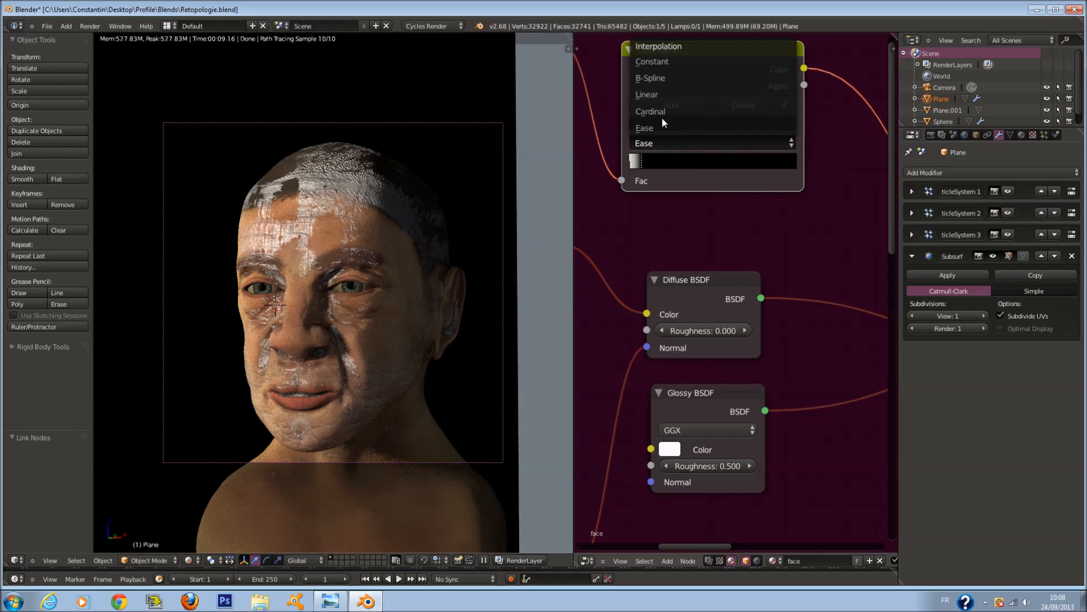
left_click(655, 60)
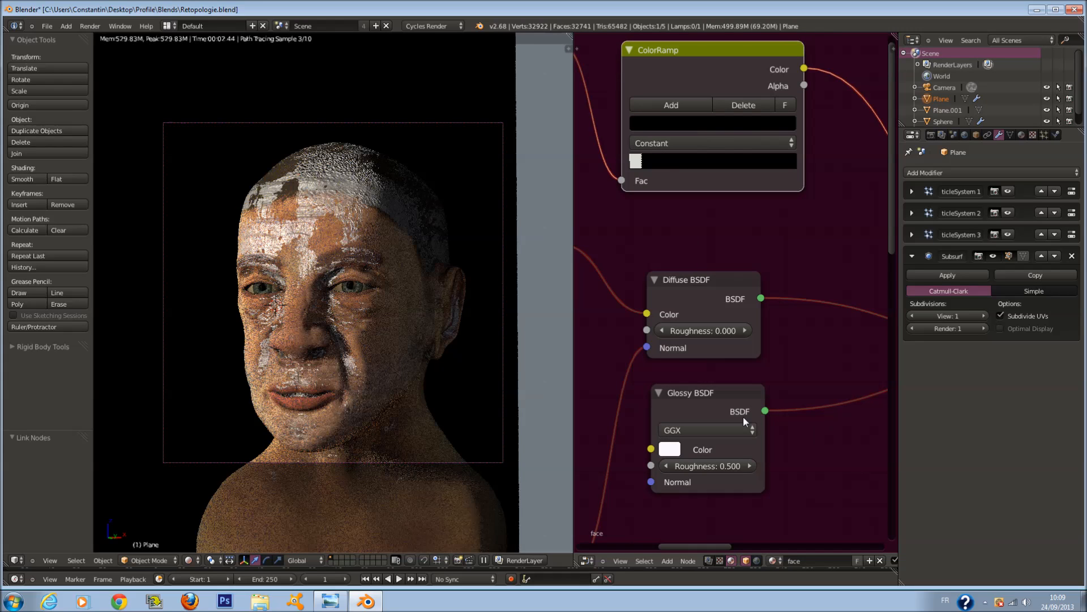
left_click(675, 144)
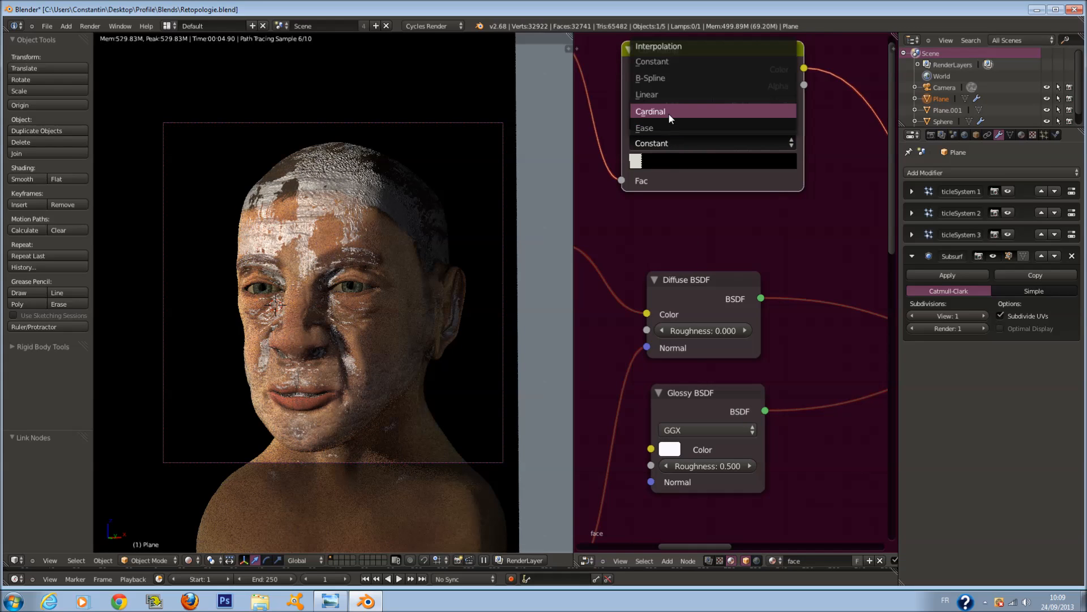
left_click(673, 115)
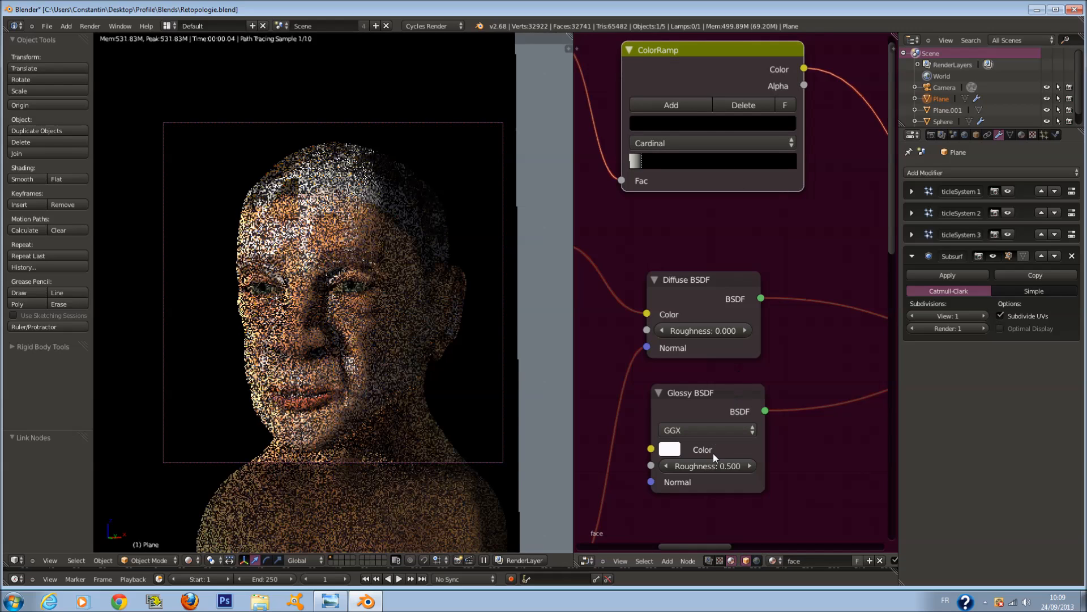
left_click_drag(702, 467, 777, 436)
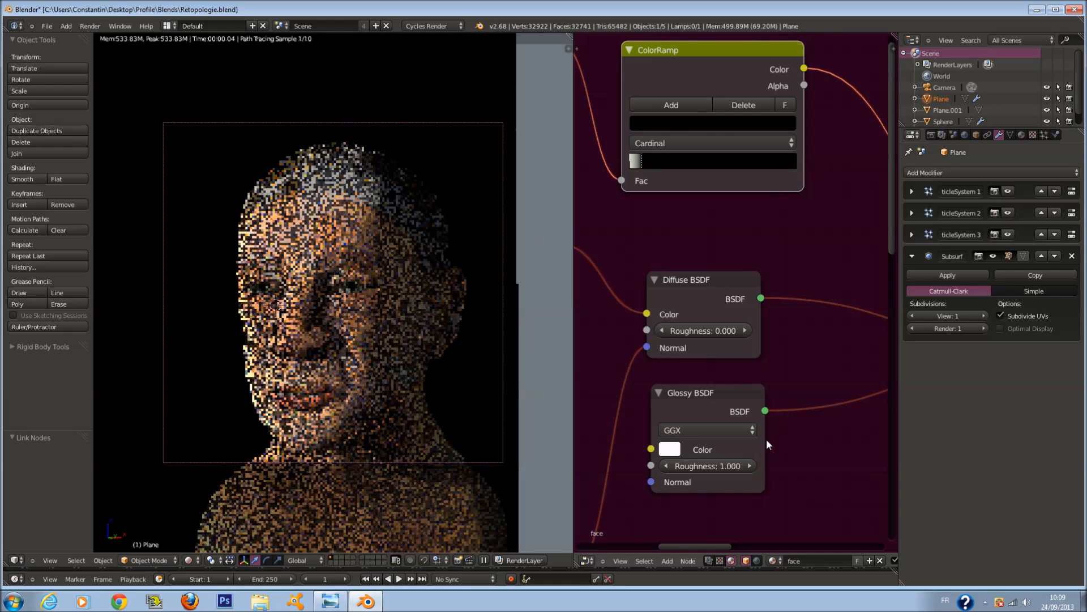
Lower the Glossy BSDF's roughness to 0.100 and darken its color to dark grey (R 0.139, G 0.136, B 0.141).
scroll(680, 276, "up", 1)
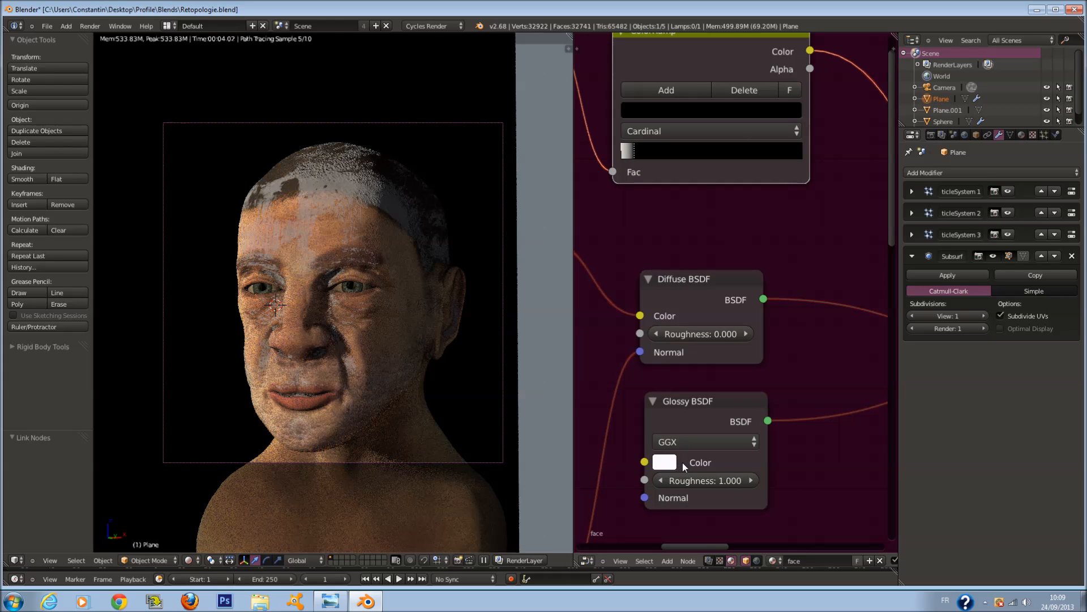
left_click_drag(684, 480, 311, 479)
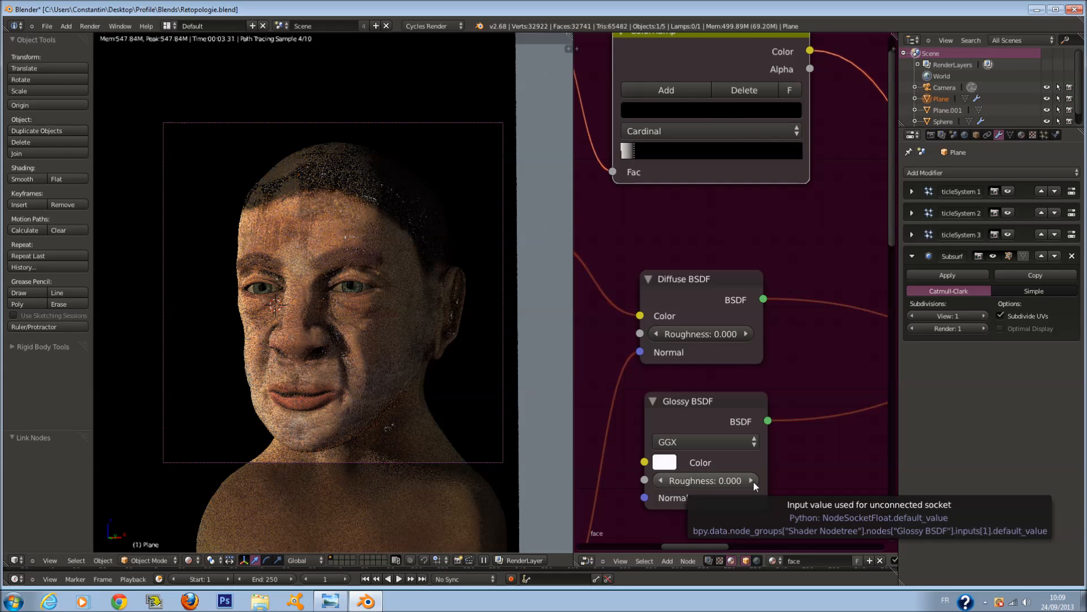
left_click(752, 480)
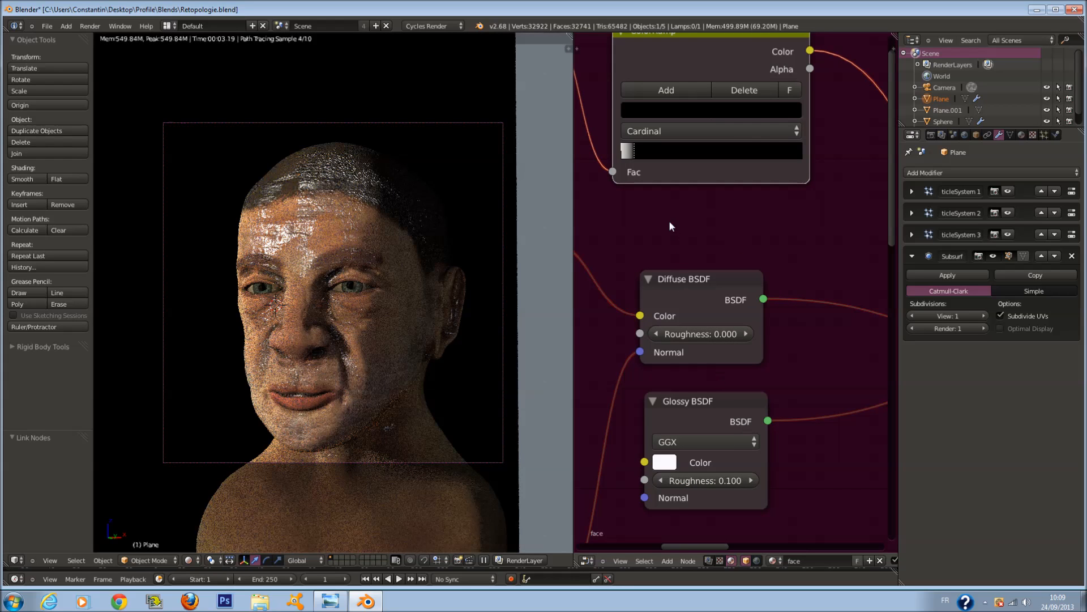
left_click(664, 463)
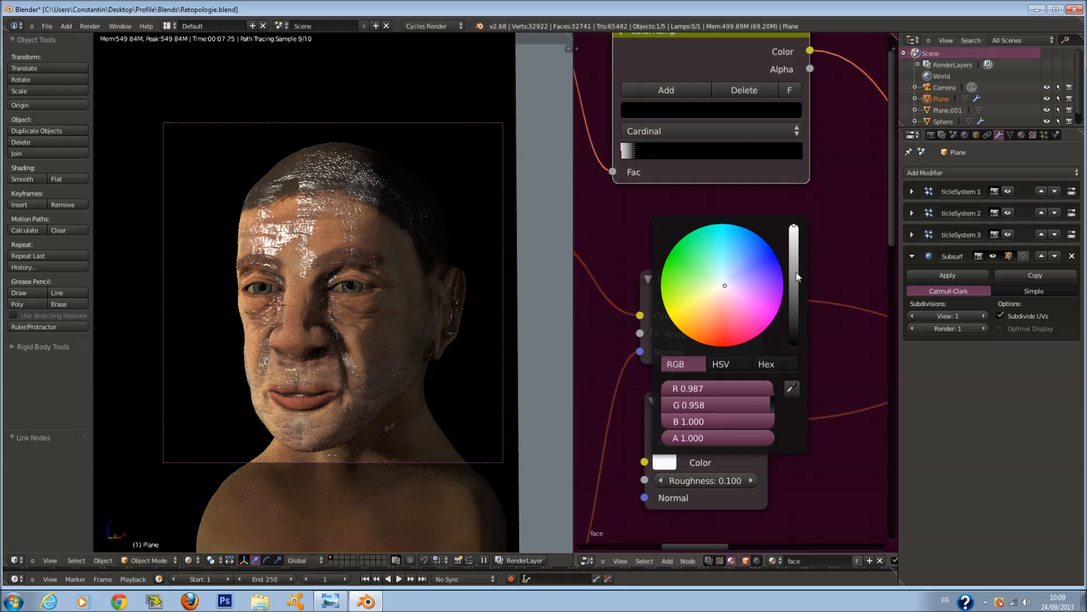
left_click(795, 274)
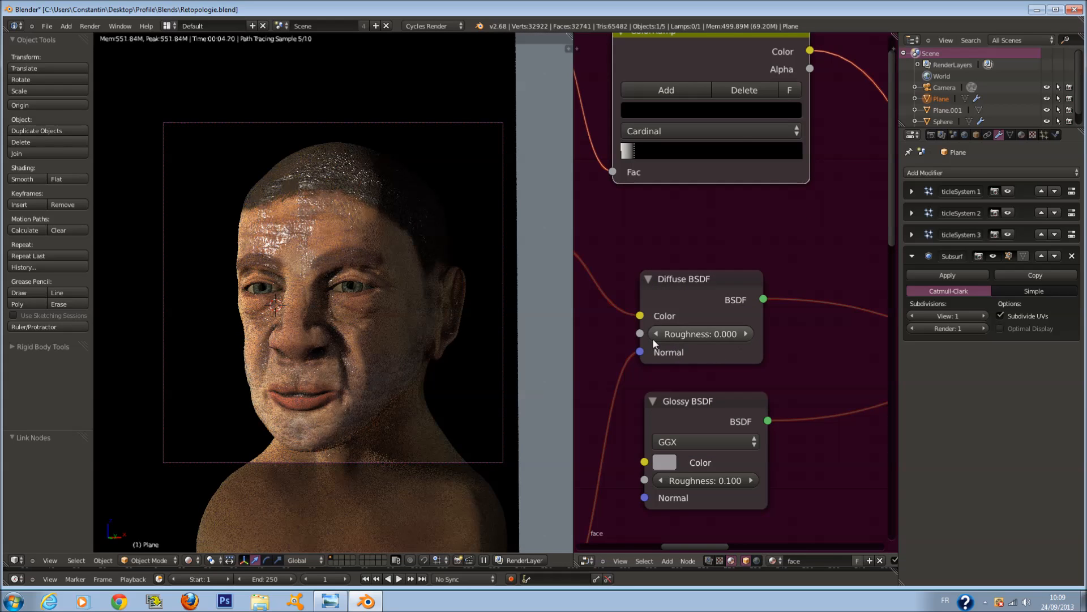
left_click(665, 463)
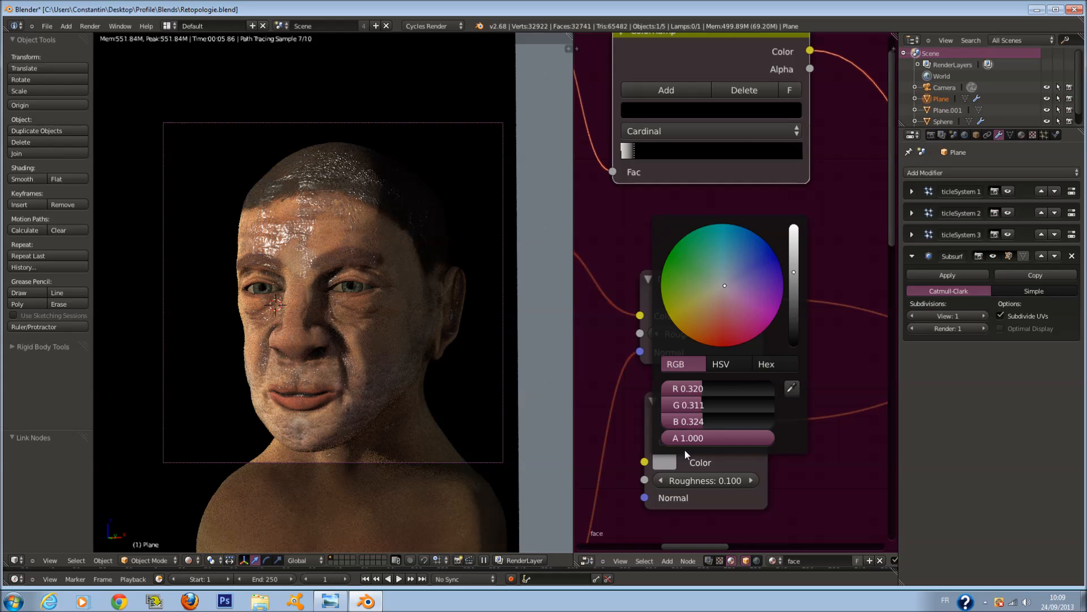
left_click(794, 300)
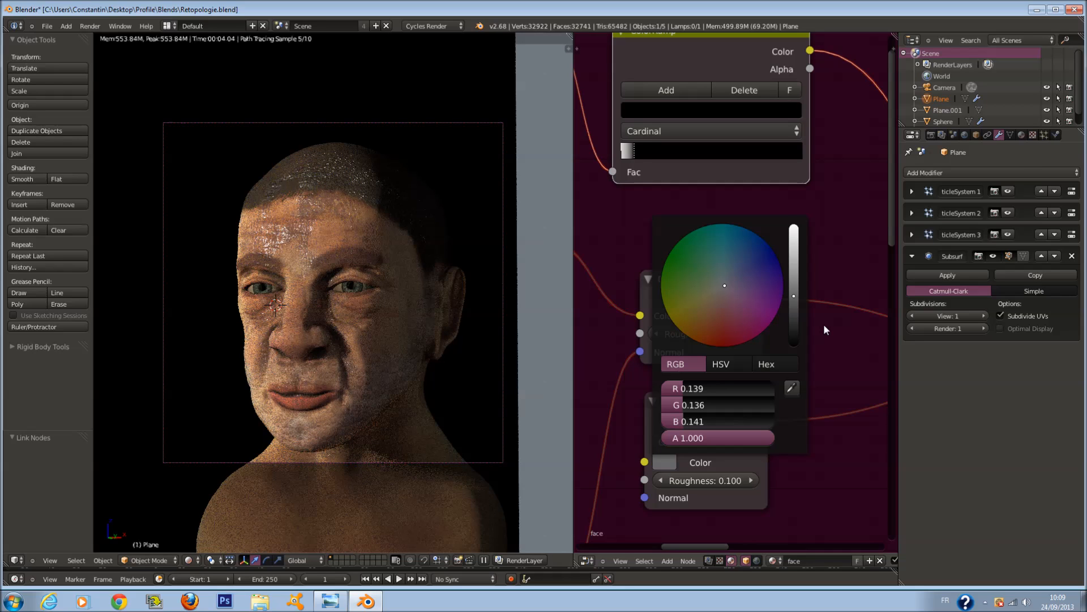
Move the ColorRamp's black stop to just past the ramp's middle and brighten its light stop to near-pure white.
left_click_drag(640, 156, 730, 177)
left_click(623, 153)
left_click(671, 110)
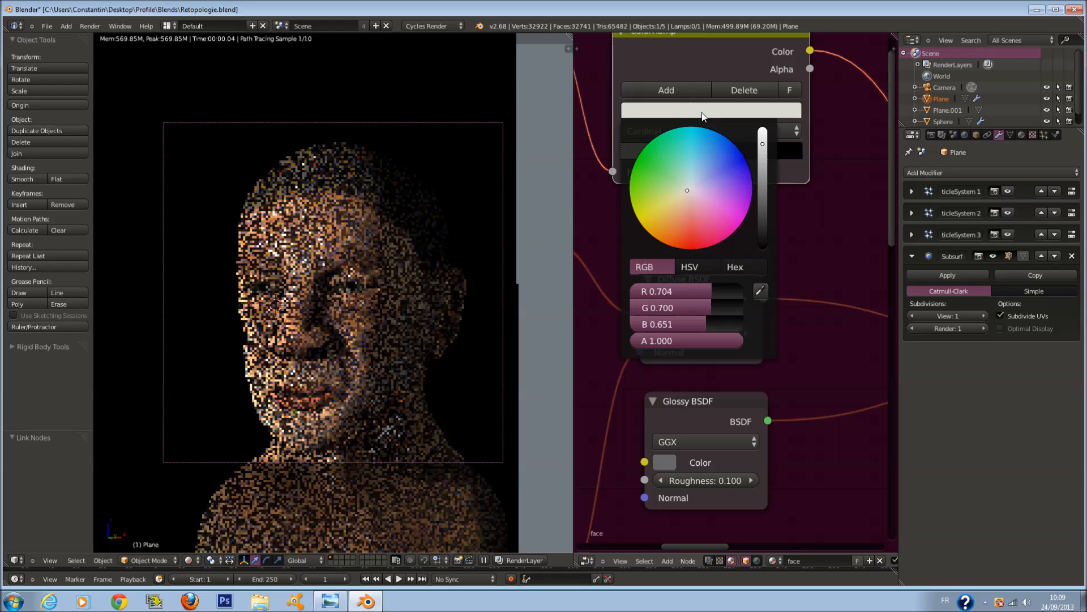
left_click_drag(764, 137, 764, 126)
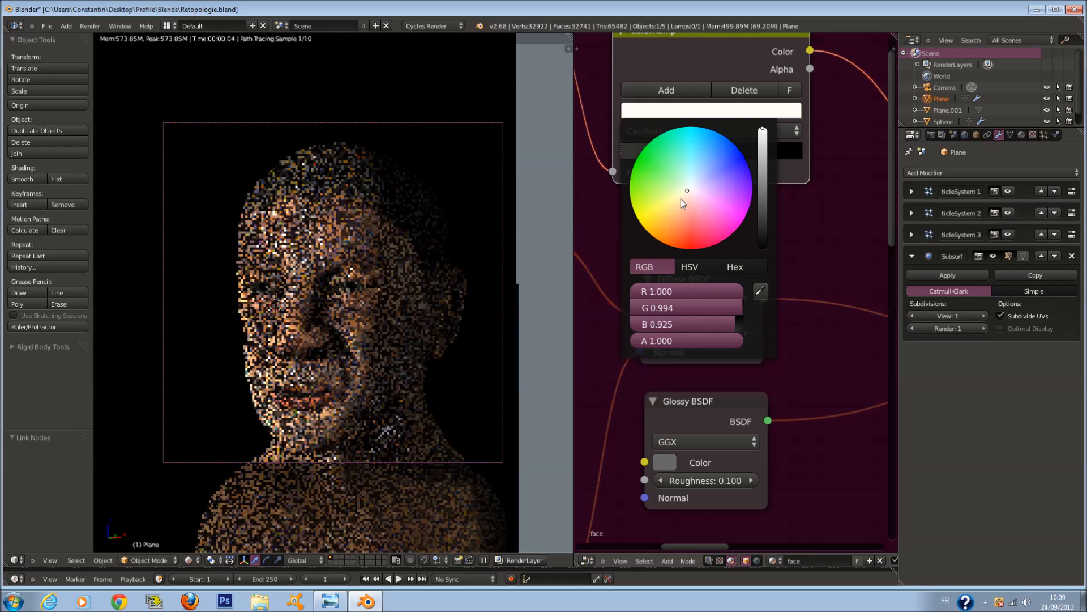
left_click(678, 201)
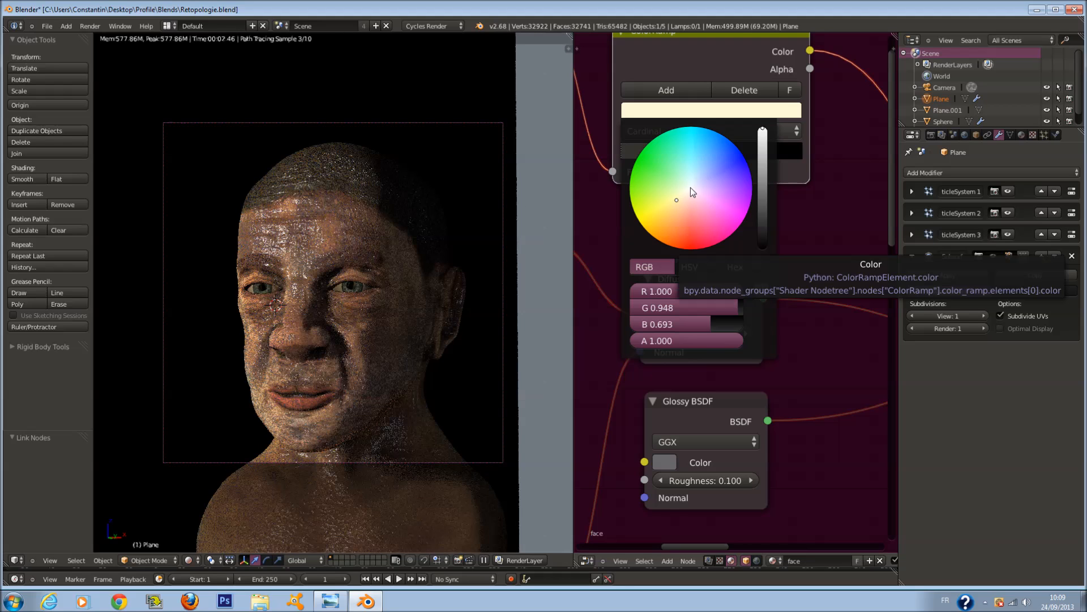
left_click(691, 188)
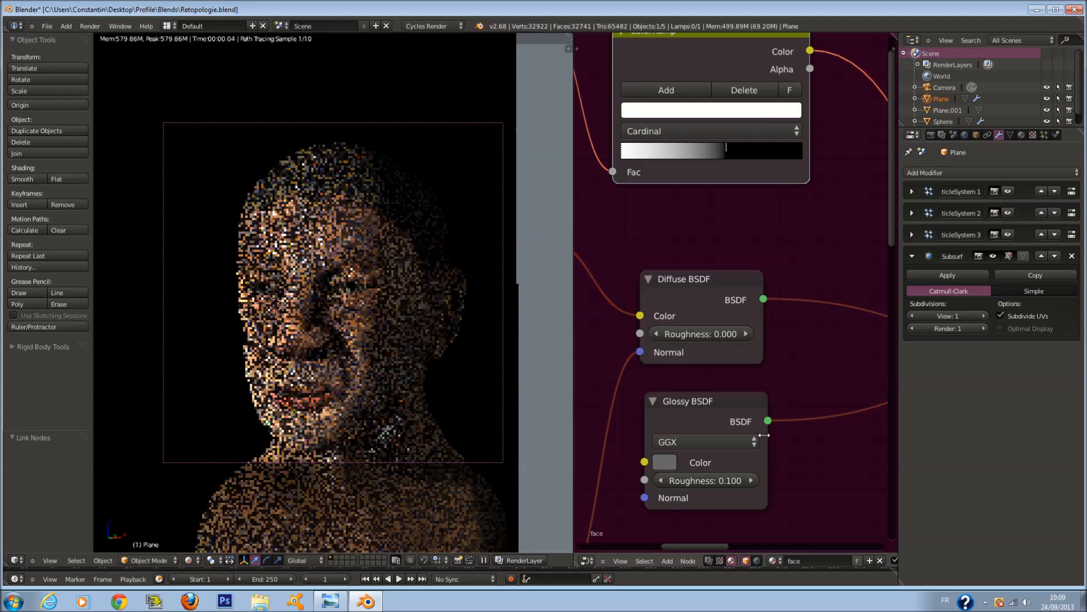
Set the Glossy BSDF's color to a bright, warm cream (R 1.000, G 0.946, B 0.586).
left_click(668, 462)
left_click(794, 227)
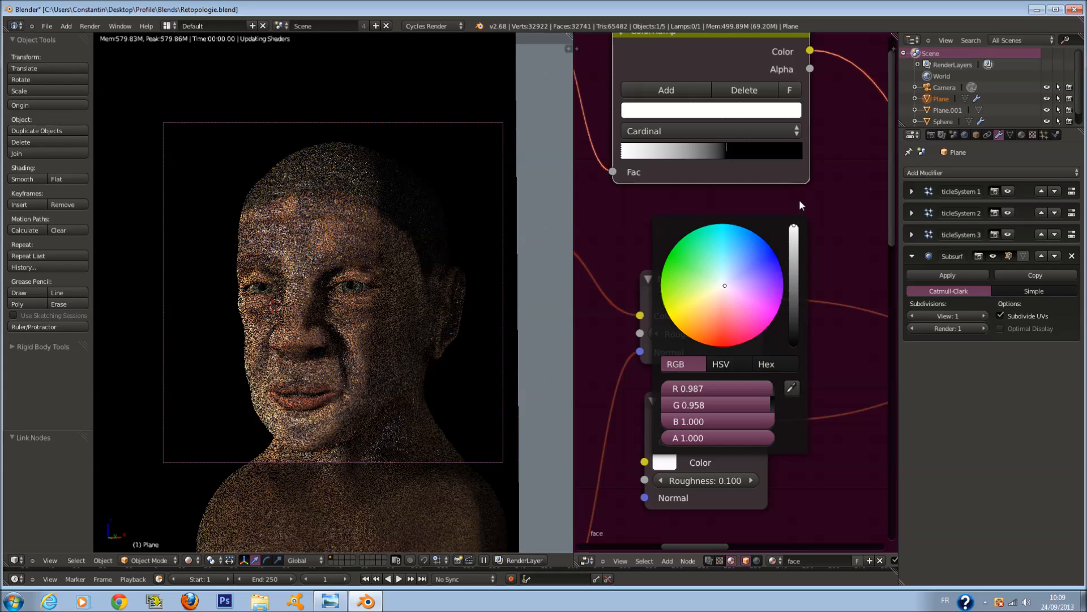
left_click(713, 296)
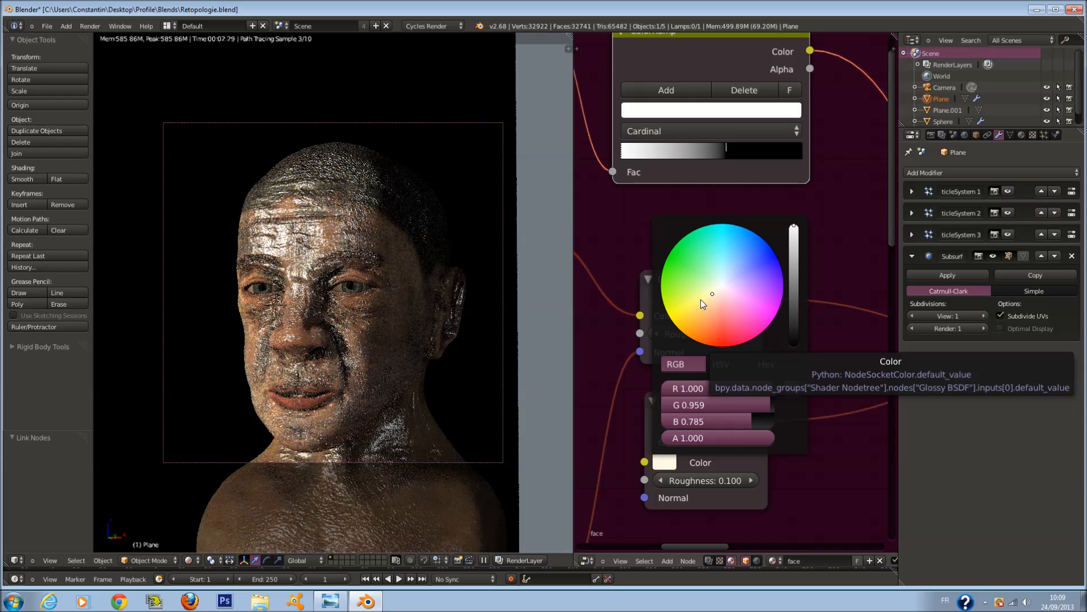
left_click(703, 301)
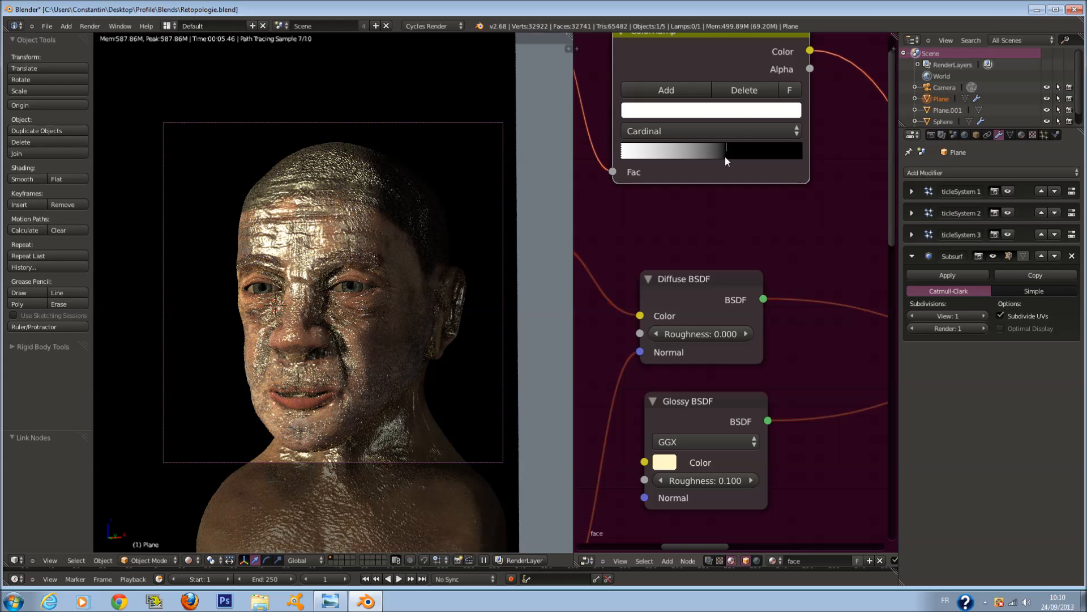
Move the ColorRamp's black stop close to the ramp's start and raise the Glossy BSDF's roughness to 0.900.
left_click(724, 152)
left_click_drag(723, 152, 635, 152)
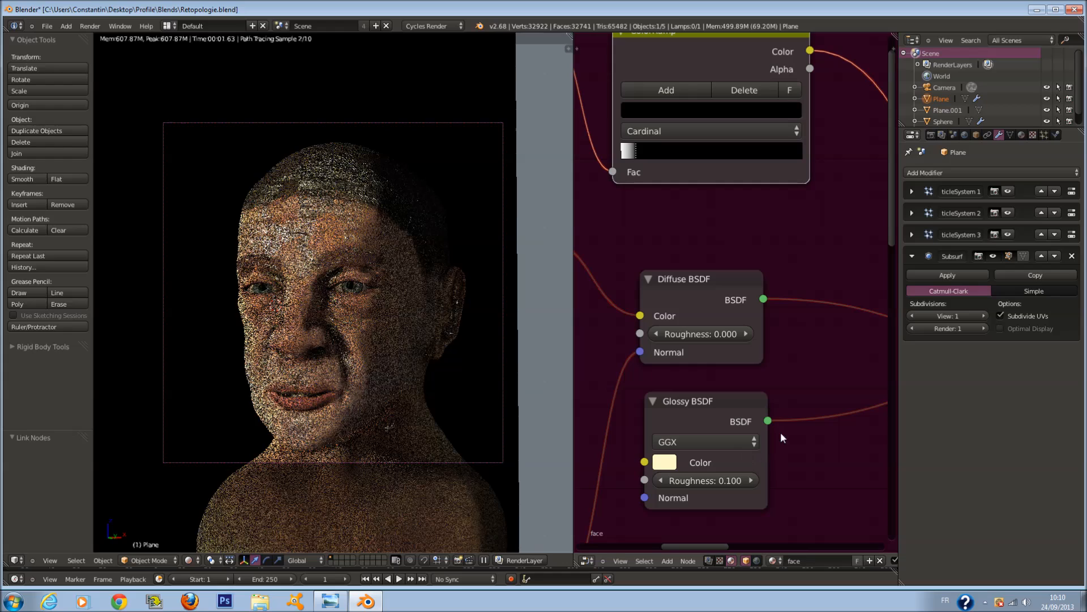
left_click(755, 481)
left_click(755, 480)
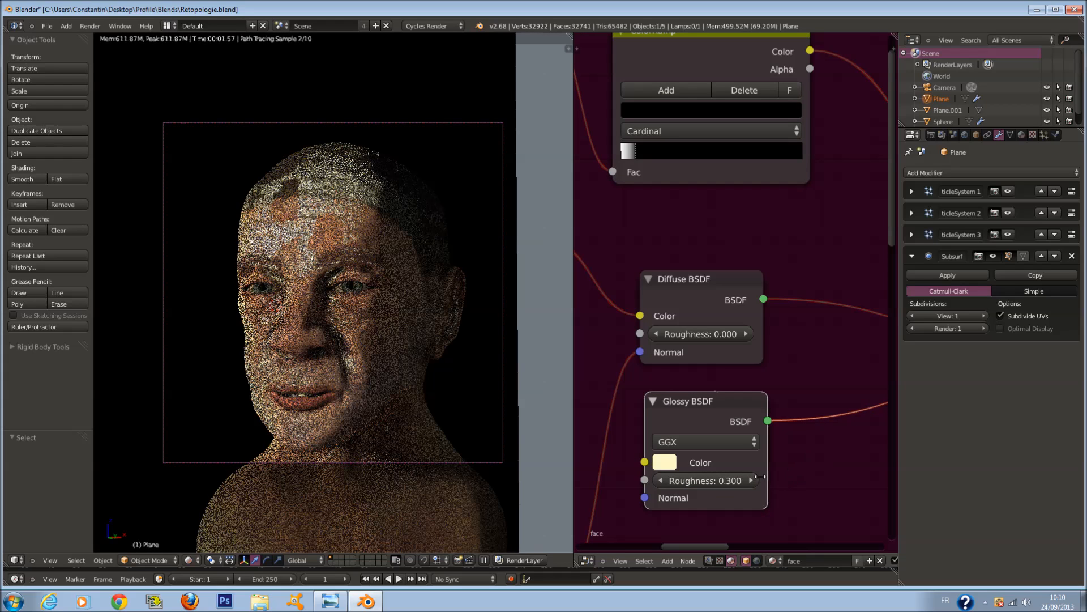
left_click(753, 479)
left_click(753, 479)
left_click(753, 479)
left_click(754, 479)
left_click(754, 479)
left_click(753, 480)
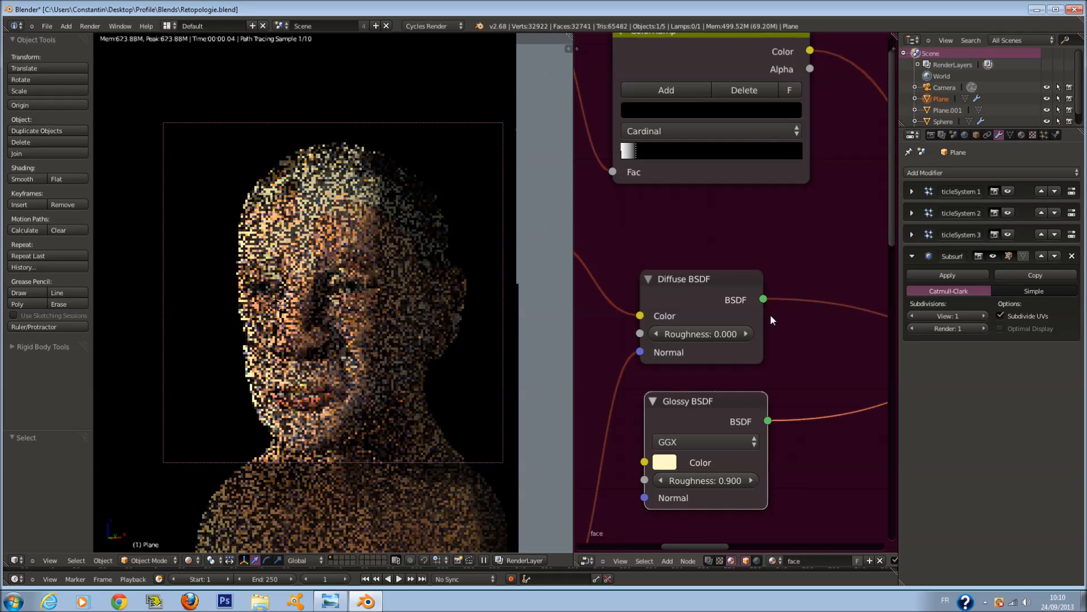
Disconnect the ColorRamp's color output from the Mix Shader's Fac input to compare the render without it.
scroll(722, 333, "down", 6)
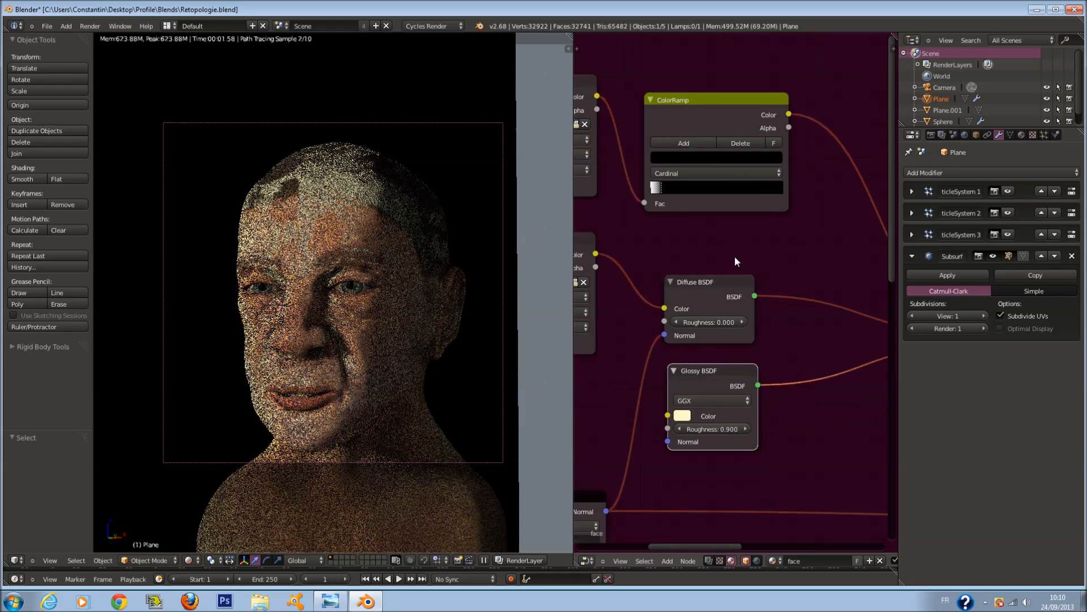
scroll(706, 270, "up", 4)
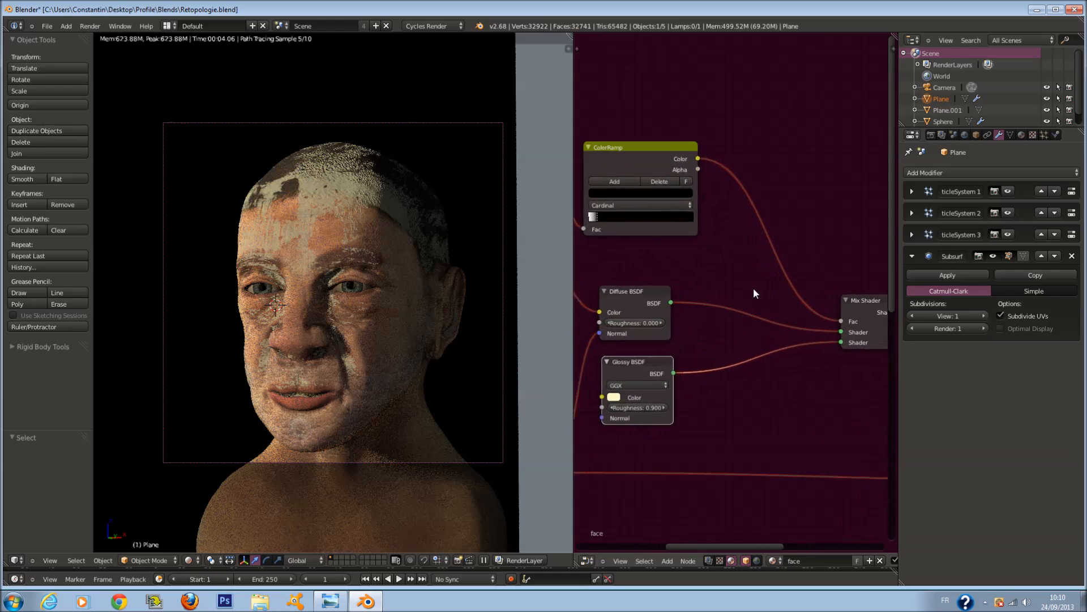
middle_click_drag(710, 287, 789, 264)
scroll(854, 303, "down", 2)
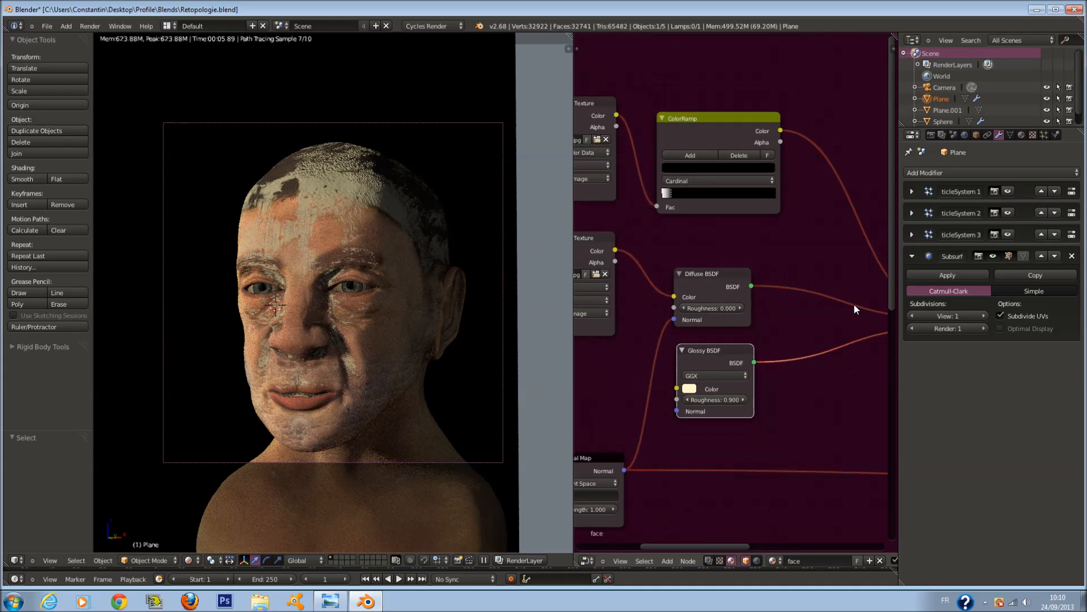
middle_click_drag(854, 303, 816, 307)
left_click_drag(877, 305, 730, 349)
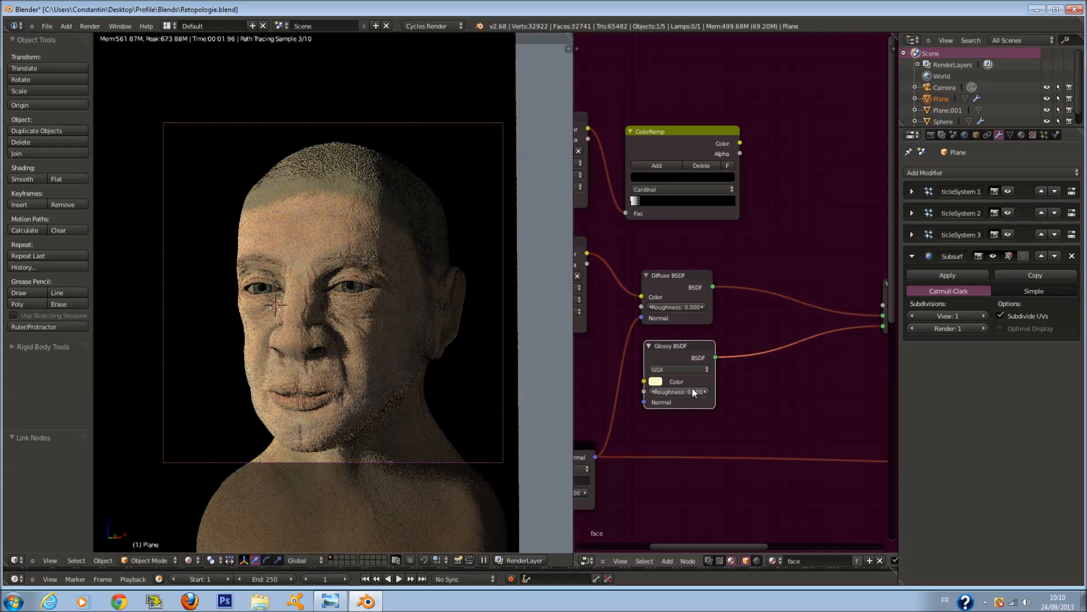
scroll(714, 339, "up", 2)
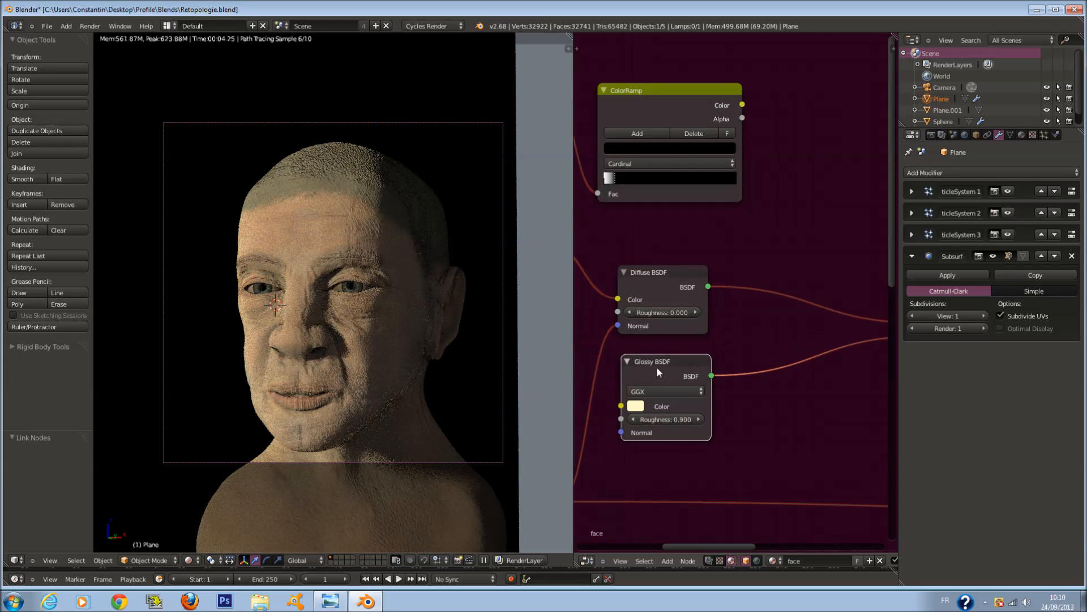
scroll(728, 200, "down", 2)
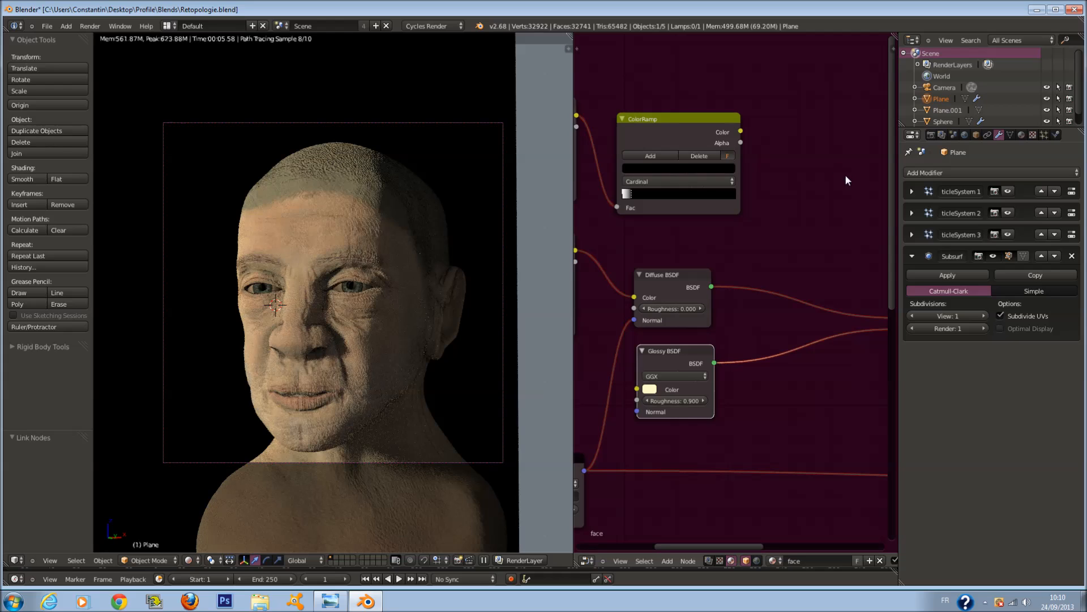
Link the ColorRamp's color output to the Mix Shader's Fac input and flip the ramp so that white is at its end.
scroll(815, 185, "down", 1)
middle_click_drag(784, 189, 769, 179)
left_click_drag(725, 132, 869, 294)
Move the flipped ColorRamp's black stop back to about two thirds along the ramp for a wider black-to-white gradient.
scroll(653, 298, "up", 4)
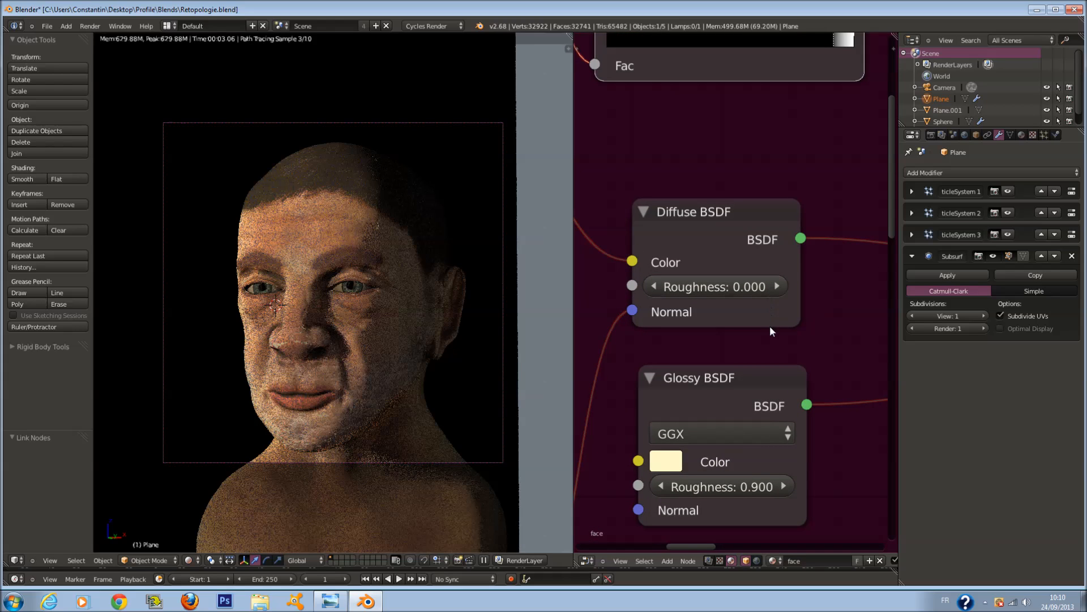
scroll(740, 111, "down", 1)
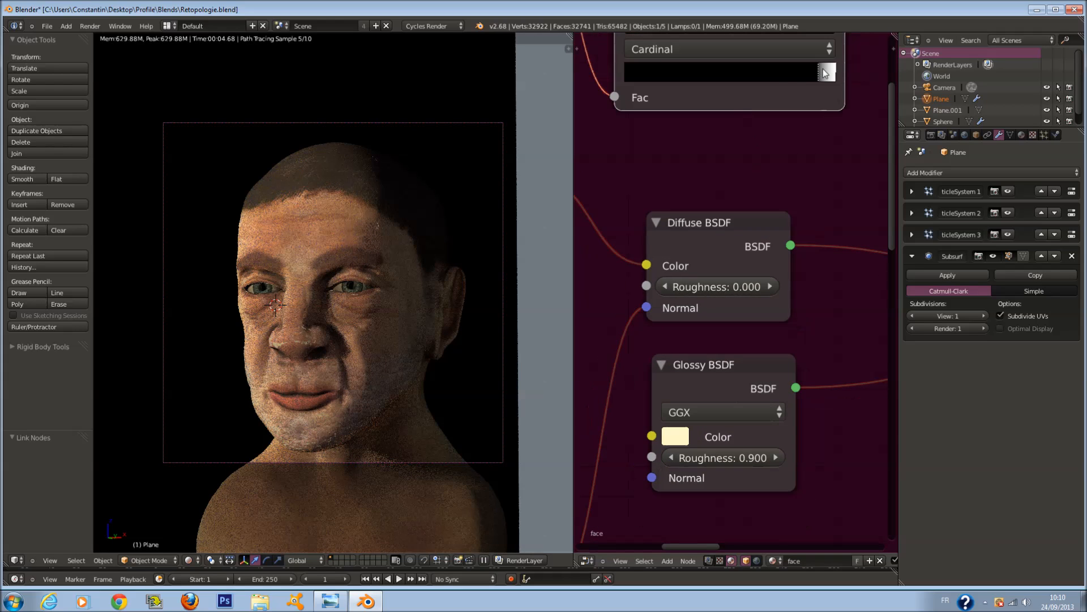
left_click_drag(769, 75, 757, 76)
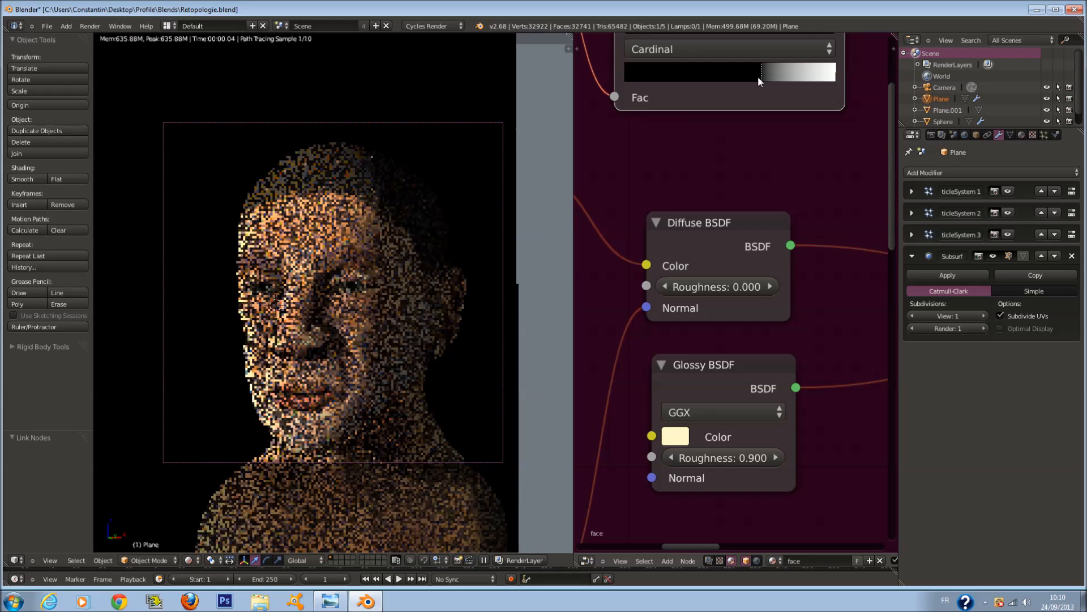
scroll(839, 378, "up", 1)
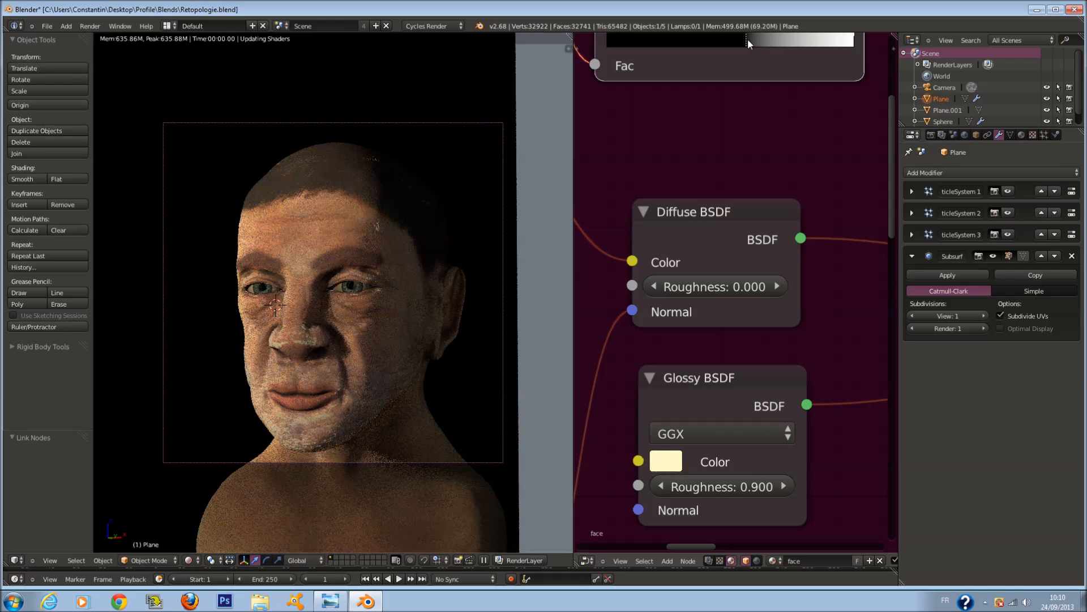
left_click(748, 38)
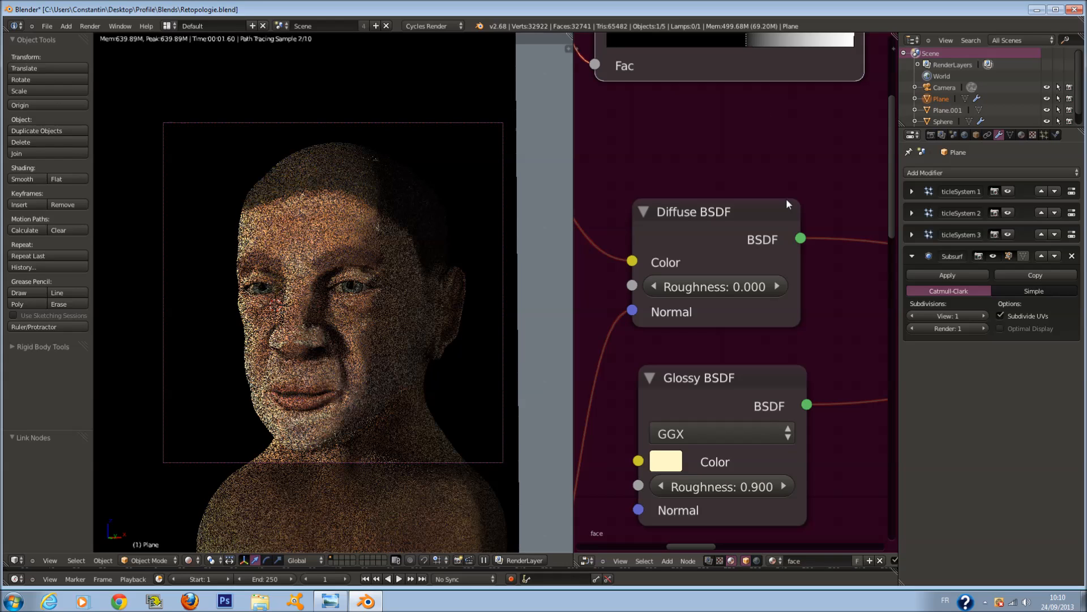
Set the ColorRamp's interpolation to B-Spline and lower the Glossy BSDF's roughness to 0.238.
scroll(777, 164, "down", 2)
middle_click_drag(758, 104, 753, 141)
left_click(732, 91)
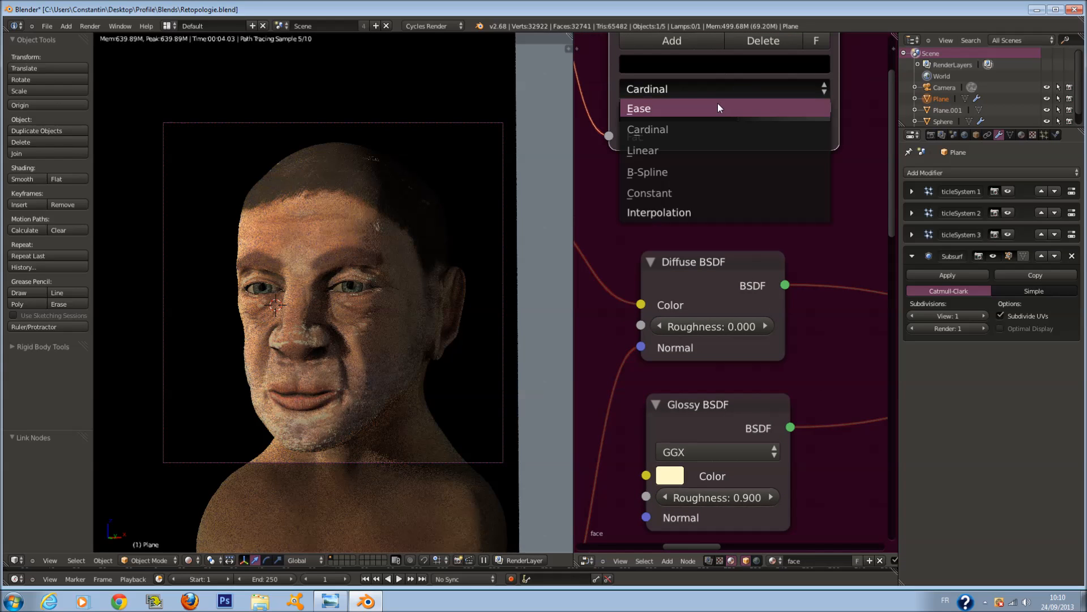
left_click(739, 170)
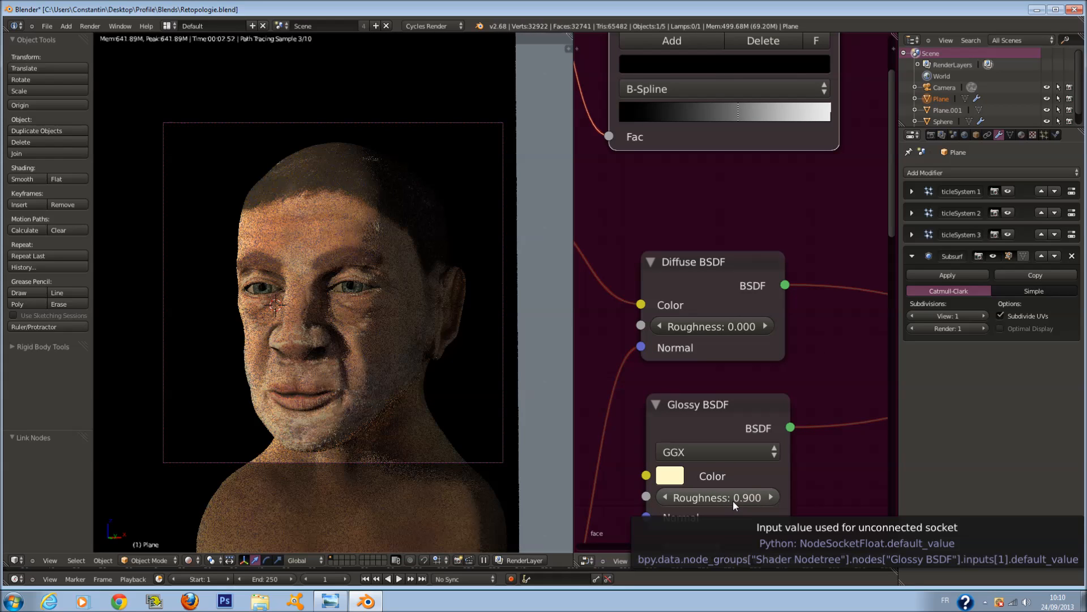
left_click_drag(733, 500, 705, 502)
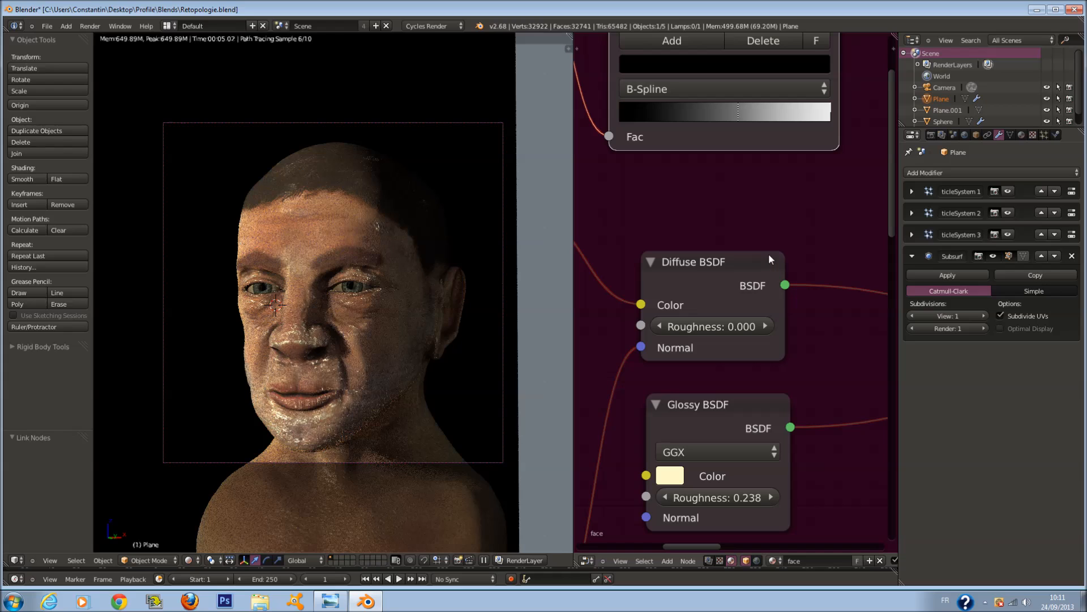
Darken the ColorRamp's white stop to dark grey (R 0.068, G 0.069, B 0.068).
left_click(831, 116)
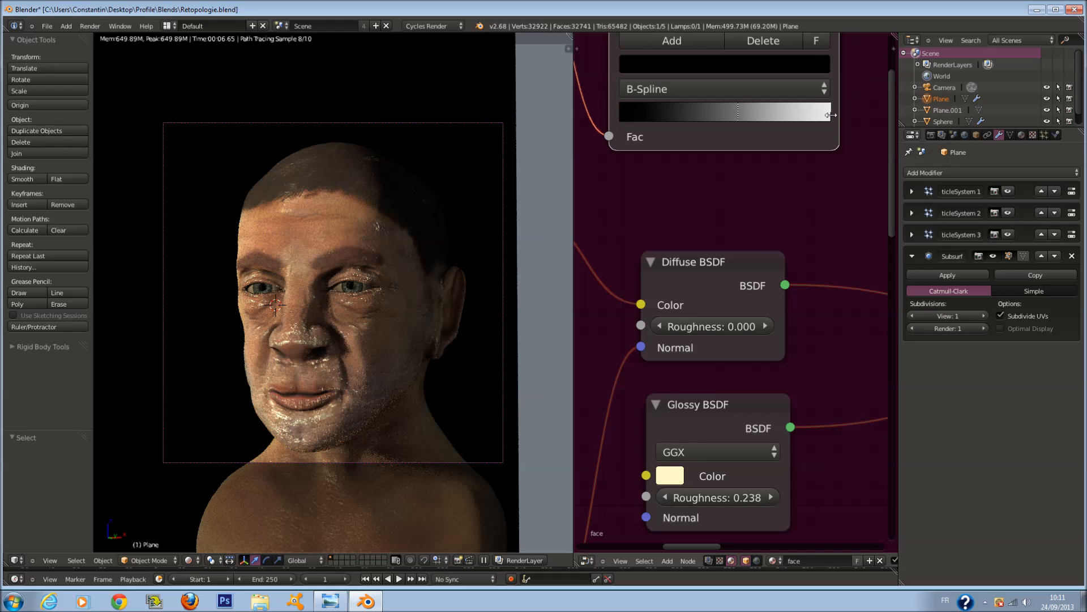
left_click(832, 116)
left_click(815, 65)
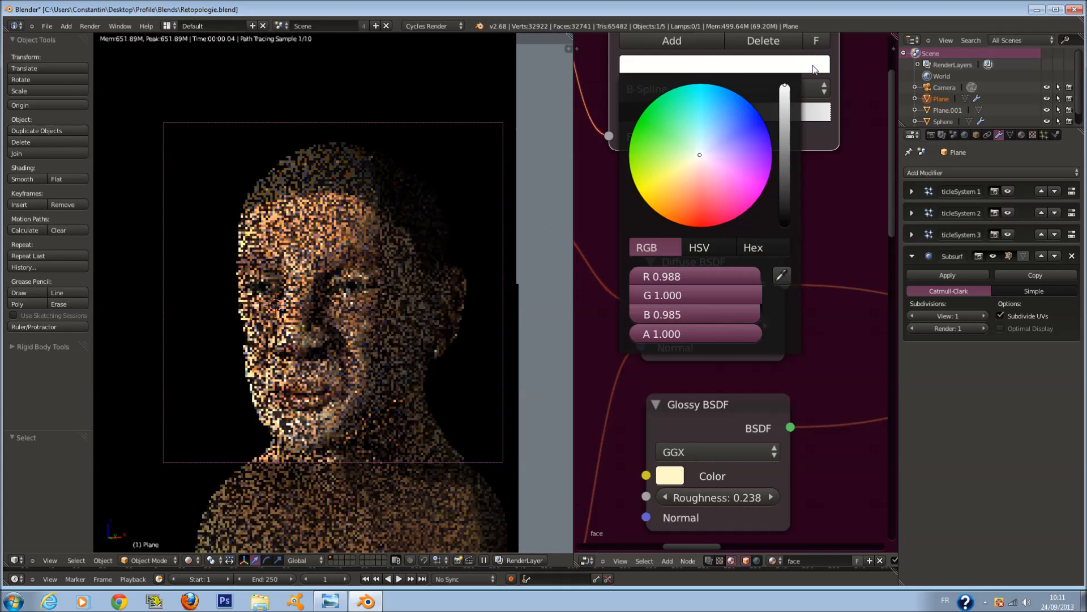
left_click(787, 184)
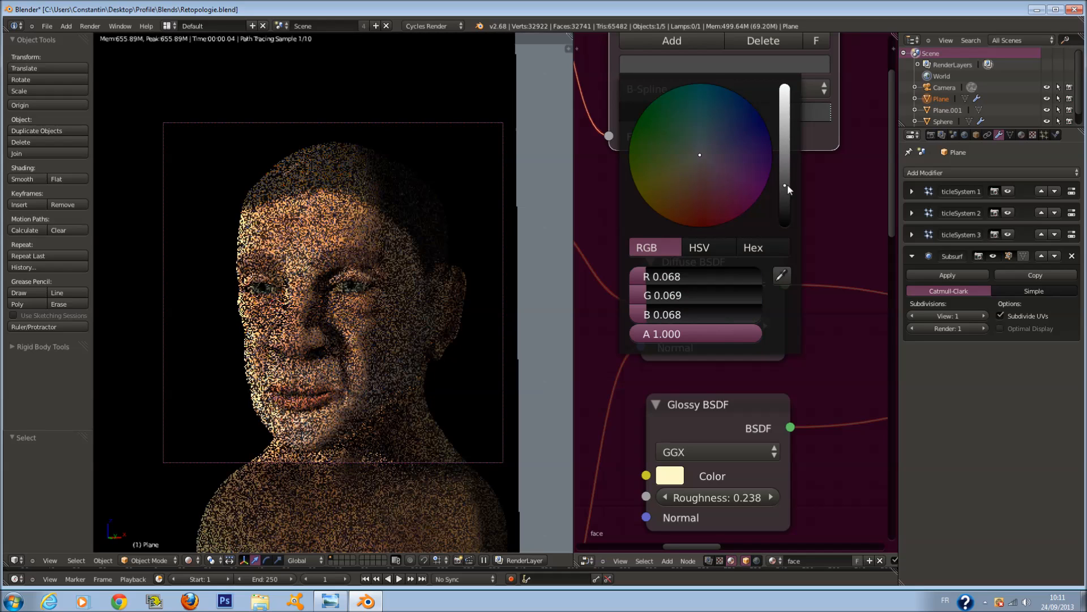
Adjust the ColorRamp's black stop, settling it about one quarter of the way along the ramp.
left_click(670, 476)
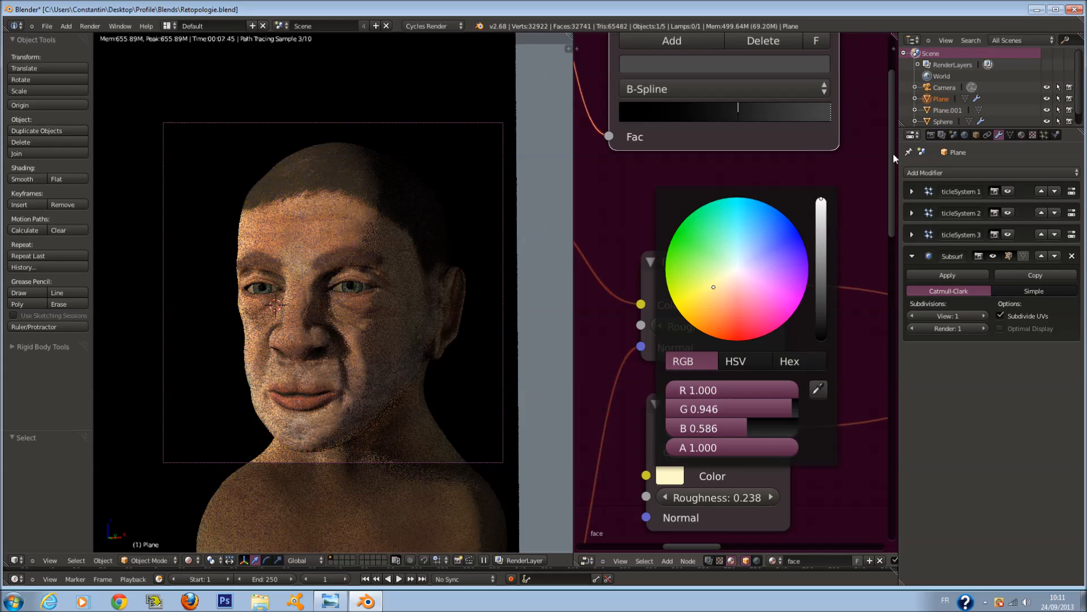
left_click_drag(738, 113, 774, 117)
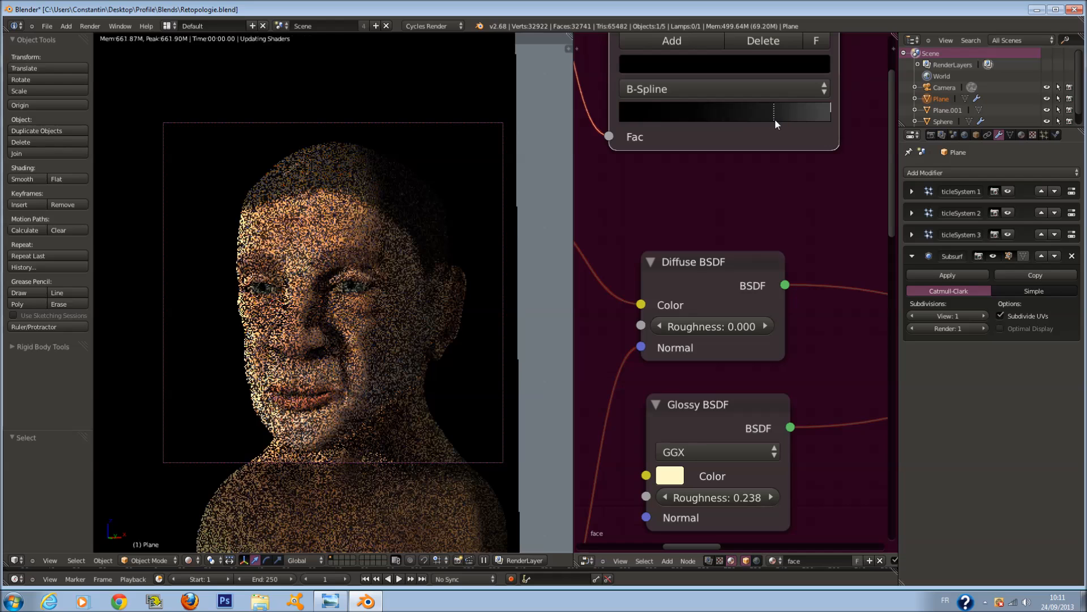
scroll(822, 222, "down", 1)
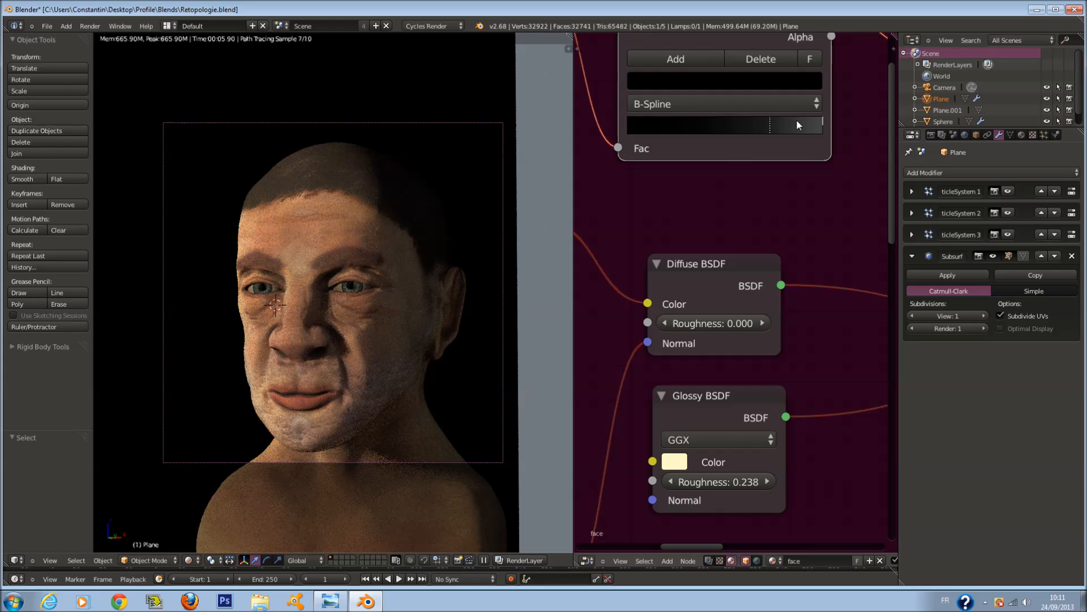
left_click_drag(776, 128, 715, 127)
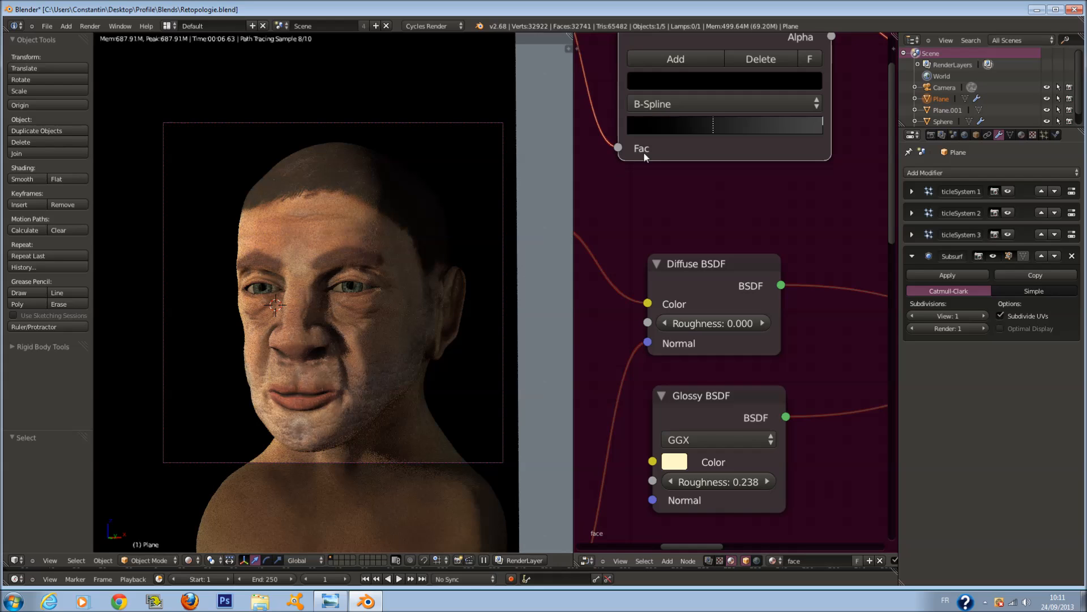
left_click_drag(690, 128, 678, 132)
Move the ColorRamp's dark grey stop back to about three quarters along the ramp and lighten its grey.
left_click_drag(821, 127, 767, 139)
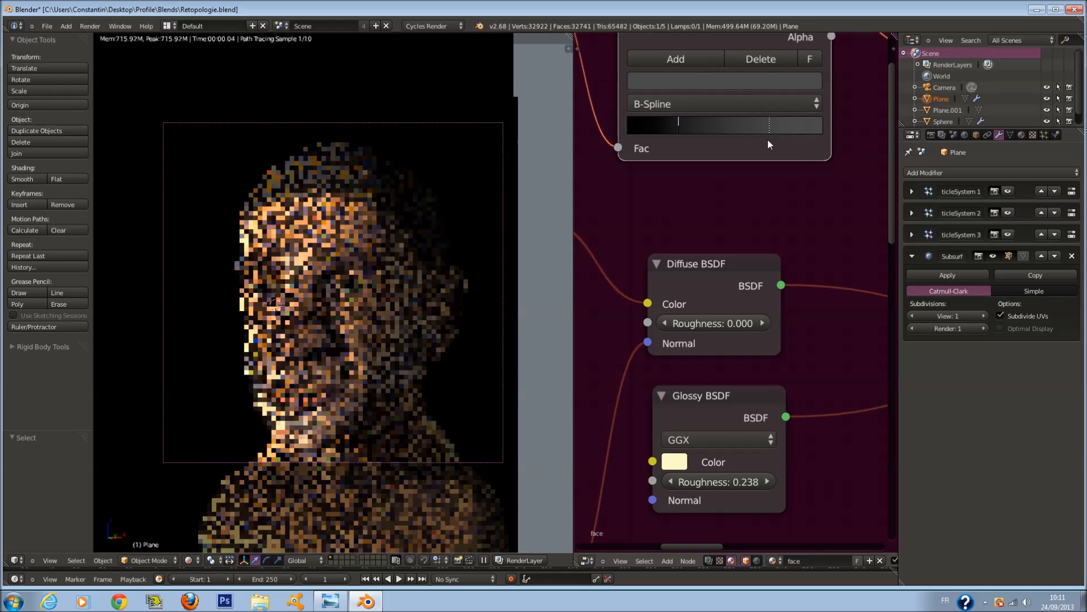
left_click(794, 77)
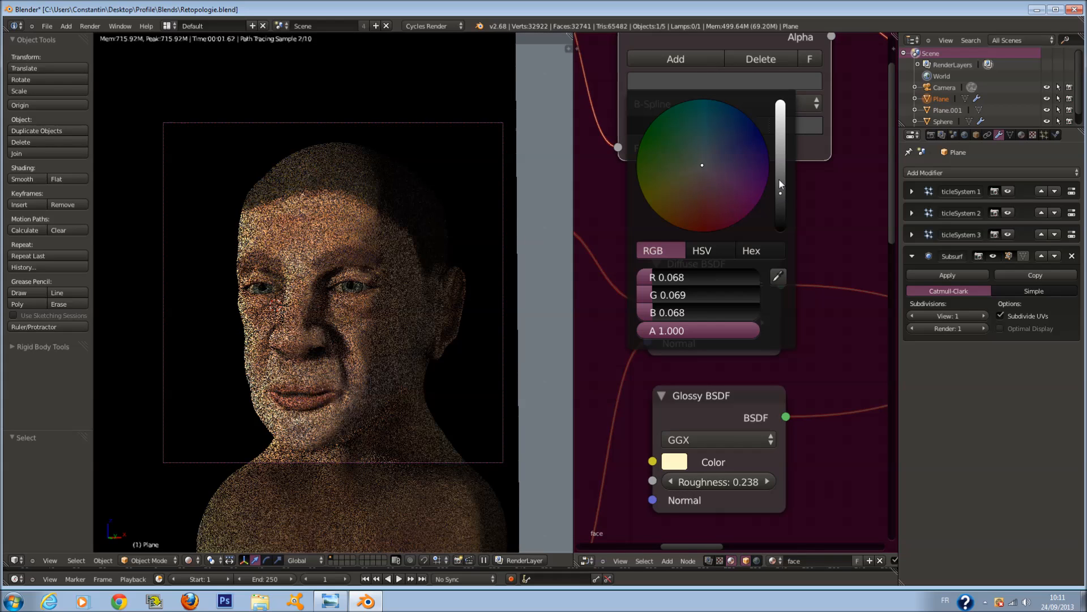
left_click(779, 178)
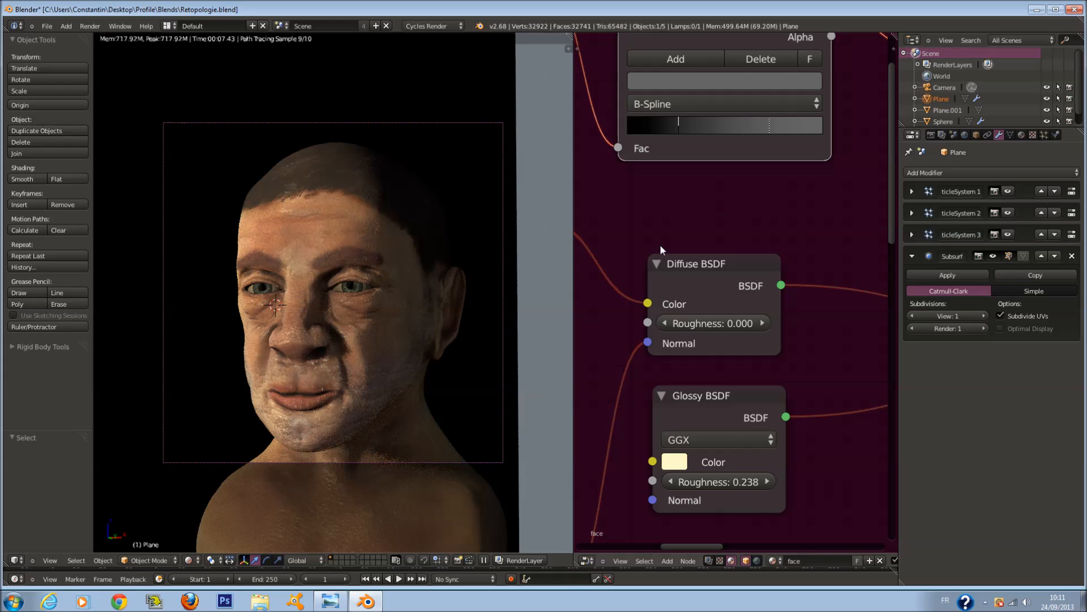
Try a strength of 2 on the face material's Normal Map node.
scroll(691, 273, "down", 9)
middle_click_drag(671, 470, 699, 391)
scroll(699, 390, "up", 4)
left_click(641, 436)
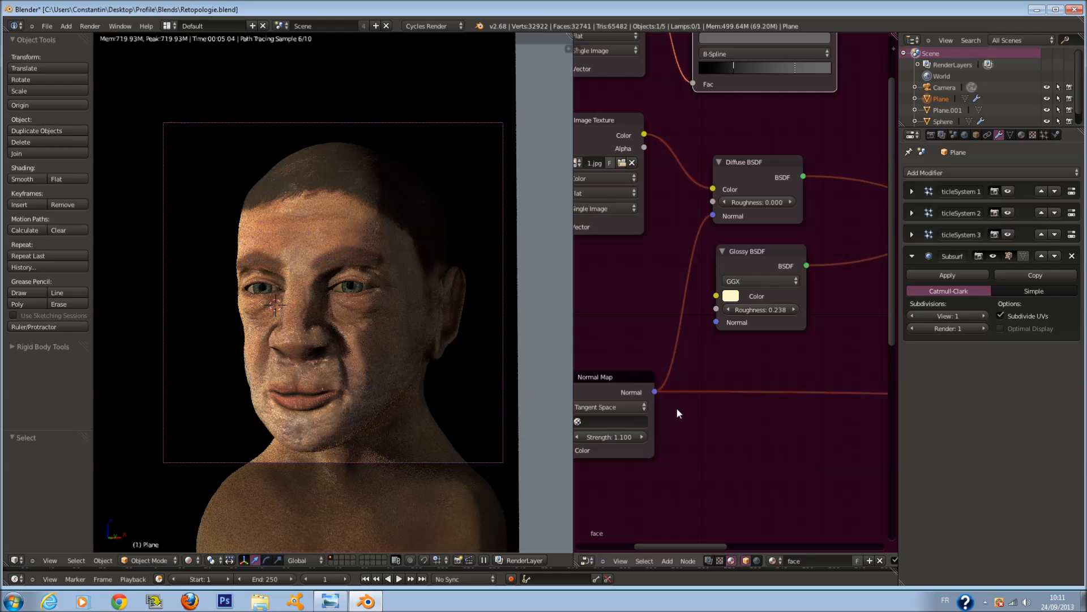
middle_click_drag(678, 408, 717, 398)
scroll(717, 398, "up", 1)
left_click(645, 439)
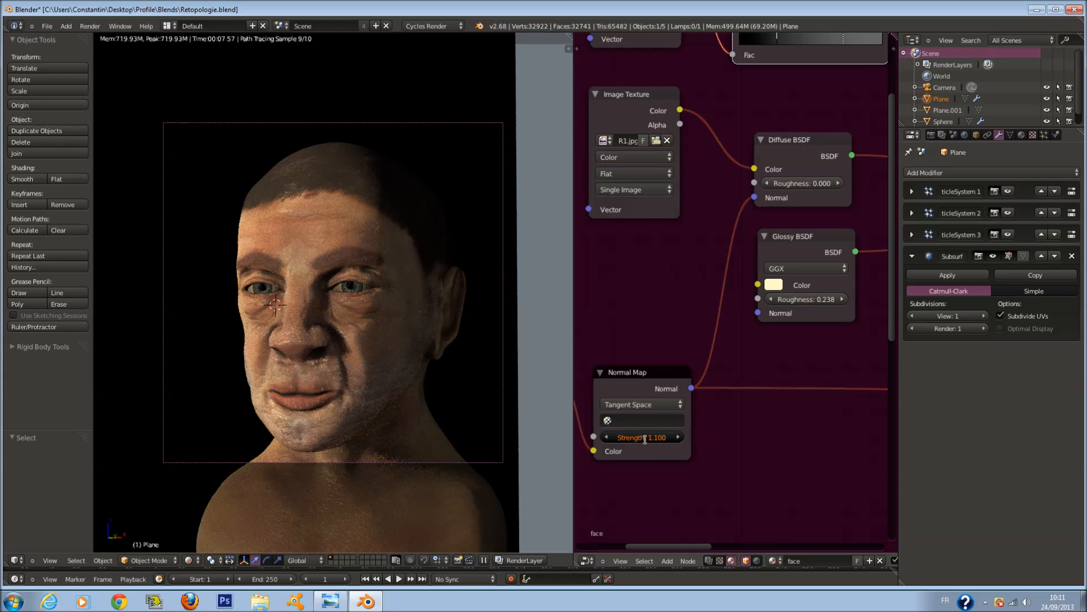
type("2")
key("Return")
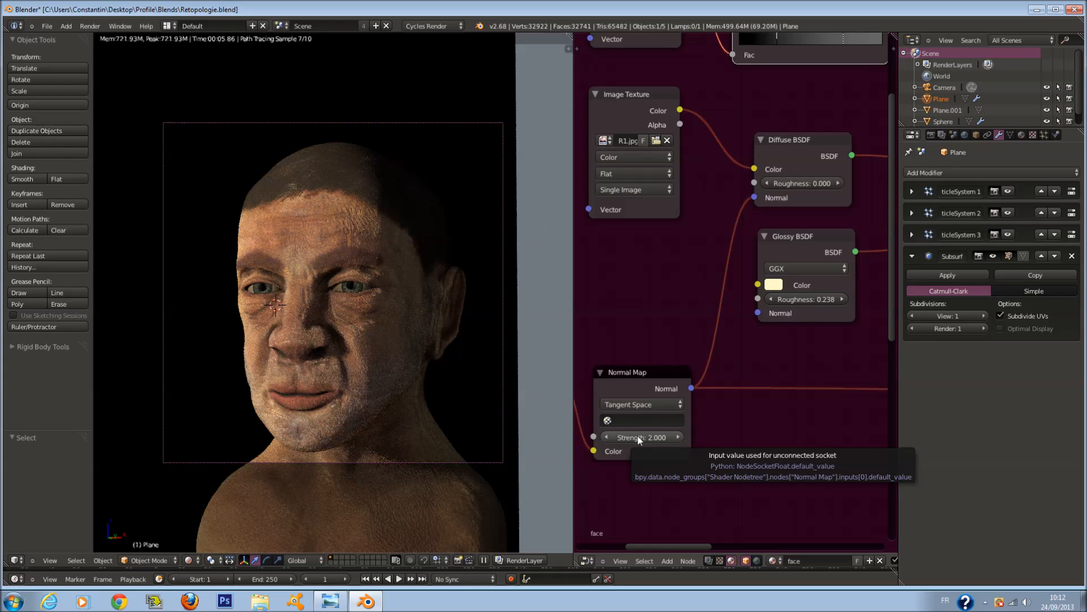
Set the Normal Map node's strength back to 1.1.
left_click(638, 437)
type("1")
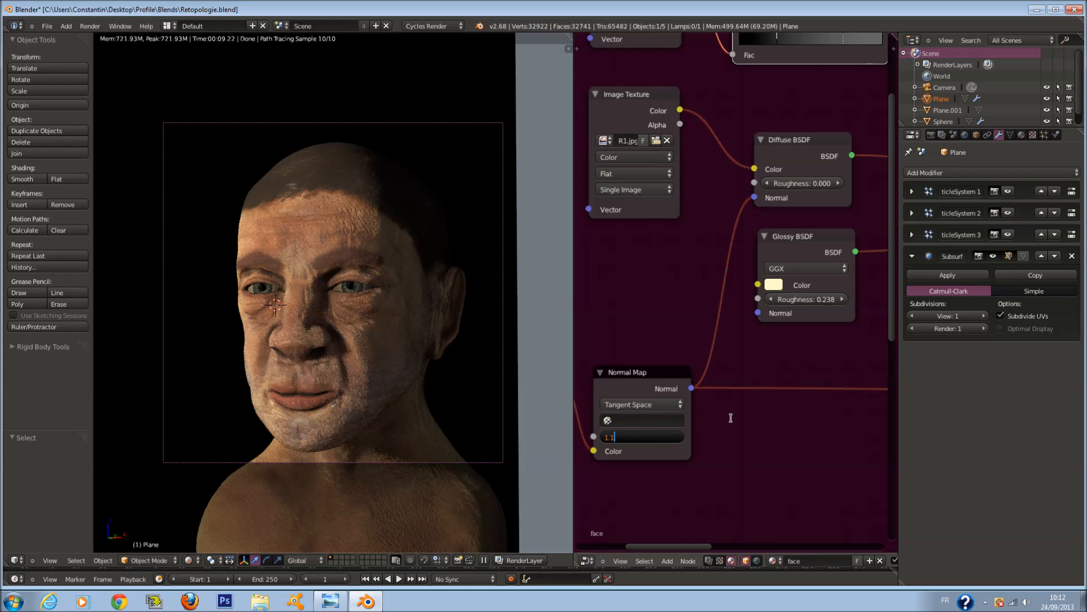
type(".1")
key("Return")
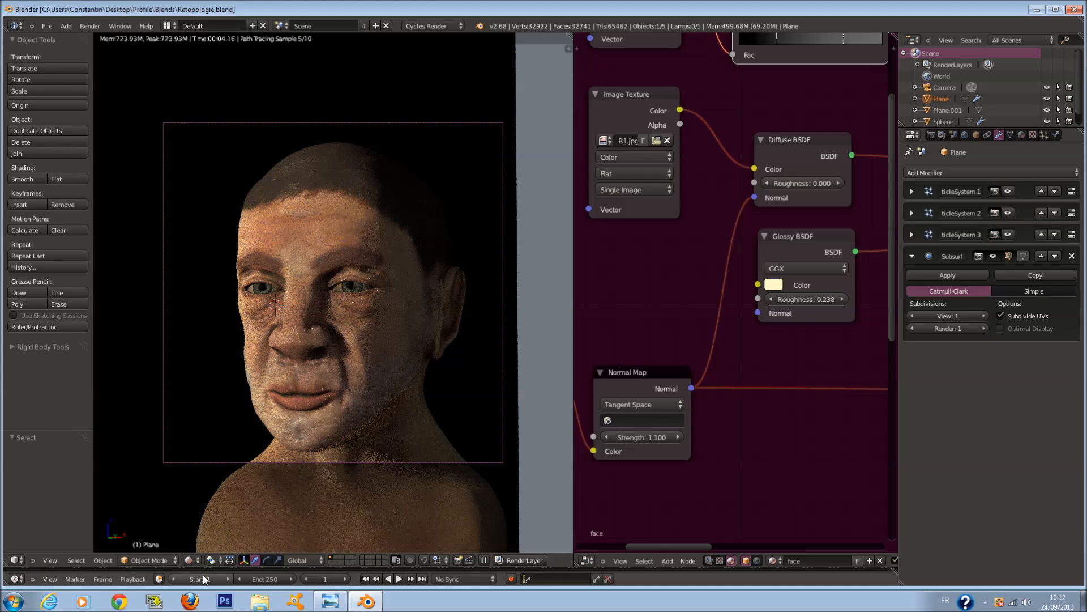
Show the viewport in wireframe, deselect the head and select the eyeball object inside it.
left_click(195, 561)
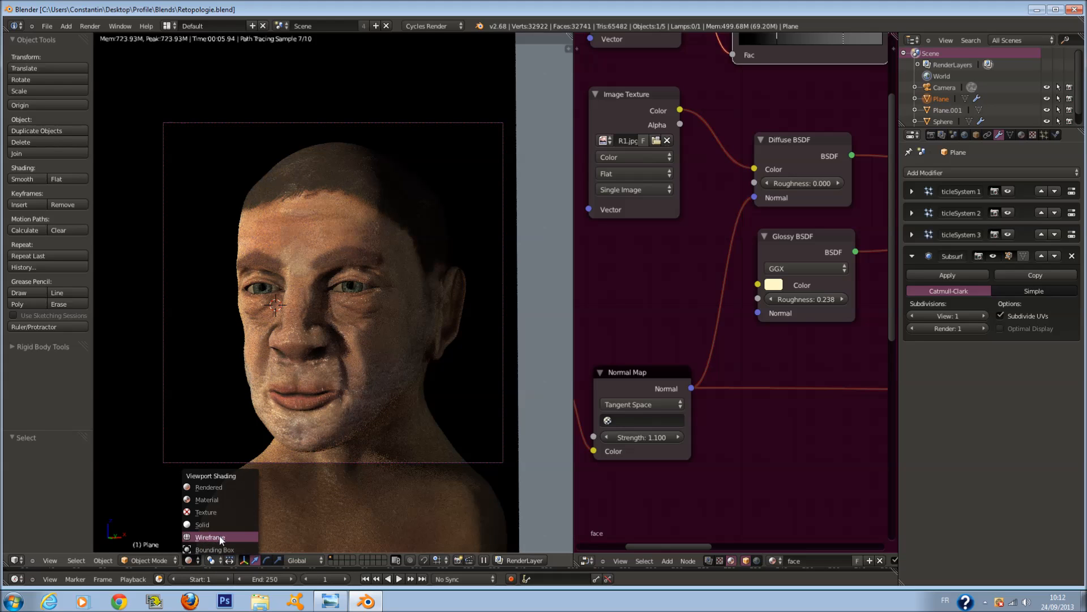
left_click(220, 538)
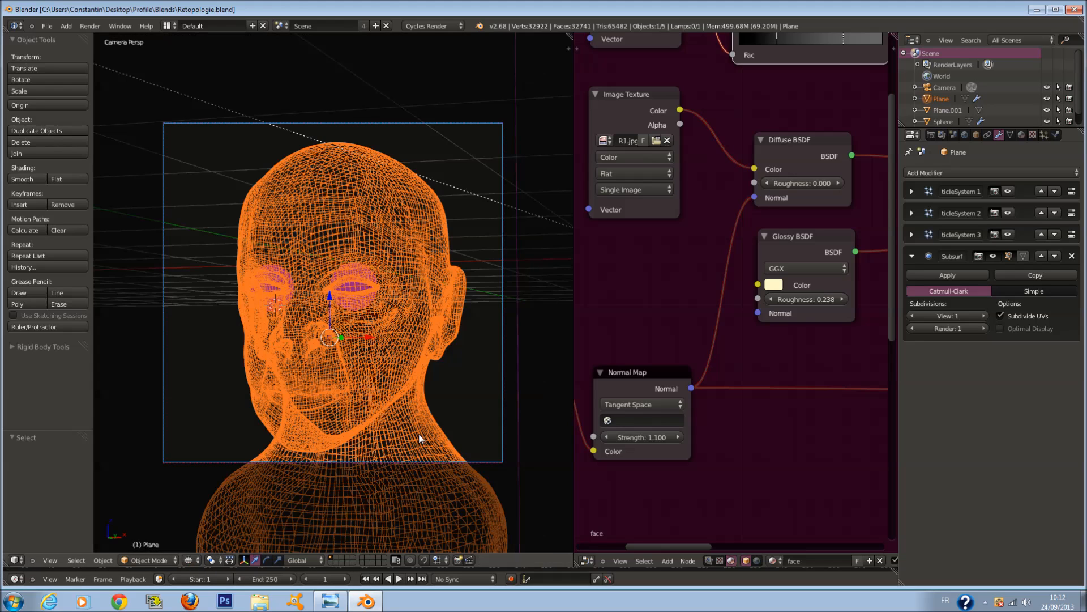
key("a")
right_click(361, 283)
scroll(361, 283, "up", 1)
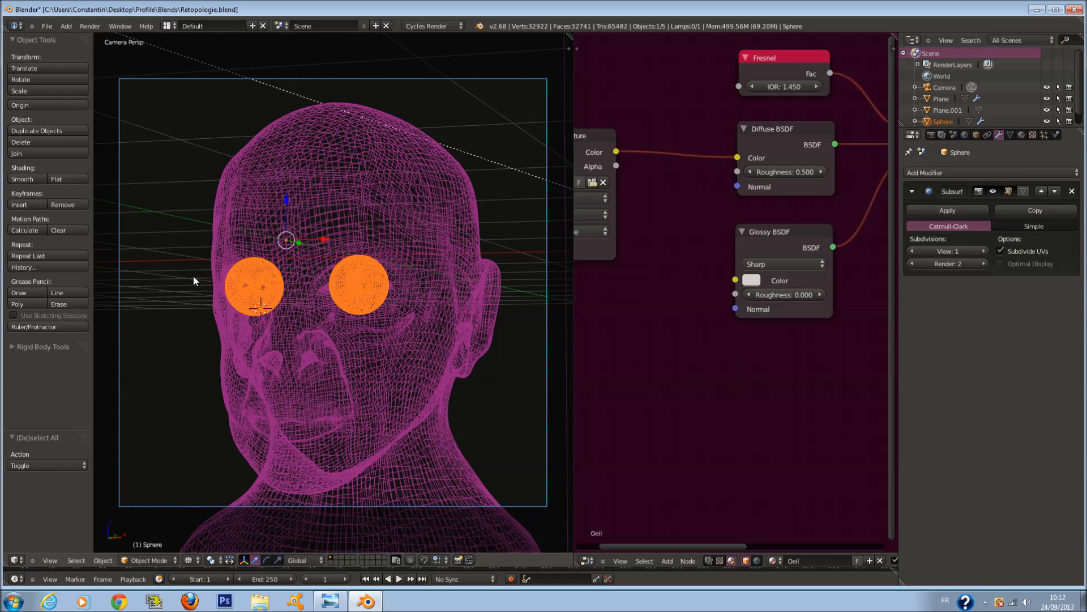
Enter and leave Edit Mode on the eyeballs and show the viewport in solid shading.
key("z")
key("z")
key("Tab")
key("Tab")
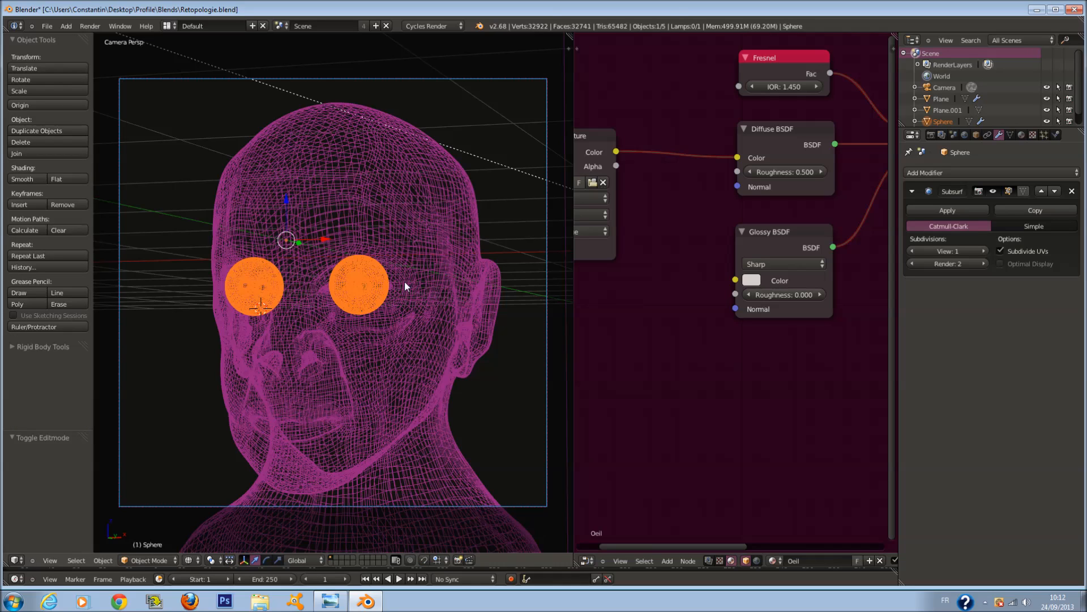
key("z")
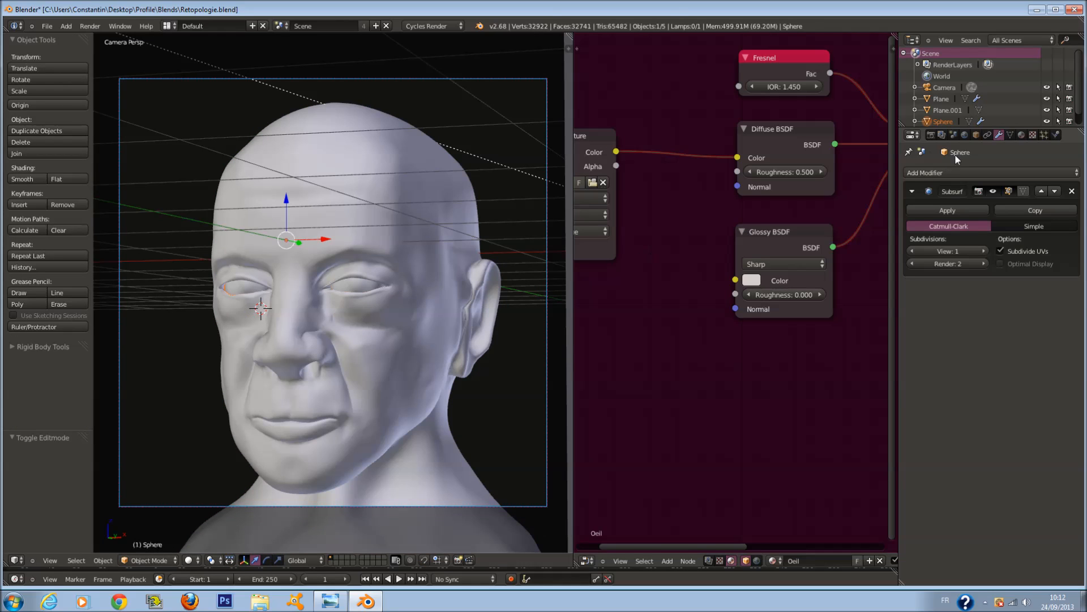
Open the eyeball object's material settings and select its Trans material to show its shader nodes.
left_click(1023, 135)
scroll(879, 182, "down", 3)
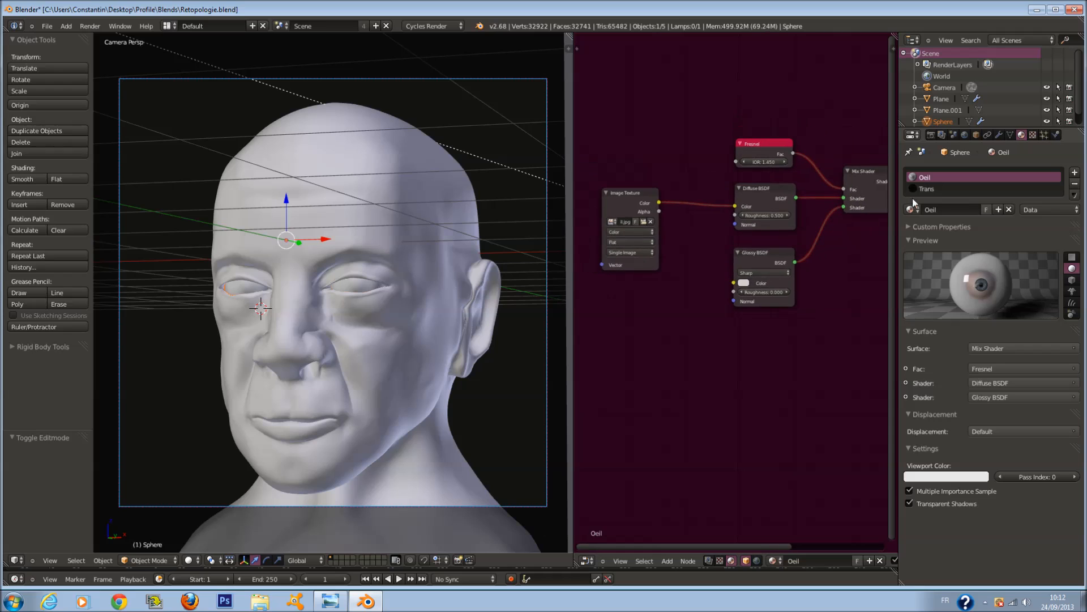
left_click(929, 189)
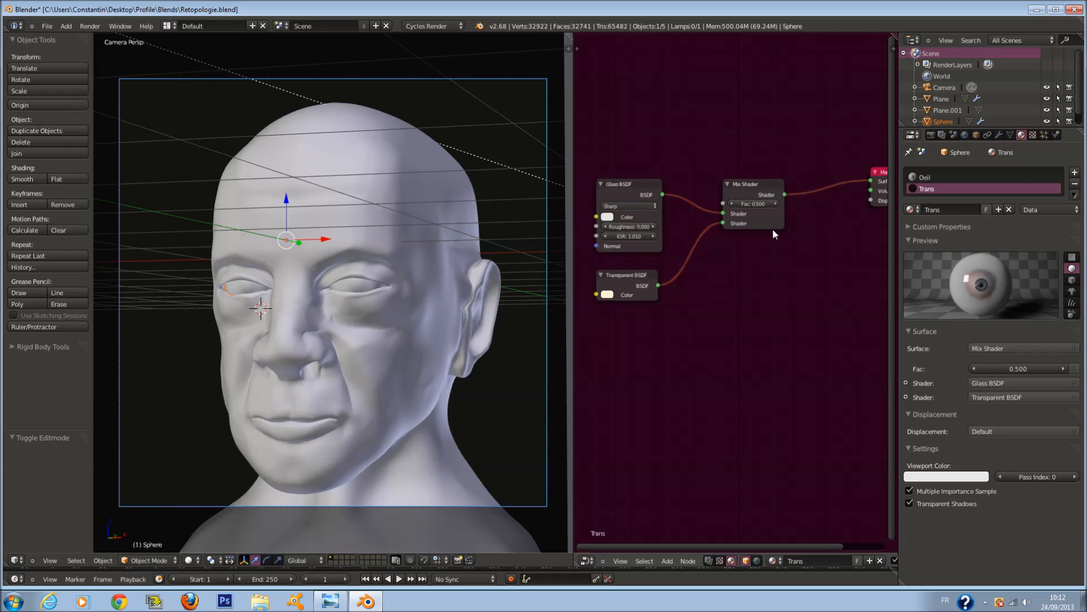
scroll(683, 255, "up", 3)
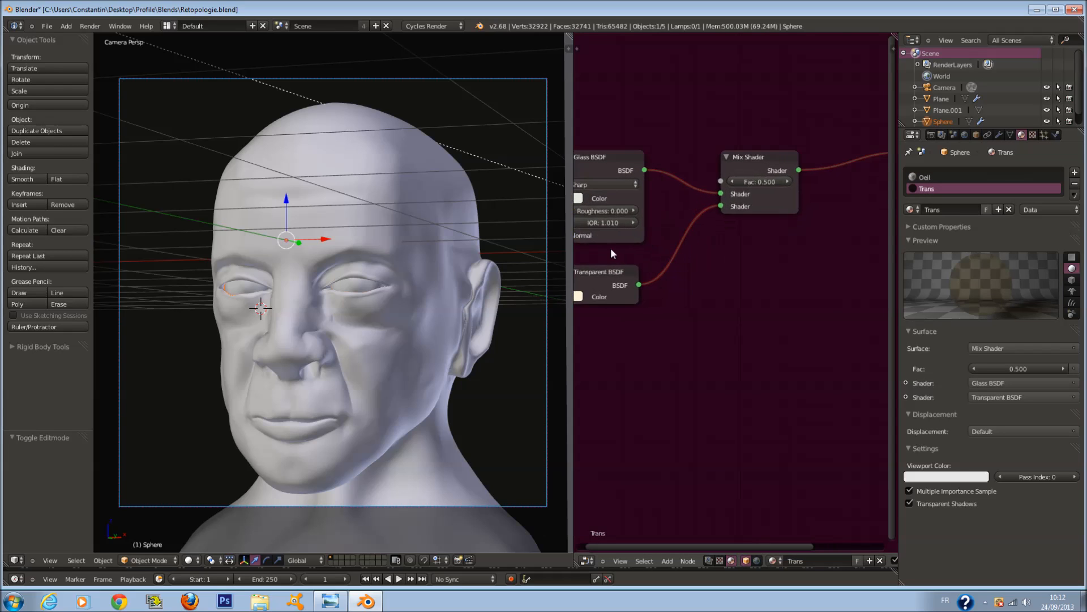
Switch the viewport to rendered shading to preview the eyes while working on the Trans material's nodes.
left_click(189, 560)
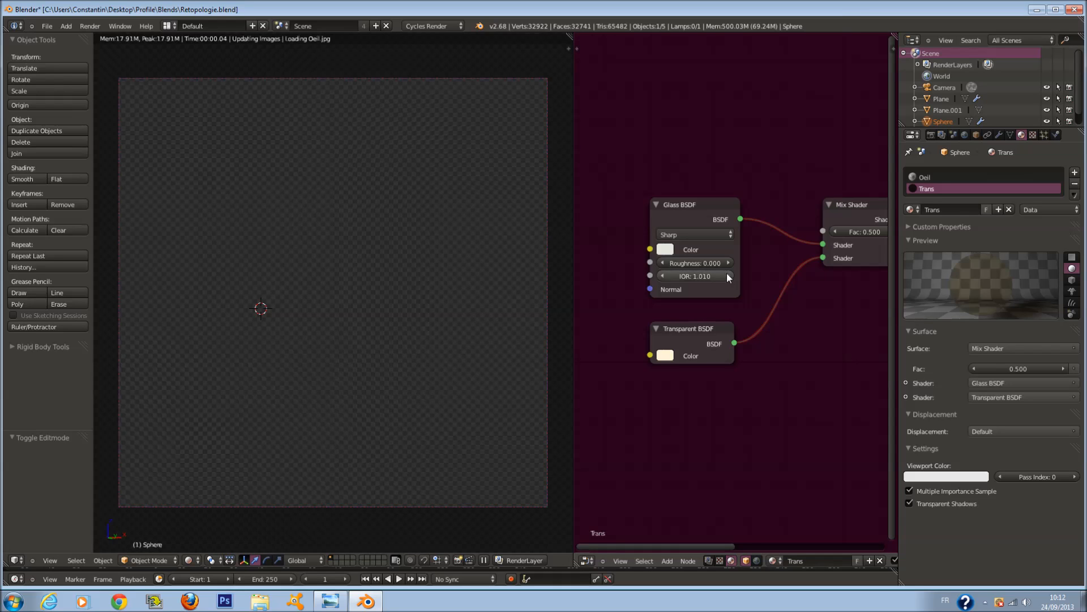
scroll(739, 285, "down", 4)
middle_click_drag(805, 277, 635, 288)
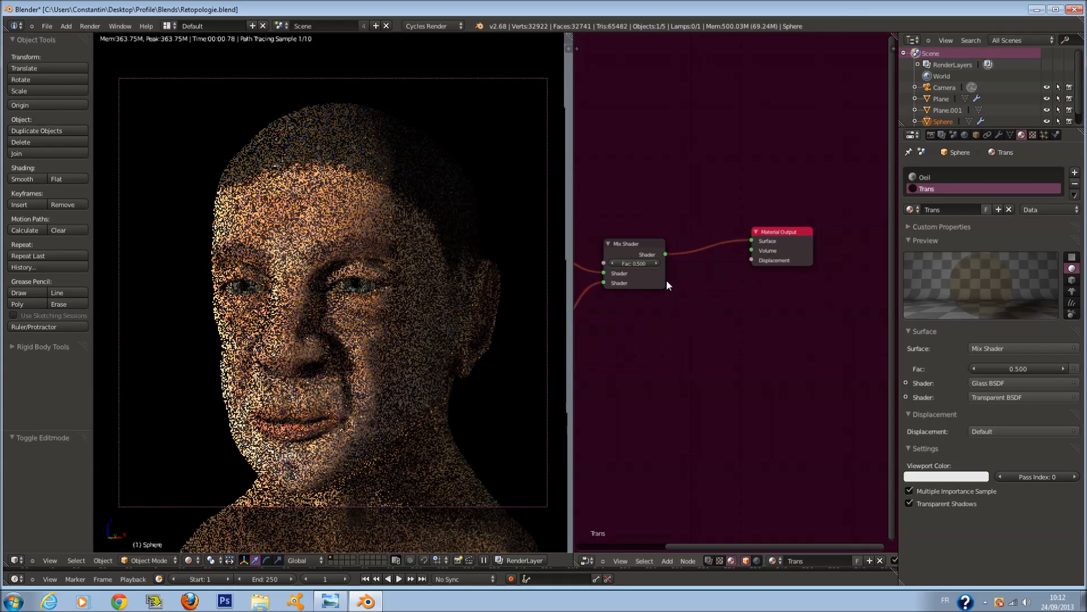
Insert an Add Shader node on the link between the Mix Shader and the Material Output of the Trans material.
left_click_drag(762, 256, 868, 283)
middle_click_drag(729, 319, 787, 339)
scroll(786, 337, "up", 2)
left_click_drag(679, 254, 655, 252)
key("shift+a")
mouse_move(733, 365)
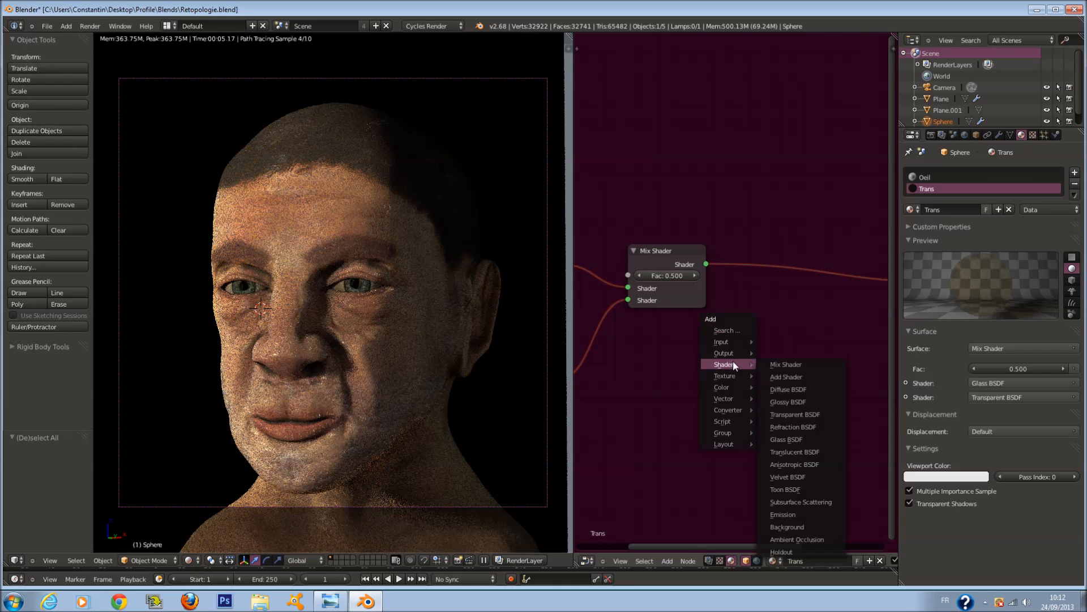
left_click(786, 377)
left_click(780, 288)
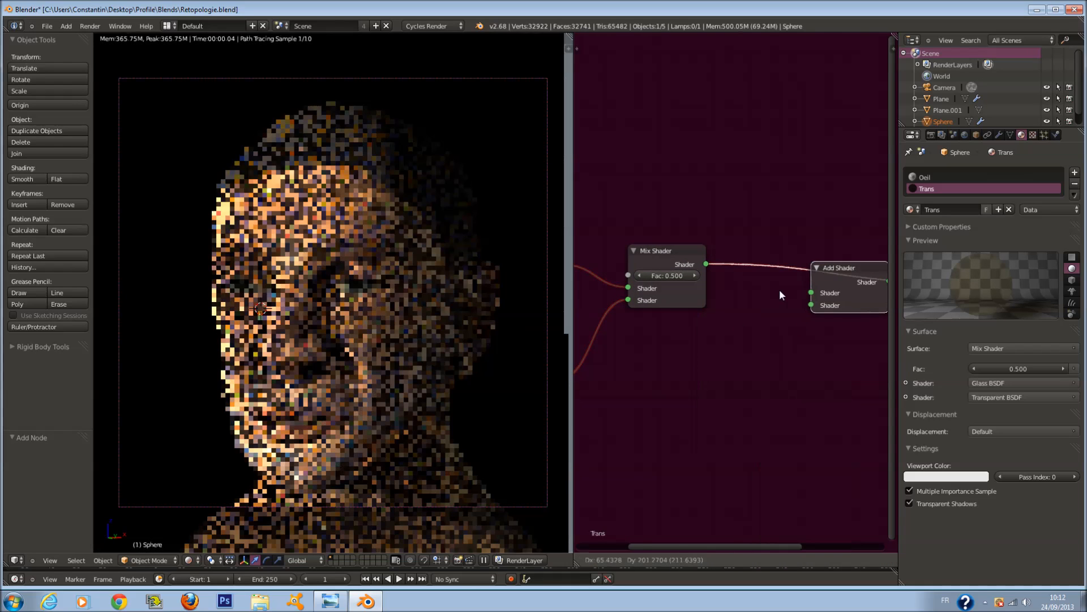
Add a Glossy BSDF node below the Mix Shader and connect it to the Add Shader's second input.
scroll(731, 306, "up", 2)
key("shift+a")
mouse_move(693, 380)
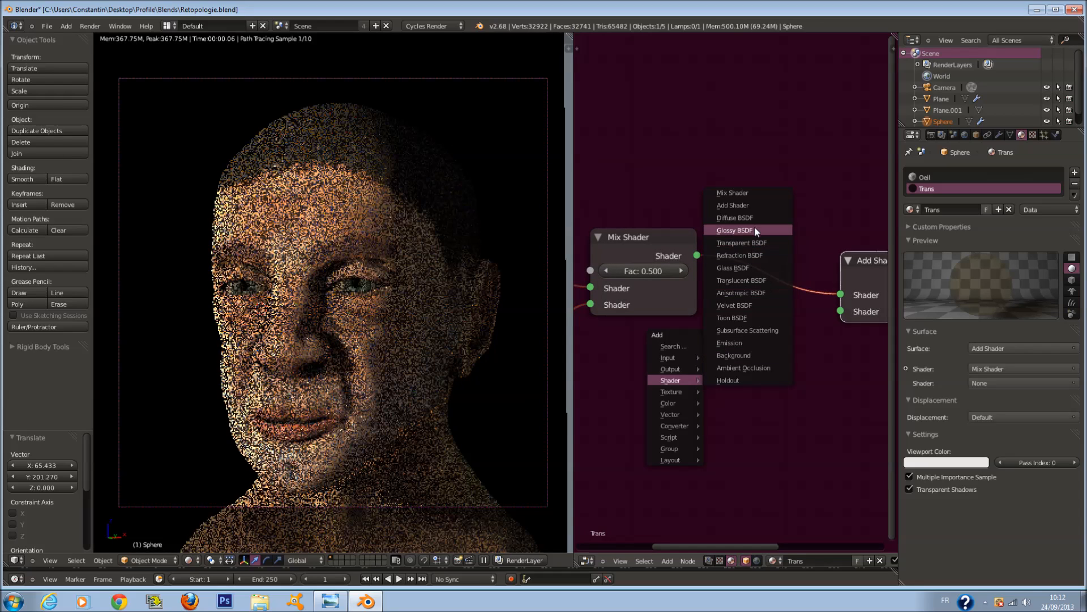
left_click(754, 227)
left_click(614, 408)
left_click_drag(736, 429, 854, 307)
Set the new Glossy BSDF's distribution to Sharp.
middle_click_drag(757, 366, 834, 335)
scroll(654, 445, "down", 1)
middle_click_drag(652, 417, 711, 436)
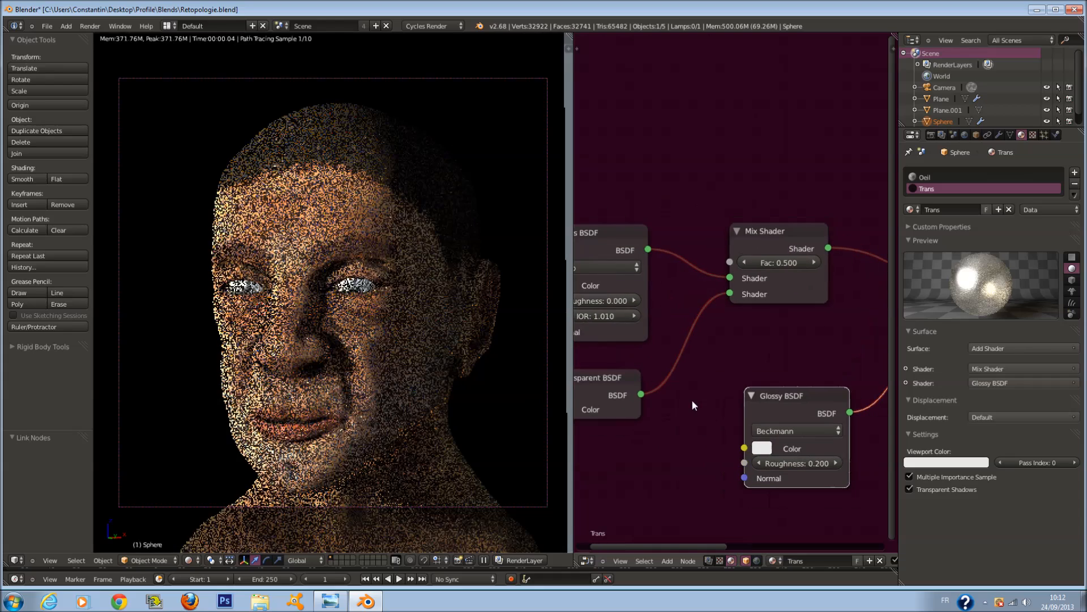
left_click(801, 431)
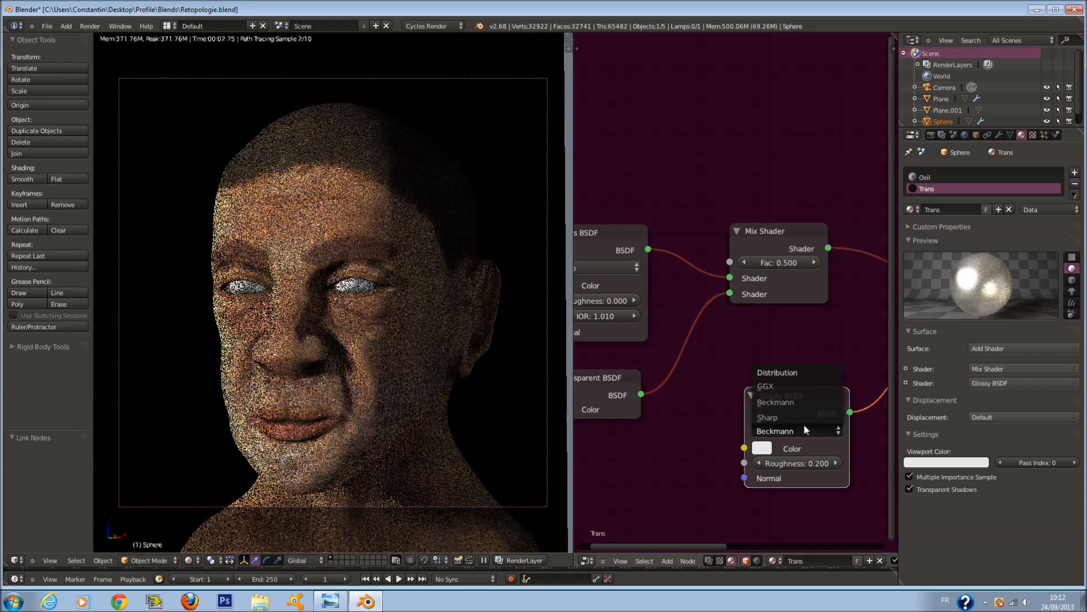
left_click(801, 417)
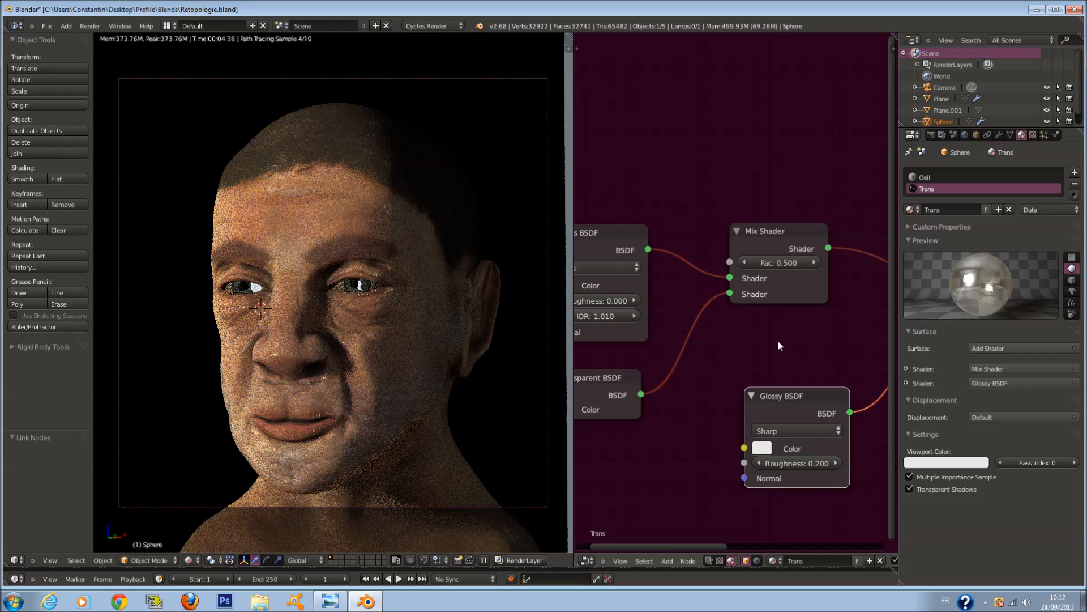
Swap the Transparent and Glossy BSDF nodes so Transparent feeds the Add Shader and Glossy feeds the Mix Shader's second shader input.
scroll(645, 308, "down", 2)
left_click_drag(796, 406, 786, 377)
scroll(788, 363, "up", 1)
middle_click_drag(790, 349, 740, 425)
scroll(758, 329, "down", 2)
scroll(766, 307, "up", 2)
scroll(771, 311, "down", 2)
scroll(768, 312, "up", 1)
middle_click_drag(721, 290, 759, 297)
scroll(839, 348, "down", 1)
left_click_drag(880, 362, 729, 358)
left_click_drag(755, 401, 882, 361)
middle_click_drag(769, 390, 785, 389)
left_click_drag(756, 399, 783, 396)
left_click_drag(657, 433, 644, 392)
scroll(695, 349, "up", 3)
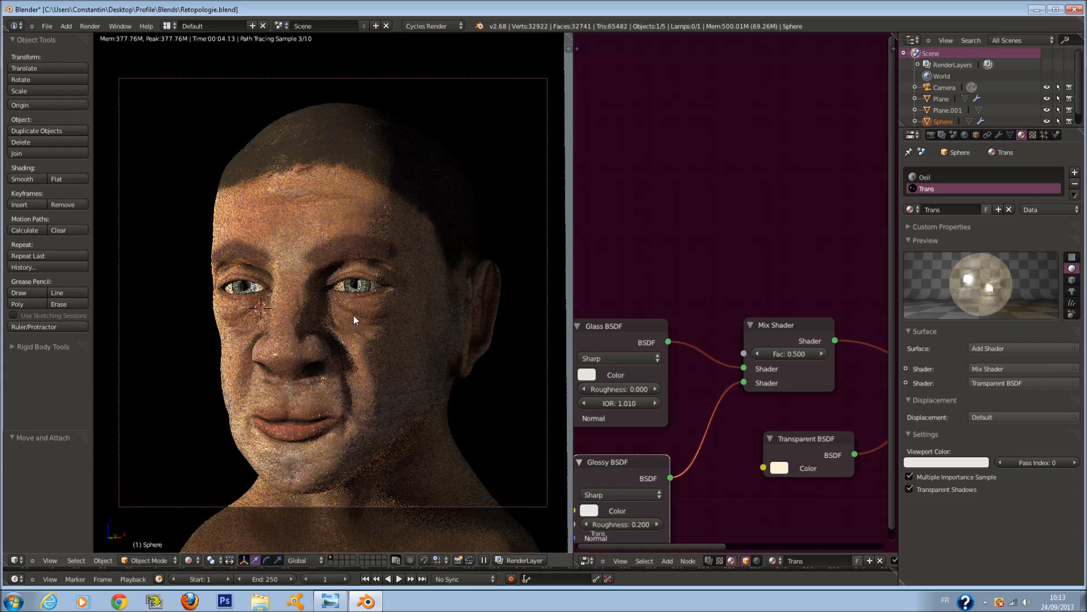
Add a Fresnel node above the Glass BSDF and link its output to the Mix Shader's factor.
key("shift+a")
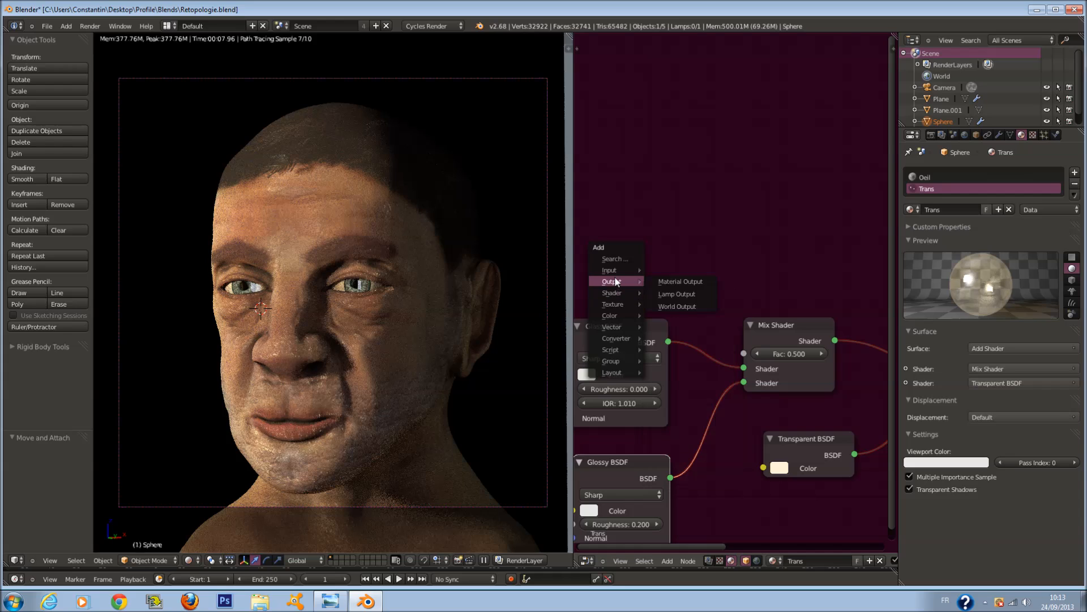
mouse_move(613, 270)
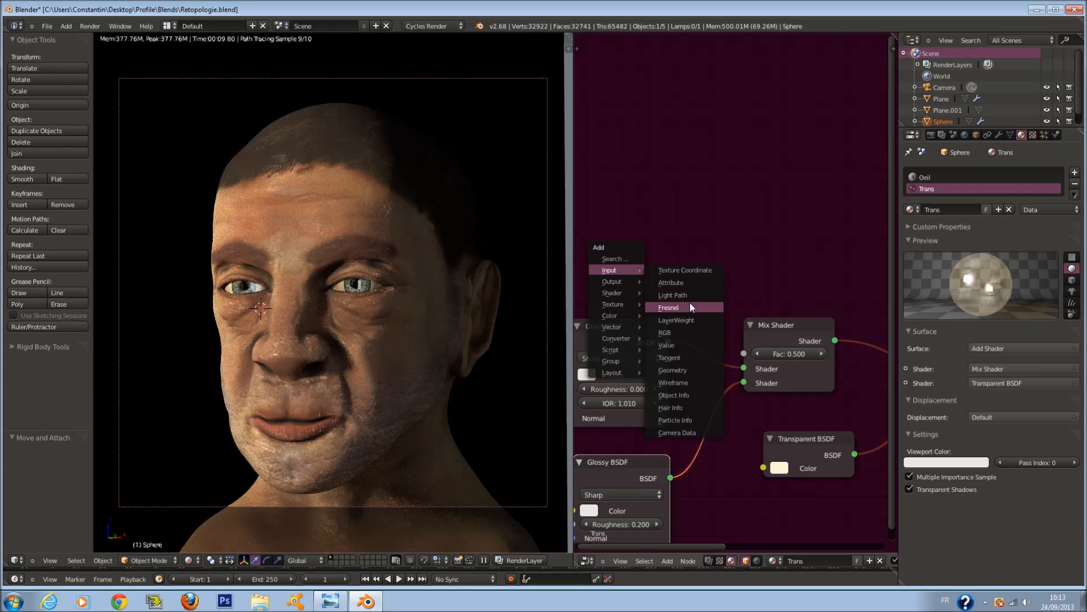
left_click(674, 307)
left_click(575, 254)
left_click_drag(655, 271, 746, 353)
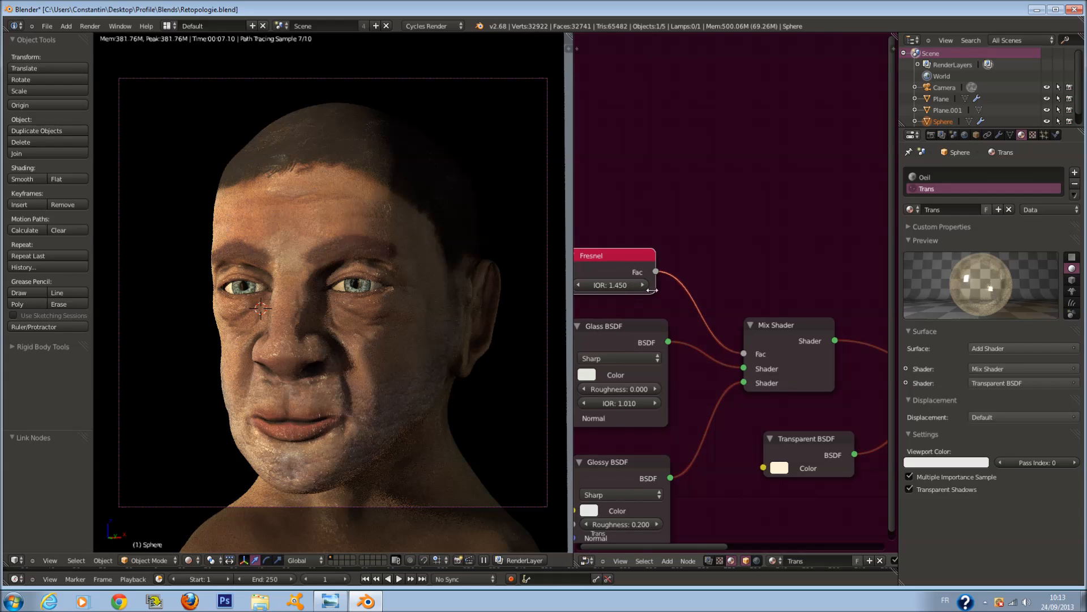
scroll(680, 284, "down", 1)
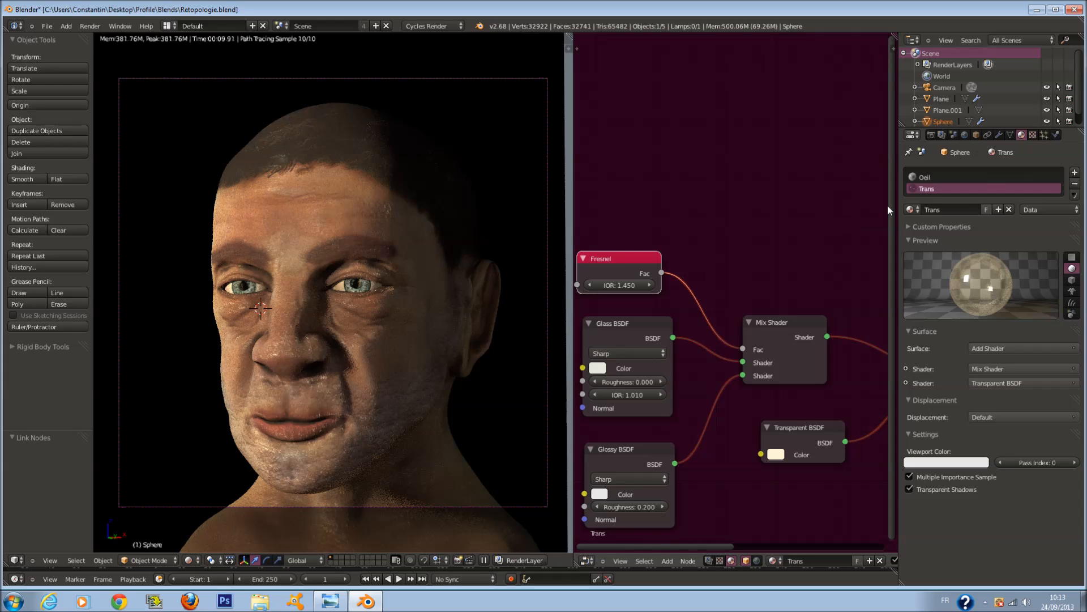
Open the Oeil material's nodes and disconnect the Fresnel node from the Mix Shader's factor.
left_click(943, 176)
scroll(815, 247, "down", 2)
middle_click_drag(814, 247, 707, 246)
scroll(710, 249, "up", 1)
left_click_drag(804, 314, 795, 295)
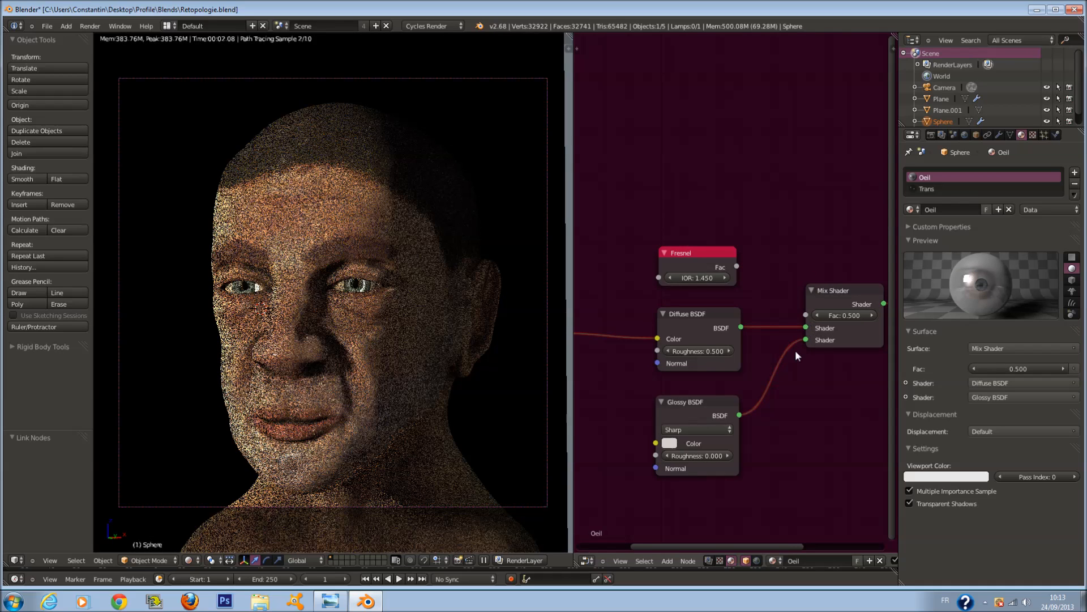
Set Oeil's Glossy BSDF to roughness 0.100 and GGX distribution, and link the Fresnel output to the Mix Shader's factor.
left_click(729, 455)
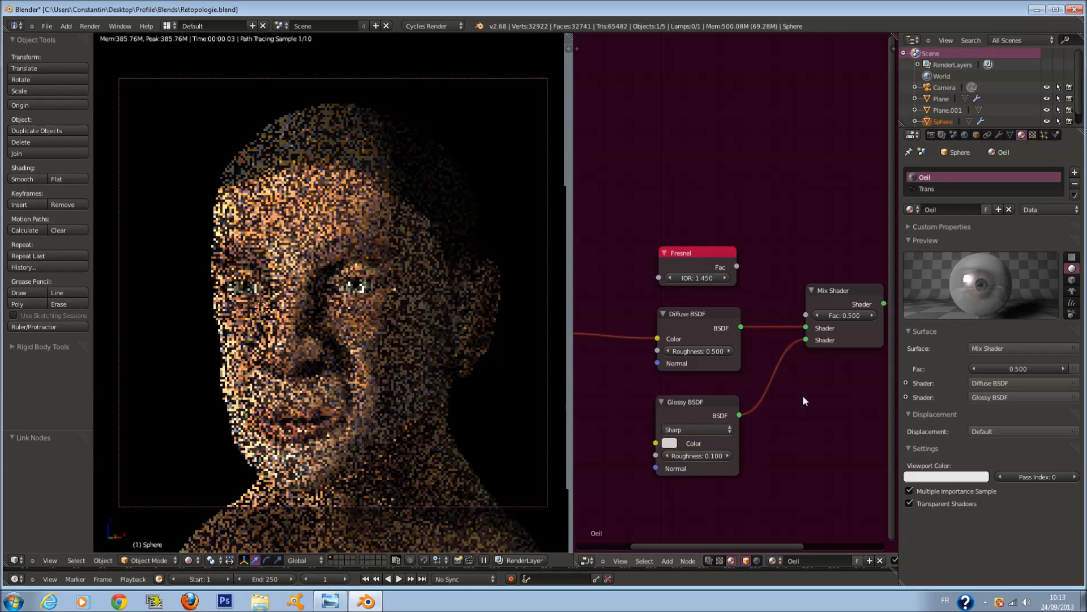
left_click(679, 429)
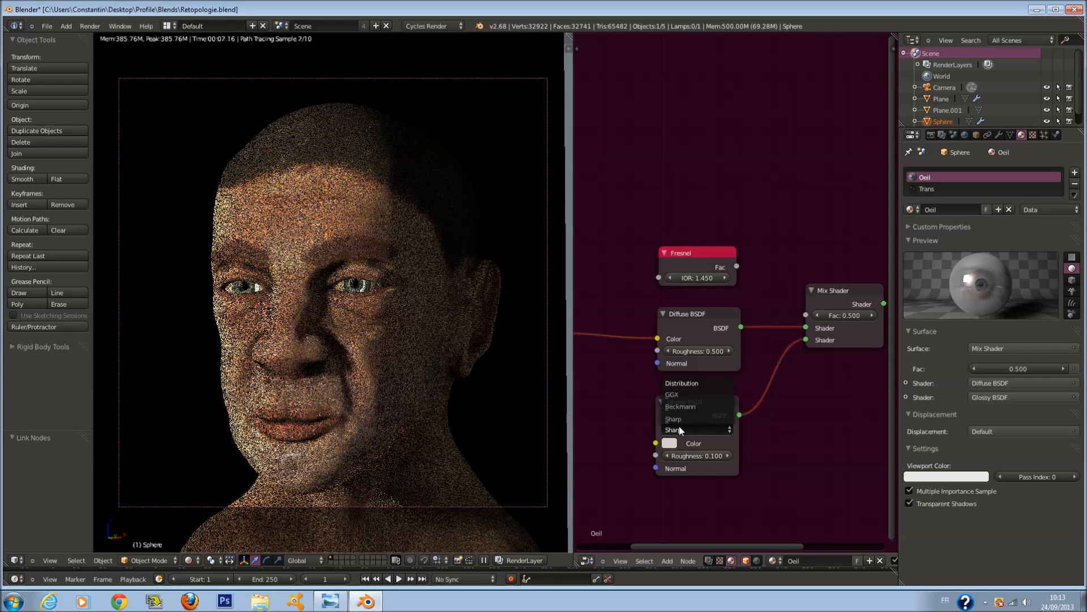
left_click(685, 400)
middle_click_drag(769, 358, 746, 350)
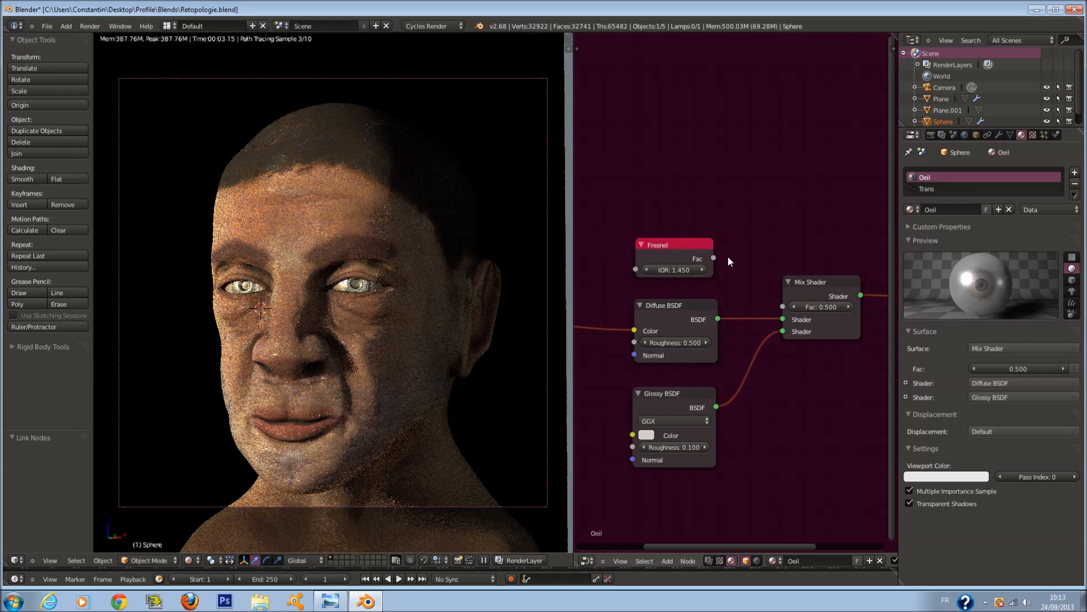
left_click_drag(714, 258, 783, 307)
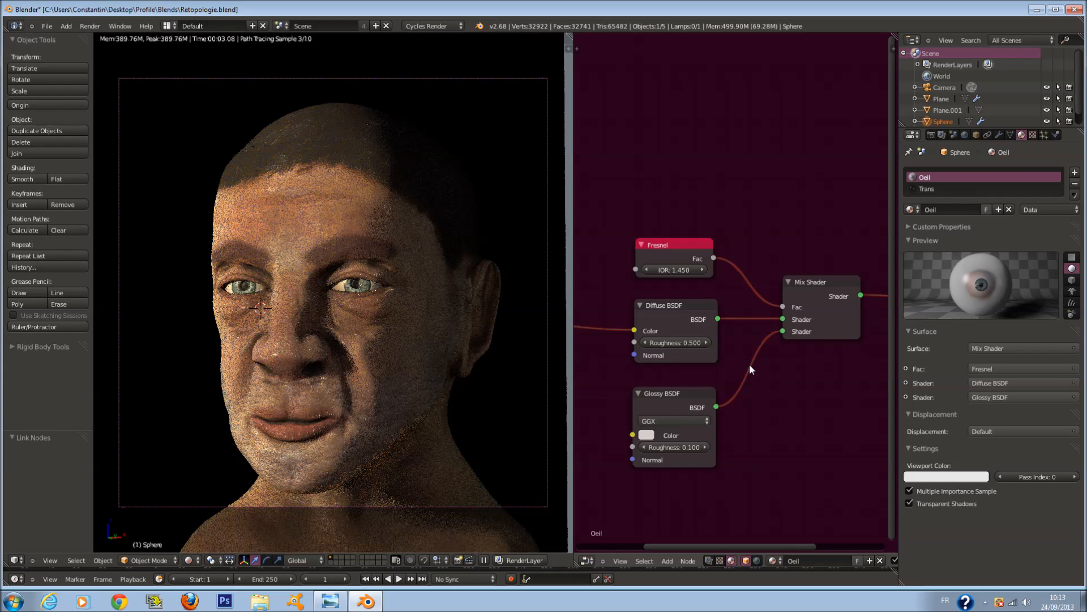
Try a pinkish tint on Oeil's Glossy BSDF colour and return it to a nearly neutral light grey.
scroll(751, 369, "down", 1)
scroll(749, 365, "up", 1)
scroll(749, 363, "down", 2)
scroll(717, 355, "up", 1)
scroll(716, 356, "up", 1)
left_click(646, 435)
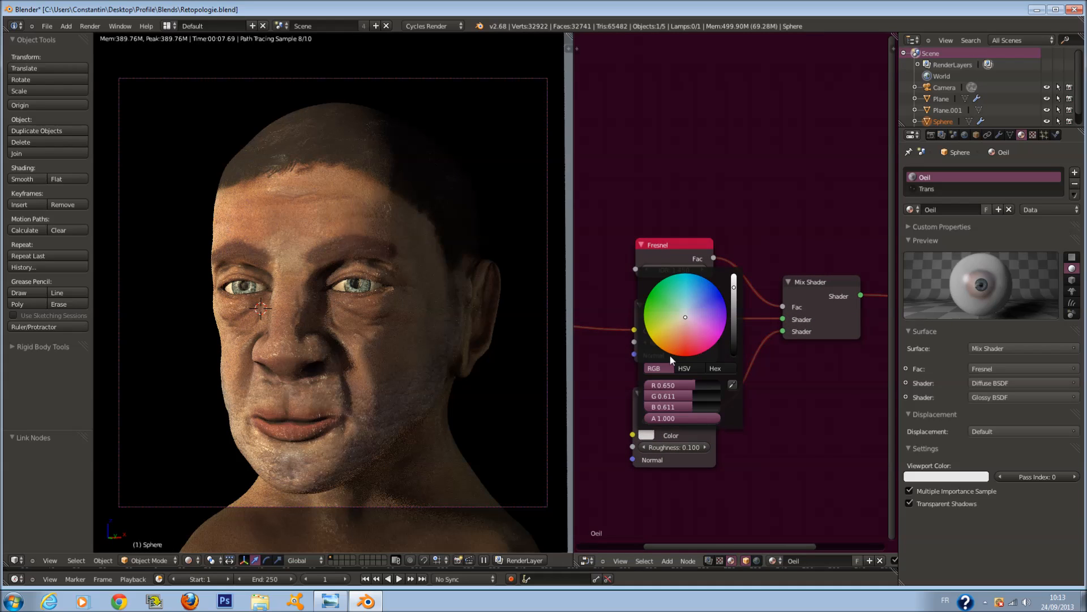
left_click(686, 325)
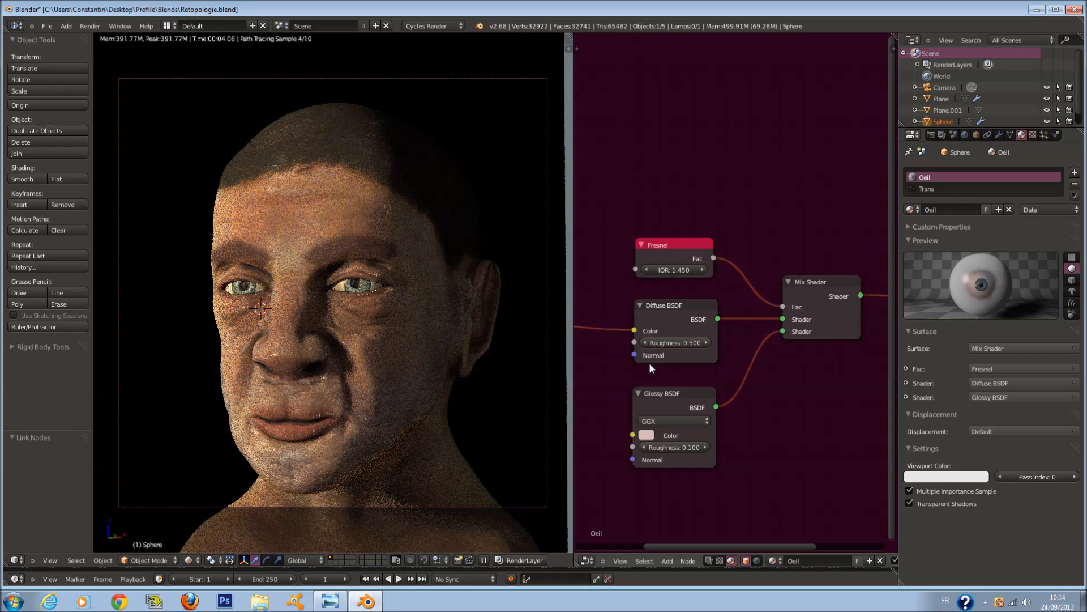
left_click(650, 434)
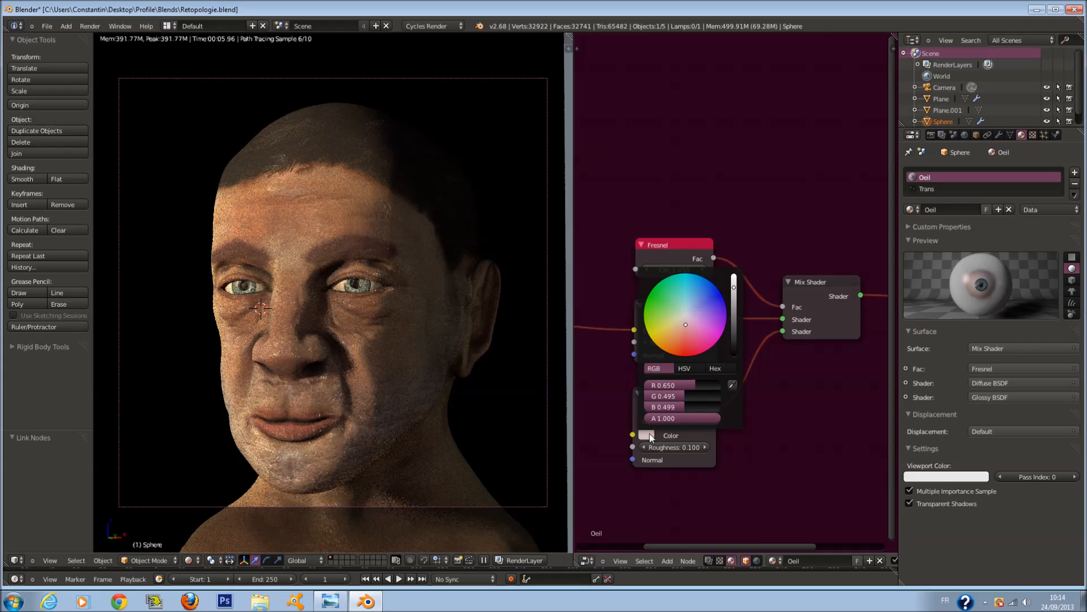
left_click(684, 317)
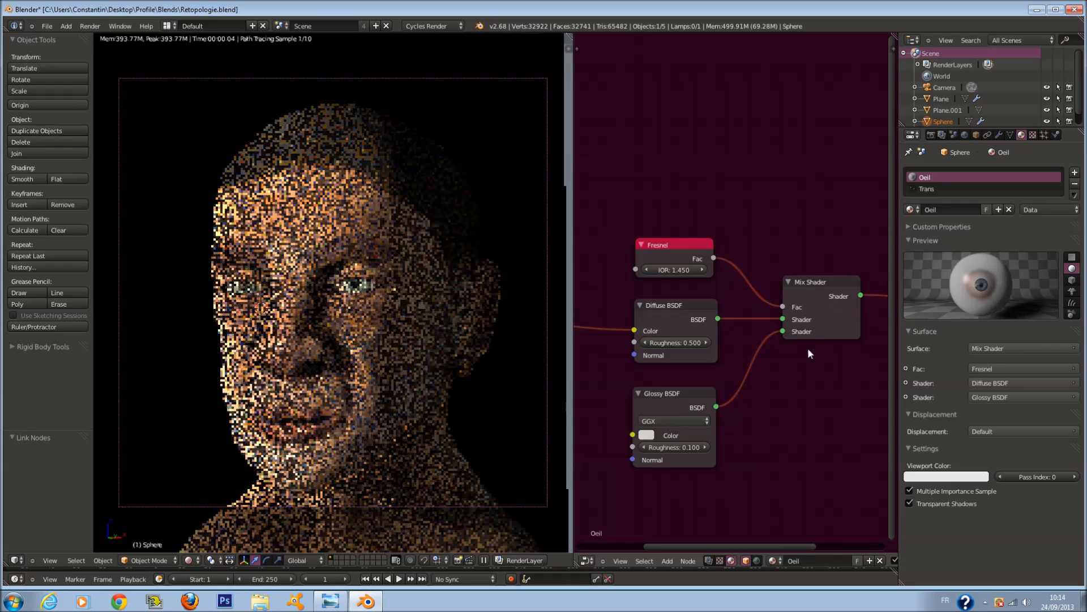
Open the Trans material and give its Transparent BSDF a slightly stronger warm cream colour.
scroll(778, 352, "down", 3)
scroll(769, 343, "up", 2)
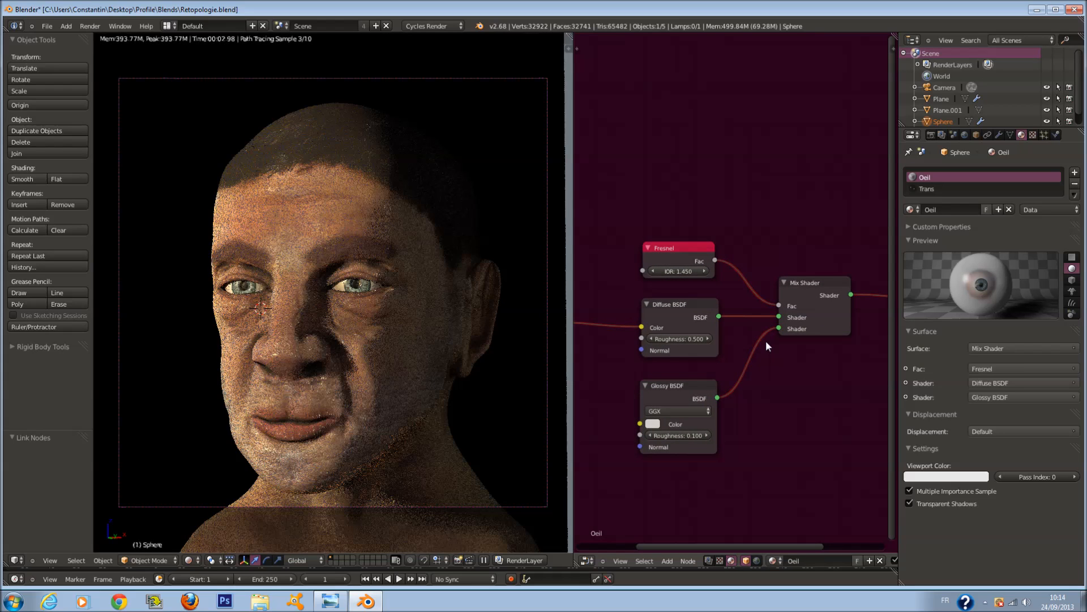
scroll(766, 341, "down", 1)
left_click(956, 189)
middle_click_drag(693, 387, 771, 374)
scroll(770, 375, "up", 4)
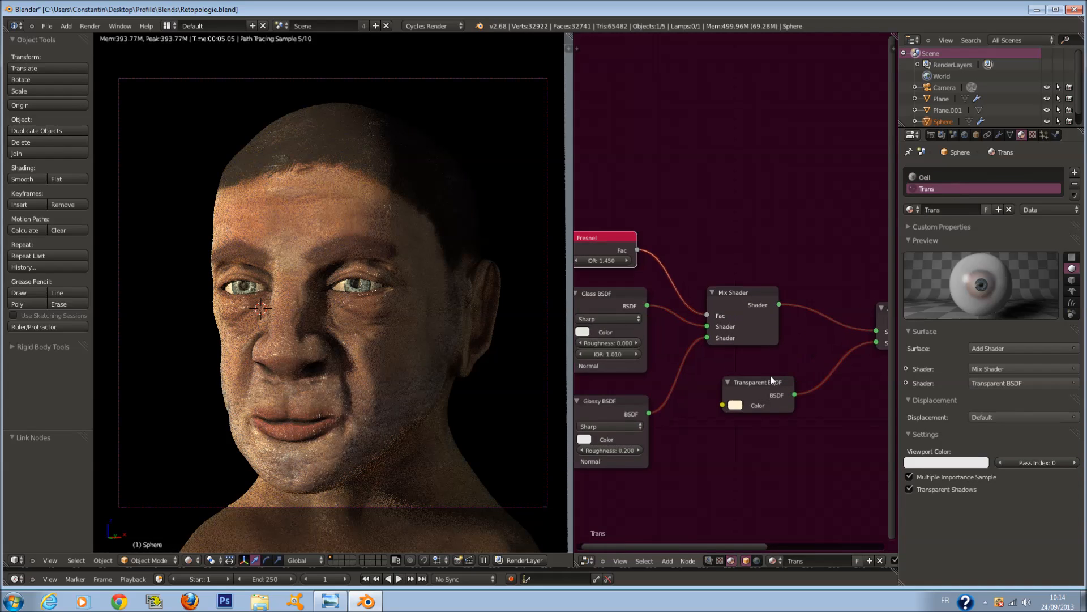
left_click(737, 425)
left_click(769, 311)
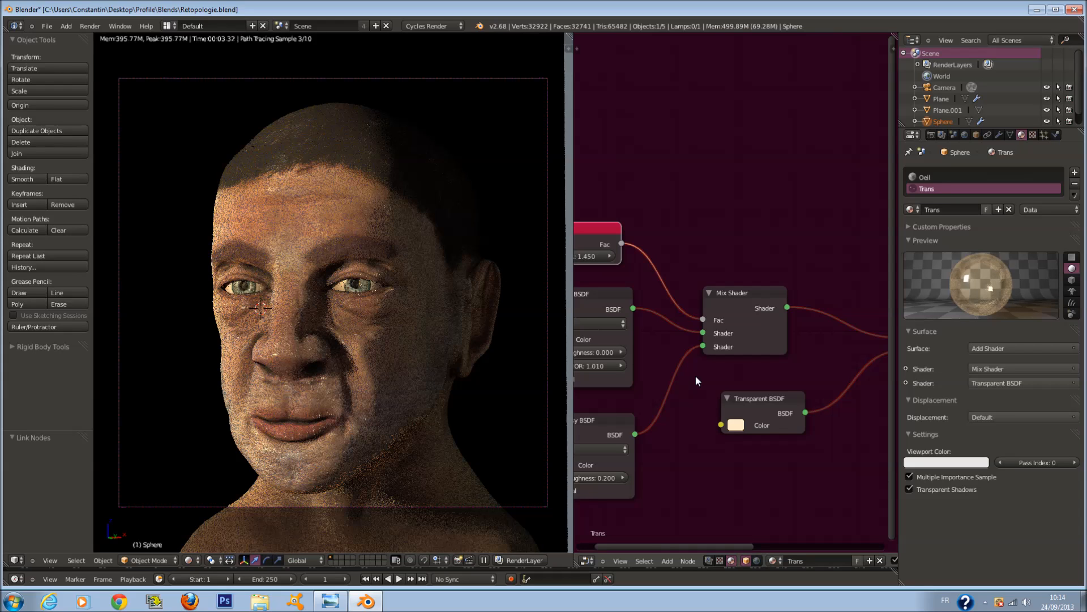
Give the Trans material's Glossy BSDF colour a very slight pinkish tint.
middle_click_drag(695, 376, 813, 352)
scroll(741, 409, "up", 2)
left_click_drag(689, 420, 681, 416)
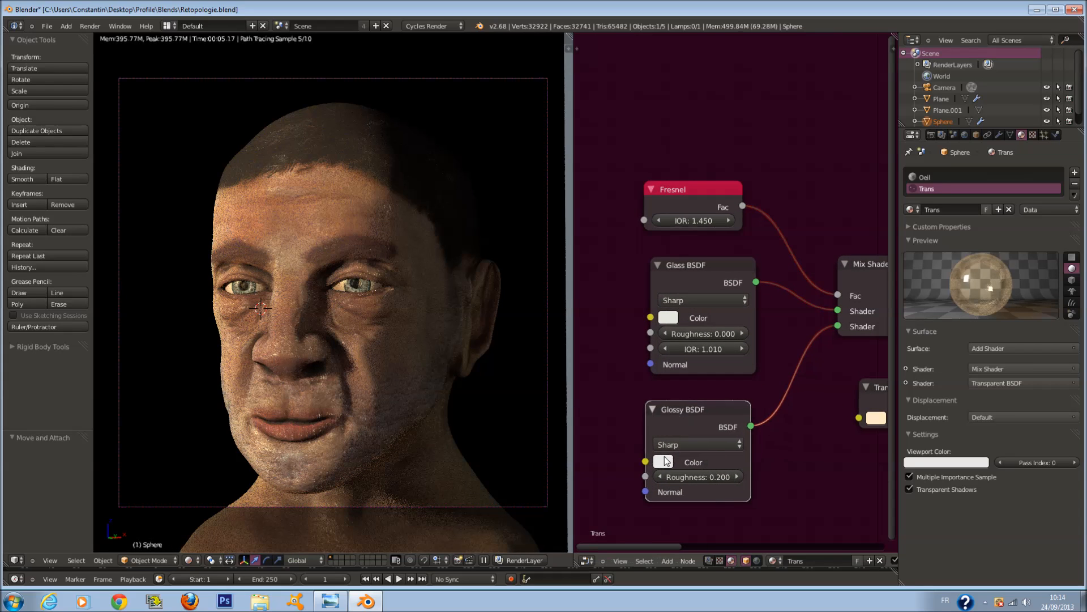
left_click(666, 457)
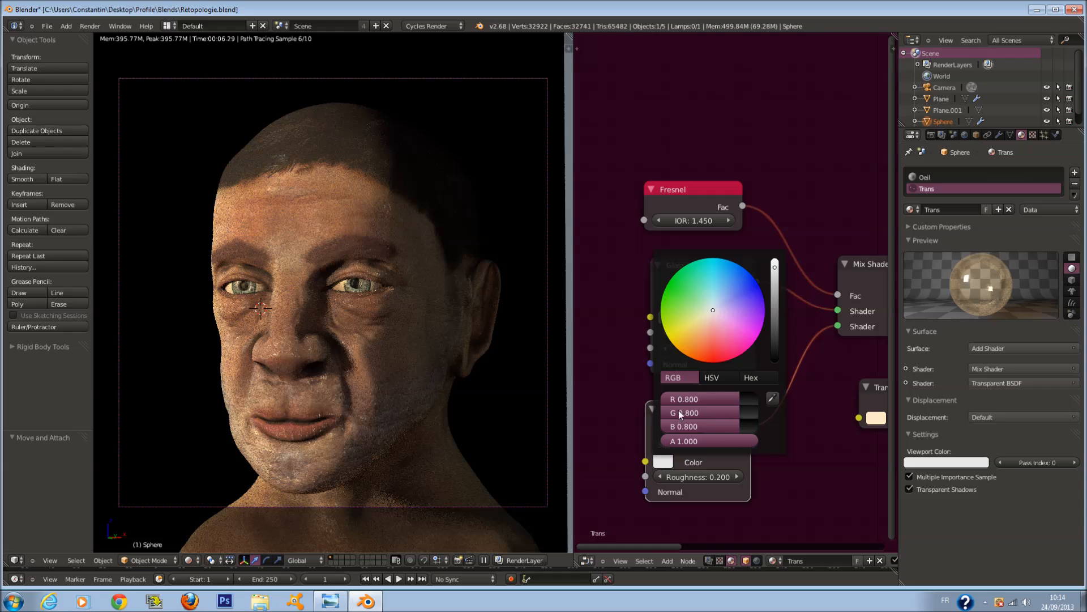
left_click(714, 314)
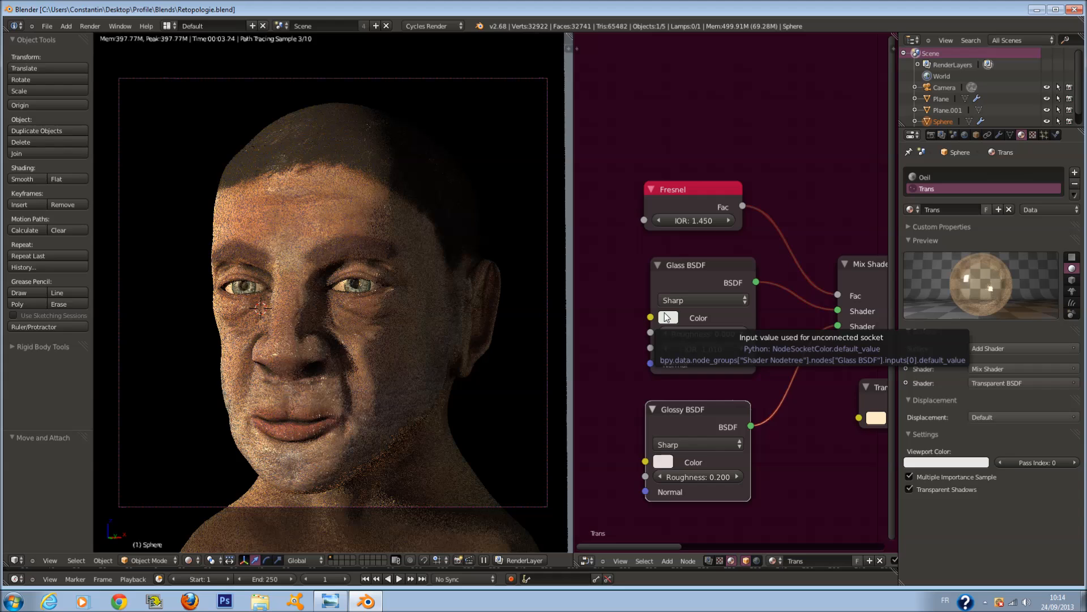
Shift the Glass BSDF colour of the Trans material from greenish to a warmer off-white.
left_click(667, 317)
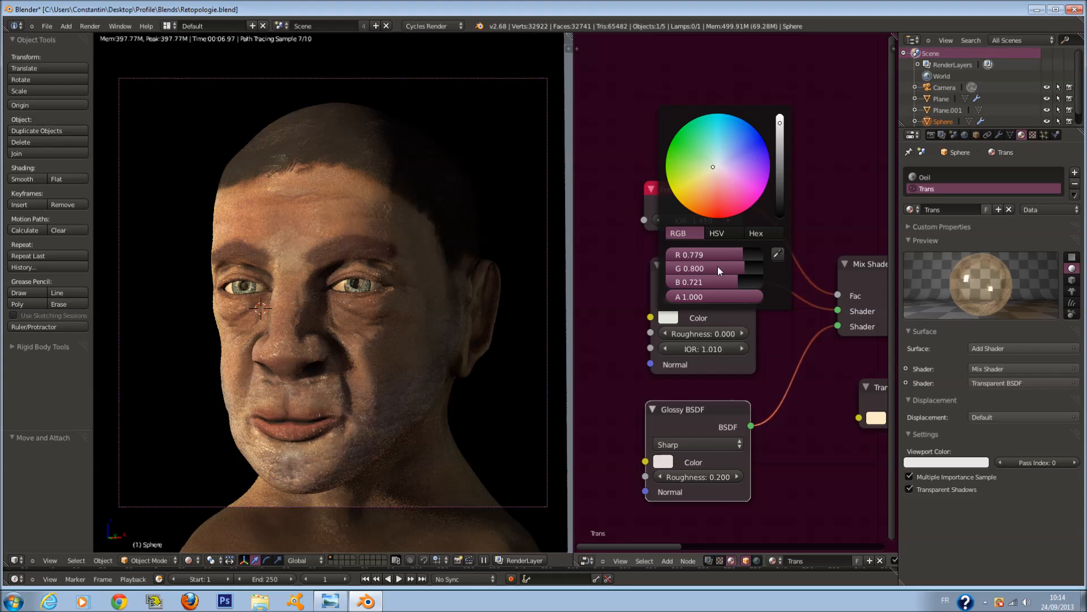
left_click(667, 318)
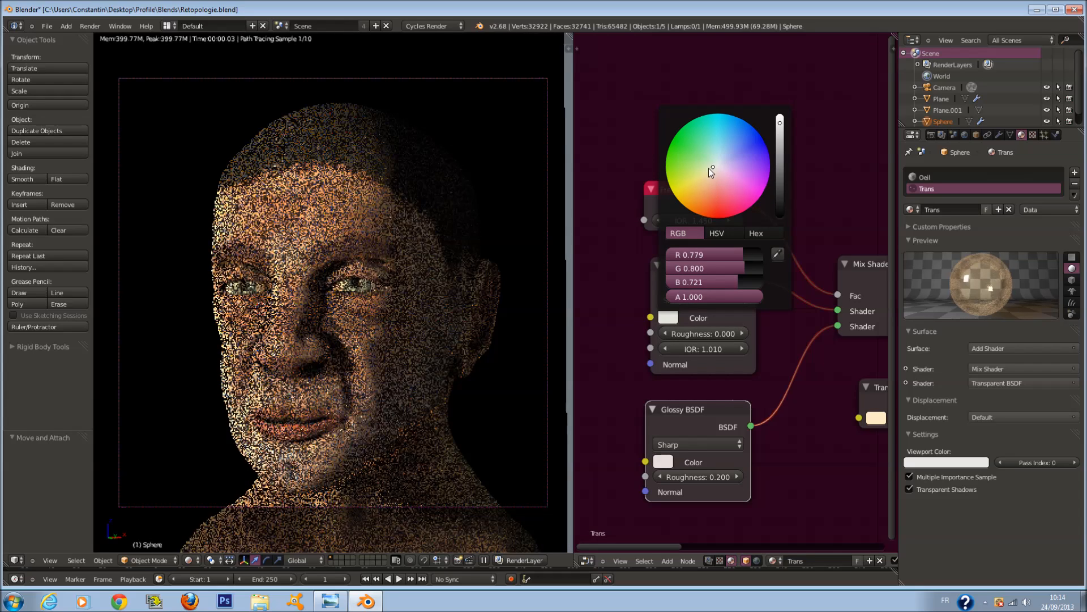
left_click(716, 168)
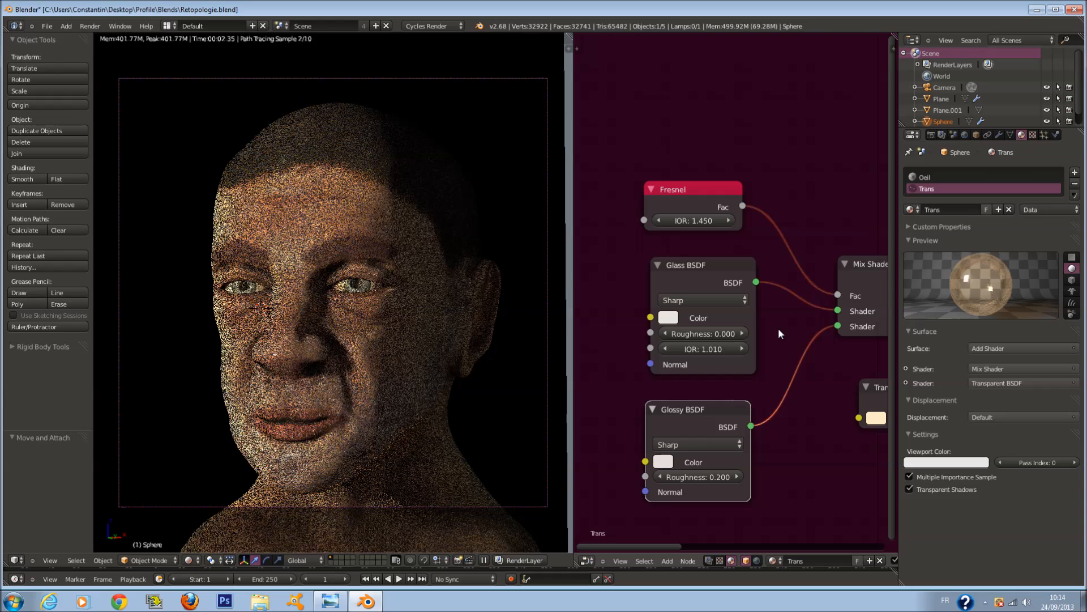
scroll(719, 311, "down", 1)
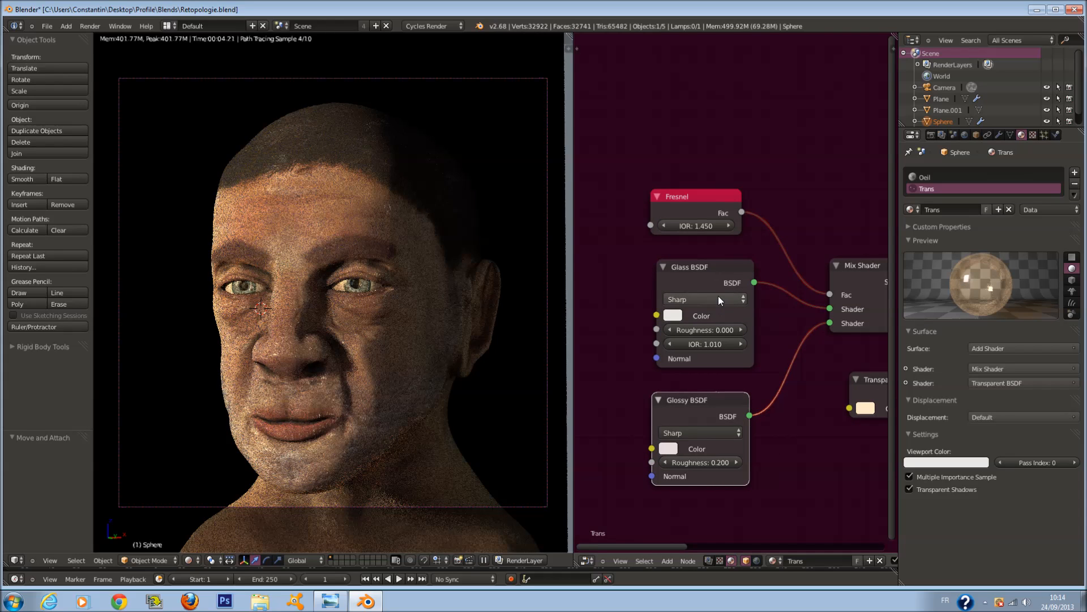
scroll(718, 295, "down", 1)
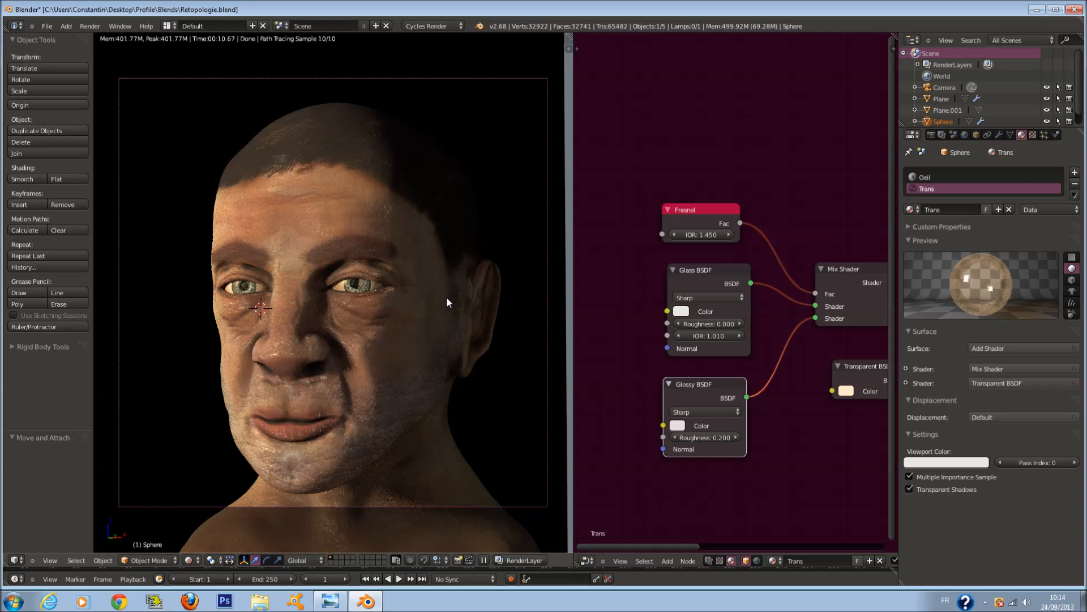
scroll(447, 302, "down", 1)
scroll(448, 303, "up", 1)
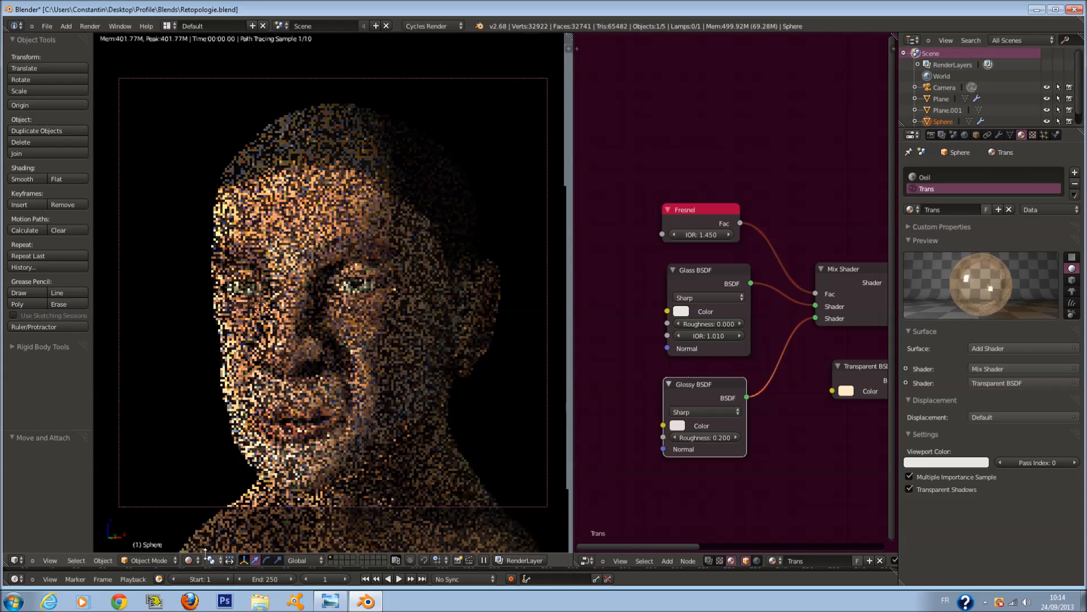
Switch the 3D viewport to Solid shading with nothing selected and save the file.
left_click(193, 560)
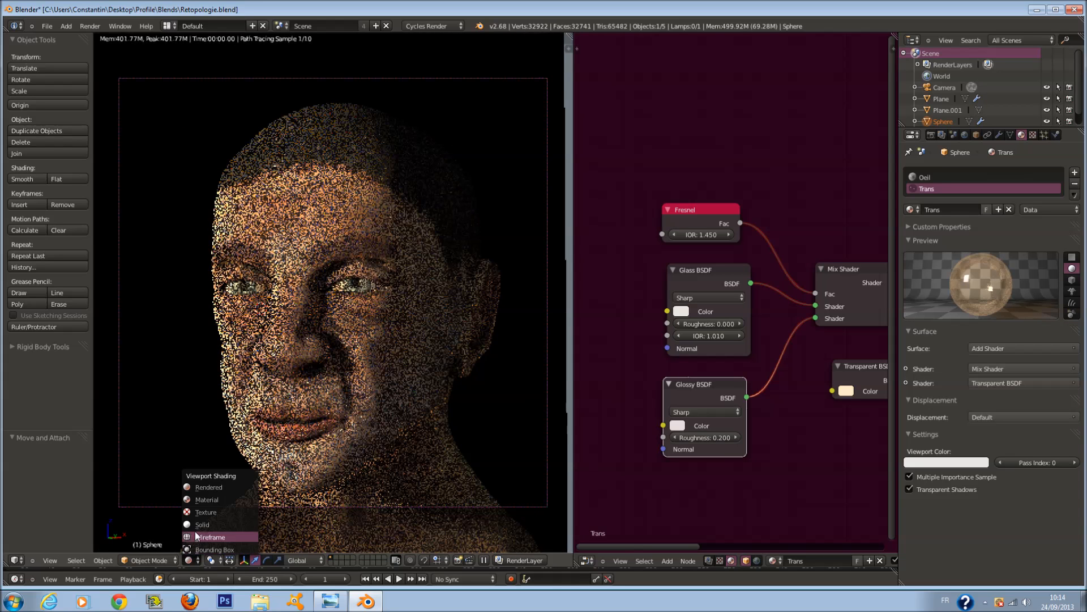
left_click(219, 507)
key("a")
key("ctrl+s")
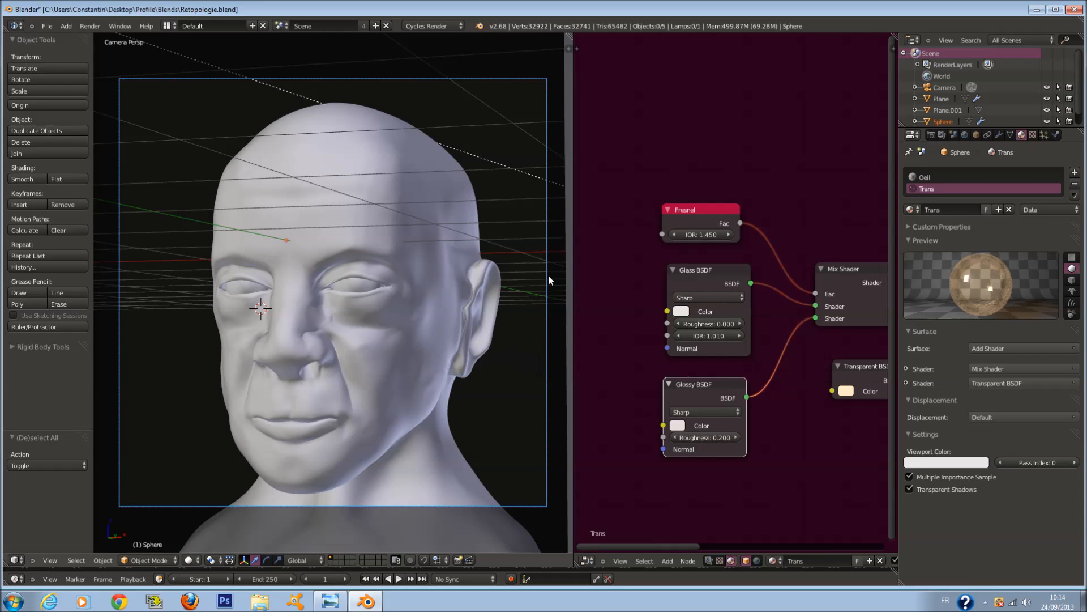
Merge the node editor area into the 3D viewport so the camera view takes the full width.
left_click_drag(569, 36, 663, 121)
scroll(668, 130, "down", 3)
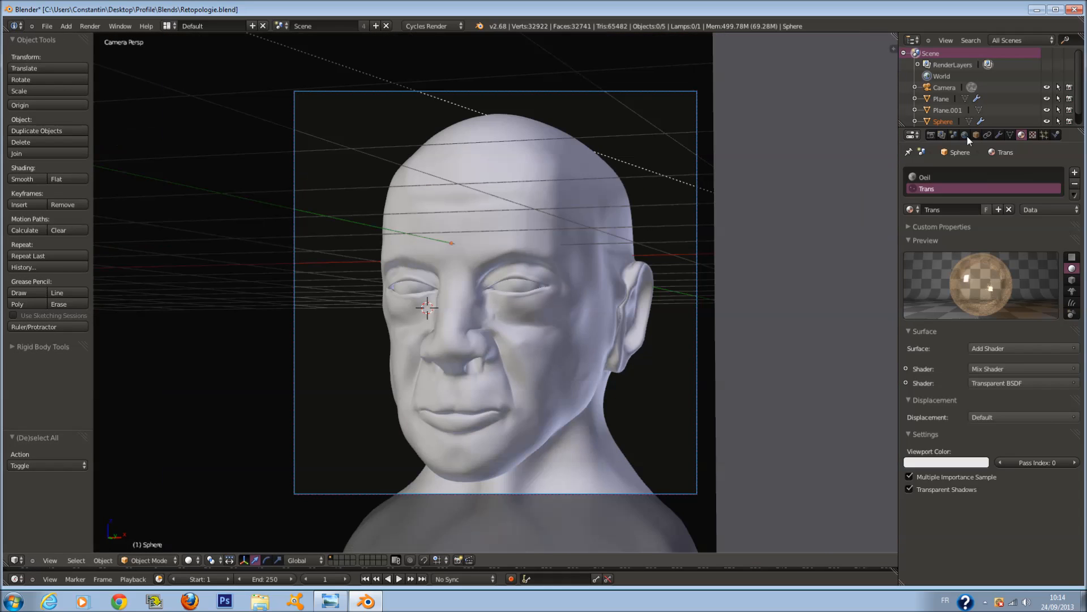
Open the scene's render settings and look through the OpenGL Render alpha options.
left_click(942, 134)
left_click(931, 134)
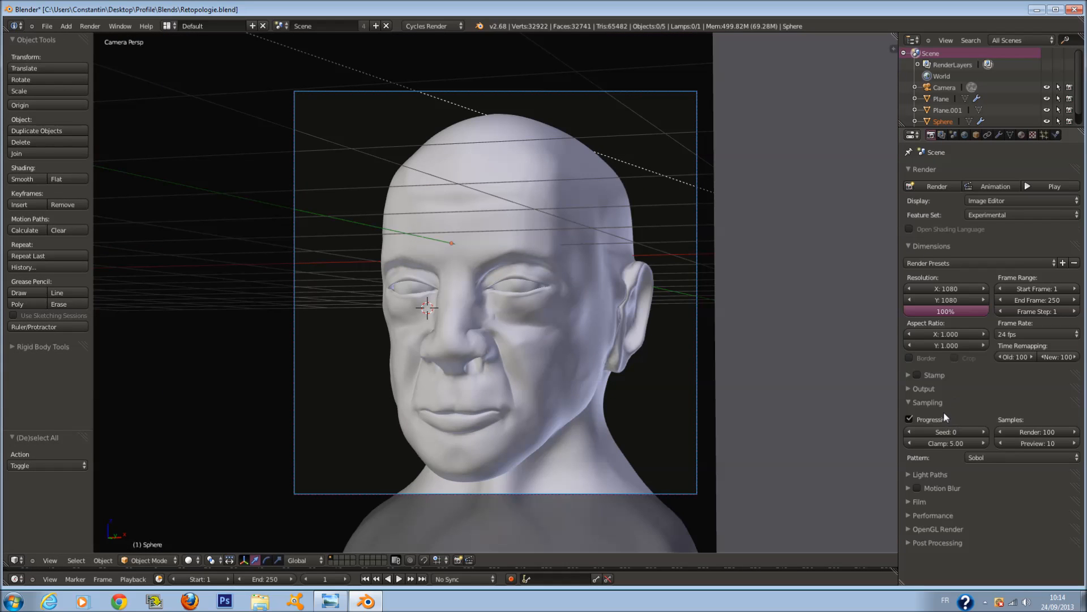
left_click(943, 402)
left_click(946, 471)
left_click(1008, 499)
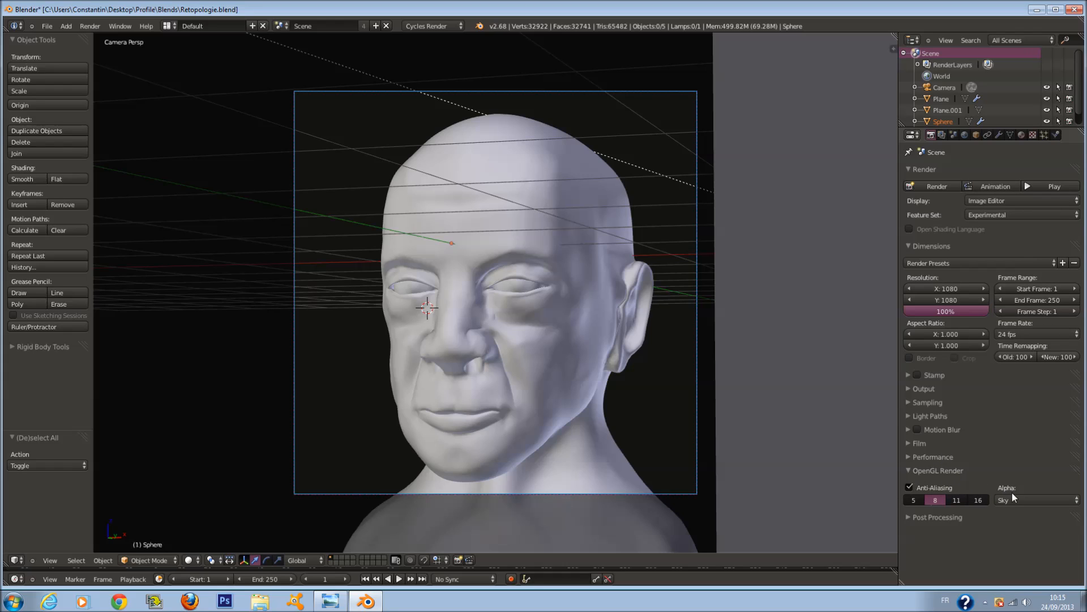
left_click(965, 469)
Enable the Transparent option for the render's Film settings and save the file.
left_click(950, 442)
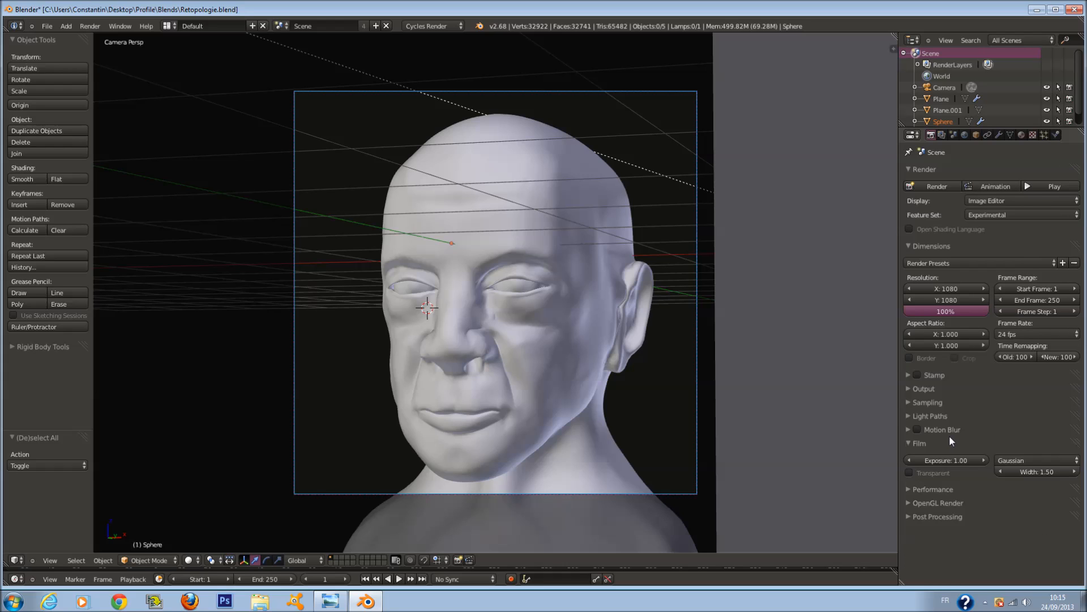
left_click(933, 442)
left_click(945, 472)
left_click(937, 517)
left_click(1006, 499)
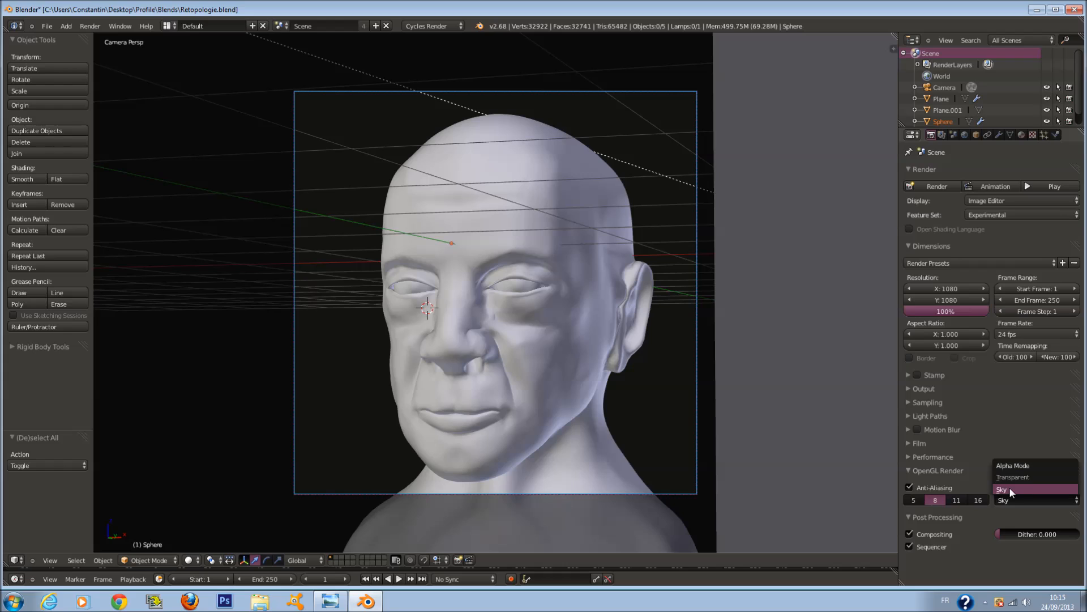
left_click(1011, 490)
left_click(959, 469)
left_click(943, 443)
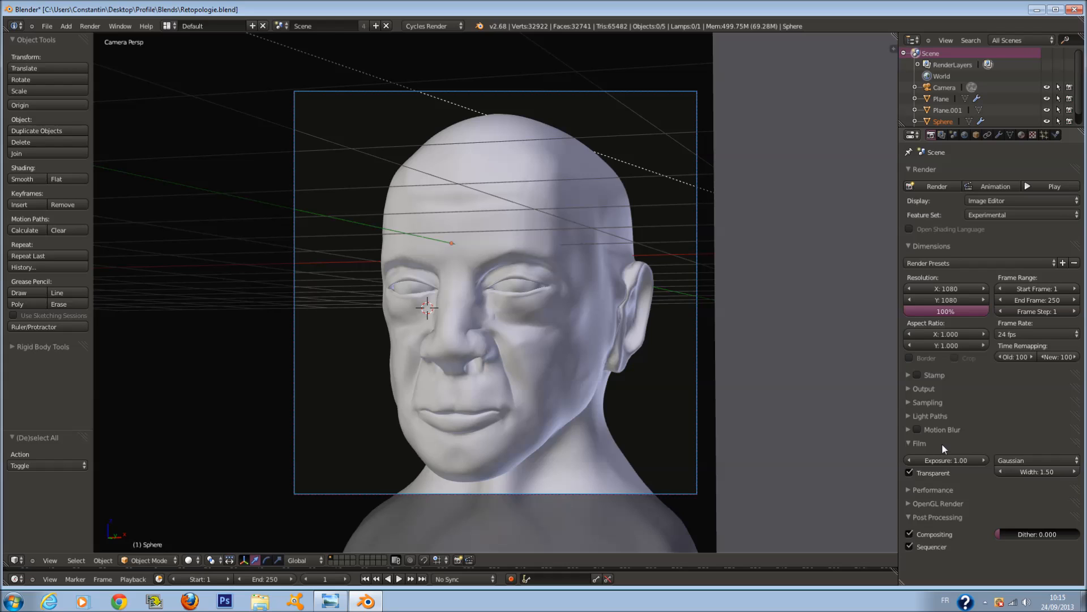
key("ctrl+s")
left_click(649, 418)
Select the head mesh Plane and make its three hair particle systems visible in the viewport.
left_click(999, 135)
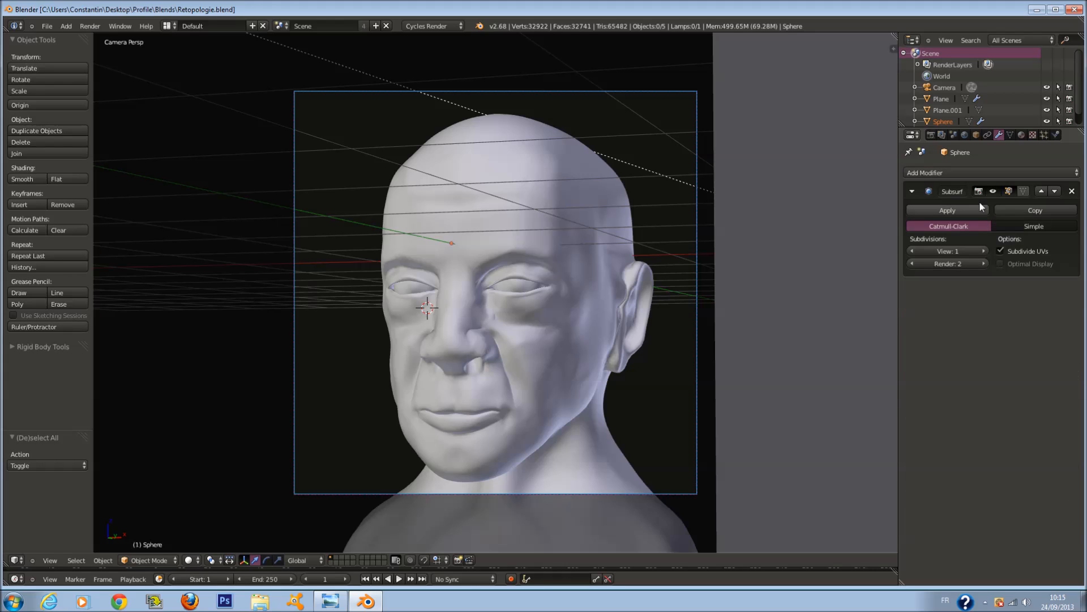
key("z")
key("a")
scroll(627, 425, "down", 1)
key("a")
right_click(621, 480)
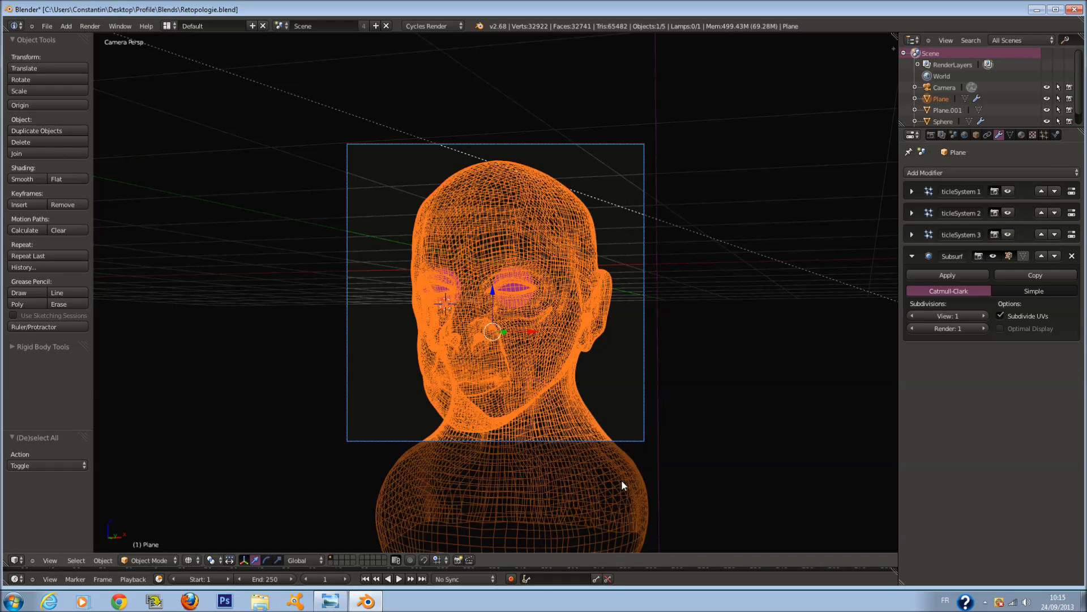
scroll(621, 480, "up", 1)
left_click(1012, 212)
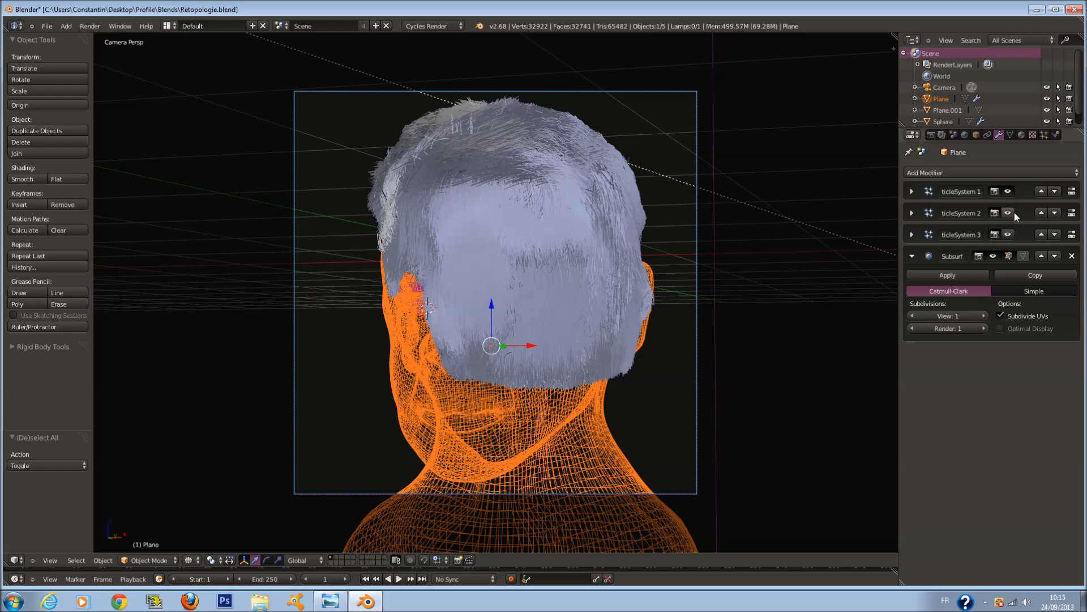
left_click(1008, 234)
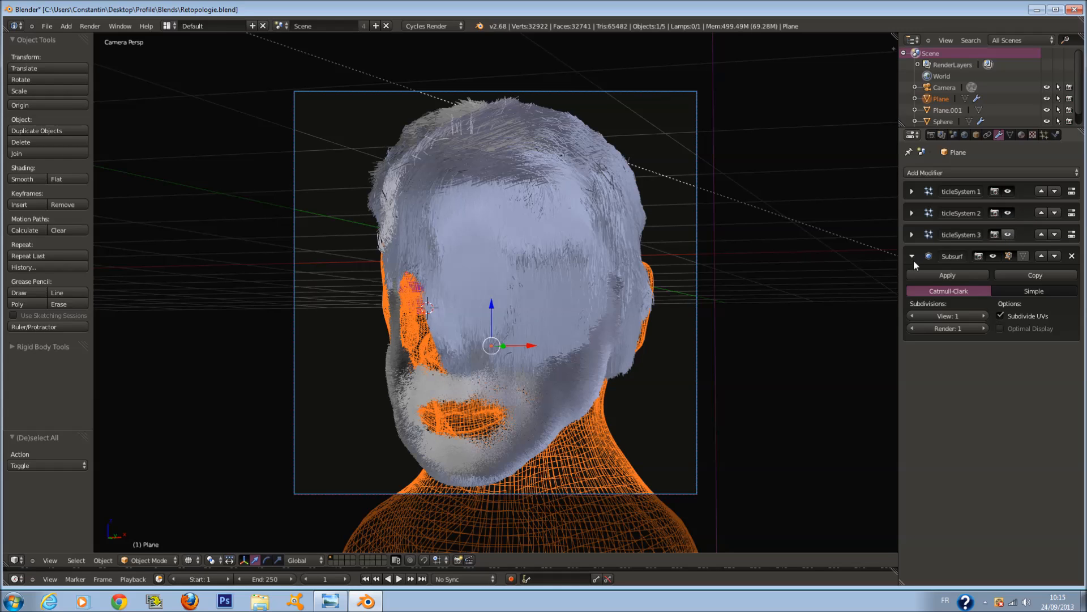
Return the 3D viewport to solid shading and save the file.
key("z")
key("n")
key("ctrl+s")
left_click(696, 233)
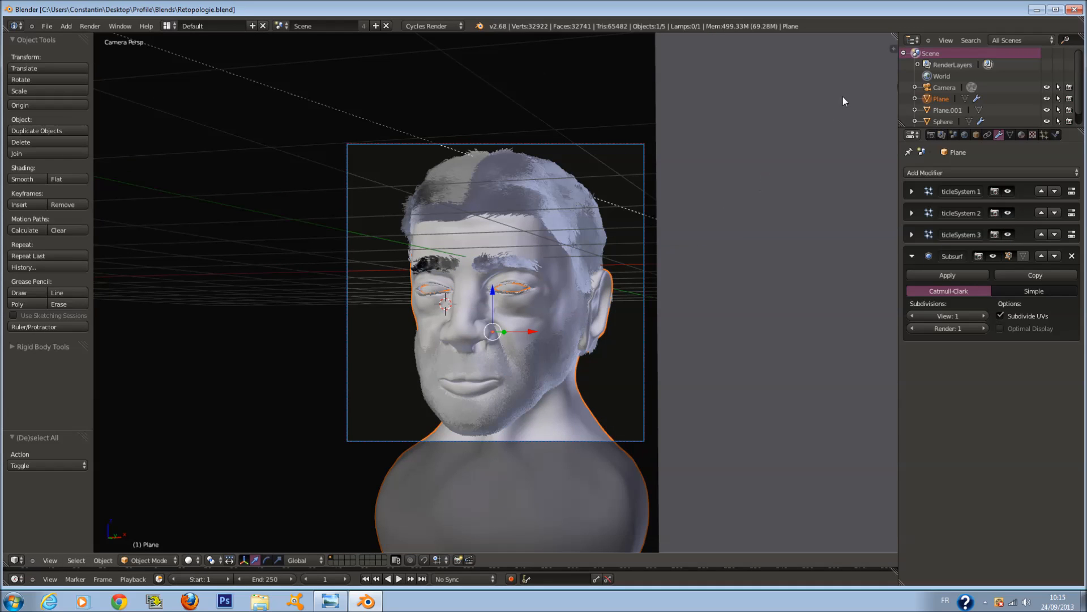
Split the 3D viewport and turn the new area into a node editor showing the head's face material nodes.
left_click_drag(893, 42, 401, 283)
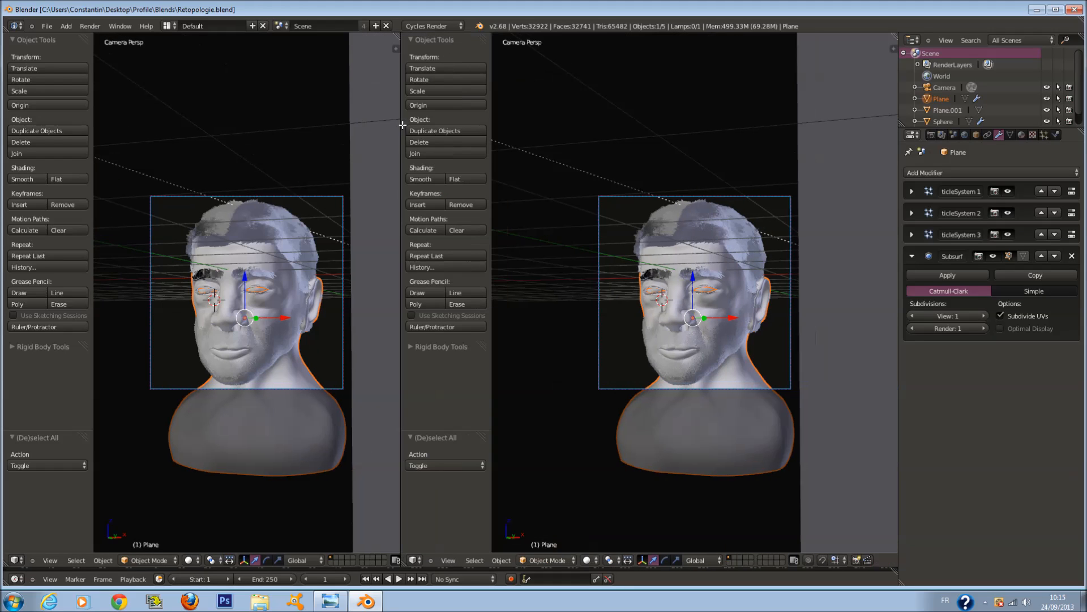
left_click(415, 560)
left_click(452, 415)
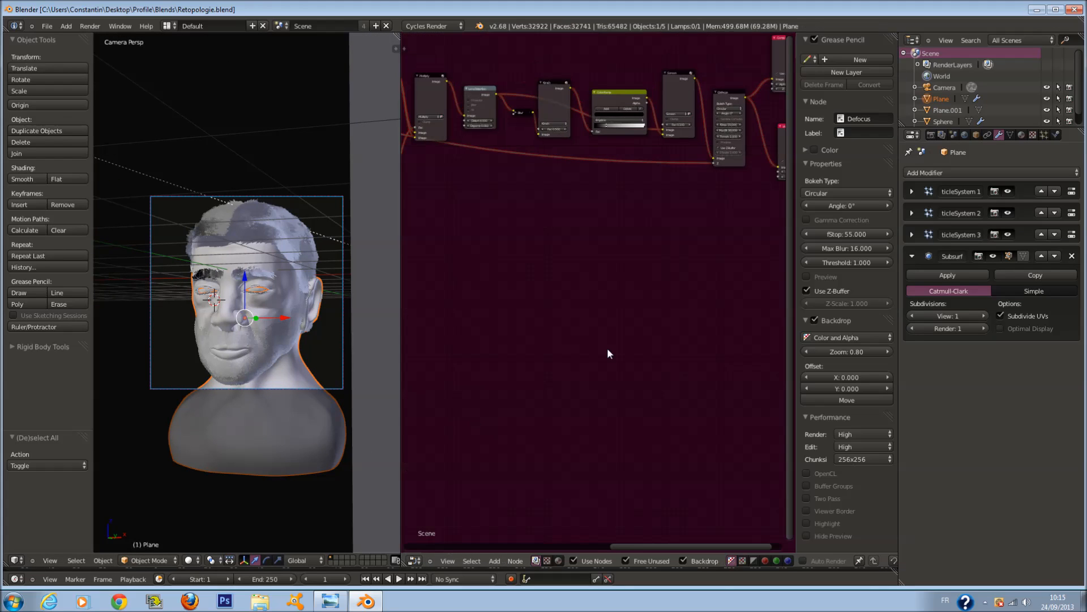
left_click(558, 560)
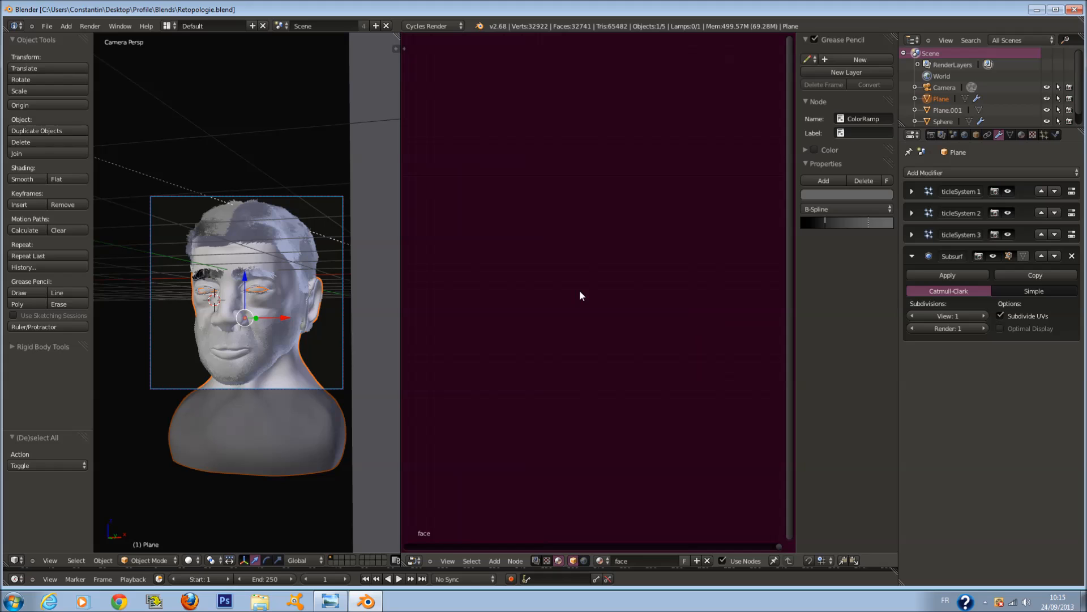
key("Home")
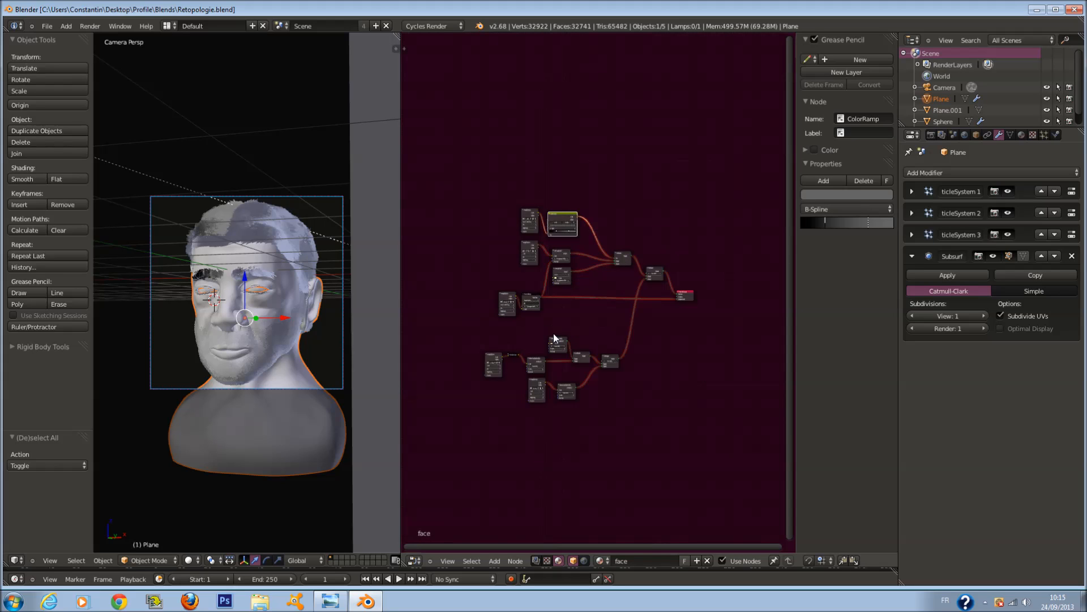
scroll(603, 316, "up", 2)
Open the Cheveux material's nodes and move its Image Texture and ColorRamp away from the shaders to make room.
left_click(1021, 135)
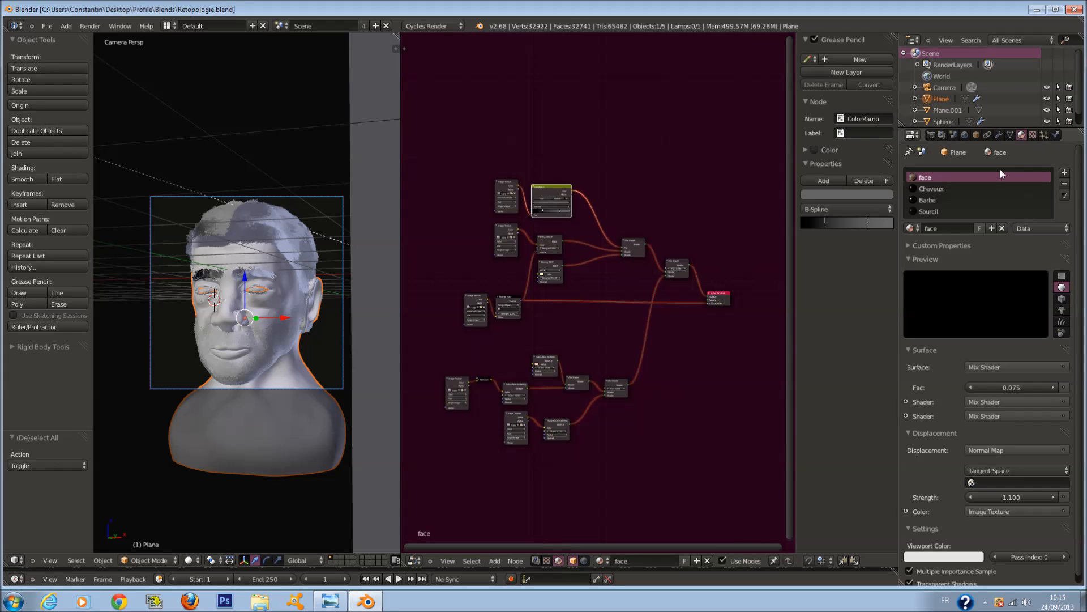
left_click(983, 190)
scroll(567, 244, "up", 2)
middle_click_drag(452, 228, 610, 350)
scroll(572, 346, "up", 5)
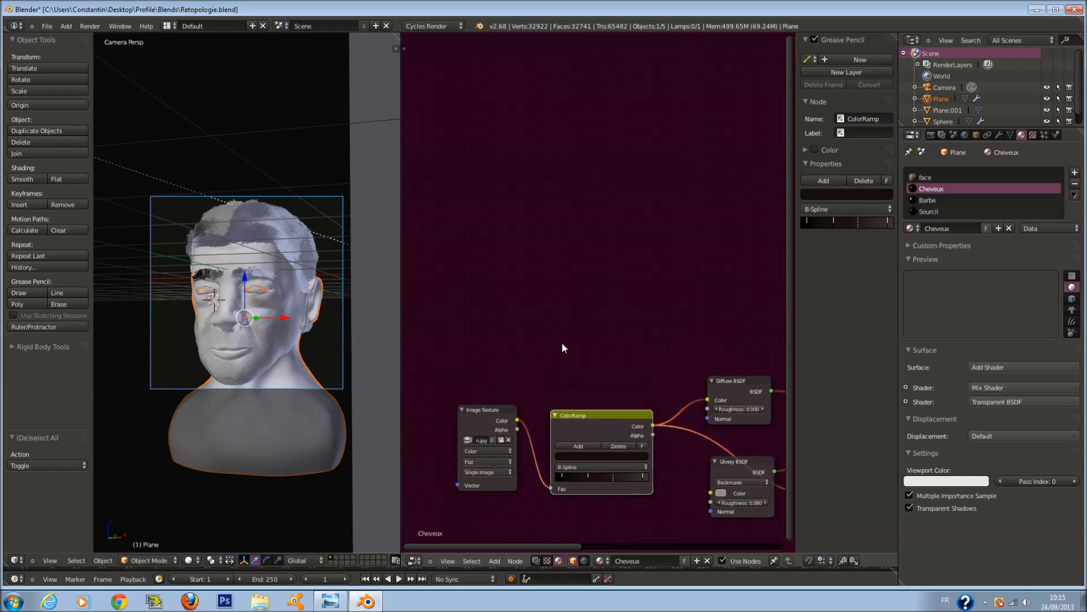
scroll(562, 342, "up", 2)
left_click_drag(542, 341, 443, 332)
left_click_drag(658, 338, 569, 352)
scroll(635, 340, "down", 1)
middle_click_drag(651, 334, 609, 340)
scroll(614, 334, "up", 2)
Add a colour Mix node between the ColorRamp and the Diffuse and Glossy shaders of the Cheveux material.
key("shift+a")
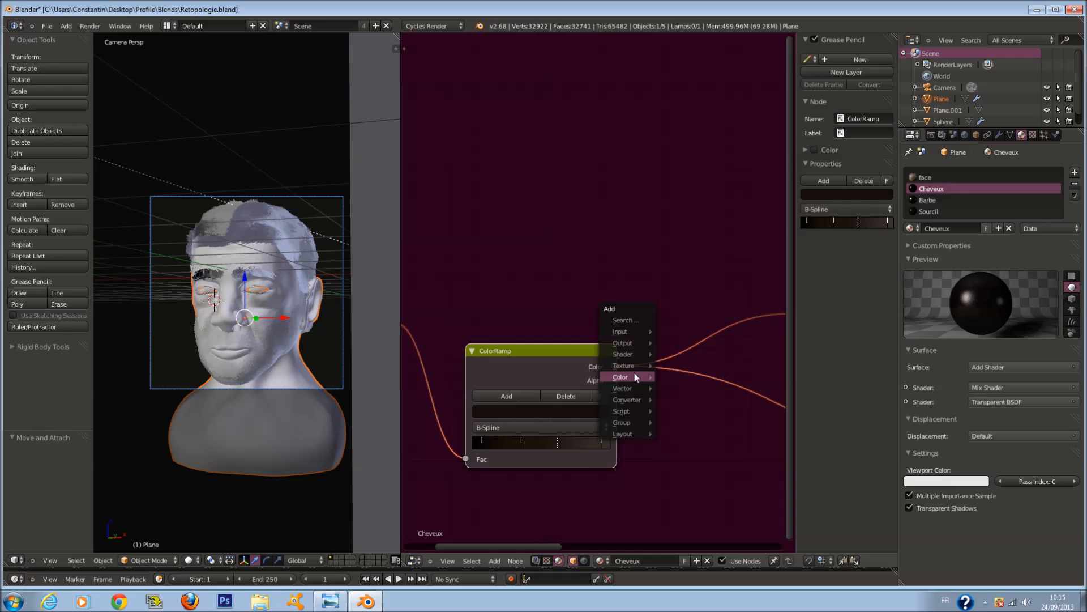
mouse_move(638, 377)
left_click(676, 376)
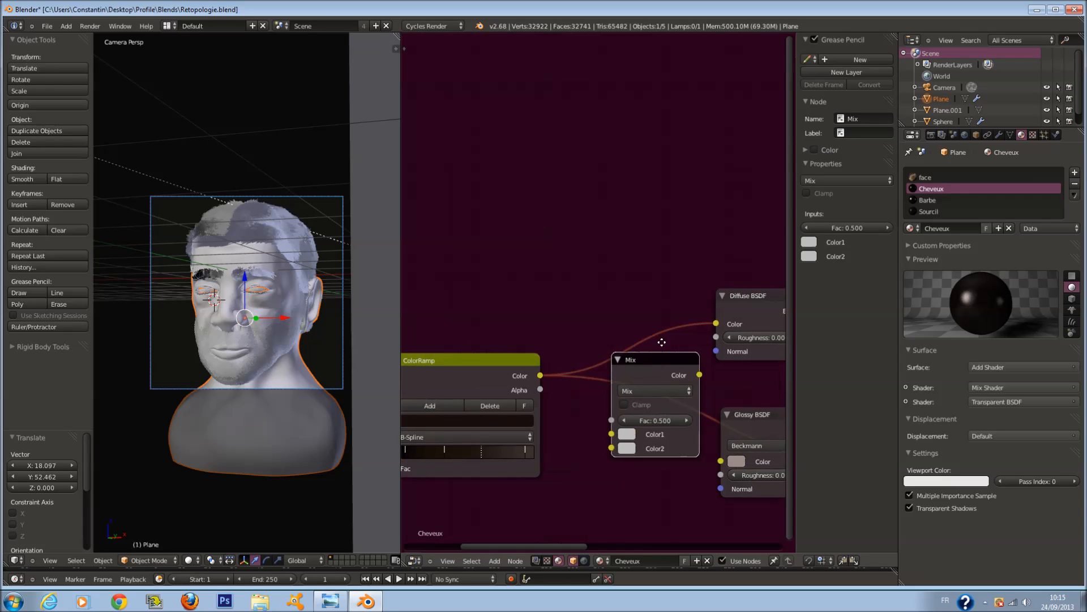
left_click(617, 395)
left_click_drag(670, 394, 710, 324)
left_click_drag(644, 381, 630, 258)
middle_click_drag(560, 305, 654, 305)
scroll(655, 304, "down", 2)
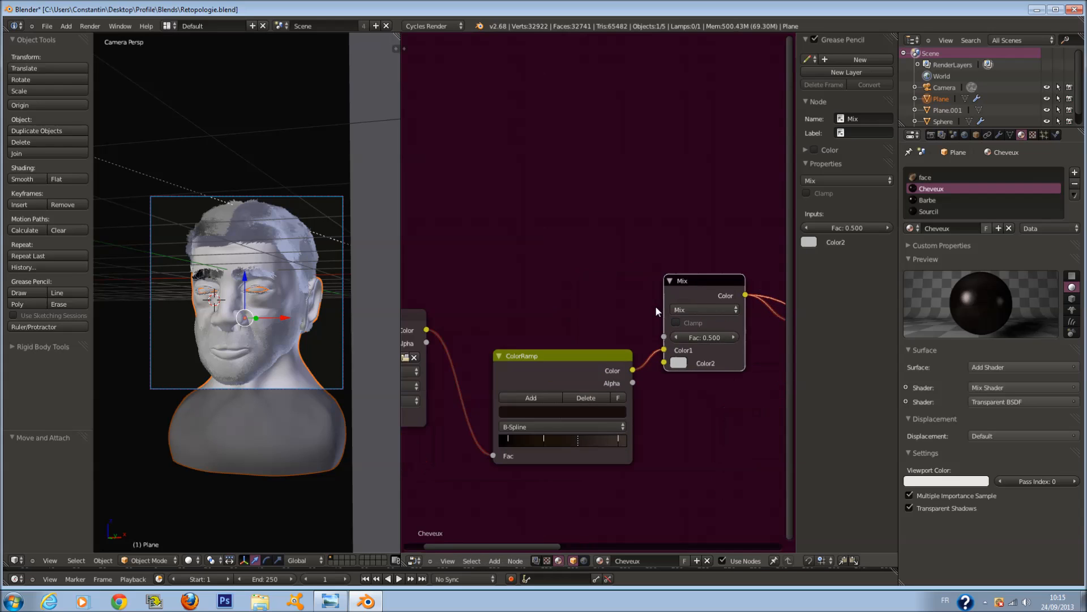
Connect the Image Texture colour to Color1 of the Mix node and the ColorRamp colour to Color2.
left_click_drag(439, 327, 585, 388)
scroll(616, 368, "up", 1)
left_click(584, 388)
Try Mix factors of 0 and 1, and settle the Mix node's factor at 0.9.
left_click_drag(714, 340, 722, 342)
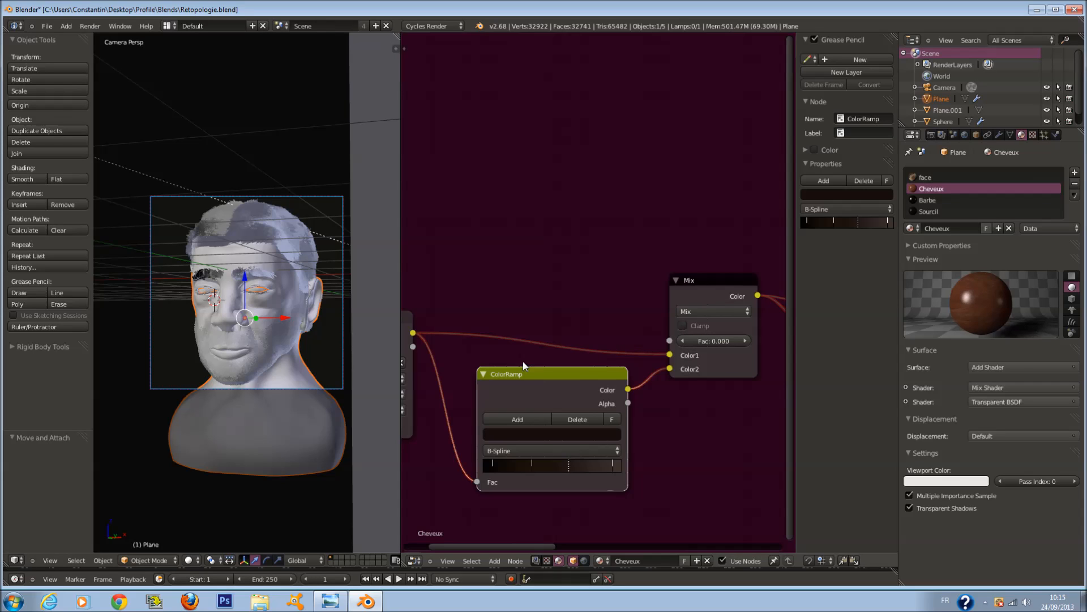
left_click(739, 339)
left_click(730, 341)
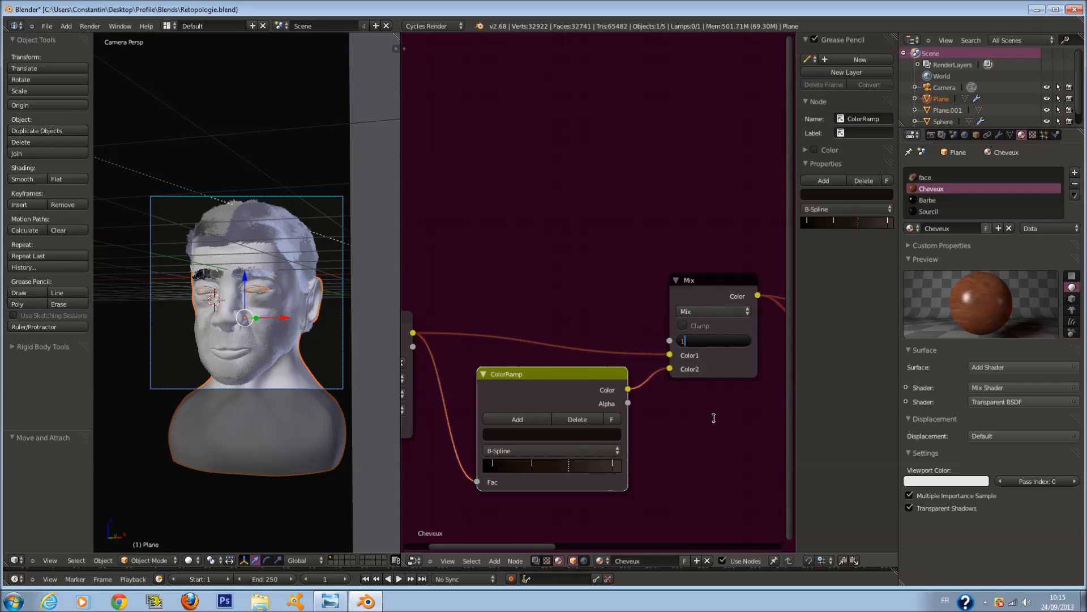
type("1")
key("Return")
left_click(688, 341)
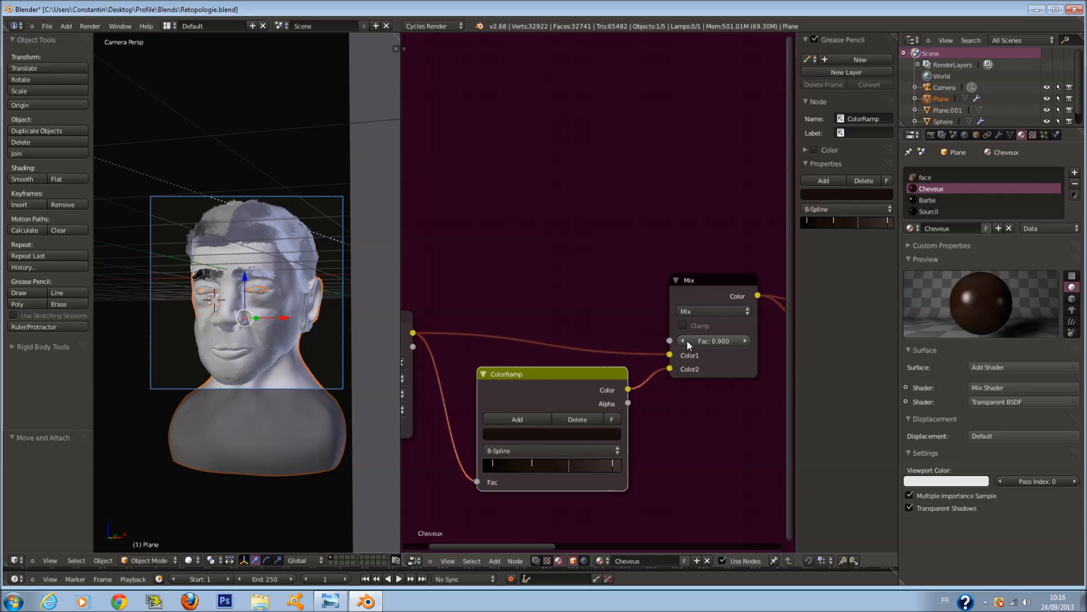
Try the Add blend type on the Mix node and switch it back to Mix.
left_click(696, 311)
left_click(707, 283)
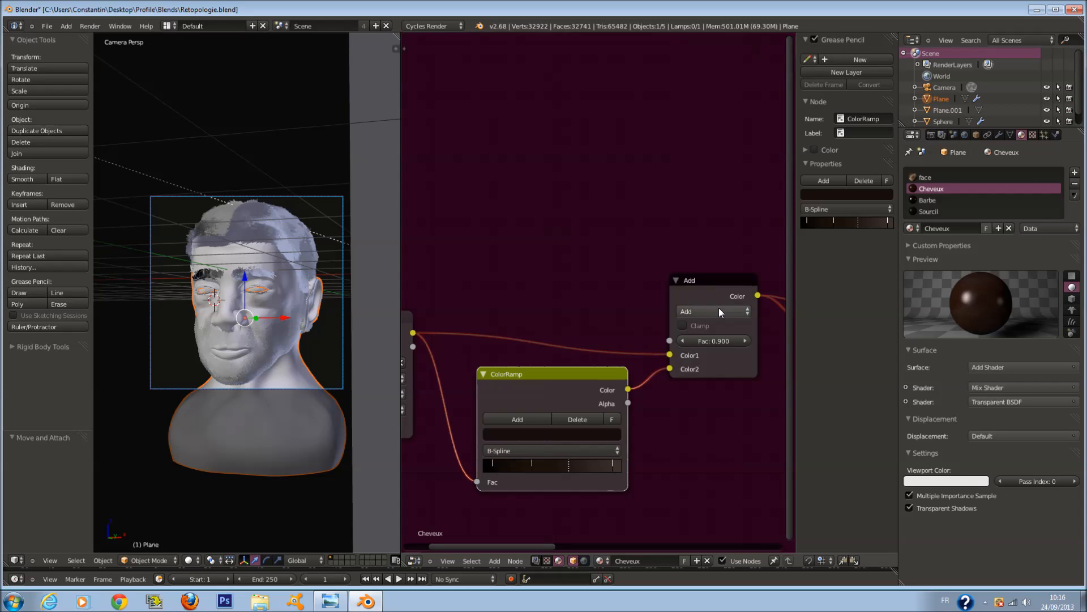
left_click(728, 311)
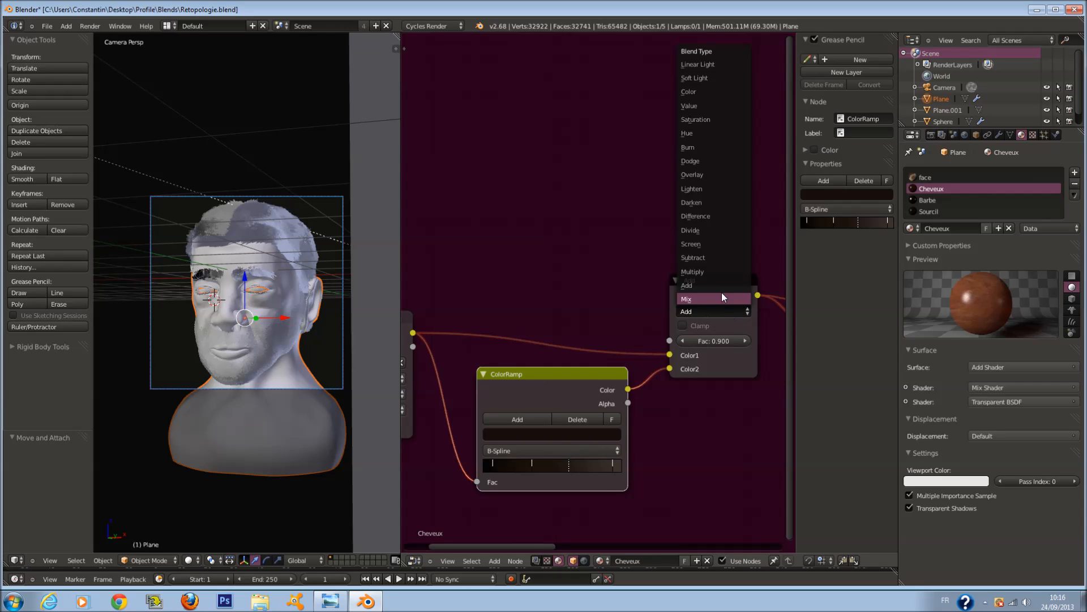
left_click(721, 298)
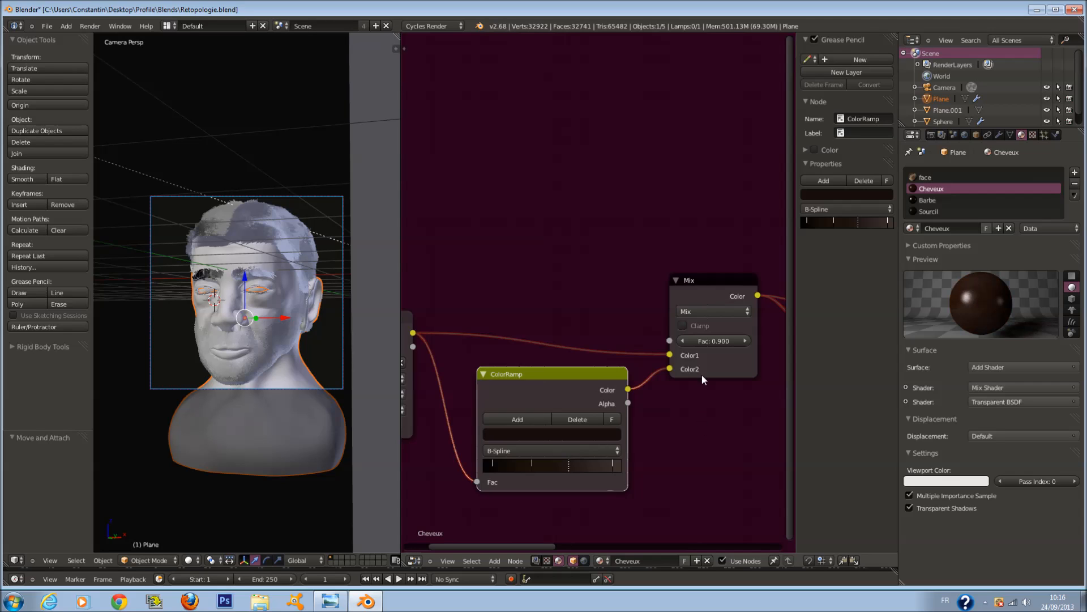
Lower the Mix node's factor to 0.8, raise it again by one increment and save the file.
left_click(683, 341)
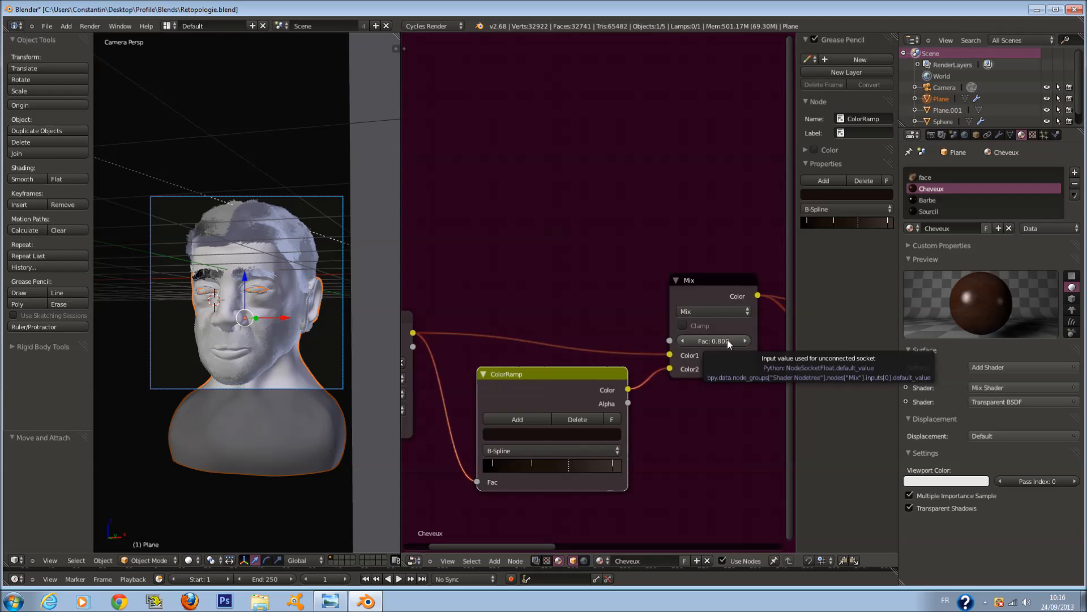
left_click(744, 341)
key("ctrl+s")
left_click(709, 409)
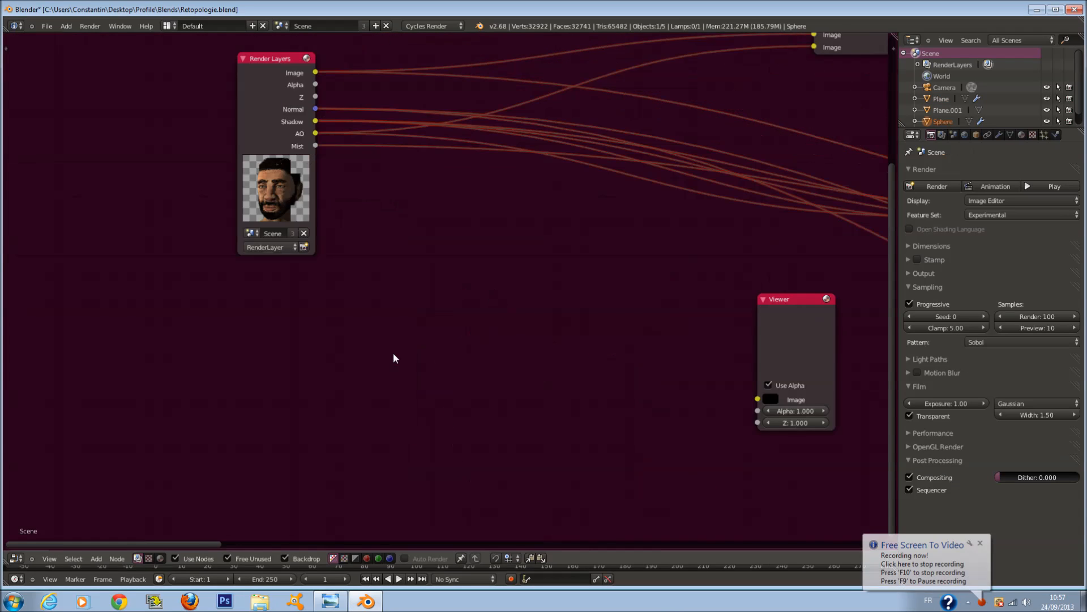
Try adding an Alpha Convert node near the Render Layers node in the compositor and delete it.
scroll(479, 313, "down", 3)
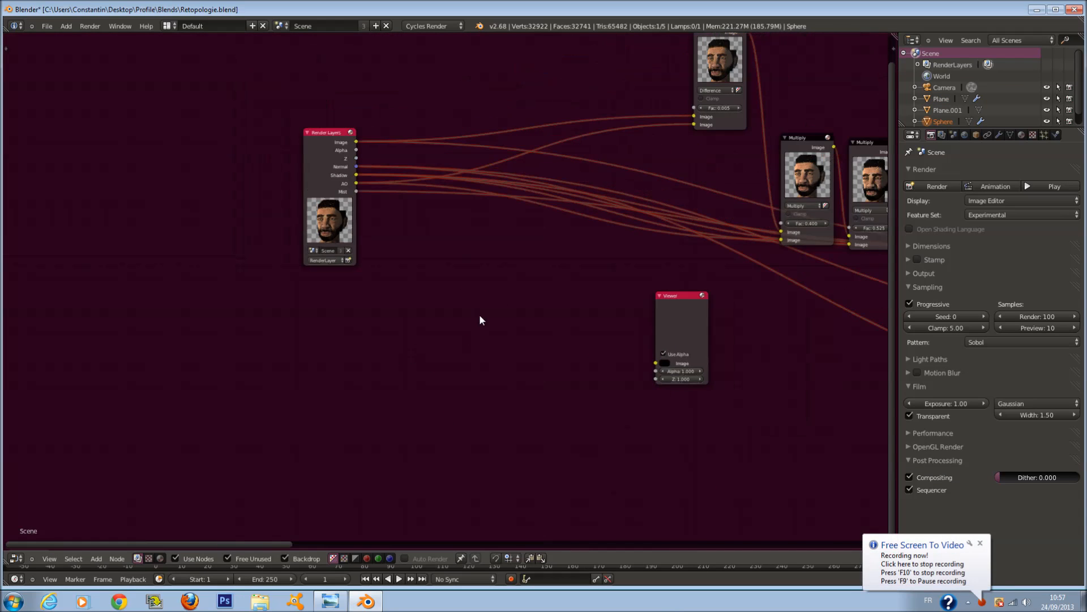
scroll(398, 339, "up", 2)
key("shift+a")
left_click(450, 191)
key("Escape")
key("shift+a")
mouse_move(466, 257)
mouse_move(470, 287)
left_click(517, 318)
left_click(510, 263)
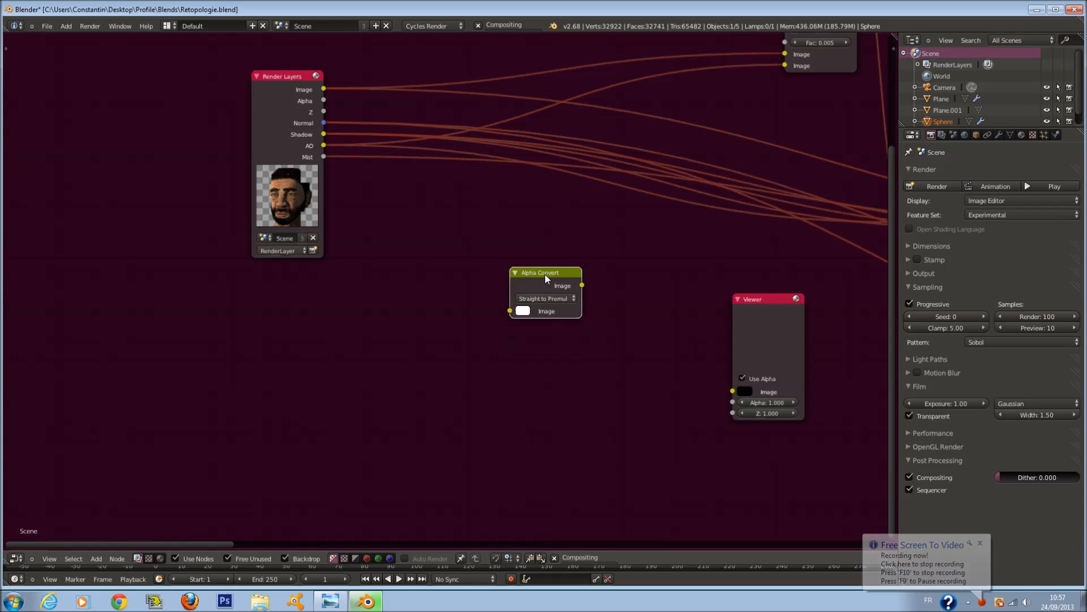
key("x")
key("shift+a")
mouse_move(512, 296)
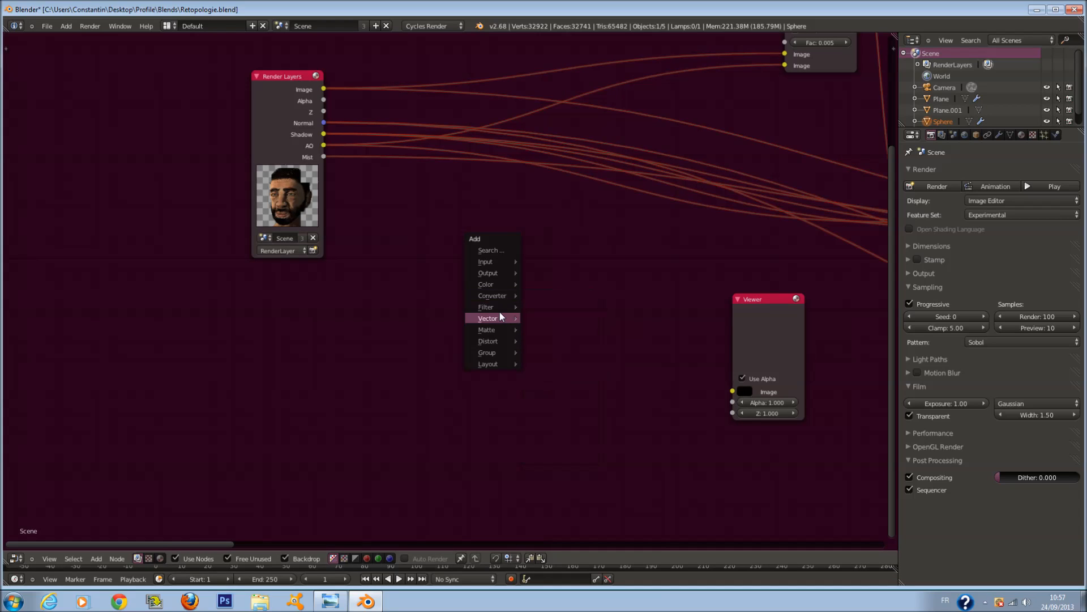
left_click(523, 250)
type("ALP")
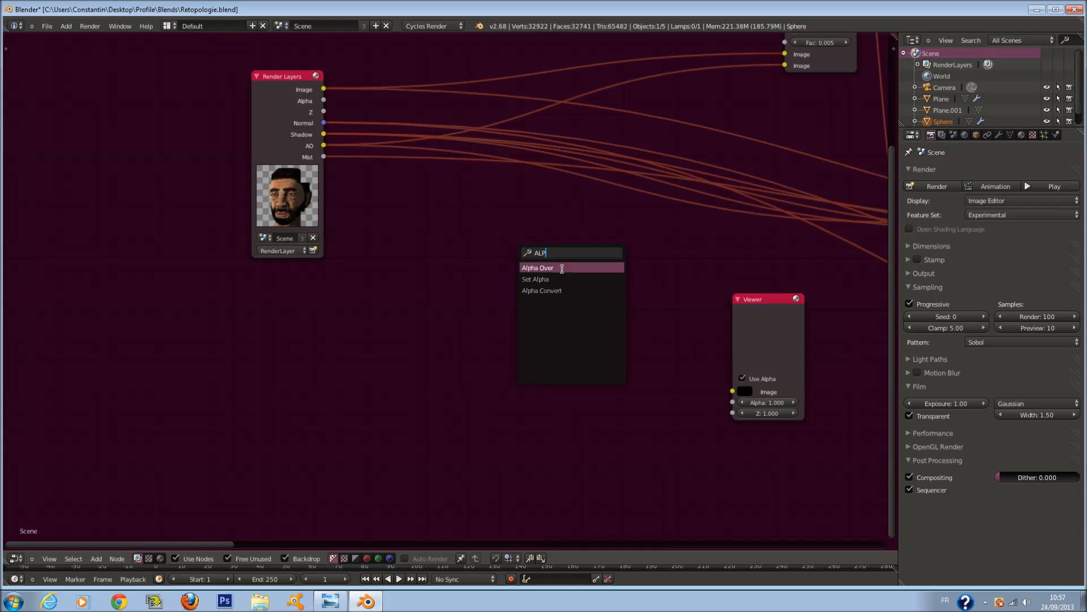
left_click(565, 276)
right_click(565, 274)
Add an Alpha Over node, feeding the Render Layers image into its first image input and its output into the Viewer.
key("shift+a")
left_click(567, 273)
type("AL")
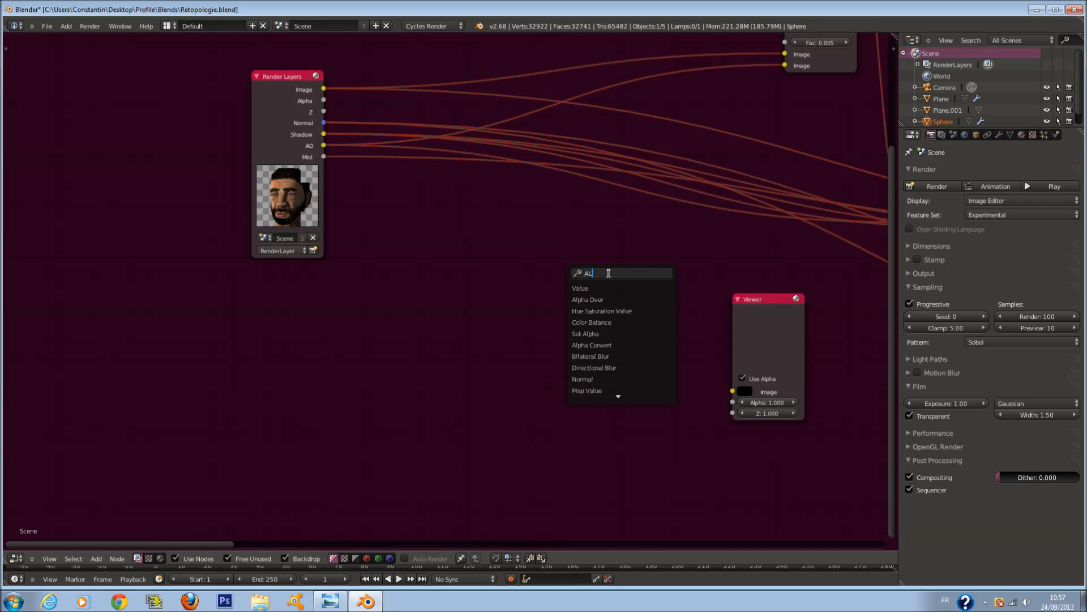
left_click(628, 299)
left_click(534, 264)
left_click_drag(324, 90, 458, 307)
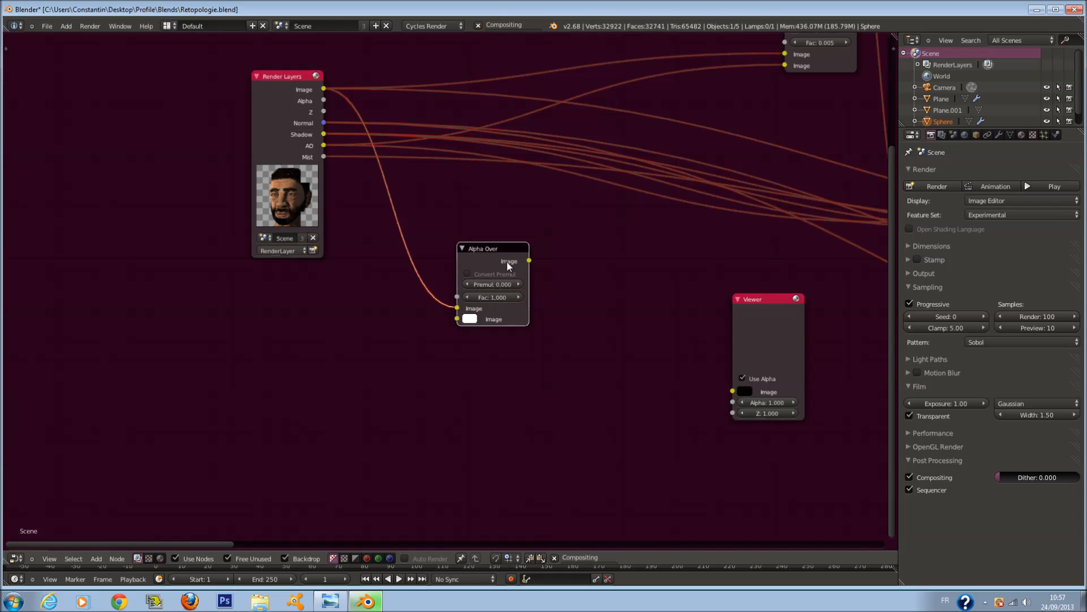
left_click_drag(538, 270, 733, 392)
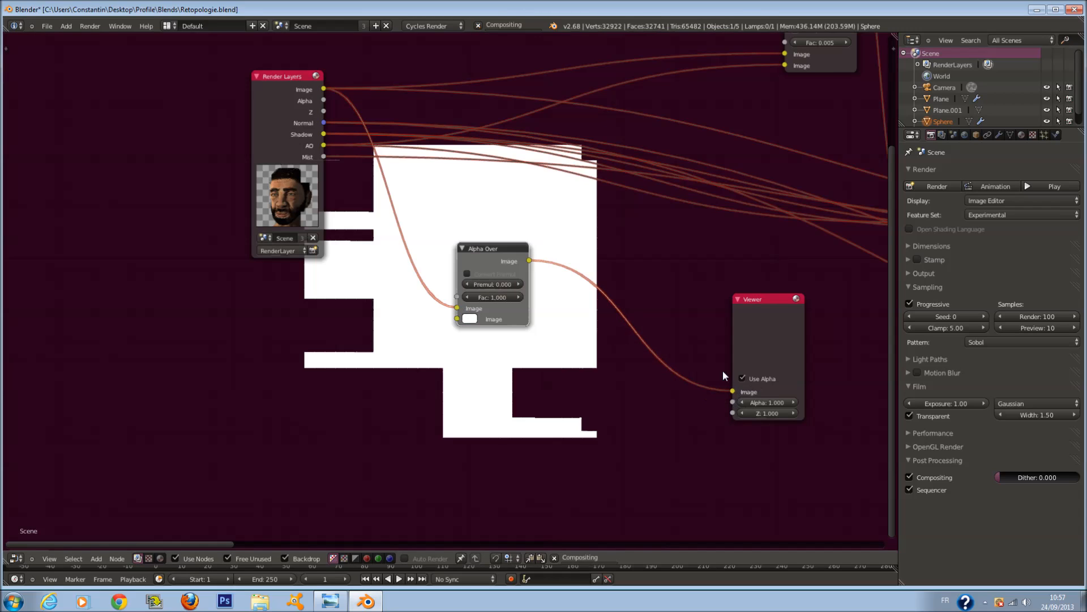
Add an Image input node and connect it to Alpha Over as the background, with the Render Layers image in the second image input.
key("shift+a")
mouse_move(407, 452)
mouse_move(405, 426)
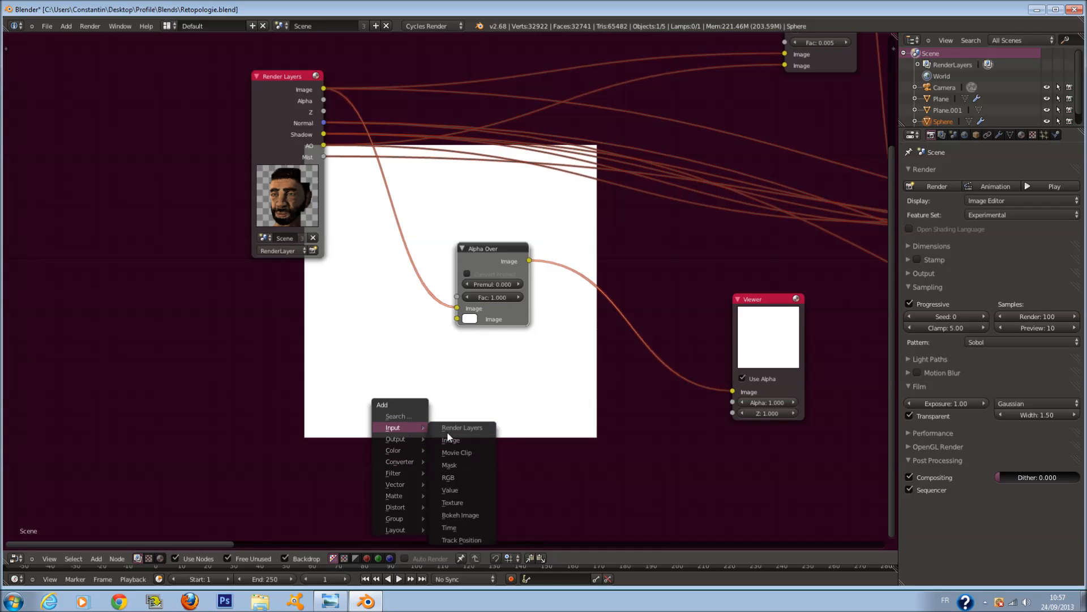
left_click(451, 441)
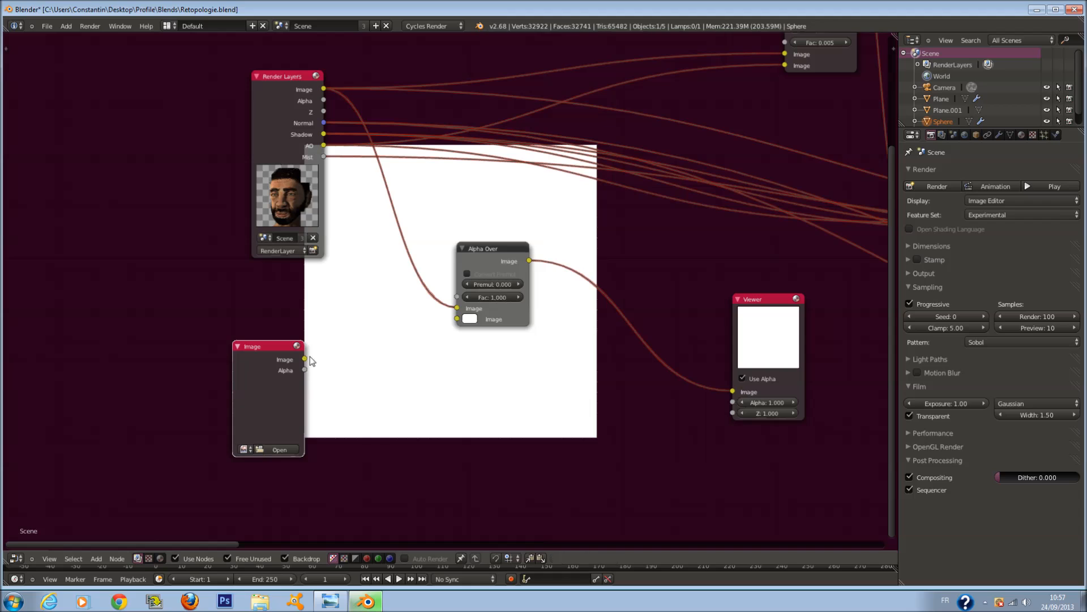
left_click_drag(304, 360, 458, 319)
Load Carthay-Circle-Restaurant-Buena-Vista-Street-Disneys-California-Adventure-Disneyland1.jpeg from the Scène folder into the Image node and move the node farther from Alpha Over.
left_click(279, 448)
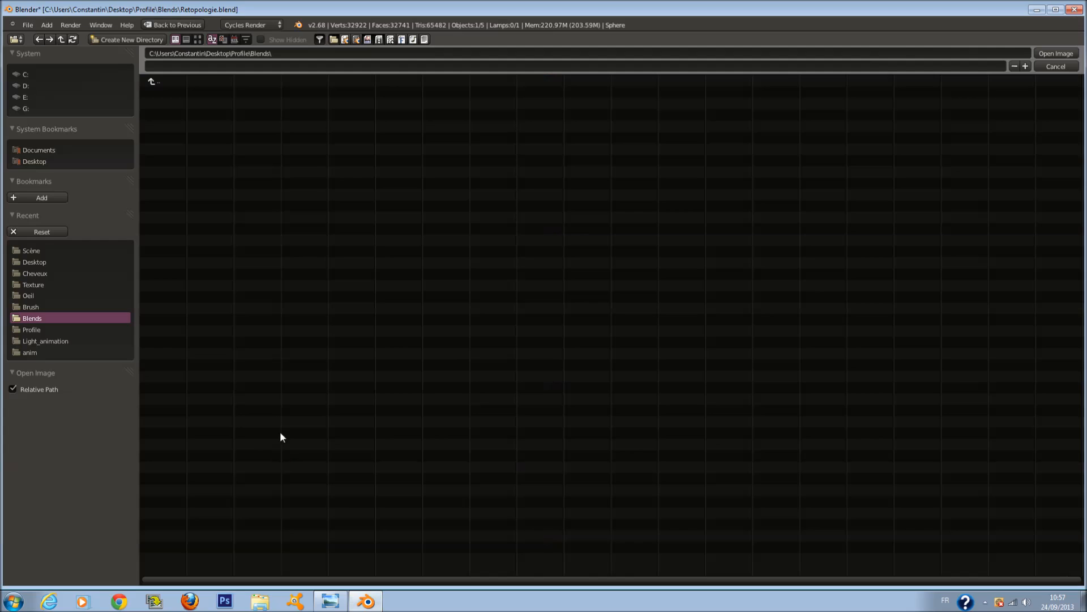
left_click(44, 251)
left_click(251, 93)
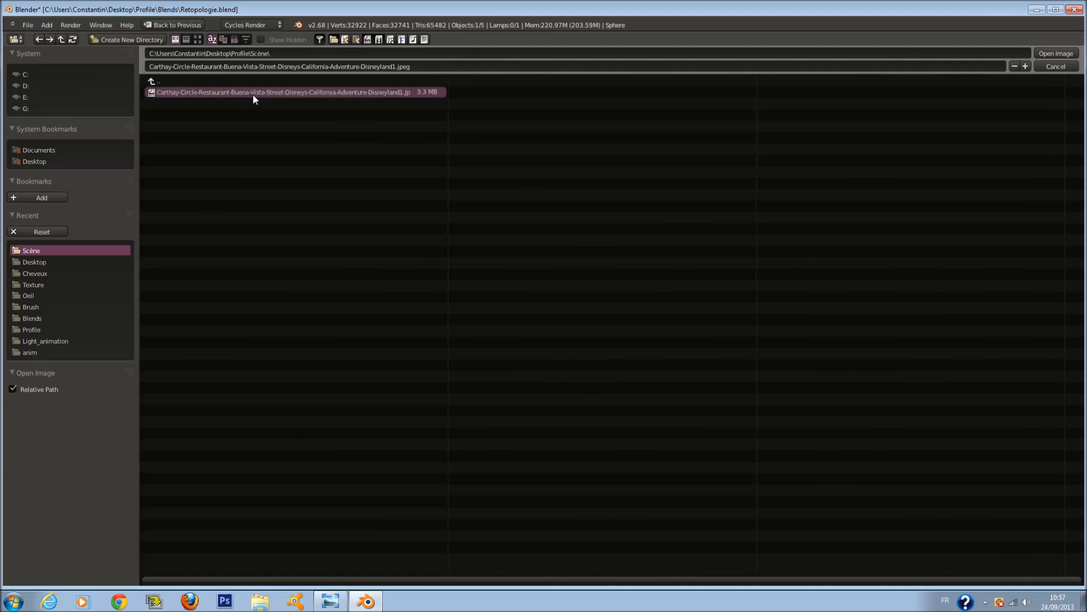
left_click(1057, 53)
scroll(377, 331, "down", 1)
middle_click_drag(347, 335, 377, 326)
left_click_drag(302, 357, 159, 397)
Insert a Scale node between the Image node and Alpha Over, with its space set to Render Size.
key("shift+a")
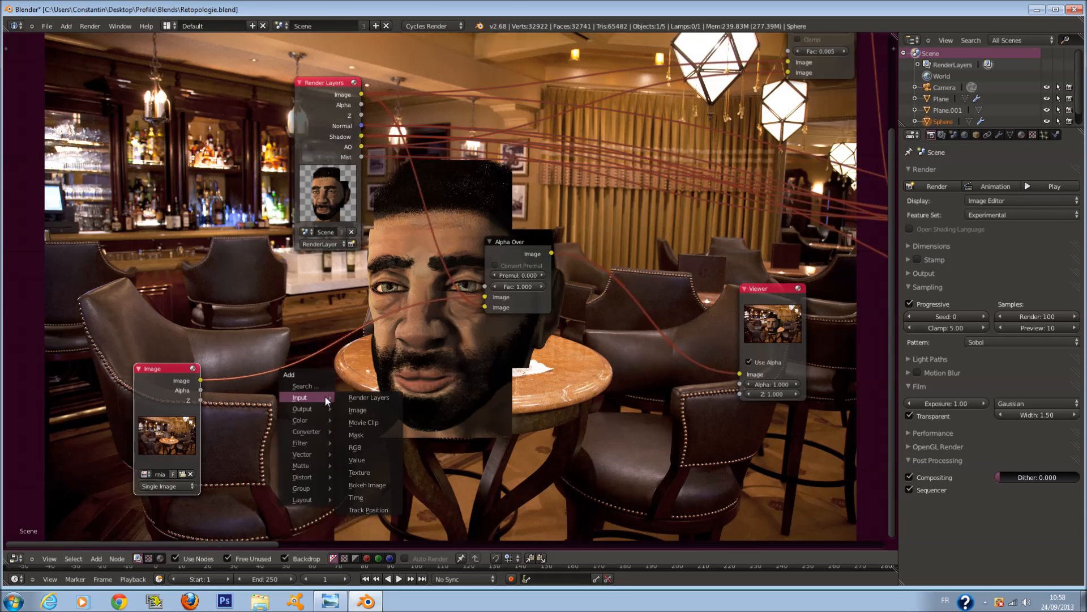
mouse_move(318, 477)
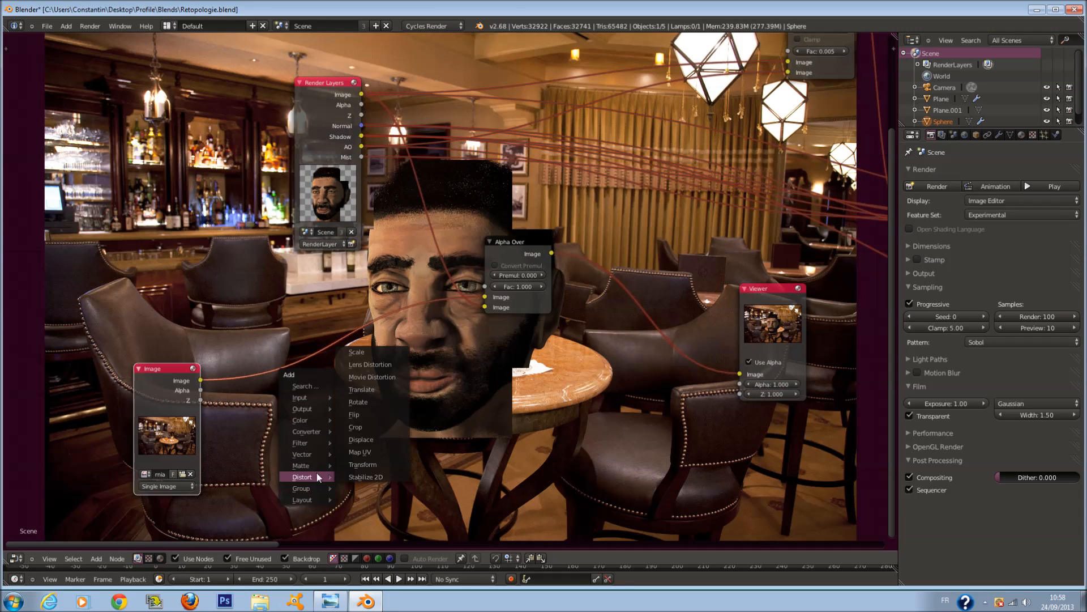
left_click(374, 352)
left_click(265, 369)
scroll(265, 374, "up", 2)
left_click(310, 404)
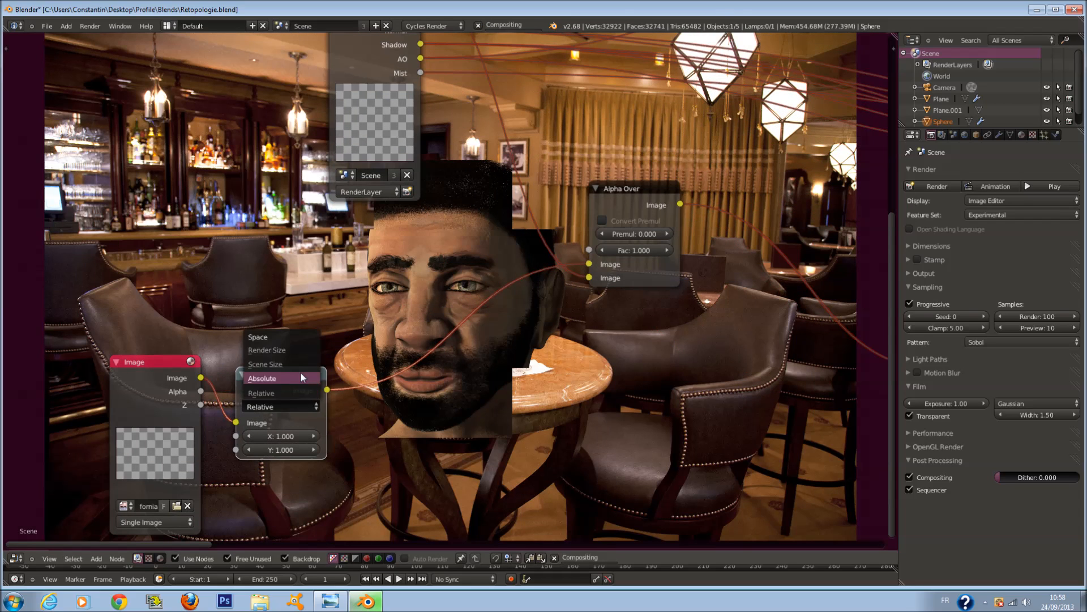
left_click(300, 348)
Duplicate the Scale node onto the link to Alpha Over and set the copy's space to Relative.
key("shift+d")
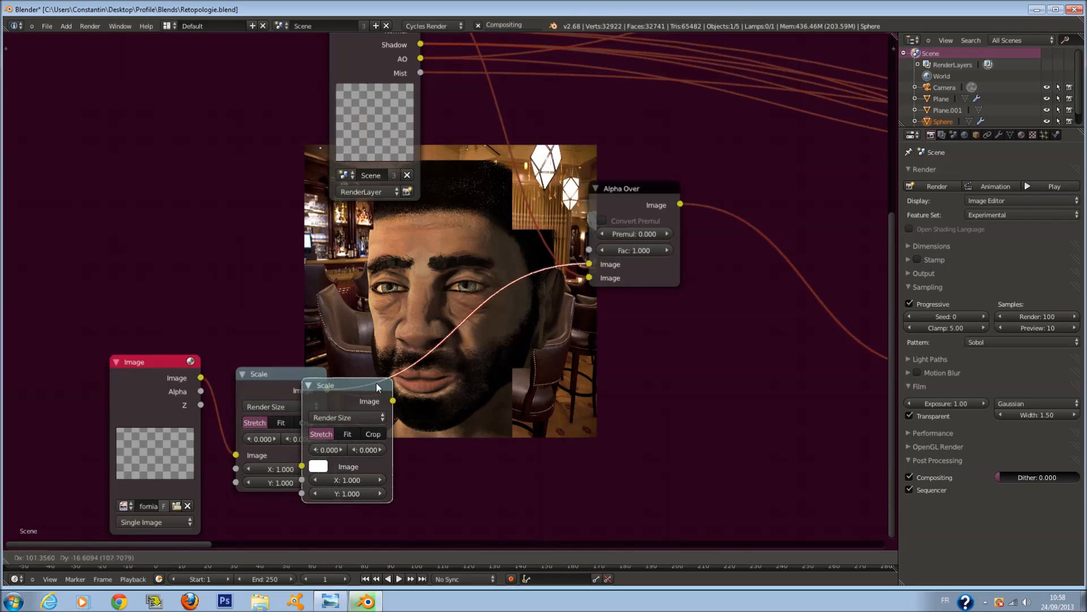
left_click(410, 385)
left_click(409, 400)
left_click(411, 383)
scroll(410, 380, "up", 1)
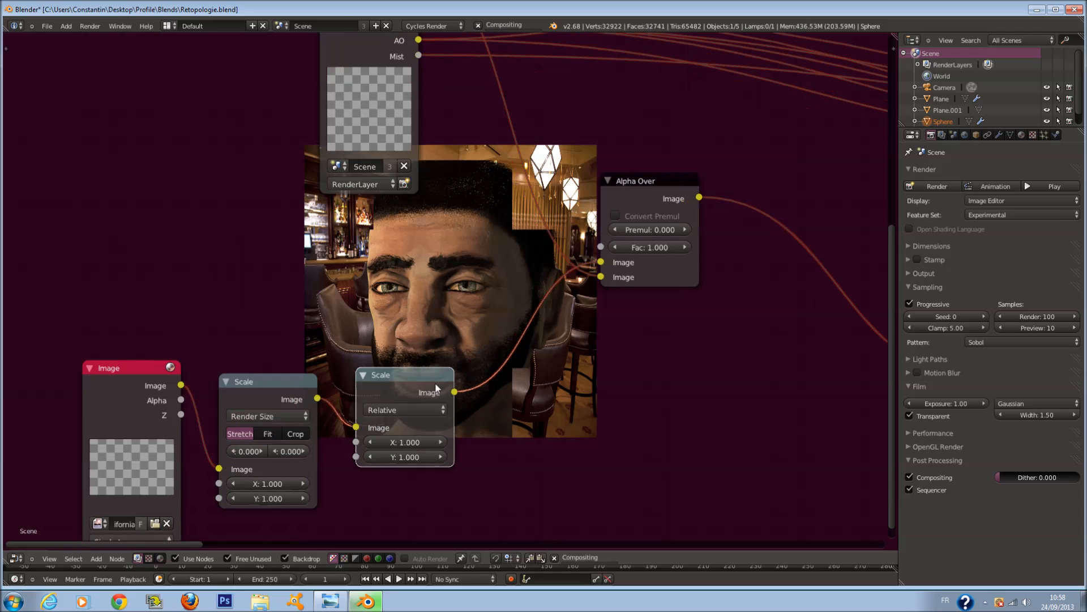
Set the Relative Scale node's X and Y factors to 3 and shift the node closer to the first Scale node.
left_click(406, 441)
type("3")
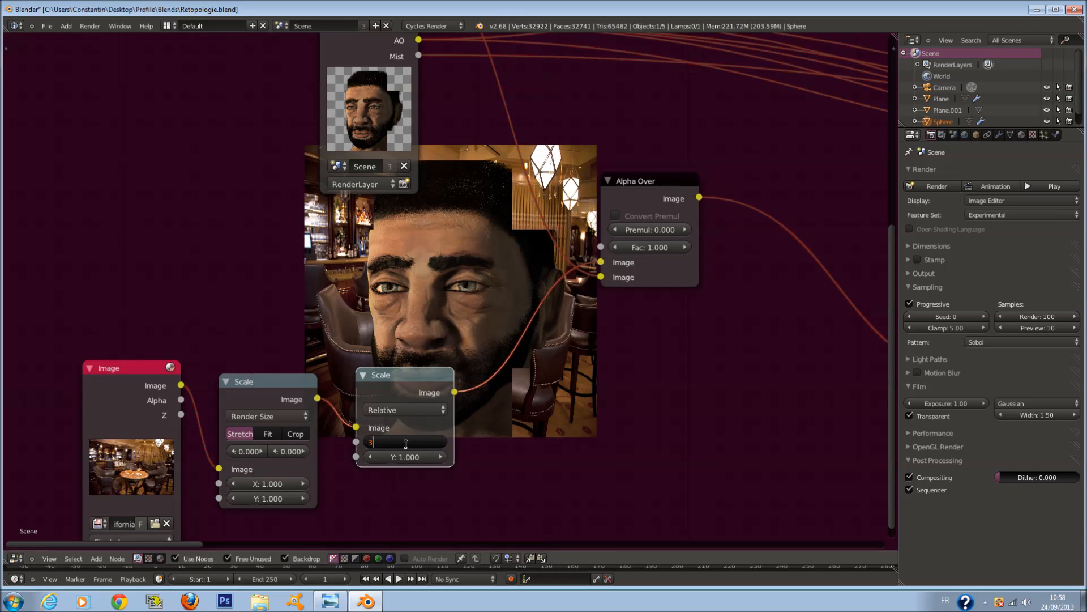
key("Return")
left_click(407, 456)
type("3")
key("Return")
left_click_drag(400, 383, 392, 382)
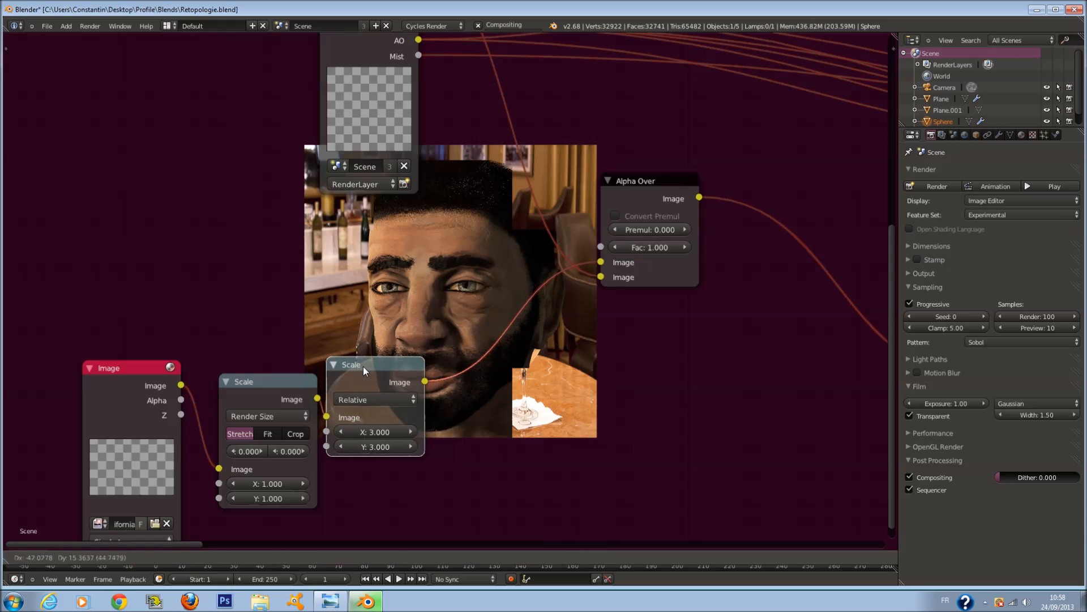
Insert a Translate node between the Relative Scale node and Alpha Over.
key("shift+a")
mouse_move(501, 412)
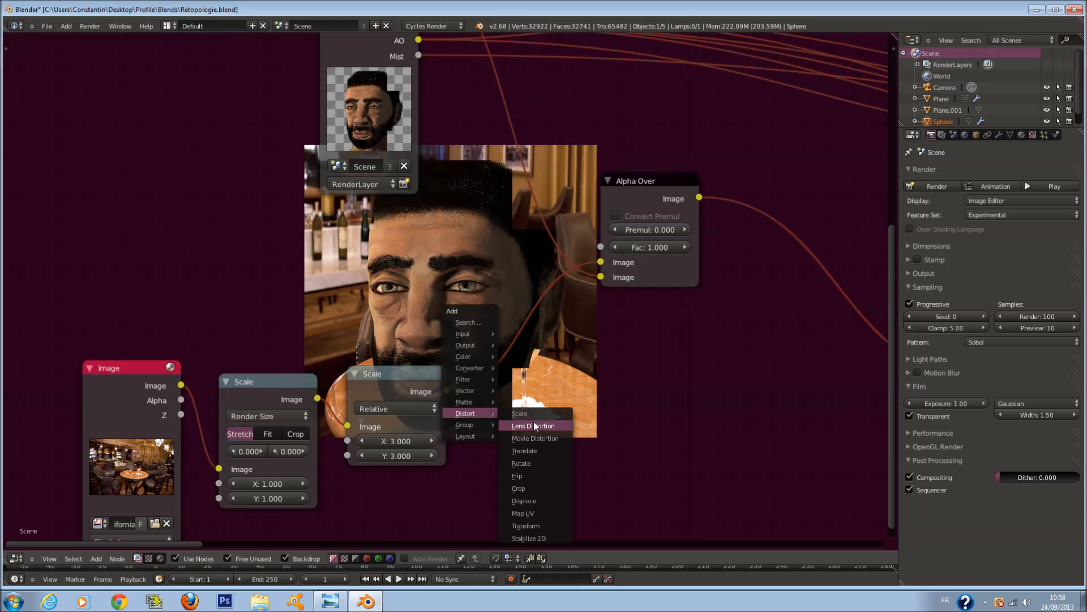
left_click(525, 450)
left_click(505, 379)
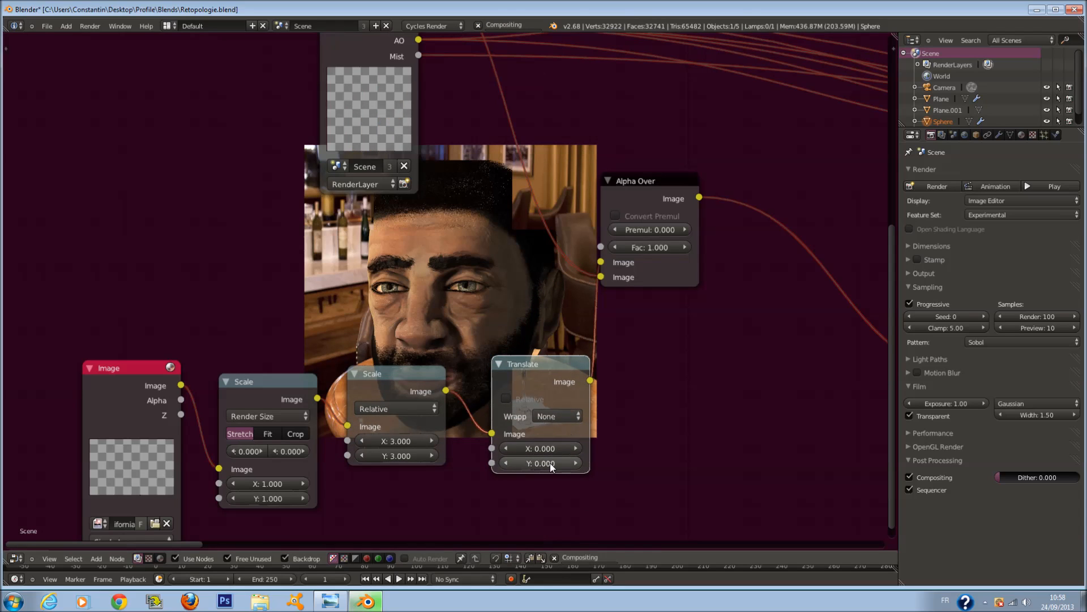
Try a Y offset of -0.3 on the Translate node and reset it to 0.
left_click(511, 463)
left_click(511, 463)
scroll(578, 422, "down", 1)
middle_click_drag(576, 419, 459, 371)
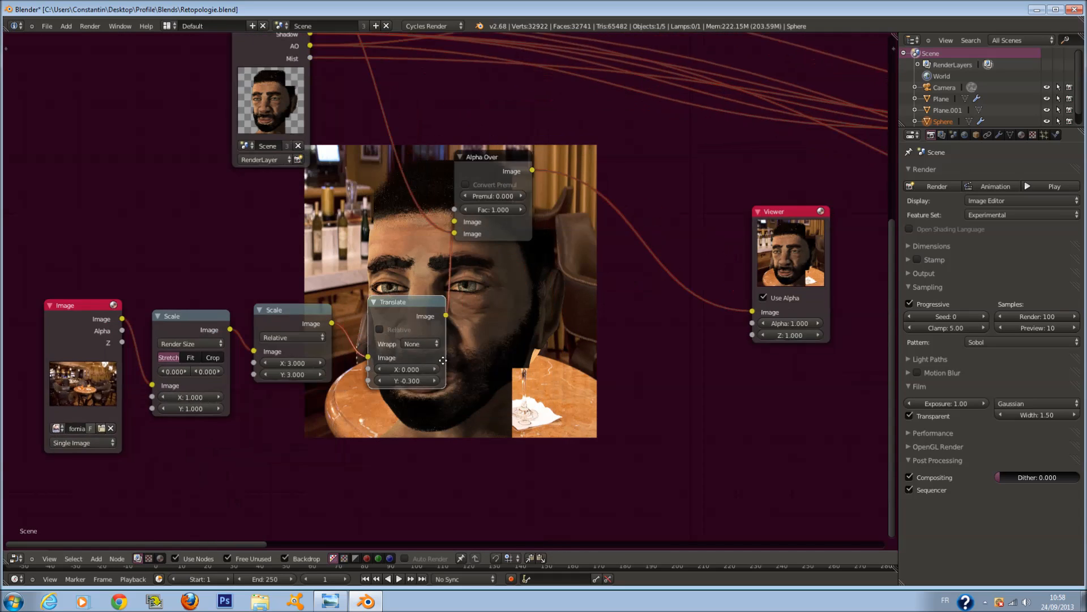
scroll(400, 382, "up", 3)
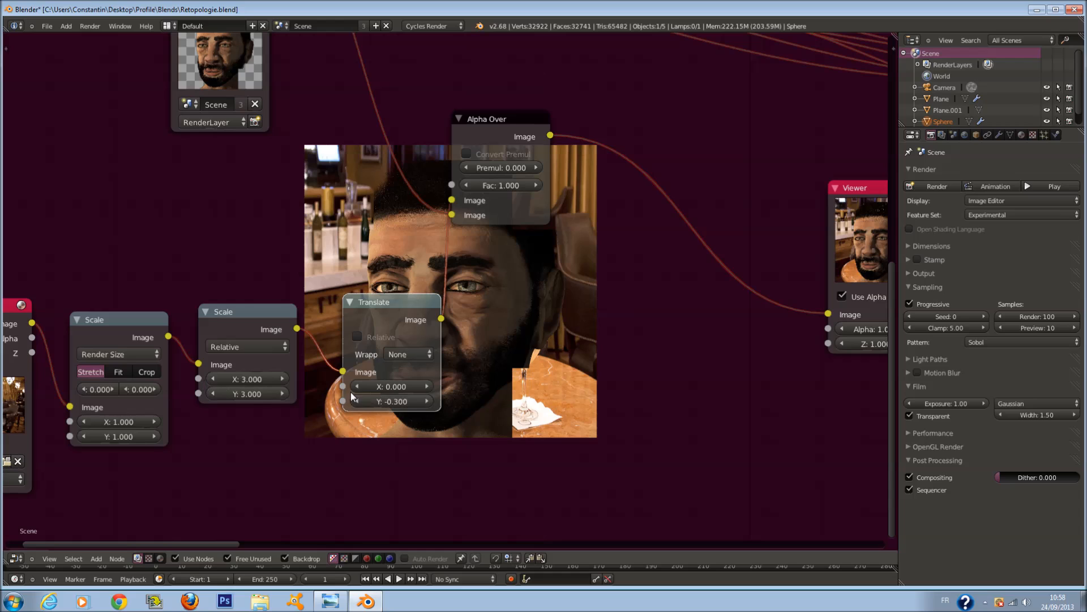
left_click(421, 401)
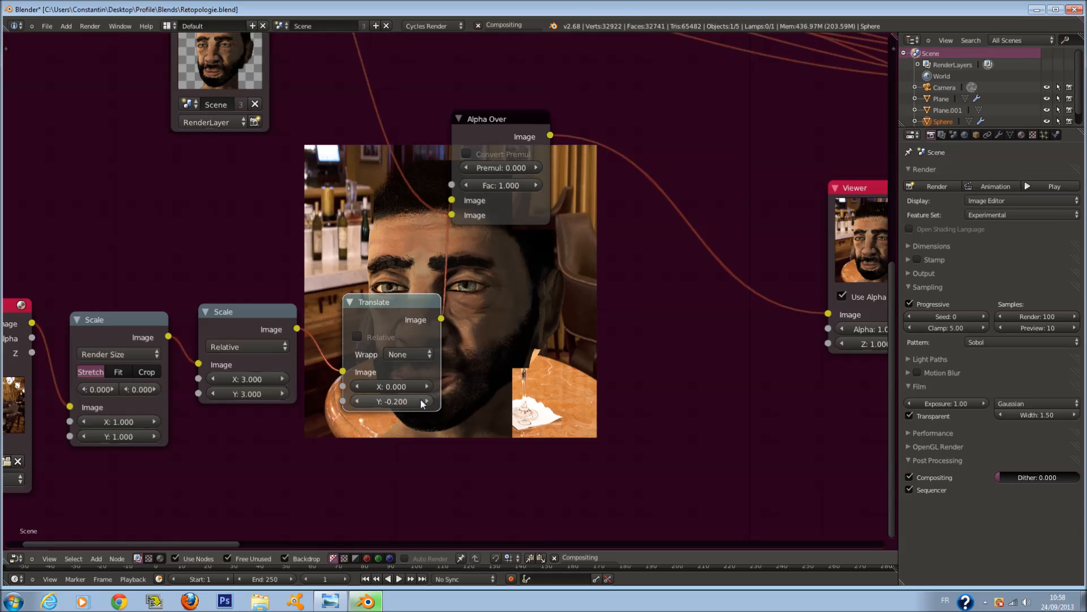
left_click(421, 401)
left_click(421, 401)
Enable Relative on the Translate node and set its Y offset to -0.2.
left_click(375, 337)
left_click(360, 401)
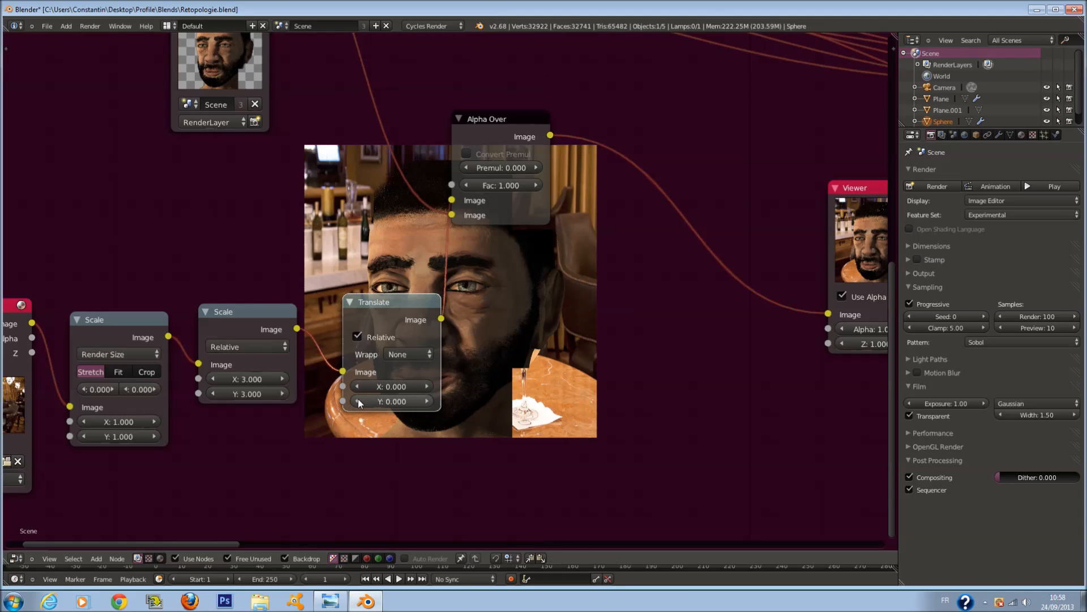
left_click(366, 400)
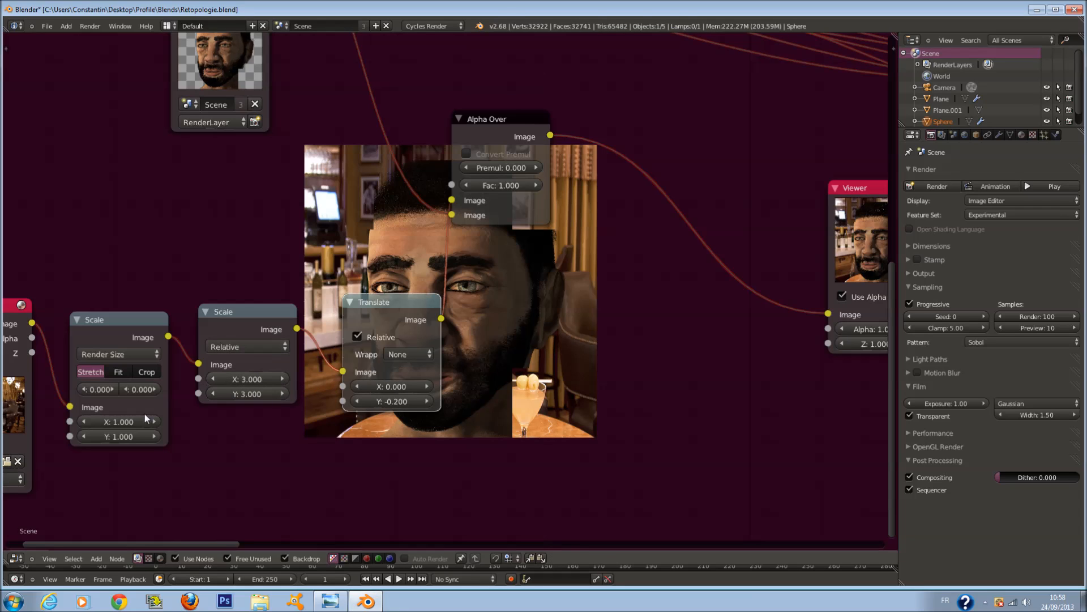
Set the Translate node's X offset to -0.4, keeping Wrapping at None and Y at -0.2.
left_click(414, 355)
left_click(428, 387)
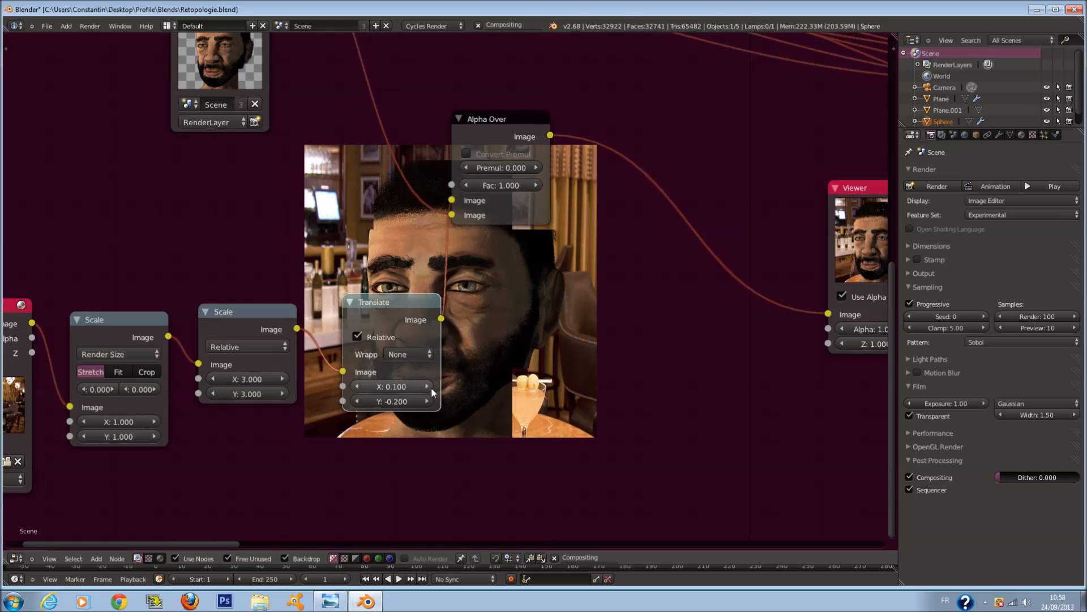
left_click(358, 389)
left_click(358, 389)
left_click(358, 388)
left_click(358, 389)
middle_click_drag(367, 384, 471, 135)
left_click(430, 157)
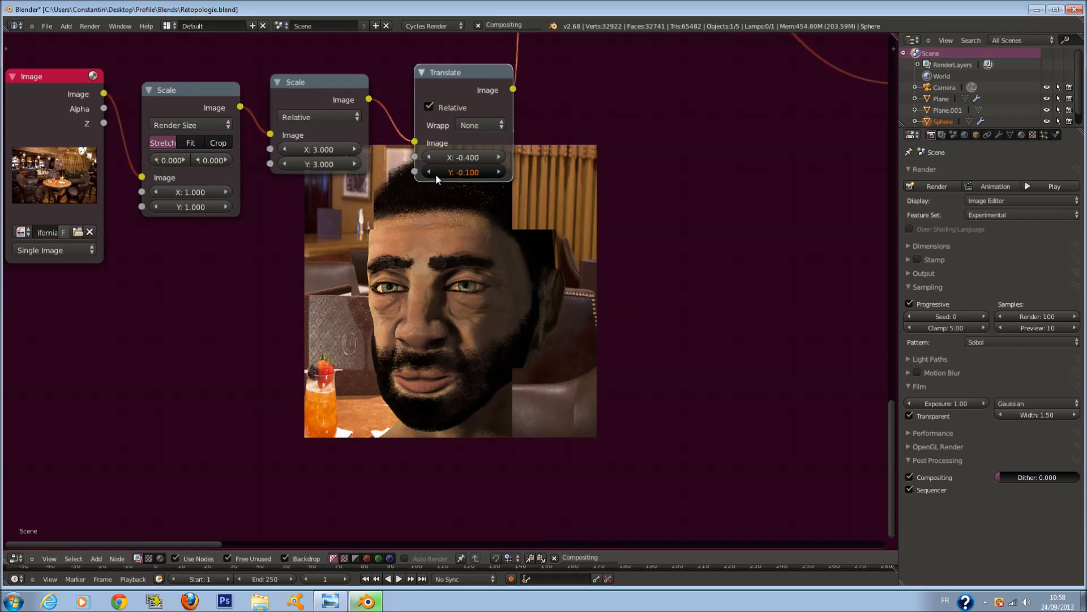
middle_click_drag(429, 158, 464, 270)
Try X and Y factors of 4 on the Relative Scale node.
left_click(360, 262)
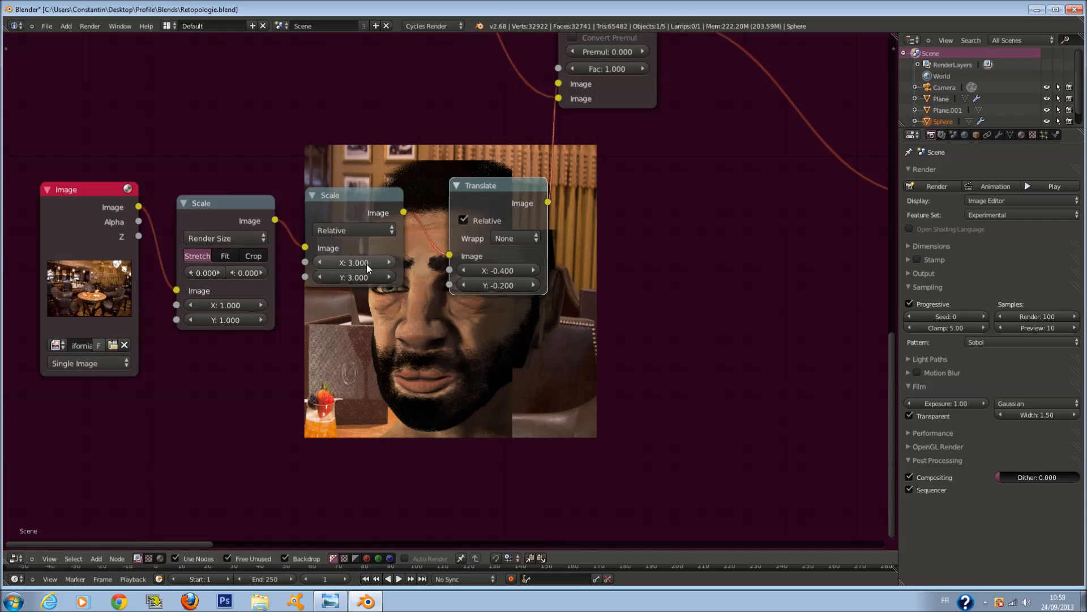
type("4")
key("Return")
left_click(360, 276)
type("4")
key("Return")
middle_click_drag(370, 310, 361, 264)
scroll(330, 207, "up", 1)
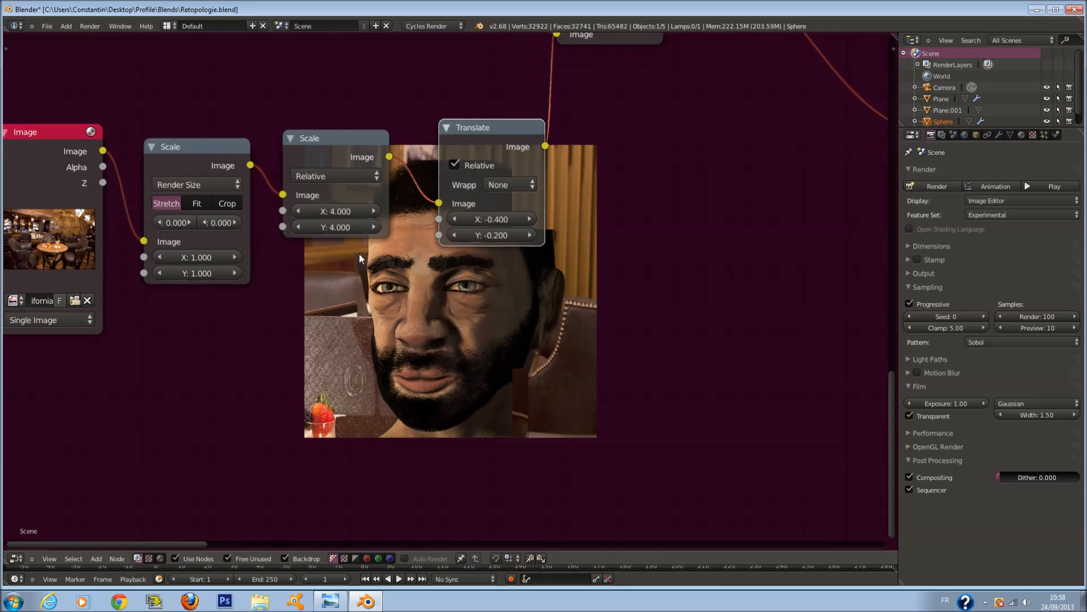
Restore the Relative Scale node's X and Y factors to 3.
left_click(332, 210)
type("3")
key("Return")
left_click(334, 226)
type("3")
key("Return")
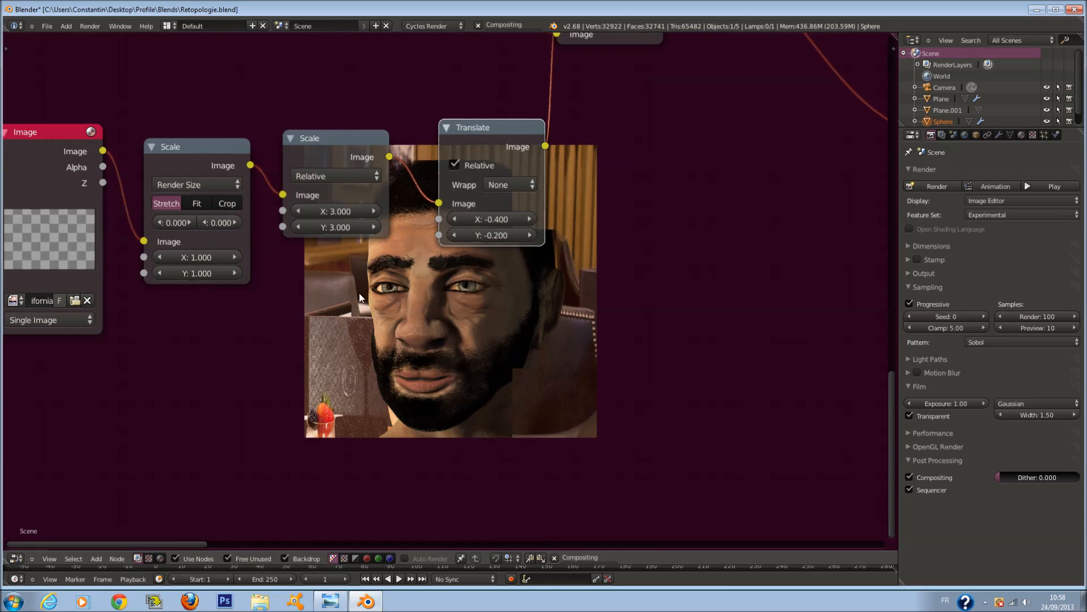
Select the Image, Scale and Translate nodes and move them together away from Alpha Over to free up space.
scroll(354, 272, "down", 1)
middle_click_drag(351, 258, 427, 311)
scroll(437, 309, "down", 1)
key("b")
left_click_drag(222, 237, 546, 375)
key("g")
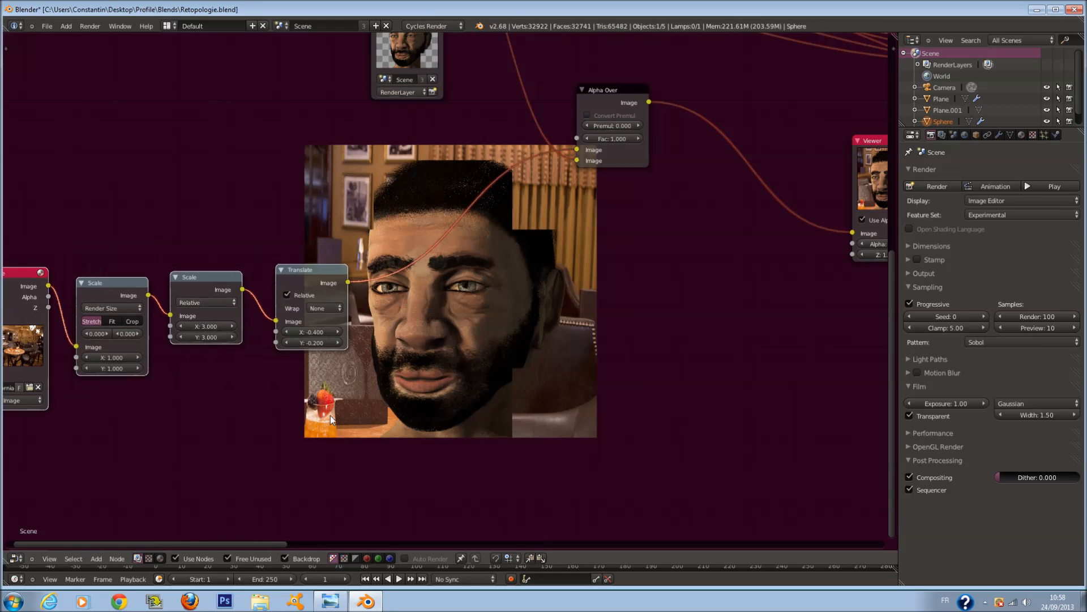
left_click(331, 415)
Insert a Defocus filter node on the link between the Translate node and Alpha Over.
key("shift+a")
mouse_move(419, 291)
scroll(685, 287, "down", 6)
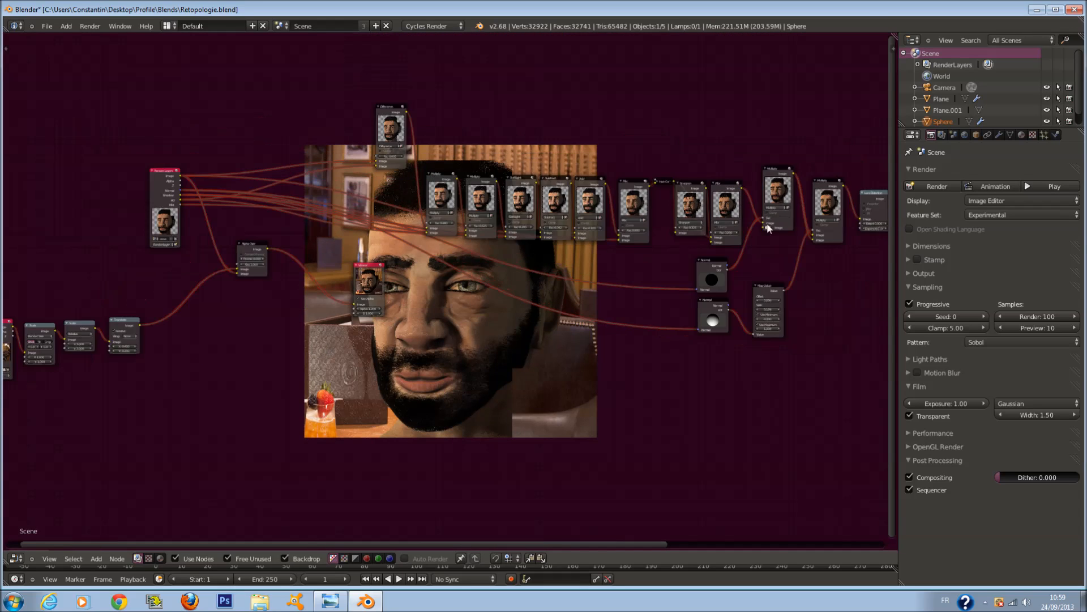
scroll(860, 218, "up", 8)
middle_click_drag(212, 359, 476, 368)
scroll(477, 368, "up", 6)
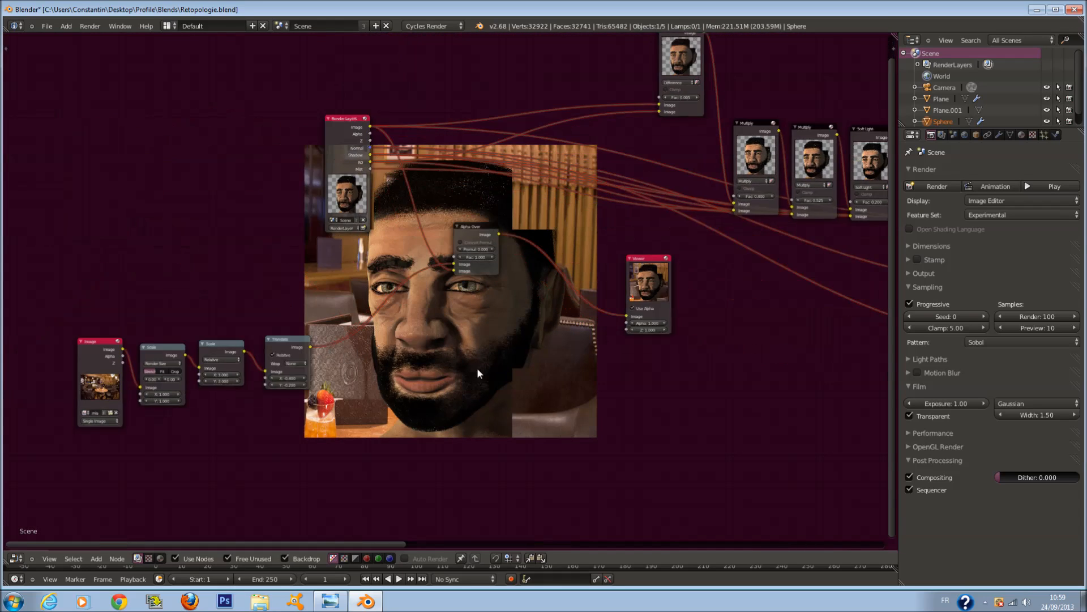
key("shift+a")
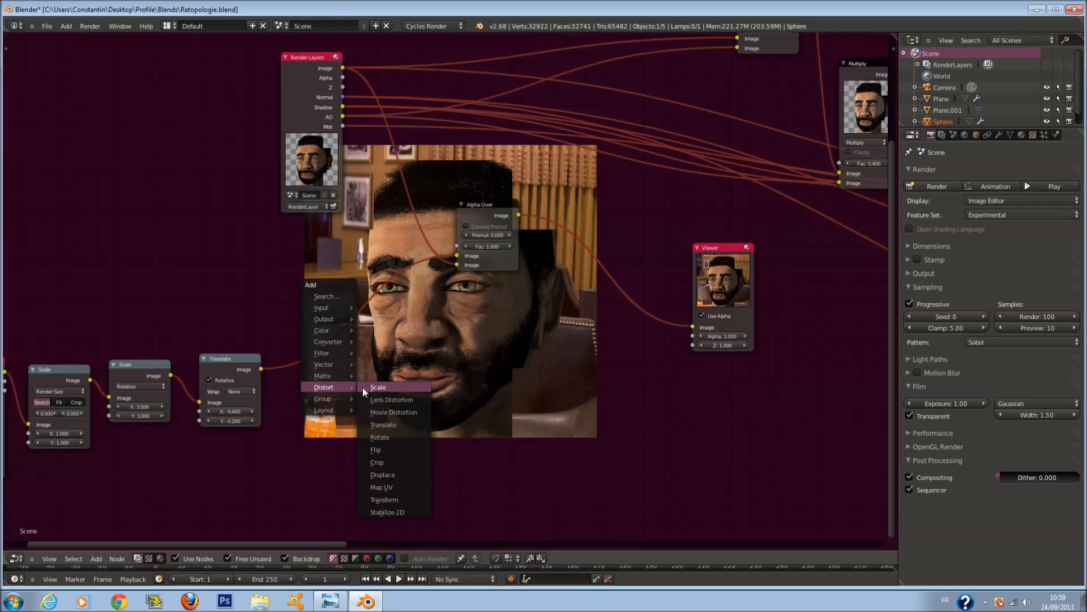
mouse_move(324, 354)
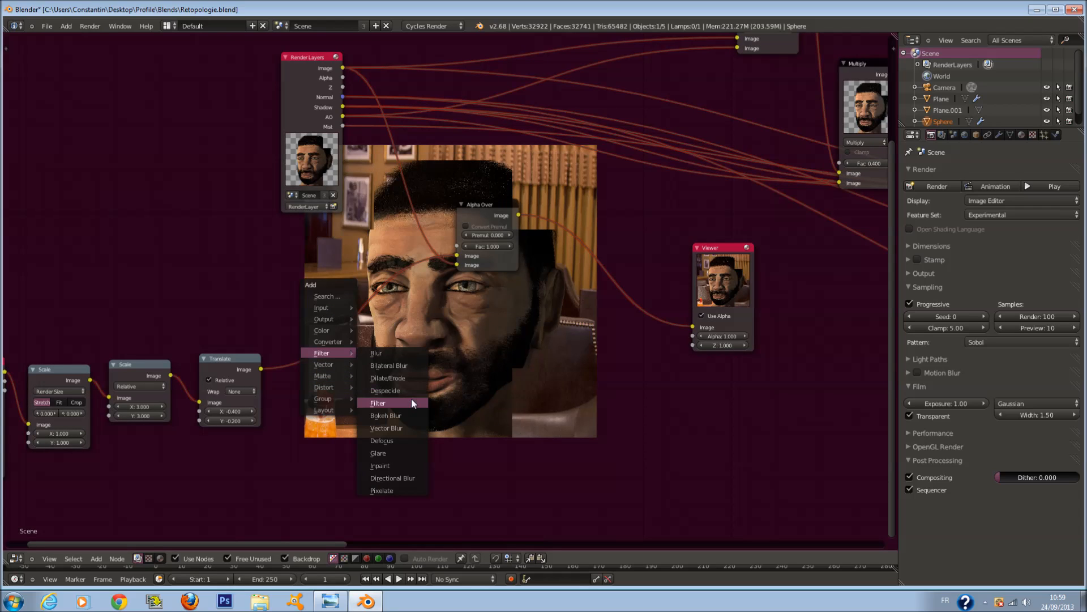
left_click(403, 433)
left_click(309, 302)
Lower the Defocus node's Z value to 0 and enable Gamma Correction.
scroll(352, 334, "up", 5)
middle_click_drag(323, 498, 330, 431)
scroll(319, 405, "down", 1)
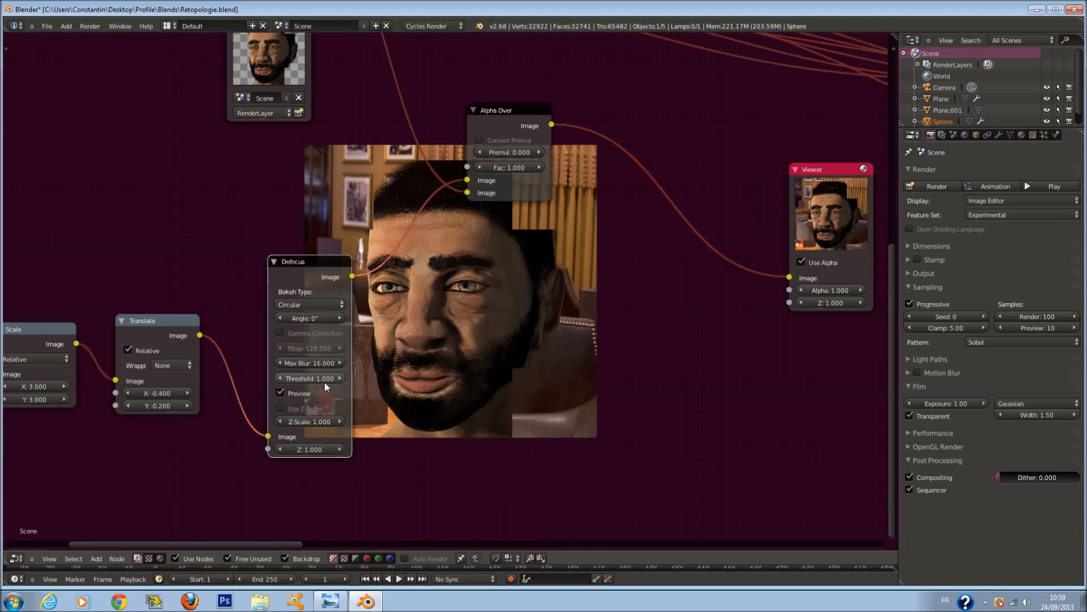
middle_click_drag(325, 382, 470, 369)
scroll(471, 368, "down", 1)
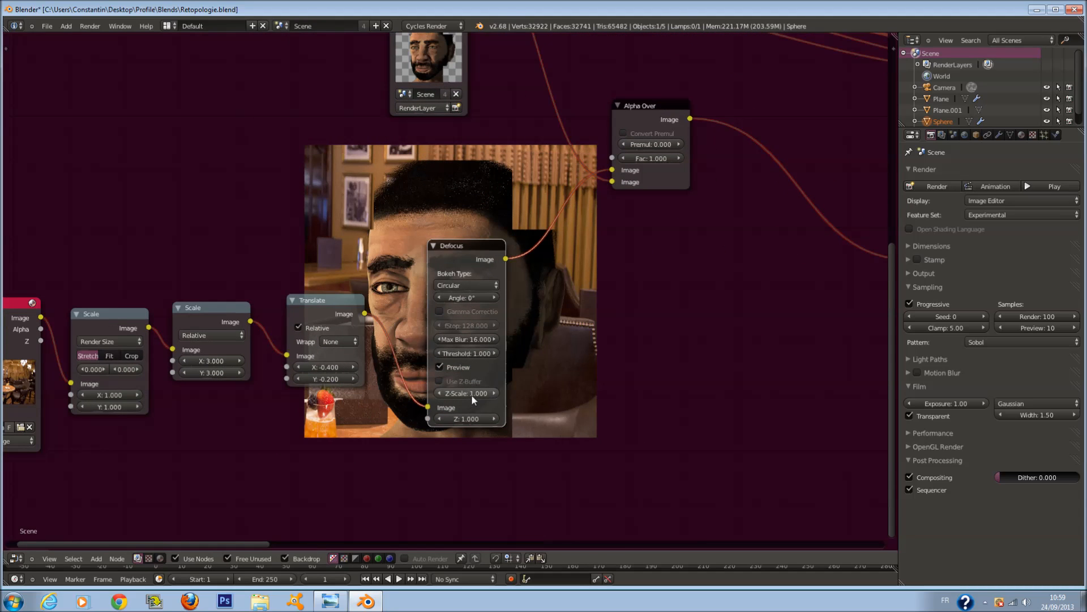
scroll(473, 396, "up", 1)
left_click(437, 441)
left_click(438, 441)
middle_click_drag(541, 383, 297, 281)
scroll(317, 285, "up", 1)
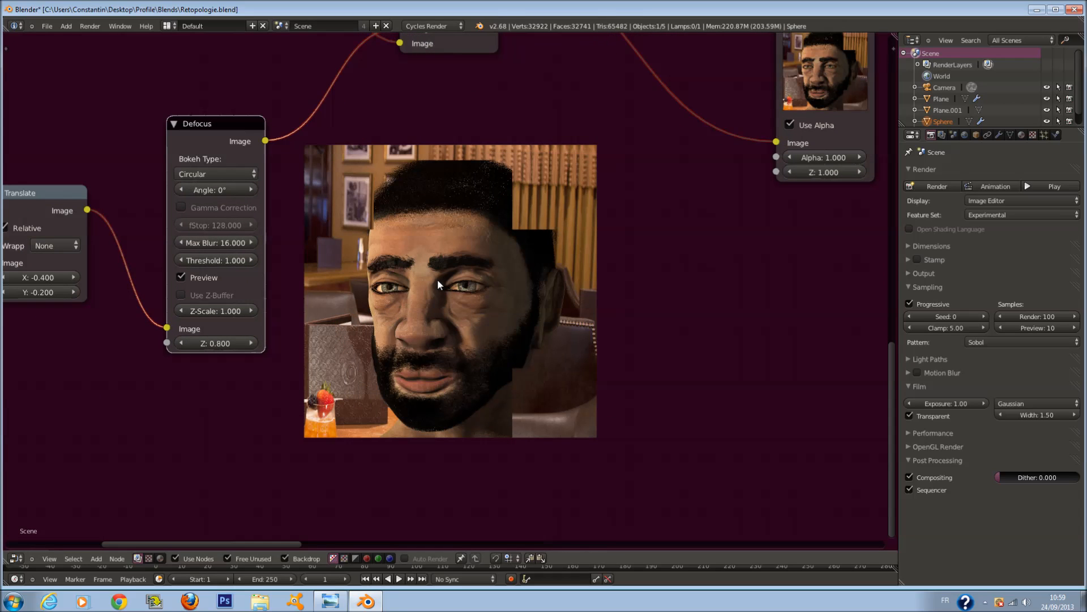
left_click_drag(232, 342, 63, 348)
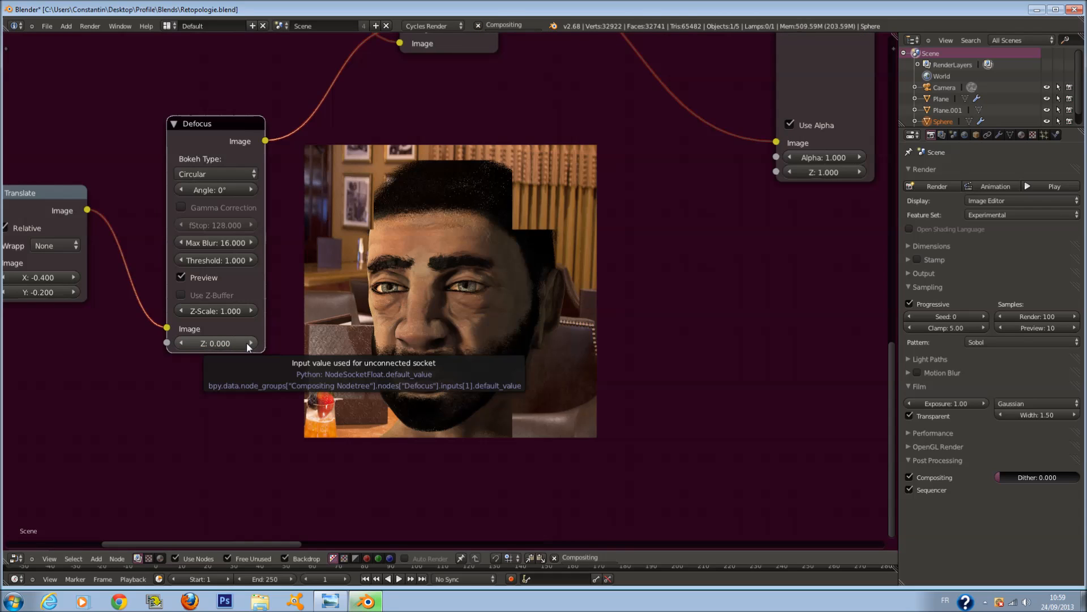
left_click(181, 208)
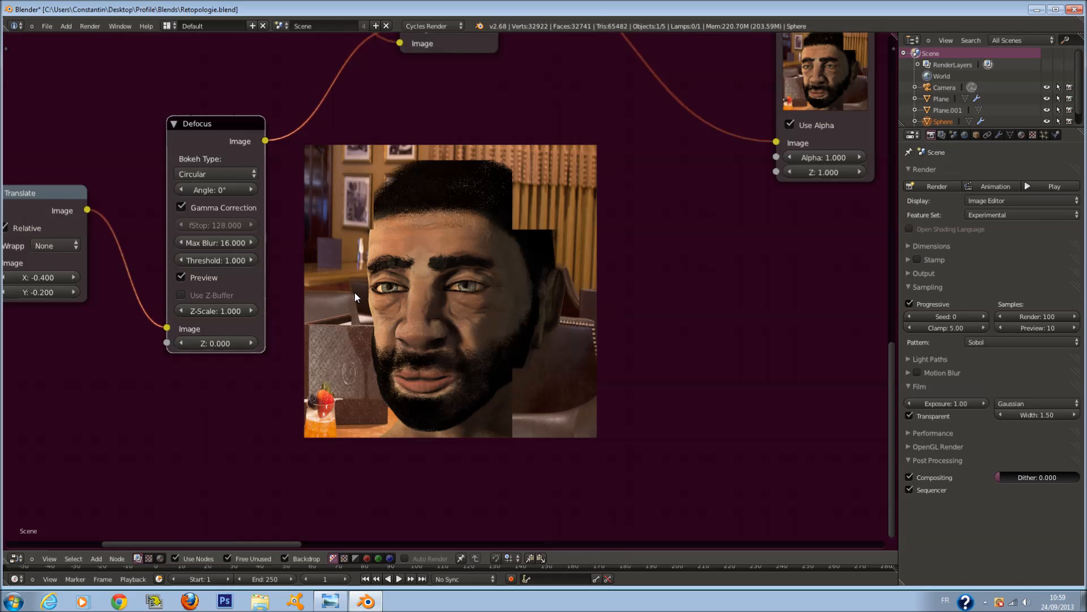
Connect the background Image node's Z output to the Defocus node's Z input.
scroll(277, 304, "down", 5)
middle_click_drag(266, 310, 464, 321)
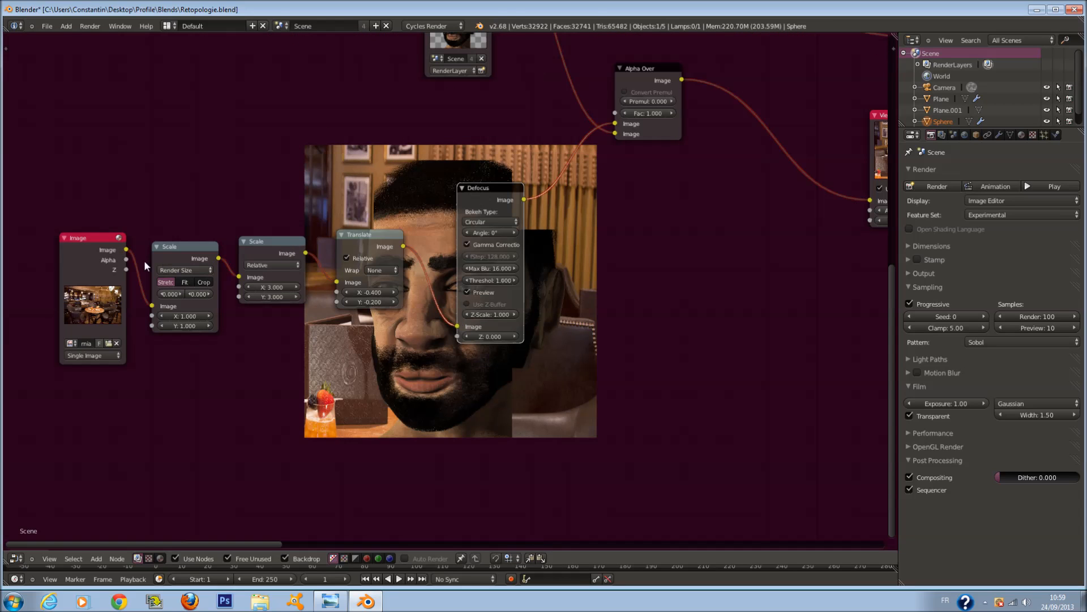
left_click_drag(126, 269, 457, 336)
scroll(509, 311, "up", 2)
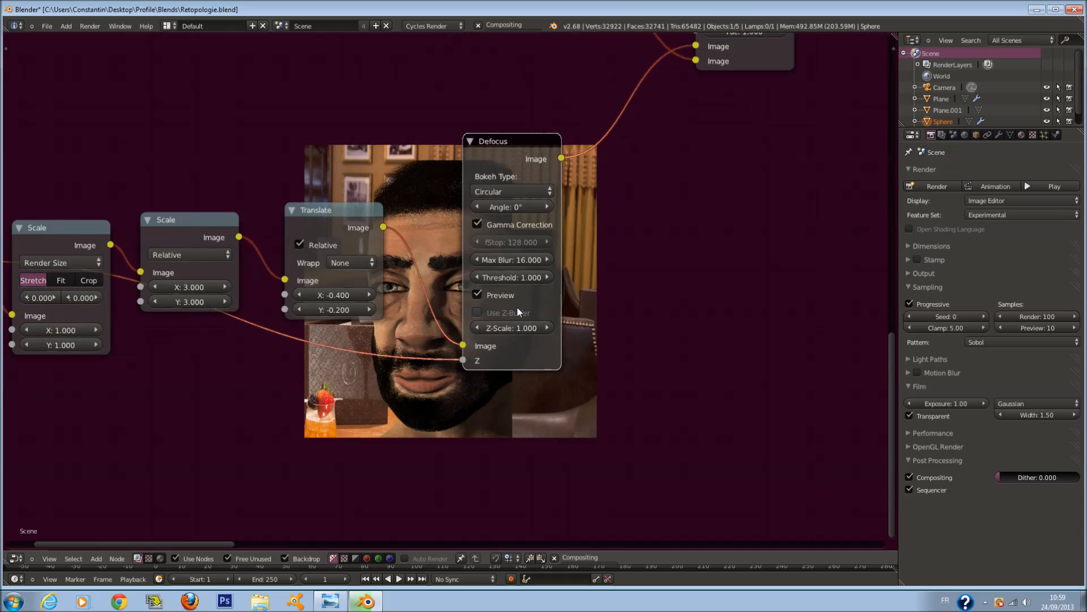
Lower the Defocus node's Z-Scale to 0.3.
left_click(481, 328)
left_click(481, 329)
left_click(480, 328)
middle_click_drag(619, 336, 379, 346)
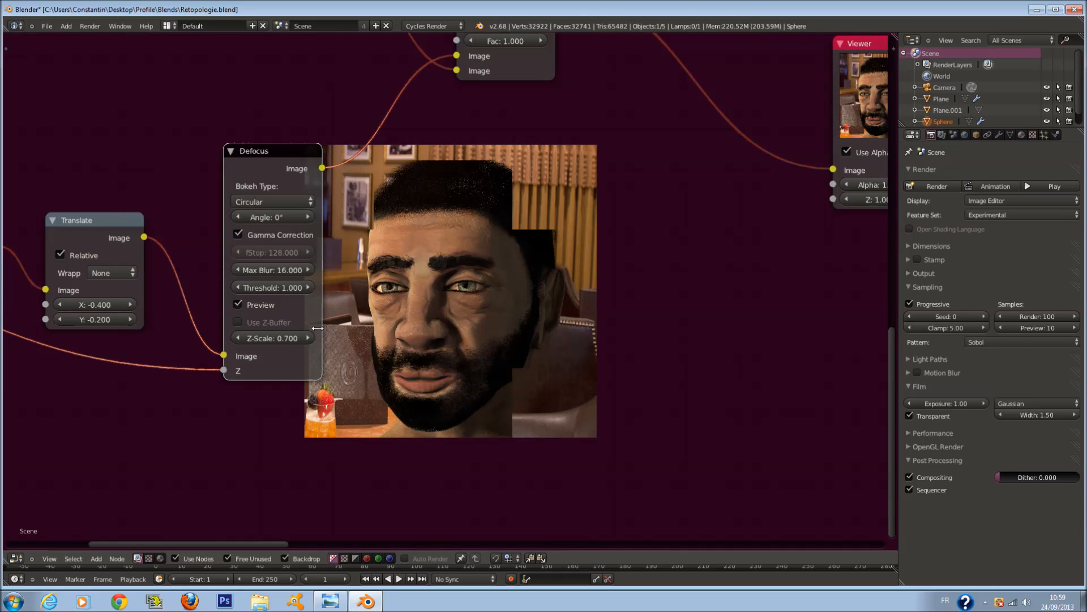
scroll(267, 342, "up", 1)
left_click(226, 341)
left_click(227, 341)
left_click(226, 342)
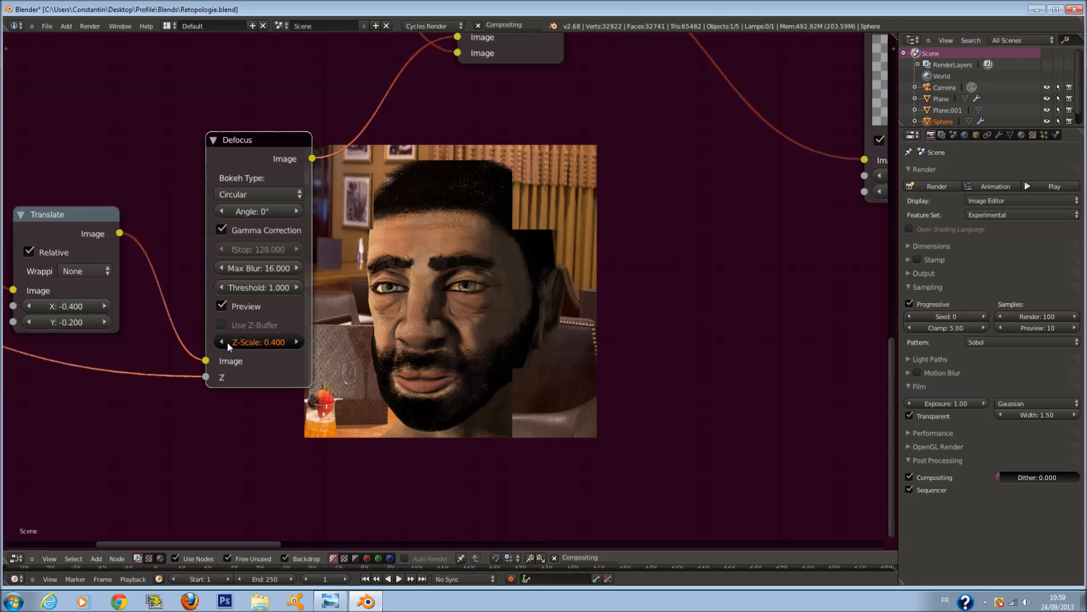
left_click(227, 342)
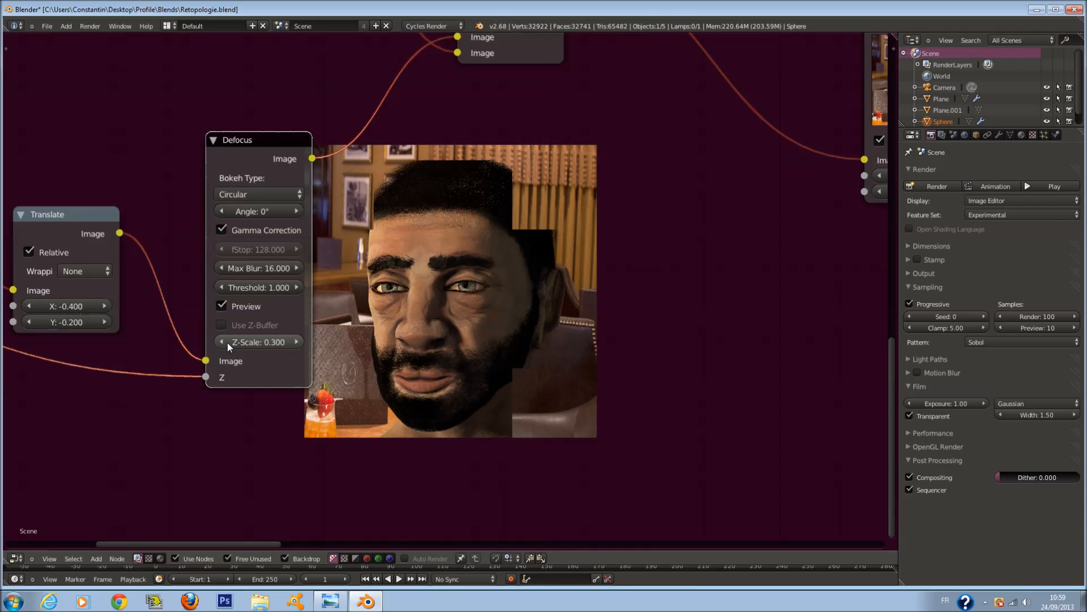
Enable Use Z-Buffer on the Defocus node and set its fStop to 1.
left_click(221, 325)
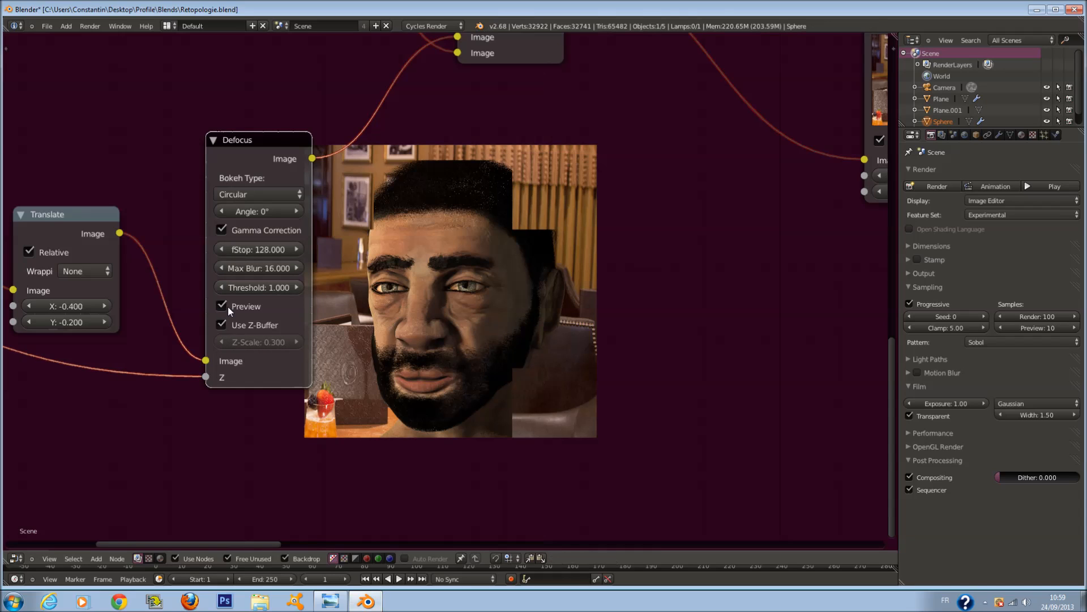
left_click_drag(280, 250, 236, 267)
left_click_drag(312, 256, 1, 259)
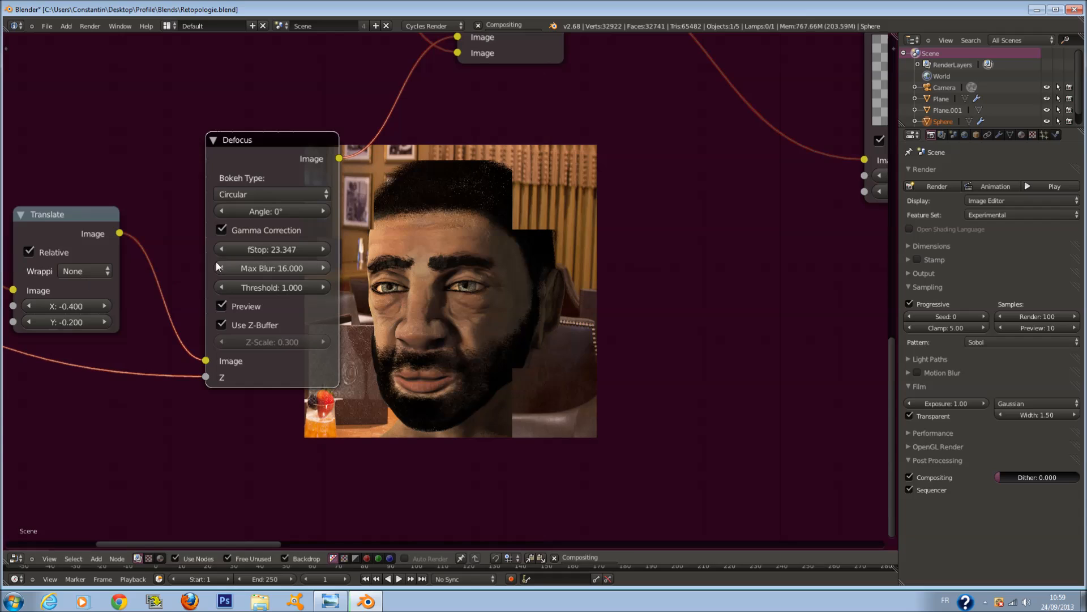
left_click_drag(305, 241, 347, 256)
left_click(309, 264)
type("0")
key("Return")
left_click(320, 261)
type("1")
key("Return")
left_click_drag(322, 188, 254, 173)
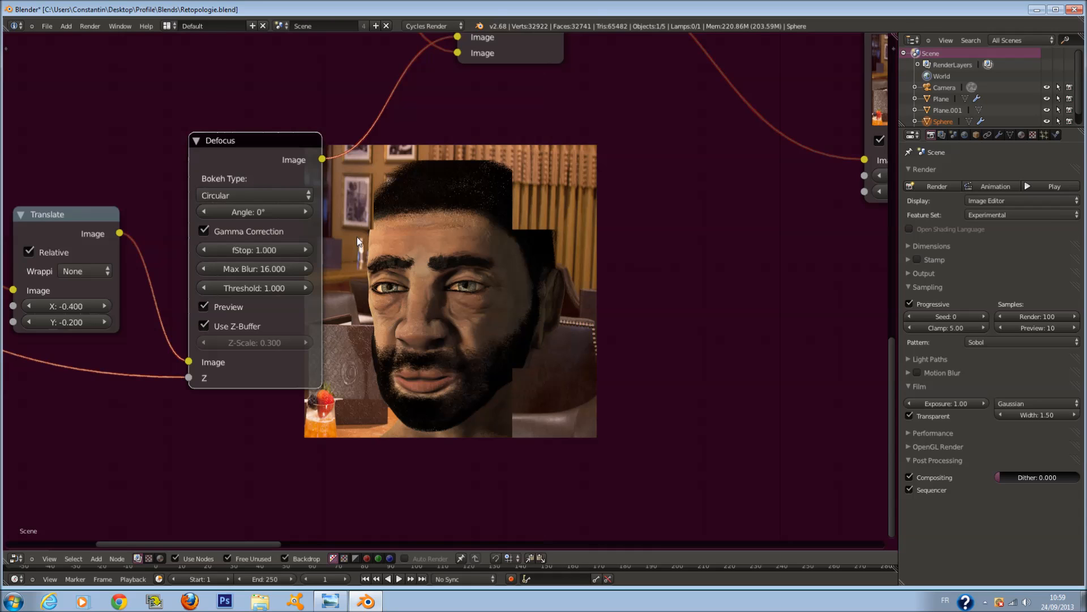
Turn off the Defocus node's Preview option.
scroll(329, 239, "down", 2)
middle_click_drag(433, 158, 450, 188)
scroll(351, 238, "up", 1)
middle_click_drag(255, 260, 412, 267)
scroll(554, 259, "up", 1)
left_click(413, 354)
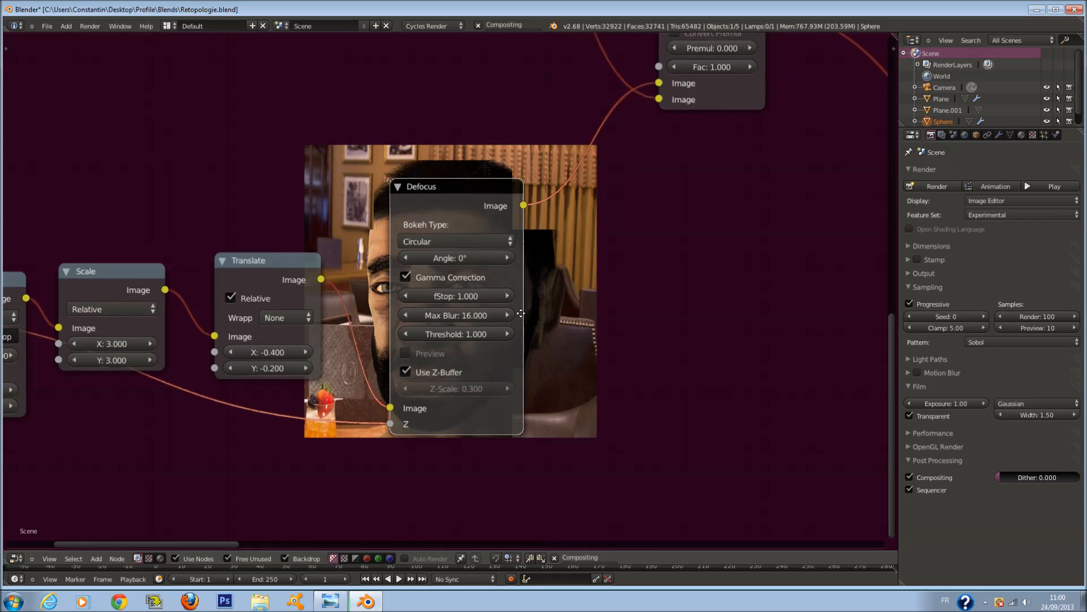
middle_click_drag(533, 319, 316, 262)
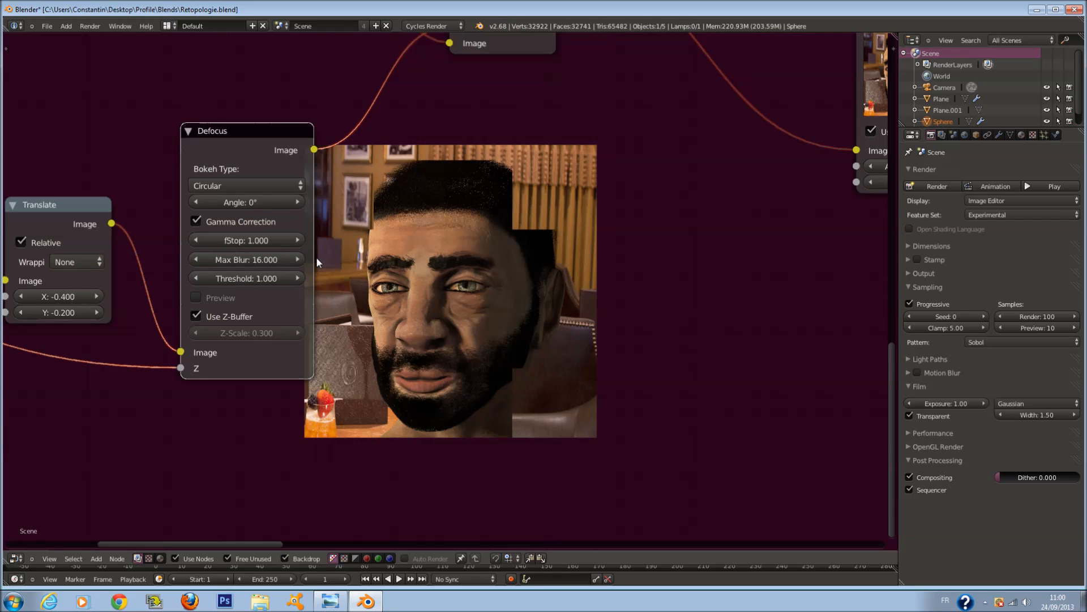
Disconnect the link from the Defocus node's Z input and set its Z value to 1, with Use Z-Buffer off.
left_click(197, 316)
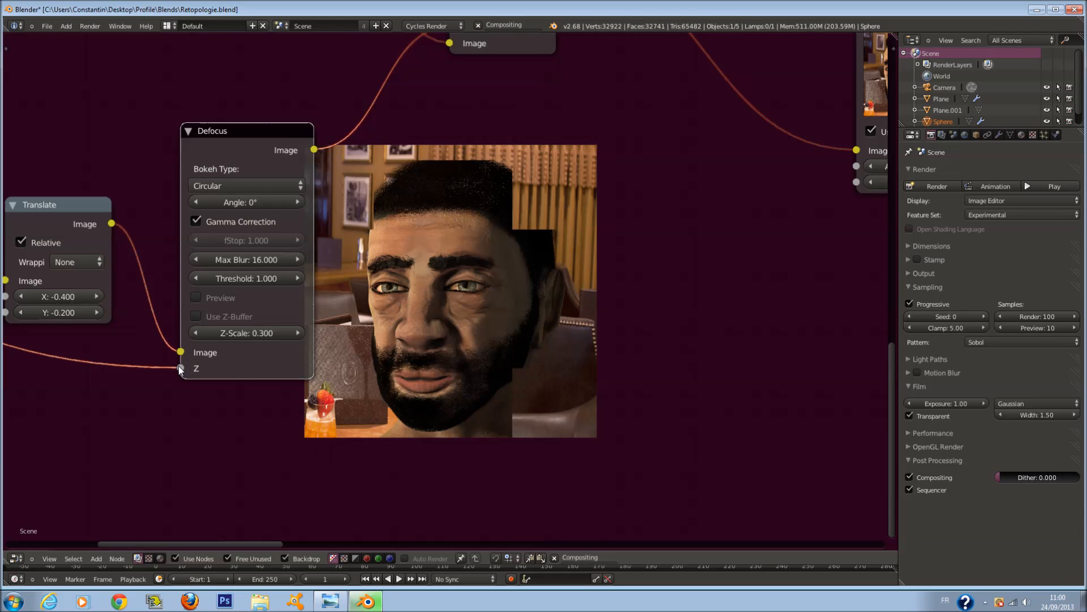
left_click_drag(179, 367, 117, 356)
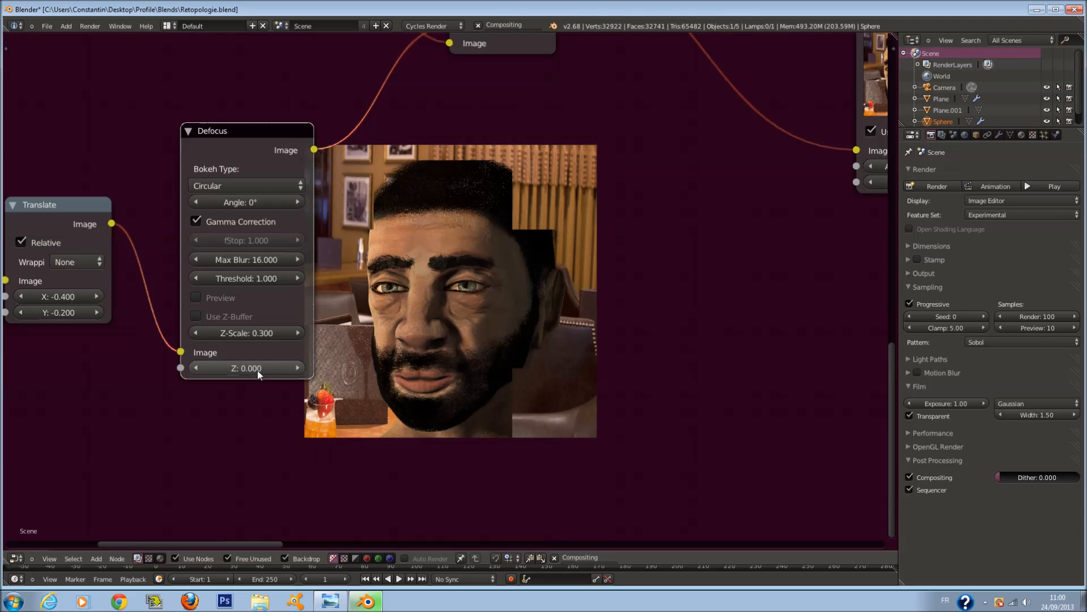
left_click(279, 367)
type("1")
key("Return")
Re-enable Use Z-Buffer on the Defocus node and leave its Preview option off.
left_click(209, 297)
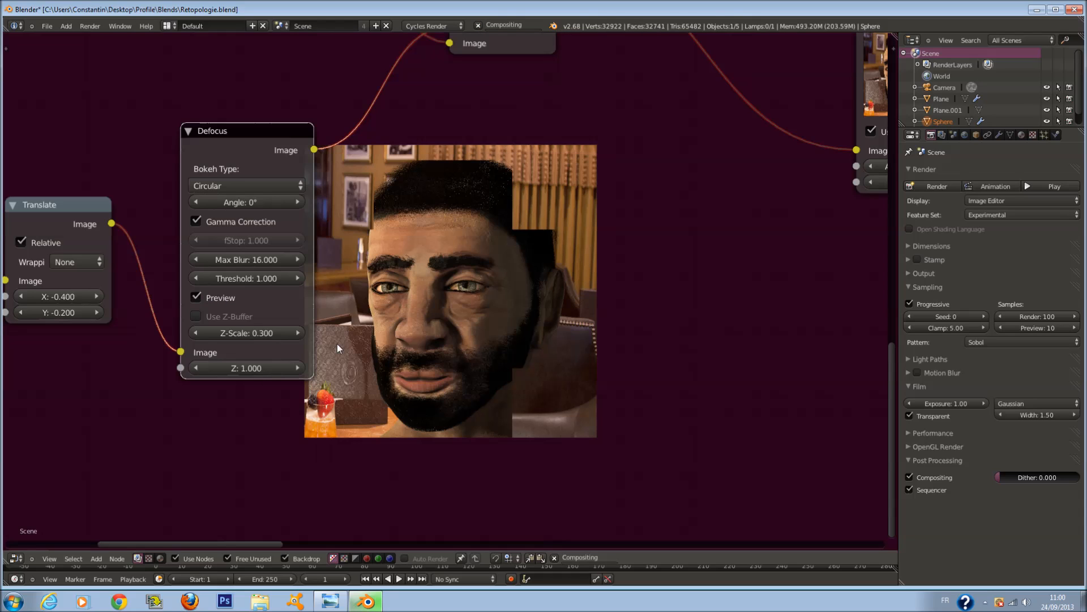
left_click(196, 316)
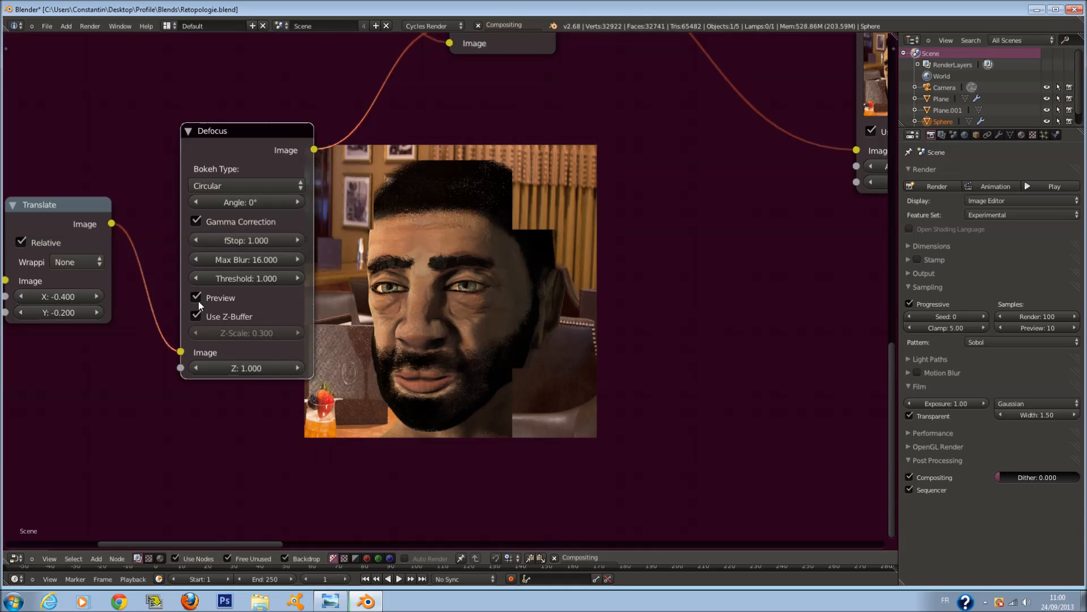
left_click(197, 299)
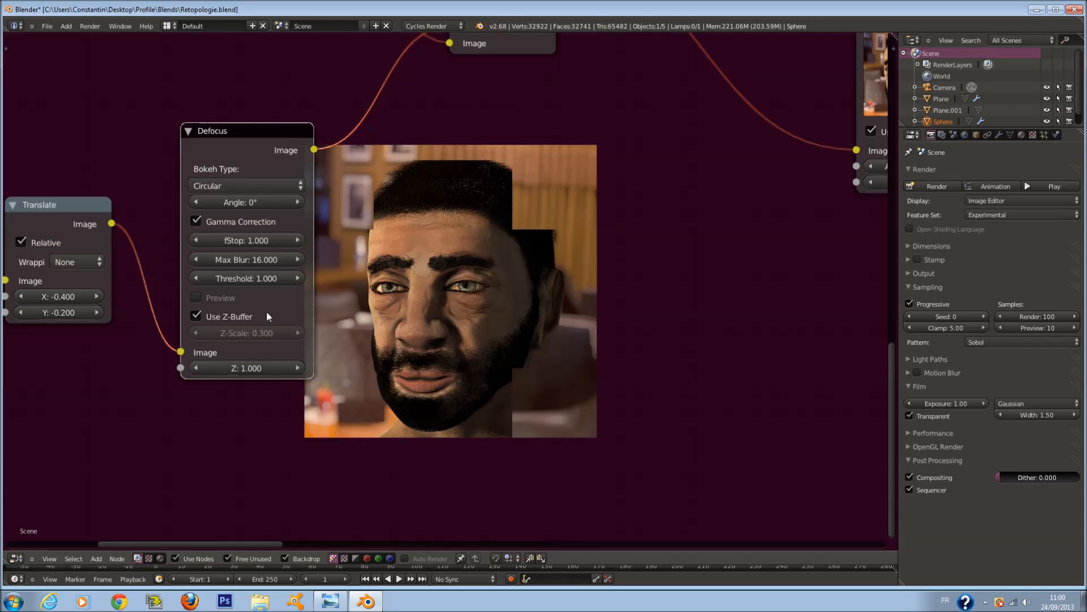
Save the project over the existing Retopologie.blend.
middle_click_drag(398, 305, 346, 303)
scroll(346, 303, "down", 2)
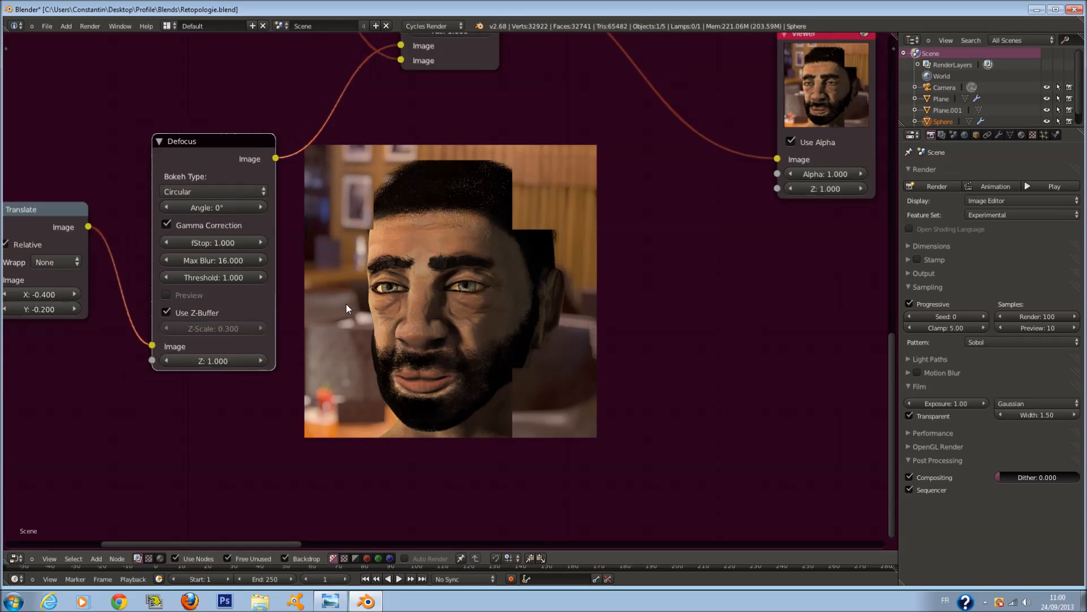
key("ctrl+s")
left_click(403, 298)
scroll(481, 199, "down", 3)
scroll(395, 155, "up", 1)
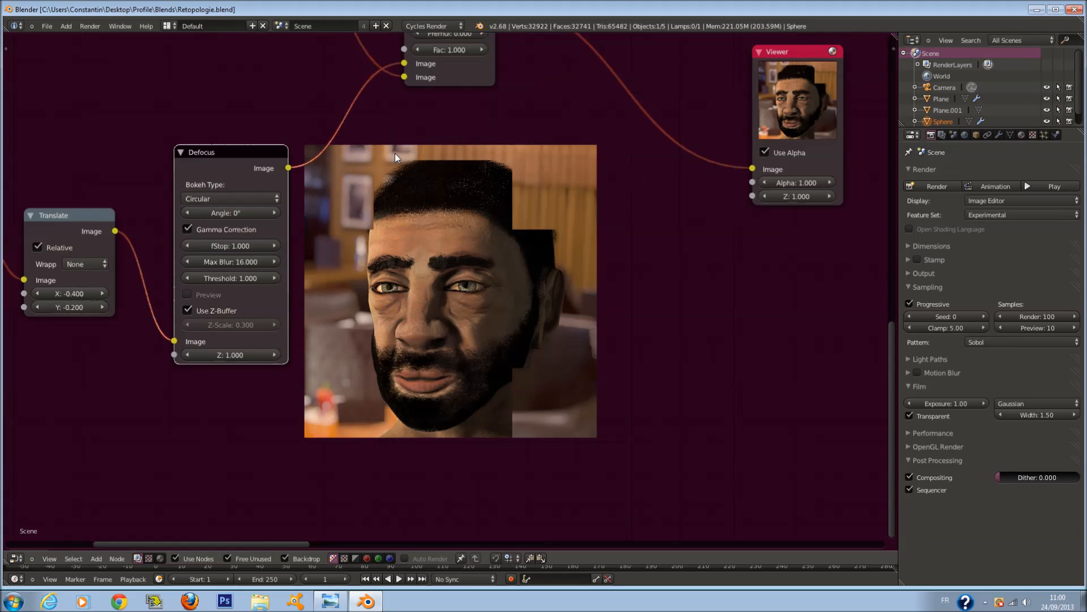
Nudge the Defocus node slightly closer to the Translate node and save the file again.
scroll(351, 190, "down", 3)
middle_click_drag(352, 190, 476, 218)
scroll(472, 229, "up", 1)
key("a")
scroll(470, 229, "up", 1)
left_click_drag(454, 226, 443, 231)
middle_click_drag(442, 232, 219, 166)
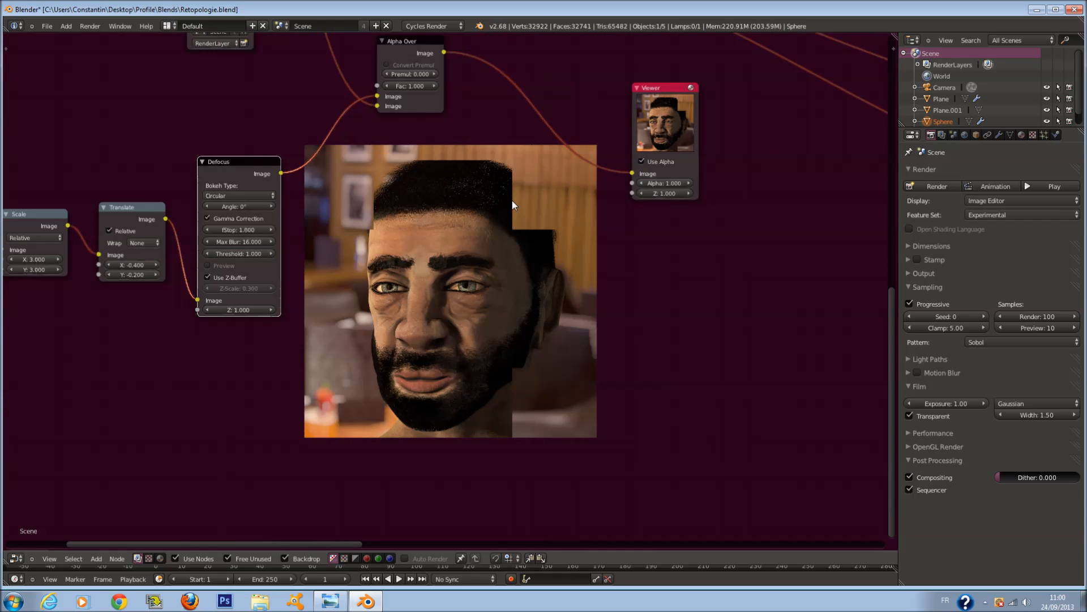
key("ctrl+s")
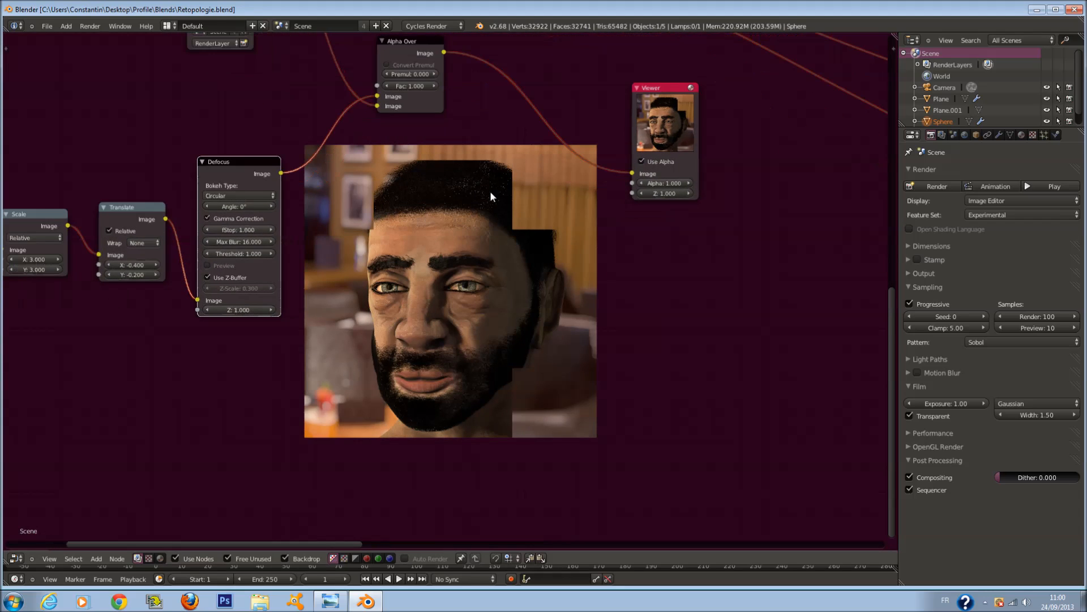
Combine the two Scale nodes, Translate and Defocus into one node group and return to the main node tree.
middle_click_drag(460, 206, 659, 283)
scroll(498, 273, "up", 1)
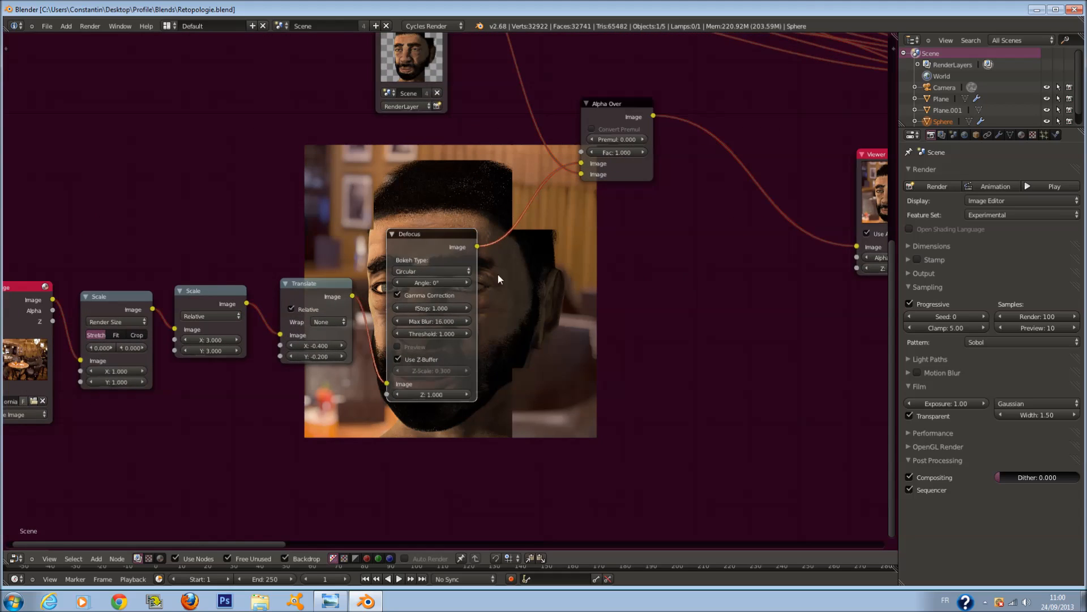
middle_click_drag(497, 273, 573, 278)
key("b")
left_click_drag(167, 265, 537, 412)
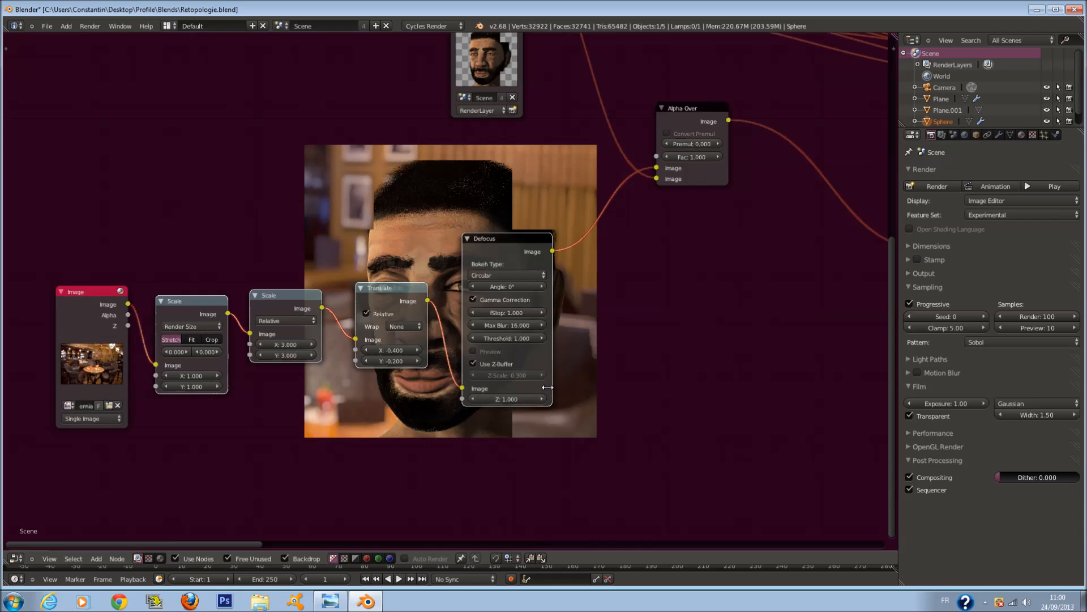
key("ctrl+g")
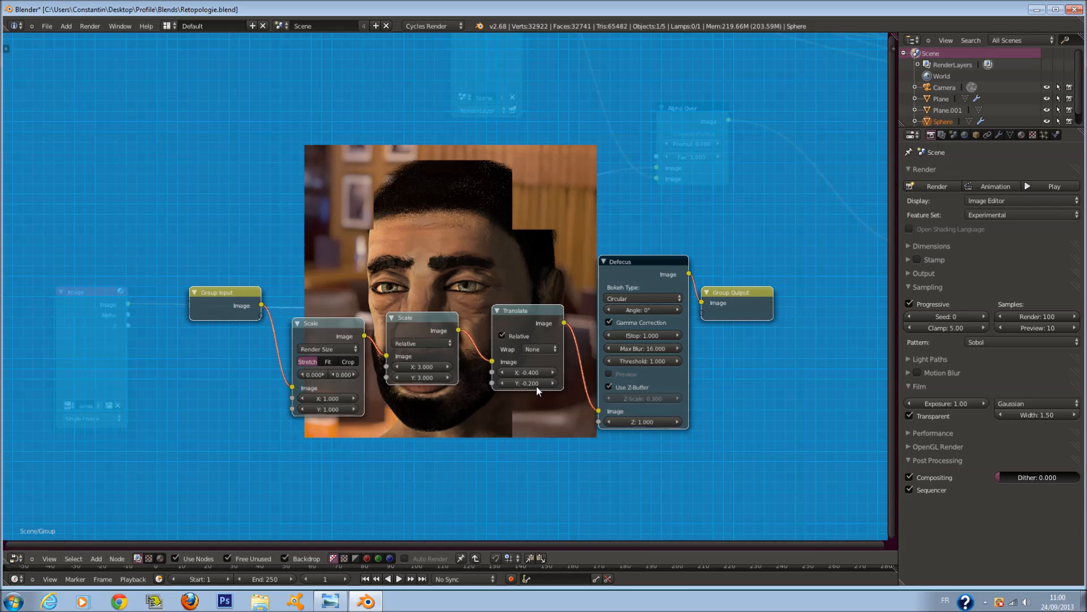
key("Tab")
Rename the new node group as Positionnement.
scroll(293, 294, "up", 2)
left_click(295, 299)
type("d")
key("BackSpace")
key("BackSpace")
type("Dimenssion")
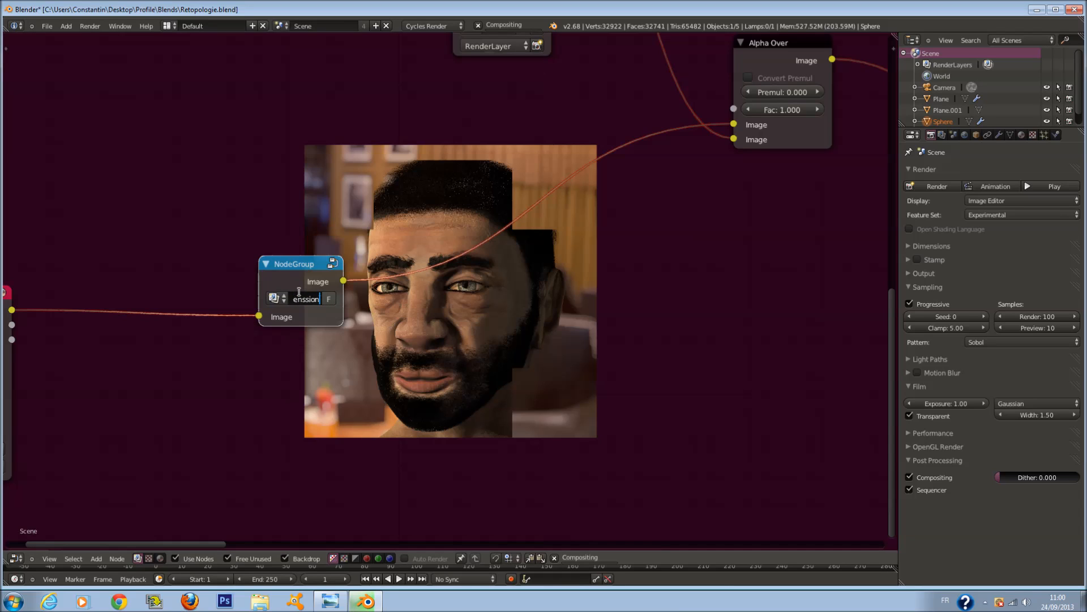
key("BackSpace")
key("BackSpace")
key("BackSpace")
key("BackSpace")
key("BackSpace")
key("BackSpace")
key("BackSpace")
type("Positionnement")
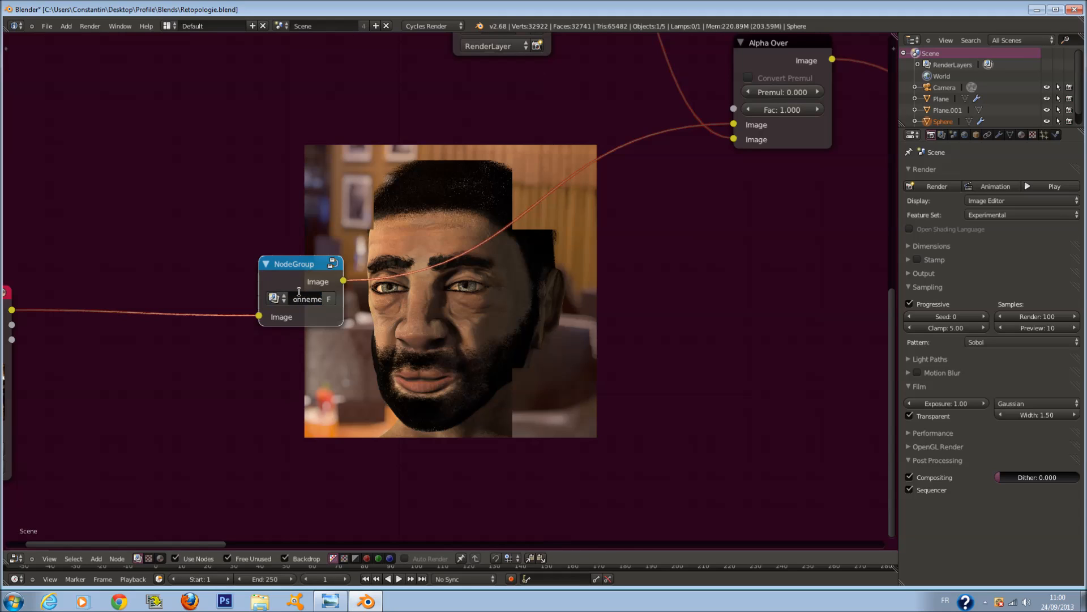
key("Return")
Save the file and move the Positionnement group right beside the background Image node.
scroll(308, 274, "down", 2)
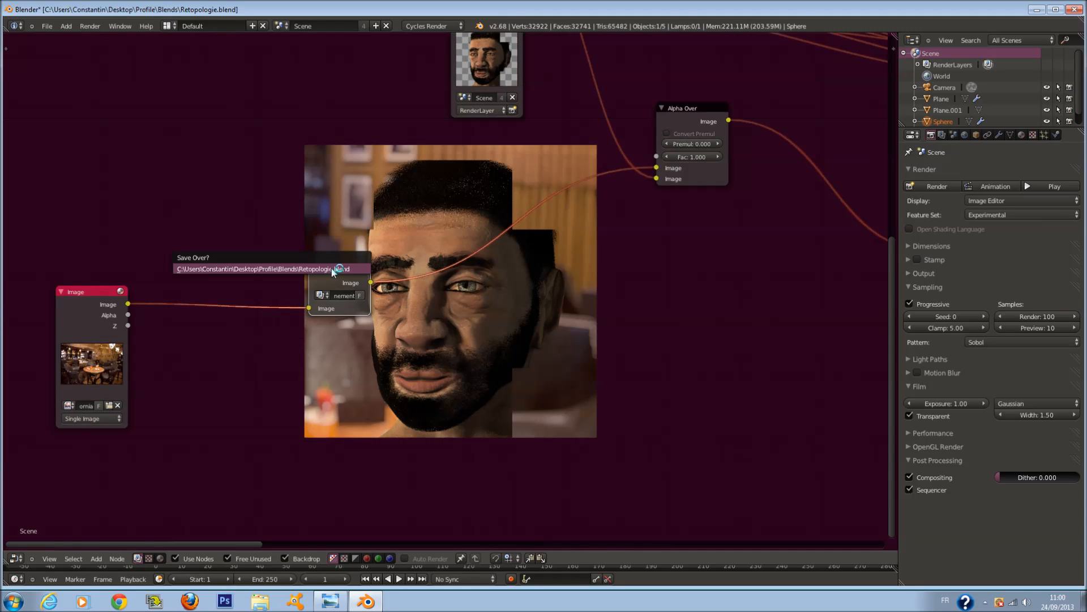
left_click_drag(320, 278, 165, 293)
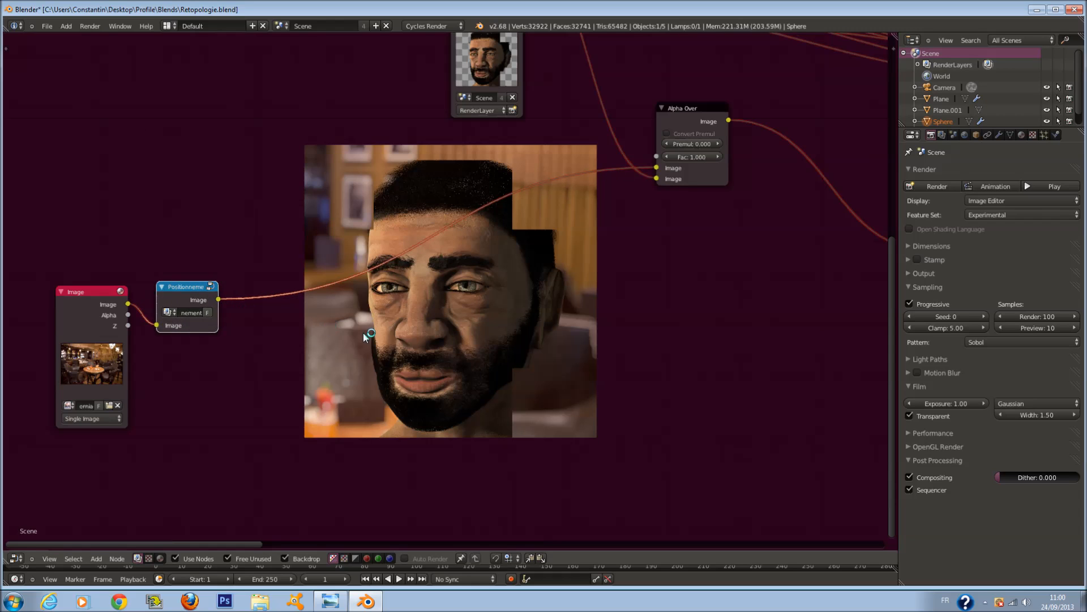
scroll(420, 322, "up", 1)
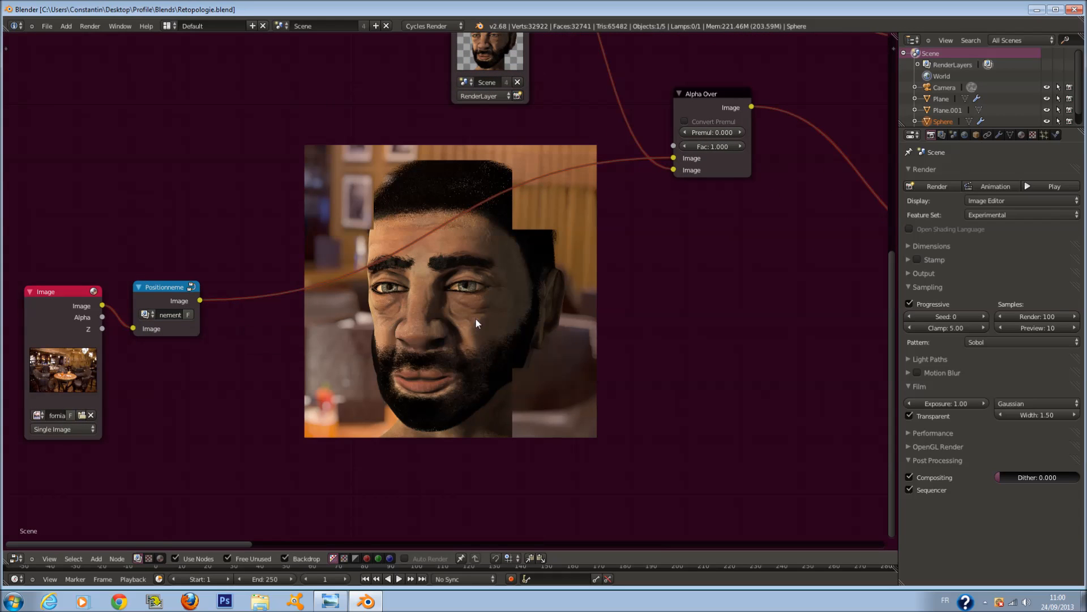
Add a Mix color node and place it in the free space below Alpha Over.
key("shift+a")
mouse_move(376, 352)
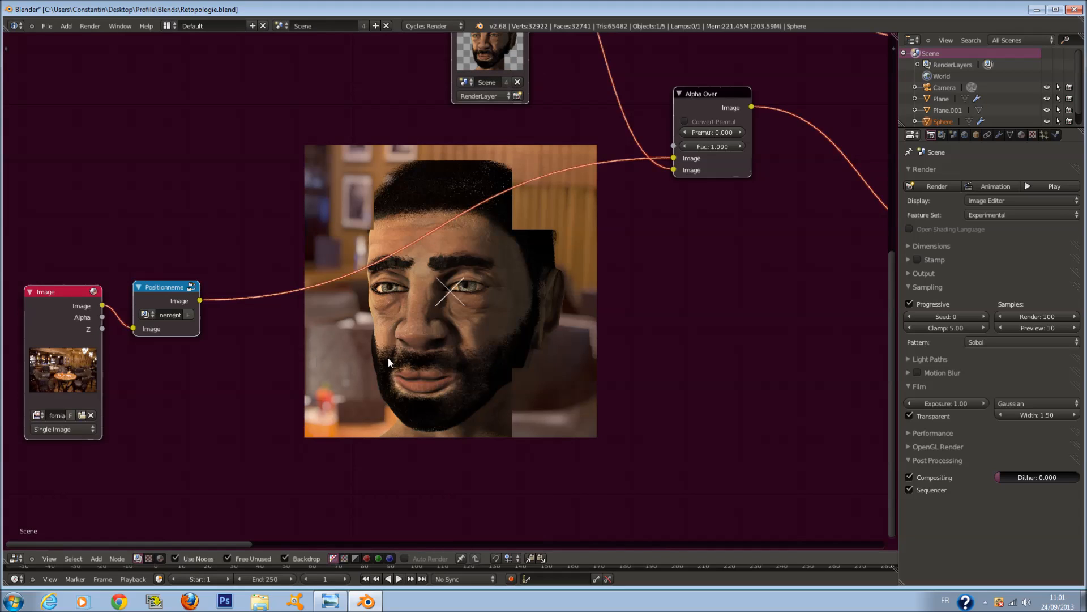
key("shift+a")
mouse_move(361, 375)
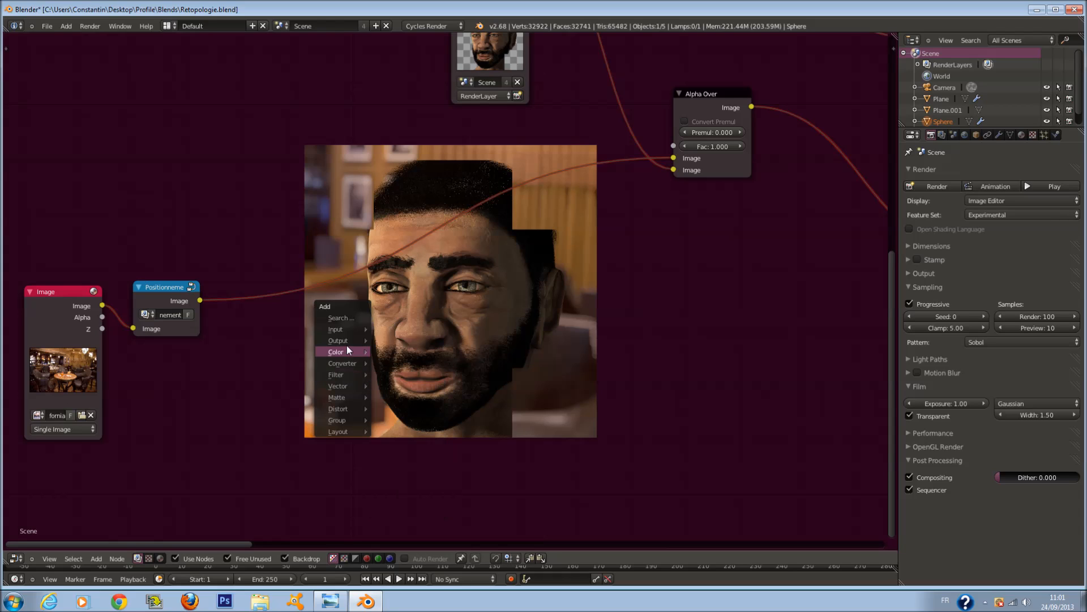
left_click(394, 352)
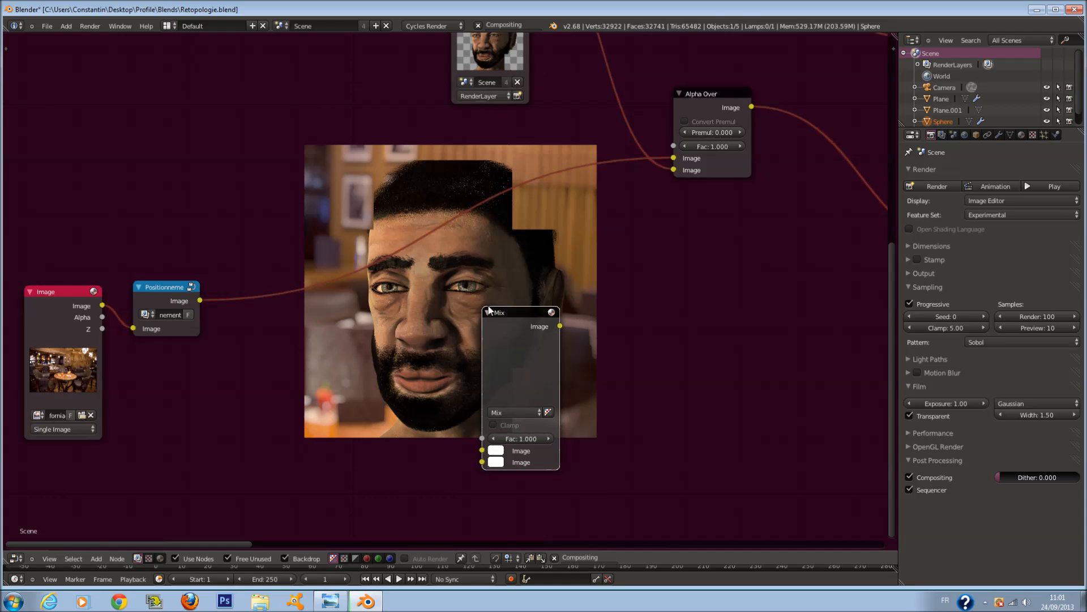
left_click(595, 321)
Add a Blur filter node below the Positionnement group and feed it the background Image node's image output.
middle_click_drag(420, 374, 482, 344)
key("a")
key("a")
key("shift+a")
mouse_move(341, 413)
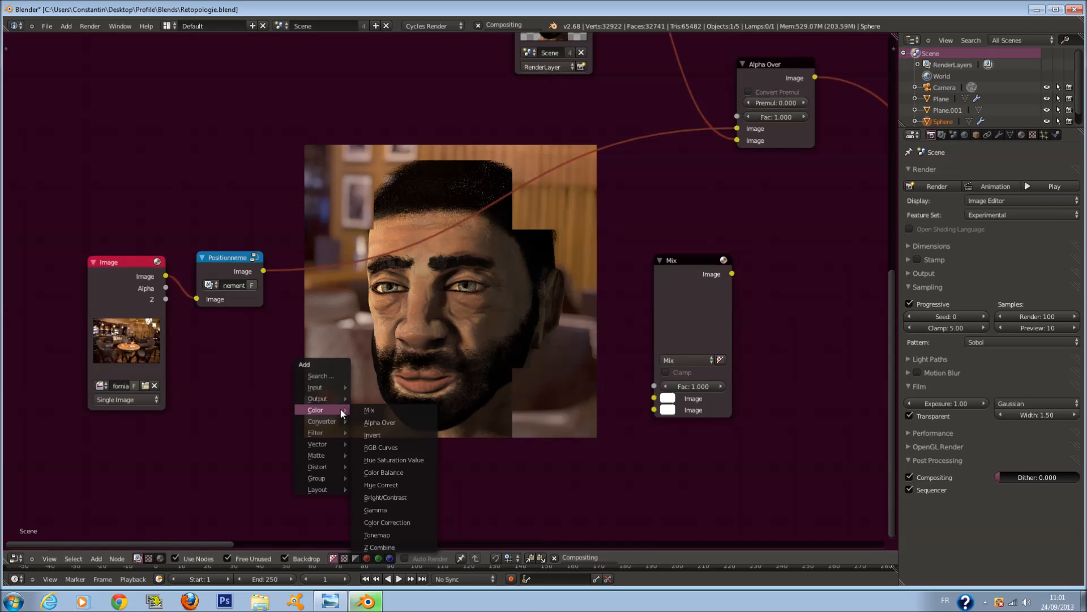
mouse_move(327, 432)
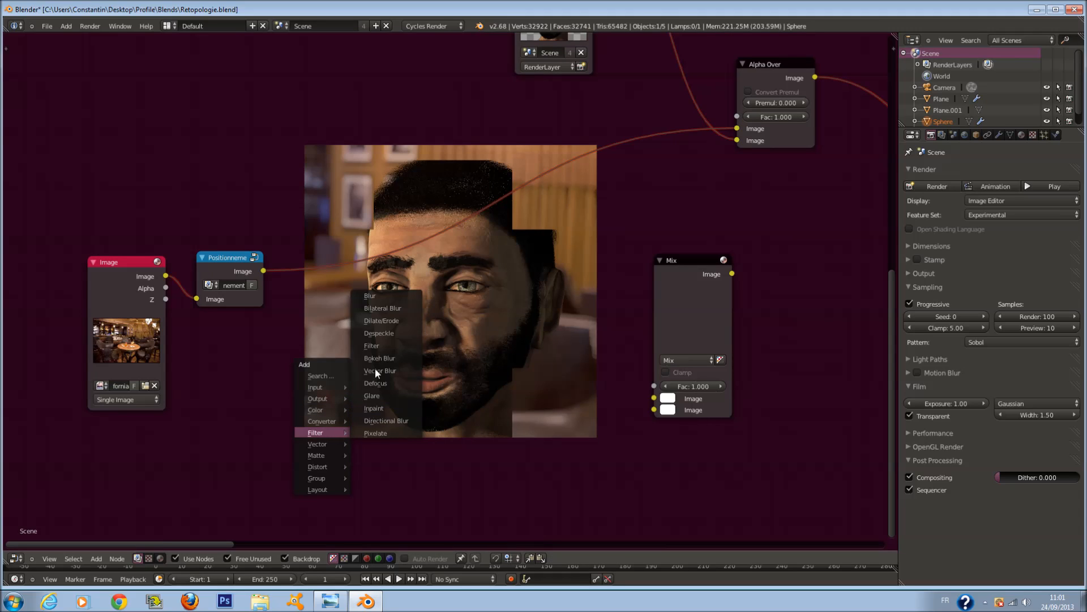
left_click(376, 297)
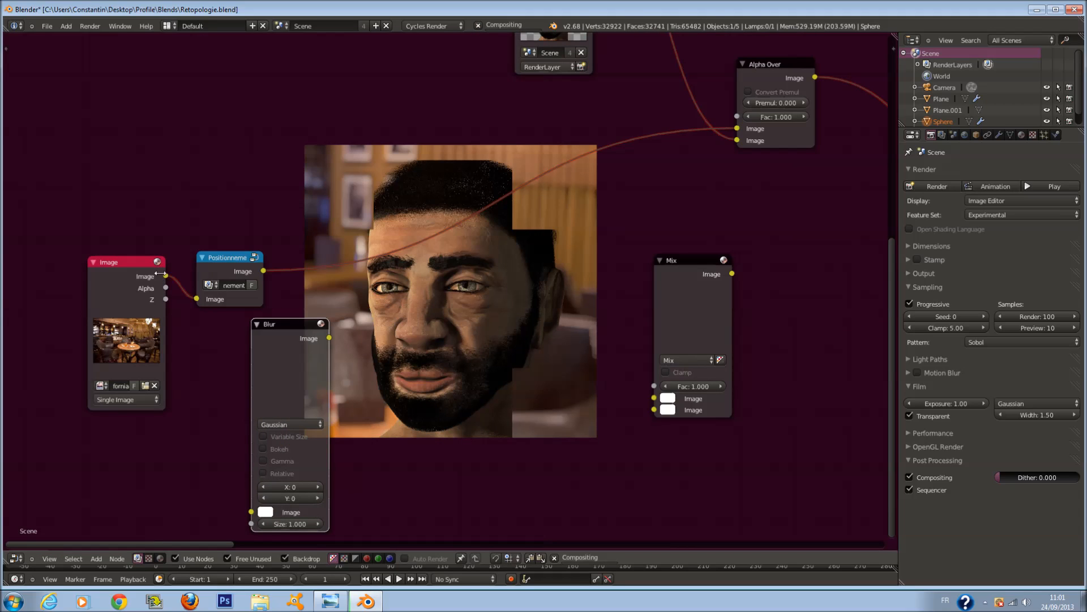
left_click_drag(166, 279, 251, 512)
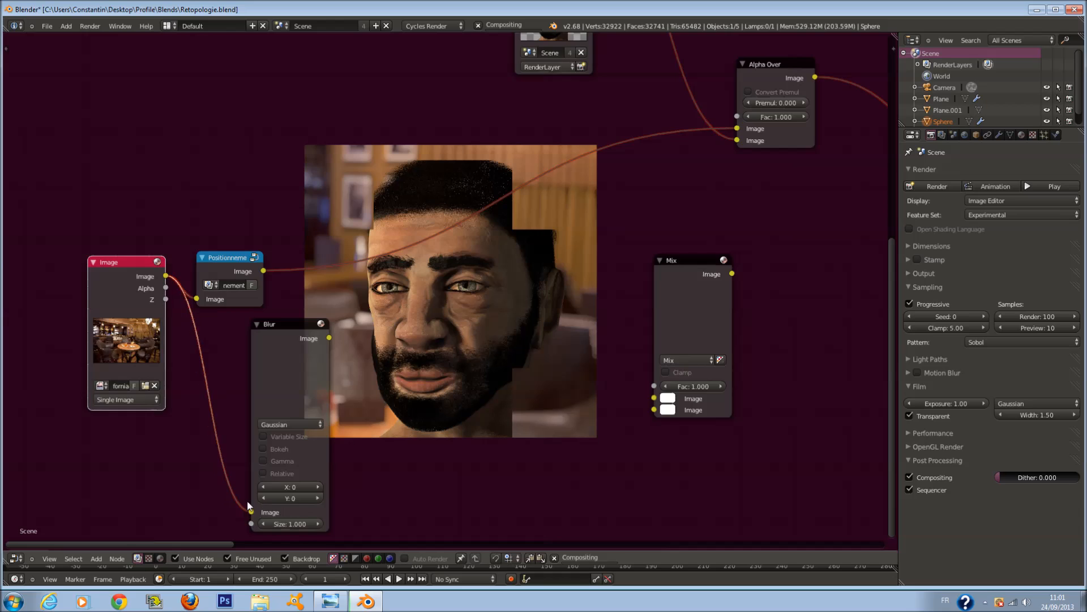
Bring the Viewer closer and link the Blur output to it, with the Mix node moved beyond the Viewer.
scroll(550, 295, "down", 2)
left_click_drag(833, 228, 643, 305)
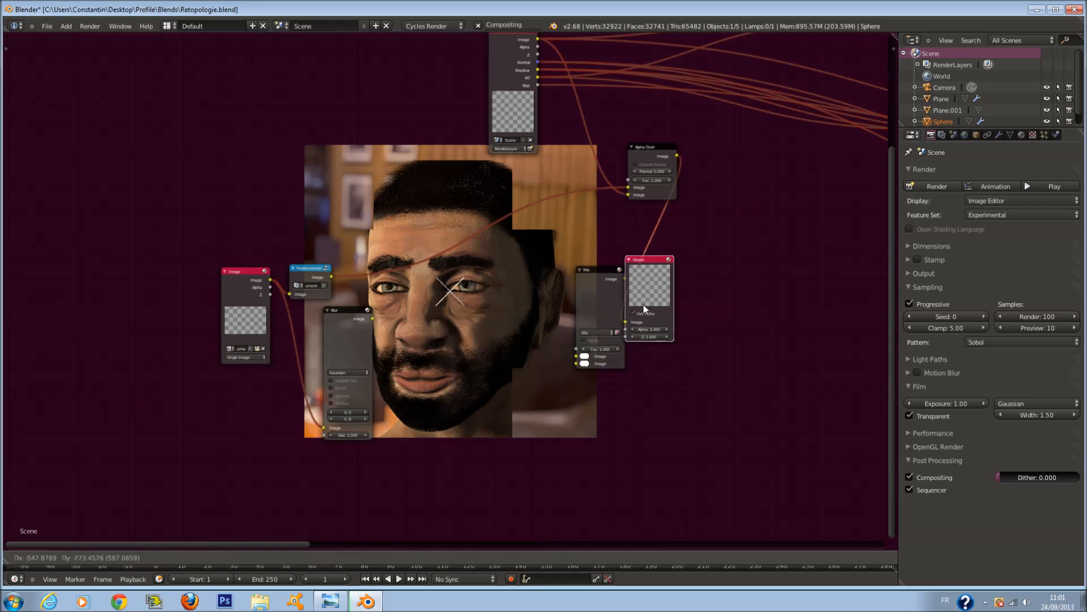
left_click_drag(372, 318, 625, 320)
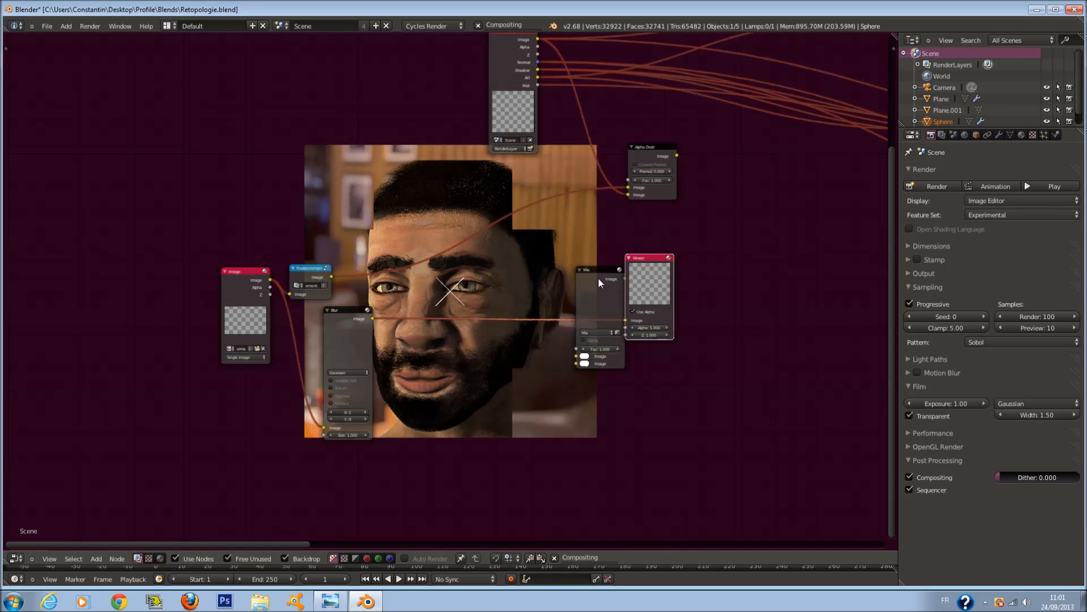
left_click_drag(598, 277, 784, 313)
scroll(784, 312, "up", 2)
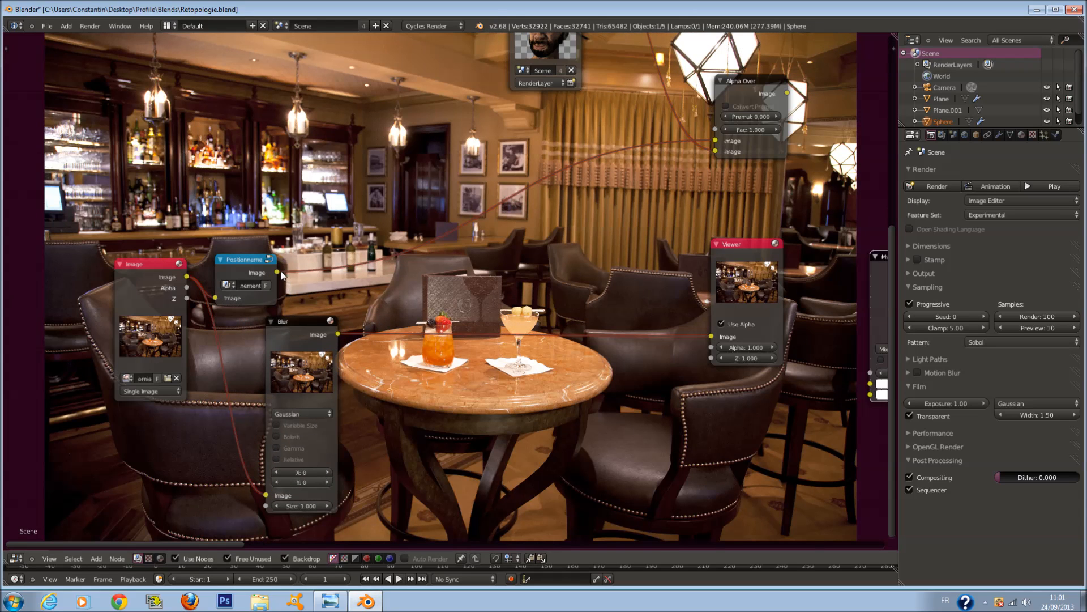
Feed the Blur node from the Positionnement group's image output instead, repositioning the Blur node below the group.
left_click_drag(304, 321, 376, 303)
left_click_drag(277, 273, 338, 476)
left_click_drag(363, 385, 328, 401)
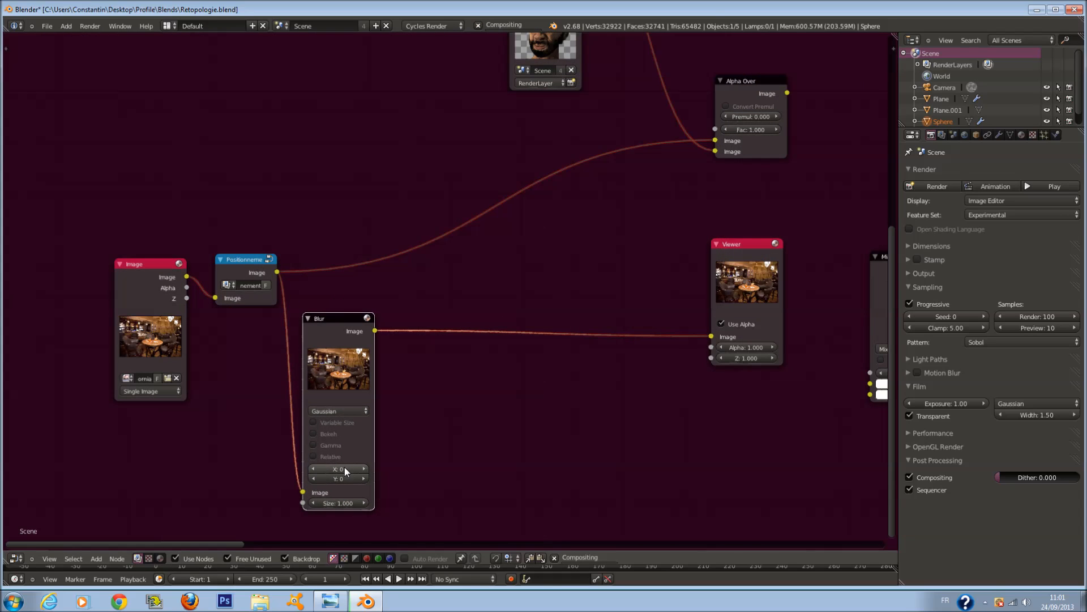
Set the Blur node to Fast Gaussian with relative sizing, Y aspect correction and an X blur of 5%.
left_click(344, 408)
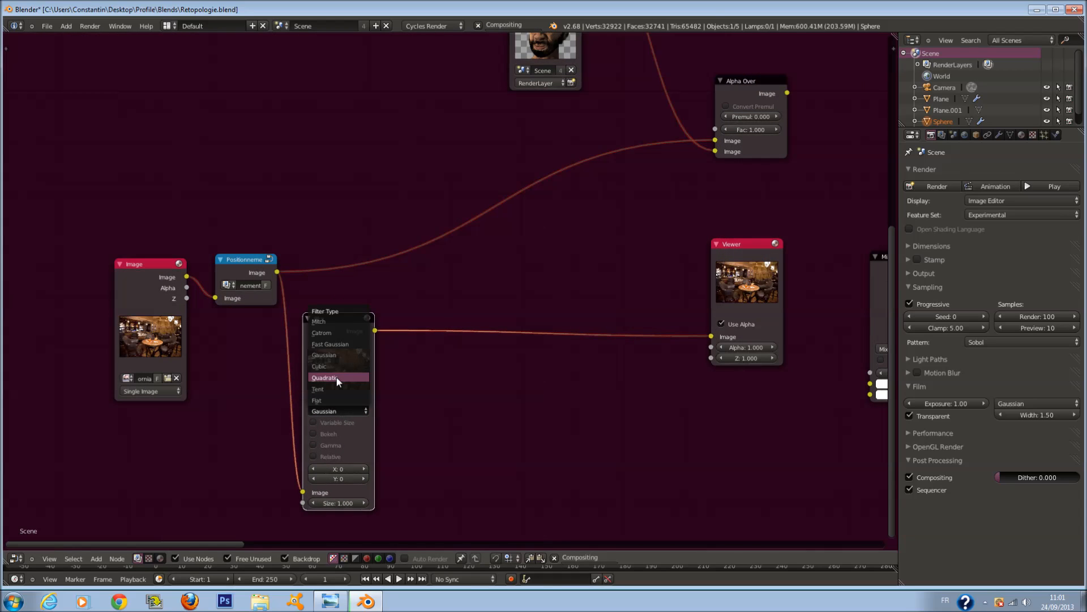
left_click(336, 344)
left_click(314, 423)
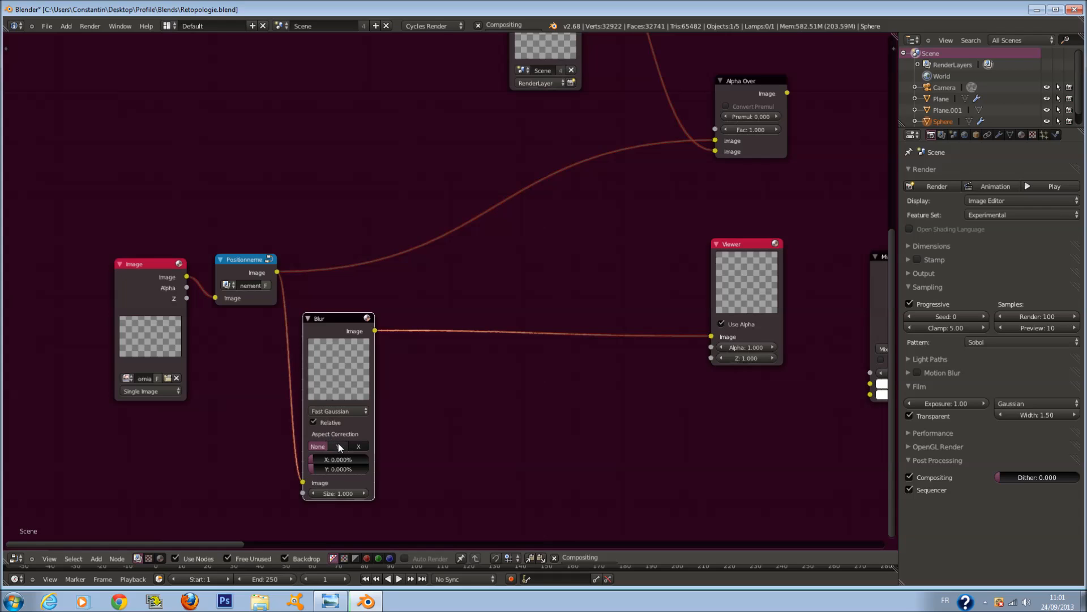
type("5")
key("Return")
Add a ColorRamp converter node on the link between Blur and Viewer, close to the Blur node.
scroll(409, 418, "up", 1)
key("shift+a")
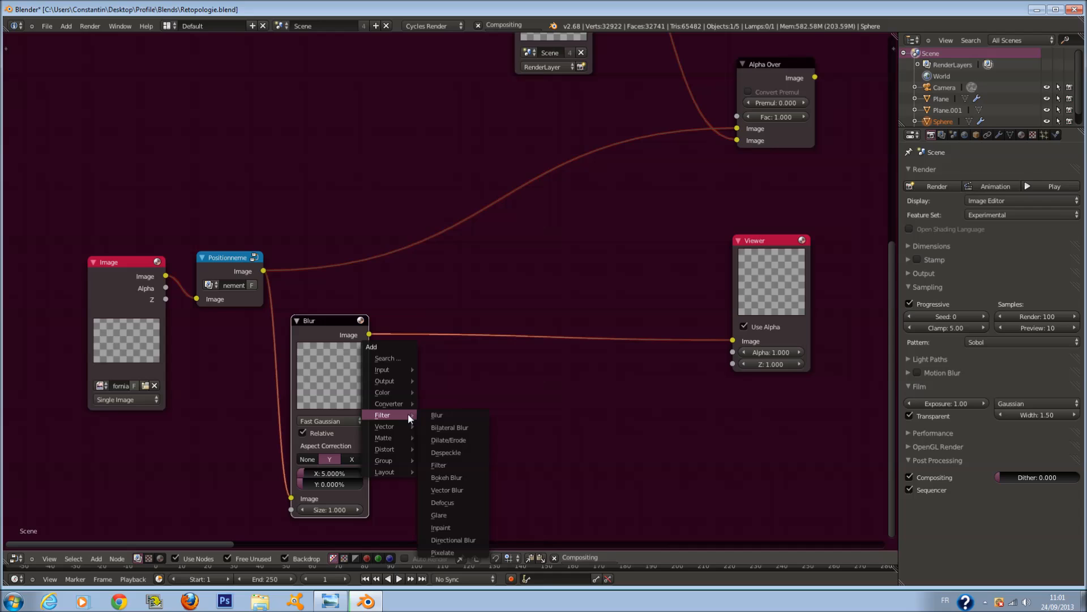
mouse_move(393, 428)
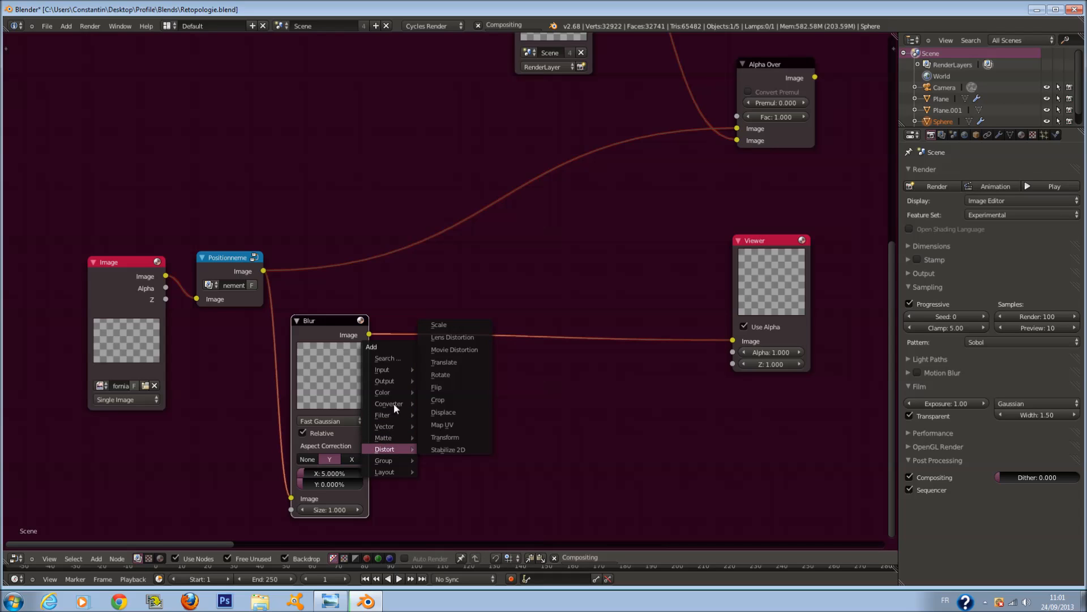
mouse_move(396, 403)
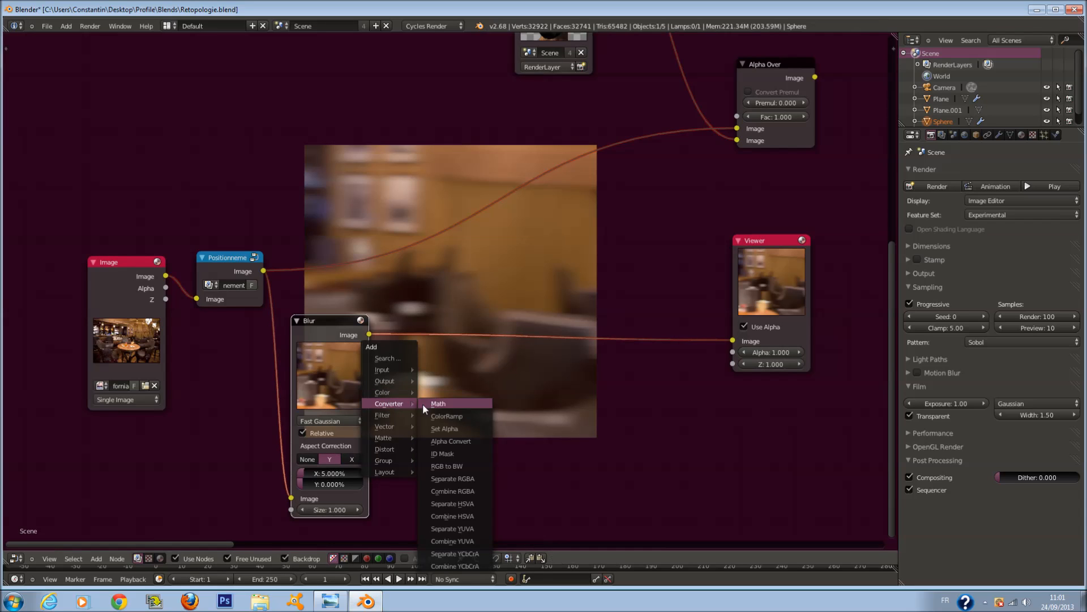
left_click(447, 415)
left_click(462, 333)
scroll(485, 341, "up", 1)
left_click_drag(485, 341, 453, 344)
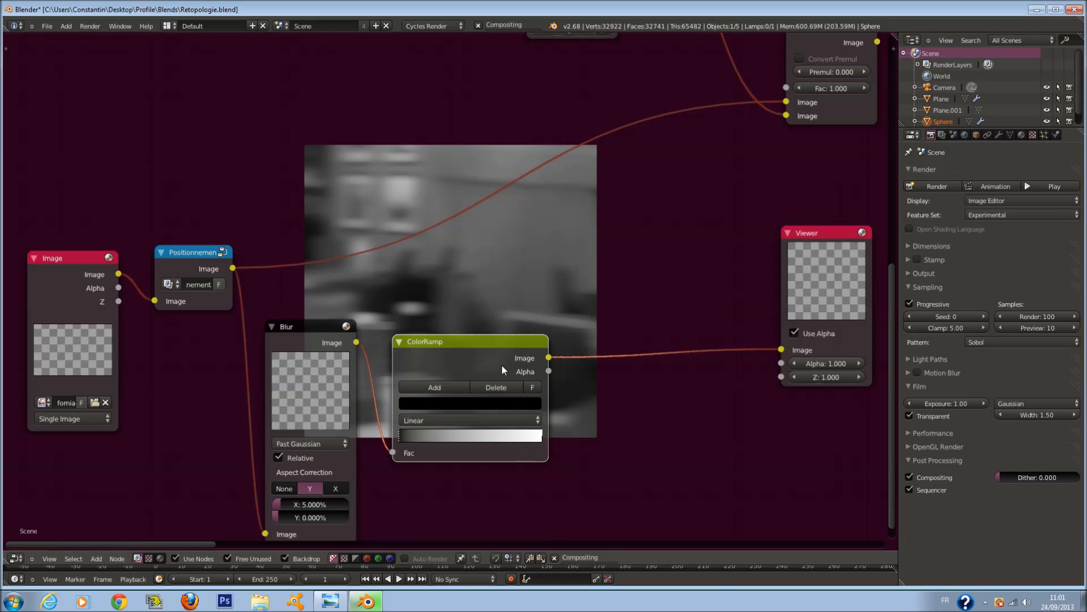
Move the ColorRamp's black stop inward to about one eighth of the ramp's length to isolate the highlights.
left_click_drag(403, 433, 447, 439)
middle_click_drag(525, 400, 272, 273)
scroll(337, 300, "up", 1)
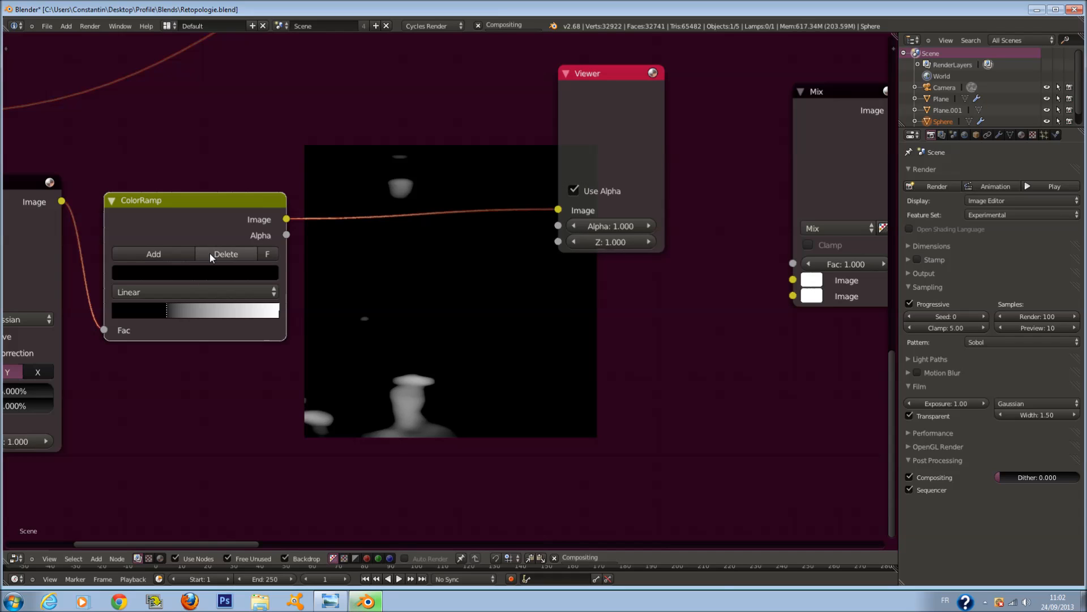
middle_click_drag(210, 254, 553, 319)
scroll(346, 403, "down", 1)
left_click_drag(497, 368, 470, 363)
scroll(470, 362, "down", 1)
mouse_move(470, 362)
middle_mouse_down()
mouse_move(533, 268)
mouse_move(508, 253)
mouse_move(453, 318)
middle_mouse_up()
scroll(520, 282, "up", 2)
scroll(453, 318, "down", 1)
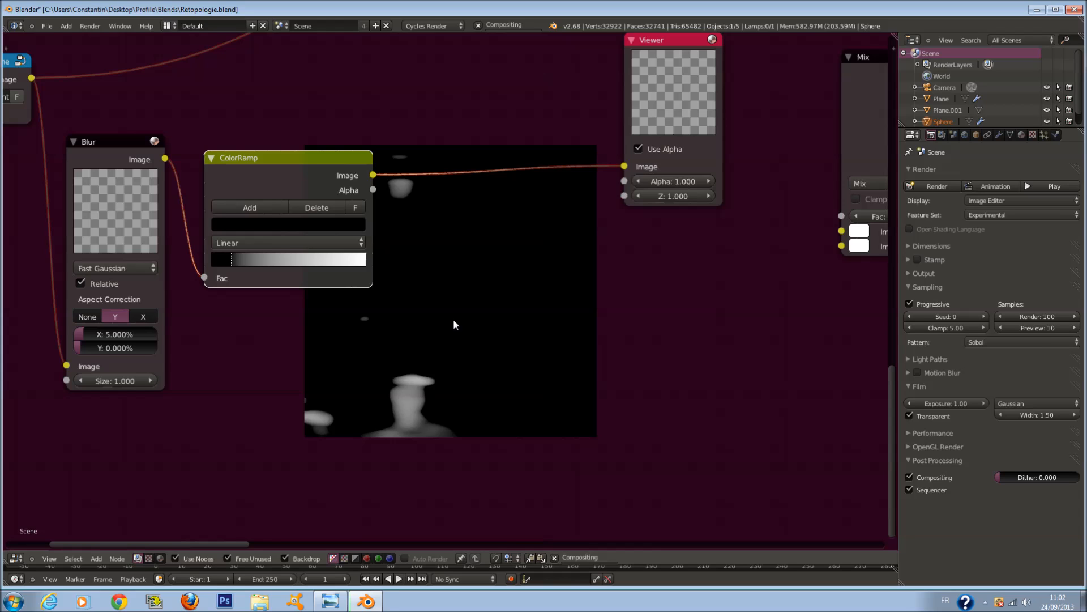
scroll(319, 204, "down", 1)
middle_click_drag(323, 204, 503, 263)
scroll(503, 263, "down", 1)
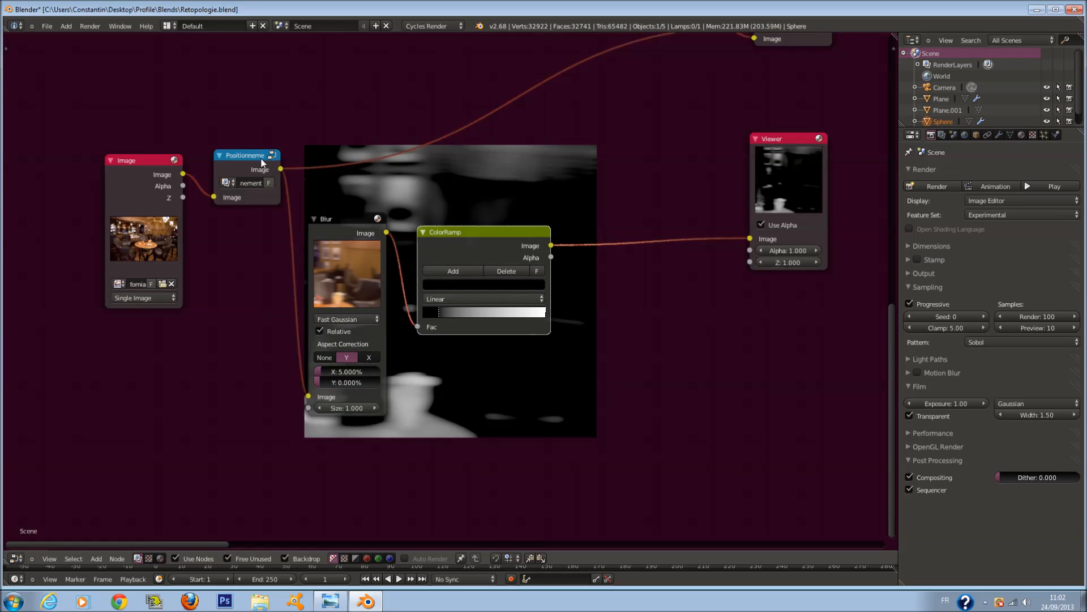
Inspect and ungroup the Positionnement group, then move the background Image node clear of the released nodes.
key("Tab")
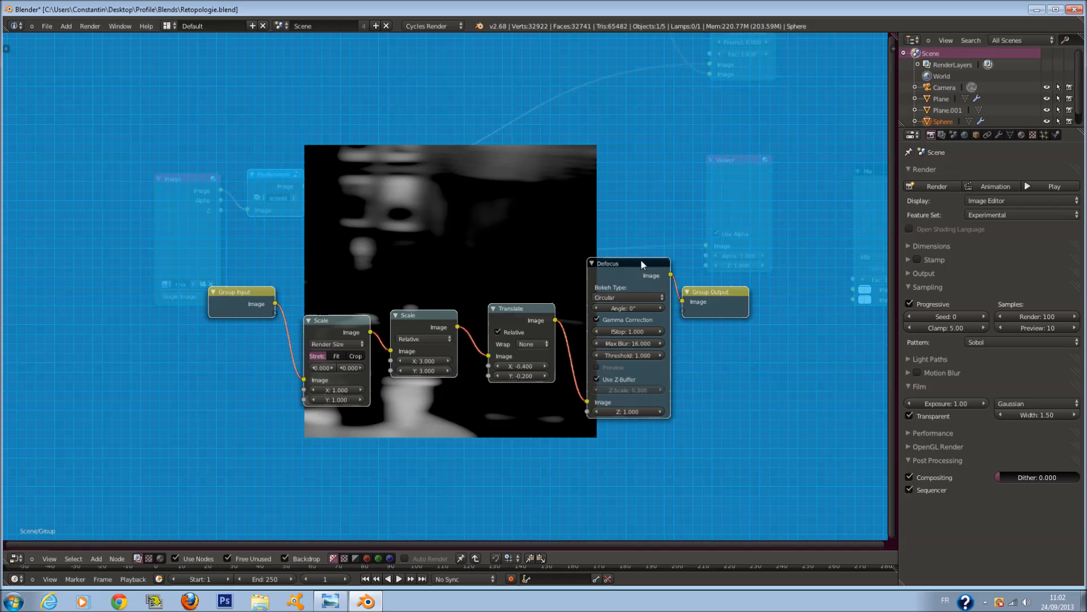
key("Tab")
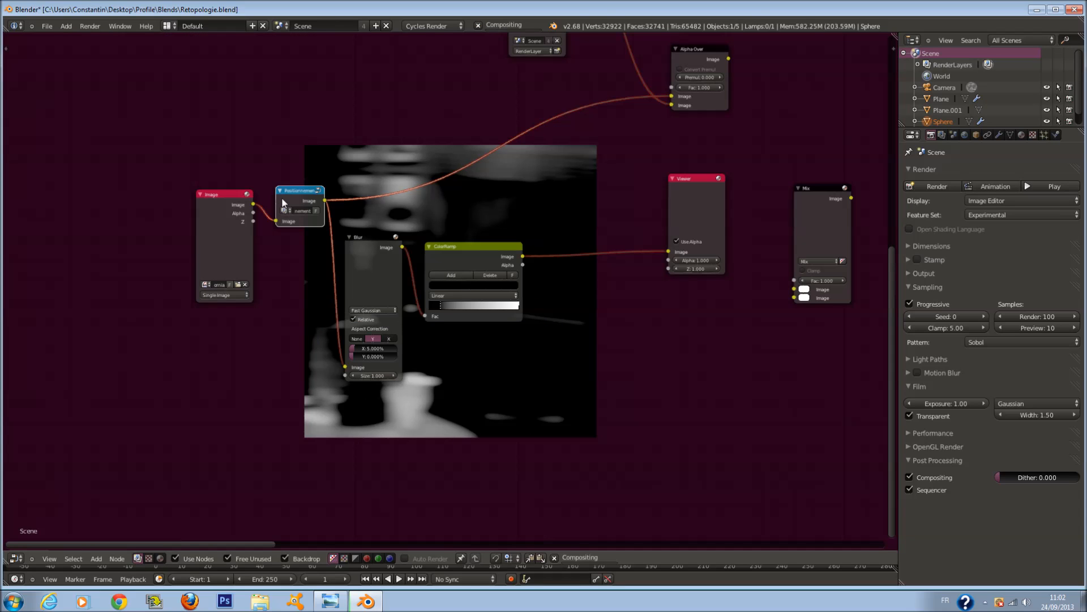
key("alt+g")
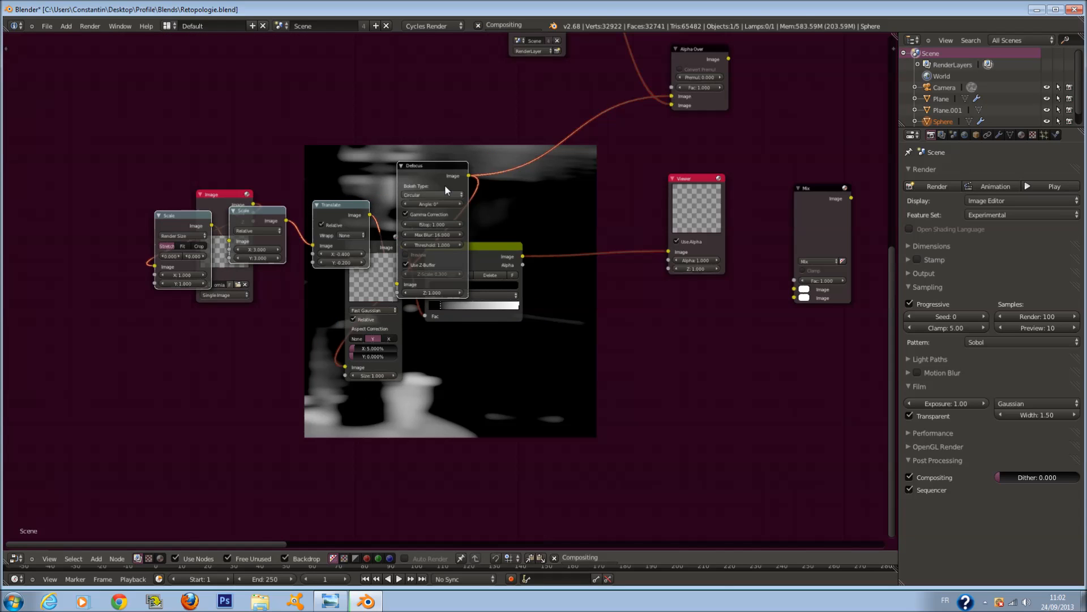
middle_click_drag(255, 184, 318, 207)
left_click_drag(318, 210, 109, 216)
Duplicate the two Scale nodes and the Translate node, placing the copies in the free space below.
left_click(238, 233)
left_click(341, 230, "shift")
left_click(394, 226, "shift")
key("shift+d")
left_click(354, 385)
Move the original Scale, Scale, Translate and Defocus nodes up, clear of the Blur and ColorRamp nodes.
left_click(278, 238)
left_click(350, 233, "shift")
left_click(417, 226, "shift")
left_click(488, 187, "shift")
left_click_drag(488, 186, 440, 92)
left_click(450, 83)
key("g")
left_click(466, 123)
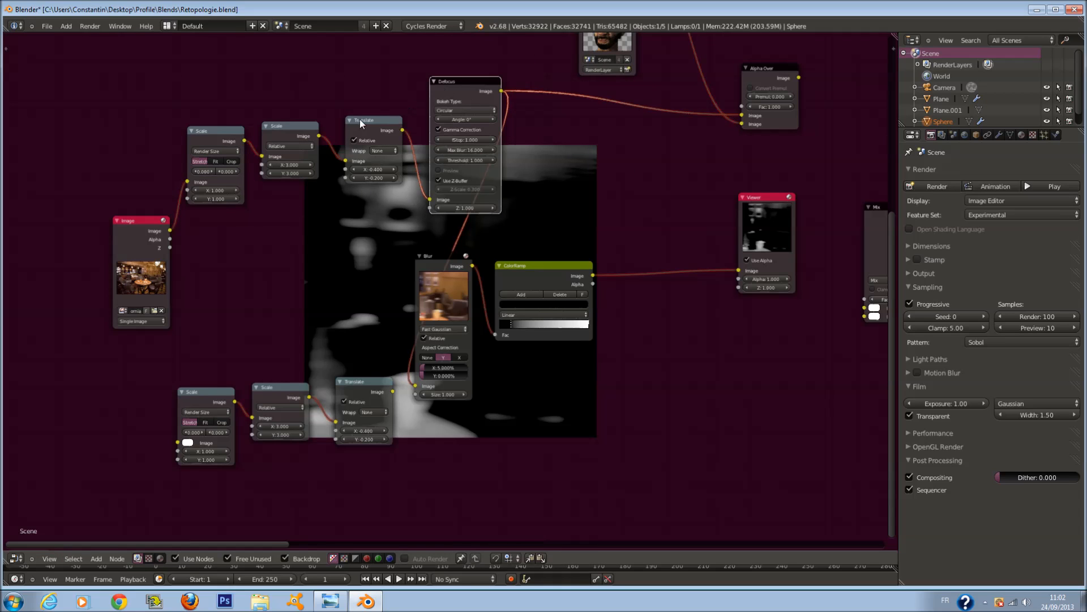
Group the two original Scale nodes with the Translate and Defocus nodes and return to the main node tree.
right_click(273, 125, "shift")
right_click(218, 129, "shift")
key("g")
right_click(276, 152)
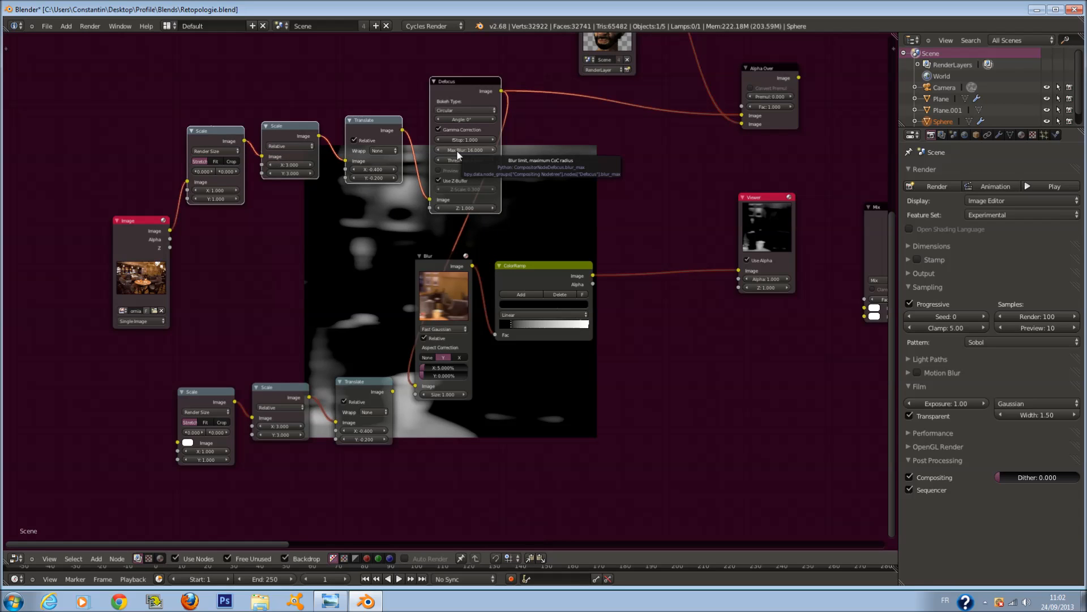
key("ctrl+g")
key("Tab")
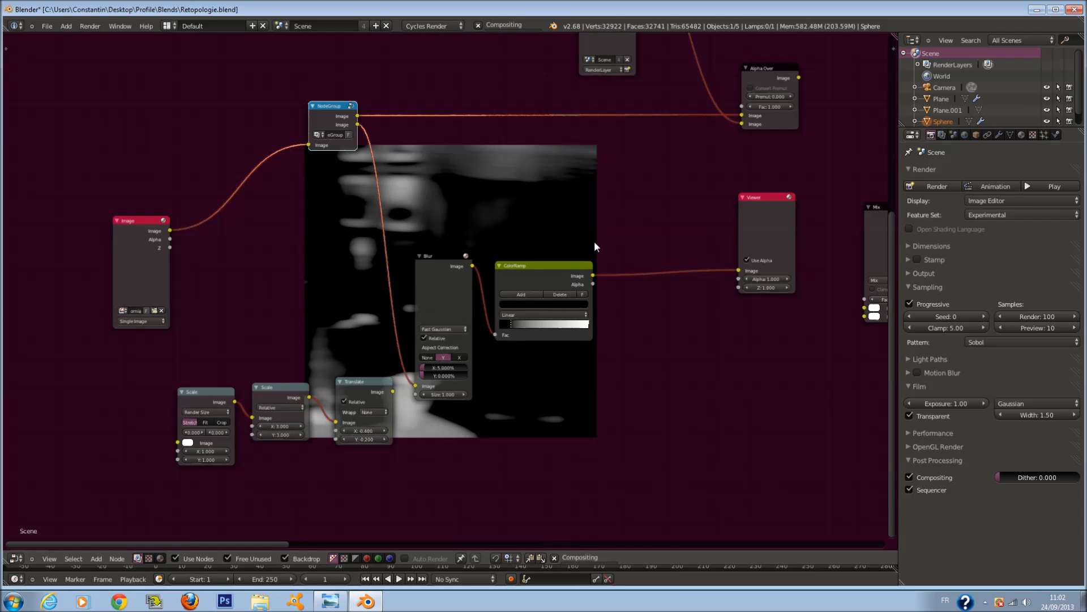
Rename the new node group Dimmenssion and place it right beside the background Image node.
scroll(593, 240, "up", 1)
double_click(316, 107)
type("d")
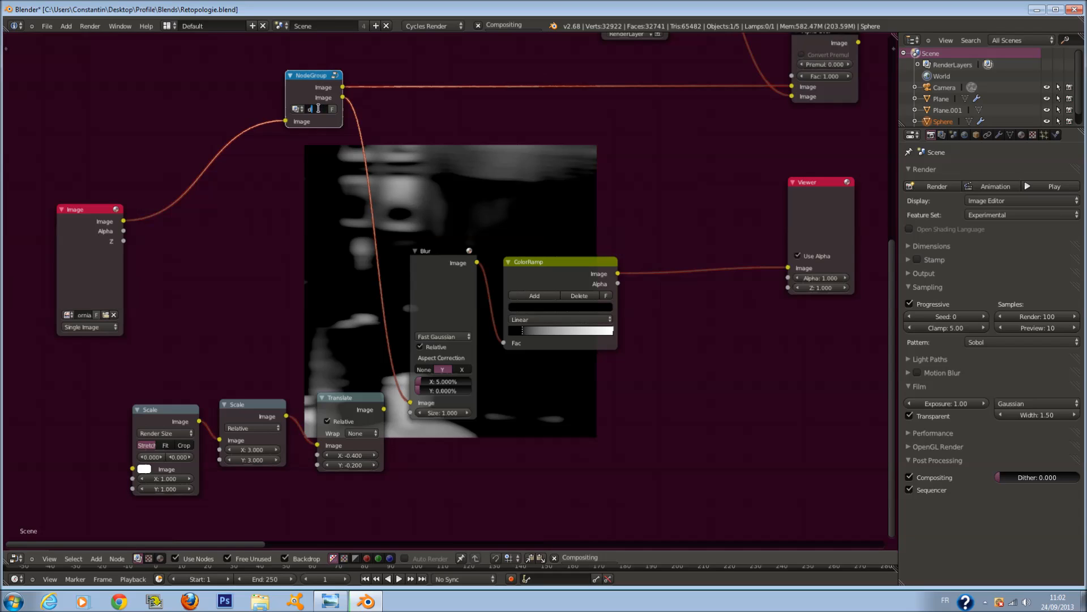
key("BackSpace")
type("DIMENS")
key("BackSpace")
key("BackSpace")
key("BackSpace")
key("BackSpace")
key("BackSpace")
key("BackSpace")
type("Dim")
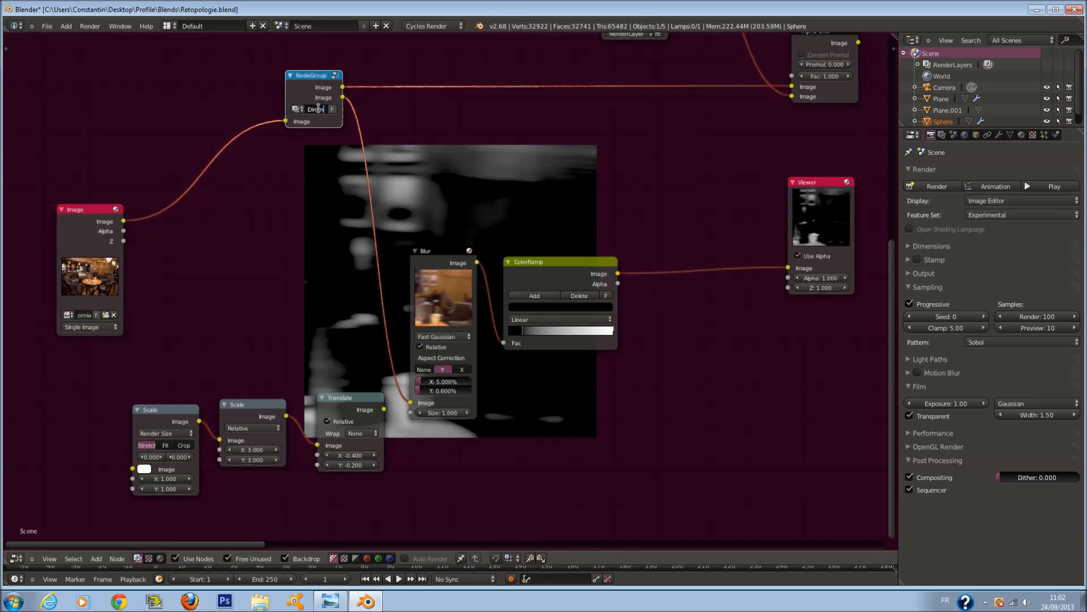
type("menssion")
key("Return")
left_click_drag(325, 86, 230, 222)
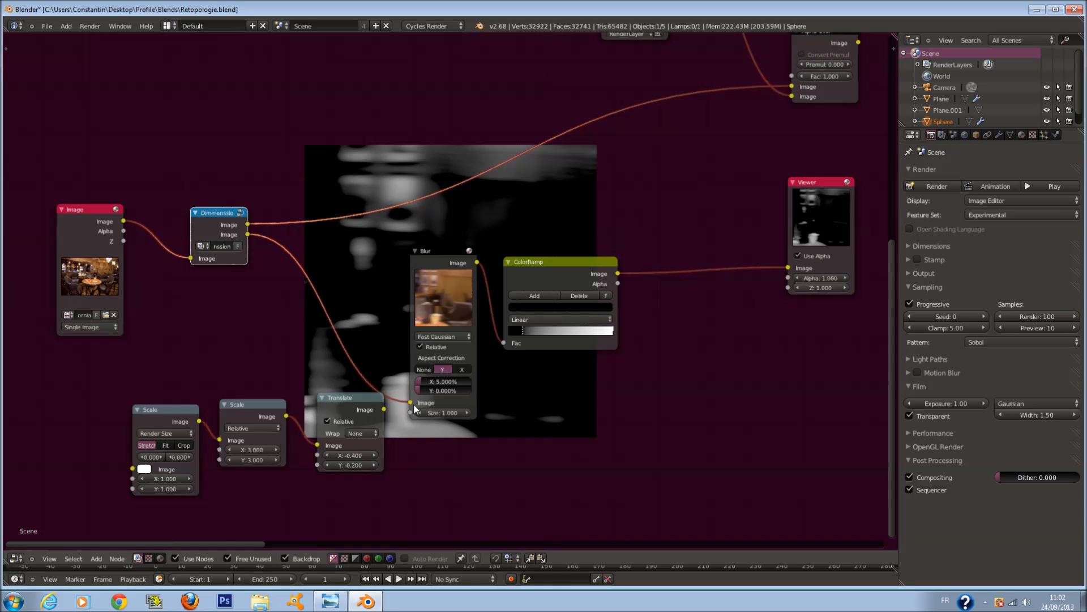
Cut the link between Dimmenssion and Blur, and group the copied Scale, Scale and Translate nodes below Dimmenssion.
left_click_drag(411, 402, 349, 321)
left_click(174, 409)
left_click(249, 418, "shift")
left_click(351, 407, "shift")
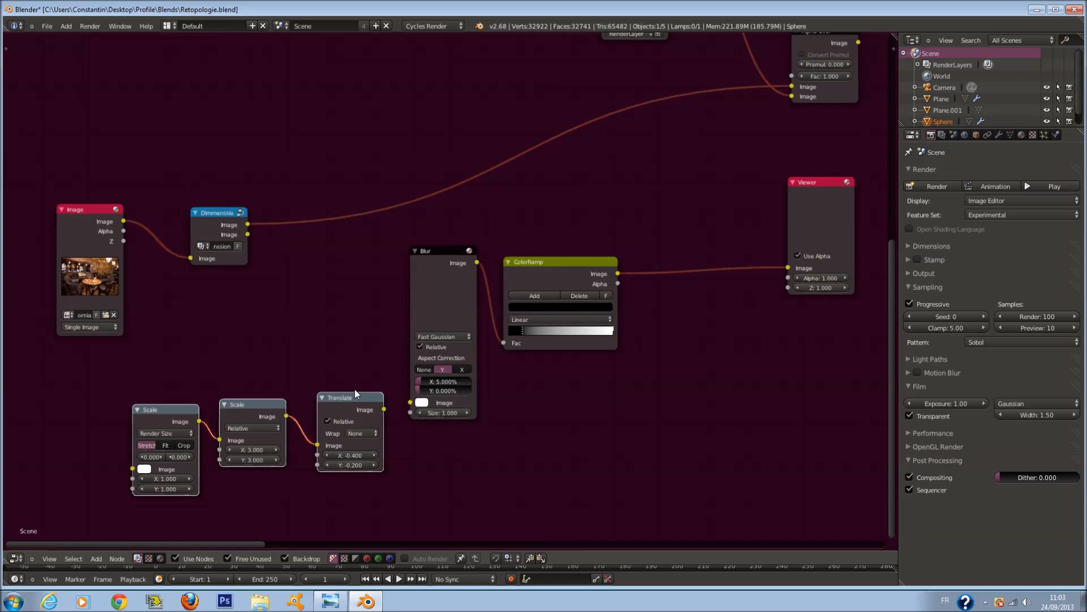
key("ctrl+g")
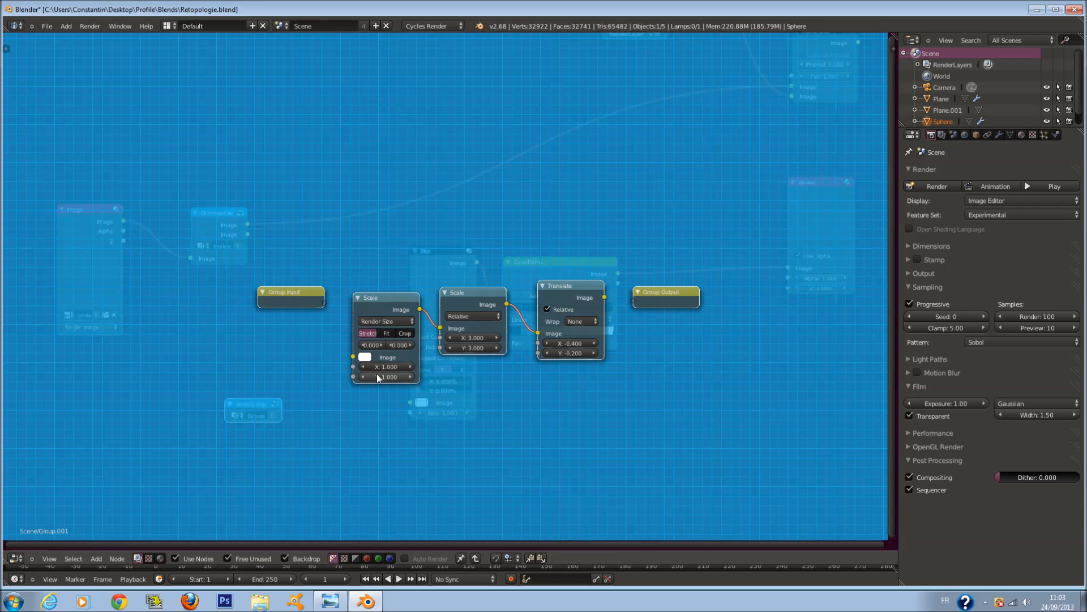
key("Tab")
left_click_drag(240, 404, 252, 343)
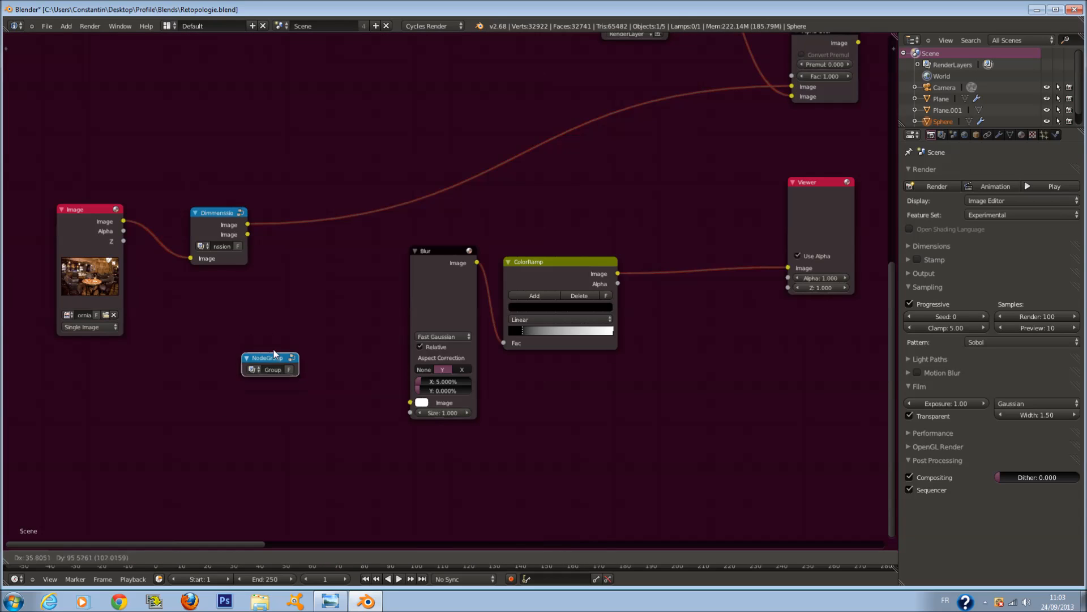
Link the second group's inner nodes to its Group Input and Group Output, and feed the group from the background Image node.
key("Tab")
left_click_drag(354, 357, 324, 301)
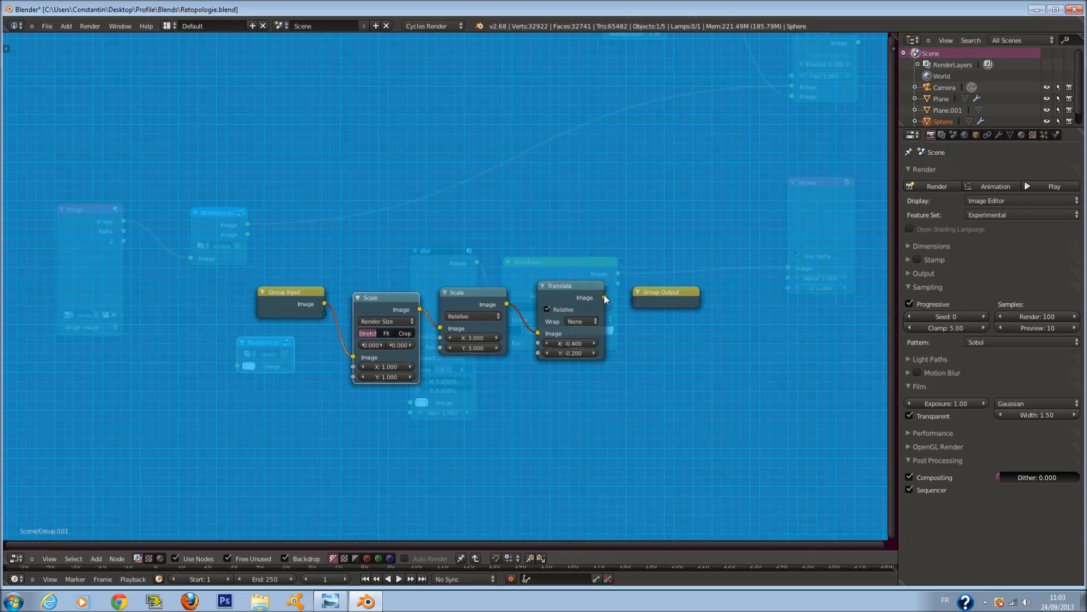
key("Tab")
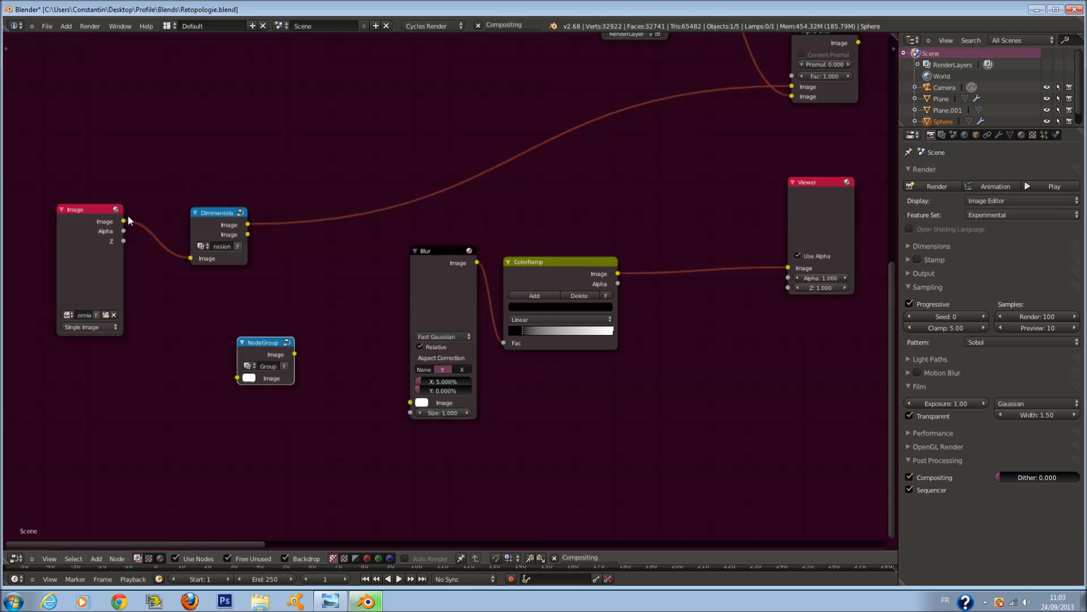
left_click_drag(124, 221, 238, 378)
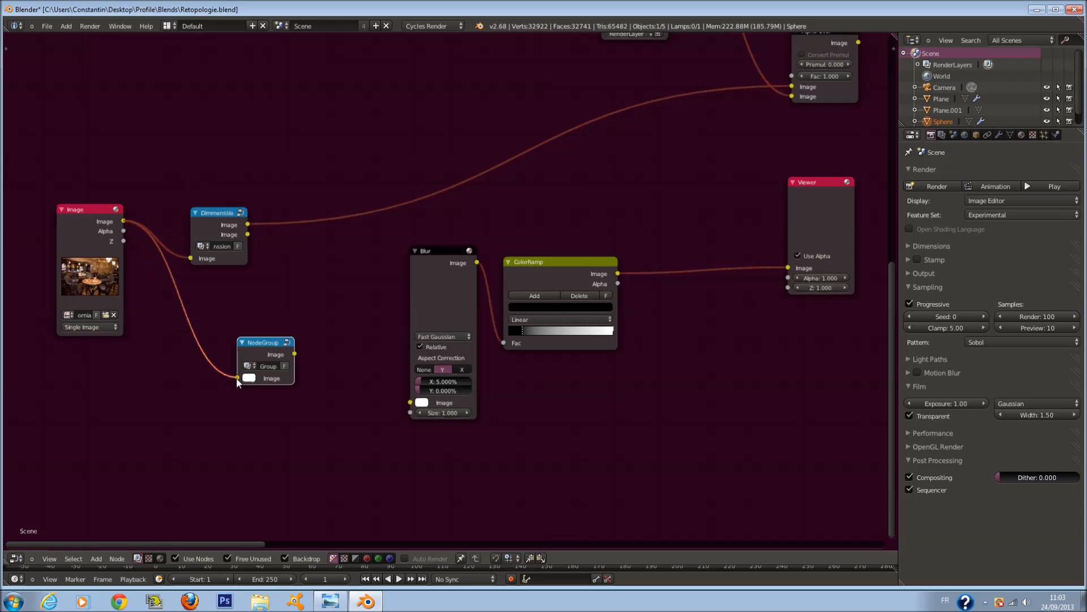
Rename the second node group D, place it below Dimmenssion and link its output to the Blur node's image input.
left_click(264, 365)
type("D")
key("Return")
left_click_drag(281, 345, 410, 402)
left_click_drag(245, 297, 410, 402)
Bring Blur closer to the D group, lower the ColorRamp's black stop to about 7%, and space ColorRamp away from Blur.
left_click_drag(411, 291, 296, 302)
left_click_drag(561, 264, 458, 291)
scroll(328, 287, "up", 3)
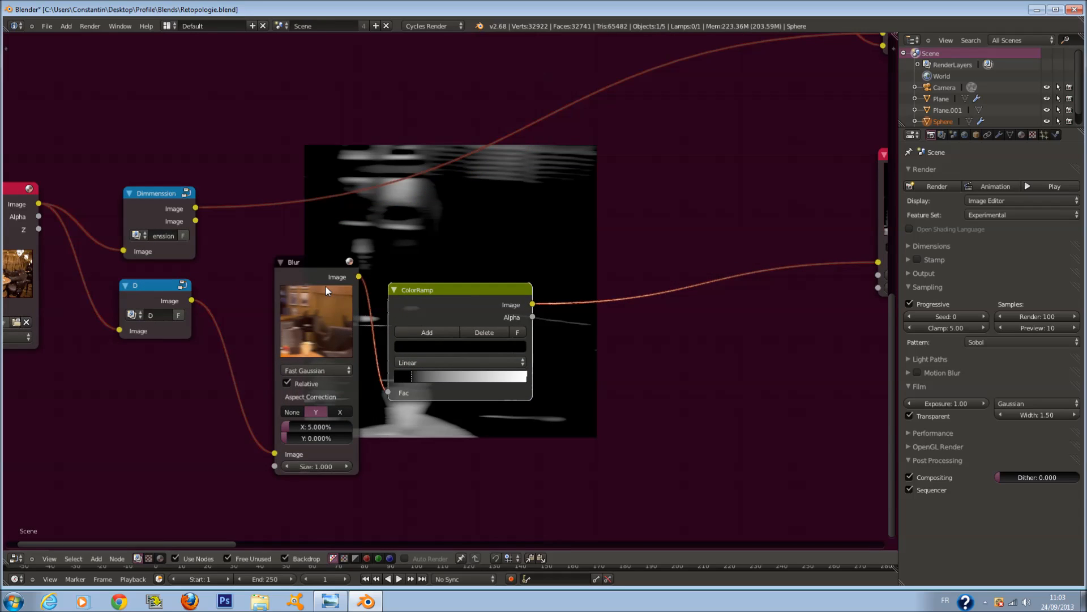
left_click_drag(346, 308, 313, 313)
left_click_drag(406, 369, 401, 368)
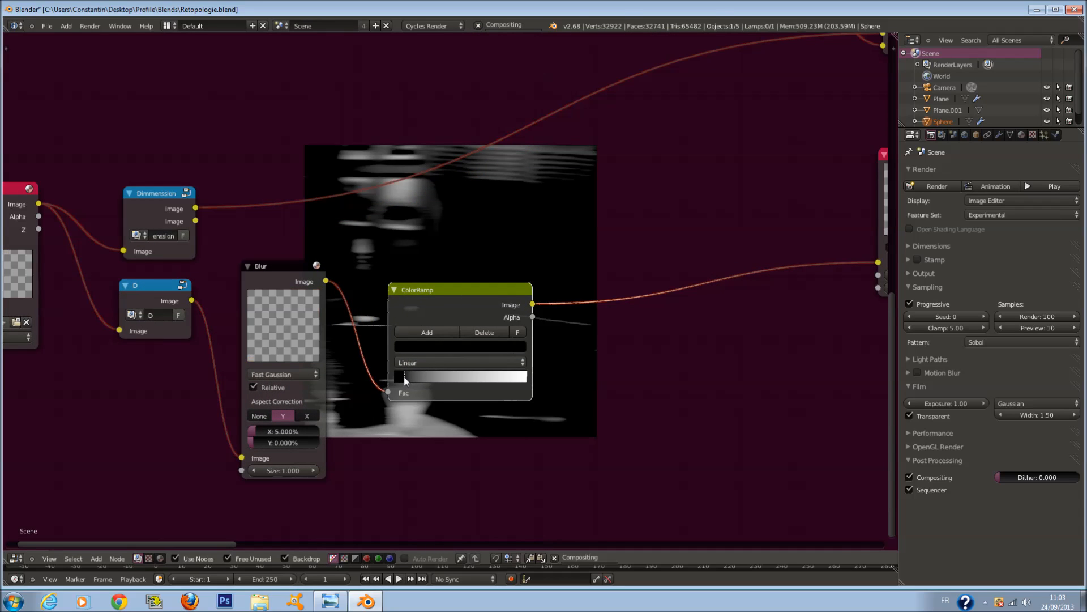
scroll(454, 286, "down", 1)
left_click_drag(457, 288, 573, 266)
scroll(573, 266, "up", 1)
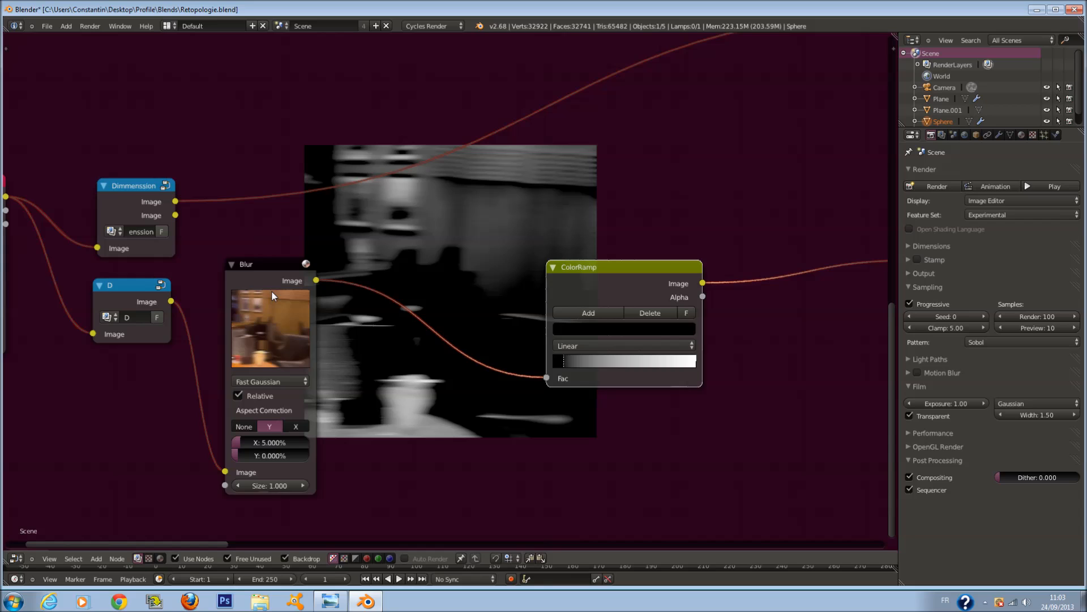
Duplicate the Blur node onto the link before the ColorRamp and set the copy's filter type to Gaussian.
left_click(271, 290)
key("shift+d")
left_click(409, 293)
left_click(386, 380)
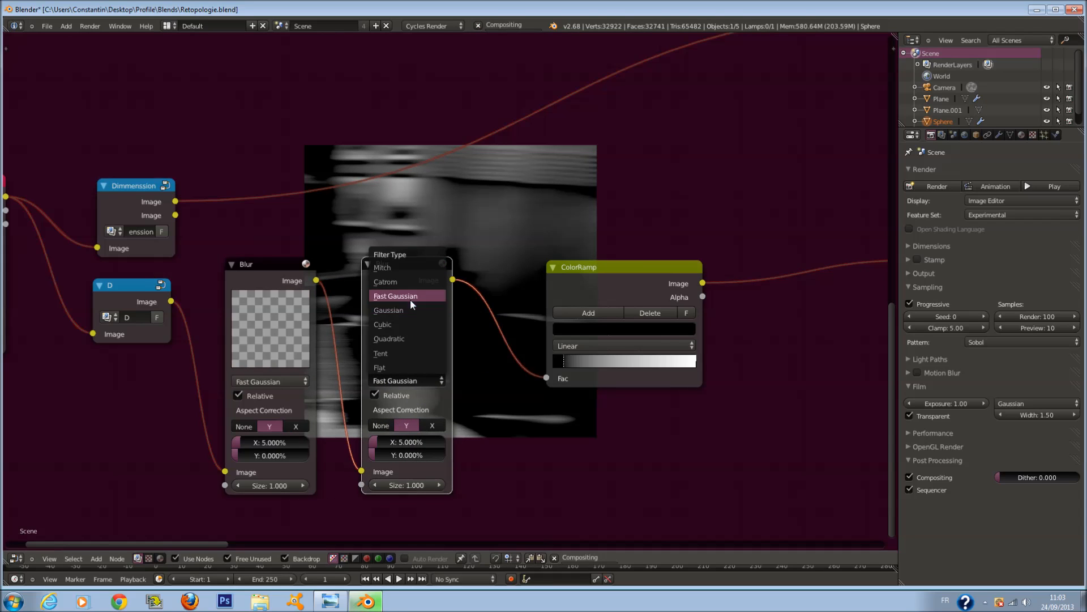
left_click(409, 310)
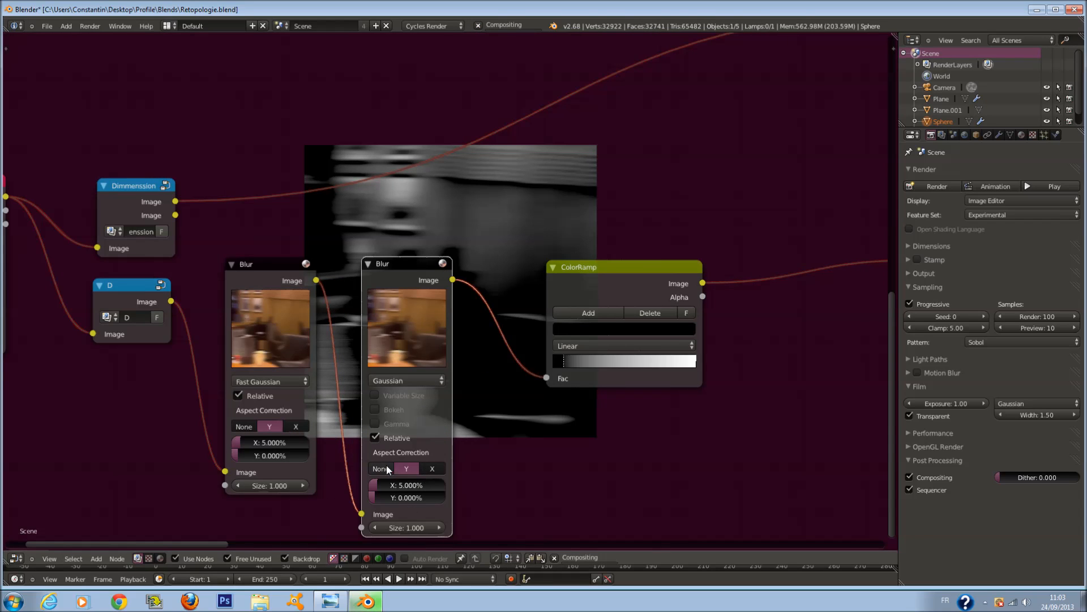
Turn off relative sizing on the second Blur node and set its X and Y blur to 3.
left_click(375, 437)
left_click(430, 452)
left_click(431, 452)
left_click(430, 451)
left_click(436, 467)
left_click(437, 466)
left_click(436, 466)
Detach the second Blur node, place it below the first one and feed it from the D group's output.
scroll(378, 314, "down", 1)
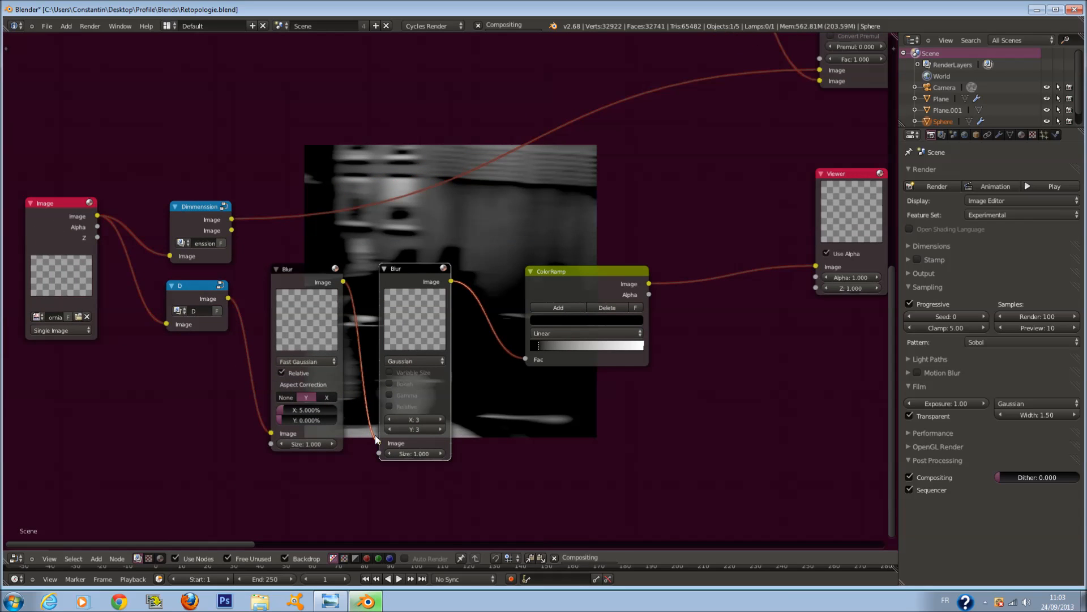
left_click_drag(407, 287, 272, 485)
scroll(266, 396, "down", 3)
middle_click_drag(280, 326, 289, 261)
left_click_drag(281, 231, 316, 494)
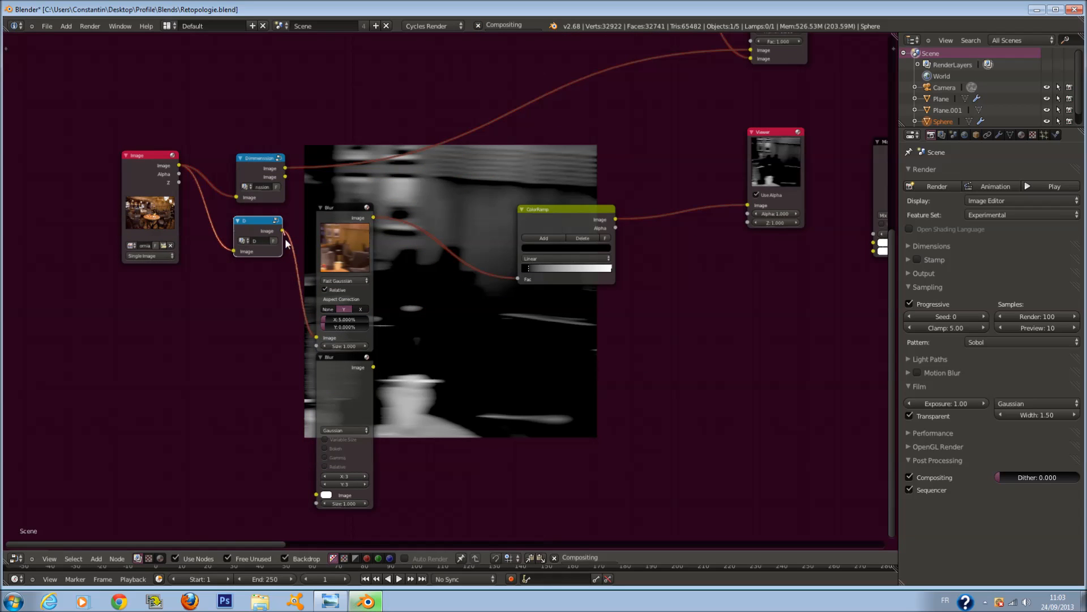
left_click_drag(282, 231, 316, 495)
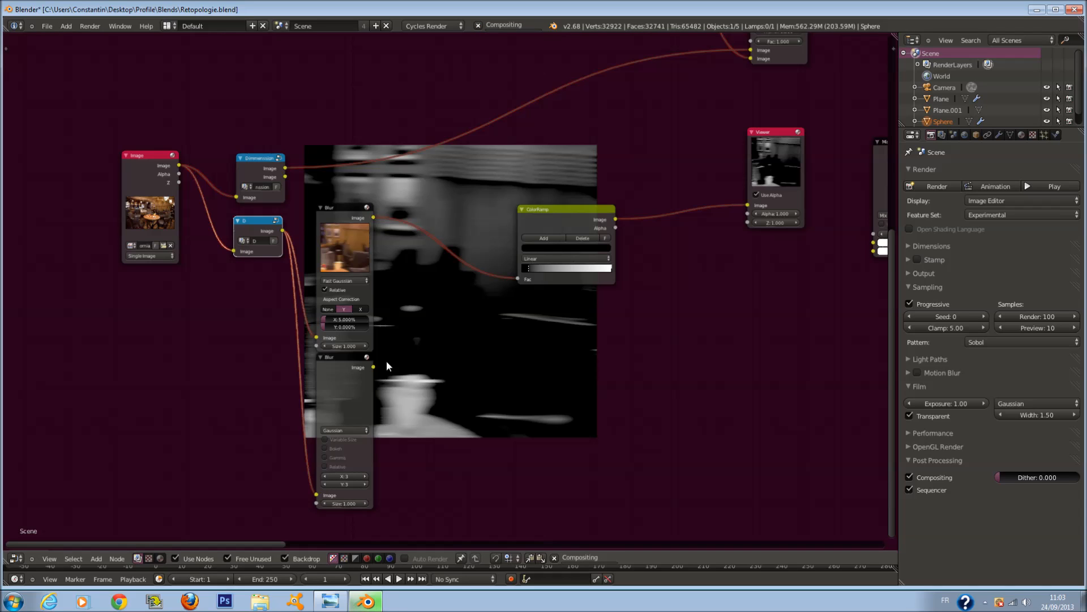
Insert a Mix node between the first Blur and ColorRamp, feed the second Blur into its other input, and set its blend type to Add.
scroll(376, 342, "up", 2)
key("shift+a")
mouse_move(470, 322)
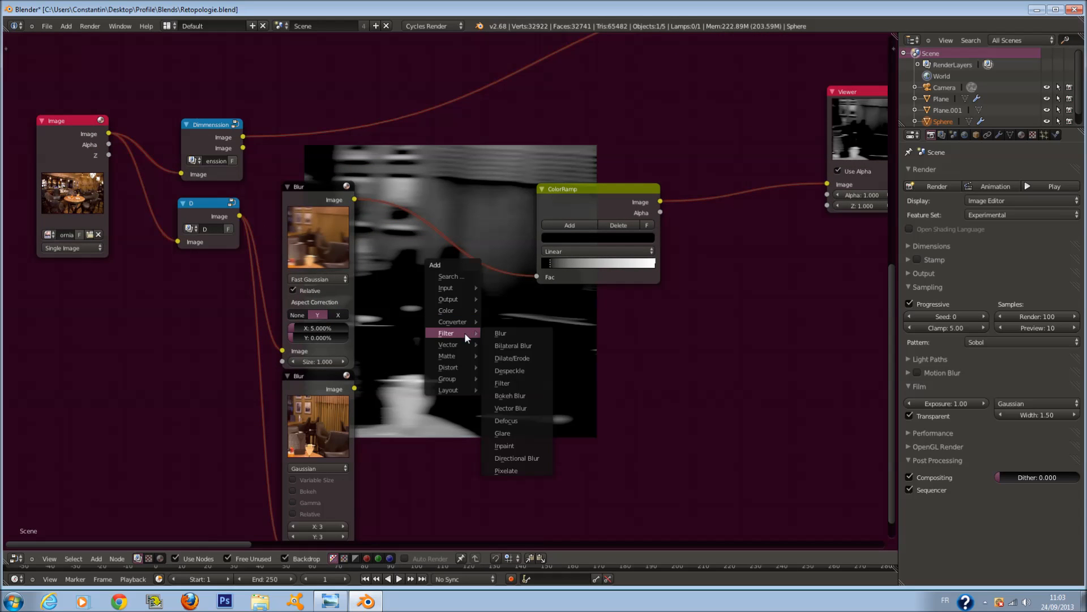
left_click(501, 309)
left_click_drag(355, 388, 430, 348)
left_click(461, 297)
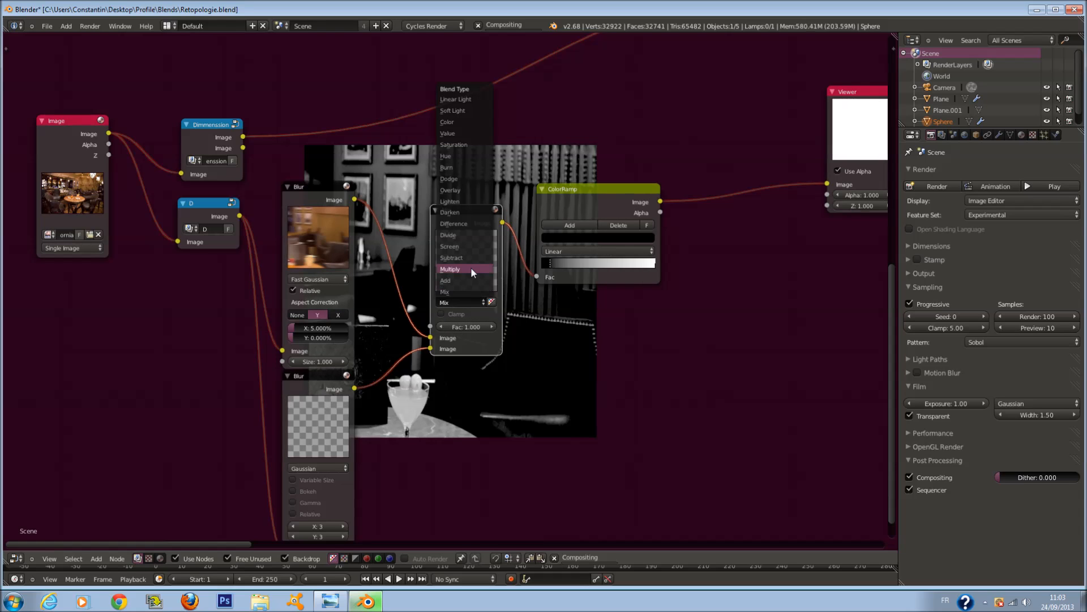
left_click(468, 280)
Try the Mix blend type on the node combining both blurs and return it to Add.
middle_click_drag(516, 291, 363, 158)
left_click(362, 158)
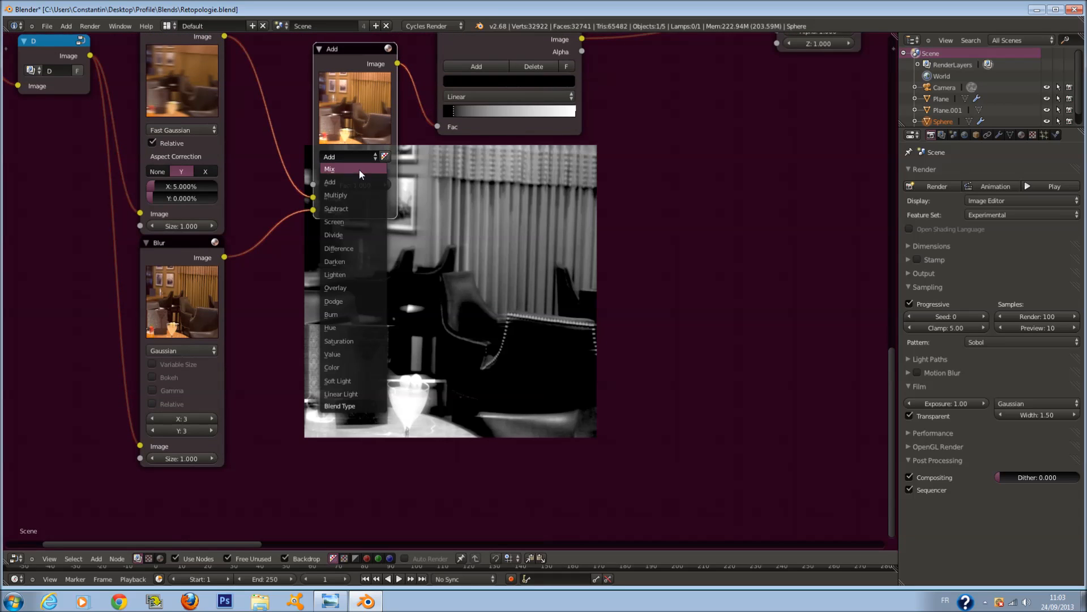
left_click(353, 162)
left_click(349, 161)
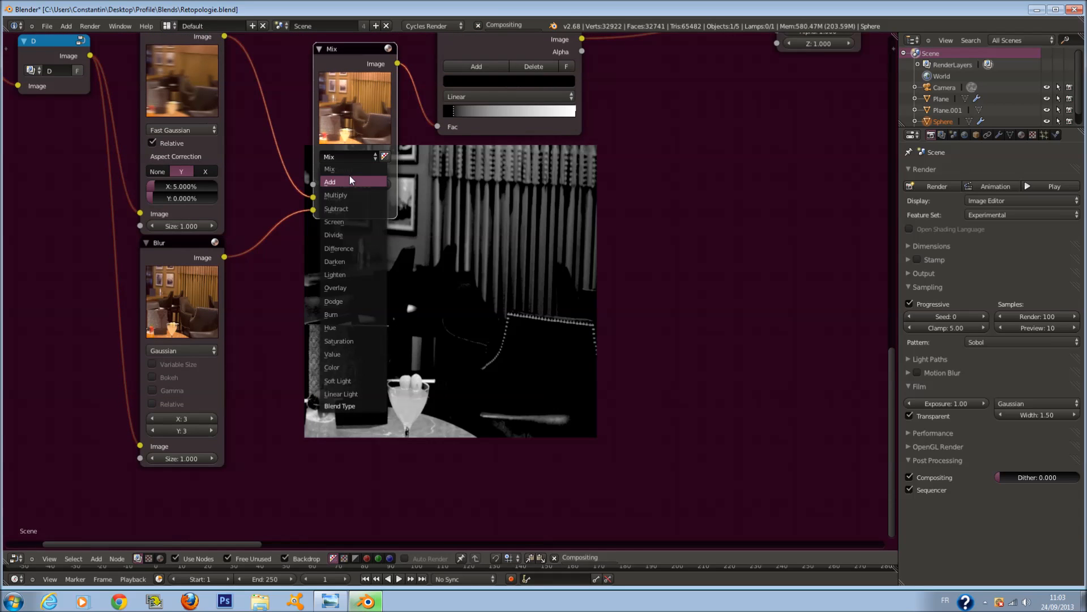
left_click(349, 184)
Set the X and Y blur of the Gaussian Blur node to 25.
left_click(181, 418)
type("6")
key("Return")
left_click(182, 419)
type("&")
left_click(232, 424)
left_click(179, 421)
type("25")
key("Return")
left_click(181, 431)
type("25")
key("Return")
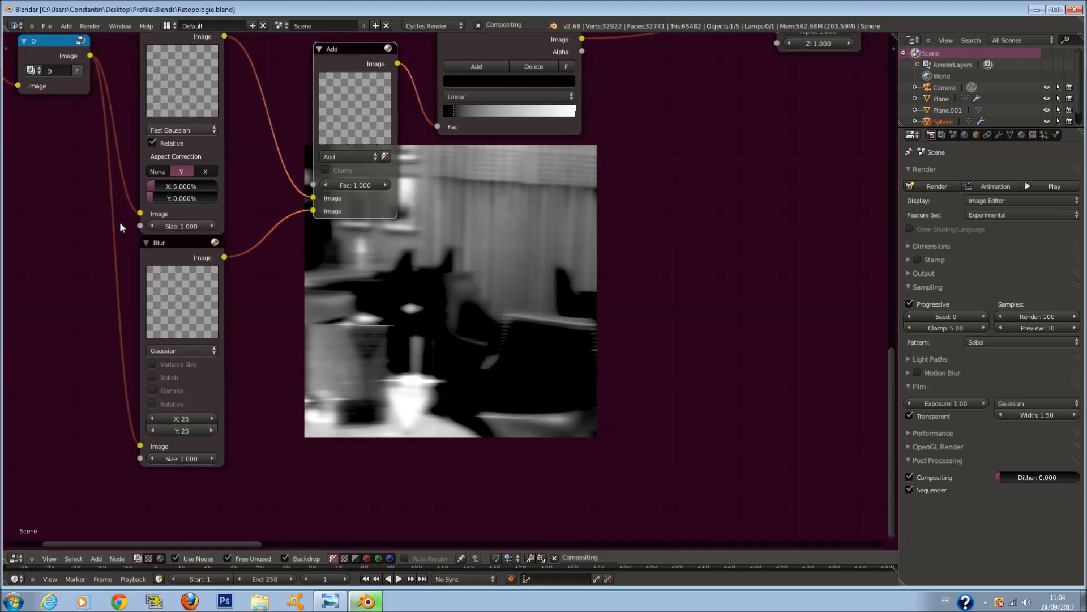
Collapse both Blur nodes and stack them beside the D group.
left_click(146, 243)
middle_click_drag(182, 103, 248, 314)
left_click_drag(226, 237, 216, 270)
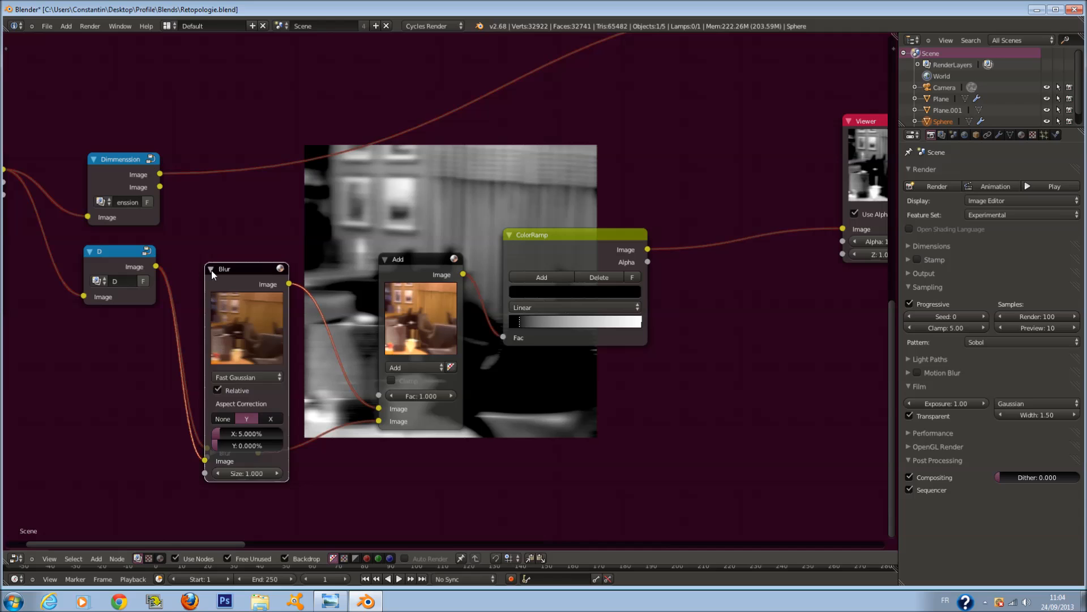
left_click(212, 270)
left_click_drag(231, 449, 226, 298)
scroll(388, 257, "down", 2)
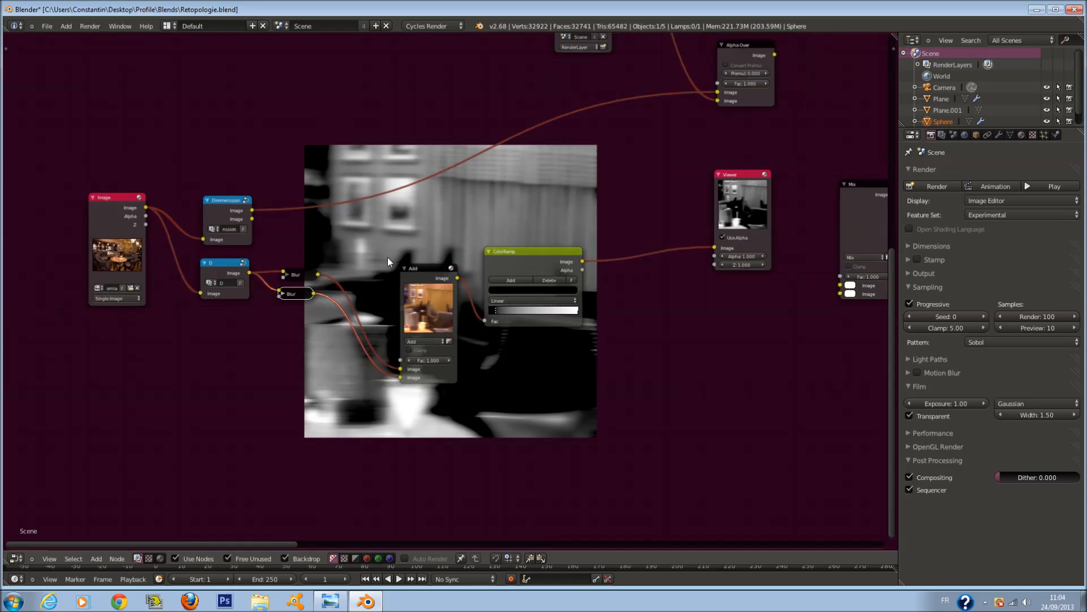
Compact the node layout by moving Add, Render Layers, Alpha Over and ColorRamp closer to the background image groups.
scroll(387, 257, "up", 2)
middle_click_drag(387, 257, 361, 364)
left_click_drag(387, 412, 333, 404)
middle_click_drag(578, 324, 497, 390)
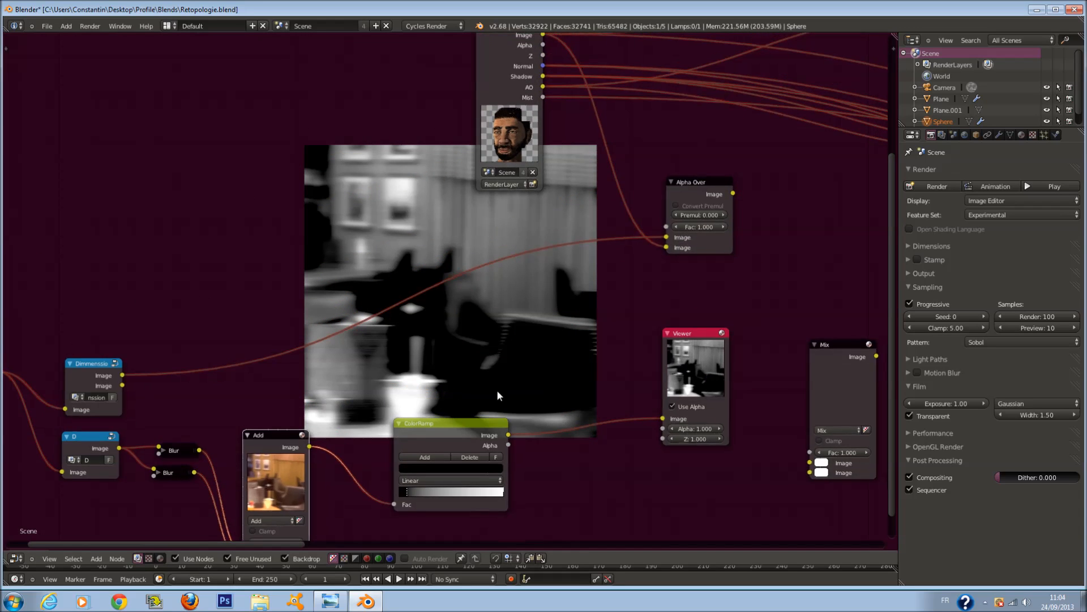
scroll(497, 396, "down", 1)
left_click_drag(528, 83, 175, 156)
left_click_drag(633, 211, 265, 332)
scroll(361, 315, "up", 2)
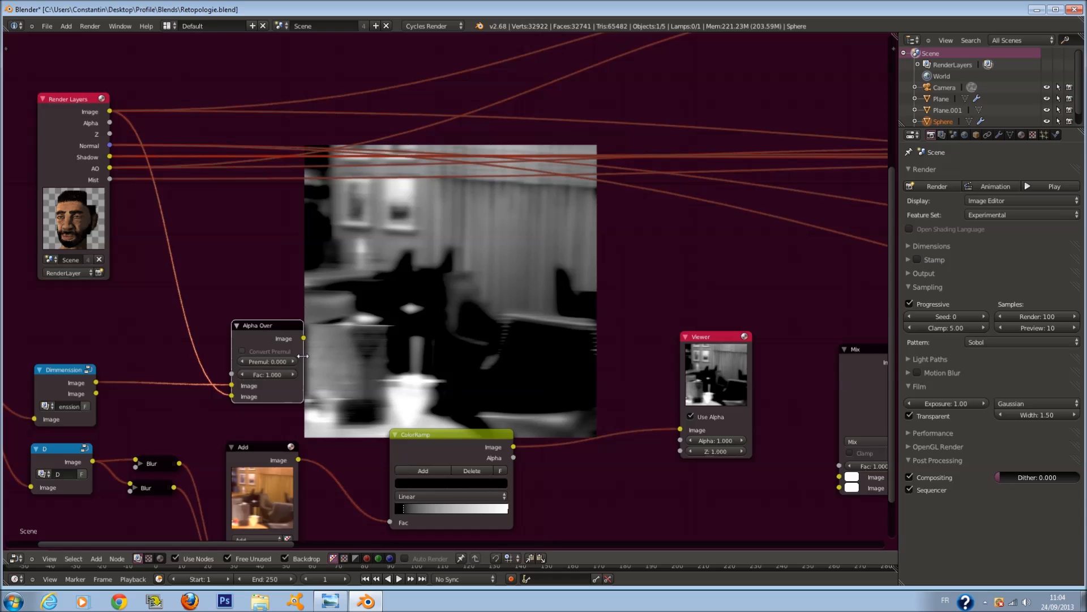
key("a")
middle_click_drag(374, 388, 393, 344)
left_click_drag(489, 391, 442, 400)
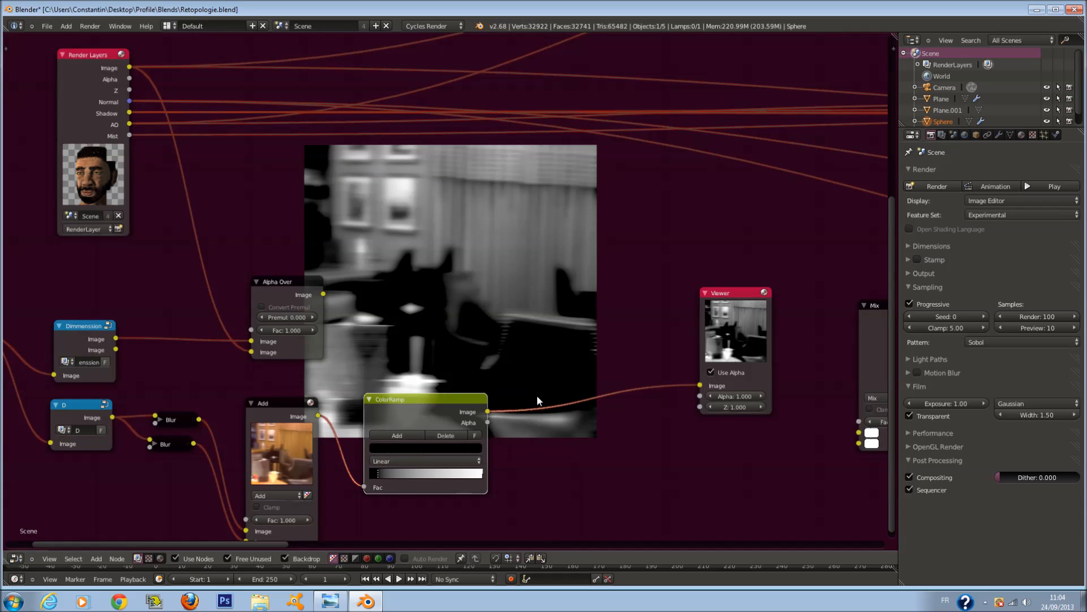
Try combining Alpha Over and ColorRamp through a Mix node inserted before the Viewer, with Alpha Over in the first image input.
key("shift+a")
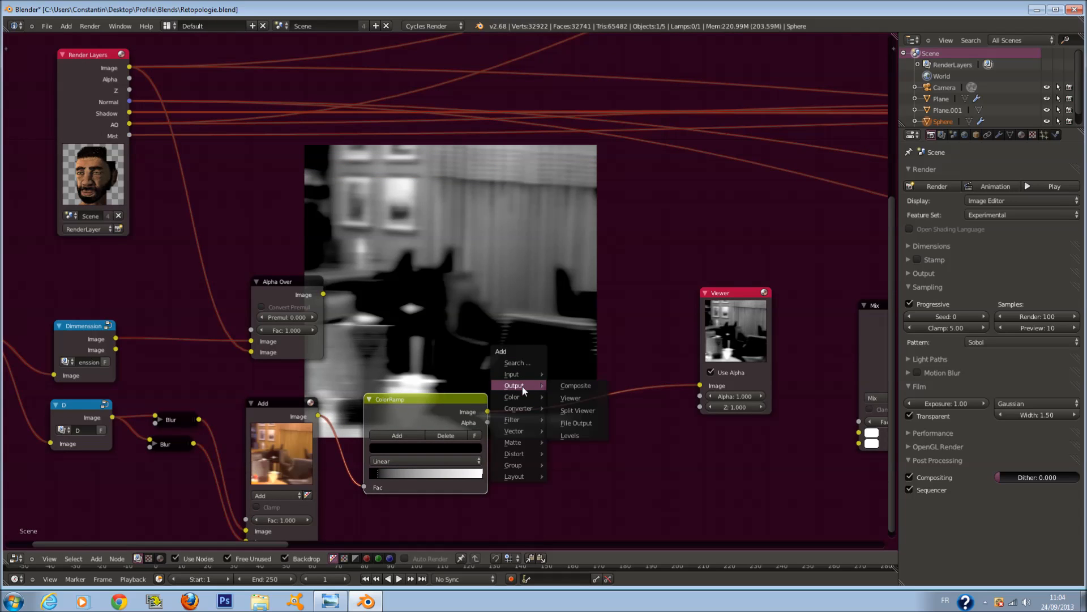
mouse_move(527, 396)
left_click(566, 396)
left_click(521, 253)
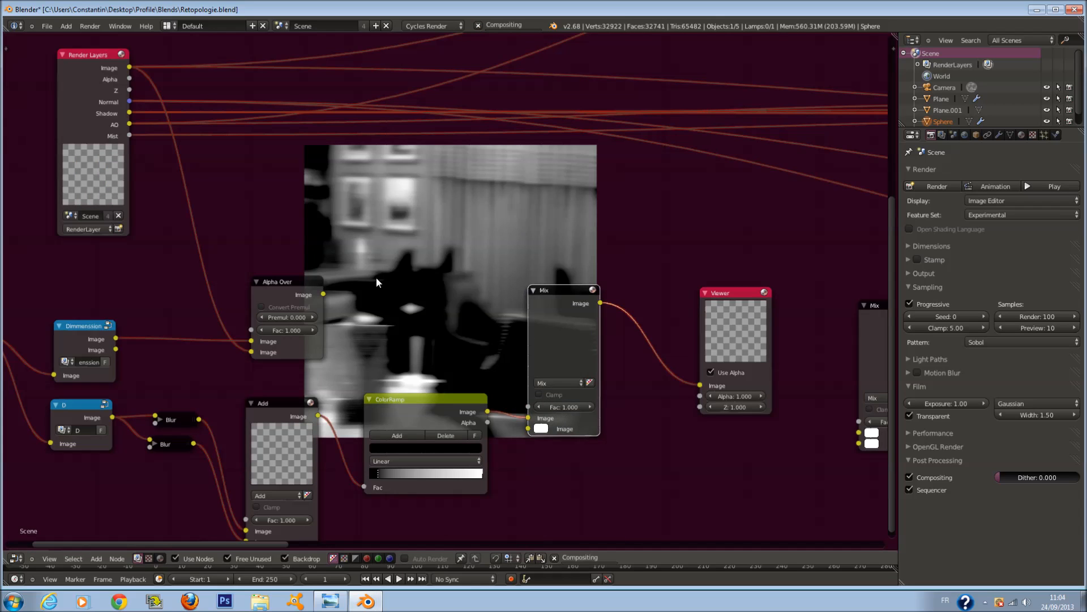
left_click_drag(324, 294, 535, 414)
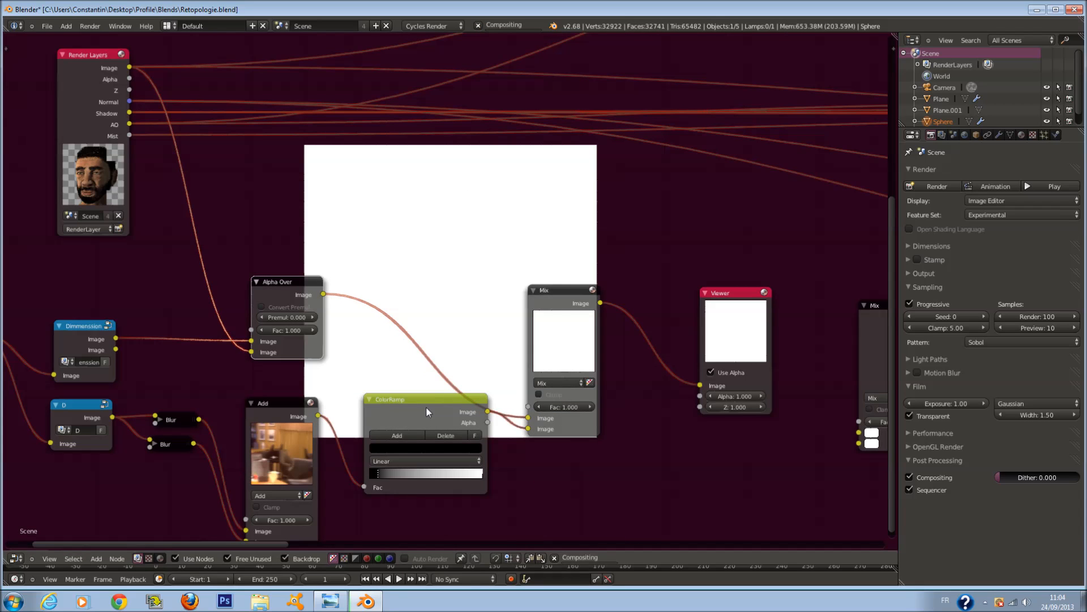
left_click_drag(426, 406, 418, 436)
Delete the unconnected Mix node beyond the Viewer.
scroll(453, 414, "down", 2)
key("ctrl+s")
left_click(763, 301)
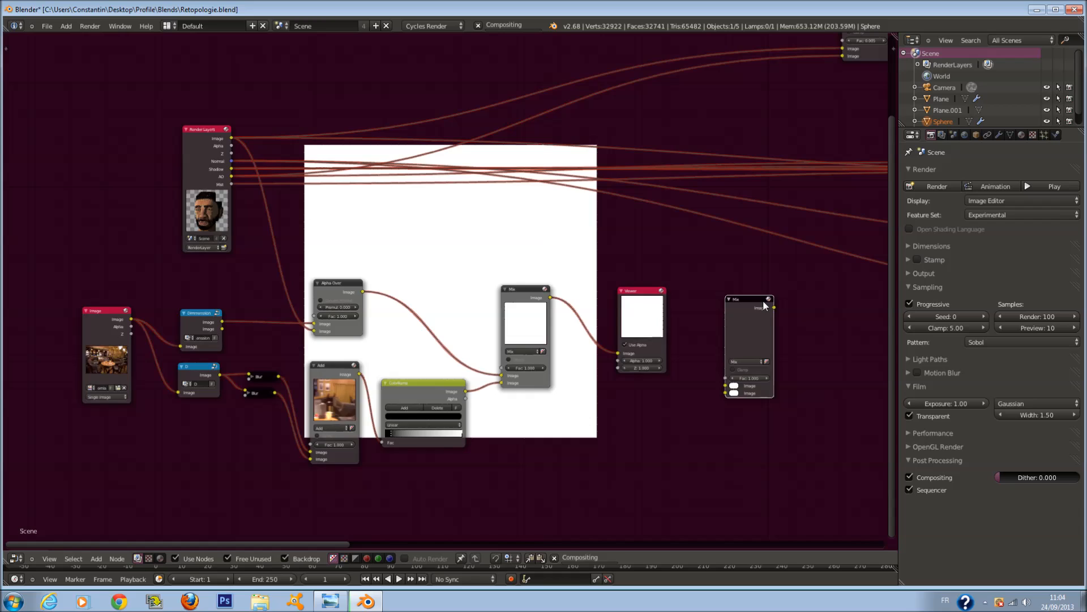
key("x")
scroll(640, 266, "up", 2)
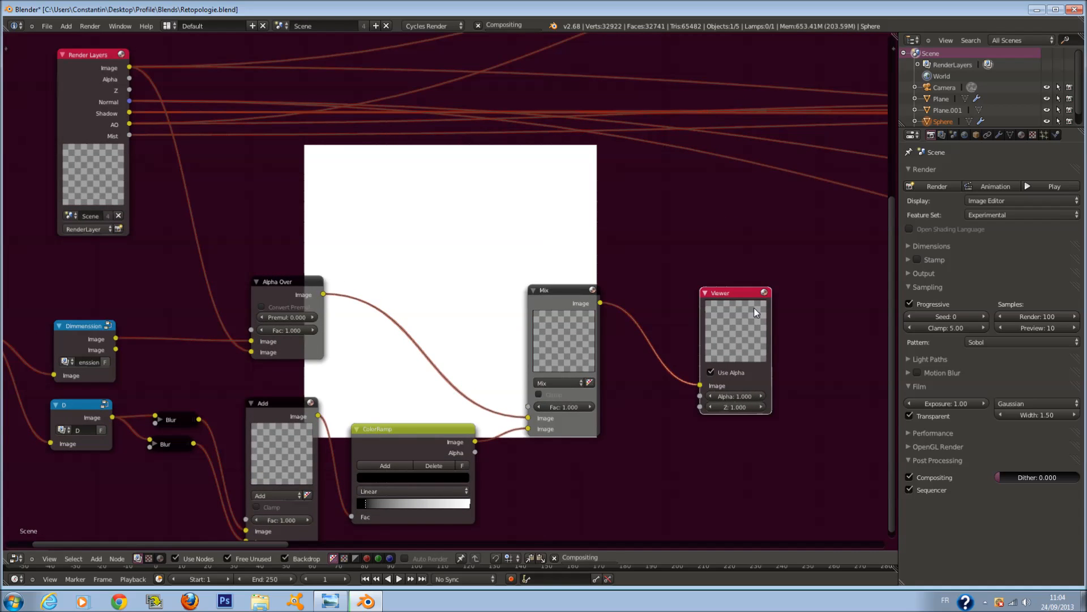
scroll(753, 307, "down", 2)
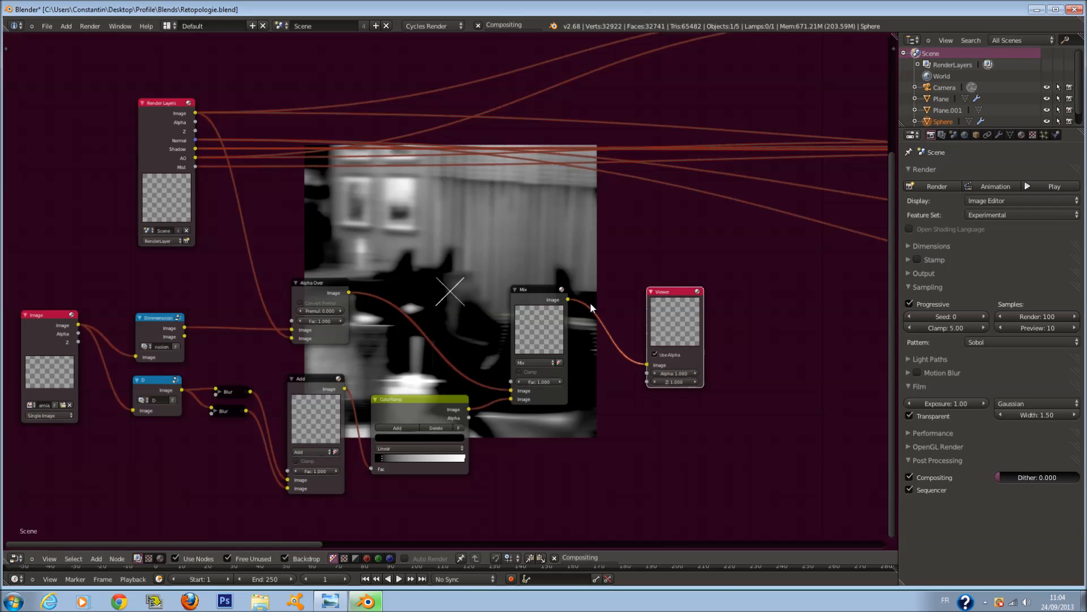
Try the Add blend type on the Mix node before the Viewer and delete that node.
left_click(539, 363)
left_click(539, 347)
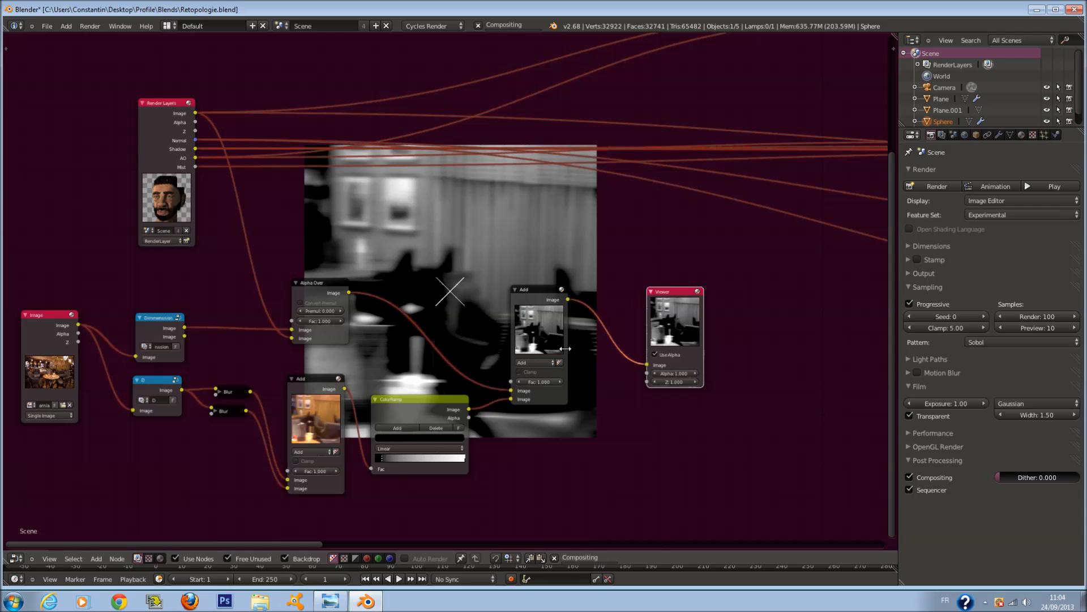
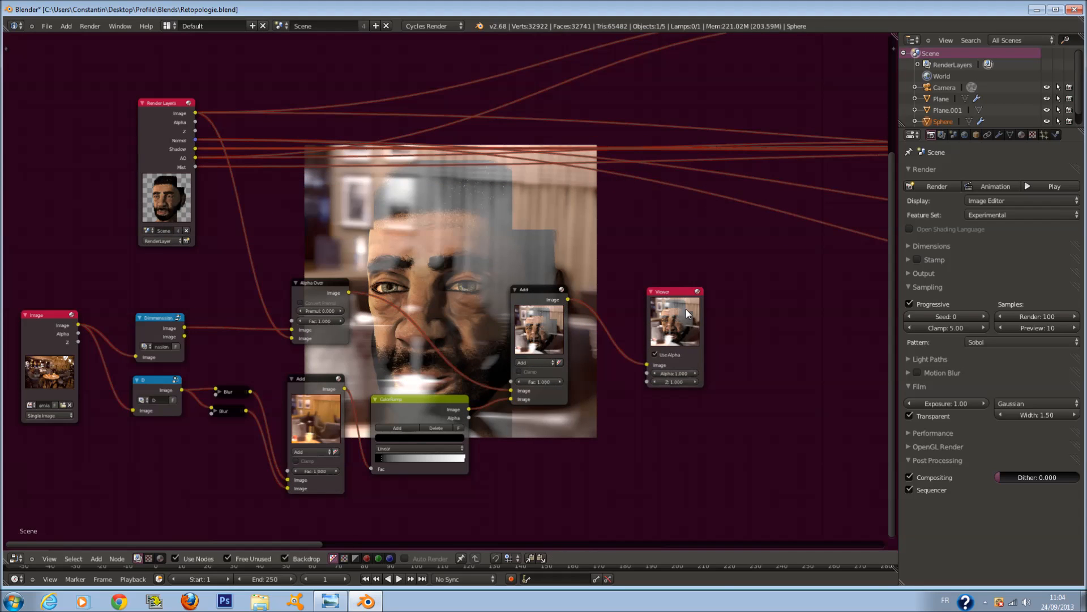
key("x")
Move Alpha Over near the Viewer, feed ColorRamp into its background image input and connect its output to the Viewer.
left_click_drag(335, 288, 566, 287)
scroll(548, 325, "up", 3)
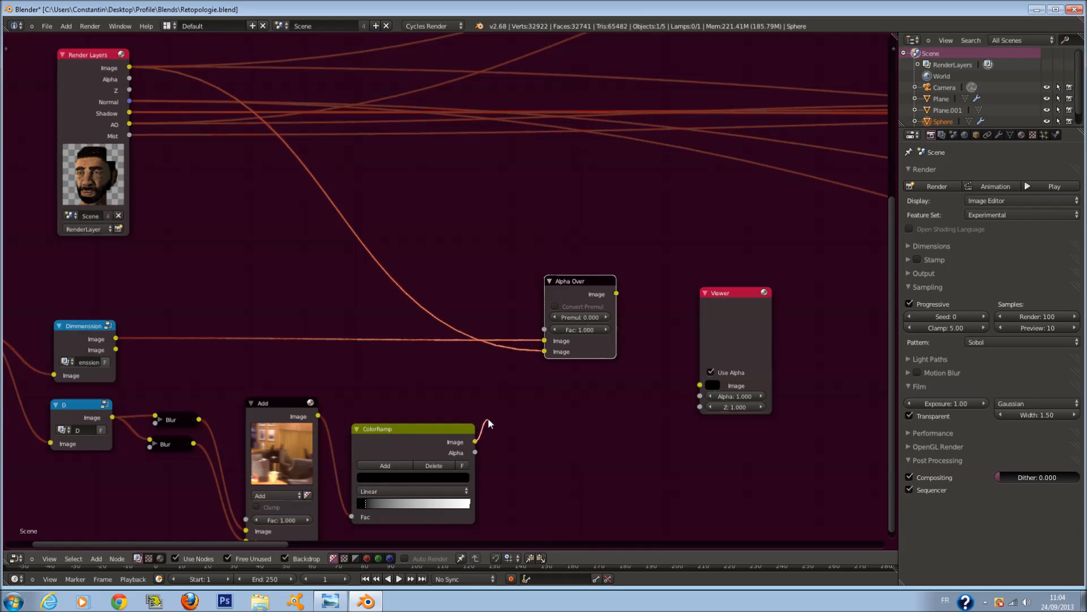
left_click_drag(489, 416, 488, 416)
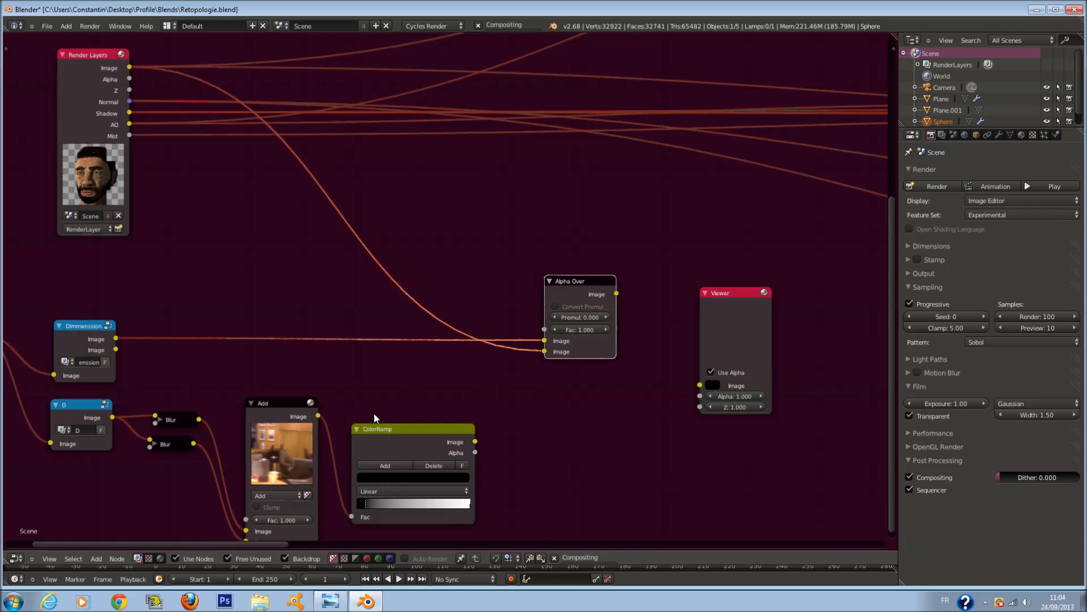
scroll(339, 411, "down", 1)
scroll(449, 291, "up", 1)
left_click_drag(418, 431, 410, 431)
scroll(385, 427, "down", 1)
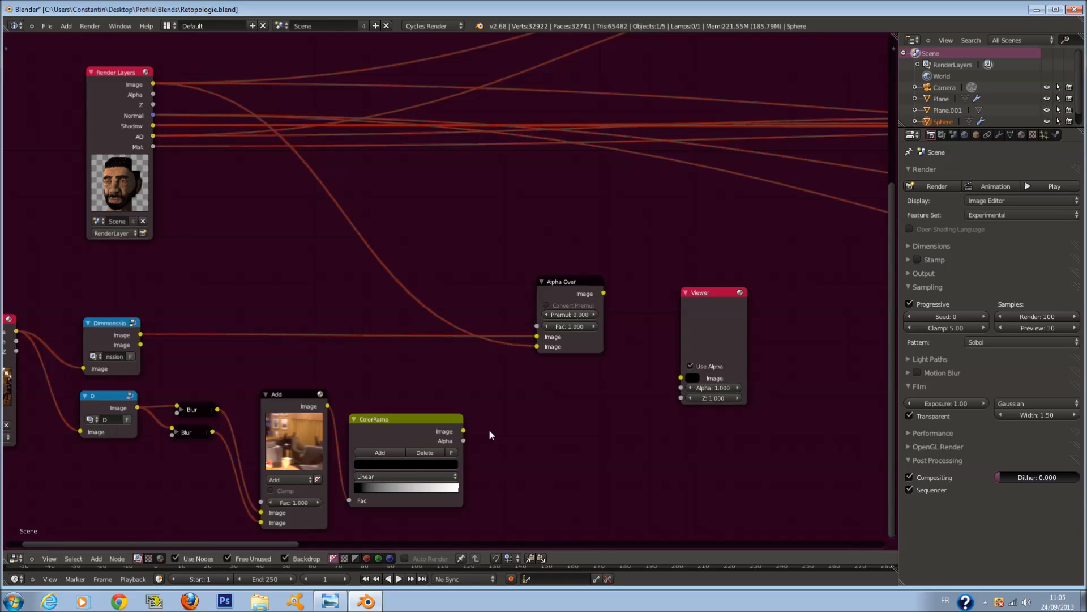
left_click_drag(464, 429, 539, 337)
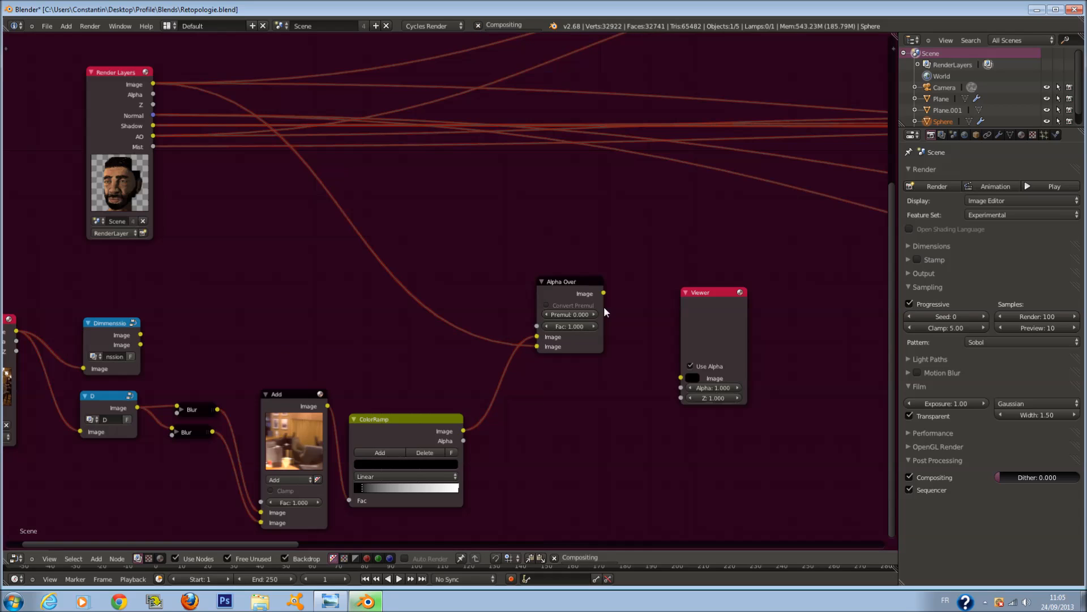
left_click_drag(682, 367, 683, 376)
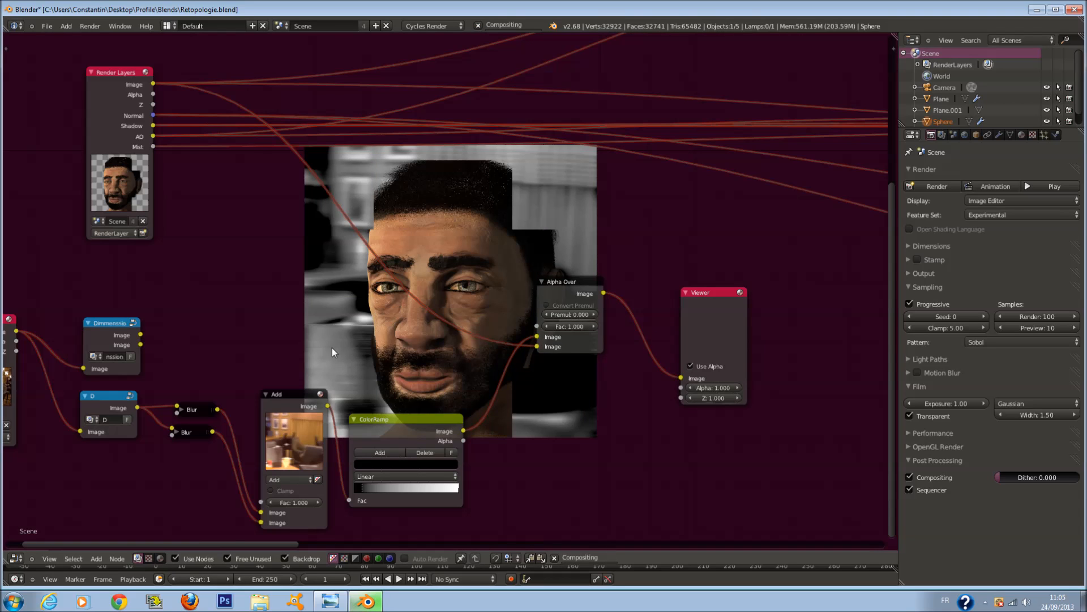
Shift the ColorRamp's black stop slightly closer to the start and tint its white end stop pale yellow.
scroll(447, 334, "up", 1)
middle_click_drag(502, 333, 595, 280)
scroll(594, 281, "up", 2)
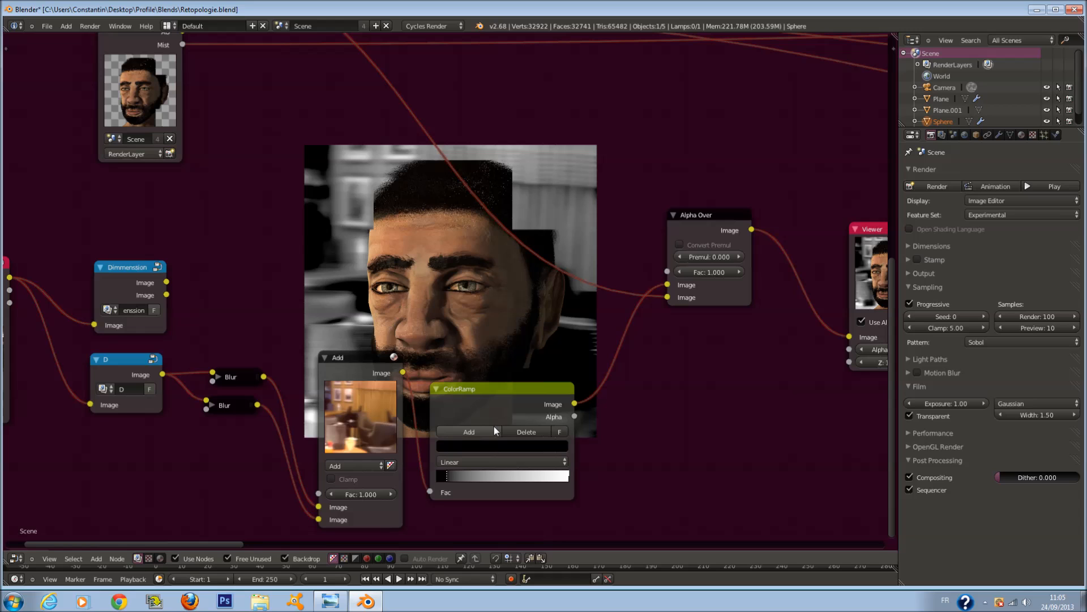
scroll(627, 315, "down", 2)
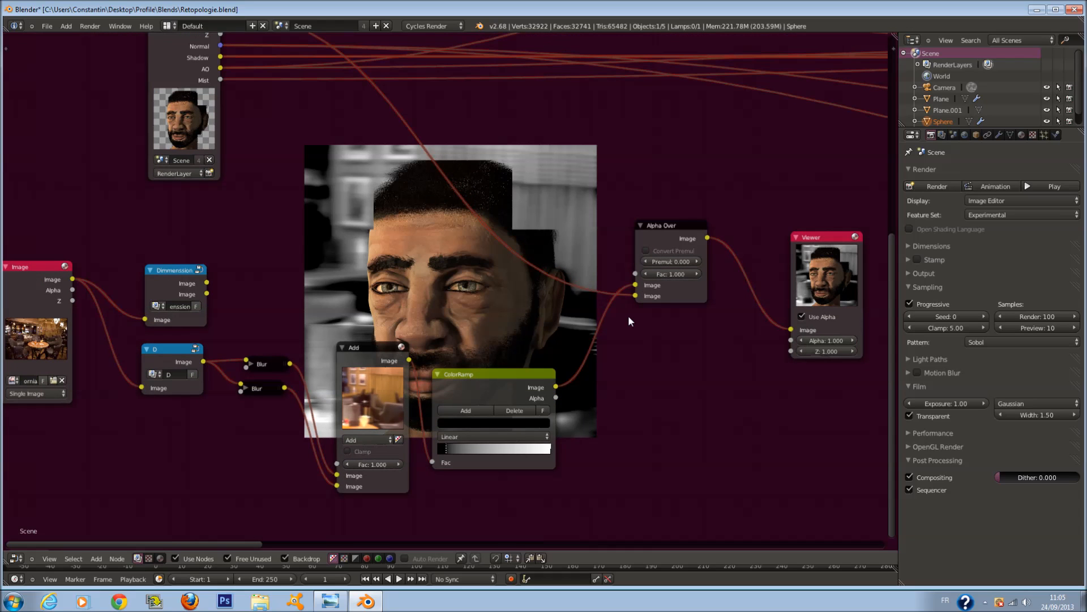
scroll(525, 440, "up", 1)
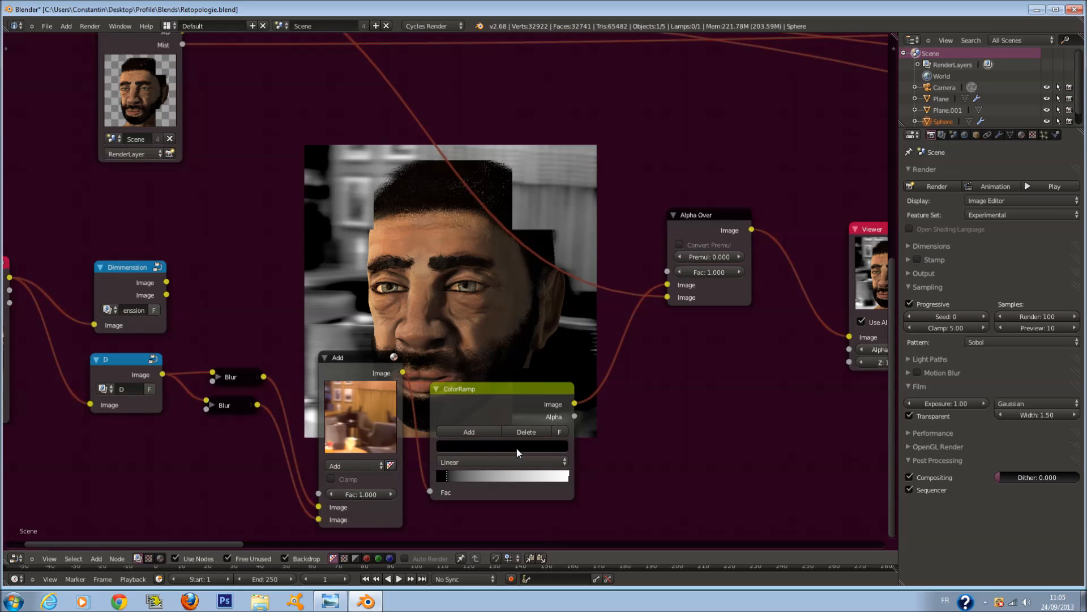
left_click_drag(437, 474, 442, 474)
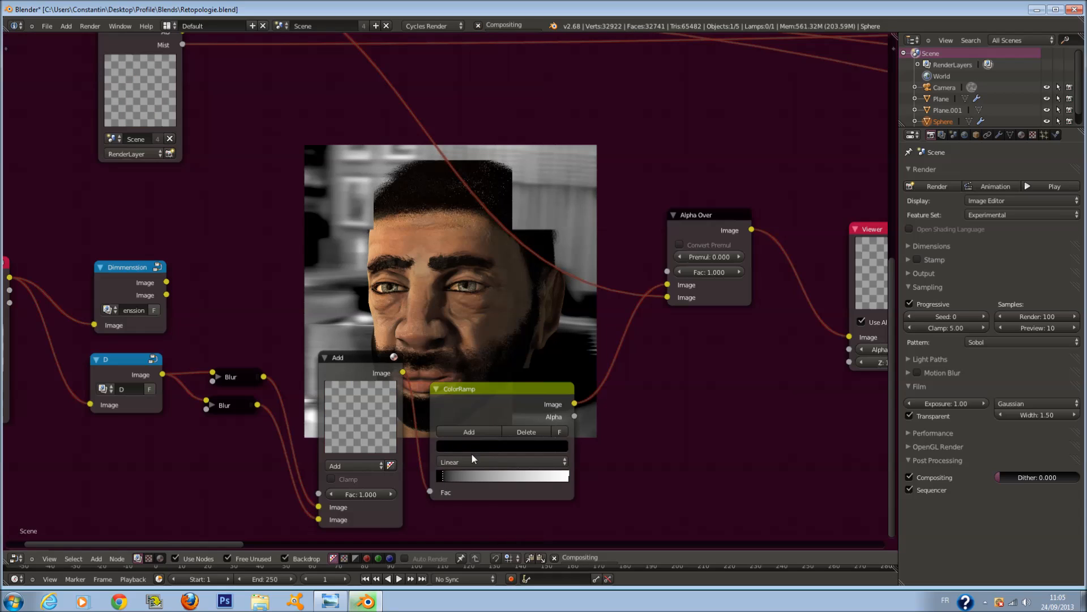
left_click(566, 479)
left_click(558, 446)
left_click_drag(477, 330, 467, 339)
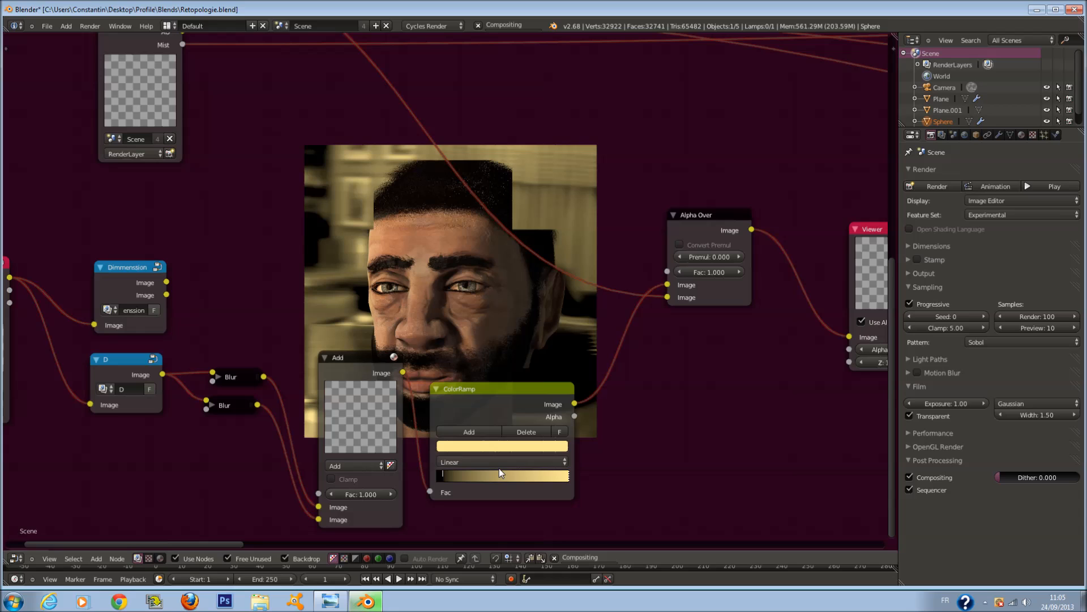
Colour the ColorRamp's middle stop dusty pink and add a grey-blue stop between it and black.
left_click(504, 448)
left_click(487, 336)
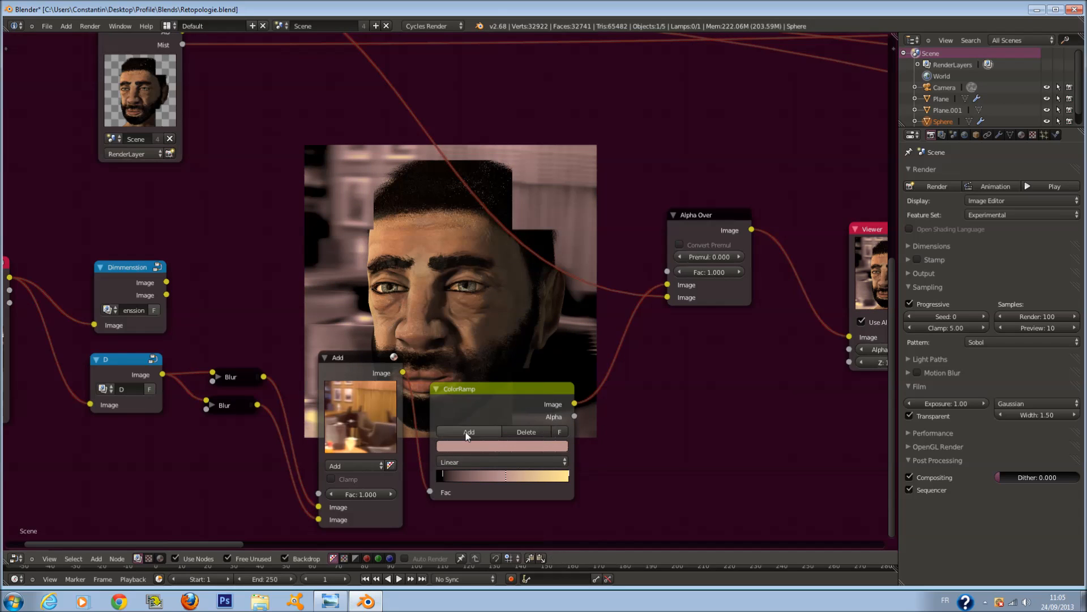
left_click(470, 432)
left_click(476, 448)
left_click(491, 305)
Save the blend file over its existing version.
middle_click_drag(697, 386, 578, 354)
key("ctrl+s")
left_click(567, 352)
Detach ColorRamp from Alpha Over's background input and move Alpha Over away from the Viewer.
scroll(549, 229, "up", 1)
scroll(533, 249, "down", 1)
middle_click_drag(481, 300, 528, 352)
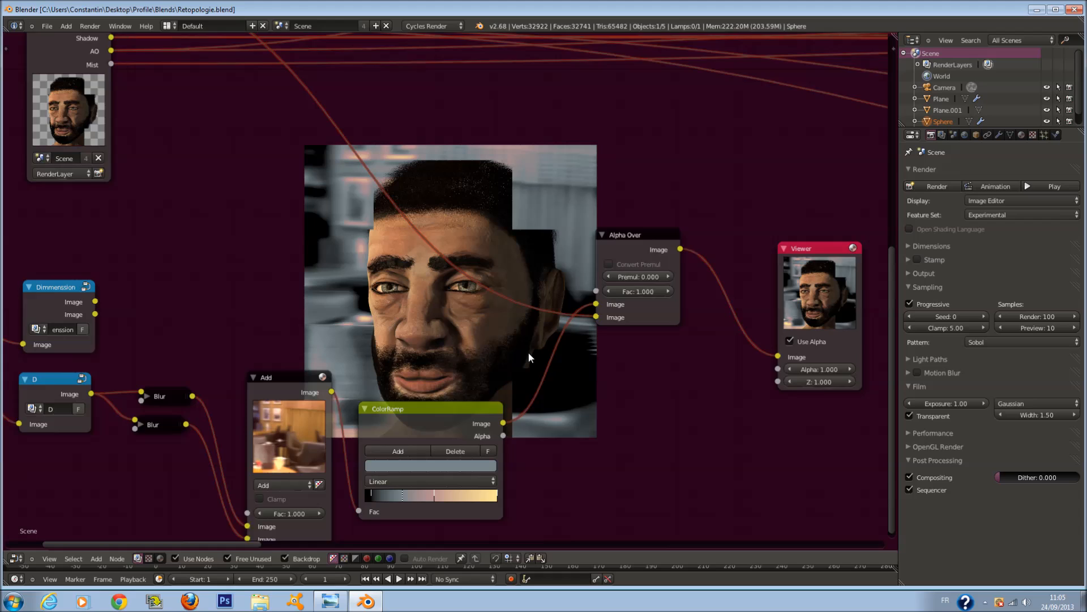
scroll(531, 351, "down", 1)
left_click_drag(583, 302, 470, 286)
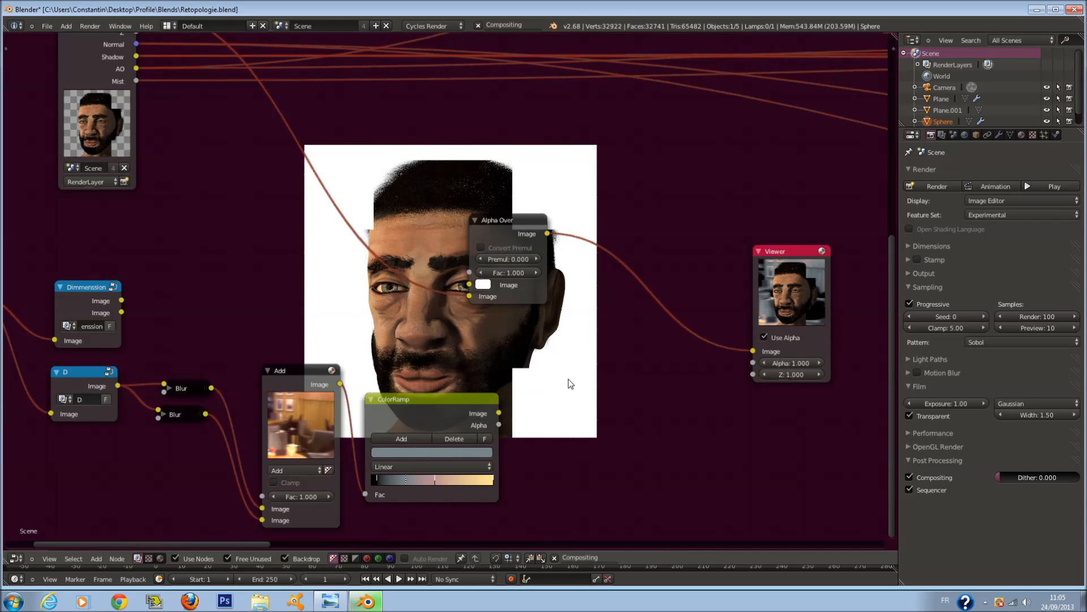
Insert a Mix node between Alpha Over and the Viewer and feed ColorRamp into its second image input.
key("shift+a")
left_click(597, 379)
left_click(598, 379)
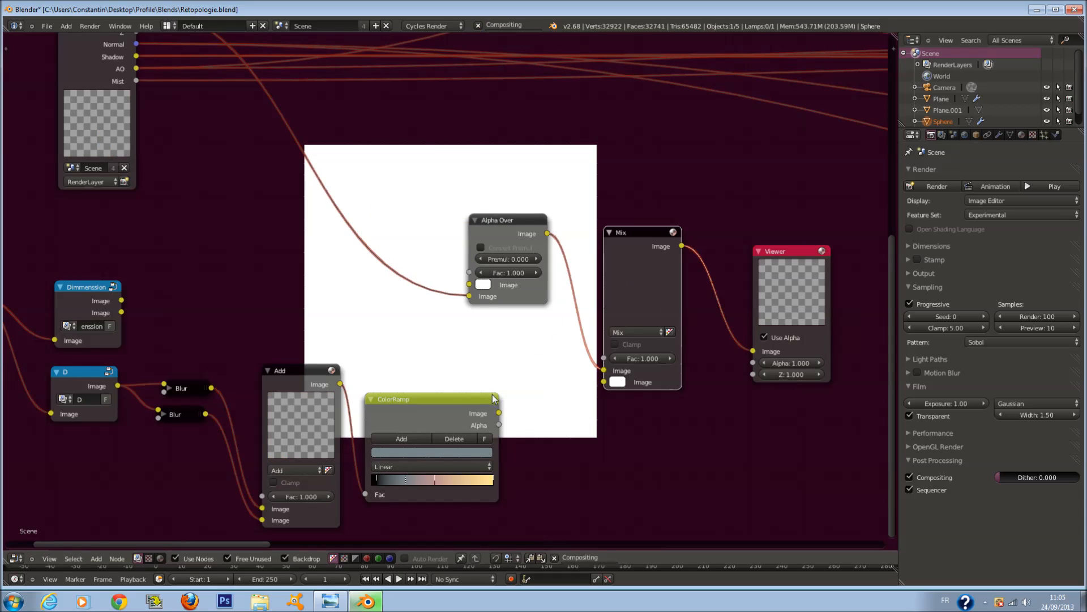
left_click_drag(499, 413, 603, 382)
Set the Mix node before the Viewer to the Add blend type with a factor of 0.025.
left_click(631, 332)
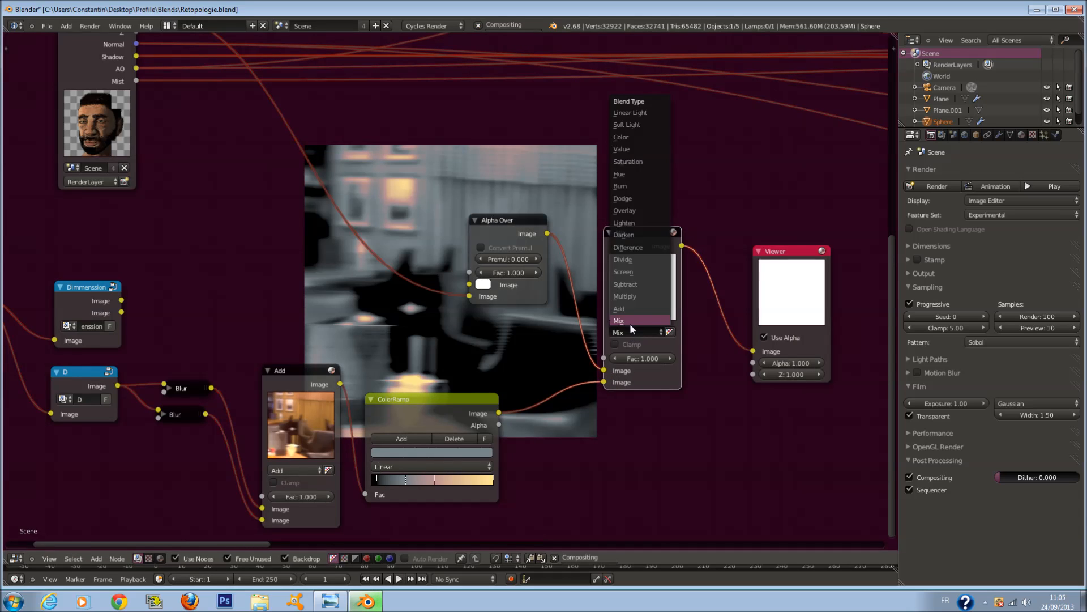
left_click(630, 323)
left_click(661, 361)
type("0.1")
key("Return")
scroll(688, 367, "up", 1)
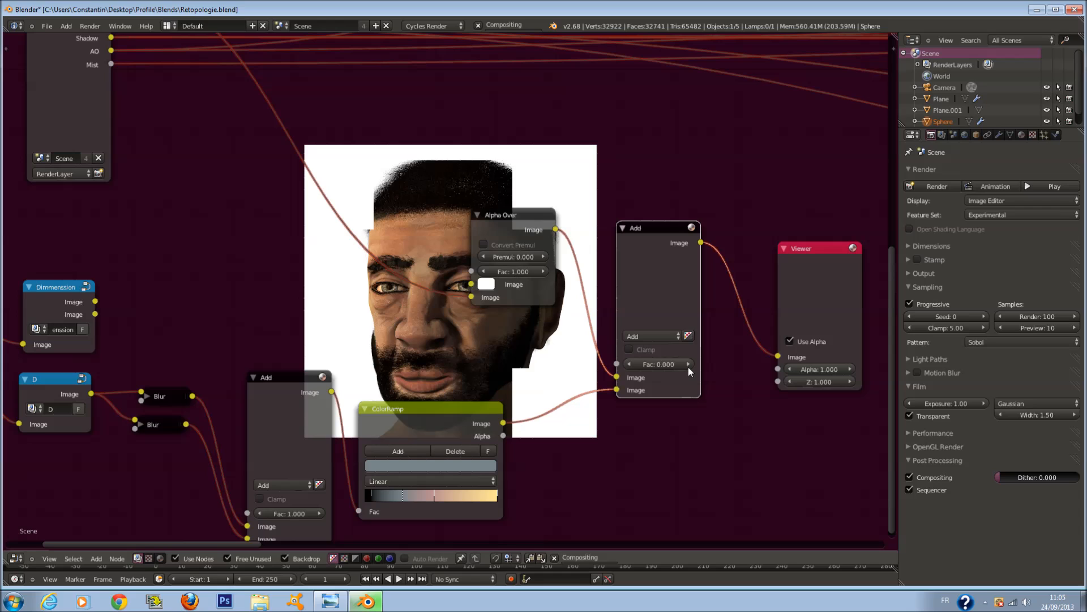
left_click(629, 365)
left_click(655, 366)
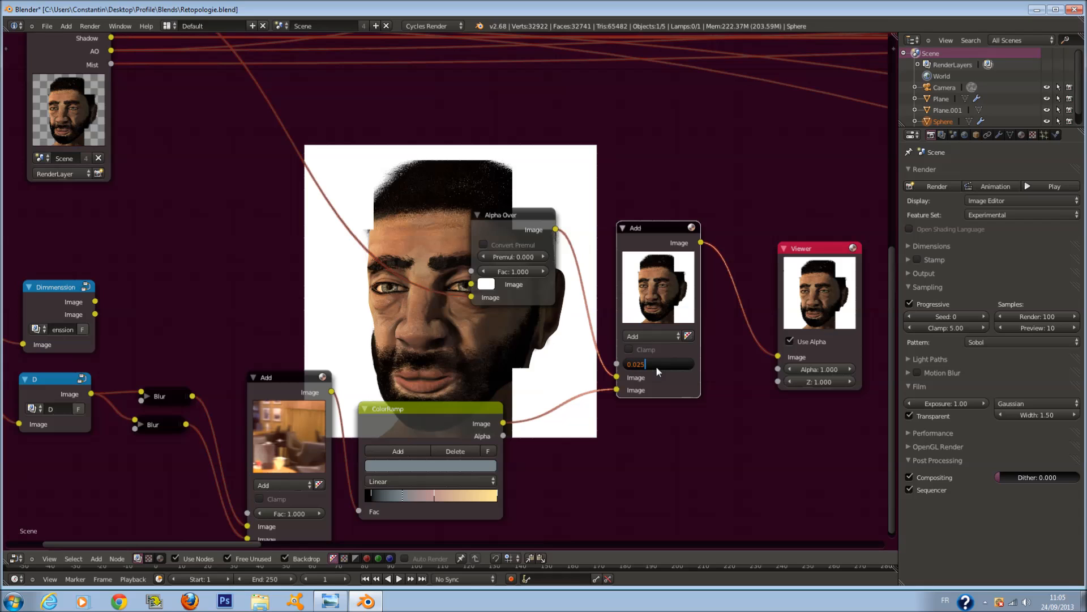
key("Return")
scroll(617, 347, "up", 1)
middle_click_drag(617, 347, 671, 349)
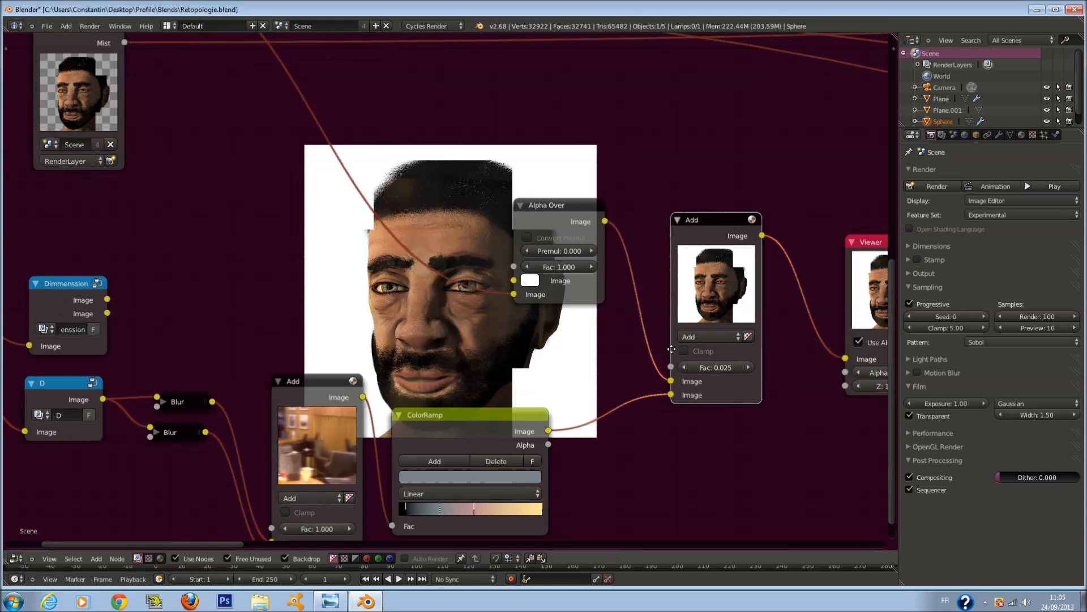
Connect the Dimmension group's image output to Alpha Over's background input and save the blend file.
scroll(649, 351, "up", 1)
left_click_drag(68, 302, 508, 282)
scroll(508, 289, "down", 2)
key("ctrl+s")
scroll(651, 257, "down", 1)
Move the Viewer node farther away from the Add node so the backdrop face is less covered.
middle_click_drag(646, 259, 441, 282)
left_click_drag(540, 302, 677, 324)
scroll(620, 347, "up", 4)
middle_click_drag(547, 320, 533, 266)
scroll(360, 273, "up", 1)
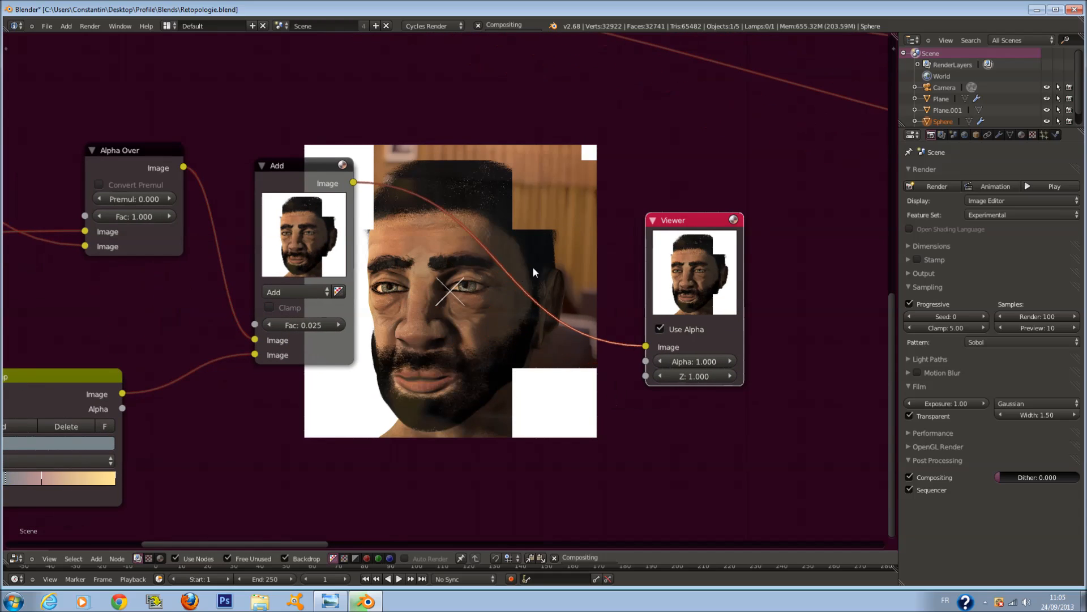
scroll(501, 350, "up", 1)
middle_click_drag(501, 350, 448, 289)
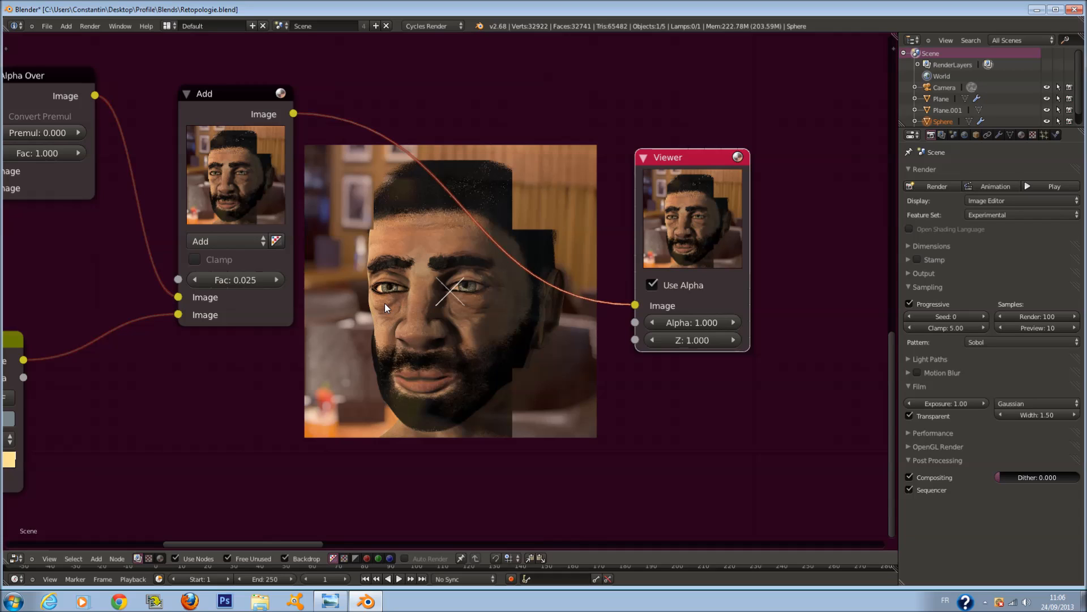
Set the factor of the Add node before the Viewer to 1.
left_click(257, 281)
type("1")
key("Return")
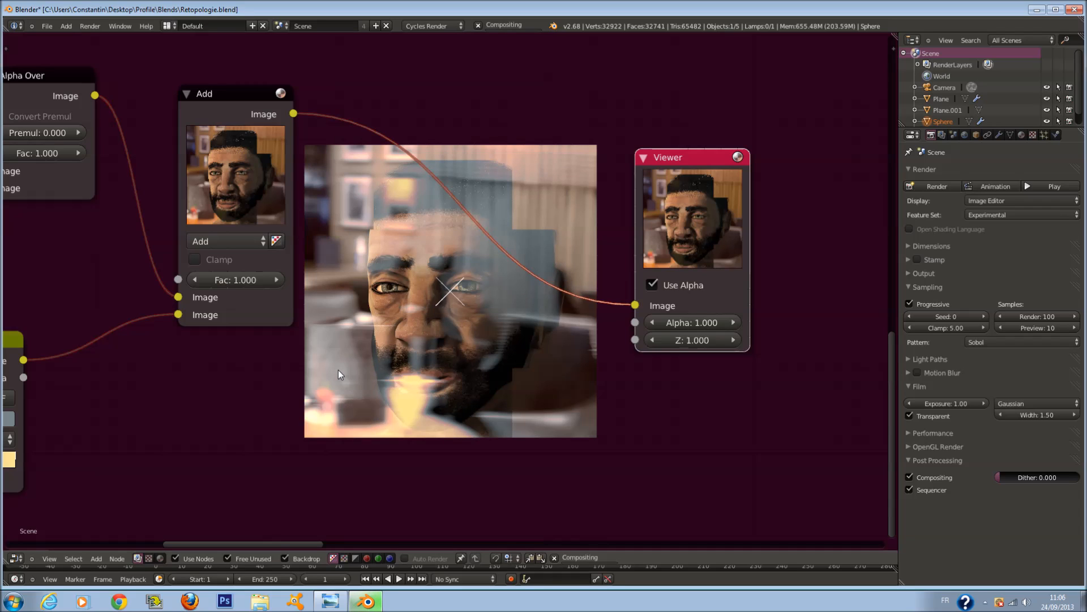
middle_click_drag(338, 369, 430, 342)
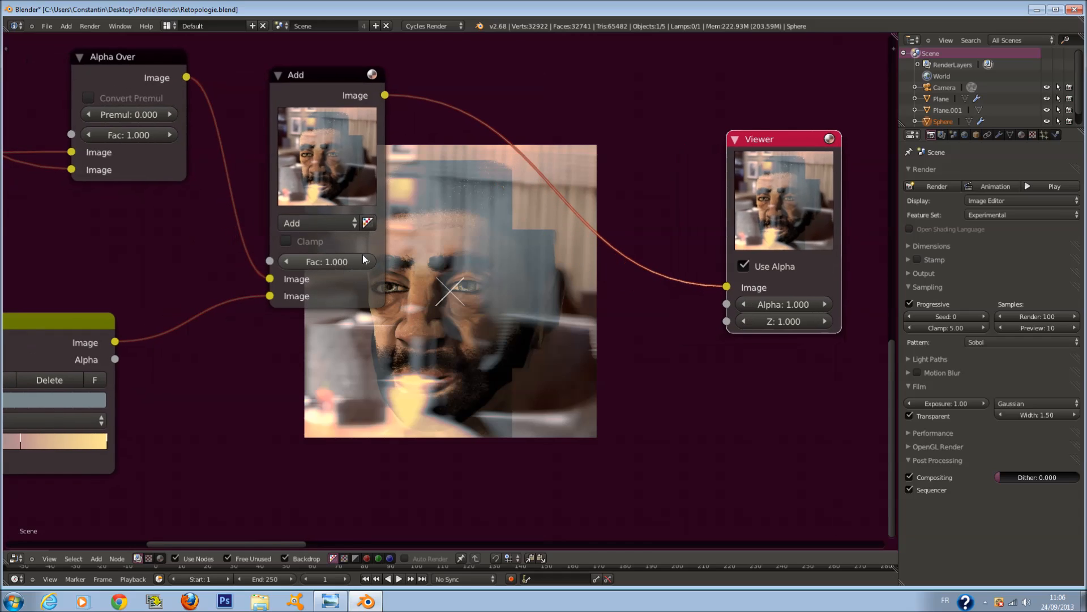
Reduce the factor of the Add node before the Viewer to 0.05 and save the blend file.
left_click(322, 262)
key("BackSpace")
type(".05")
key("Return")
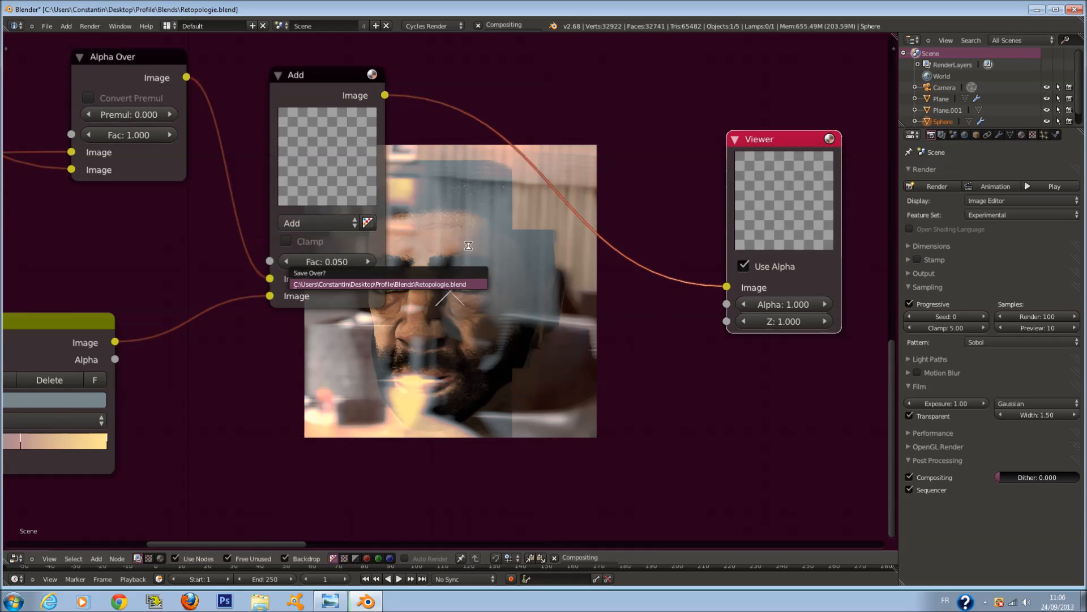
middle_click_drag(417, 208, 320, 206)
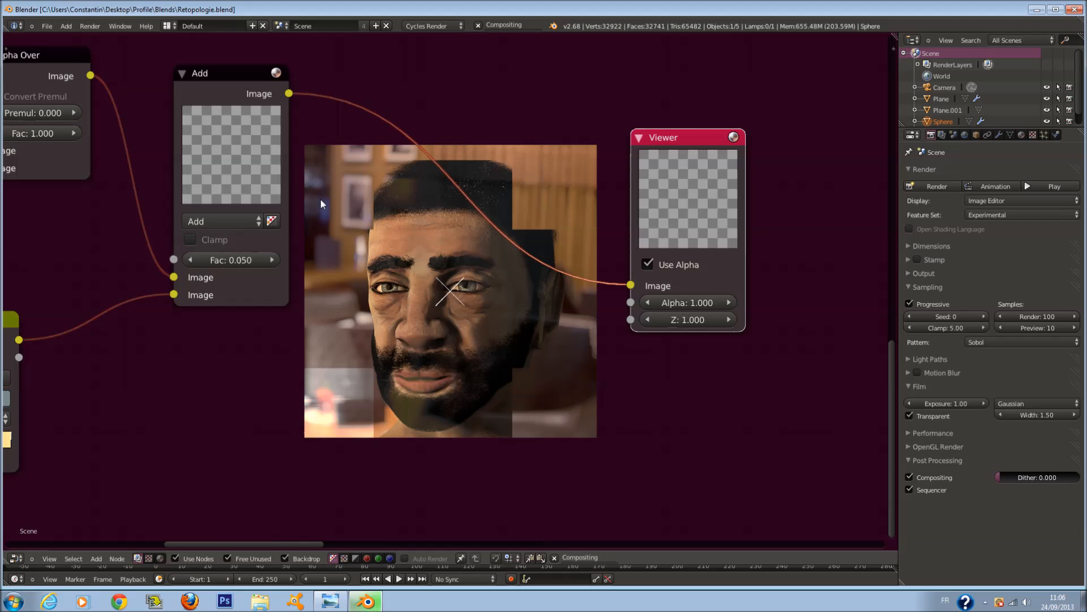
middle_click_drag(321, 199, 374, 191)
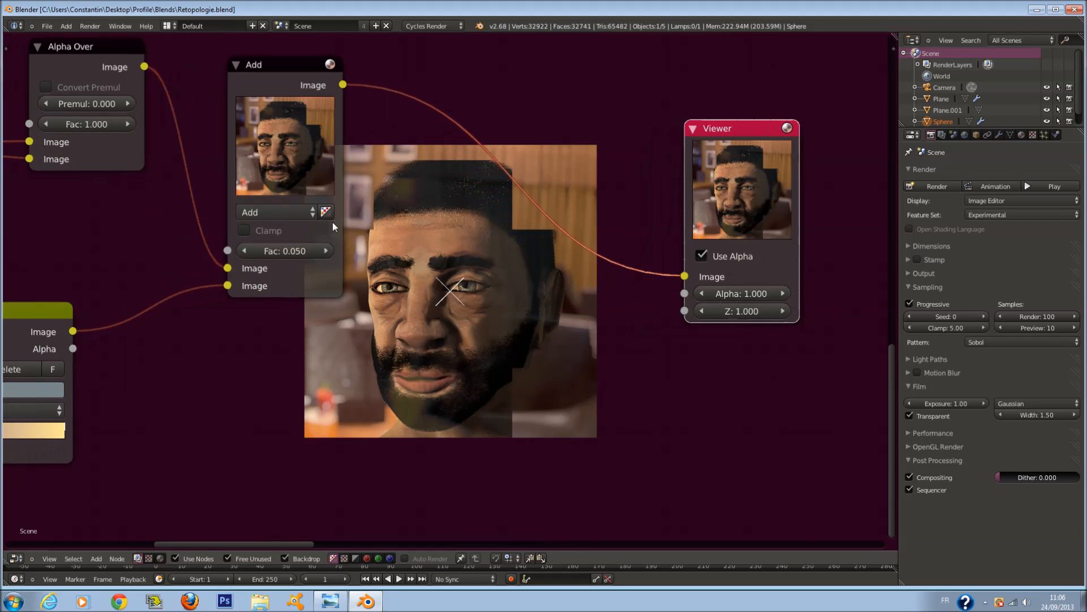
Lower the Add node's factor to 0.01 and save the blend file over its existing version.
left_click(284, 250)
type(".0")
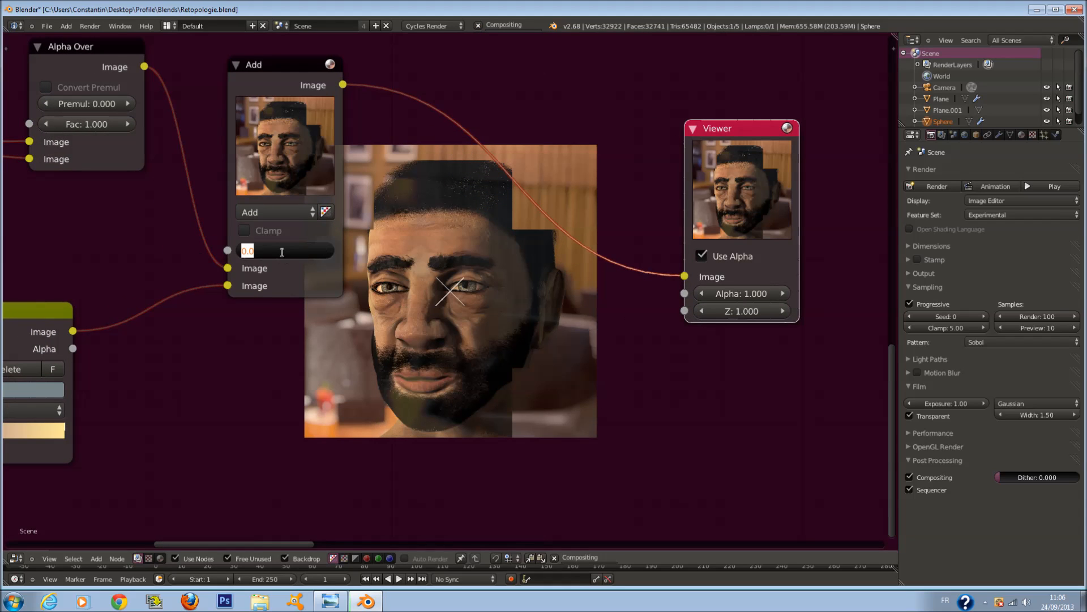
type("1")
key("Return")
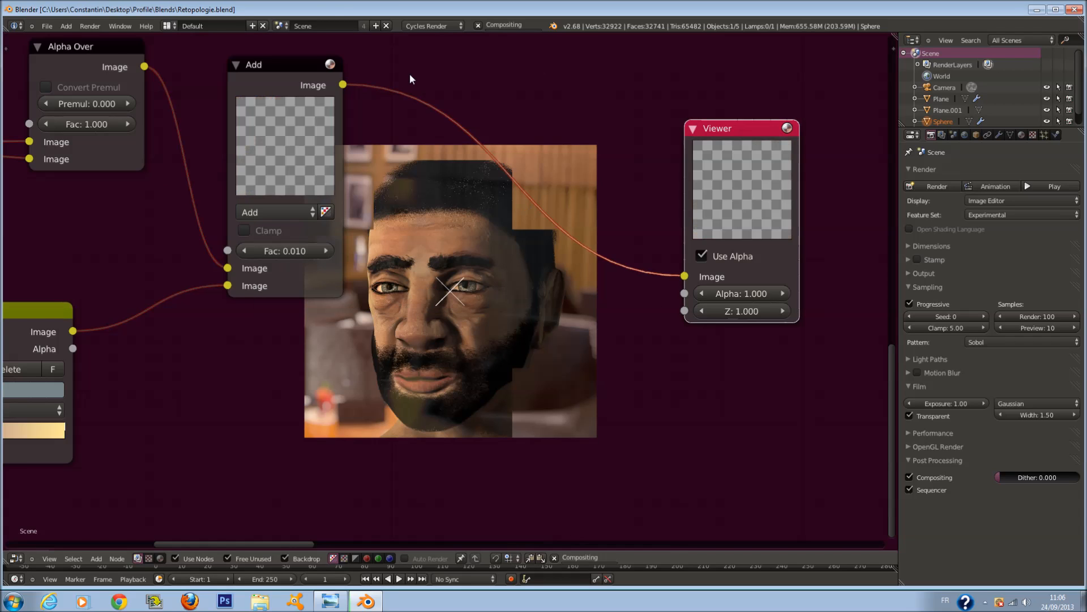
scroll(411, 190, "down", 1)
middle_click_drag(411, 191, 415, 207)
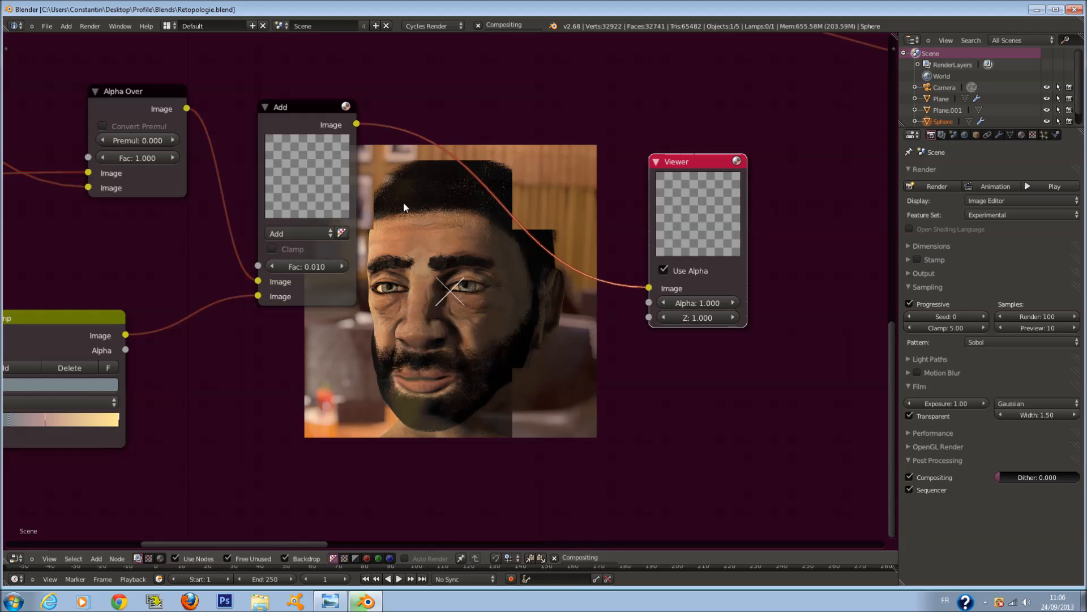
scroll(403, 201, "down", 1)
key("ctrl+s")
left_click(404, 202)
Change the blend type of the Add node after Alpha Over to Overlay and raise its factor to 0.11.
scroll(454, 226, "up", 3)
middle_click_drag(302, 237, 459, 304)
scroll(281, 216, "down", 4)
scroll(459, 304, "up", 1)
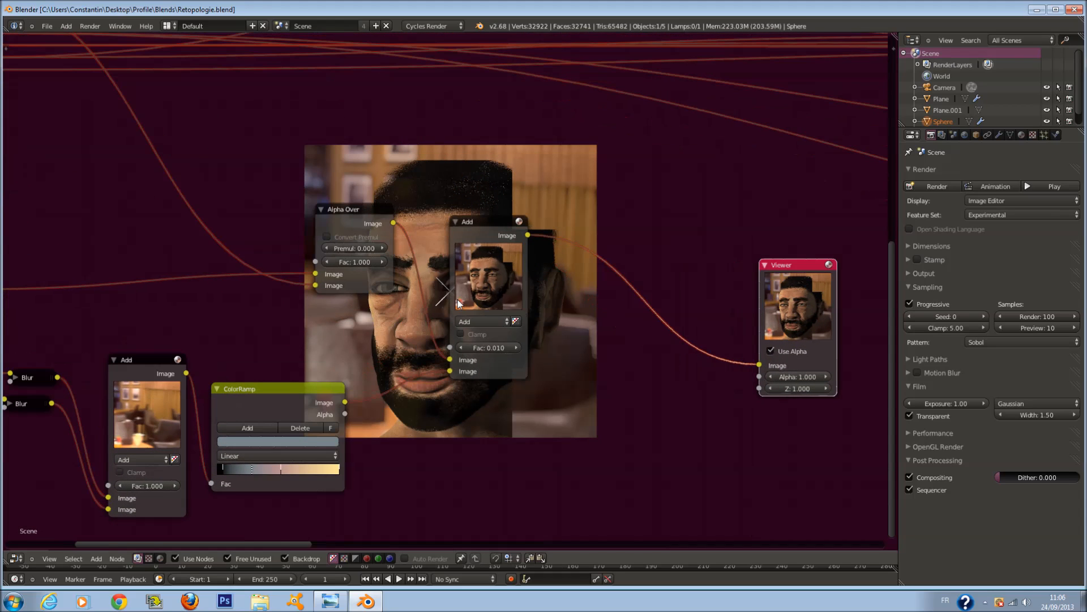
left_click(480, 319)
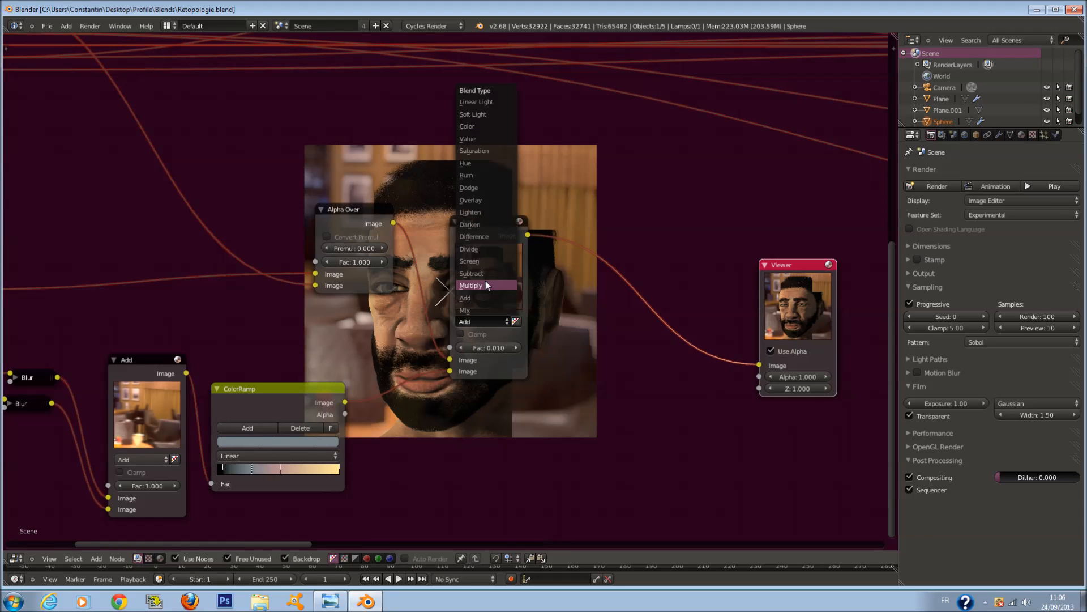
left_click(471, 200)
scroll(562, 373, "up", 1)
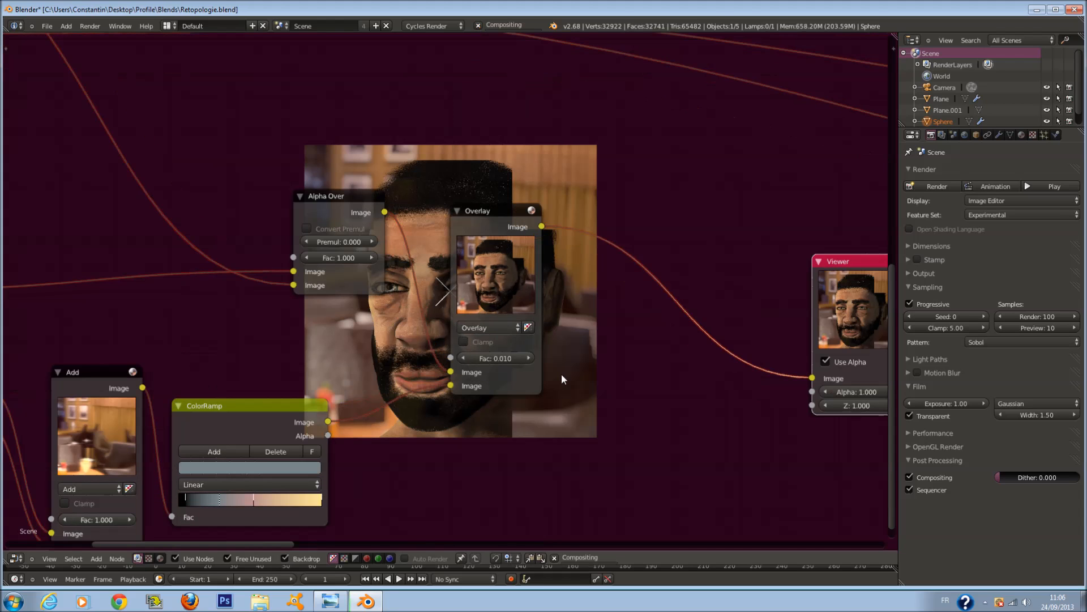
left_click(528, 358)
middle_click_drag(554, 398, 373, 352)
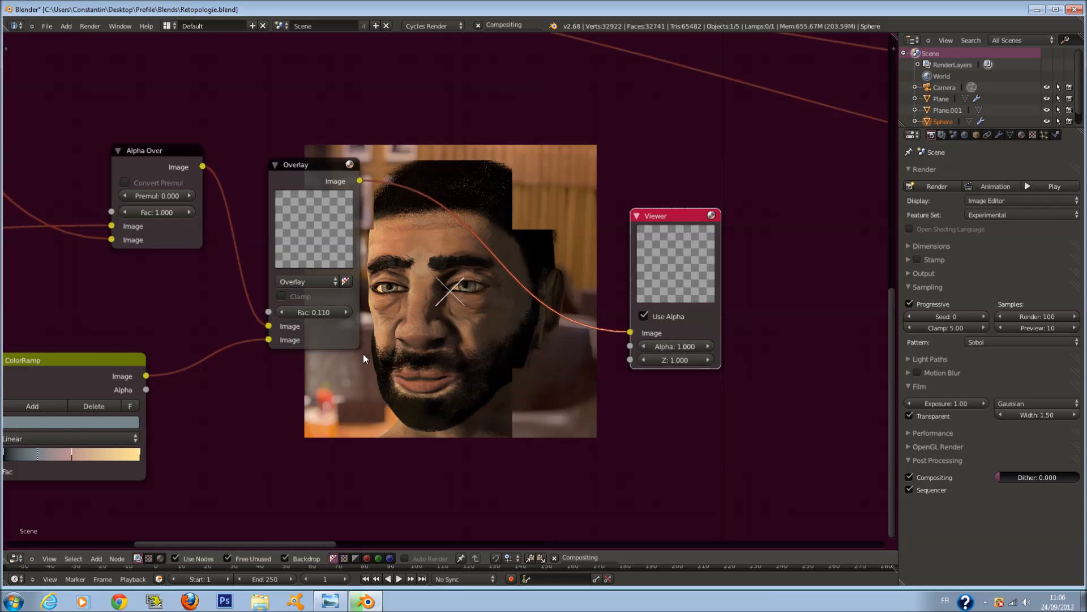
scroll(352, 345, "up", 2)
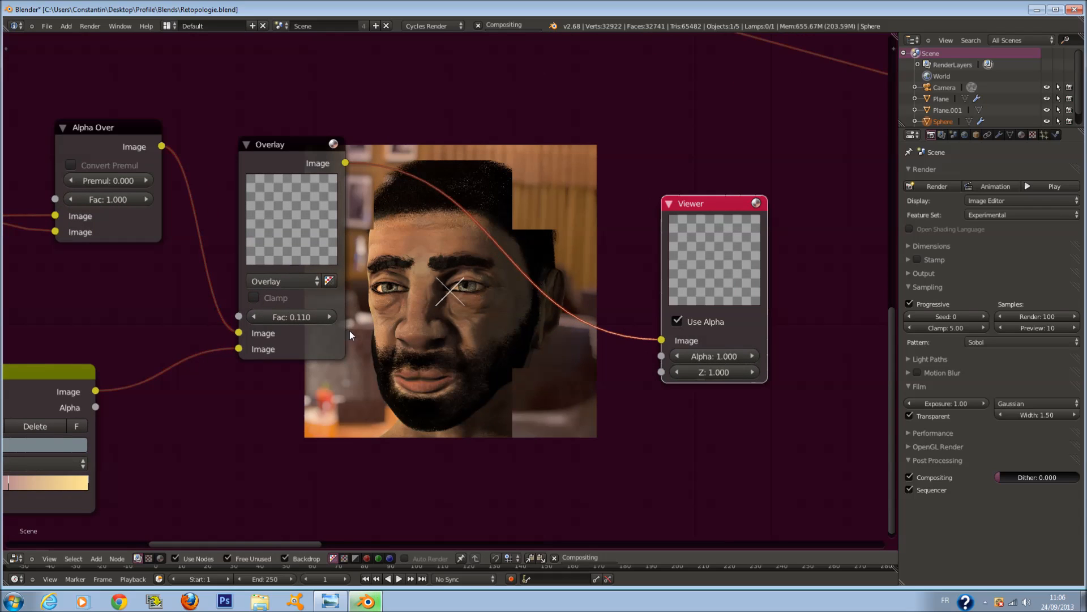
middle_click_drag(357, 333, 317, 291)
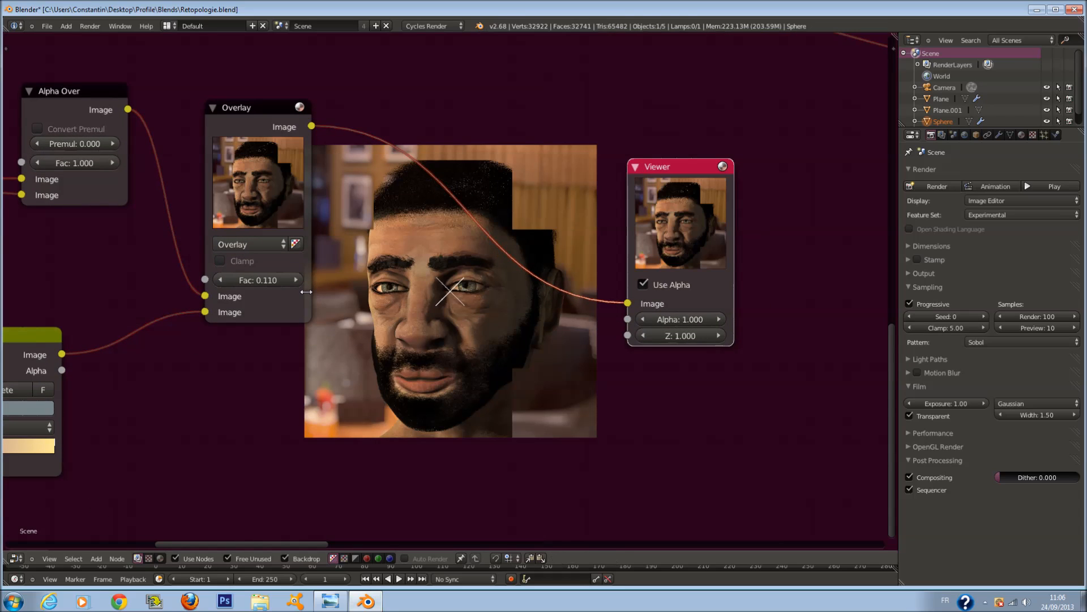
Set the Overlay node's factor to 0.41.
left_click(257, 280)
type("0.11")
key("Return")
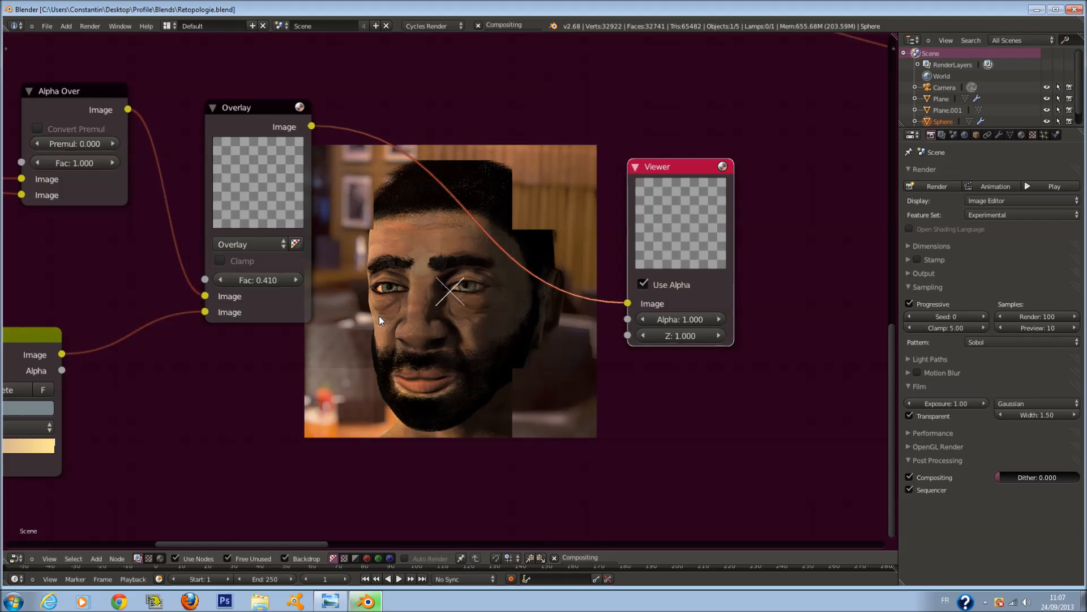
middle_click_drag(375, 291, 425, 274)
Set the Overlay node's factor to 0.2.
left_click(271, 265)
left_click(271, 266)
left_click(272, 266)
left_click(324, 267)
key("BackSpace")
type("0.2")
key("Return")
scroll(567, 238, "down", 3)
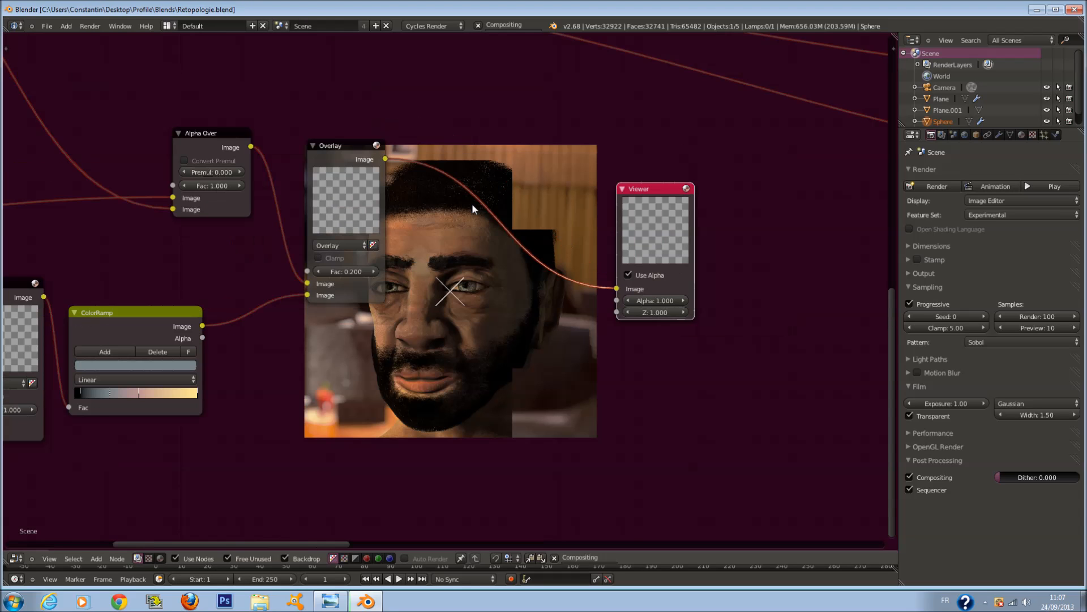
Spread the Overlay and Viewer nodes apart, placing Overlay close to Alpha Over and the ColorRamp.
scroll(471, 203, "down", 2)
scroll(373, 212, "up", 1)
left_click_drag(372, 212, 719, 254)
left_click_drag(499, 249, 366, 243)
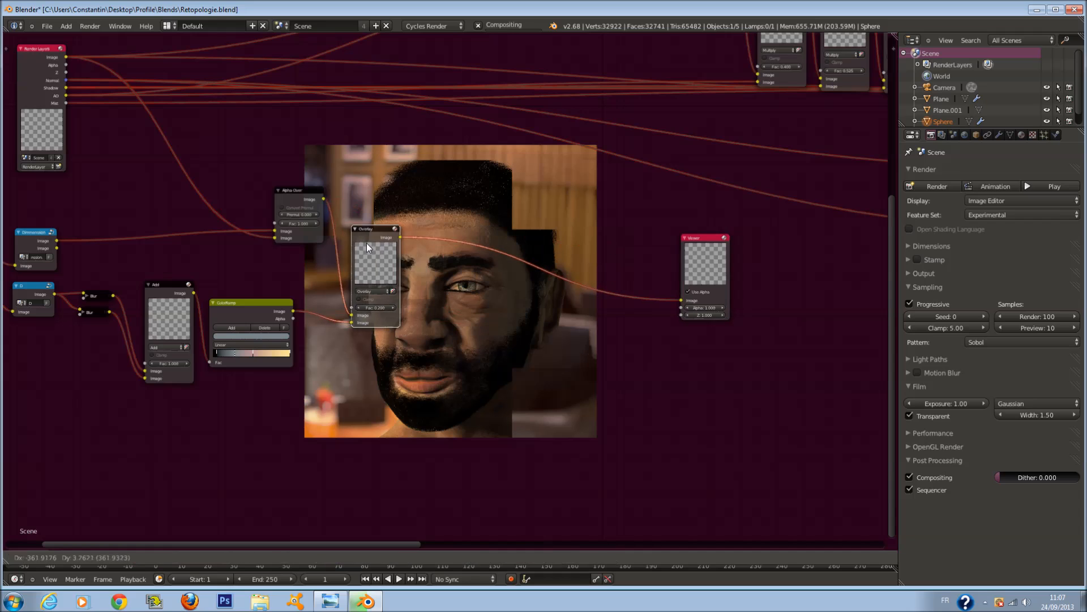
scroll(274, 287, "up", 1)
middle_click_drag(167, 293, 248, 276)
scroll(192, 277, "up", 1)
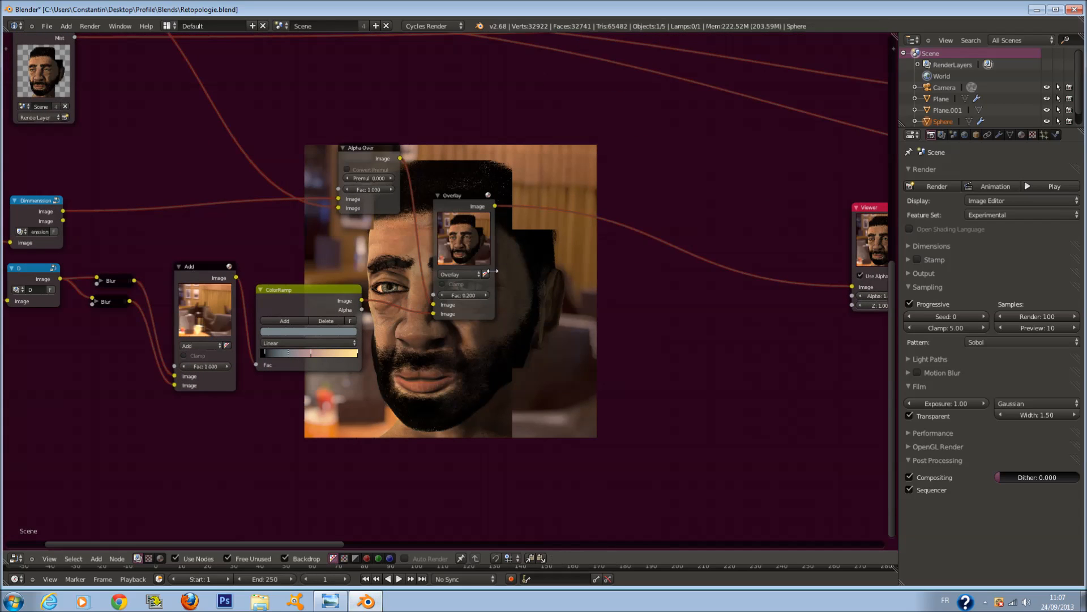
Add a second ColorRamp node below Overlay and feed Alpha Over's image output into its Fac input.
scroll(529, 291, "down", 2)
scroll(518, 317, "up", 3)
key("shift+a")
mouse_move(517, 372)
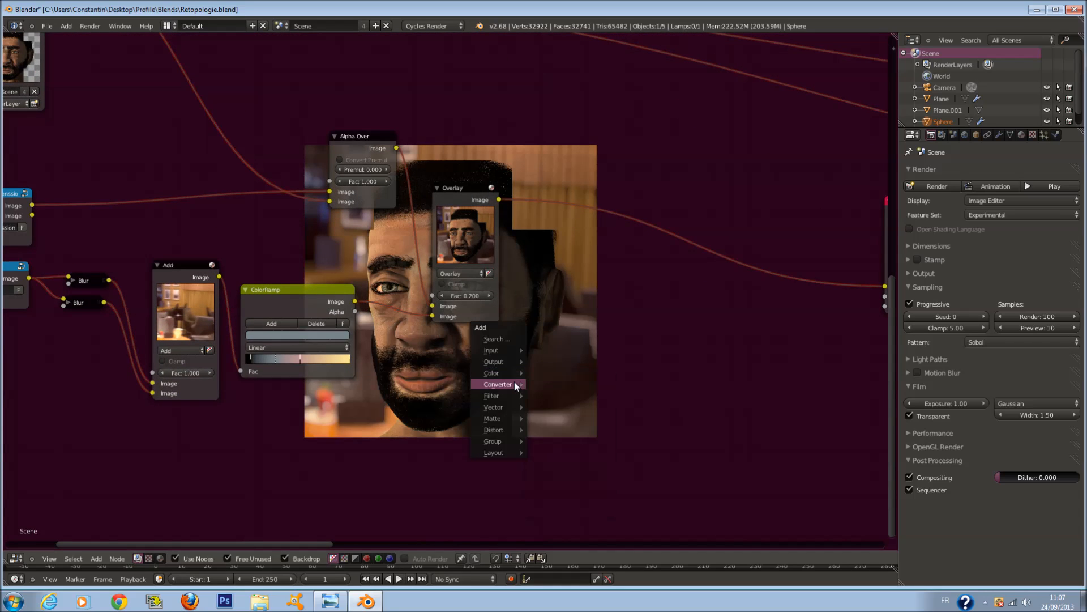
left_click(561, 396)
left_click(481, 350)
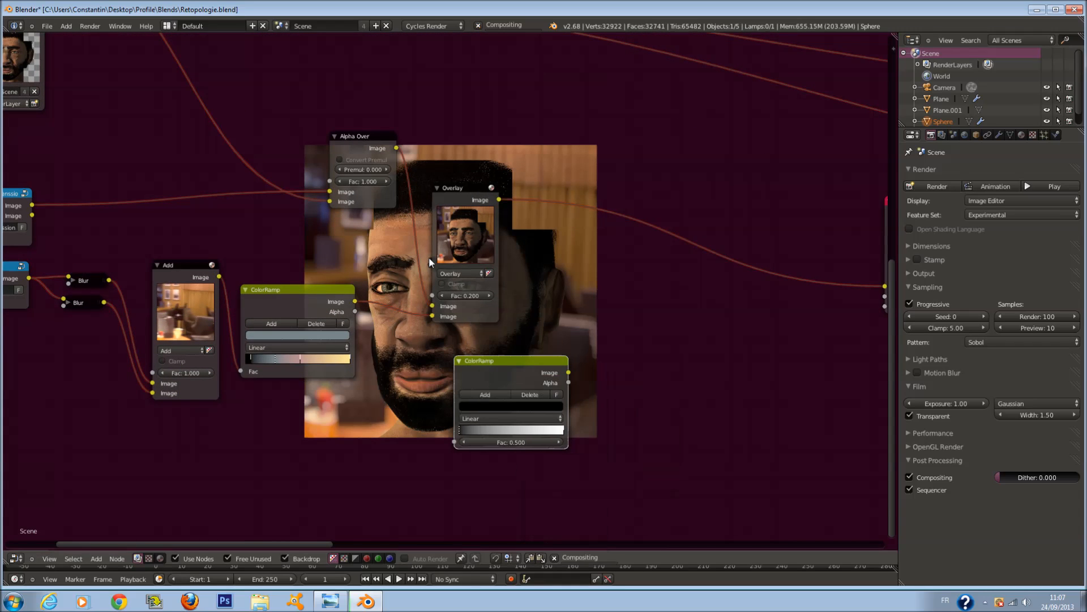
left_click_drag(396, 149, 455, 442)
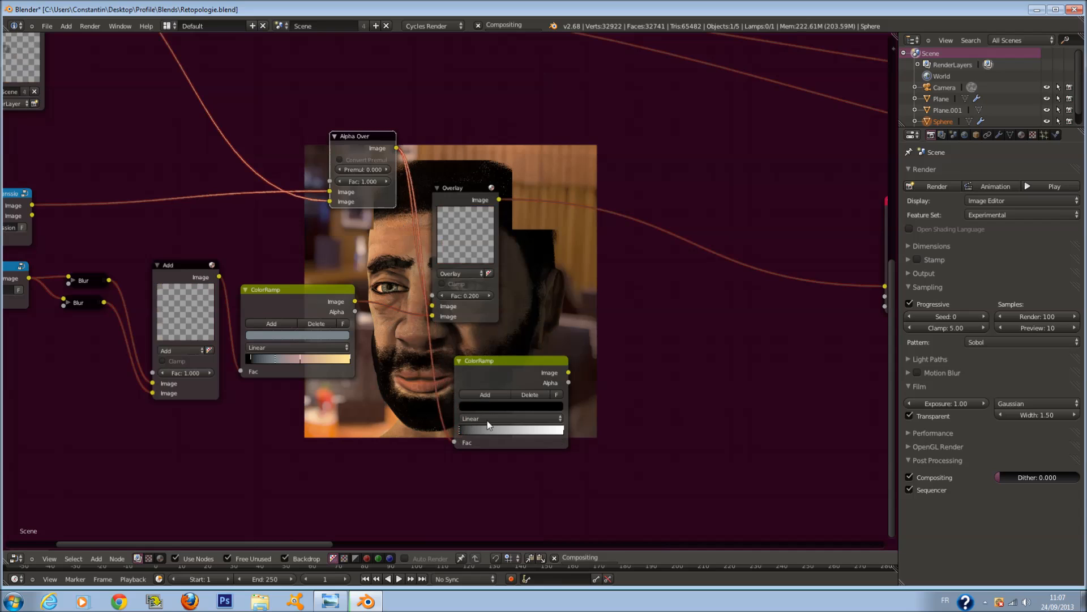
Insert a Mix node between Overlay and the Viewer and feed the second ColorRamp into its second image input.
scroll(599, 359, "up", 1)
key("shift+a")
mouse_move(559, 324)
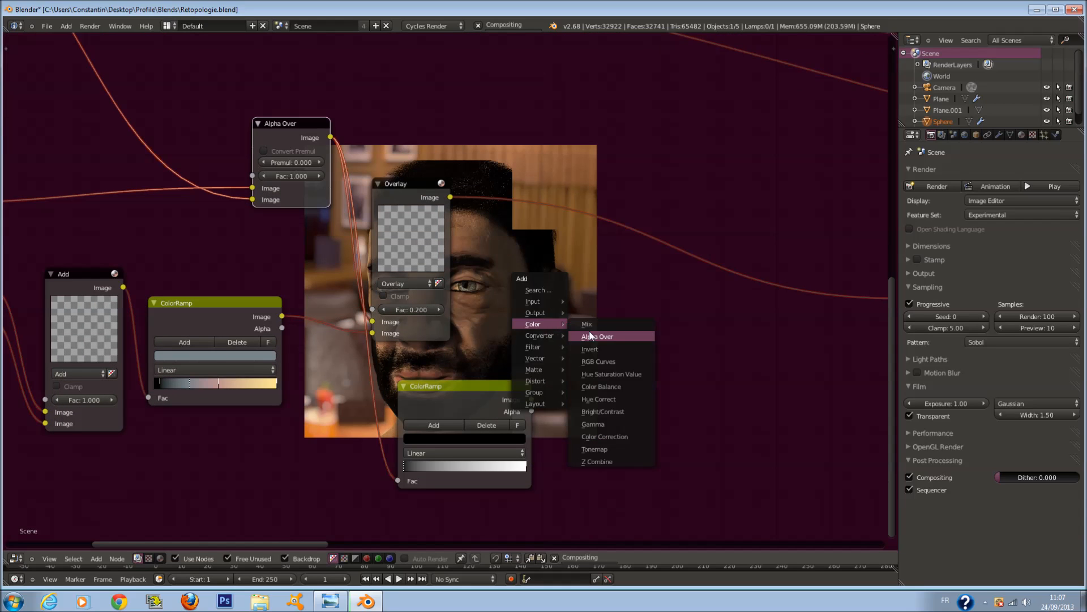
left_click(587, 324)
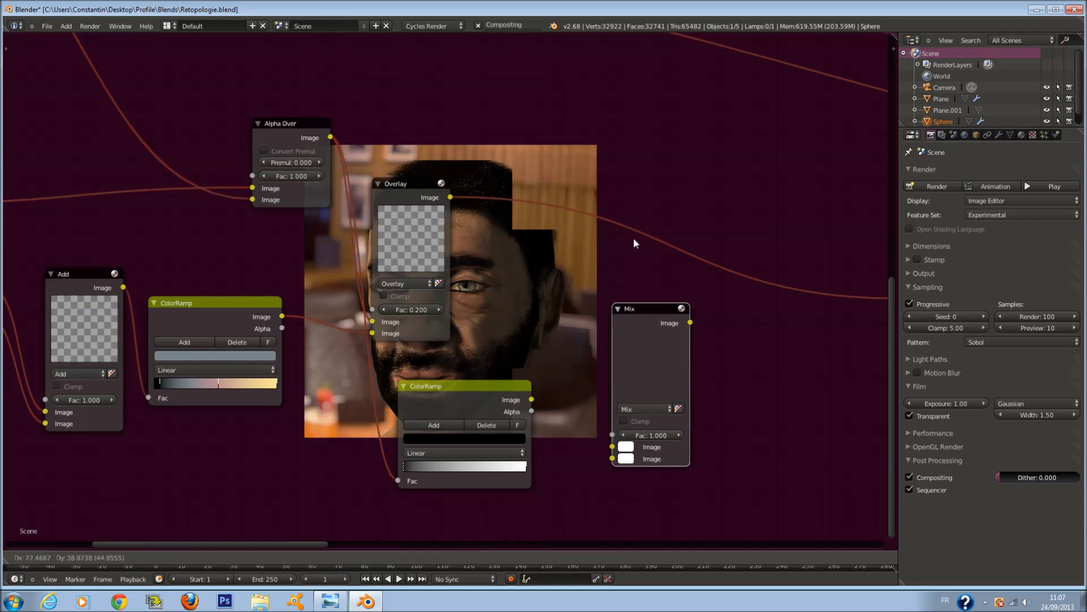
left_click(657, 244)
left_click_drag(533, 400, 632, 357)
scroll(648, 290, "down", 5)
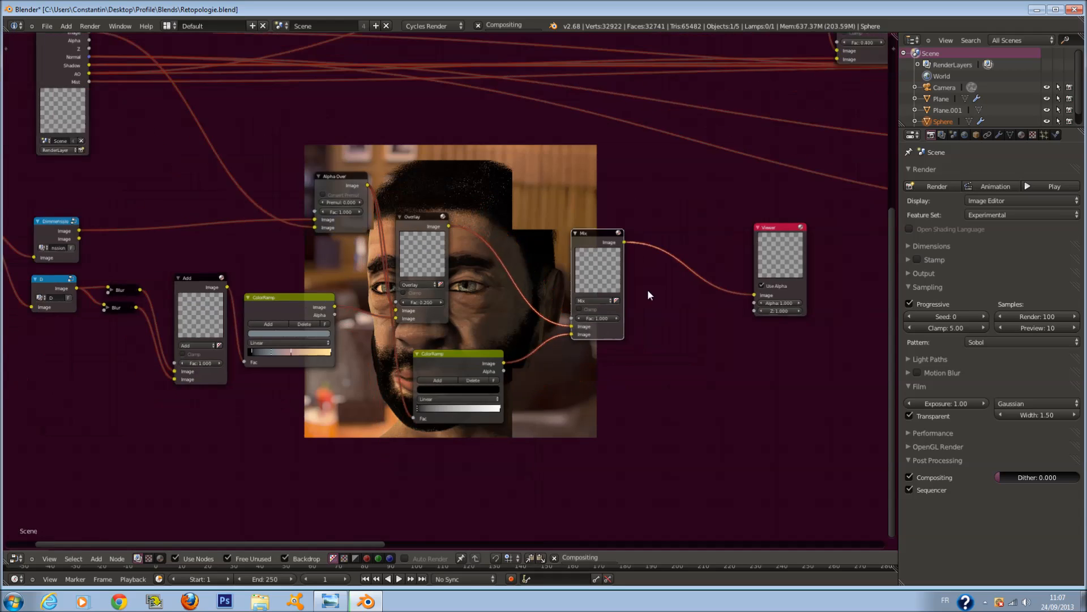
Change the new Mix node's blend type to Multiply and move the node up, away from the backdrop face.
scroll(647, 291, "up", 4)
left_click(643, 306)
left_click(648, 263)
left_click_drag(671, 222, 703, 157)
Shift the second ColorRamp's black stop toward white and move that node farther from Multiply.
left_click_drag(415, 451, 446, 452)
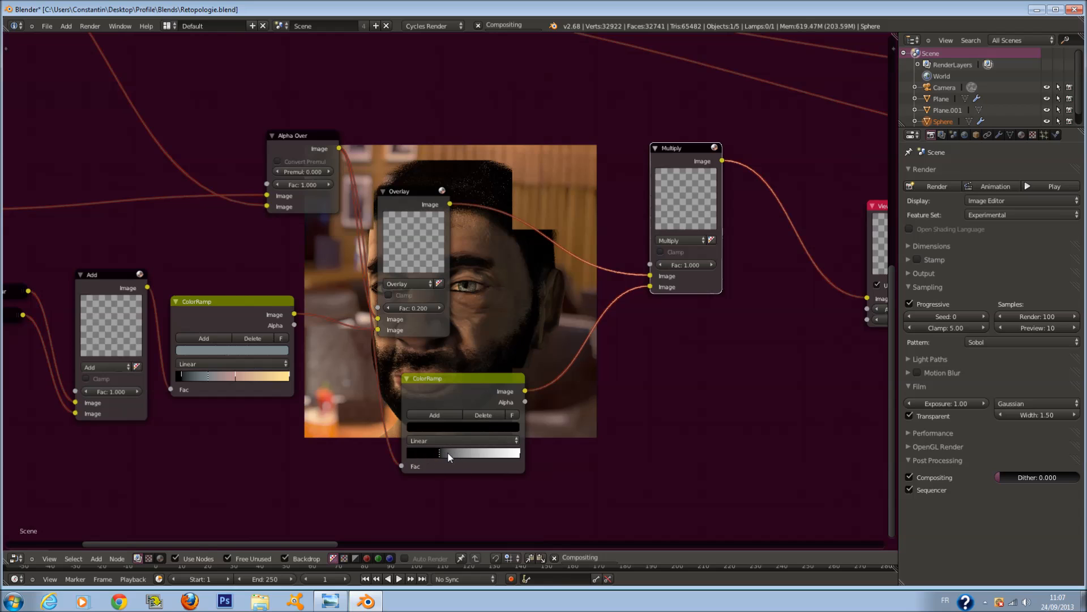
left_click_drag(456, 376, 417, 375)
scroll(566, 422, "up", 2)
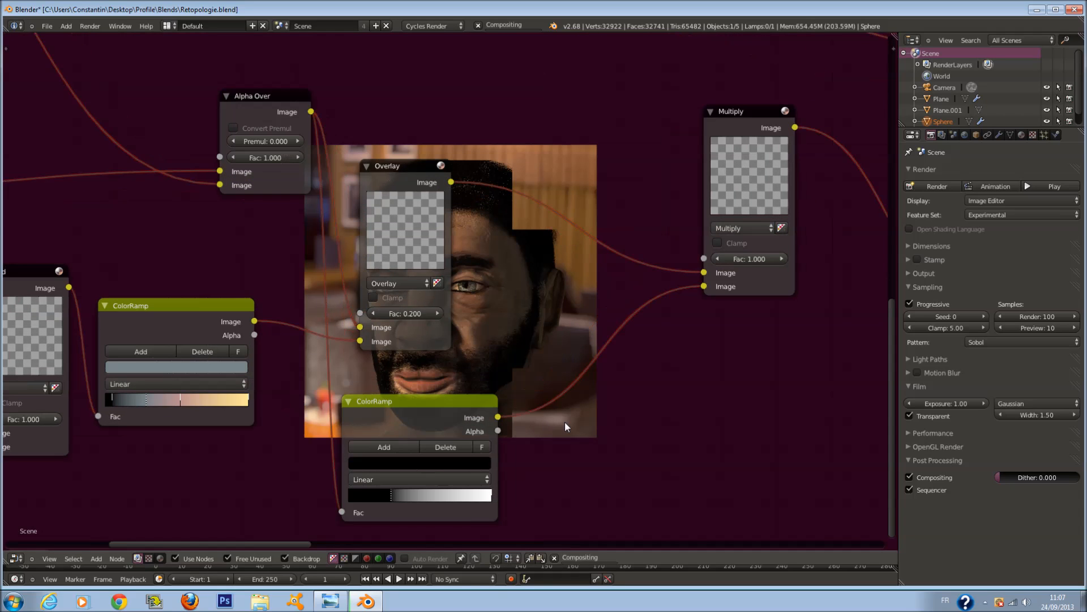
Insert a Blur node between the second ColorRamp and Multiply and set its filter type to Fast Gaussian.
key("shift+a")
mouse_move(566, 423)
mouse_move(555, 446)
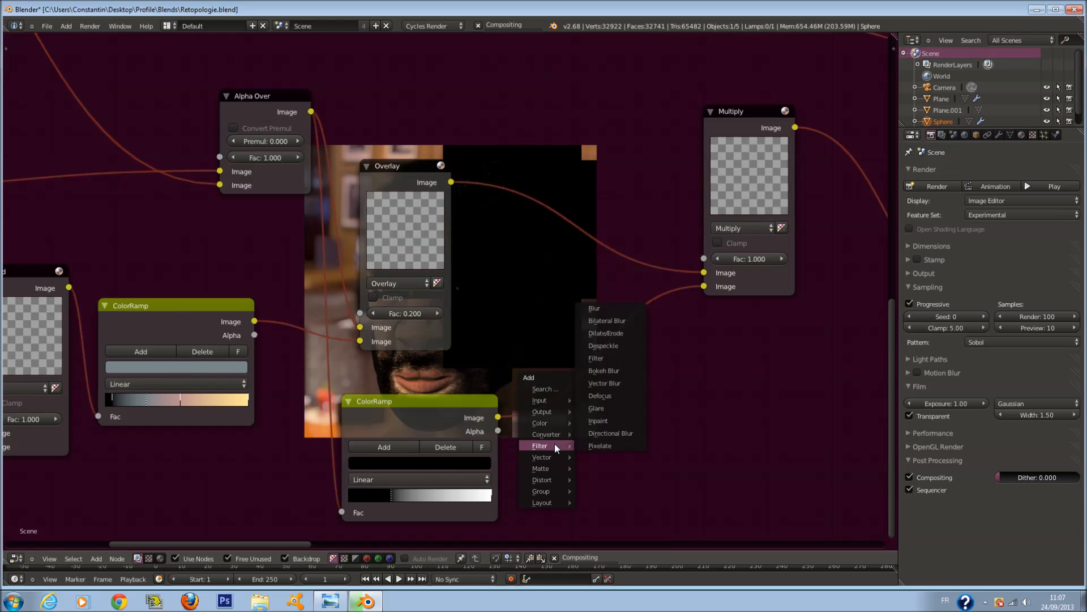
left_click(608, 309)
left_click(584, 366)
middle_click_drag(613, 351, 461, 210)
scroll(463, 352, "up", 2)
left_click(464, 352)
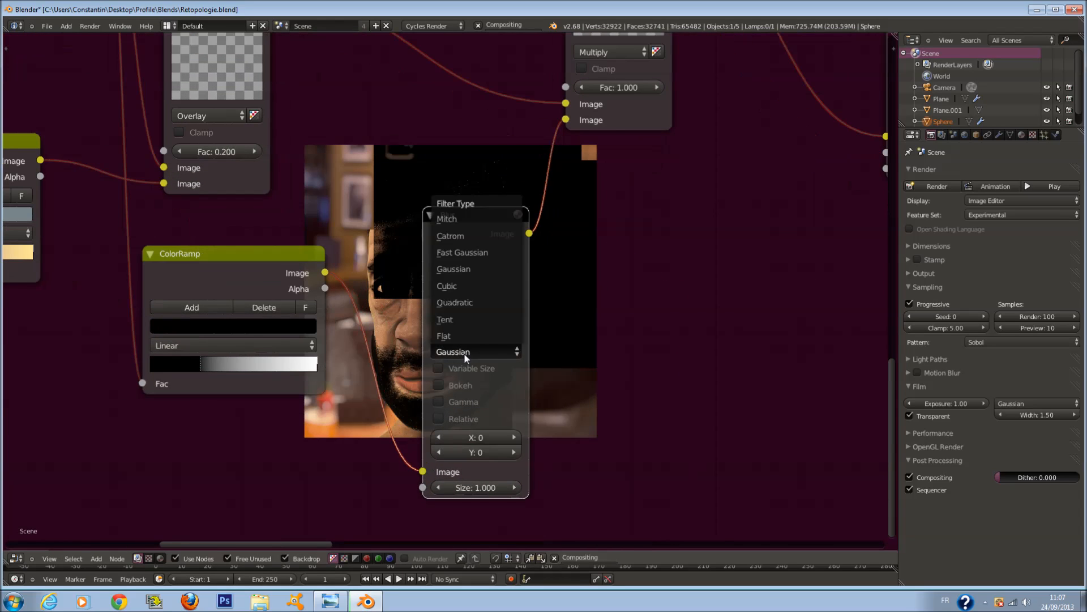
left_click(462, 253)
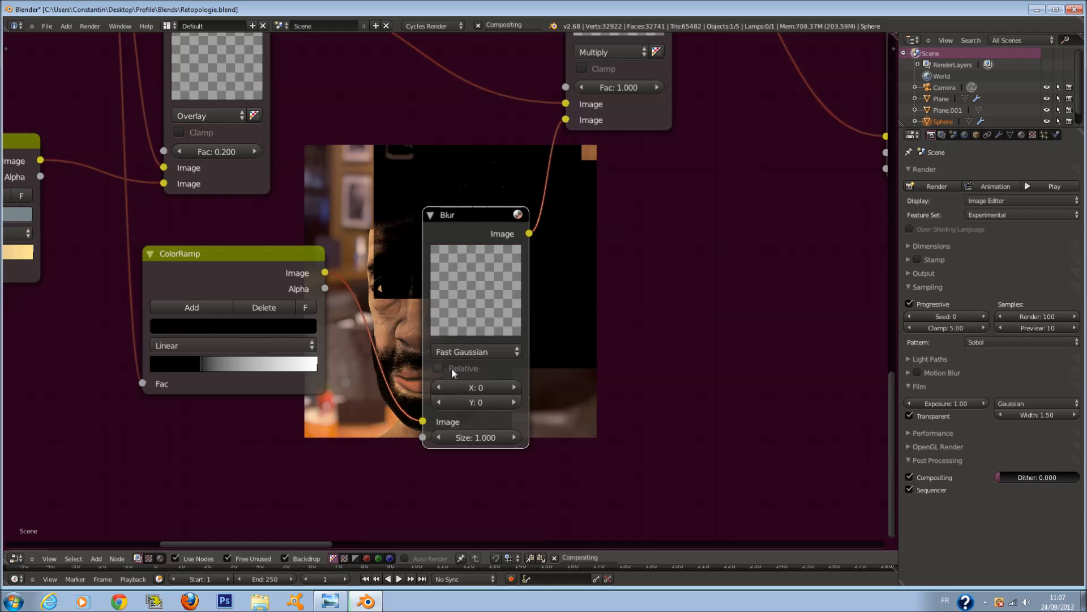
Make the Blur node relative with Y aspect correction, set its Y blur to 10%, and save the file over itself.
left_click(437, 369)
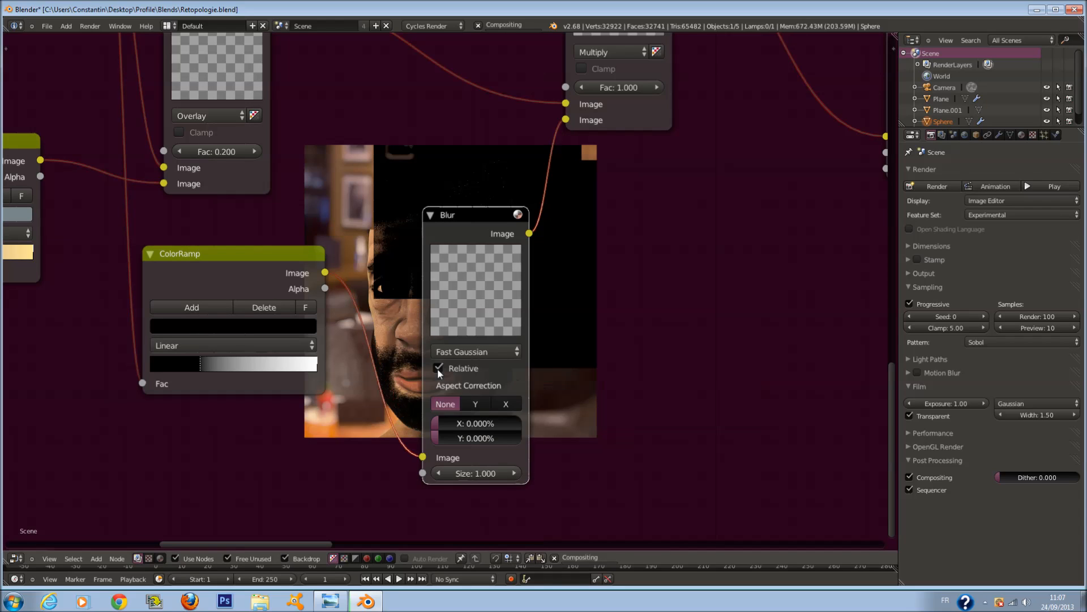
left_click(469, 438)
type("1")
key("Return")
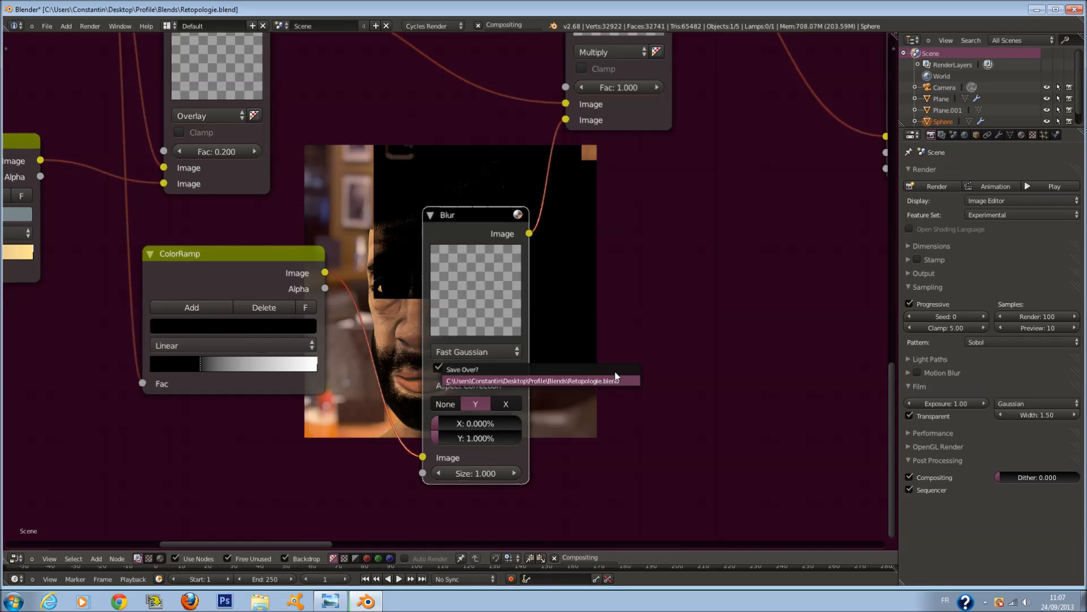
scroll(492, 414, "down", 1)
left_click(477, 427)
type("1")
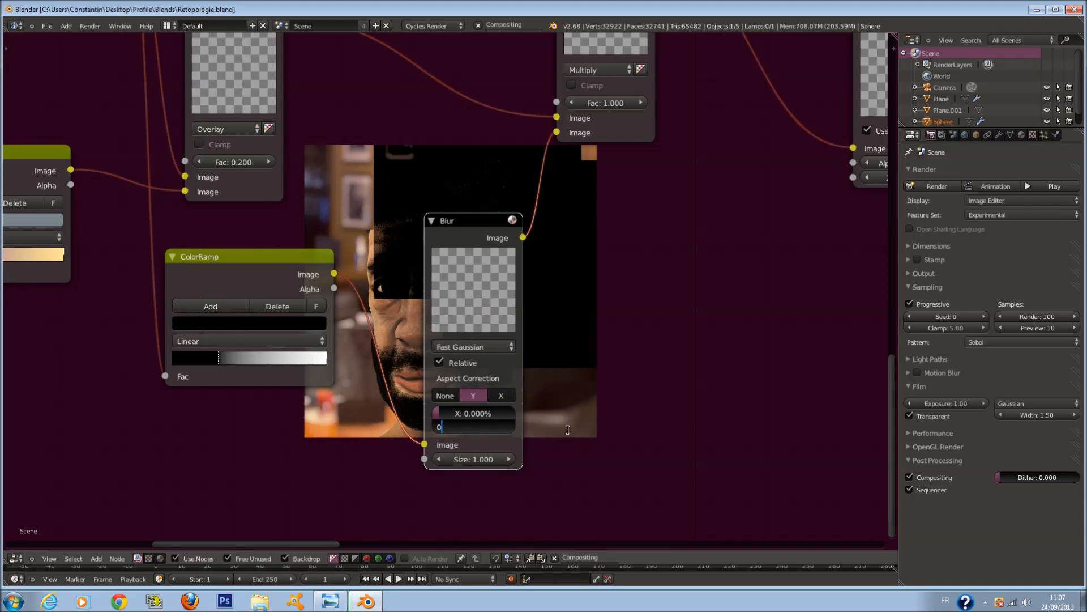
type("0")
key("Return")
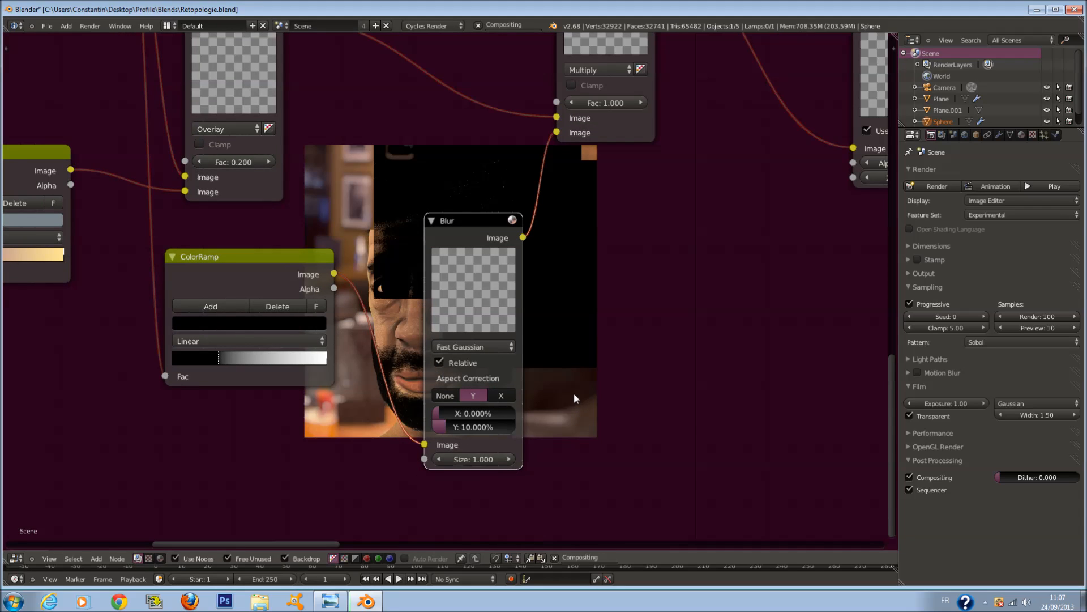
key("ctrl+s")
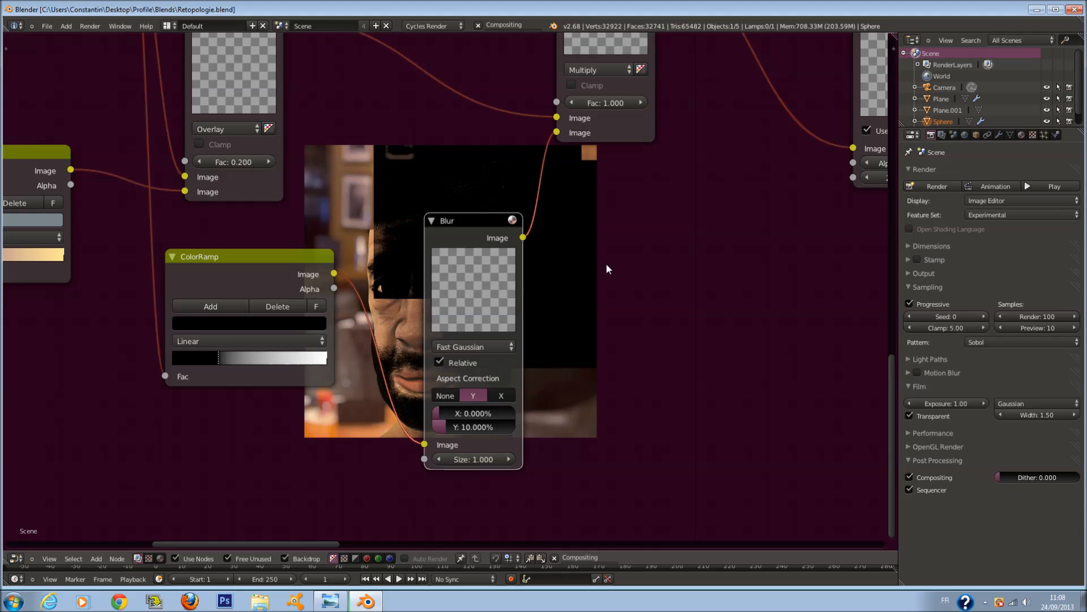
Lower the Multiply node's factor to 0.100 and save the file.
left_click_drag(613, 105, 372, 122)
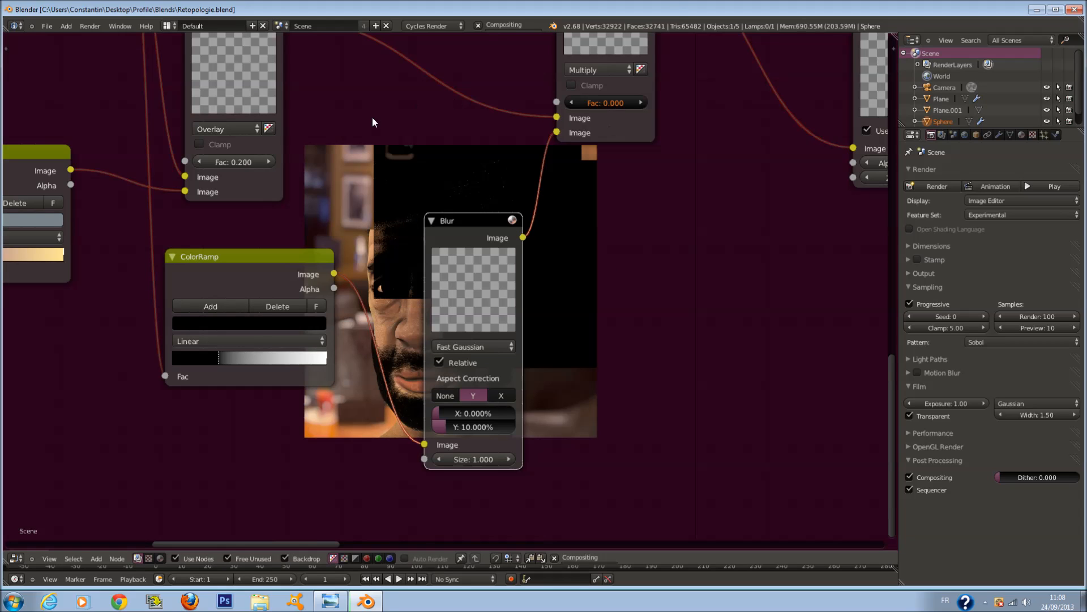
left_click(641, 103)
key("ctrl+s")
left_click(647, 245)
scroll(809, 247, "down", 2)
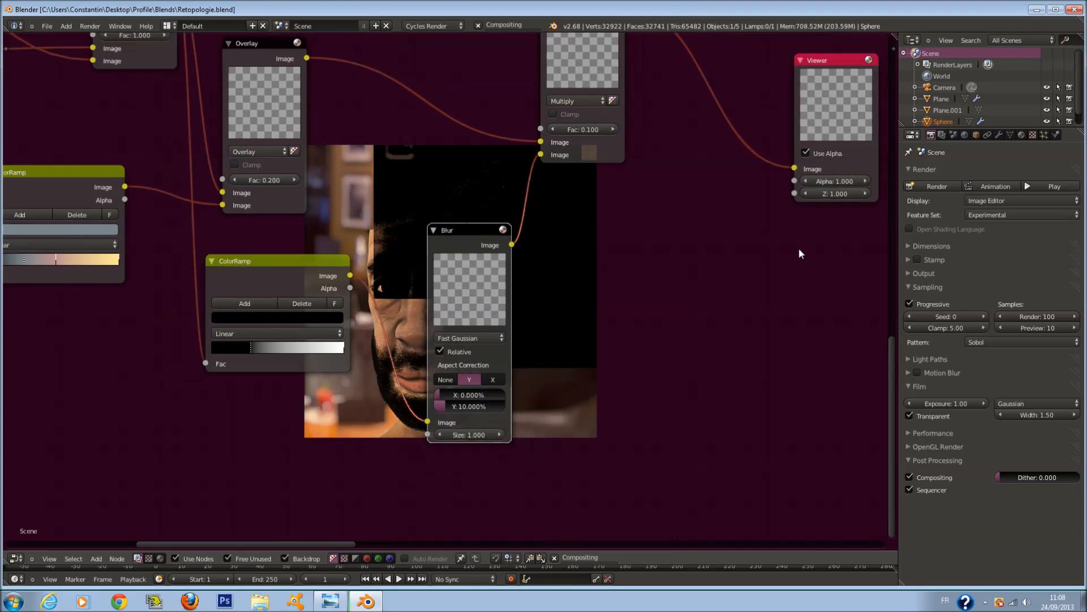
Show the node editor's properties and enlarge the backdrop to a zoom of 0.72.
key("n")
left_click_drag(845, 329, 868, 334)
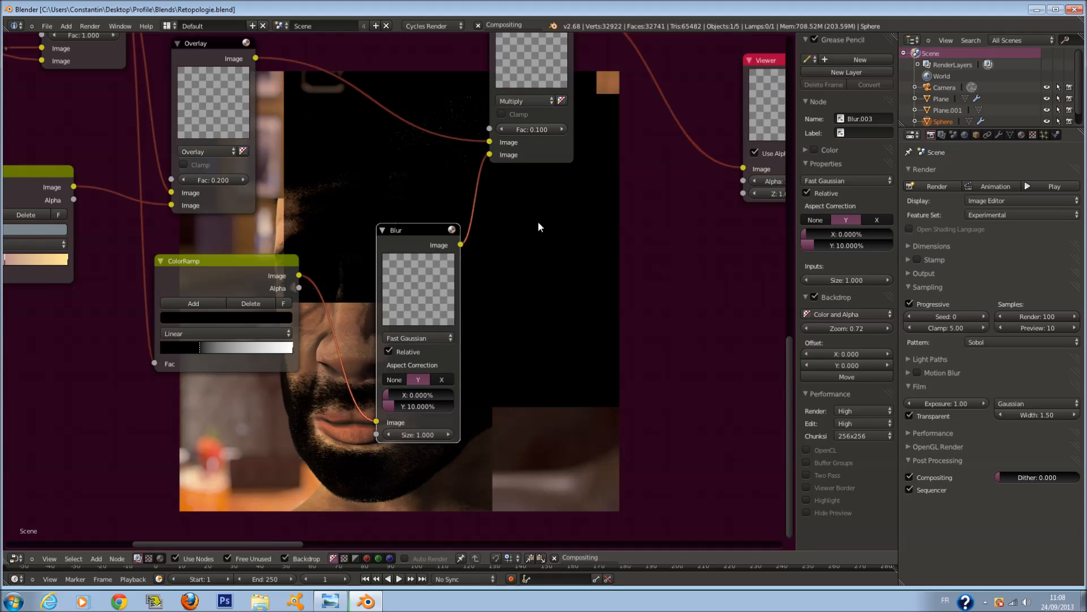
scroll(497, 236, "down", 2)
middle_click_drag(497, 236, 391, 220)
scroll(240, 148, "down", 2)
scroll(453, 242, "up", 5)
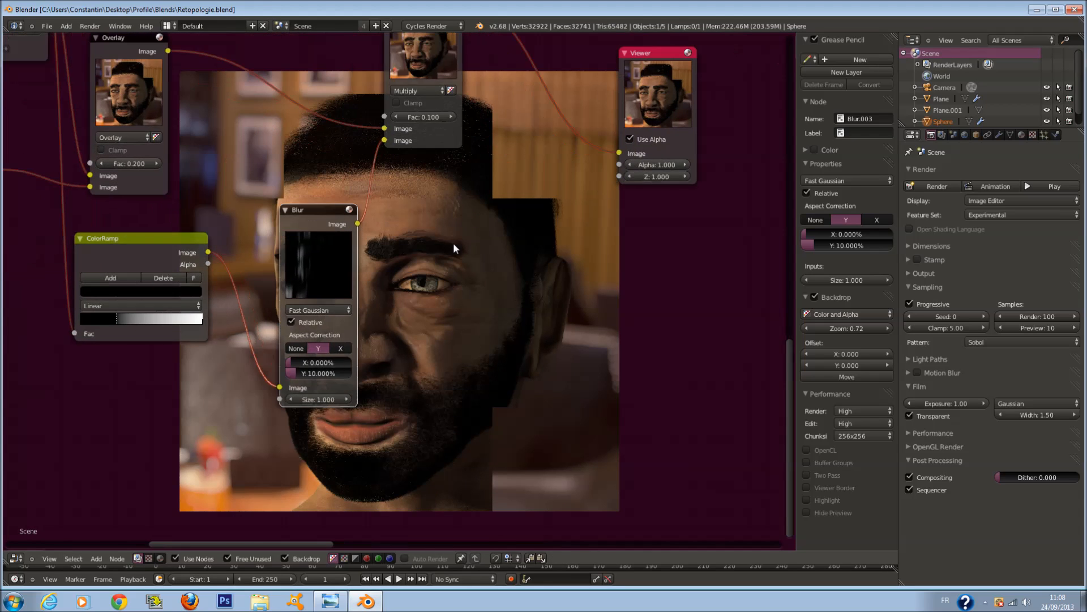
Set the Blur node's X blur to 10% and Y blur to 0%, then save the file.
scroll(400, 242, "up", 1)
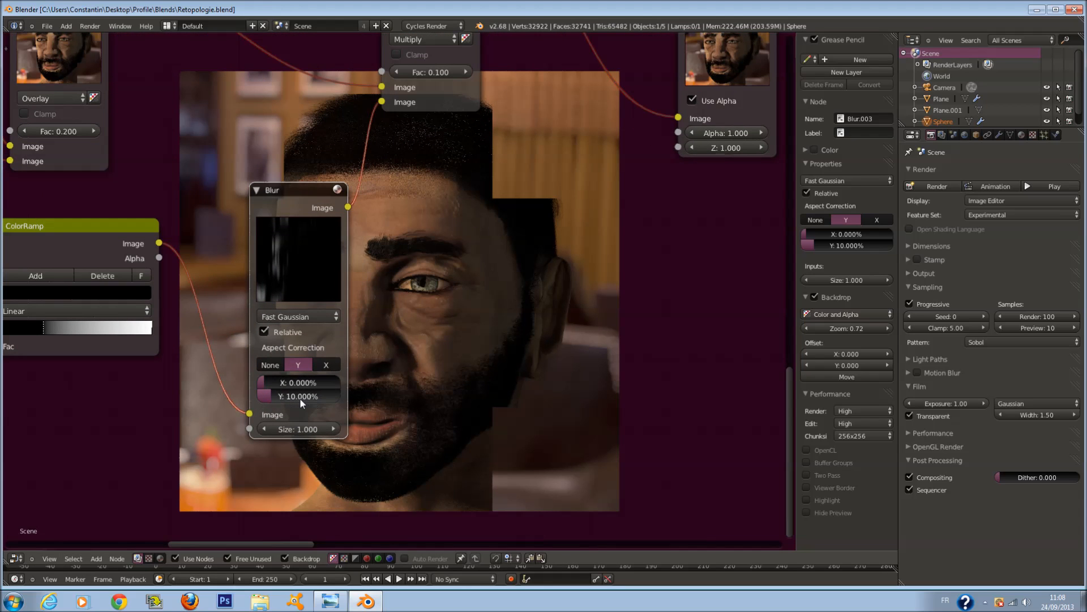
left_click_drag(300, 397, 285, 379)
type("10")
key("Return")
key("ctrl+s")
key("Return")
scroll(572, 347, "down", 1)
middle_click_drag(572, 347, 422, 292)
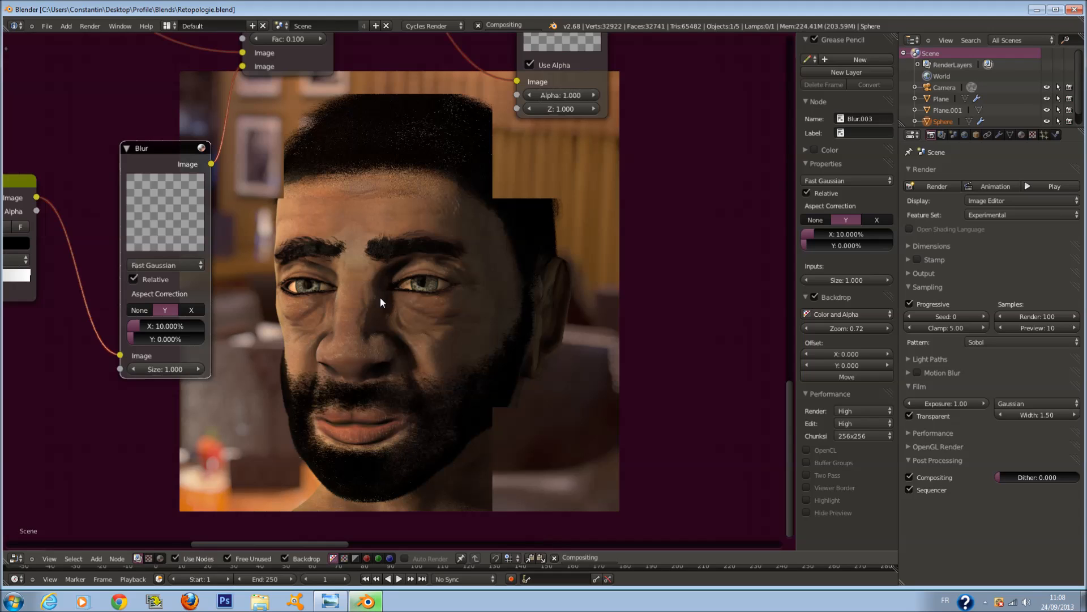
Set the Blur node's X blur to 25% and the Multiply node's factor to 0.200.
left_click(157, 326)
type("25")
key("Return")
middle_click_drag(383, 223, 385, 285)
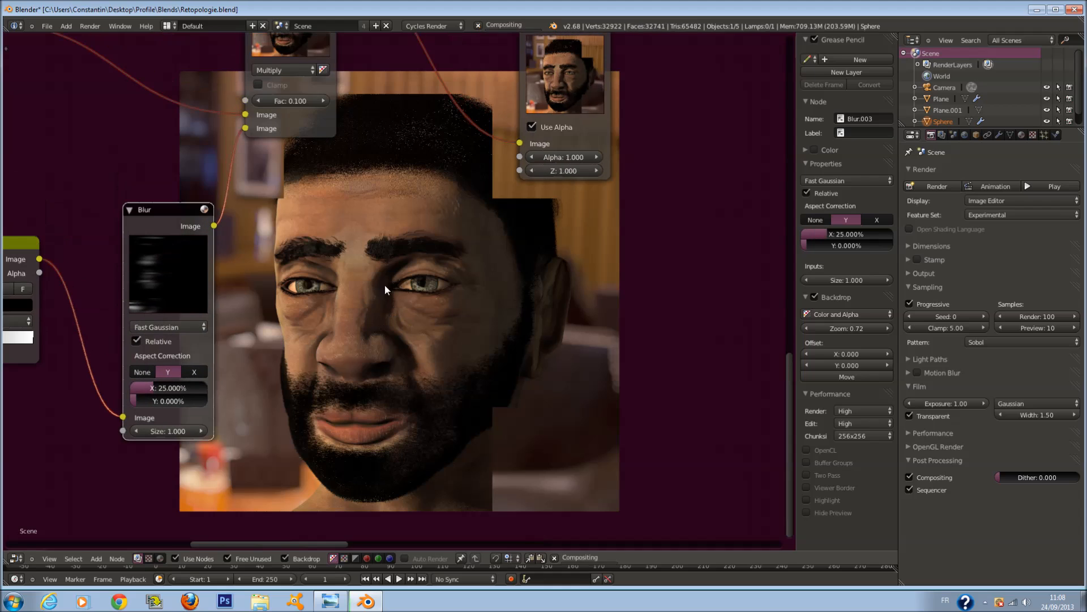
left_click(327, 101)
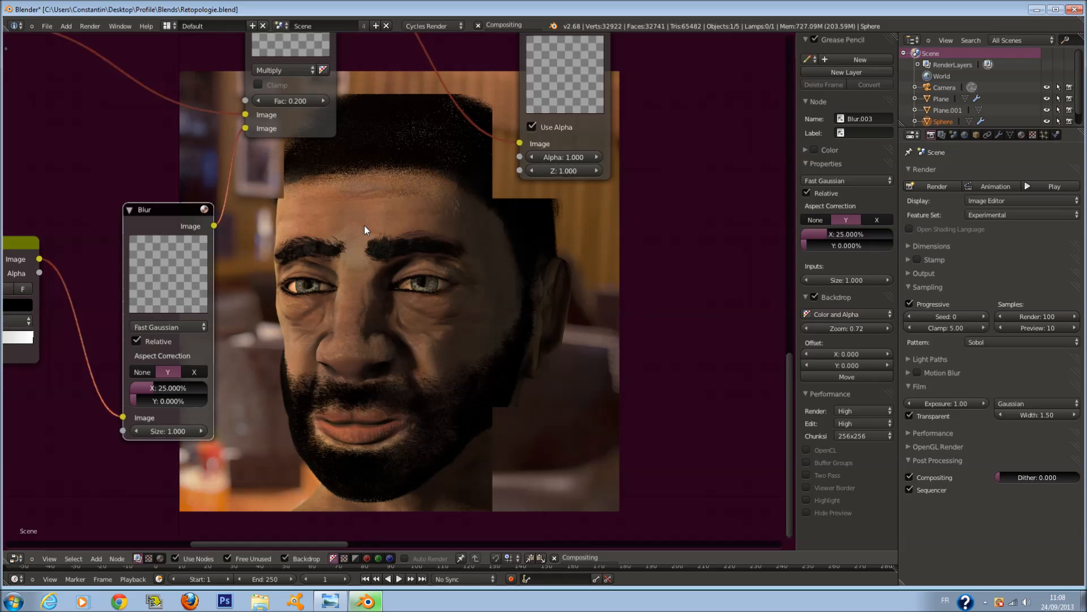
Shift the black stop of the ColorRamp feeding the Blur node back toward the ramp's black end.
scroll(329, 184, "down", 10)
middle_click_drag(332, 182, 439, 285)
scroll(450, 311, "up", 6)
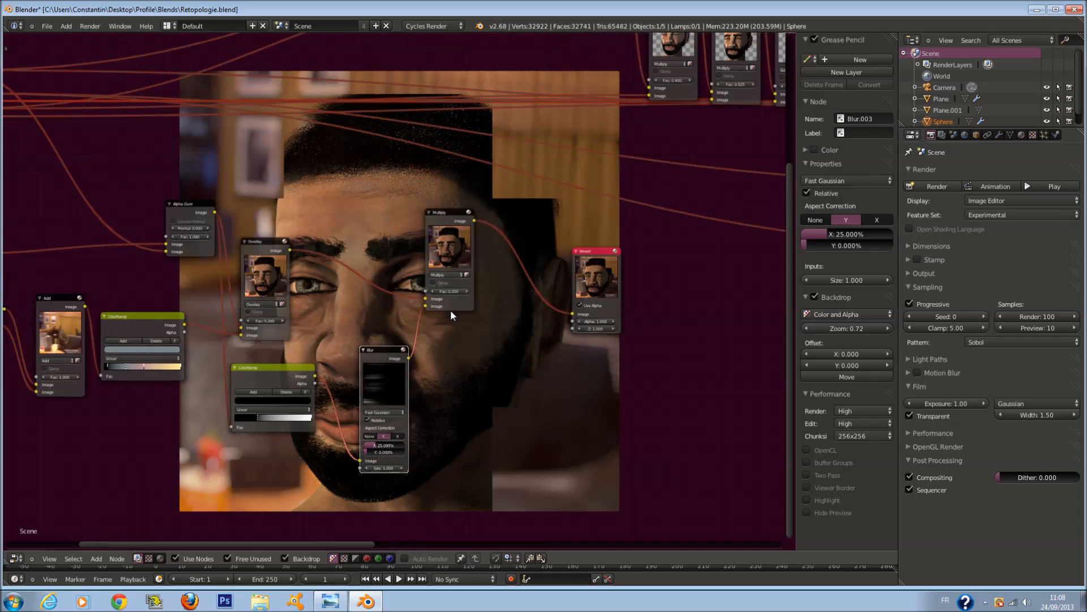
left_click_drag(192, 481, 166, 481)
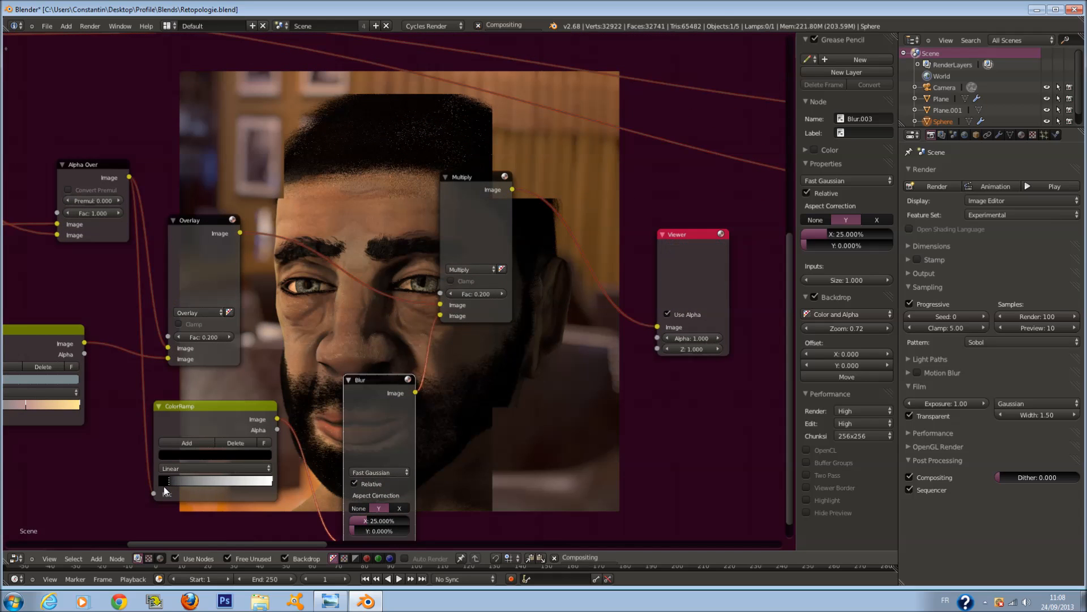
scroll(610, 388, "down", 4)
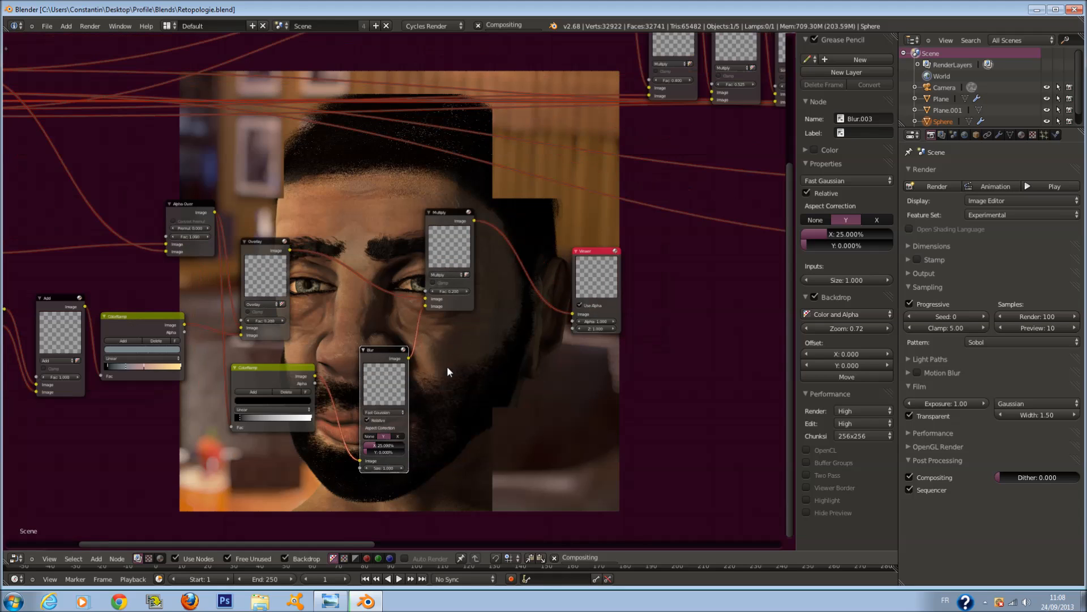
scroll(447, 366, "up", 1)
scroll(476, 395, "up", 1)
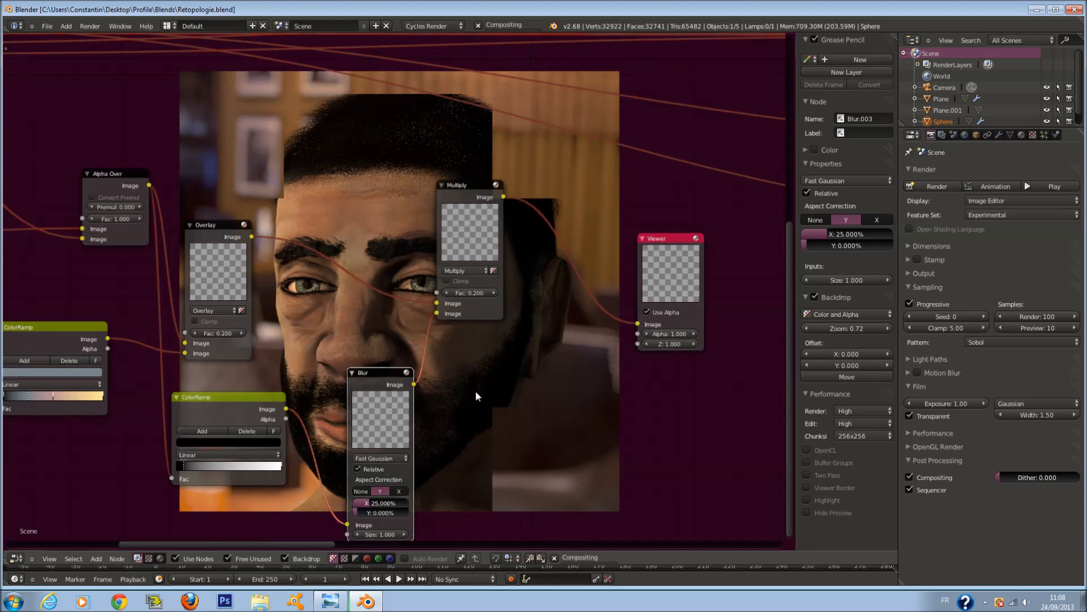
middle_click_drag(475, 392, 420, 311)
scroll(435, 306, "up", 4)
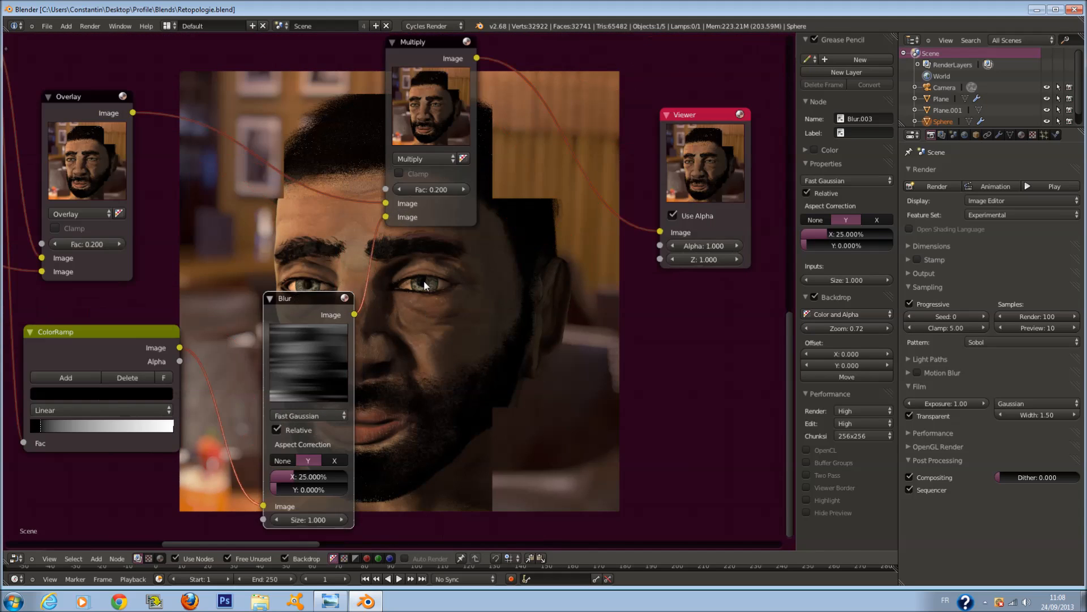
Change the Multiply node's blend type to Screen and check the effect on the face.
left_click(428, 158)
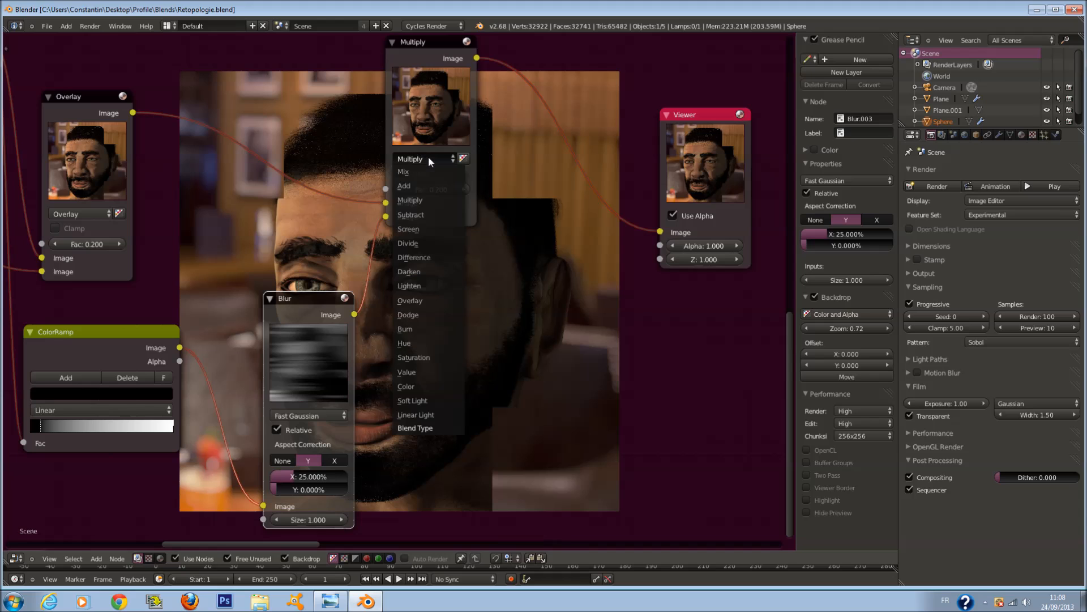
left_click(429, 222)
middle_click_drag(546, 282, 420, 224)
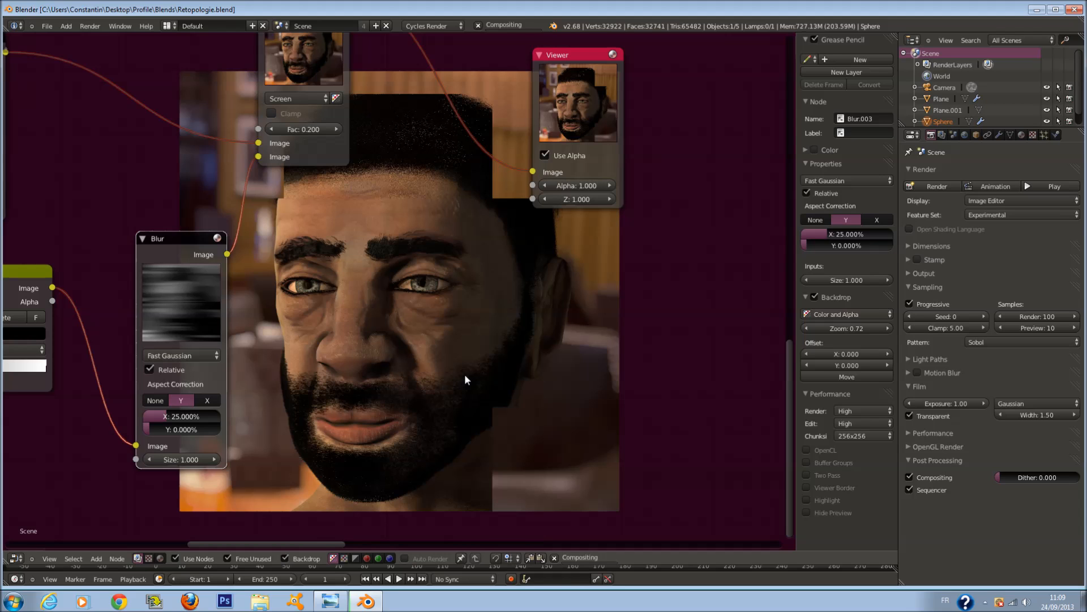
middle_click_drag(367, 337, 395, 306)
scroll(395, 305, "up", 1)
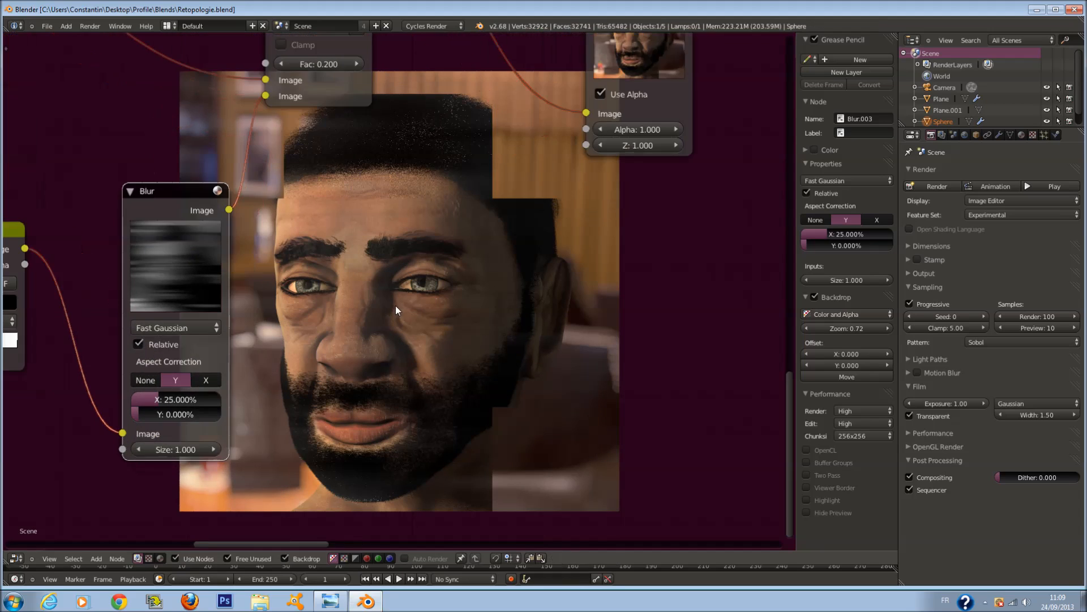
Reduce the Screen node's factor to 0.100.
middle_click_drag(291, 126, 298, 162)
scroll(329, 223, "down", 1)
middle_click_drag(329, 223, 584, 215)
scroll(584, 214, "down", 1)
left_click(554, 104)
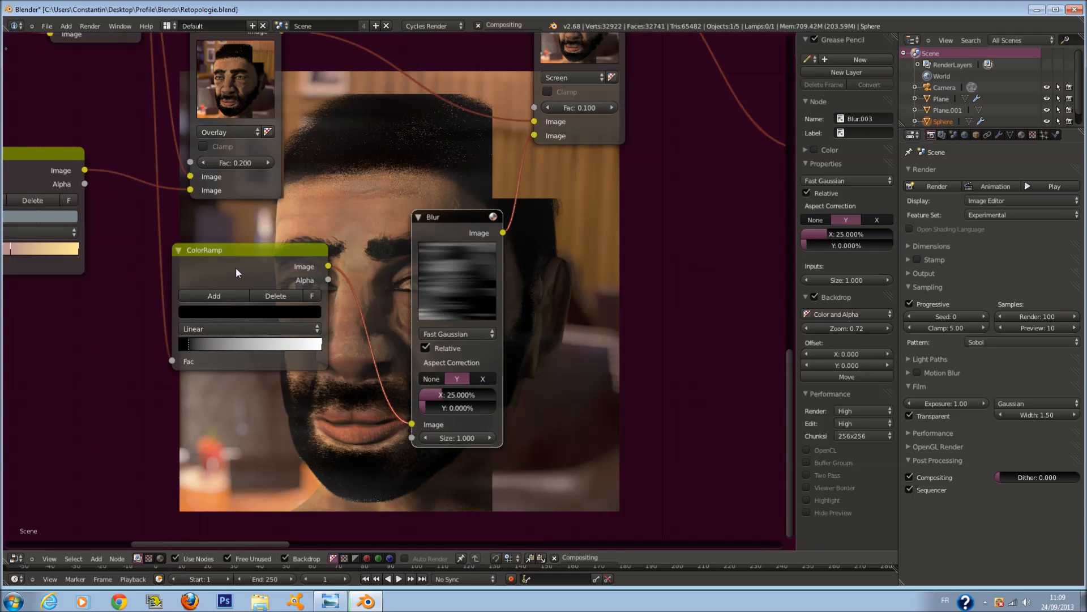
Move the Blur node toward the ColorRamp and insert a duplicate of it between the Blur and Screen nodes.
left_click_drag(458, 243, 387, 218)
key("shift+d")
left_click(500, 232)
Set both the X and Y blur of the duplicated Blur node to 3% and save the file.
left_click(491, 384)
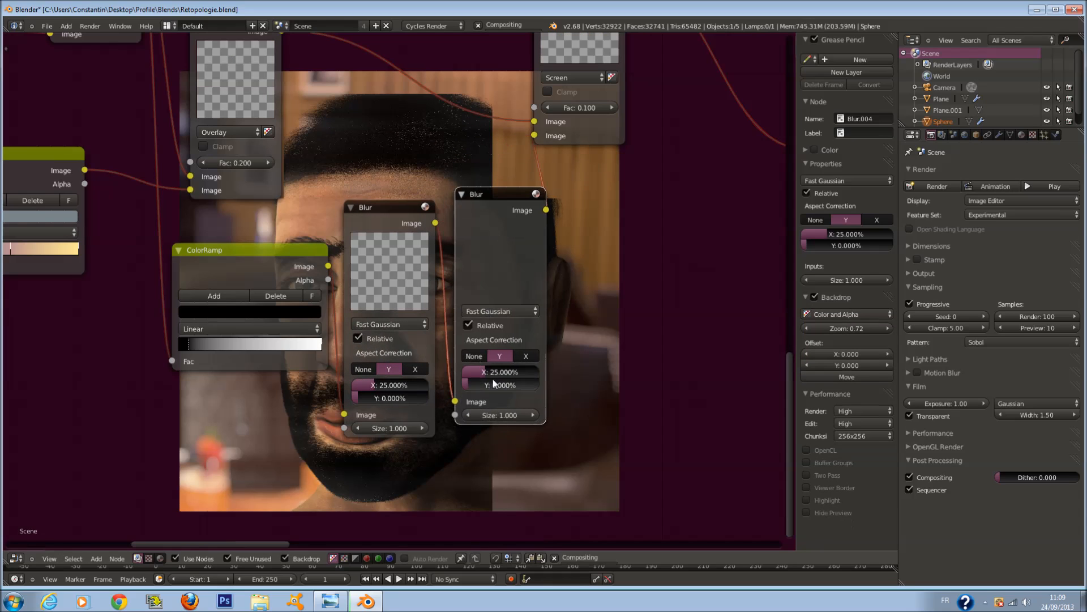
left_click(493, 373)
left_click(494, 374)
left_click(503, 384)
left_click(499, 374)
type("2")
key("Tab")
type("2")
key("Return")
left_click(497, 375)
type("3")
key("Return")
left_click(494, 386)
type("3")
key("Return")
key("ctrl+s")
key("Return")
middle_click_drag(697, 349, 356, 323)
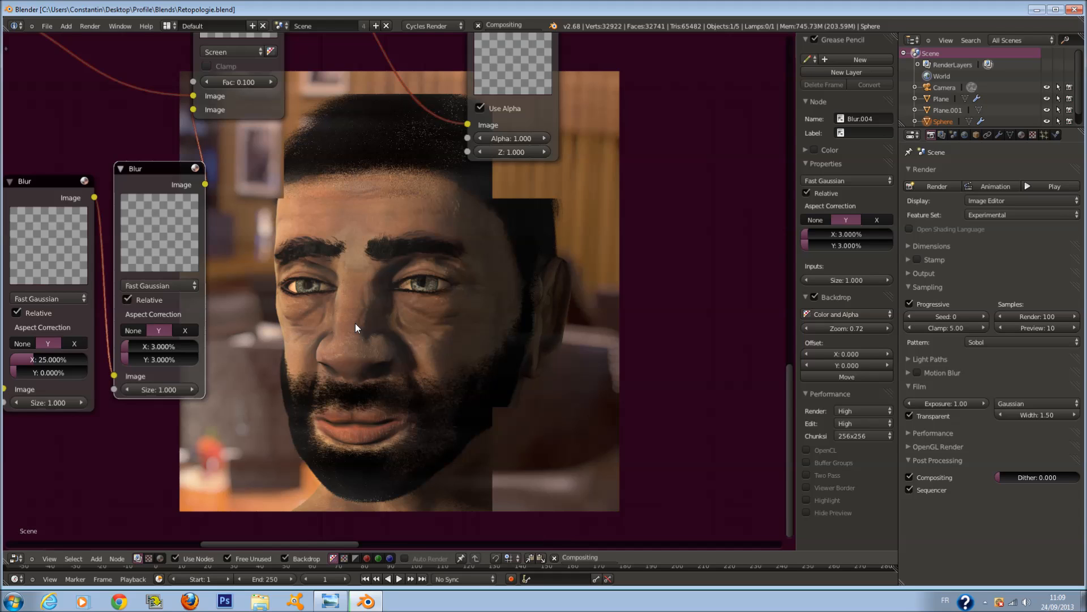
scroll(355, 322, "down", 3)
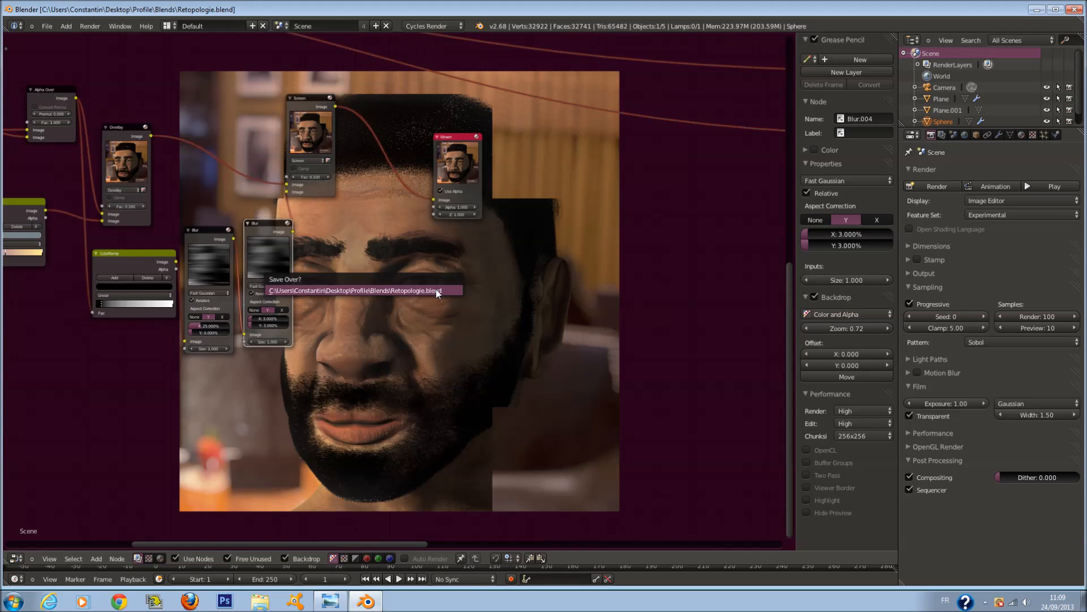
Move the Viewer node farther from the Screen node to make room between them.
scroll(485, 206, "down", 2)
middle_click_drag(485, 206, 338, 355)
left_click_drag(325, 300, 493, 362)
Bypass the Lens Distortion node in the older chain by relinking its incoming image to that chain's Screen node.
key("Home")
middle_click_drag(577, 225, 397, 262)
scroll(397, 263, "up", 12)
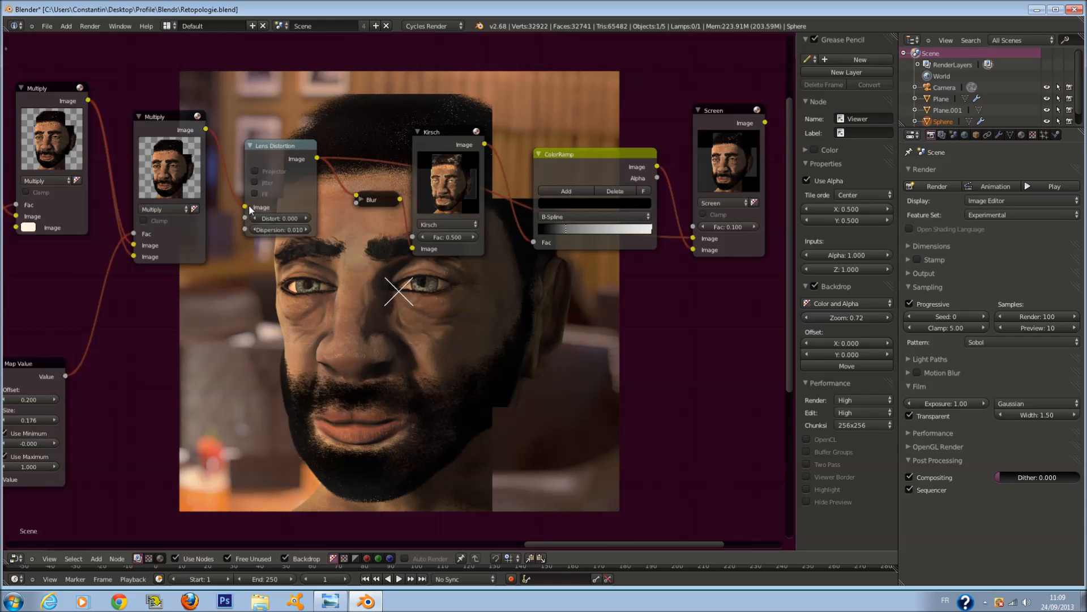
left_click_drag(246, 210, 701, 238)
scroll(304, 142, "down", 2)
middle_click_drag(291, 172, 474, 154)
Take the Lens Distortion node out of the older chain and insert it between the new Screen node and the Viewer.
left_click_drag(480, 159, 429, 435)
middle_click_drag(429, 426, 695, 234)
scroll(680, 198, "down", 2)
left_click_drag(695, 233, 53, 321)
middle_click_drag(207, 329, 424, 315)
scroll(322, 321, "up", 1)
middle_click_drag(322, 320, 593, 358)
scroll(483, 339, "up", 1)
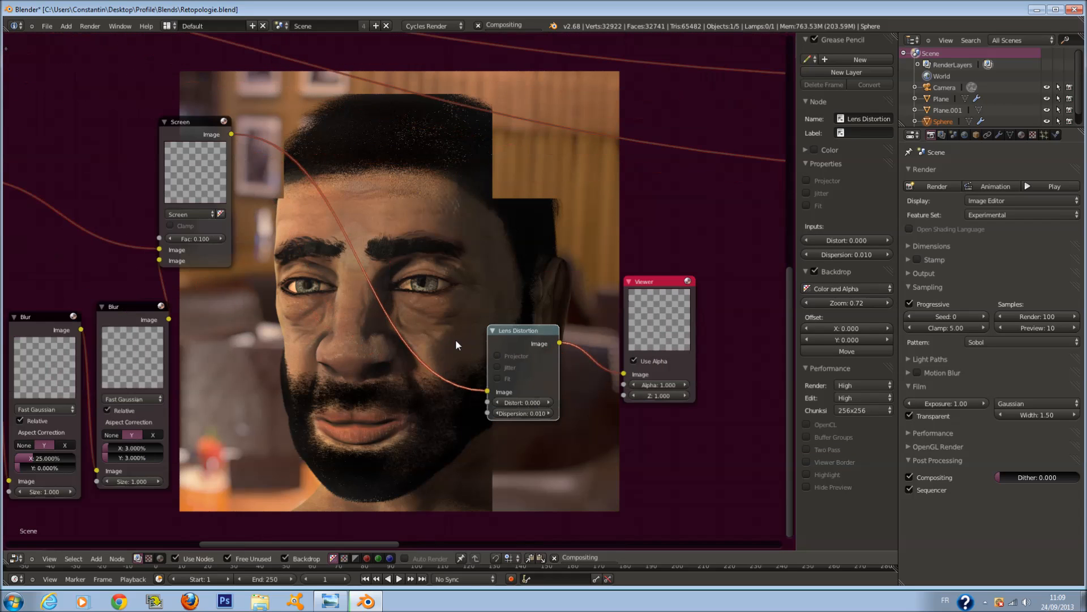
left_click_drag(510, 343, 352, 287)
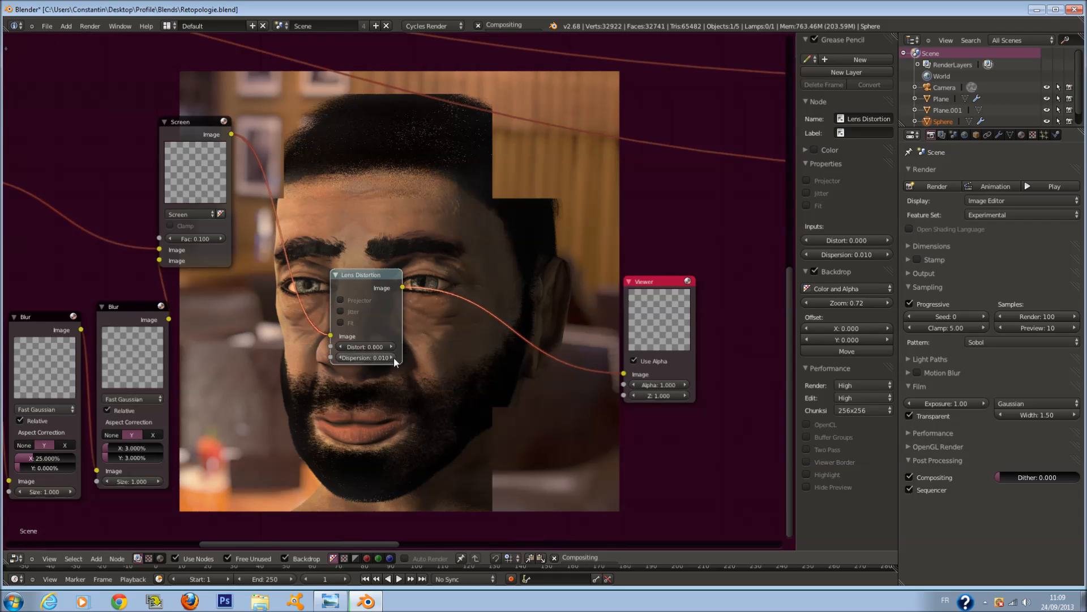
Set the Lens Distortion node's dispersion to 0.025.
left_click(376, 358)
type(".025")
key("Return")
middle_click_drag(451, 375, 437, 253)
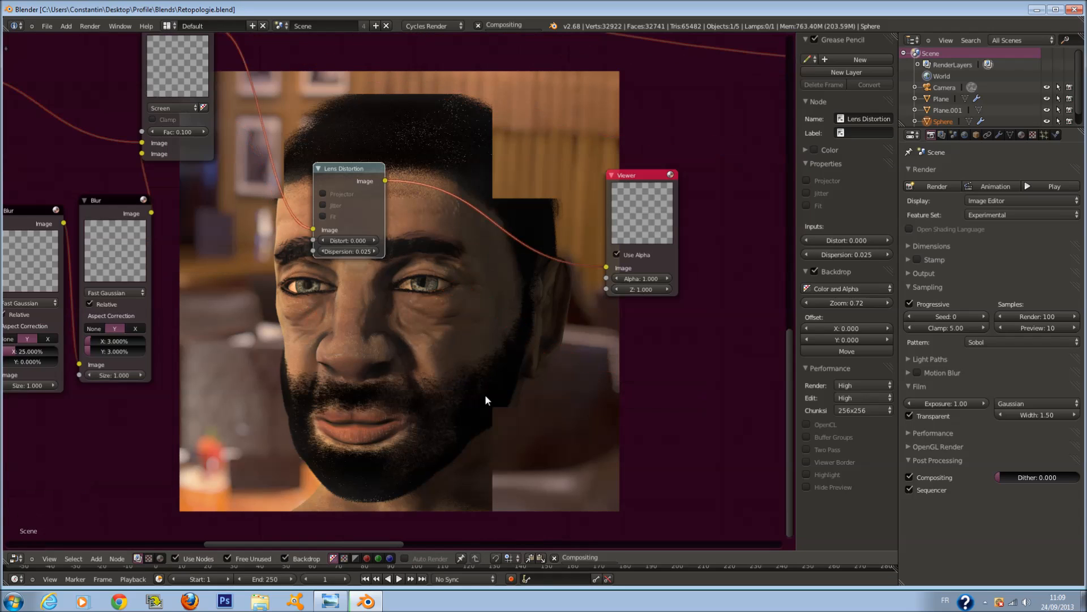
middle_click_drag(443, 383, 425, 287)
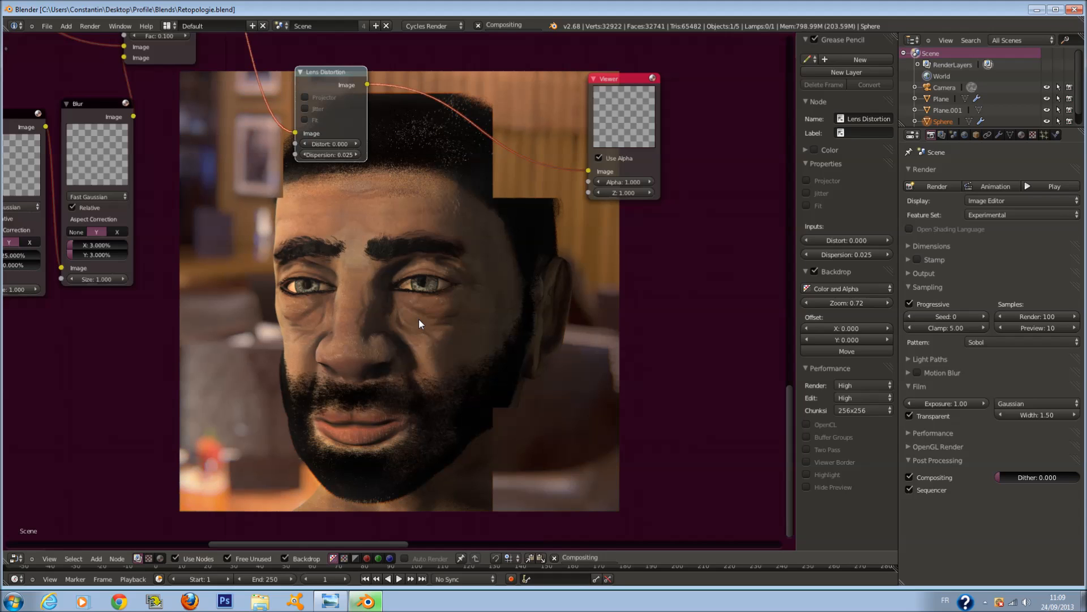
Deselect all nodes, look over the complete compositing node tree, and save the file.
scroll(420, 319, "down", 4)
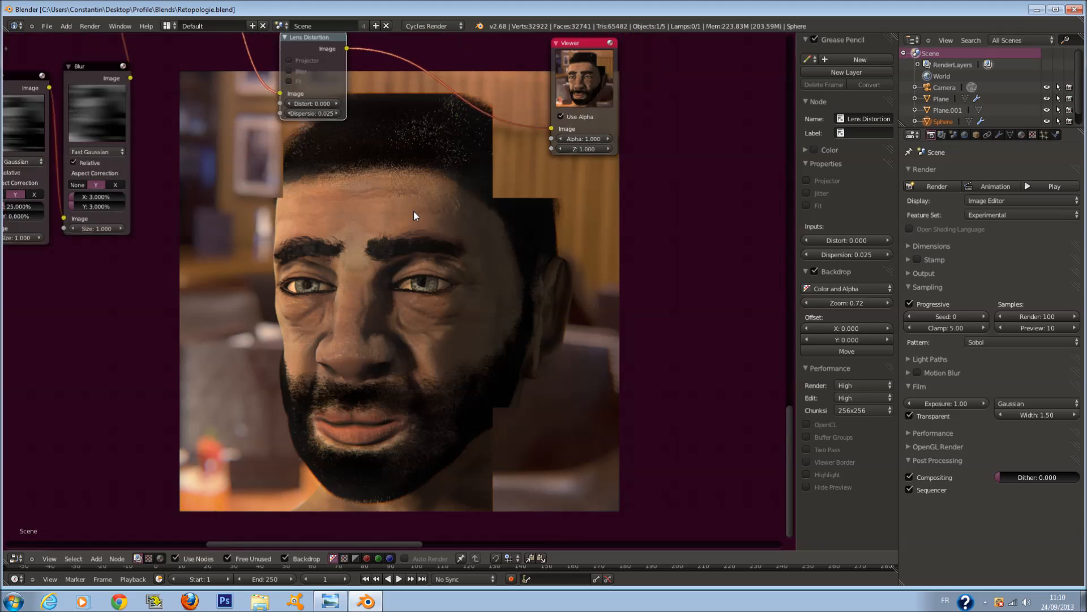
scroll(415, 209, "down", 2)
middle_click_drag(404, 207, 426, 293)
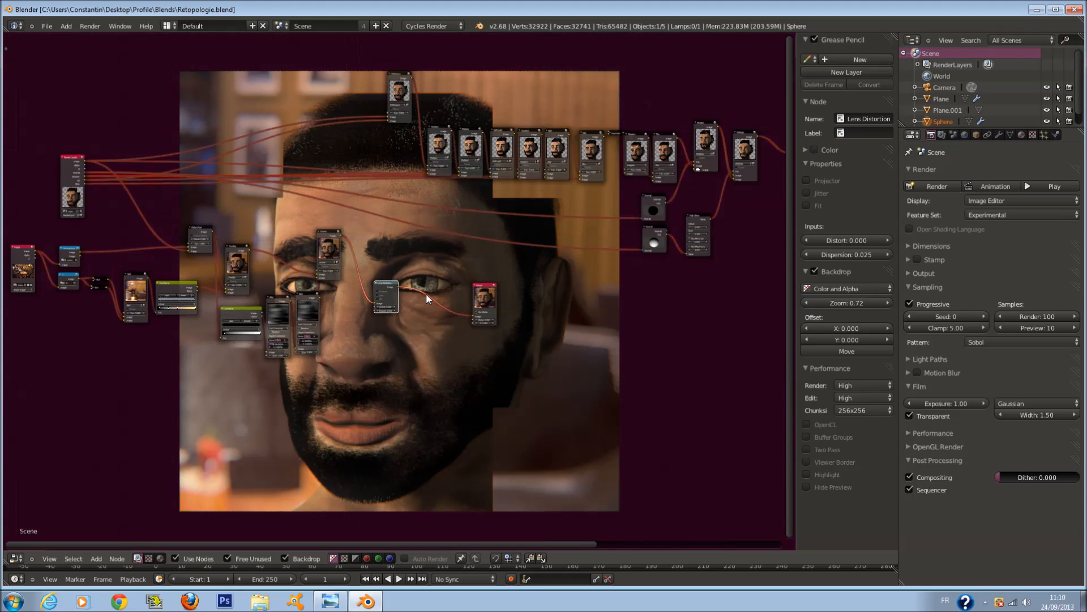
key("a")
middle_click_drag(456, 259, 380, 290)
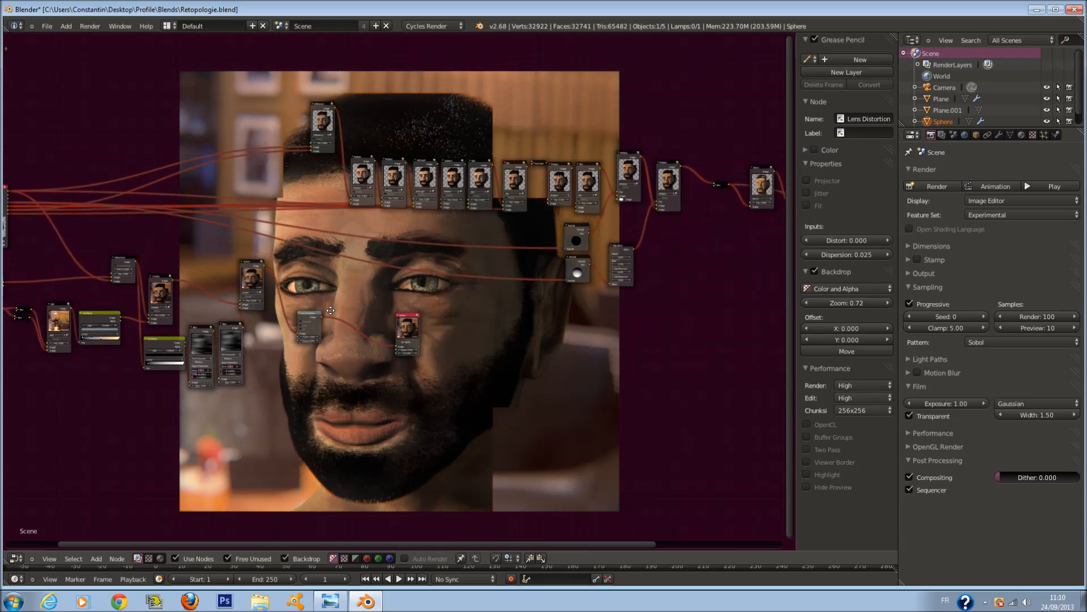
scroll(379, 290, "down", 3)
scroll(506, 228, "down", 3)
middle_click_drag(478, 226, 447, 230)
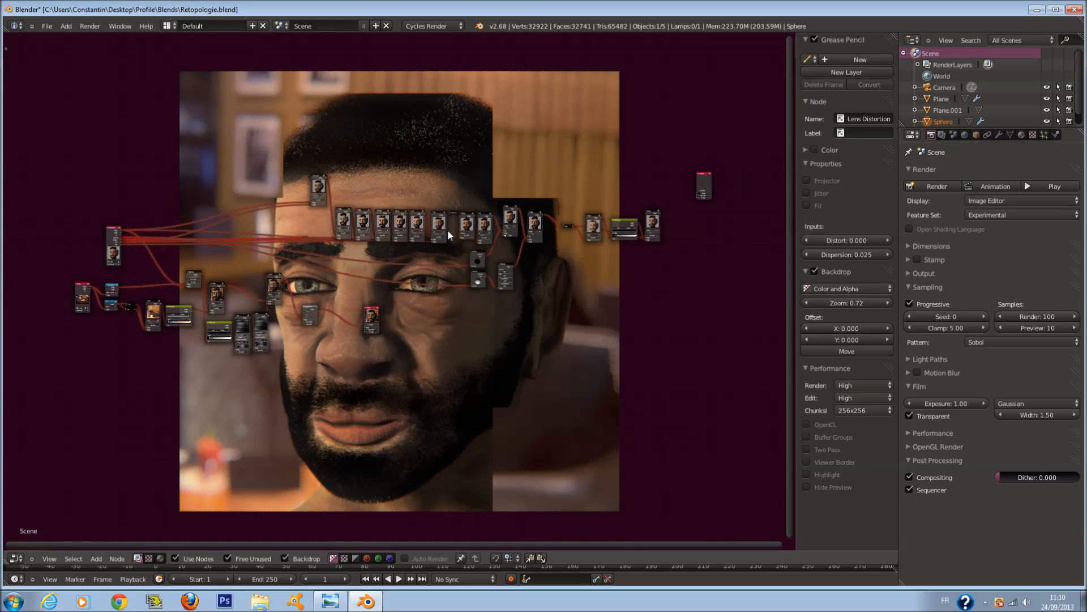
scroll(447, 230, "up", 2)
key("ctrl+s")
scroll(279, 126, "up", 1)
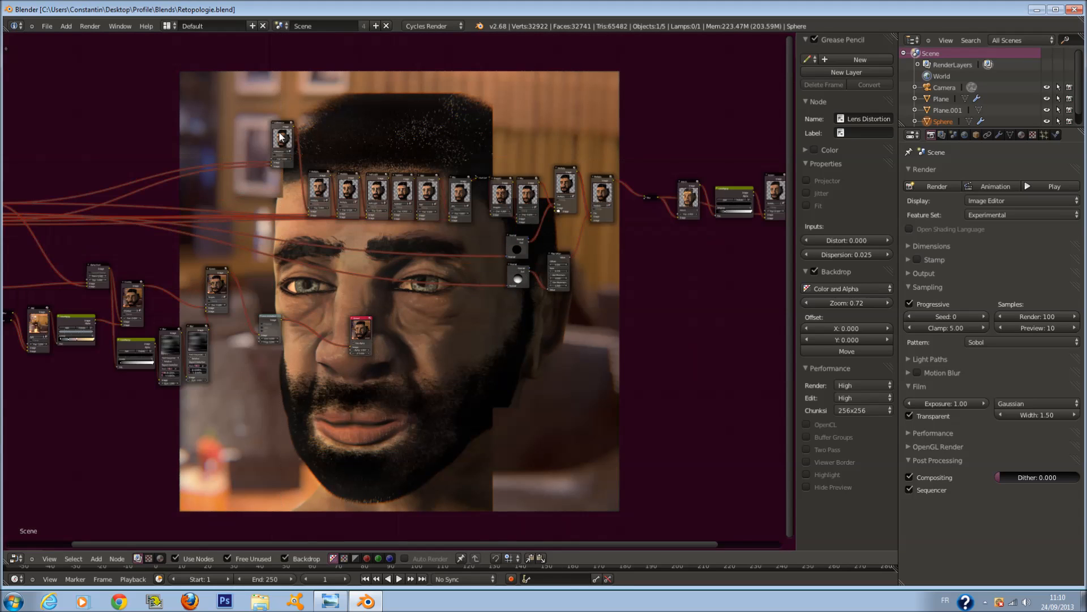
Bring the raised first node of the older processing chain down into line with its row and select the whole chain.
left_click_drag(286, 141, 289, 199)
scroll(393, 231, "down", 3)
key("a")
key("a")
key("a")
key("b")
left_click_drag(270, 157, 751, 283)
left_click_drag(759, 270, 767, 266)
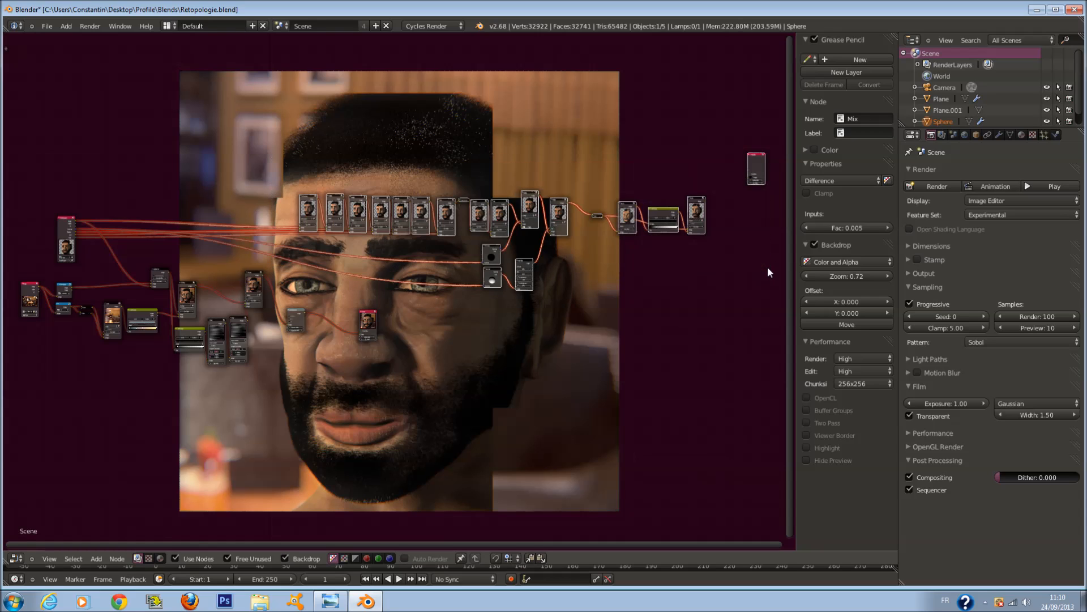
Shift the older chain's nodes from the first mix node through the final Screen node and combine them into one node group.
key("ctrl+s")
left_click(634, 281)
key("b")
left_click_drag(311, 165, 689, 274)
key("g")
left_click(456, 258)
scroll(595, 328, "up", 2)
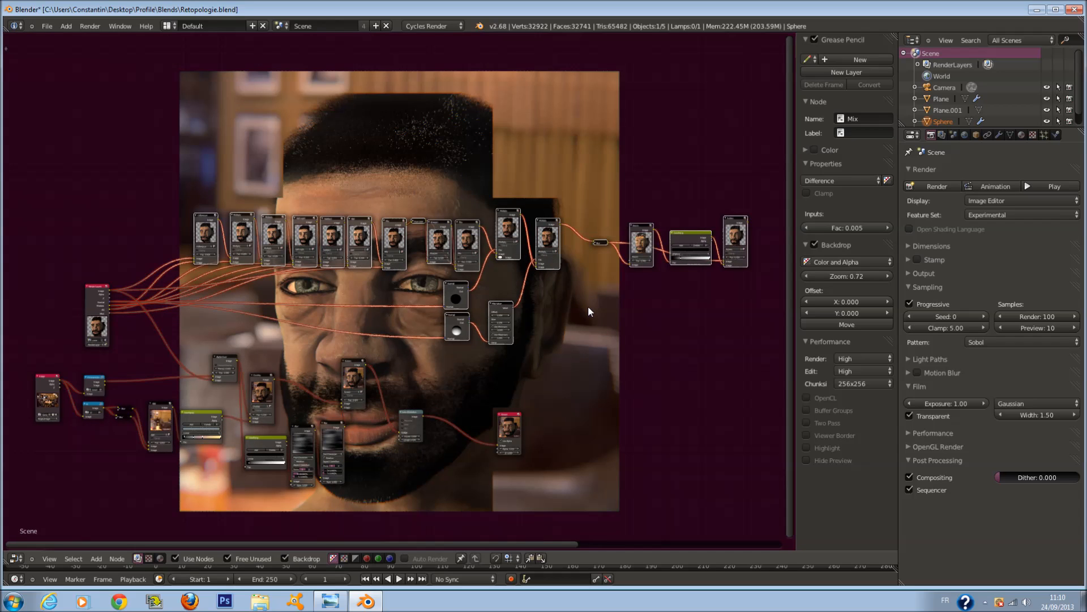
key("ctrl+g")
scroll(565, 311, "up", 2)
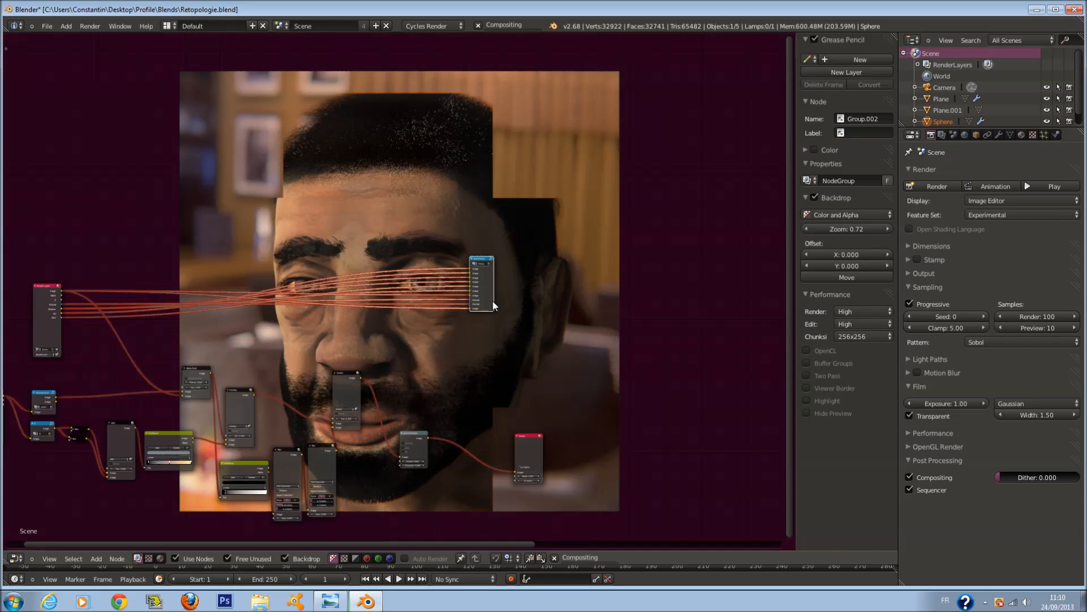
Place the new node group directly beside the Render Layers node.
left_click_drag(490, 270, 152, 298)
middle_click_drag(203, 315, 468, 303)
scroll(408, 301, "up", 4)
scroll(382, 301, "up", 4)
middle_click_drag(383, 302, 478, 294)
scroll(520, 269, "up", 2)
left_click_drag(536, 272, 438, 296)
Connect the group's final Screen node to Group Output, and link the group's image output to the Alpha Over node's second image input.
key("Tab")
scroll(654, 269, "down", 3)
middle_click_drag(654, 269, 134, 275)
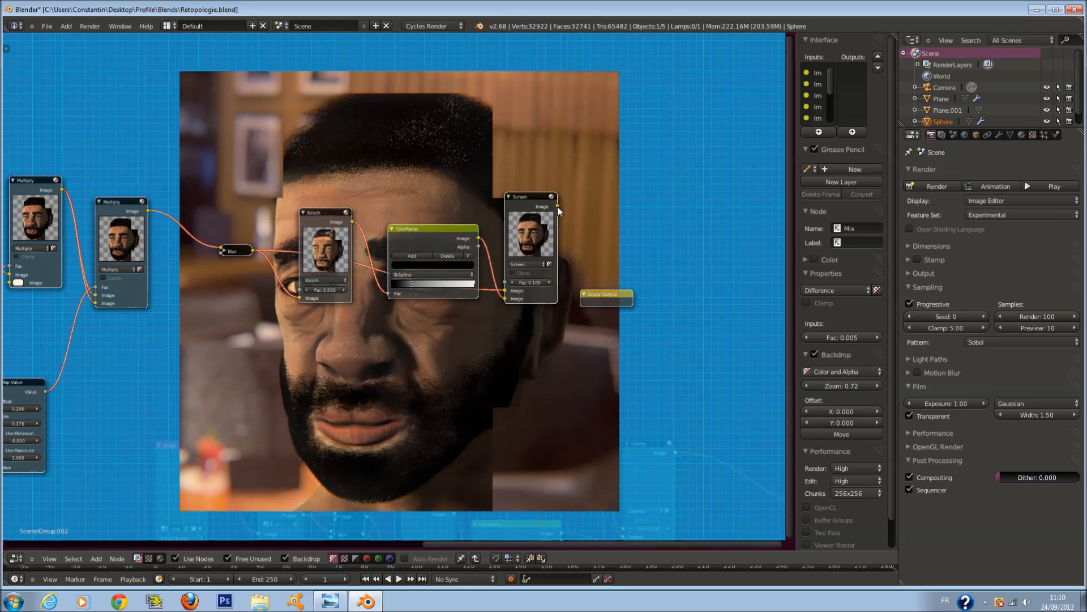
key("Tab")
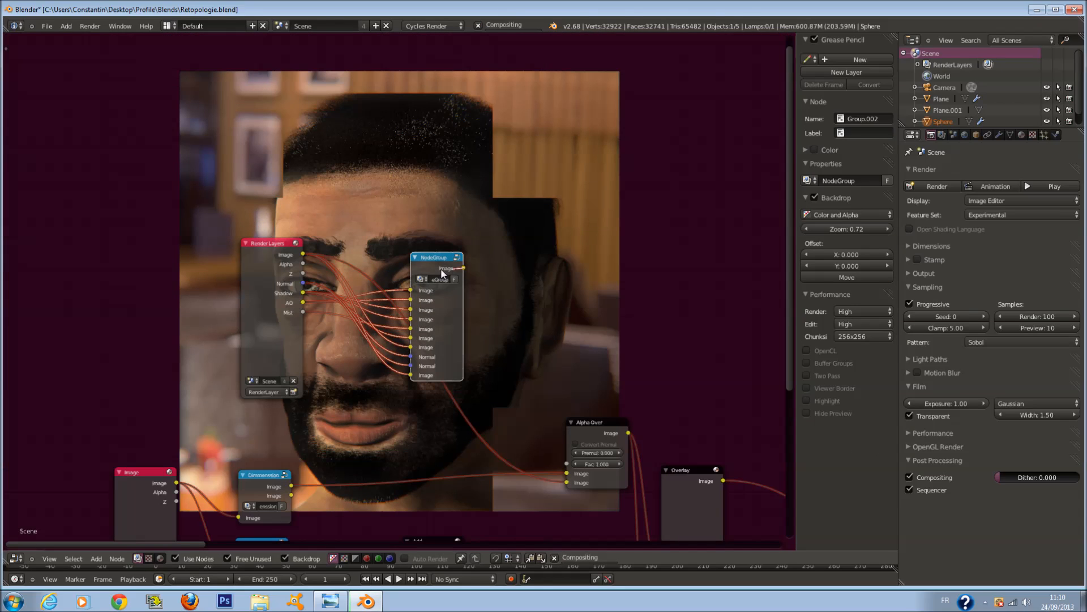
left_click_drag(463, 268, 566, 473)
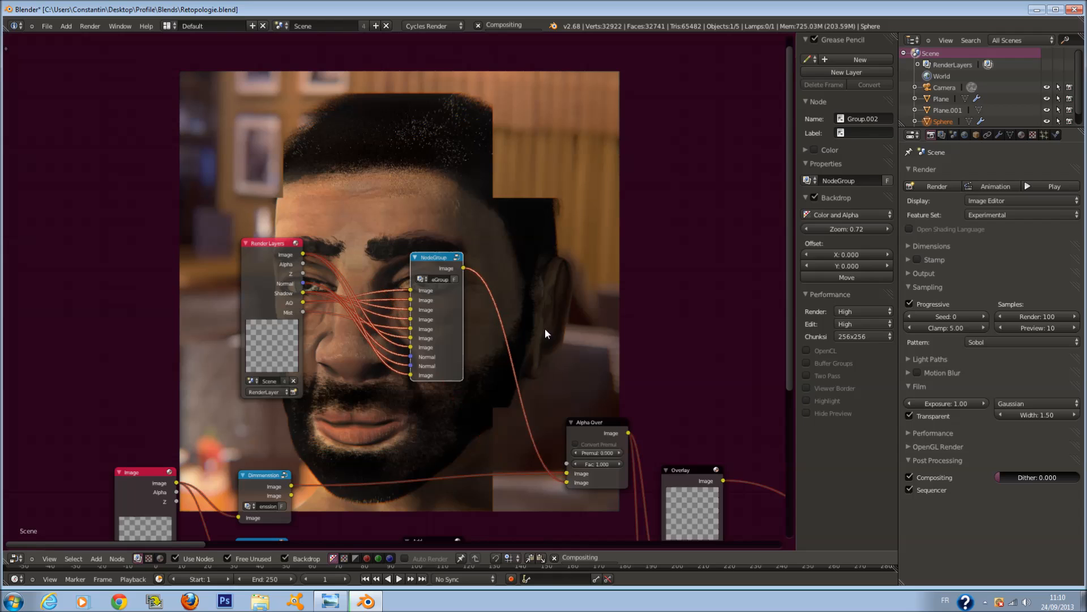
scroll(552, 351, "down", 3)
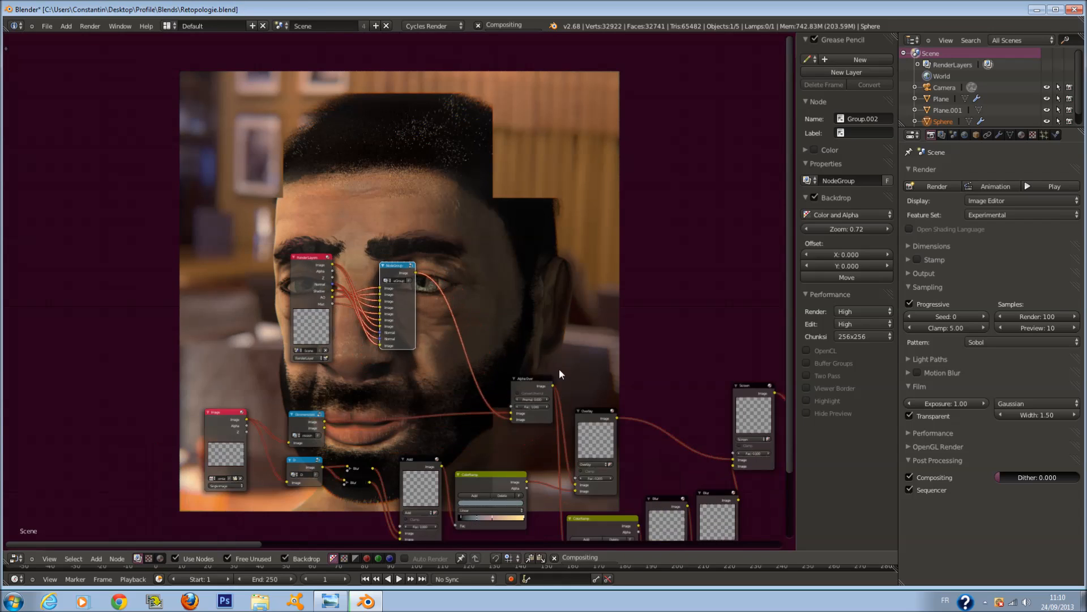
Review the resulting composite and set the factor of the final Screen node inside the node group to 0.05.
scroll(561, 371, "down", 4)
middle_click_drag(608, 409, 325, 185)
scroll(544, 329, "up", 1)
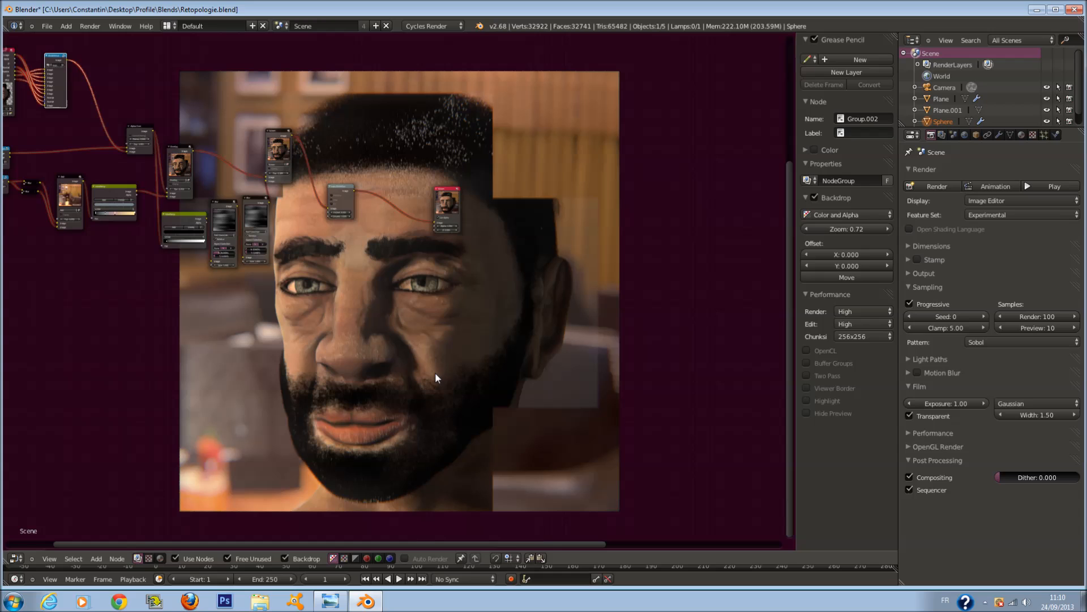
scroll(435, 373, "up", 2)
middle_click_drag(150, 75, 532, 413)
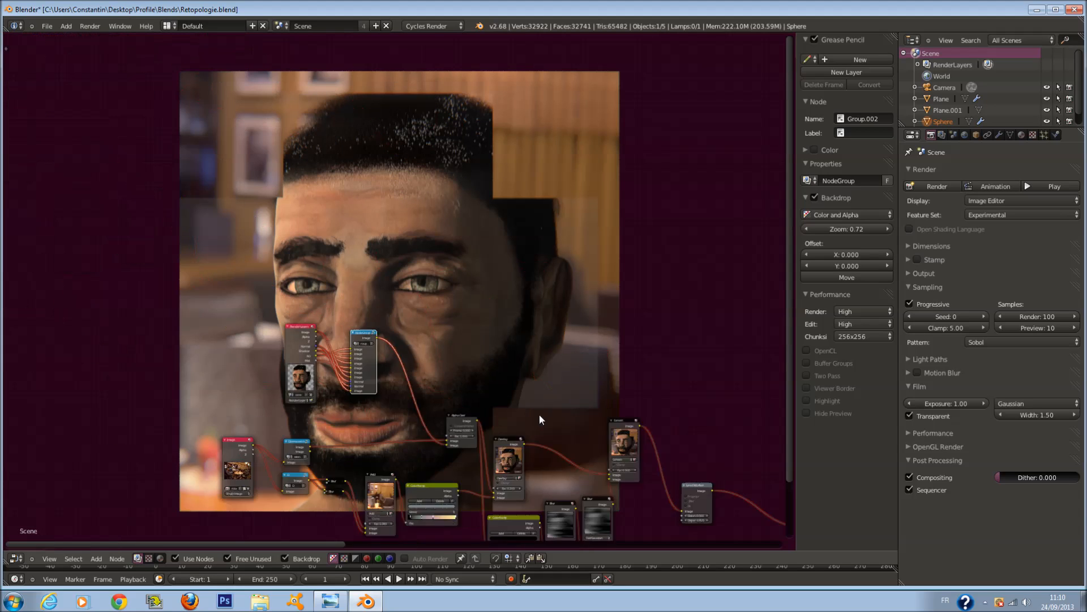
scroll(371, 346, "up", 6)
key("Tab")
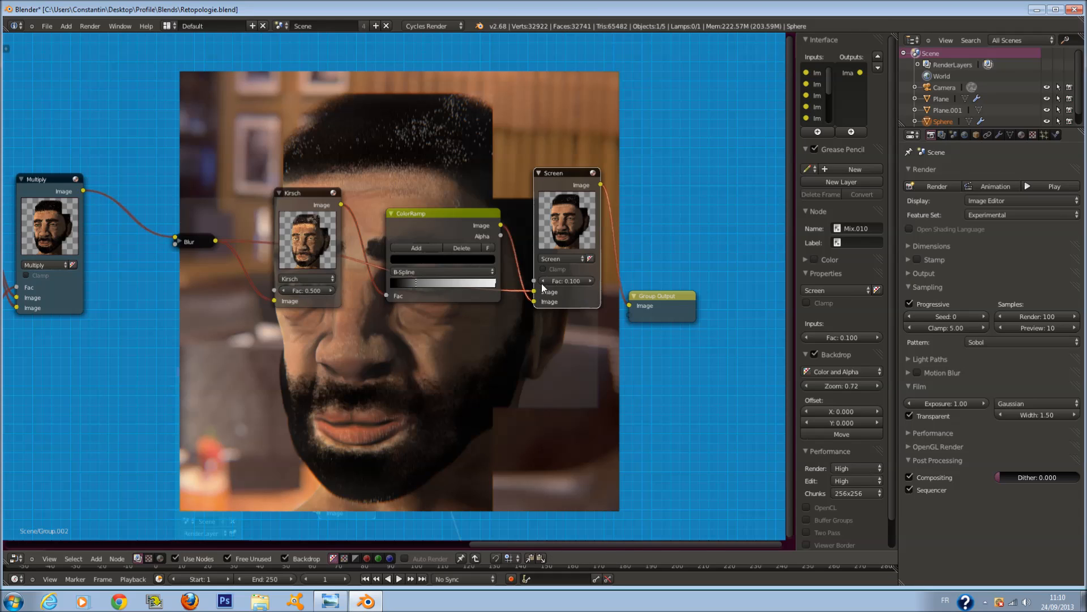
type(".05")
key("Return")
key("Tab")
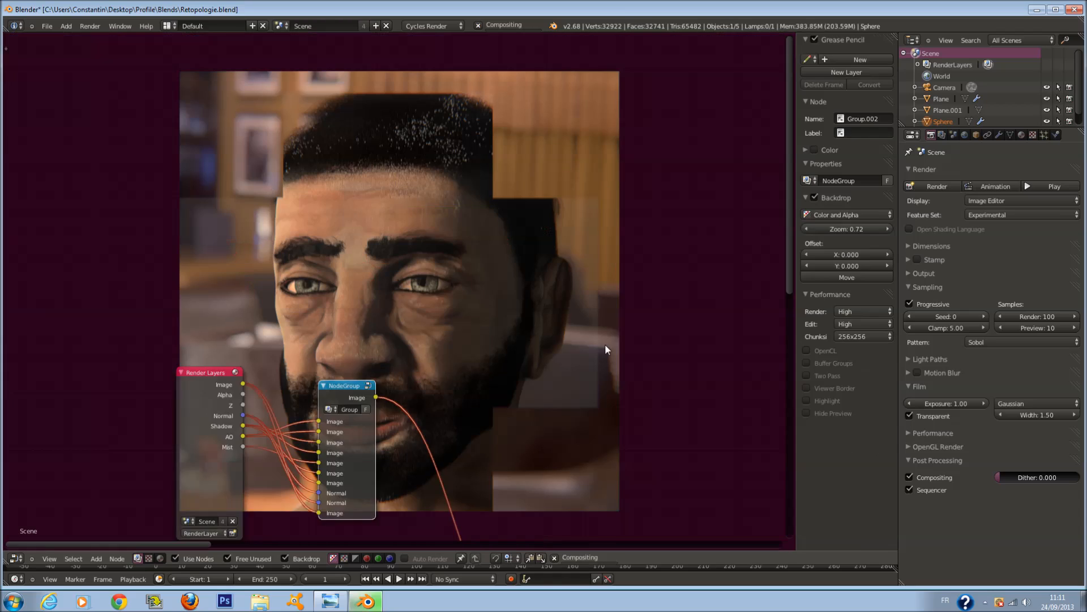
Check the composite again and set the group's final Screen node factor back to 0.1.
middle_click_drag(605, 343, 103, 139)
scroll(381, 333, "up", 3)
middle_click_drag(407, 301, 487, 226)
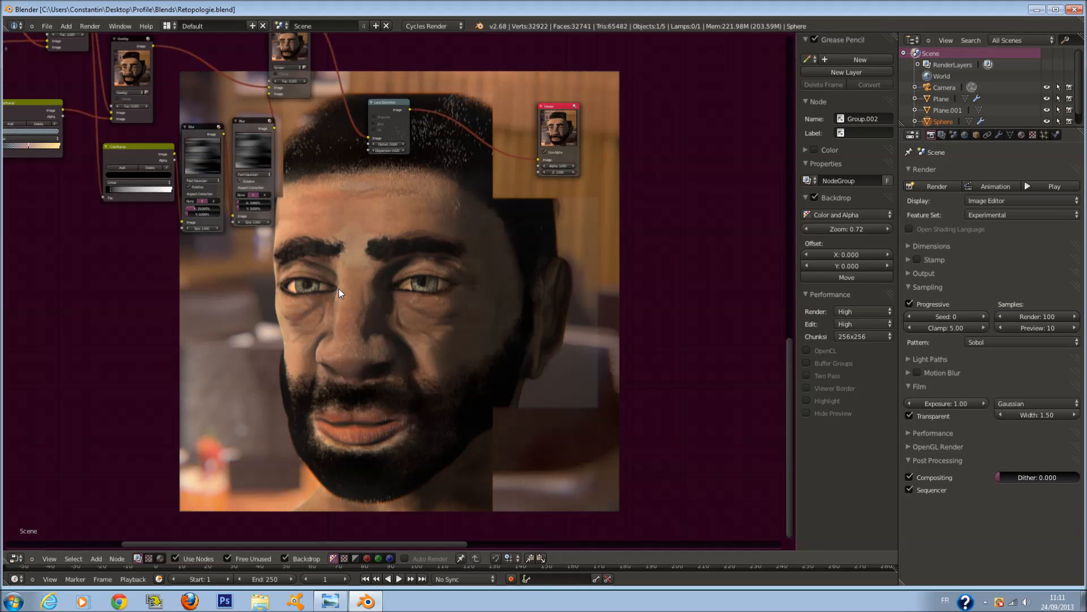
middle_click_drag(280, 254, 575, 488)
scroll(574, 488, "up", 1)
key("Tab")
scroll(521, 289, "up", 5)
left_click(562, 280)
type(".1")
key("Return")
Keep the final mix node on Screen blending and set its factor to 0.05.
left_click(565, 259)
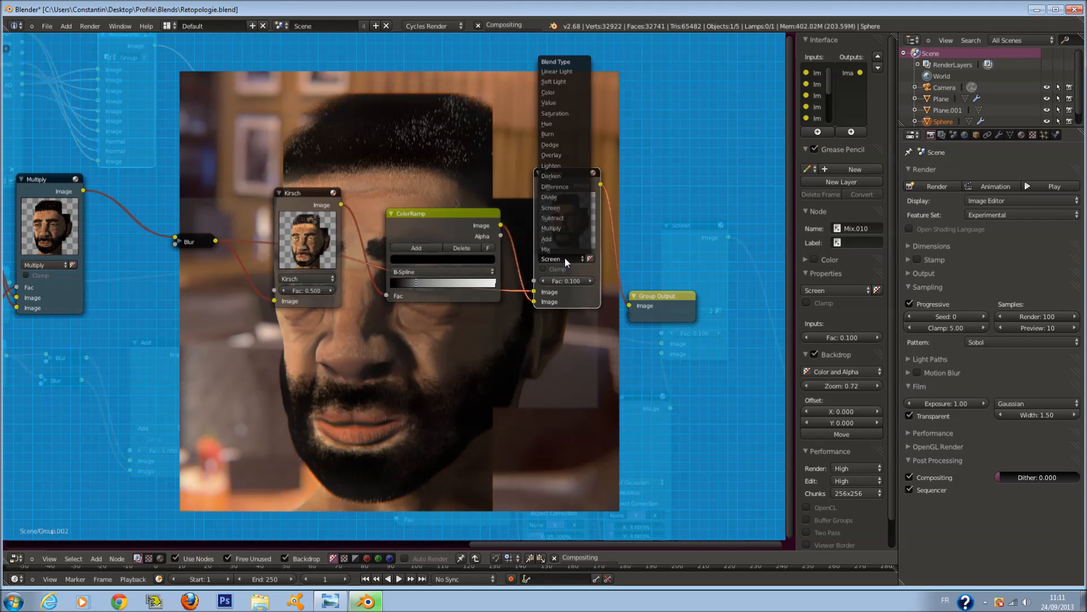
left_click(570, 280)
type(".")
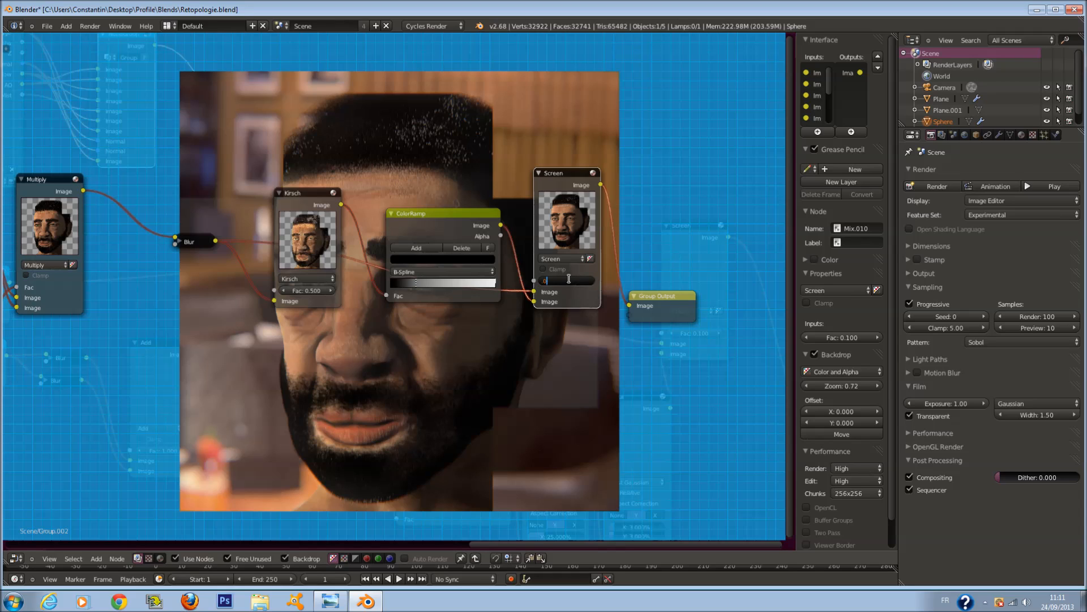
type("05")
key("Return")
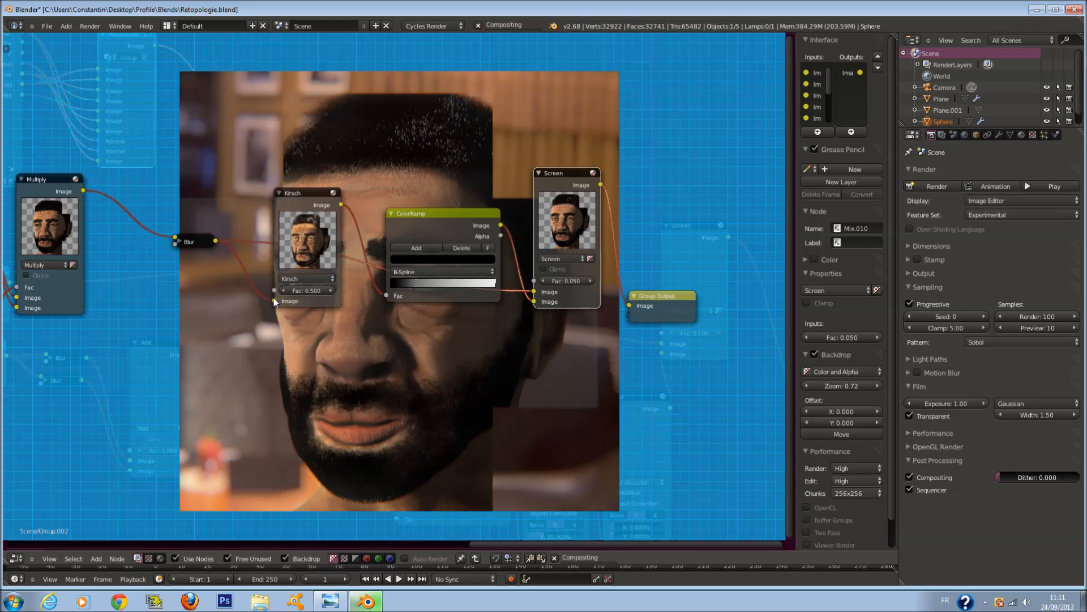
Lower the Kirsch filter node's factor to 0.2.
left_click(283, 290)
left_click(282, 291)
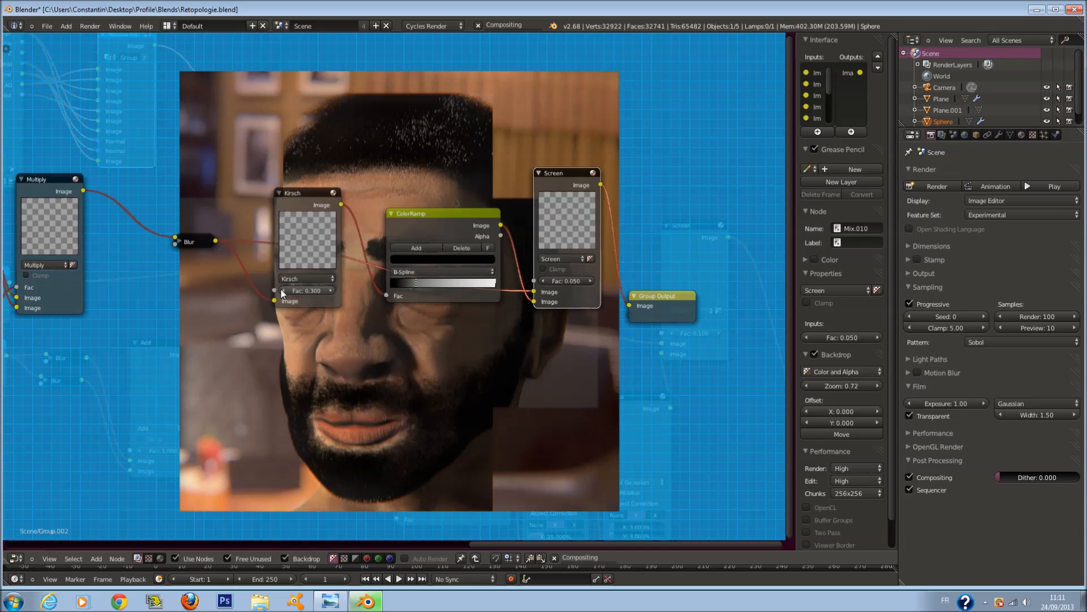
left_click(282, 290)
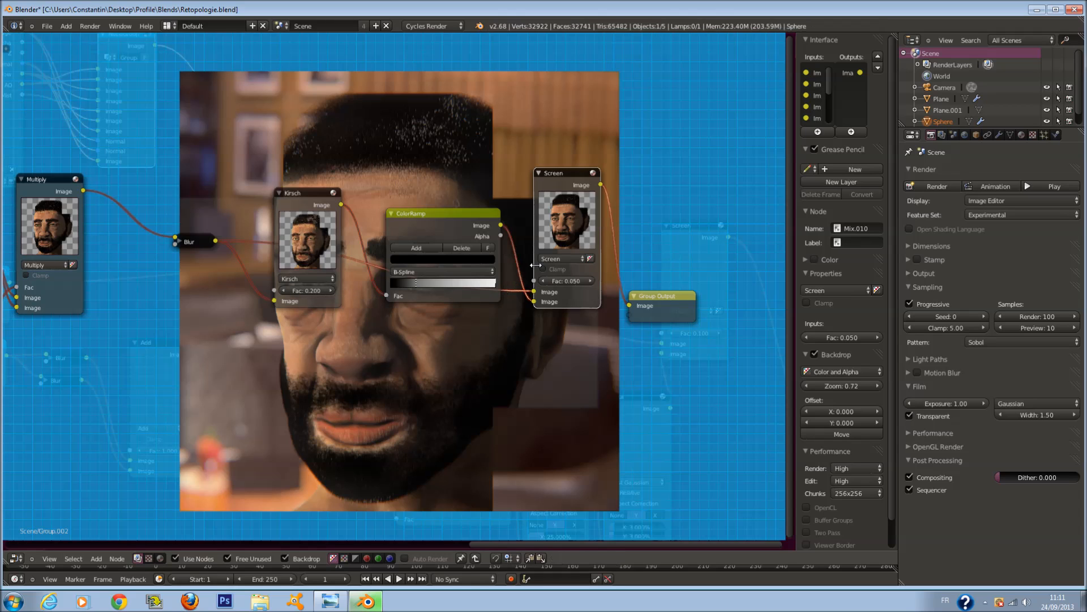
Switch the group's final Screen node to Add blending, leave the group and check the composite.
left_click(556, 261)
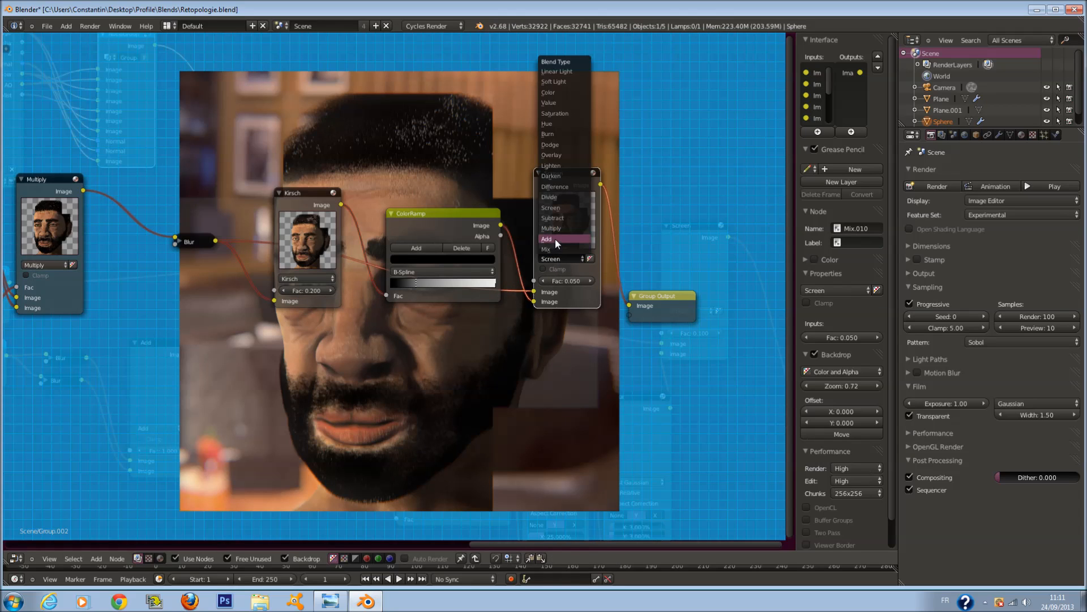
left_click(555, 239)
key("Tab")
scroll(506, 358, "down", 8)
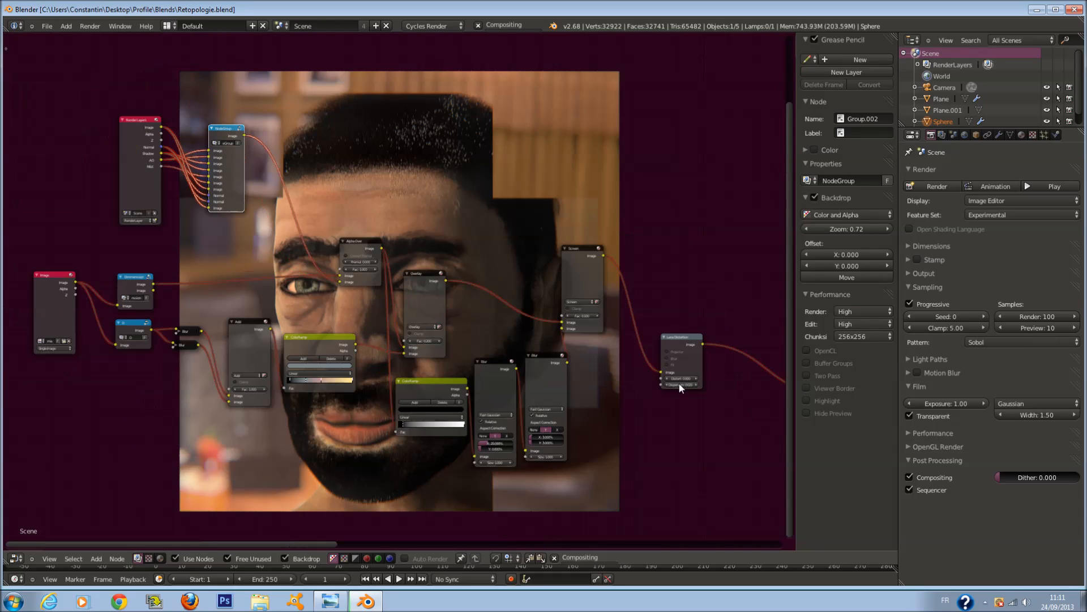
middle_click_drag(708, 302, 631, 49)
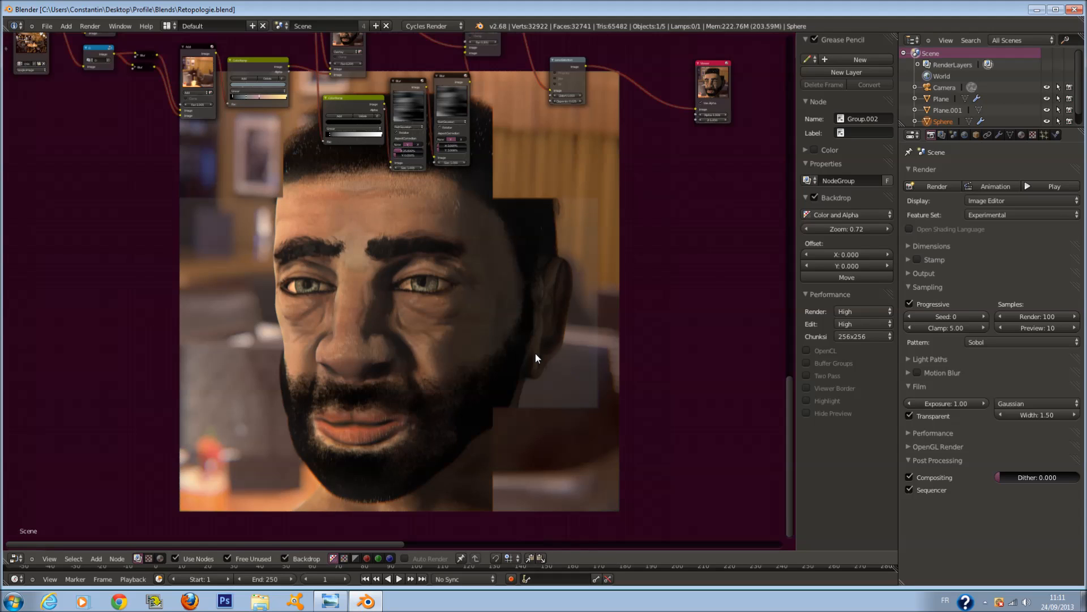
Inside the node group, move the Blur, Kirsch, ColorRamp and Add nodes closer to the last Multiply node, making room before Group Output.
scroll(535, 352, "down", 6)
middle_click_drag(440, 250, 538, 470)
scroll(564, 484, "up", 2)
scroll(564, 483, "up", 6)
left_click(321, 257)
key("Tab")
scroll(454, 239, "up", 1)
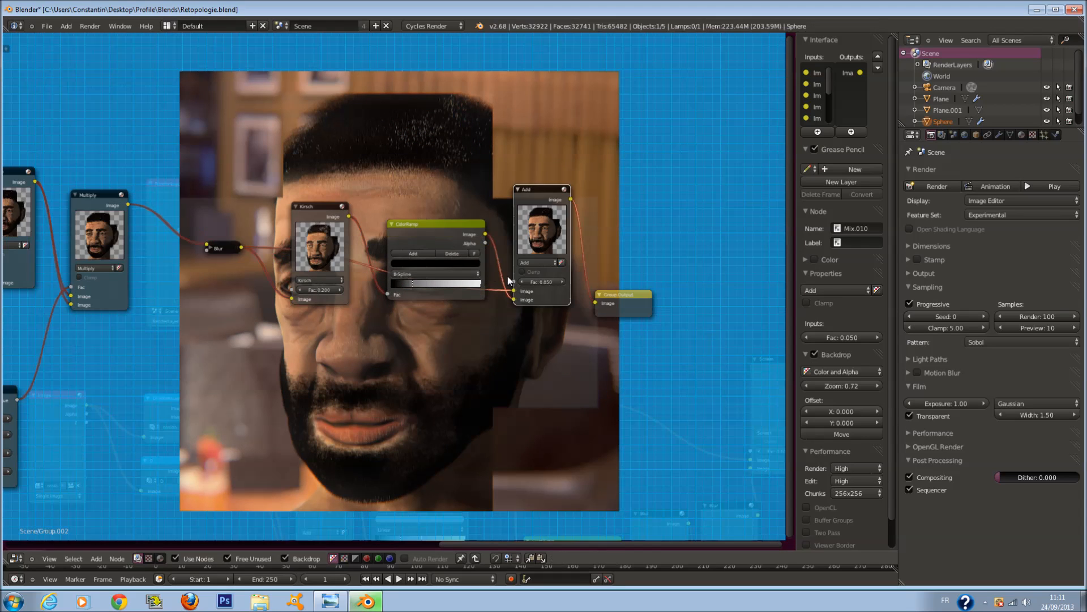
scroll(510, 266, "up", 1)
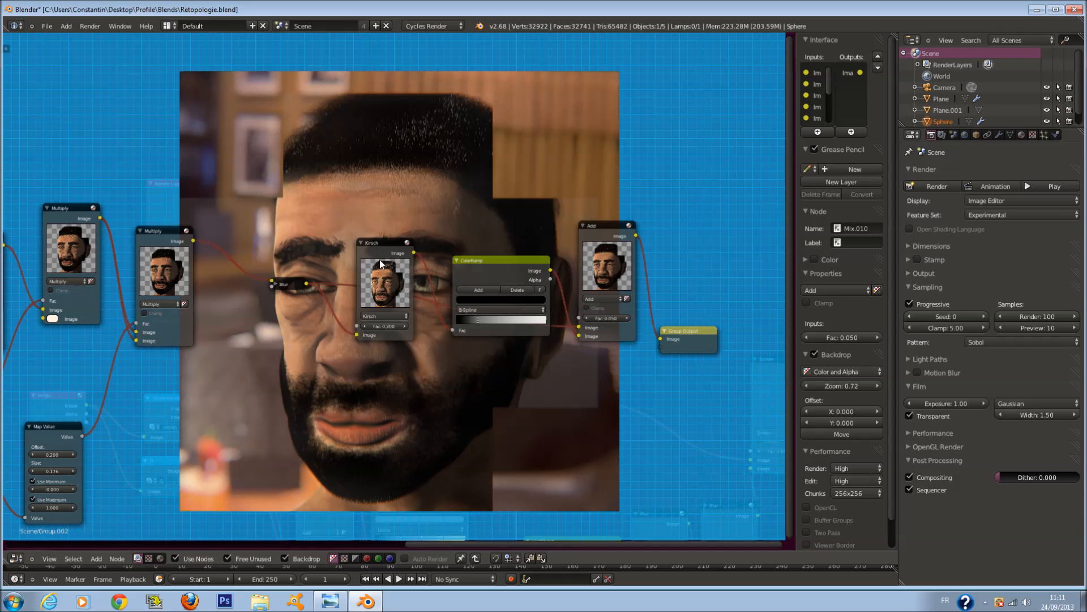
left_click_drag(253, 210, 560, 384)
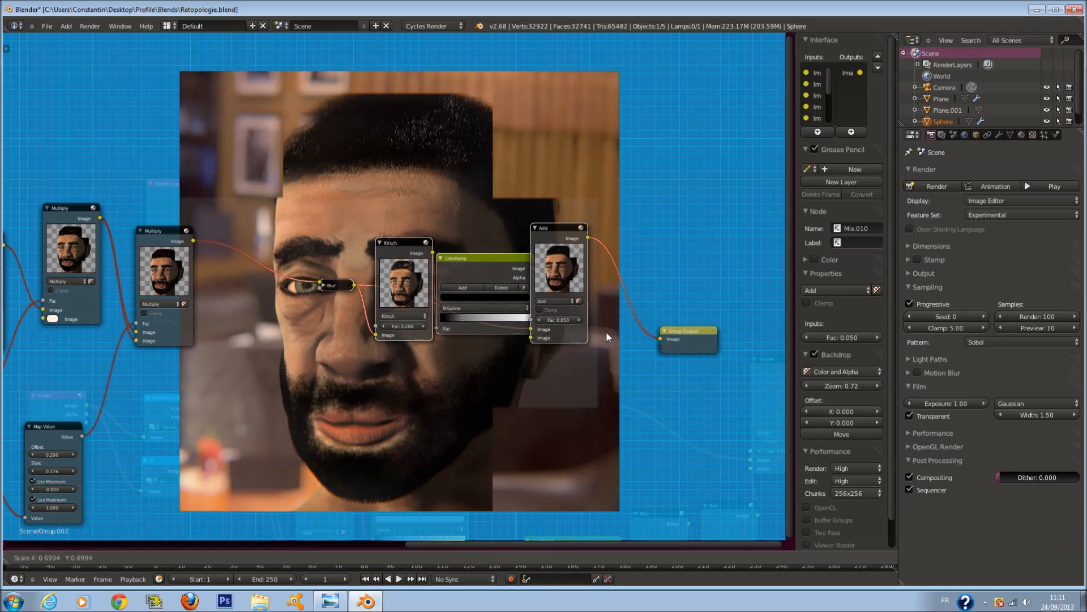
key("g")
left_click(499, 359)
Space the group's last mix node away from the ColorRamp and change it to Screen blending with a factor of 0.15.
left_click_drag(461, 270, 500, 263)
left_click(520, 329)
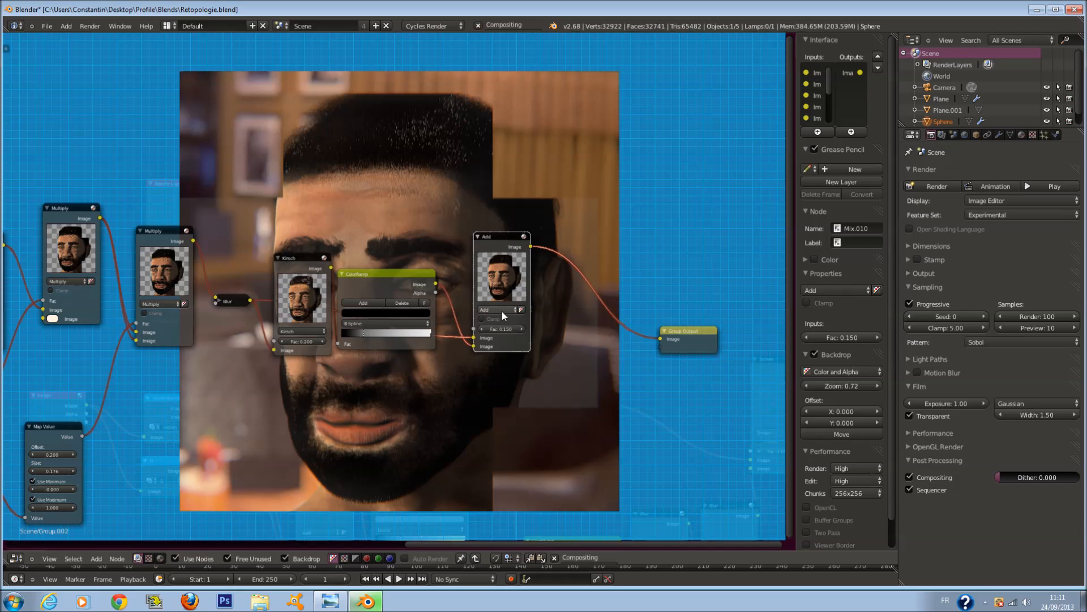
left_click(502, 310)
Duplicate the Screen node between itself and Group Output, and feed the last Multiply node's image into the duplicate.
left_click(499, 271)
key("shift+d")
left_click(583, 241)
left_click_drag(192, 242, 588, 299)
Set the duplicated mix node to Add blending with a factor of 0.02, and save over the existing blend file.
left_click(587, 280)
left_click(582, 267)
left_click(583, 299)
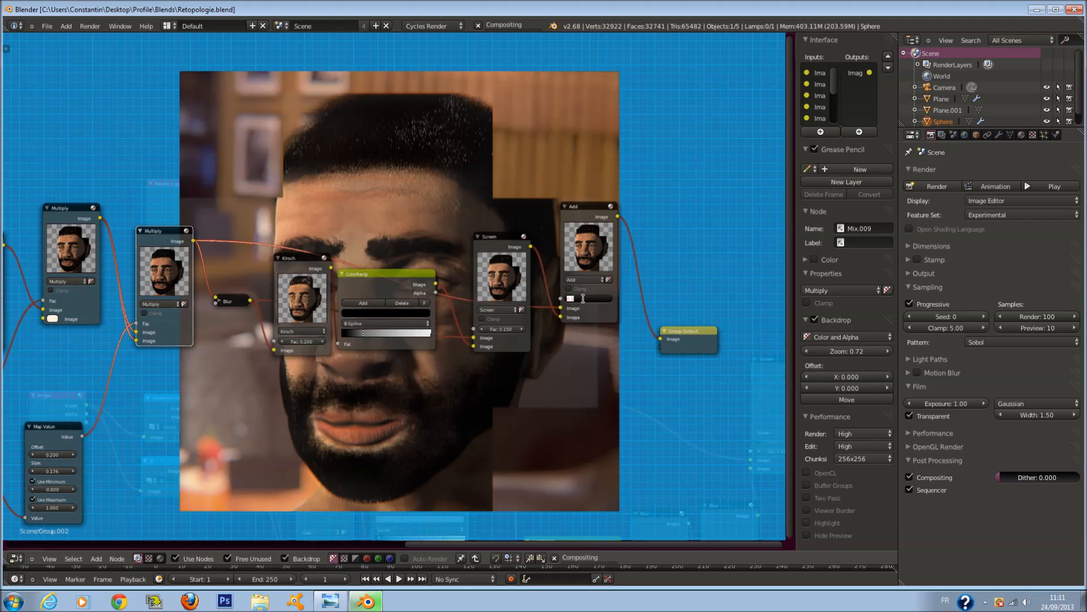
key("BackSpace")
type(".02")
left_click(608, 353)
key("ctrl+s")
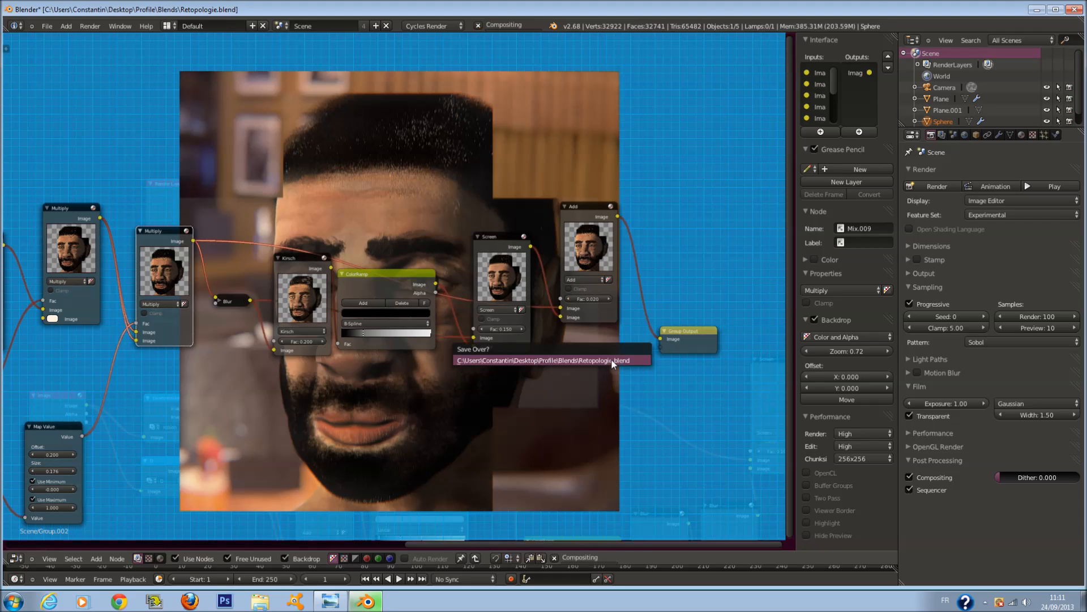
left_click(610, 360)
Leave the node group, inspect the composite, and set the Lens Distortion node's dispersion to 0.015.
scroll(452, 389, "down", 4)
middle_click_drag(329, 396, 394, 259)
key("Tab")
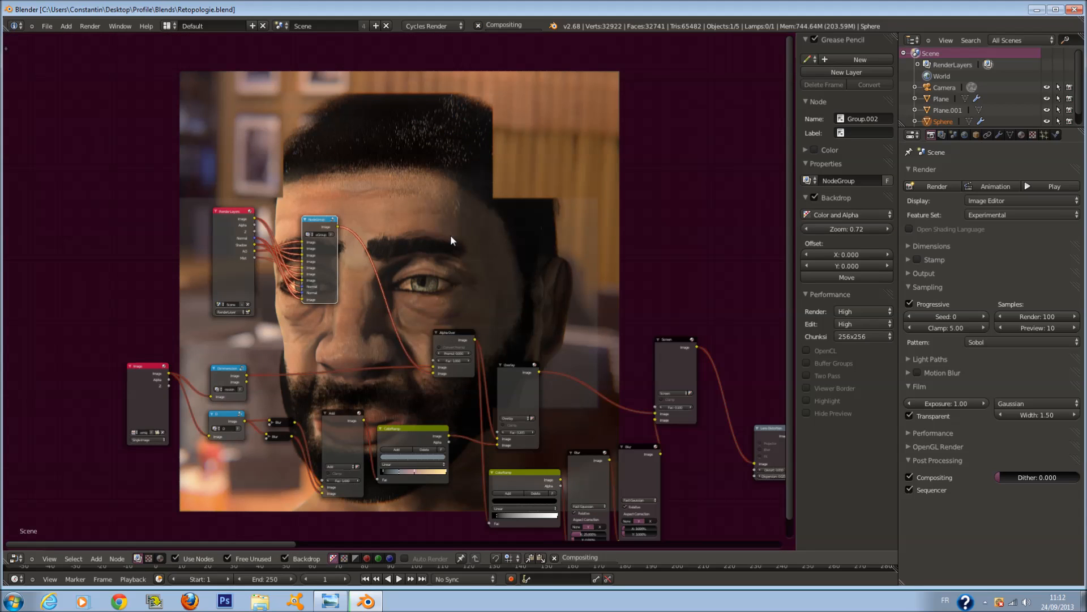
middle_click_drag(457, 306, 412, 352)
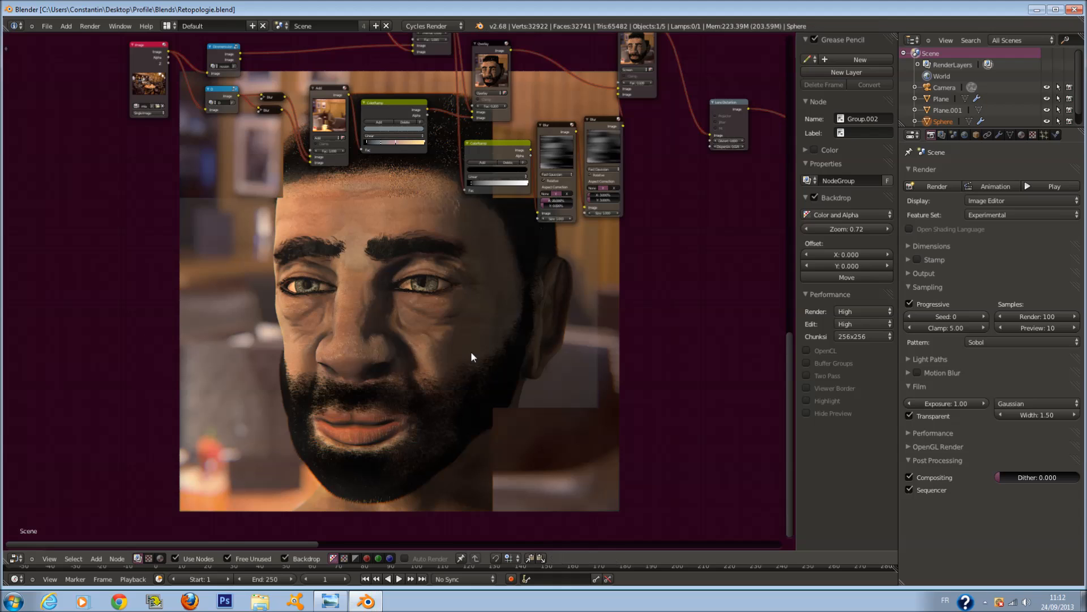
middle_click_drag(460, 276, 271, 426)
scroll(566, 312, "up", 7)
middle_click_drag(642, 291, 346, 308)
scroll(319, 328, "up", 3)
left_click(361, 310)
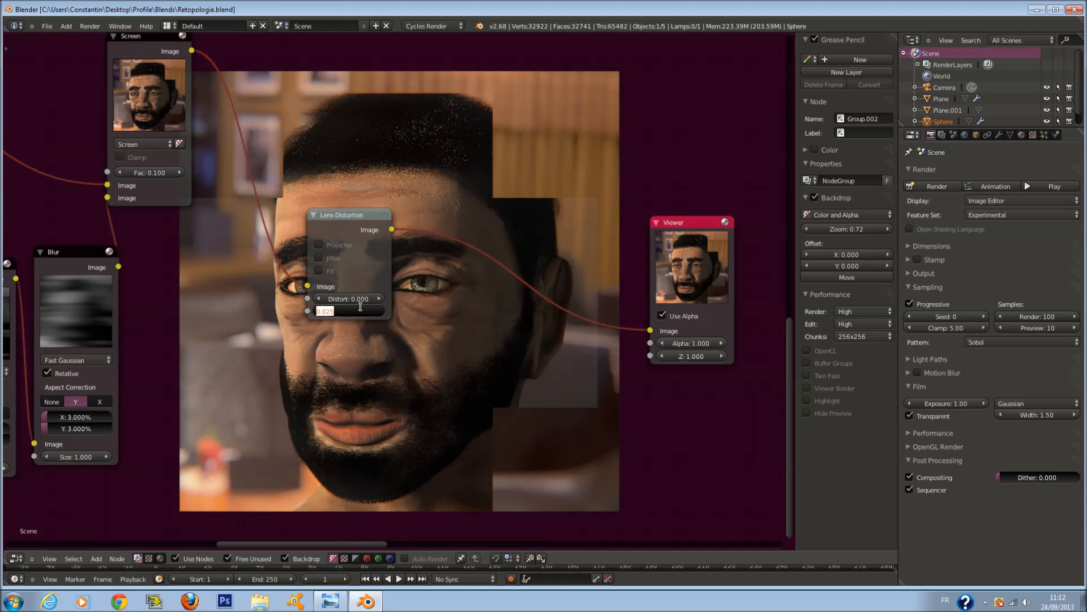
type(".015")
key("Return")
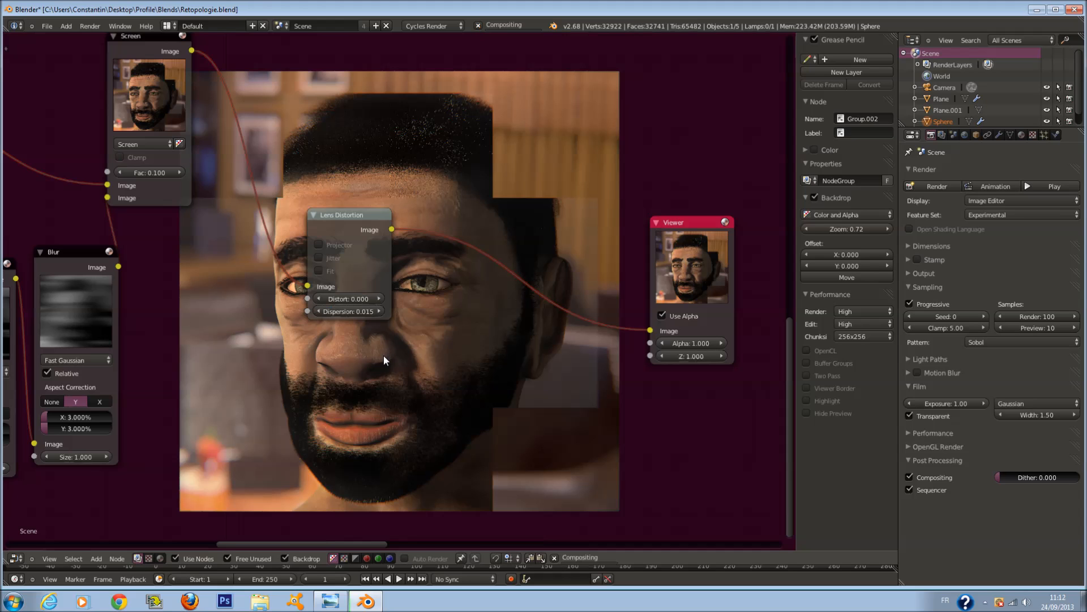
Examine the head composite and the main node tree with the reduced dispersion.
scroll(383, 355, "down", 5)
middle_click_drag(320, 387, 529, 403)
scroll(242, 193, "up", 3)
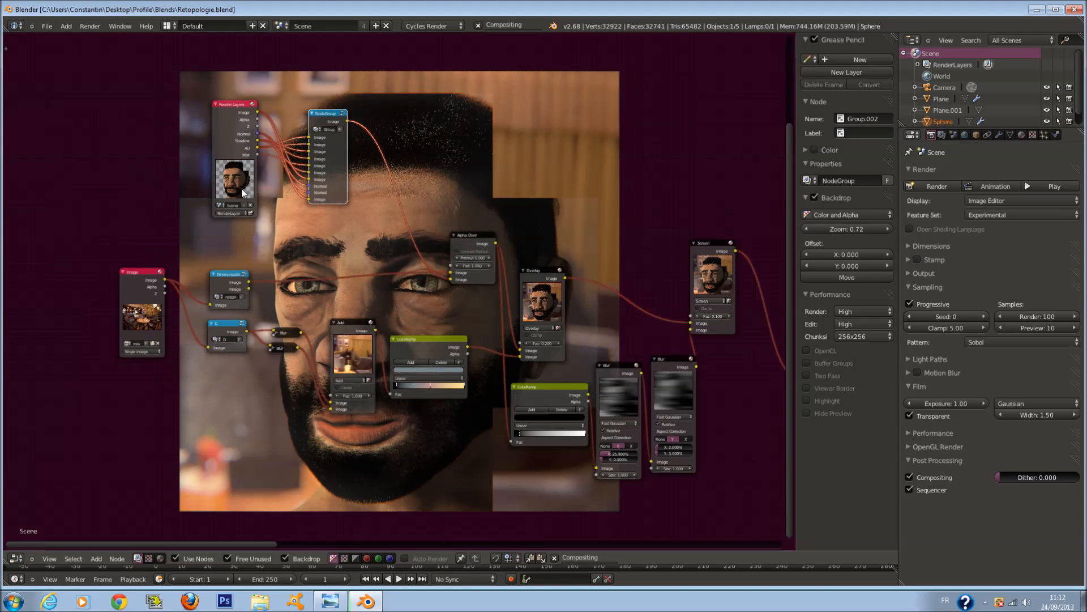
scroll(453, 468, "down", 1)
middle_click_drag(469, 529, 536, 313)
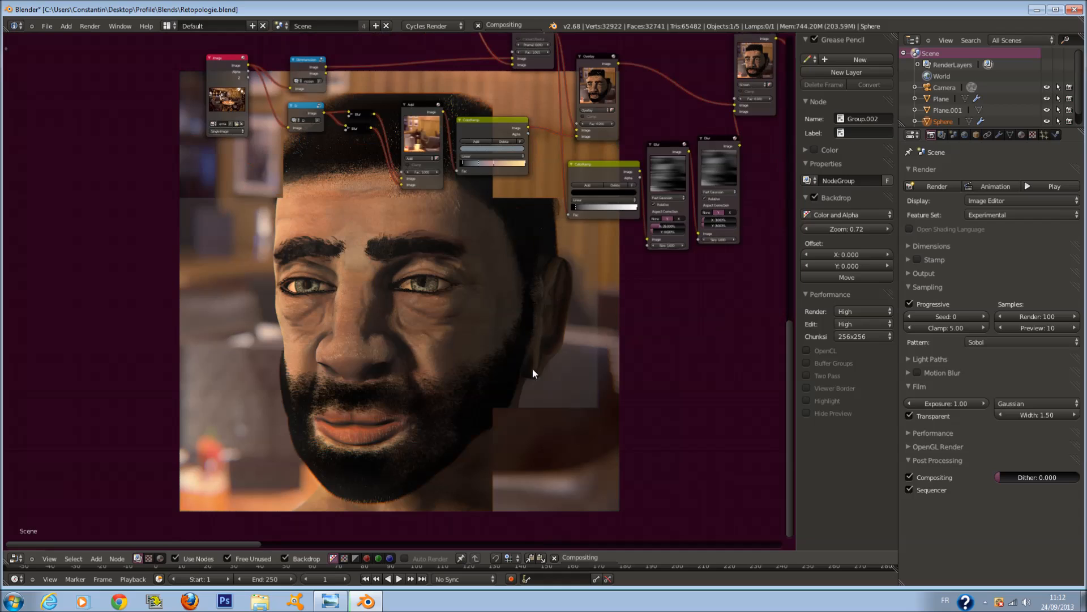
scroll(499, 375, "up", 1)
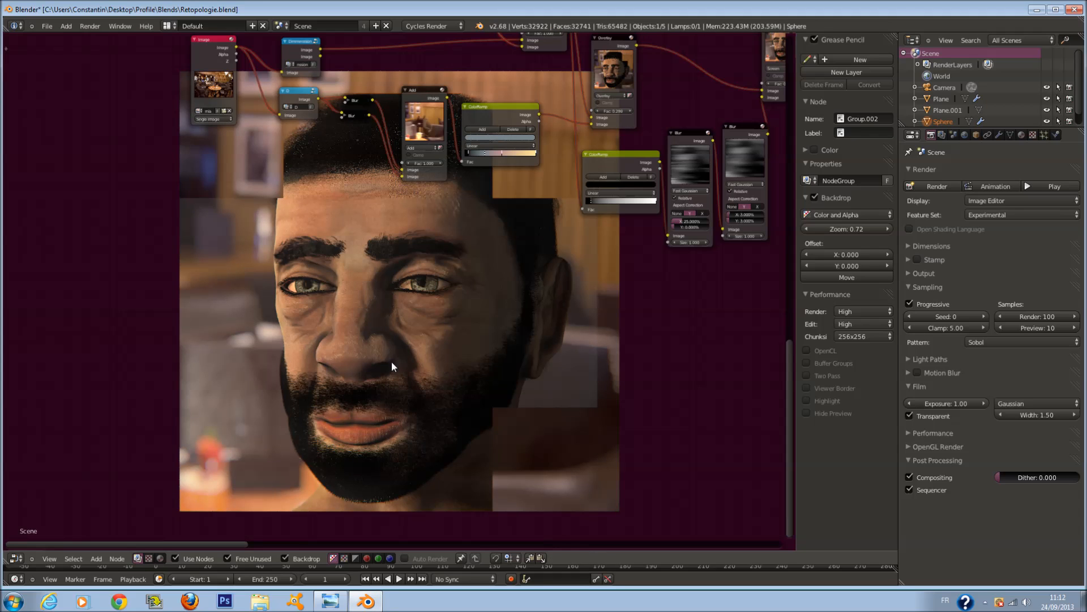
Enter the head node group and raise the factor of the Mix node following Sharpen to 0.4.
middle_click_drag(378, 268, 397, 491)
key("Tab")
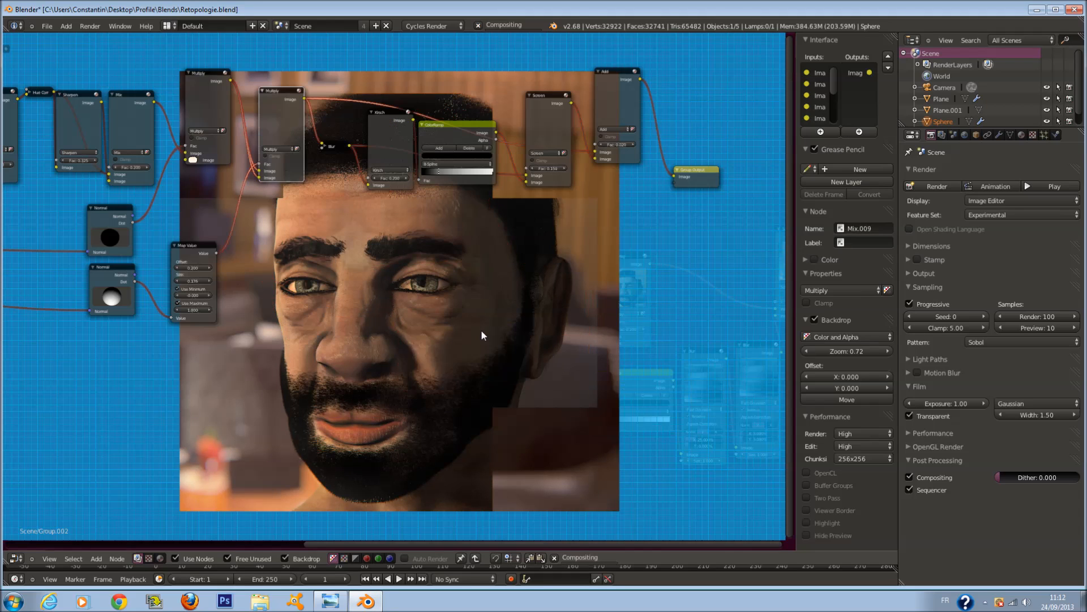
key("Home")
scroll(288, 338, "up", 1)
middle_click_drag(214, 334, 113, 382)
scroll(566, 318, "up", 4)
middle_click_drag(566, 318, 373, 261)
scroll(371, 261, "up", 2)
scroll(371, 260, "up", 2)
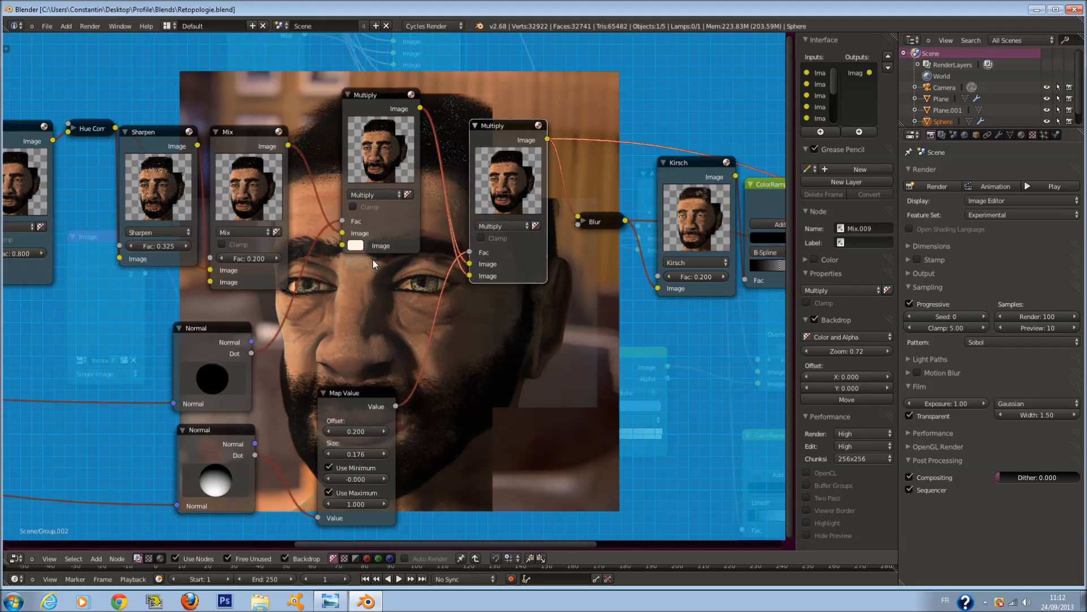
scroll(372, 259, "down", 1)
middle_click_drag(193, 232, 253, 234)
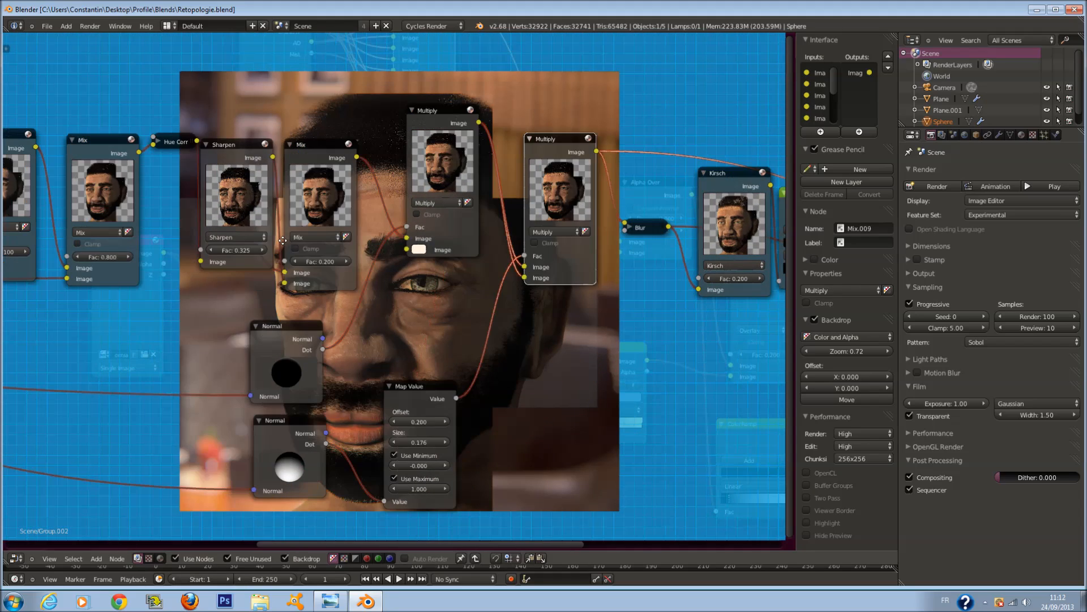
scroll(278, 236, "up", 2)
left_click(335, 257)
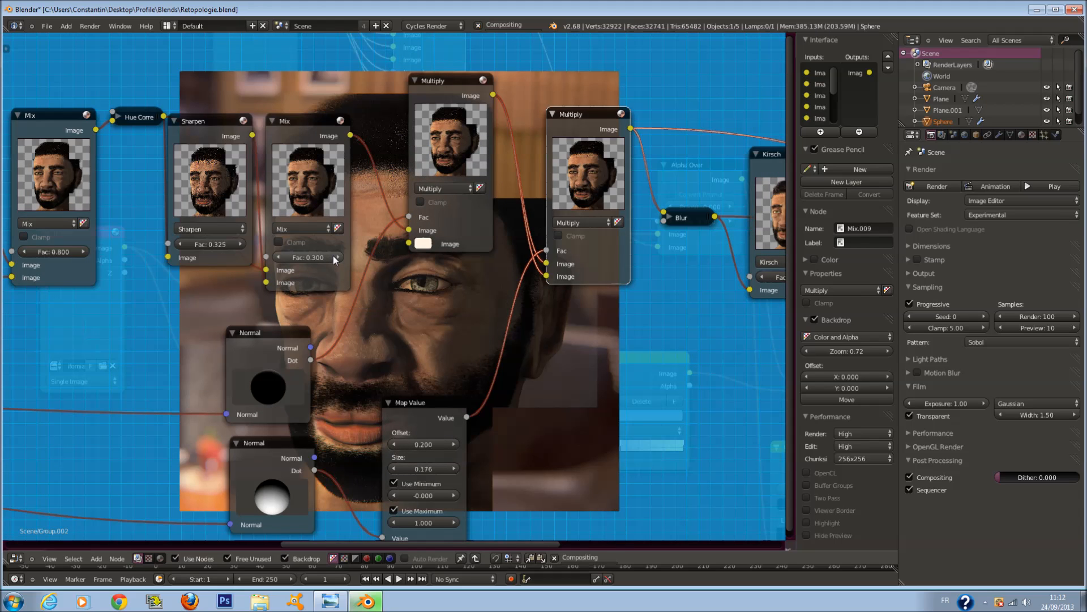
Leave the node group, save over the existing blend file, and inspect the composite.
scroll(337, 259, "down", 3)
key("Tab")
middle_click_drag(521, 349, 478, 254)
scroll(478, 255, "up", 1)
key("ctrl+s")
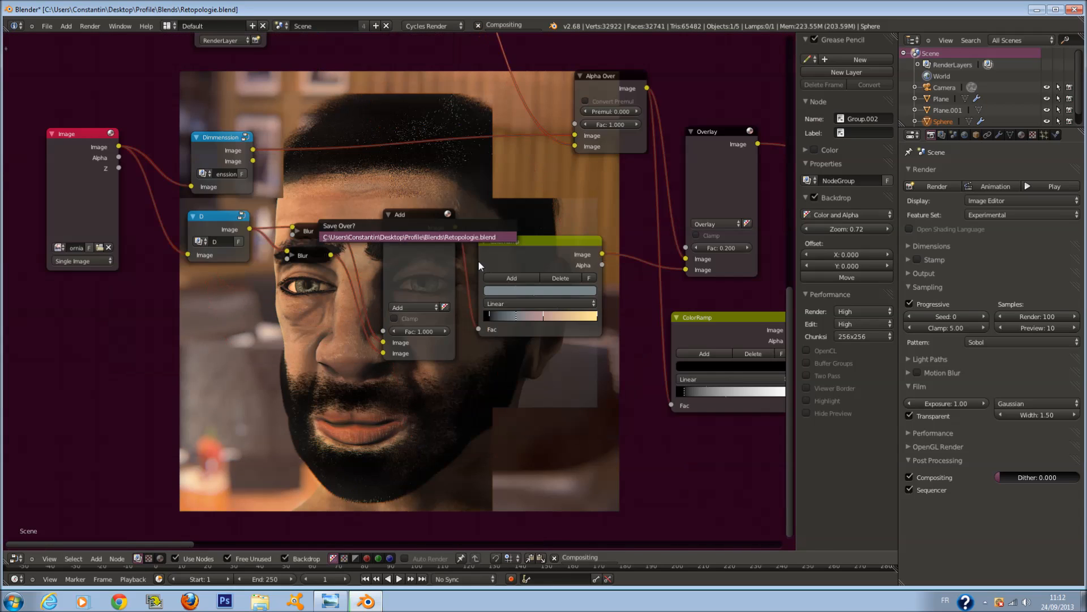
left_click(477, 248)
scroll(487, 305, "down", 3)
scroll(495, 354, "down", 3)
middle_click_drag(512, 318, 517, 145)
scroll(458, 322, "down", 1)
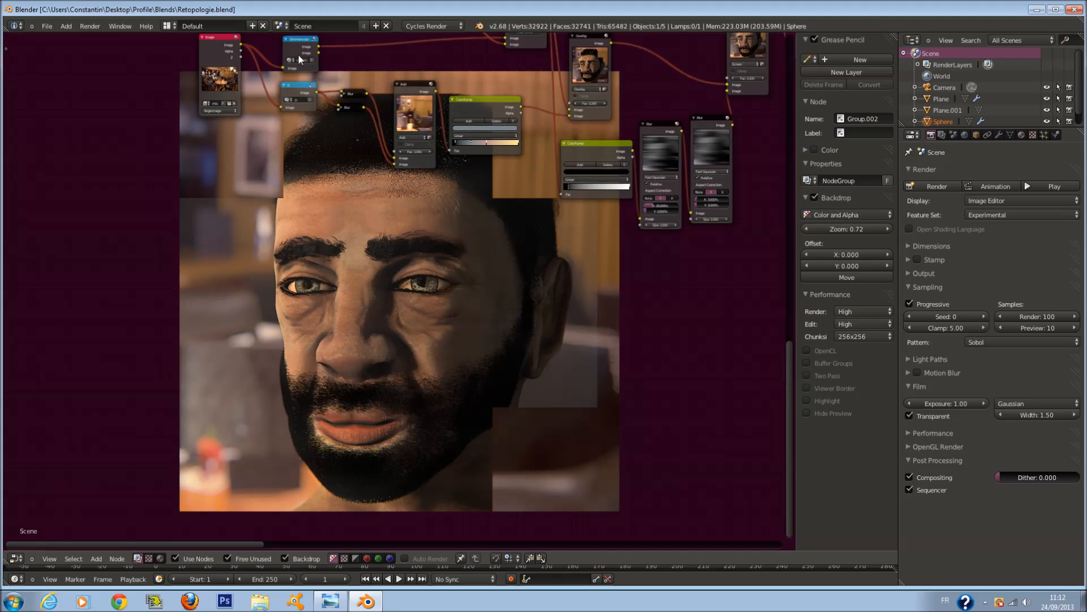
Reopen the head node group, readjust the factor of the Mix node following Sharpen, and return to the main tree.
key("Tab")
scroll(378, 225, "up", 2)
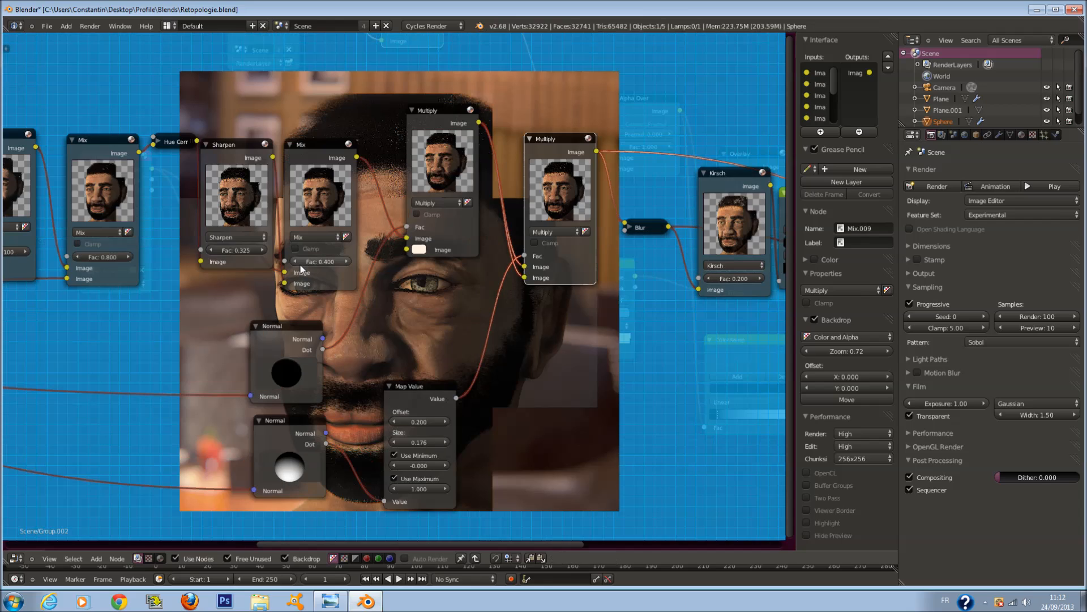
left_click_drag(299, 260, 331, 264)
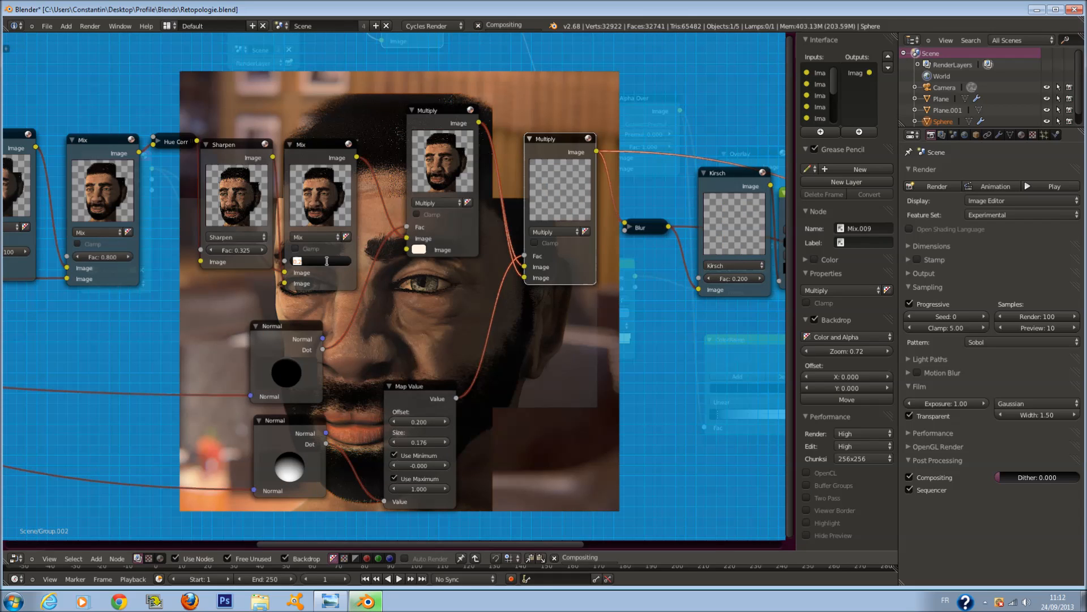
key("Tab")
scroll(420, 315, "down", 5)
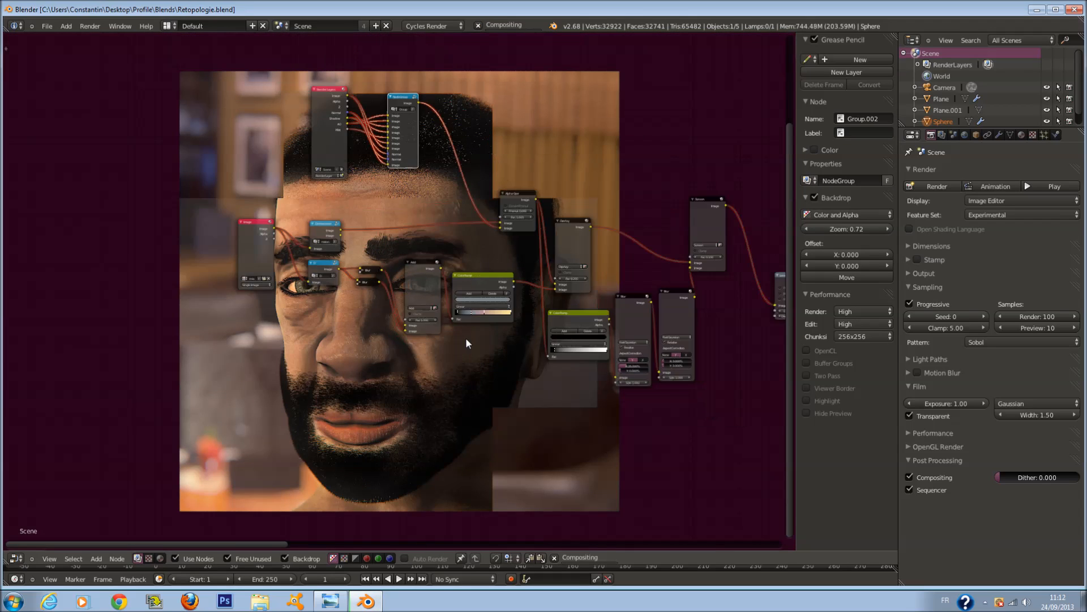
Spread out the main node tree by shifting Render Layers, the head group and Alpha Over towards its start and Viewer towards its end.
scroll(279, 367, "up", 3)
left_click_drag(220, 198, 149, 225)
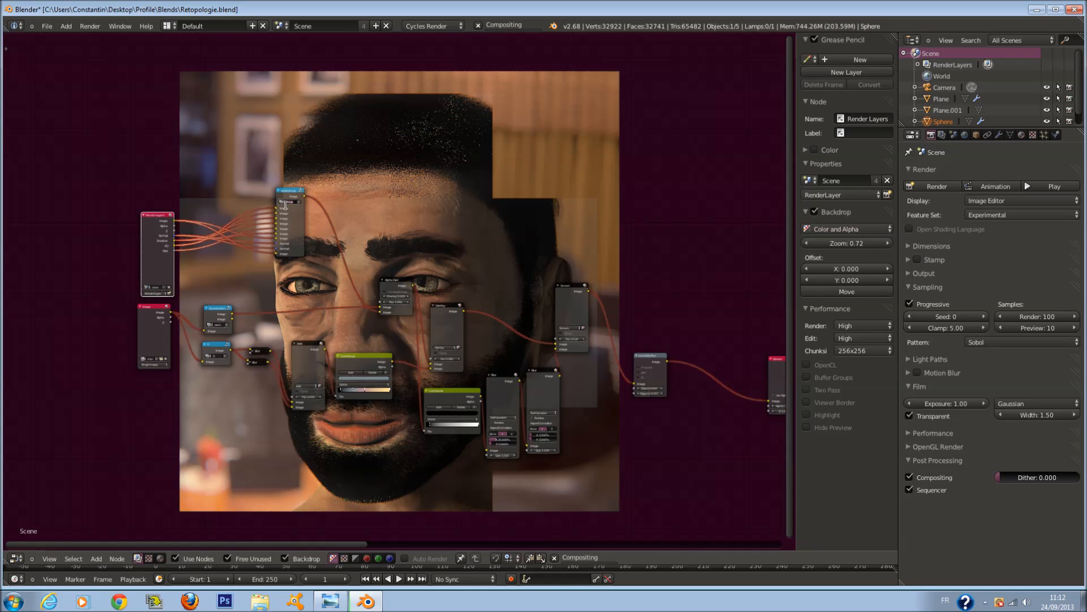
left_click_drag(294, 195, 211, 225)
scroll(351, 266, "up", 1)
left_click_drag(390, 277, 282, 306)
scroll(463, 312, "up", 1)
middle_click_drag(463, 312, 2, 277)
scroll(478, 347, "down", 3)
left_click_drag(491, 357, 617, 340)
middle_click_drag(579, 336, 784, 354)
scroll(278, 325, "up", 2)
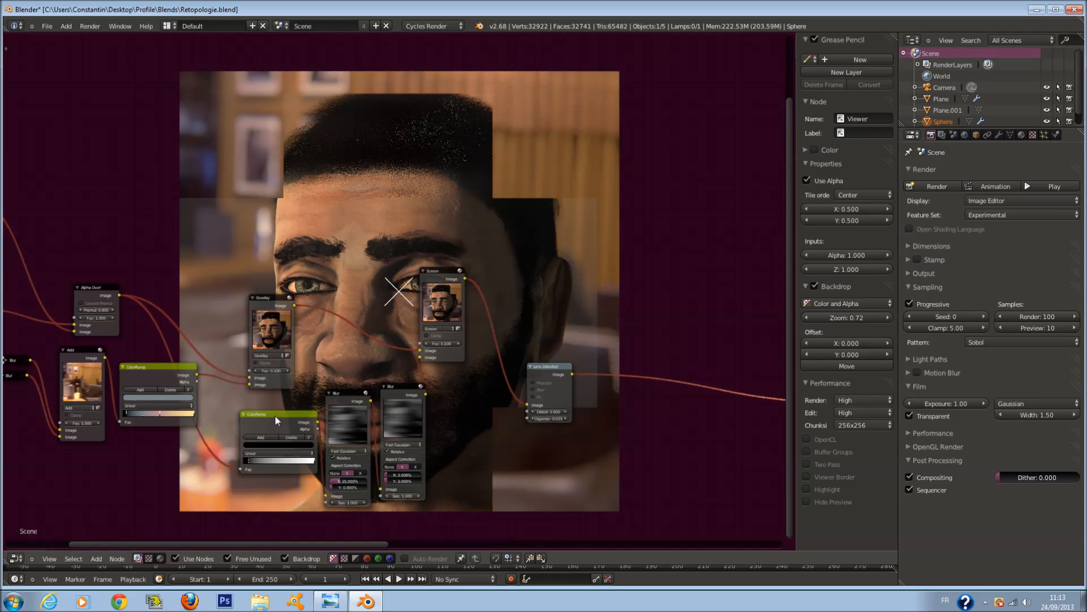
Rearrange the ColorRamp, Overlay, Blur, Screen and Lens Distortion nodes into a tidier layout.
left_click_drag(274, 414, 245, 396)
left_click_drag(262, 306, 241, 301)
left_click_drag(344, 400, 388, 412)
left_click_drag(438, 292, 440, 331)
middle_click_drag(537, 359, 378, 353)
scroll(407, 355, "up", 3)
left_click_drag(375, 364, 305, 312)
Insert a Gamma node with a gamma of 1.1 between Lens Distortion and Viewer, close to Lens Distortion.
scroll(391, 343, "up", 1)
middle_click_drag(435, 345, 326, 286)
key("a")
scroll(370, 323, "up", 3)
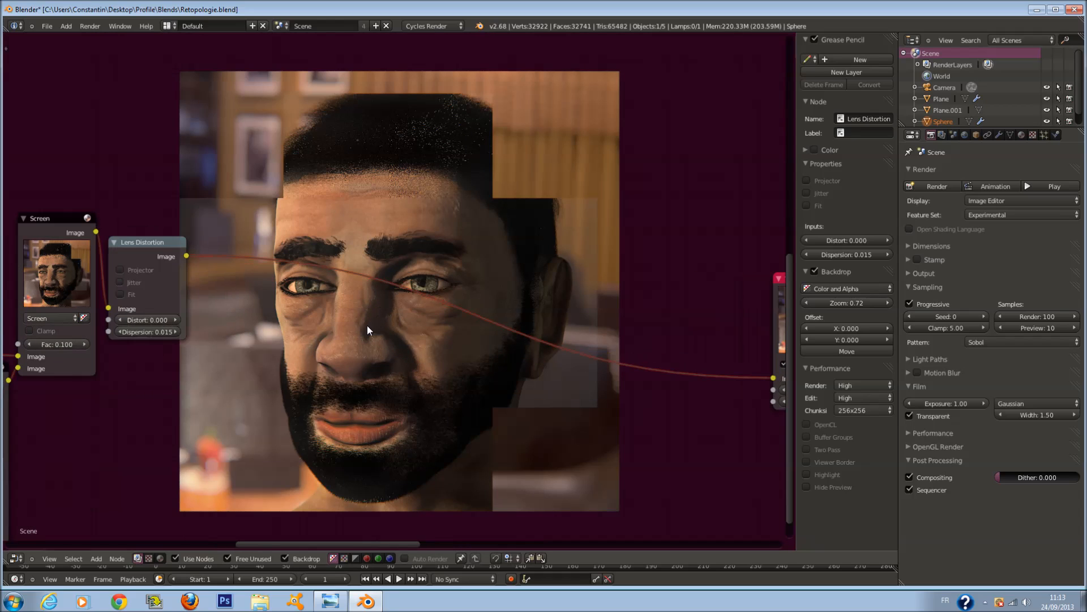
key("shift+a")
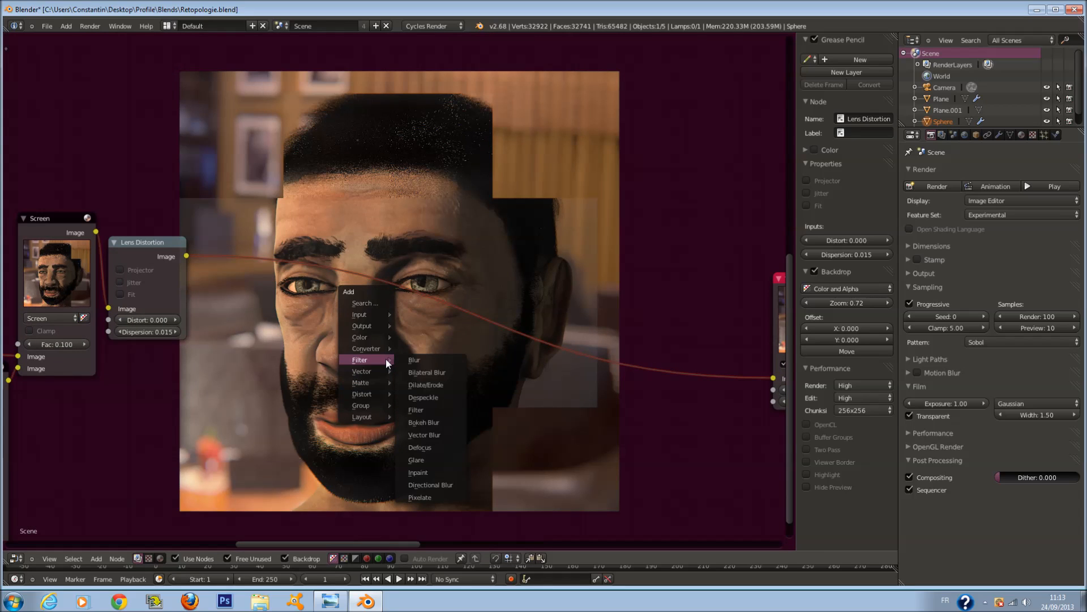
mouse_move(369, 348)
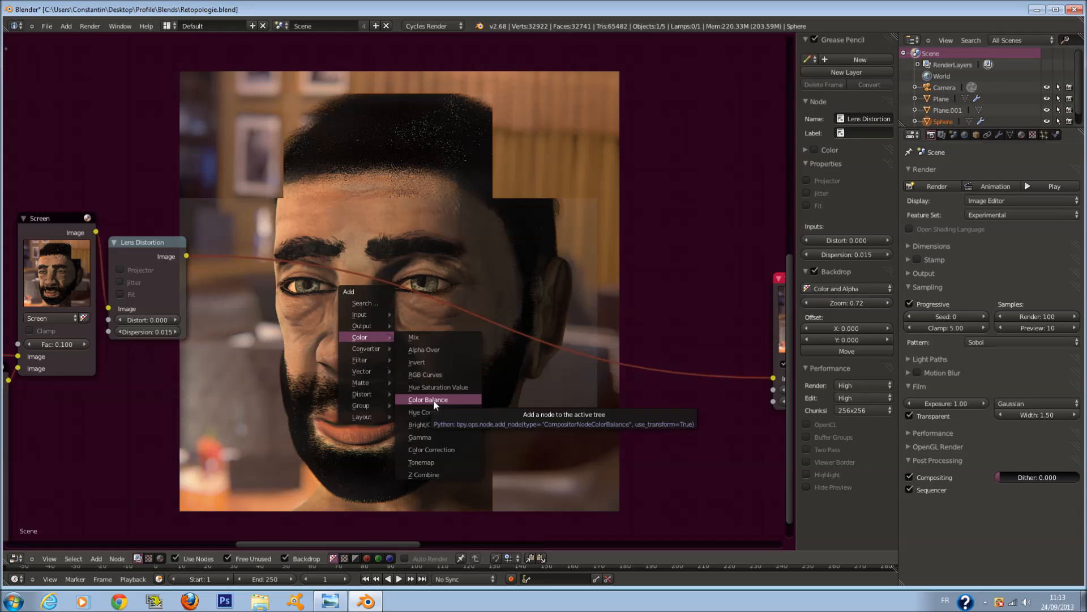
left_click(441, 433)
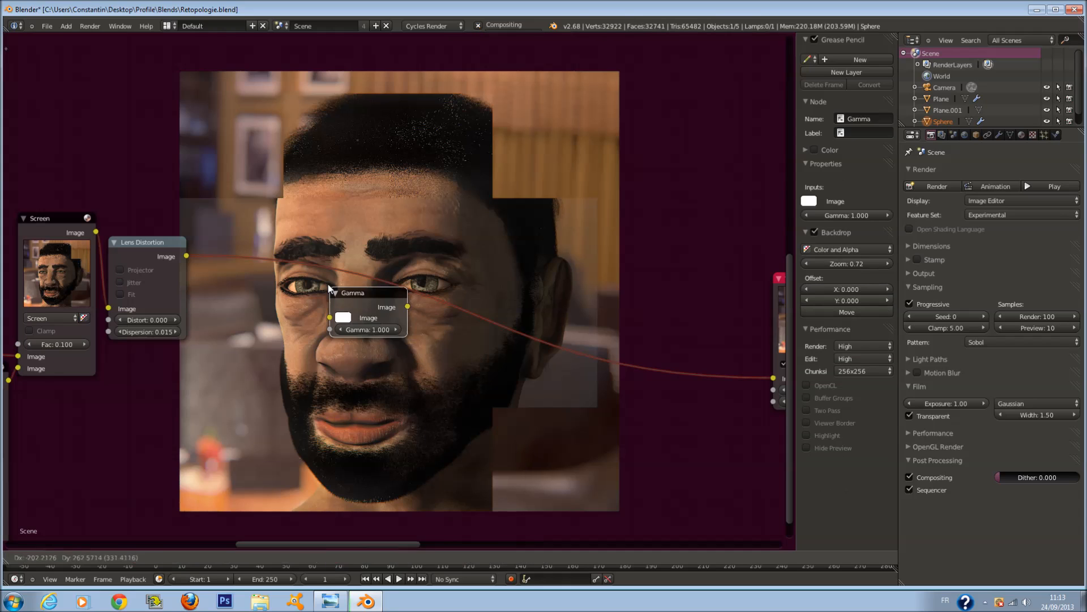
left_click(319, 271)
left_click(375, 317)
left_click_drag(358, 291, 244, 257)
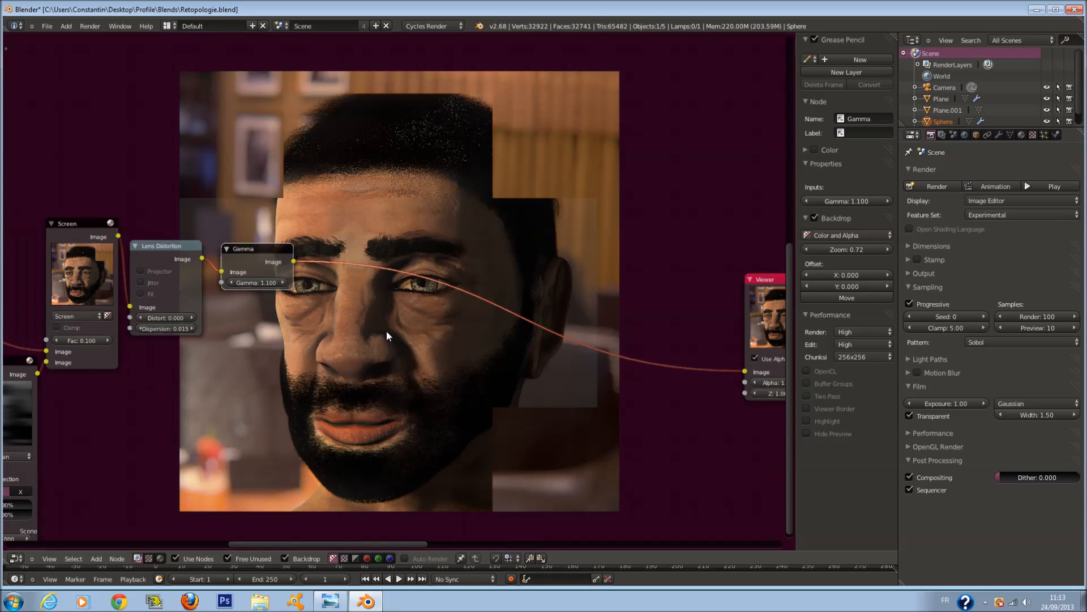
Compare the composite at gamma 1.0, and set the Gamma node's value to 1.05.
scroll(379, 335, "up", 1)
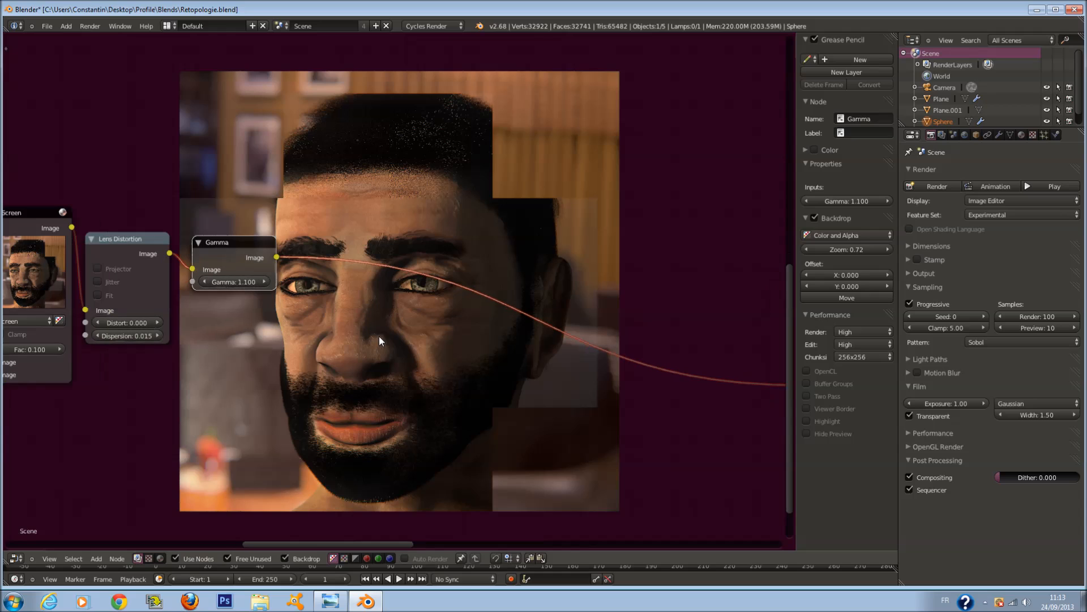
left_click(208, 280)
left_click(263, 282)
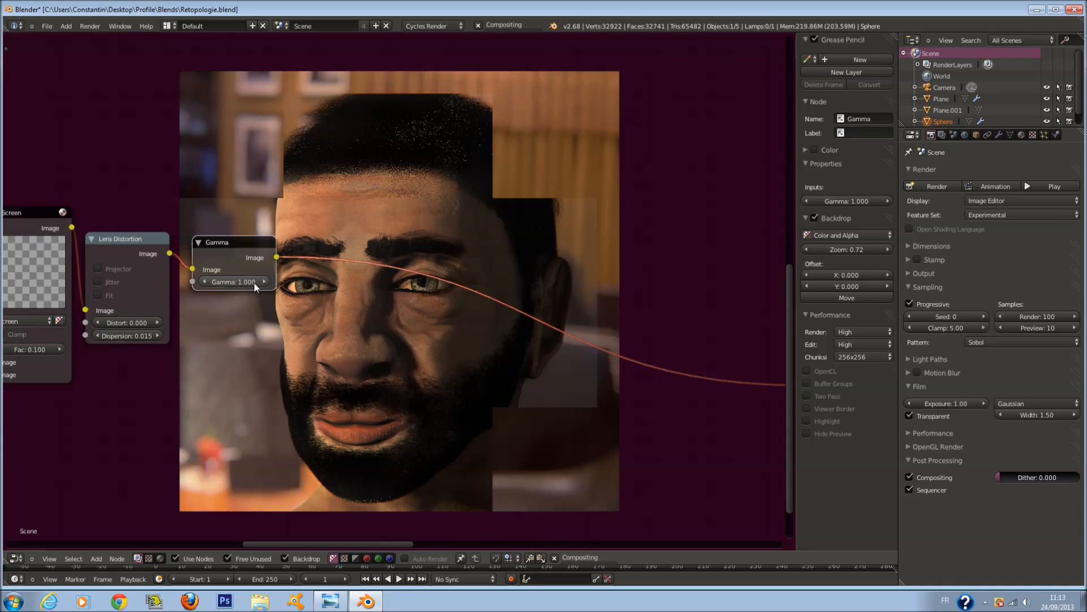
left_click(230, 281)
type("5")
key("Return")
Insert a Color Balance node on the link between the Gamma node and the Viewer.
key("shift+a")
mouse_move(339, 338)
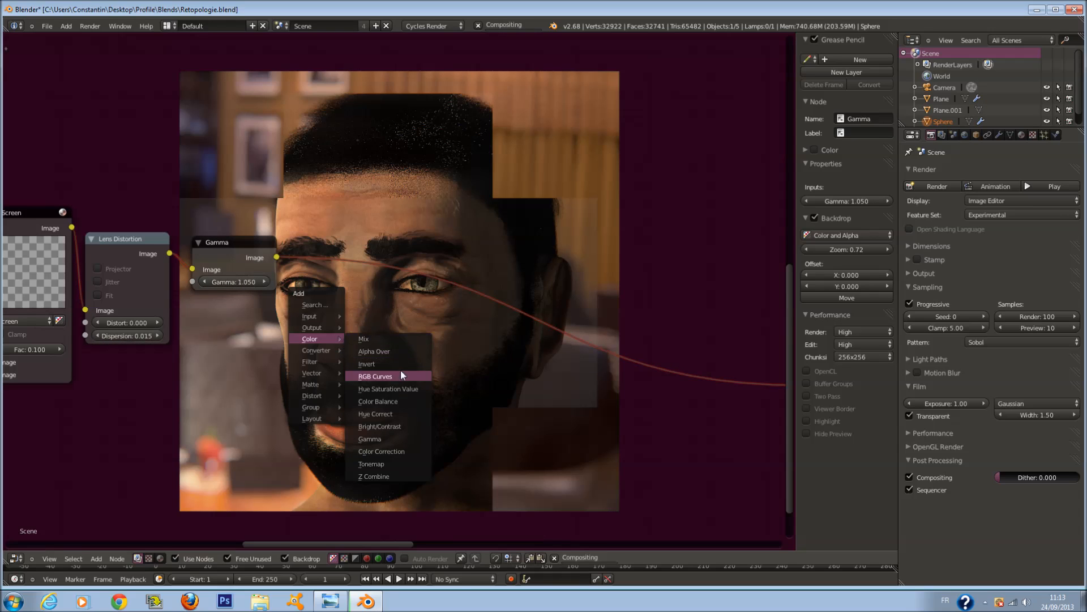
left_click(389, 400)
left_click(365, 246)
Shift the Color Balance gain slightly towards warm yellow-orange and brighten it a little.
scroll(434, 317, "up", 3)
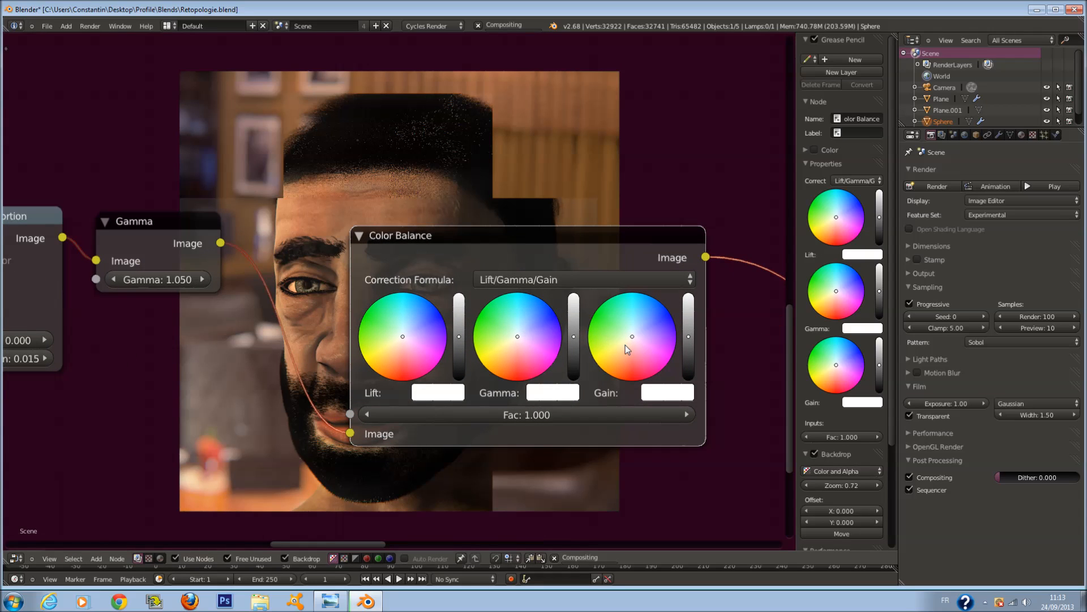
left_click(628, 340)
scroll(379, 318, "up", 2)
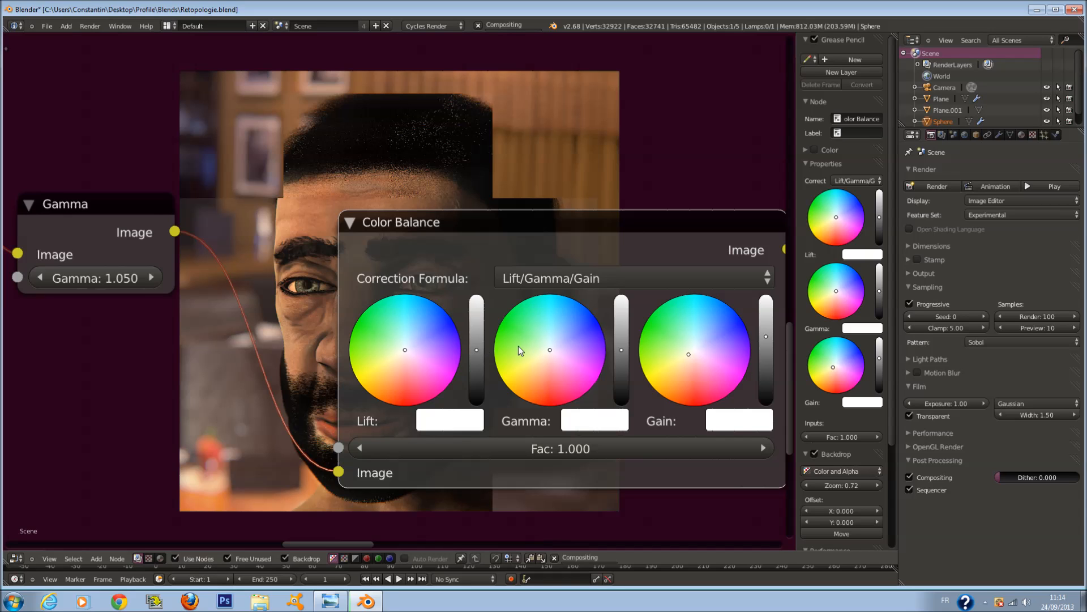
Shift the Color Balance gamma slightly towards green and the lift slightly towards cyan-blue.
middle_click_drag(548, 348, 544, 324)
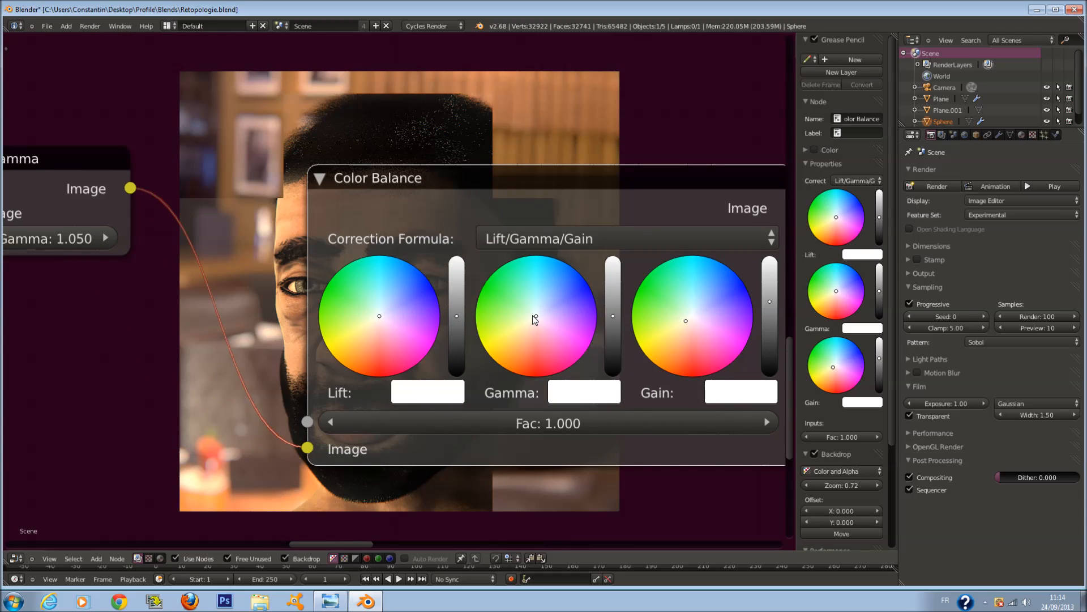
left_click(528, 311)
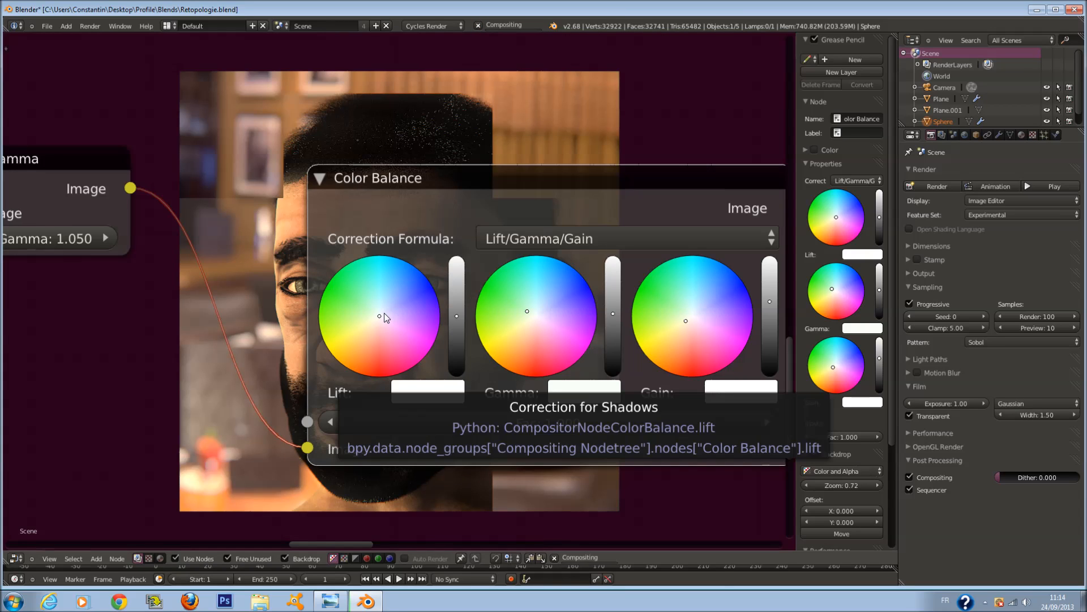
left_click(382, 311)
scroll(377, 437, "down", 5)
middle_click_drag(415, 393, 460, 95)
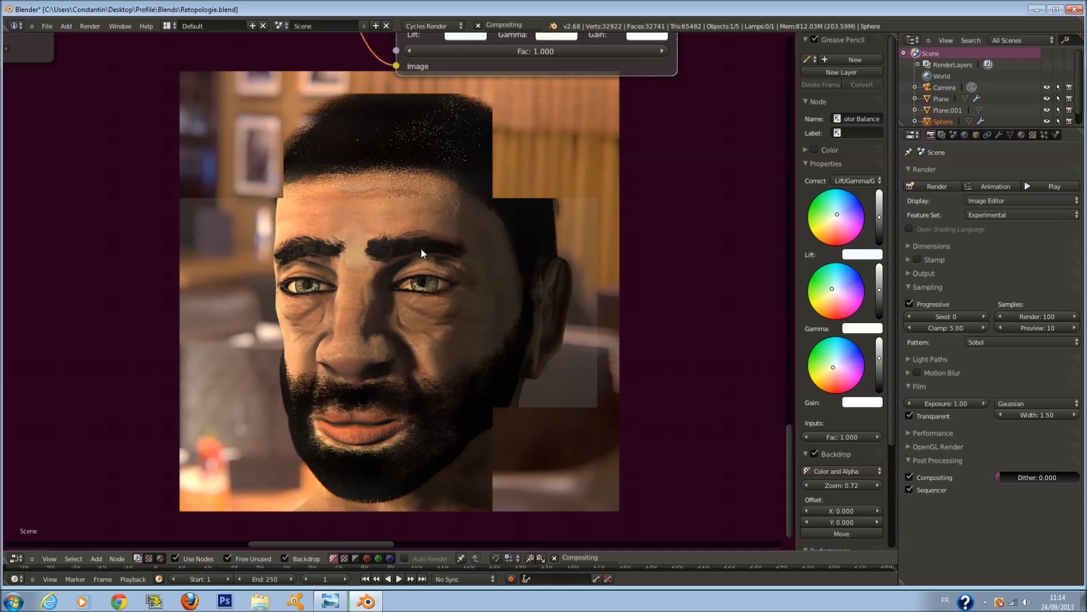
Return the Color Balance gamma colour to neutral, and save over the existing blend file.
middle_click_drag(421, 250, 344, 403)
scroll(344, 402, "up", 7)
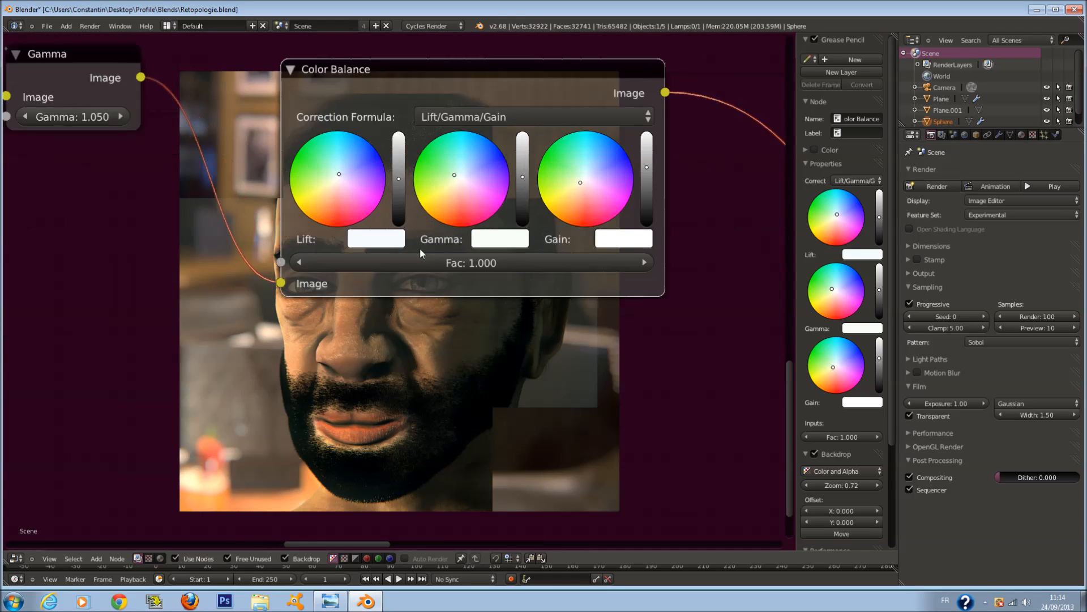
left_click_drag(468, 164, 476, 161)
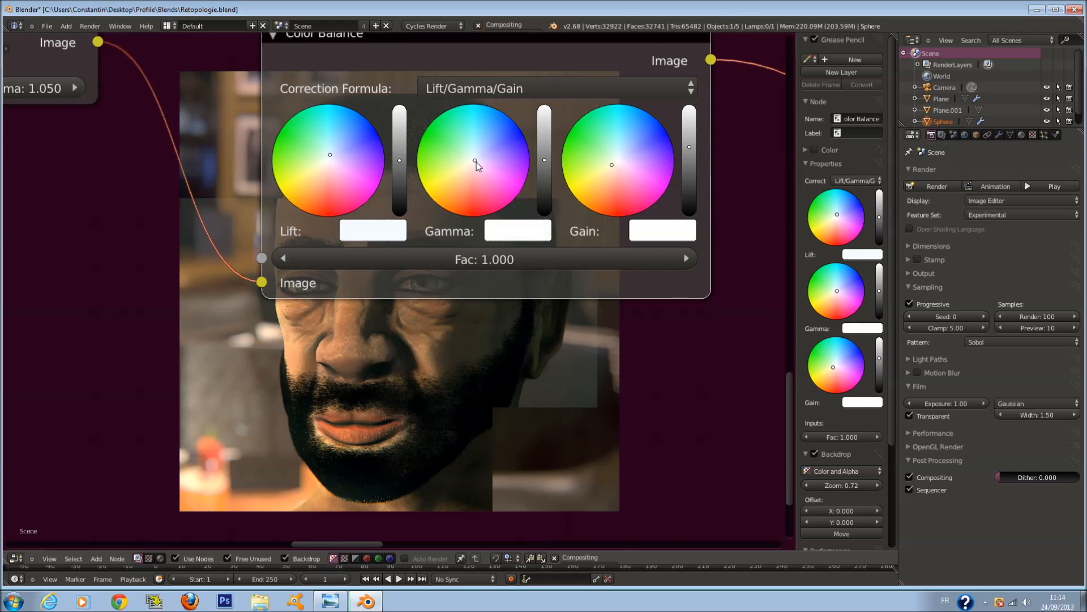
middle_click_drag(295, 421, 379, 237)
scroll(380, 237, "down", 4)
key("ctrl+s")
left_click(407, 287)
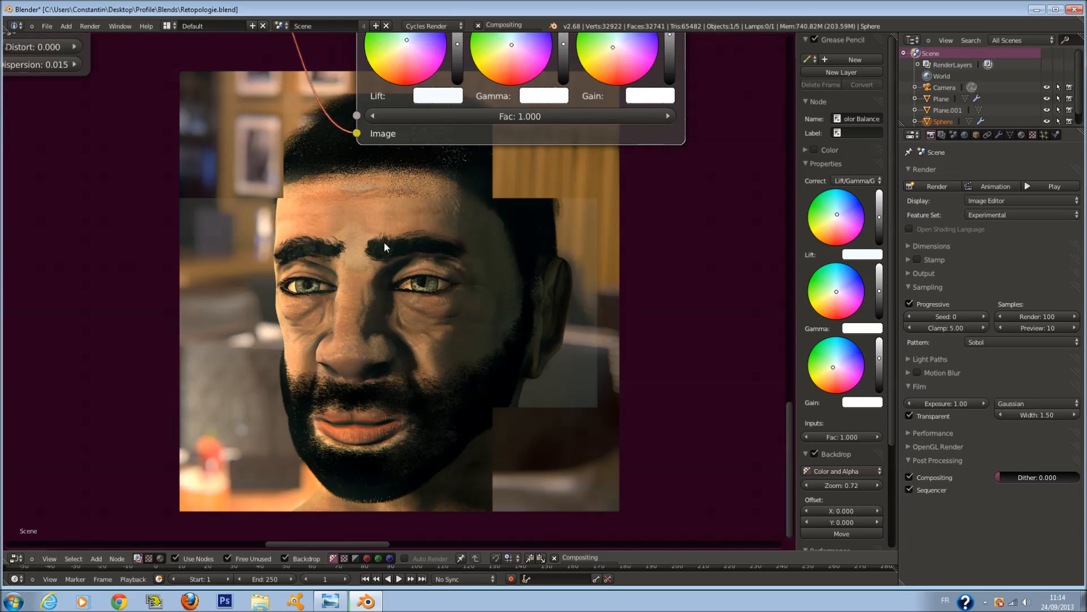
Inspect the graded head and pull the Color Balance lift colour slightly back towards neutral.
scroll(482, 315, "down", 1)
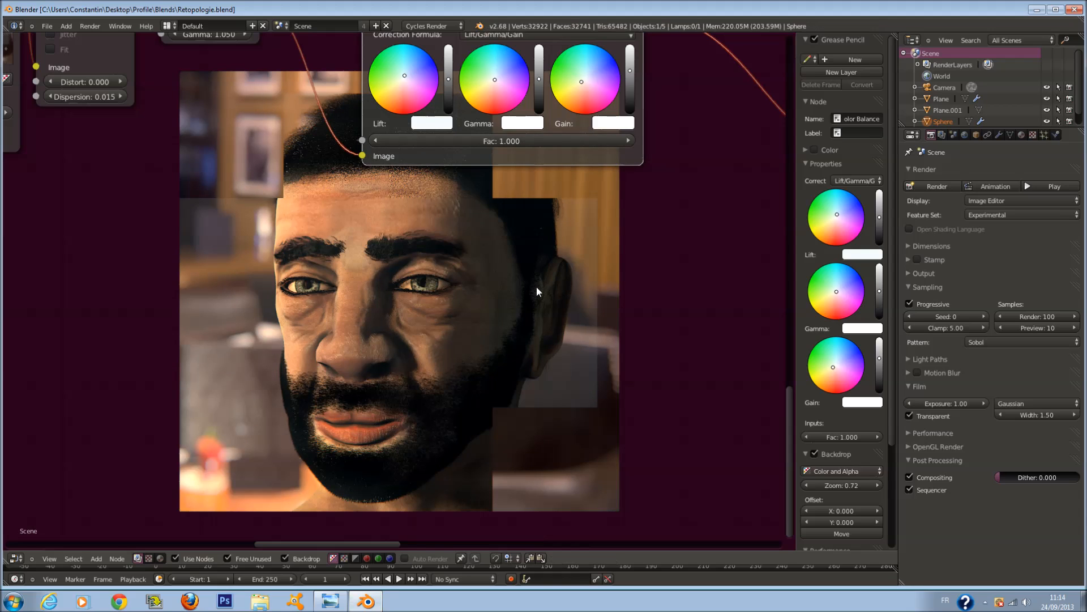
middle_click_drag(418, 124, 362, 280)
scroll(362, 279, "up", 8)
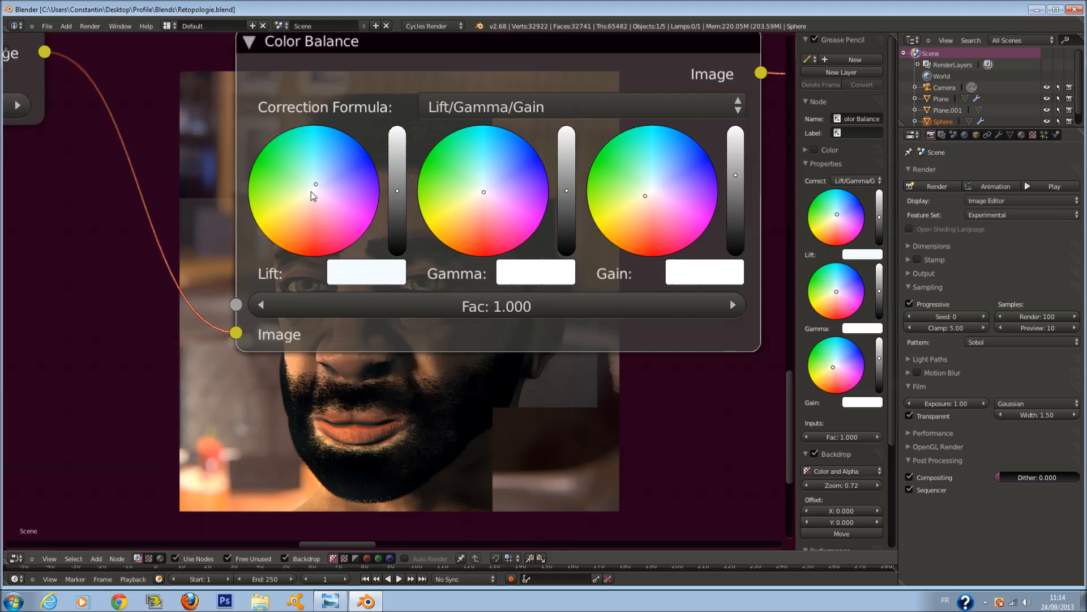
left_click_drag(315, 189, 316, 186)
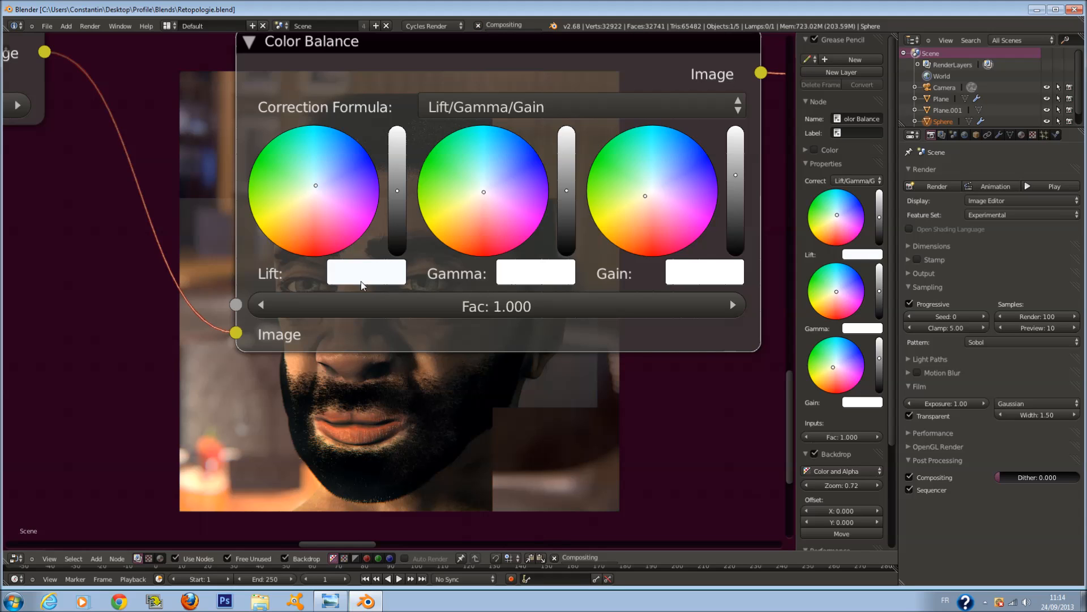
Move the Color Balance node closer to the Gamma node, and place the Viewer node farther along the tree.
scroll(480, 498, "down", 9)
scroll(222, 330, "up", 1)
middle_click_drag(261, 359, 375, 474)
left_click_drag(485, 277, 401, 262)
scroll(401, 266, "down", 4)
middle_click_drag(538, 279, 184, 293)
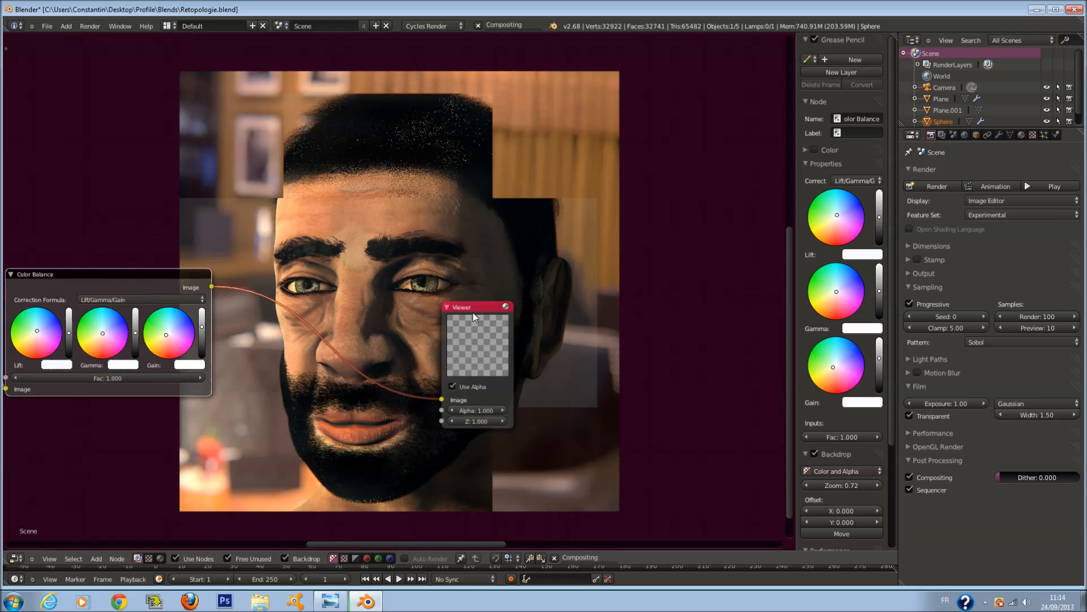
left_click_drag(488, 344, 618, 328)
middle_click_drag(377, 372, 477, 373)
scroll(477, 372, "up", 3)
middle_click_drag(296, 346, 341, 378)
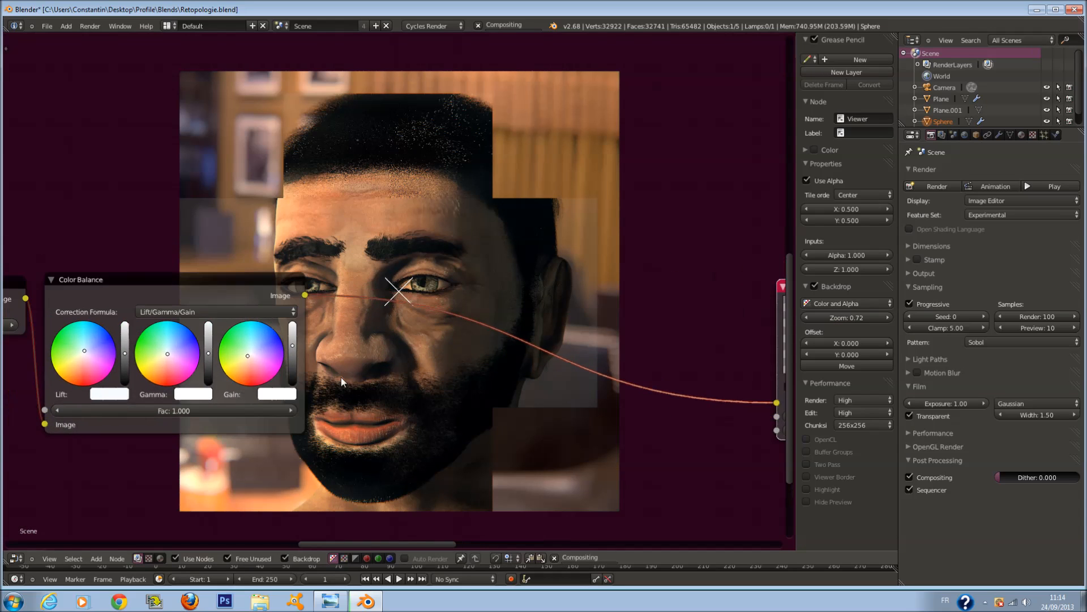
Insert a Mix node on the link between Color Balance and Viewer.
scroll(393, 362, "up", 1)
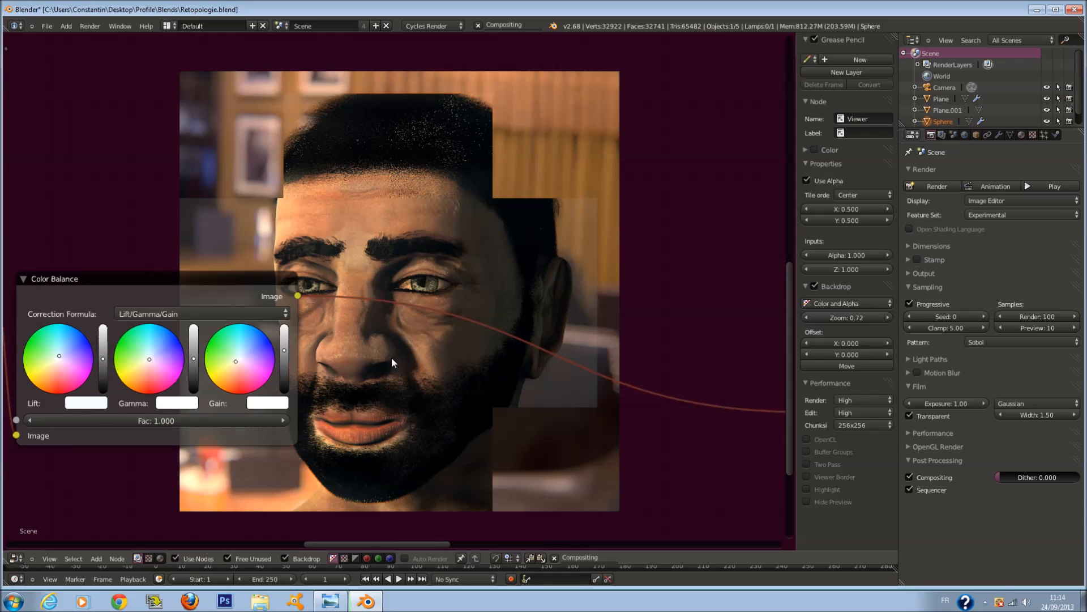
scroll(371, 321, "up", 3)
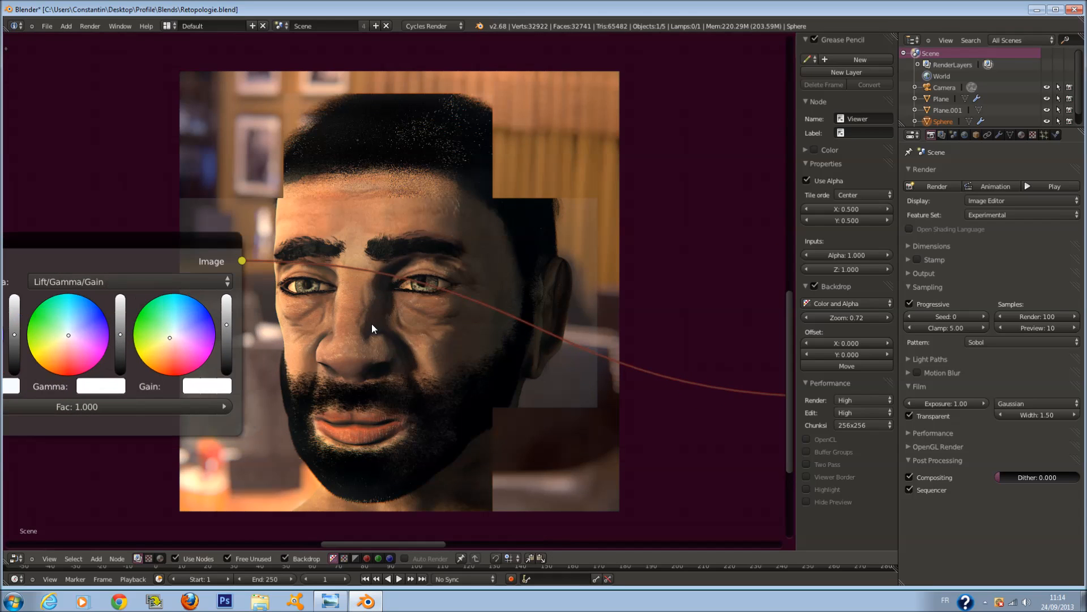
key("shift+a")
mouse_move(372, 324)
left_click(395, 325)
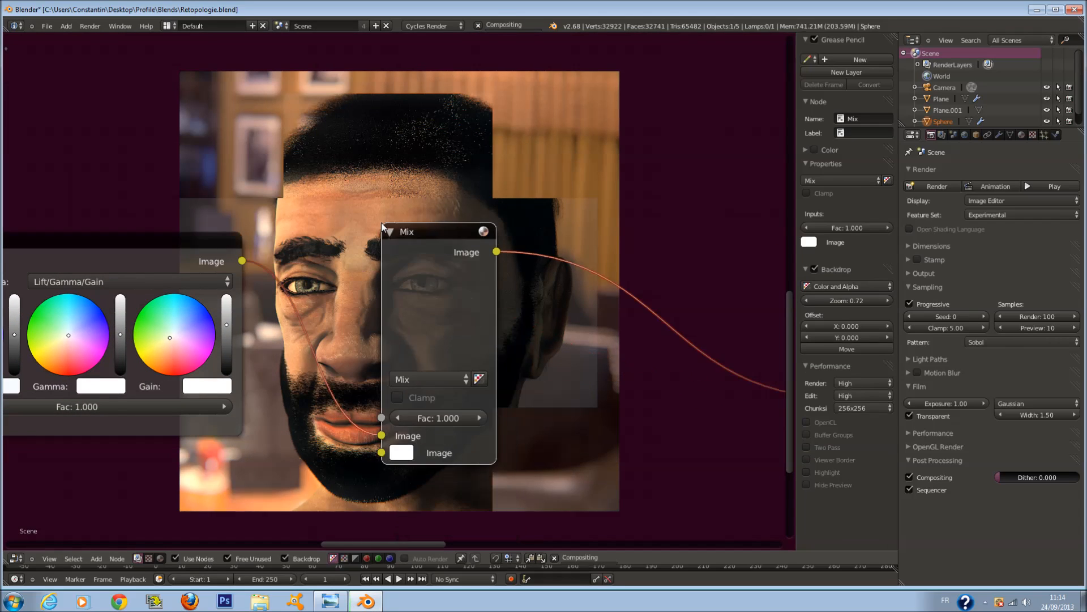
Place the Mix node after Color Balance and wire the ungraded Lens Distortion image into it.
left_click(382, 223)
scroll(391, 283, "down", 5)
middle_click_drag(99, 259, 219, 279)
left_click_drag(72, 288, 505, 406)
Switch the Mix node's blend mode to Add and set its factor to 0.3.
scroll(558, 375, "up", 2)
left_click(561, 378)
left_click(559, 346)
left_click(589, 409)
key("BackSpace")
type(".3")
key("Return")
Move the Viewer node farther along from the Add node and save over the existing blend file.
middle_click_drag(648, 407, 452, 307)
scroll(616, 290, "down", 1)
middle_click_drag(617, 291, 354, 307)
scroll(353, 307, "down", 2)
left_click_drag(407, 279, 563, 309)
scroll(342, 396, "up", 3)
middle_click_drag(342, 396, 429, 408)
key("ctrl+s")
left_click(479, 393)
scroll(390, 323, "up", 1)
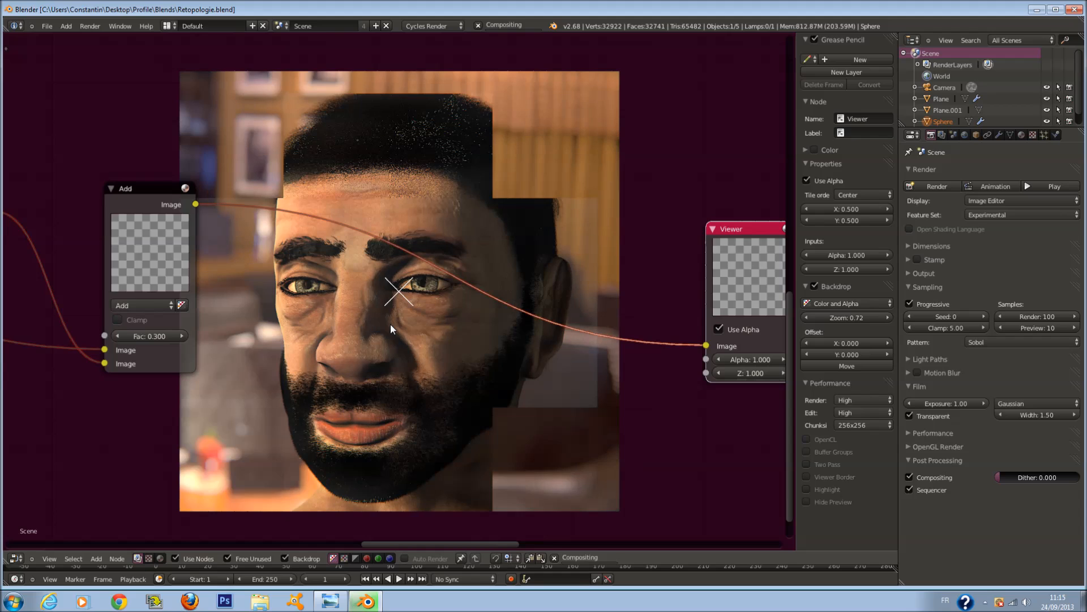
Raise the Add node's factor to 0.5.
left_click(182, 337)
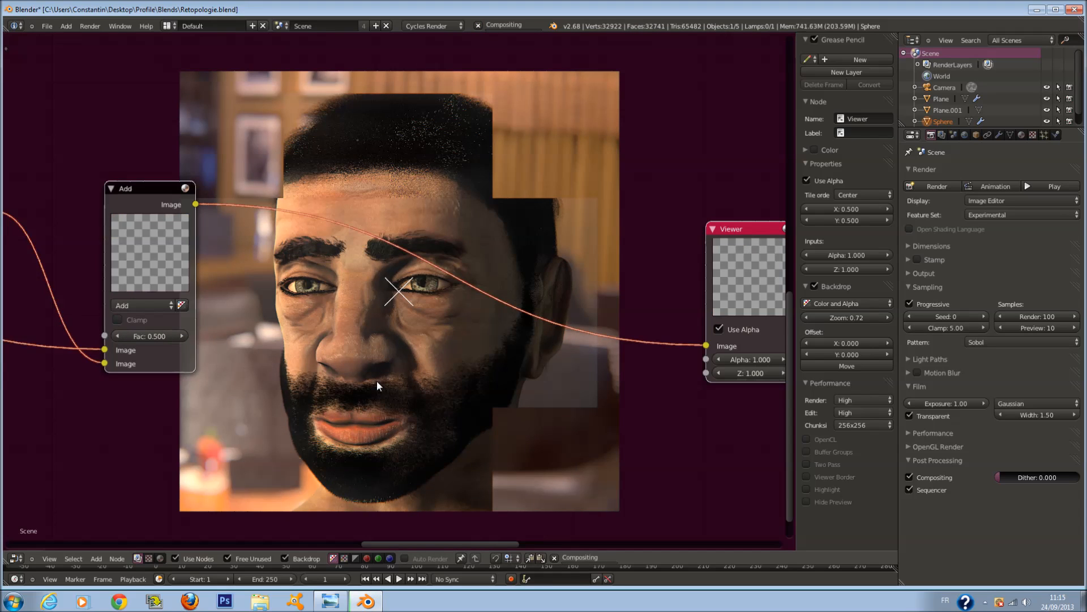
key("shift+a")
mouse_move(375, 393)
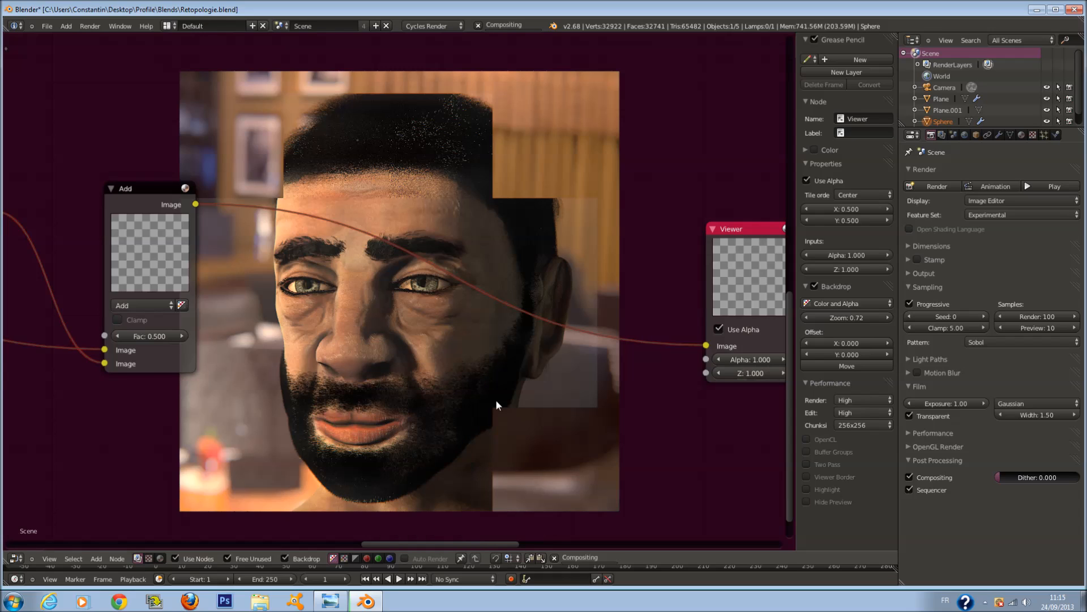
Move the Add node closer to the Color Balance node and set its factor to 0.4.
scroll(306, 387, "down", 5)
middle_click_drag(306, 388, 400, 405)
scroll(400, 404, "up", 1)
left_click_drag(307, 280, 261, 279)
middle_click_drag(403, 303, 310, 294)
scroll(354, 446, "up", 2)
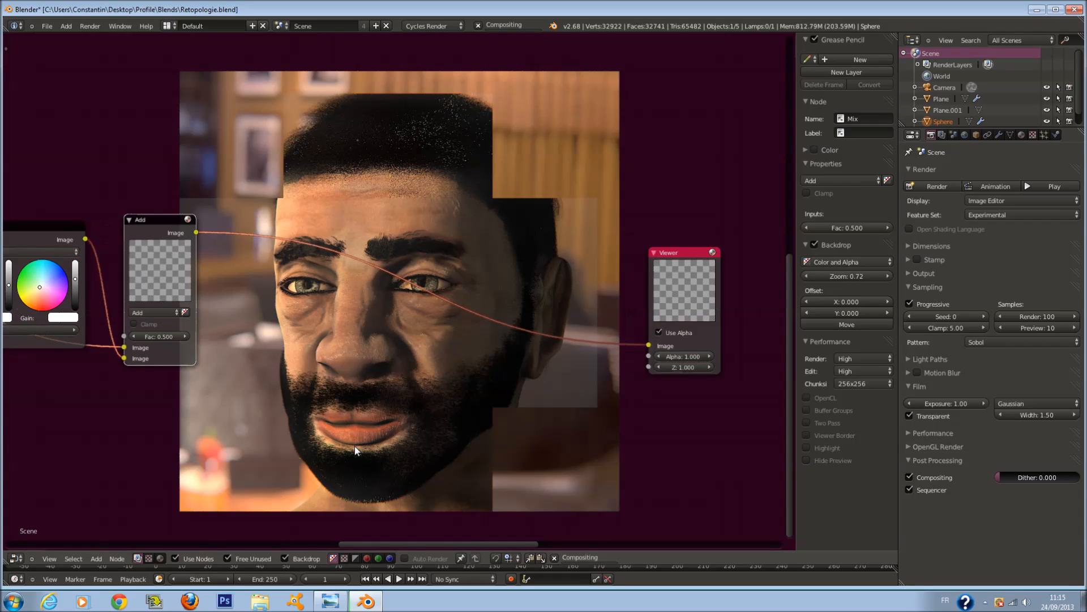
middle_click_drag(240, 334, 306, 329)
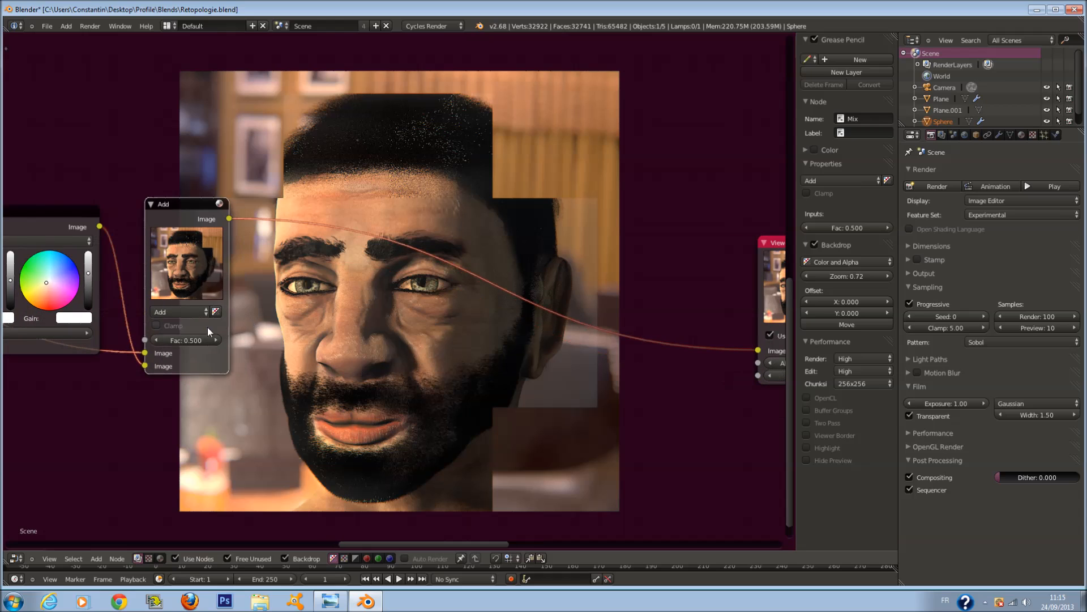
left_click(163, 335)
scroll(341, 377, "up", 1)
Search the node list for the Ellipse Mask node and place one below the Add node.
key("shift+a")
mouse_move(342, 377)
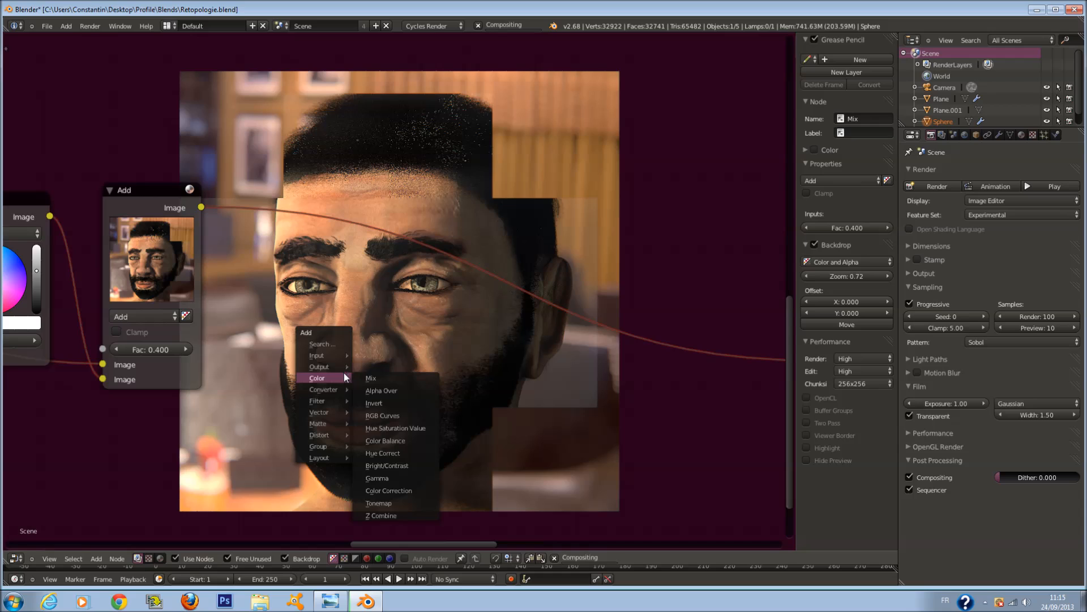
left_click(335, 343)
type("ELISPE")
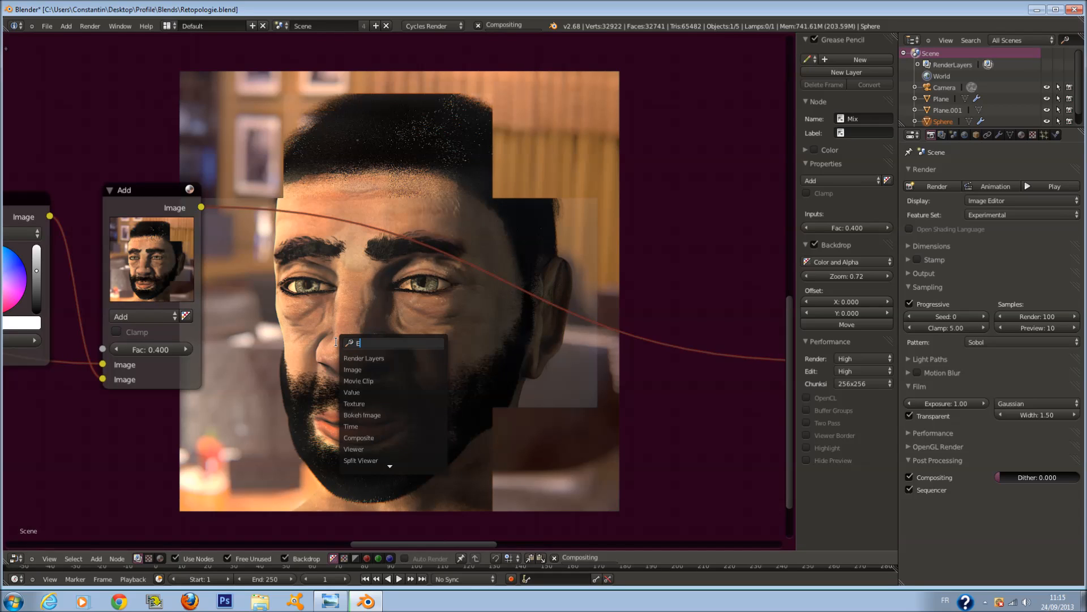
key("BackSpace")
key("BackSpace")
key("BackSpace")
key("BackSpace")
key("BackSpace")
key("BackSpace")
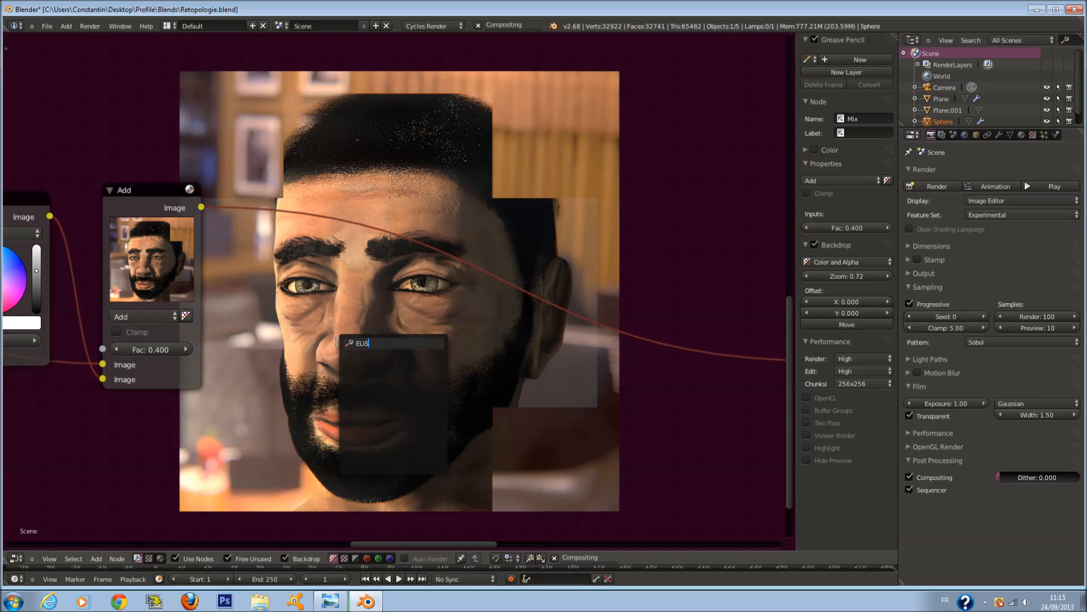
type("el")
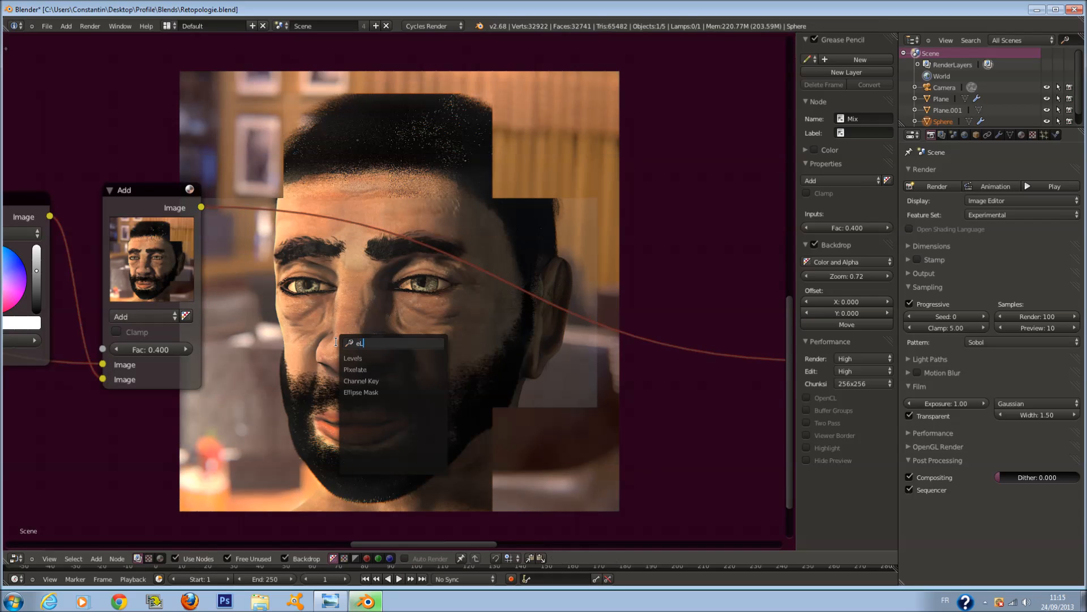
left_click(384, 390)
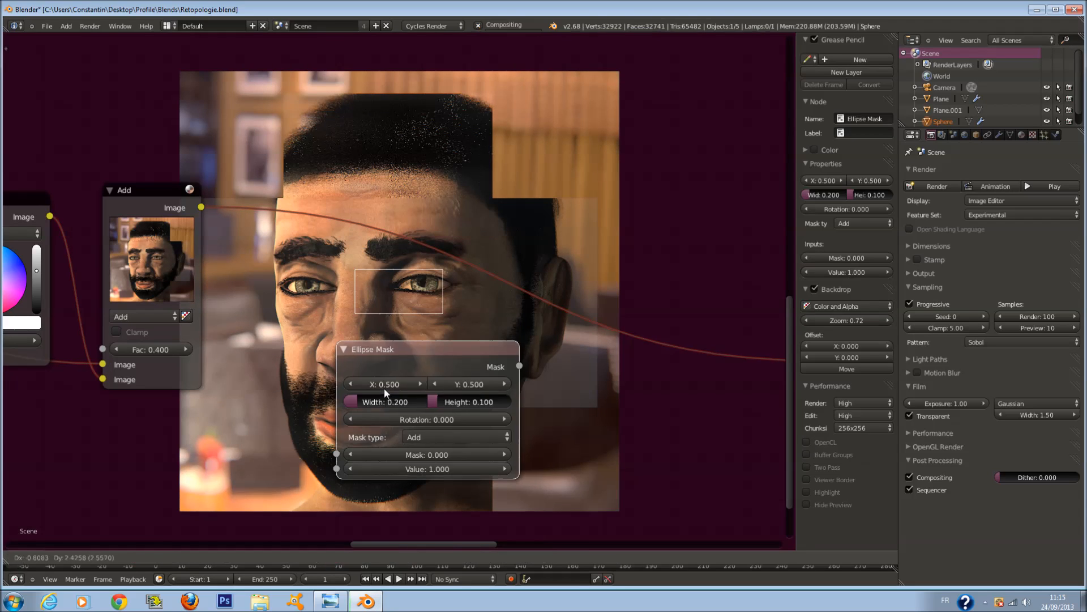
left_click(279, 464)
Size the ellipse mask to width 0.782 and height 0.918, and move its node below Color Balance.
left_click_drag(263, 478, 275, 482)
middle_click_drag(409, 437, 365, 395)
left_click_drag(315, 422, 332, 444)
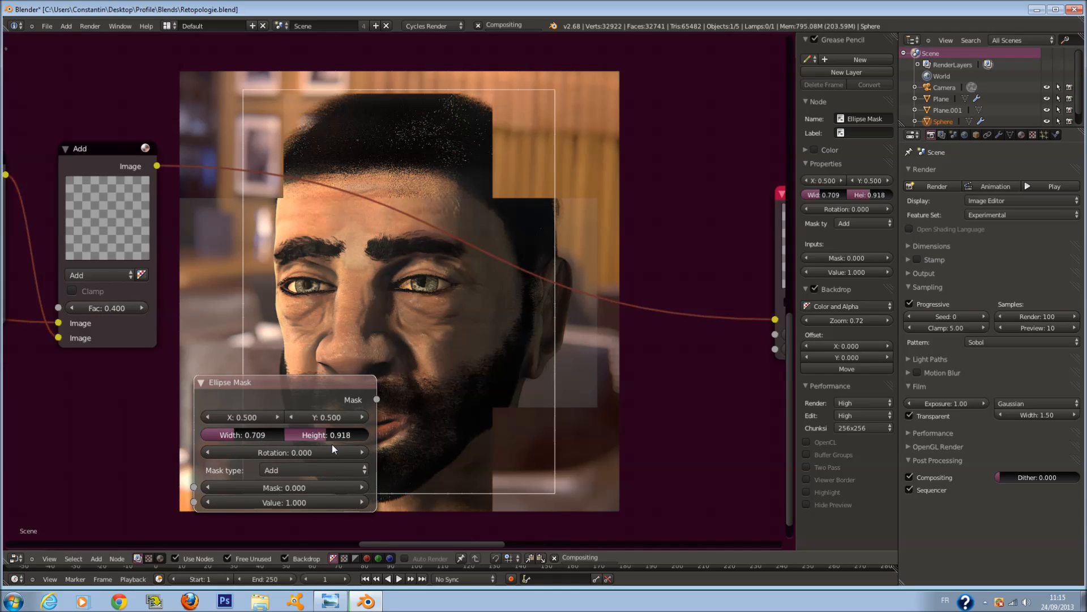
left_click_drag(234, 435, 234, 440)
scroll(341, 413, "down", 5)
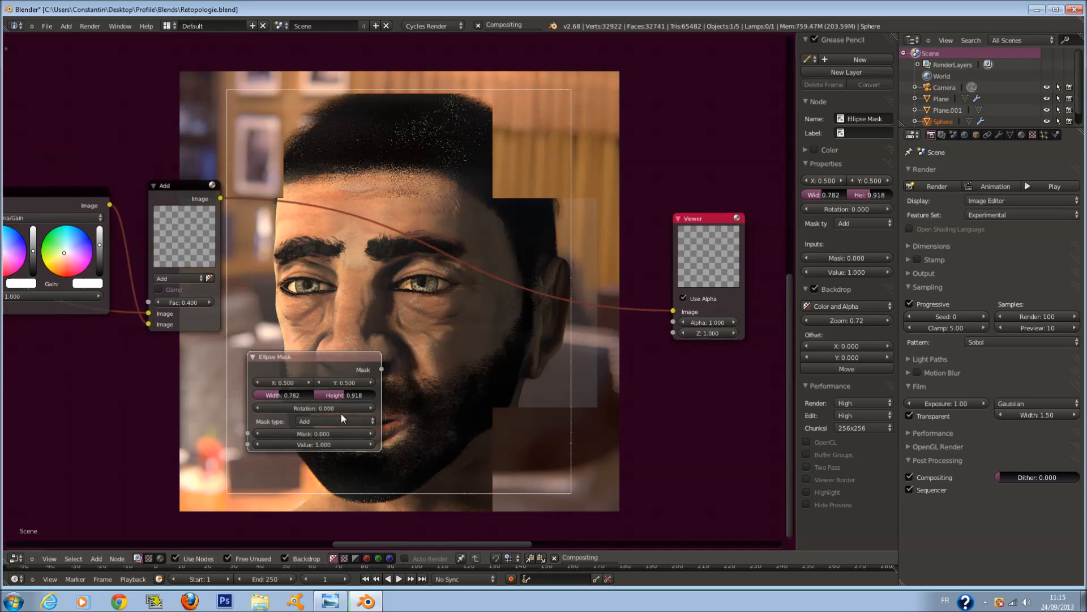
middle_click_drag(369, 367, 487, 369)
left_click_drag(444, 359, 212, 395)
scroll(432, 380, "up", 1)
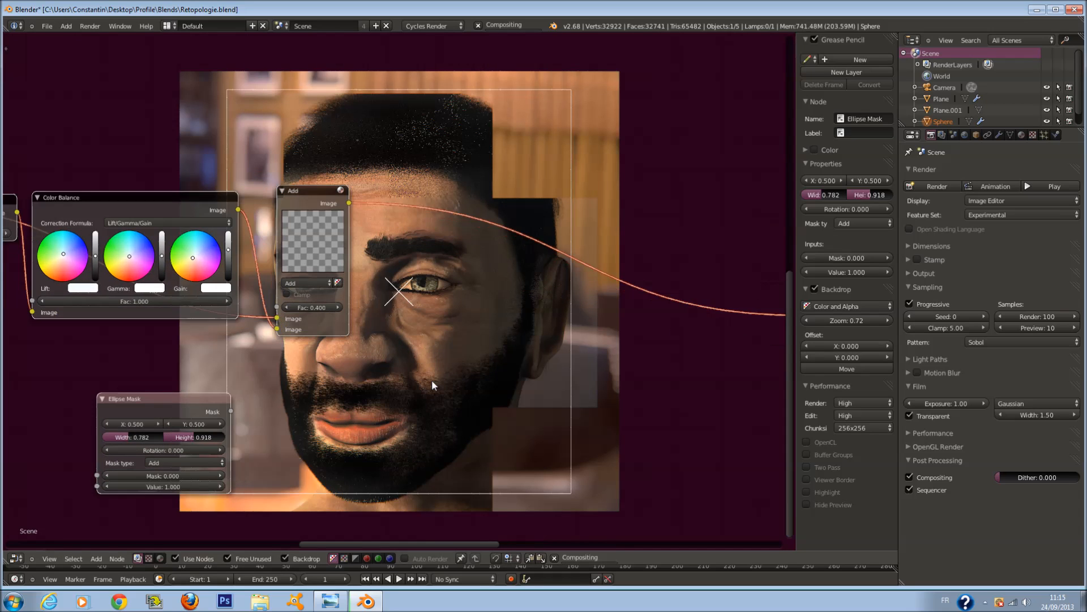
Insert a Mix node between Add and Viewer, and connect the Ellipse Mask output to its second image input.
key("shift+a")
mouse_move(422, 415)
left_click(467, 410)
left_click(508, 189)
left_click_drag(231, 411, 507, 333)
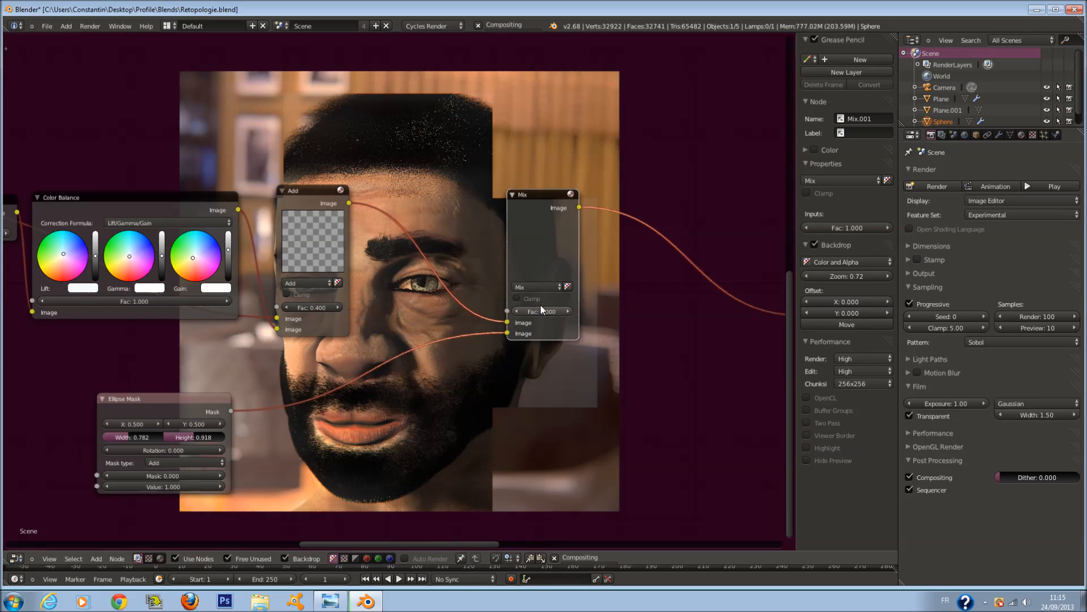
Change the new Mix node's blend mode to Multiply and set its factor to 0.8.
left_click(543, 287)
left_click(543, 250)
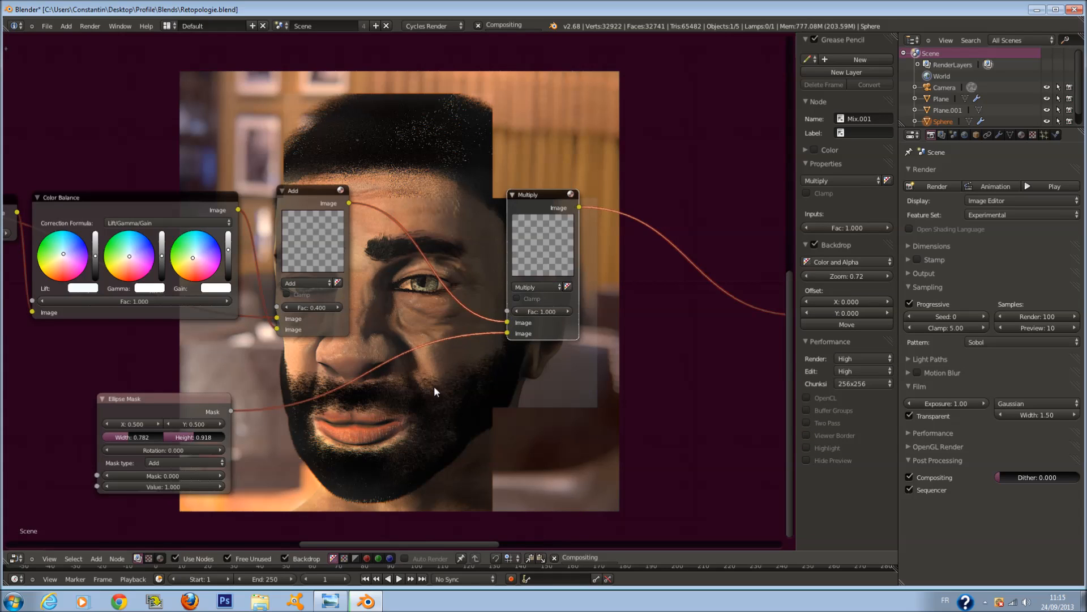
left_click(549, 312)
key("BackSpace")
type(".8")
key("Return")
Insert a Blur node on the link between Ellipse Mask and Multiply.
scroll(426, 396, "up", 1)
key("shift+a")
mouse_move(353, 469)
mouse_move(357, 446)
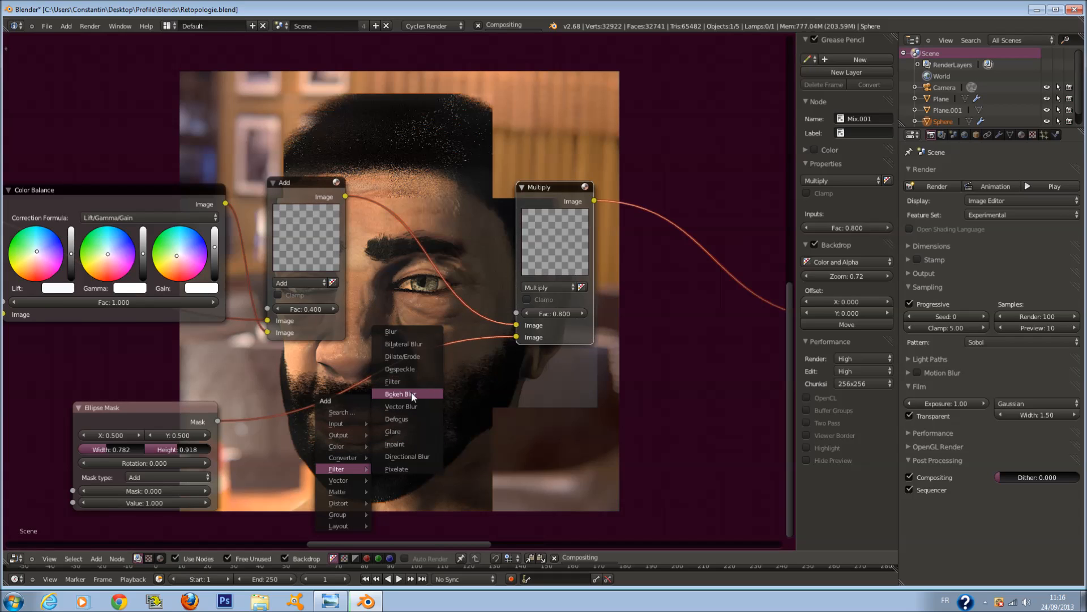
left_click(397, 331)
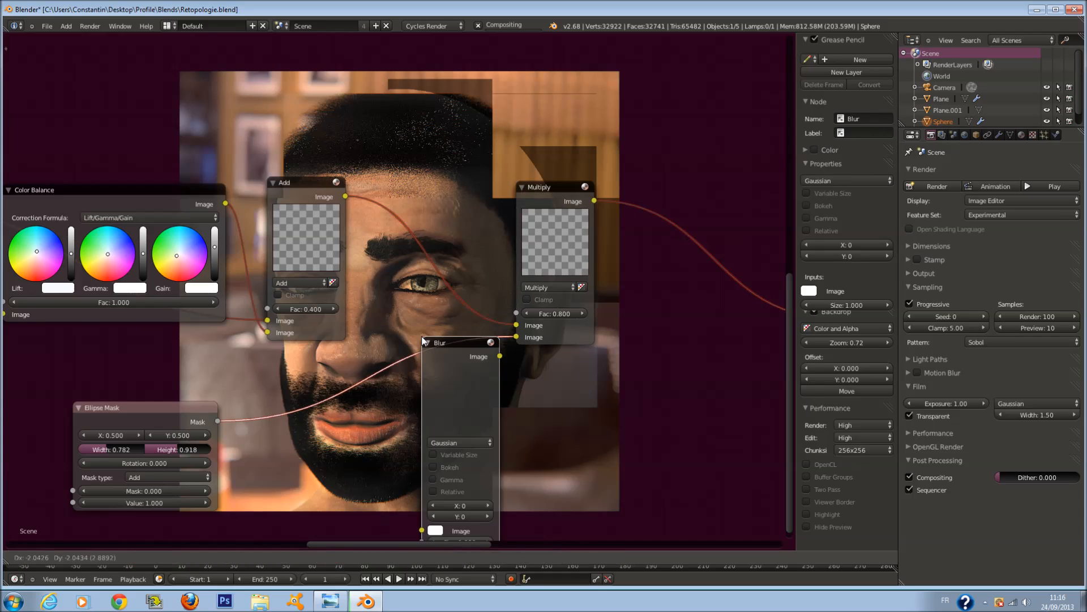
left_click(399, 334)
Set the Blur node to Fast Gaussian, Relative, with Y aspect correction and 45% in both X and Y.
left_click(441, 429)
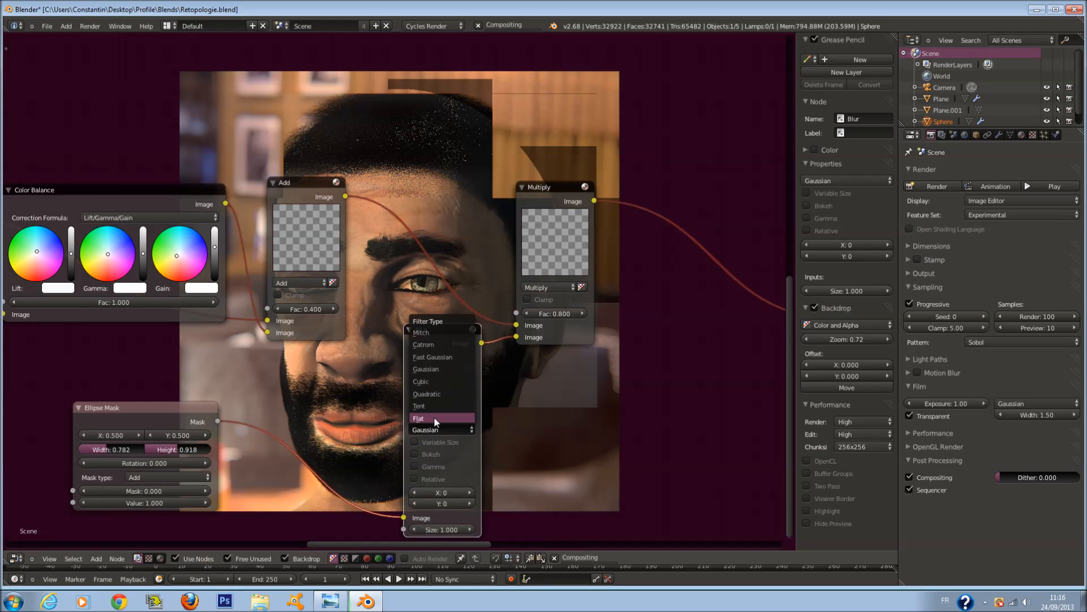
left_click(443, 359)
left_click(419, 443)
left_click(441, 468)
left_click(453, 482)
type("45")
key("Tab")
type("45")
key("Return")
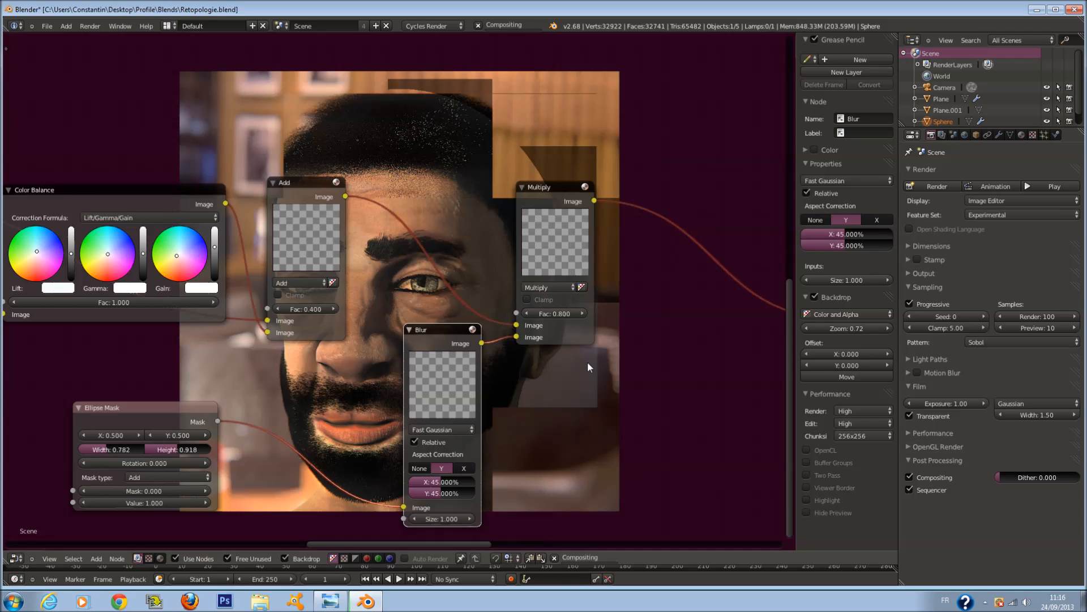
Move the Ellipse Mask node farther from the Blur node and check the resulting vignette.
middle_click_drag(417, 419, 557, 367)
left_click_drag(319, 366, 200, 382)
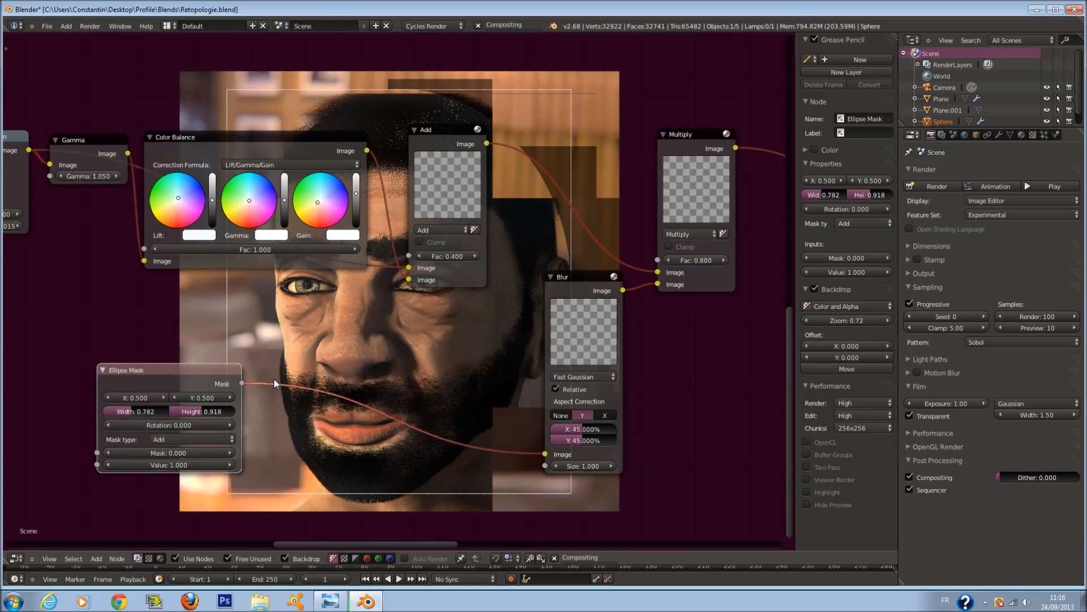
scroll(586, 350, "down", 2)
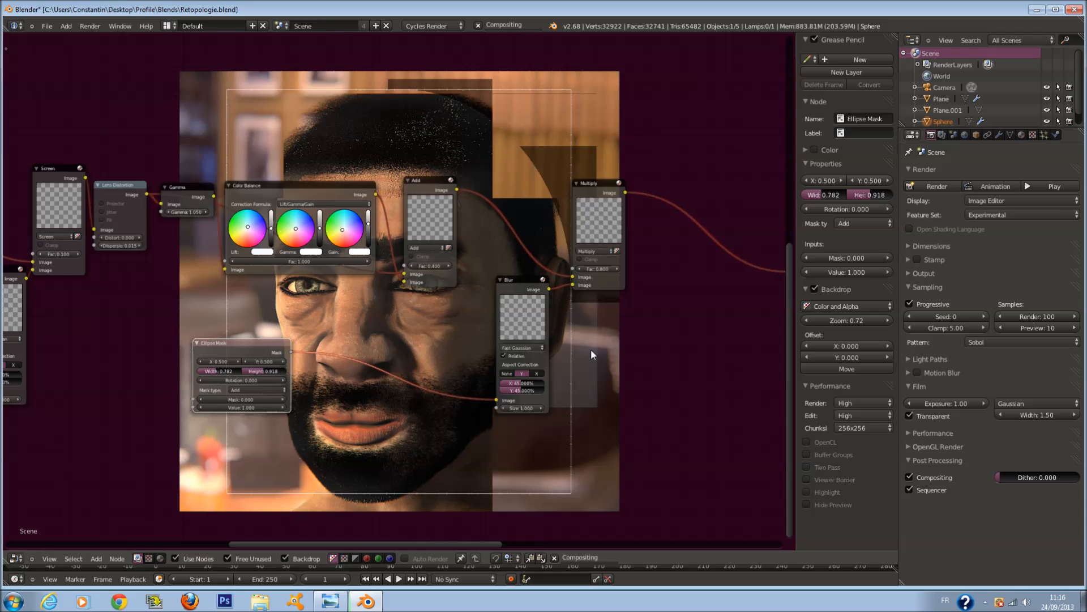
middle_click_drag(590, 348, 470, 258)
scroll(514, 233, "up", 3)
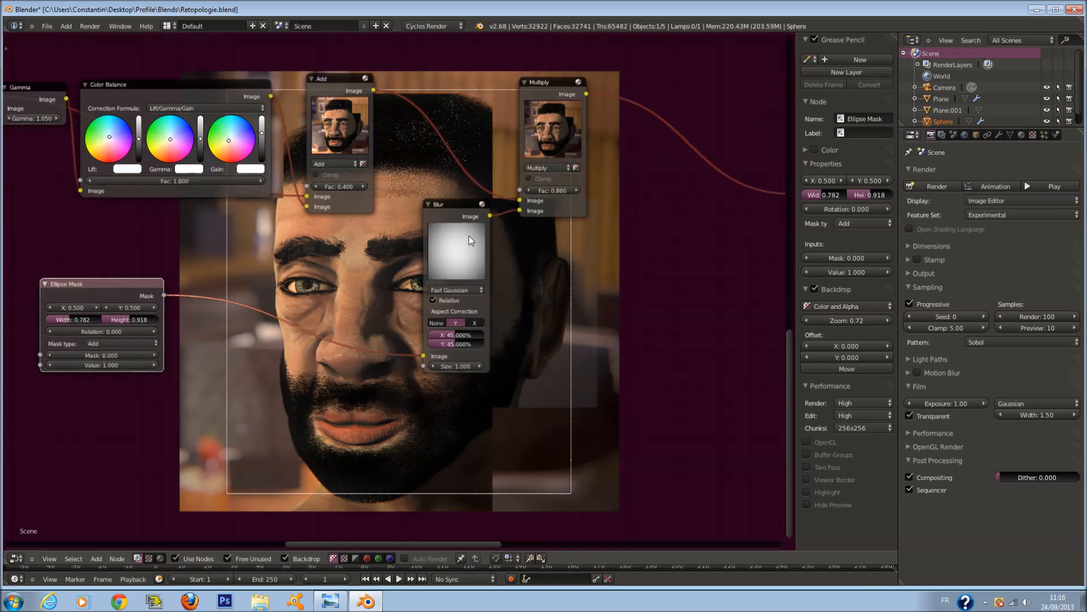
scroll(469, 236, "up", 1)
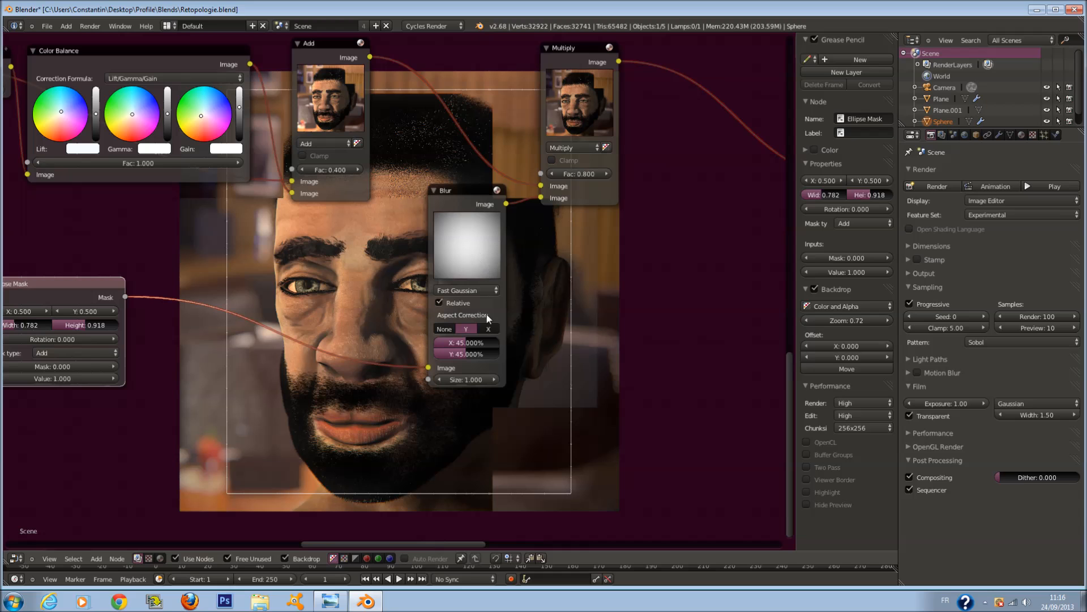
Duplicate the Color Balance node and insert the copy between Ellipse Mask and Blur.
middle_click_drag(338, 163, 434, 206)
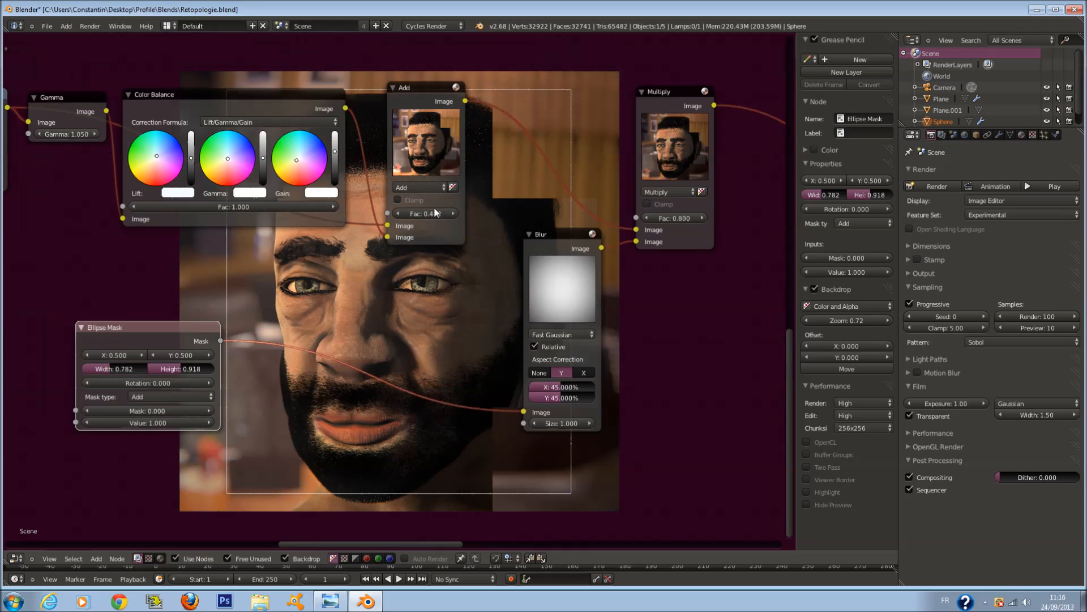
left_click(251, 109)
key("shift+d")
left_click(381, 319)
scroll(381, 318, "up", 2)
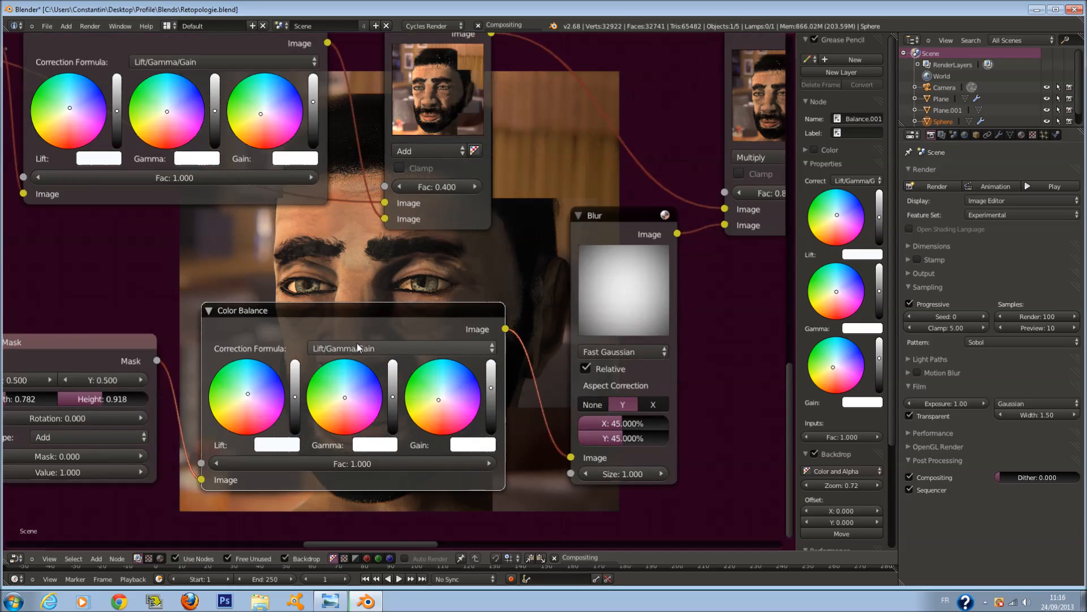
In the mask's Color Balance, tint the gamma light cyan and the lift pale pink, and adjust the gain colour slightly.
scroll(381, 334, "up", 2)
middle_click_drag(438, 399, 461, 352)
left_click(482, 375)
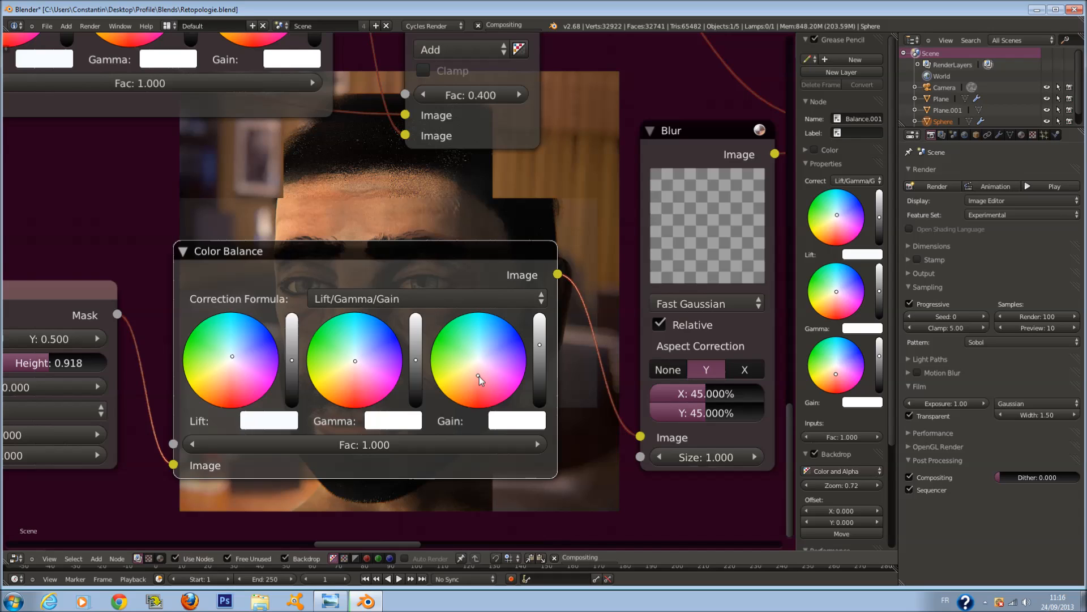
left_click(356, 345)
left_click(232, 367)
scroll(408, 359, "down", 3)
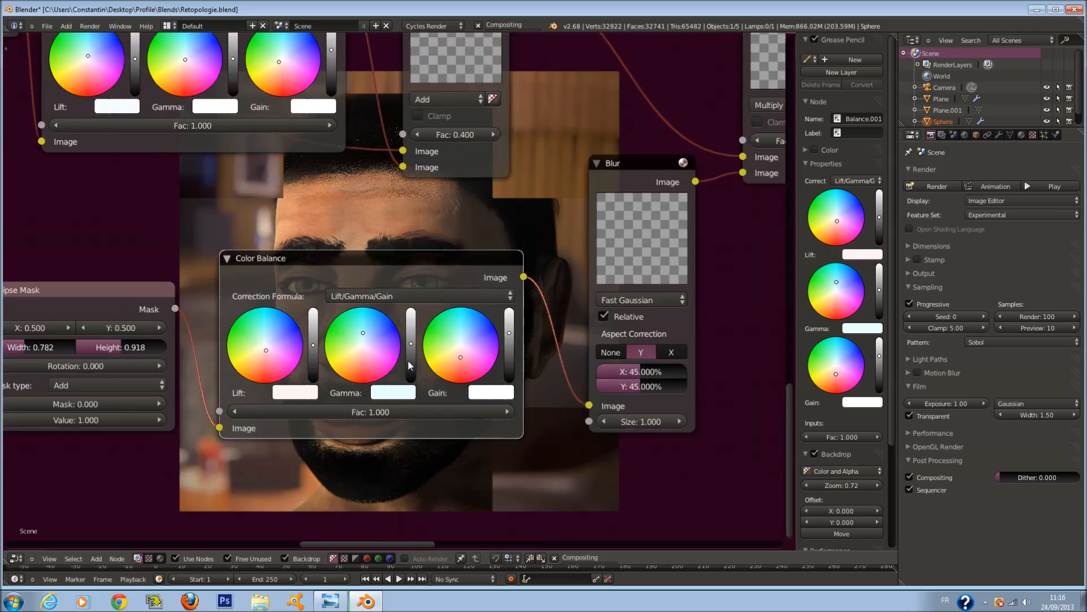
Move the Viewer node farther away from the Multiply node.
middle_click_drag(577, 323, 170, 344)
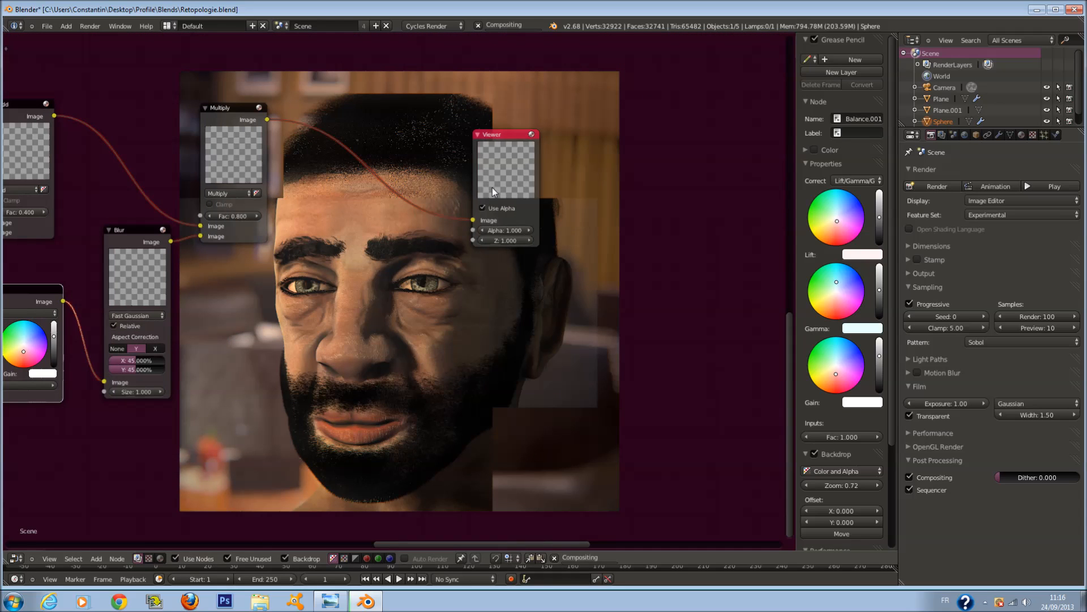
left_click_drag(491, 188, 610, 209)
scroll(242, 233, "up", 1)
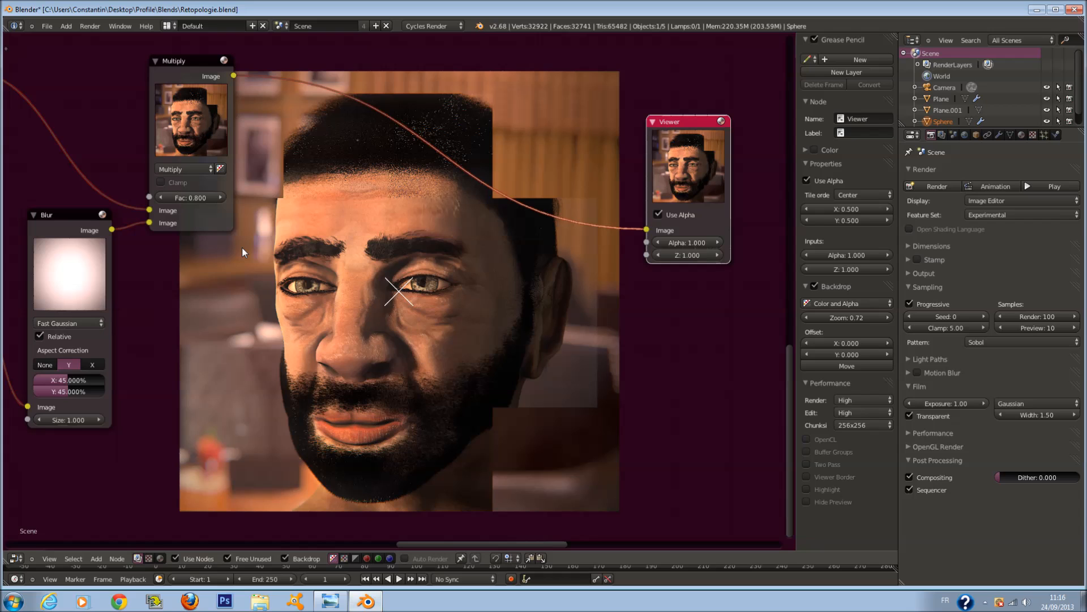
Retune the mask's Color Balance with a slightly yellower gain, a near-neutral pale green gamma and a pale blue lift.
middle_click_drag(99, 364, 591, 214)
scroll(715, 71, "up", 3)
scroll(418, 137, "up", 1)
middle_click_drag(372, 201, 406, 287)
middle_click_drag(406, 286, 496, 282)
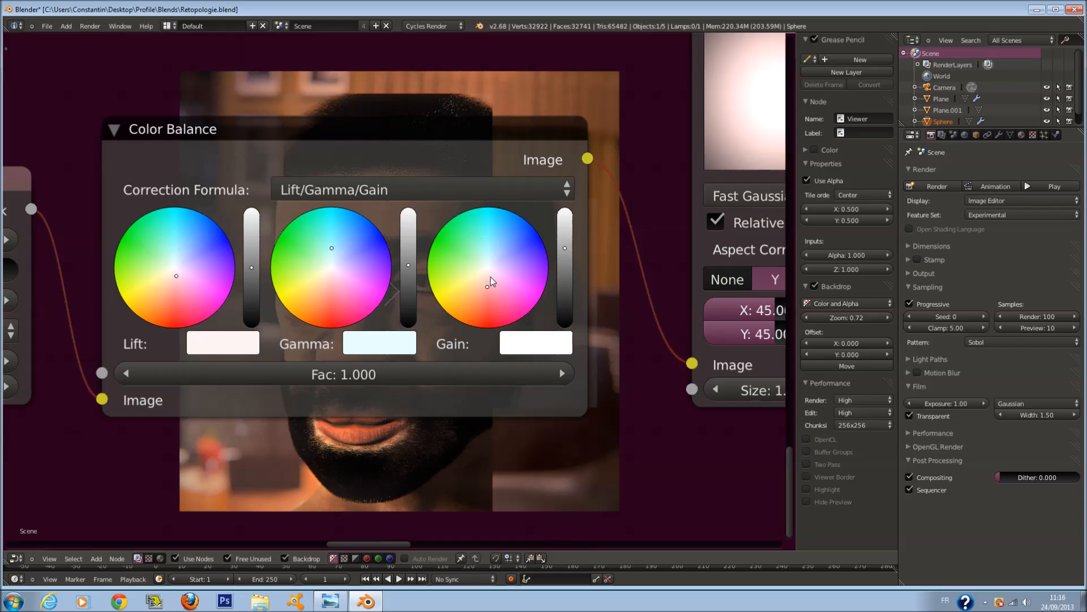
left_click_drag(485, 278, 480, 281)
left_click_drag(338, 260, 319, 254)
mouse_move(172, 256)
left_mouse_down()
mouse_move(187, 247)
mouse_move(176, 248)
left_mouse_up()
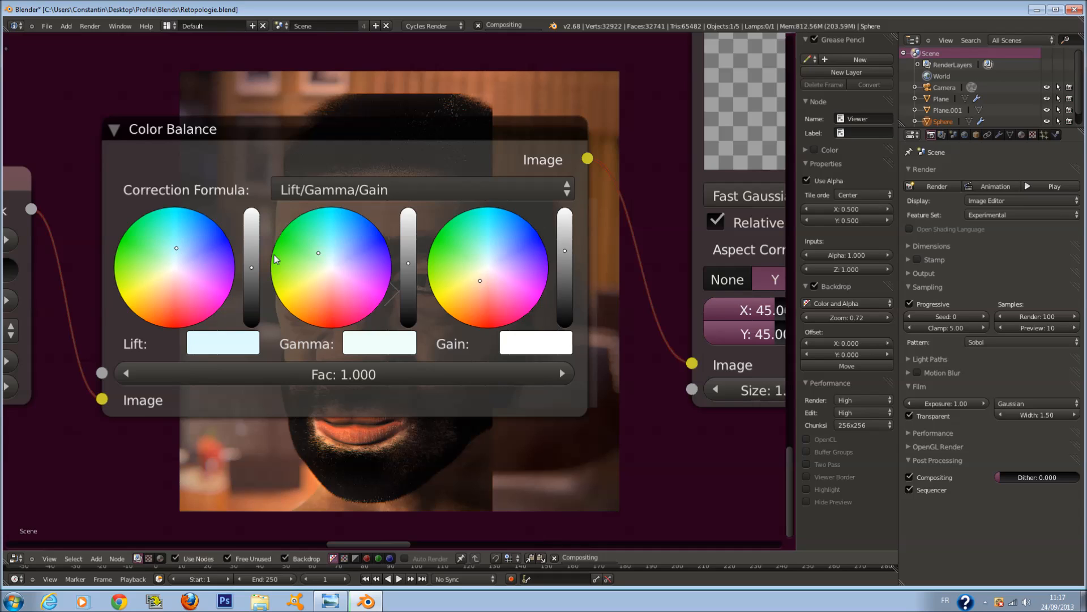
left_click_drag(321, 260, 322, 262)
left_click_drag(176, 249, 175, 254)
Examine the tinted vignette's effect on the head composite and on the Blur node's preview.
scroll(478, 277, "down", 6)
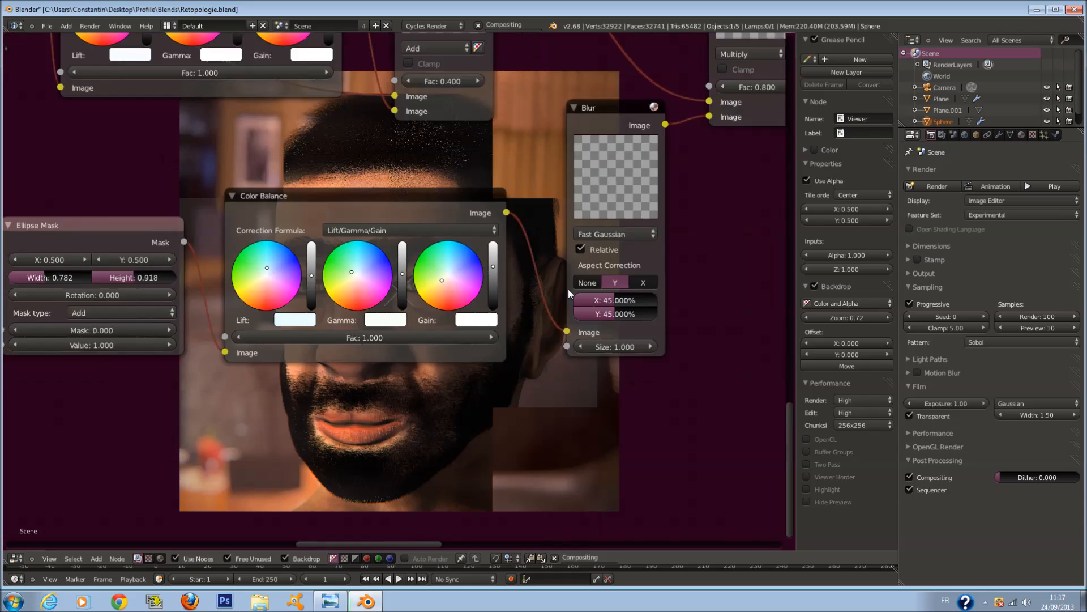
scroll(347, 244, "down", 3)
scroll(352, 244, "up", 3)
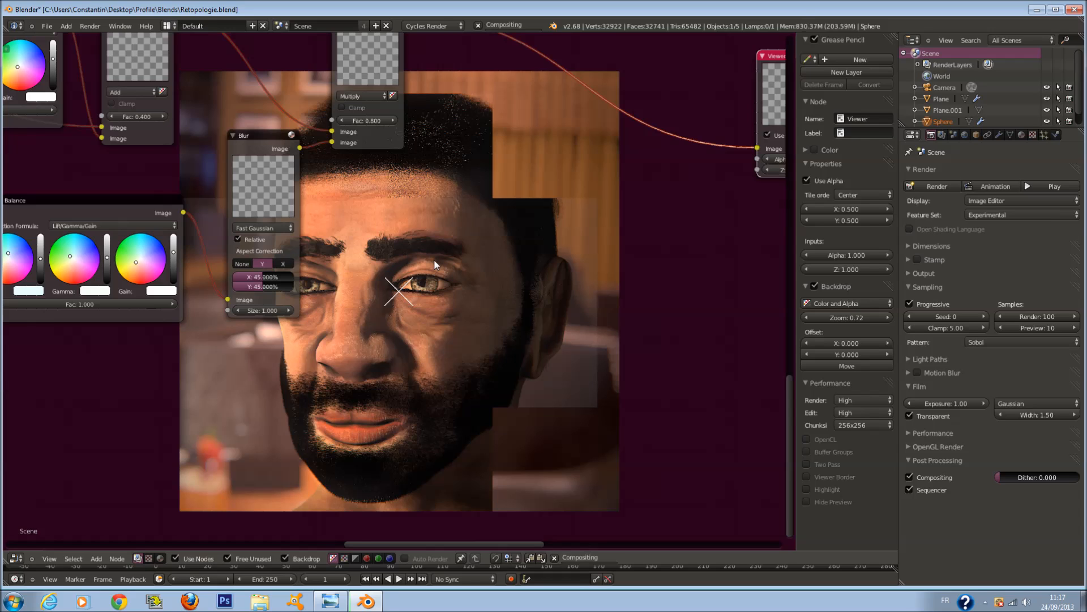
middle_click_drag(433, 260, 345, 267)
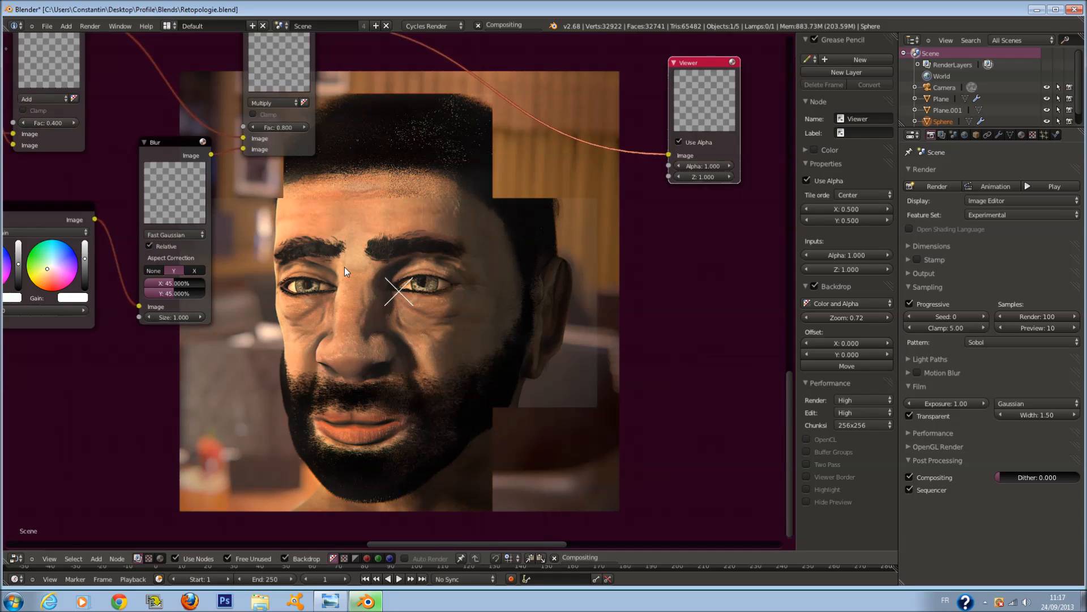
scroll(278, 219, "up", 1)
middle_click_drag(277, 218, 614, 268)
scroll(227, 272, "up", 3)
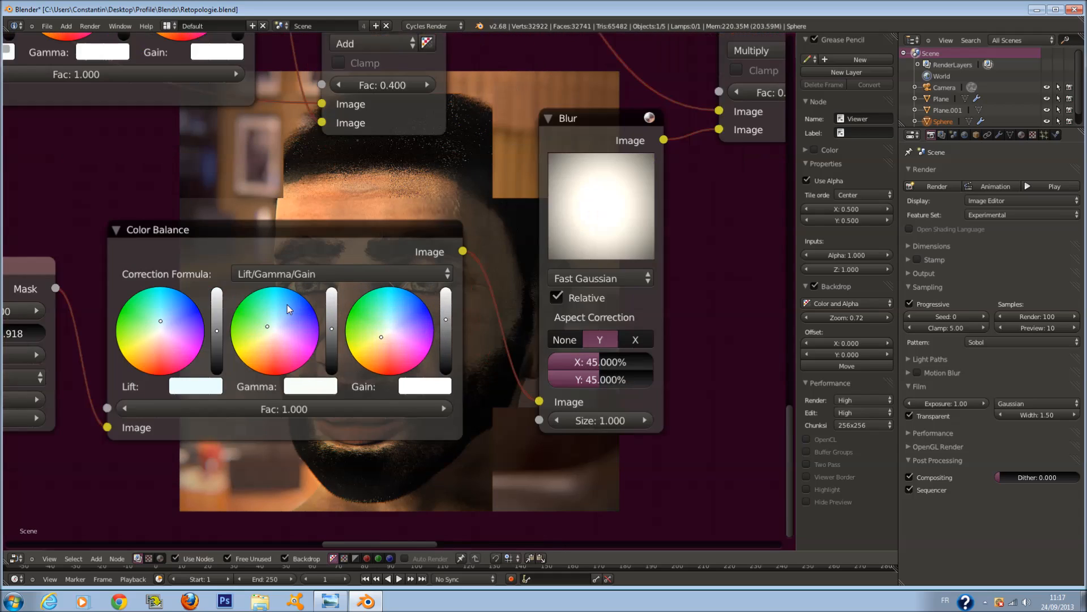
Retune the mask's Color Balance with slightly warmer gain and gamma tints and a more neutral lift.
left_click(478, 350)
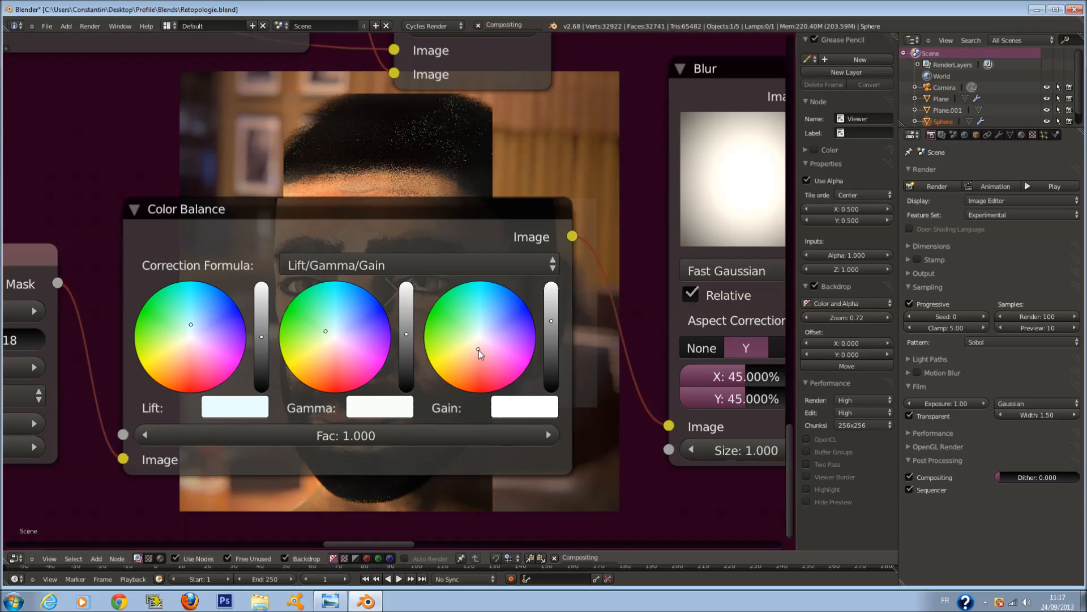
left_click(325, 343)
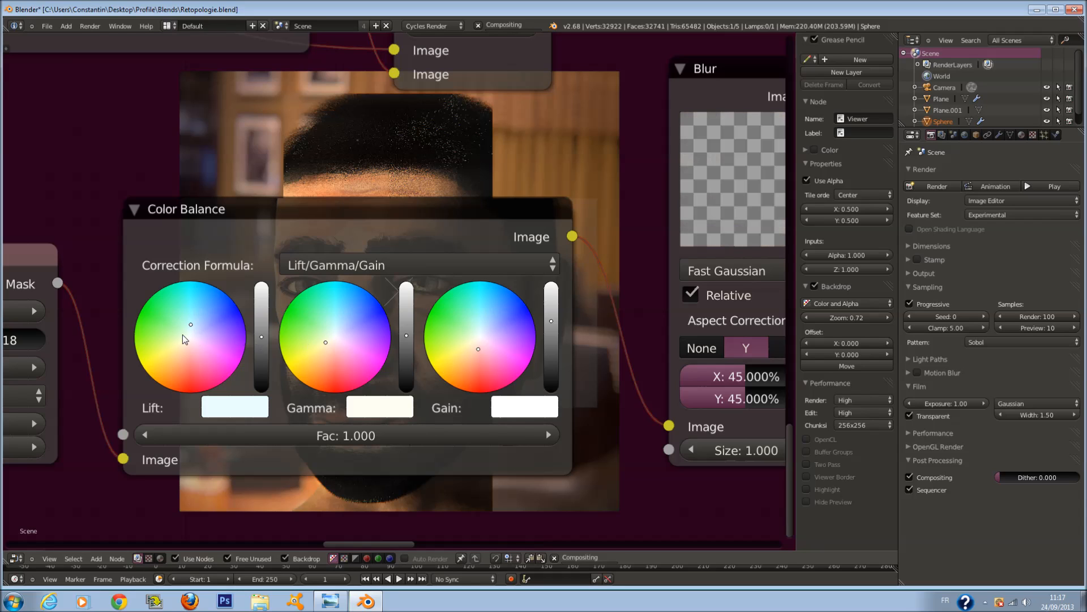
left_click(187, 331)
left_click(333, 343)
Lower the vignette's Multiply factor to 0.700 and save the file over the existing one.
scroll(514, 362, "down", 5)
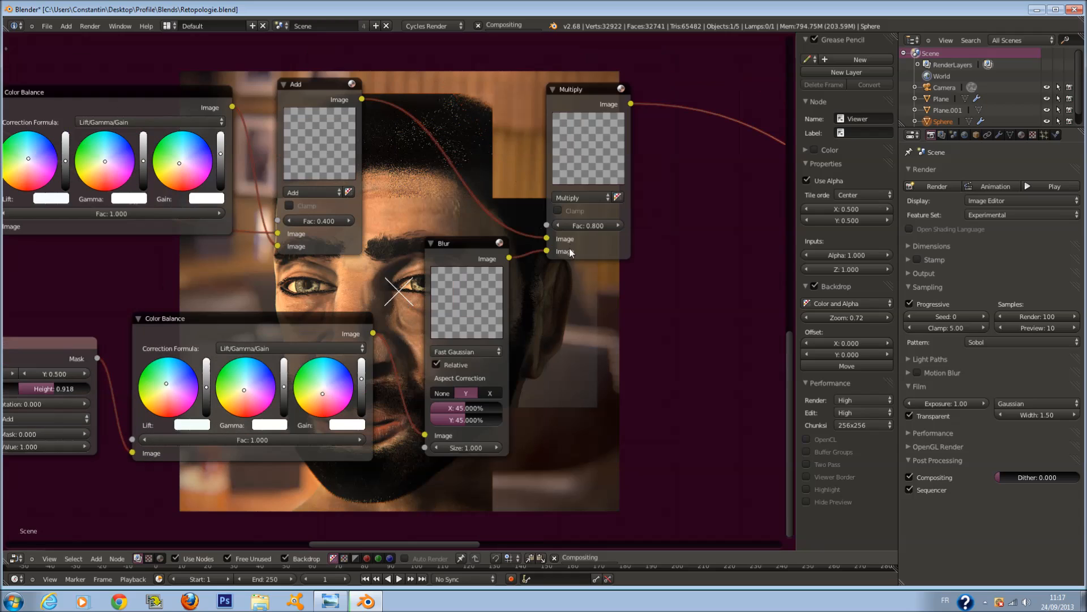
left_click(564, 227)
scroll(325, 297, "down", 3)
middle_click_drag(482, 327, 248, 267)
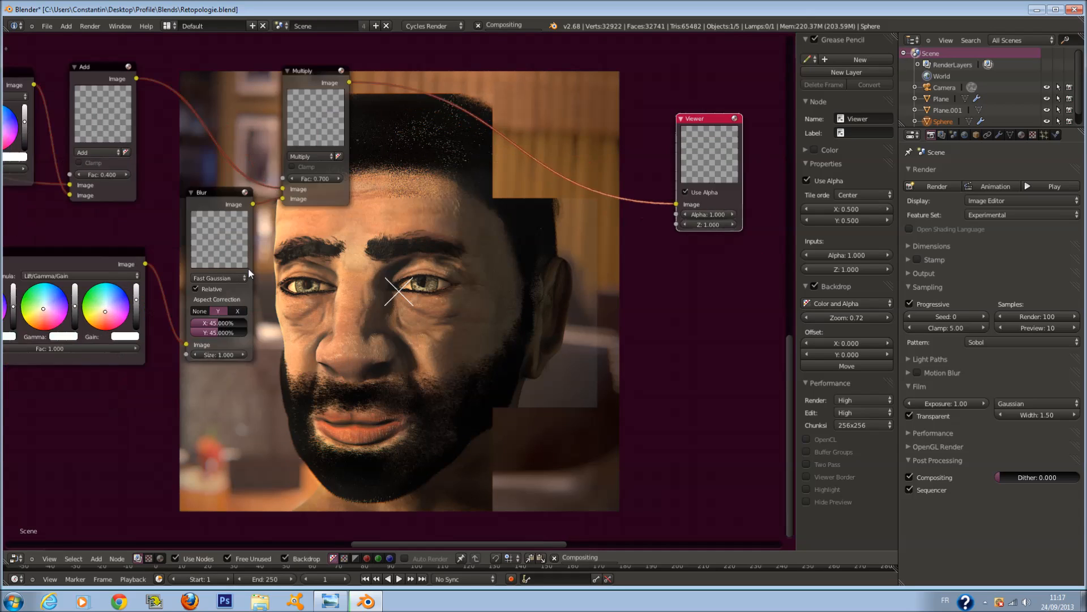
scroll(248, 268, "up", 2)
key("ctrl+s")
left_click(477, 318)
scroll(528, 388, "up", 1)
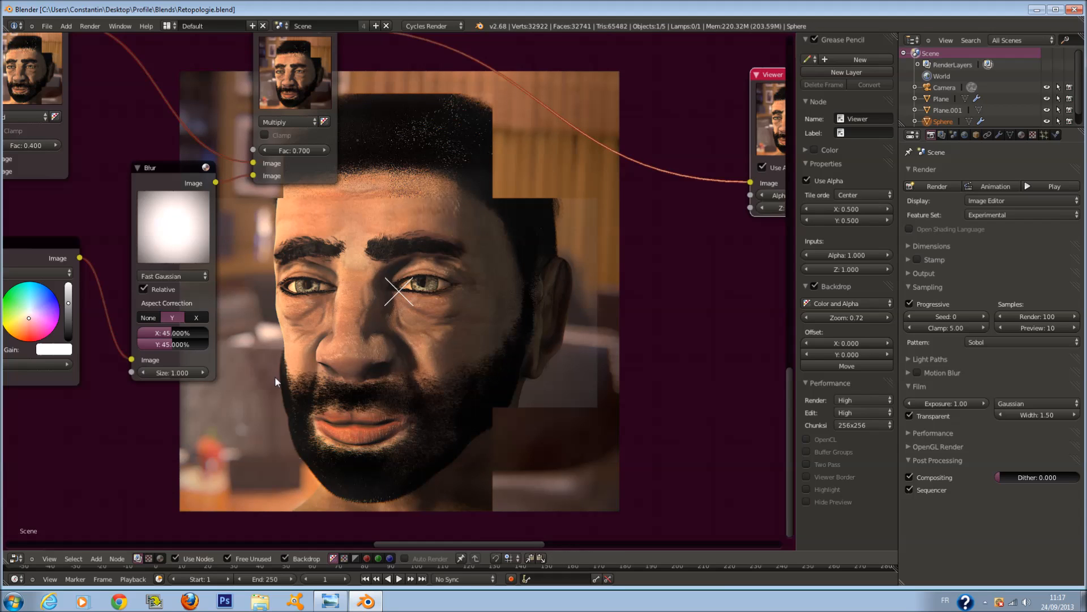
Set the vignette Blur node's relative X and Y sizes to 25%.
scroll(230, 285, "up", 2)
middle_click_drag(159, 347, 259, 307)
scroll(259, 307, "up", 2)
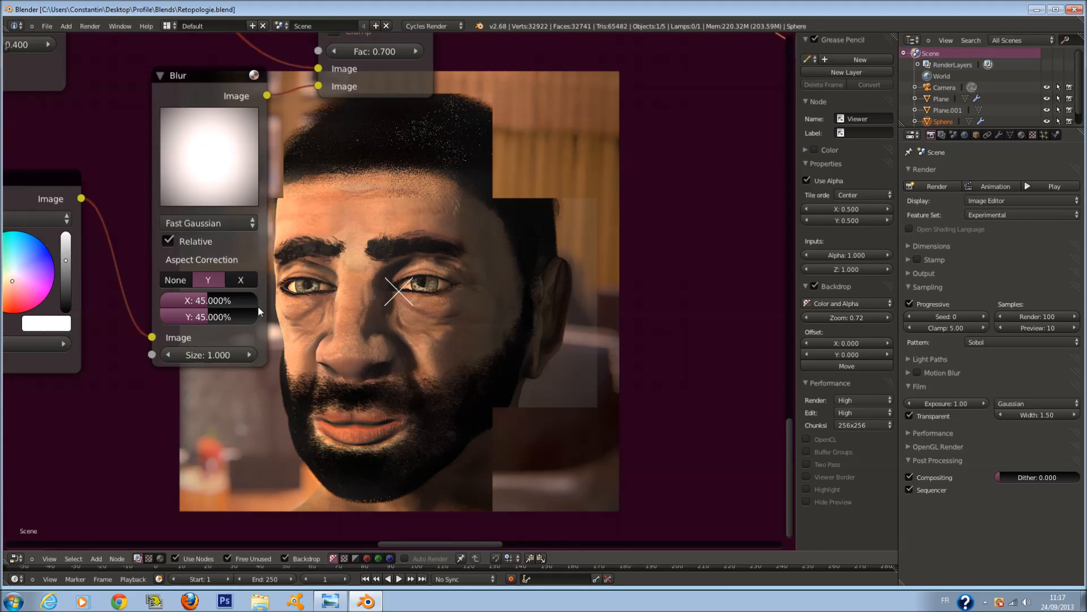
left_click(225, 302)
type("25")
key("Return")
left_click(183, 321)
type("25")
key("Return")
Bring the distant Composite node over and place it just above the Viewer node.
scroll(375, 292, "down", 4)
scroll(376, 290, "down", 6)
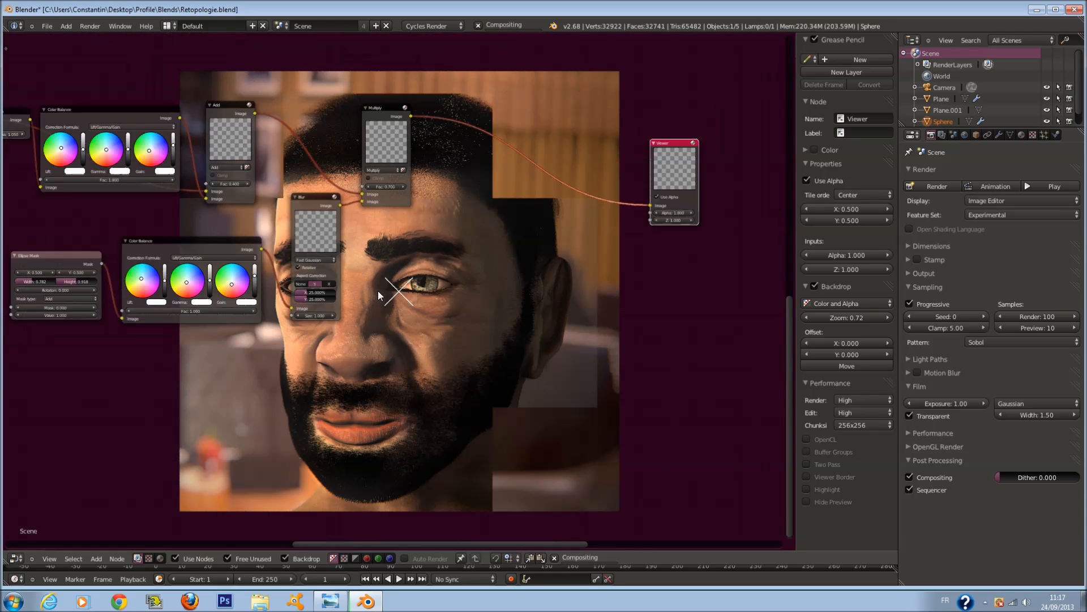
scroll(434, 281, "down", 4)
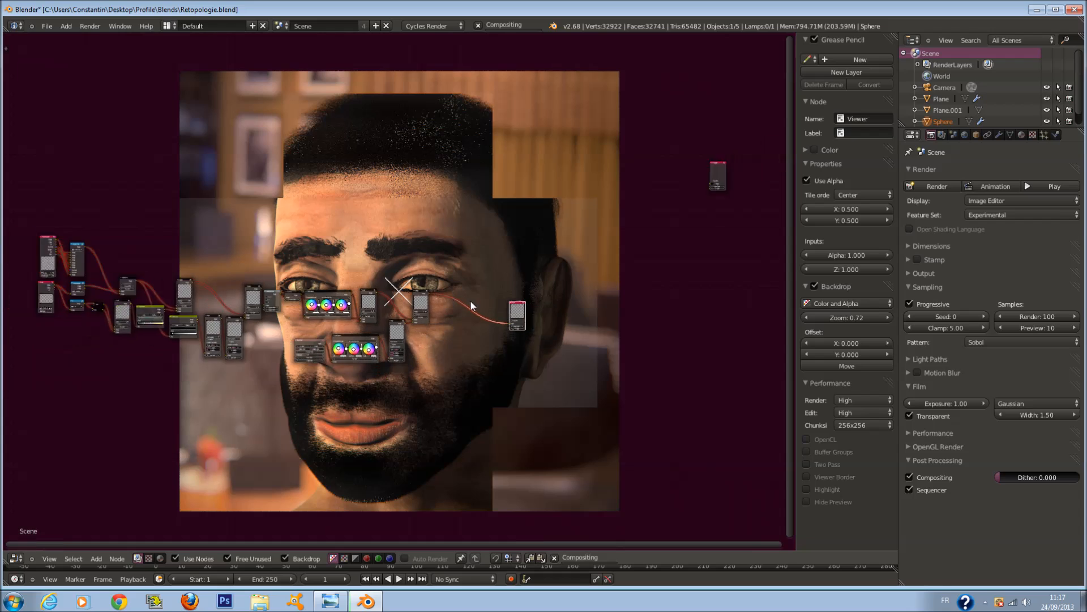
left_click_drag(716, 173, 480, 275)
scroll(510, 295, "up", 4)
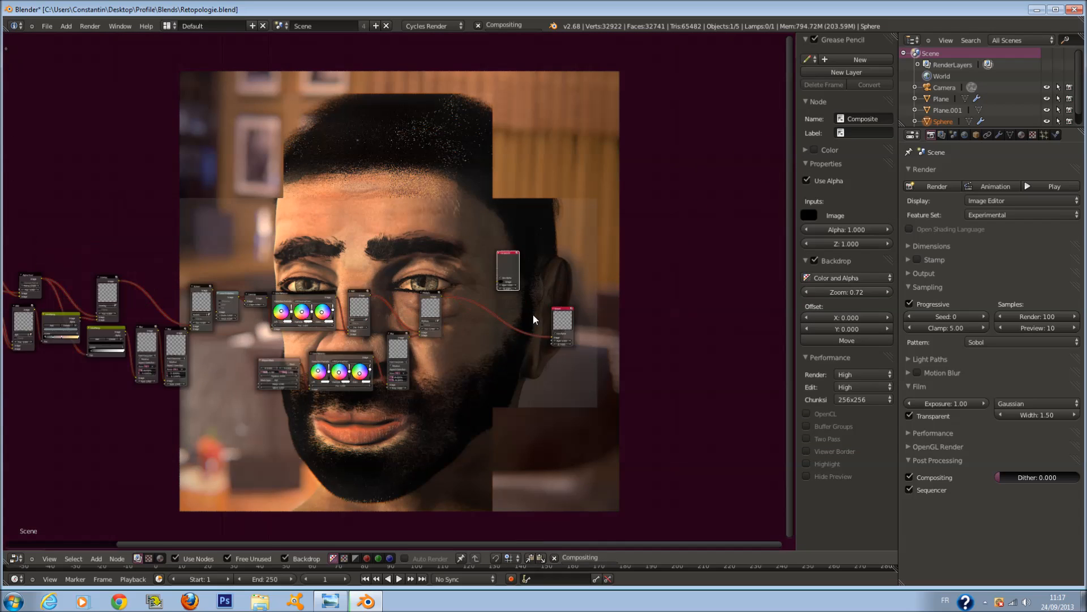
left_click_drag(661, 335, 573, 328)
scroll(505, 306, "up", 1)
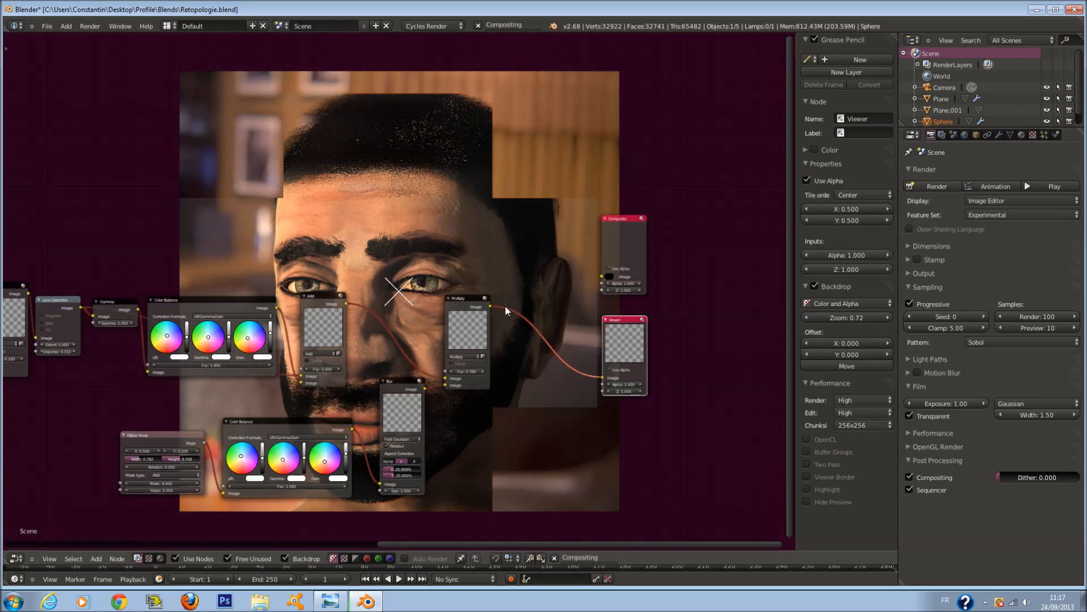
Connect the vignette Multiply node's image output to the Composite node.
left_click(468, 306)
scroll(597, 318, "up", 1)
middle_click_drag(567, 372, 391, 277)
scroll(595, 341, "up", 1)
middle_click_drag(595, 355, 539, 238)
scroll(522, 334, "down", 1)
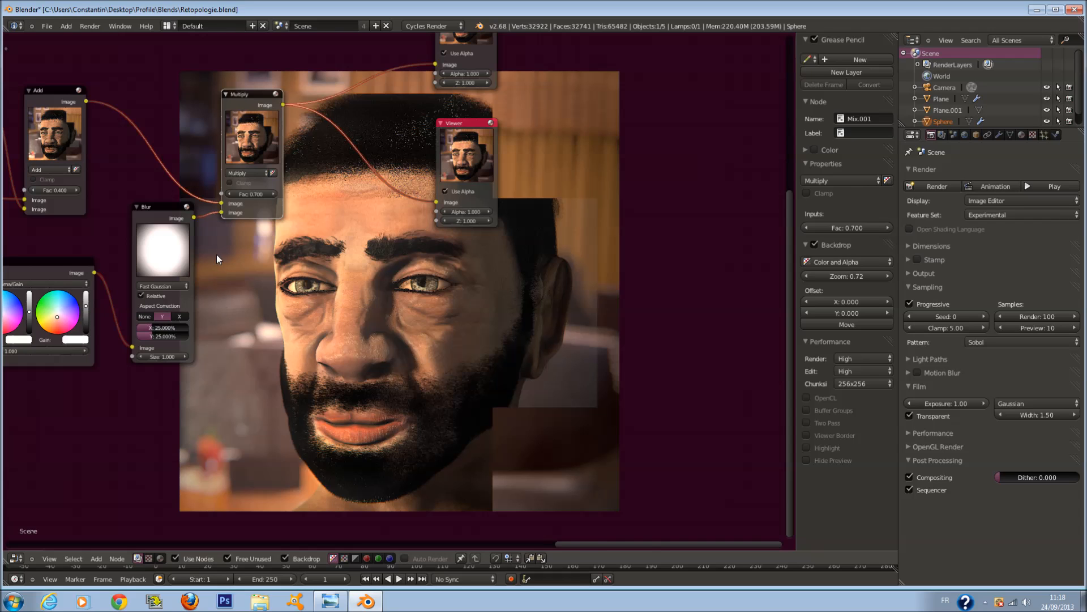
Move the Viewer and Composite nodes farther from the Multiply node to make room for more nodes.
middle_click_drag(216, 254, 124, 178)
middle_click_drag(251, 464, 189, 356)
middle_click_drag(384, 295, 568, 557)
scroll(437, 245, "down", 3)
left_click_drag(466, 227, 595, 251)
left_click_drag(476, 127, 644, 169)
scroll(429, 240, "up", 4)
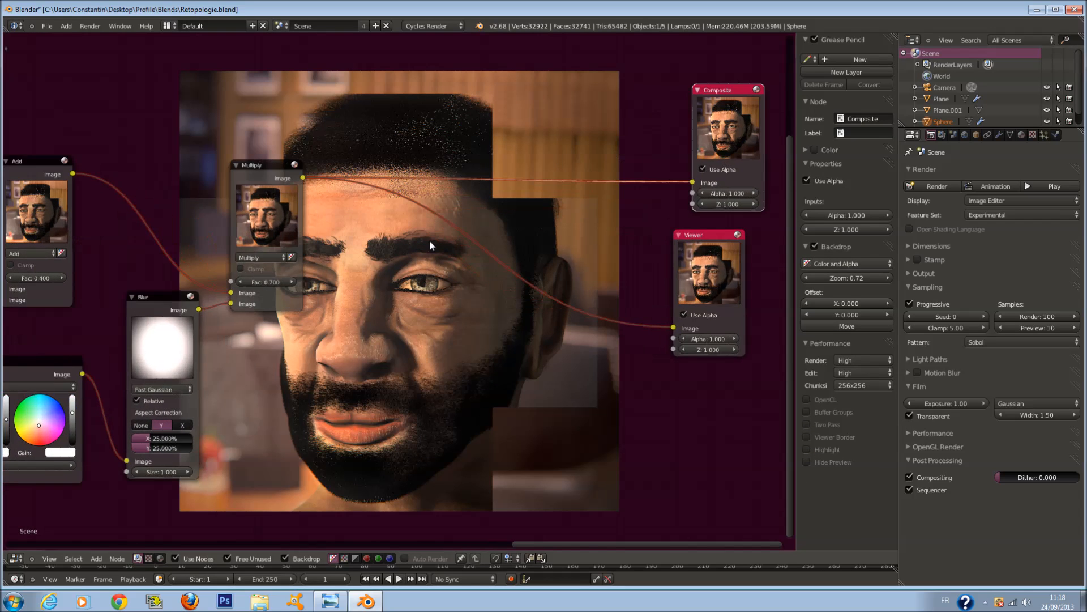
Add a Lens Distortion node in the space after the Multiply node.
middle_click_drag(358, 280, 323, 304)
scroll(311, 320, "up", 1)
key("shift+a")
mouse_move(385, 411)
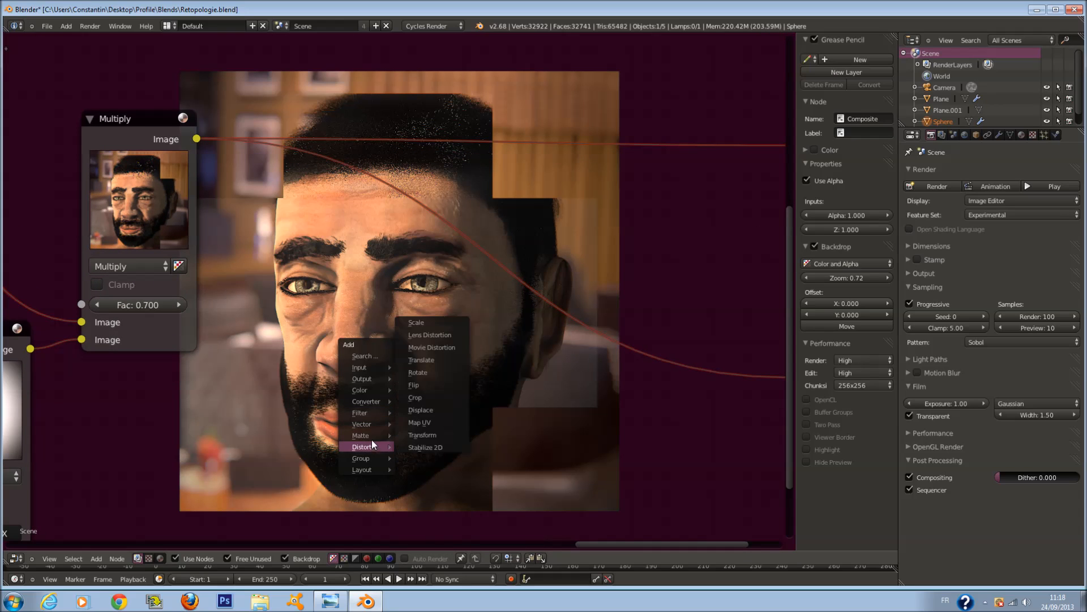
mouse_move(371, 437)
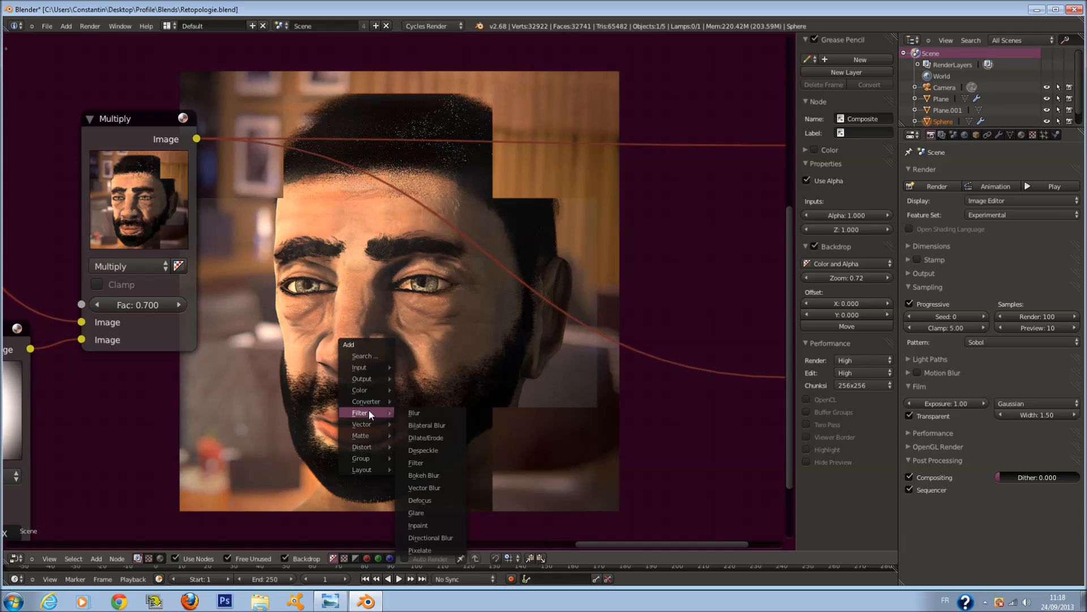
mouse_move(362, 395)
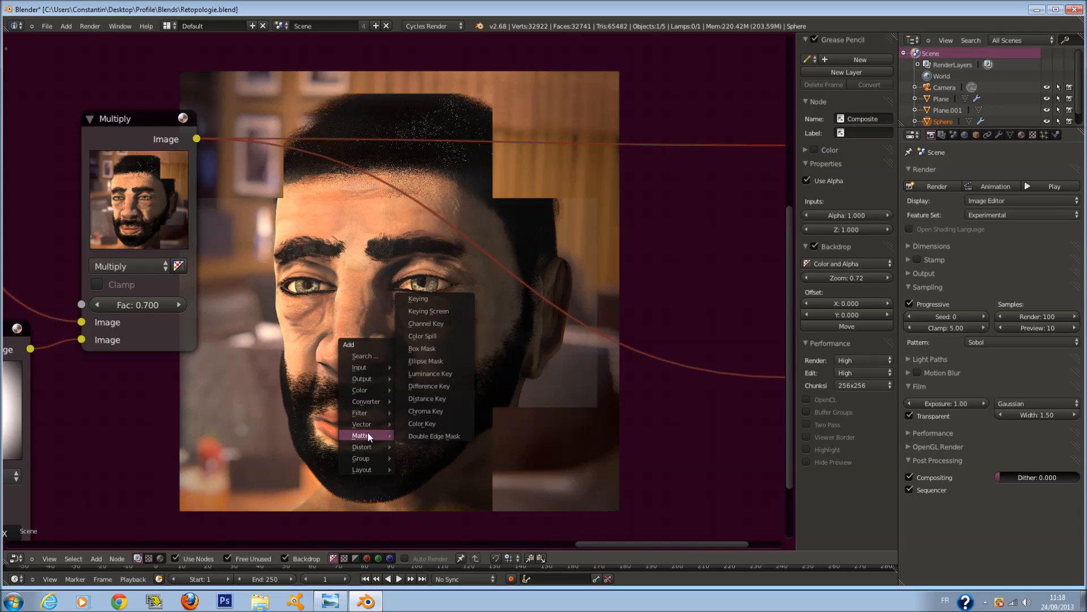
left_click(430, 334)
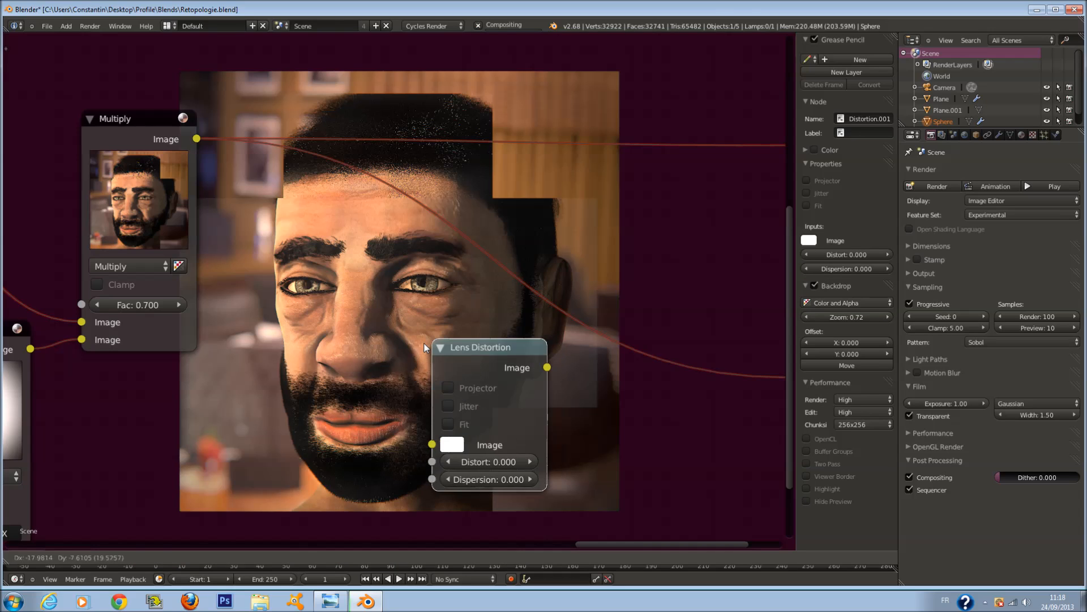
left_click(410, 369)
Insert the Lens Distortion node into the link between Multiply and Viewer, and enable its Jitter option.
scroll(488, 365, "down", 2)
scroll(470, 363, "down", 1)
left_click_drag(447, 358, 527, 382)
scroll(525, 379, "up", 1)
left_click_drag(426, 378, 369, 305)
scroll(457, 317, "up", 1)
left_click(457, 319)
scroll(465, 378, "up", 1)
Add a Mix node and insert it into the link between Lens Distortion and Viewer.
key("shift+a")
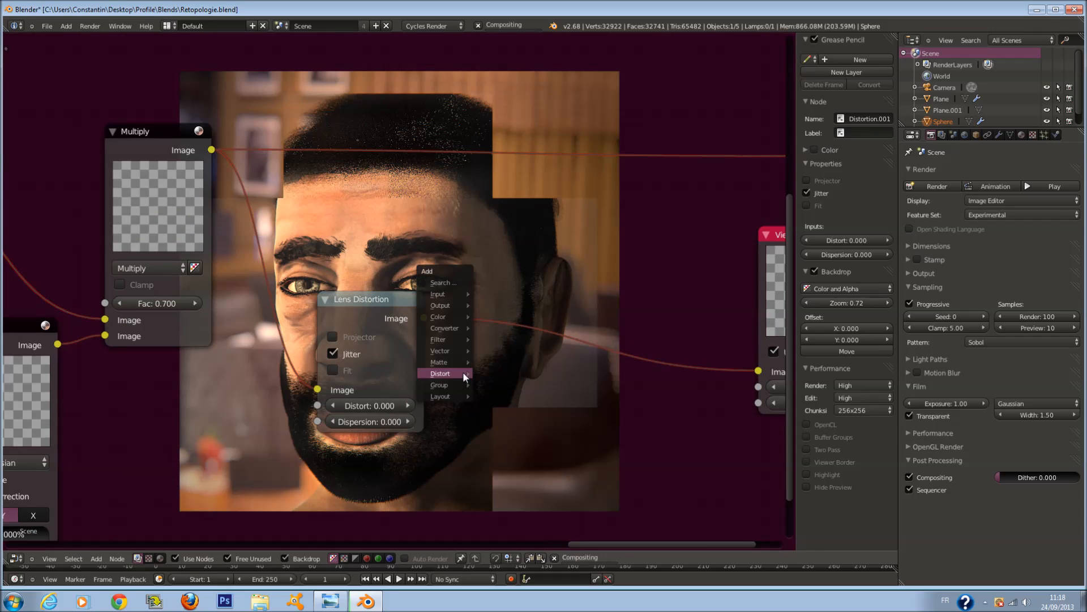
mouse_move(445, 316)
left_click(492, 319)
left_click(562, 196)
scroll(566, 201, "down", 1)
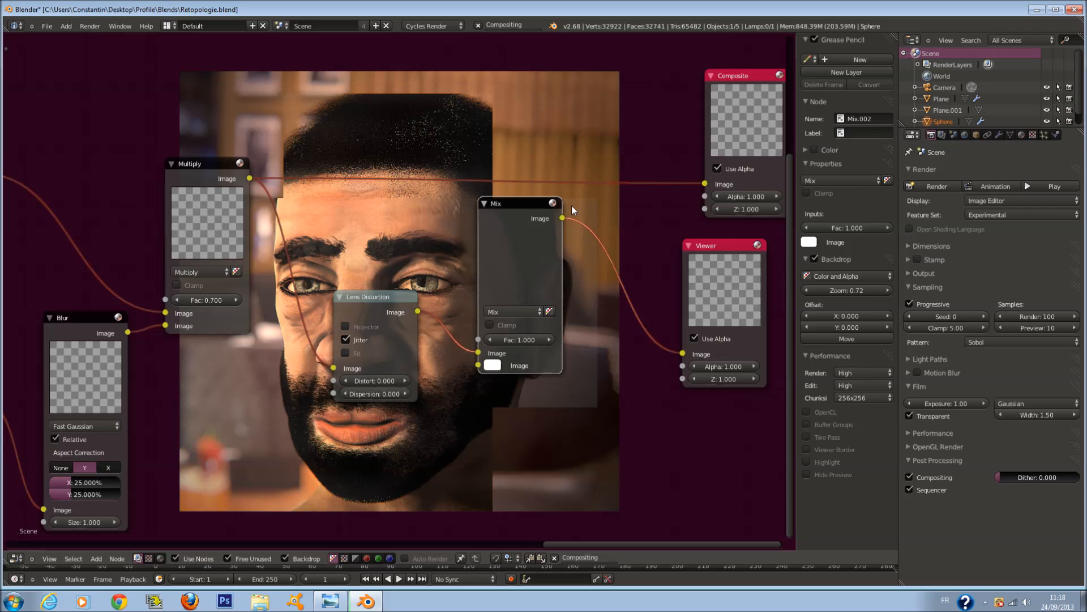
Connect the Multiply output to the Mix node's second image input and the Mix output to the Composite node.
left_click_drag(562, 215, 706, 178)
left_click_drag(249, 179, 476, 362)
left_click_drag(561, 217, 712, 179)
scroll(618, 235, "up", 3)
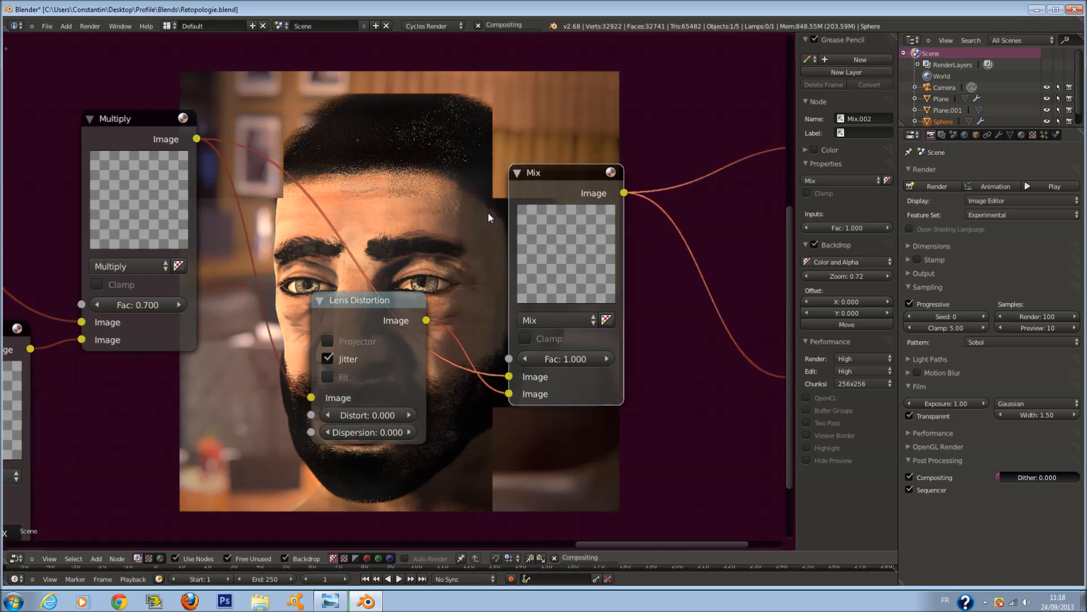
scroll(435, 186, "down", 4)
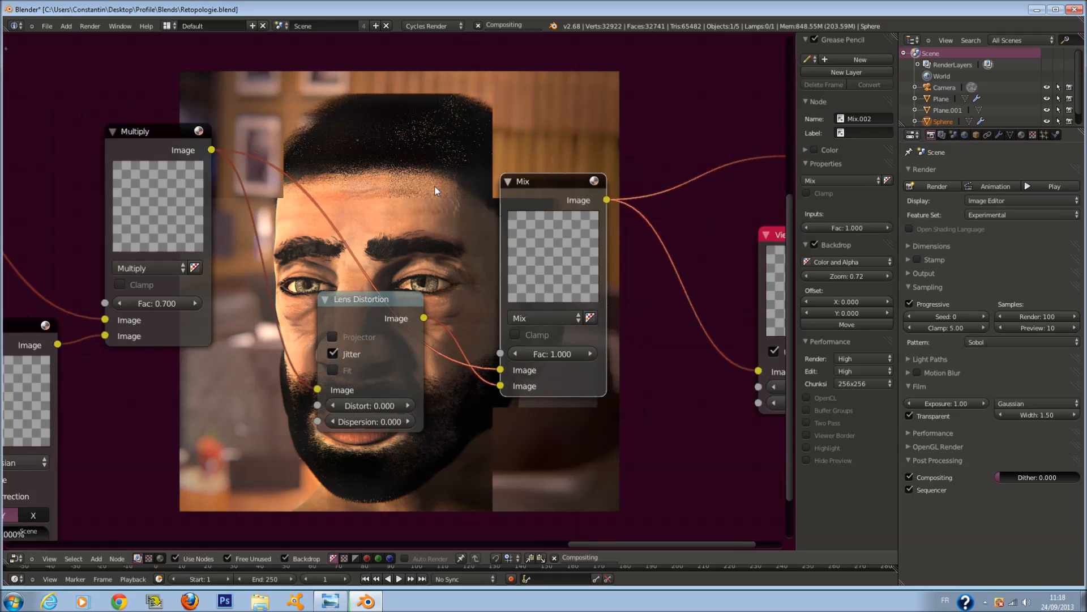
Rearrange the end of the compositing chain so the Lens Distortion node with Jitter sits between the Multiply and Mix nodes.
left_click_drag(517, 189, 715, 189)
left_click_drag(467, 352, 669, 352)
scroll(298, 293, "up", 1)
scroll(298, 294, "up", 1)
middle_click_drag(289, 294, 538, 321)
left_click_drag(515, 322, 558, 291)
left_click_drag(384, 378, 326, 323)
middle_click_drag(560, 275, 325, 243)
scroll(187, 243, "up", 1)
left_click_drag(326, 243, 151, 202)
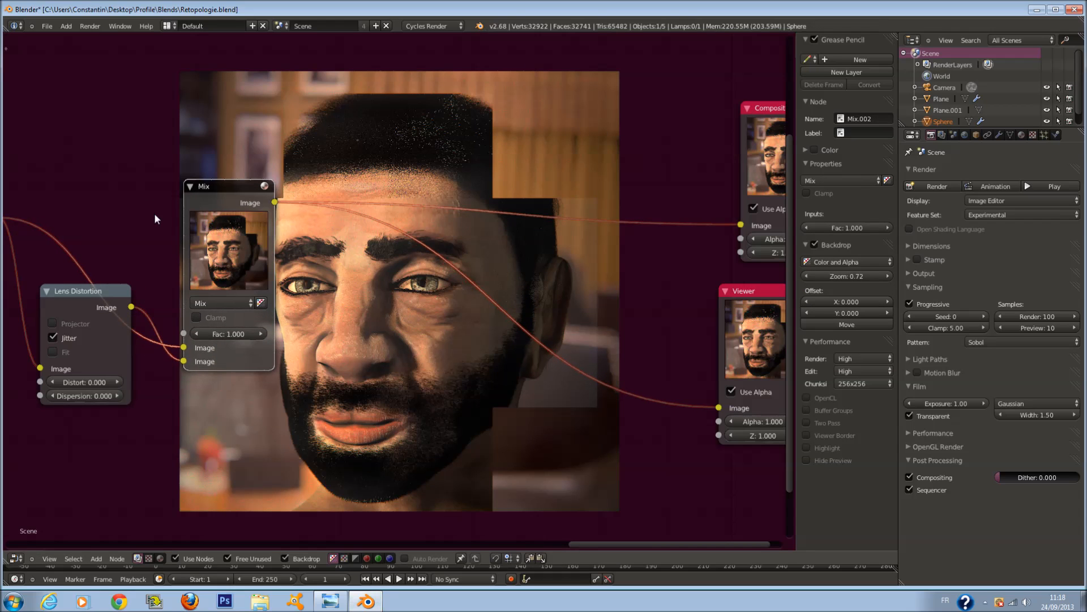
Set the factor of the Mix node that blends in the lens distortion to 0.1.
scroll(396, 280, "up", 1)
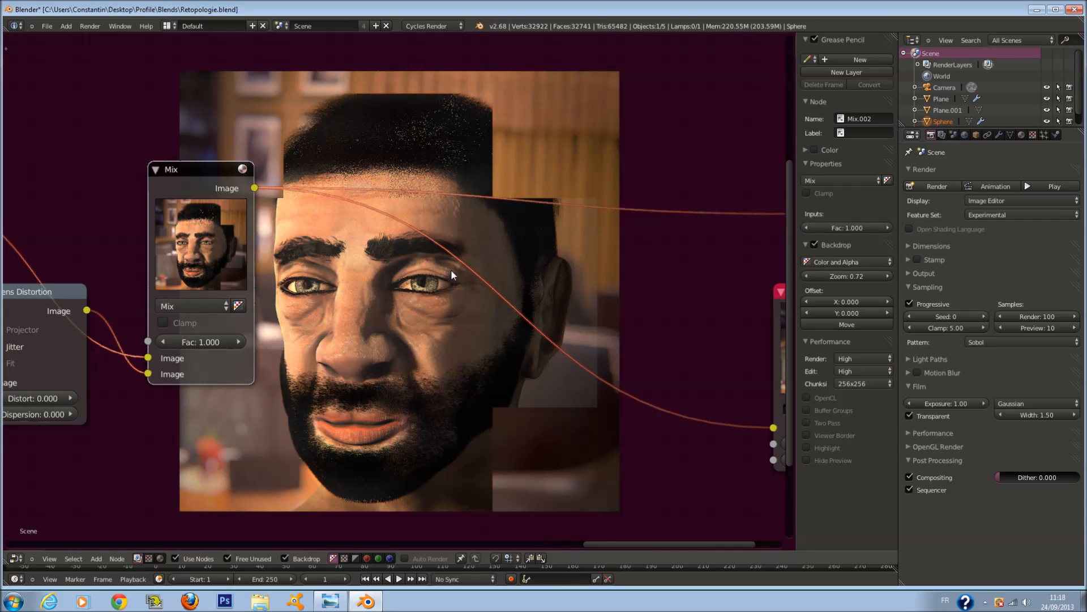
middle_click_drag(233, 463, 242, 387)
middle_click_drag(252, 313, 308, 353)
left_click(198, 292)
key("BackSpace")
type("0.1")
key("Return")
scroll(419, 313, "down", 1)
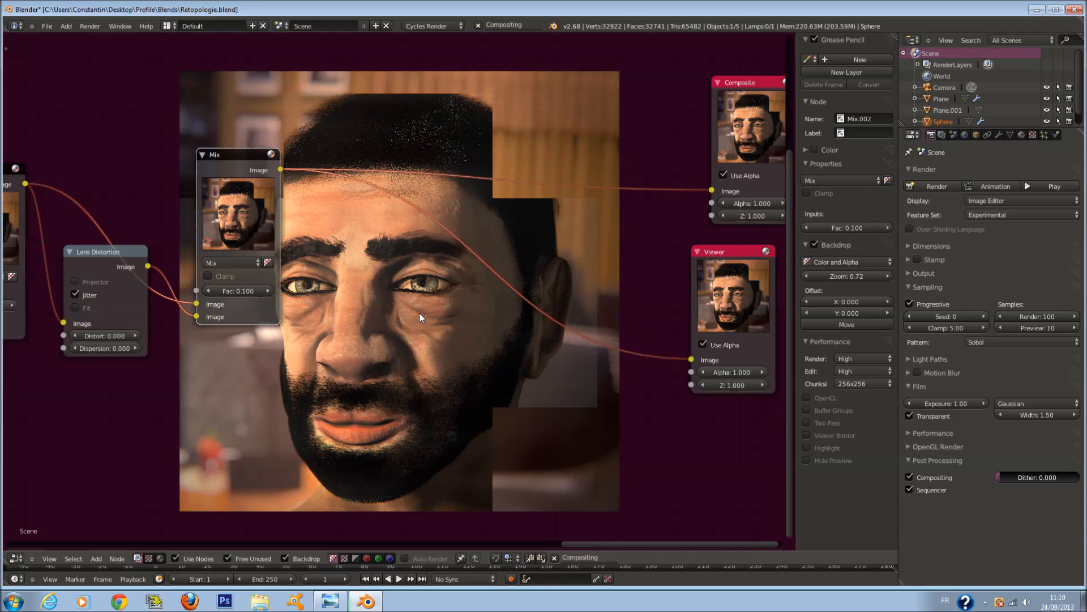
Try a Distort value of 0.1 on the Lens Distortion node feeding the Mix node.
scroll(434, 324, "down", 1)
middle_click_drag(476, 368, 422, 179)
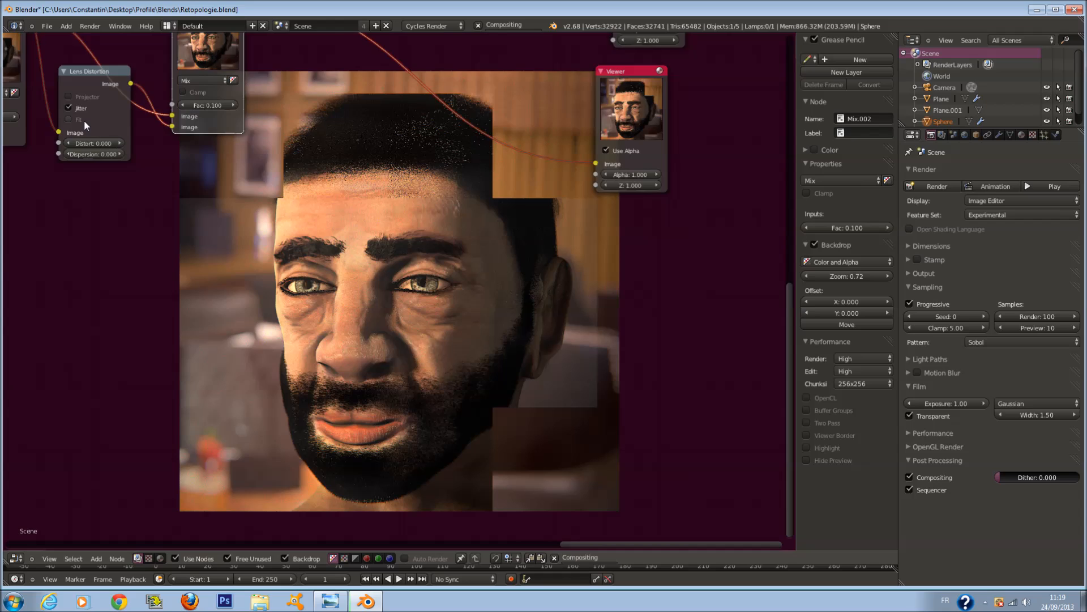
middle_click_drag(84, 120, 455, 209)
middle_click_drag(288, 326, 374, 308)
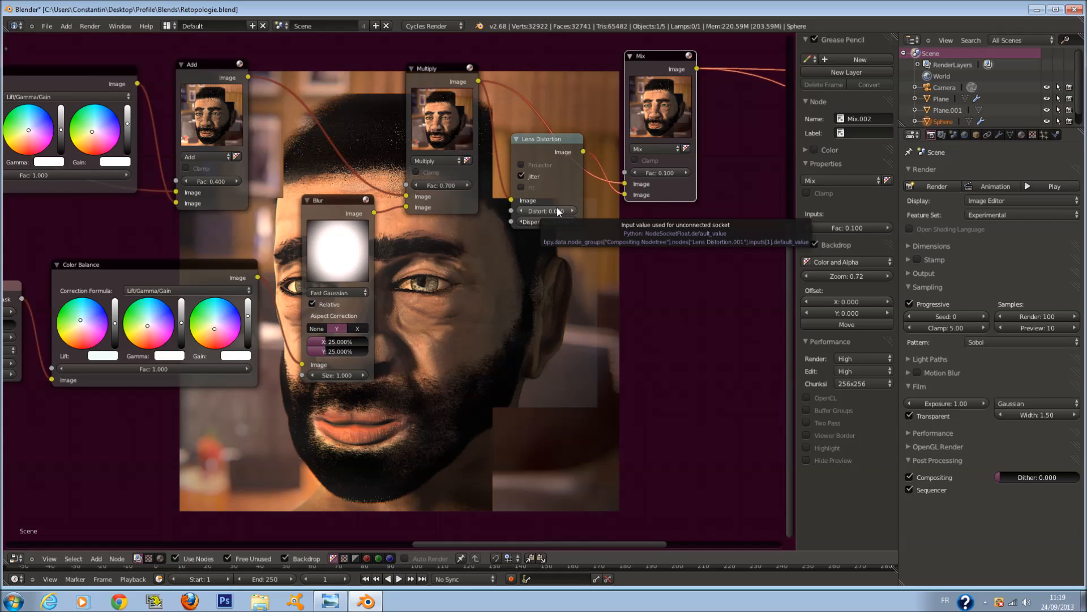
middle_click_drag(546, 223, 461, 228)
scroll(461, 227, "up", 2)
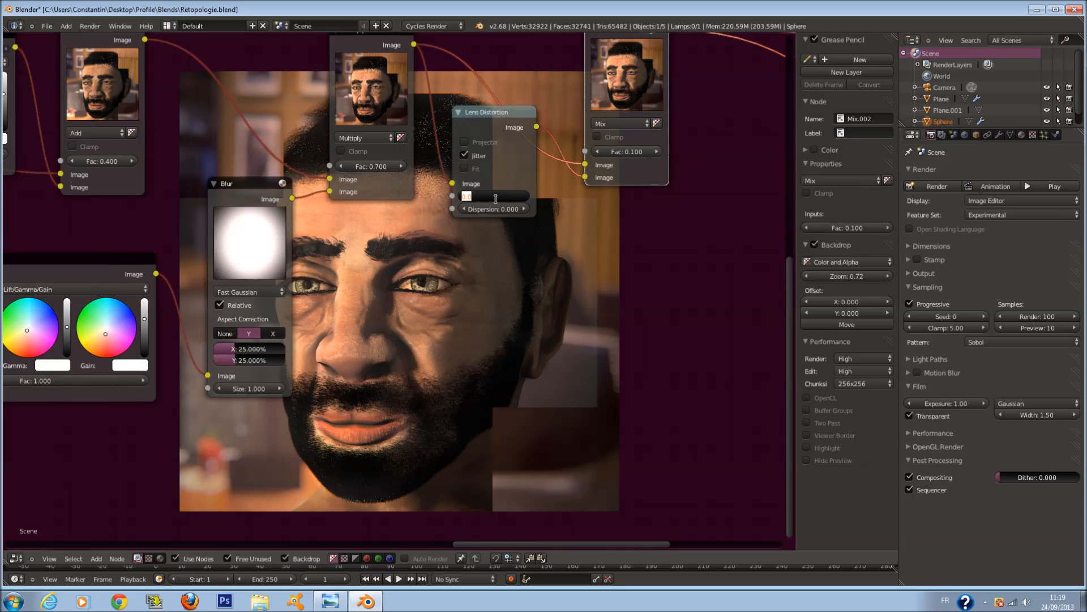
type("0.1")
key("Return")
Set the Distort value of the Lens Distortion node feeding the Mix node to 0.01.
left_click(508, 196)
type("0.01")
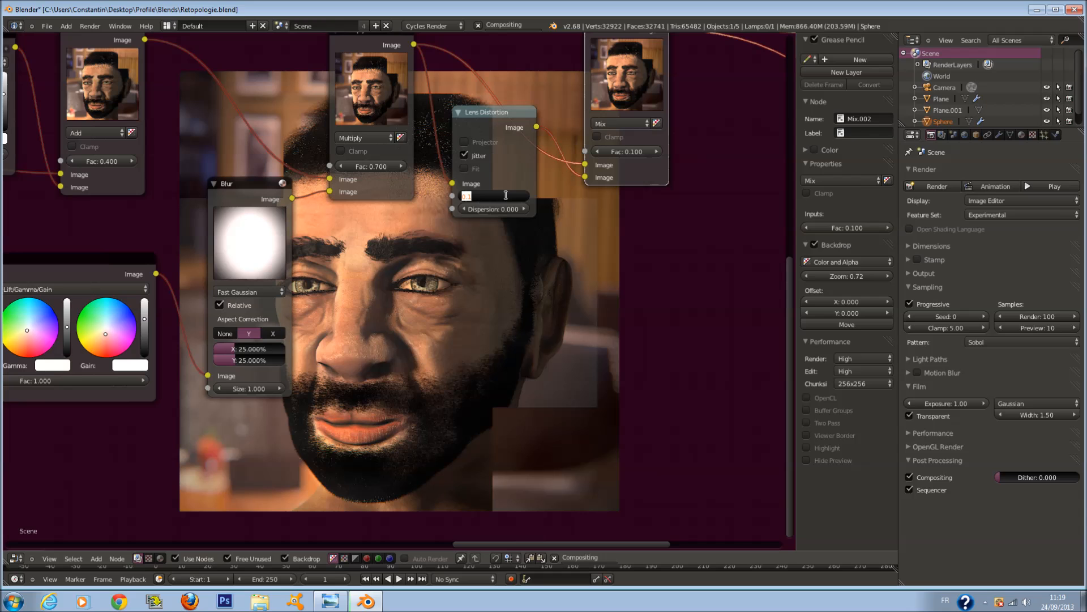
key("Return")
Examine the vignette nodes and the composited portrait in the backdrop.
scroll(367, 252, "down", 2)
scroll(367, 253, "down", 1)
middle_click_drag(367, 253, 547, 303)
scroll(527, 315, "up", 2)
scroll(506, 319, "up", 1)
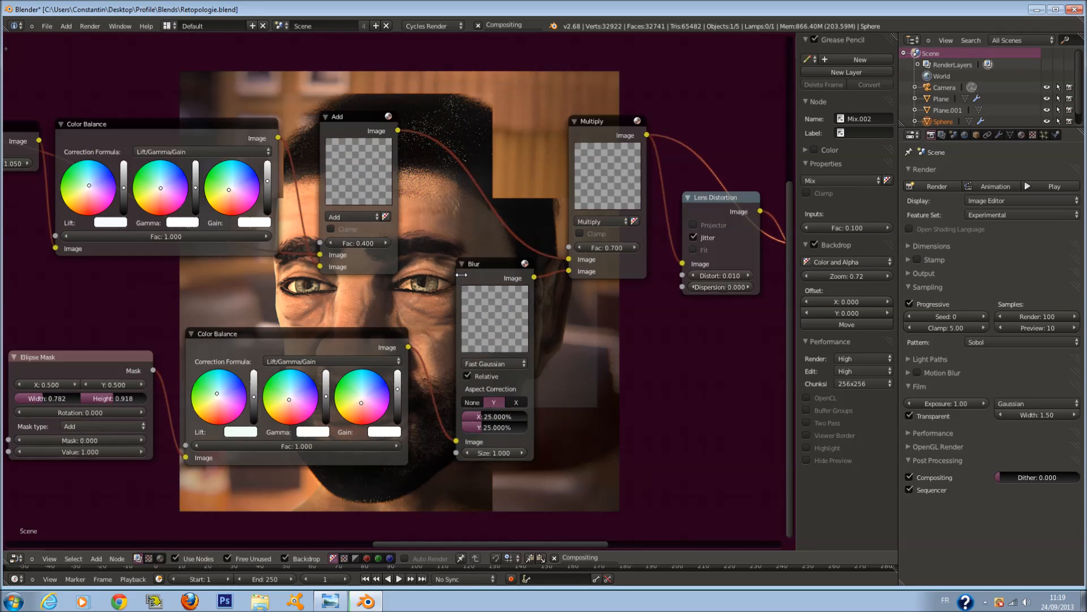
middle_click_drag(502, 372, 154, 251)
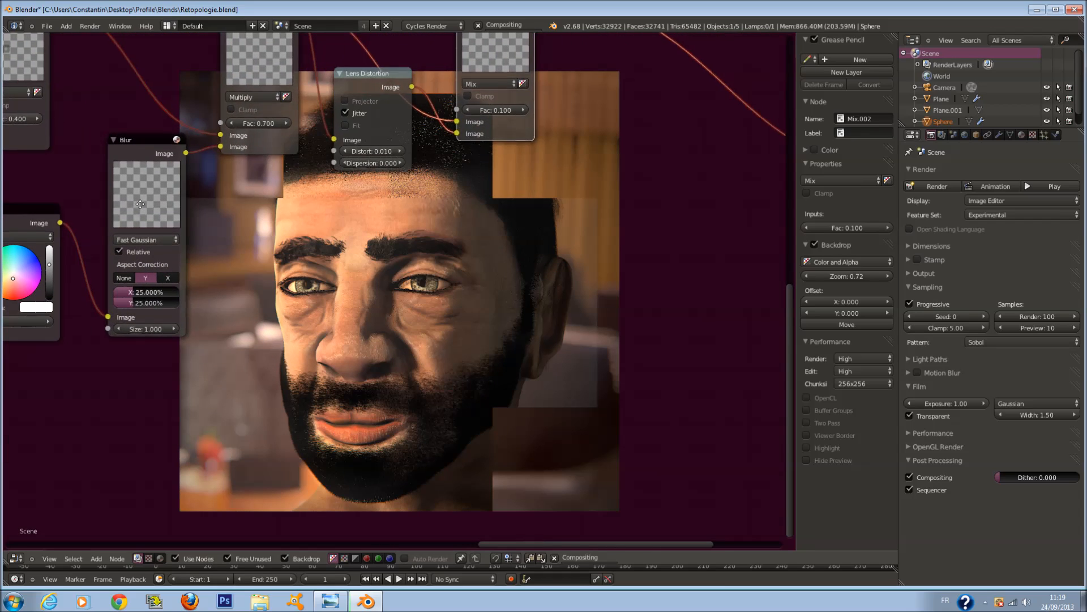
scroll(300, 365, "down", 1)
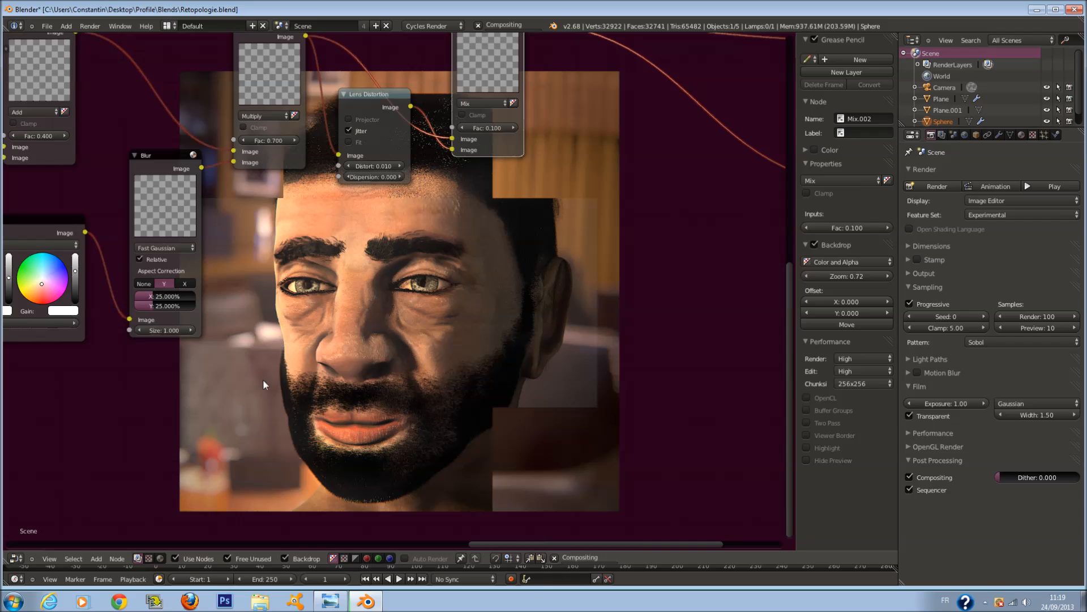
middle_click_drag(469, 370, 437, 337)
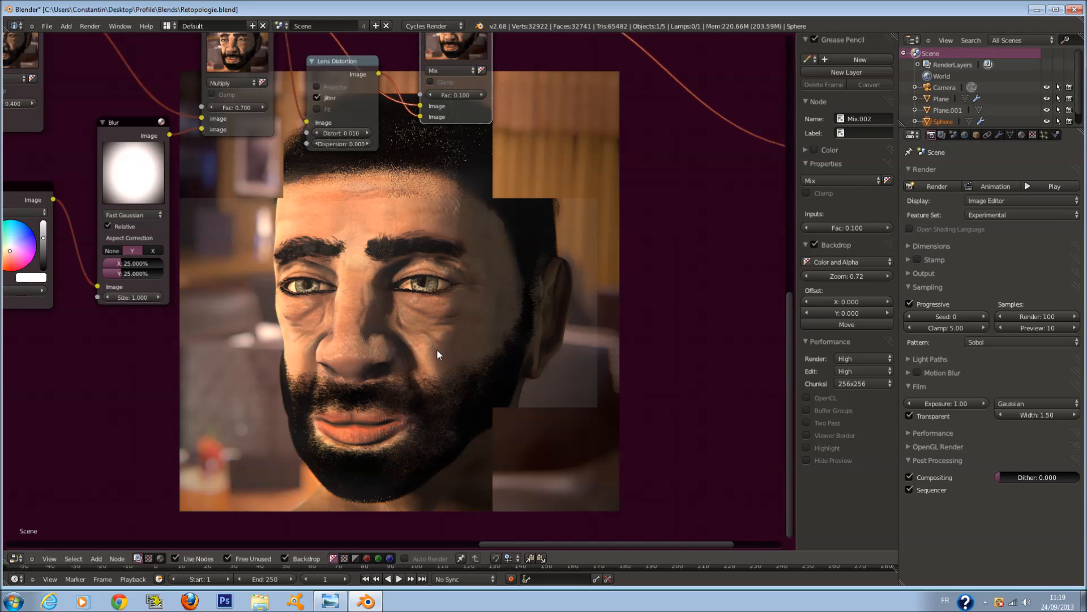
scroll(397, 317, "up", 1)
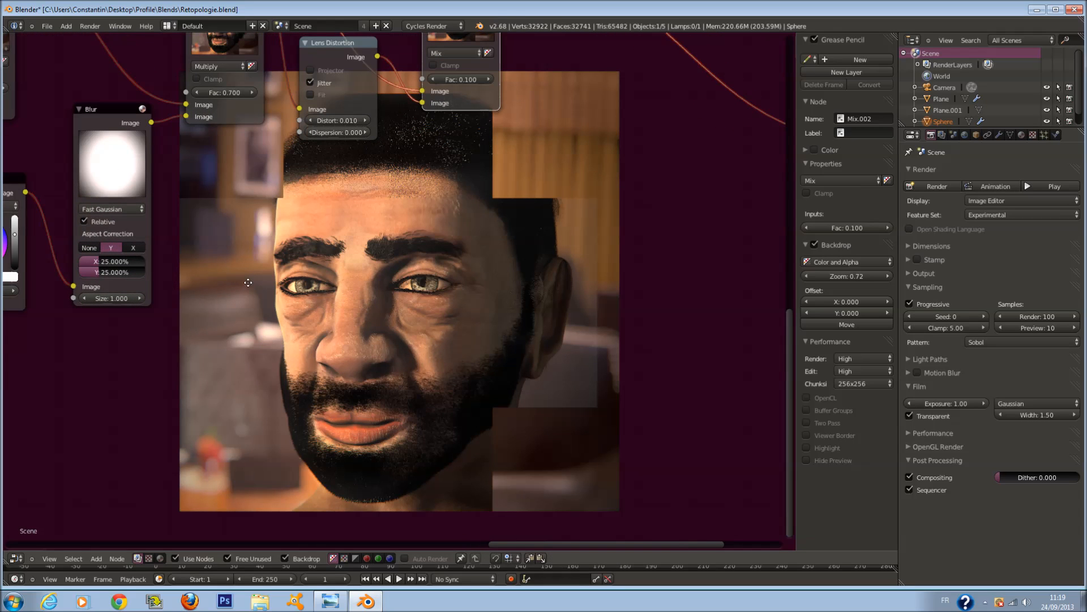
Set the X and Y blur of the Blur node feeding the Multiply node to 20%.
middle_click_drag(248, 283, 339, 319)
scroll(340, 320, "up", 1)
left_click(189, 300)
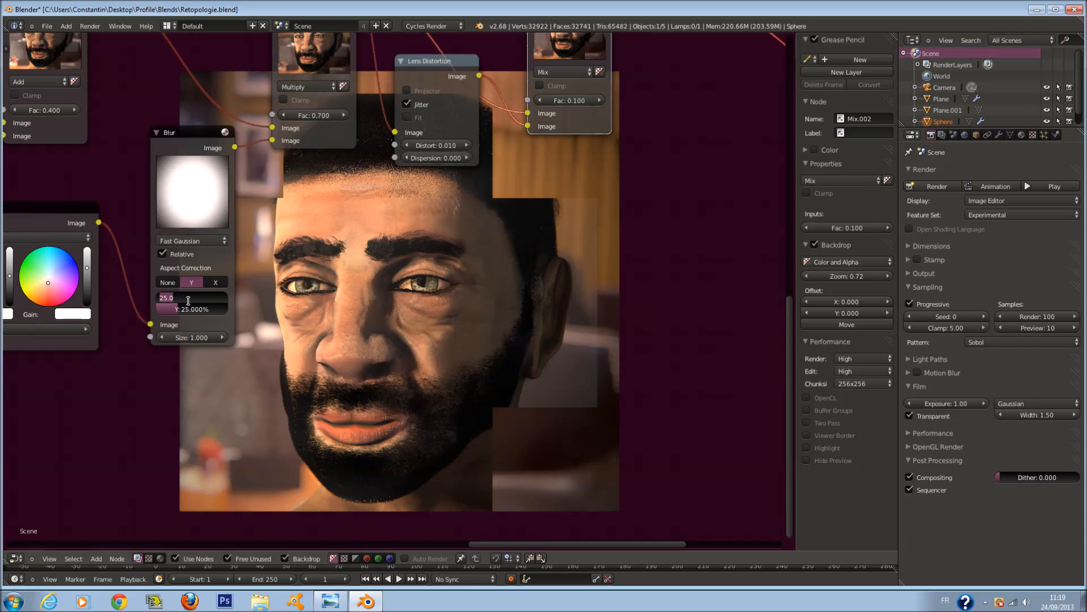
type("1")
key("BackSpace")
type("20")
key("Return")
left_click(188, 309)
type("20")
key("Return")
Set the X blur of the second Fast Gaussian Blur node, which feeds the Screen node, to 4%.
key("Home")
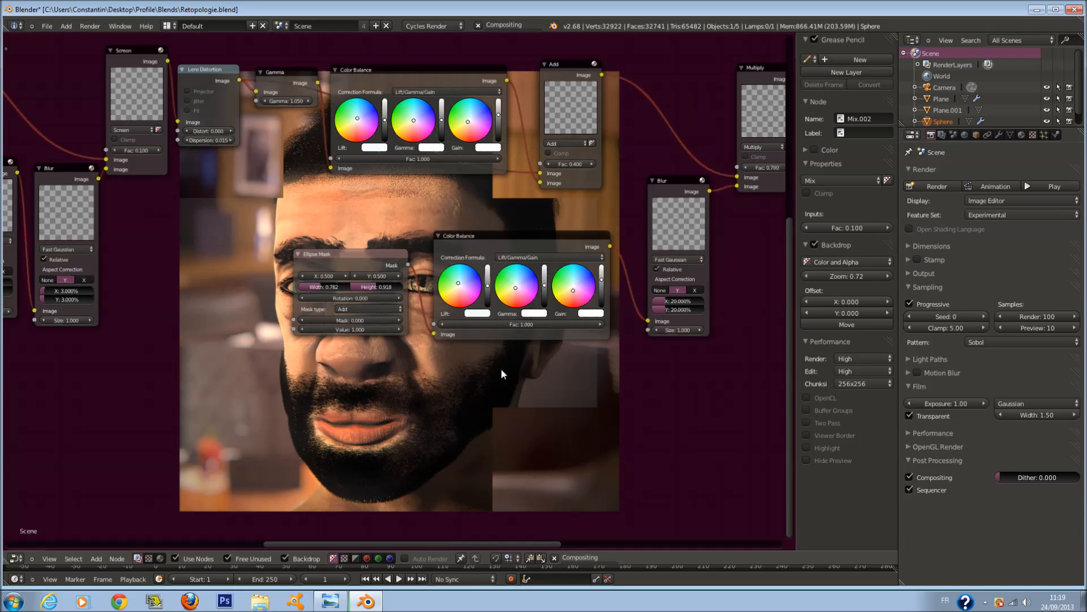
scroll(422, 272, "up", 2)
scroll(359, 323, "down", 7)
middle_click_drag(290, 354, 392, 429)
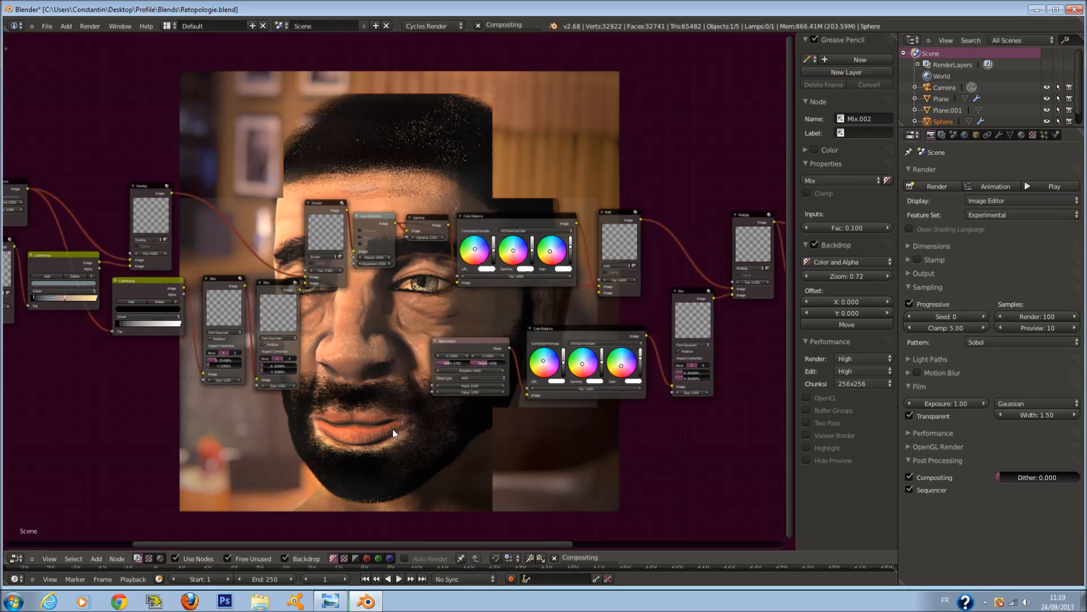
scroll(392, 429, "up", 3)
scroll(475, 355, "down", 3)
middle_click_drag(279, 380, 486, 381)
scroll(318, 357, "up", 2)
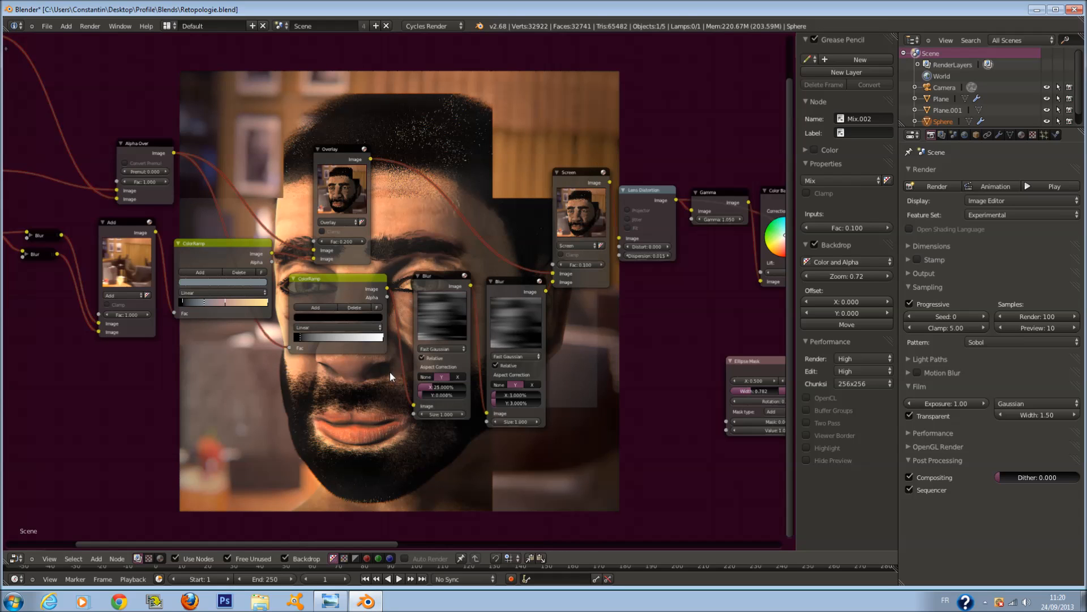
scroll(558, 376, "up", 1)
scroll(559, 375, "up", 1)
left_click(535, 413)
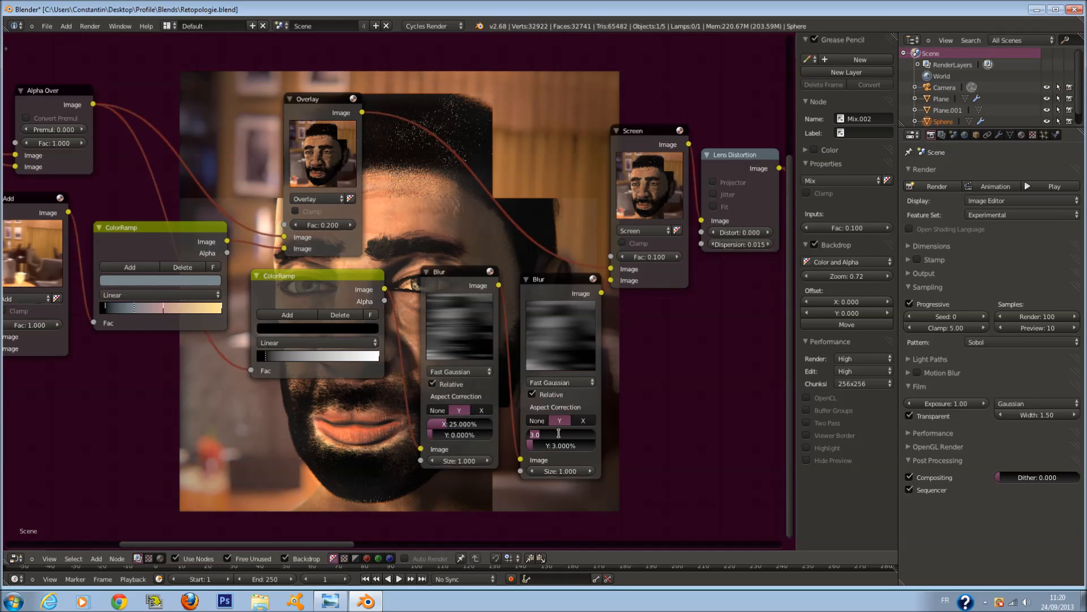
type("4")
key("Return")
Review the rest of the compositing node chain and the composited portrait in the backdrop.
middle_click_drag(616, 425, 248, 219)
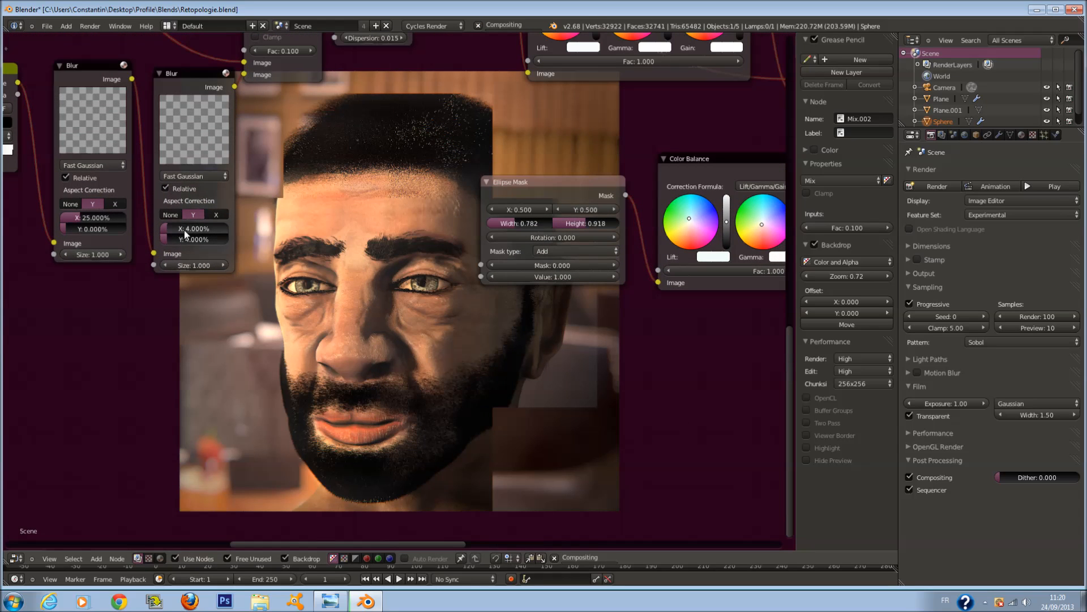
scroll(223, 276, "down", 2)
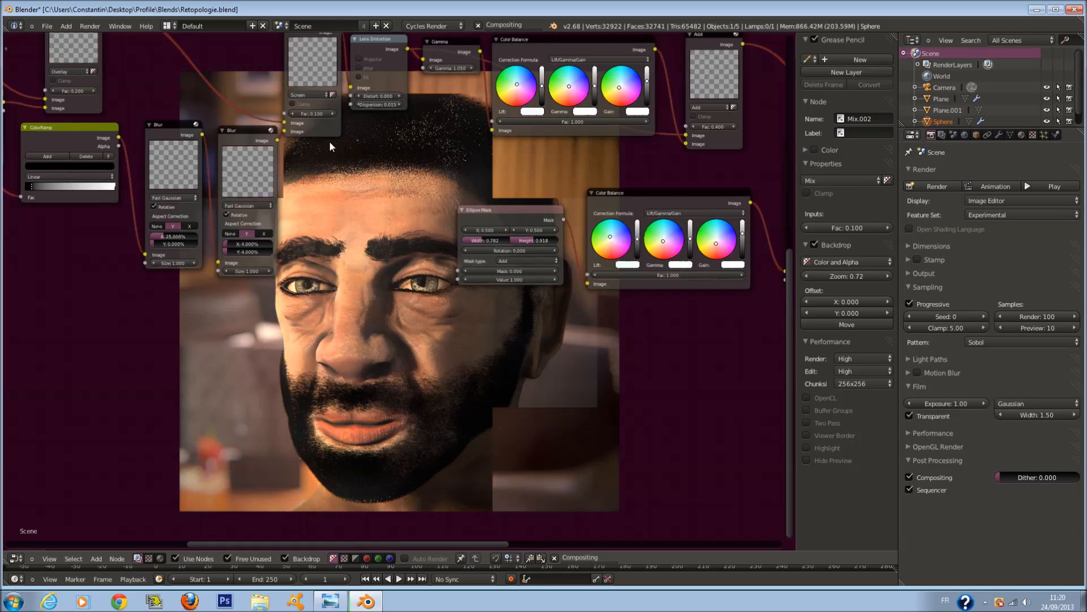
middle_click_drag(402, 430, 205, 389)
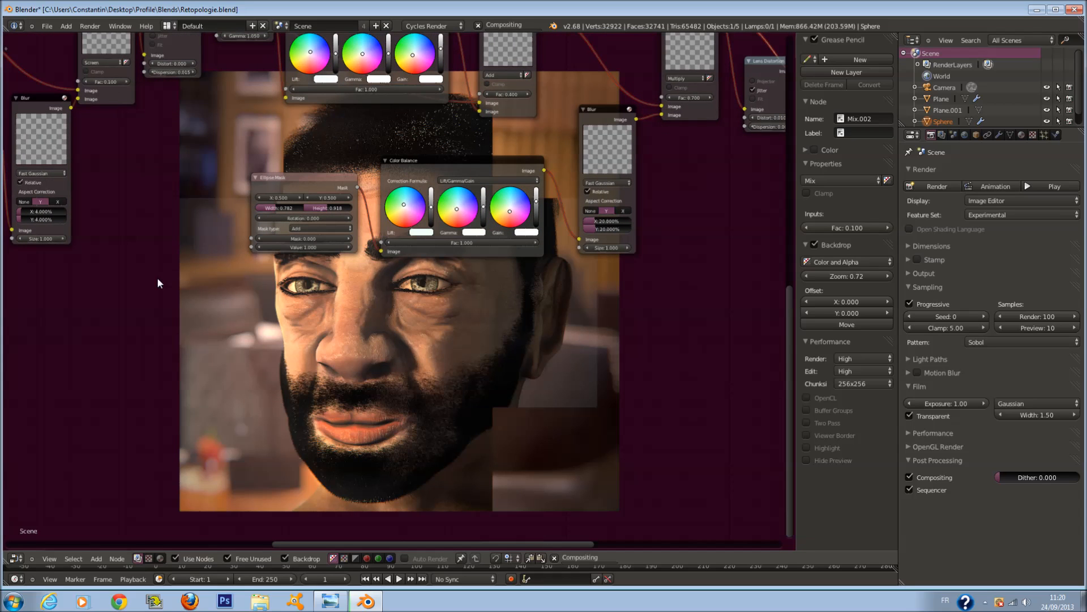
middle_click_drag(633, 326, 203, 423)
scroll(132, 442, "up", 3)
middle_click_drag(367, 335, 298, 177)
scroll(297, 178, "up", 1)
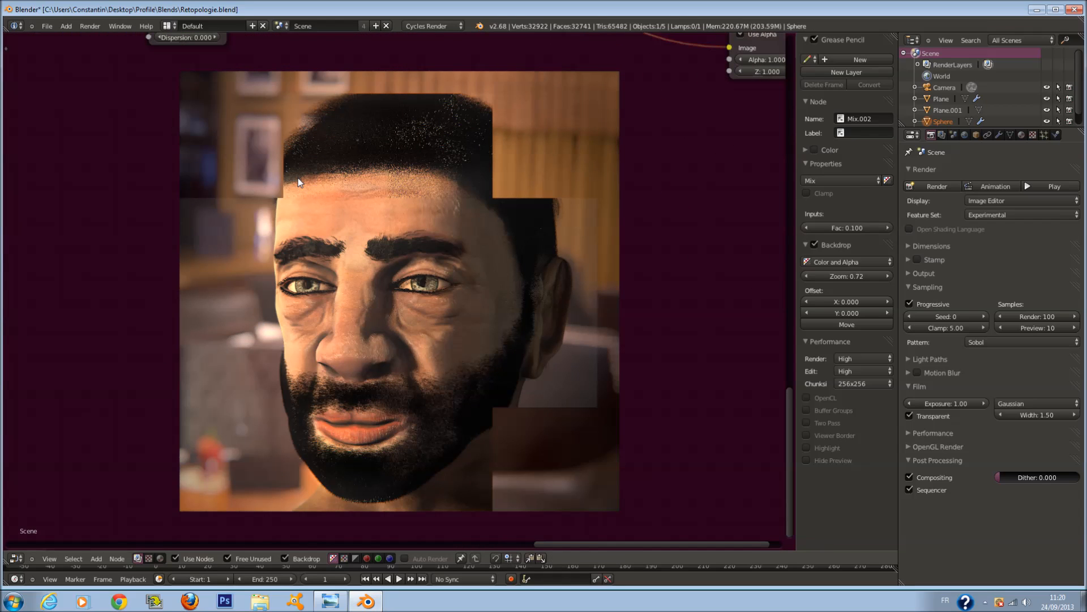
scroll(438, 312, "up", 2)
scroll(438, 313, "down", 3)
Save the project over the existing Retopologie.blend file.
key("ctrl+s")
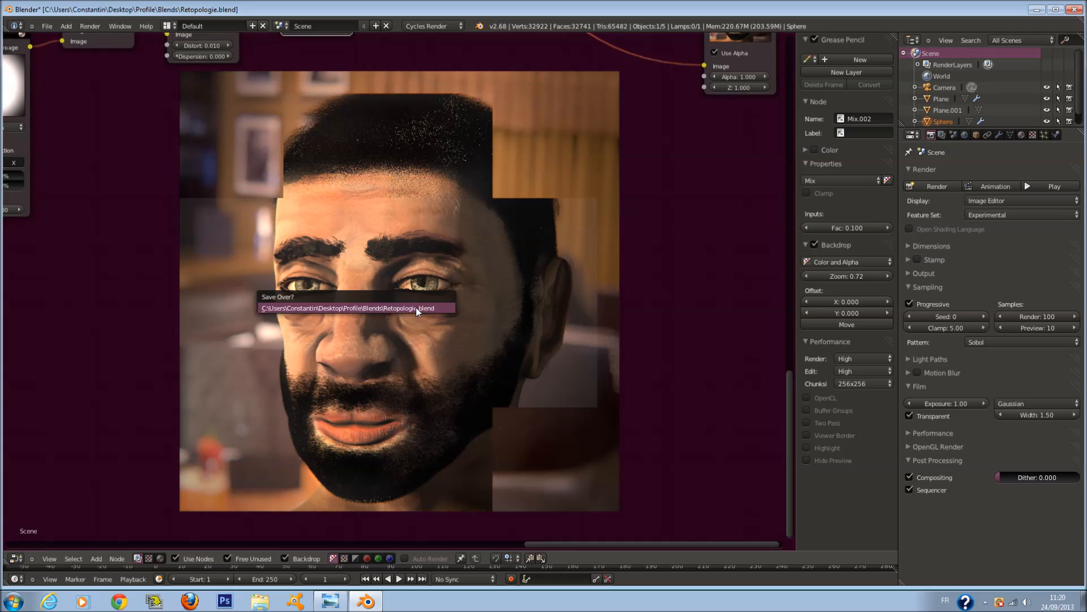
left_click(416, 307)
scroll(416, 307, "down", 1)
scroll(452, 325, "down", 1)
scroll(452, 325, "down", 1)
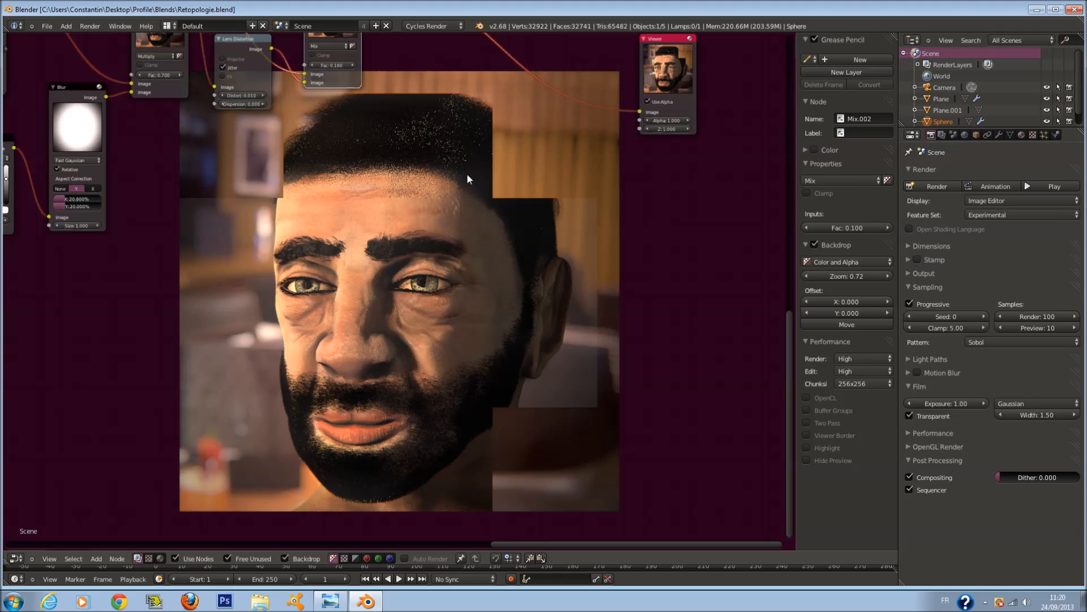
Move the Composite and Viewer output nodes farther to the right of the final Mix node.
middle_click_drag(451, 376, 331, 484)
scroll(419, 249, "up", 3)
middle_click_drag(317, 175, 634, 371)
scroll(501, 380, "down", 2)
scroll(501, 380, "down", 2)
middle_click_drag(382, 309, 46, 294)
left_click_drag(527, 283, 673, 272)
left_click_drag(529, 368, 681, 363)
scroll(576, 371, "up", 2)
middle_click_drag(360, 417, 377, 327)
scroll(377, 326, "up", 1)
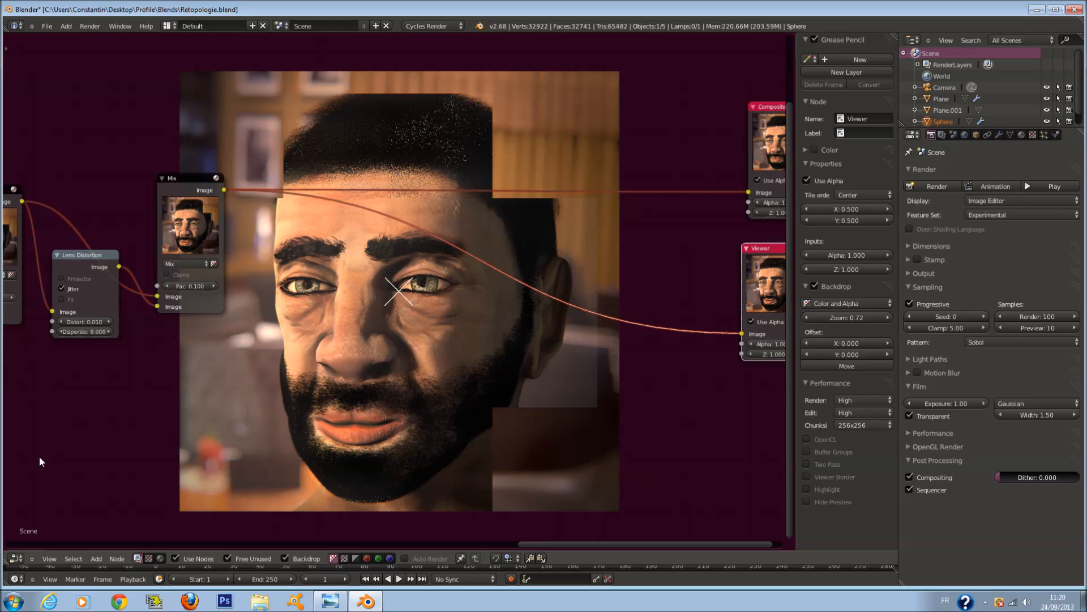
Display the material nodes of the Plane object and examine its Cheveux hair shader tree.
left_click(160, 558)
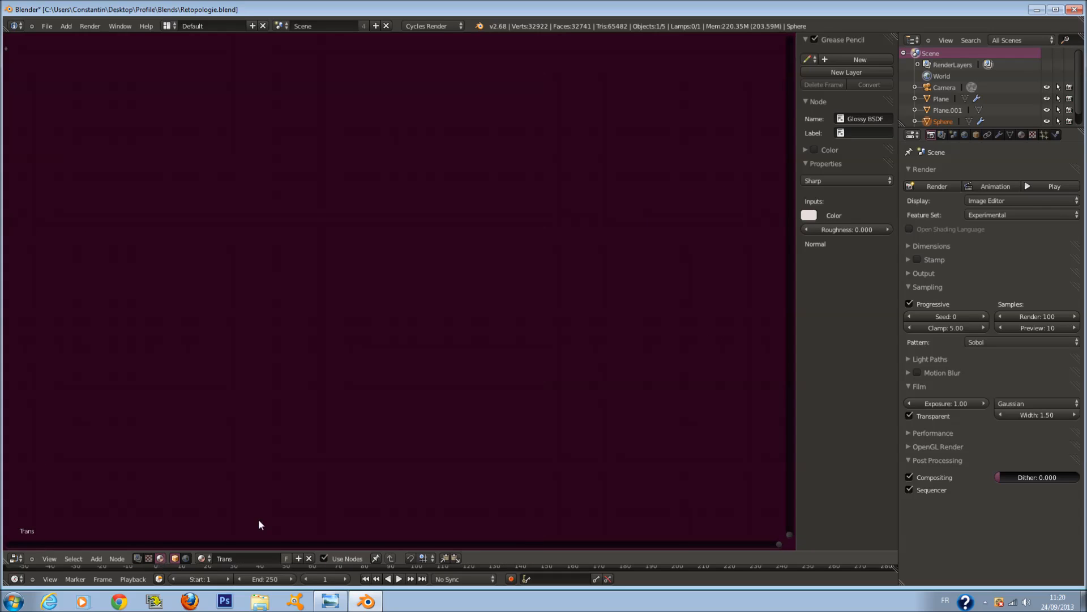
left_click(1023, 135)
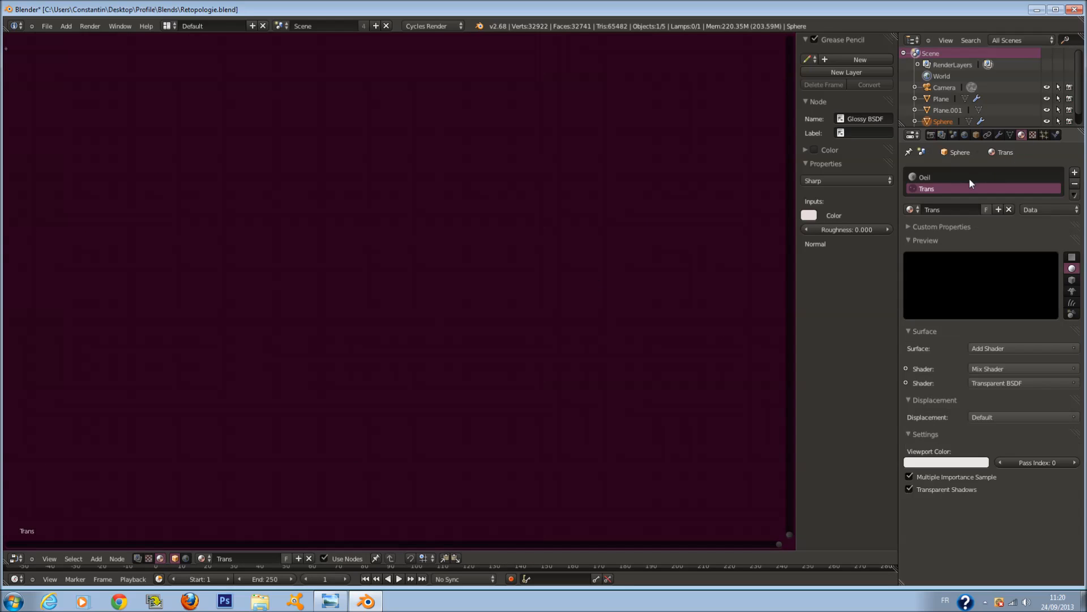
left_click(945, 97)
scroll(640, 214, "down", 15)
middle_click_drag(203, 199, 488, 320)
scroll(487, 321, "up", 10)
middle_click_drag(143, 290, 267, 321)
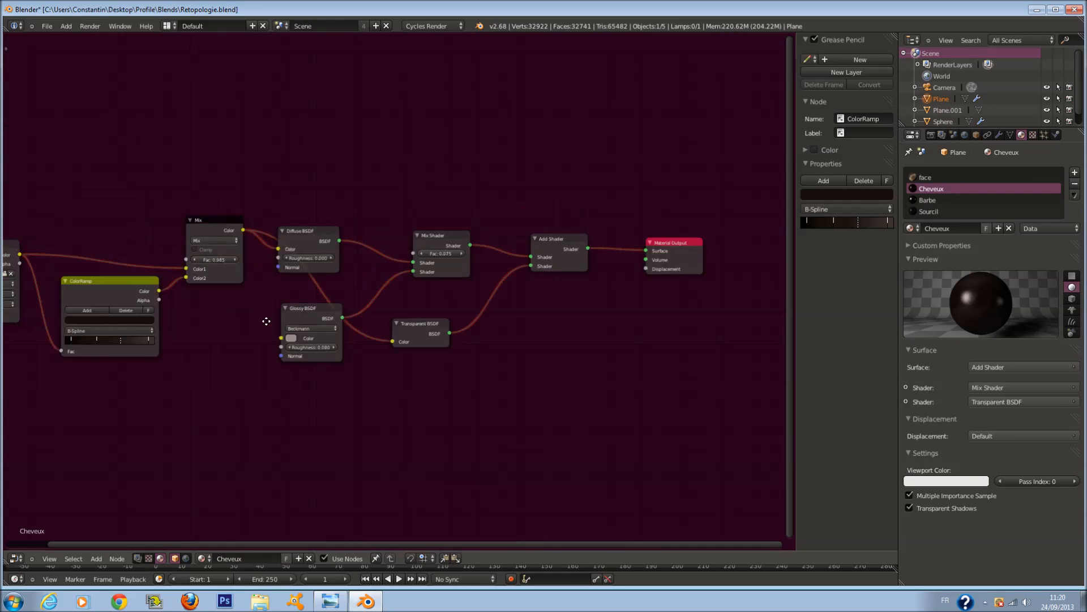
scroll(382, 317, "up", 3)
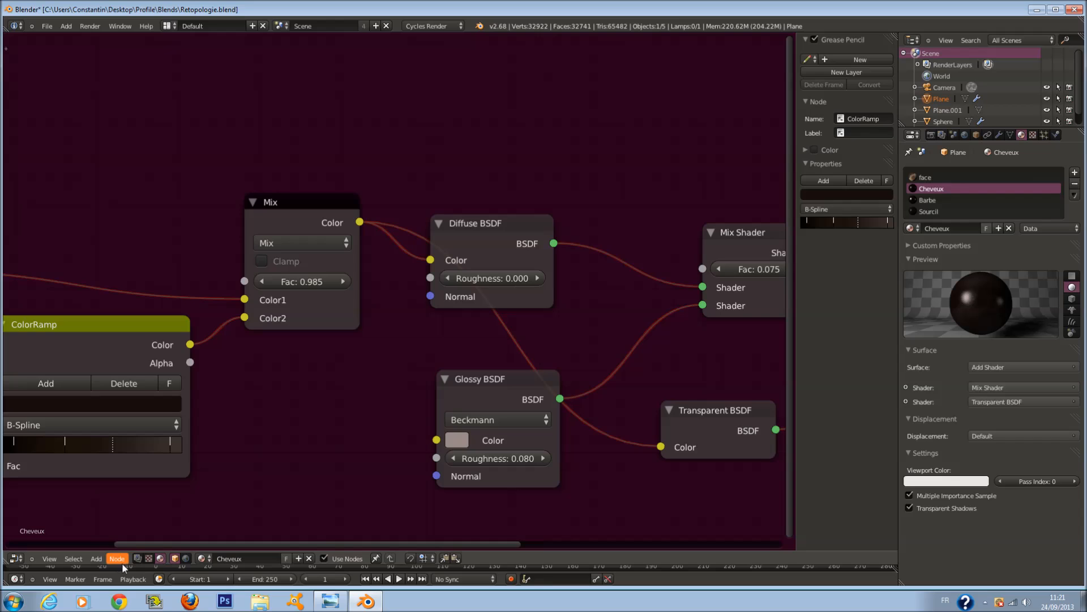
Examine the material node tree of the Plane's face material, including its image textures, ColorRamp and shaders.
left_click(137, 558)
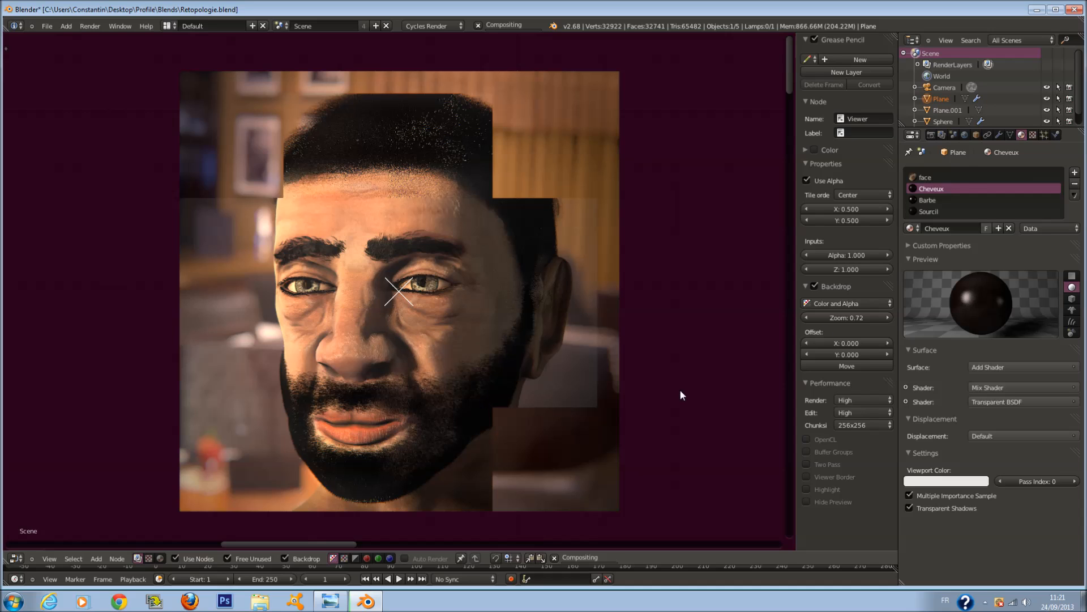
left_click(932, 178)
key("Home")
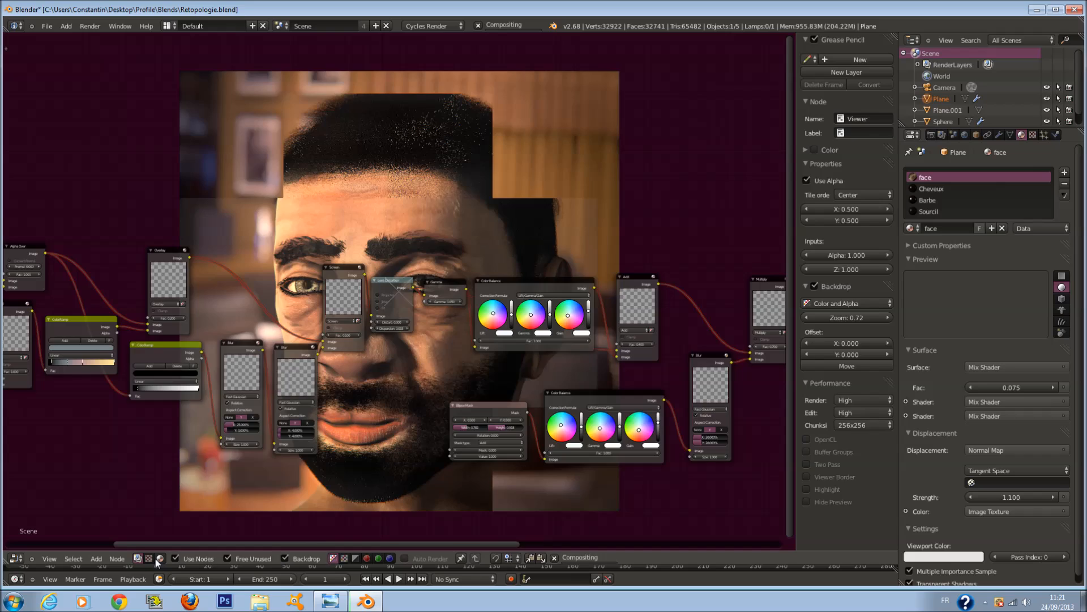
left_click(160, 558)
scroll(493, 342, "up", 5)
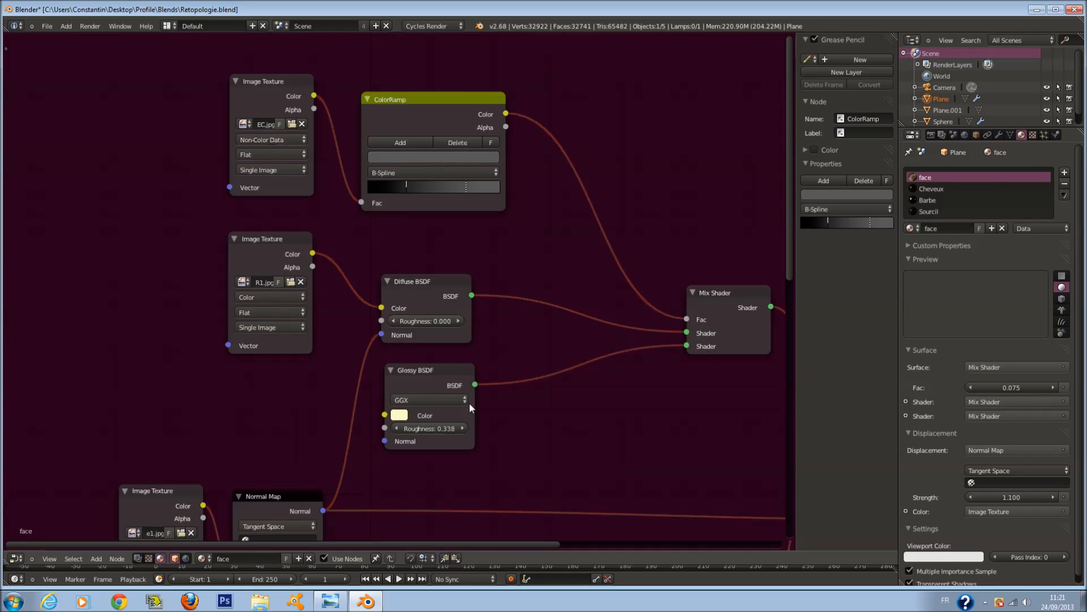
scroll(470, 406, "up", 1)
left_click(473, 148)
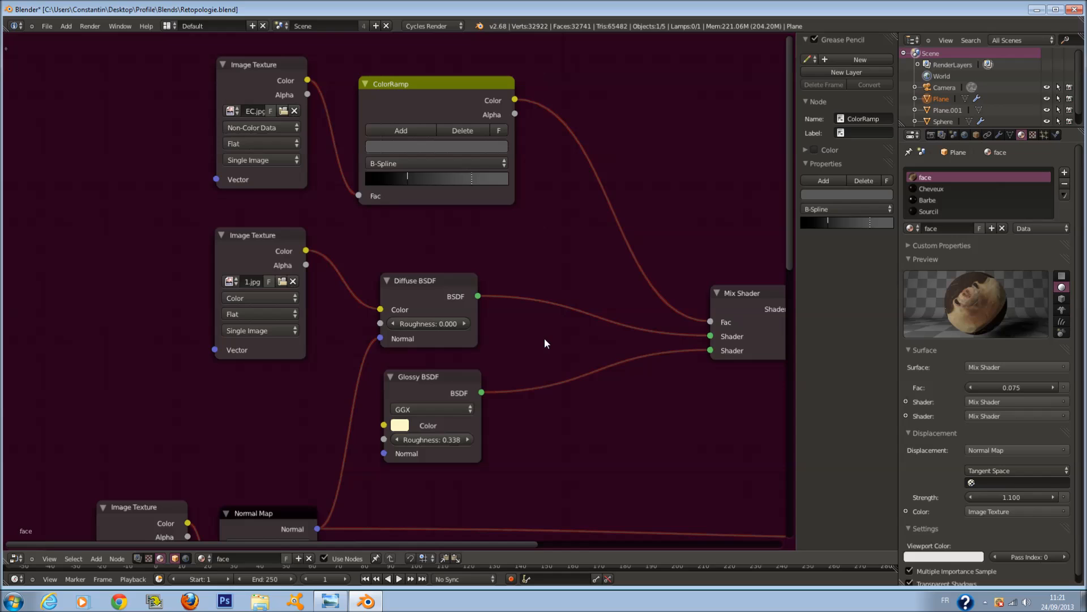
Show the composited Viewer Node image in an image editor in place of the material nodes and save the project.
left_click(16, 558)
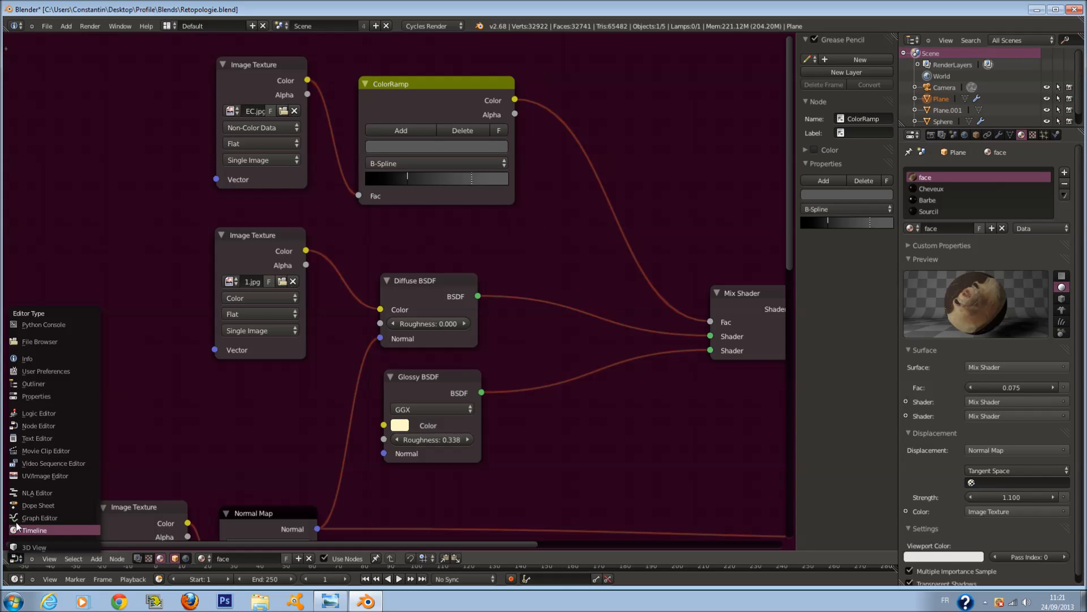
left_click(34, 473)
scroll(404, 382, "down", 2)
scroll(407, 383, "up", 4)
scroll(407, 383, "down", 1)
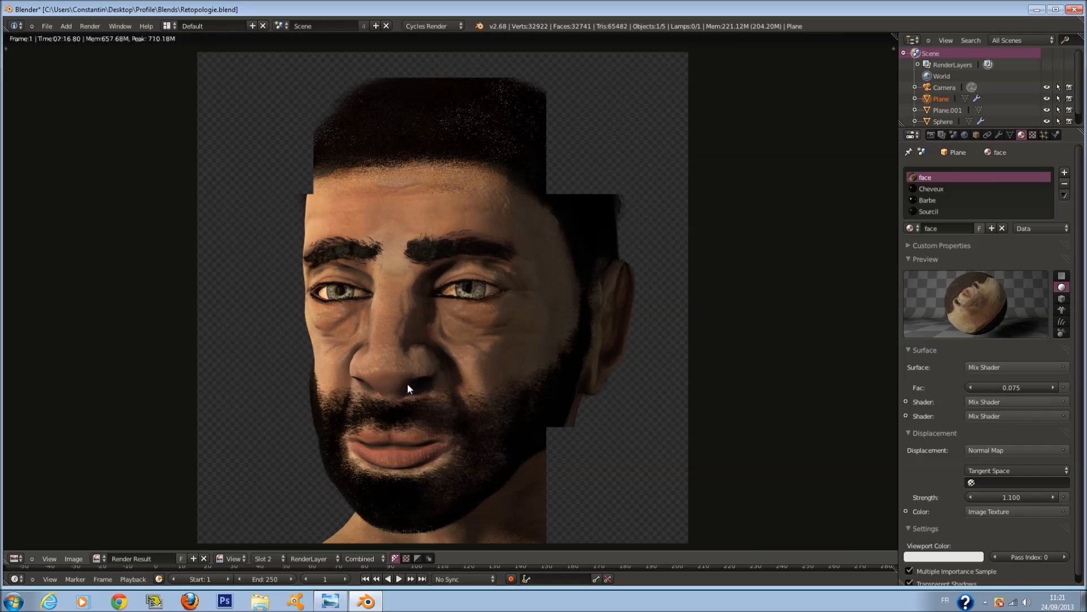
left_click(99, 559)
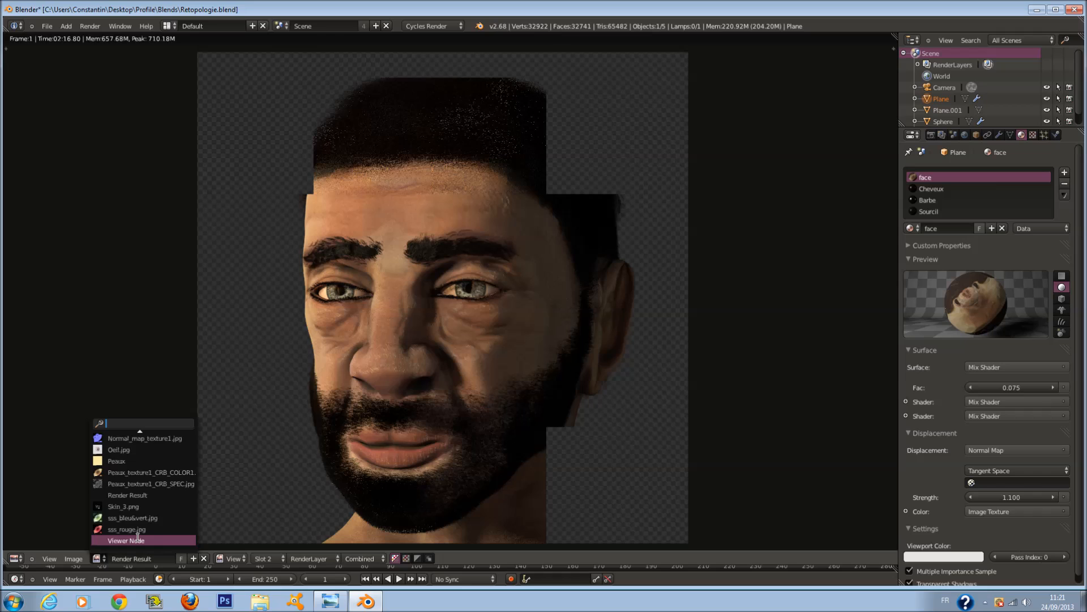
left_click(138, 539)
left_click(73, 559)
scroll(533, 411, "up", 1)
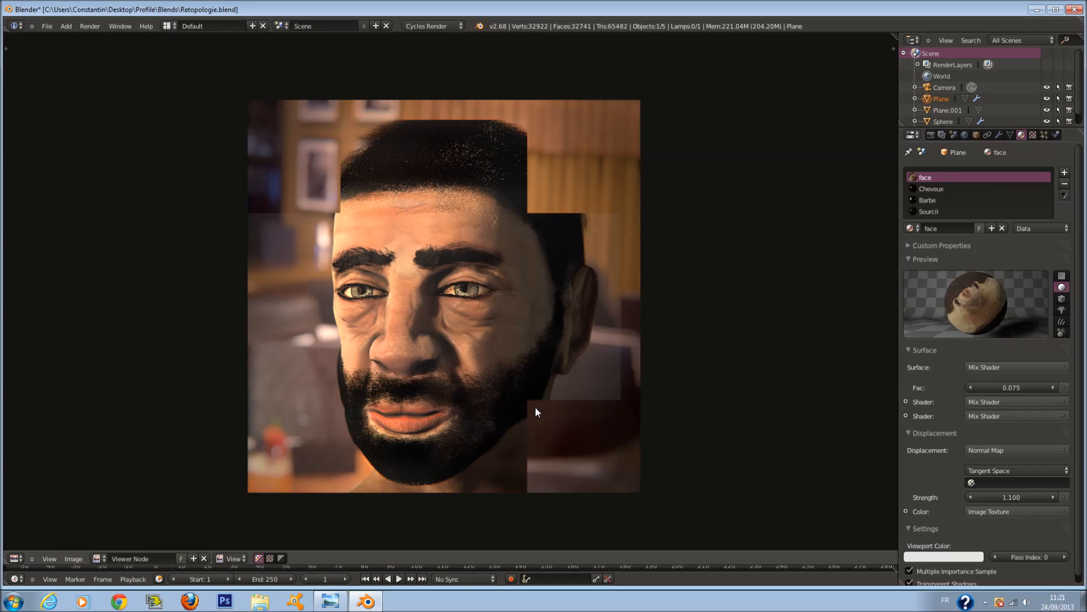
middle_click_drag(535, 407, 519, 407)
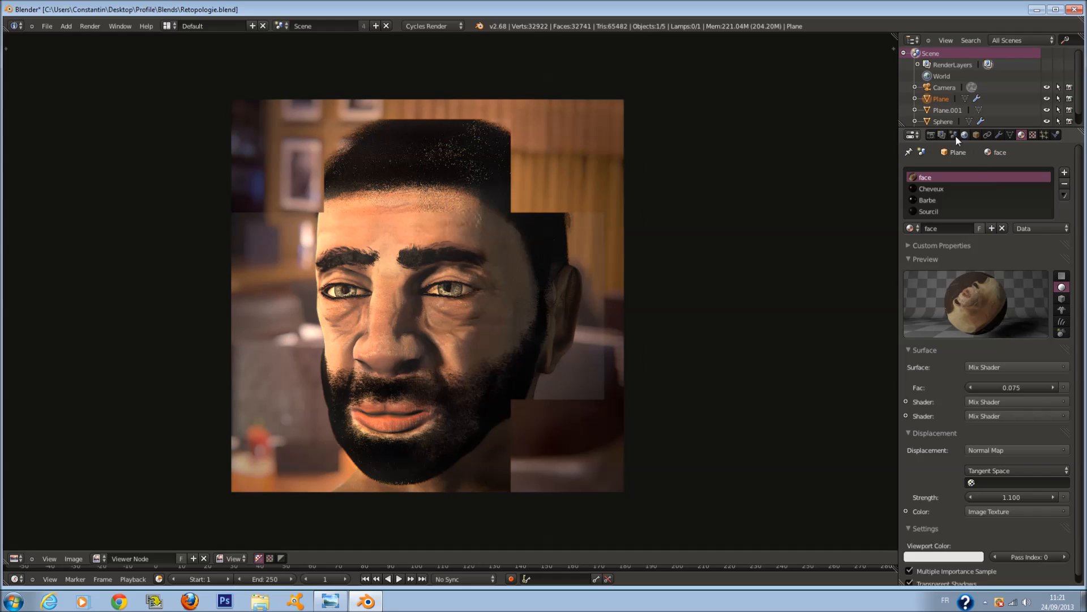
left_click(930, 135)
key("ctrl+s")
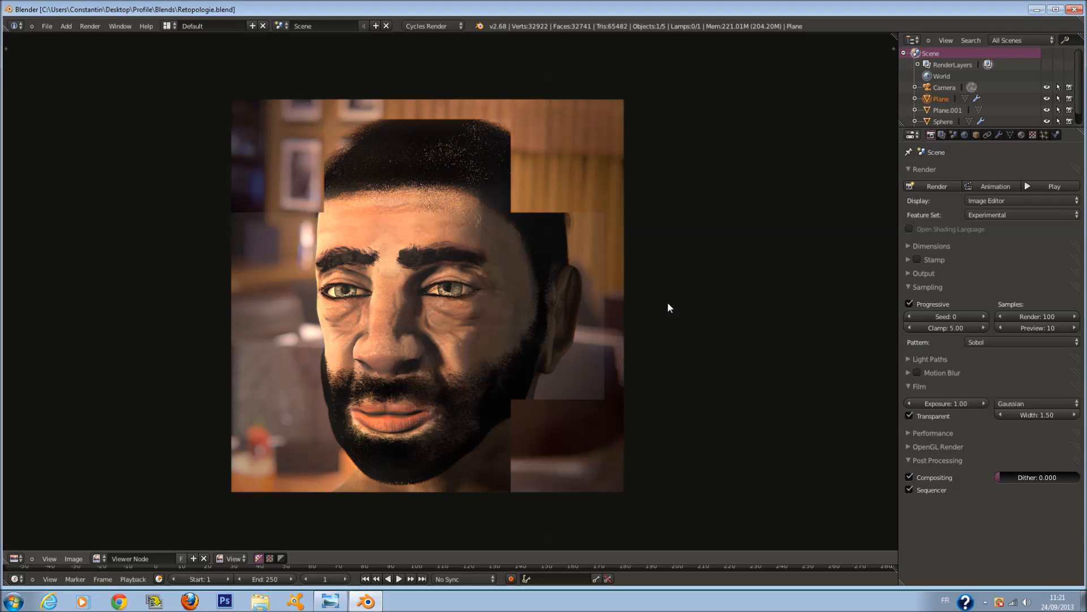
Examine the composited portrait closely, from the hair and beard to the blurred background.
scroll(623, 363, "up", 1)
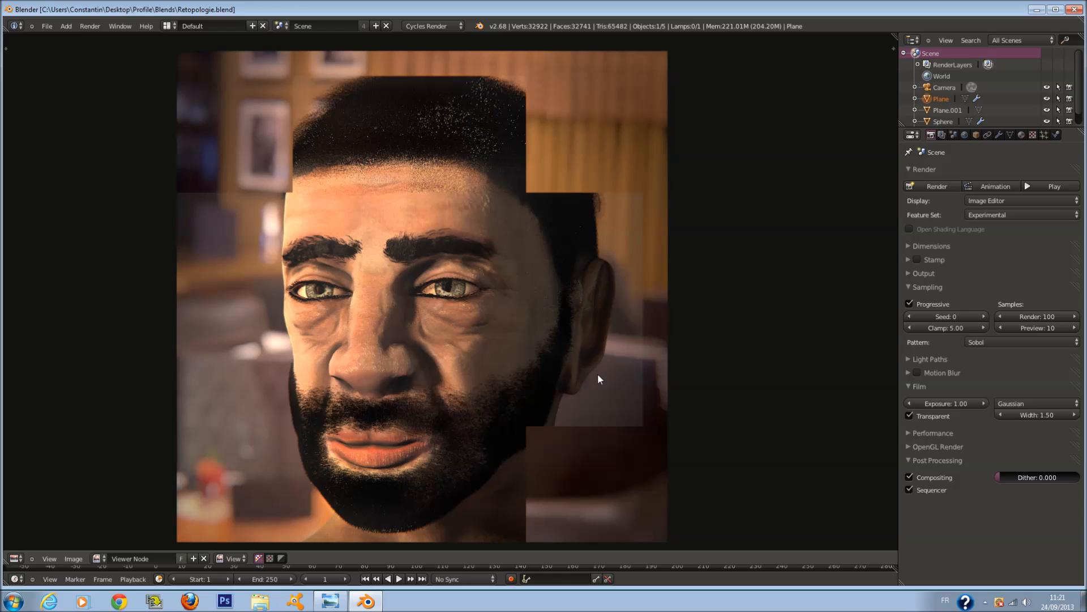
middle_click_drag(597, 376, 619, 374)
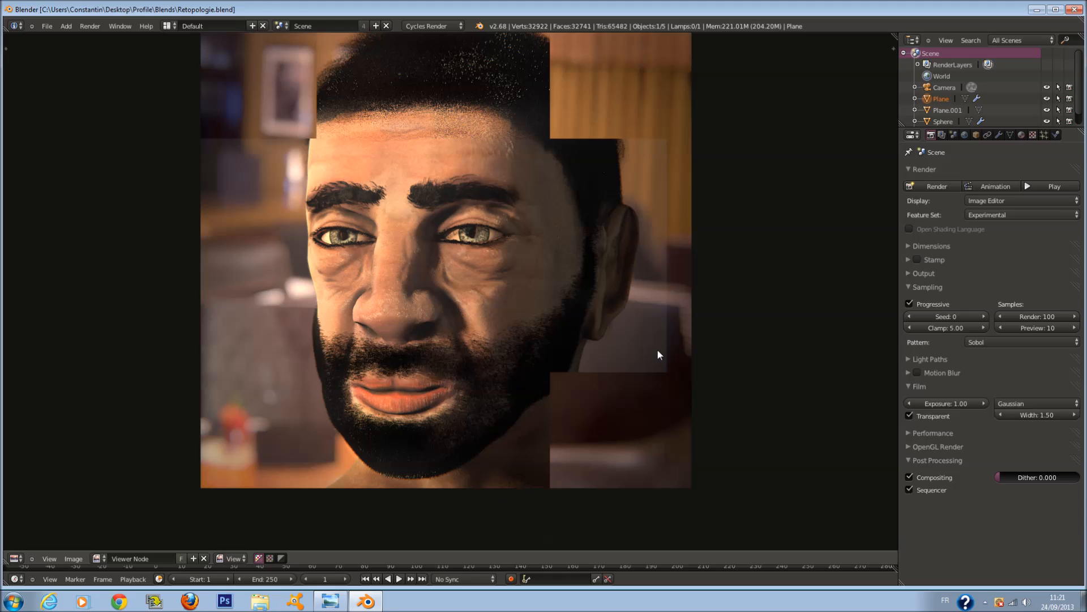
scroll(663, 310, "down", 1)
middle_click_drag(663, 311, 651, 338)
middle_click_drag(611, 376, 615, 340)
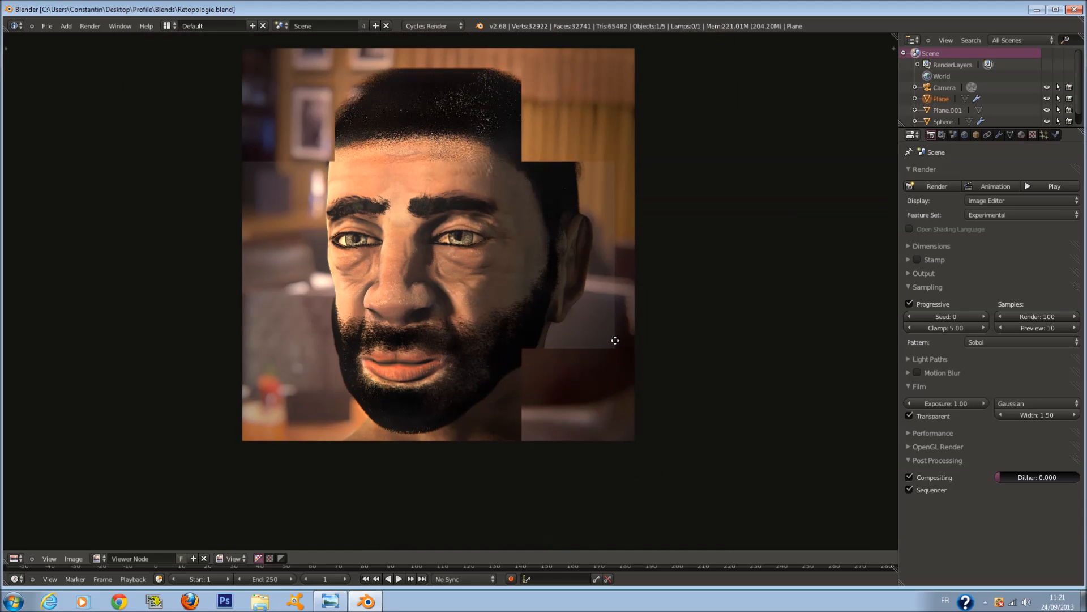
scroll(615, 340, "up", 1)
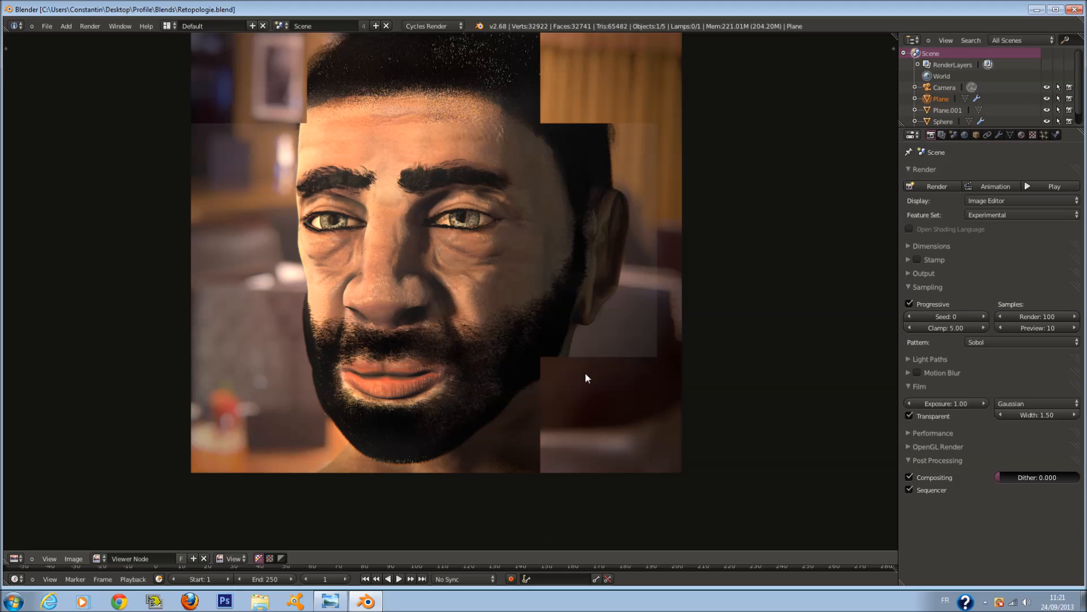
scroll(586, 378, "down", 1)
middle_click_drag(553, 413, 549, 436)
scroll(559, 436, "up", 2)
scroll(566, 429, "down", 1)
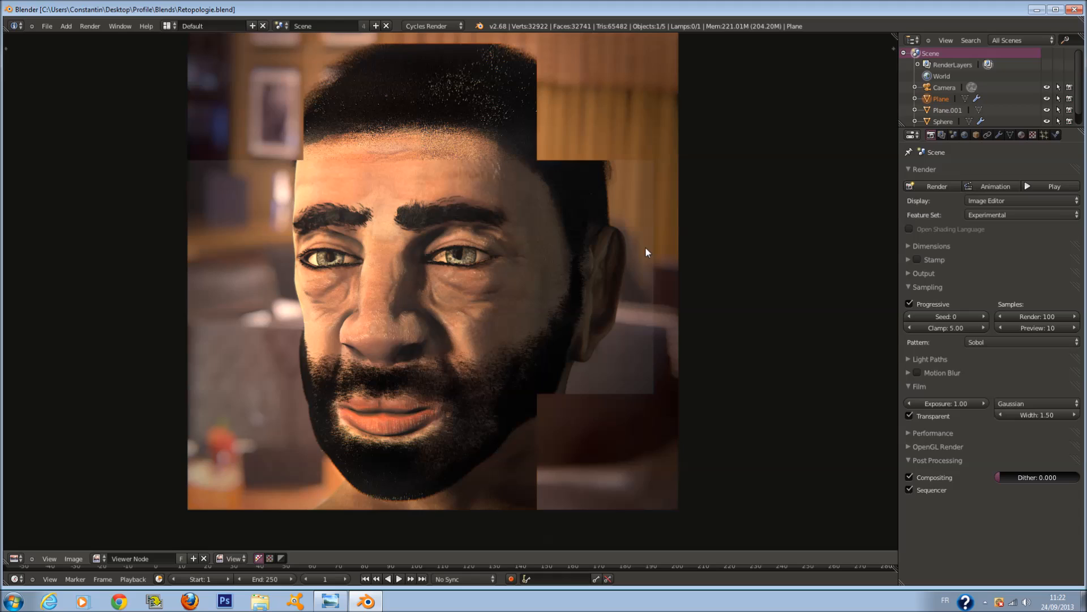
scroll(680, 255, "down", 1)
Set the render samples to 1000 and save the project.
left_click(1032, 317)
type("1000")
key("Return")
key("ctrl+s")
left_click(832, 326)
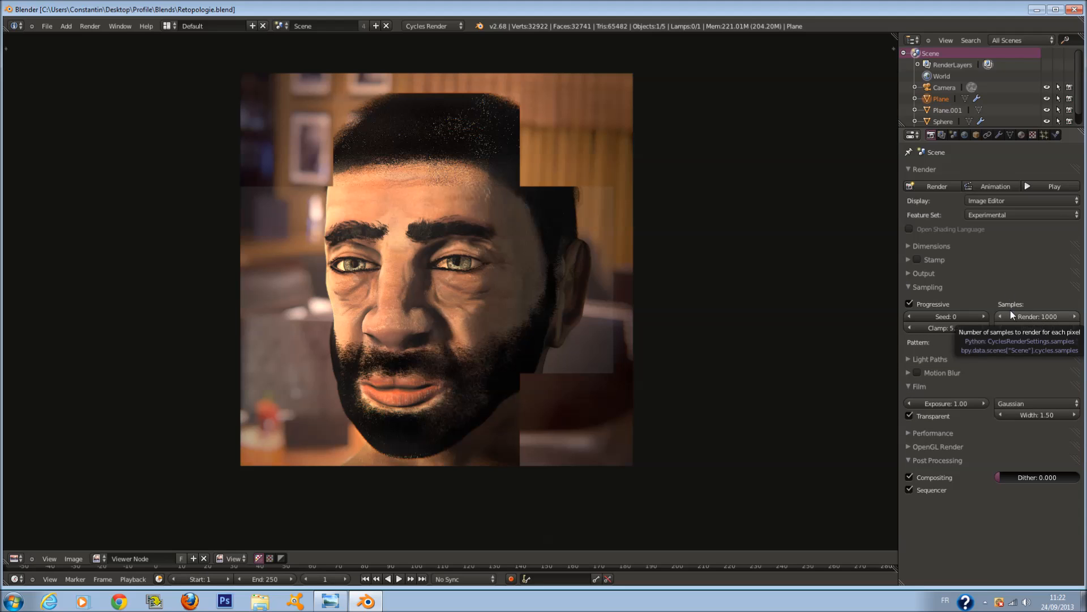
Review the scene's Output, Stamp and Dimensions render settings.
left_click(936, 273)
left_click(937, 272)
left_click(939, 259)
left_click(940, 260)
left_click(943, 247)
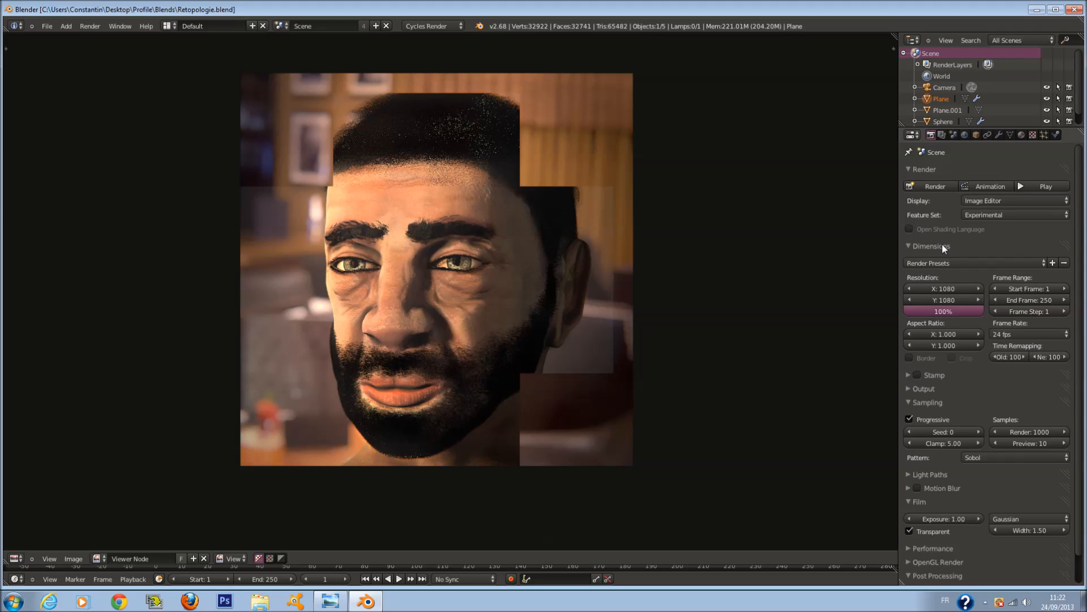
left_click(943, 309)
key("Return")
left_click(942, 246)
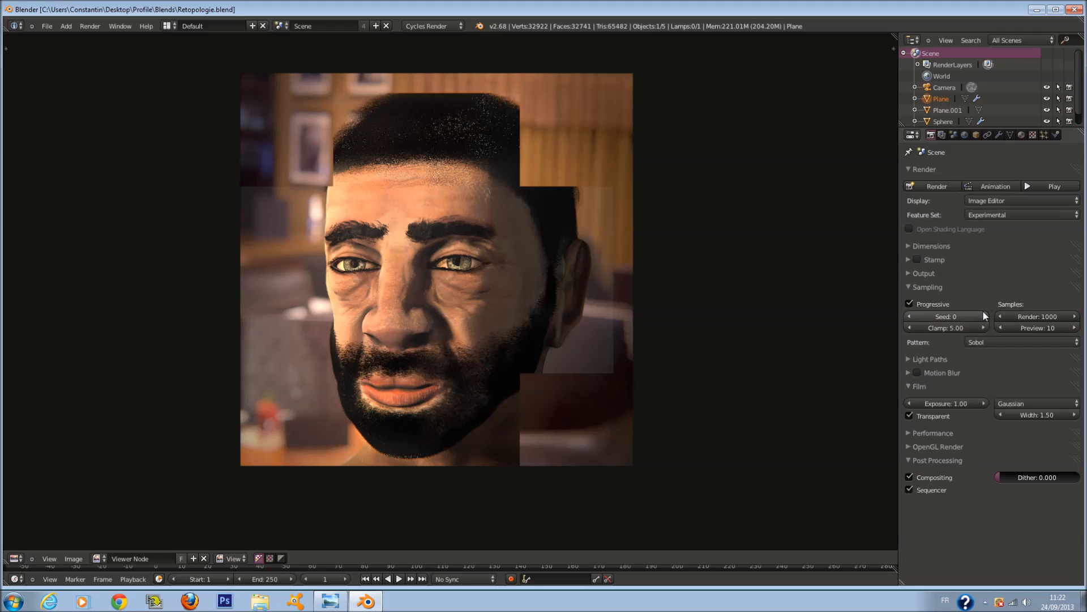
Set the render resolution scale to 200%.
left_click(950, 244)
left_click(936, 314)
type("200")
key("Return")
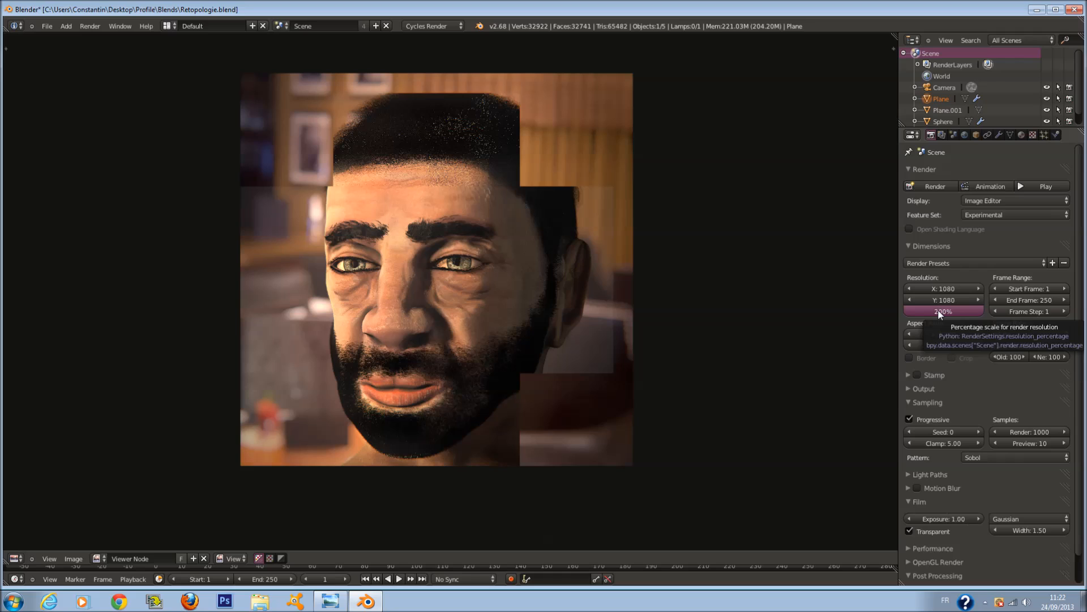
Set the render resolution scale to 110% and minimize the Blender window.
left_click(940, 311)
type("110")
key("Return")
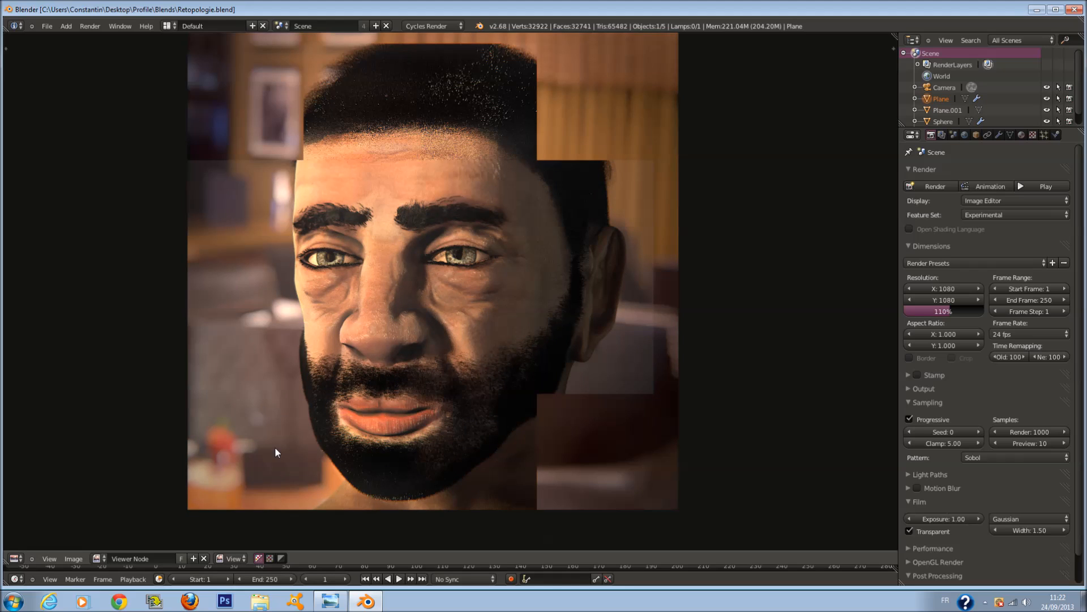
left_click(1036, 9)
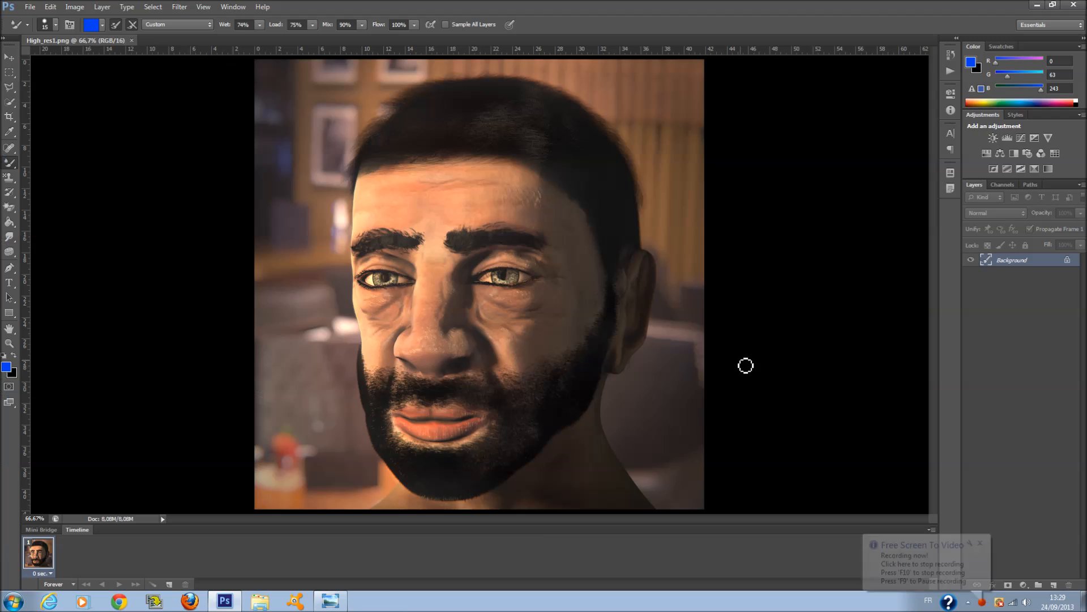
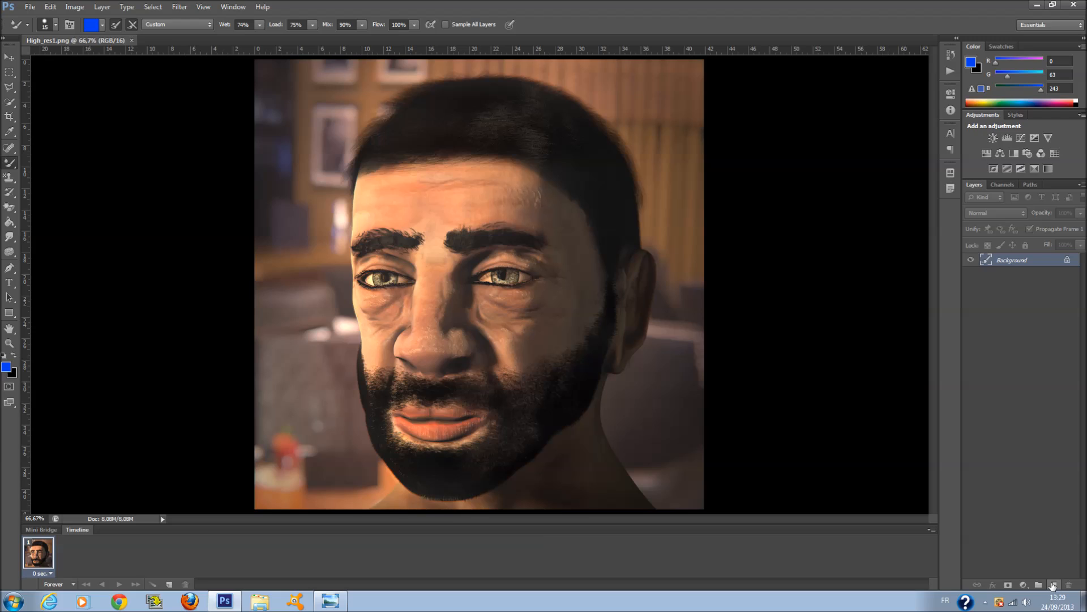
Add a new layer above High_res1.png's background and outline the base of the neck with a polygonal lasso selection for a shirt.
left_click(1055, 585)
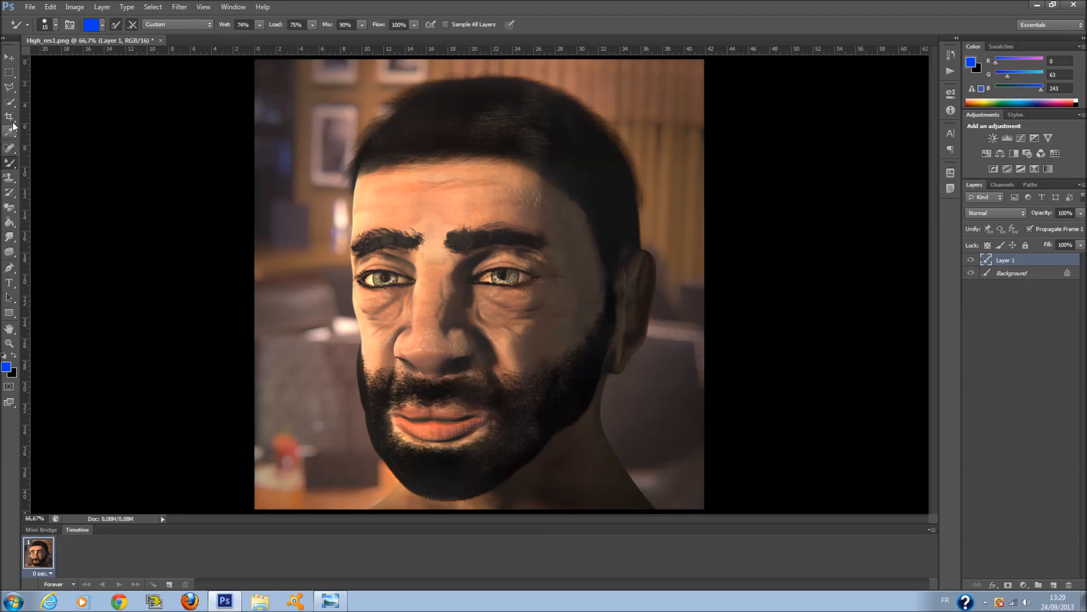
left_click(10, 89)
left_click(381, 507)
left_click(457, 505)
left_click(524, 498)
left_click(536, 495)
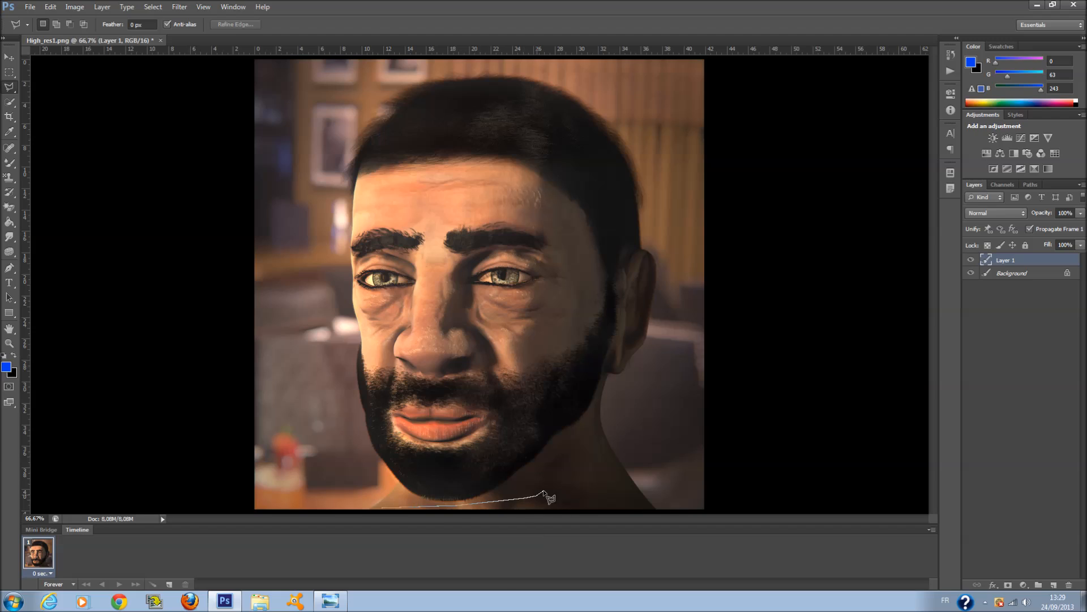
left_click(569, 486)
left_click(622, 463)
left_click(660, 518)
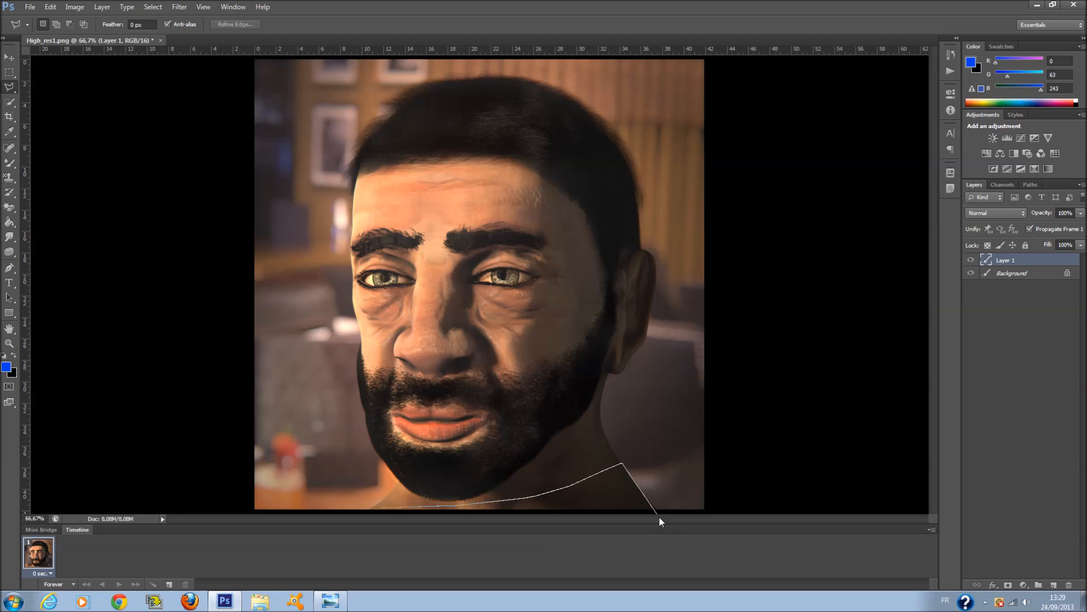
left_click(384, 509)
key("Return")
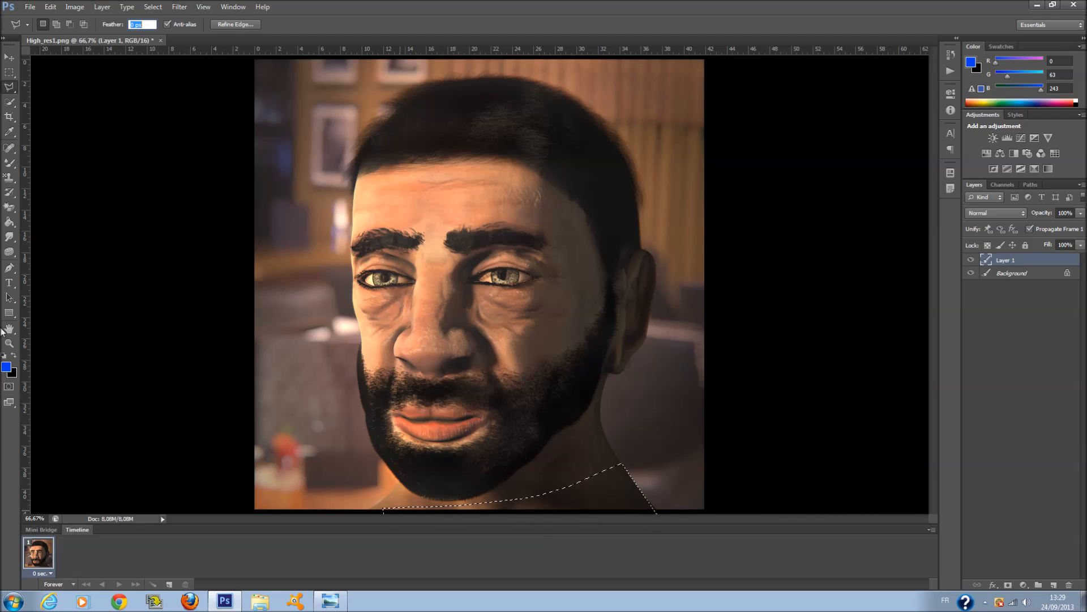
Set the foreground color to pure white and fill the shirt selection on the new layer with the Paint Bucket.
left_click(6, 366)
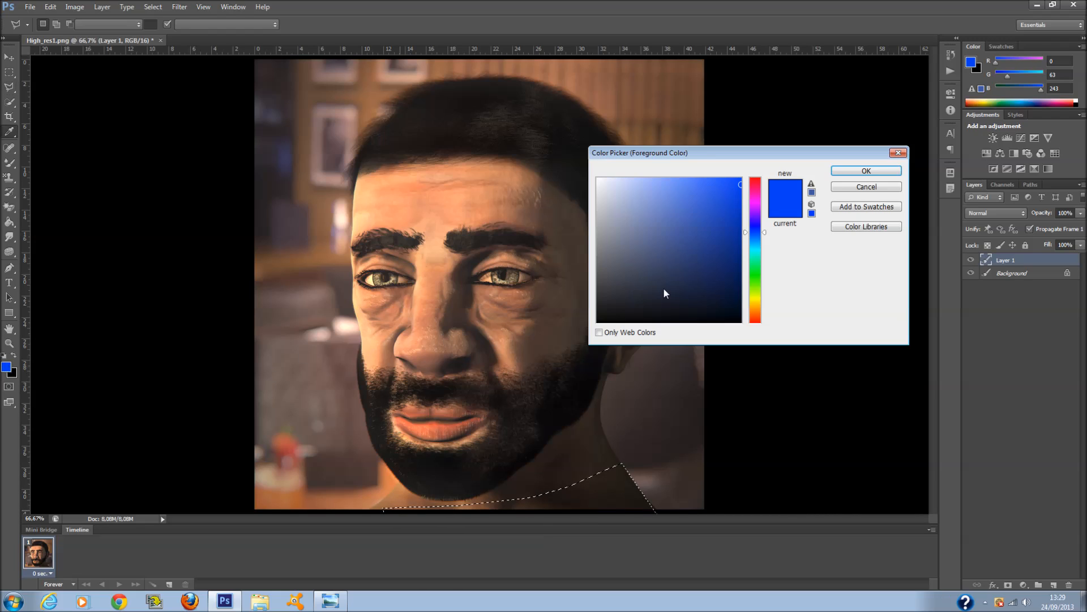
left_click_drag(630, 207, 595, 176)
left_click(843, 174)
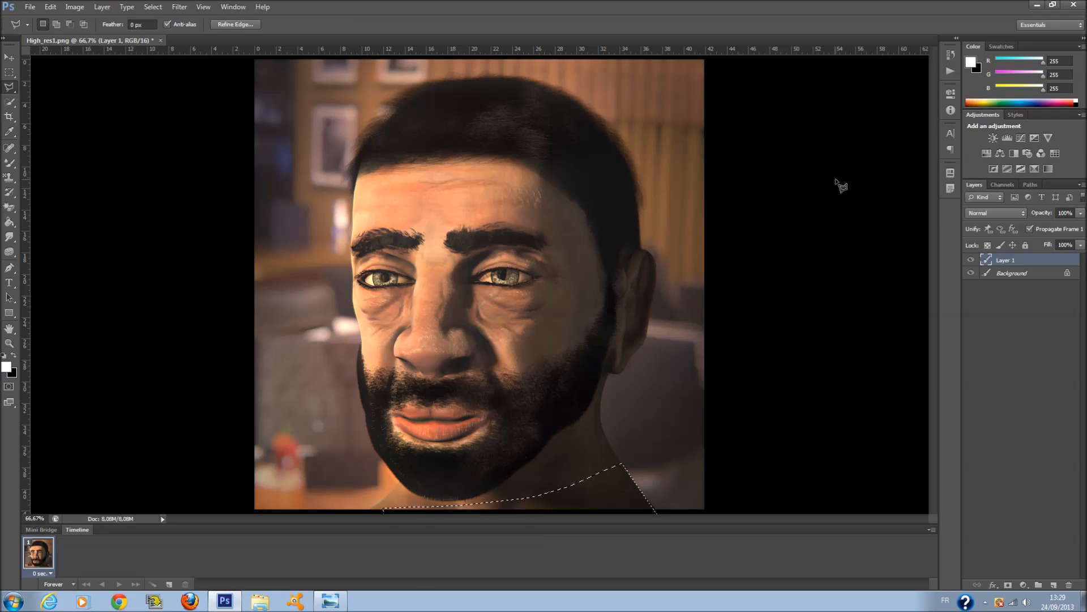
key("g")
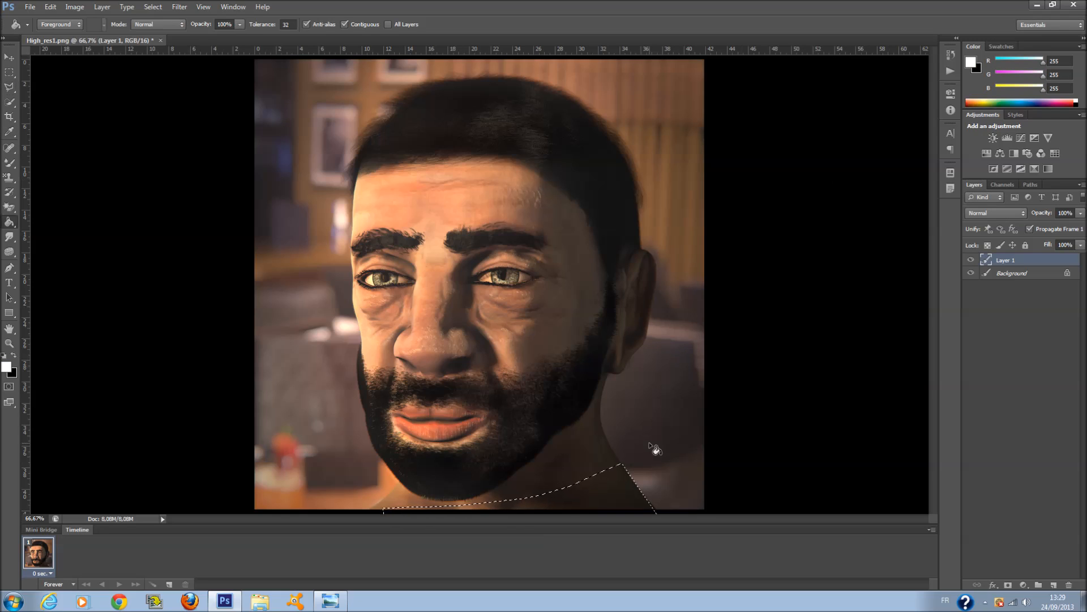
left_click(610, 497)
Try blend modes such as Exclusion and Saturation on the white shirt layer and return it to Normal.
left_click(1019, 213)
left_click(1019, 213)
scroll(1020, 213, "down", 8)
scroll(1020, 213, "down", 7)
scroll(1019, 213, "down", 2)
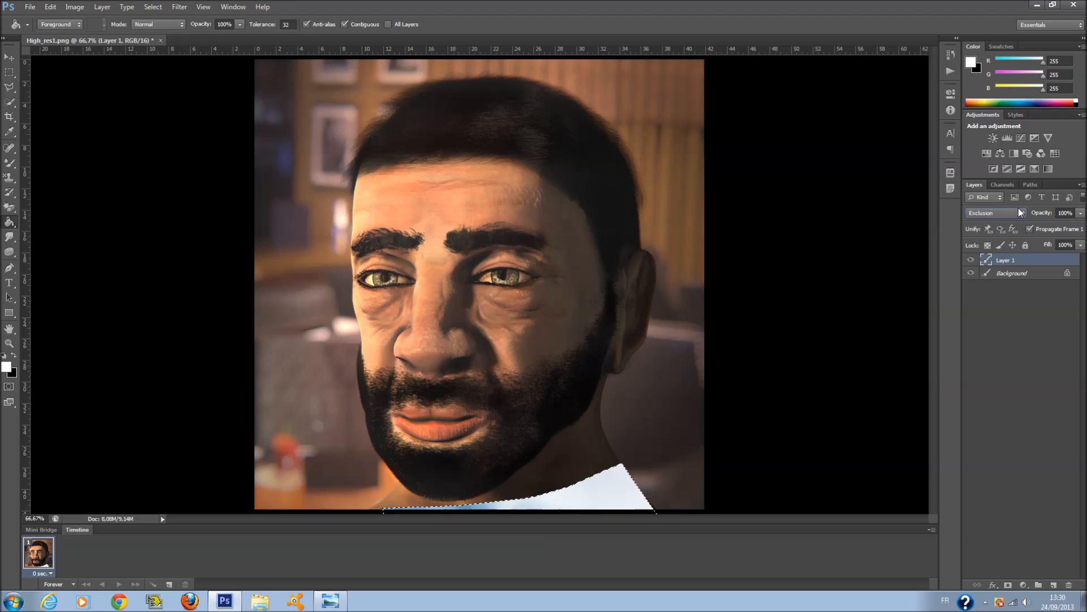
left_click(1017, 213)
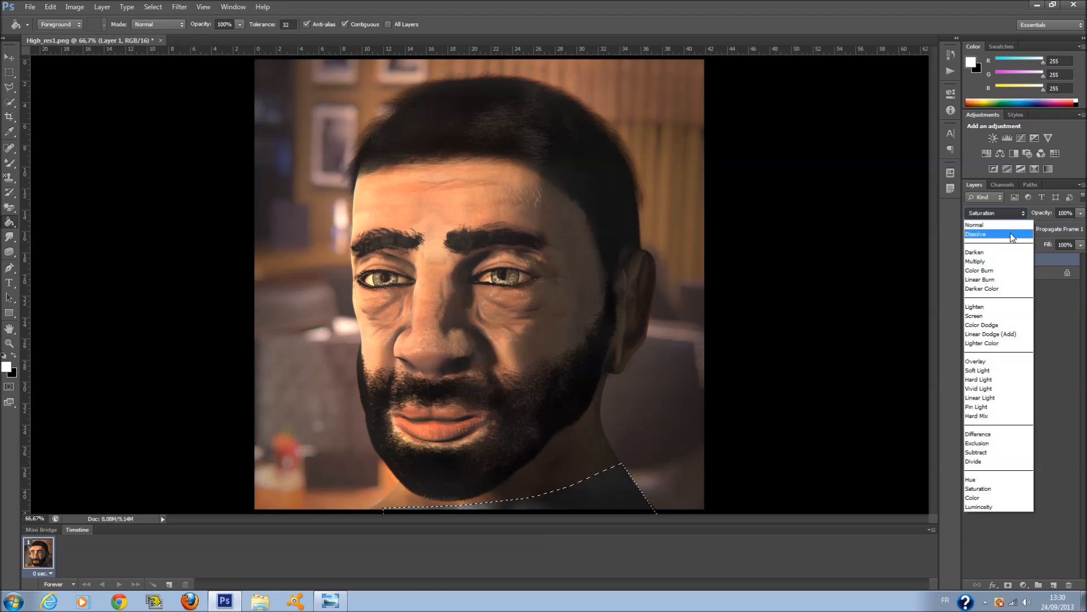
left_click(997, 223)
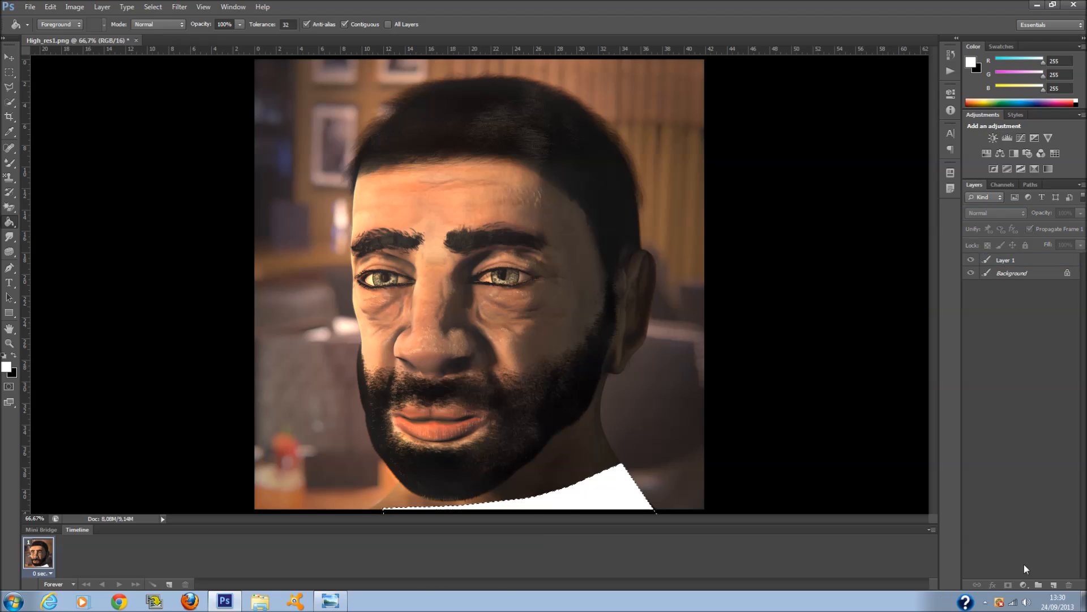
Add another layer above the shirt and outline a polygonal lasso selection for a jacket collar beside the neck, below the ear.
left_click(1054, 584)
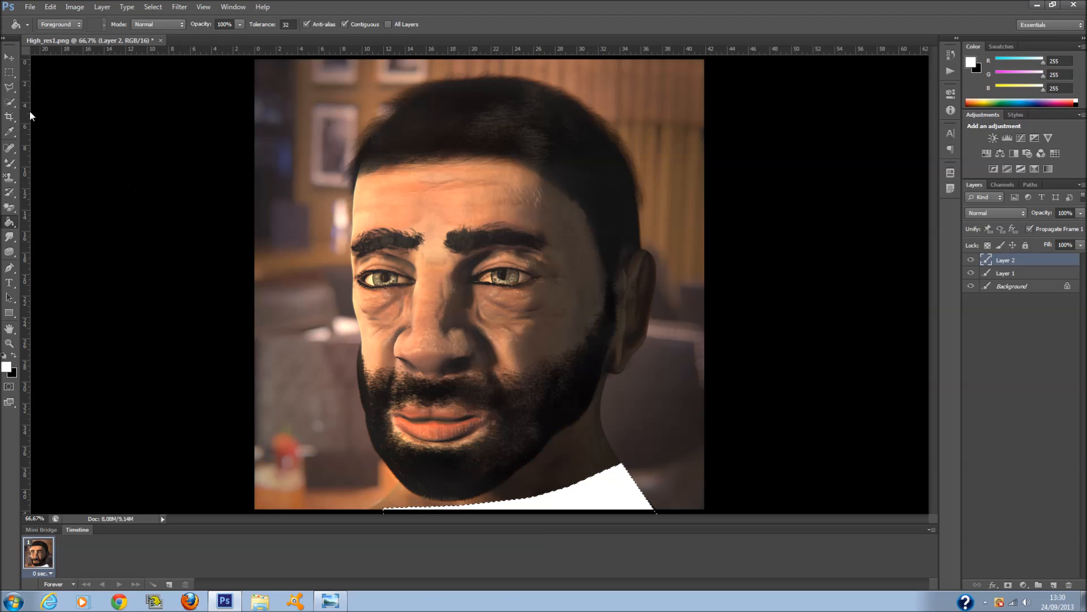
left_click(9, 86)
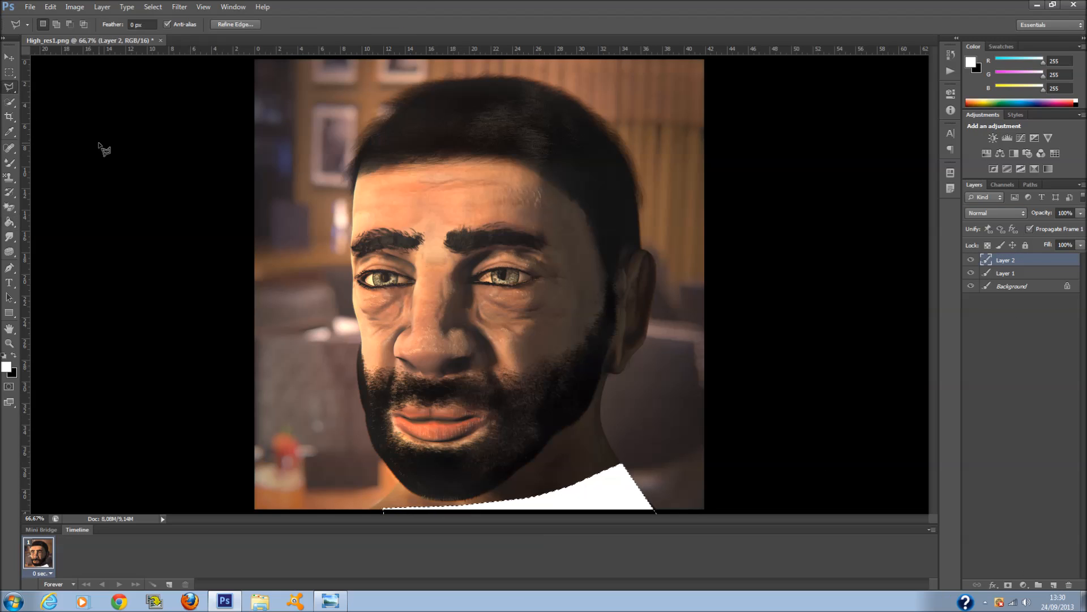
left_click(605, 435)
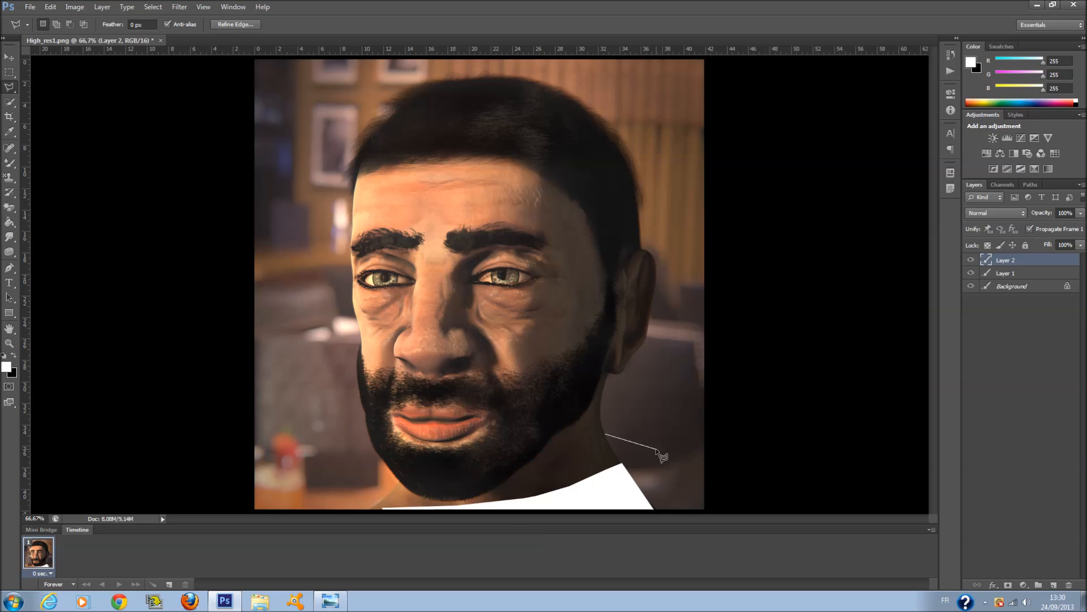
left_click(657, 450)
left_click(607, 436)
Set the foreground color to dark grey #161616 and fill the jacket collar selection on the new layer.
left_click(7, 368)
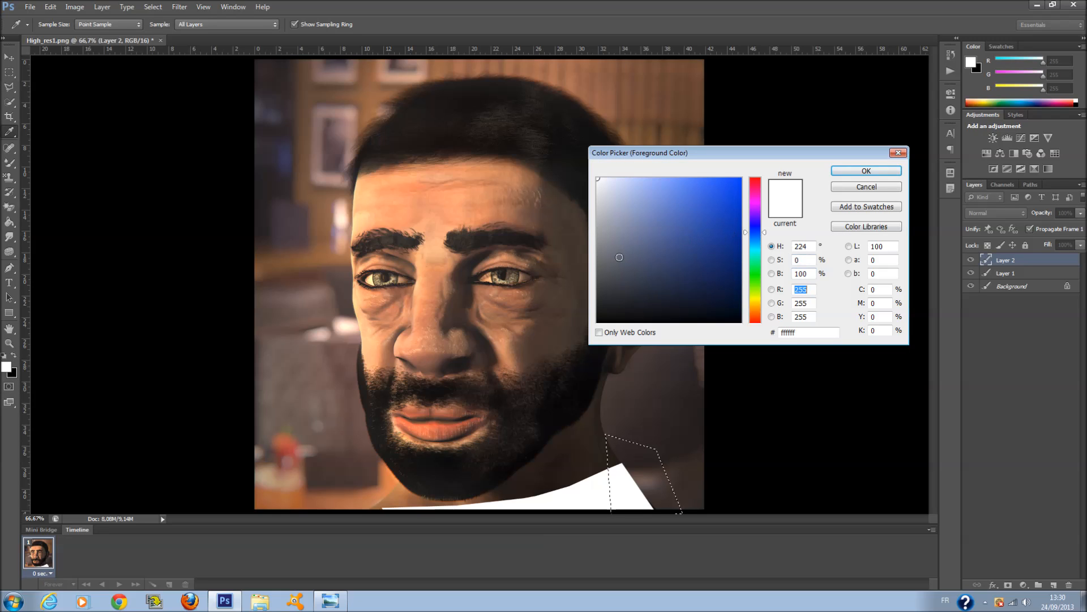
left_click(598, 310)
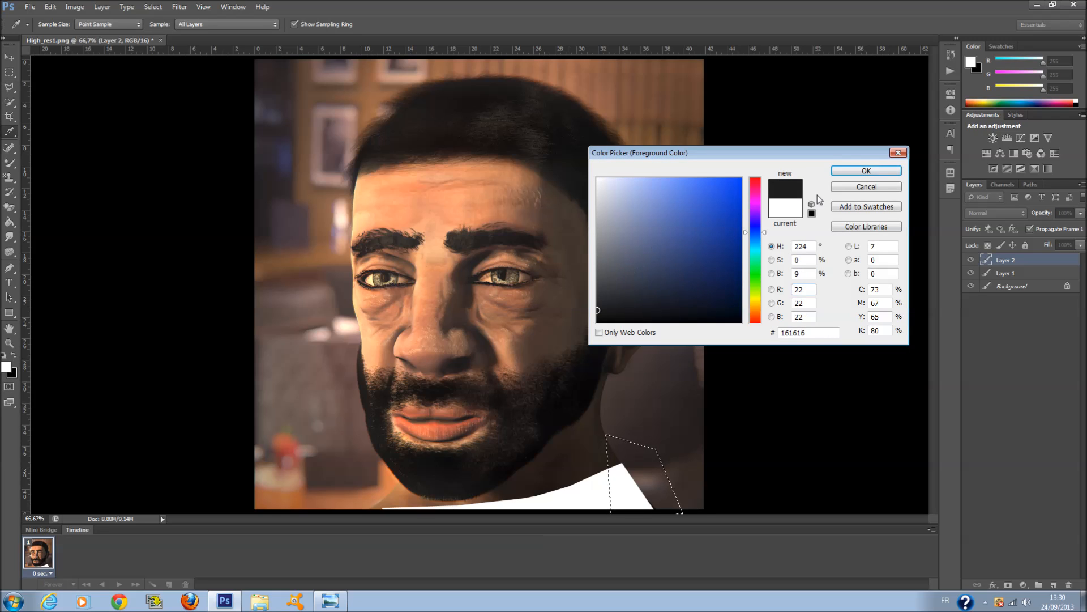
left_click(867, 171)
key("g")
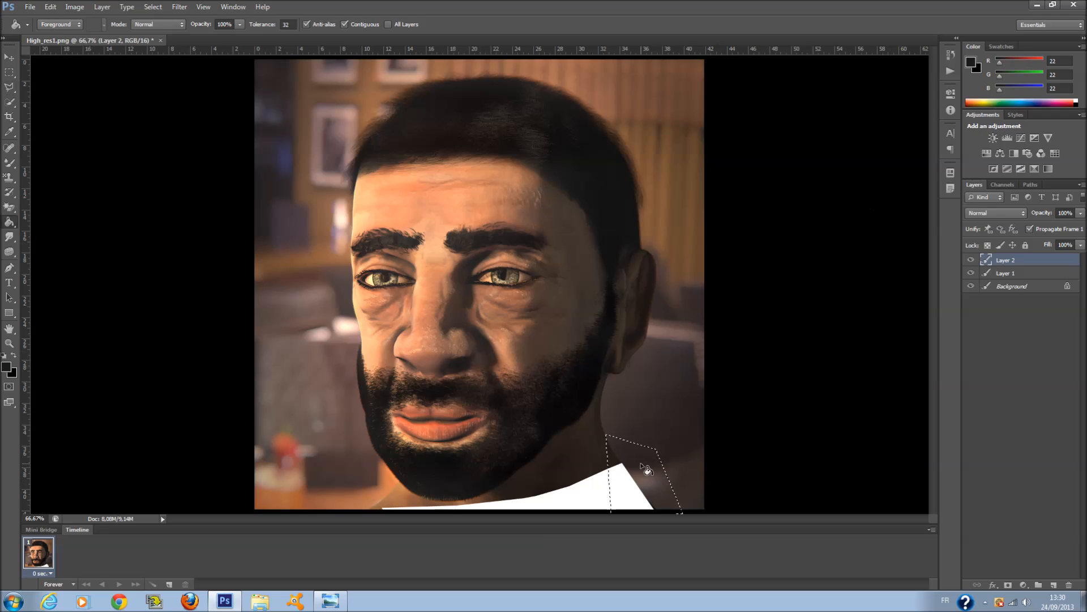
left_click(651, 469)
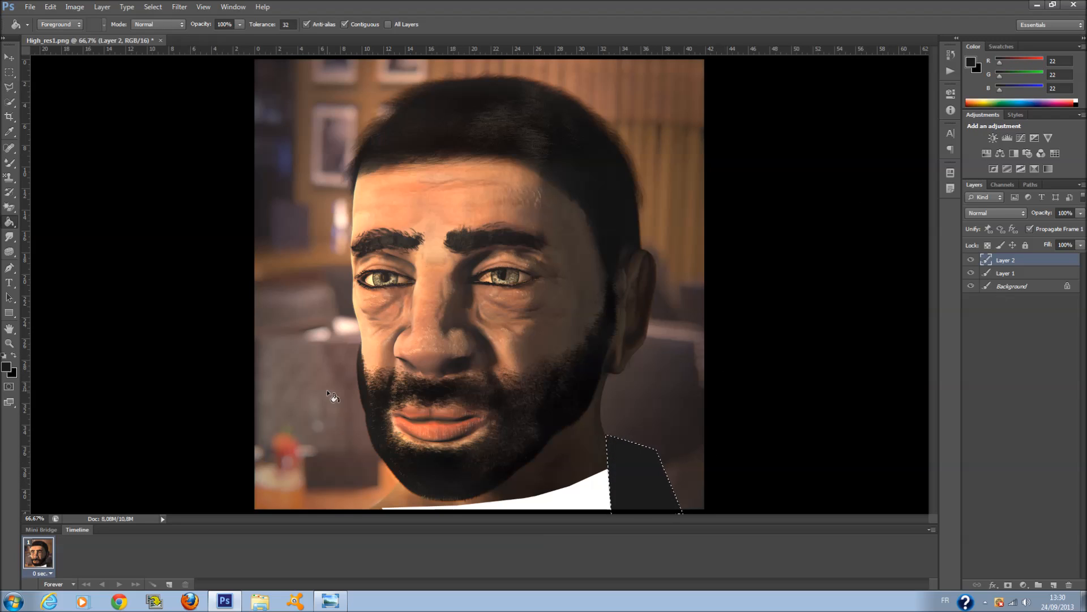
left_click(10, 71)
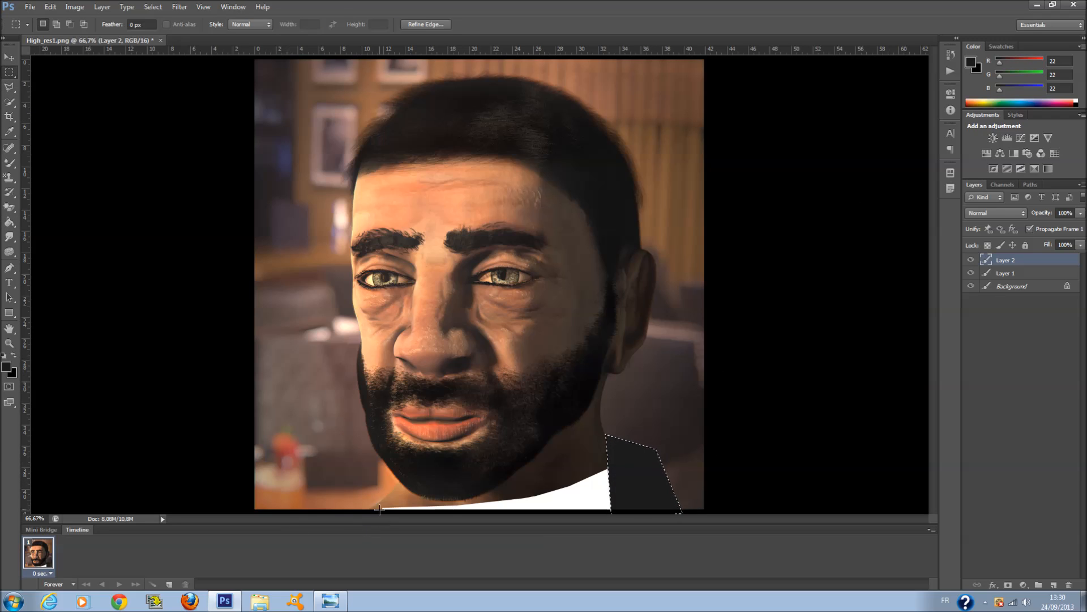
left_click(9, 87)
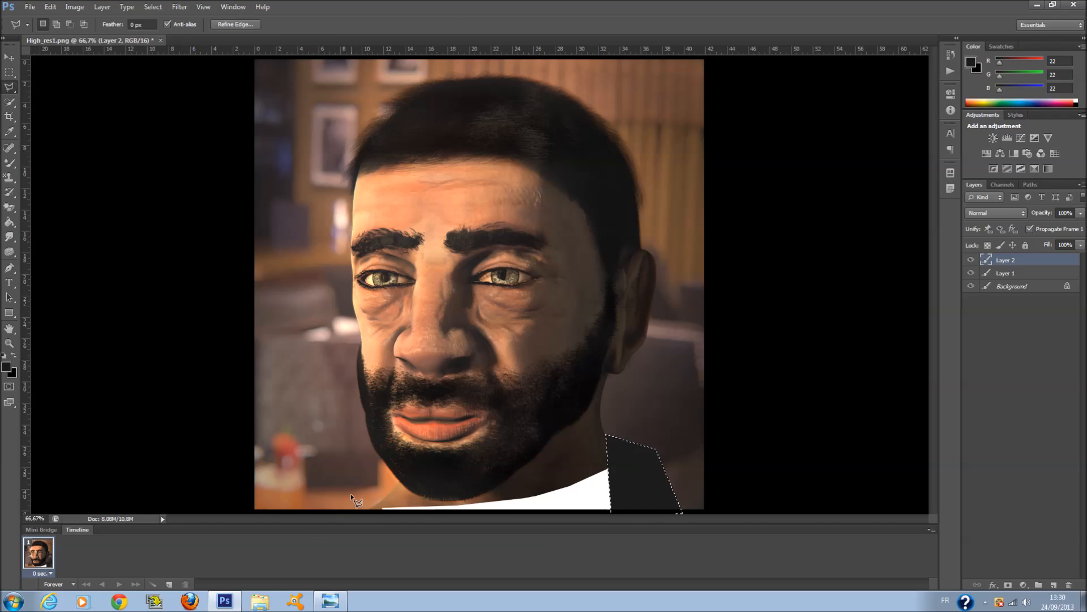
left_click(397, 483)
left_click(396, 484)
key("Return")
key("Return")
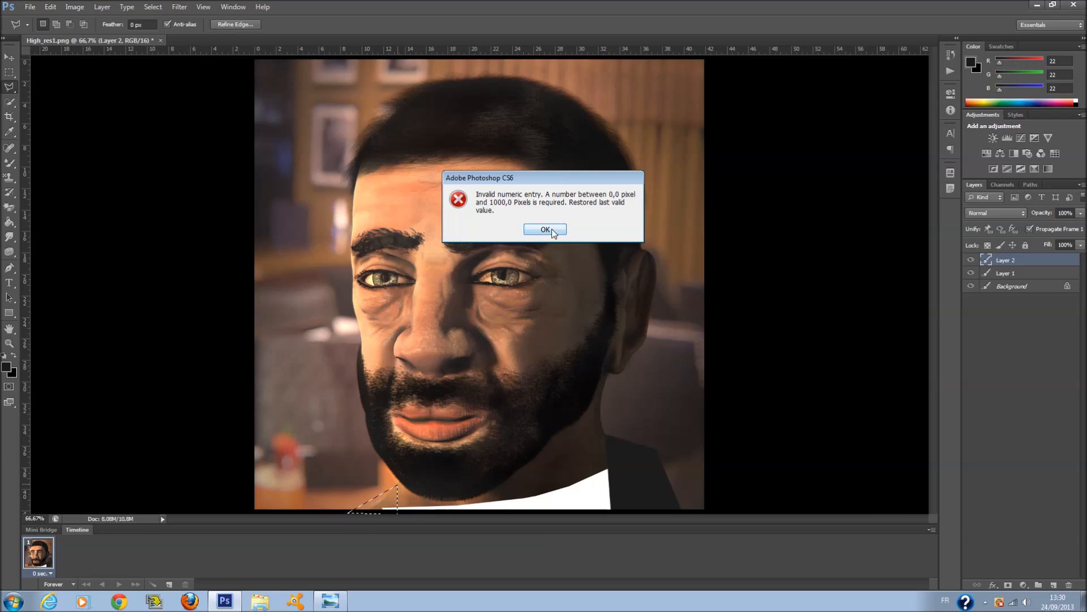
left_click(552, 229)
left_click(389, 499)
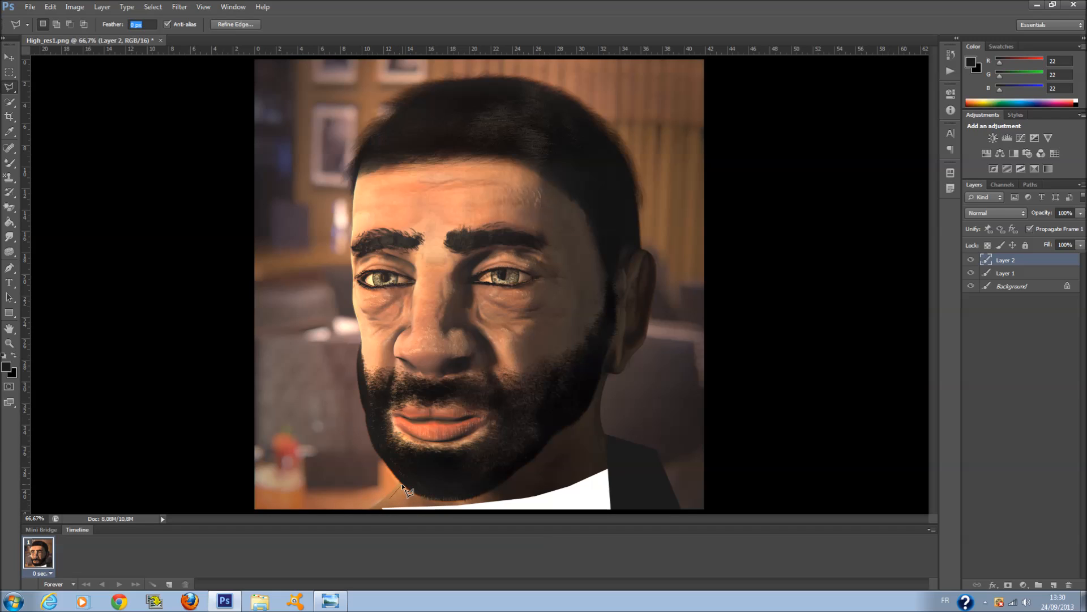
left_click(402, 485)
double_click(399, 518)
Outline the jacket's second collar piece below the far side of the beard with a polygonal lasso selection and fill it with dark grey.
left_click(361, 509)
left_click(402, 484)
left_click(417, 512)
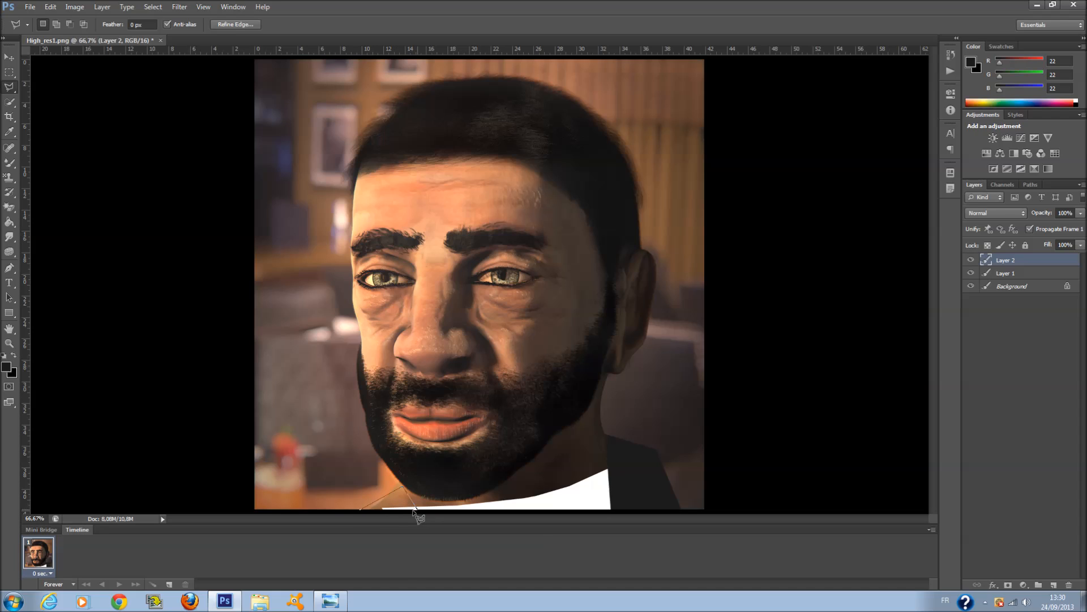
double_click(366, 520)
key("g")
left_click(400, 502)
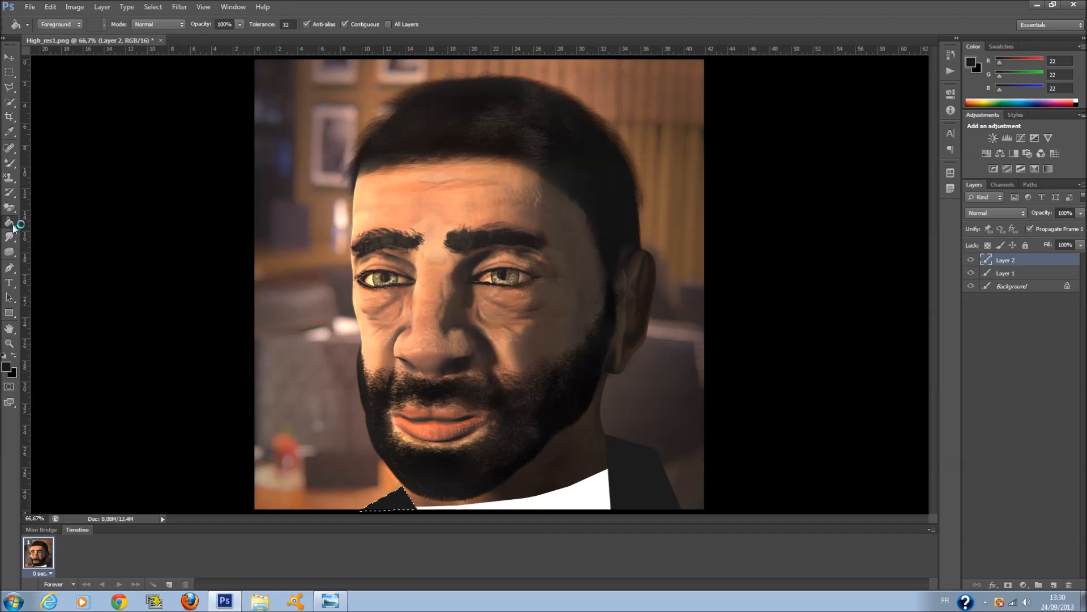
Set the foreground color to a lighter dark grey with RGB values 54, 54, 54.
left_click(7, 366)
left_click(598, 297)
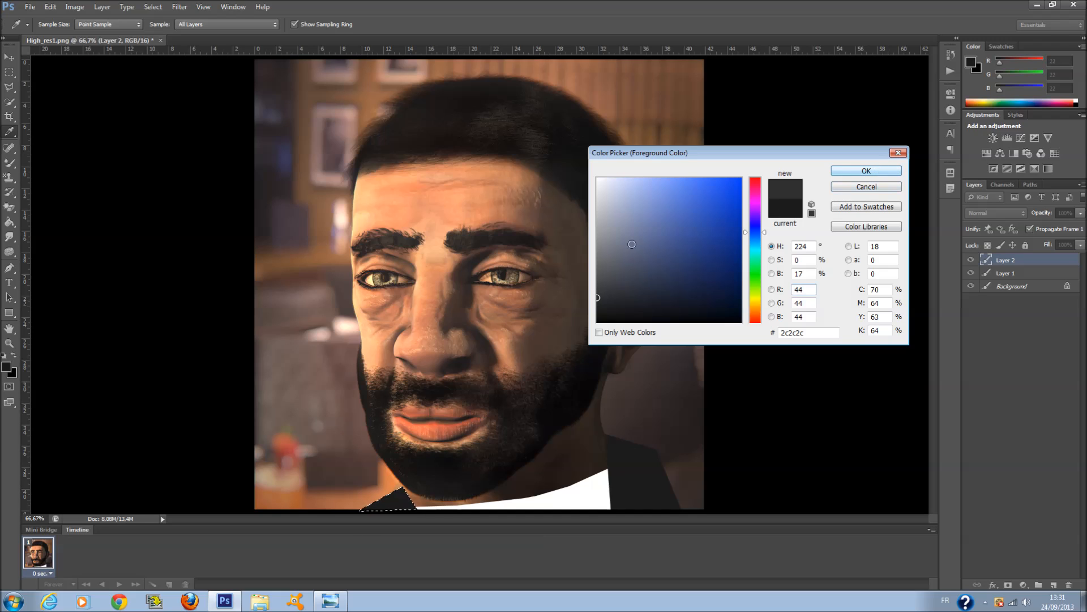
left_click(597, 292)
left_click(866, 170)
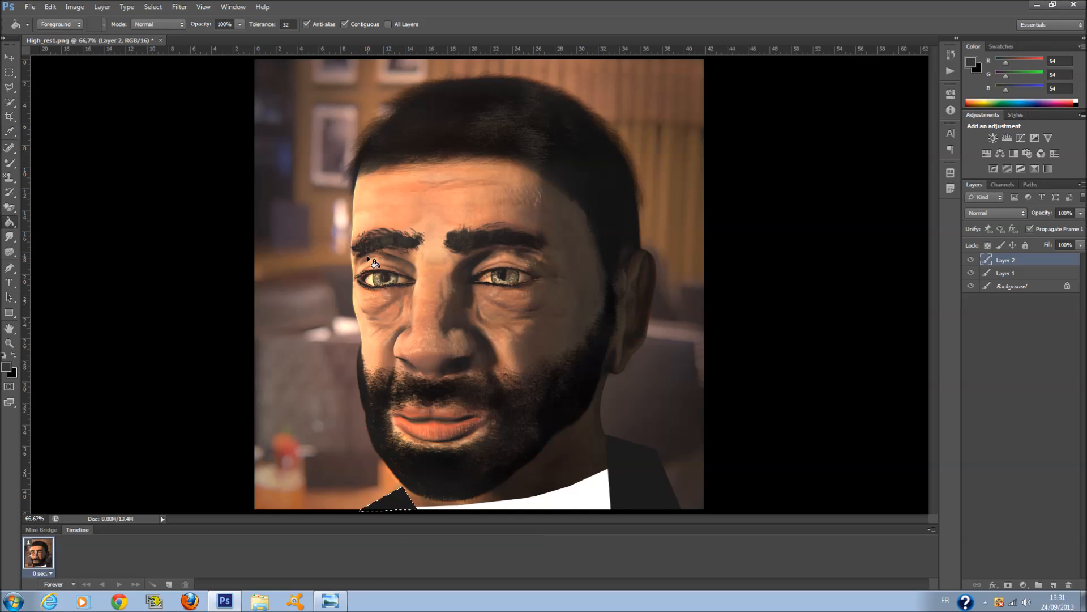
left_click(9, 87)
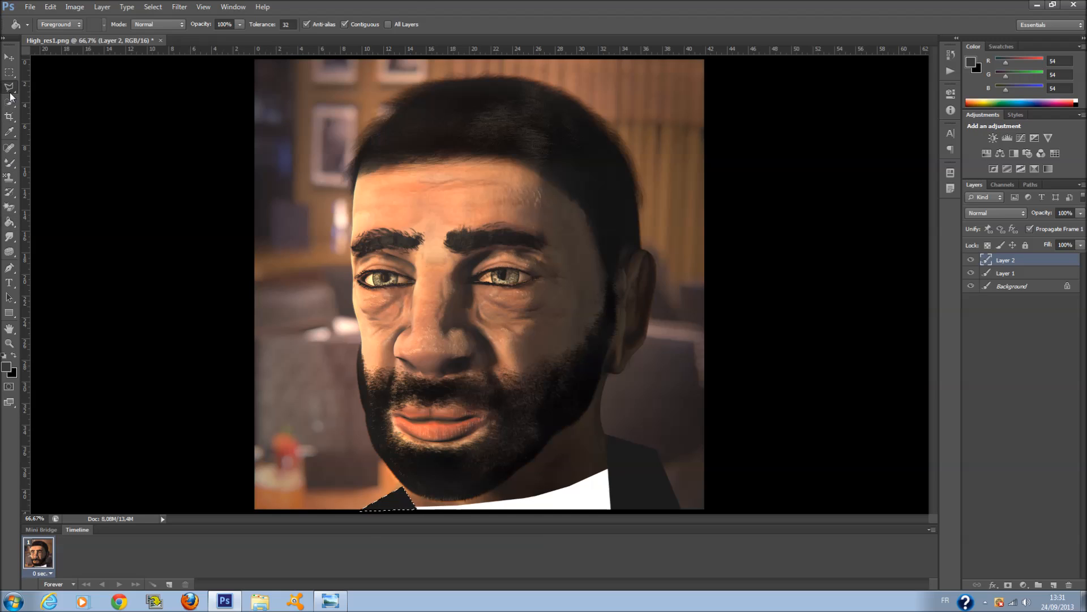
left_click(610, 468)
left_click(650, 466)
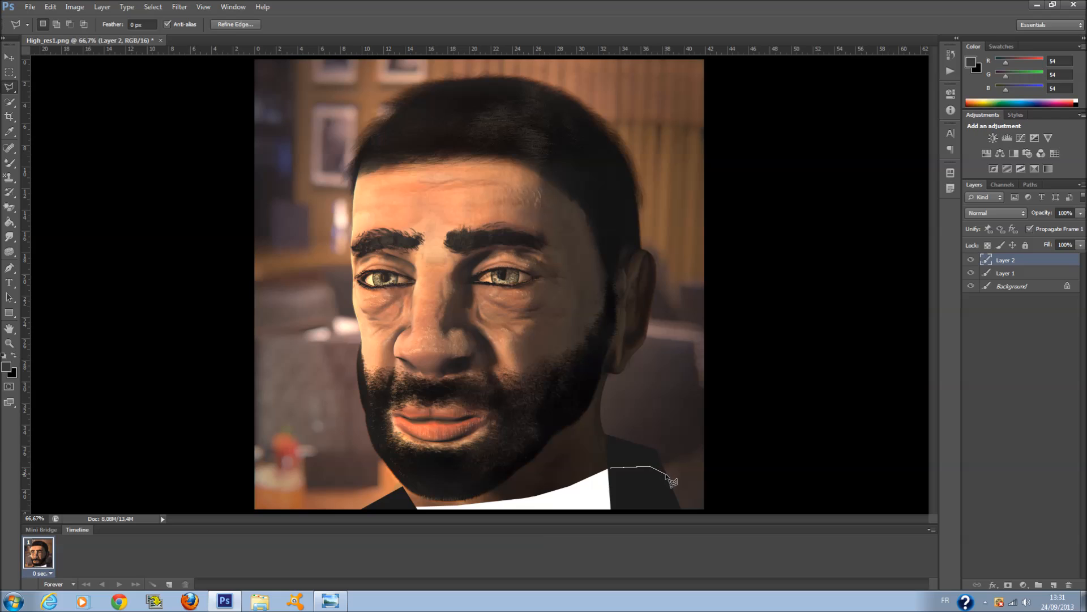
left_click(686, 516)
left_click(545, 513)
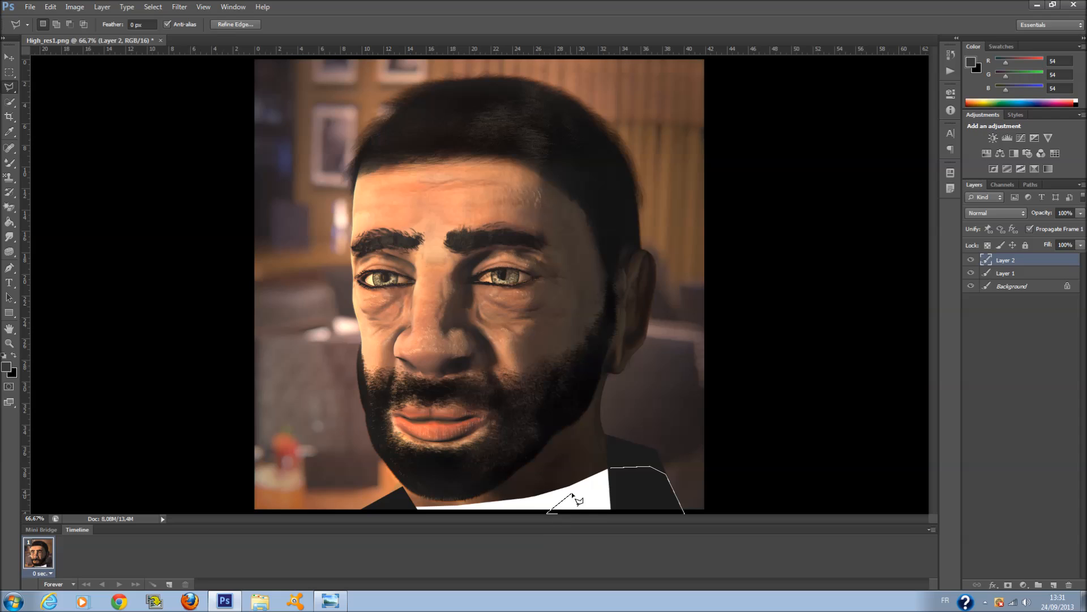
left_click(612, 470)
key("Return")
key("Return")
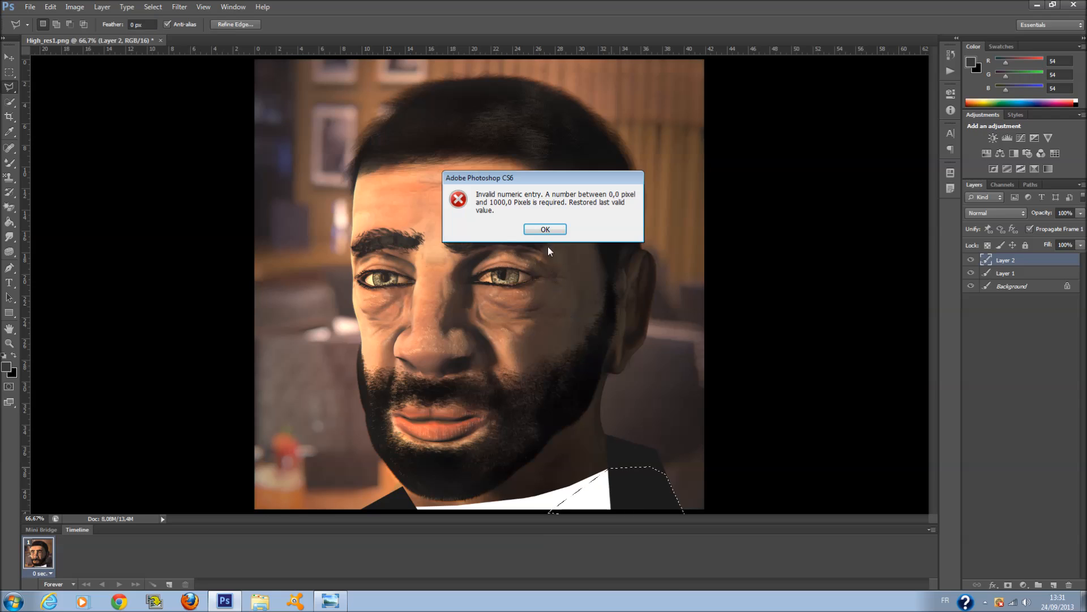
left_click(547, 227)
key("ctrl+d")
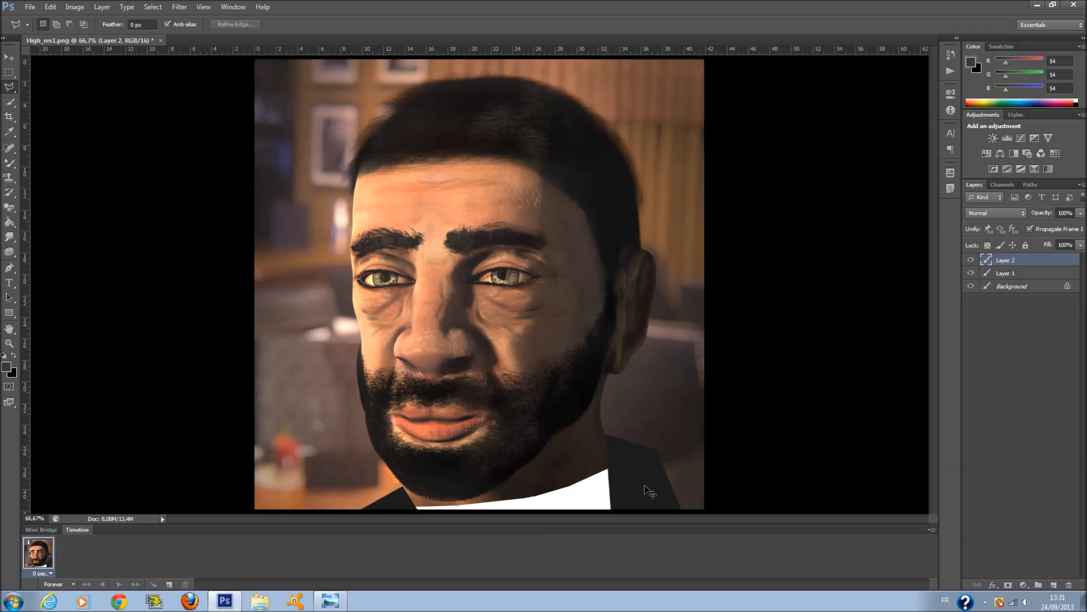
Outline a lapel over the collar below the ear and the adjacent white shirt with a polygonal lasso, and fill it with the lighter grey.
left_click(526, 512)
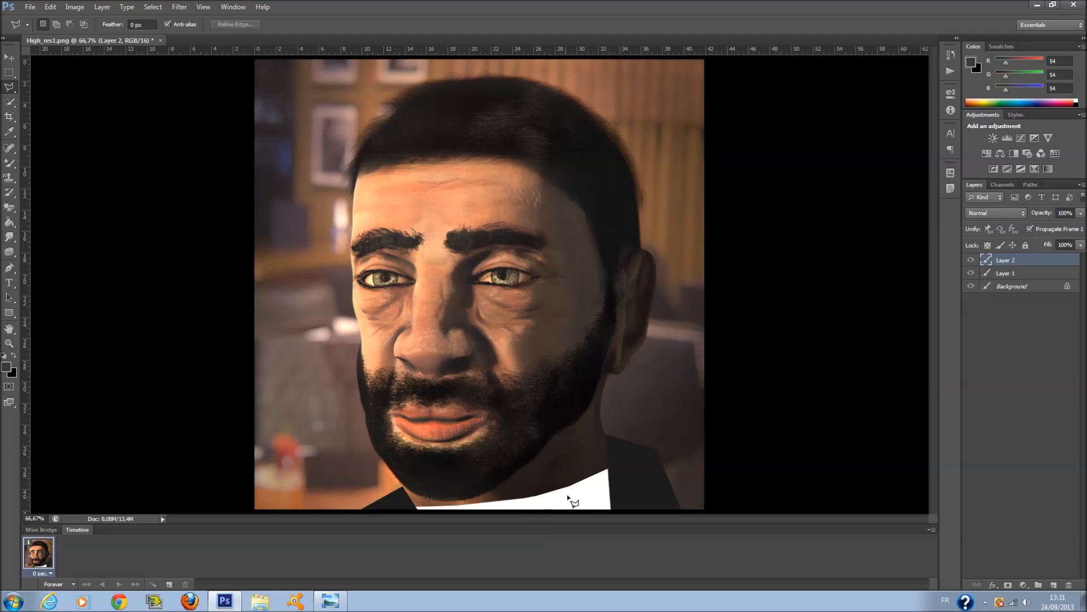
left_click(612, 466)
left_click(655, 469)
left_click(528, 514)
key("g")
left_click(616, 494)
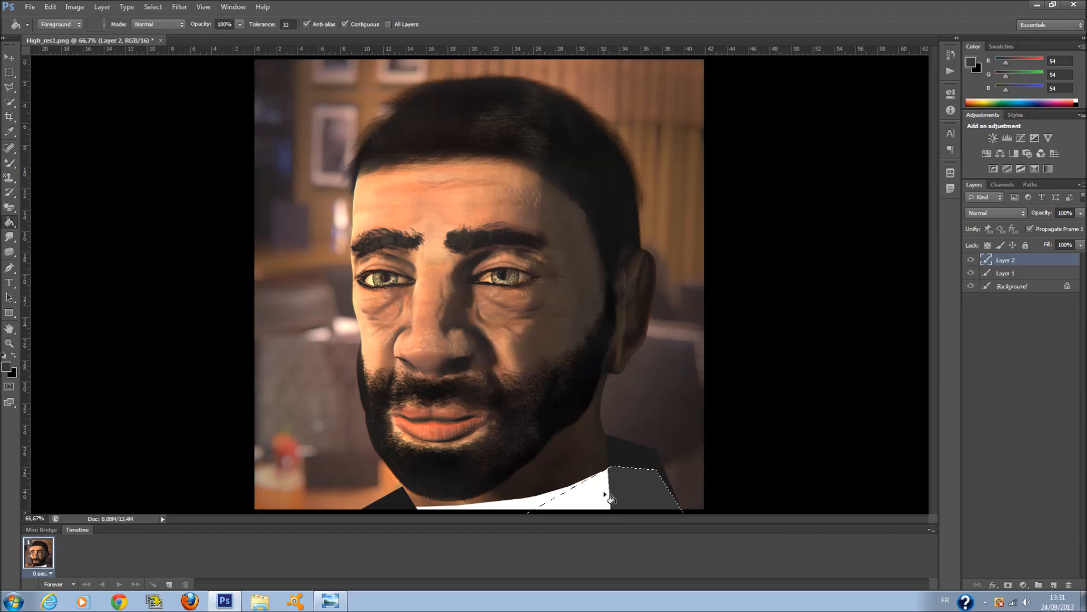
left_click(604, 492)
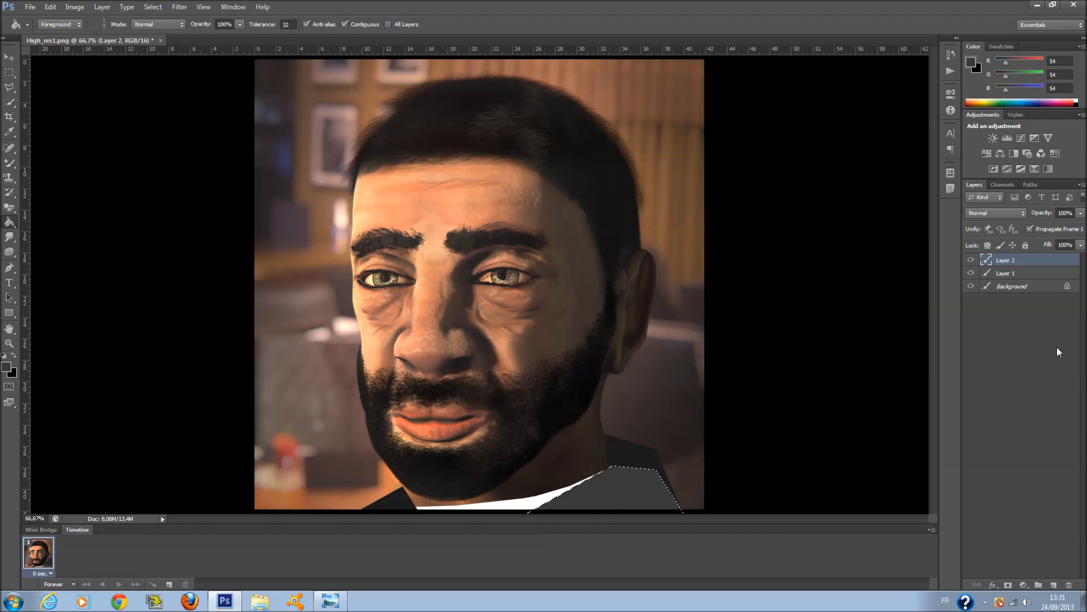
Hide and show Layer 2 to compare the portrait with and without the jacket.
left_click(1019, 324)
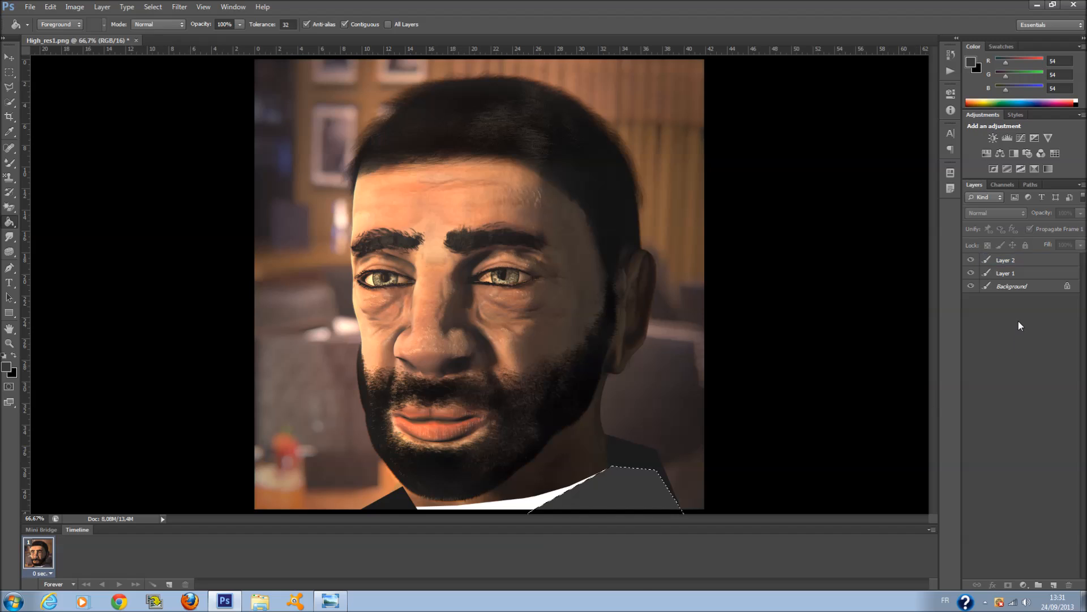
left_click(985, 263)
left_click(972, 260)
left_click(972, 261)
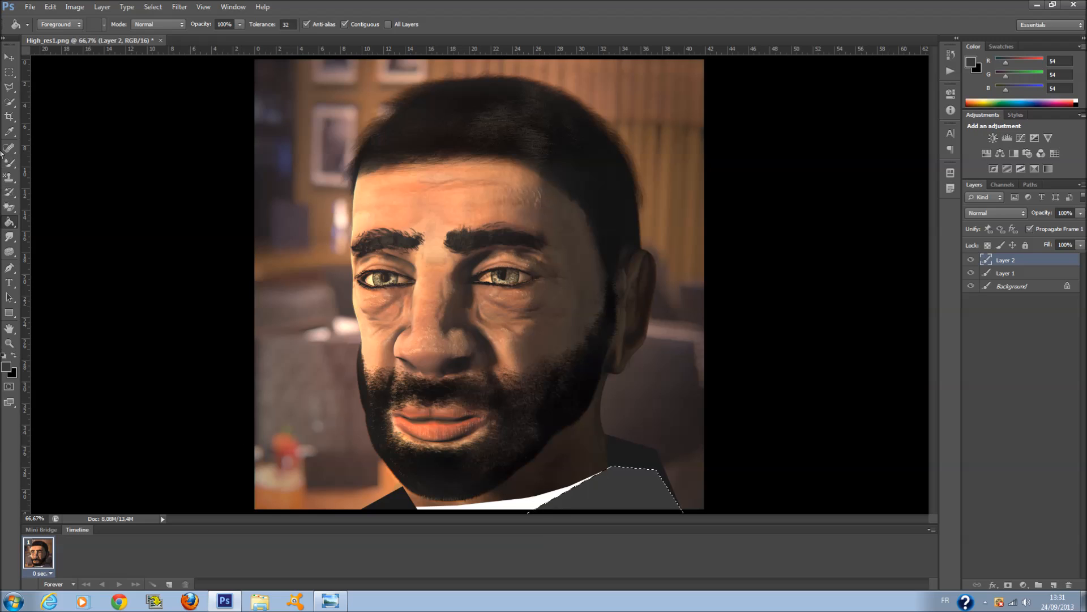
Choose the Mixer Brush for the jacket layer and deselect the lapel outline.
left_click(10, 164)
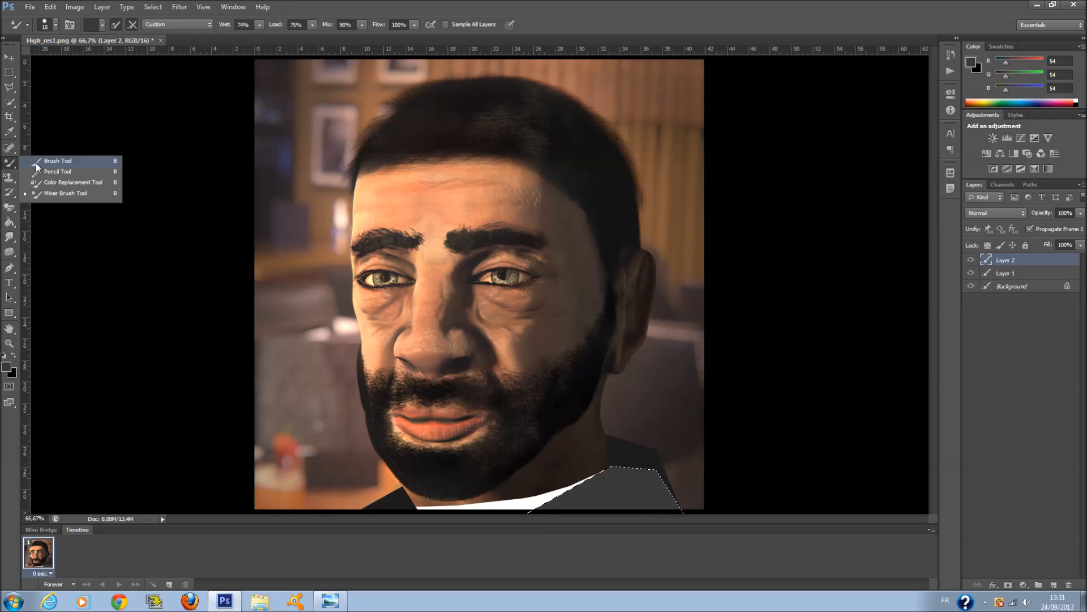
left_click(49, 193)
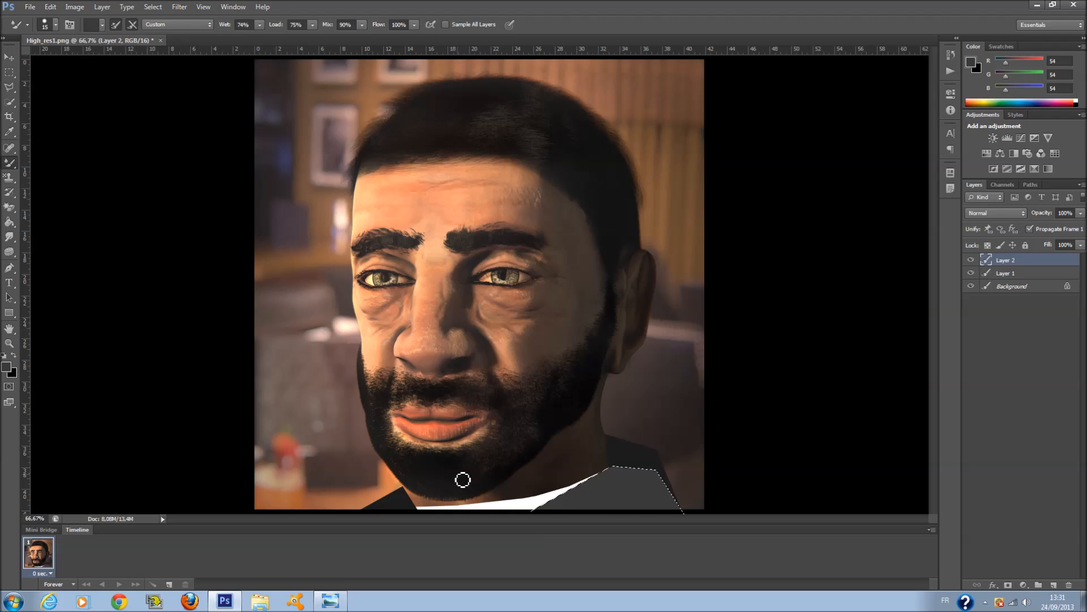
left_click_drag(615, 471, 621, 472)
key("m")
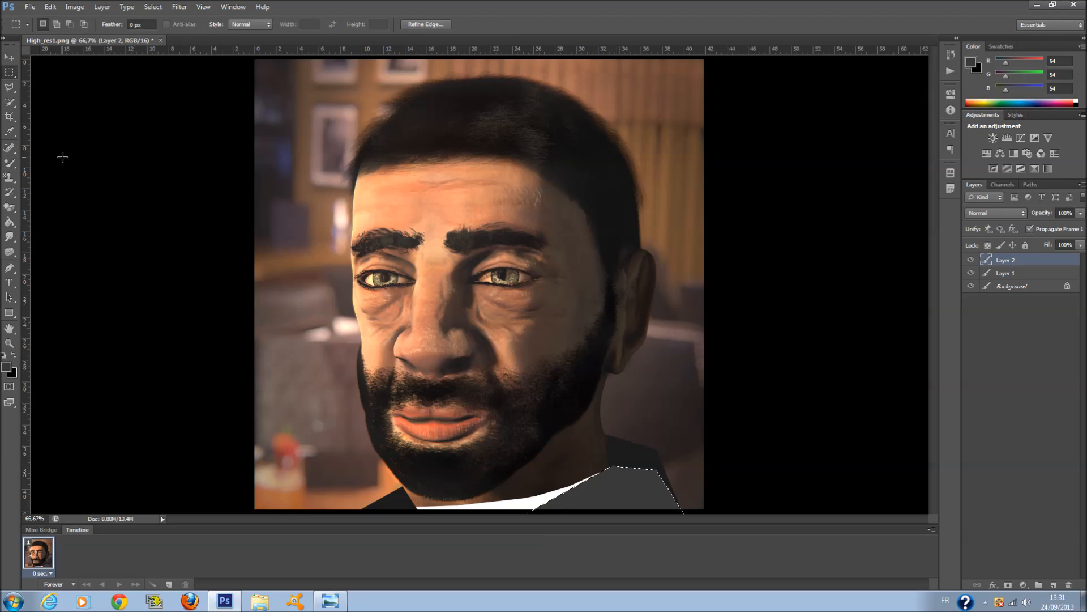
key("ctrl+d")
left_click(9, 162)
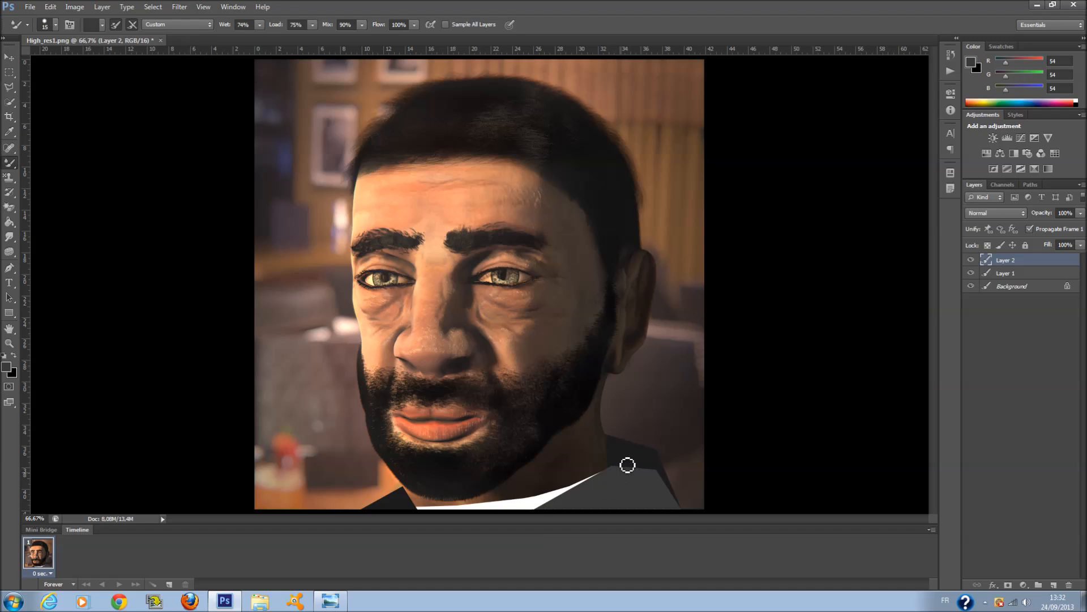
right_click(622, 488)
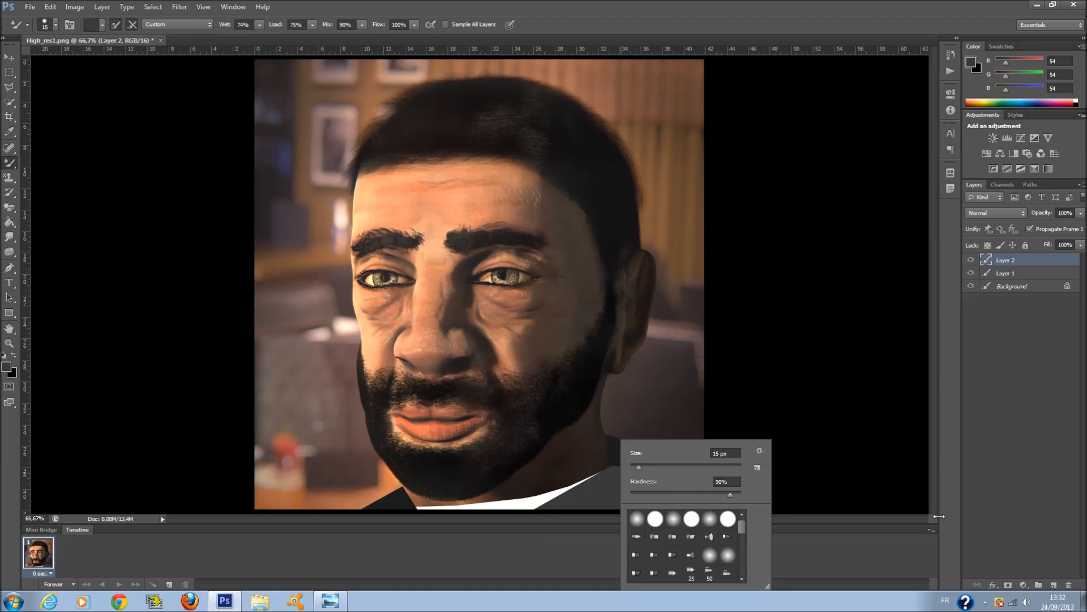
left_click(983, 520)
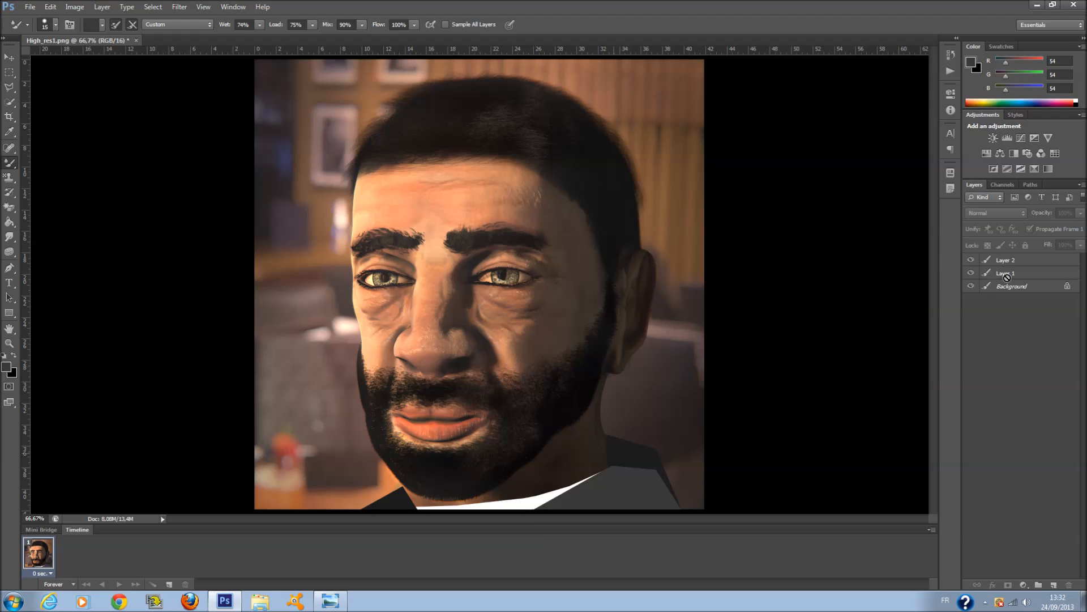
left_click(548, 378)
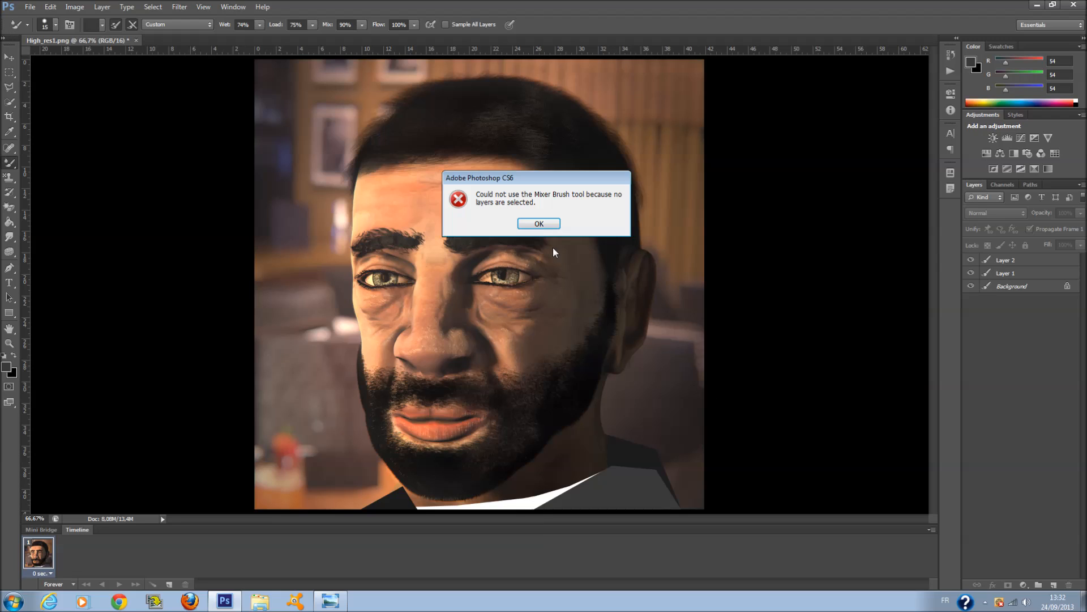
key("Return")
left_click(1008, 260)
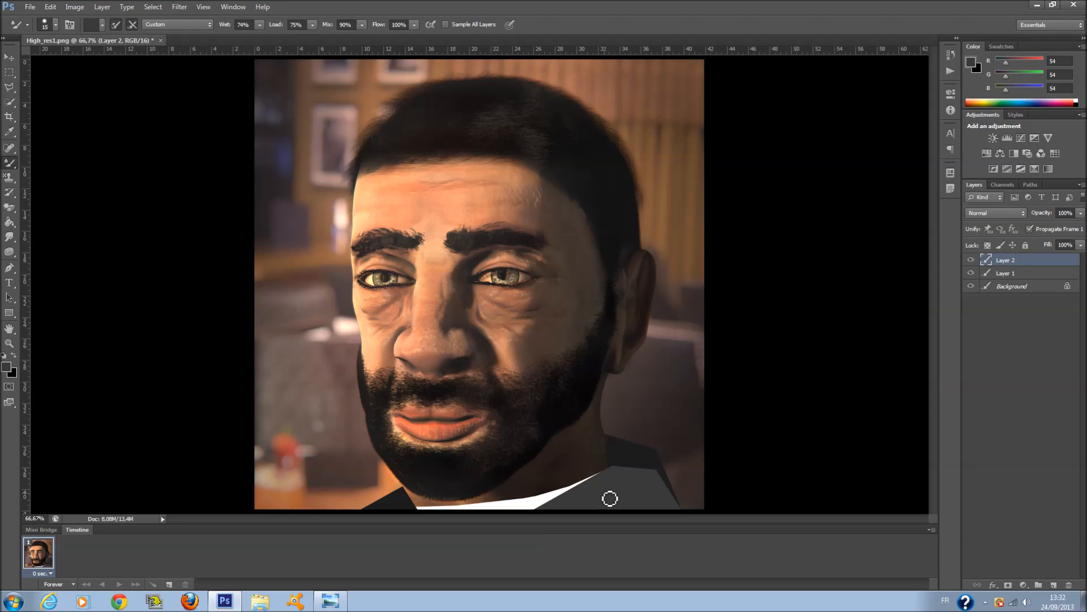
Adjust the Mixer Brush tip and blend the seam between the dark collar and the lighter lapel on Layer 2.
right_click(628, 466)
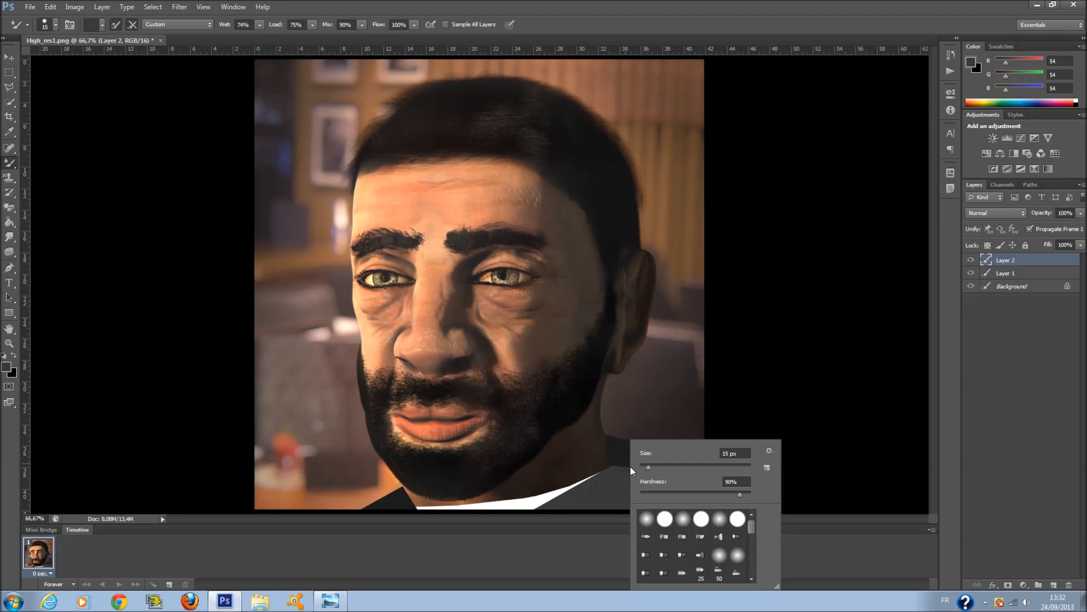
key("Tab")
key("Return")
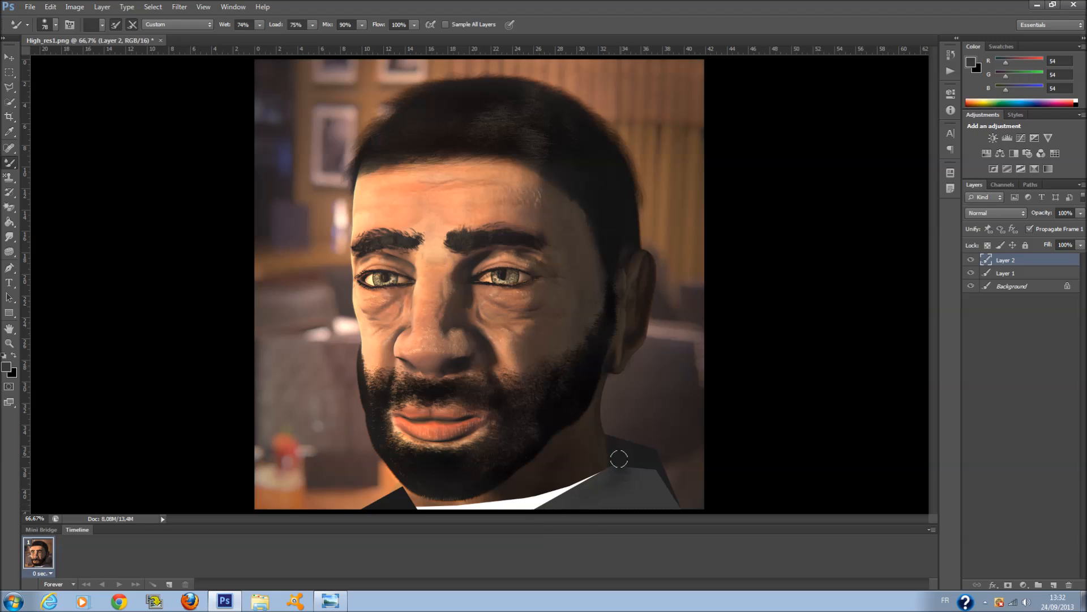
left_click_drag(625, 454, 623, 496)
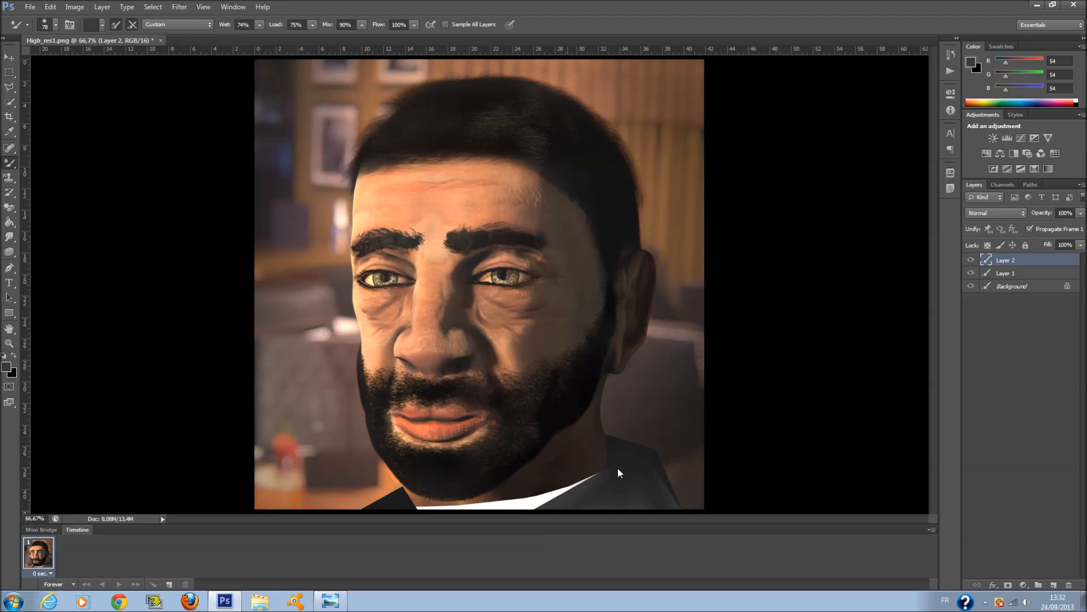
Readjust the Mixer Brush size and continue smoothing the collar and lapel tones on Layer 2.
right_click(599, 495)
left_click(983, 499)
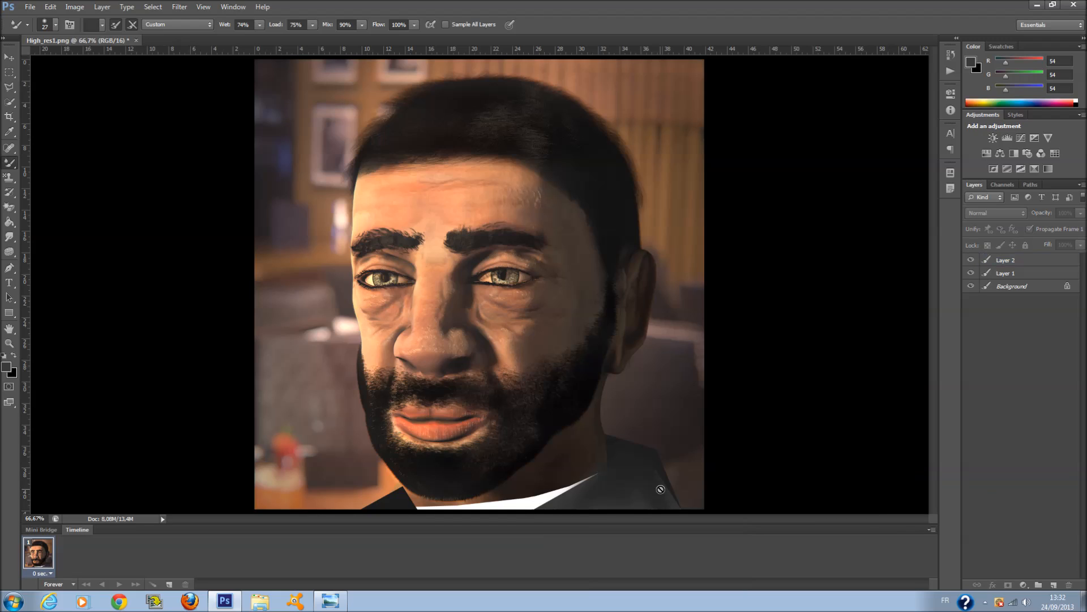
left_click(628, 458)
left_click(541, 224)
left_click(1017, 260)
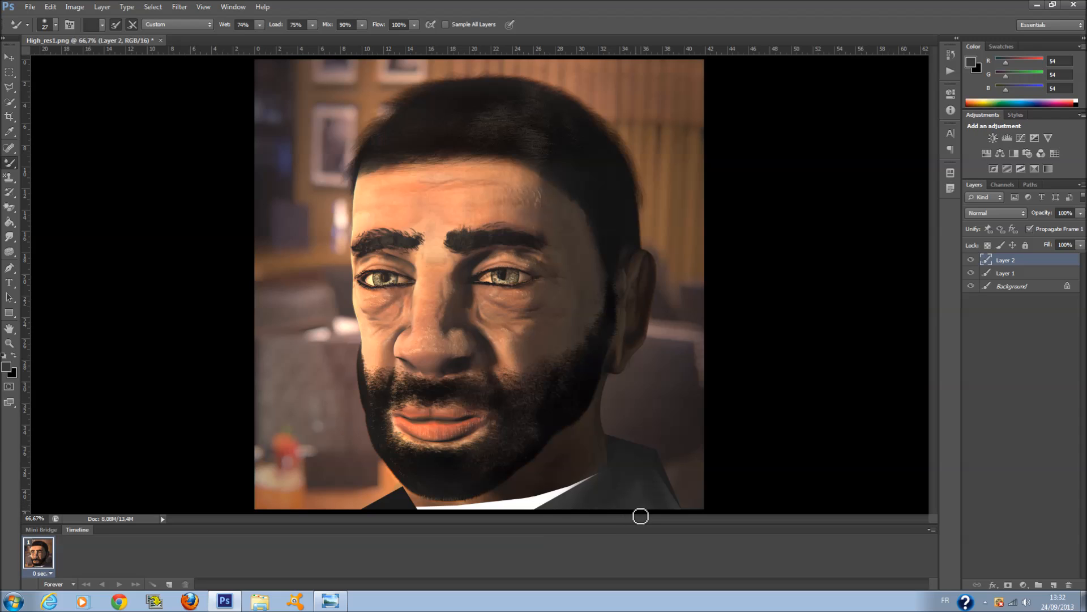
right_click(646, 440)
left_click_drag(655, 467, 675, 468)
left_click(665, 493)
key("Return")
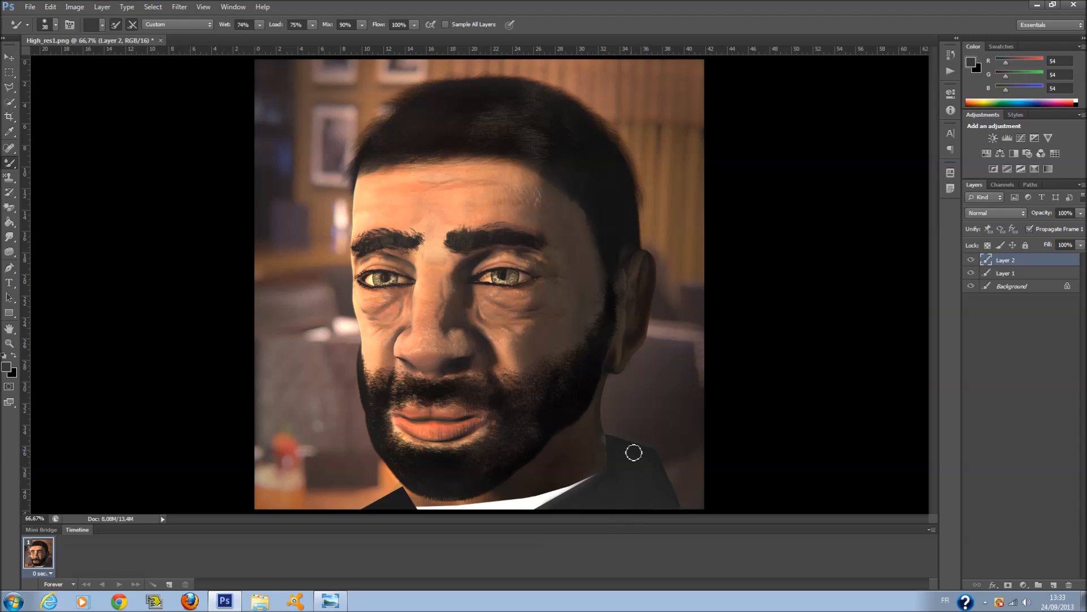
Set the foreground color to black and shade the jacket's edges along the white shirt with the Mixer Brush.
left_click(7, 367)
type("0")
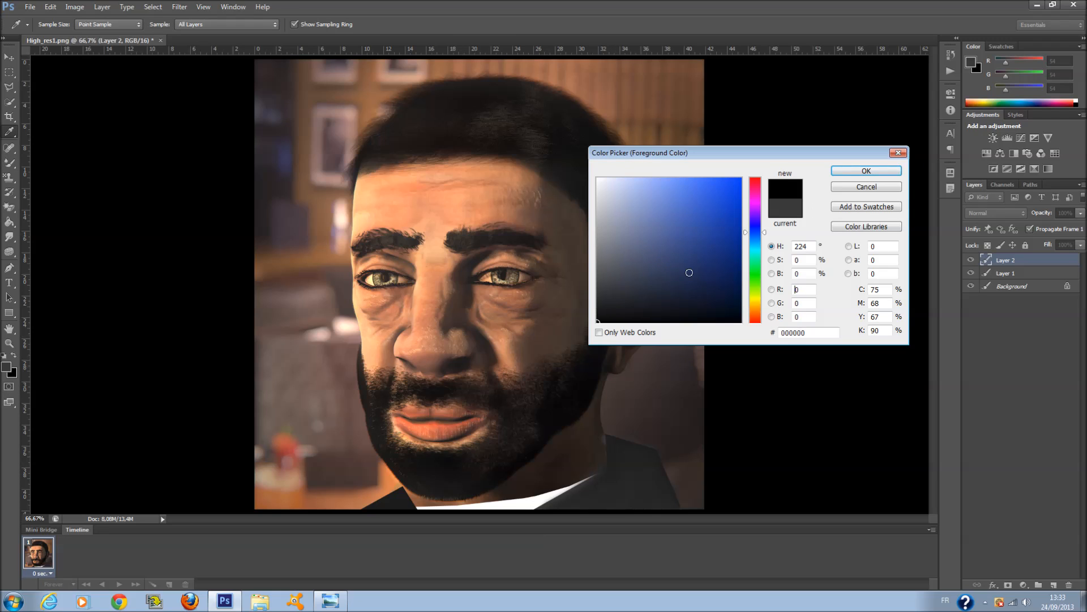
left_click(837, 169)
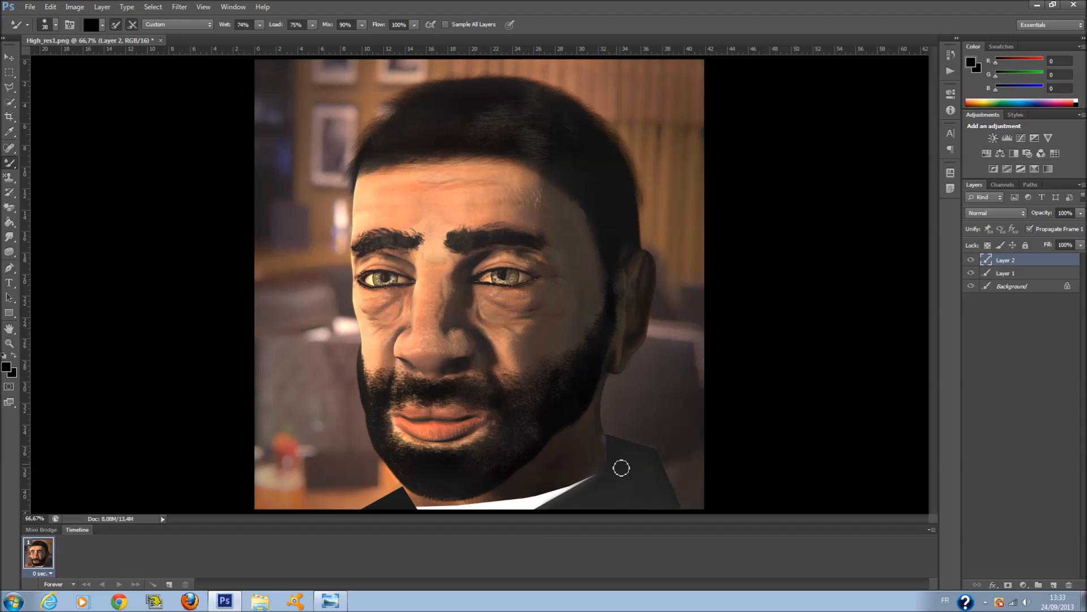
mouse_move(600, 476)
left_mouse_down()
mouse_move(542, 512)
mouse_move(608, 471)
mouse_move(529, 508)
left_mouse_up()
key("ctrl+z")
key("ctrl+z")
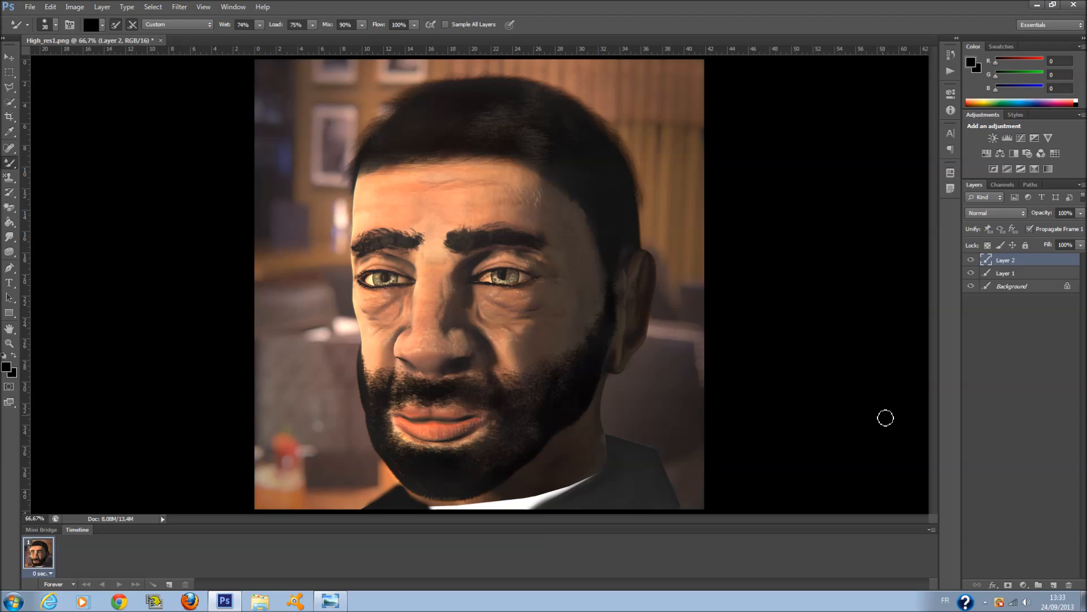
left_click(9, 88)
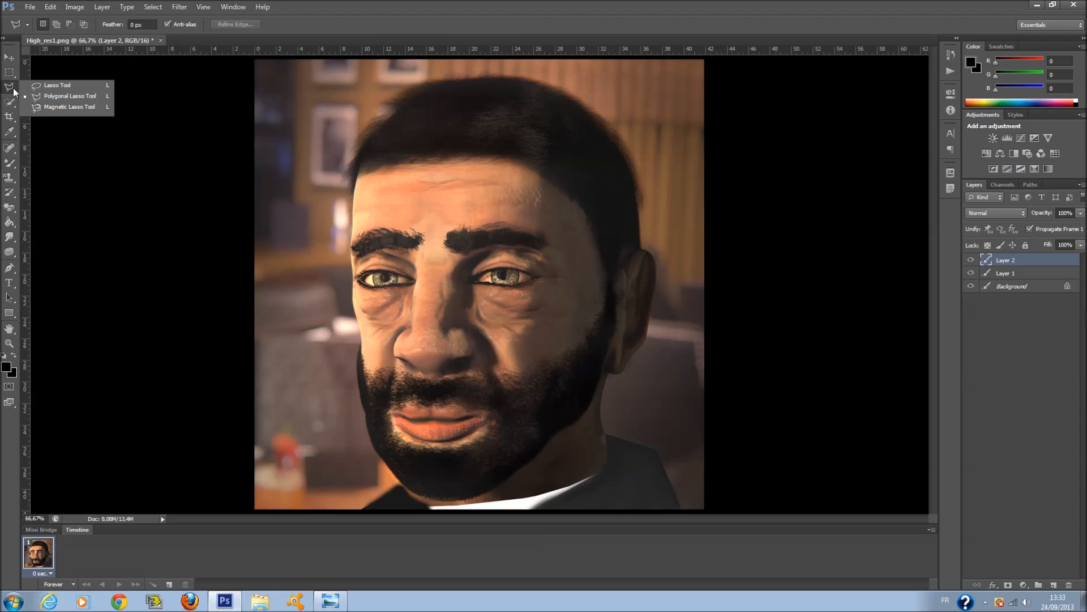
left_click(53, 88)
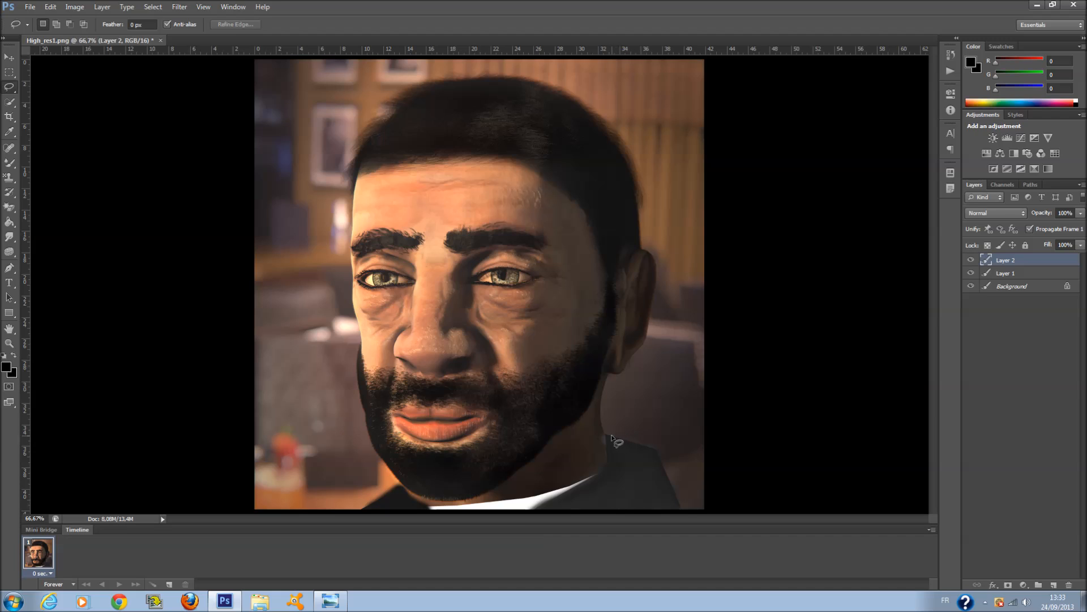
right_click(14, 87)
left_click(65, 97)
left_click(623, 403)
left_click(682, 461)
key("ctrl+d")
left_click_drag(607, 437, 653, 462)
left_click_drag(684, 520, 685, 519)
key("ctrl+d")
left_click_drag(646, 467, 647, 468)
key("ctrl+d")
Lasso the excess strip along the jacket's outer shoulder edge on Layer 2, erase it to round the shoulder, and deselect.
mouse_move(606, 435)
left_mouse_down()
mouse_move(661, 481)
mouse_move(621, 428)
mouse_move(605, 434)
left_mouse_up()
left_click_drag(9, 207, 63, 231)
left_click(649, 454)
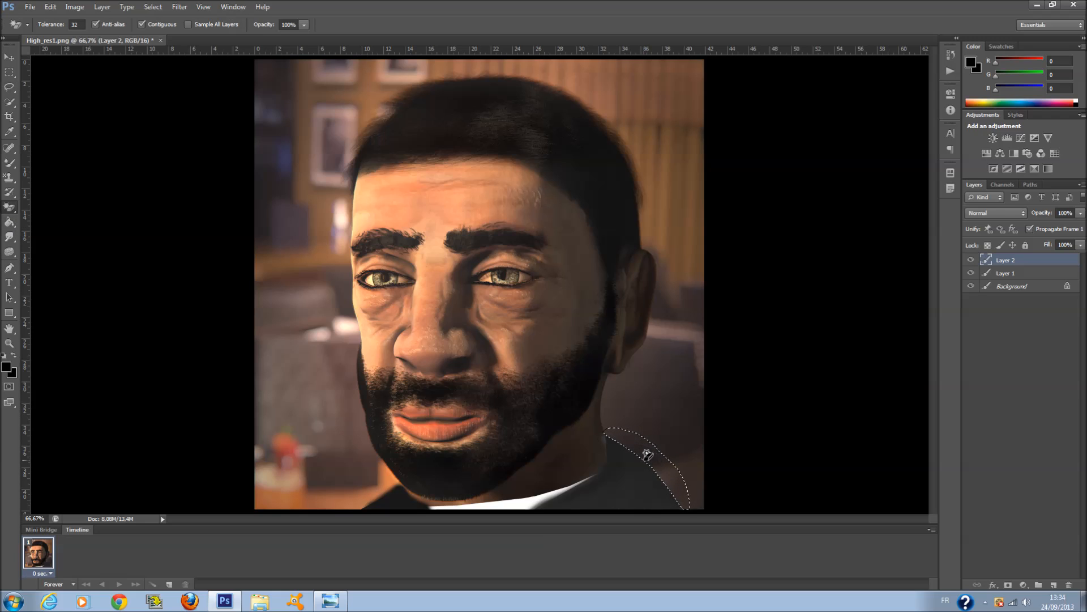
left_click(9, 72)
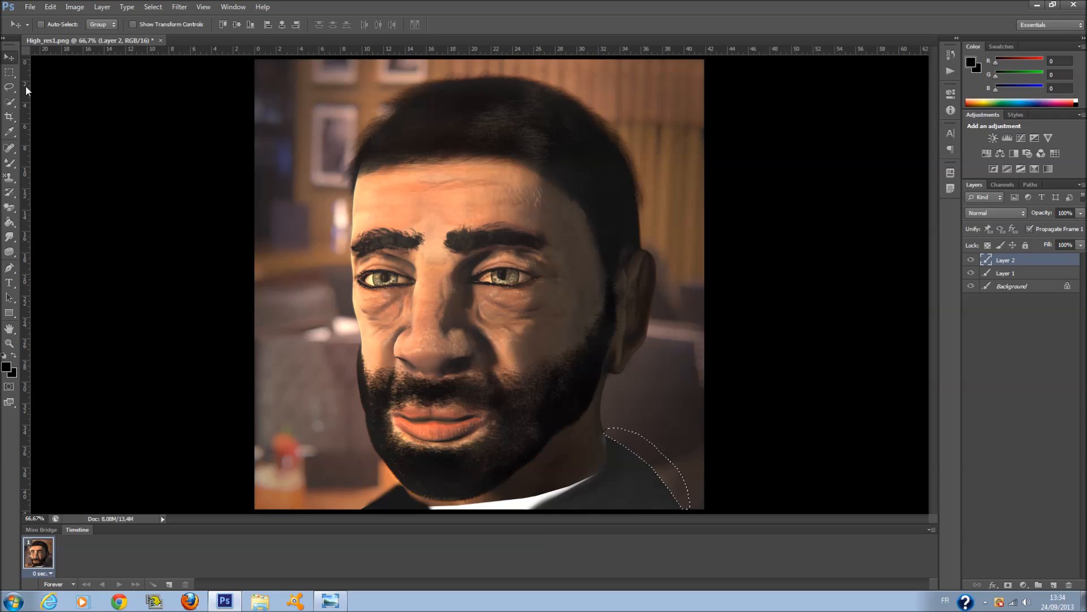
left_click(120, 121)
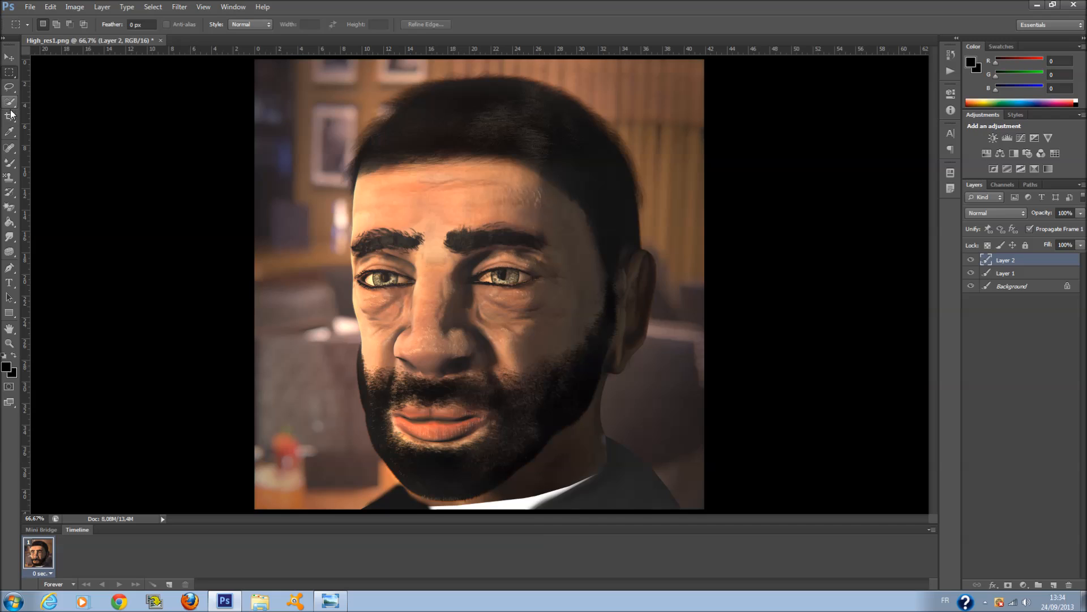
Set the Mixer Brush size to 21 px and darken the jacket's edge where it meets the white collar on Layer 2.
left_click(10, 164)
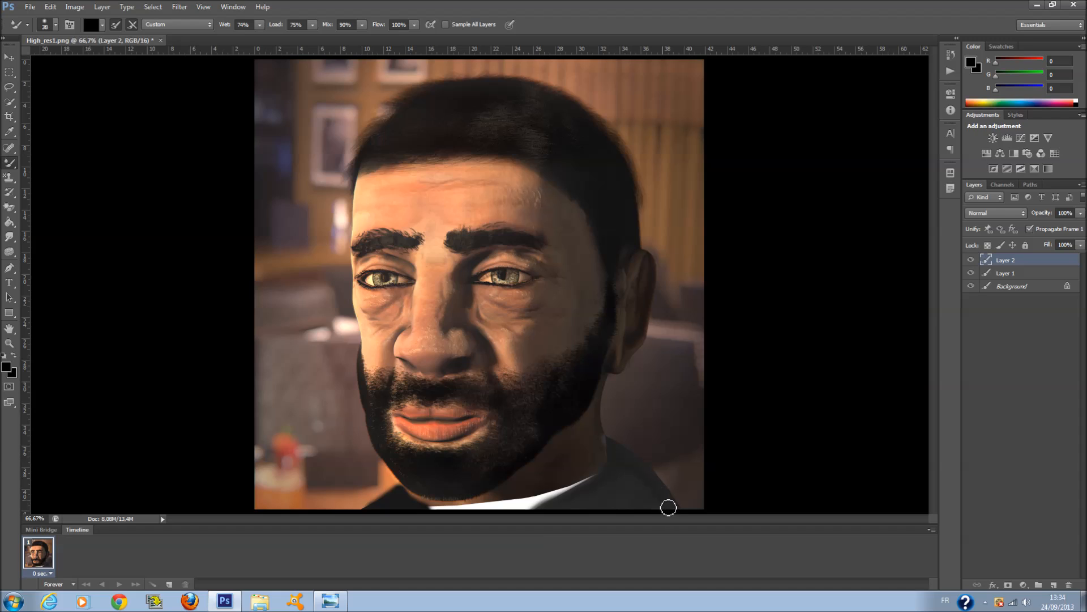
right_click(616, 469)
left_click_drag(636, 469, 630, 469)
key("Return")
left_click_drag(624, 471, 522, 519)
key("ctrl+z")
Set the foreground color to gray #565656 and enlarge the Mixer Brush to 58 px.
left_click(6, 368)
left_click(553, 273)
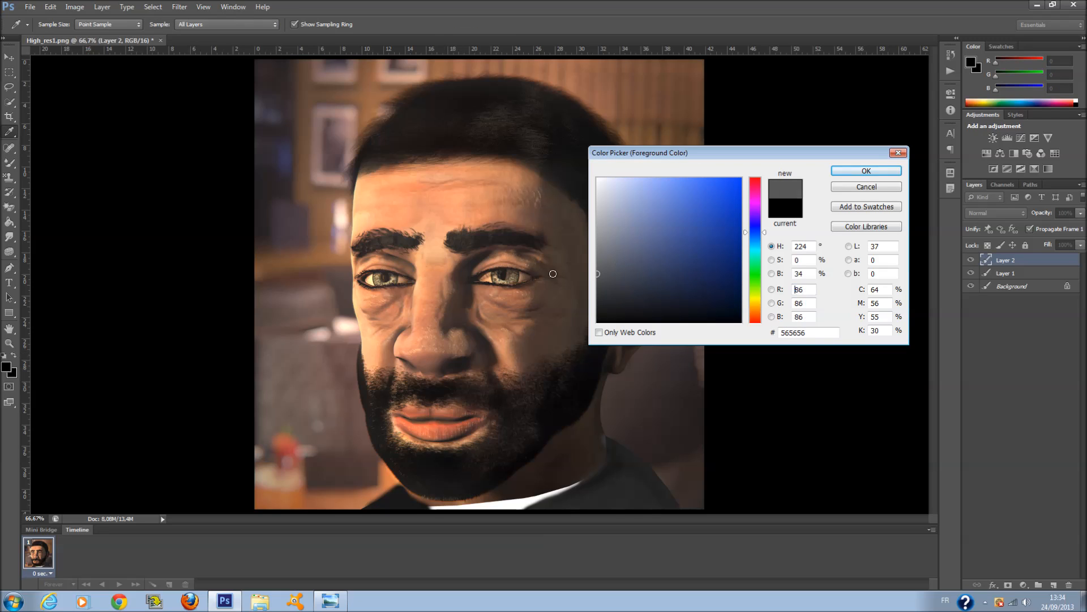
left_click(854, 173)
right_click(808, 427)
right_click(682, 424)
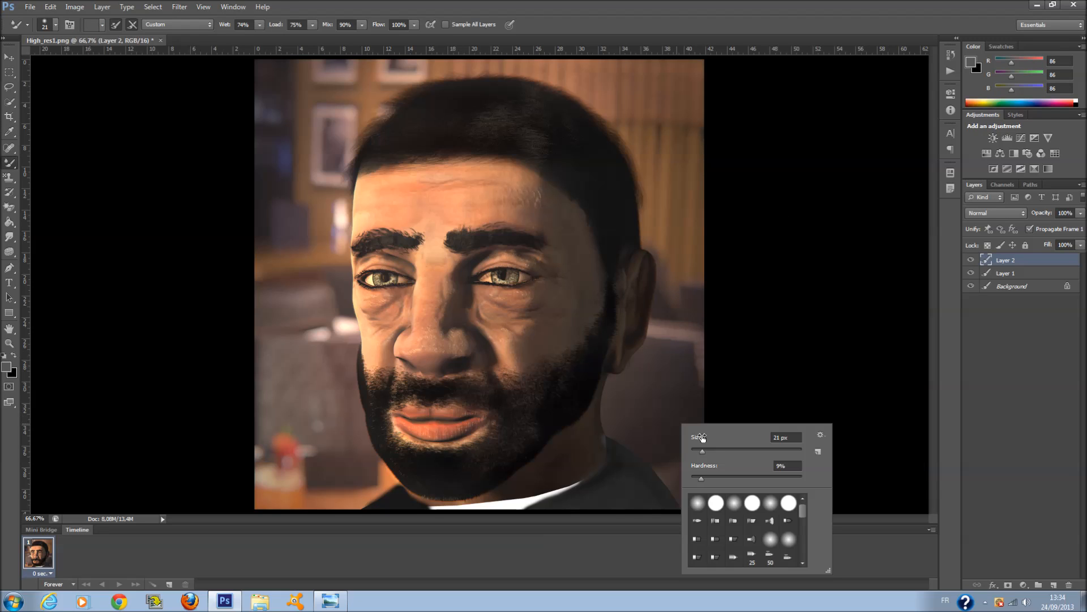
left_click(722, 448)
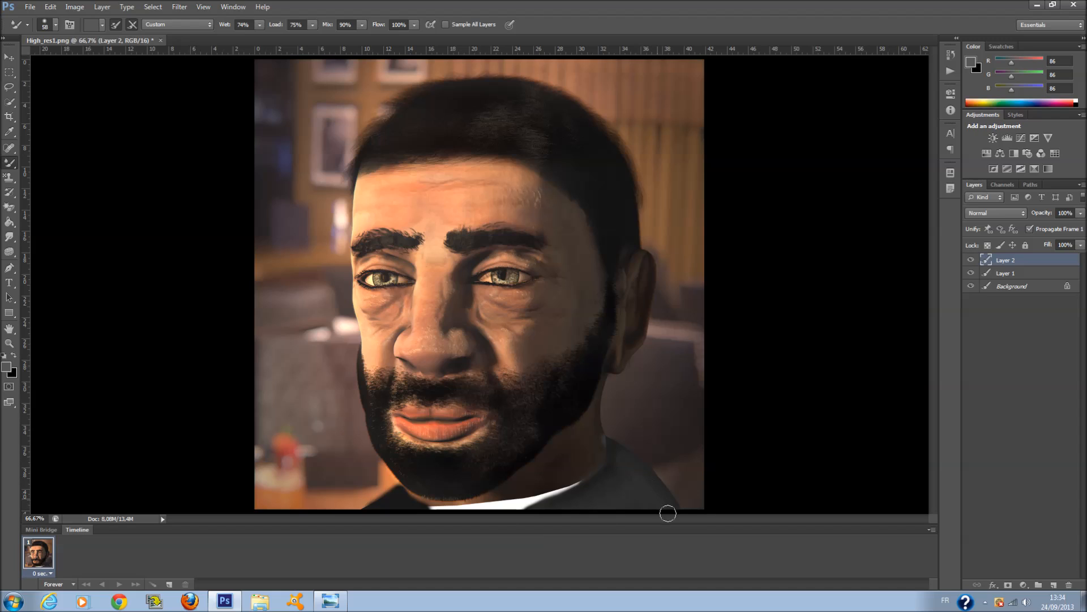
On Layer 1, smear the white shirt collar along the neck up to the shoulder with the Mixer Brush, redoing unsatisfactory strokes.
left_click(1024, 273)
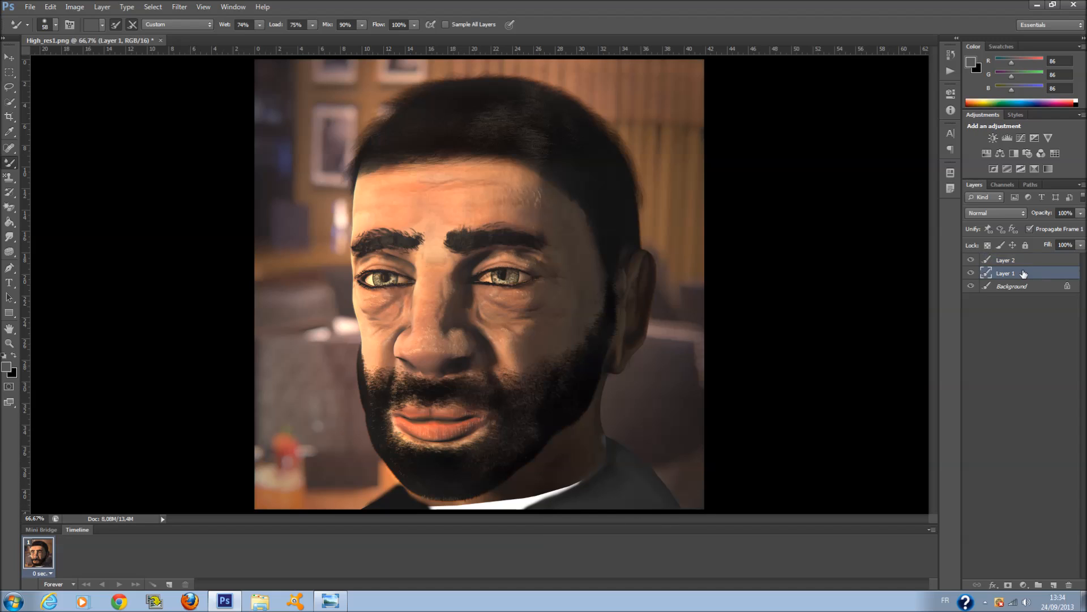
mouse_move(433, 507)
left_mouse_down()
mouse_move(558, 497)
mouse_move(580, 486)
mouse_move(424, 512)
mouse_move(595, 473)
mouse_move(623, 444)
left_mouse_up()
key("ctrl+z")
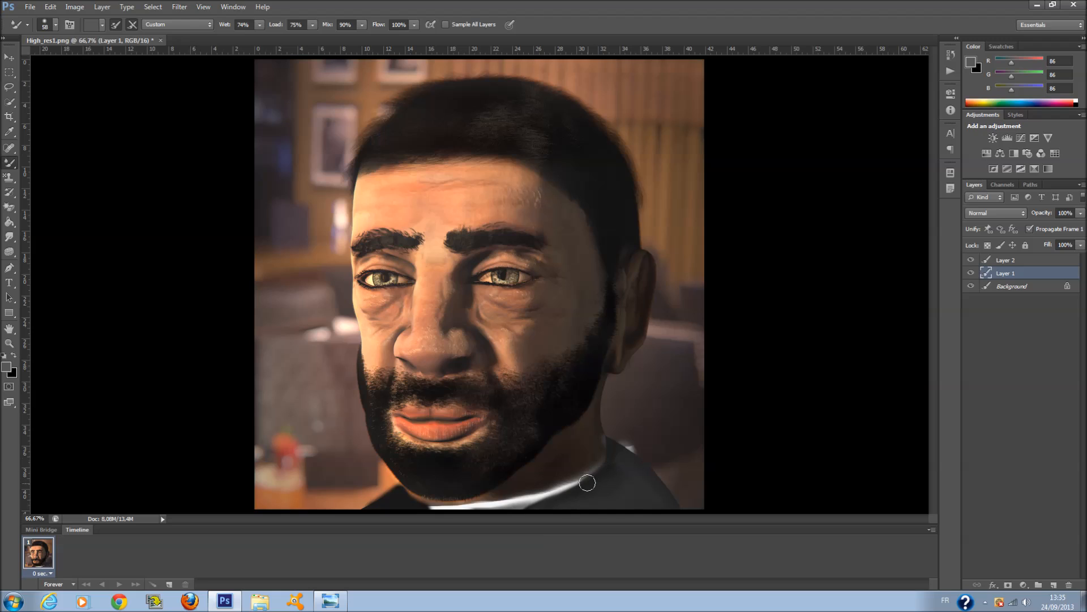
key("ctrl+z")
left_click_drag(462, 511, 614, 462)
key("ctrl+z")
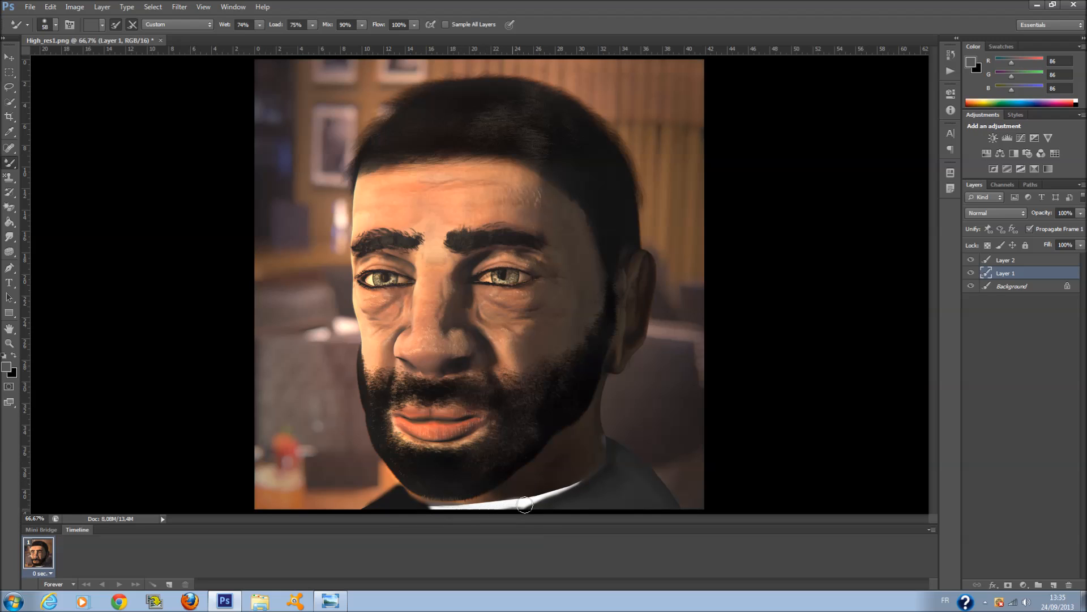
mouse_move(452, 507)
left_mouse_down()
mouse_move(584, 479)
mouse_move(612, 457)
left_mouse_up()
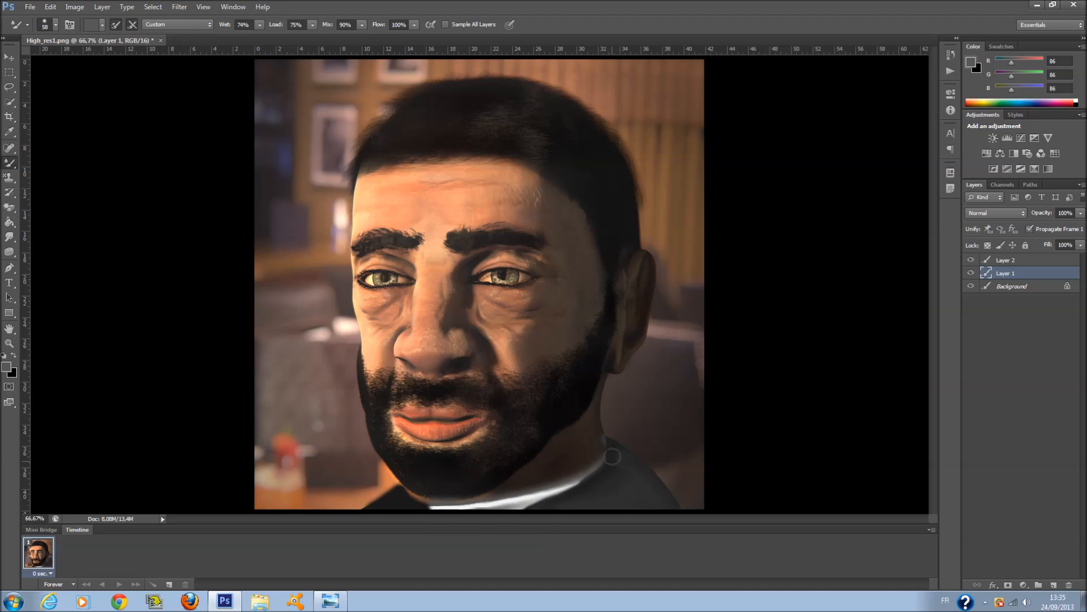
key("ctrl+z")
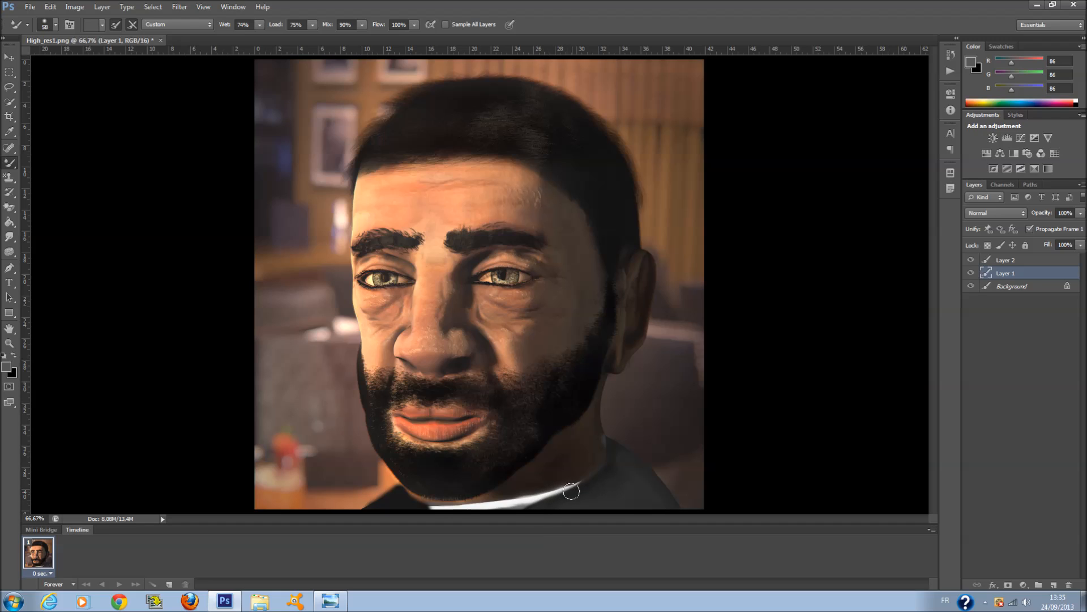
left_click_drag(589, 482, 617, 437)
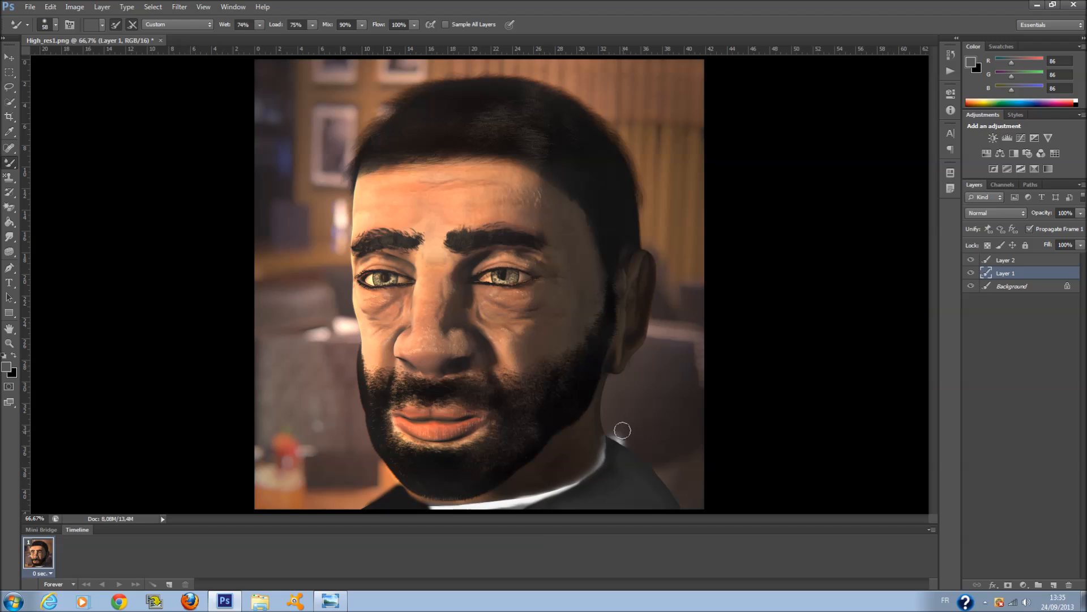
key("ctrl+z")
left_click_drag(425, 510, 538, 499)
key("ctrl+z")
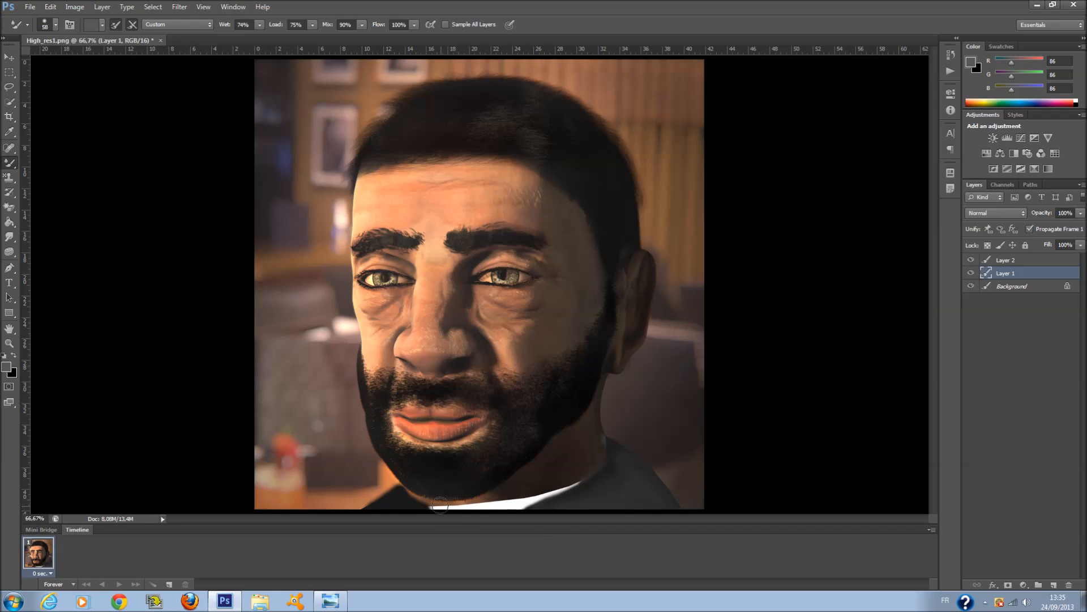
mouse_move(454, 509)
left_mouse_down()
mouse_move(541, 499)
mouse_move(614, 451)
left_mouse_up()
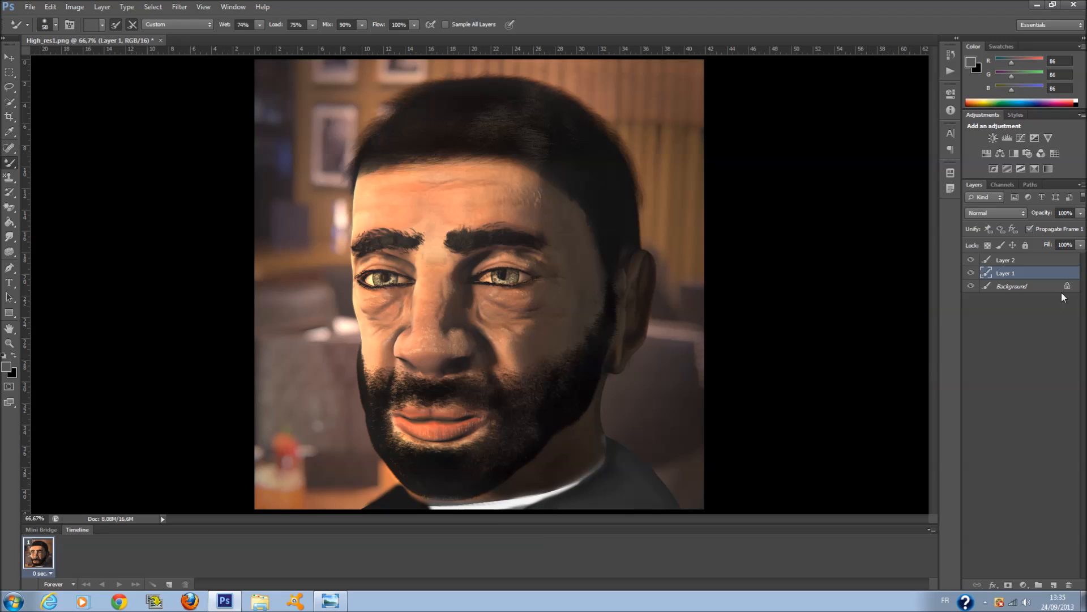
Outline the jacket's shoulder area beside the lapel with a freehand Lasso selection.
left_click(10, 88)
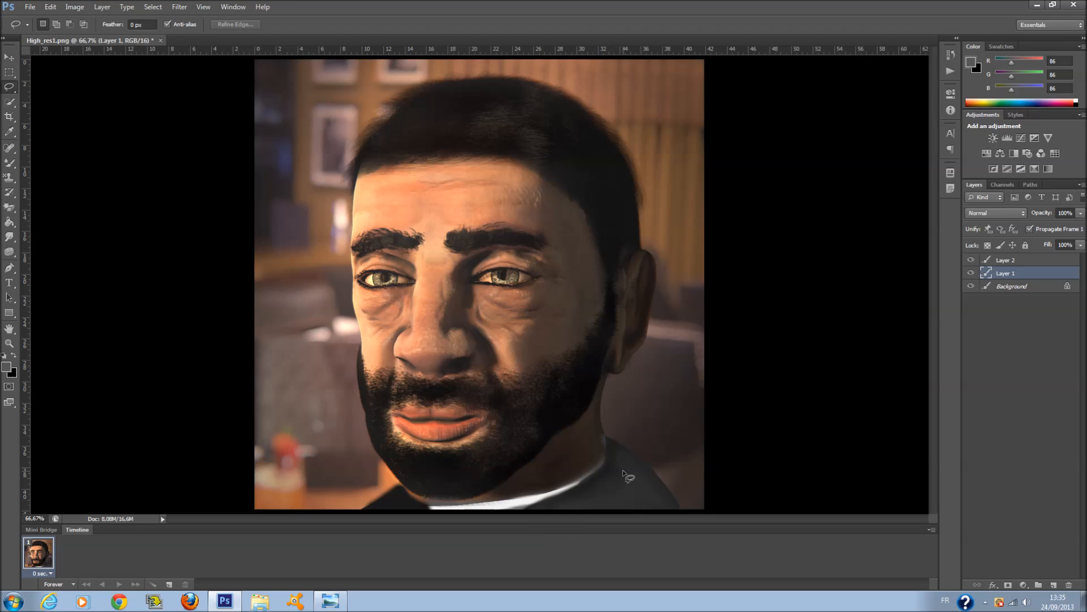
mouse_move(660, 501)
left_mouse_down()
mouse_move(617, 458)
mouse_move(545, 512)
mouse_move(679, 515)
mouse_move(661, 505)
left_mouse_up()
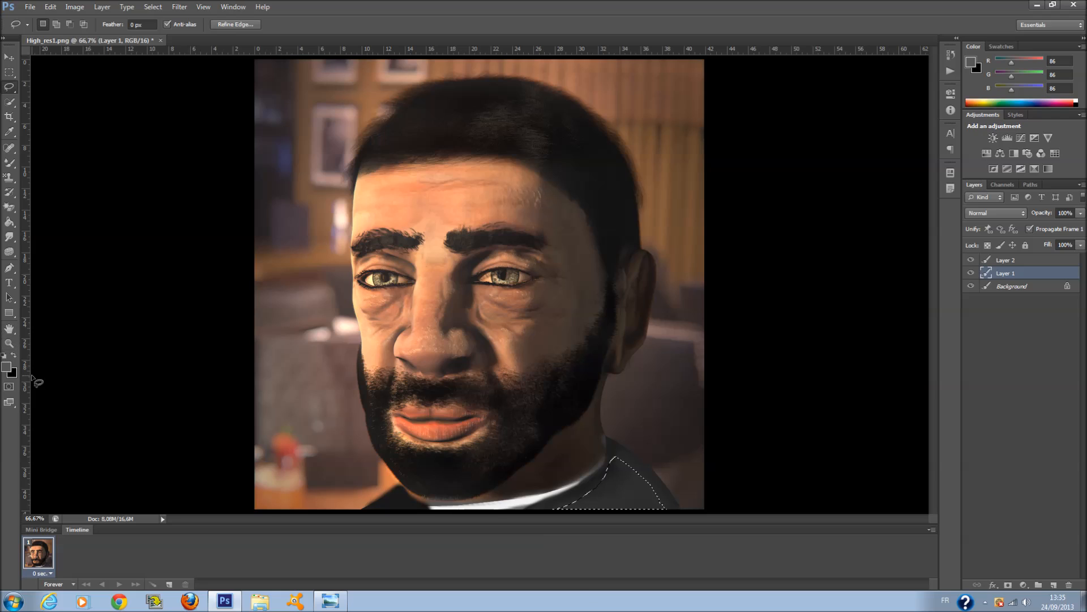
left_click(4, 356)
key("g")
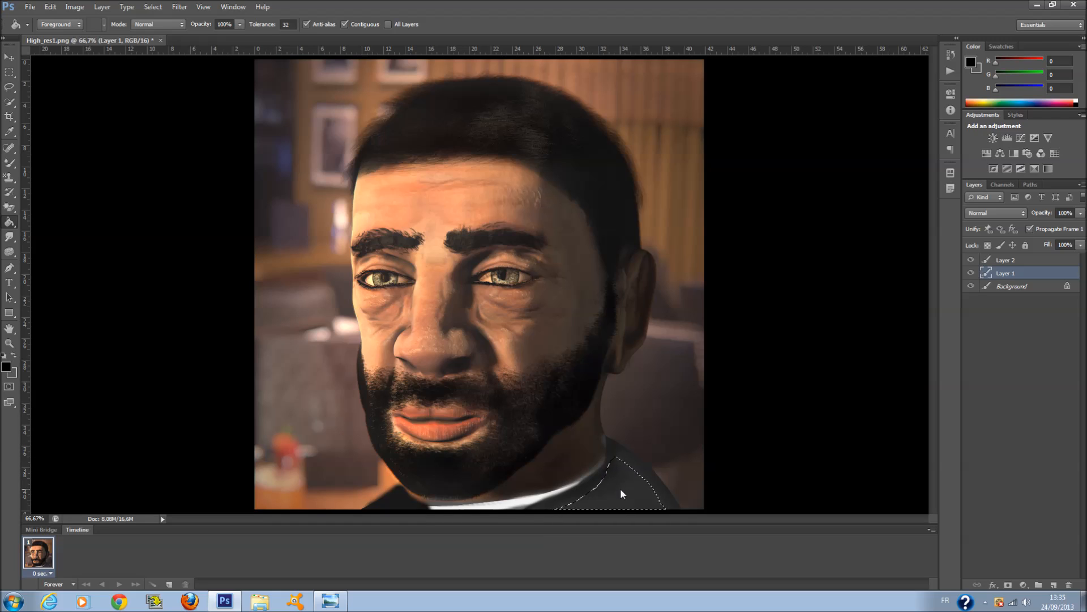
key("x")
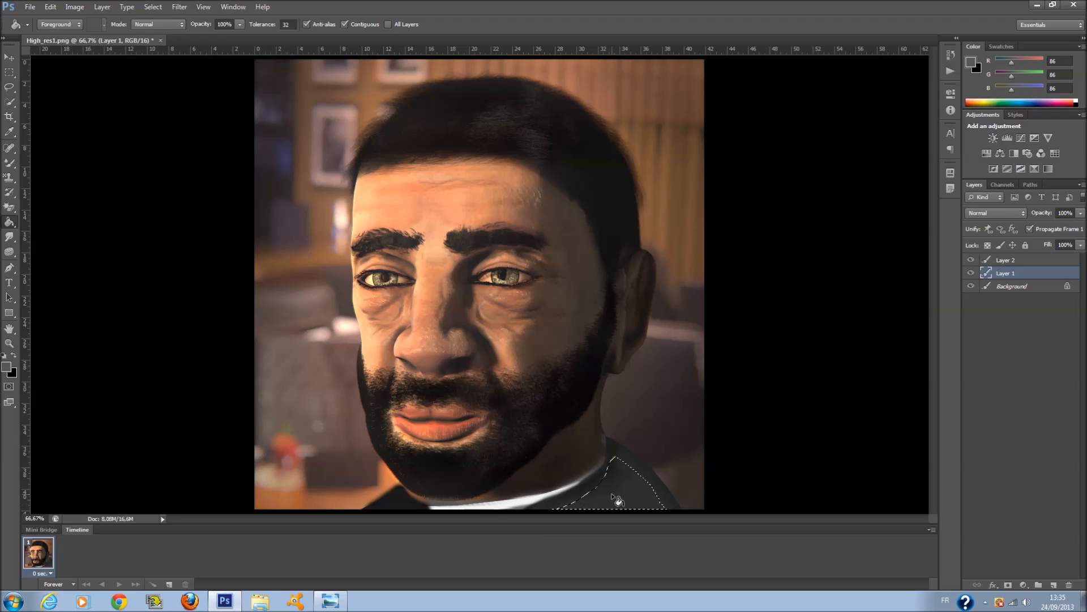
Add a new layer above Layer 2 and fill the shoulder selection with black.
left_click(1054, 585)
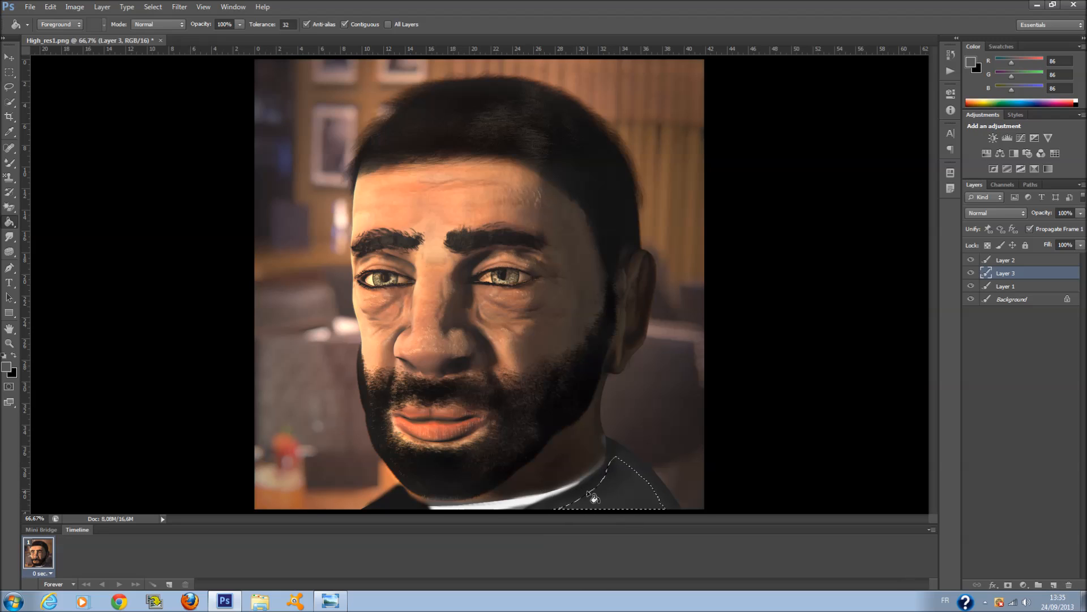
left_click(9, 344)
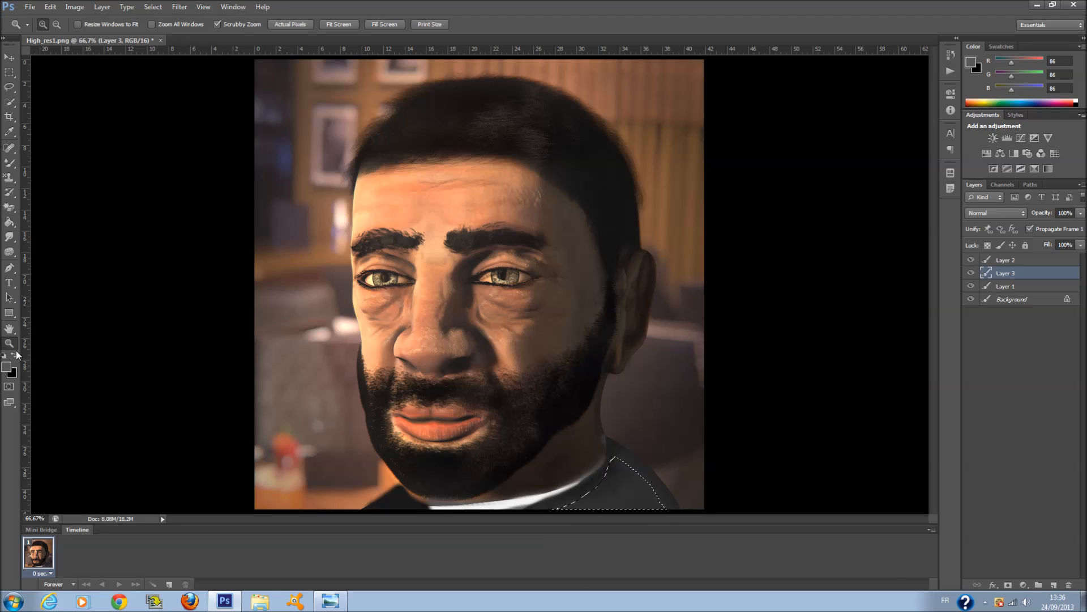
left_click(14, 354)
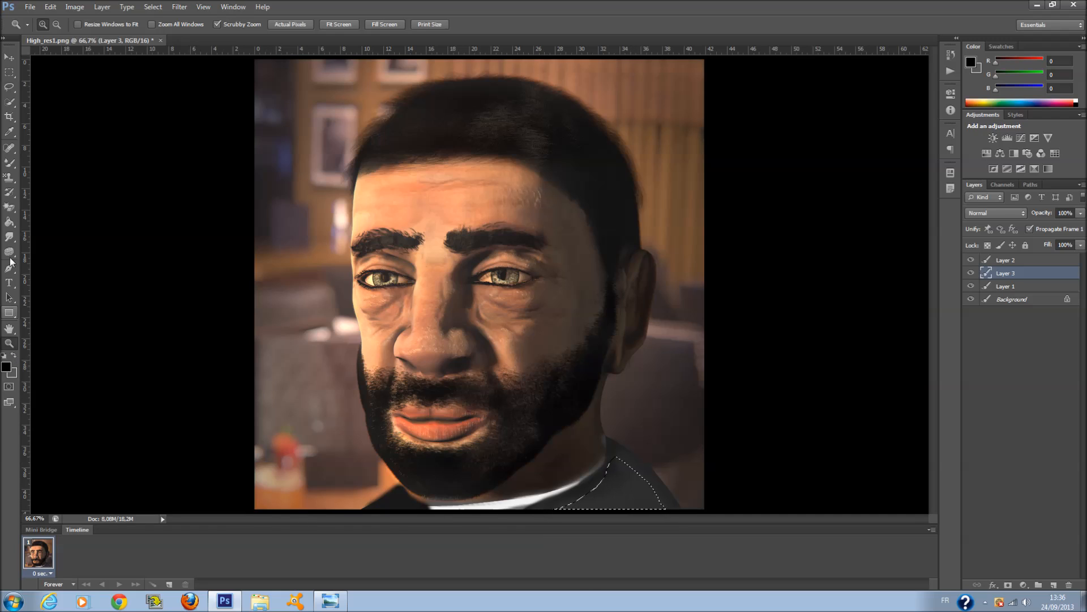
left_click(9, 222)
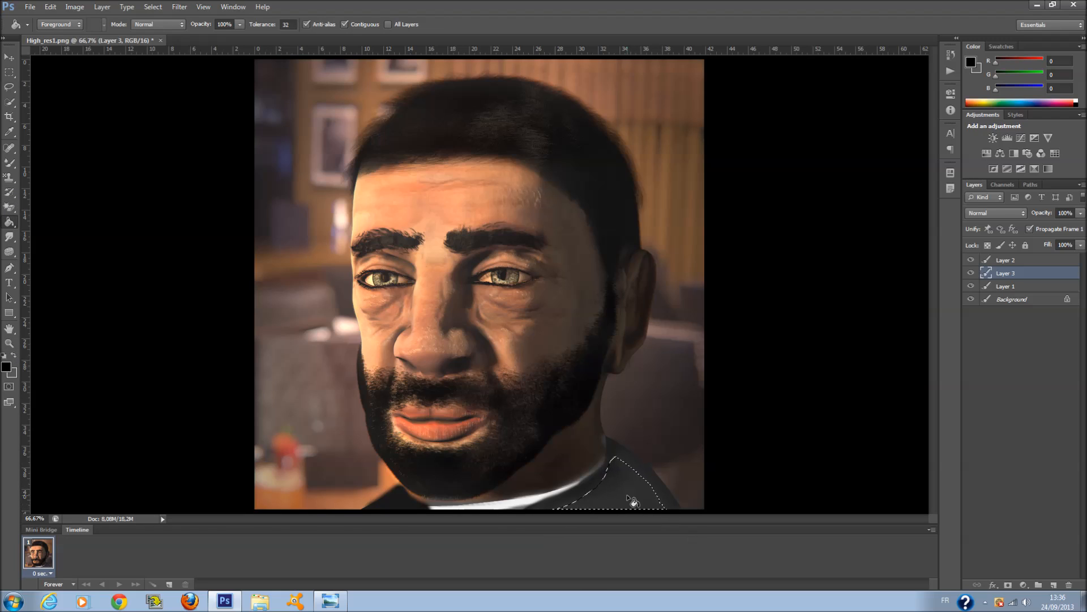
key("ctrl+bracketright")
key("alt+BackSpace")
Set Layer 3 to the Multiply blend mode with 38% fill and deselect the shoulder area.
left_click(1013, 213)
left_click(988, 244)
scroll(1012, 218, "up", 1)
left_click_drag(1081, 246, 1046, 259)
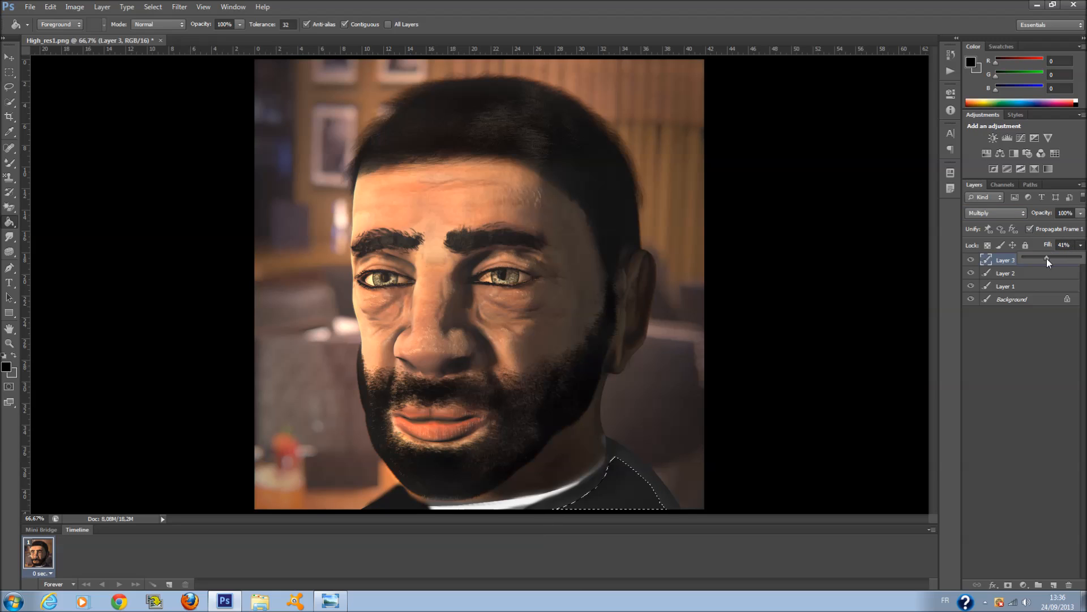
left_click(10, 86)
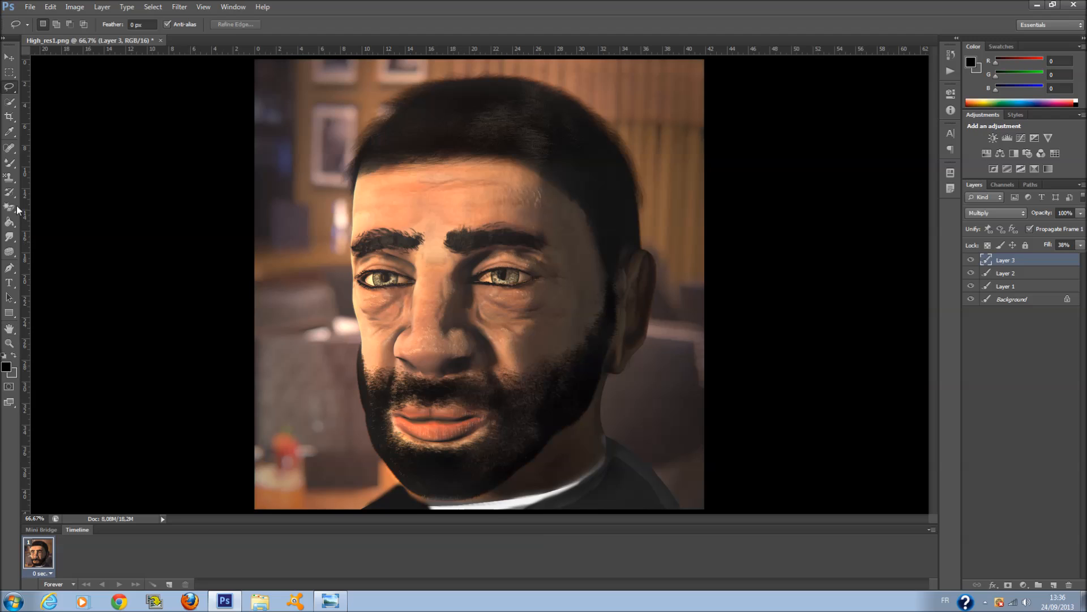
Set the Mixer Brush to 32 px and blend the shoulder shading near the lapel on Layer 3.
left_click_drag(17, 210, 57, 207)
right_click(578, 448)
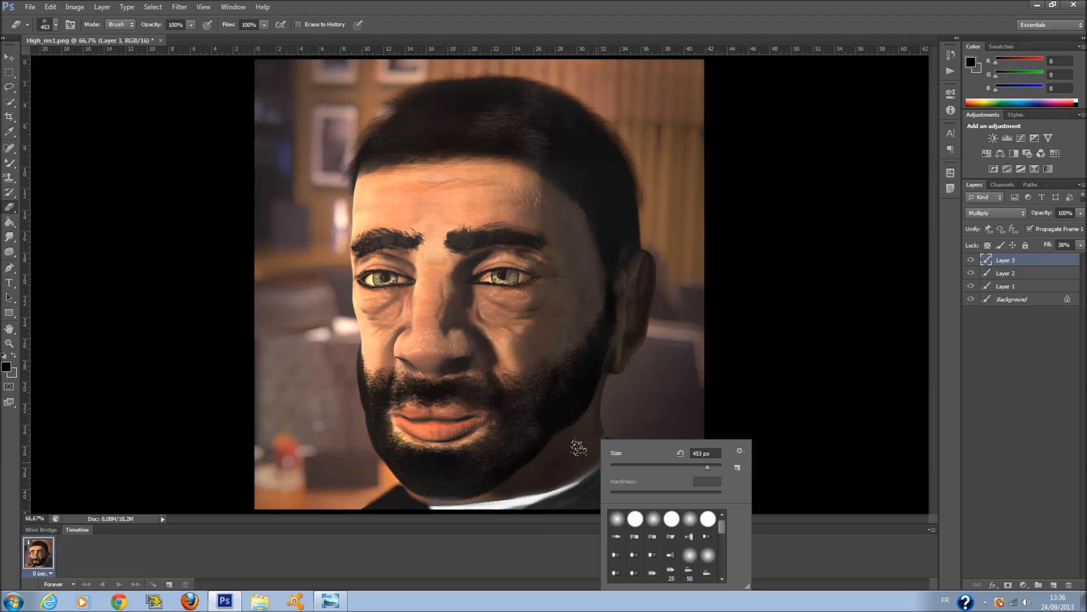
left_click(11, 165)
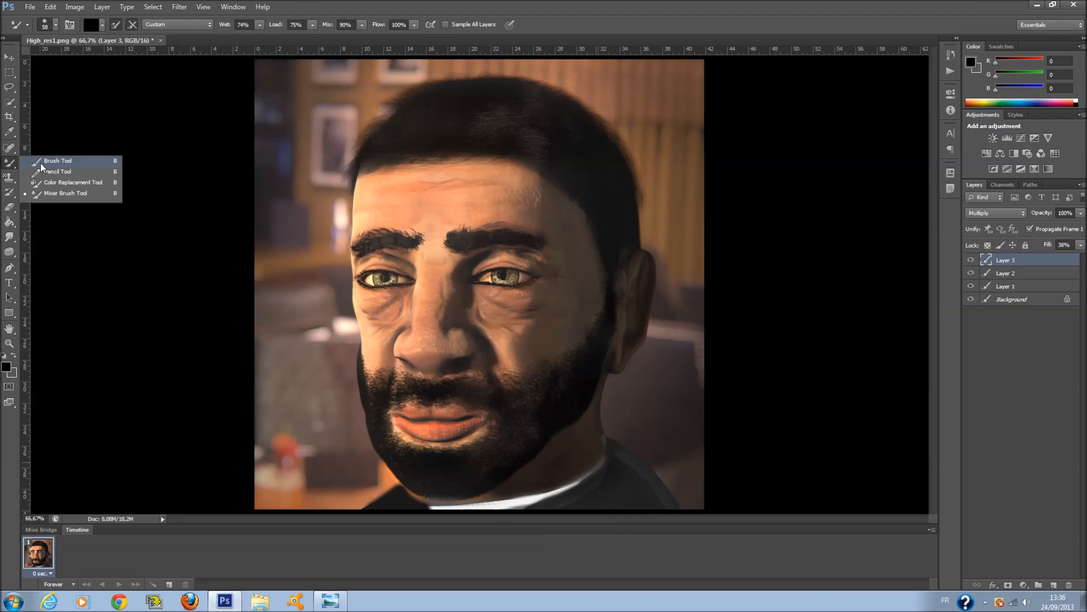
right_click(621, 470)
left_click_drag(657, 467, 650, 467)
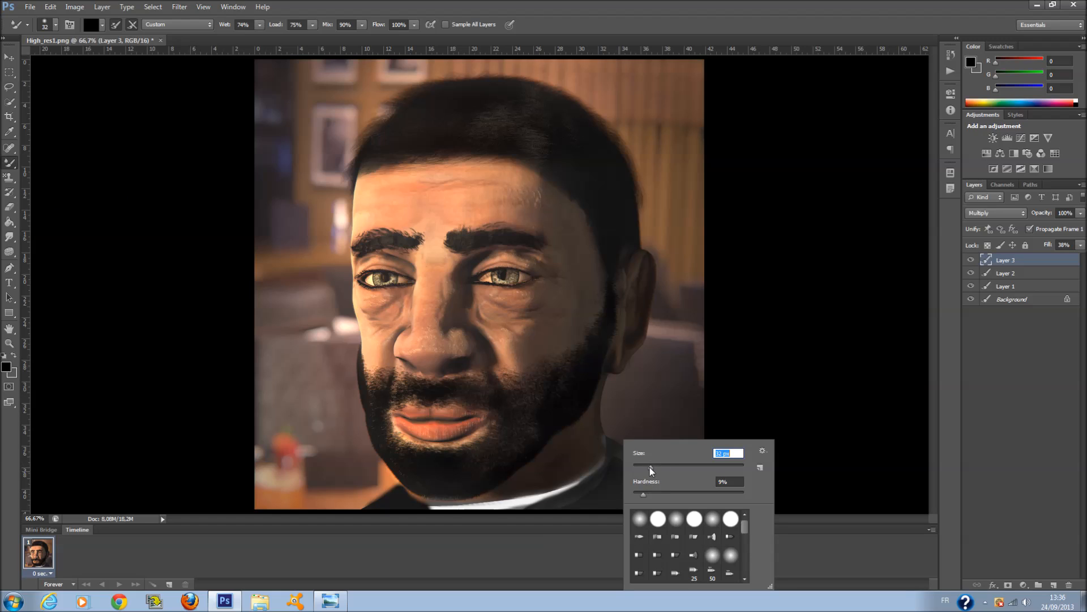
left_click(614, 477)
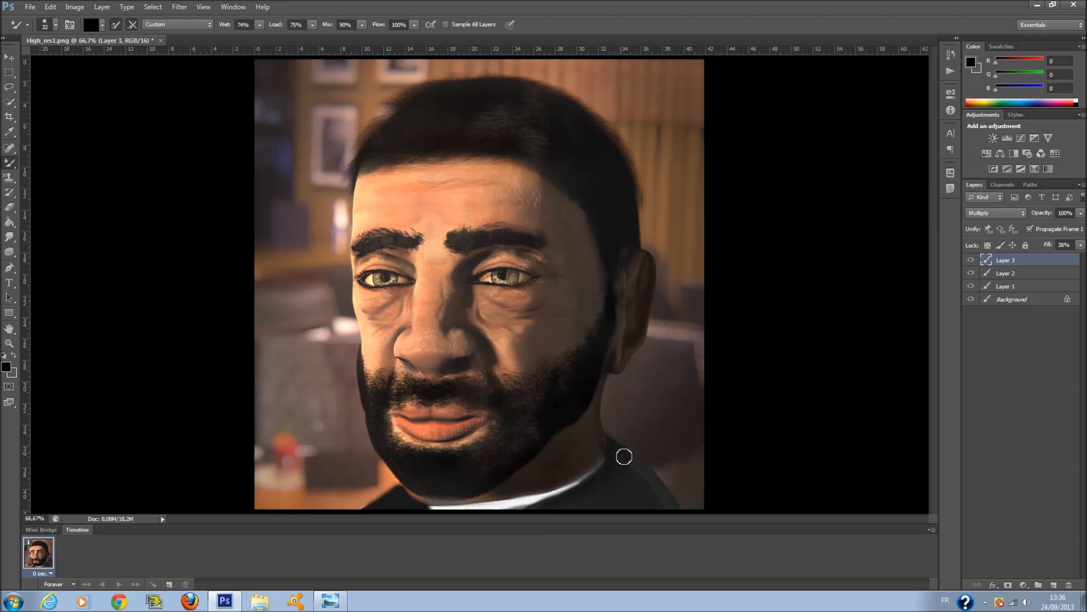
Resize the Mixer Brush to 39 px and soften the shading along the outer shoulder on Layer 3.
right_click(632, 469)
left_click_drag(670, 468, 681, 468)
left_click(829, 564)
right_click(654, 497)
left_click_drag(697, 468, 691, 468)
type("39")
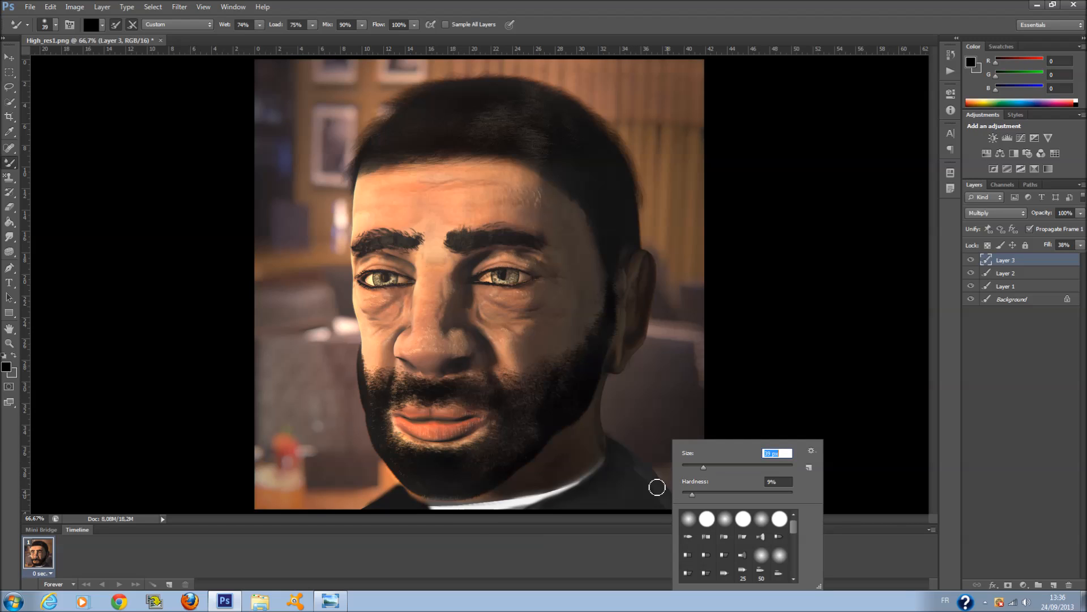
key("Return")
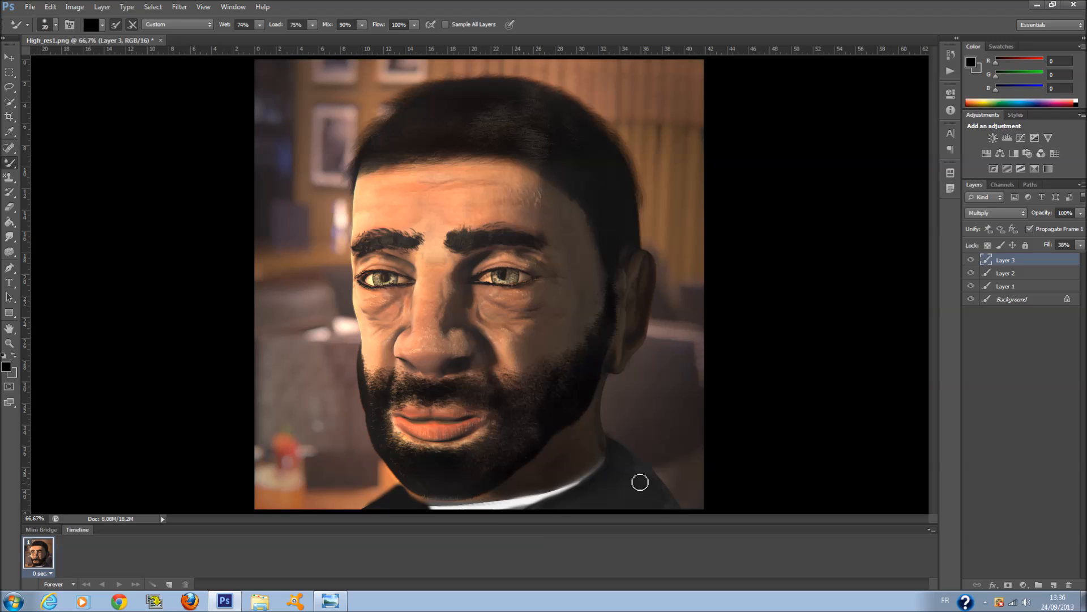
Add a new layer above Layer 3 and set the foreground colour to orange-red, RGB 255, 48, 0.
left_click(14, 354)
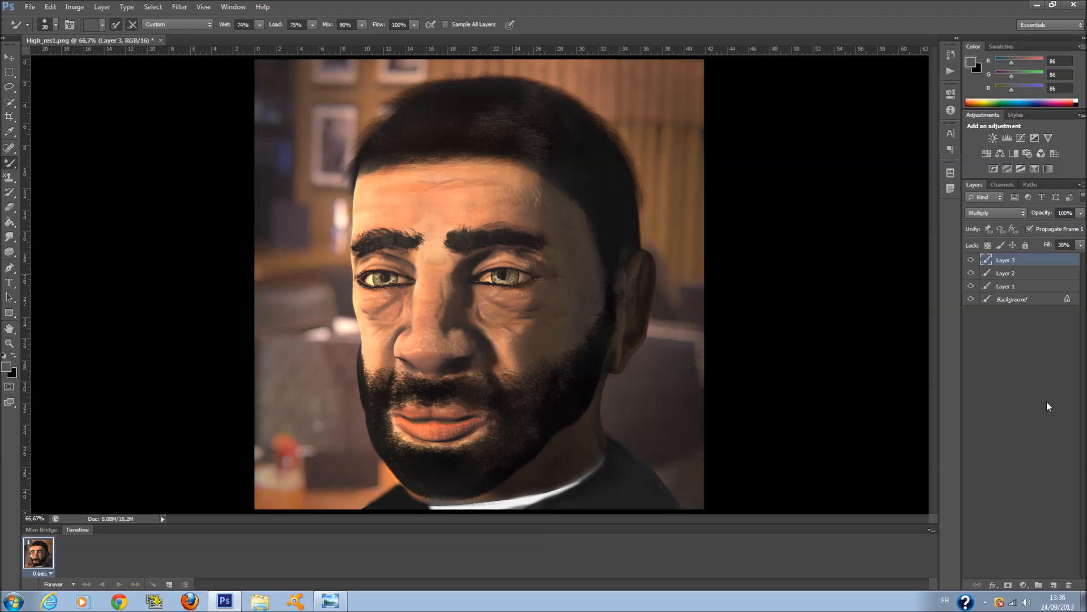
left_click(1054, 583)
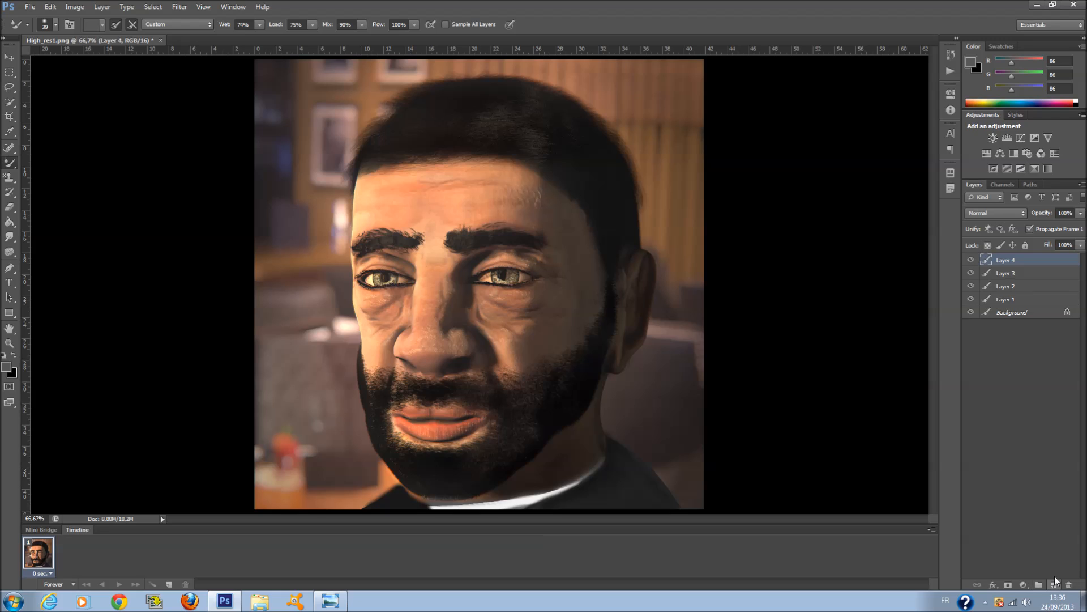
left_click(7, 367)
left_click_drag(752, 199, 754, 318)
left_click(737, 197)
left_click(867, 171)
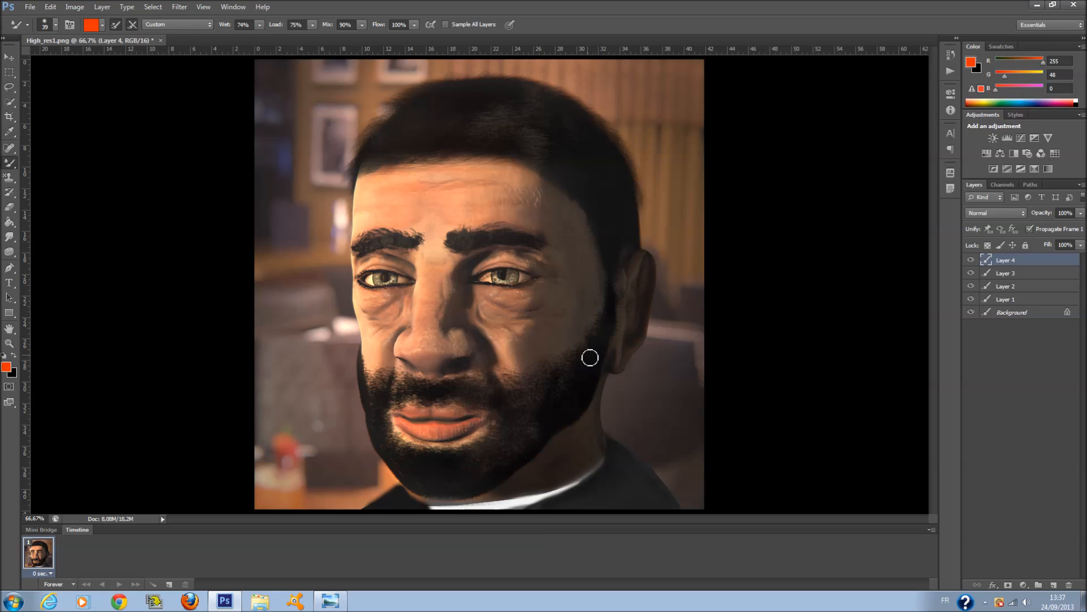
Set the Mixer Brush to 61 px and paint the orange-red over the man's lips on Layer 4.
right_click(588, 357)
left_click(635, 381)
mouse_move(399, 419)
left_mouse_down()
mouse_move(448, 422)
mouse_move(409, 426)
mouse_move(439, 431)
mouse_move(470, 426)
mouse_move(446, 417)
mouse_move(468, 422)
mouse_move(420, 426)
mouse_move(458, 425)
left_mouse_up()
key("ctrl+z")
key("ctrl+z")
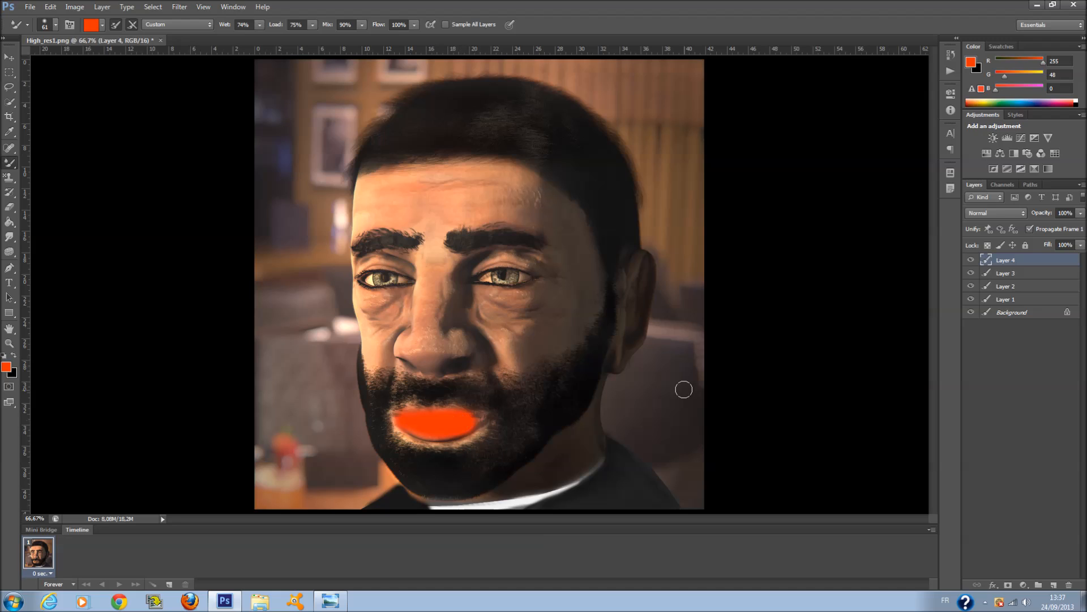
Set Layer 4 to the Multiply blend mode with 5% fill.
scroll(1016, 214, "down", 2)
scroll(1017, 214, "down", 1)
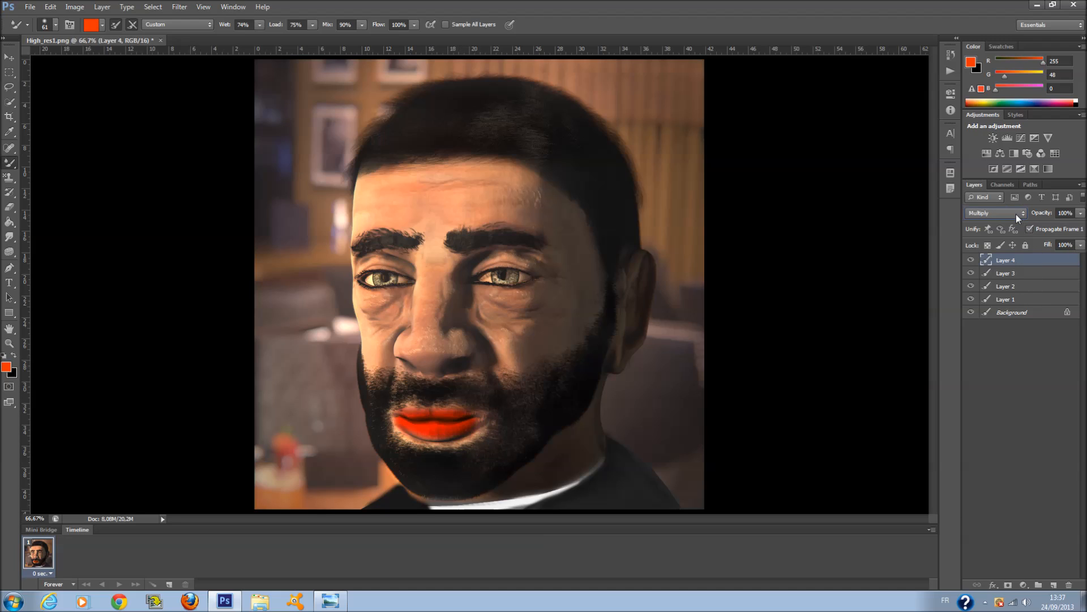
left_click(1080, 245)
left_click_drag(1035, 256, 1028, 263)
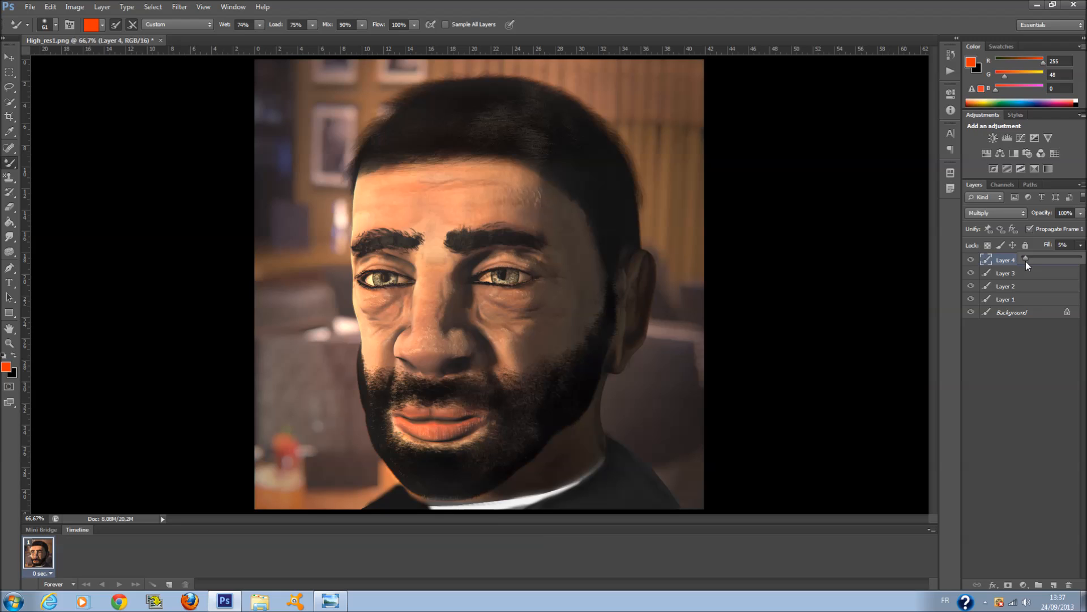
left_click(1045, 360)
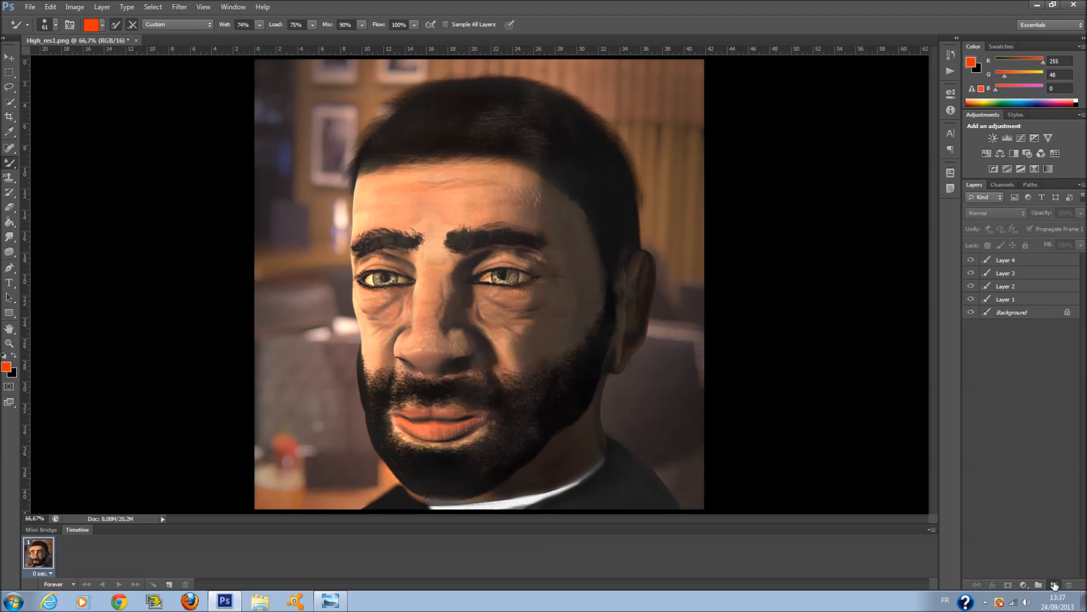
Add a new layer above Layer 4 and paint orange-red across the forehead with an enlarged version of the 60 px textured brush tip.
left_click(1054, 584)
right_click(494, 238)
left_click_drag(544, 265, 559, 267)
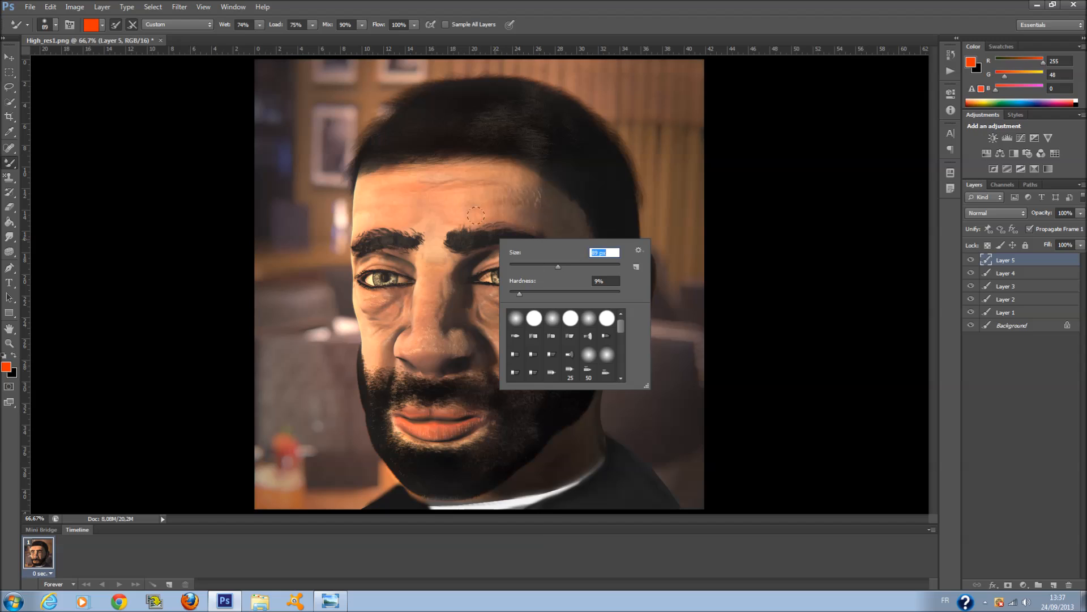
scroll(573, 361, "down", 3)
scroll(571, 364, "down", 3)
left_click(571, 334)
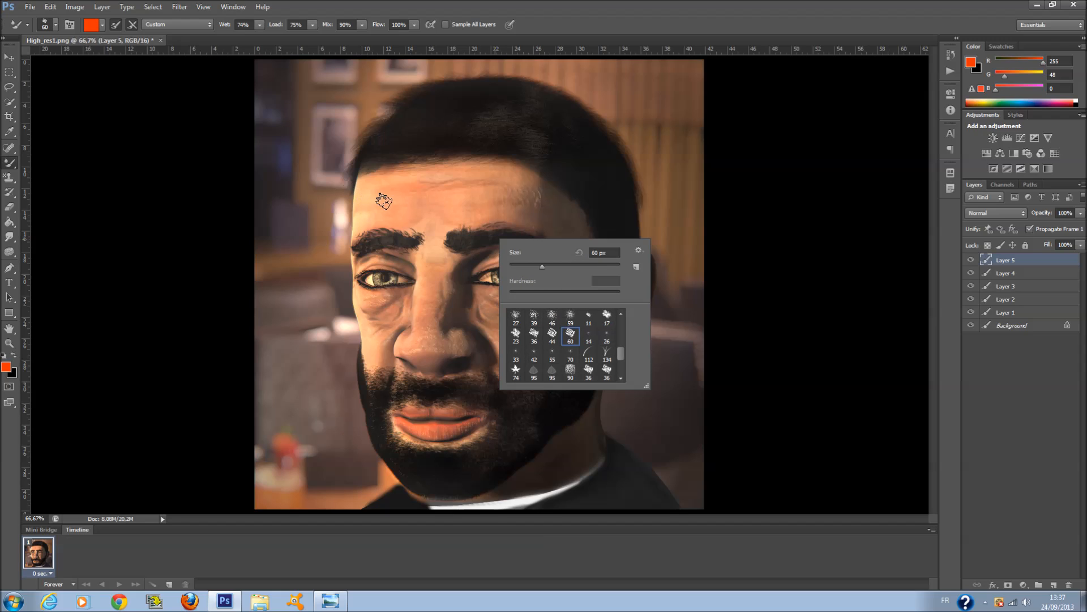
left_click_drag(564, 265, 596, 267)
key("Return")
mouse_move(365, 196)
left_mouse_down()
mouse_move(401, 179)
mouse_move(465, 210)
mouse_move(381, 177)
mouse_move(425, 174)
mouse_move(390, 180)
left_mouse_up()
key("ctrl+z")
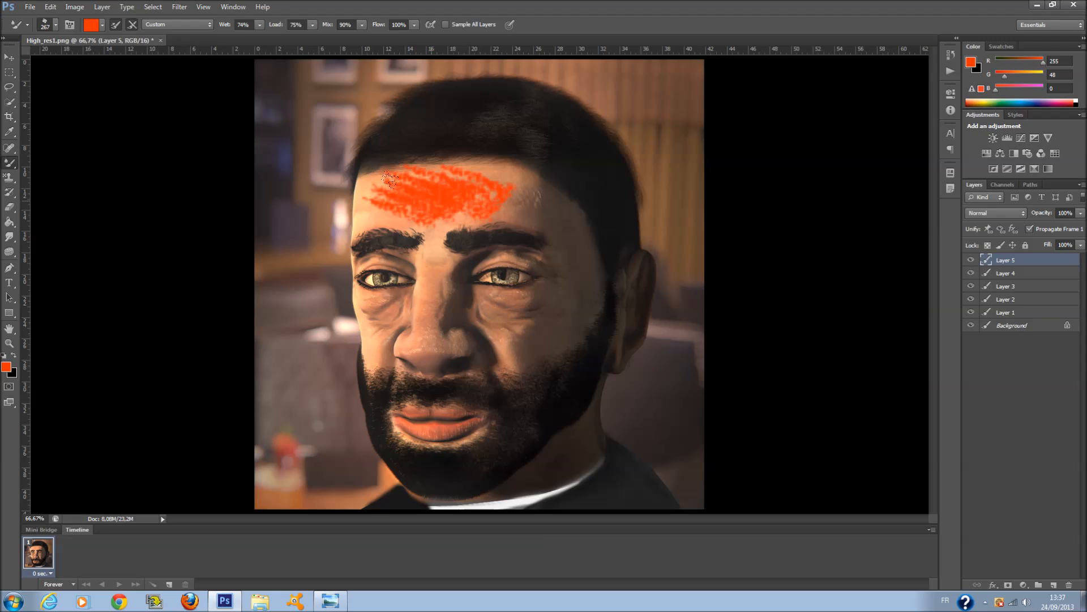
Reduce the brush to 86 px, choose a different tip and paint orange-red over the nose on Layer 5.
right_click(499, 216)
left_click(555, 242)
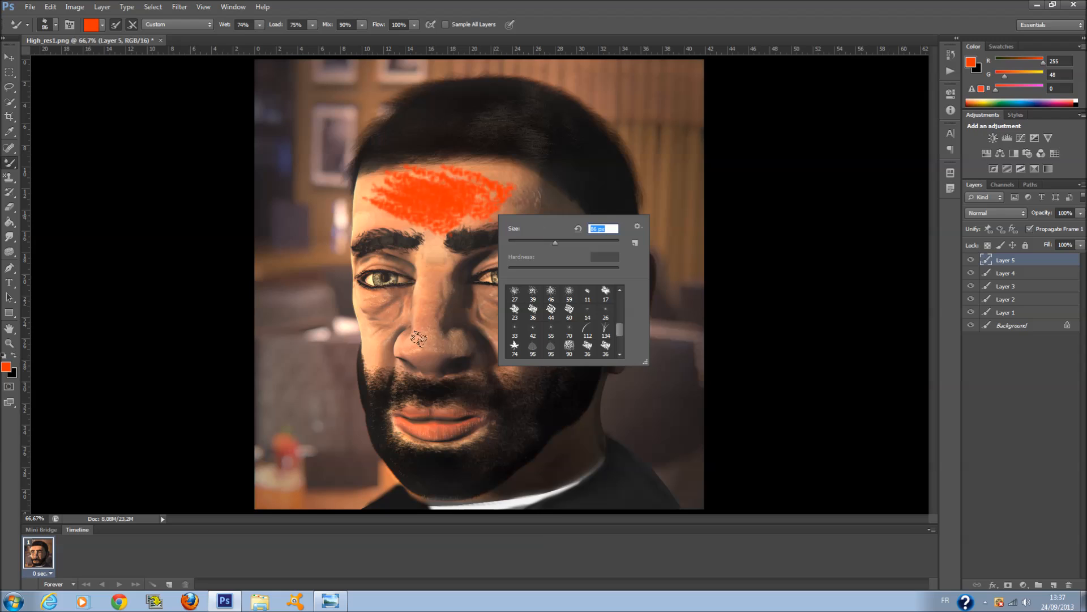
scroll(567, 325, "up", 3)
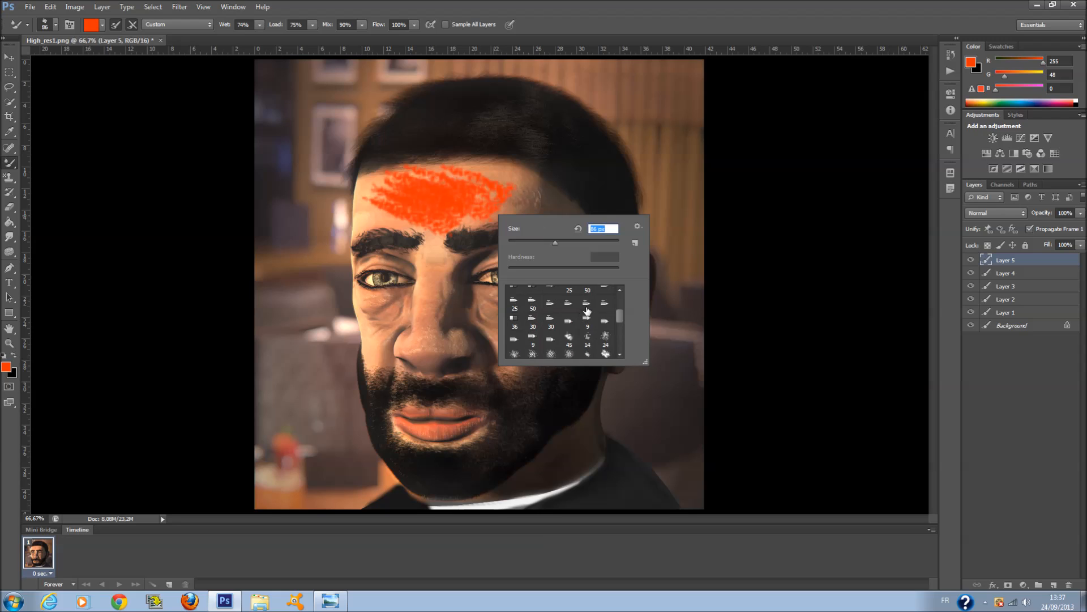
left_click(606, 312)
left_click_drag(406, 332, 430, 326)
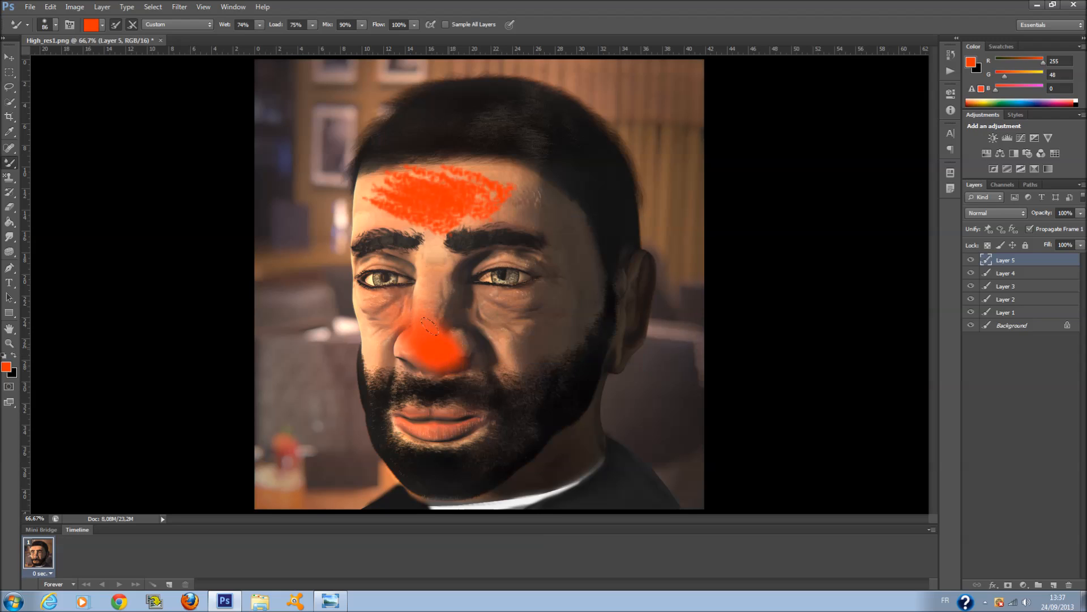
Undo the stray ear stroke and repaint the upper ear with a soft round 86 px brush at 0% hardness.
left_click_drag(624, 253, 647, 276)
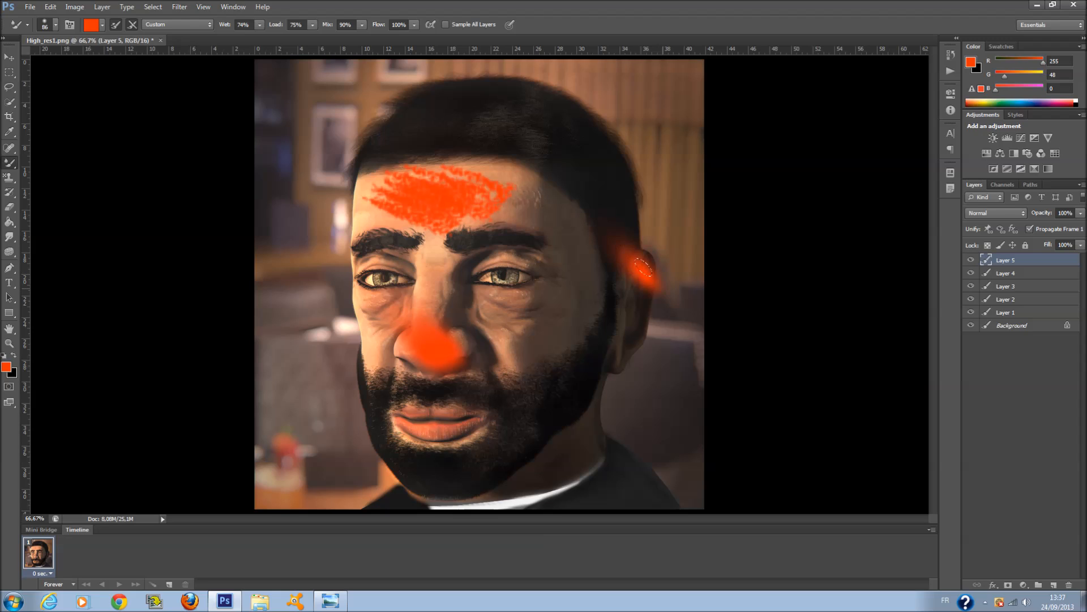
key("ctrl+z")
right_click(621, 255)
scroll(692, 363, "up", 1)
left_click(662, 355)
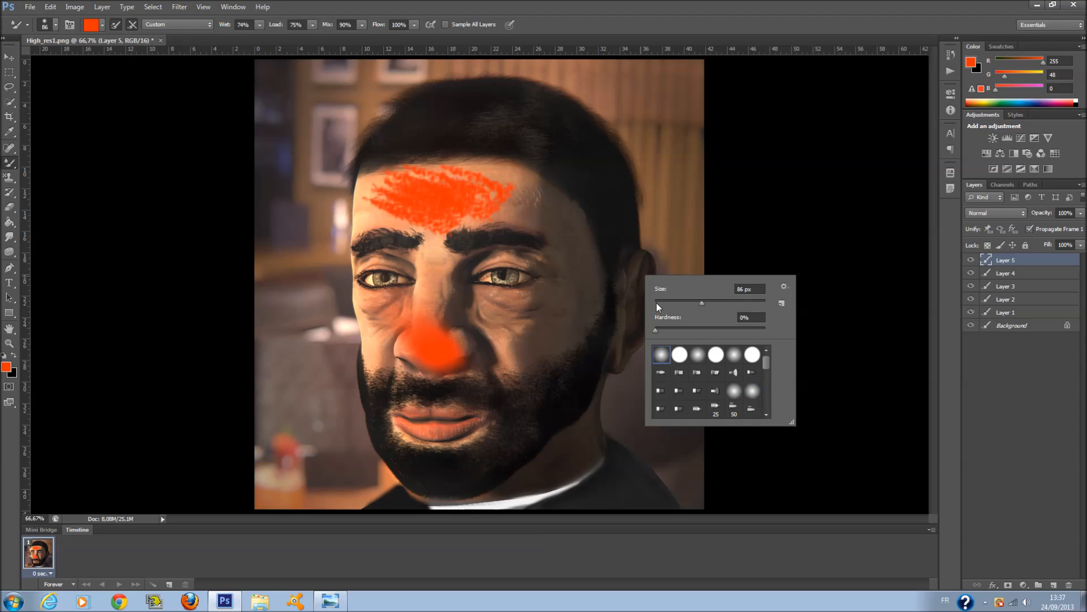
left_click_drag(640, 261, 639, 295)
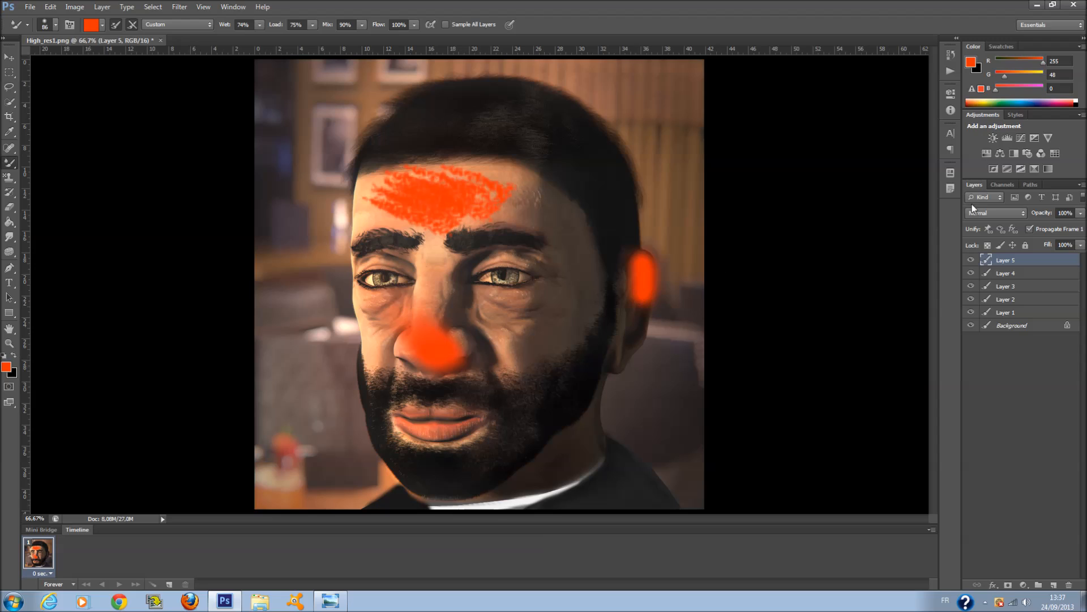
Set Layer 5 to the Multiply blend mode with 16% fill and extend the red tint across the forehead.
scroll(990, 214, "down", 6)
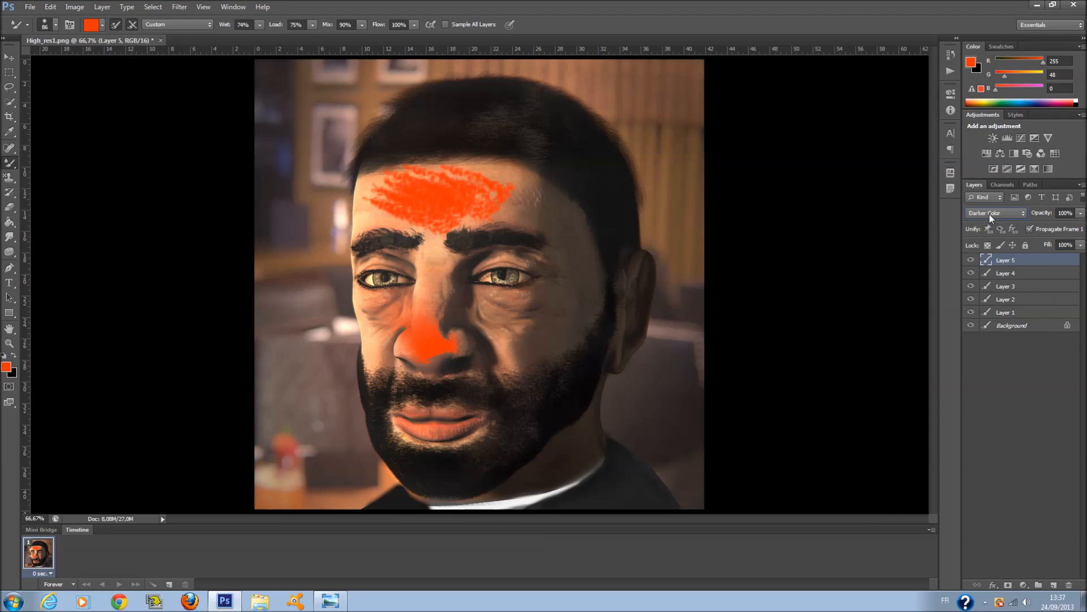
scroll(990, 214, "up", 2)
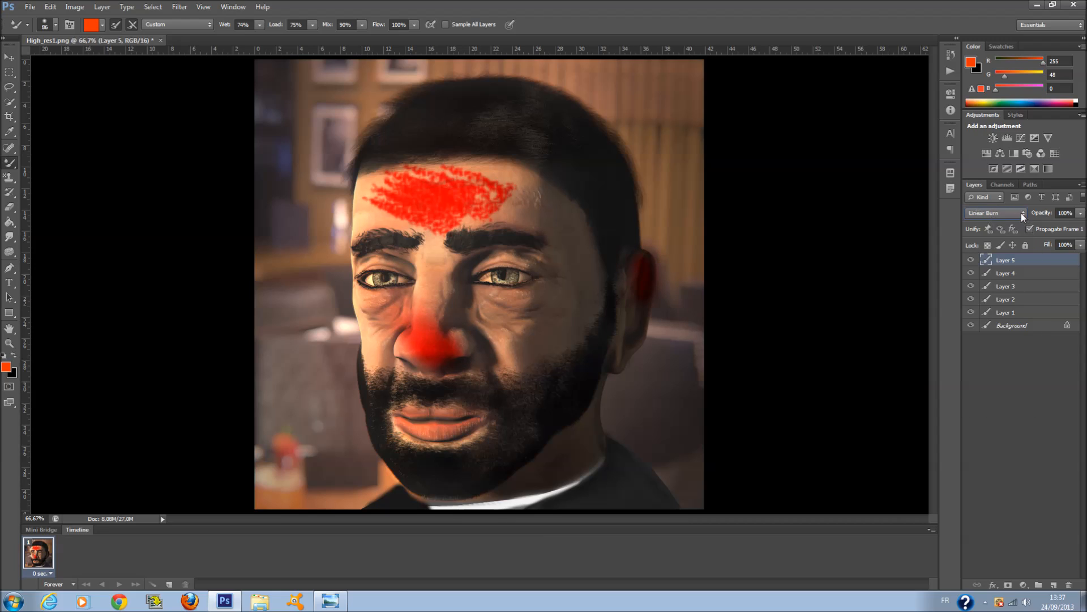
scroll(1021, 213, "up", 1)
left_click_drag(1081, 245, 1028, 256)
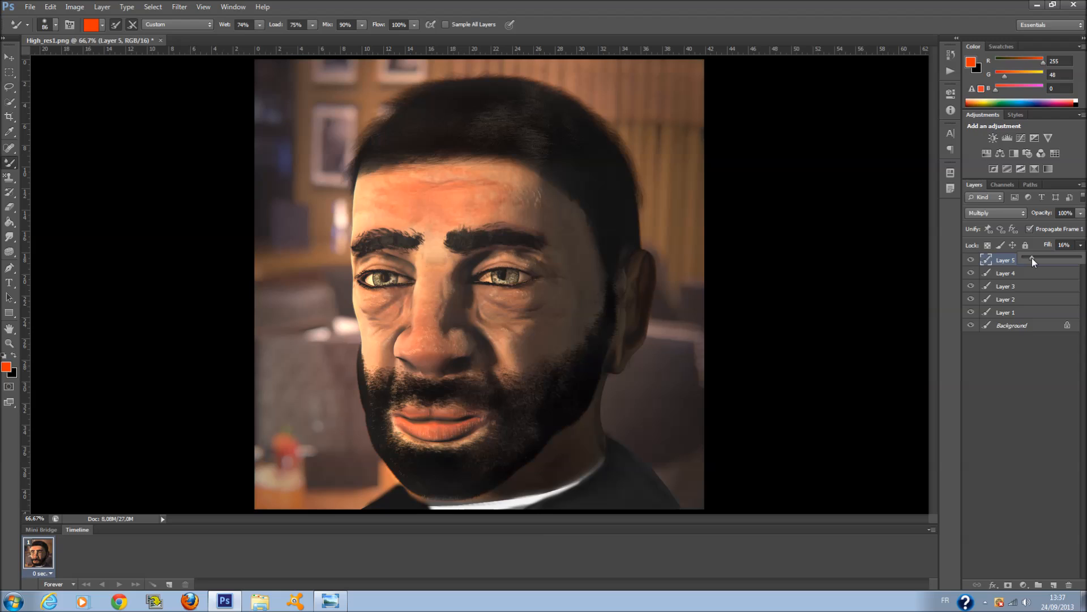
left_click_drag(372, 222, 414, 220)
key("ctrl+z")
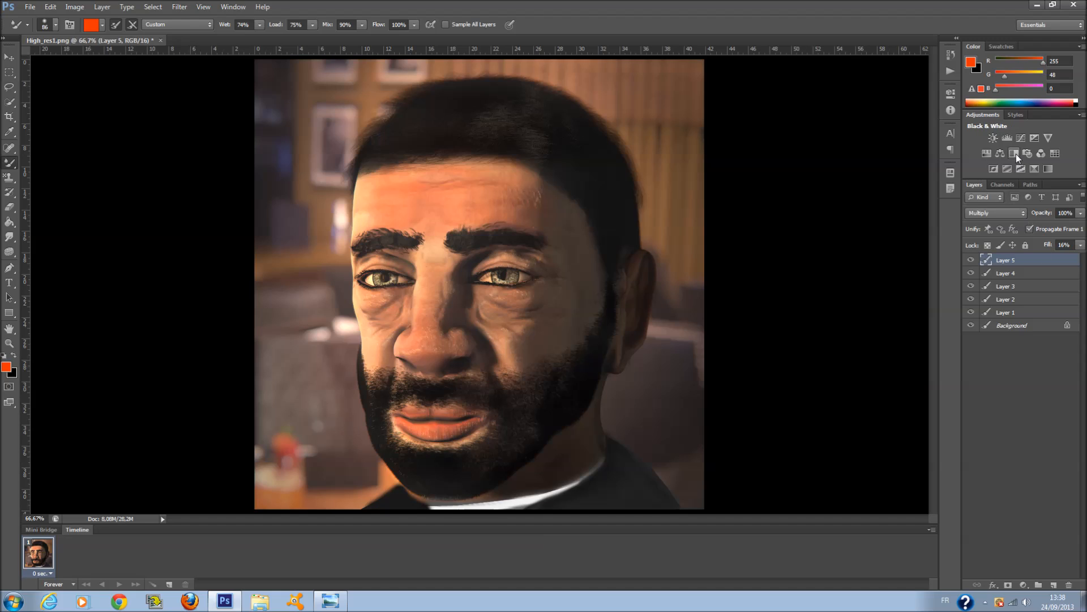
Add a new layer above Layer 5, set the brush hardness to 100% and the foreground colour to brown, RGB 91, 70, 54.
left_click(1054, 584)
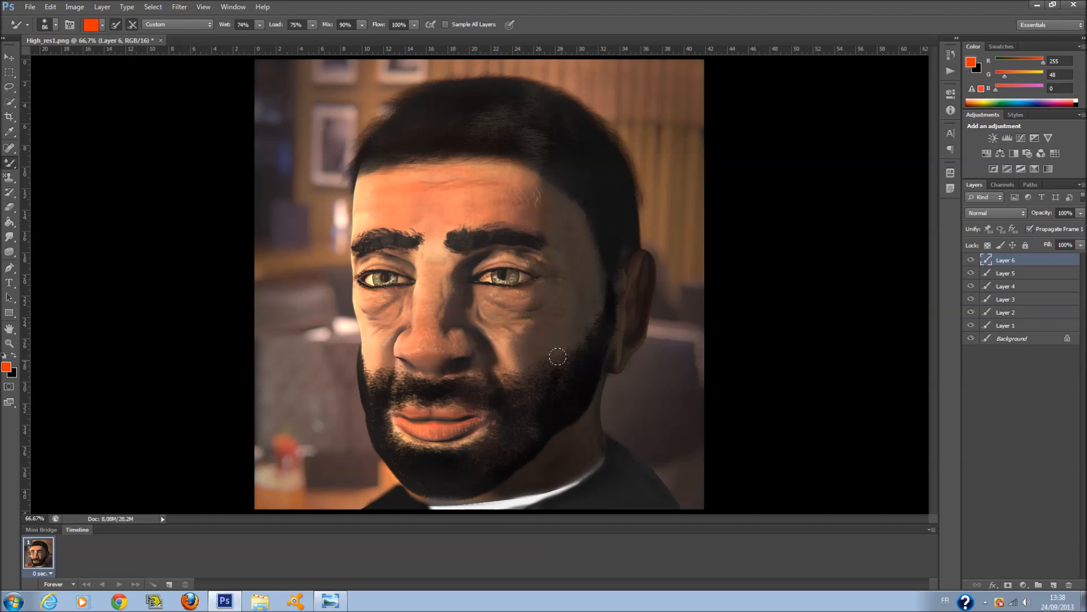
right_click(447, 310)
key("Tab")
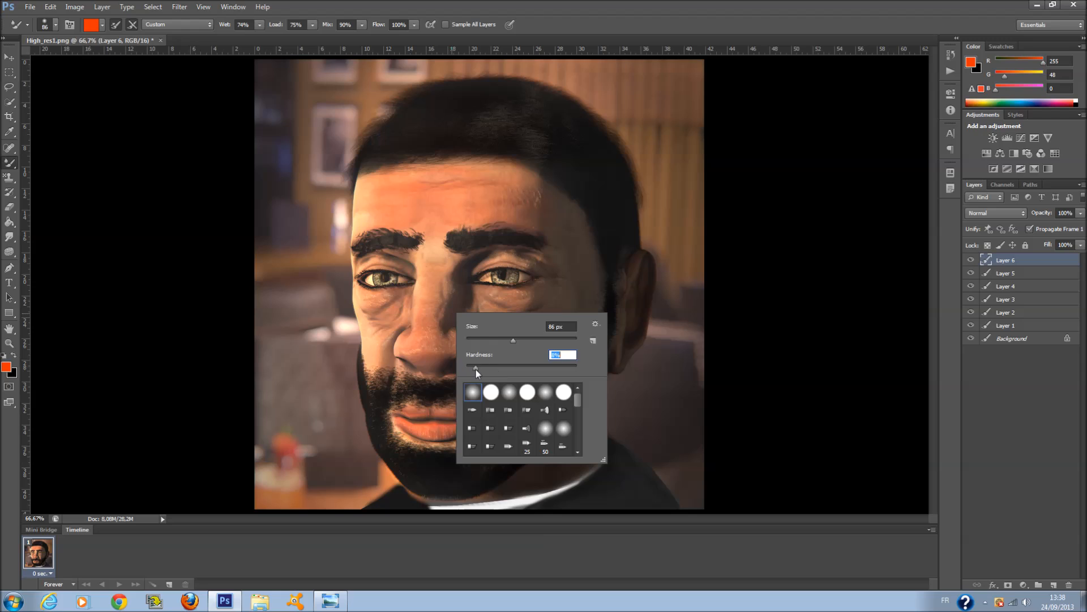
left_click(6, 367)
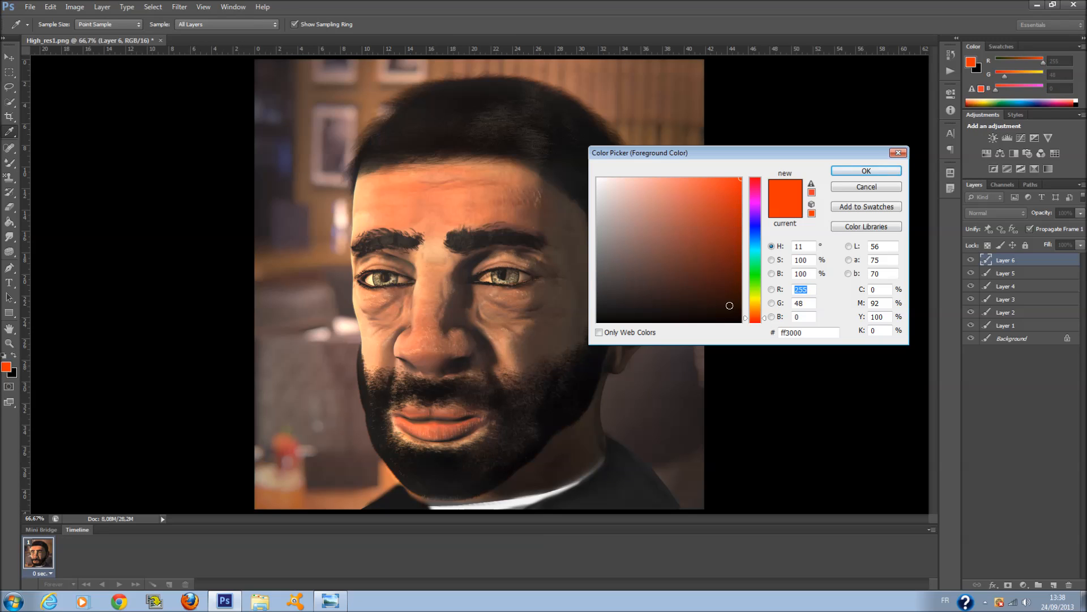
left_click(759, 298)
mouse_move(670, 294)
left_mouse_down()
mouse_move(665, 265)
mouse_move(646, 263)
left_mouse_up()
left_click_drag(757, 321, 756, 312)
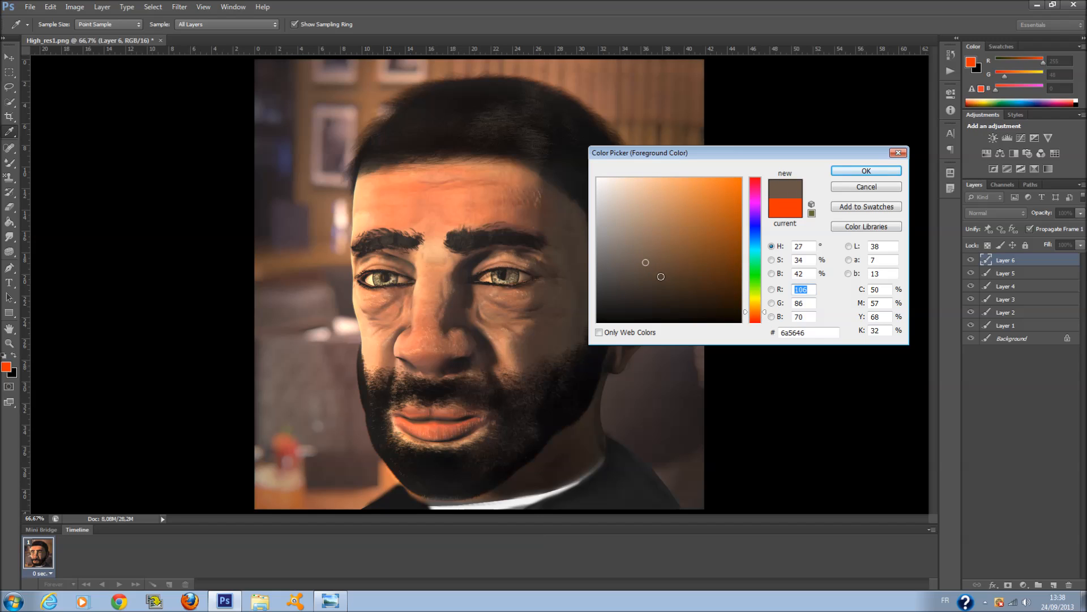
left_click(655, 270)
left_click(899, 174)
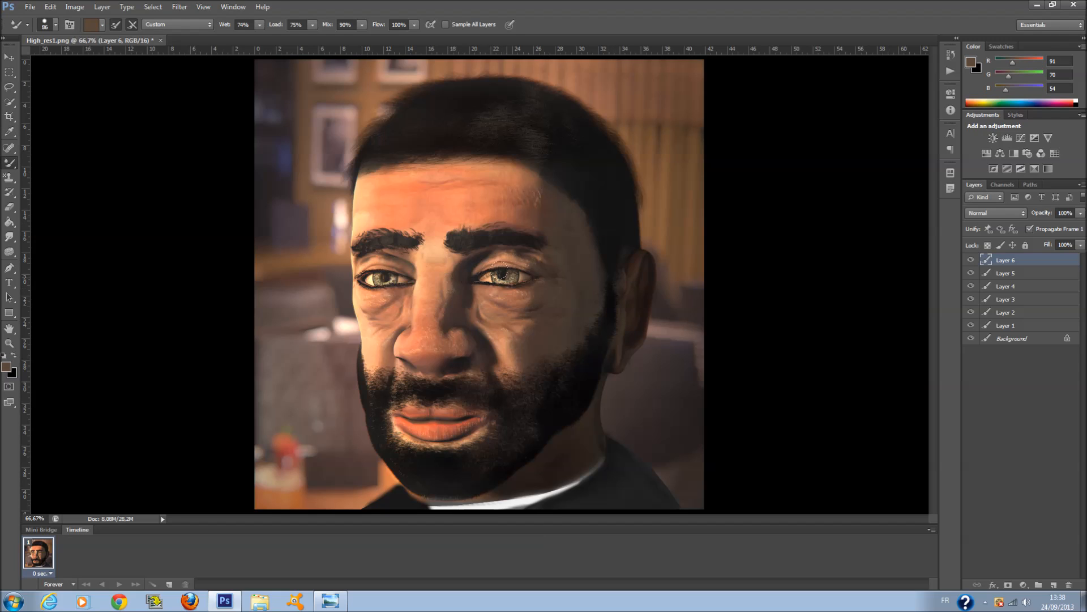
Set the Mixer Brush to 12 px and paint brown over both irises on Layer 6.
right_click(507, 274)
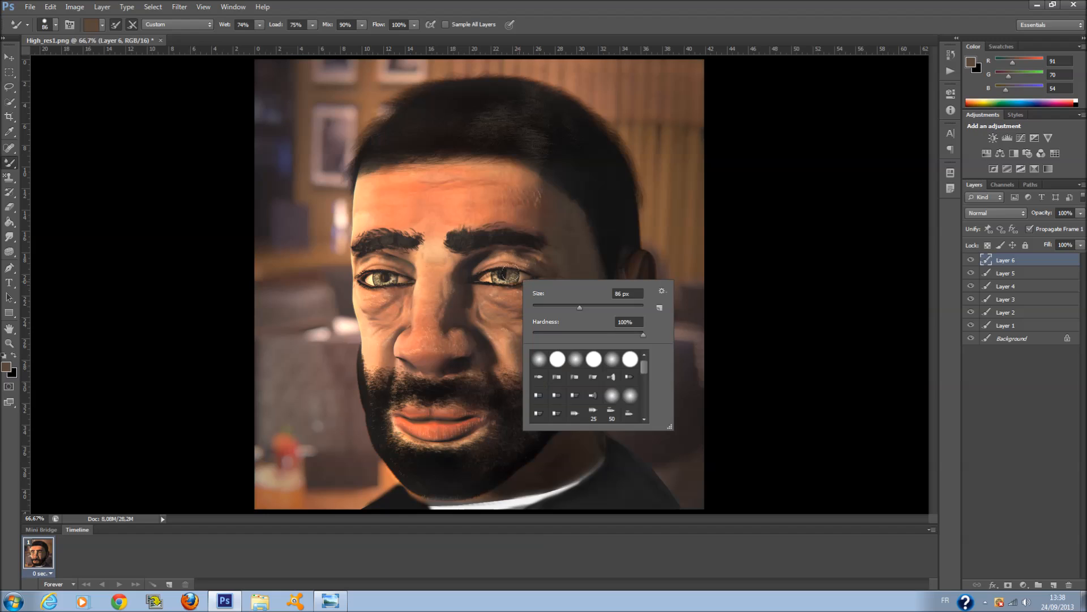
left_click(540, 305)
left_click(504, 284)
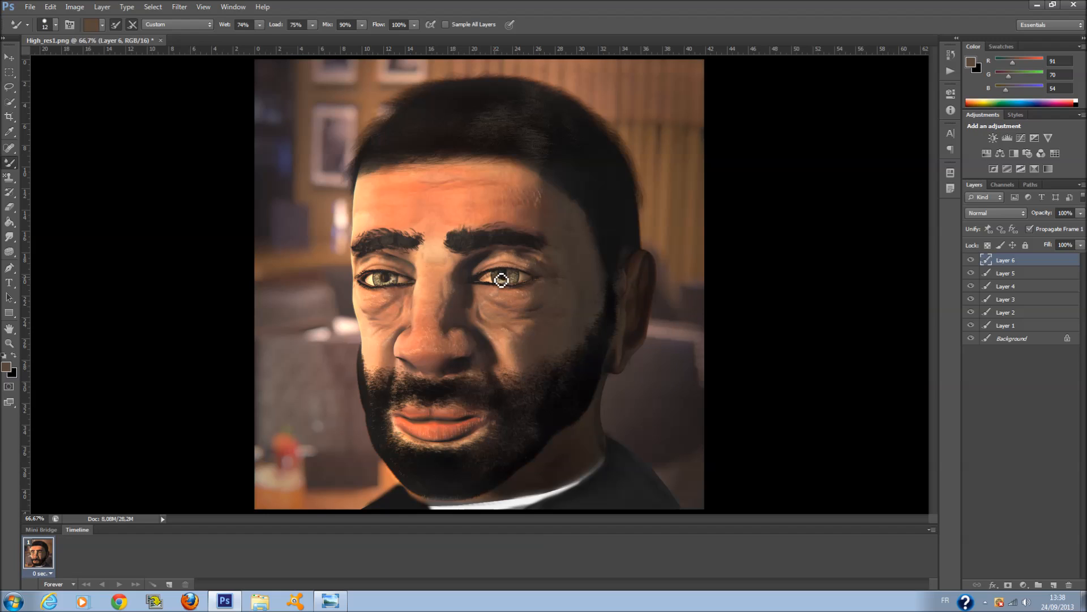
mouse_move(515, 280)
left_mouse_down()
mouse_move(498, 279)
mouse_move(514, 288)
mouse_move(519, 277)
mouse_move(498, 283)
mouse_move(520, 287)
left_mouse_up()
mouse_move(391, 280)
left_mouse_down()
mouse_move(376, 277)
mouse_move(381, 289)
mouse_move(398, 282)
mouse_move(381, 282)
mouse_move(392, 289)
left_mouse_up()
Try several blend modes on Layer 6, then settle on Overlay with 67% fill.
left_click(1018, 215)
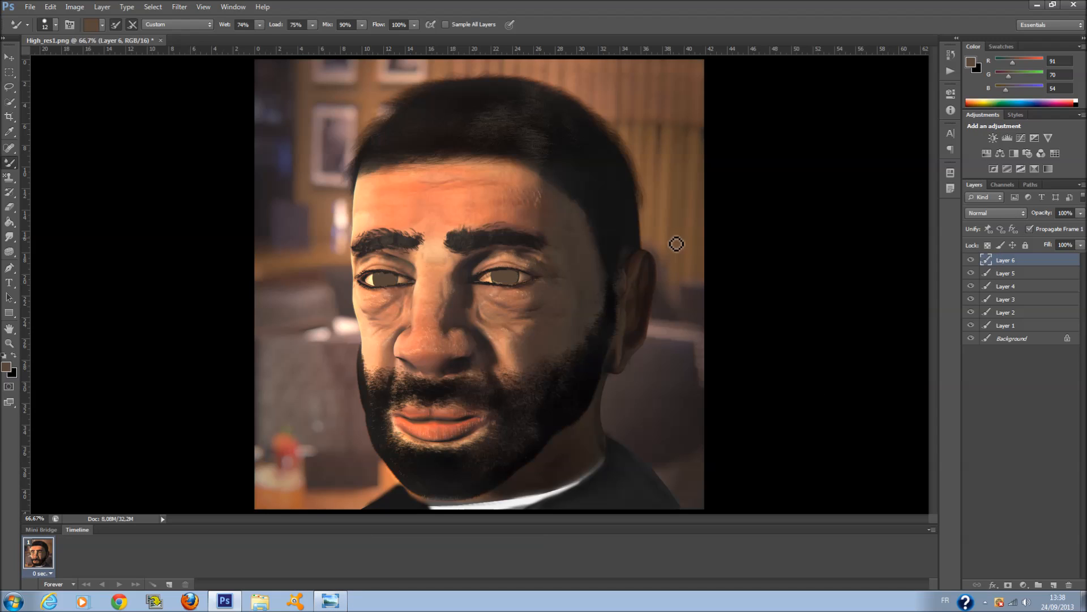
left_click(712, 278)
left_click(1018, 217)
left_click(1017, 217)
scroll(1017, 216, "down", 3)
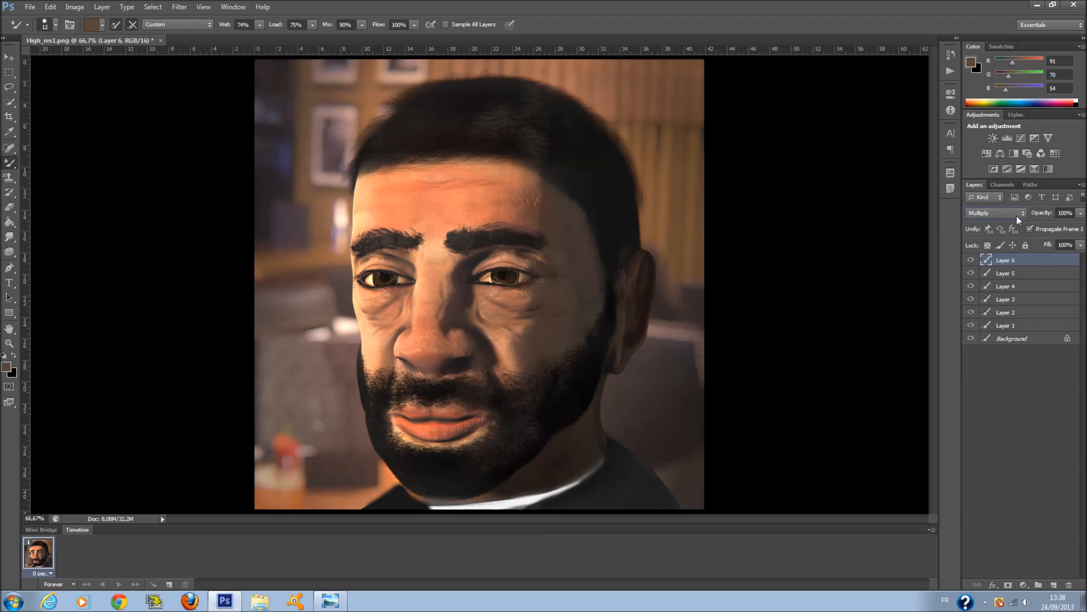
scroll(1015, 219, "down", 1)
scroll(1013, 219, "down", 4)
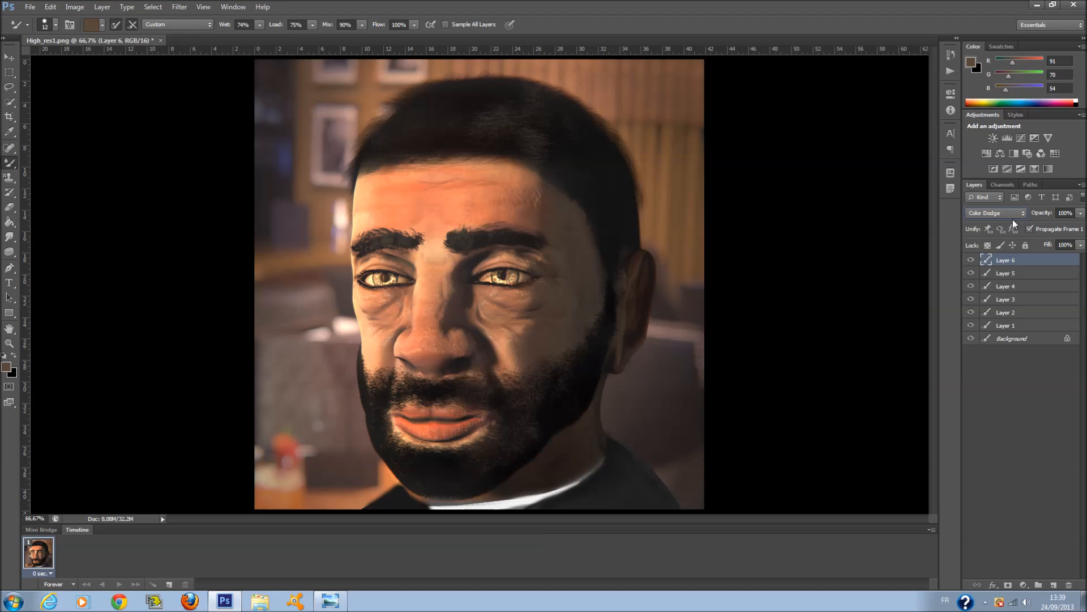
scroll(1013, 219, "down", 1)
scroll(1013, 219, "down", 2)
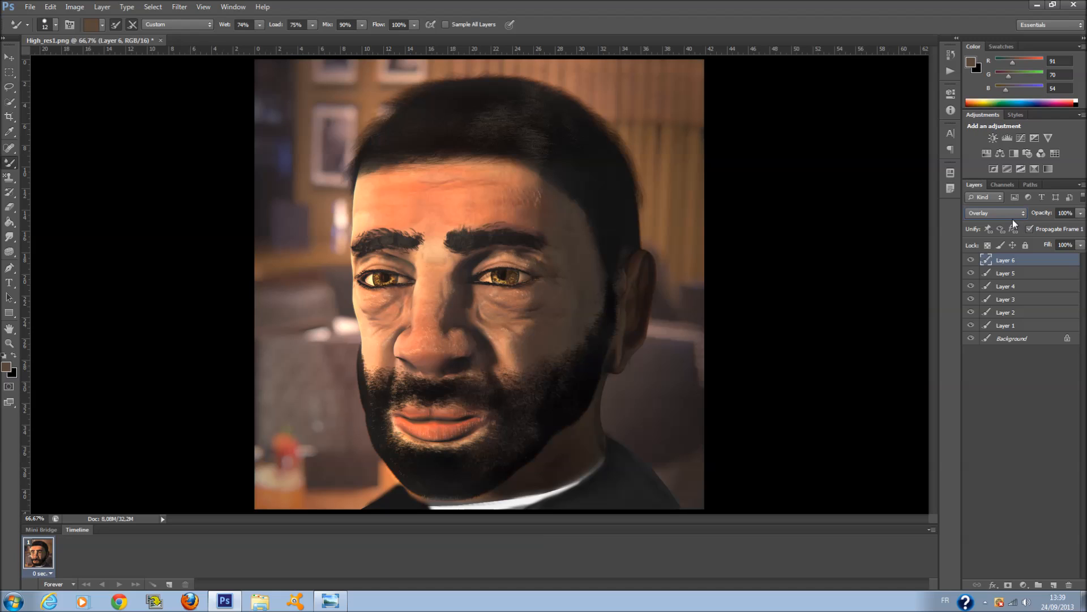
mouse_move(1081, 245)
left_mouse_down()
mouse_move(1046, 260)
mouse_move(1014, 254)
mouse_move(1064, 271)
left_mouse_up()
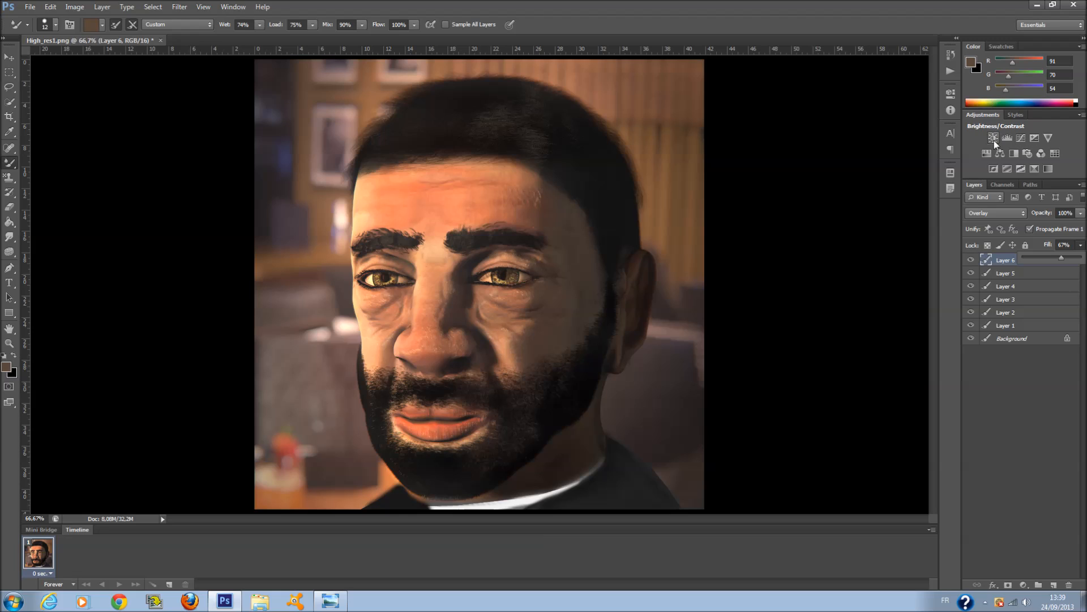
Try a Hue/Saturation adjustment layer with hue +16 over the portrait, and delete it.
left_click(986, 154)
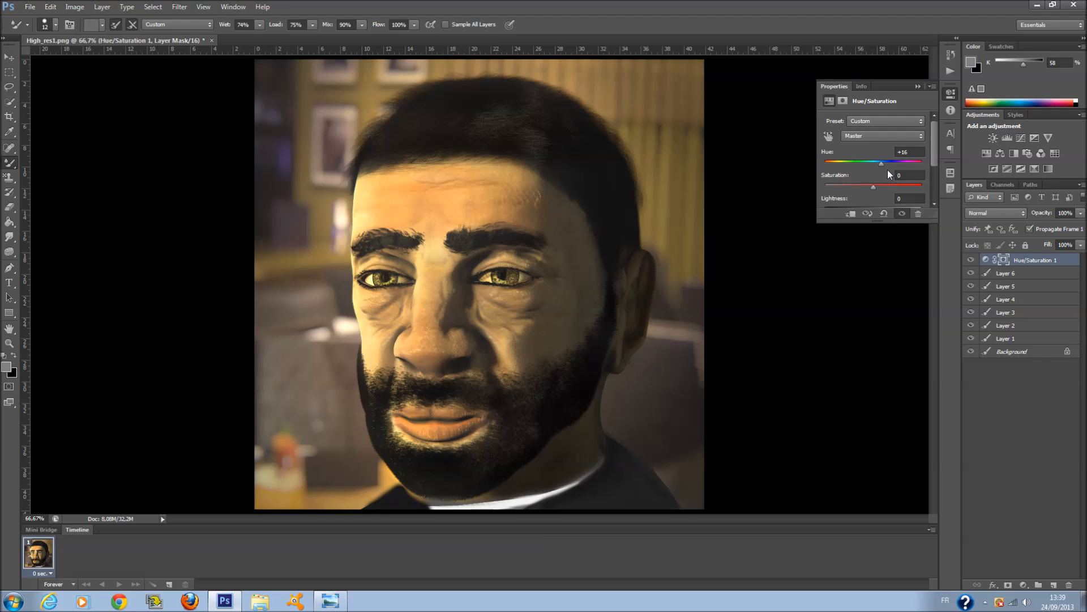
left_click(916, 86)
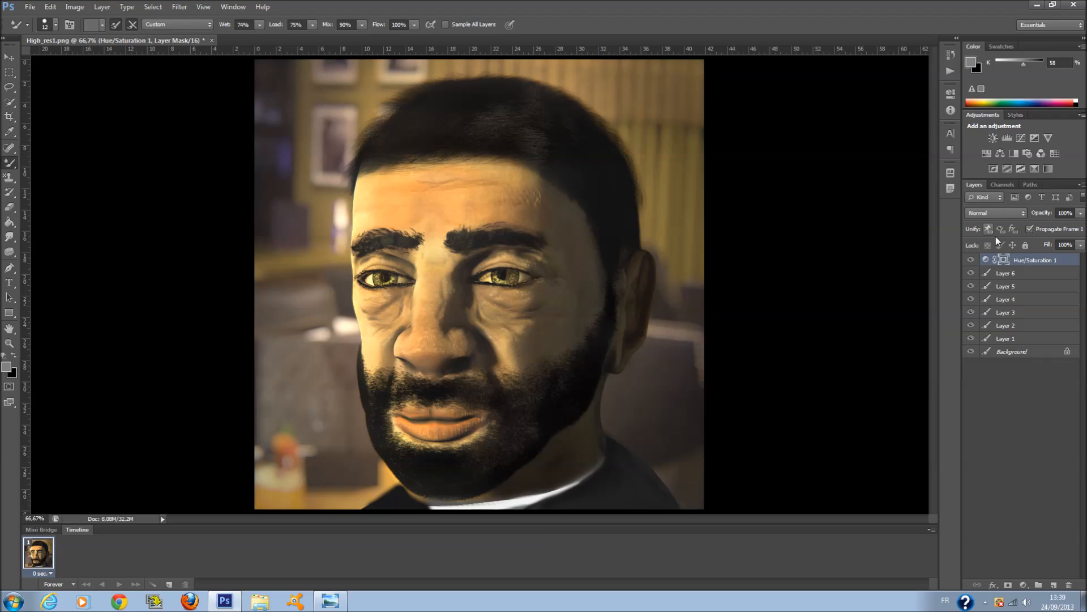
left_click_drag(1017, 266, 1070, 584)
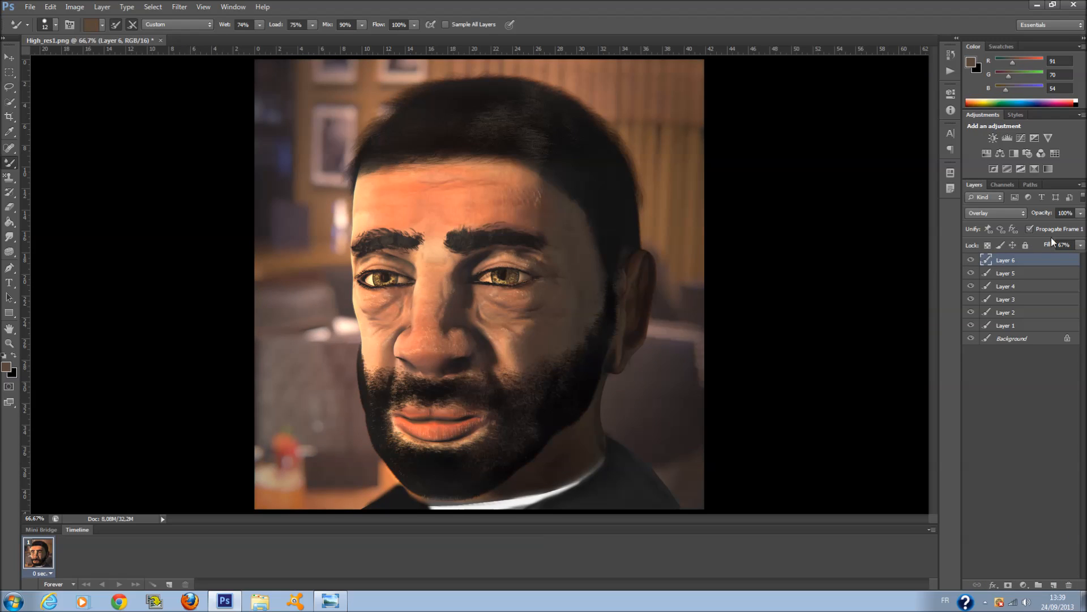
Recolour both irises on Layer 6 with bright green, RGB 80, 242, 0, and reduce the layer's fill to 10%.
left_click(7, 366)
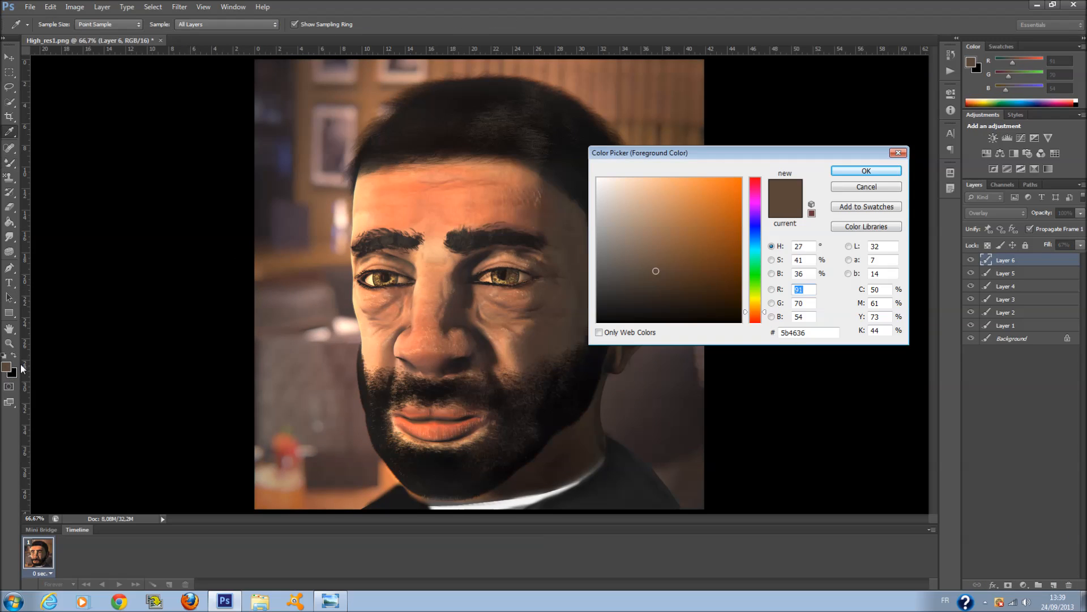
left_click(756, 282)
left_click(740, 185)
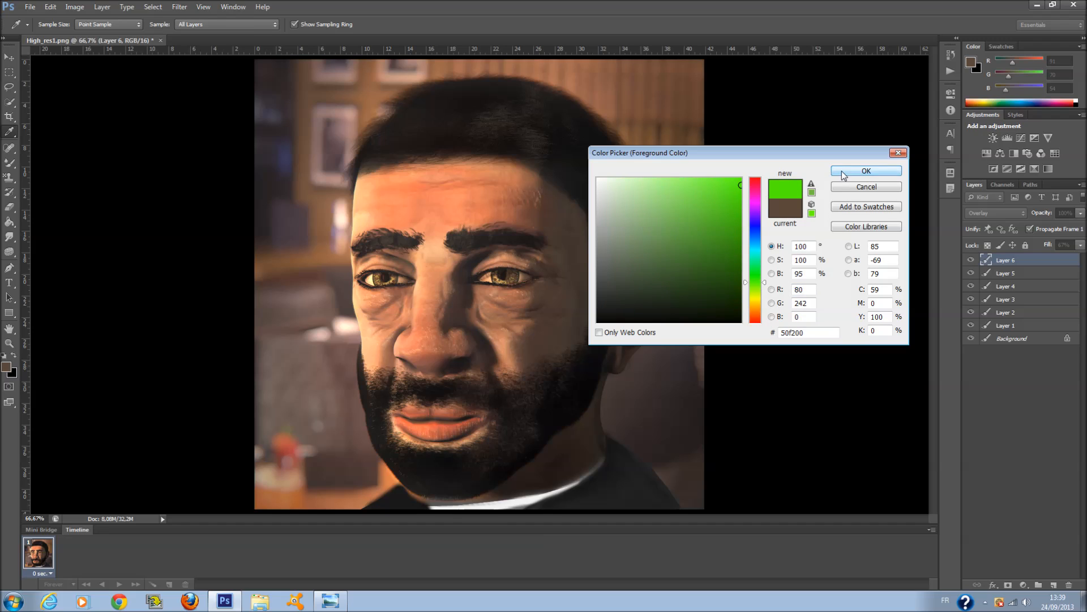
left_click(866, 171)
key("g")
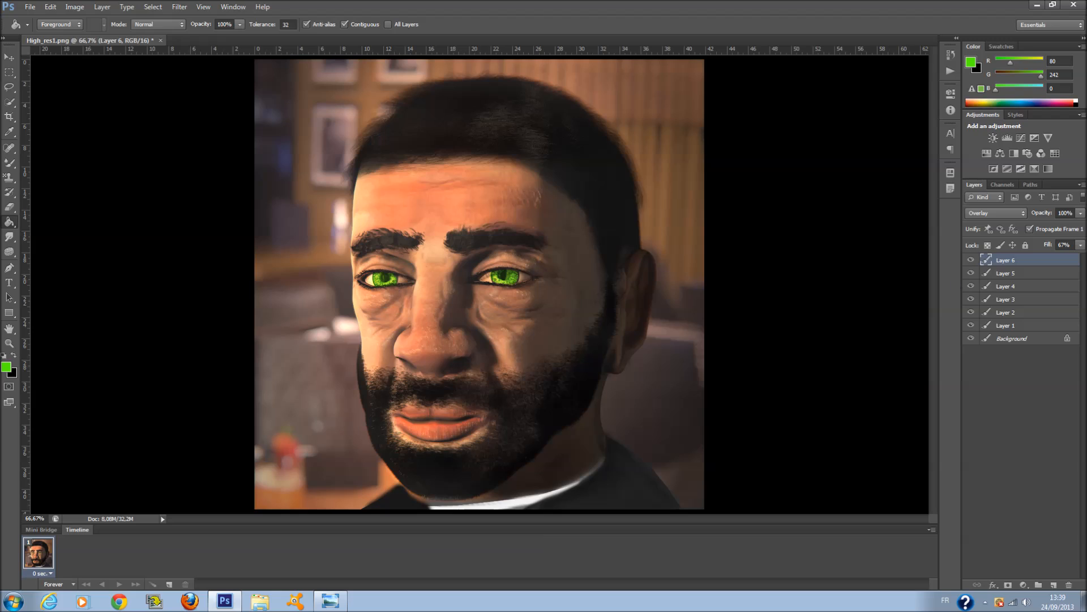
left_click_drag(1051, 255, 1035, 258)
left_click(1028, 390)
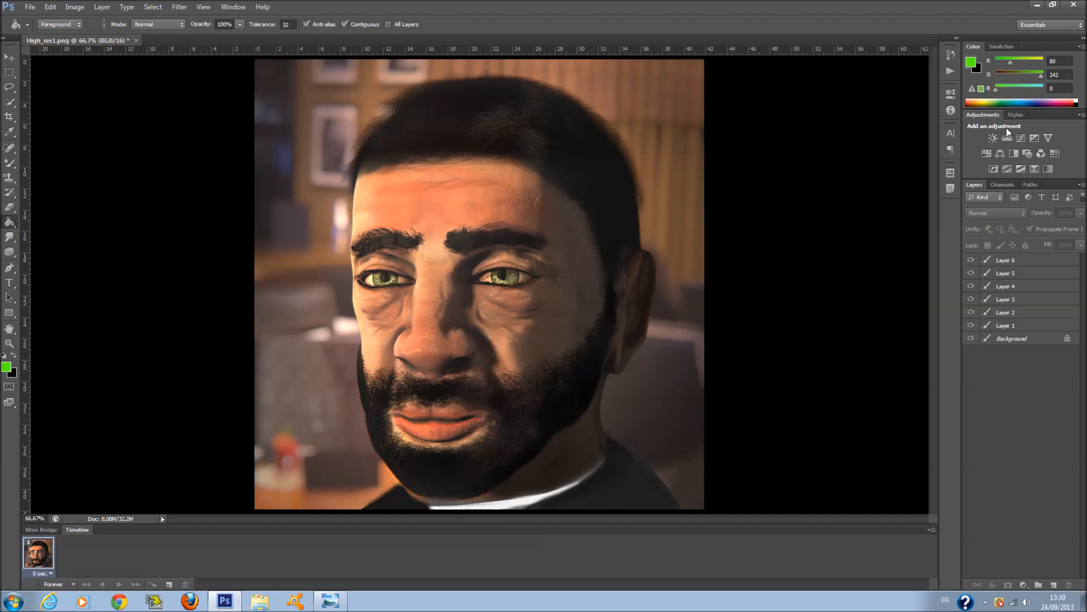
Try a Posterize adjustment layer with 4 levels over the portrait, and delete it.
left_click(1007, 169)
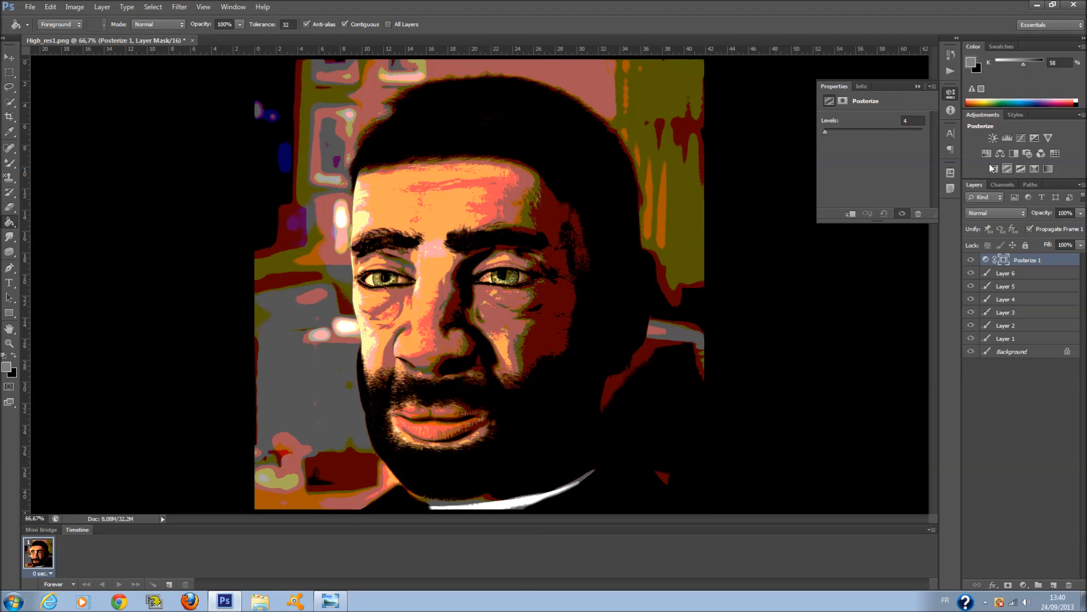
left_click(918, 86)
left_click_drag(1023, 260, 1069, 584)
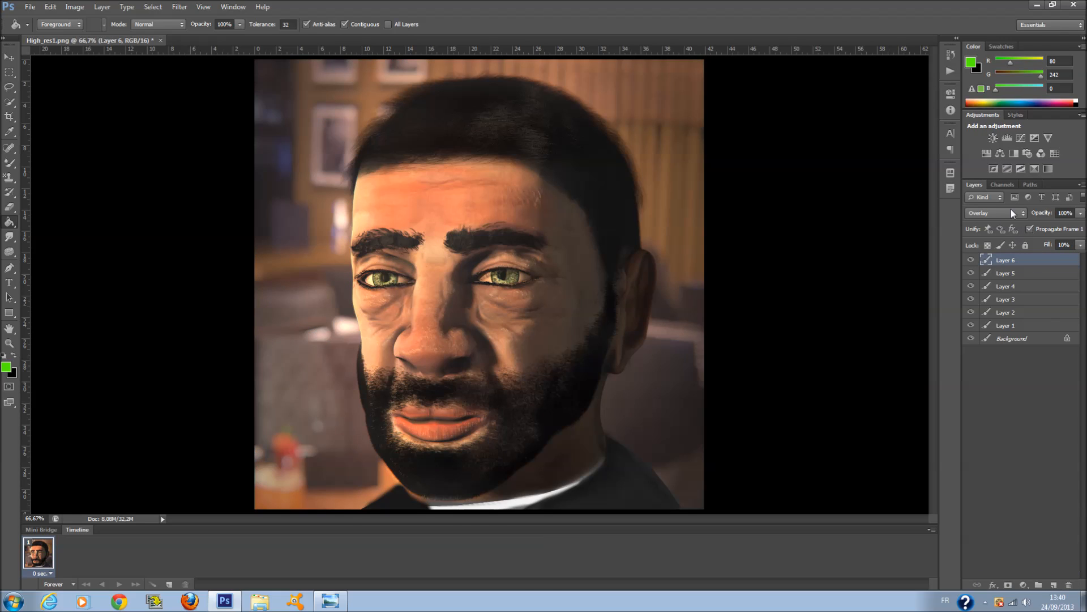
Add a Threshold adjustment layer above Layer 6 with the threshold level at 160.
left_click(1018, 165)
mouse_move(873, 182)
left_mouse_down()
mouse_move(847, 182)
mouse_move(886, 190)
left_mouse_up()
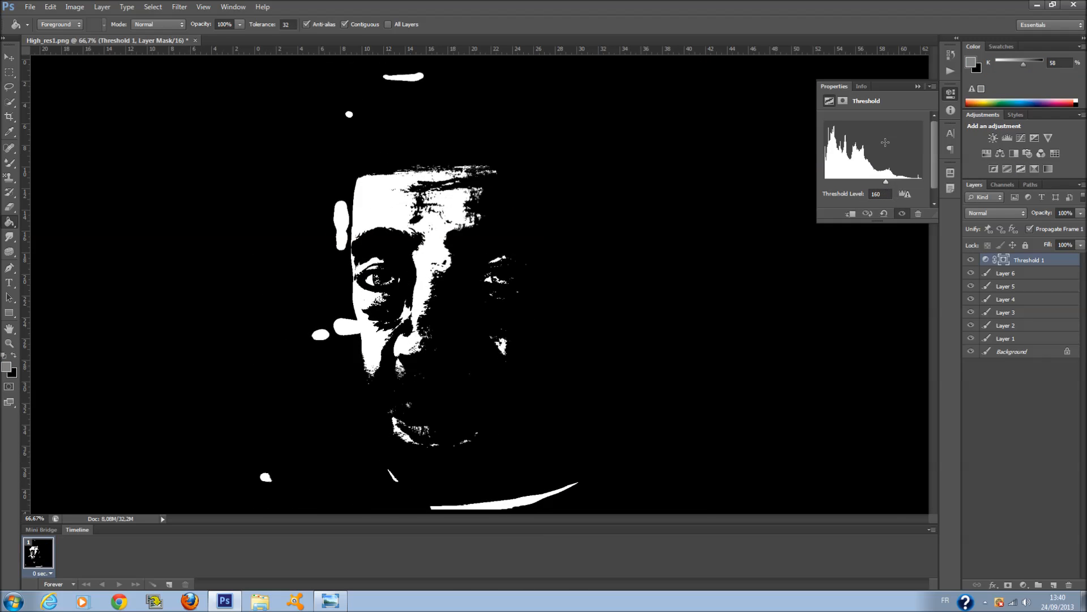
left_click(918, 88)
Go through the blend modes on the Threshold layer and settle on Screen.
double_click(1021, 217)
key("Down")
key("Down")
key("Down")
key("Down")
key("Down")
key("Down")
key("Down")
key("Down")
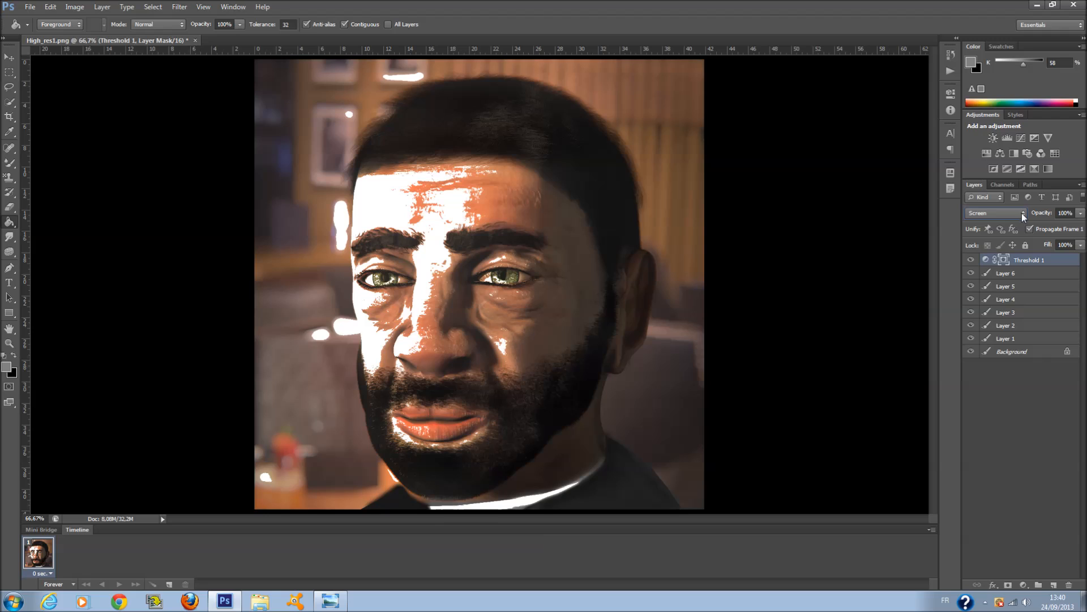
Reduce the Threshold layer's fill to 10% and Layer 6's fill to 6%.
left_click(1081, 244)
mouse_move(1028, 256)
left_mouse_down()
mouse_move(1018, 255)
mouse_move(1031, 260)
left_mouse_up()
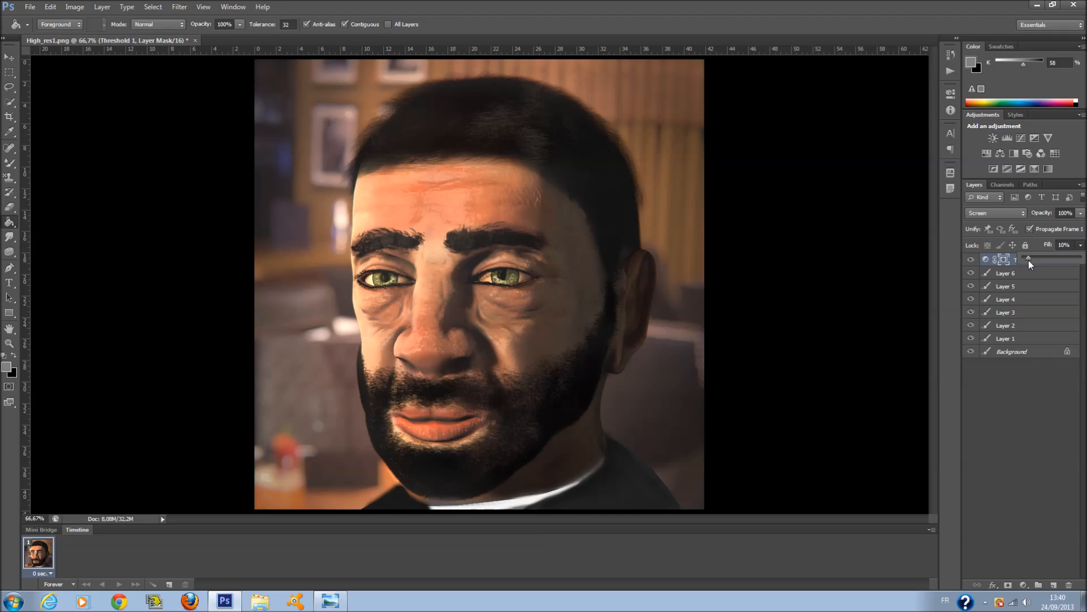
left_click(1023, 384)
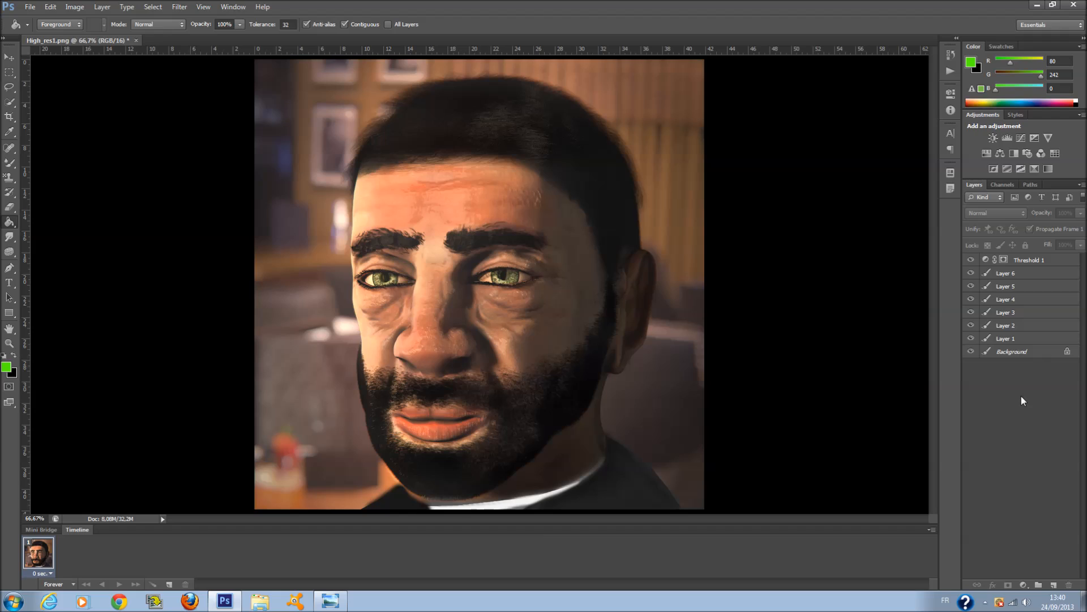
left_click(1017, 273)
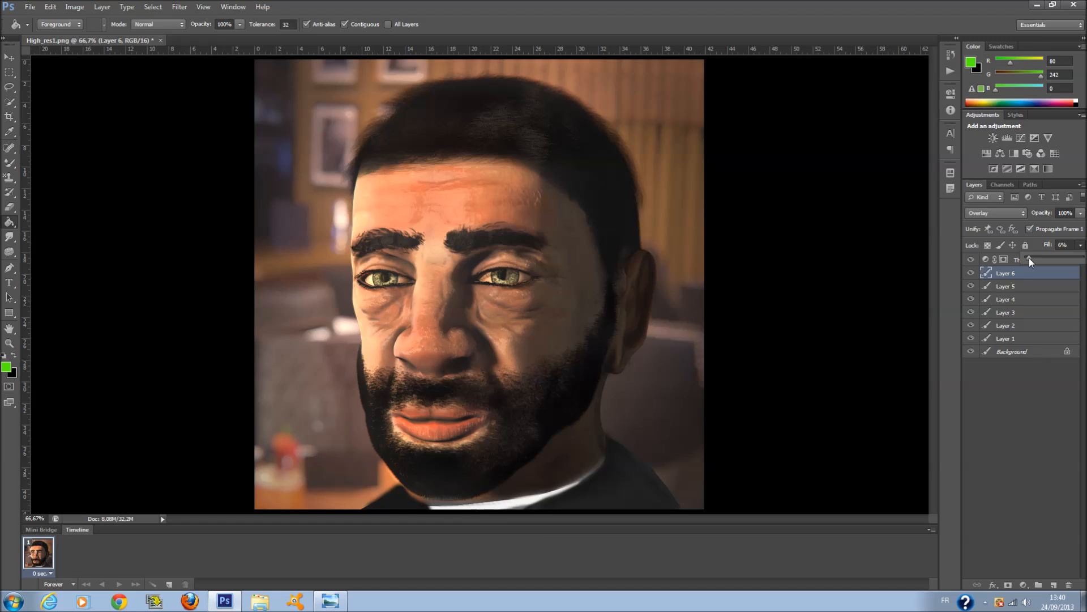
left_click(1023, 404)
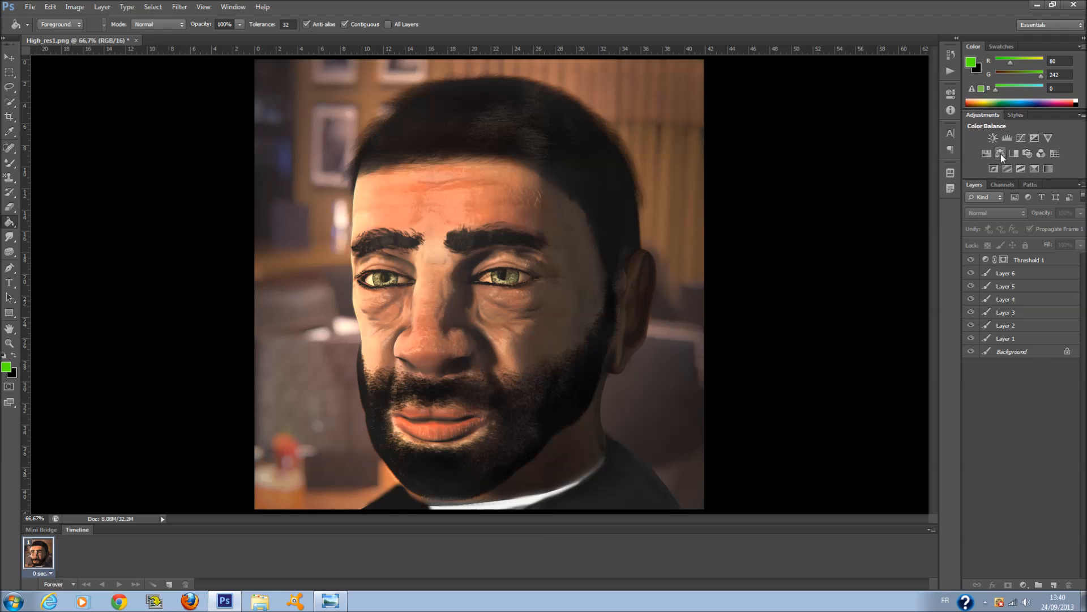
Add a Color Lookup adjustment layer above the Threshold layer and load the 2Strip.look 3DLUT file.
left_click(1055, 152)
left_click(896, 121)
left_click(896, 121)
left_click(902, 122)
left_click(889, 137)
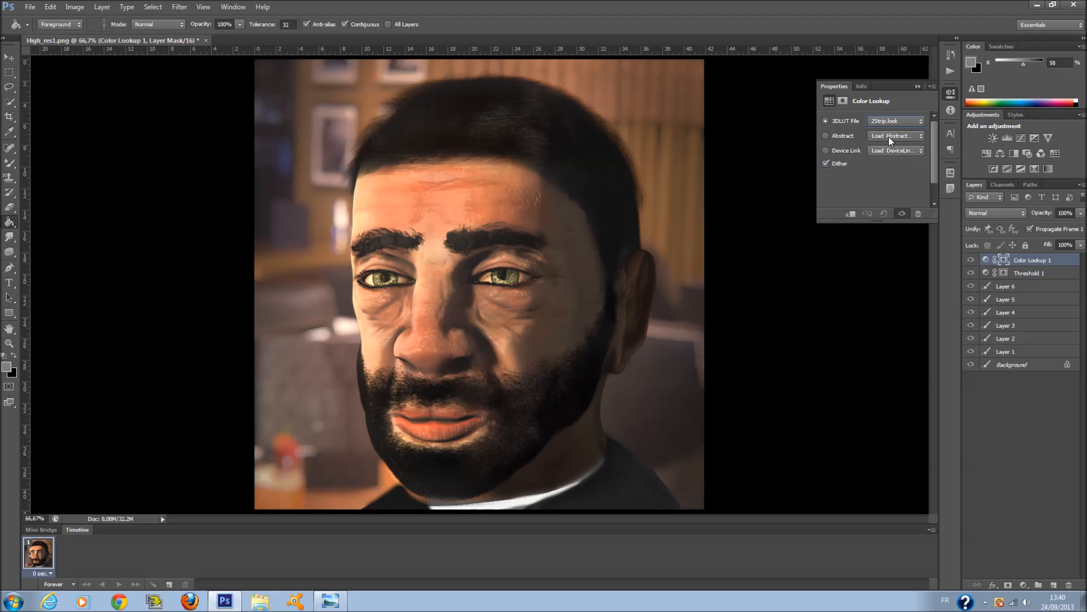
Preview the Color Lookup layer's 3DLUT presets one after another, from 2Strip.look through Crisp_Winter.look and LateSunset.3DL to TensionGreen.3DL.
left_click(889, 125)
left_click(902, 166)
scroll(900, 120, "down", 1)
scroll(900, 120, "up", 1)
scroll(899, 121, "down", 1)
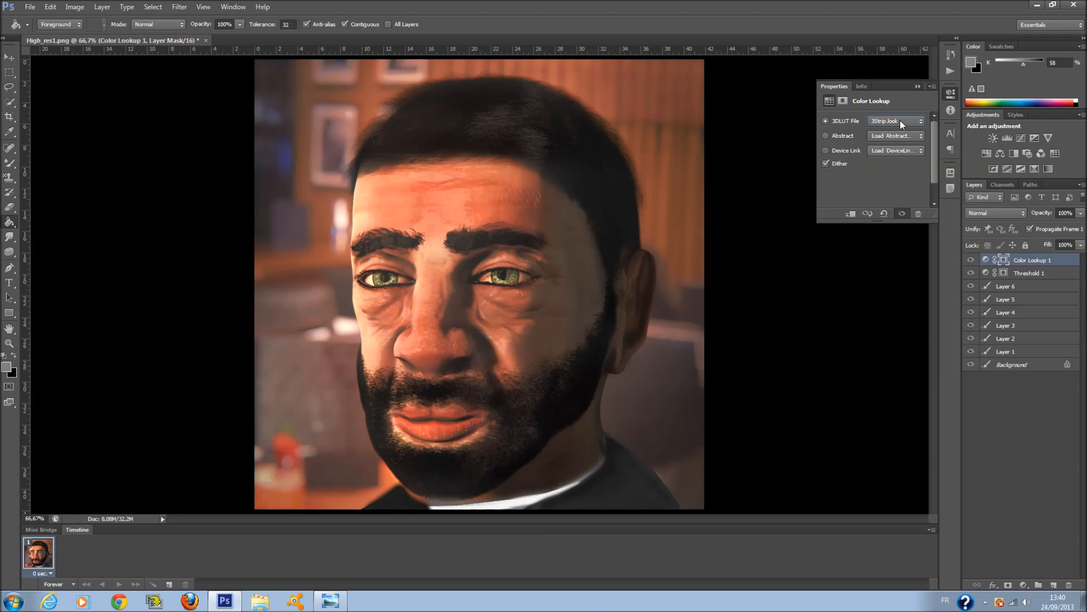
scroll(899, 120, "down", 1)
scroll(900, 120, "up", 1)
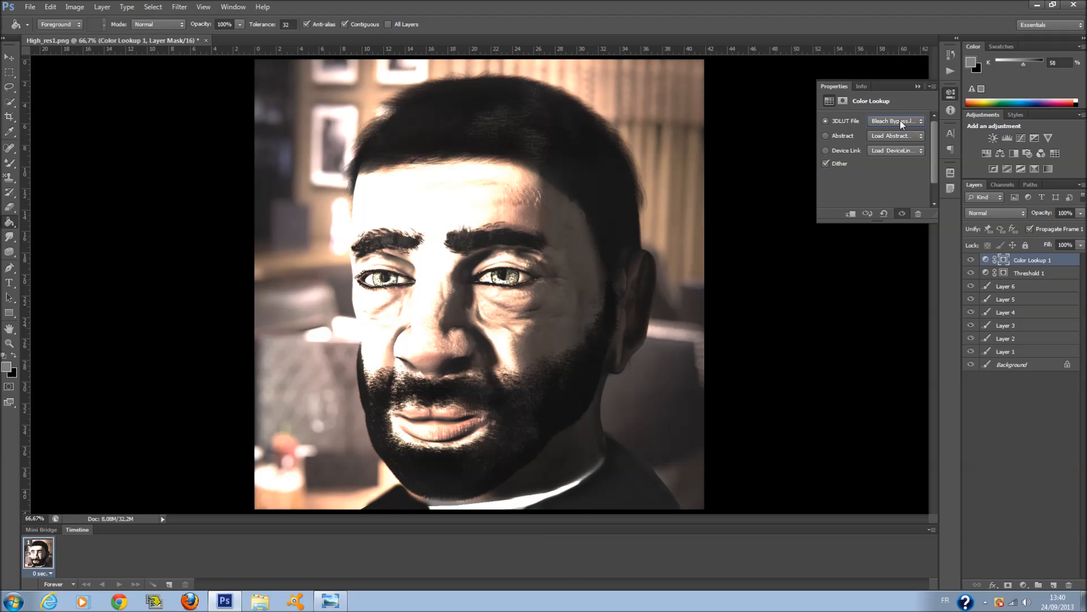
scroll(900, 120, "down", 3)
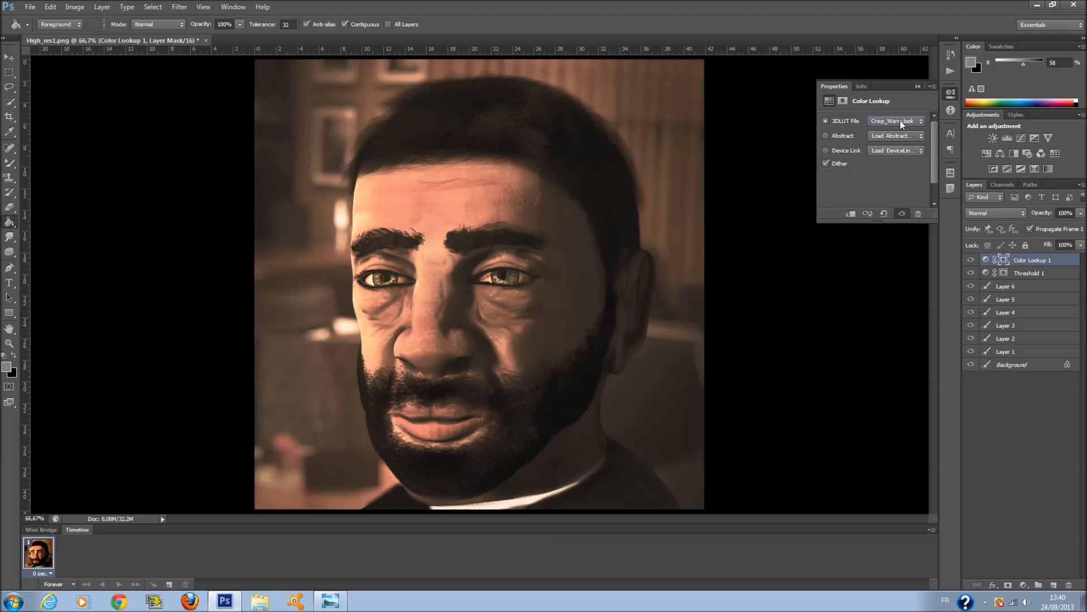
scroll(899, 120, "up", 1)
scroll(899, 120, "down", 1)
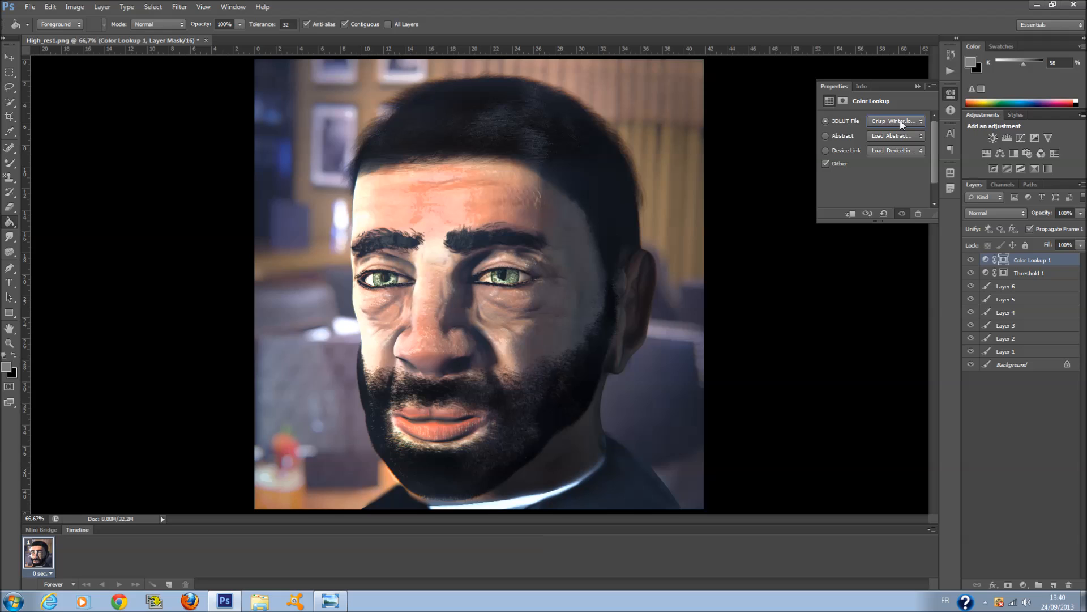
scroll(900, 120, "up", 1)
scroll(899, 121, "down", 4)
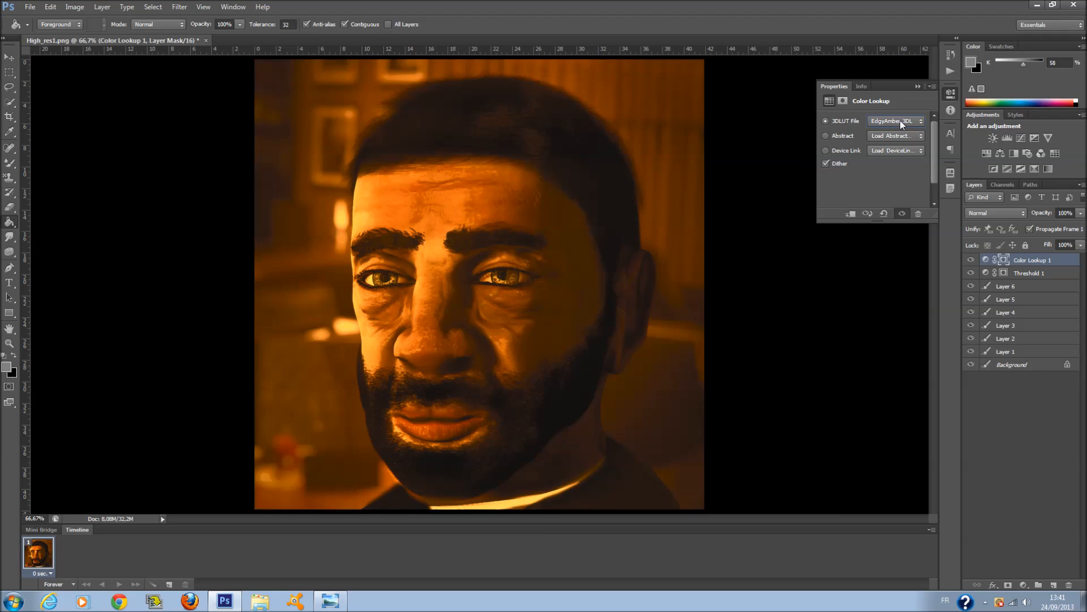
scroll(900, 120, "down", 1)
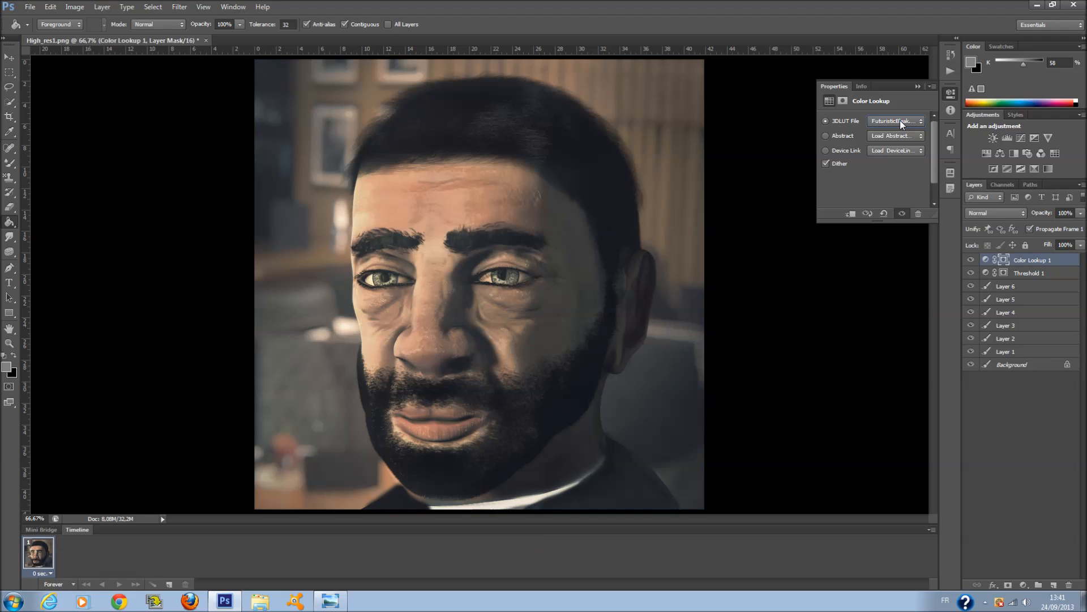
scroll(899, 121, "down", 1)
scroll(906, 122, "down", 2)
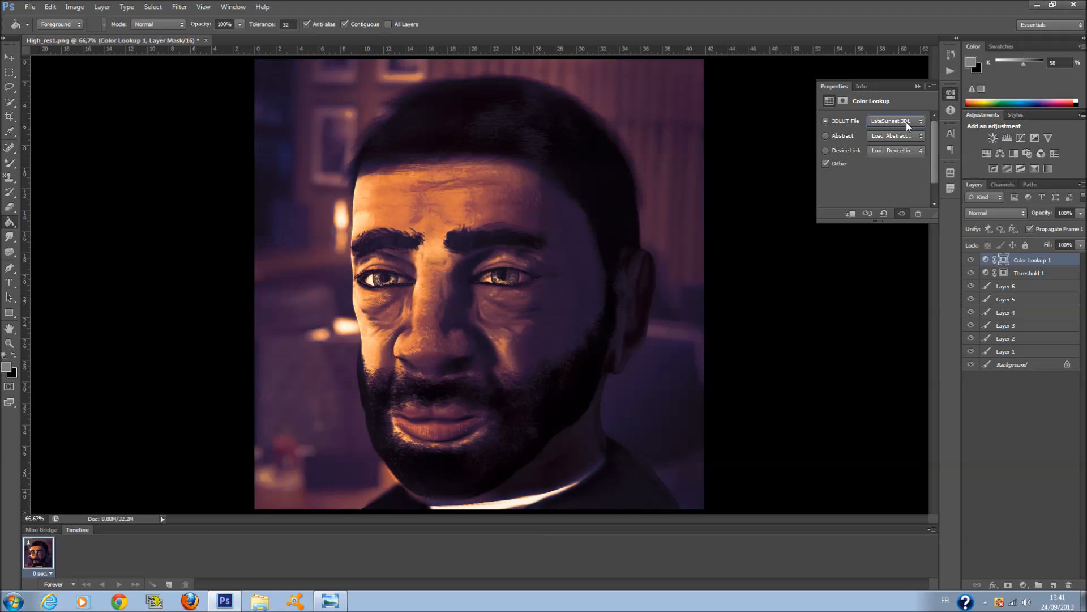
scroll(907, 121, "down", 2)
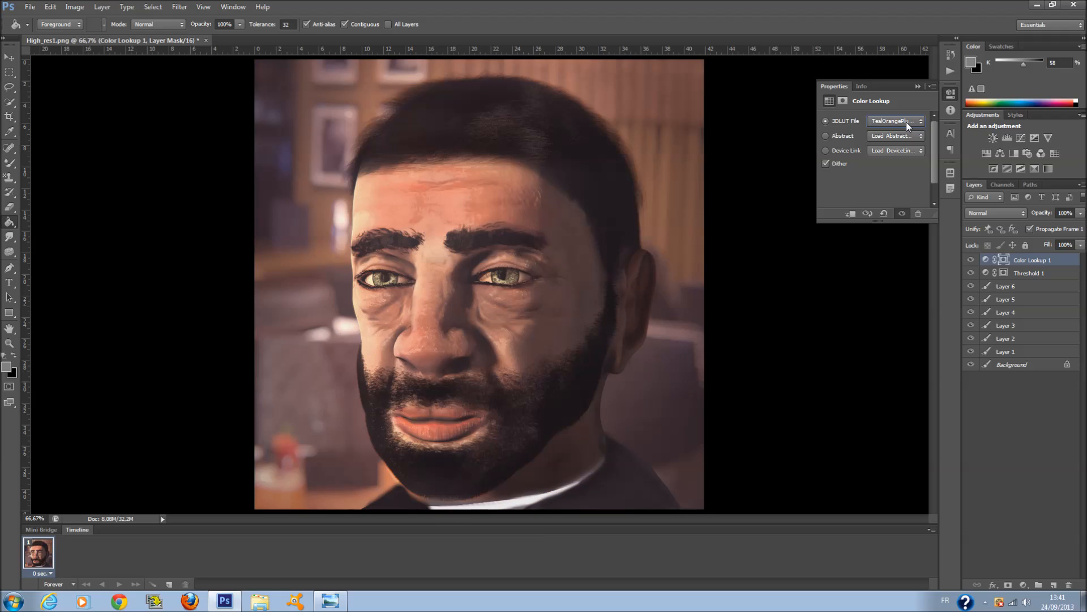
scroll(906, 122, "down", 1)
Try the abstract profiles on the Color Lookup layer, from Blacklight Poster through Gold-Crimson to Turquoise-Sepia.
left_click(906, 135)
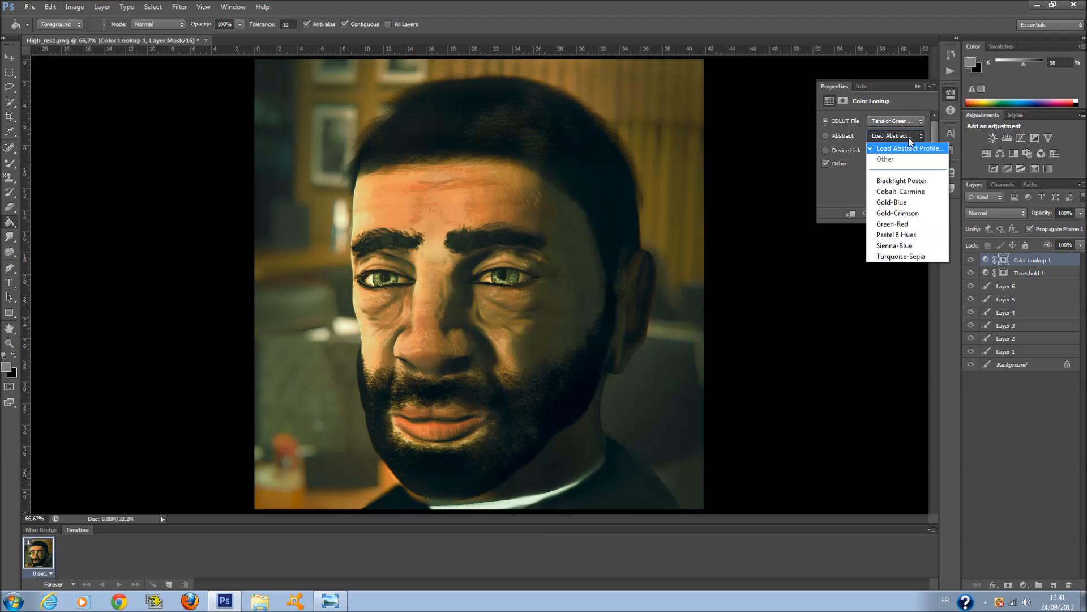
left_click(898, 177)
scroll(904, 137, "down", 1)
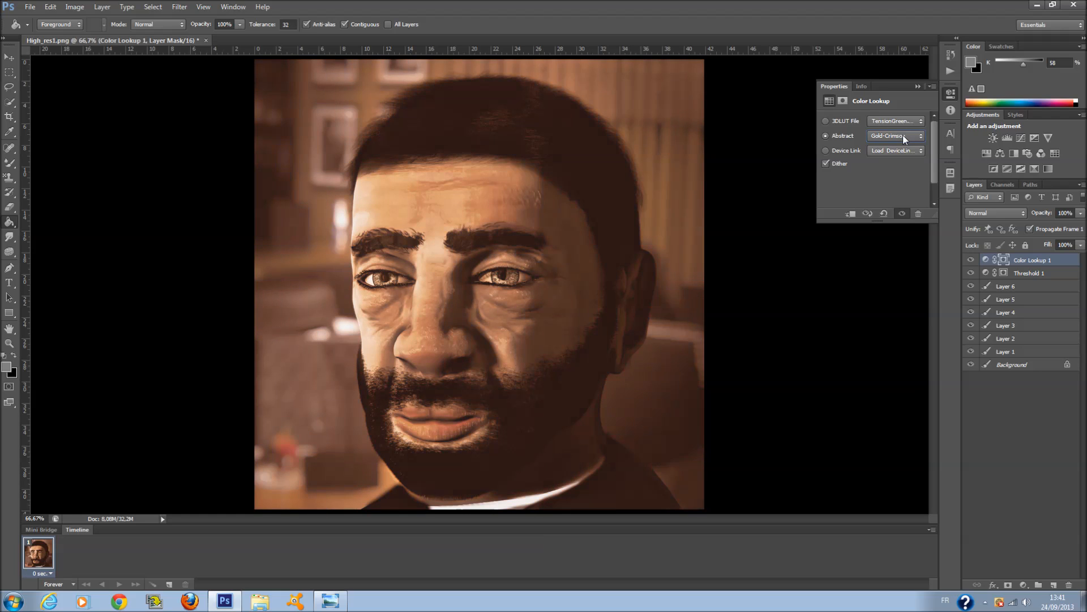
scroll(903, 135, "down", 2)
Try the device link profiles on the Color Lookup layer, including ColorNegative and TealMagentaGold, ending on AnimePalette.
left_click(900, 151)
left_click(899, 186)
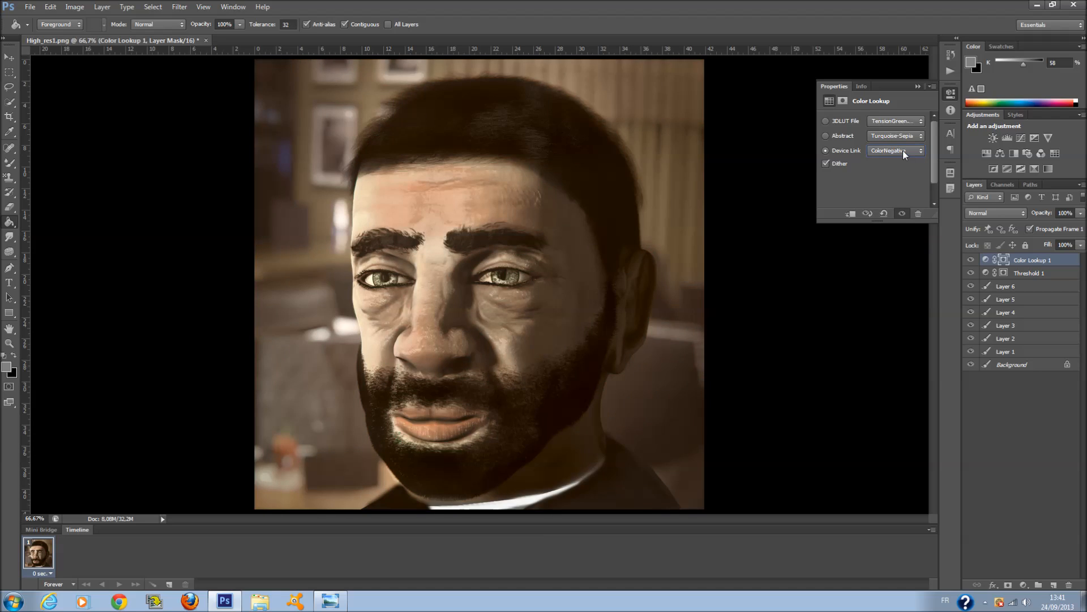
scroll(903, 151, "up", 1)
scroll(903, 150, "down", 1)
scroll(903, 151, "up", 1)
scroll(902, 151, "down", 3)
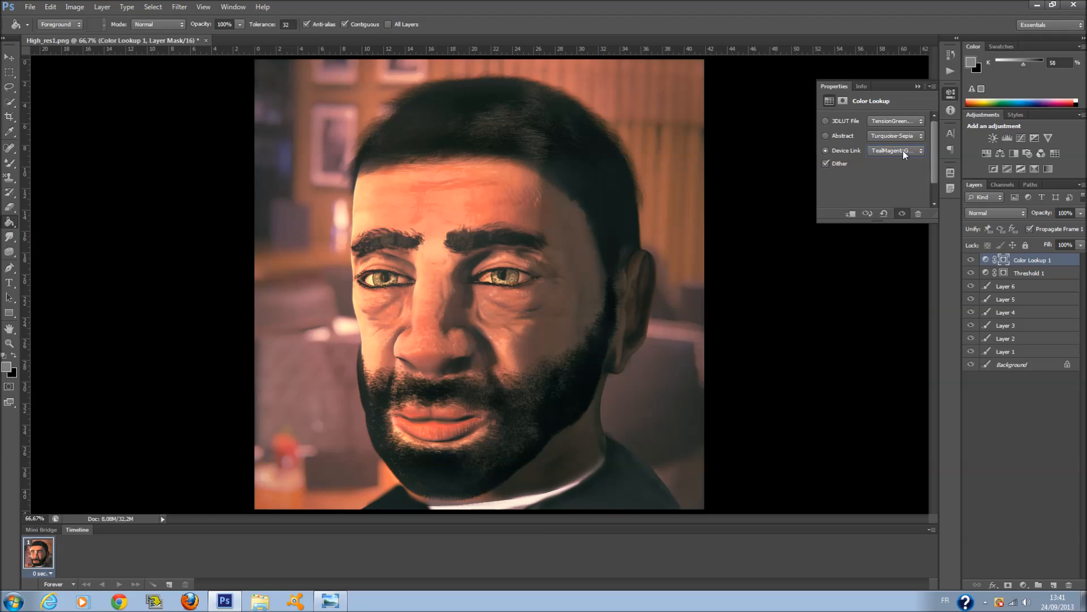
scroll(902, 150, "up", 3)
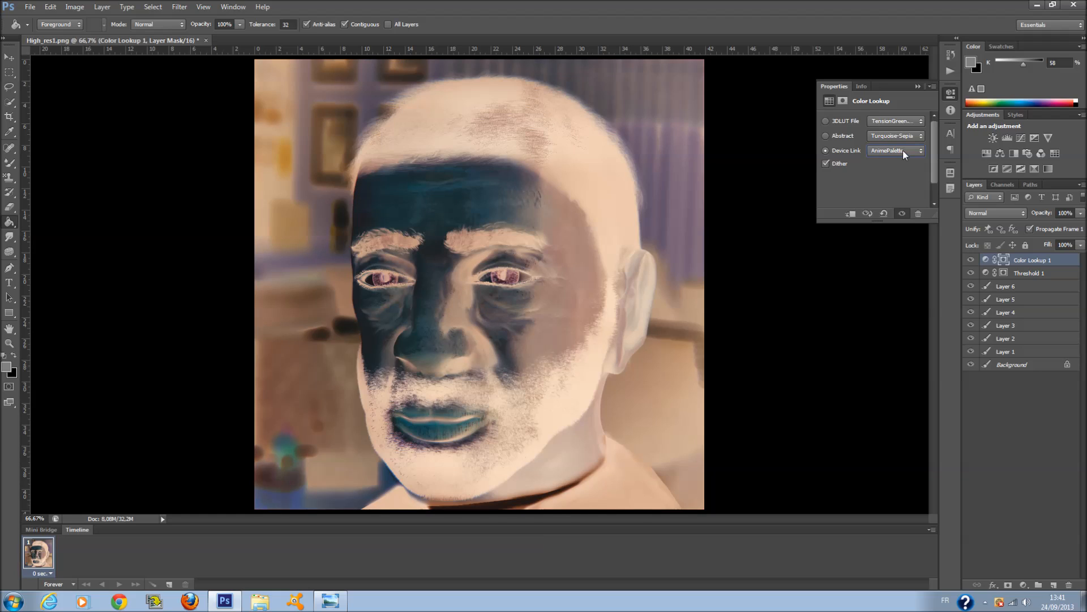
scroll(903, 151, "up", 1)
Compare 3DLUT presets again, including DropBlues.3DL, Crisp_Winter.look and filmstock_50.3dl, and settle on HorrorBlue.3DL for the Color Lookup layer.
left_click(905, 119)
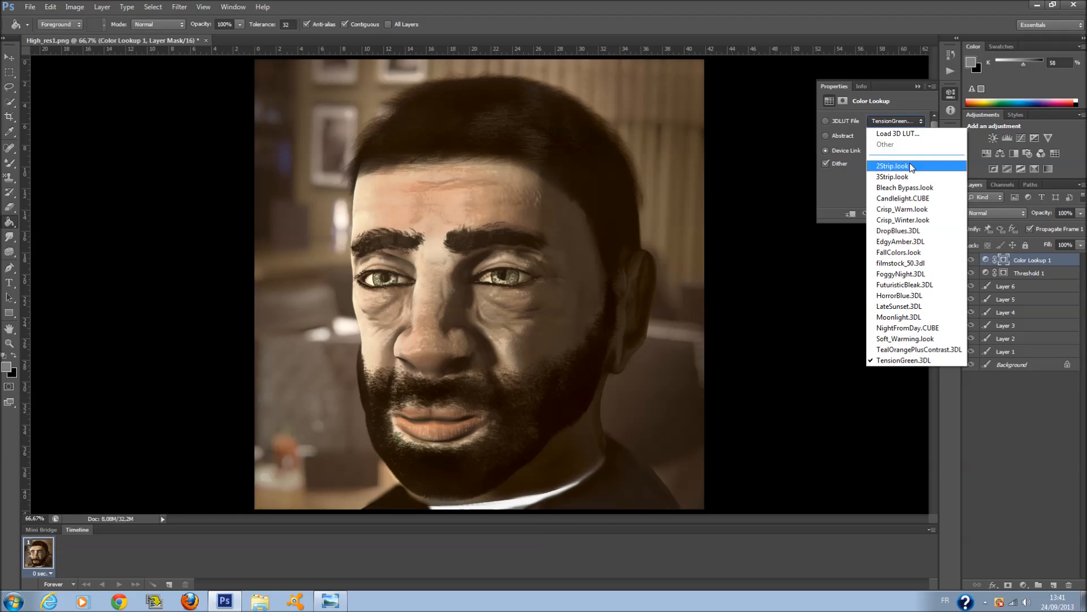
left_click(909, 166)
scroll(903, 123, "down", 6)
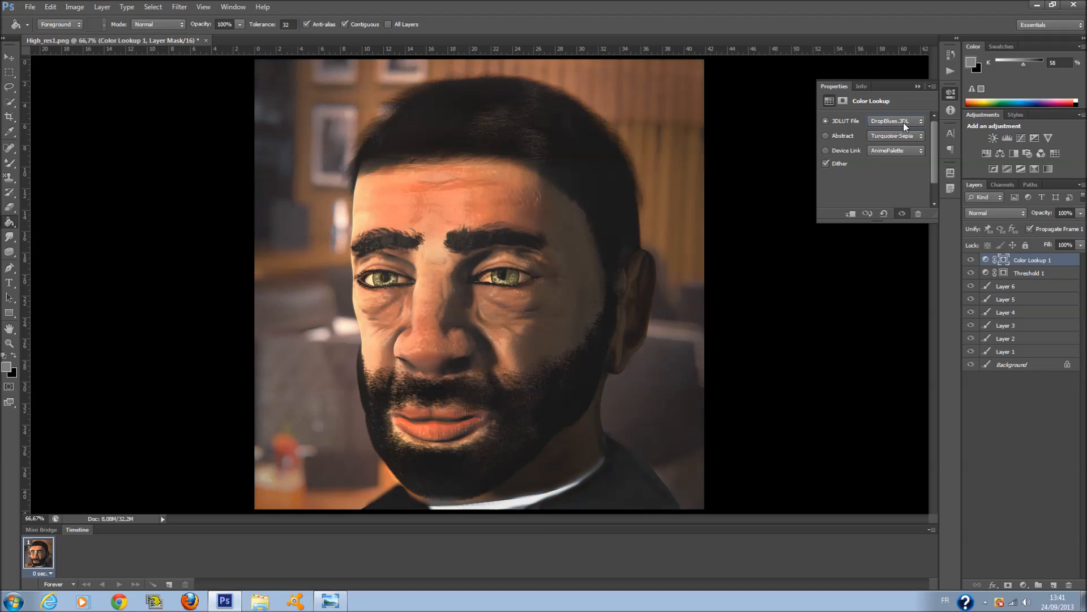
scroll(903, 122, "up", 1)
scroll(903, 123, "down", 4)
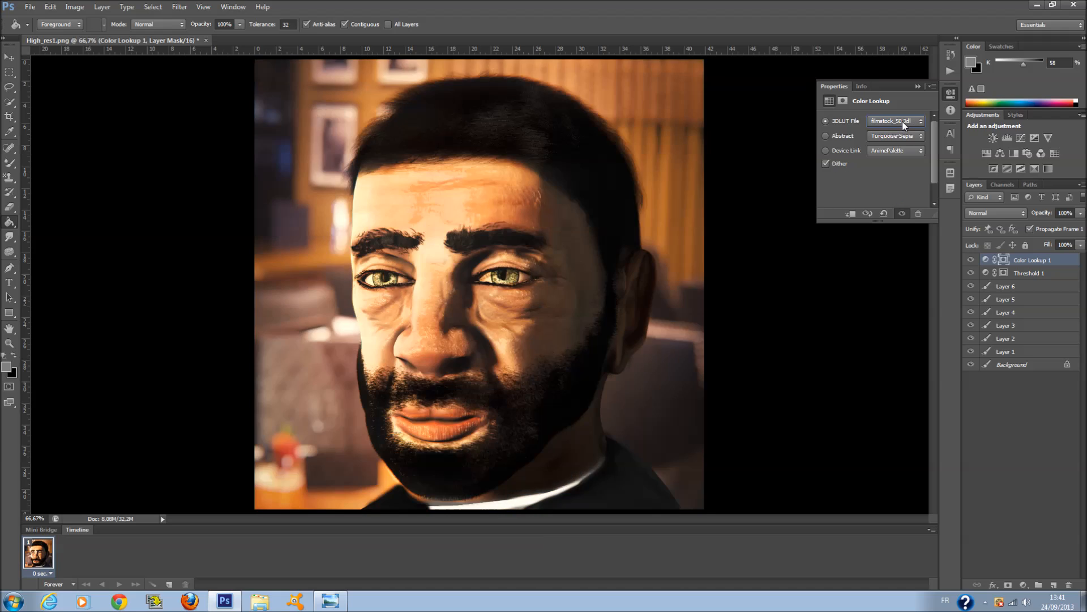
scroll(903, 121, "down", 3)
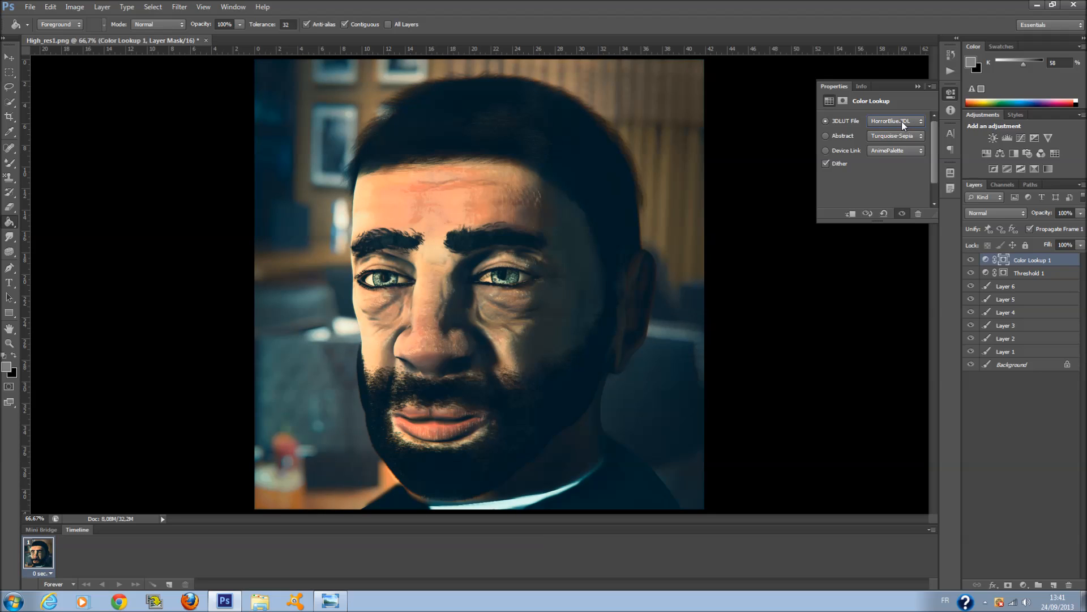
left_click(902, 121)
left_click(899, 165)
scroll(896, 123, "down", 4)
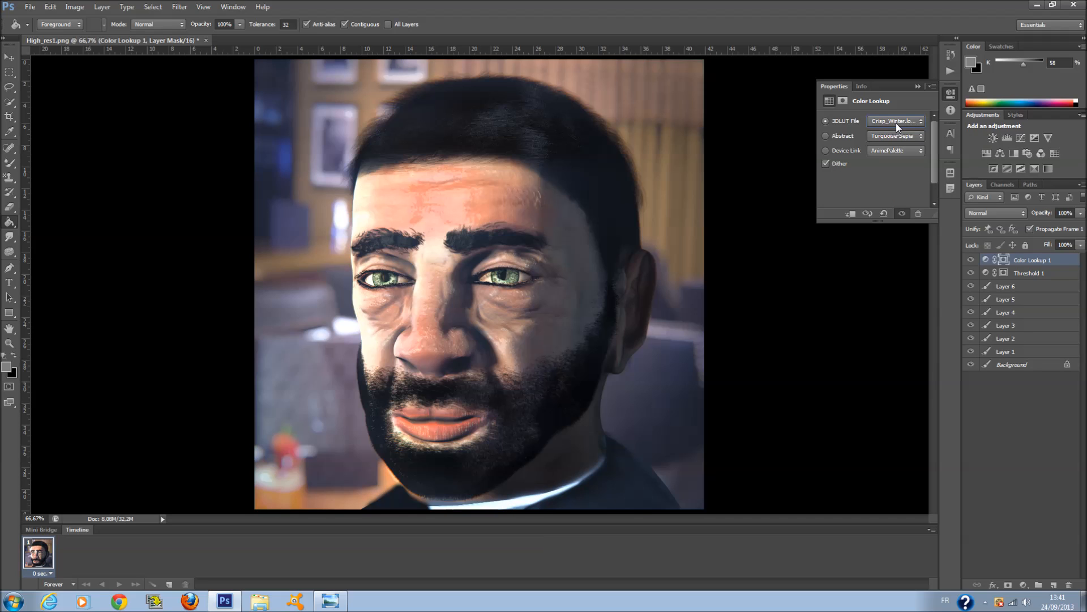
left_click(905, 120)
left_click(893, 268)
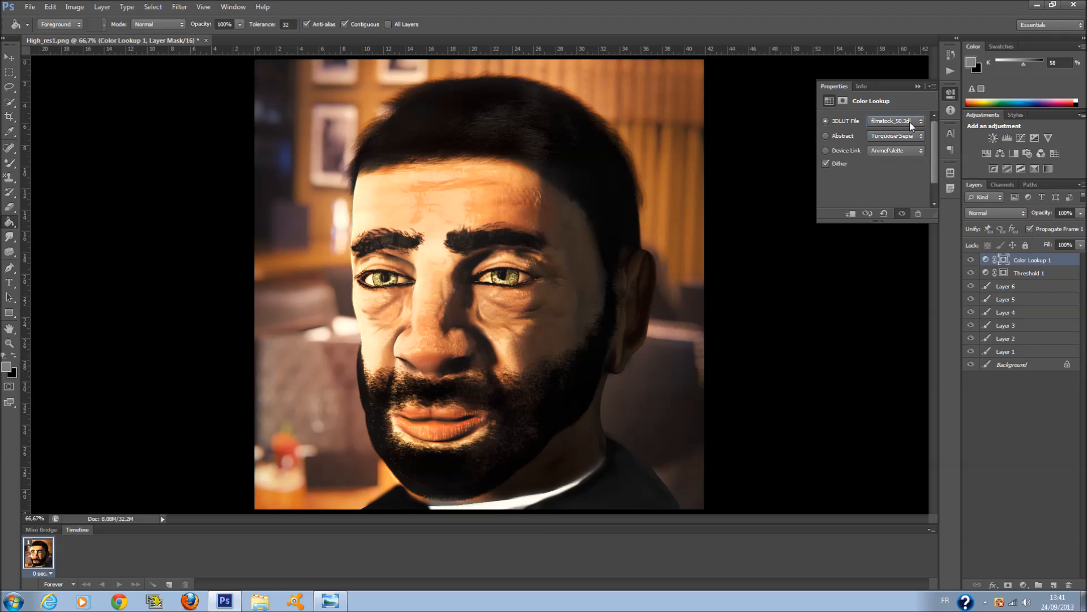
scroll(910, 122, "down", 8)
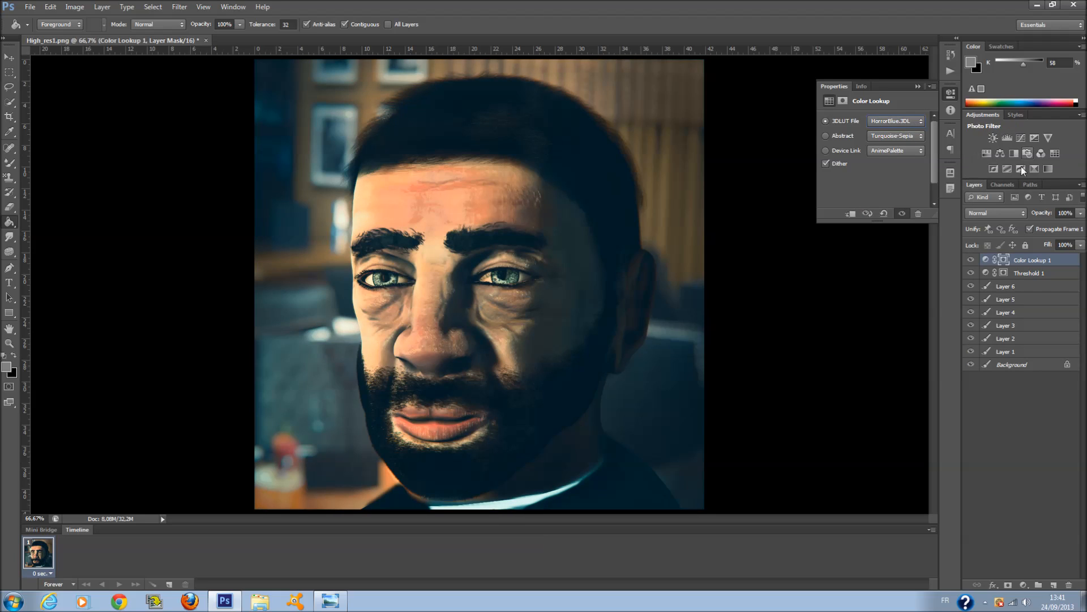
Preview the Color Lookup layer's blend modes one after another, from Darken and Darker Color through Linear Dodge (Add), Hard Light and Pin Light to Hue.
scroll(1012, 214, "down", 1)
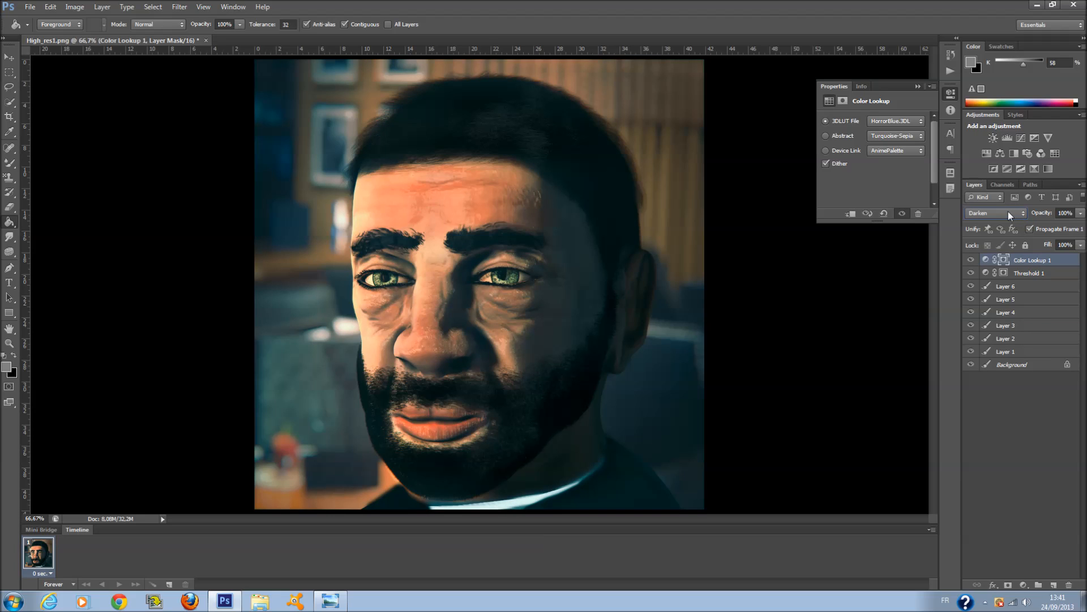
scroll(1008, 212, "down", 1)
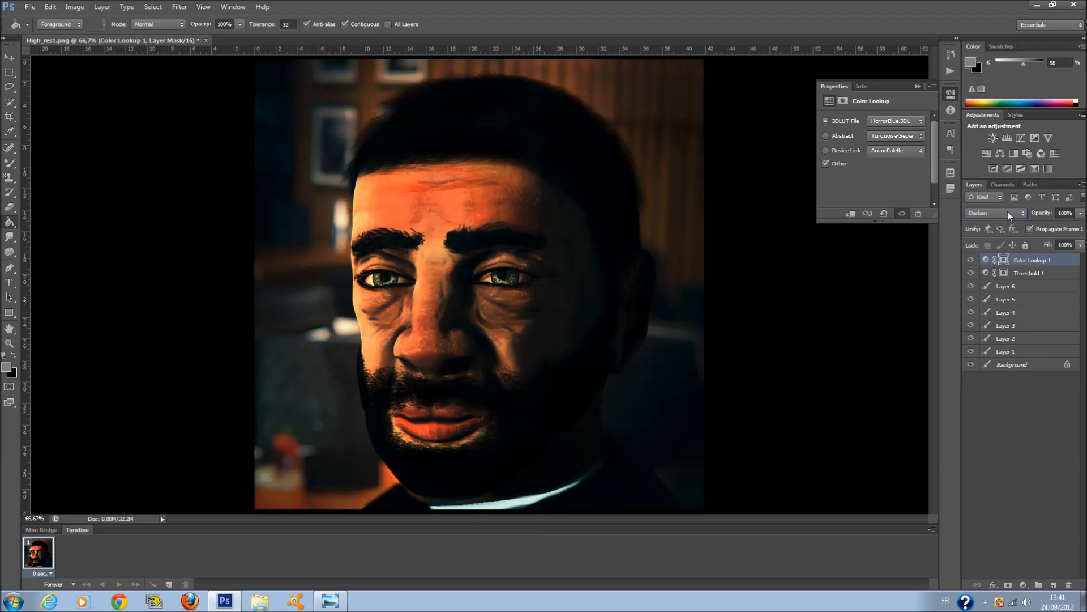
scroll(1008, 212, "up", 1)
scroll(1009, 209, "down", 5)
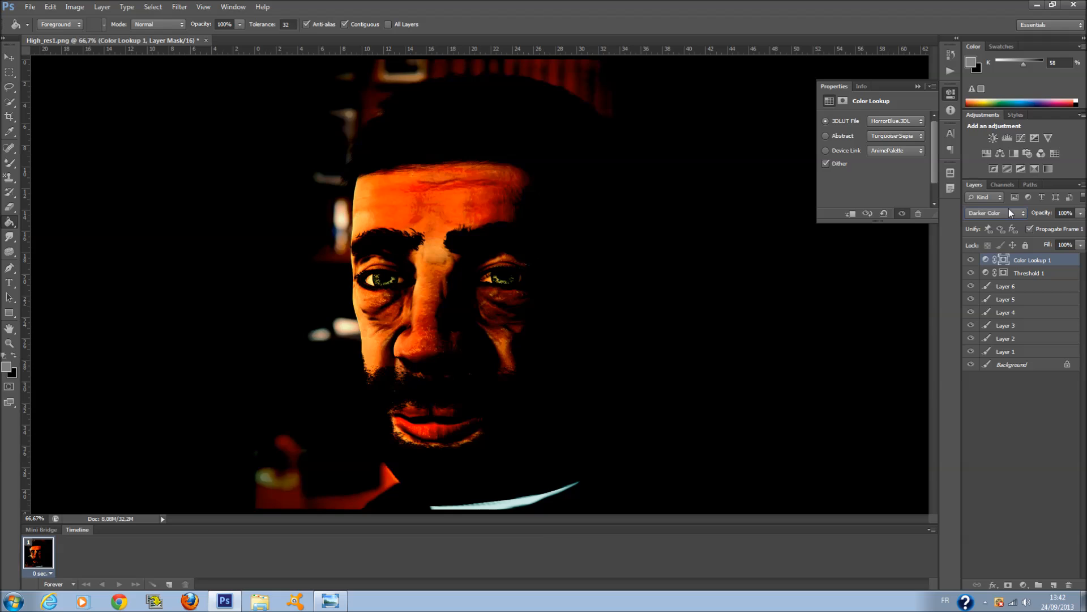
scroll(1009, 209, "down", 4)
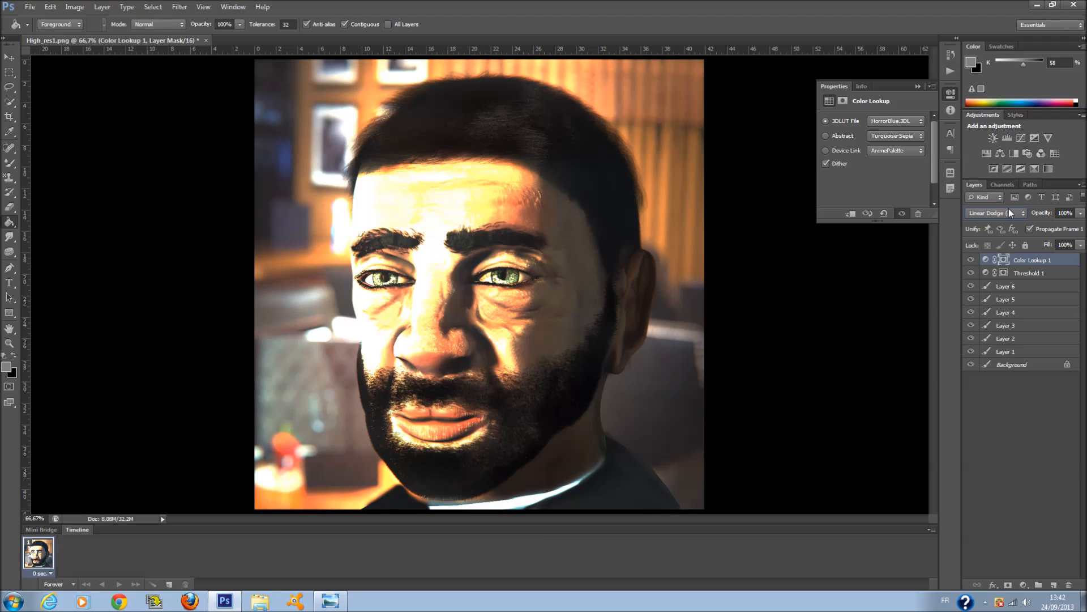
scroll(1008, 211, "up", 1)
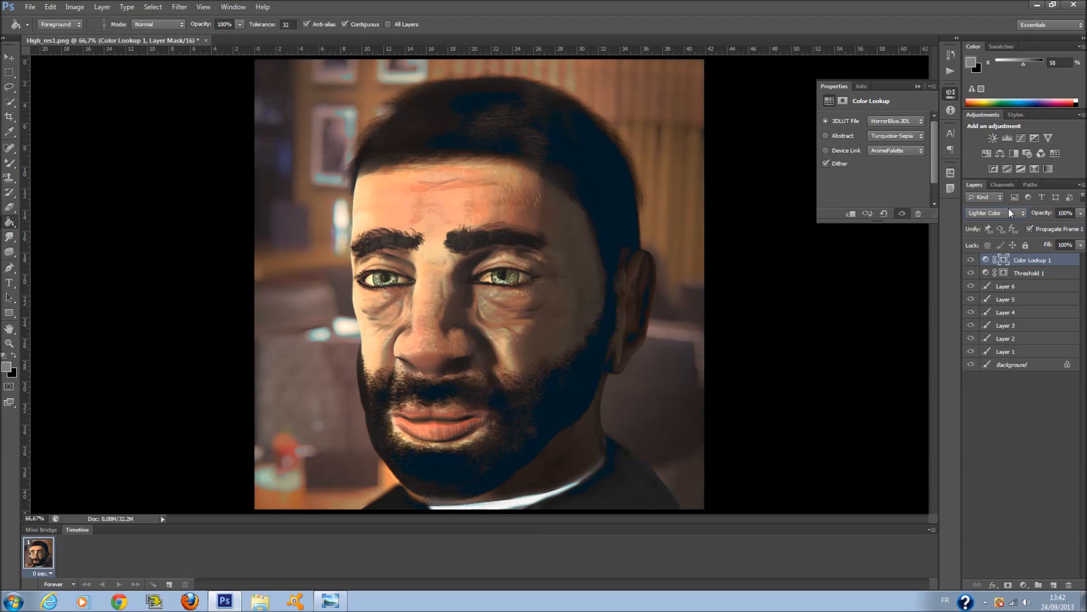
scroll(1008, 211, "down", 2)
scroll(1009, 212, "down", 1)
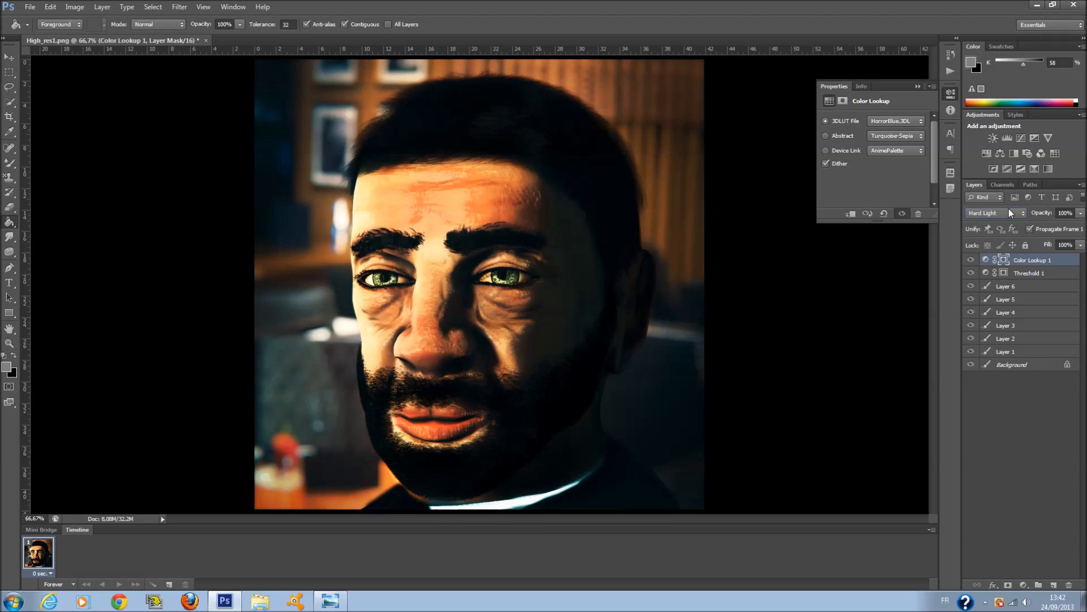
scroll(1009, 211, "down", 3)
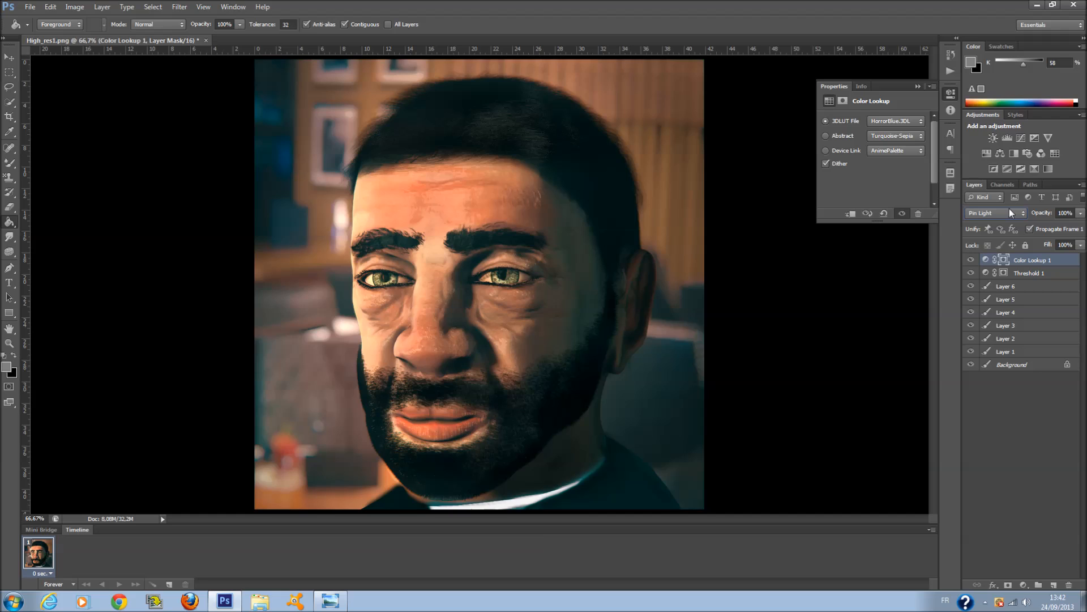
scroll(1009, 211, "down", 3)
scroll(1009, 211, "down", 4)
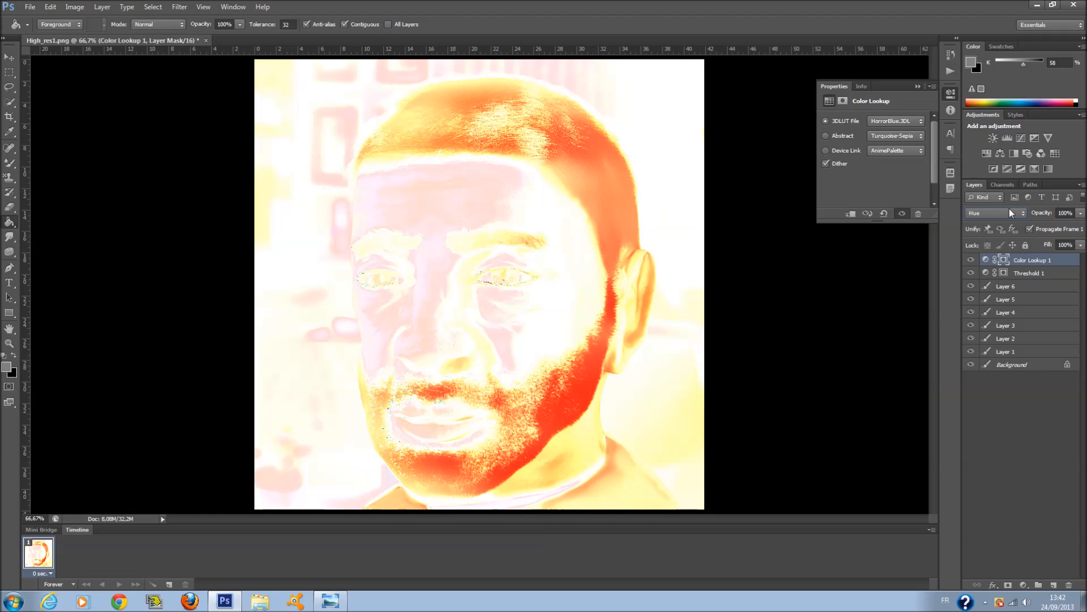
Compare the Overlay blend mode once more and set the Color Lookup layer to Darken.
left_click(1009, 212)
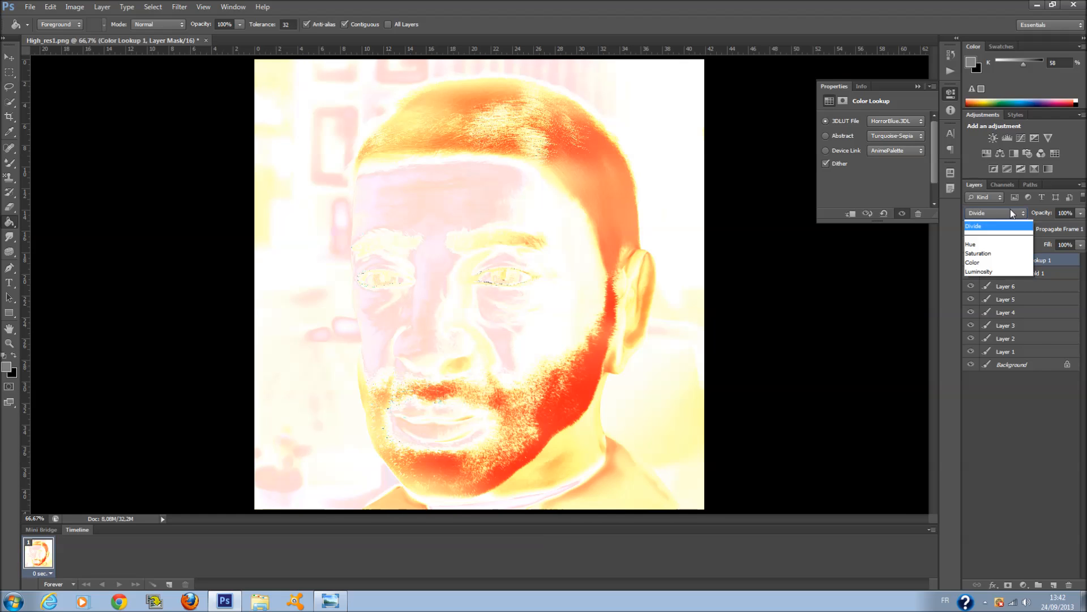
left_click(990, 326)
left_click(1010, 214)
left_click(1009, 221)
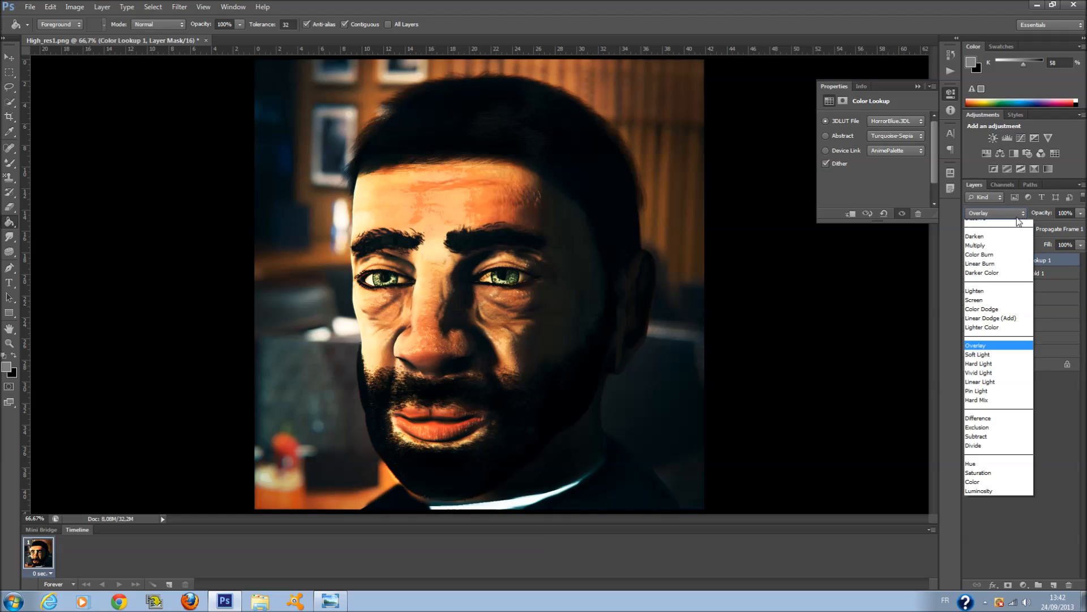
scroll(1010, 214, "down", 1)
scroll(1009, 213, "down", 1)
scroll(1010, 213, "up", 1)
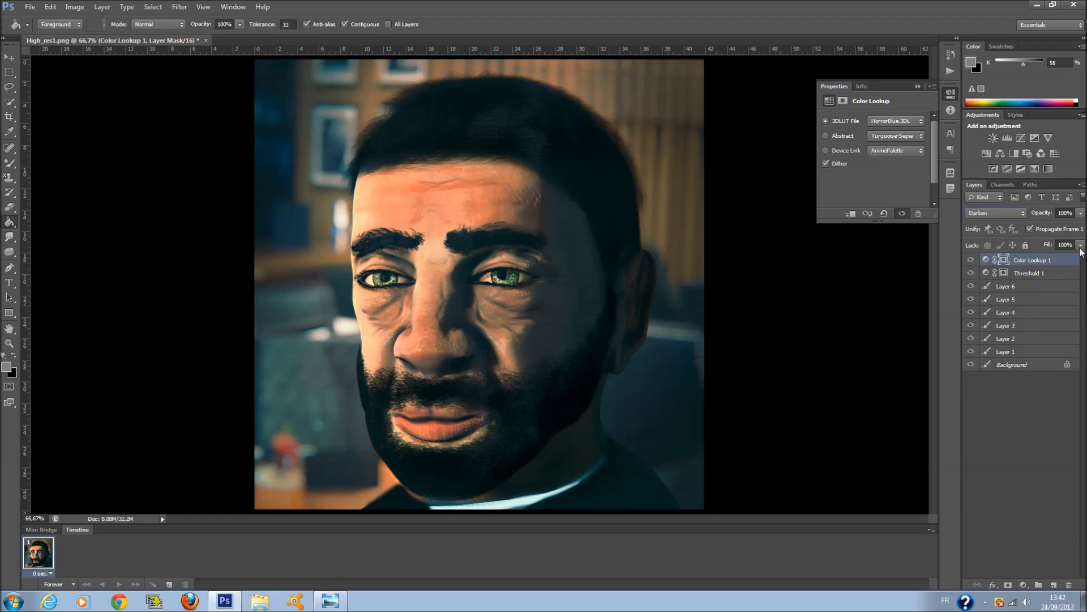
Reduce the Color Lookup layer's fill to 50%, deselect the layer and collapse its adjustment properties.
left_click_drag(1080, 246, 1037, 260)
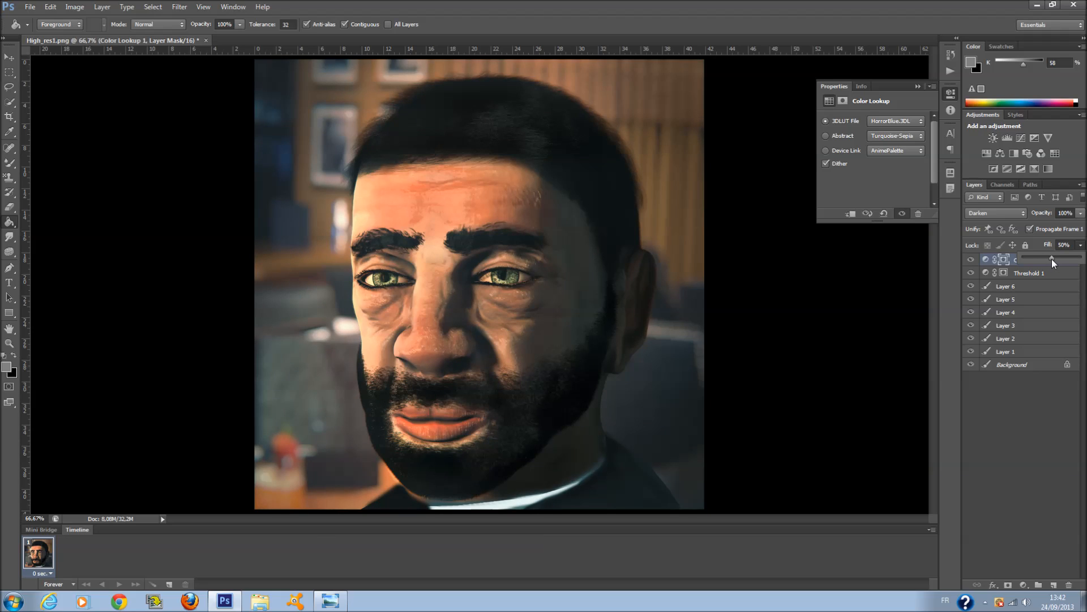
left_click(1029, 413)
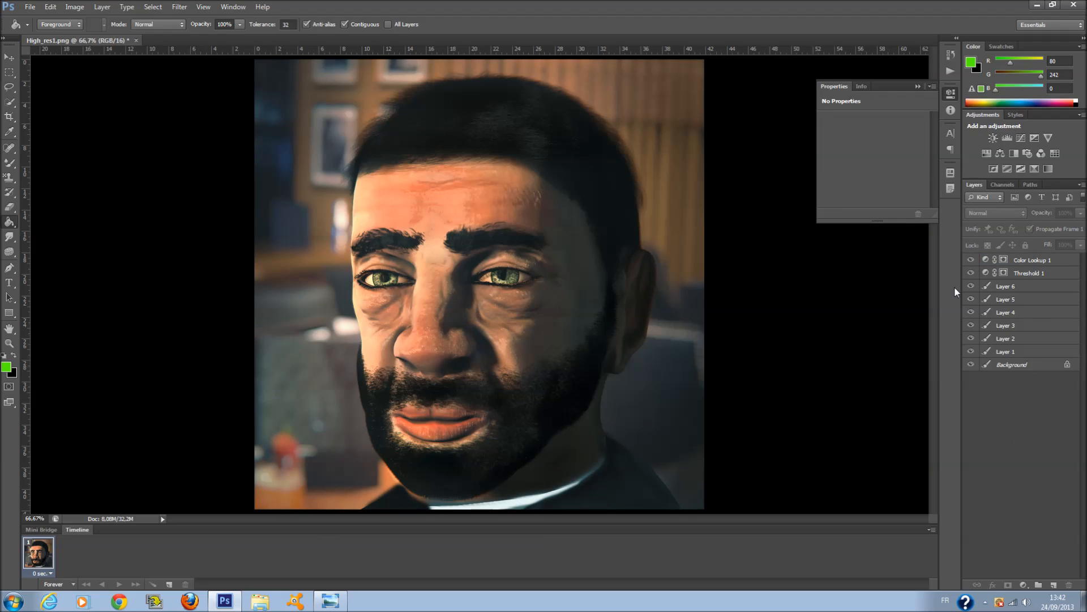
left_click(917, 86)
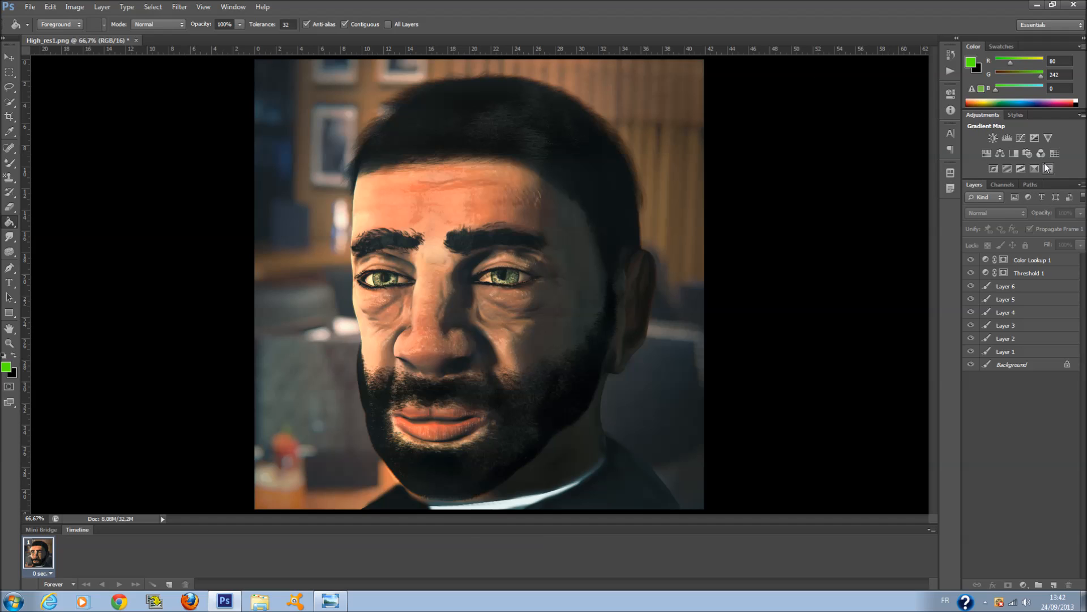
Add a new empty layer above the Color Lookup layer and set the foreground colour to red f20000.
left_click(1044, 260)
left_click(1054, 585)
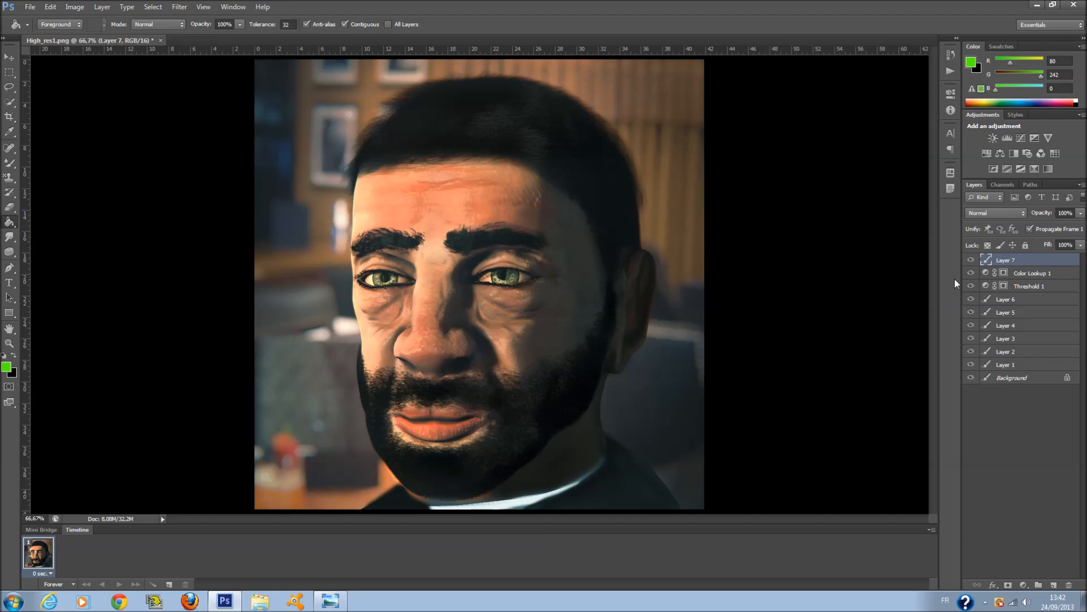
left_click(6, 368)
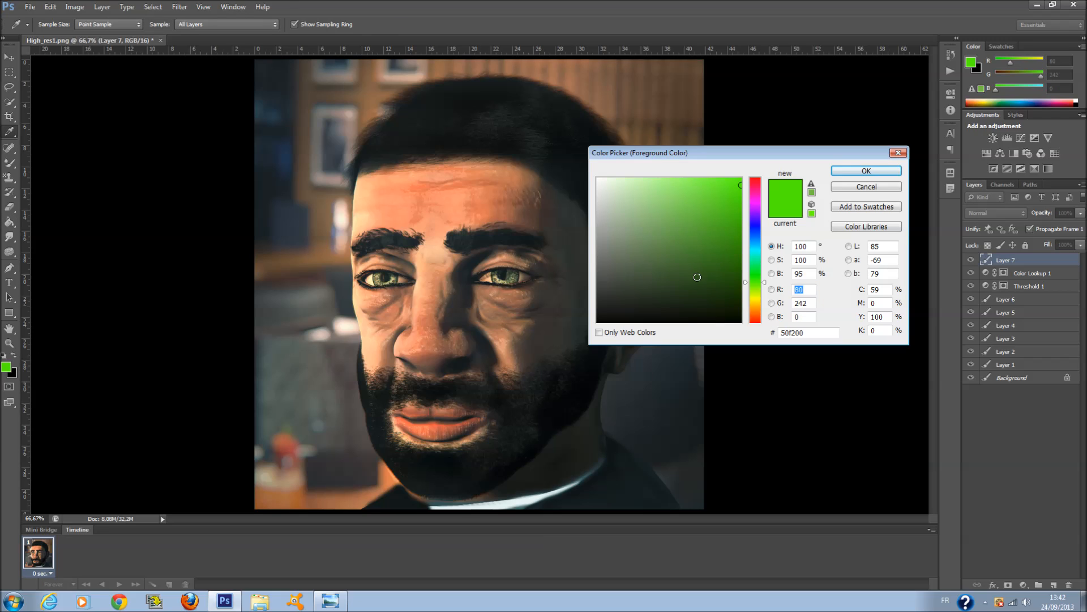
left_click_drag(755, 265, 756, 322)
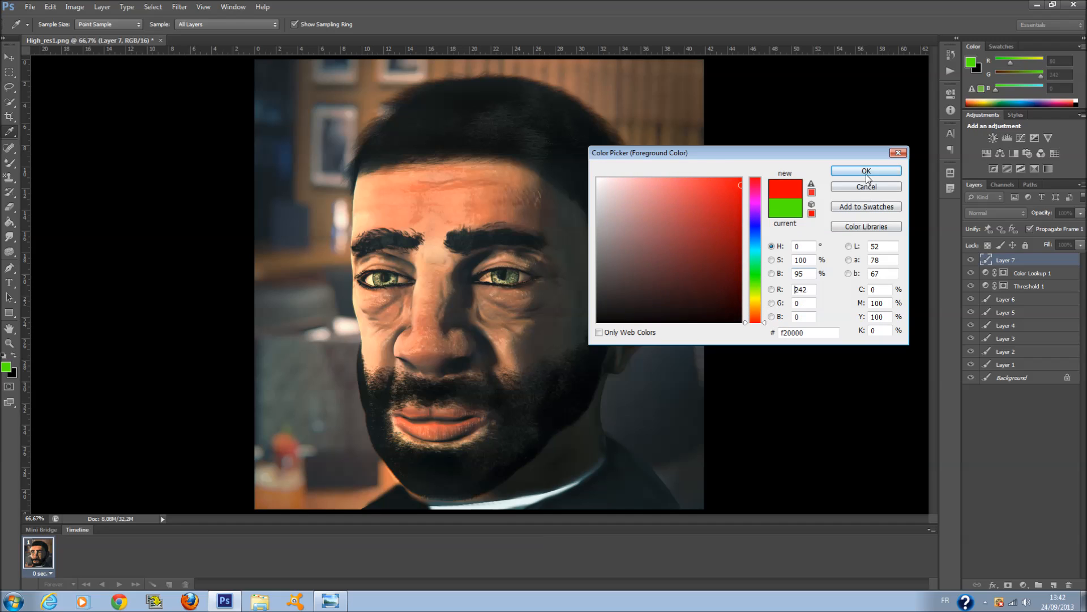
left_click(866, 171)
Switch to the Gradient tool, try a black-to-white gradient on the new layer and undo it.
left_click(9, 223)
left_click(47, 221)
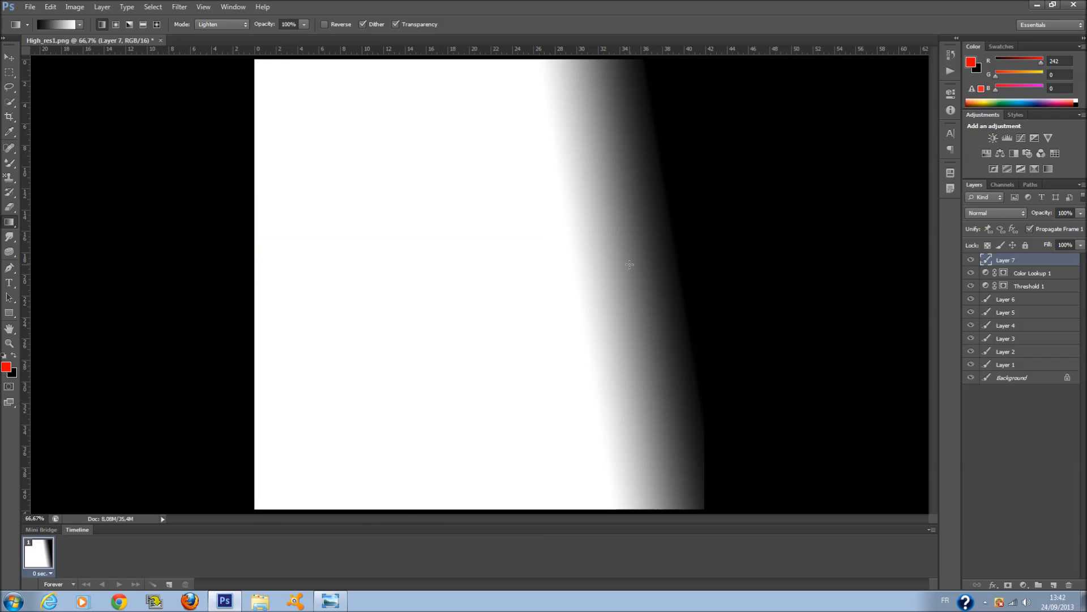
key("ctrl+z")
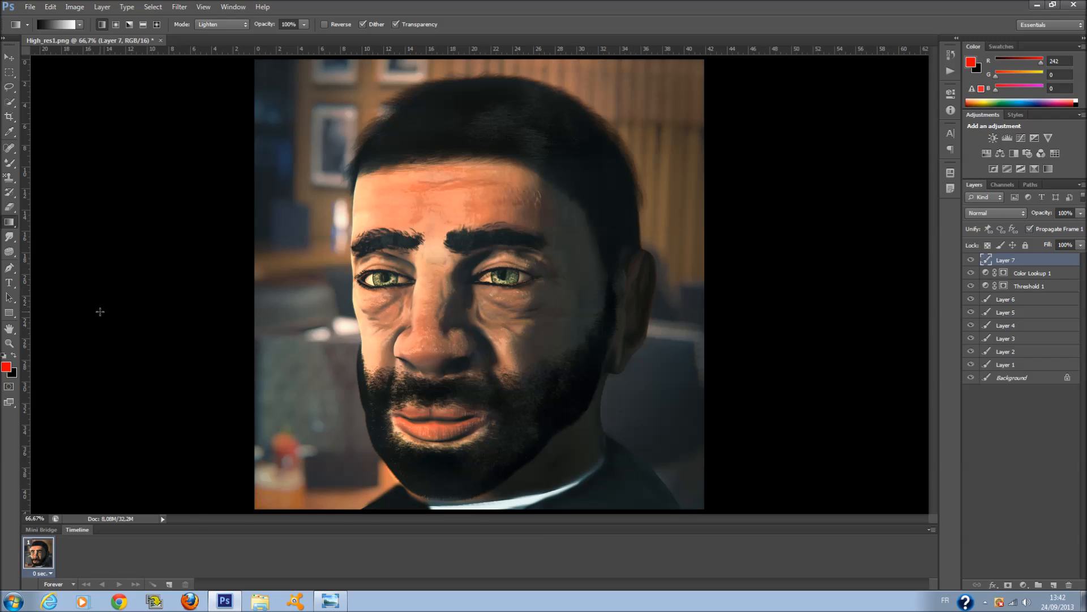
Edit the gradient by changing its black start stop to red, keeping the white end stop.
left_click(54, 25)
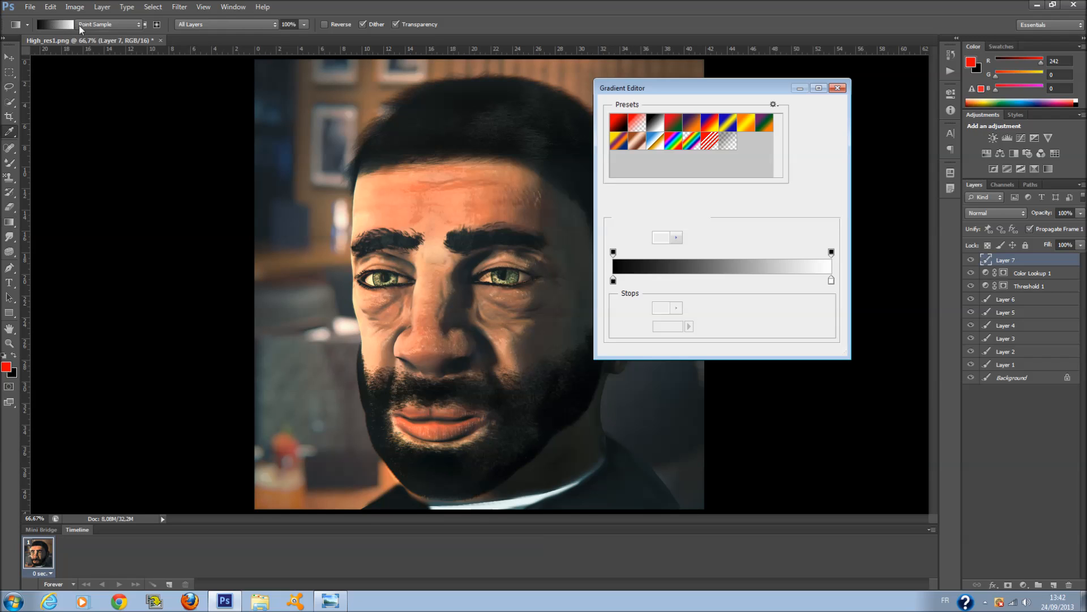
left_click(613, 280)
left_click(666, 329)
left_click(755, 320)
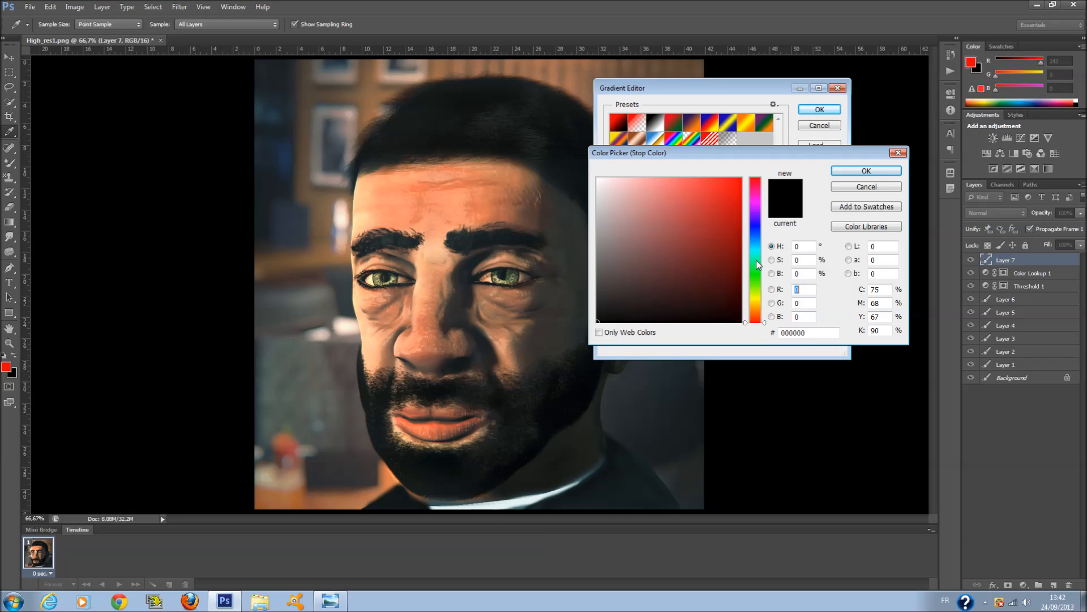
left_click(733, 209)
left_click(866, 171)
left_click(821, 107)
Try several red-to-white gradients on the new layer, undoing each, and keep one running from the image's right edge toward the face.
left_click_drag(707, 215, 652, 243)
key("ctrl+z")
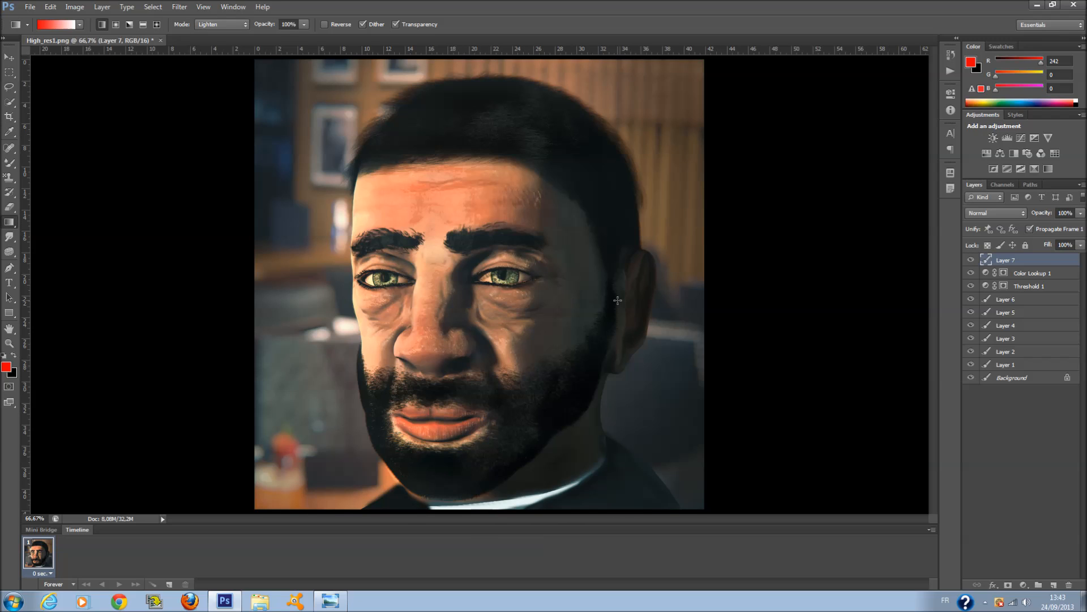
left_click_drag(695, 327, 139, 322)
key("ctrl+z")
left_click_drag(670, 286, 517, 301)
key("ctrl+z")
left_click_drag(720, 156, 566, 331)
key("ctrl+z")
left_click_drag(697, 278, 536, 317)
Preview blend modes on the red gradient layer, from Multiply and Color Burn through Color Dodge, Soft Light, Difference and Divide to Color.
left_click(996, 213)
left_click(997, 253)
scroll(1004, 216, "down", 1)
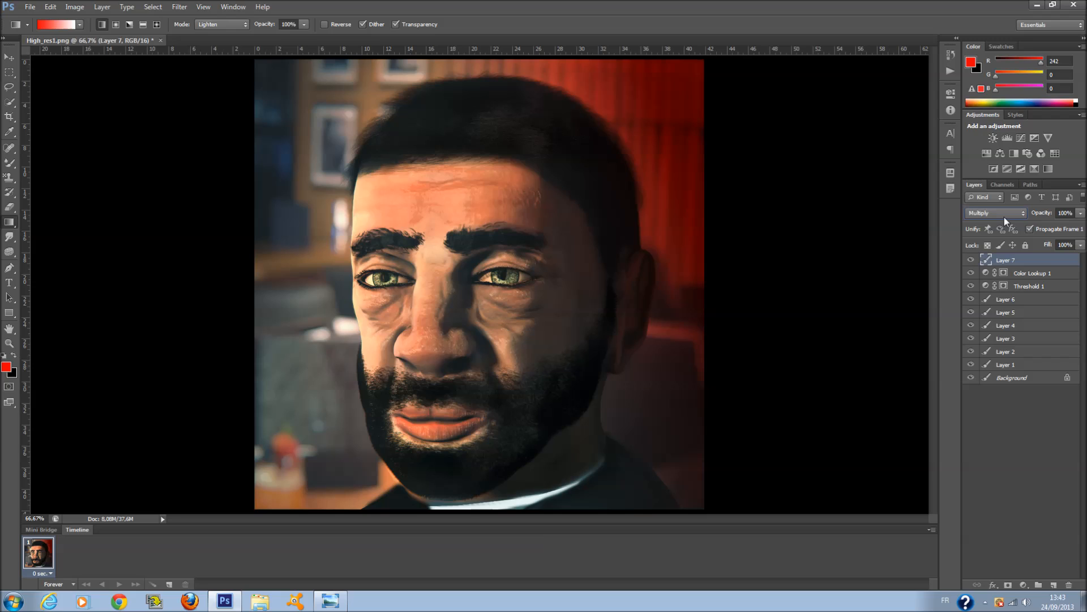
scroll(1004, 216, "down", 4)
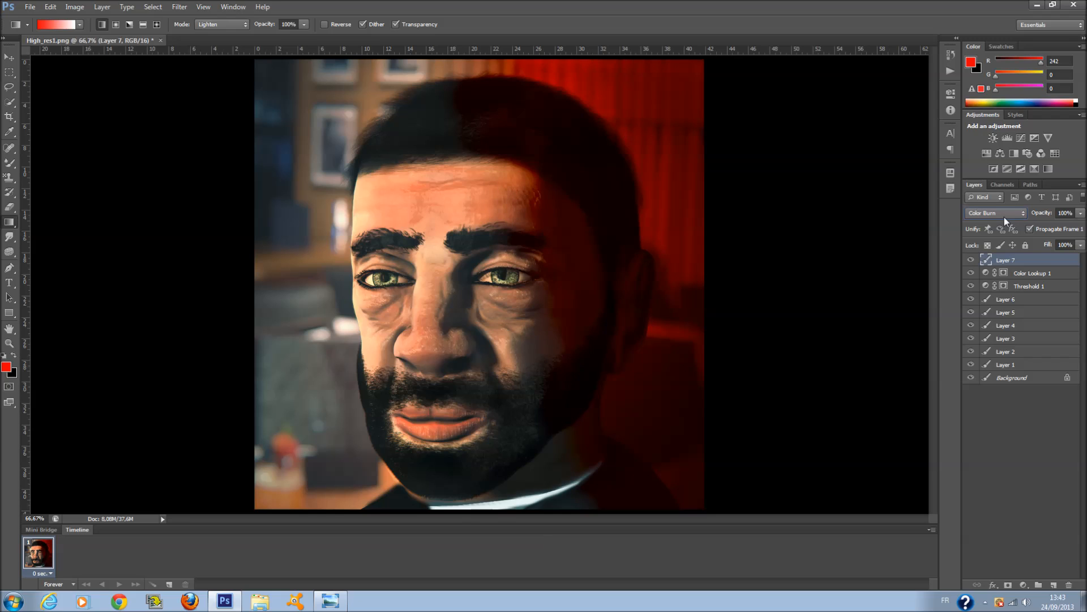
scroll(1004, 216, "down", 5)
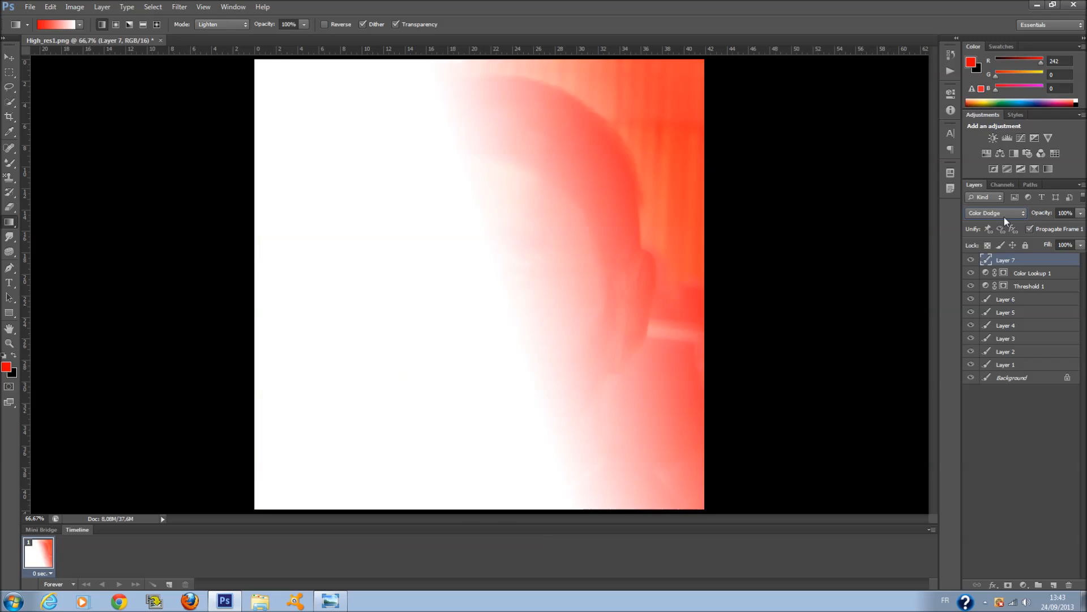
scroll(1004, 216, "down", 5)
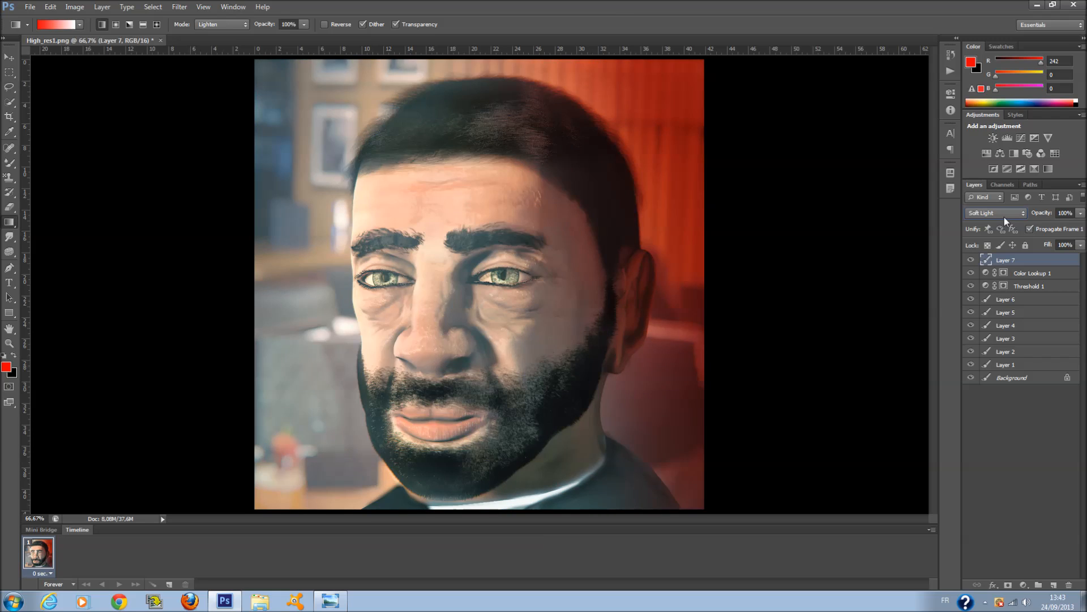
scroll(1004, 216, "down", 6)
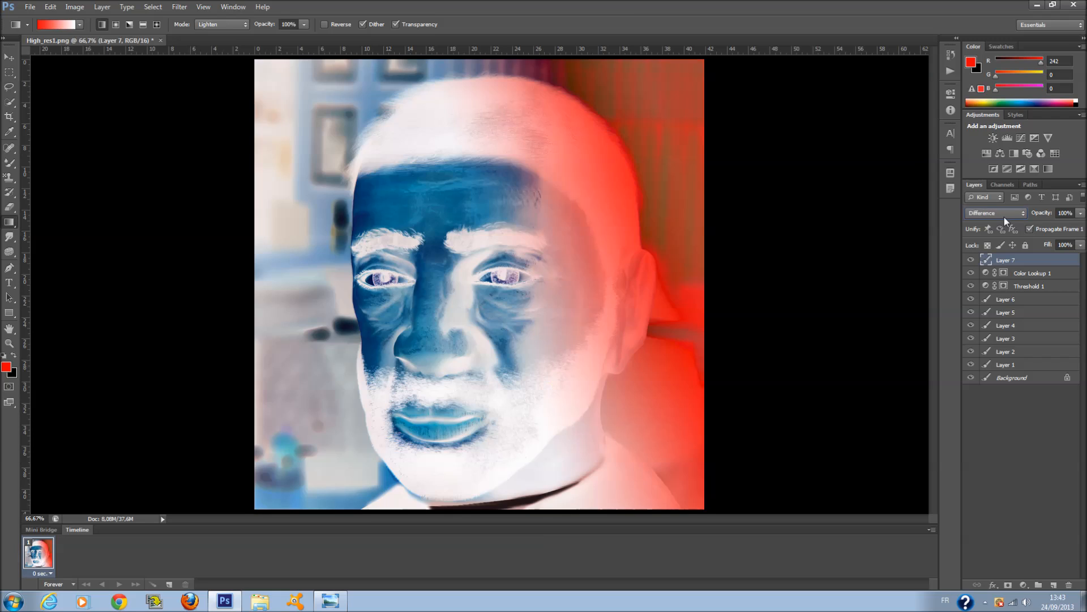
scroll(1004, 217, "up", 1)
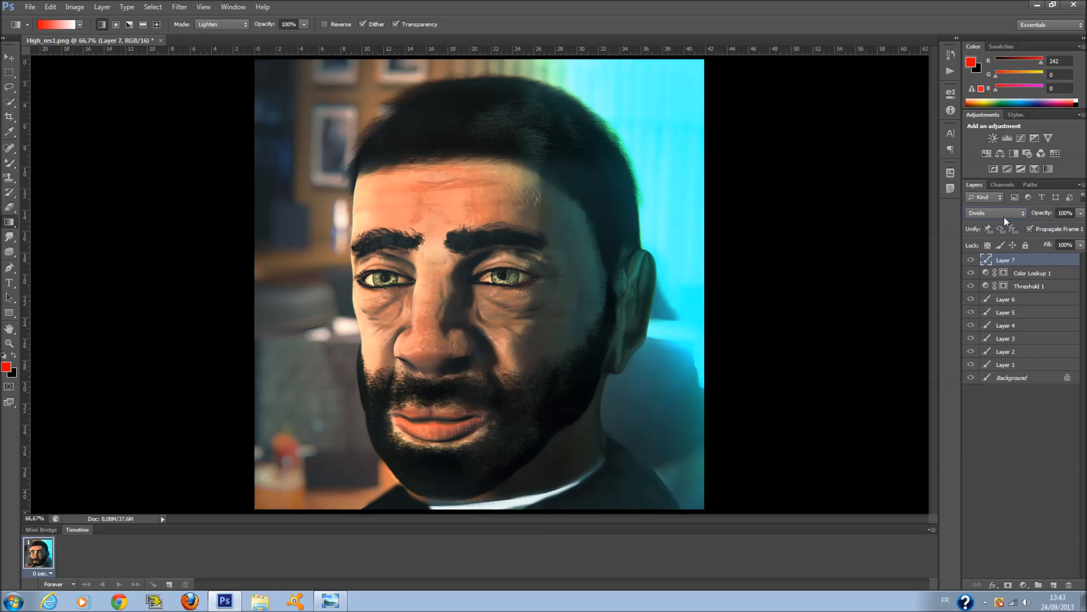
scroll(1004, 217, "down", 1)
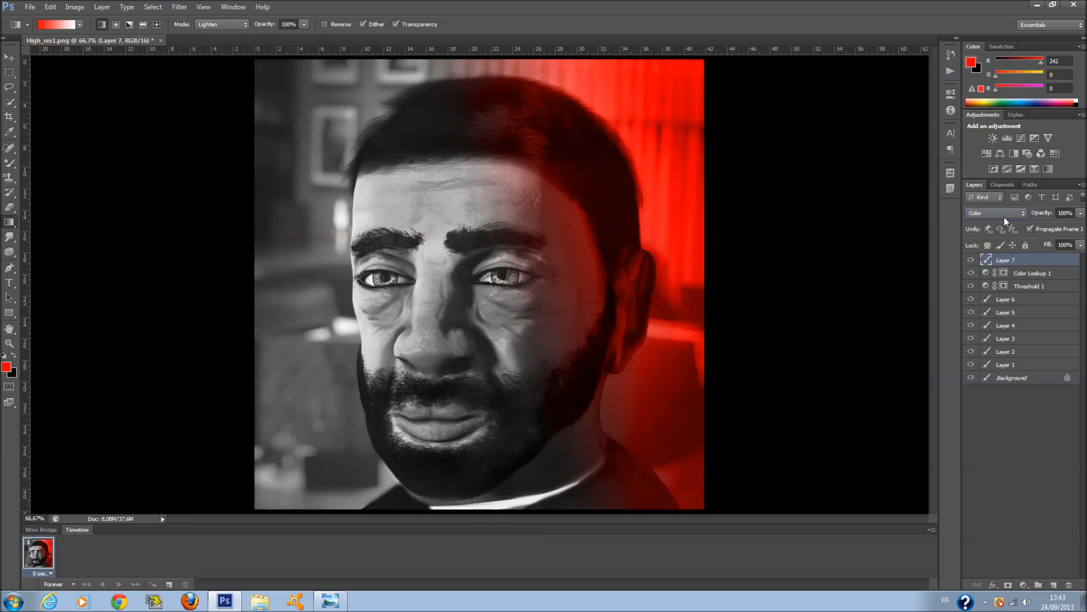
scroll(1004, 216, "down", 1)
scroll(1004, 216, "up", 1)
Set the red gradient layer's blend mode to Multiply, reduce its fill to 30% and deselect it.
left_click(1004, 216)
left_click(1004, 255)
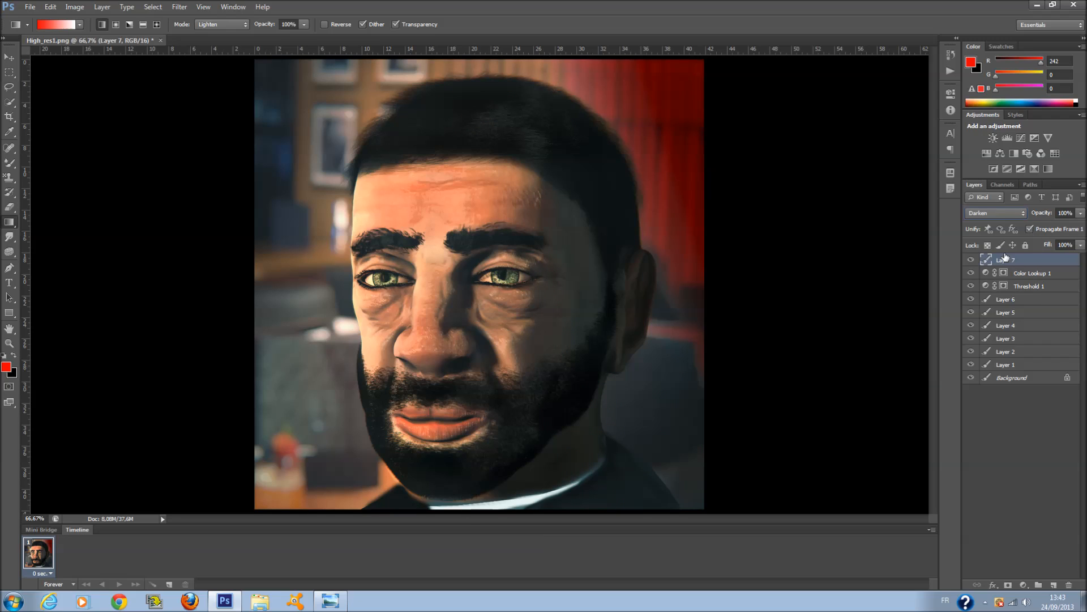
scroll(1010, 213, "down", 1)
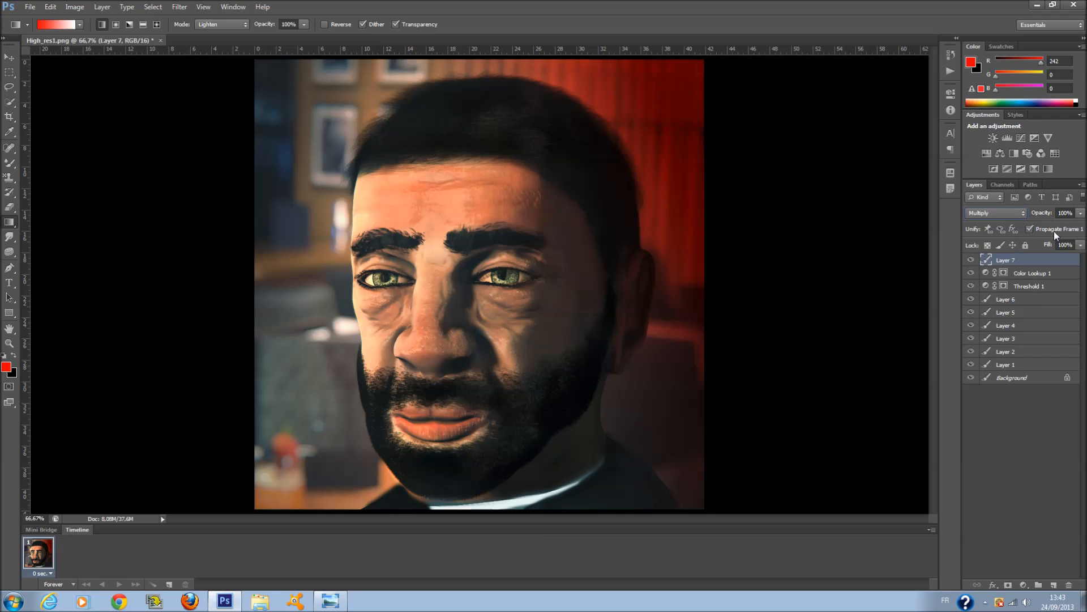
left_click(1080, 245)
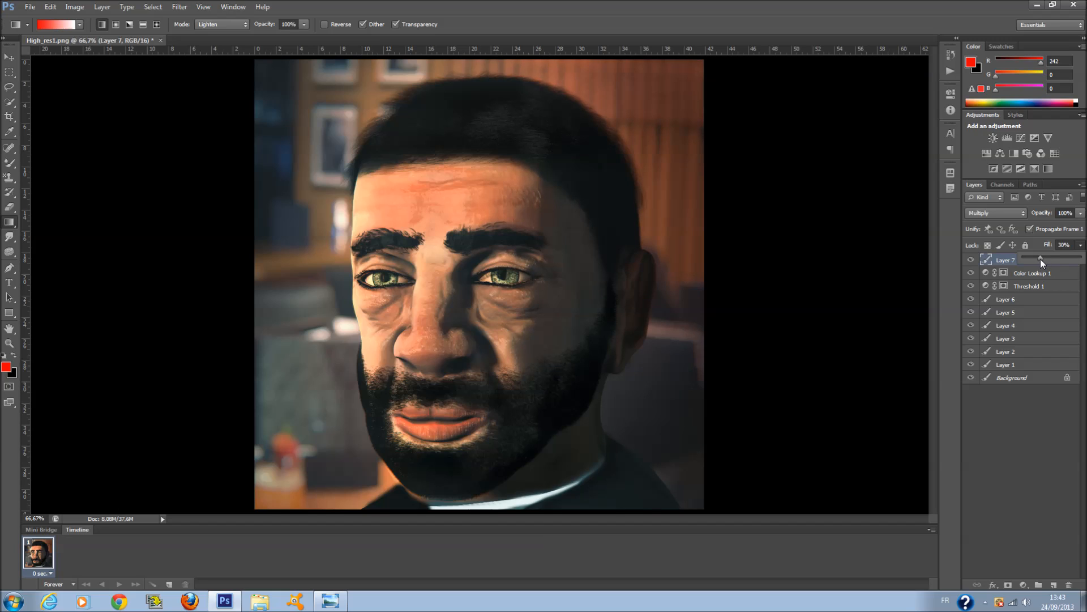
left_click(1017, 474)
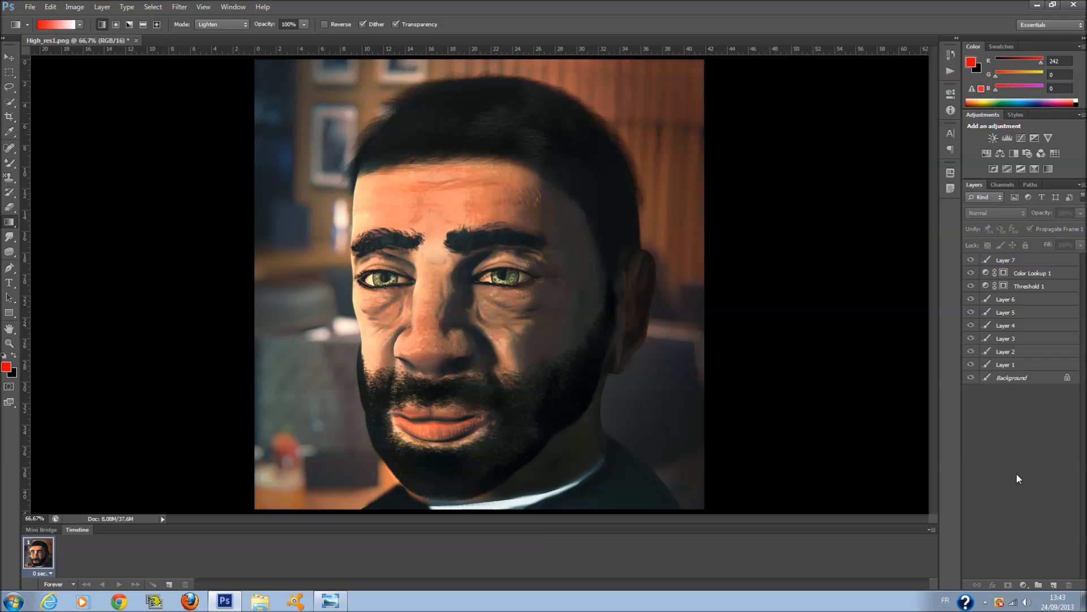
Add a second Color Lookup adjustment layer on top and try 3D LUTs from Bleach Bypass, Candlelight, FoggyNight and HorrorBlue to TensionGreen.
left_click(1054, 153)
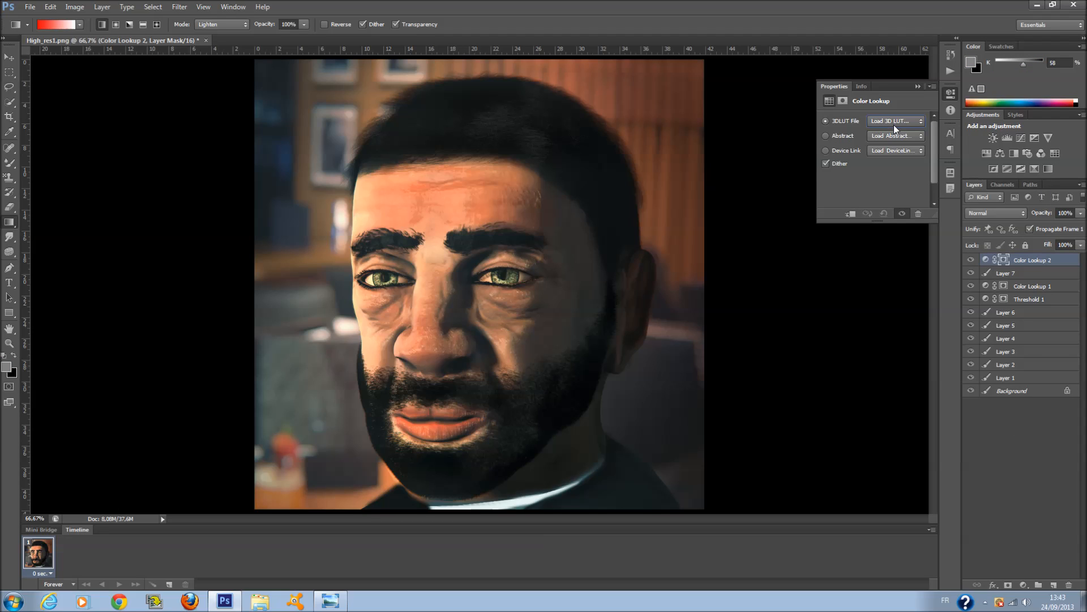
left_click(895, 122)
left_click(892, 141)
scroll(895, 123, "down", 3)
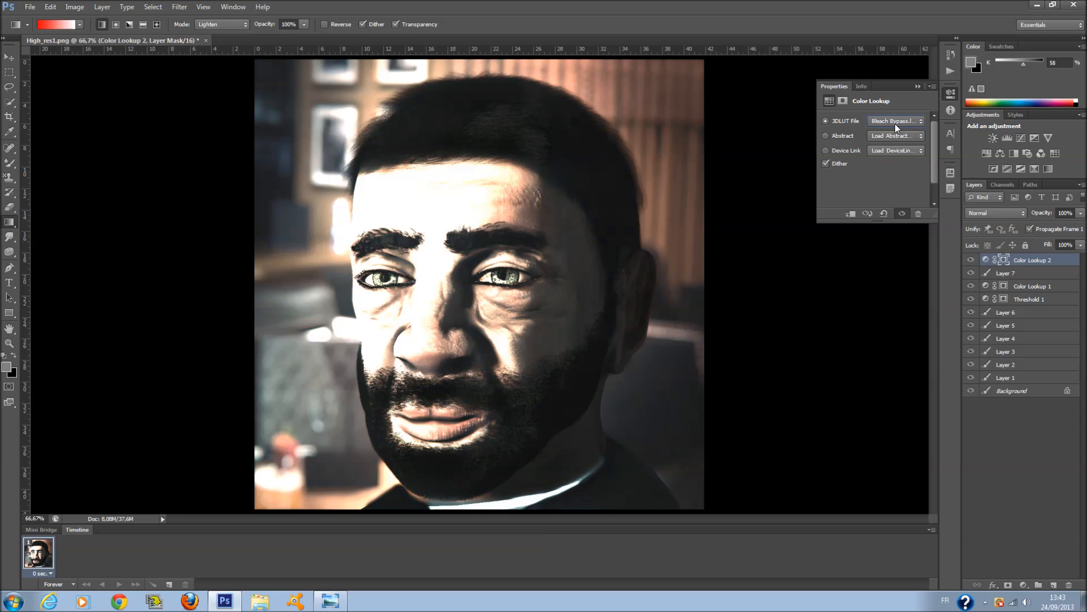
scroll(895, 124, "up", 1)
scroll(895, 124, "down", 4)
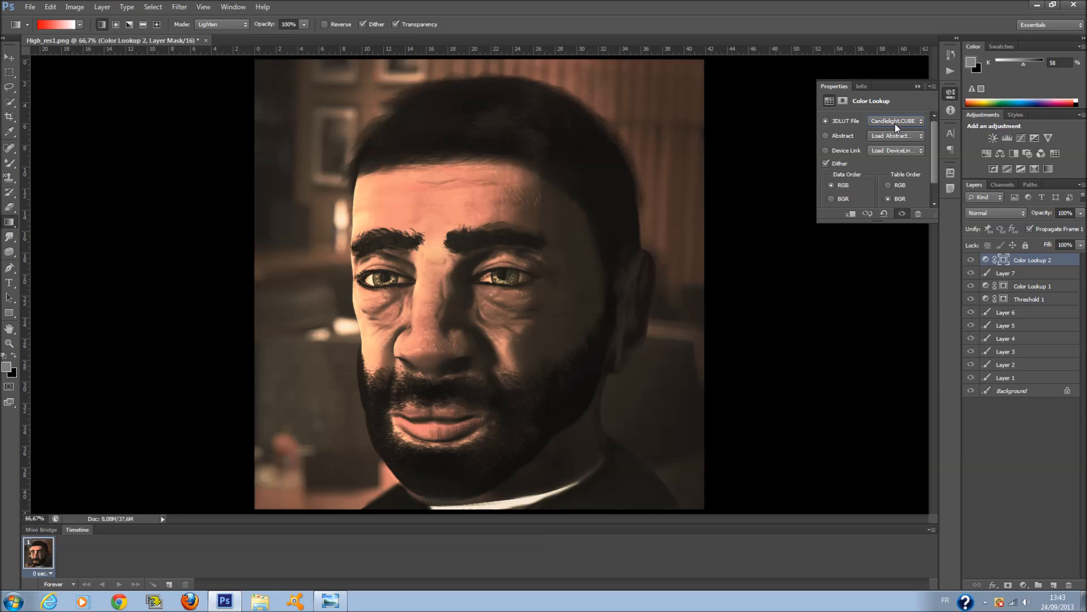
scroll(895, 123, "down", 4)
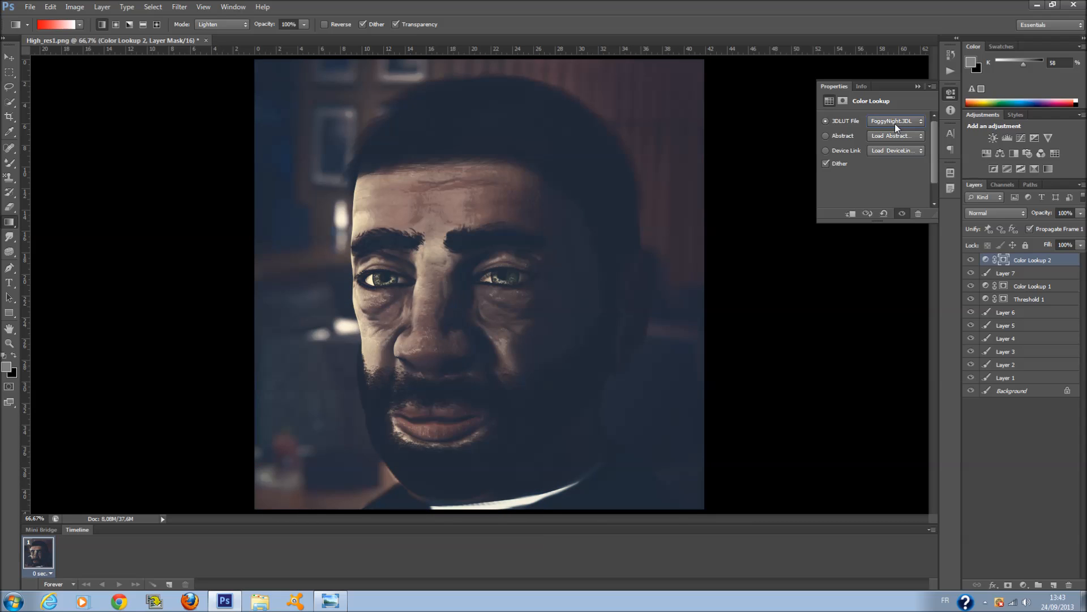
scroll(895, 123, "down", 6)
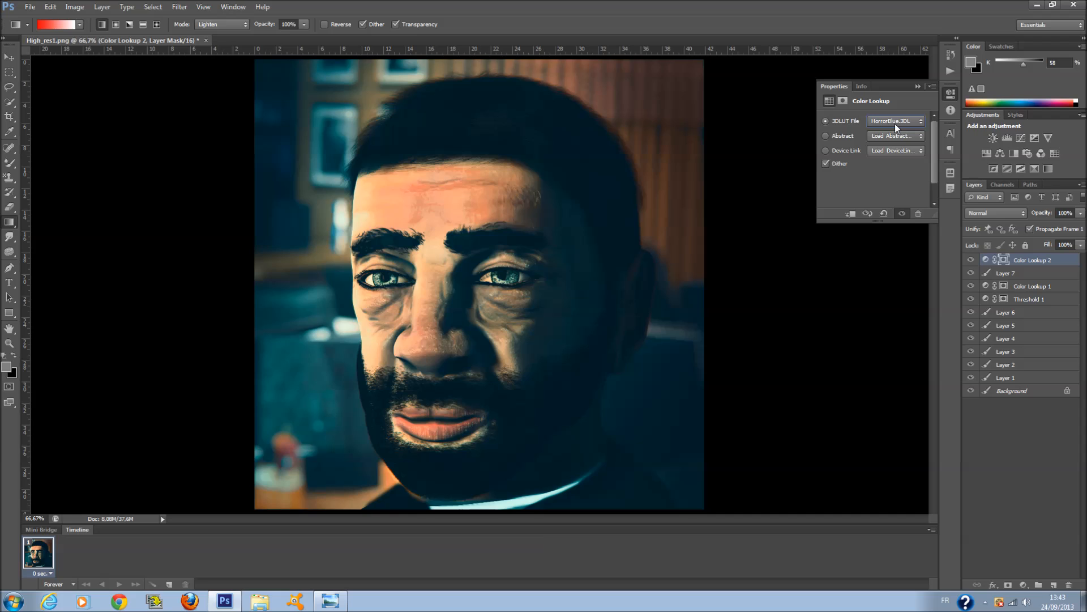
scroll(895, 124, "down", 4)
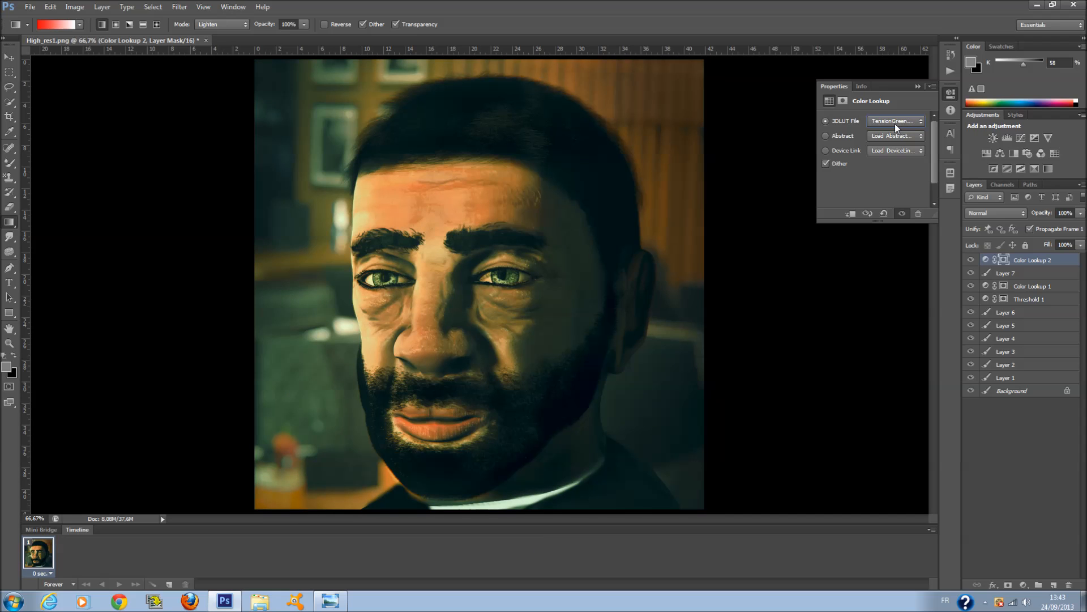
Compare further device link and abstract lookups, including Gold-Blue and Turquoise-Sepia, and keep the AnimePalette device link.
left_click(900, 151)
left_click(901, 195)
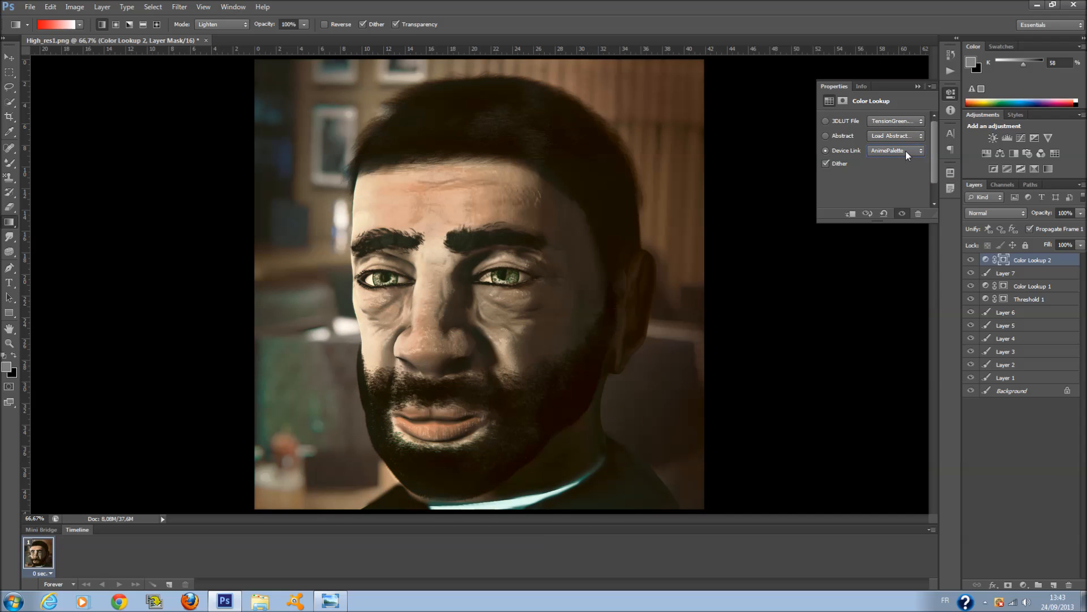
scroll(906, 151, "down", 2)
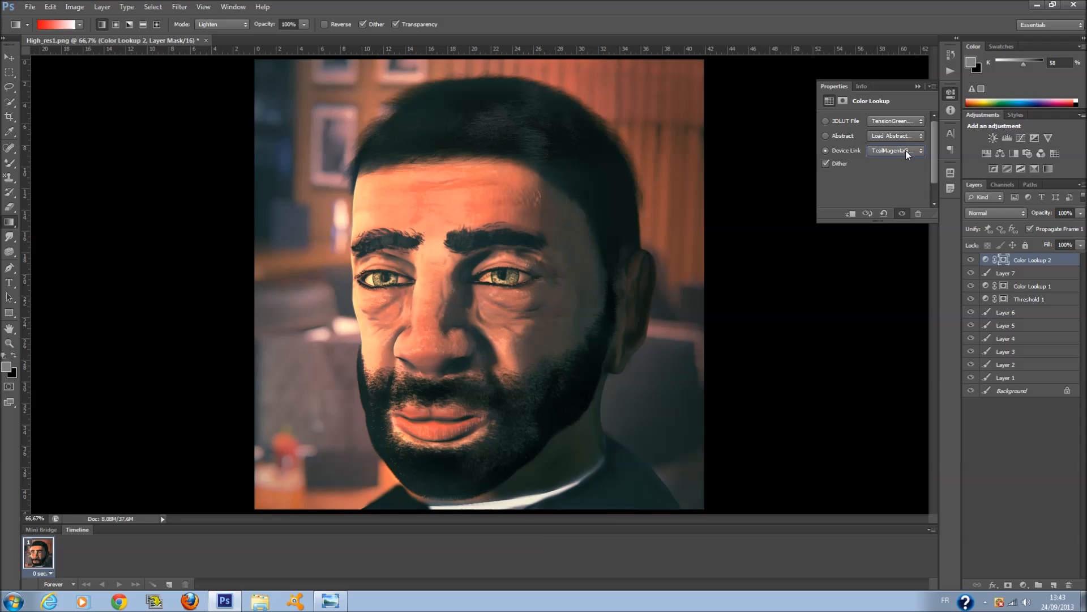
scroll(906, 150, "up", 2)
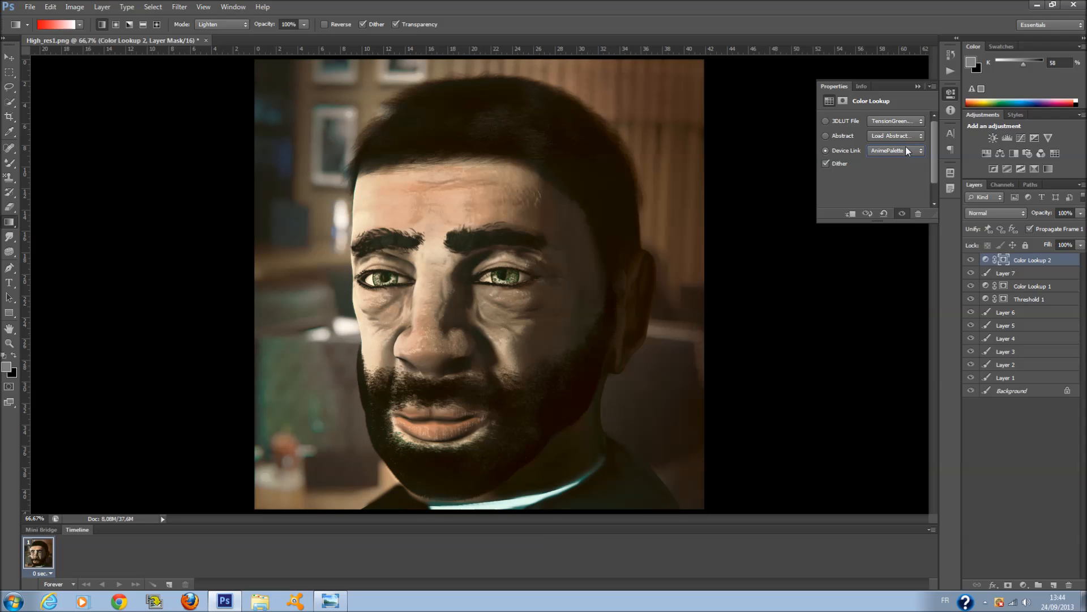
left_click(904, 136)
left_click(906, 175)
scroll(900, 136, "down", 3)
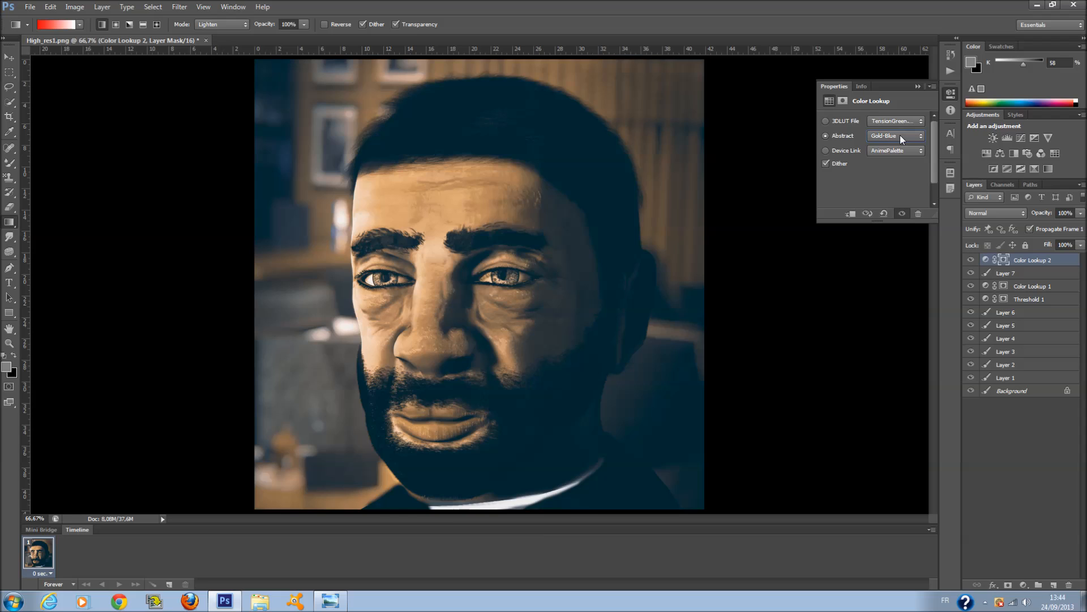
scroll(901, 137, "down", 2)
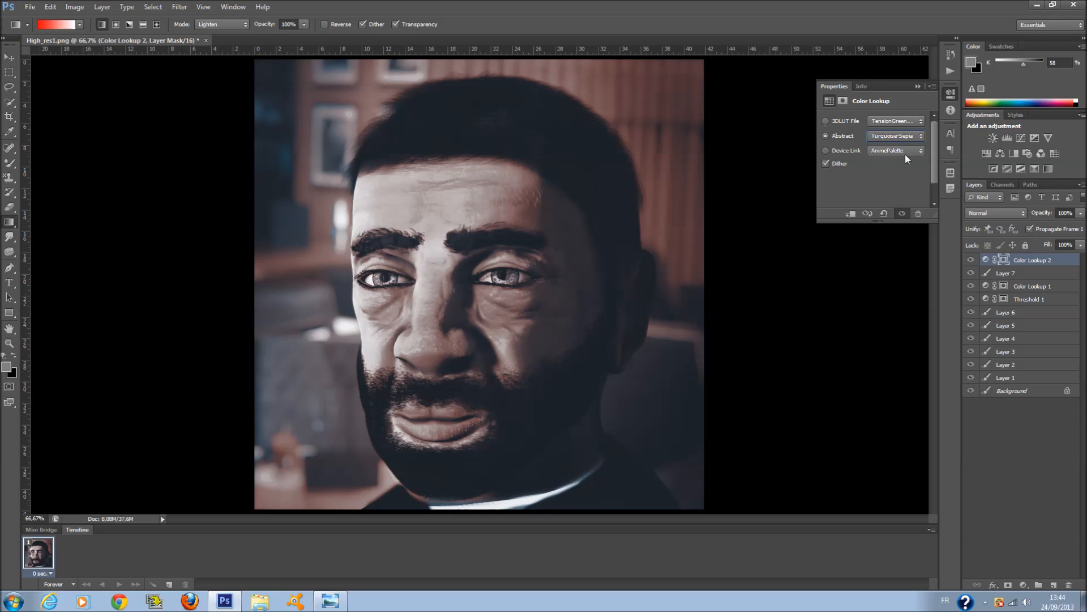
left_click(905, 151)
left_click(913, 194)
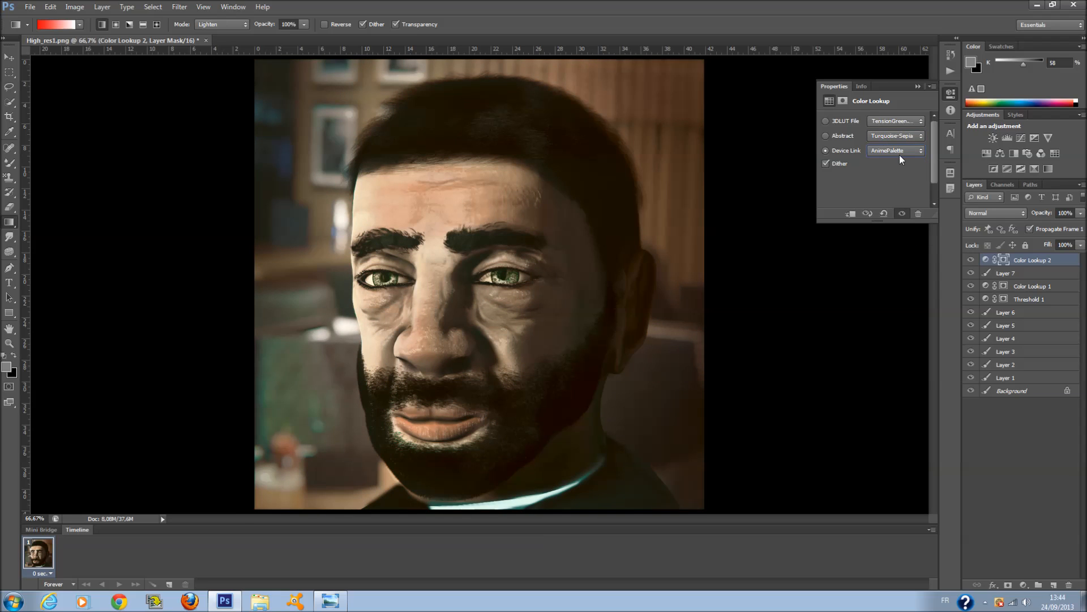
left_click(917, 86)
Preview blend modes on the second Color Lookup layer, from Color Burn through Lighten, Screen, Color Dodge and Hard Light to Luminosity.
double_click(1008, 215)
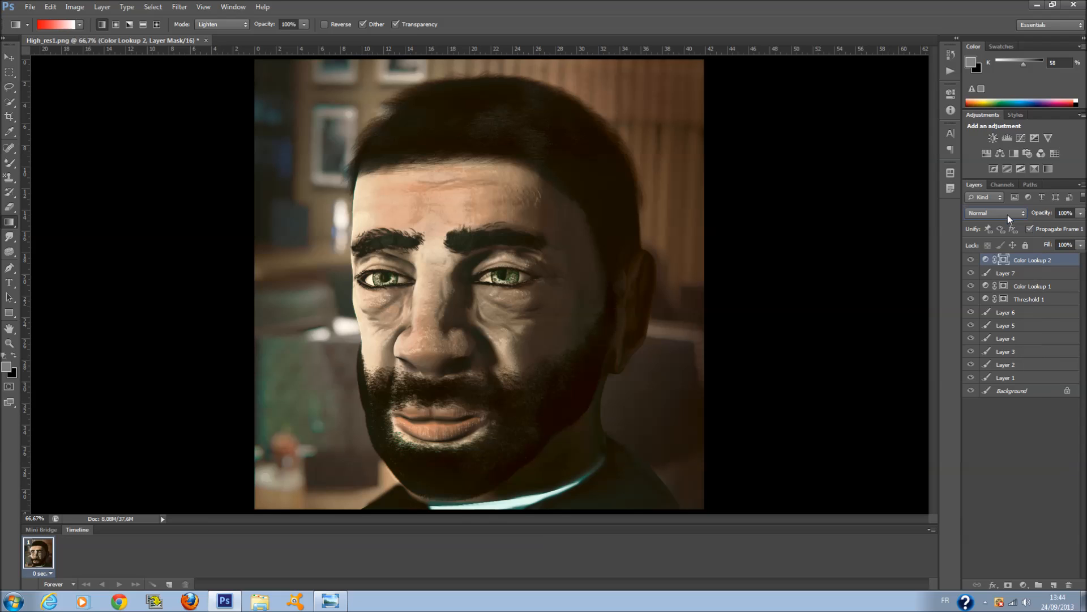
key("Down")
key("Down")
key("Down")
key("Down")
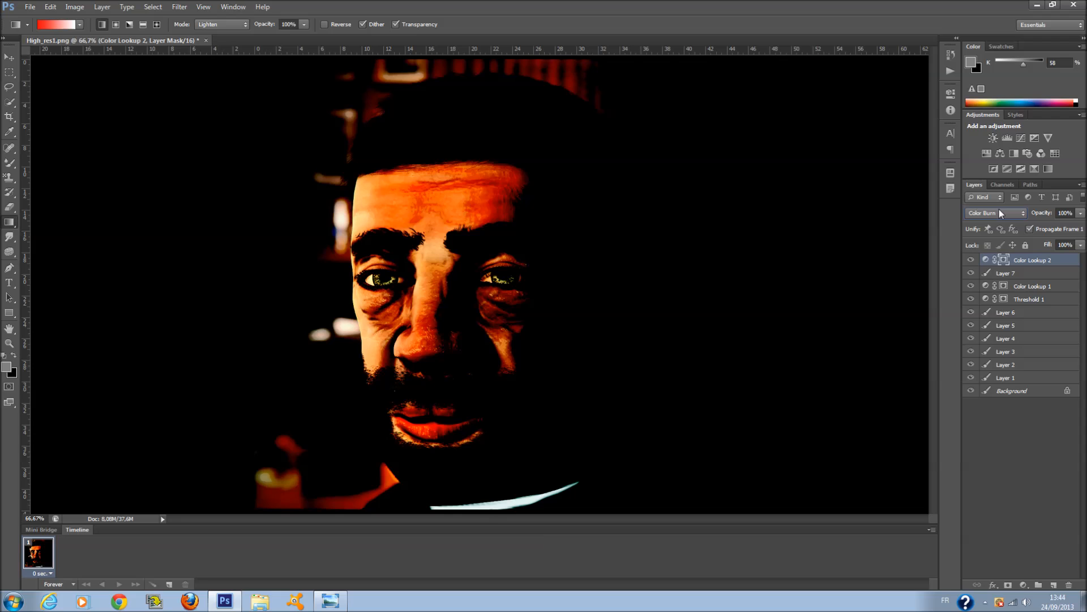
key("Down")
key("Down")
key("Down")
key("Down")
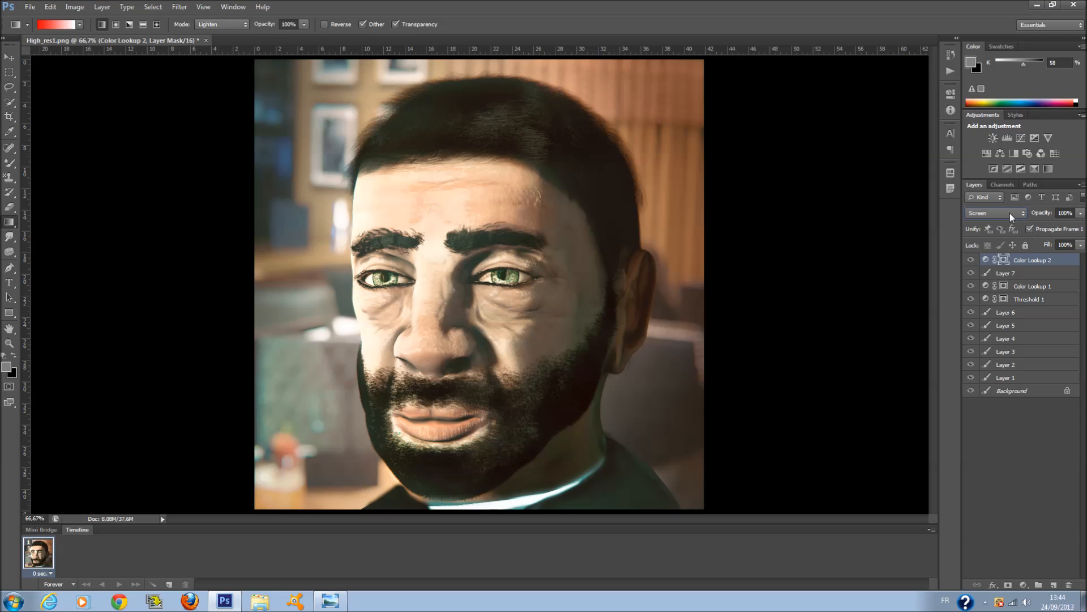
key("Up")
key("Down")
key("Up")
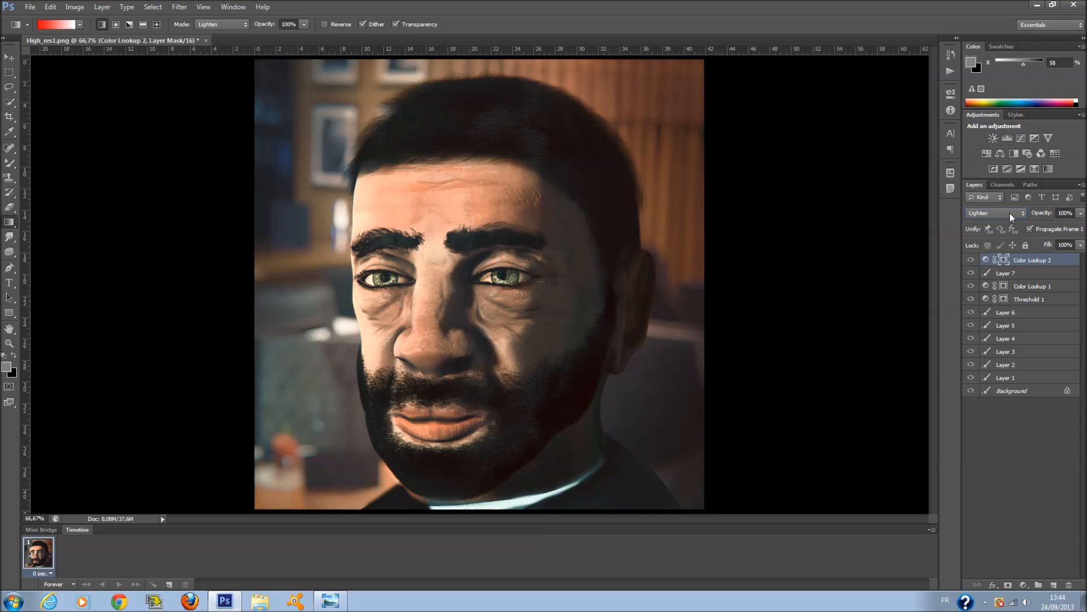
key("Down")
key("Down")
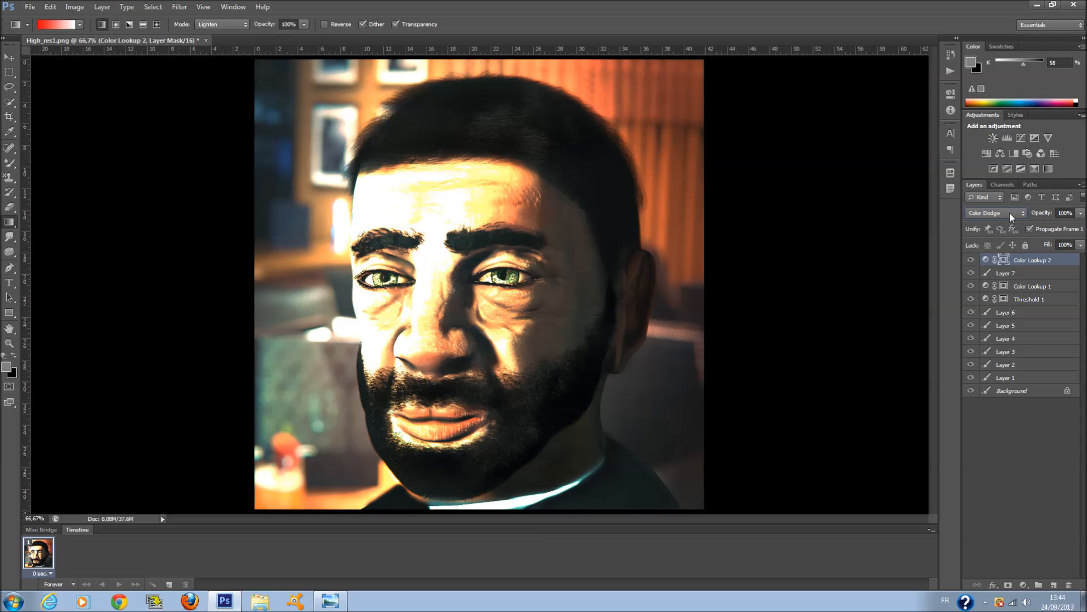
key("Down")
key("Down")
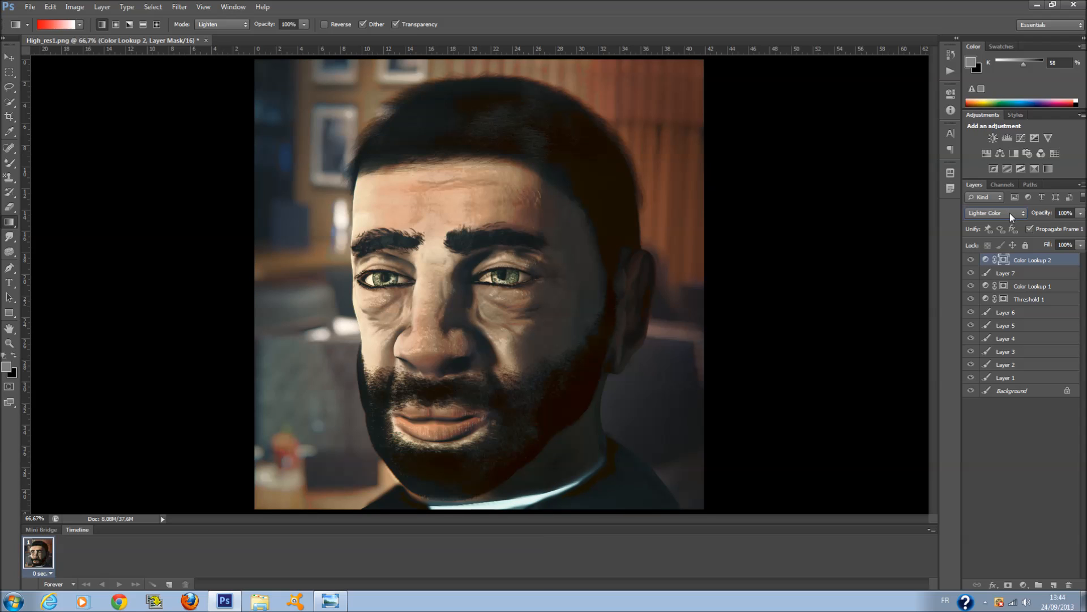
scroll(1011, 213, "down", 9)
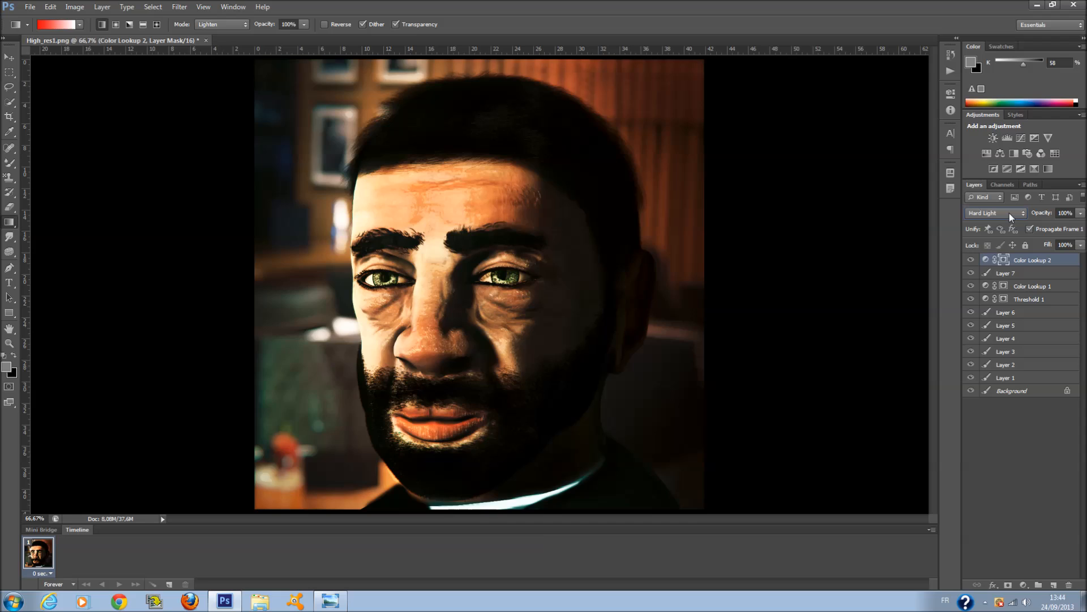
scroll(1009, 213, "down", 6)
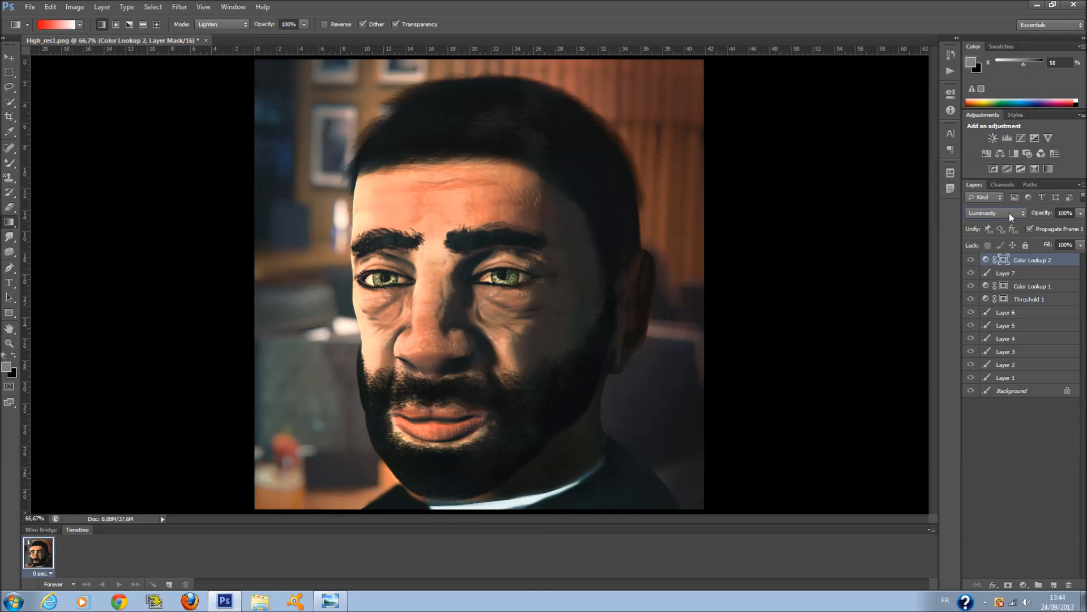
Compare Lighten and Color Dodge on the second Color Lookup layer and set its blend mode to Lighter Color.
left_click(1010, 213)
left_click(988, 316)
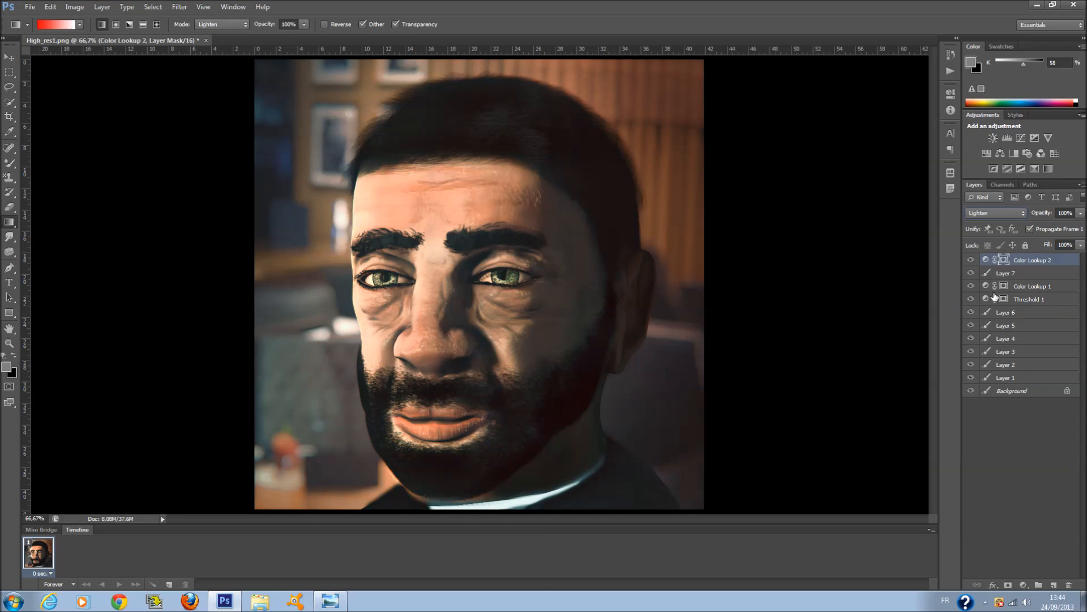
scroll(990, 213, "down", 2)
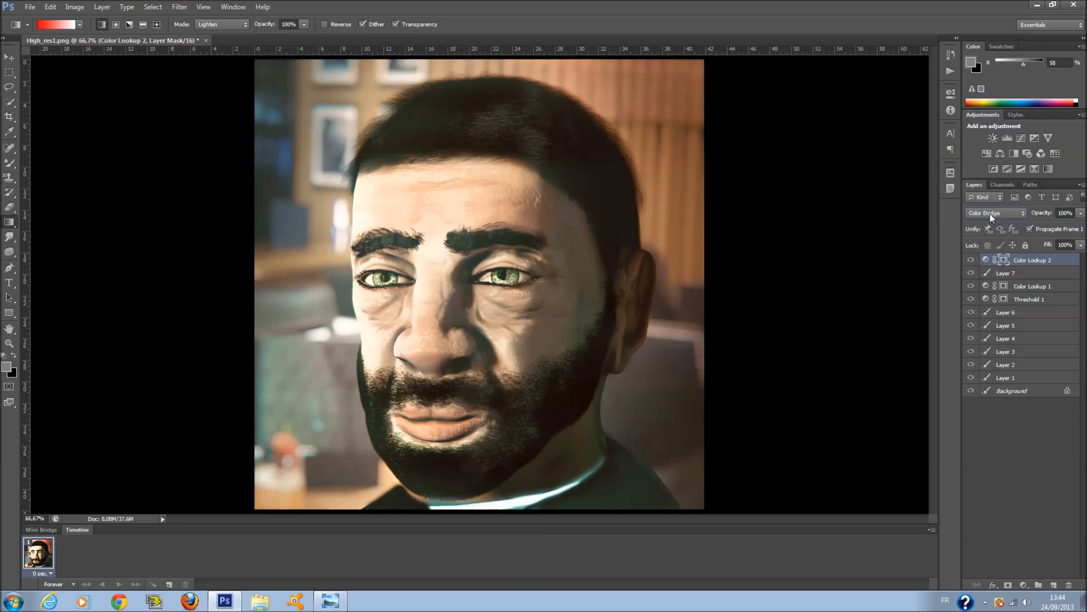
scroll(1012, 216, "down", 1)
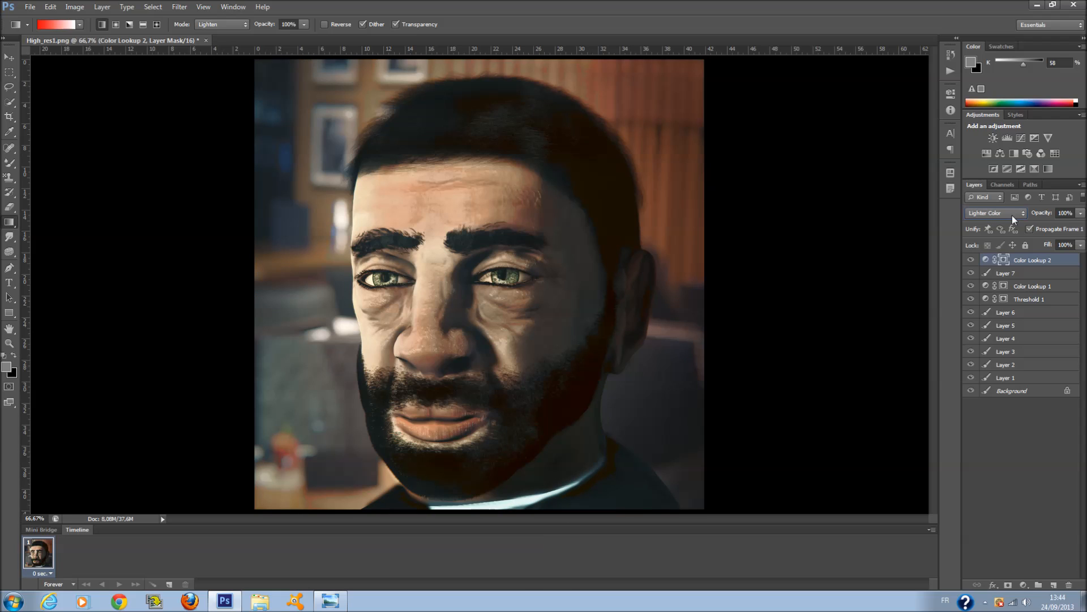
Reduce the fill of the Color Lookup 1 layer to 74%.
left_click(1081, 245)
left_click(1028, 287)
left_click(1081, 244)
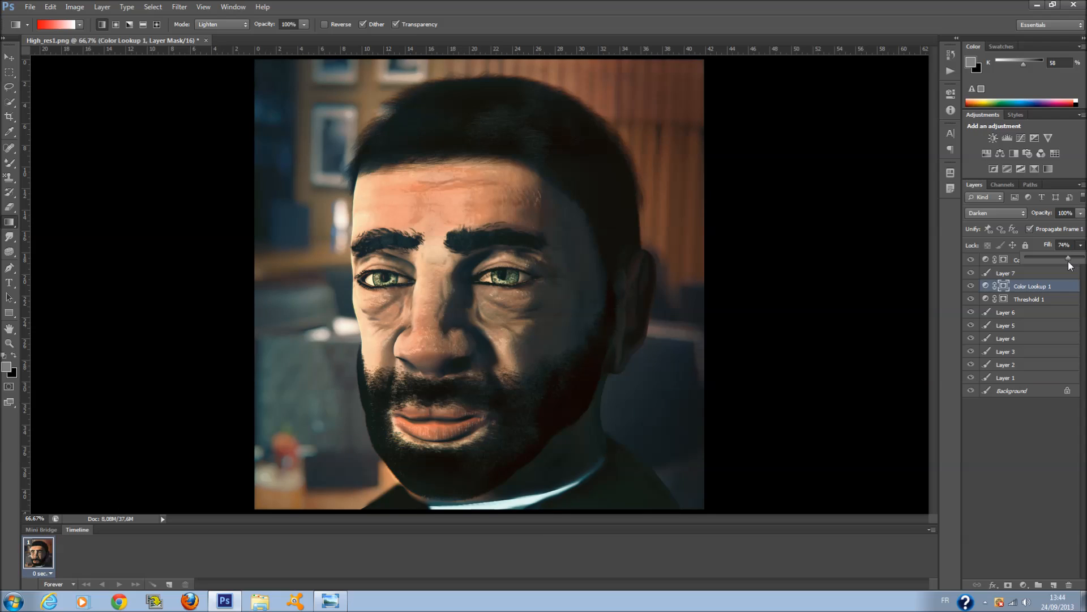
Add a Curves adjustment layer on top, raise the RGB midtones slightly and place a shadow point on the green curve.
left_click(1014, 260)
left_click(1021, 140)
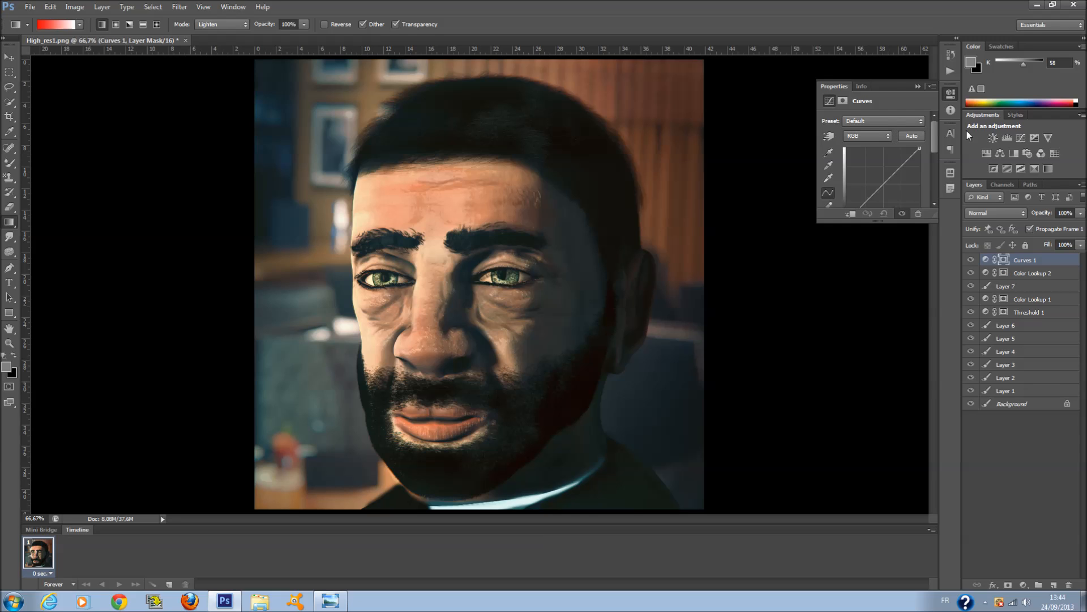
left_click_drag(889, 179, 888, 175)
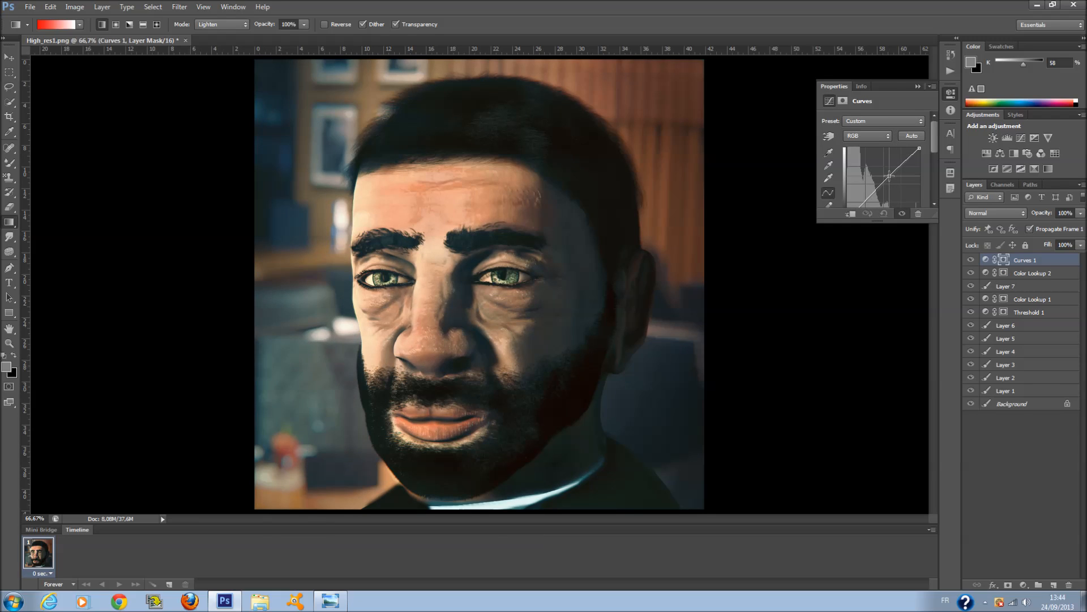
left_click(873, 162)
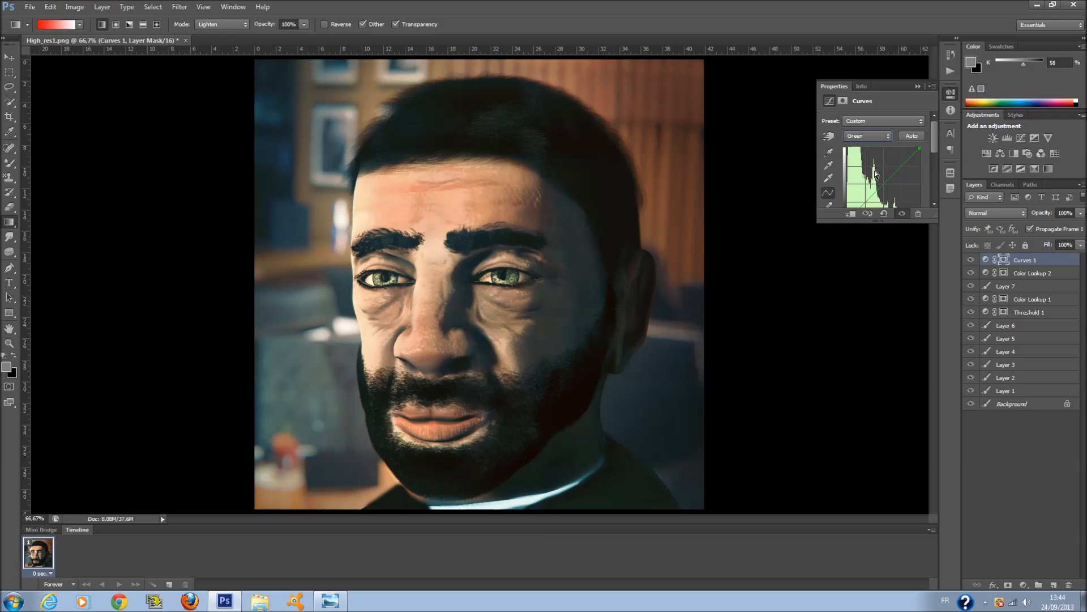
left_click_drag(860, 194, 858, 192)
Place a highlight point on the blue curve and a shadow point on the red curve of the Curves layer.
left_click(881, 117)
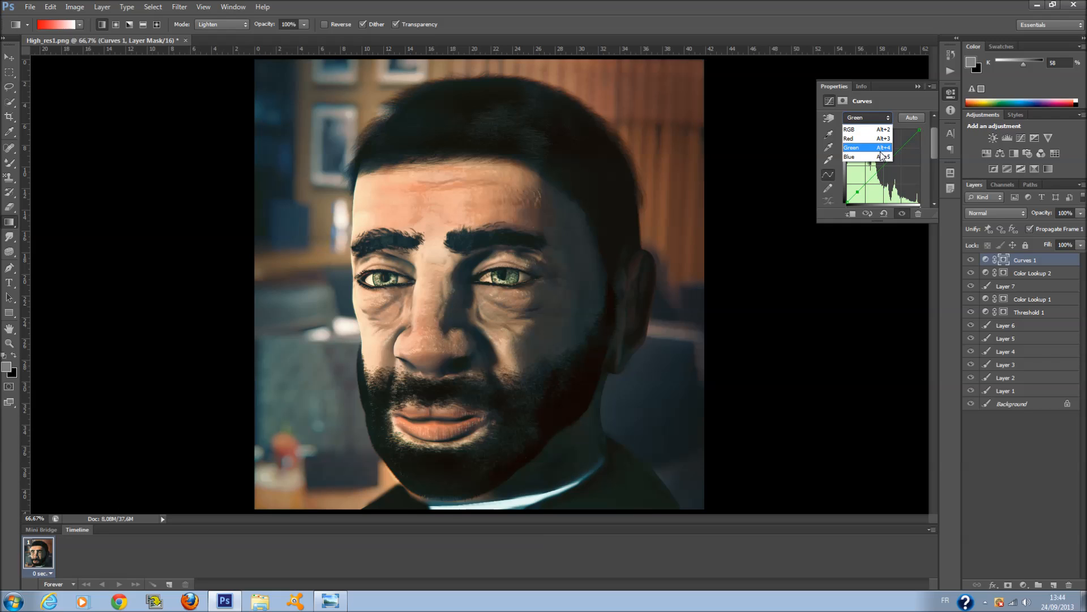
left_click(880, 153)
left_click_drag(904, 148, 901, 148)
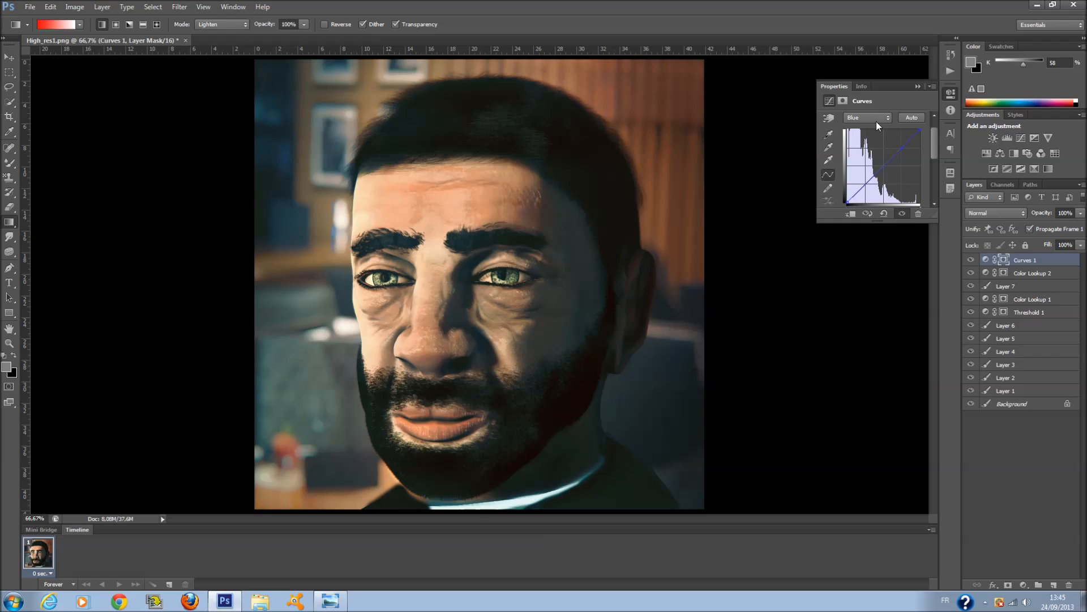
left_click(878, 119)
left_click(879, 141)
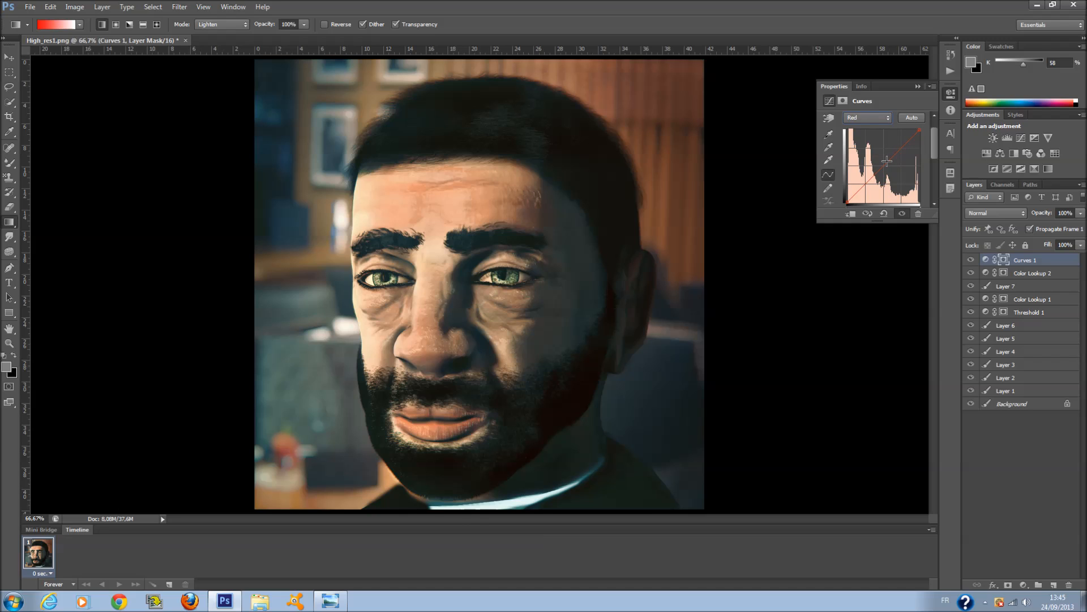
left_click_drag(887, 162, 865, 185)
left_click(919, 89)
Try blend modes on the Curves layer, stepping from Normal through Darken to Lighten and back one mode.
double_click(983, 213)
key("Down")
key("Down")
key("Down")
key("Down")
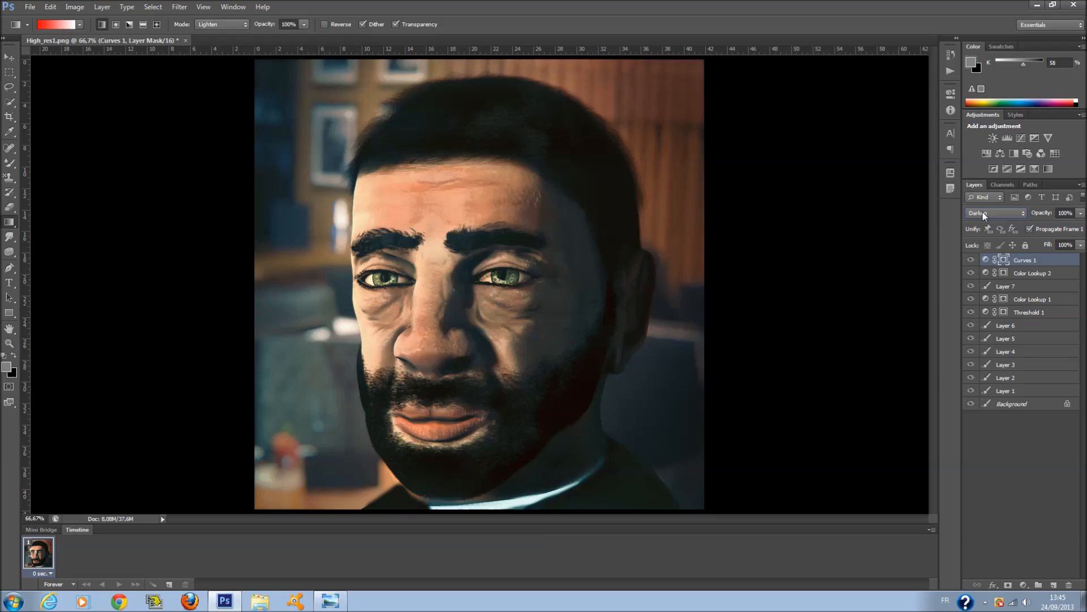
key("Down")
key("Down")
key("Down")
key("Down")
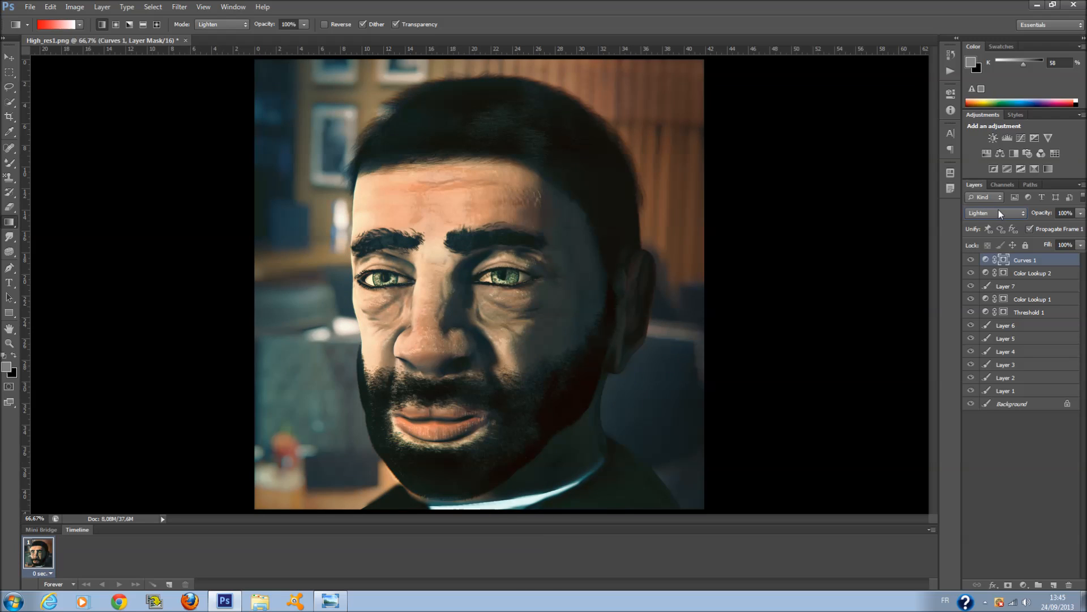
key("Up")
Adjust the fill of the Curves layer and deselect all layers.
left_click(1063, 275)
left_click(1064, 262)
left_click(1081, 245)
left_click(988, 429)
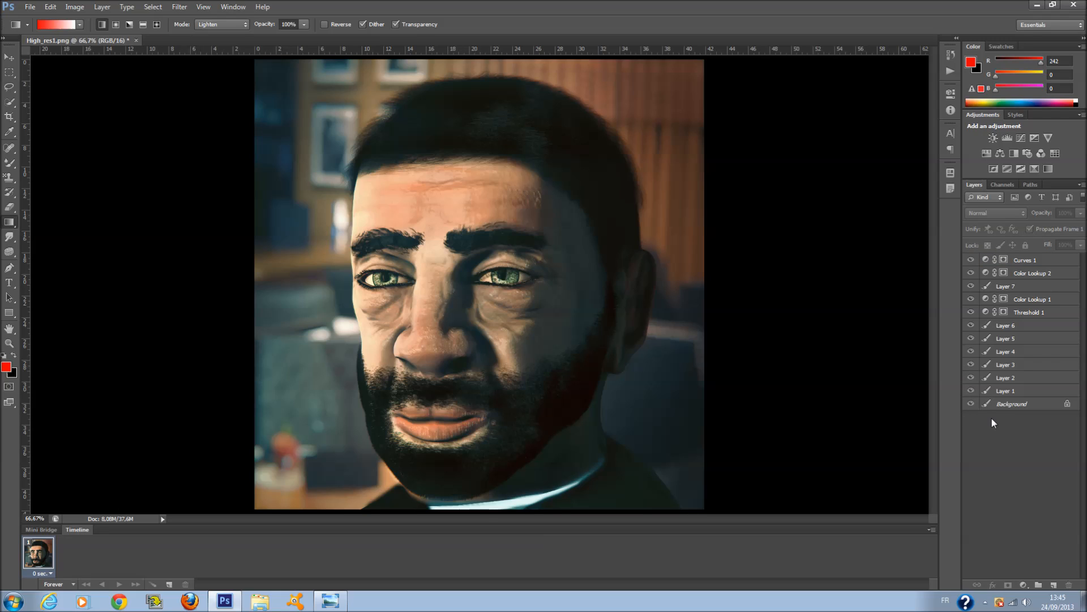
Start saving a copy of the portrait to the Desktop and enter High_res1 as its file name.
left_click(29, 7)
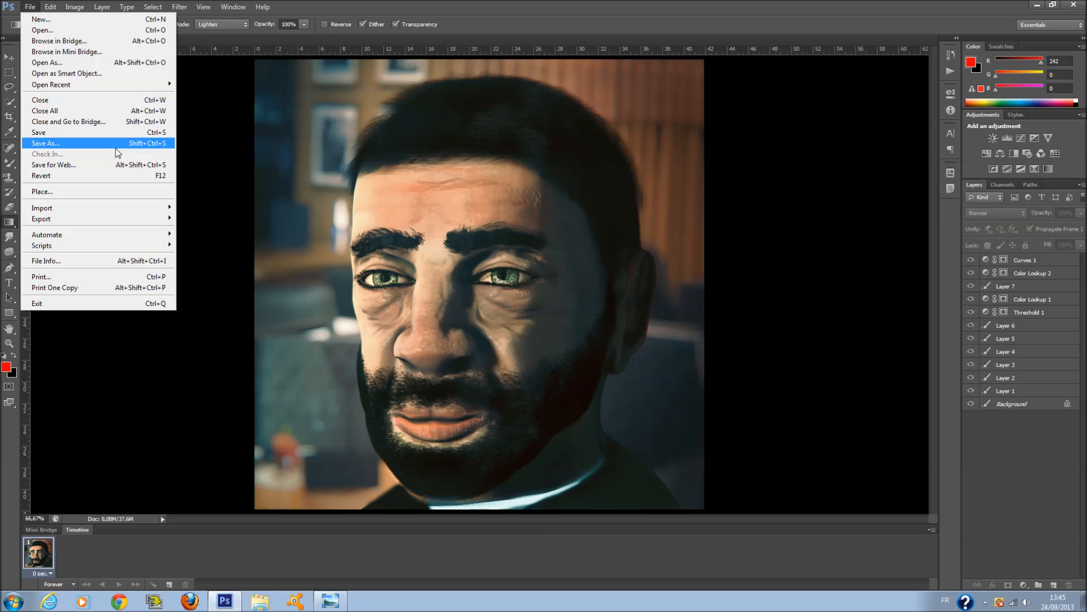
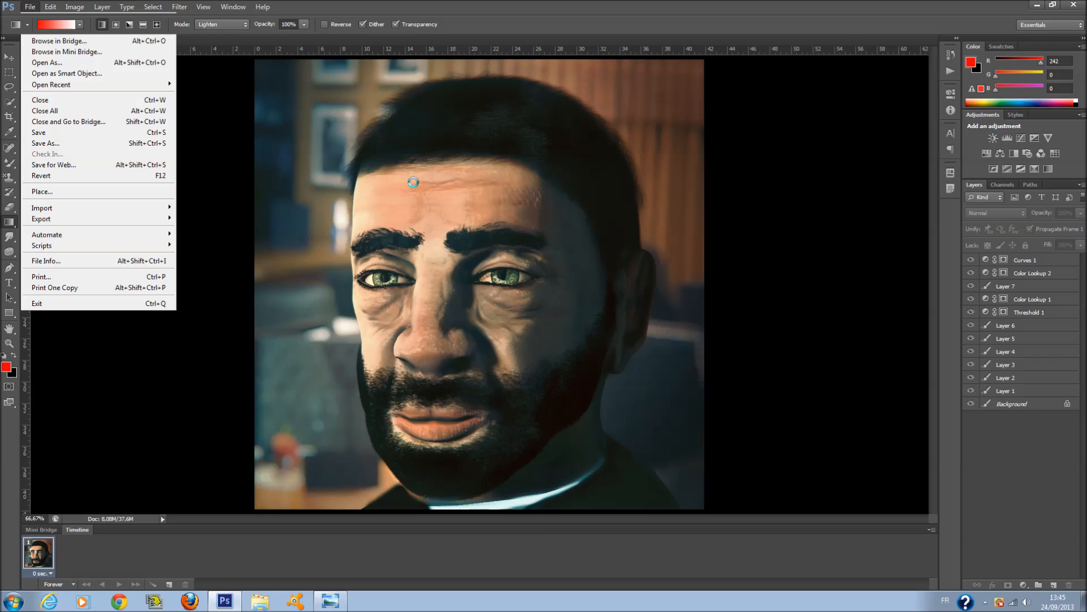
left_click(414, 182)
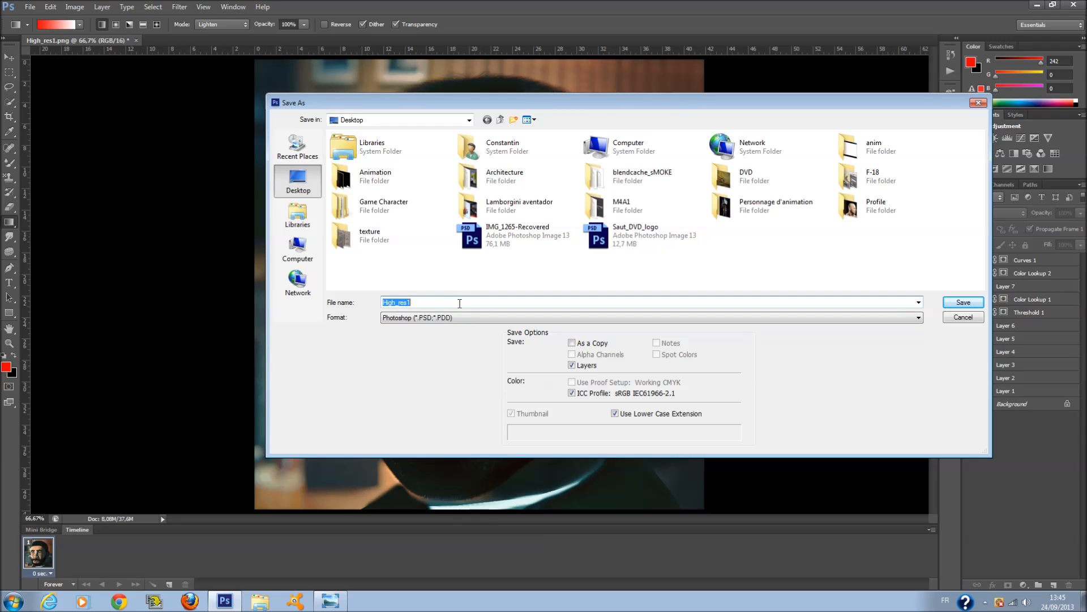
key("BackSpace")
type("High_res")
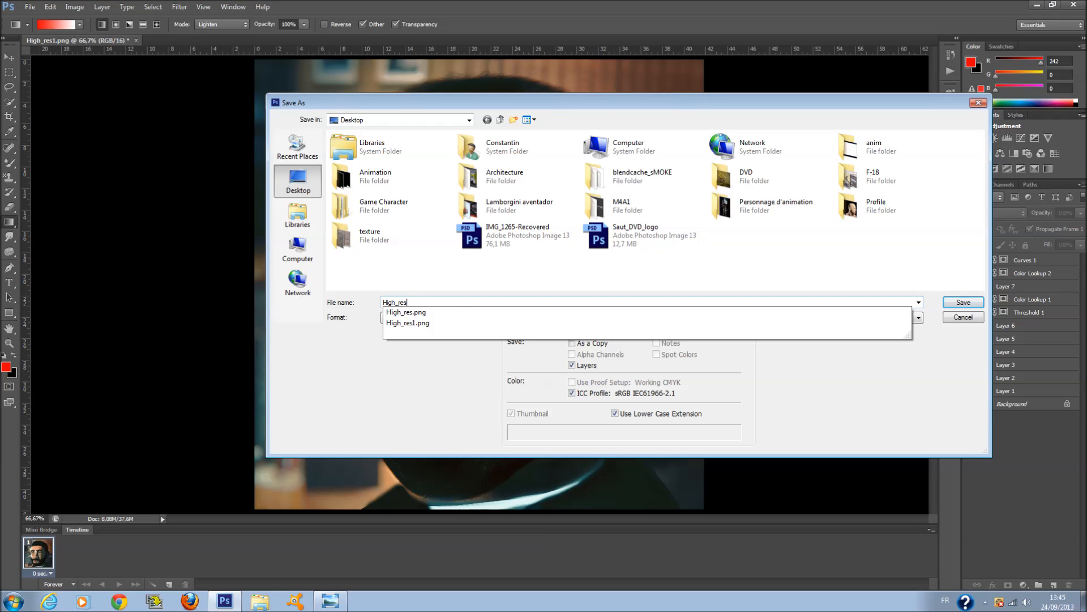
type(".png")
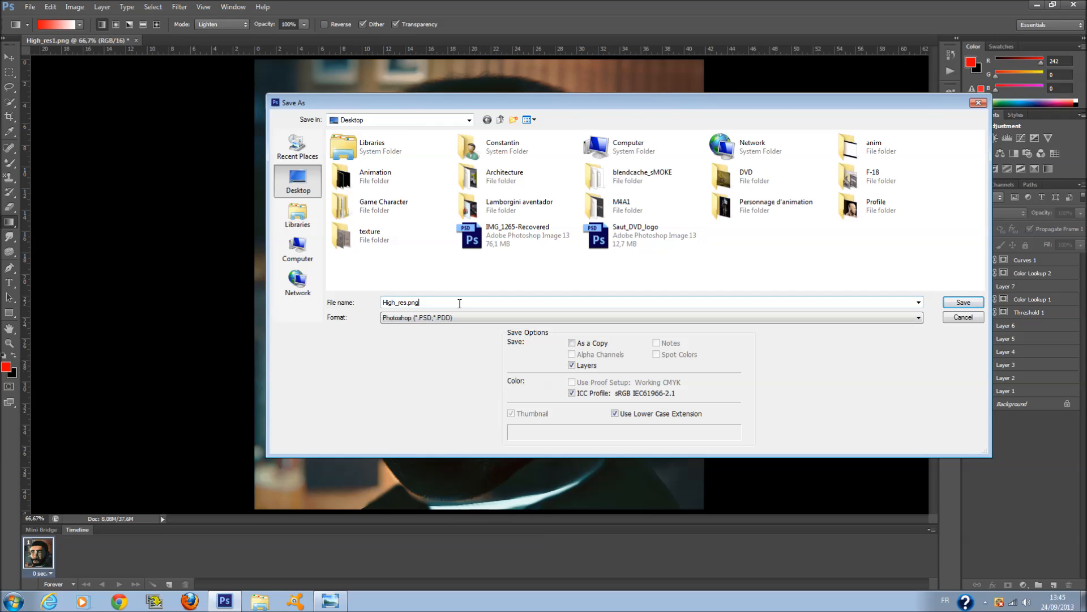
key("BackSpace")
key("BackSpace")
key("BackSpace")
key("BackSpace")
type("1")
Set the save format to PNG, try to save the copy, and decline replacing the existing High_res1.png.
left_click(787, 317)
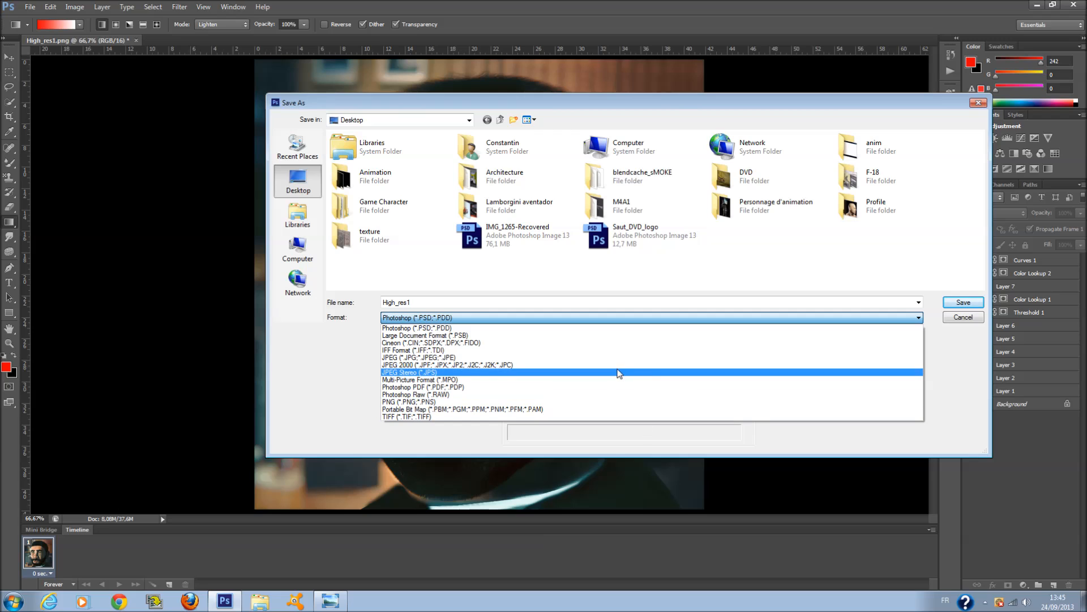
left_click(602, 403)
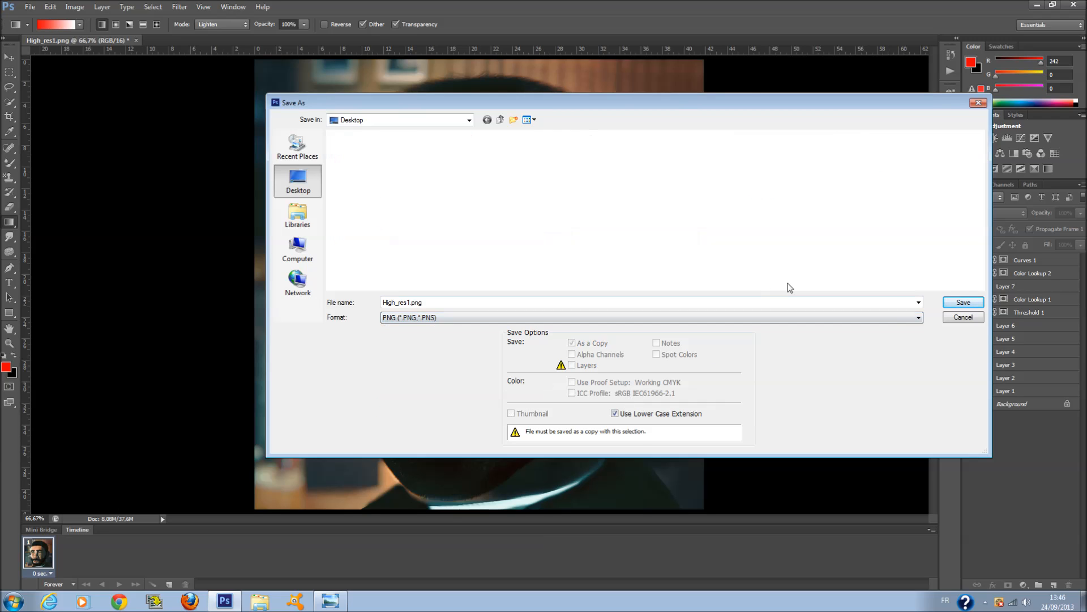
left_click(945, 304)
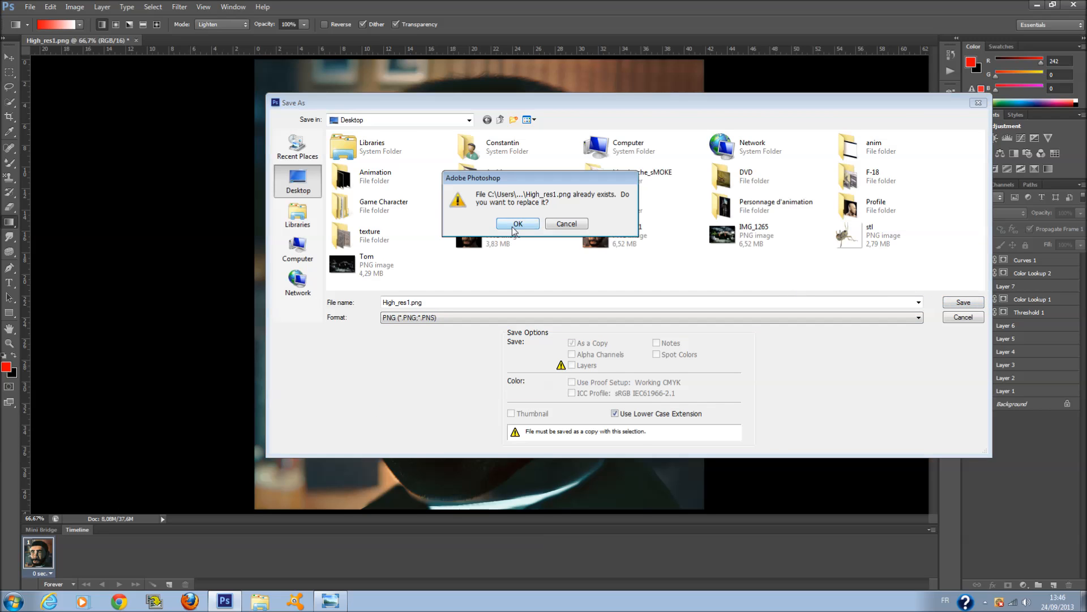
left_click(562, 225)
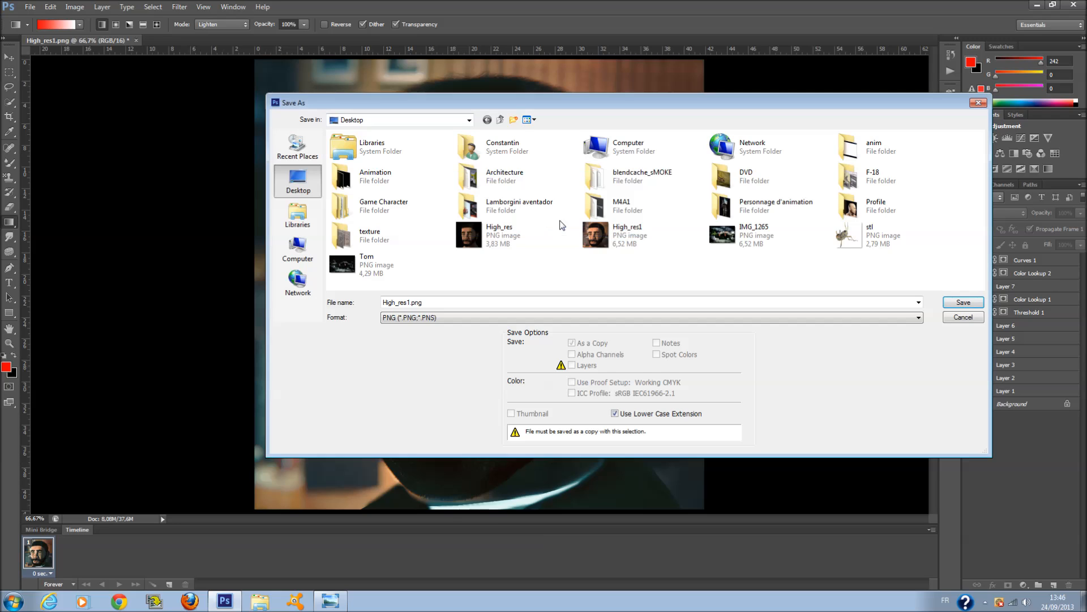
Change the copy's file name to High_res2.png and save it to the Desktop.
left_click(410, 300)
left_click(410, 301)
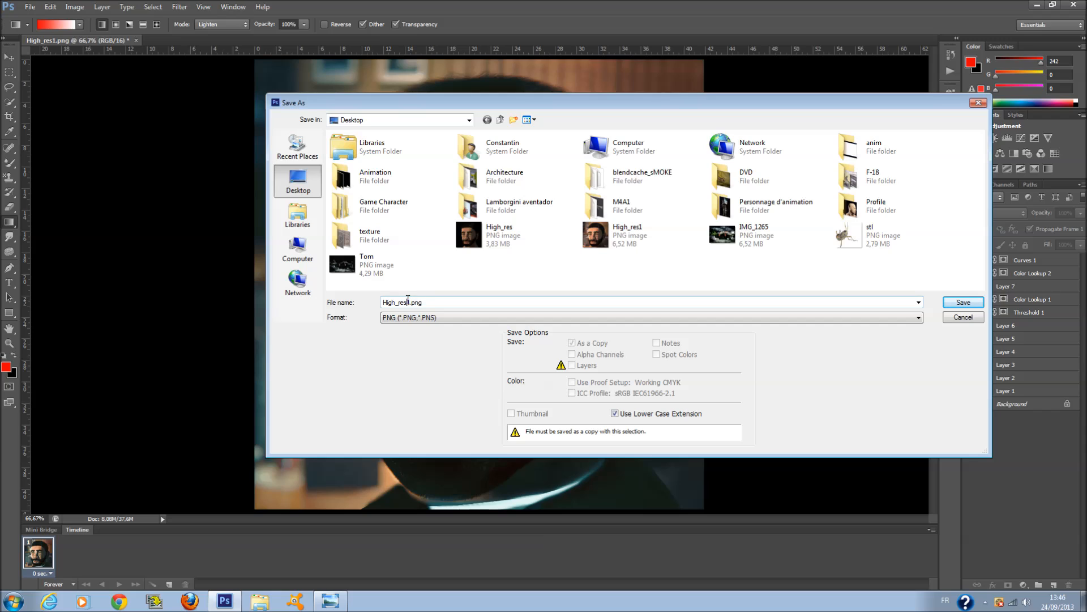
key("BackSpace")
type("2")
left_click(963, 302)
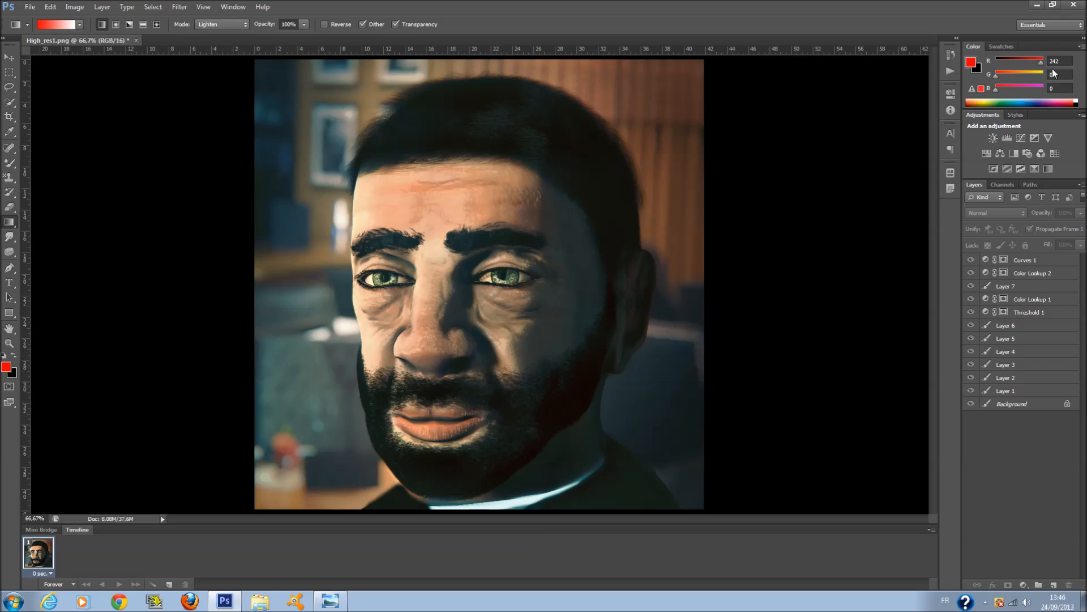
left_click(605, 187)
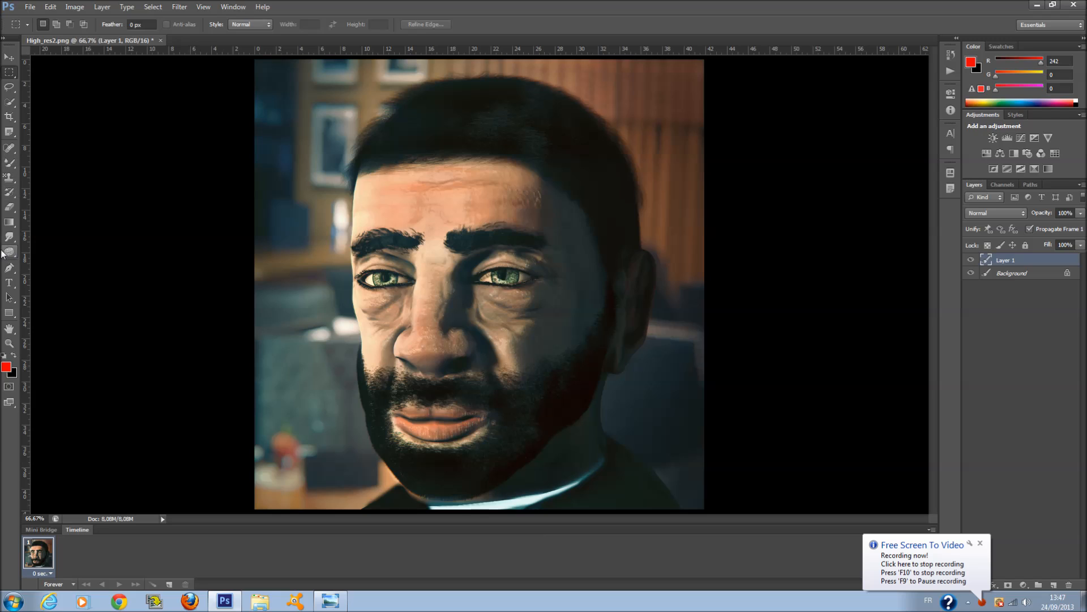
Set the foreground color to the dark olive brown 3f3820.
left_click(5, 367)
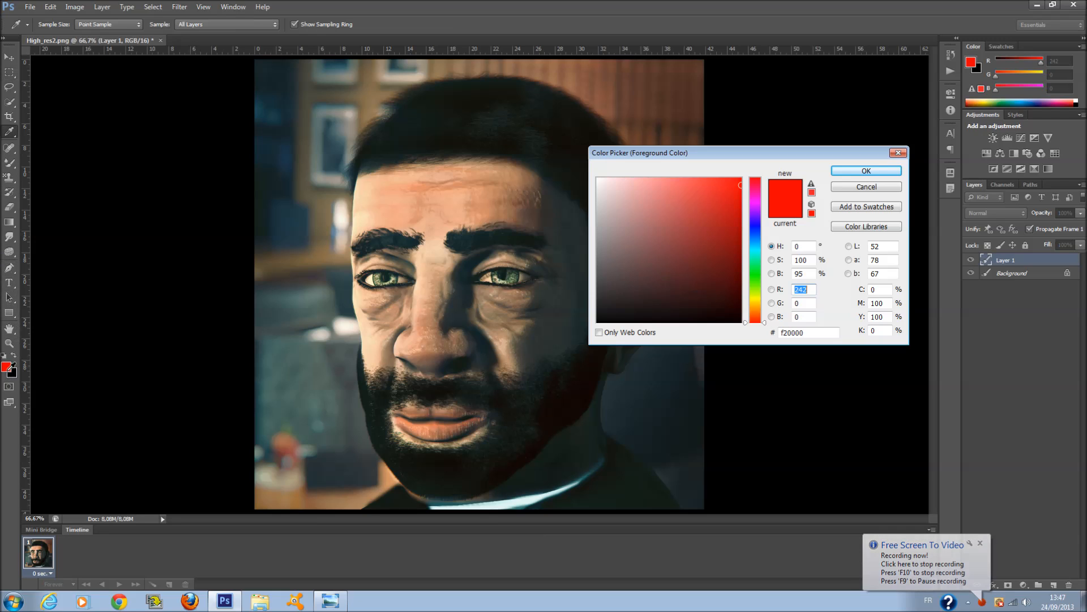
left_click(753, 303)
left_click(668, 287)
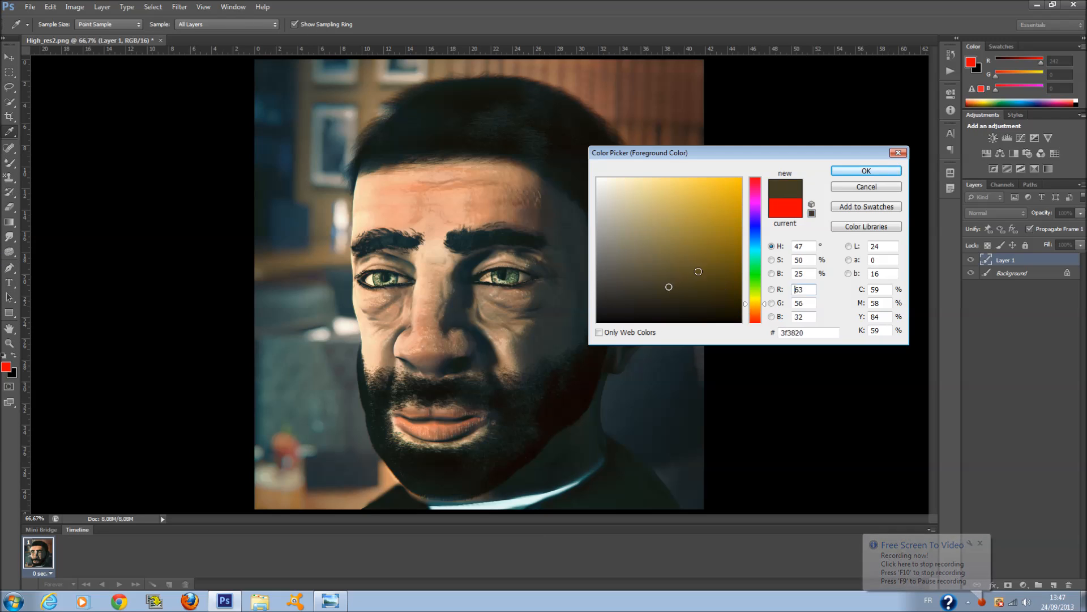
left_click(866, 171)
Paint small moles on the cheek beside the nose and on the forehead of Layer 1 with a soft 16 px Brush.
right_click(562, 344)
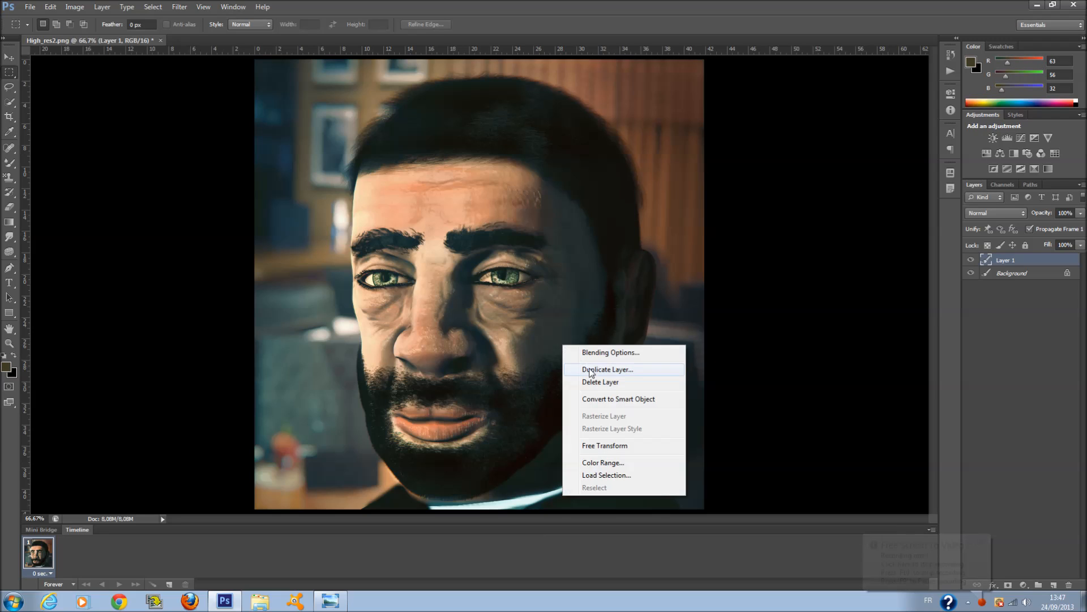
left_click(13, 163)
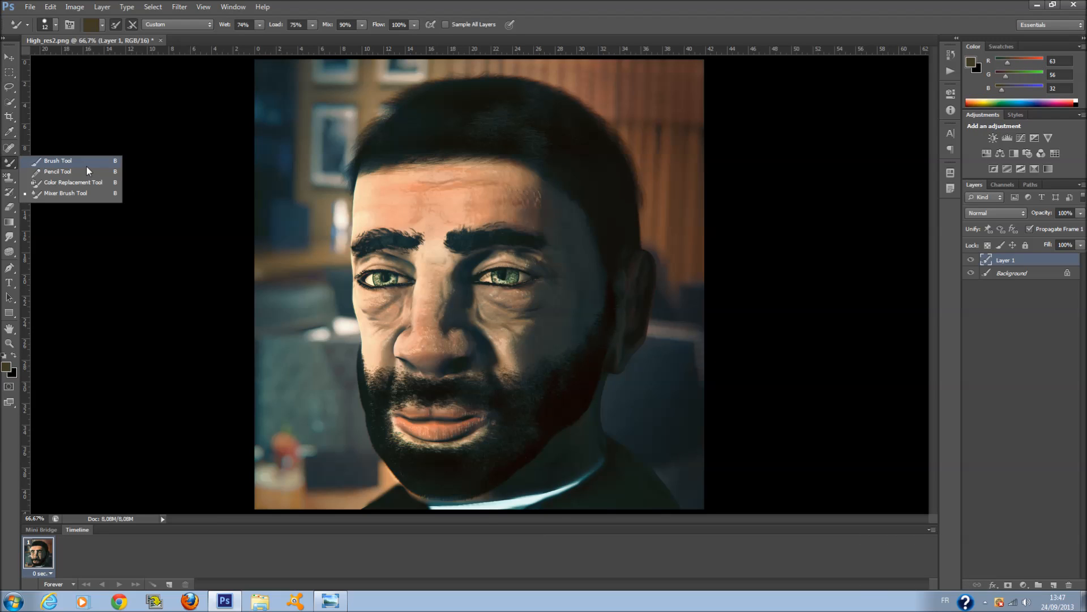
left_click(86, 164)
right_click(10, 163)
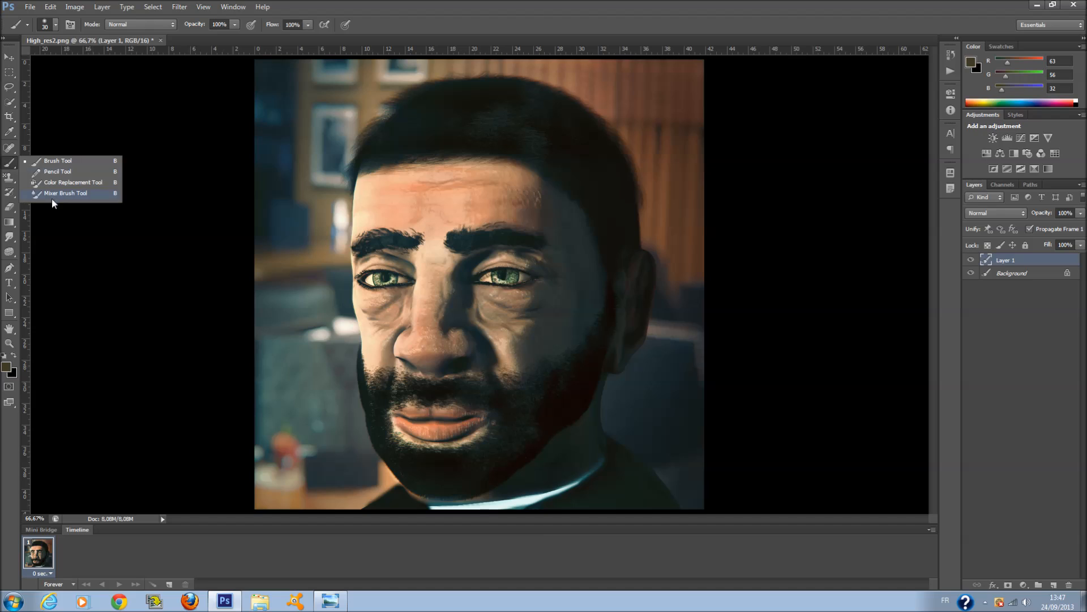
left_click(69, 160)
right_click(558, 353)
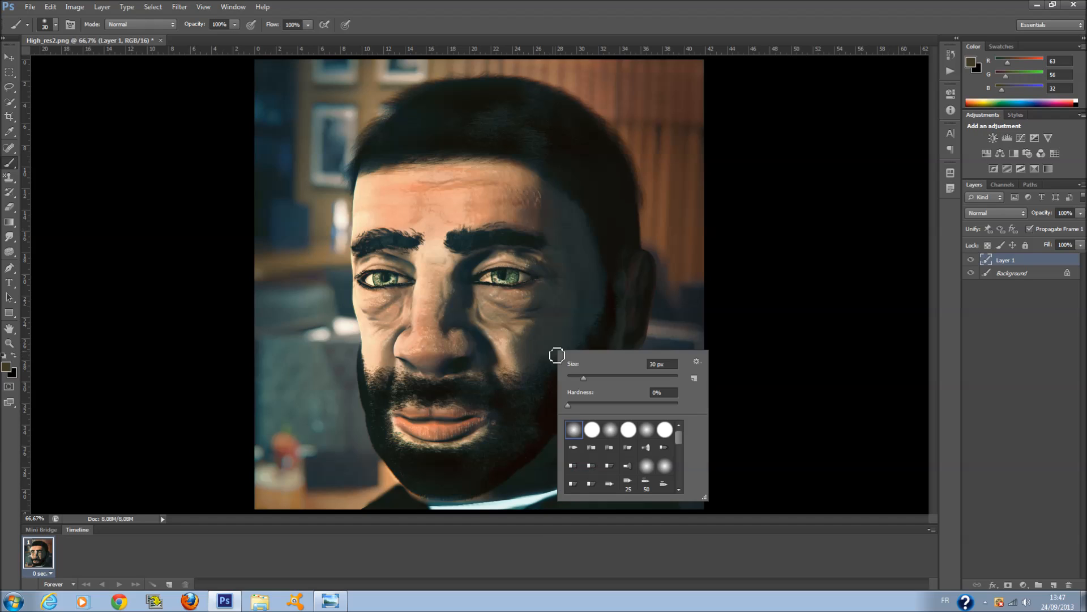
left_click(576, 377)
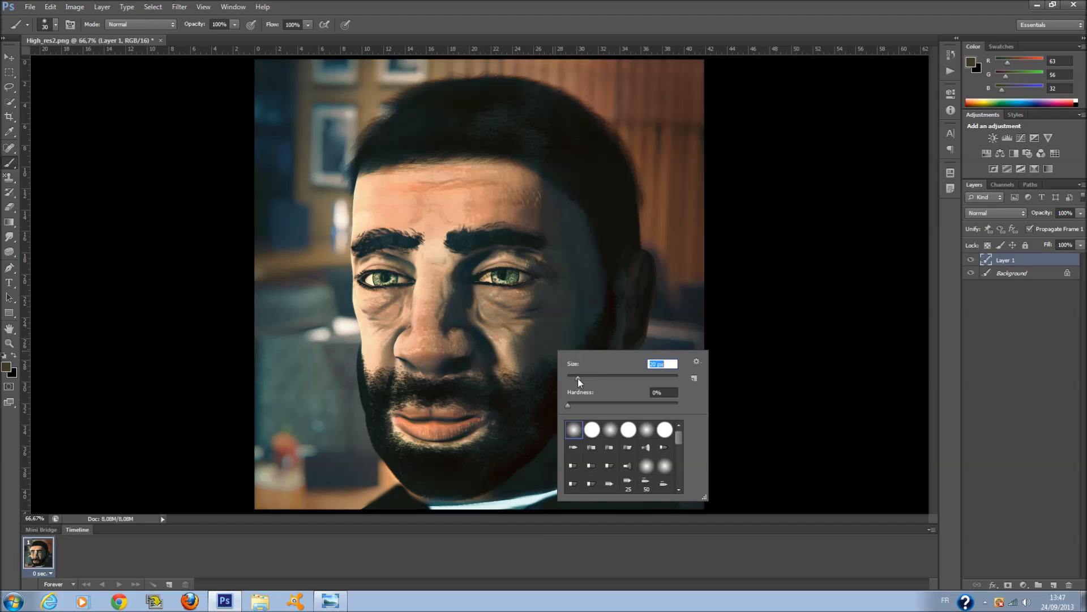
left_click(387, 338)
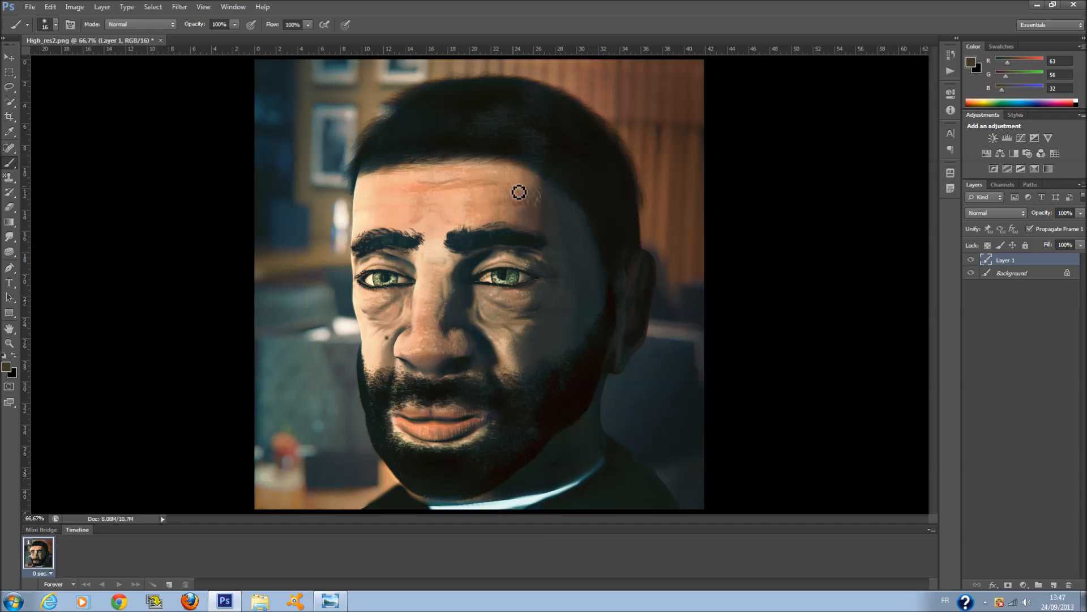
Add more moles on the other cheek, beard, temple and forehead edge, enlarging the soft brush to 20 px and 30 px.
right_click(516, 346)
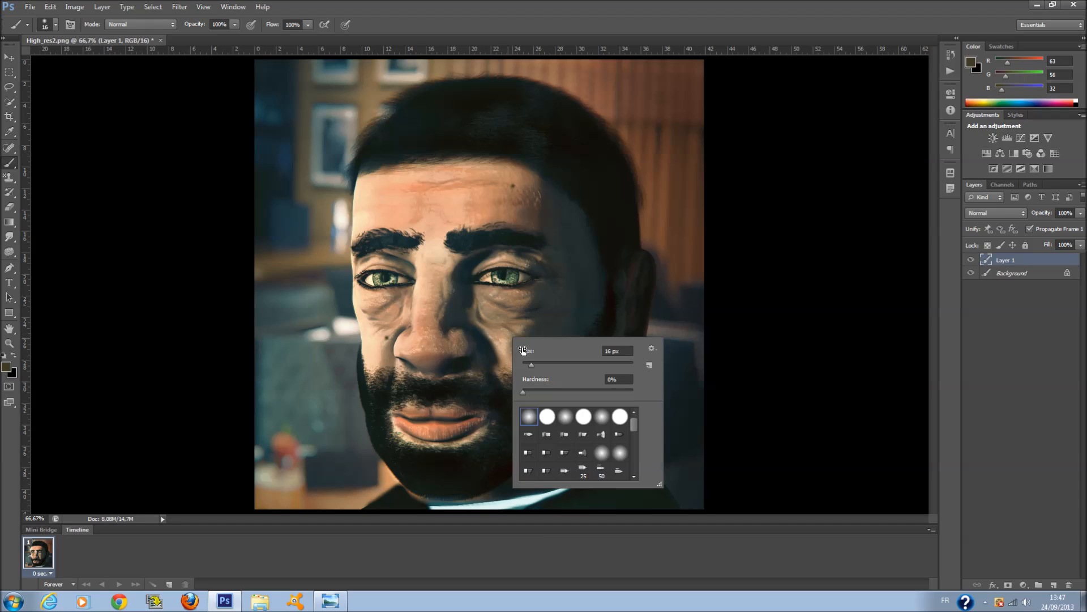
key("Return")
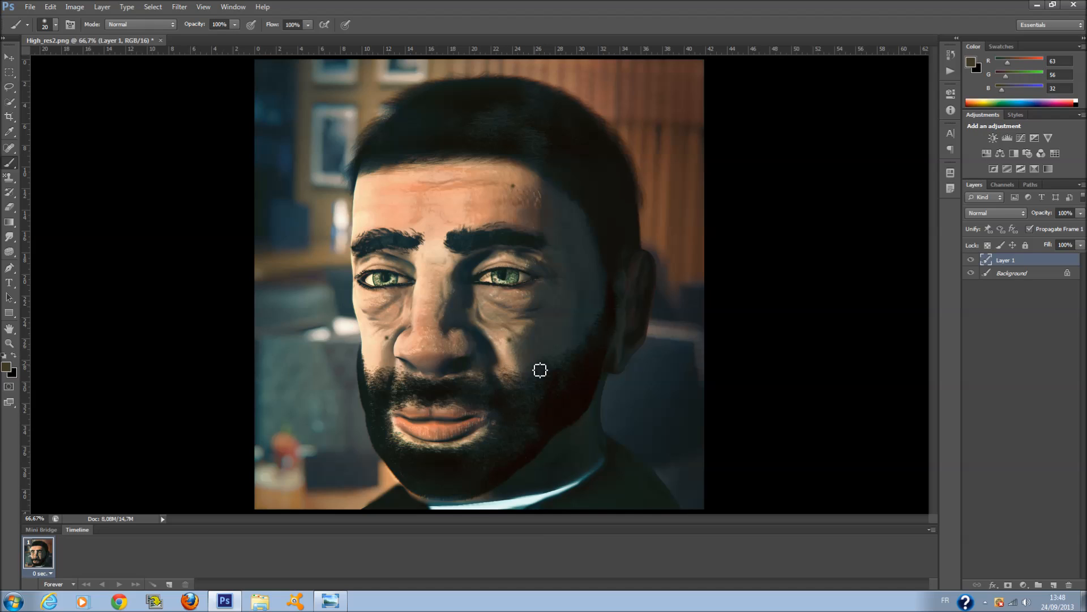
right_click(568, 357)
left_click(577, 370)
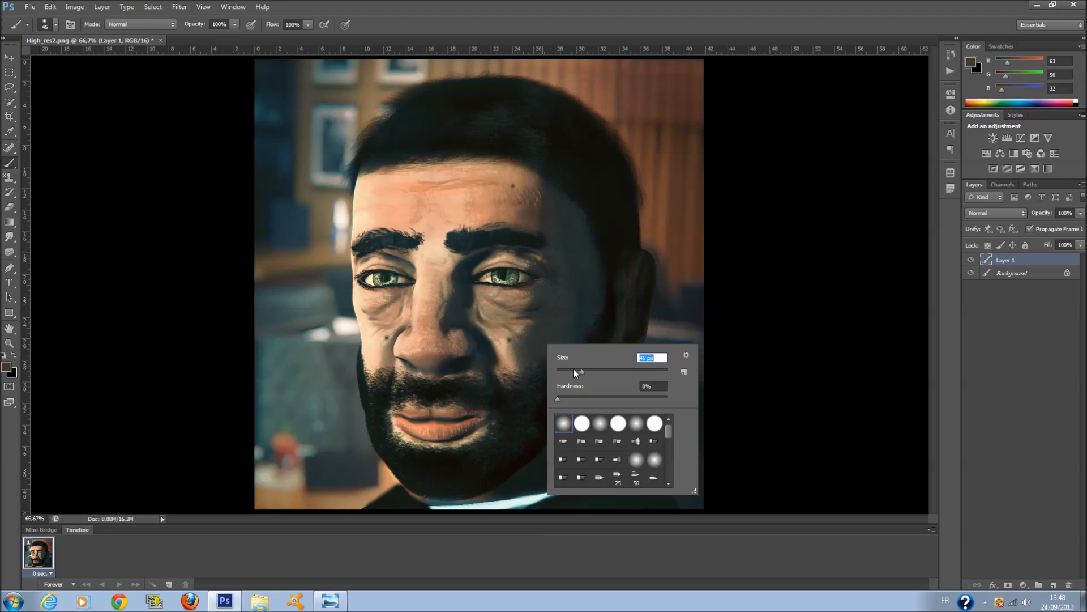
left_click(574, 369)
left_click(523, 411)
left_click(579, 284)
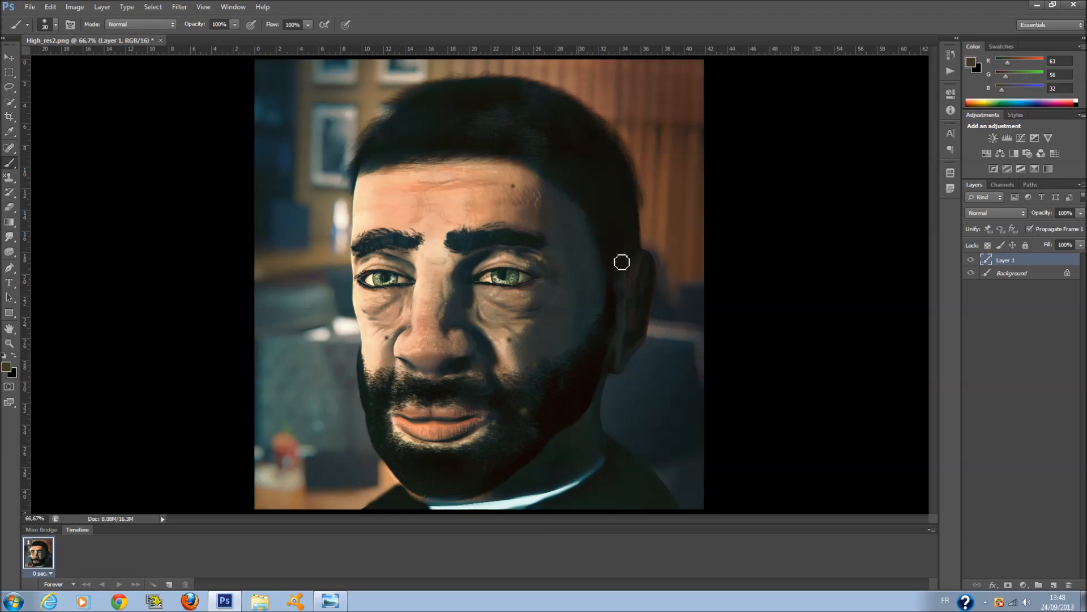
left_click(362, 194)
Set the blend mode of Layer 1 to Multiply and lower its fill to 38%.
left_click(1011, 216)
left_click(1011, 216)
scroll(1012, 216, "down", 2)
left_click(1081, 245)
left_click(1032, 257)
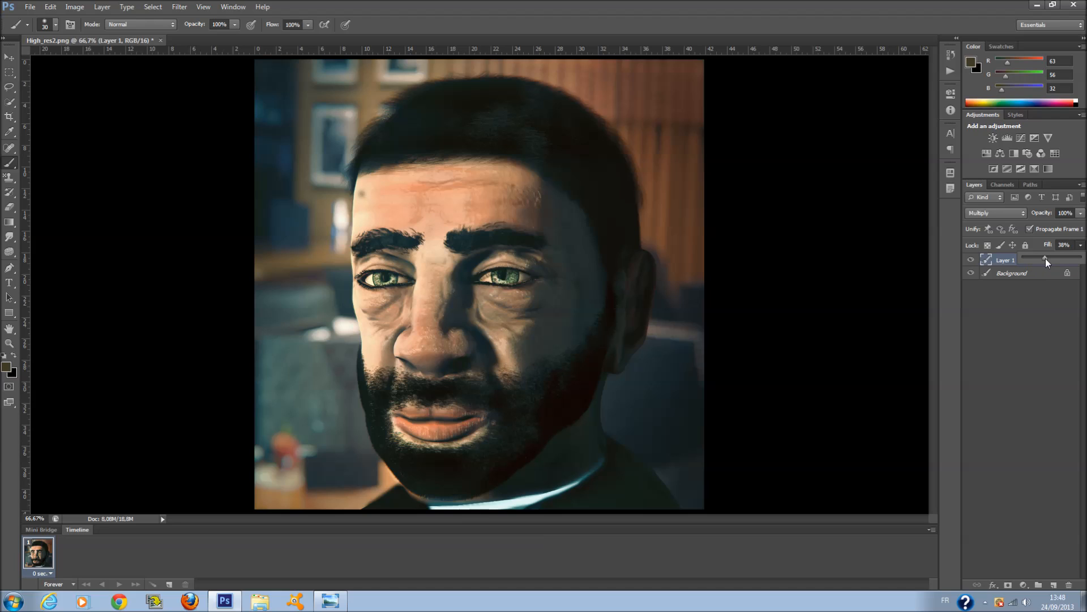
Open the Layer Style settings of Layer 1.
double_click(1000, 262)
left_click(984, 263)
double_click(985, 264)
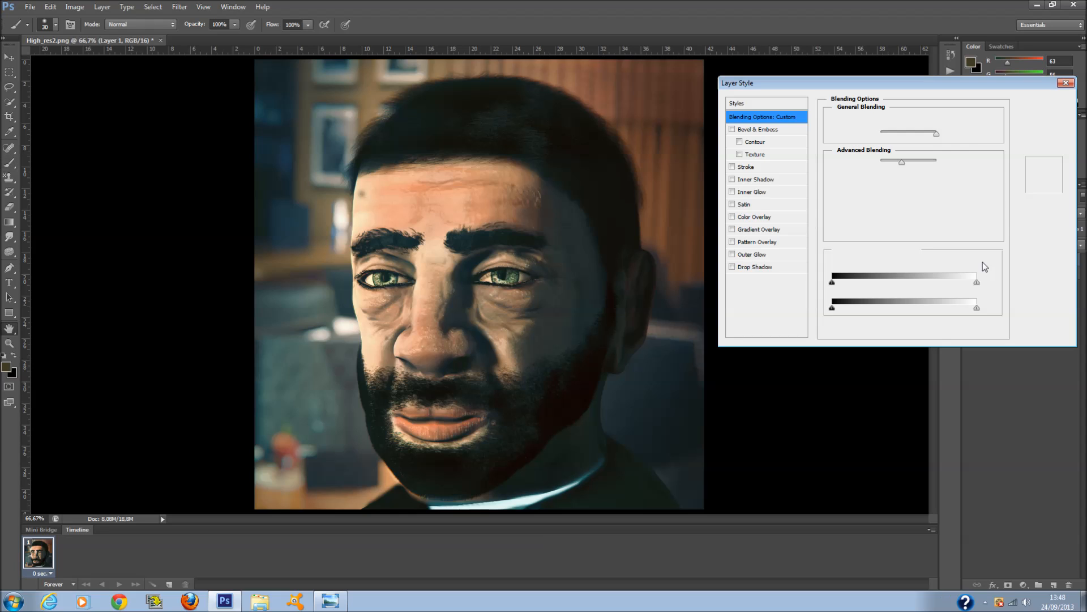
Try the Bevel & Emboss effect with Contour on the moles and turn both off again.
left_click(732, 130)
left_click(739, 143)
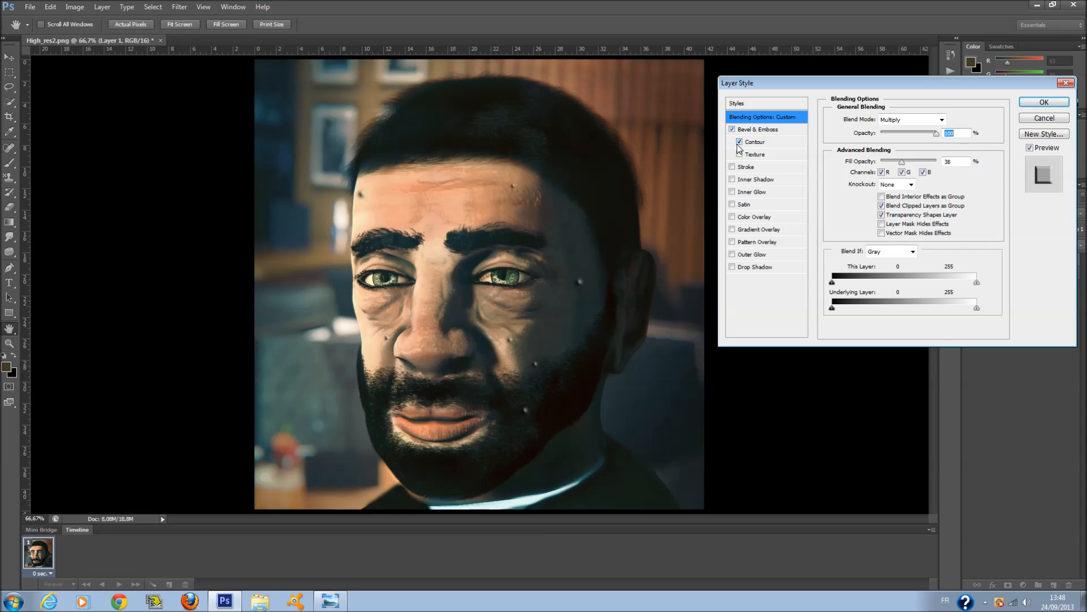
left_click(739, 142)
left_click(733, 129)
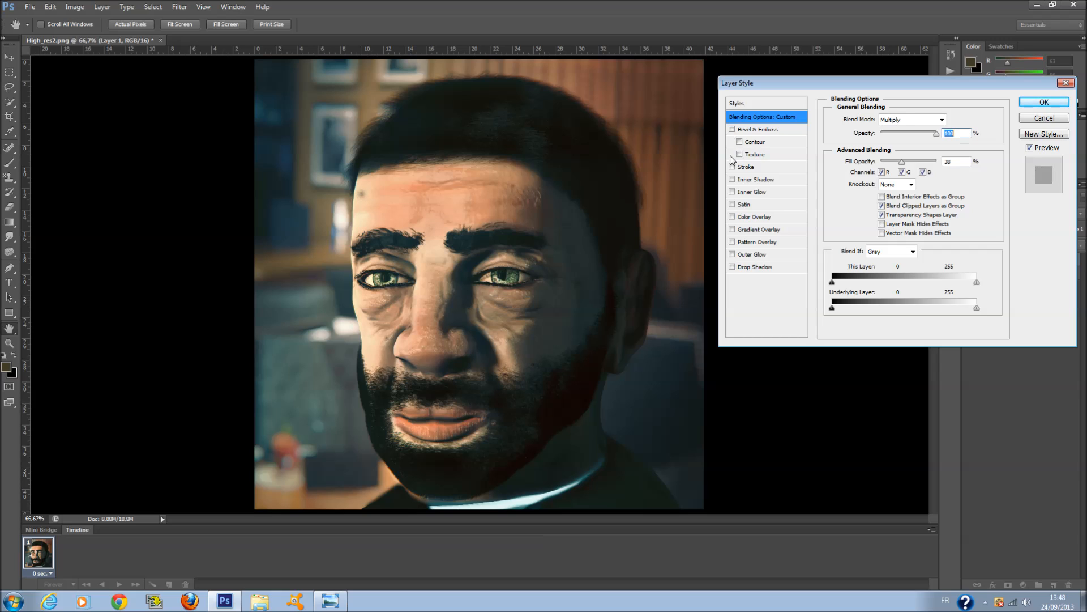
Try the Drop Shadow, Outer Glow, Gradient Overlay and Color Overlay effects one by one on Layer 1, switching each off again.
left_click(733, 267)
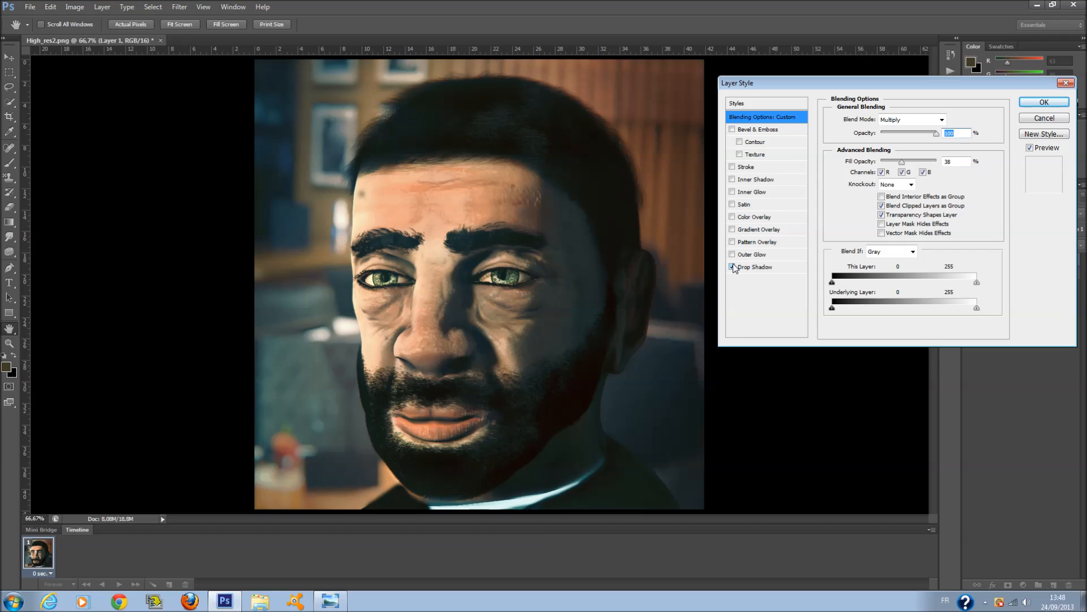
left_click(732, 267)
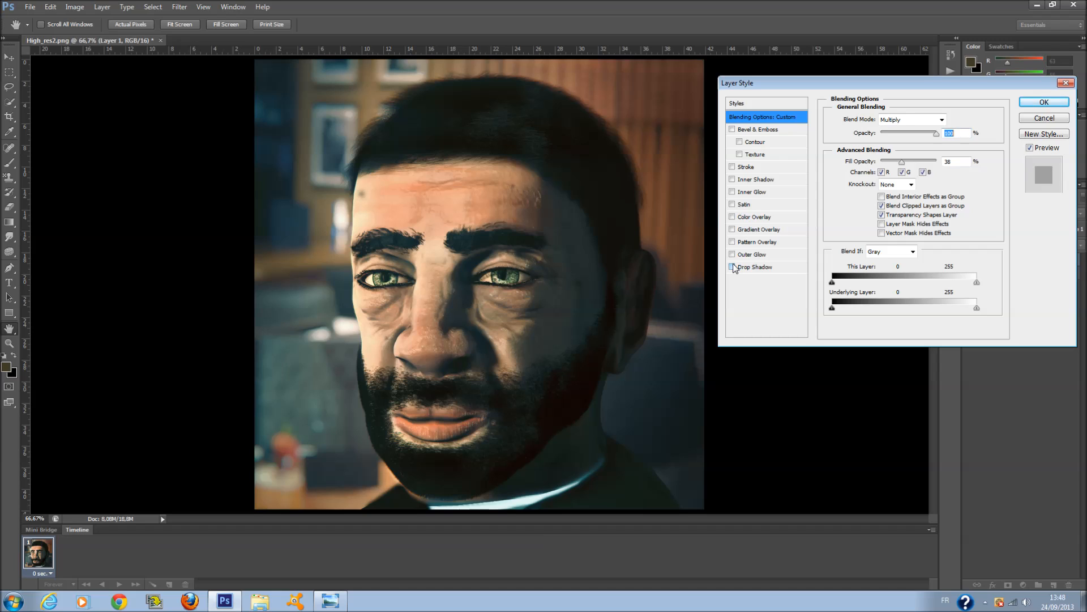
left_click(732, 267)
left_click(732, 267)
left_click(733, 254)
left_click(732, 254)
left_click(733, 229)
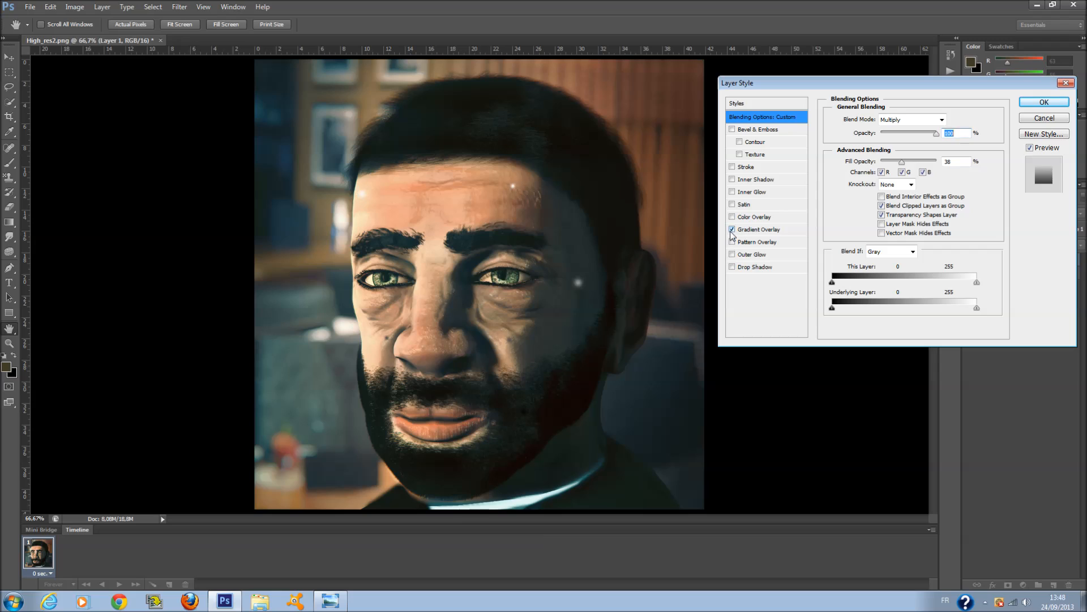
left_click(732, 230)
left_click(732, 217)
left_click(732, 217)
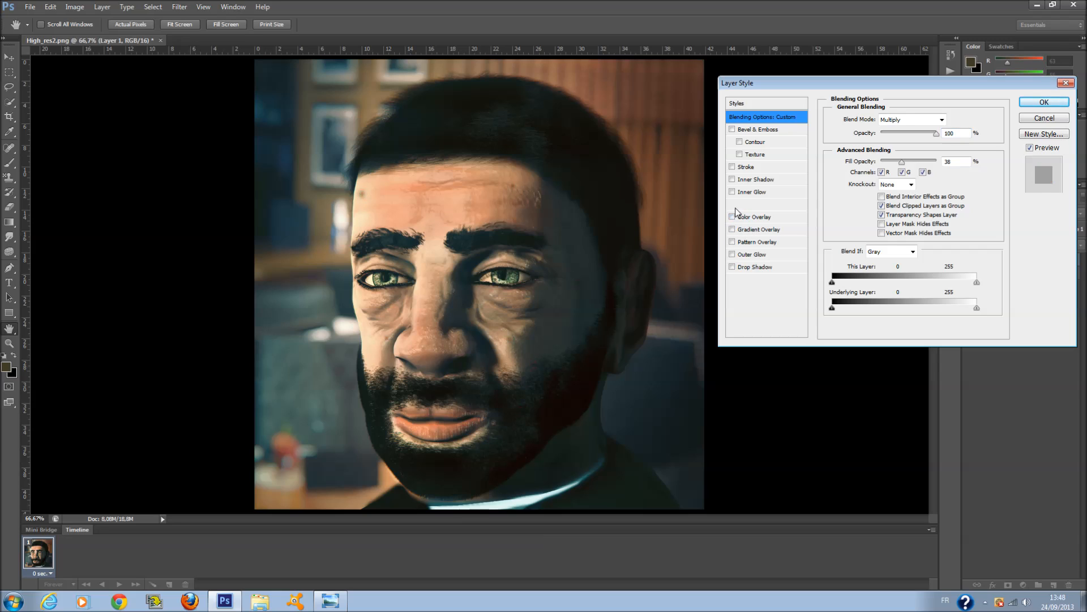
Enable the Satin and Inner Shadow effects on Layer 1, trying Inner Glow and Stroke without keeping them.
left_click(732, 205)
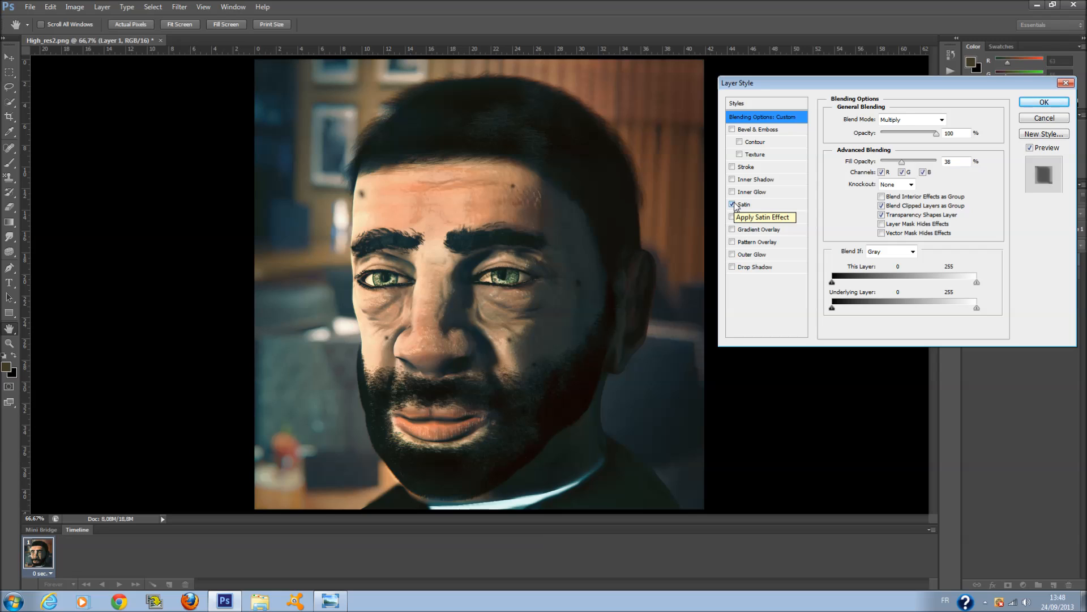
left_click(732, 192)
left_click(732, 192)
left_click(733, 179)
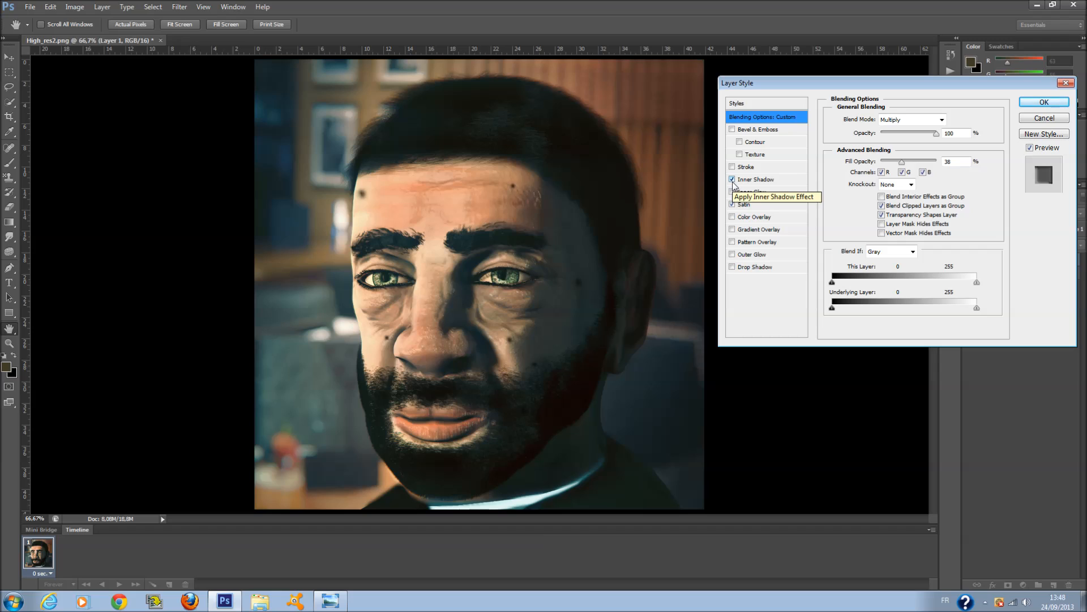
left_click(732, 167)
left_click(733, 167)
Enable Bevel & Emboss on the mole layer, leaving its Contour option off.
left_click(739, 142)
left_click(738, 145)
left_click(739, 142)
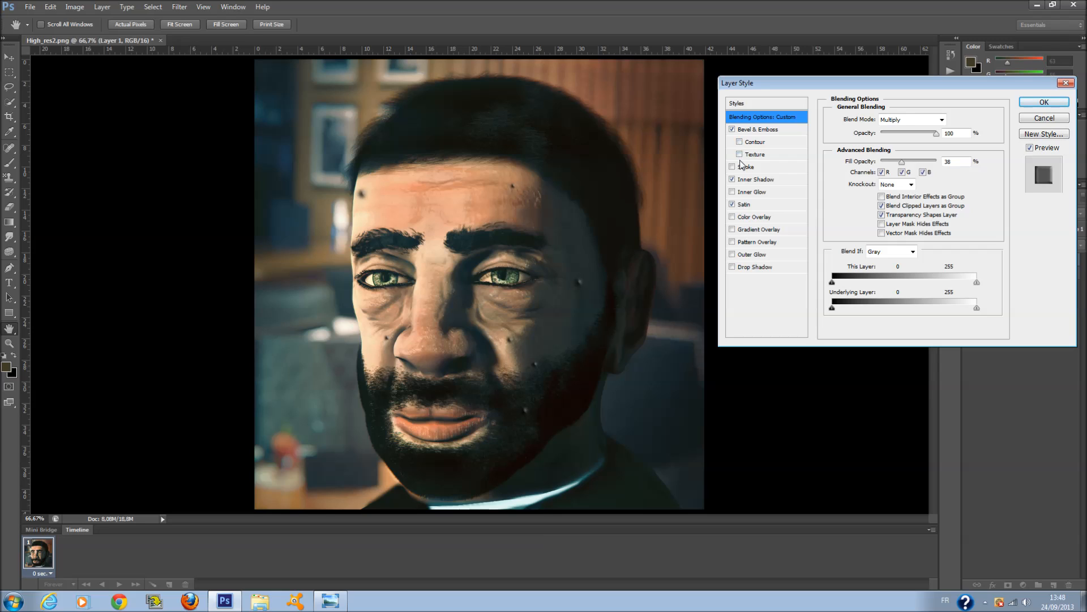
Enable the Contour option of Bevel & Emboss on Layer 1 and open its contour settings.
left_click(733, 129)
left_click(739, 142)
left_click_drag(935, 133, 969, 162)
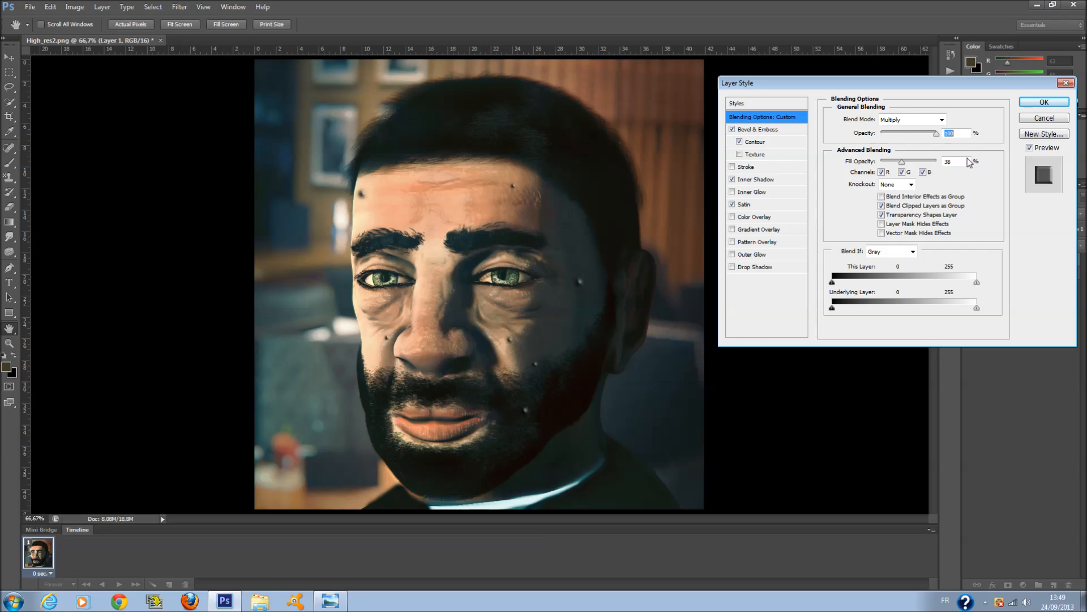
left_click(755, 142)
left_click_drag(892, 142, 926, 149)
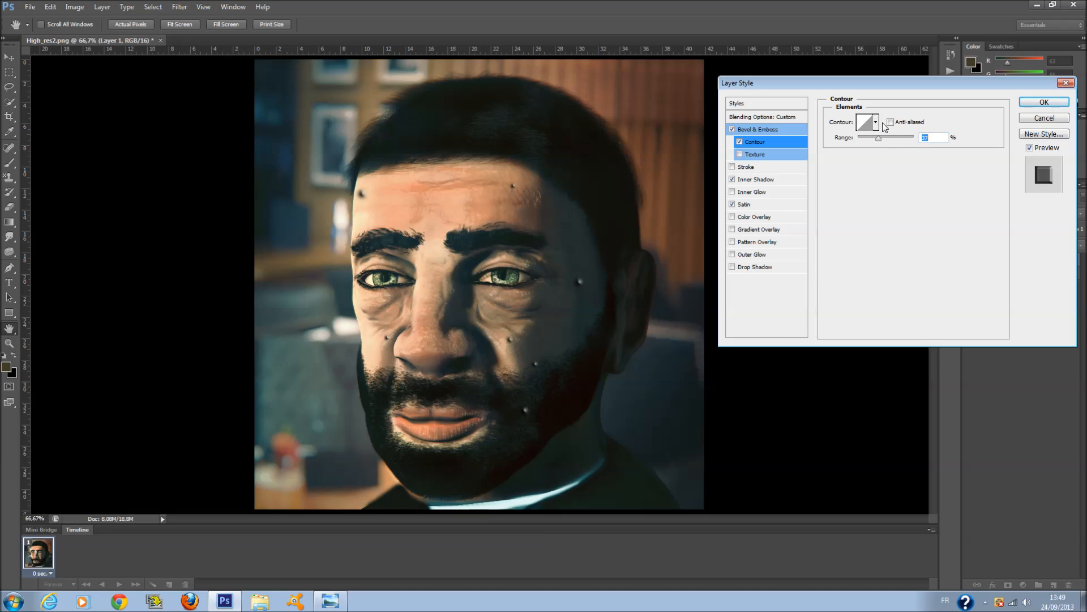
Try the preset contour curves one after another on the Bevel & Emboss effect of the moles.
left_click(876, 123)
left_click(825, 152)
left_click(855, 152)
left_click(882, 154)
left_click(899, 154)
left_click(899, 170)
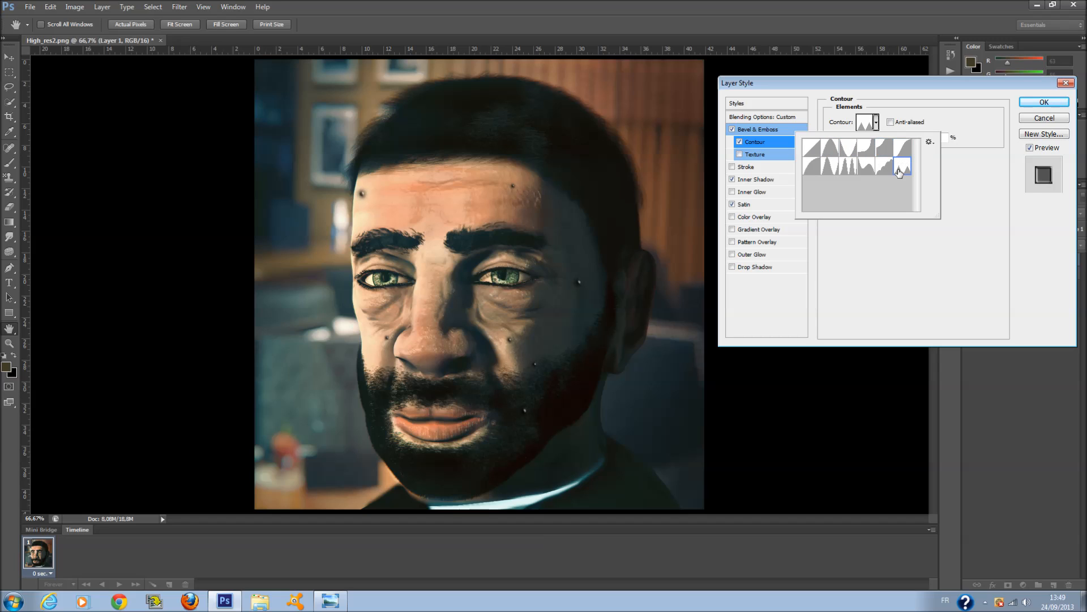
left_click(887, 167)
left_click(867, 169)
left_click(848, 169)
left_click(825, 169)
left_click(811, 166)
left_click(903, 148)
left_click(886, 148)
left_click(903, 165)
left_click(885, 165)
left_click(882, 153)
left_click(865, 151)
left_click(846, 151)
left_click(833, 151)
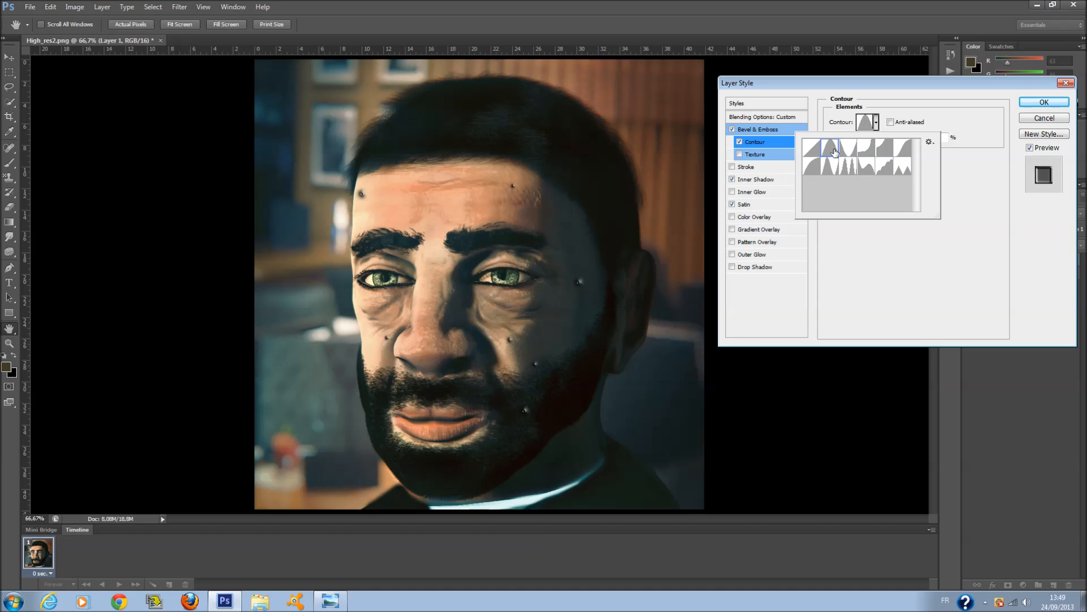
Choose the S-shaped contour preset for Bevel & Emboss, leave Anti-aliased off, and apply the layer style.
left_click(812, 149)
left_click(884, 150)
left_click(899, 153)
left_click(963, 205)
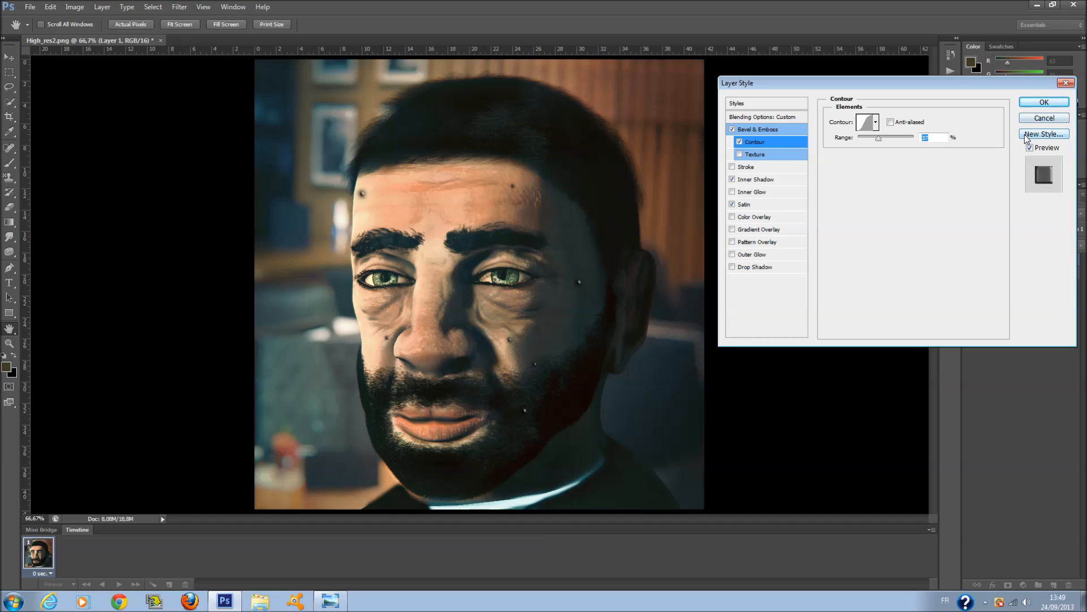
left_click(895, 123)
left_click(892, 123)
left_click(1044, 102)
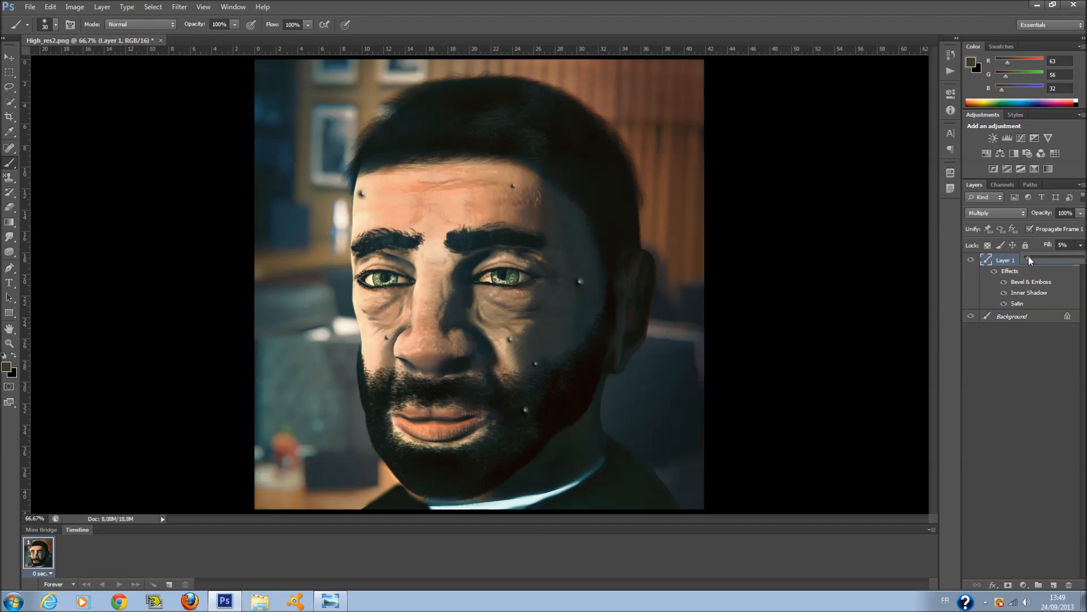
Fade the moles by lowering Layer 1 to 18% opacity and 12% fill, then deselect the layer.
left_click_drag(1027, 257, 1034, 257)
left_click(1081, 213)
left_click_drag(1079, 226, 1037, 223)
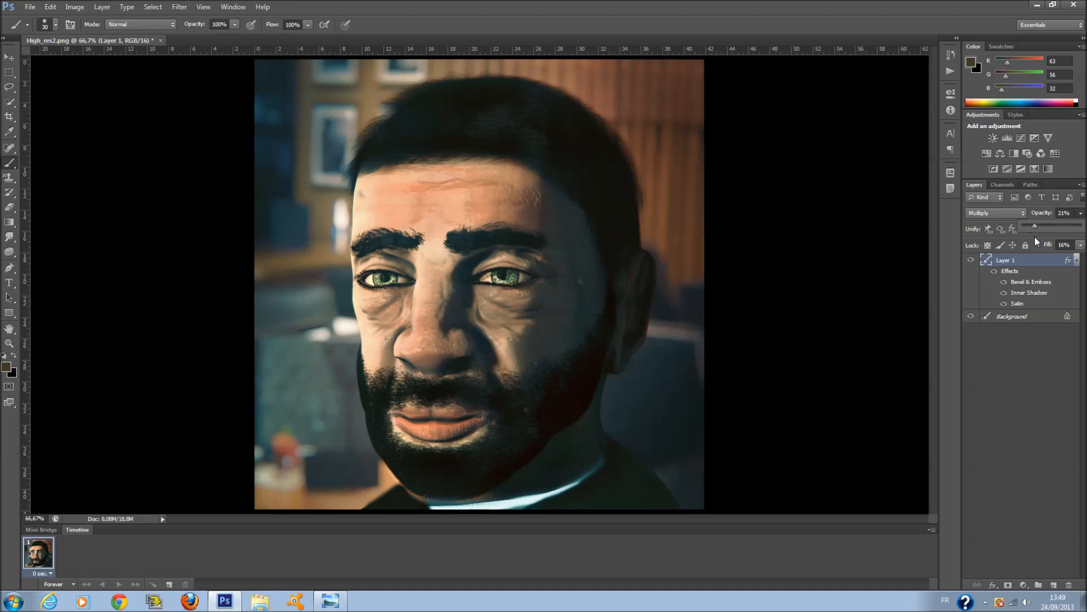
left_click(1081, 245)
left_click_drag(1041, 262, 1066, 271)
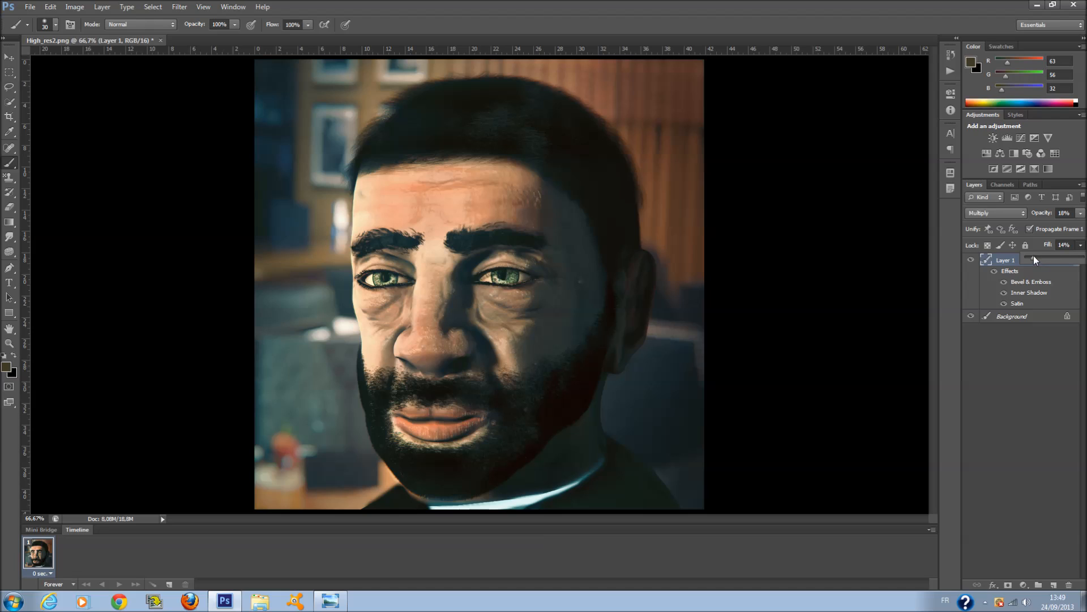
left_click(1027, 340)
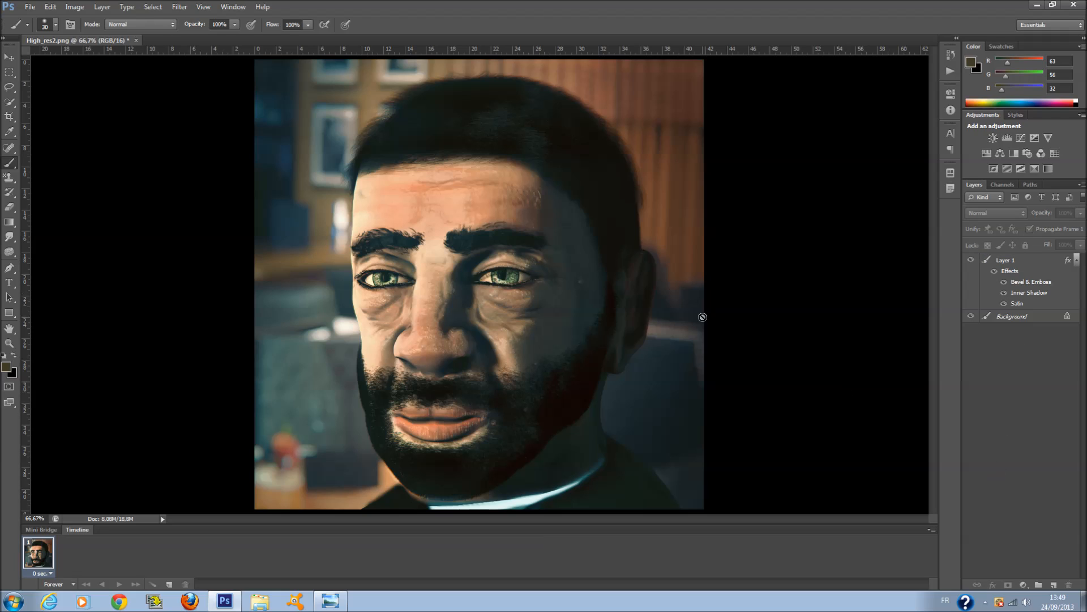
Create a new layer above Layer 1 and set the foreground colour to blue, RGB 28, 97, 212.
key("ctrl+shift+alt+n")
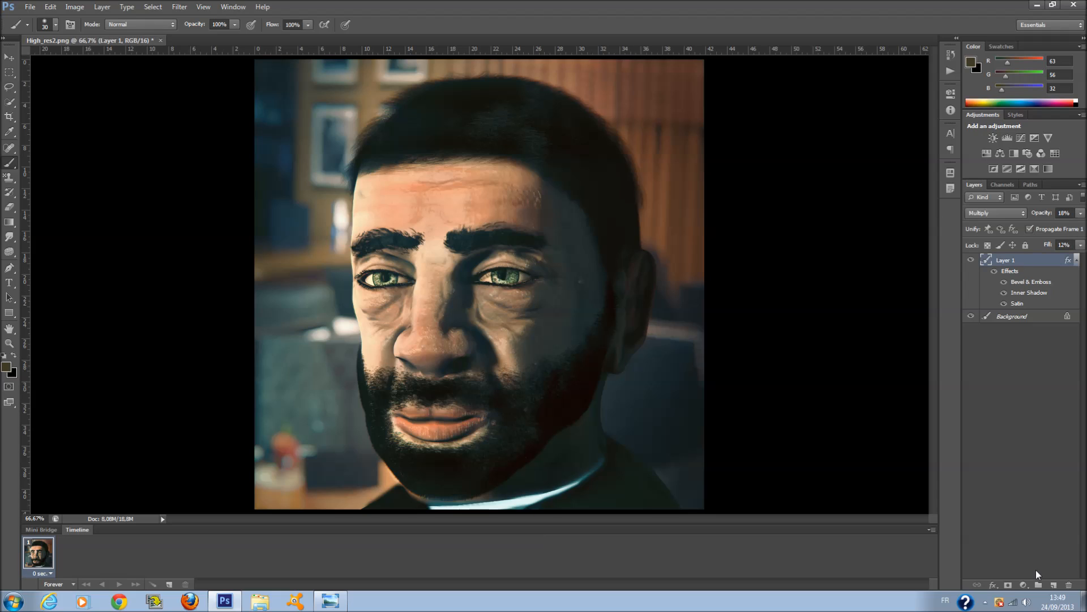
left_click(6, 368)
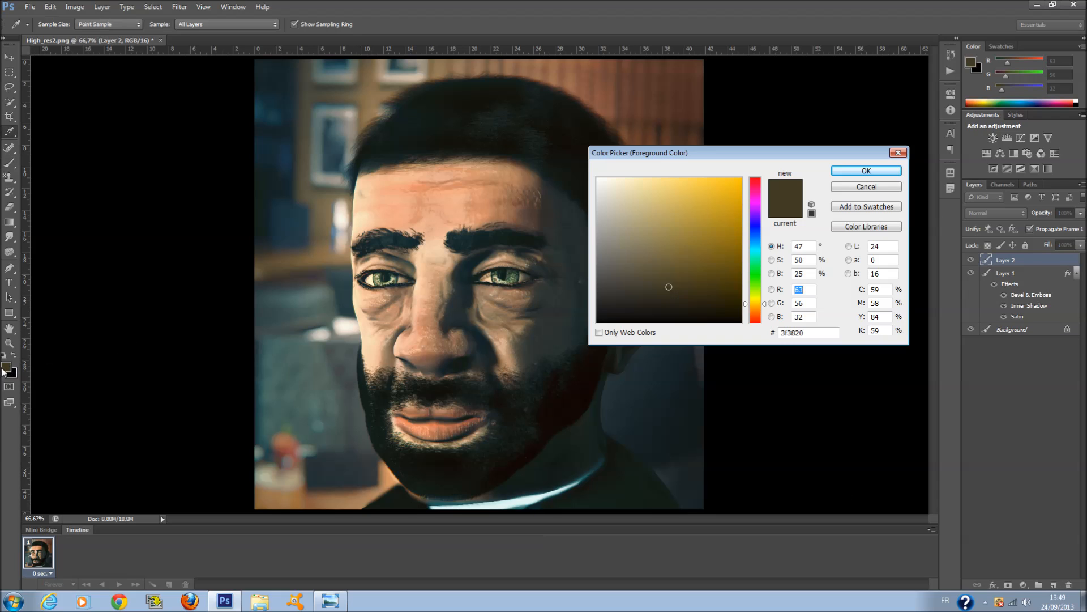
left_click(755, 234)
left_click(664, 211)
left_click(725, 202)
left_click(867, 170)
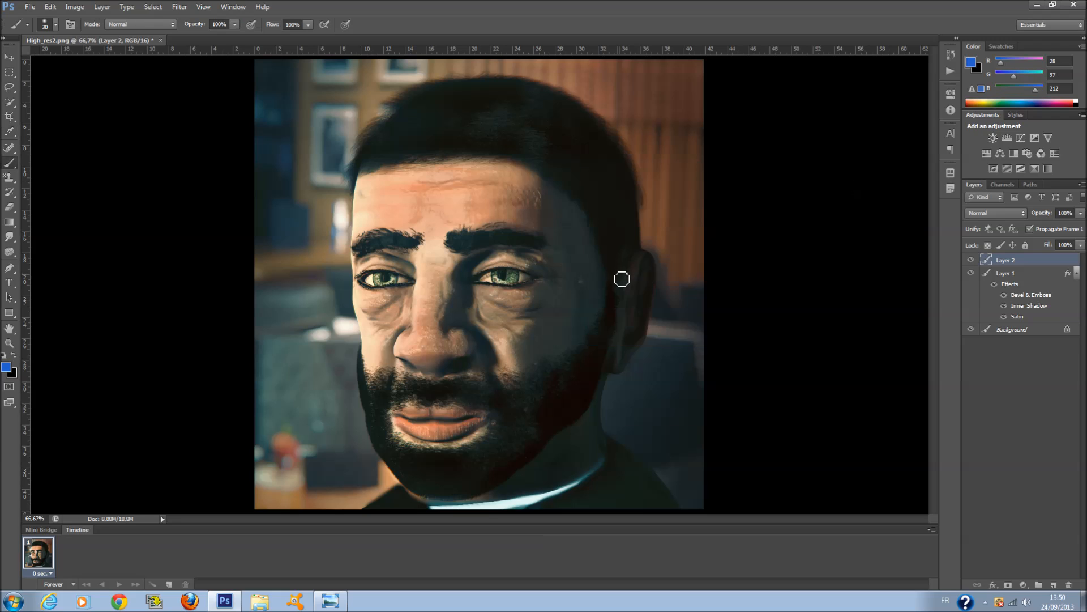
Test blue brush strokes on the forehead at larger brush sizes, including 21 px, and undo them.
right_click(623, 278)
left_click_drag(518, 172, 541, 216)
key("ctrl+z")
right_click(571, 215)
left_click_drag(599, 237, 588, 238)
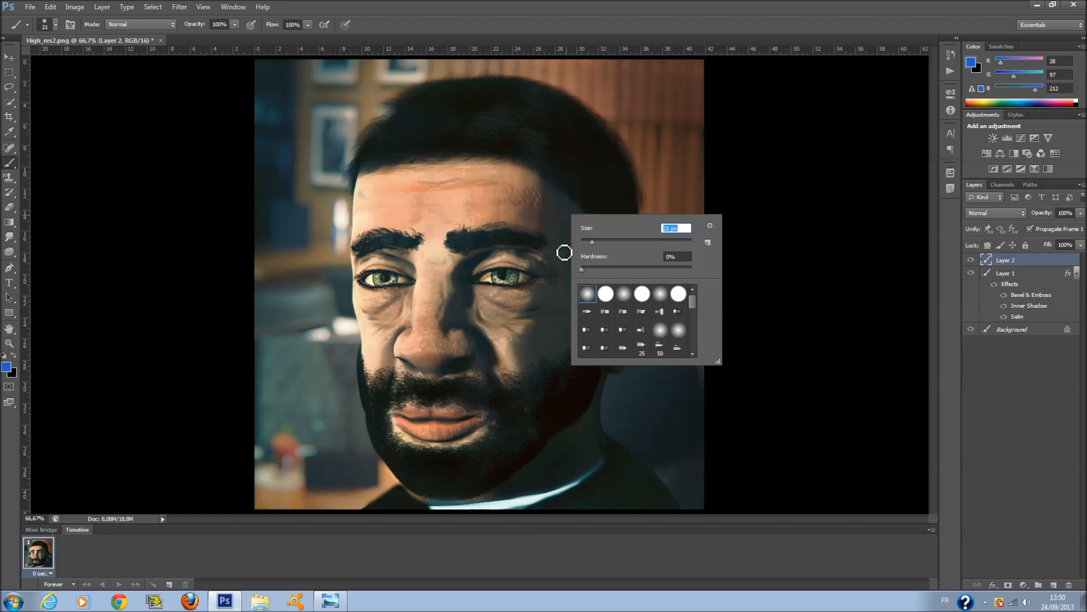
left_click_drag(402, 181, 468, 225)
key("ctrl+z")
Reduce the soft brush to 13 px and paint short blue vein lines on the forehead and the shaded temple.
right_click(443, 197)
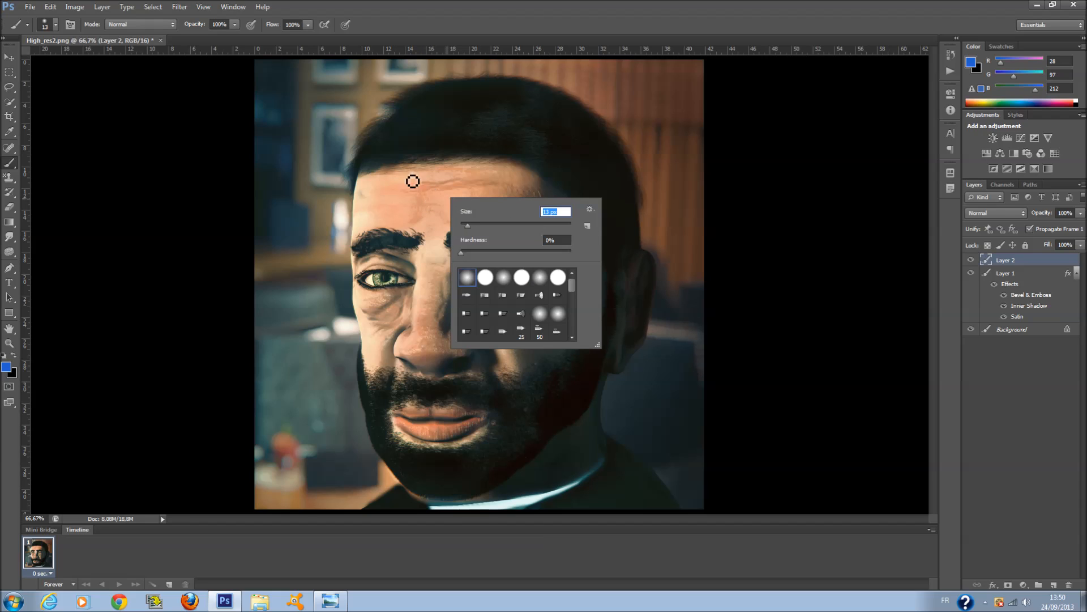
left_click(396, 178)
left_click_drag(407, 191, 424, 209)
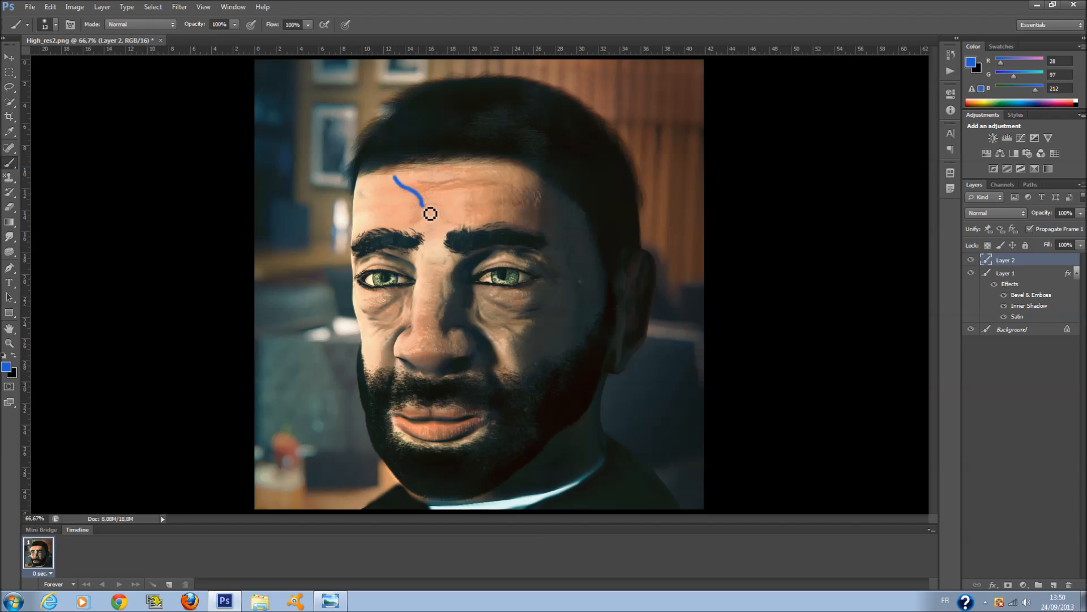
left_click_drag(557, 198, 561, 227)
Try a series of blend modes, including Screen and Luminosity, on the vein layer.
left_click(990, 214)
left_click(986, 244)
scroll(994, 216, "down", 1)
scroll(994, 215, "down", 3)
scroll(993, 216, "down", 3)
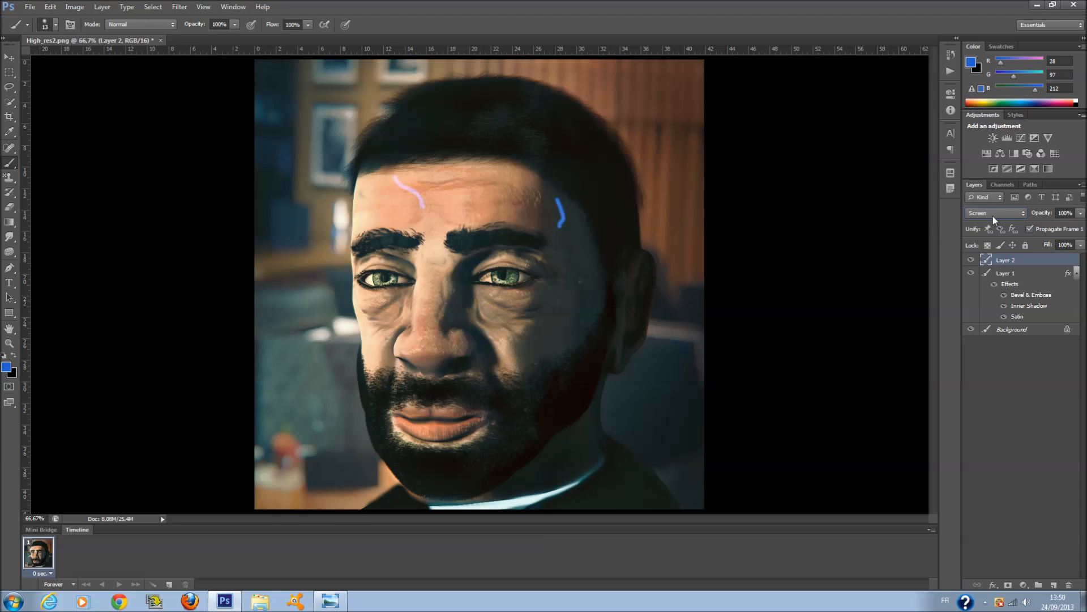
scroll(994, 216, "down", 2)
scroll(993, 215, "down", 3)
scroll(994, 216, "down", 4)
scroll(993, 216, "down", 1)
scroll(994, 215, "up", 1)
Set Layer 2 to the Multiply blend mode and lower its fill to 13%.
left_click(993, 216)
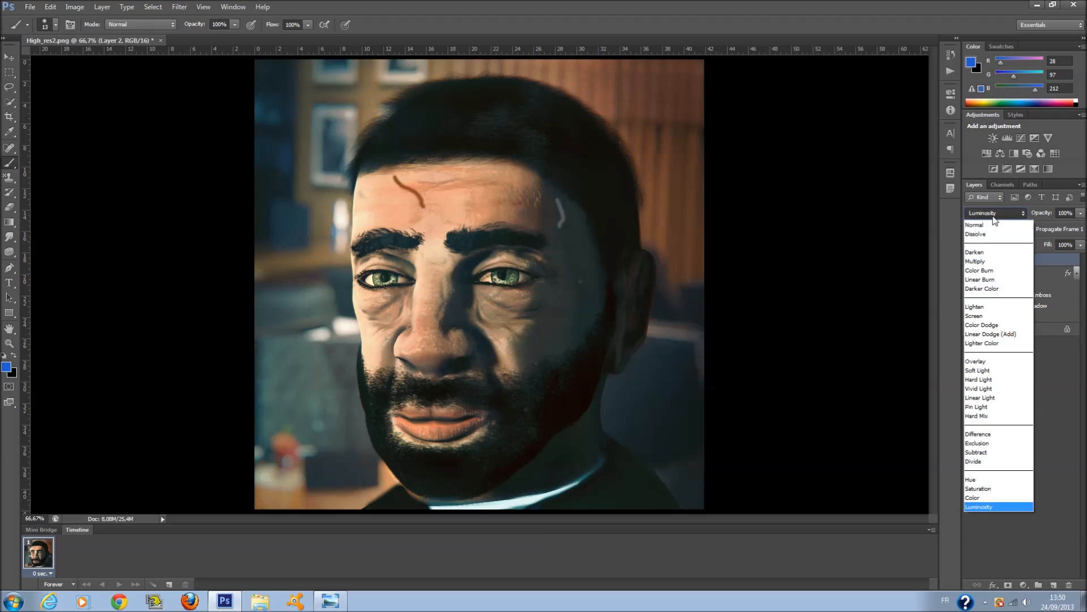
left_click(1002, 260)
left_click_drag(1081, 245, 1035, 254)
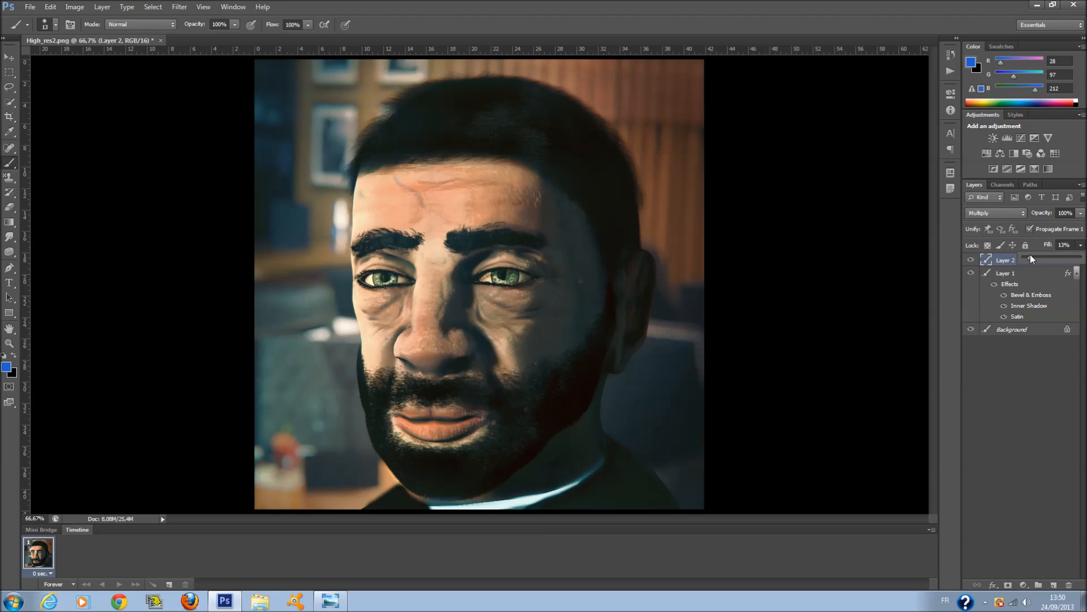
Blend the painted vein on the forehead into the skin with an enlarged, soft Mixer Brush.
left_click(10, 169)
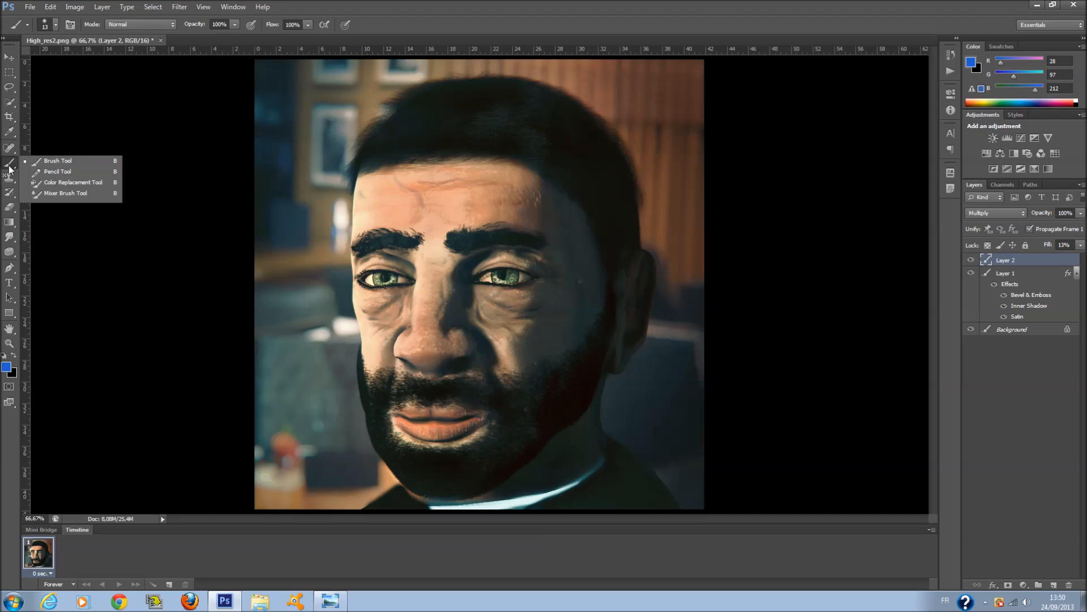
left_click(40, 162)
right_click(464, 297)
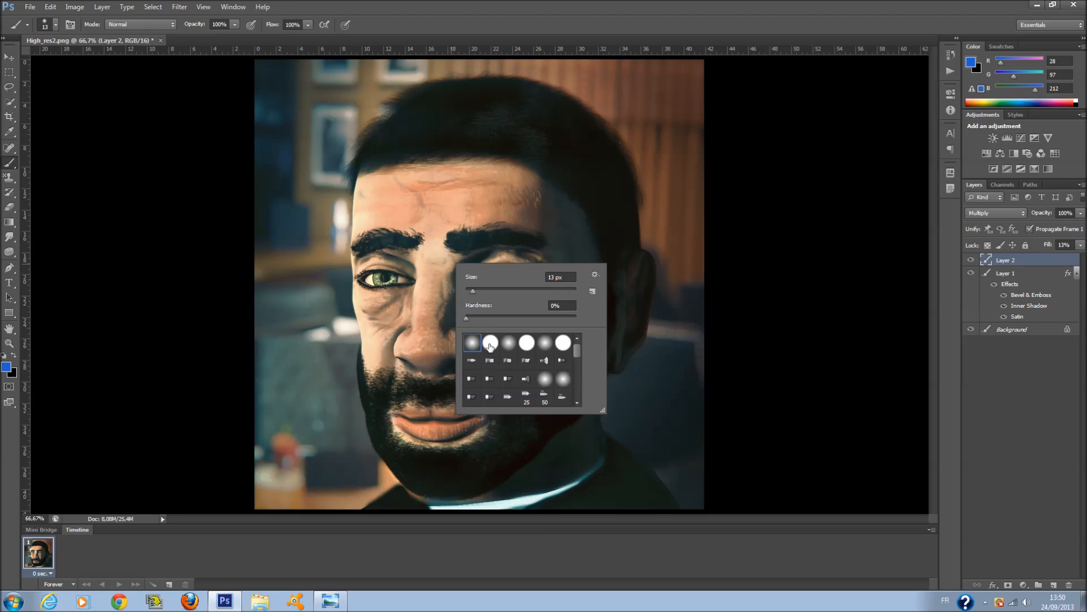
left_click(10, 165)
left_click(65, 195)
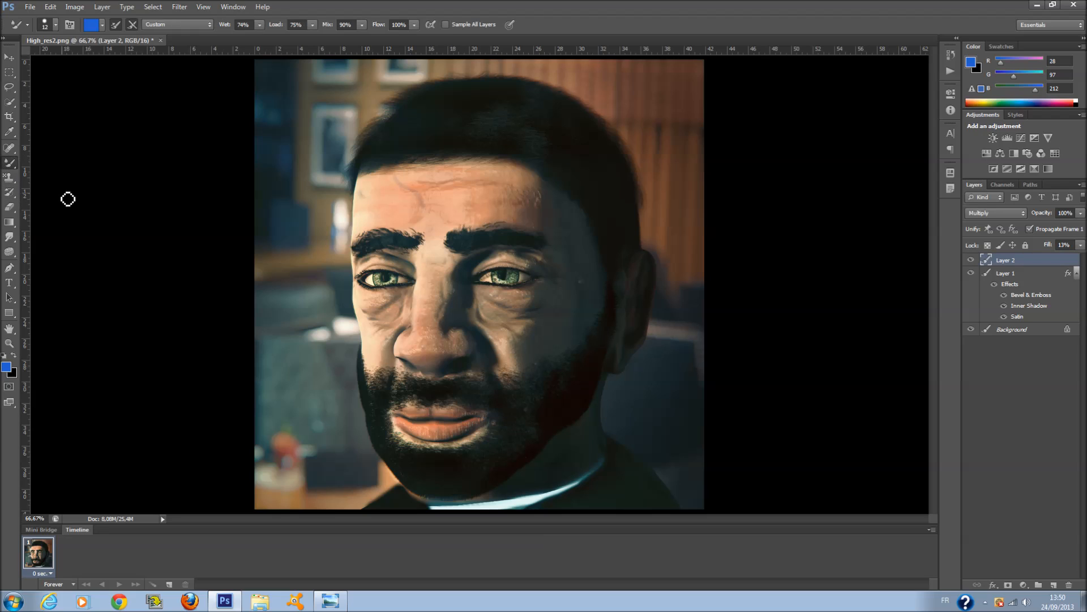
mouse_move(403, 182)
left_mouse_down()
mouse_move(432, 209)
mouse_move(407, 182)
left_mouse_up()
right_click(465, 201)
mouse_move(496, 249)
left_mouse_down()
mouse_move(445, 245)
mouse_move(477, 222)
left_mouse_up()
left_click(399, 180)
right_click(448, 195)
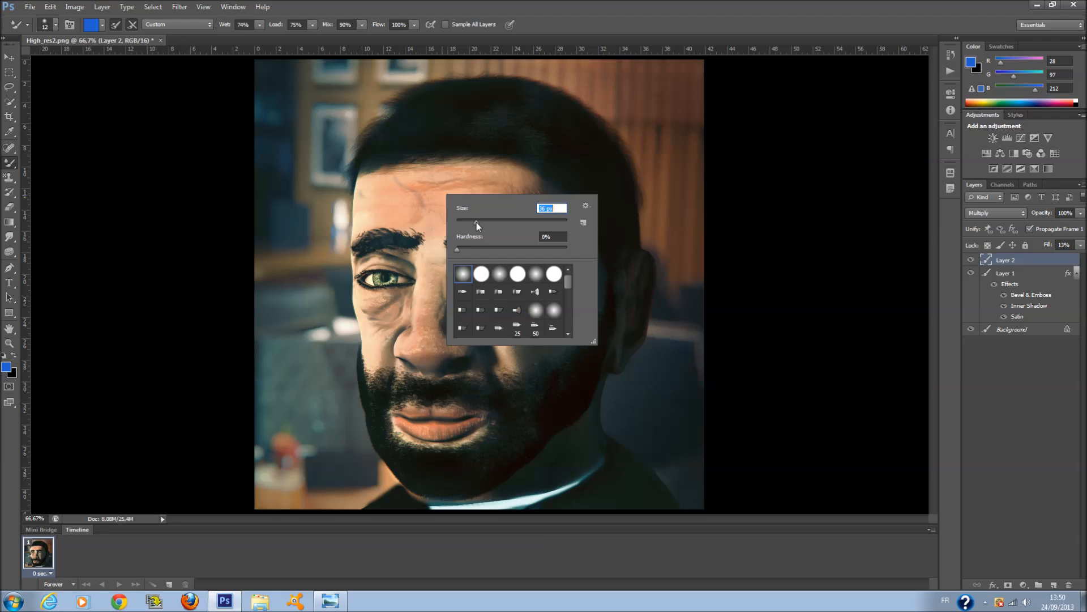
left_click(425, 205)
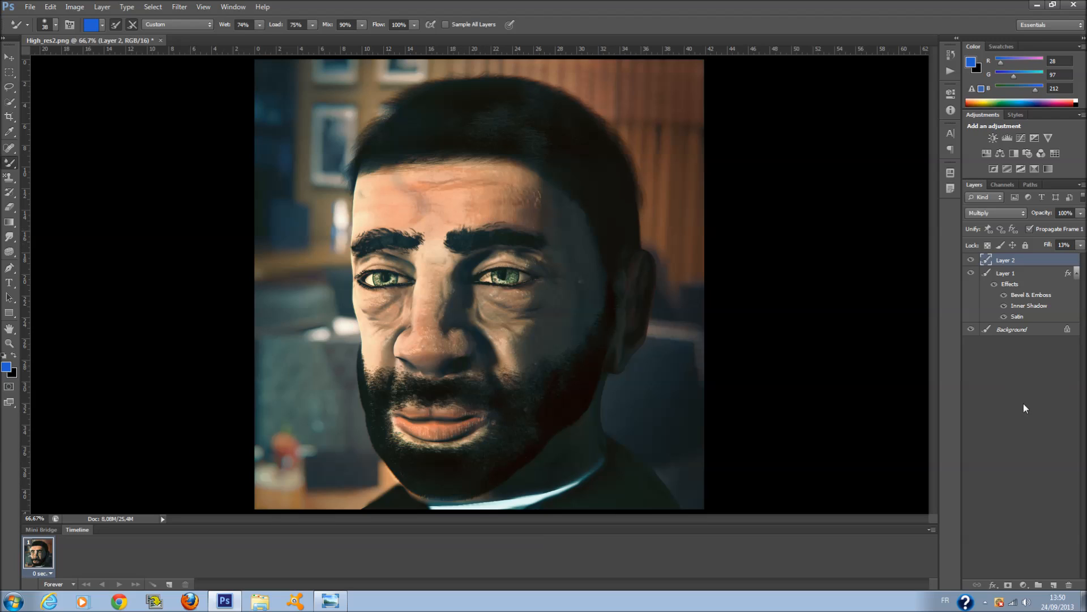
left_click(1062, 389)
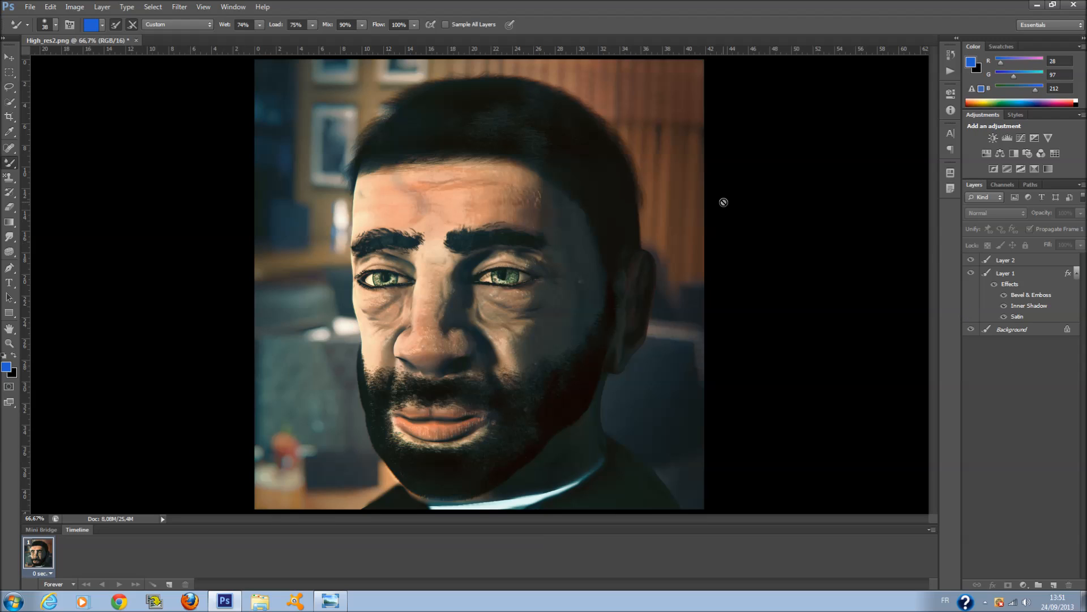
Duplicate the Background layer and move the copy to the top of the layer stack.
left_click(1011, 263)
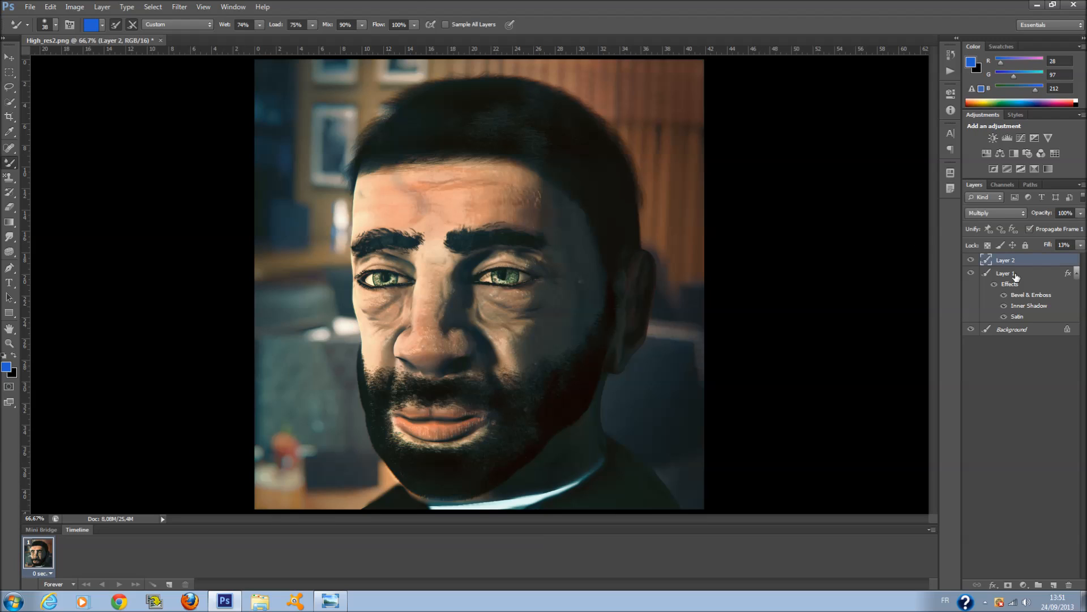
left_click(1027, 330)
right_click(1027, 332)
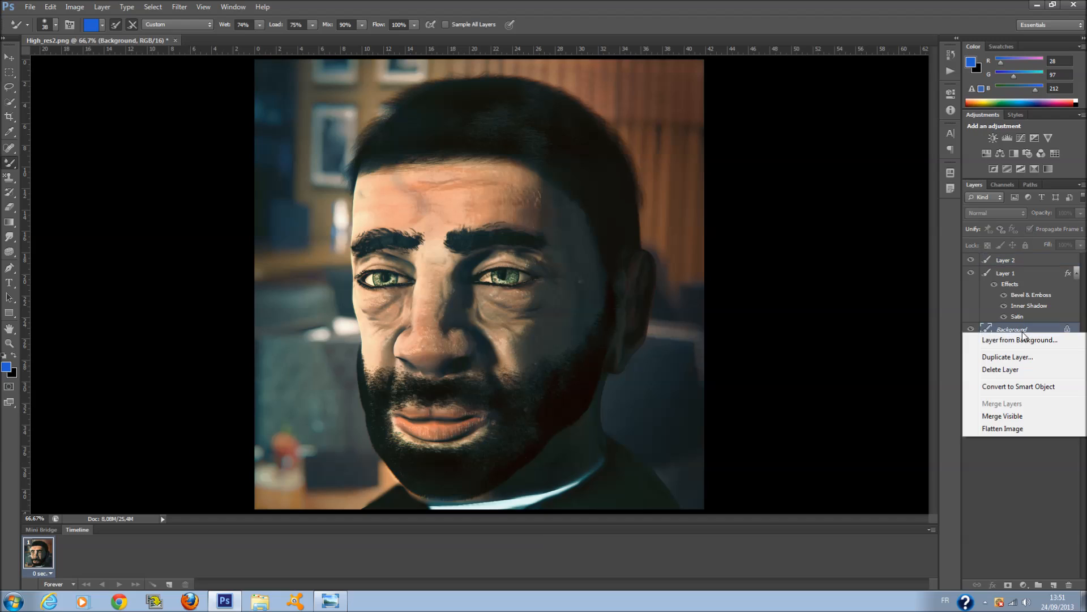
left_click(1022, 356)
key("Return")
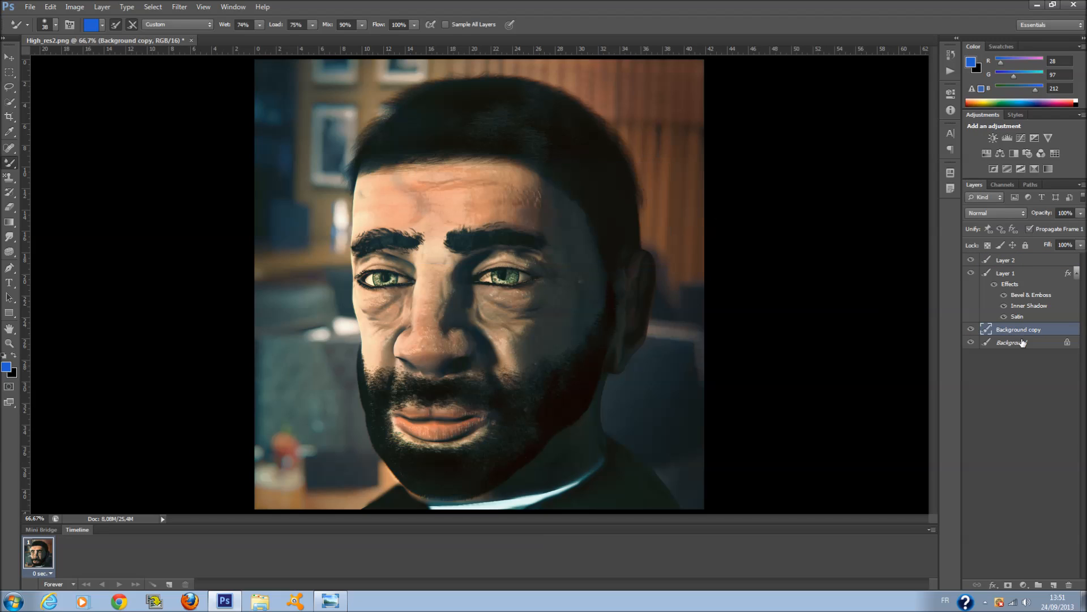
left_click_drag(1035, 331, 1015, 264)
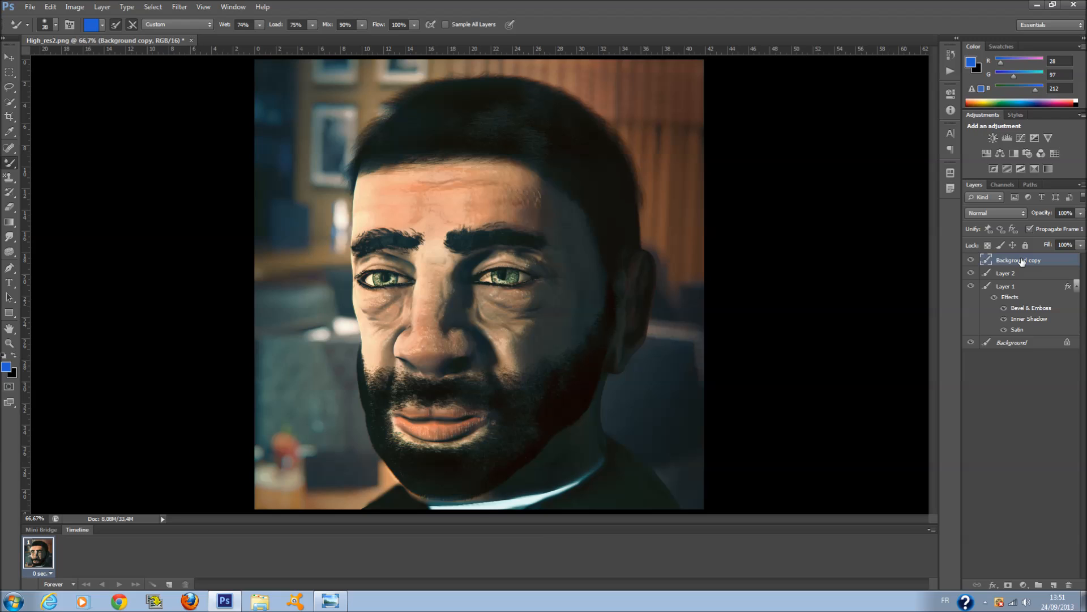
Apply Smart Sharpen to the Background copy with an amount of 50%, a radius of 0.5 px and Lens Blur removal.
left_click(186, 10)
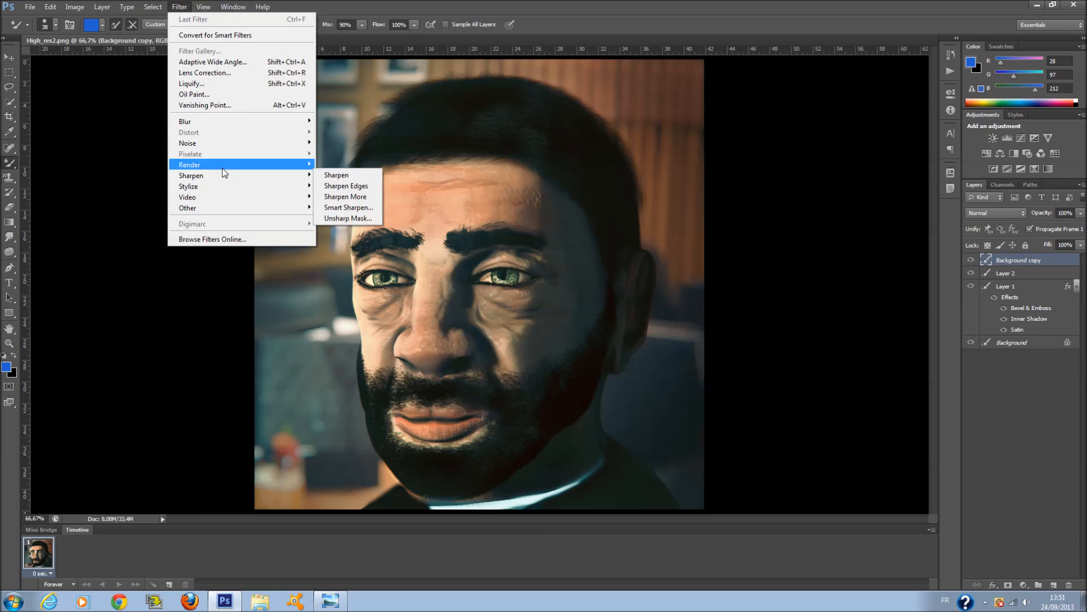
mouse_move(238, 166)
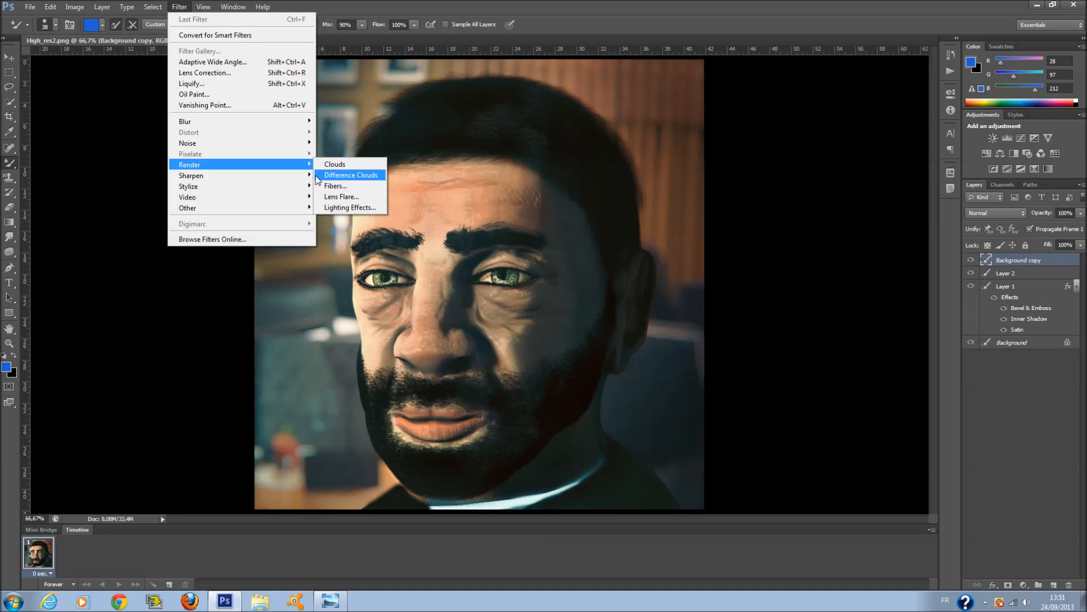
mouse_move(282, 182)
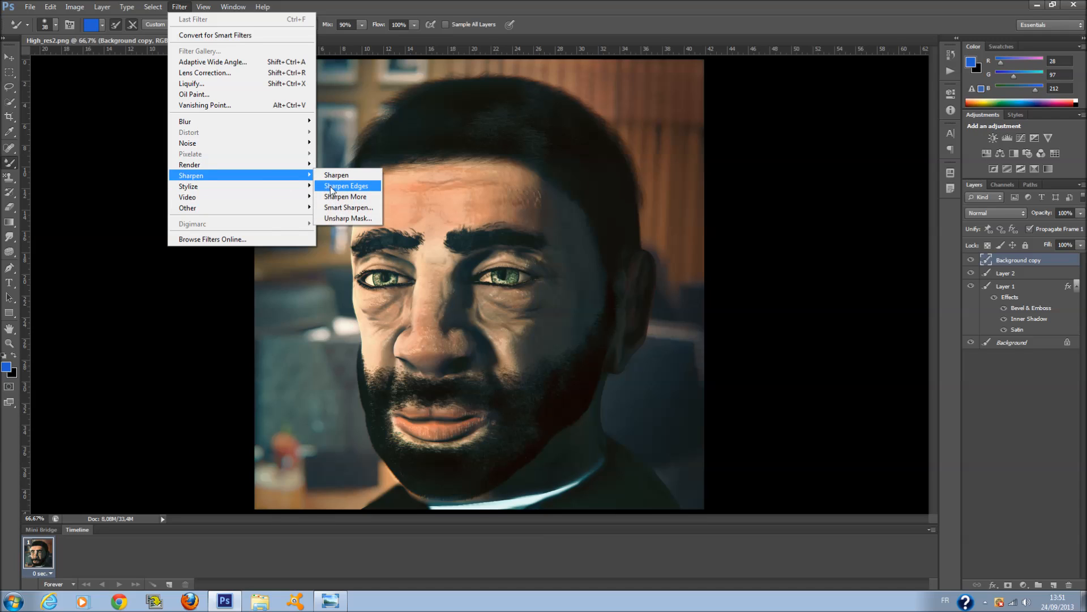
left_click(354, 207)
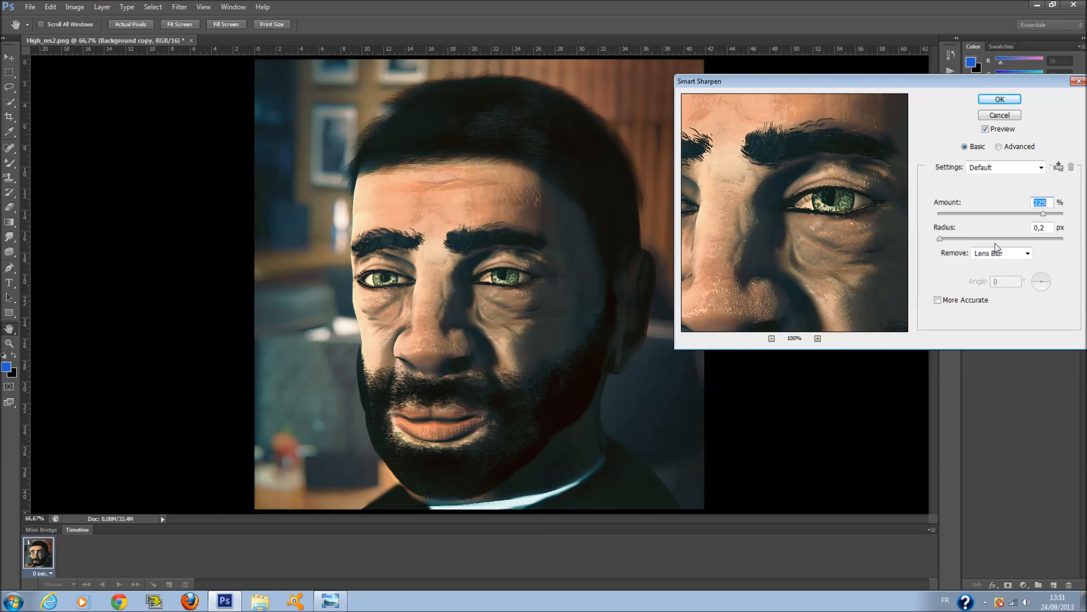
left_click_drag(1044, 214, 1079, 226)
left_click_drag(1011, 217, 948, 226)
left_click_drag(947, 215, 966, 222)
left_click_drag(940, 239, 1032, 249)
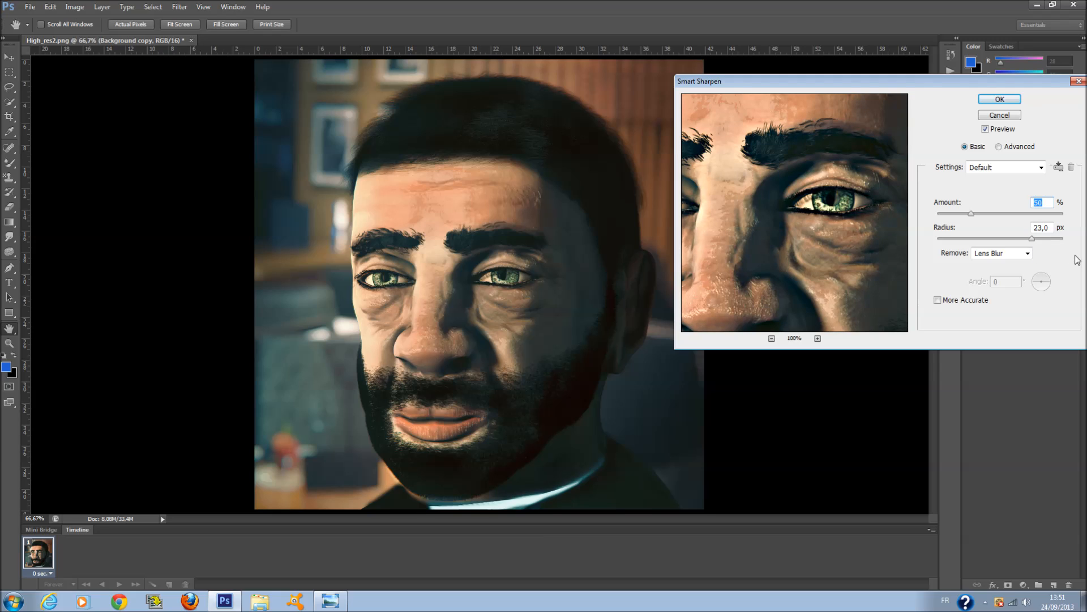
left_click_drag(1032, 239, 950, 250)
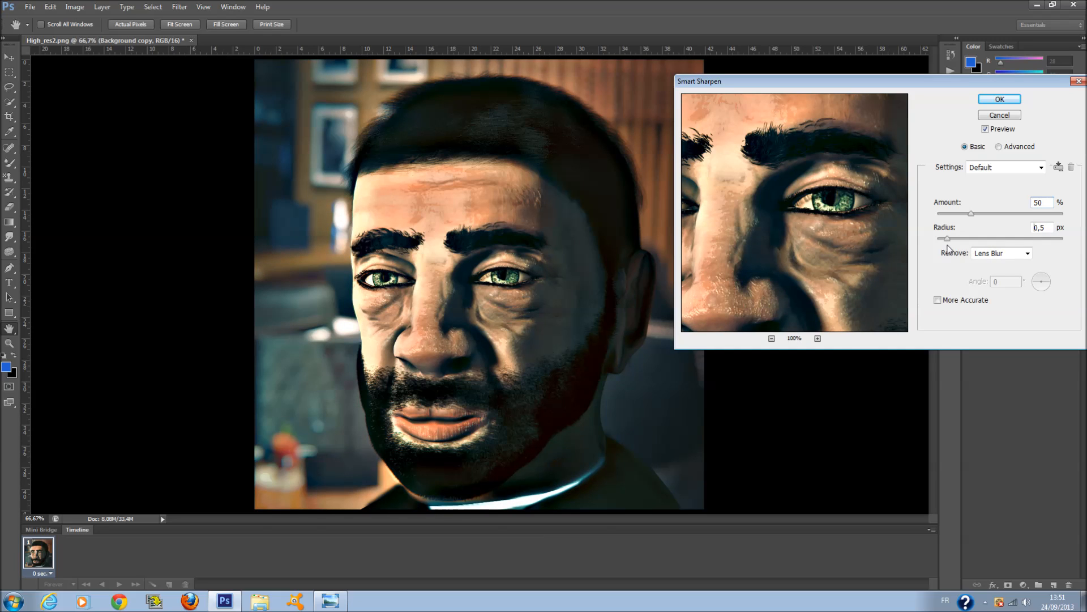
left_click(999, 99)
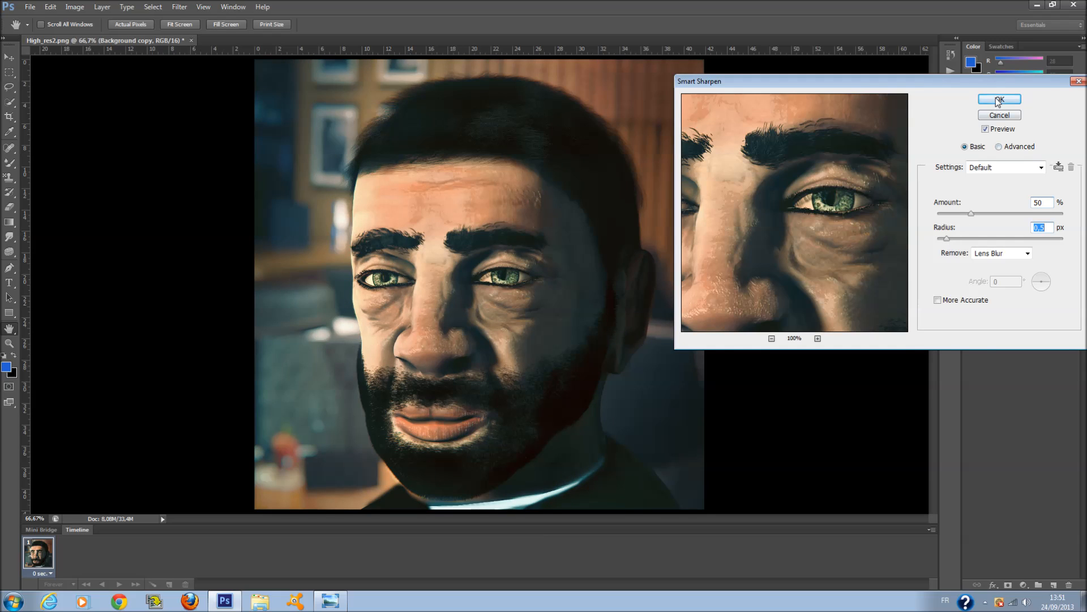
Set the Background copy layer to the Darken blend mode and lower its fill to 50%.
scroll(1013, 214, "down", 1)
scroll(1012, 215, "up", 1)
left_click(1081, 245)
mouse_move(1078, 259)
left_mouse_down()
mouse_move(1056, 260)
mouse_move(1065, 269)
left_mouse_up()
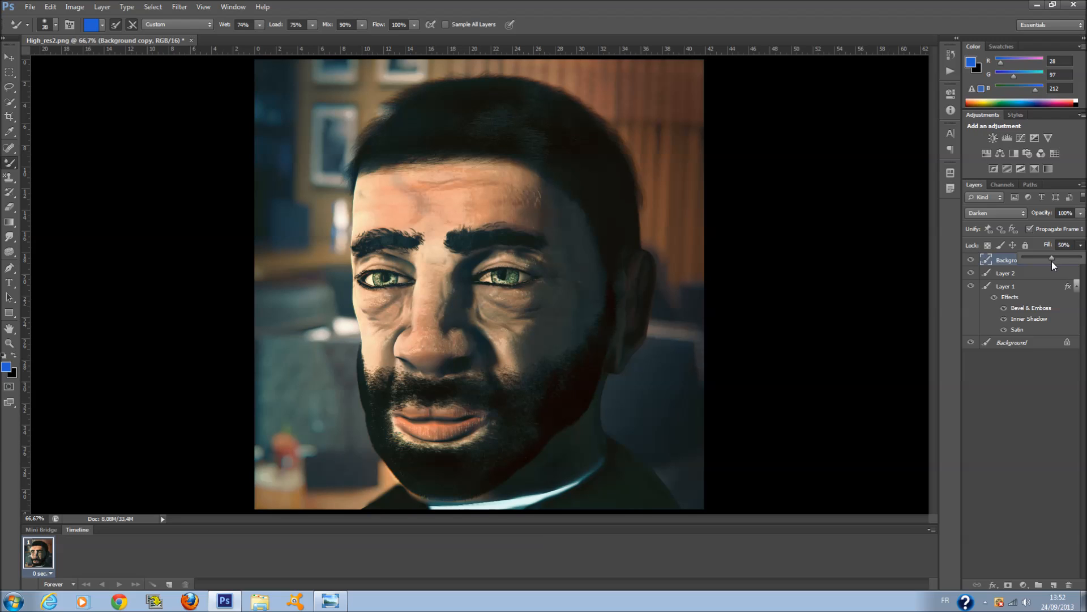
left_click(992, 354)
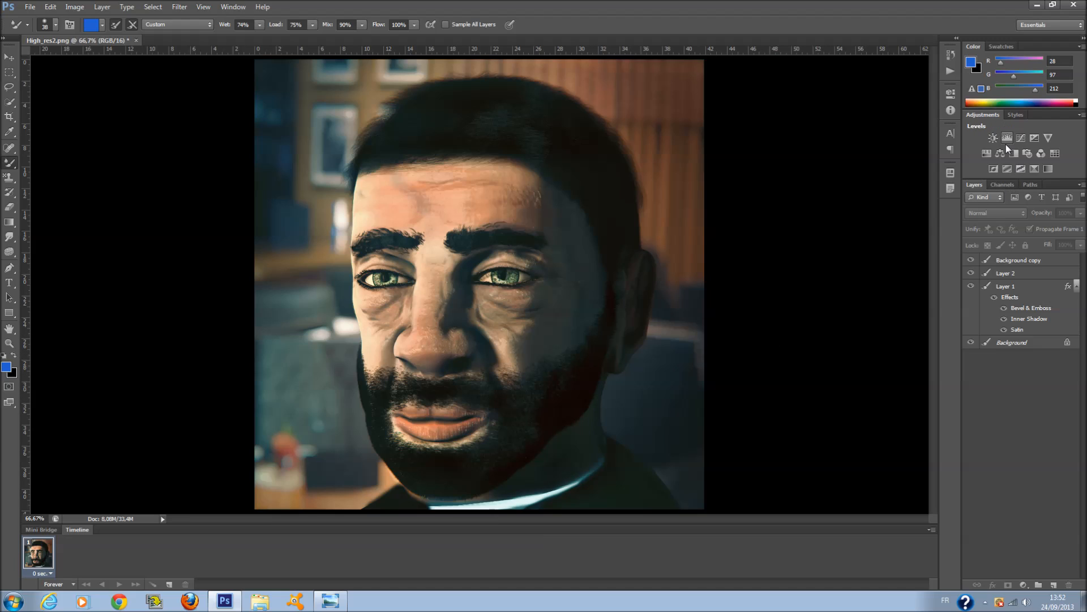
right_click(1034, 261)
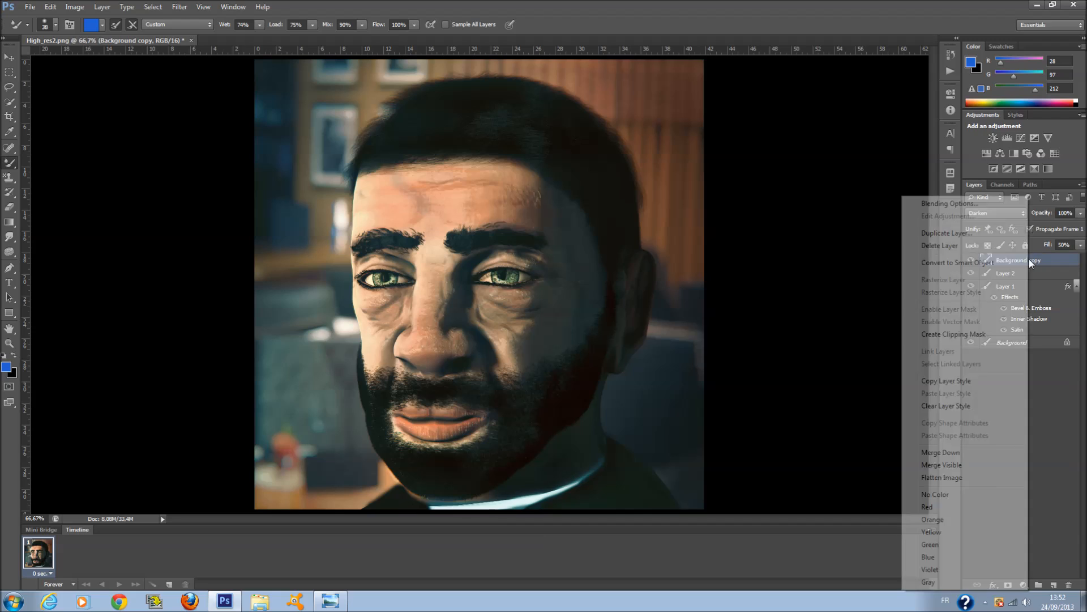
key("Escape")
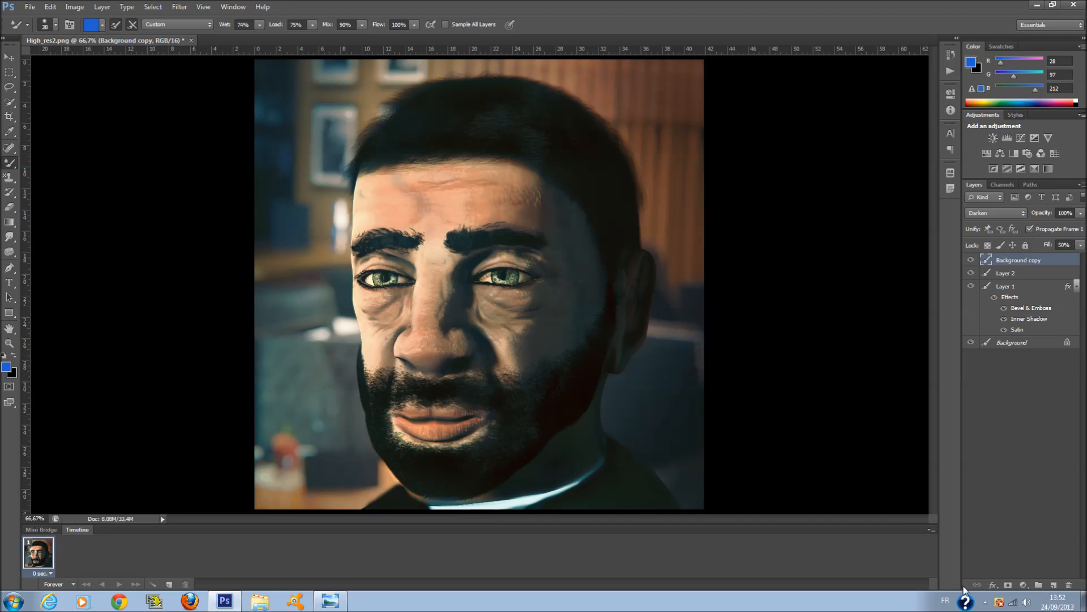
Create a new layer above the Background copy and fill it with black using the Paint Bucket.
left_click(1054, 584)
left_click(14, 357)
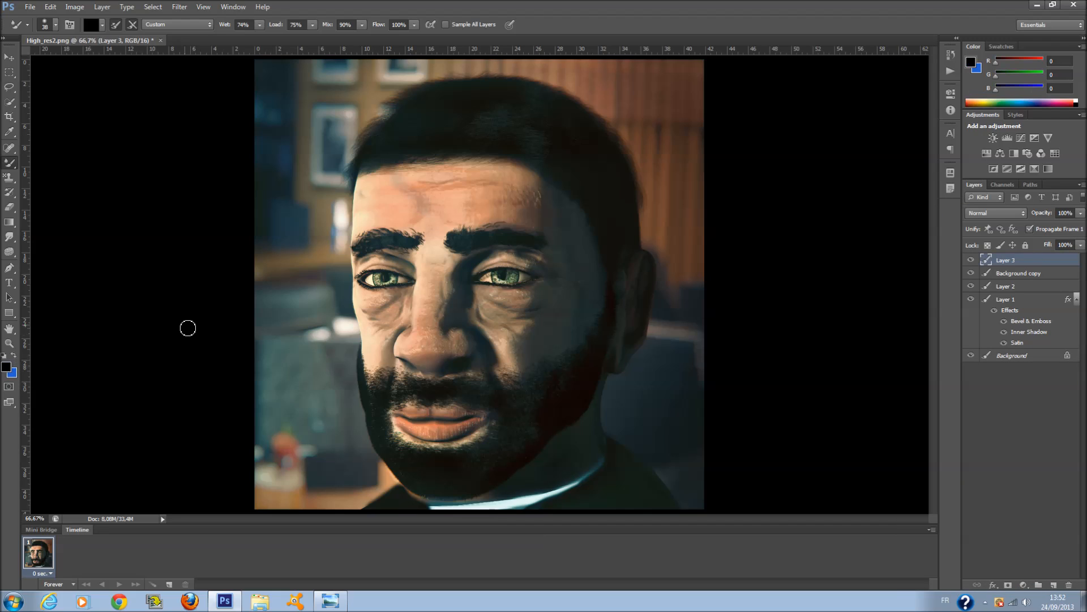
key("g")
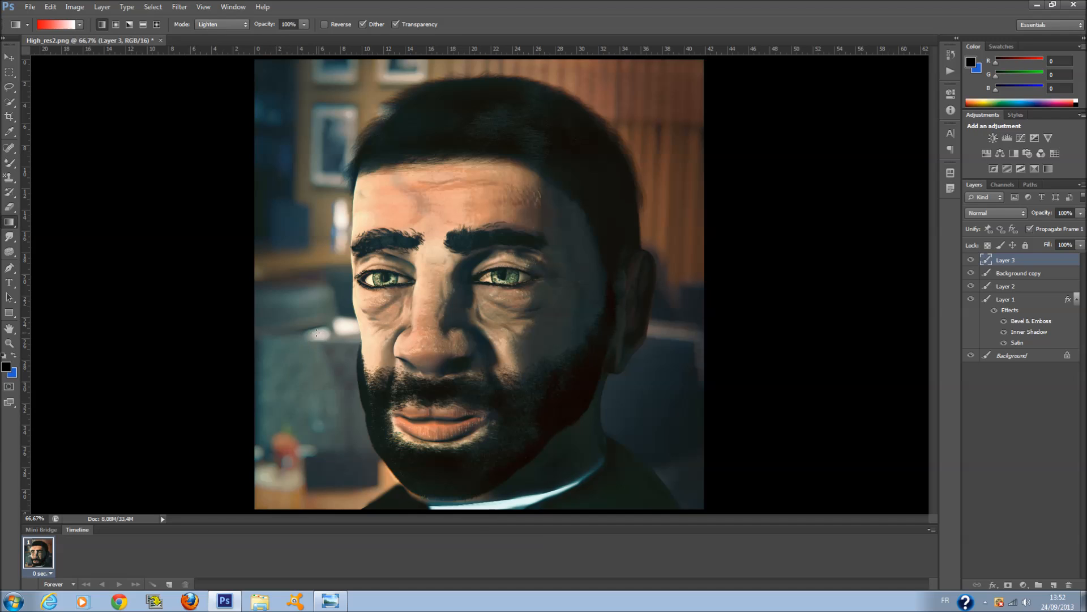
right_click(9, 222)
left_click(48, 228)
left_click(337, 355)
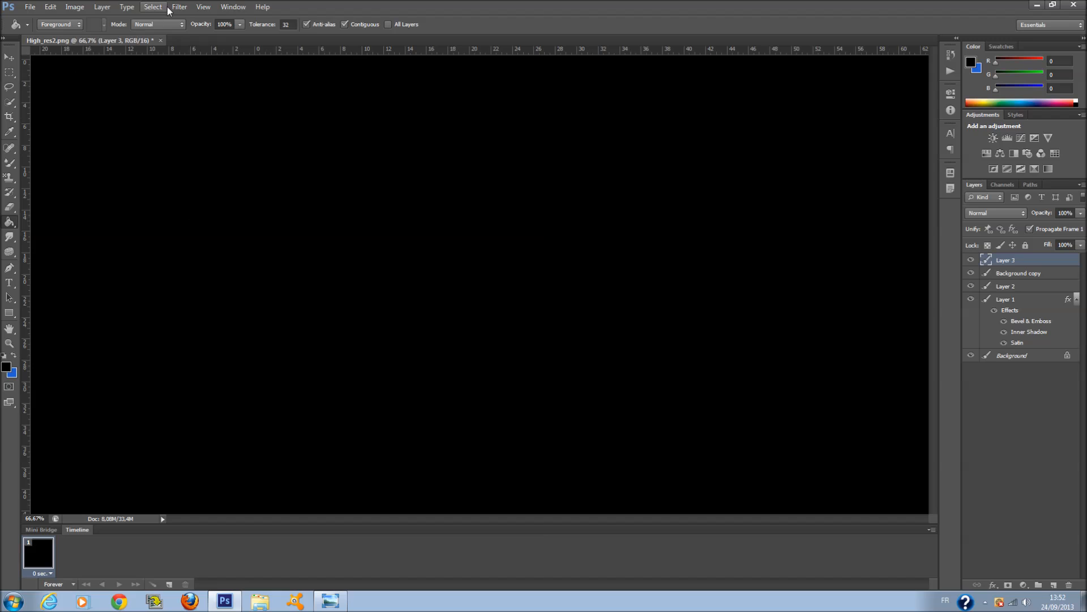
Reset the painting colours to a black foreground and a white background.
left_click(179, 7)
left_click(15, 354)
left_click(8, 364)
left_click_drag(622, 231, 548, 104)
left_click(841, 173)
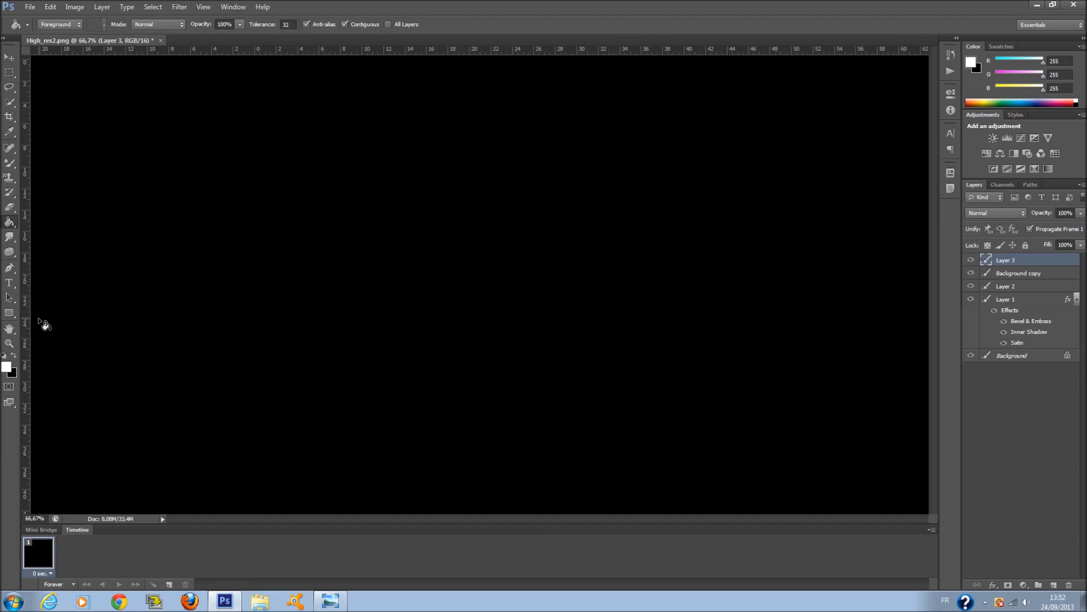
left_click(5, 355)
Render Fibers on the black layer with a variance of 7 and a strength of 62.
left_click(179, 7)
mouse_move(222, 163)
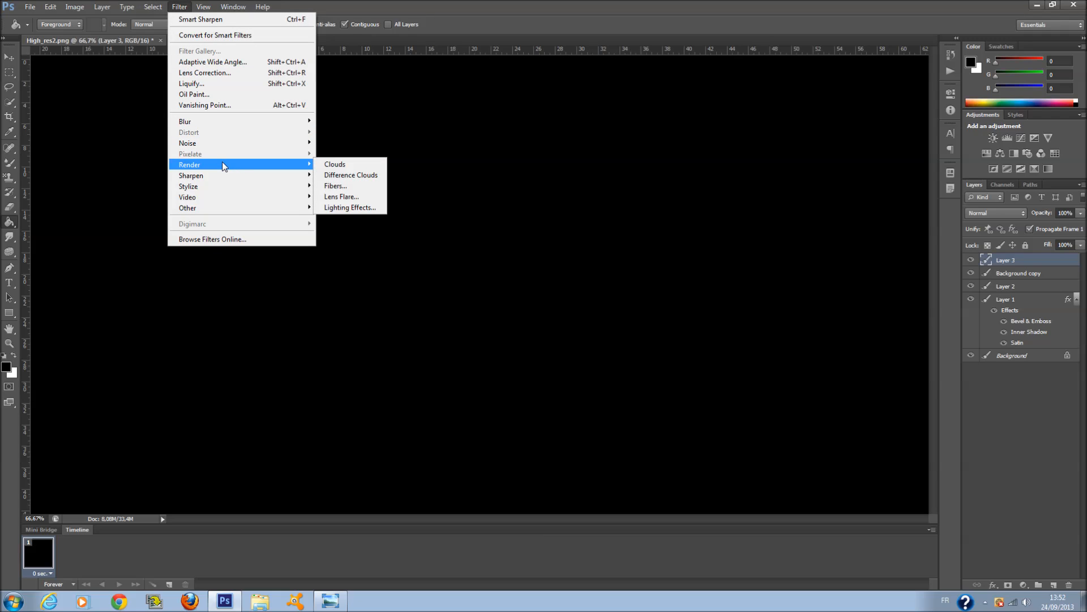
left_click(368, 188)
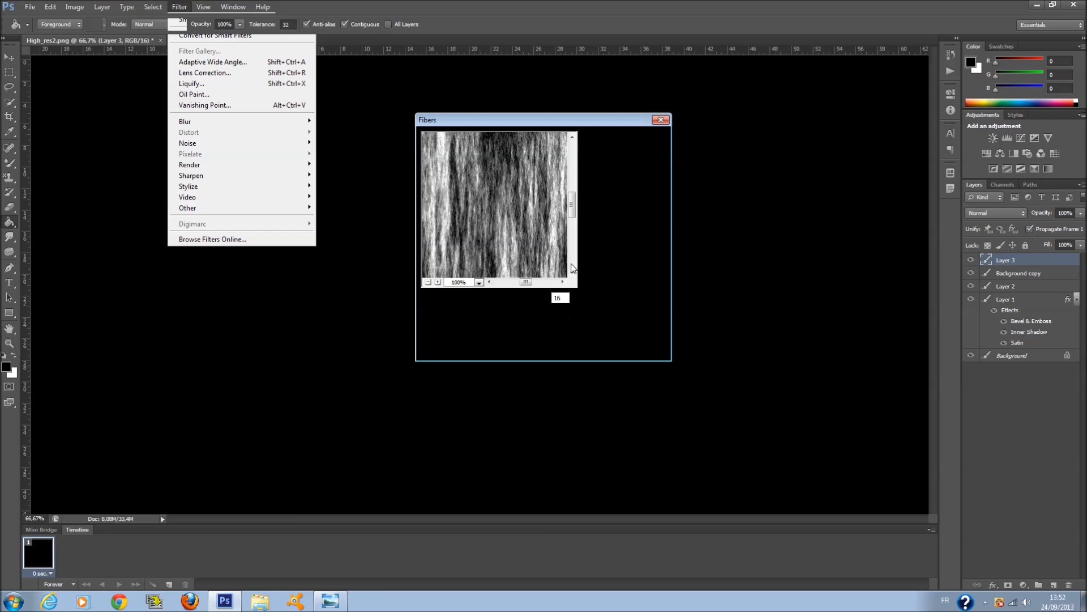
left_click_drag(463, 308, 509, 316)
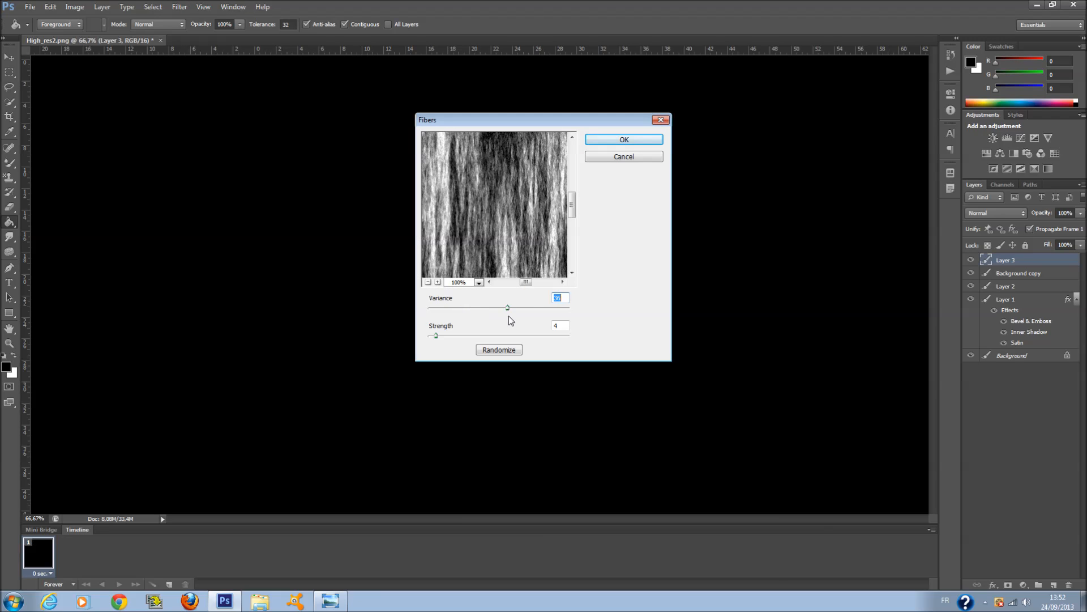
type("7")
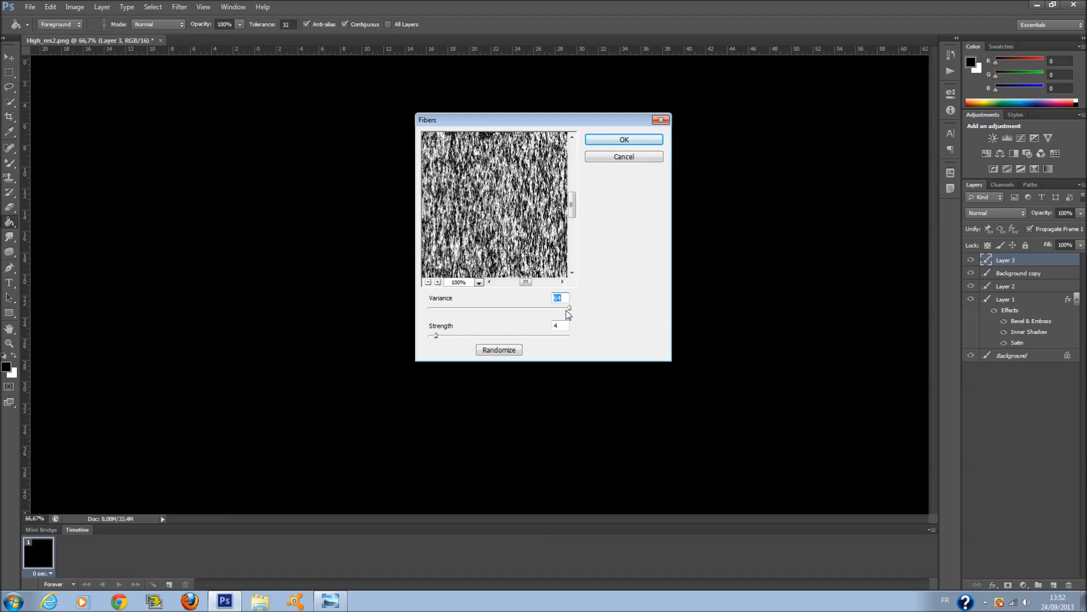
left_click_drag(436, 335, 565, 335)
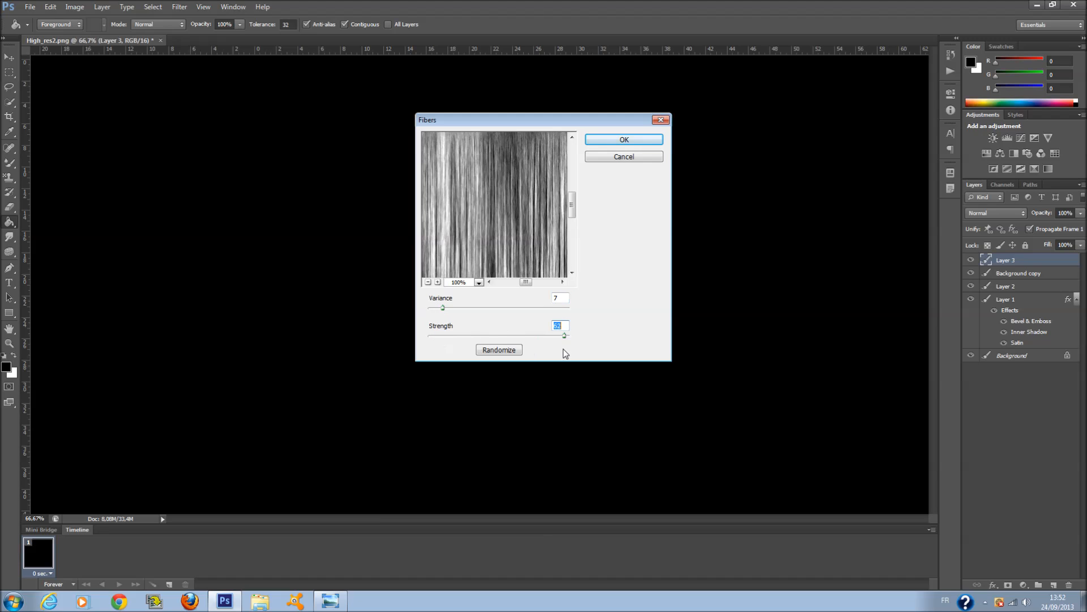
left_click(634, 143)
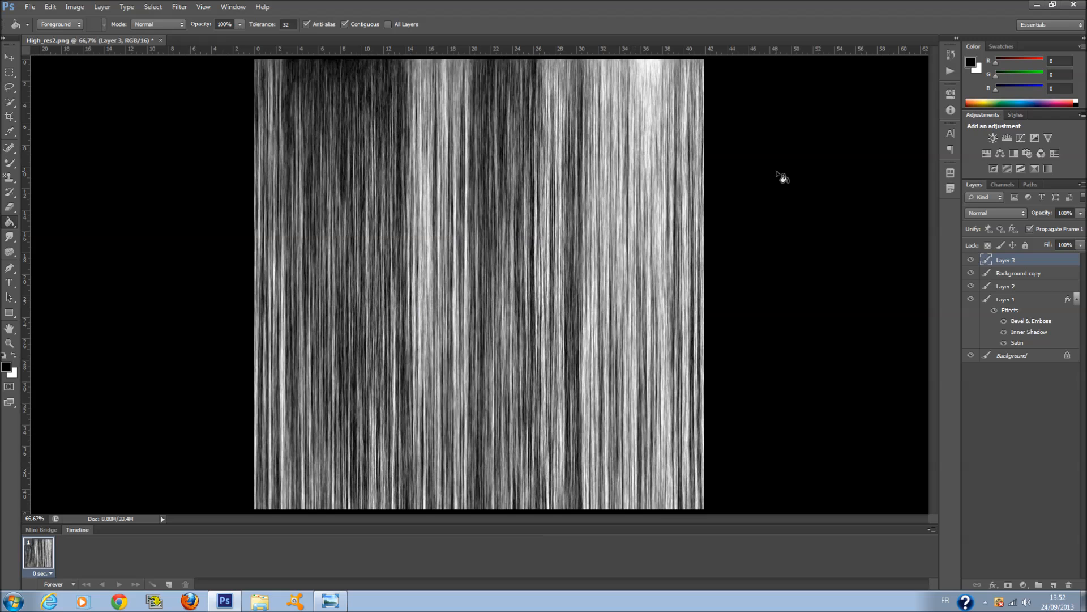
Try out successive blend modes on the fibers layer, from the darkening modes through to Hue.
scroll(988, 211, "down", 4)
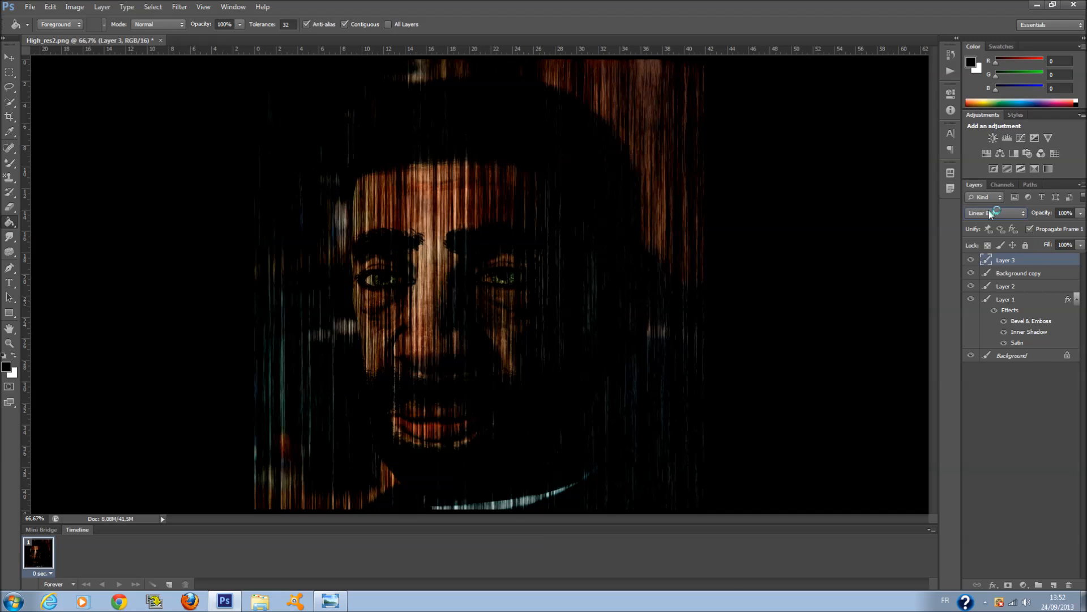
scroll(988, 210, "down", 5)
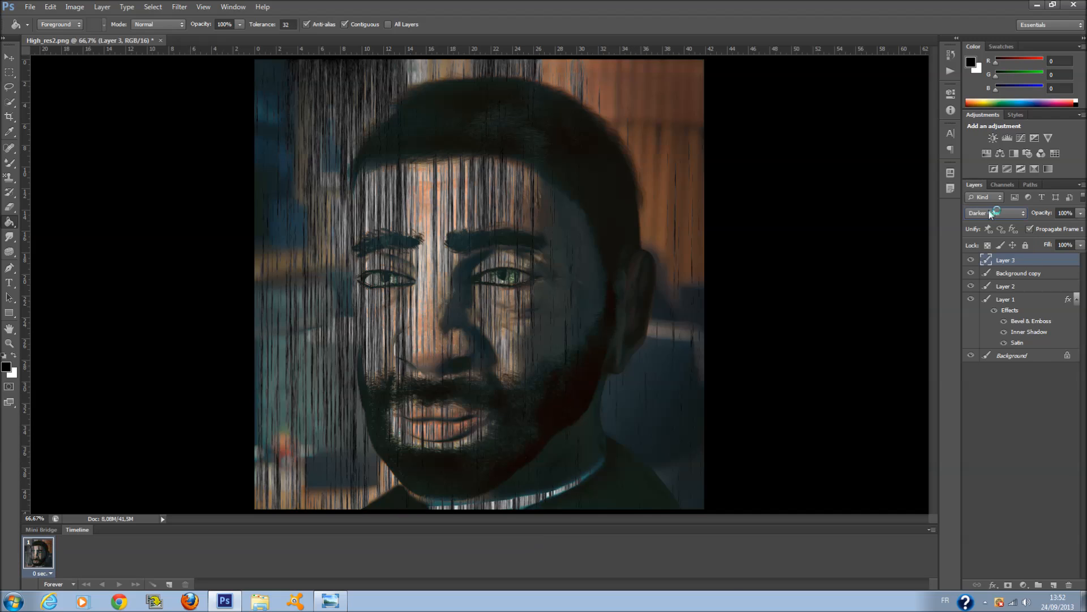
scroll(989, 210, "down", 4)
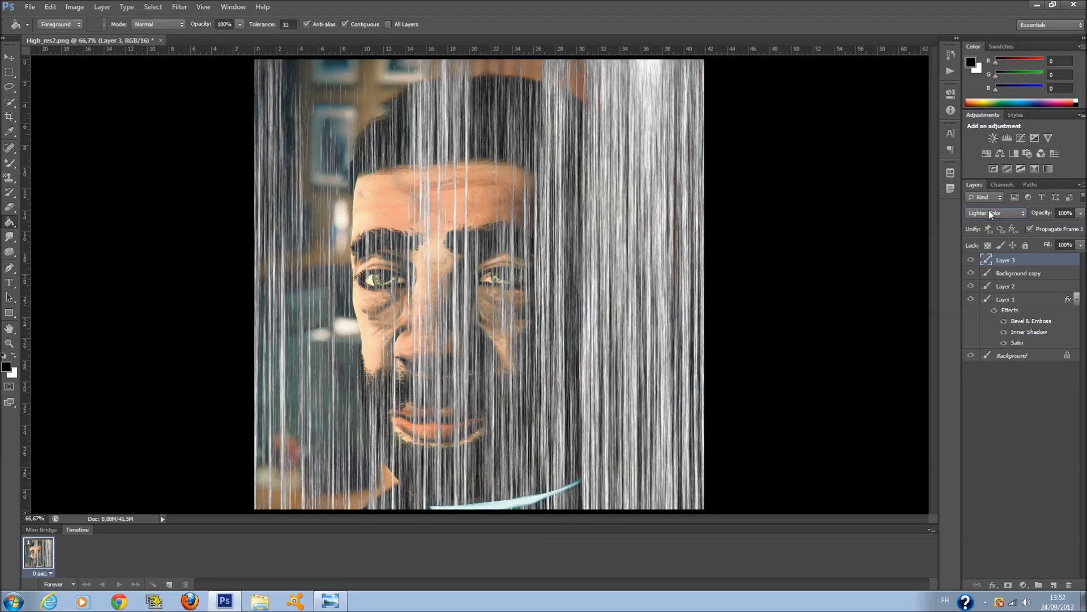
scroll(989, 210, "down", 5)
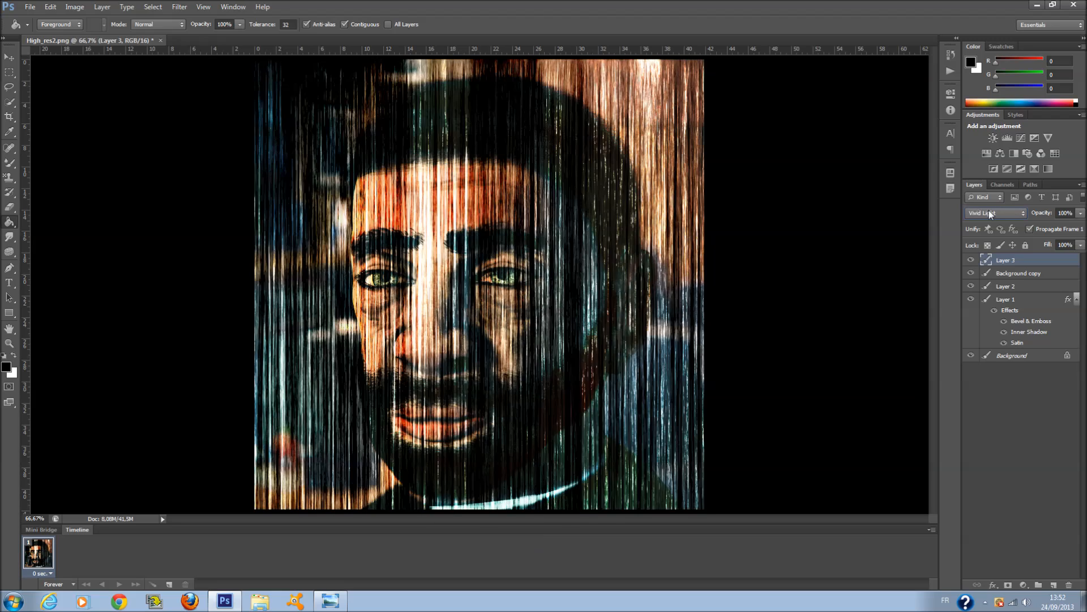
scroll(989, 213, "down", 3)
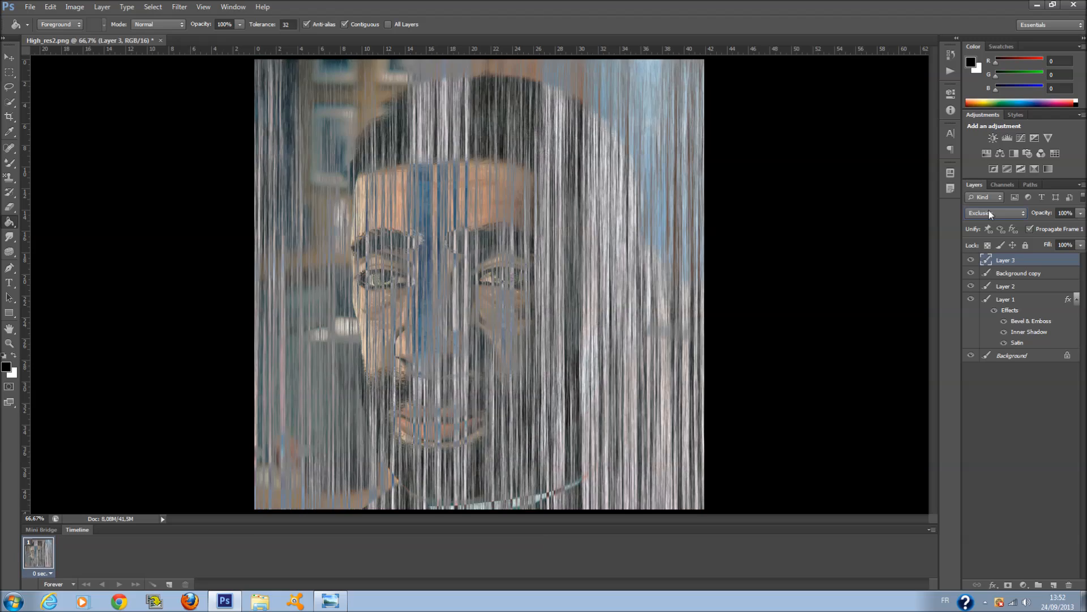
scroll(990, 215, "down", 1)
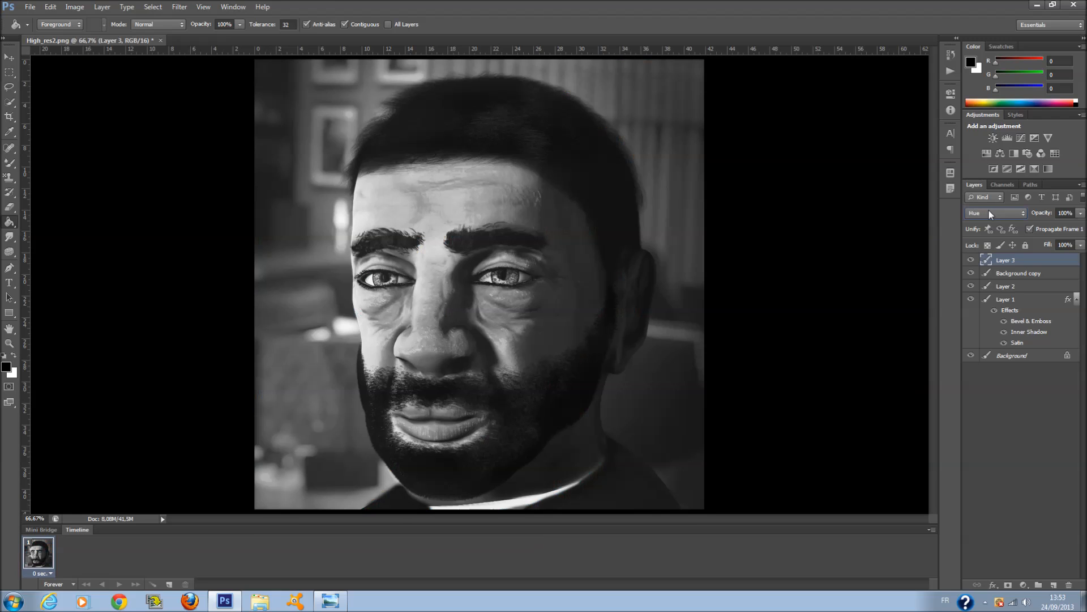
Set the fibers layer to the Multiply blend mode and lower its fill to 7%.
left_click(988, 213)
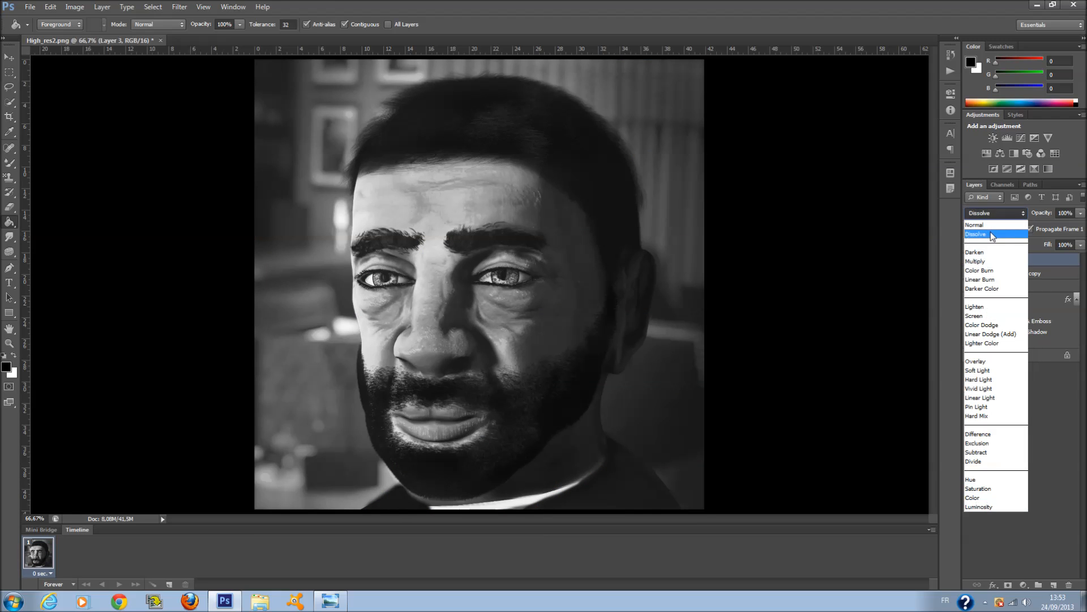
left_click(991, 232)
scroll(1006, 213, "down", 1)
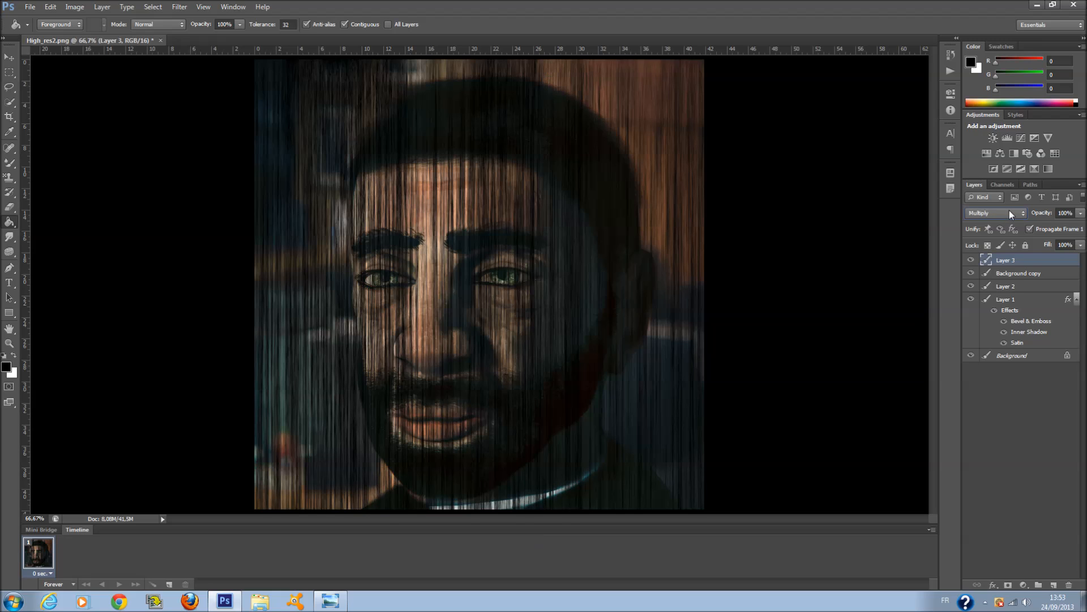
left_click_drag(1082, 247, 1028, 261)
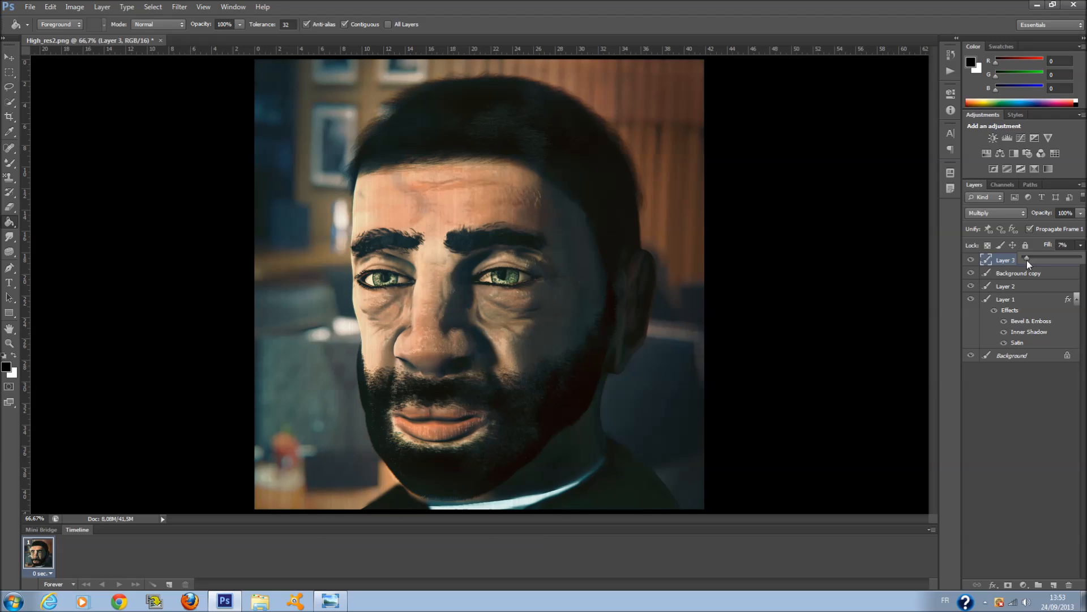
left_click(1042, 422)
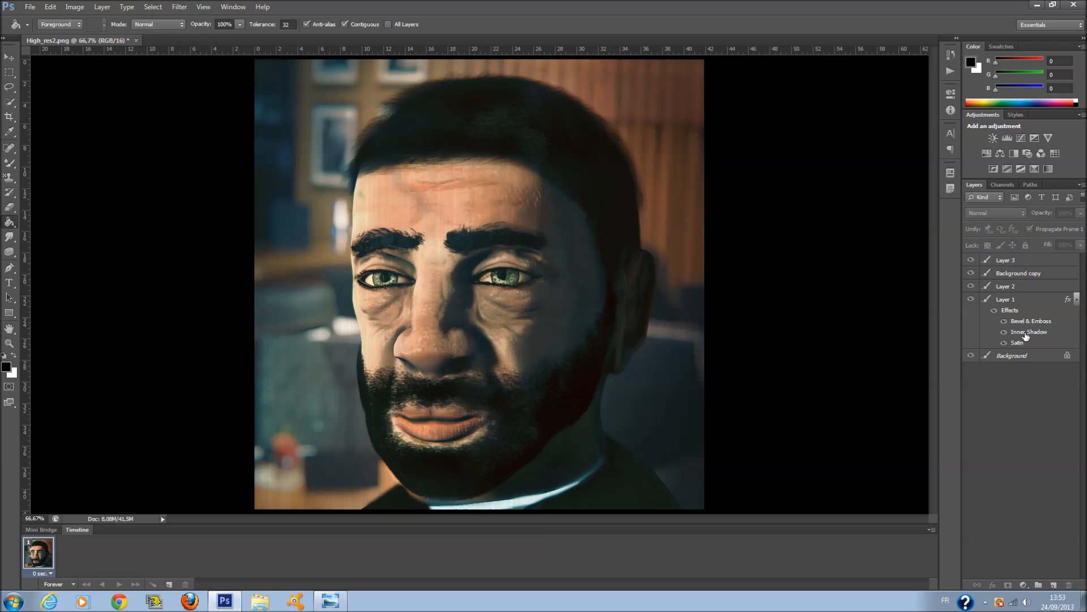
Add a new layer above Layer 3 and fill it with black.
left_click(1023, 261)
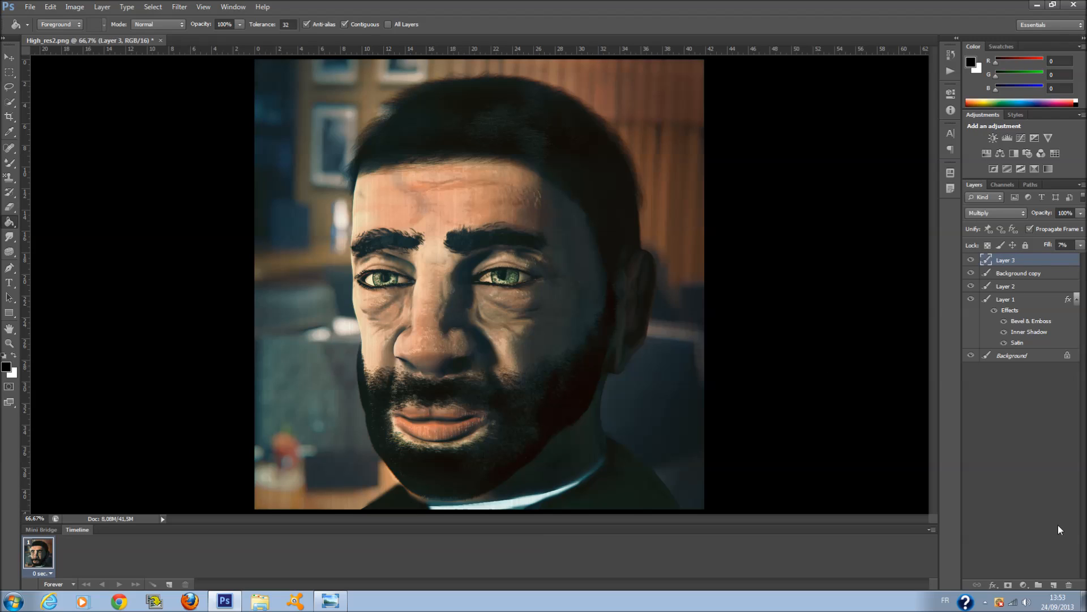
left_click(1054, 585)
left_click(349, 332)
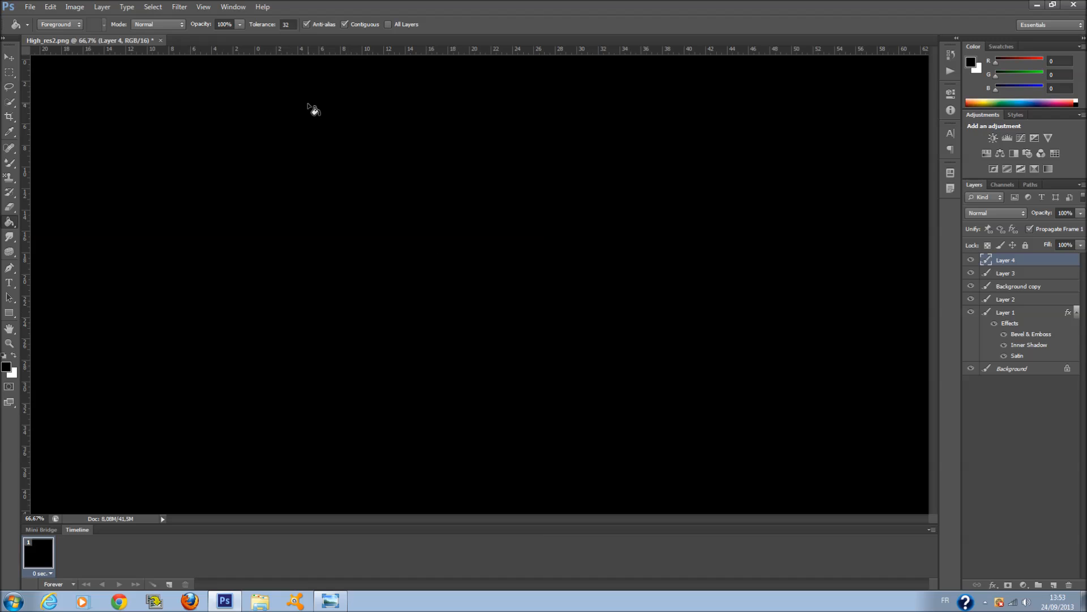
Start the Lighting Effects filter on Layer 4 and stretch its spot light into a long diagonal ellipse across the canvas.
left_click(180, 7)
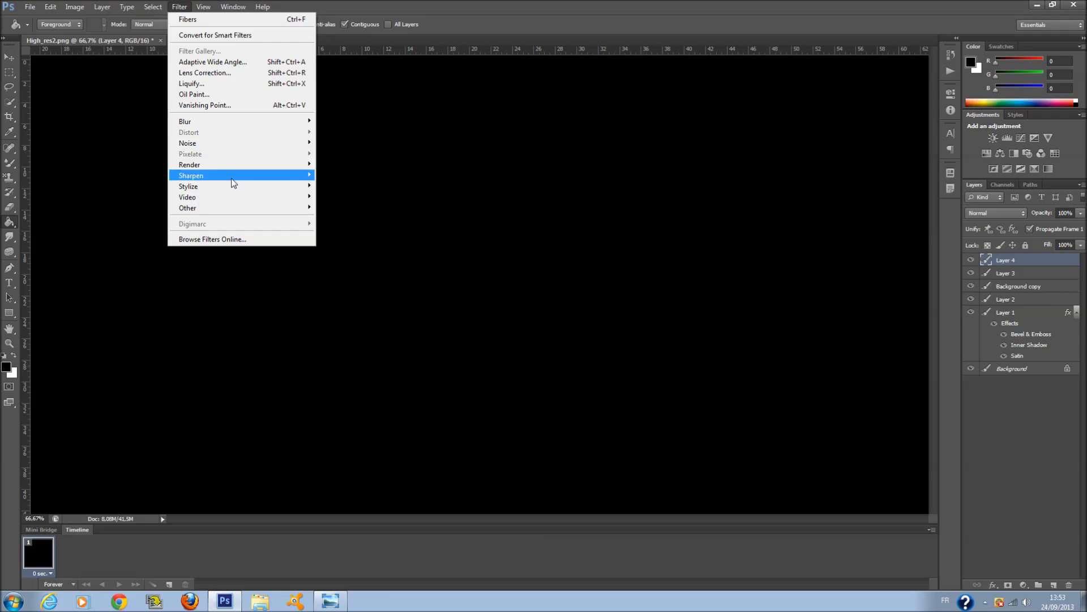
mouse_move(238, 165)
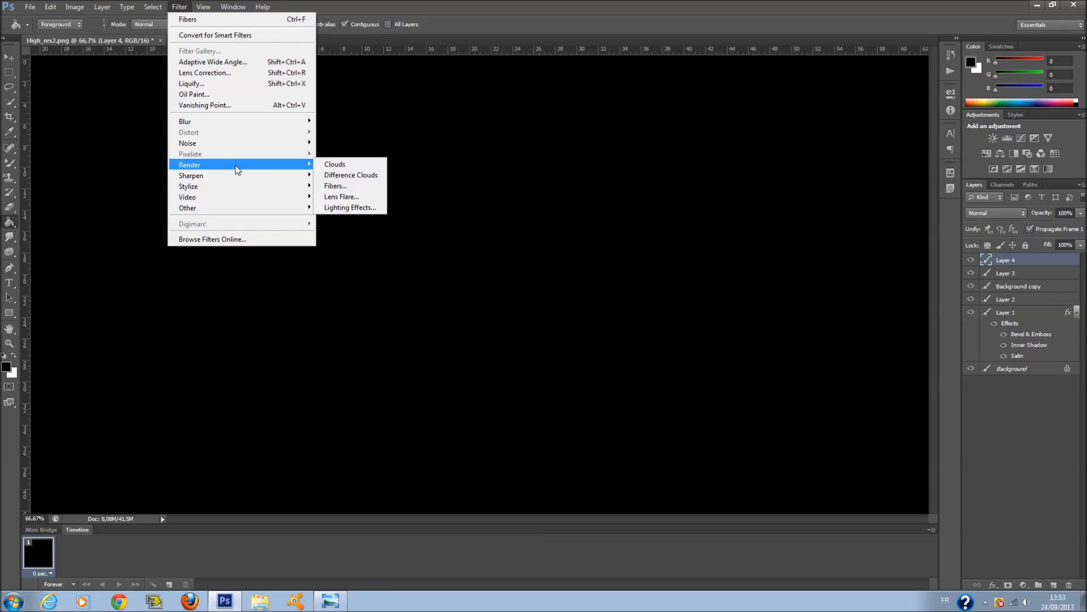
left_click(350, 208)
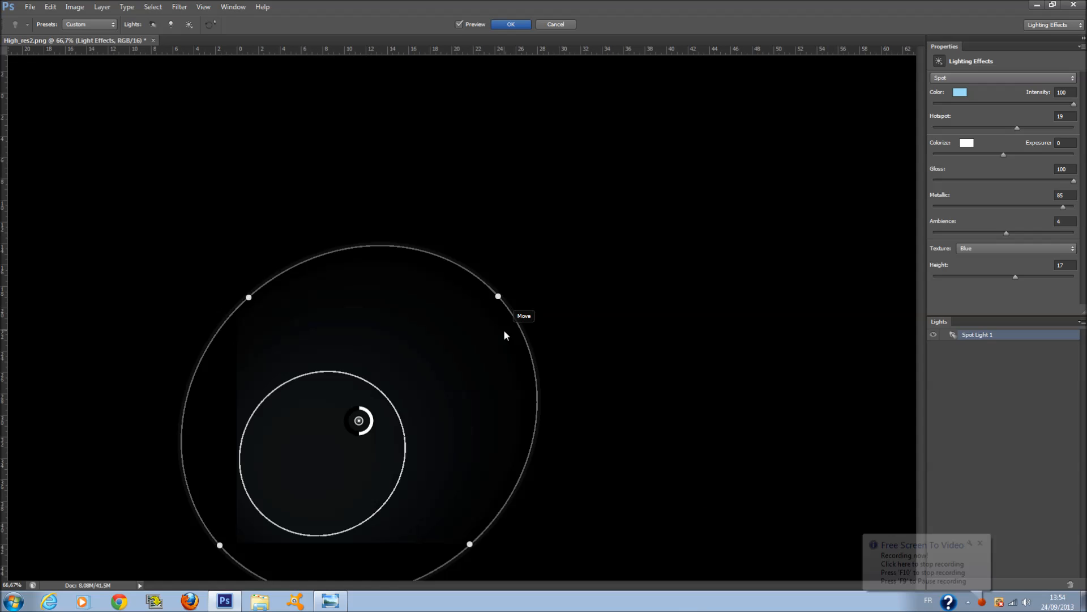
left_click_drag(441, 371, 477, 381)
left_click_drag(274, 289, 218, 280)
left_click_drag(545, 234, 460, 339)
left_click_drag(602, 325, 420, 171)
left_click_drag(560, 297, 621, 231)
left_click_drag(500, 351, 429, 389)
mouse_move(291, 471)
left_mouse_down()
mouse_move(304, 468)
mouse_move(305, 478)
left_mouse_up()
left_click_drag(461, 354, 563, 469)
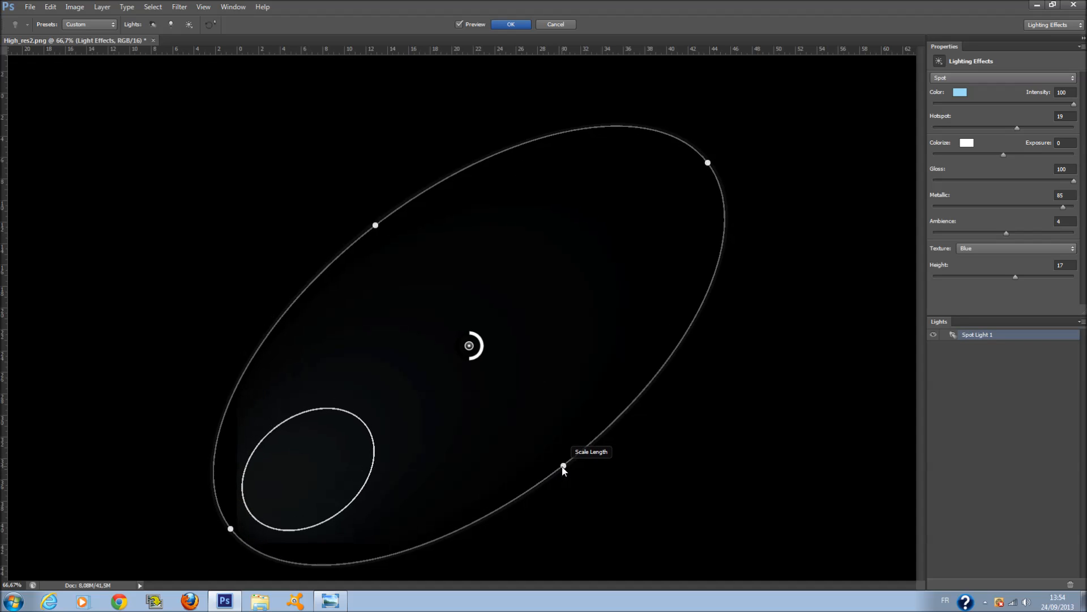
left_click_drag(447, 410, 424, 394)
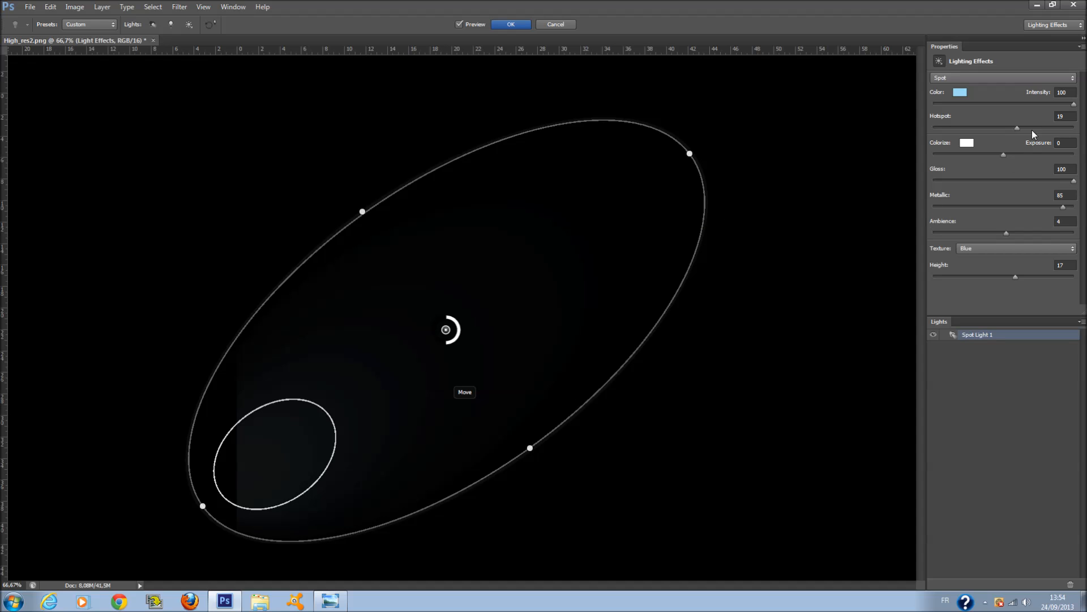
Set the spot light's hotspot to 90 and its metallic value to -87.
left_click_drag(1025, 127, 1068, 143)
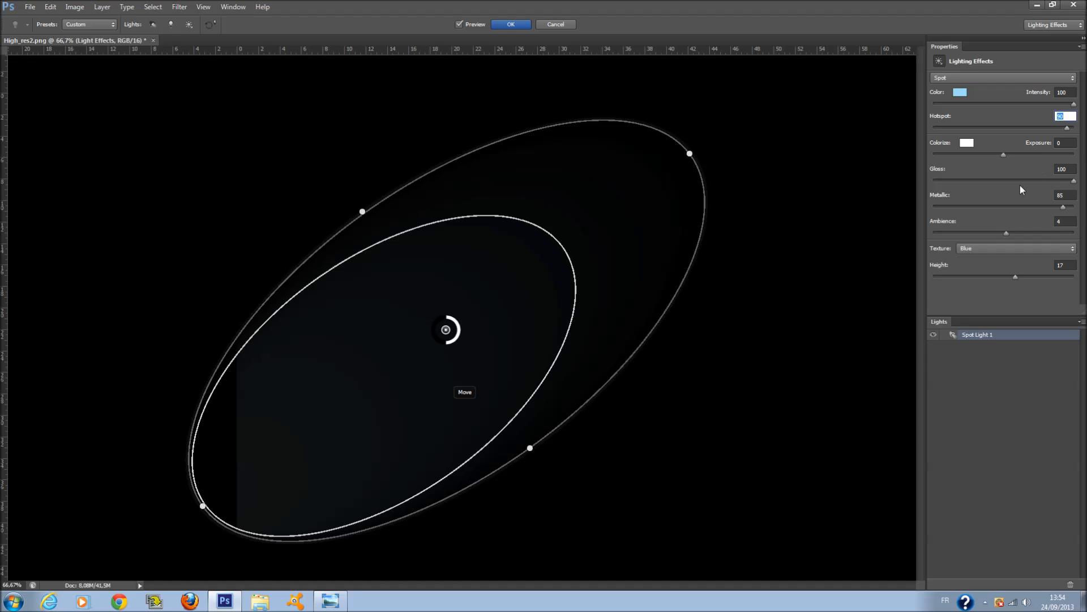
left_click_drag(1074, 181, 1085, 209)
left_click_drag(1064, 208, 942, 231)
Reshape the spot light into a tall, narrow, nearly vertical ellipse over the canvas's left half.
left_click_drag(340, 198, 338, 149)
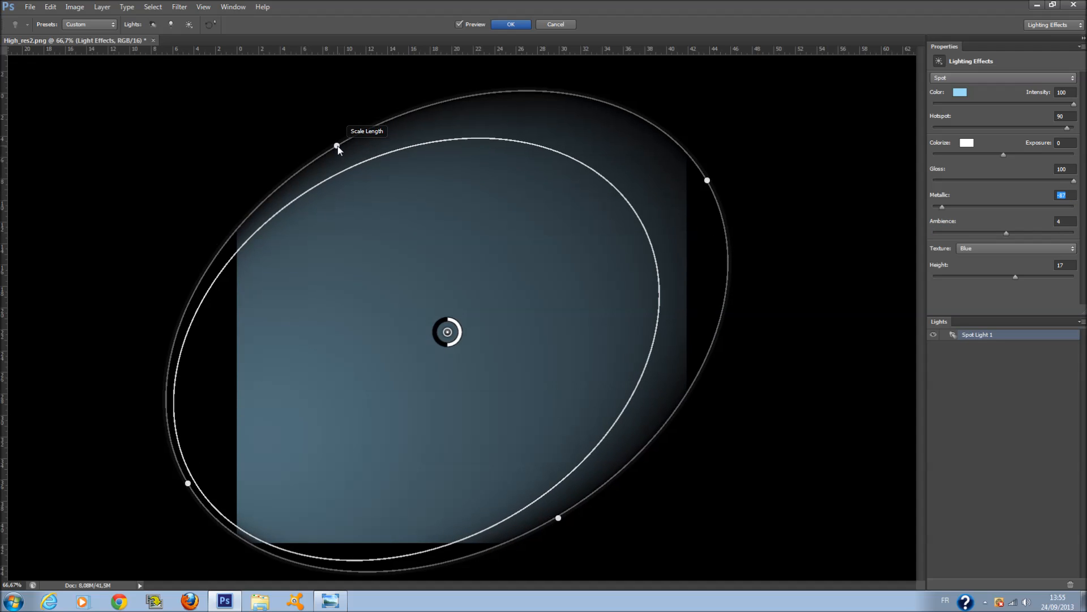
left_click_drag(707, 180, 704, 155)
left_click_drag(323, 156, 363, 253)
left_click_drag(590, 252, 512, 243)
left_click_drag(646, 285, 585, 206)
left_click_drag(422, 192, 419, 189)
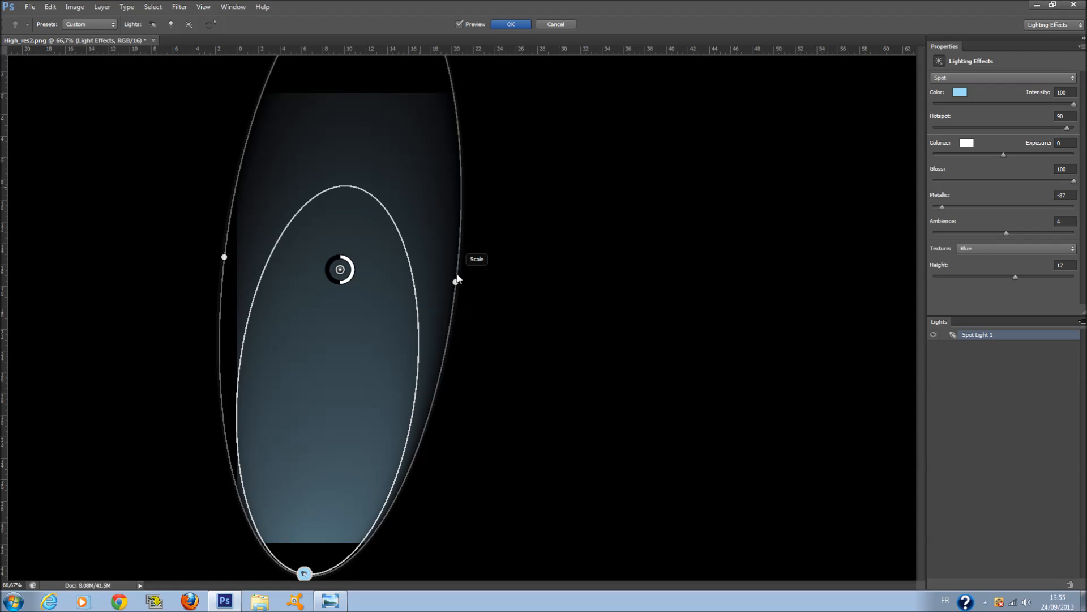
Rotate the spot light so its bright end points up, and move it over the canvas's upper-left corner with a slight tilt.
left_click_drag(515, 305, 100, 265)
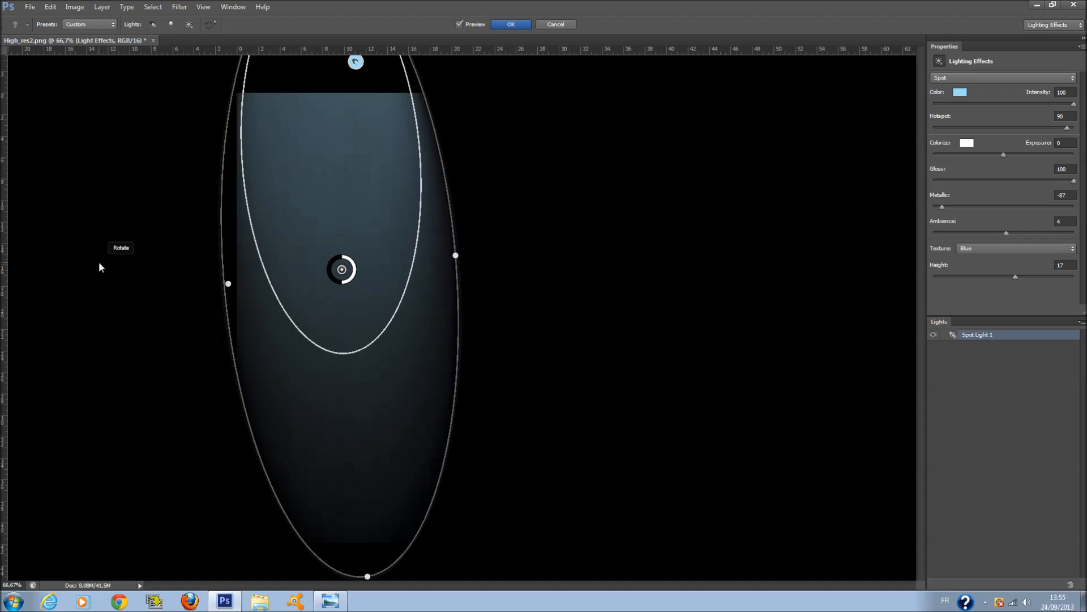
left_click_drag(315, 160, 324, 256)
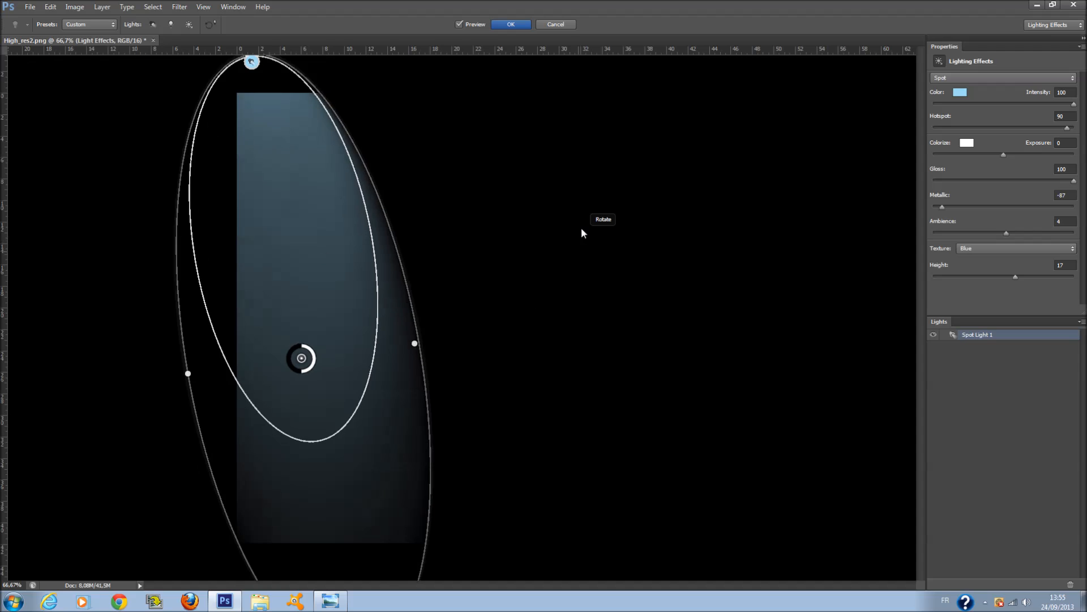
left_click_drag(581, 227, 571, 208)
left_click_drag(330, 251, 317, 285)
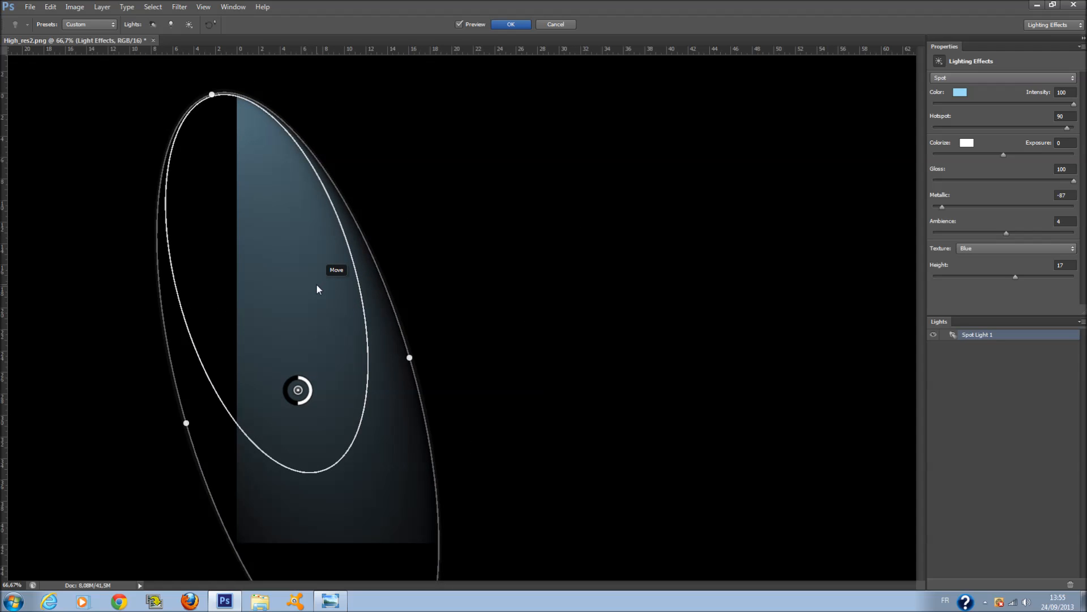
mouse_move(449, 245)
left_mouse_down()
mouse_move(454, 259)
mouse_move(456, 244)
left_mouse_up()
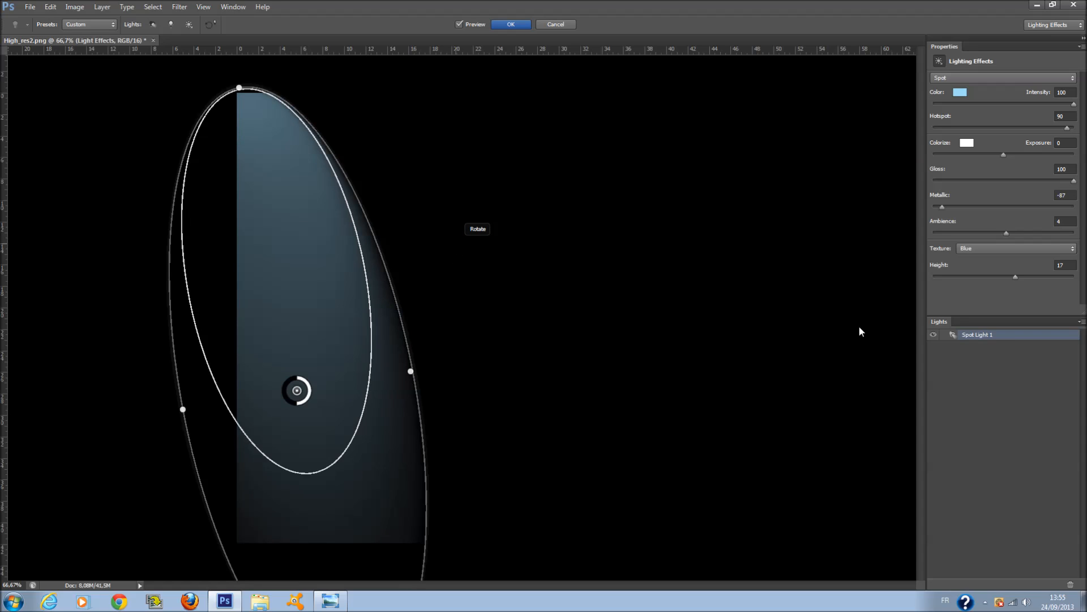
Set the lighting texture height to 73 and apply the Lighting Effects filter to Layer 4.
left_click_drag(1018, 278, 1055, 278)
left_click(1020, 249)
left_click(1020, 283)
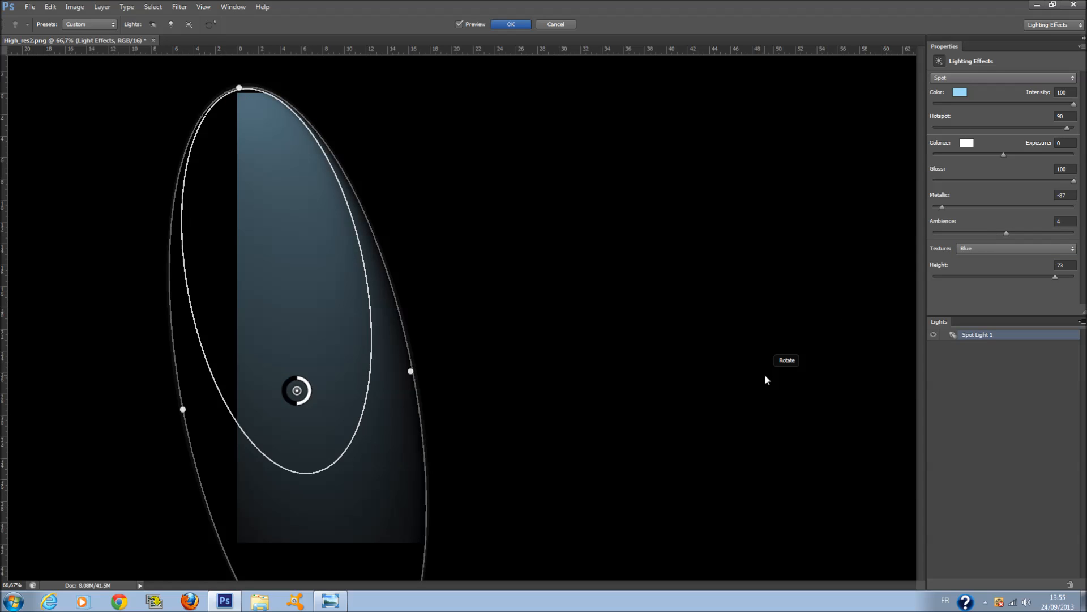
key("Return")
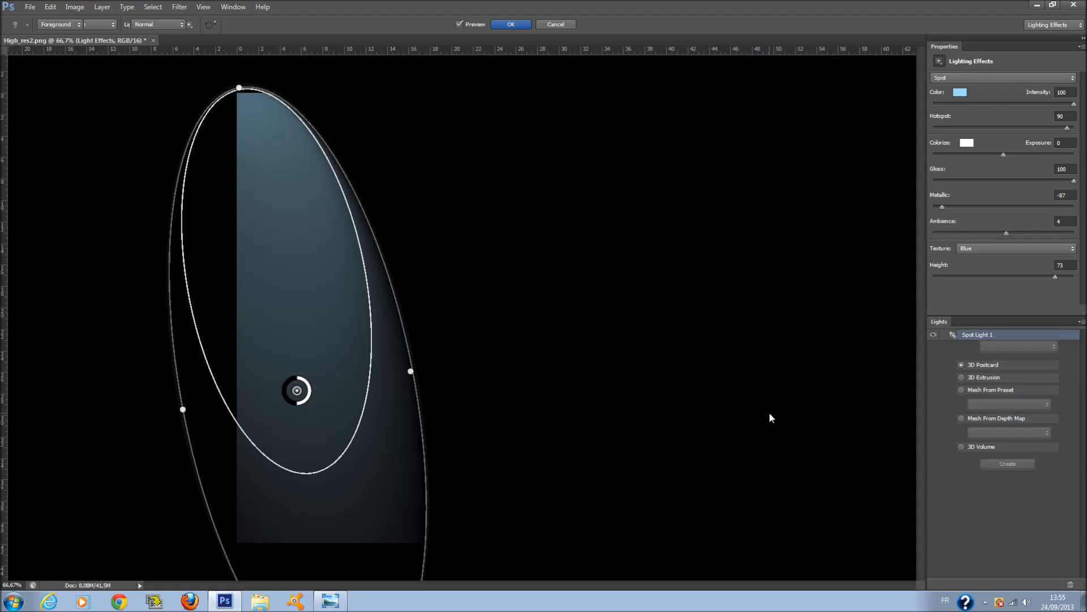
Compare blend modes such as Multiply, Lighten and Linear Dodge (Add) on Layer 4 and choose Color Dodge.
double_click(1002, 215)
scroll(1003, 215, "down", 3)
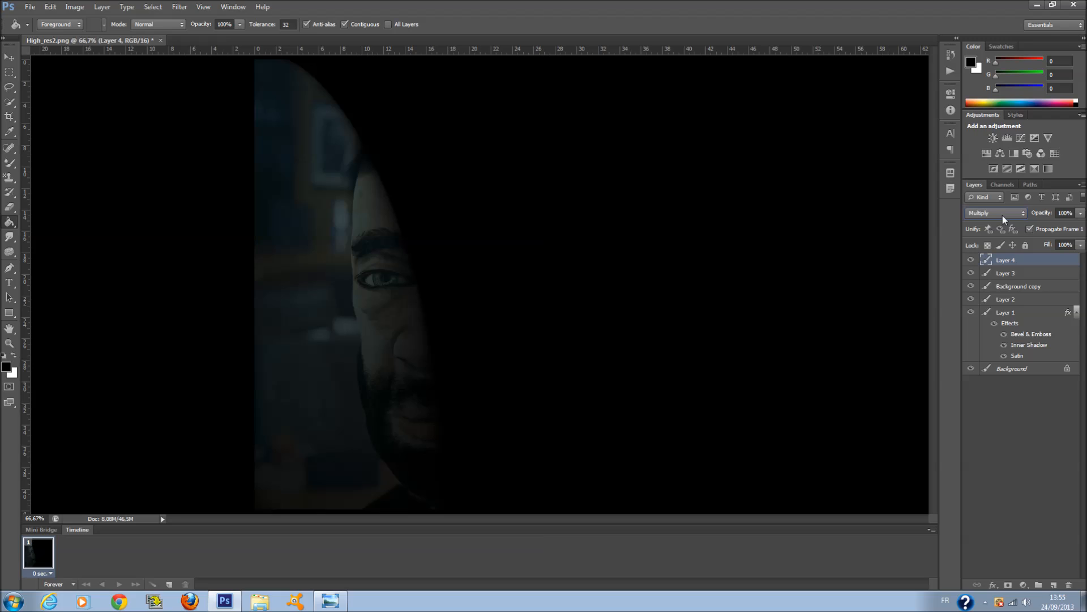
scroll(1002, 215, "down", 4)
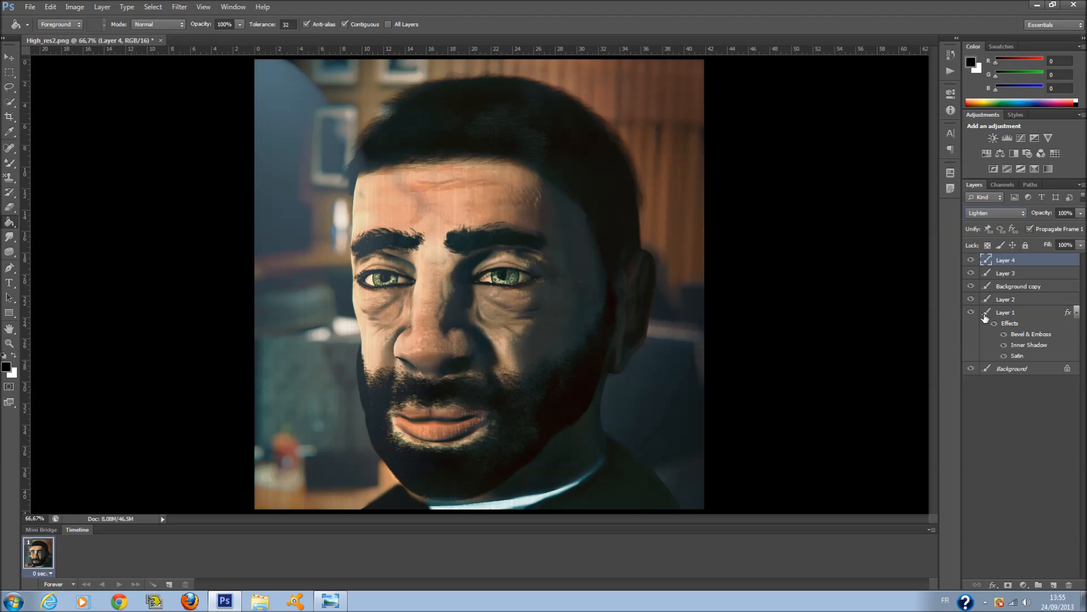
scroll(987, 215, "down", 2)
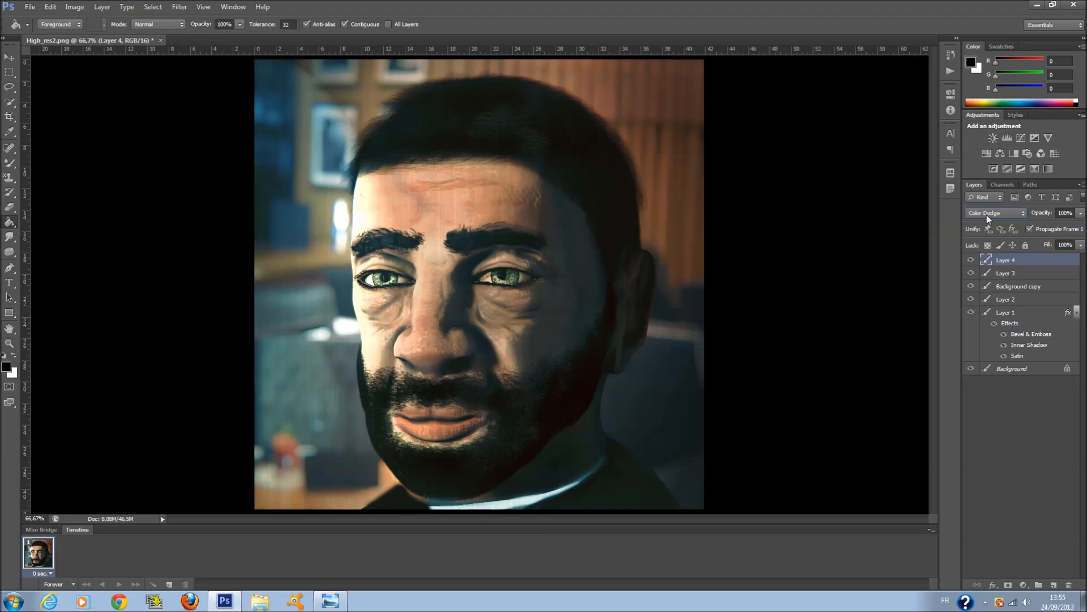
scroll(997, 213, "down", 1)
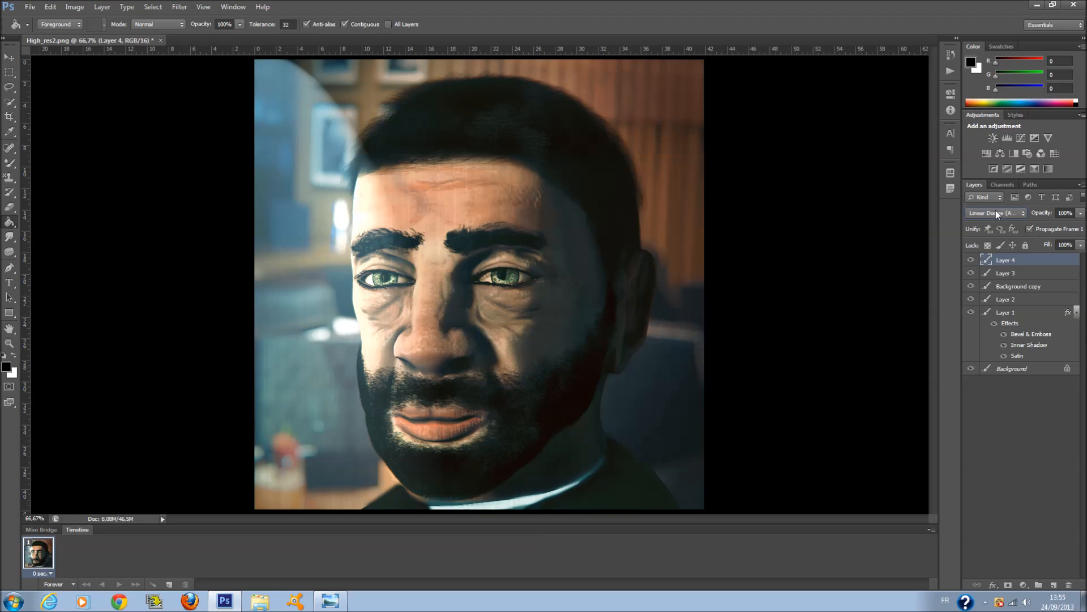
scroll(995, 212, "up", 1)
scroll(996, 213, "down", 1)
scroll(996, 213, "up", 1)
scroll(997, 211, "down", 1)
scroll(996, 211, "up", 1)
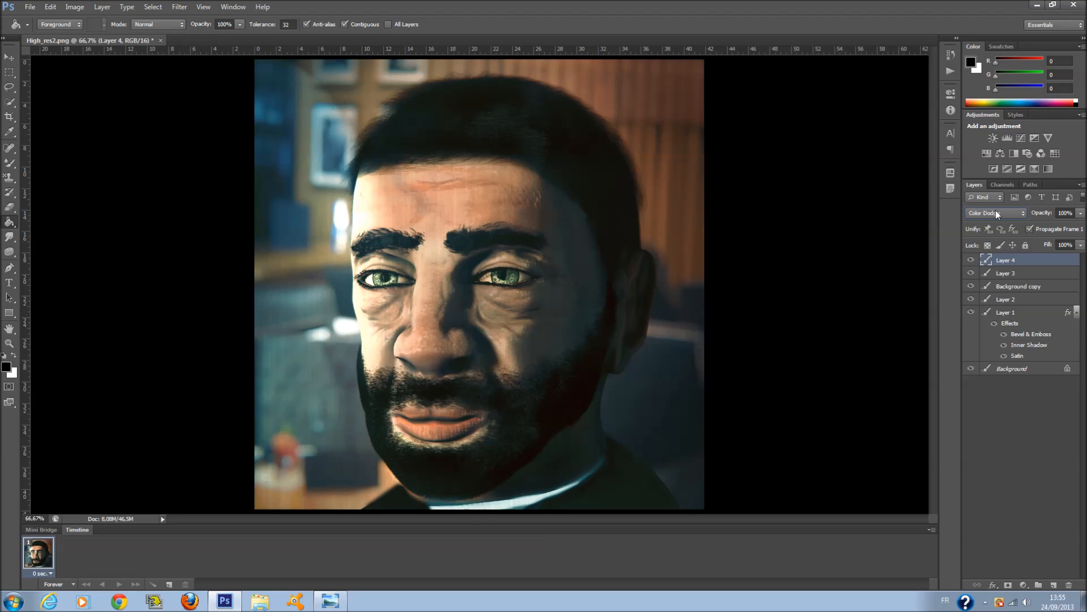
Lower Layer 4's fill to 70%.
left_click(1080, 245)
left_click_drag(1050, 258, 1059, 263)
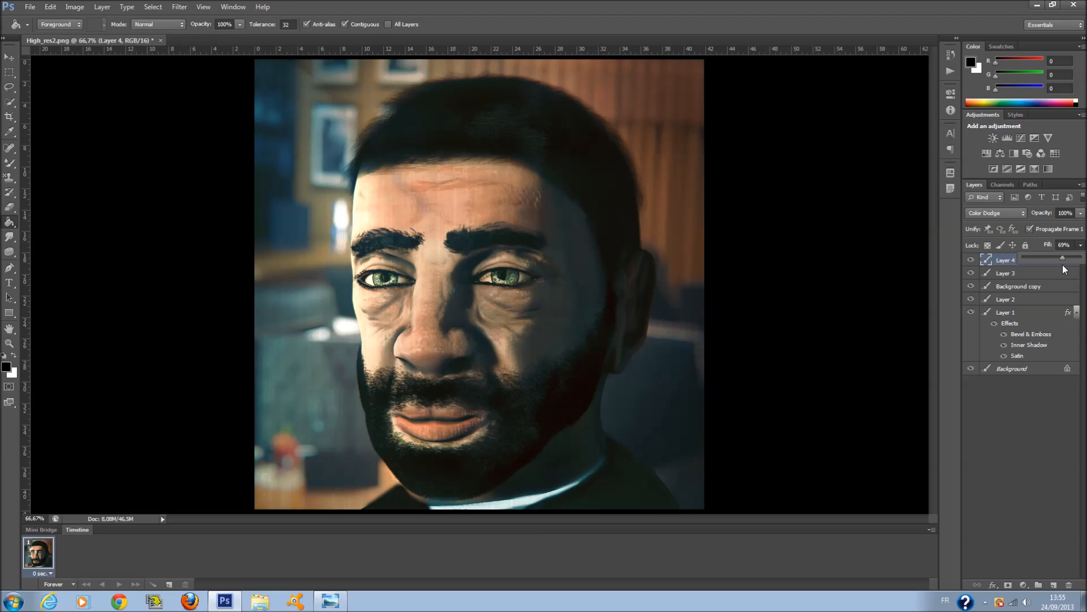
left_click_drag(1067, 270, 1062, 265)
Return Layer 4 to the Normal blend mode so the light's hard edge can be retouched.
left_click(10, 167)
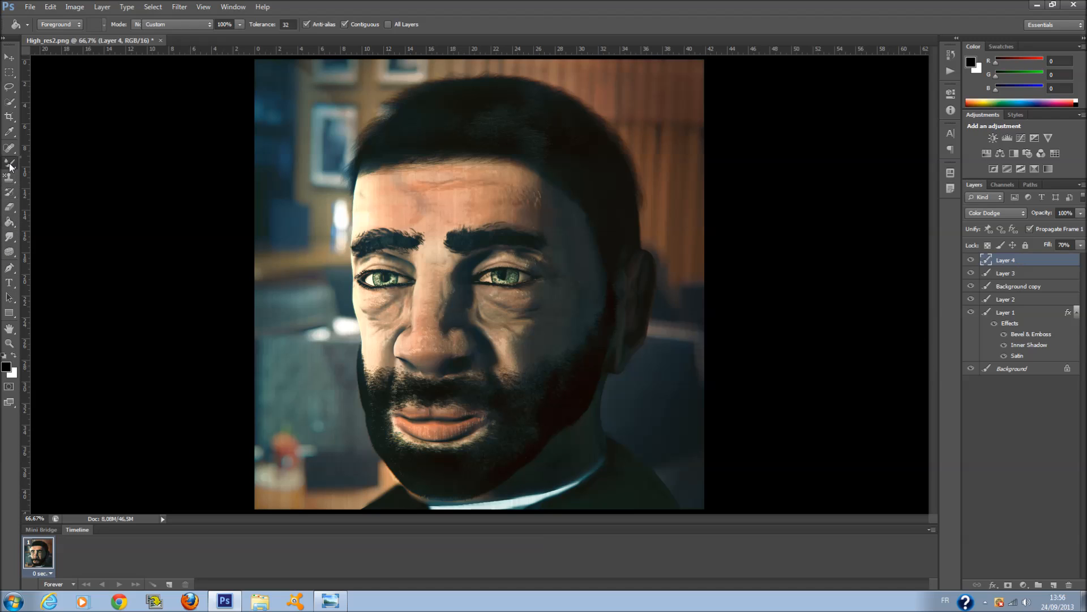
left_click(11, 238)
left_click(57, 237)
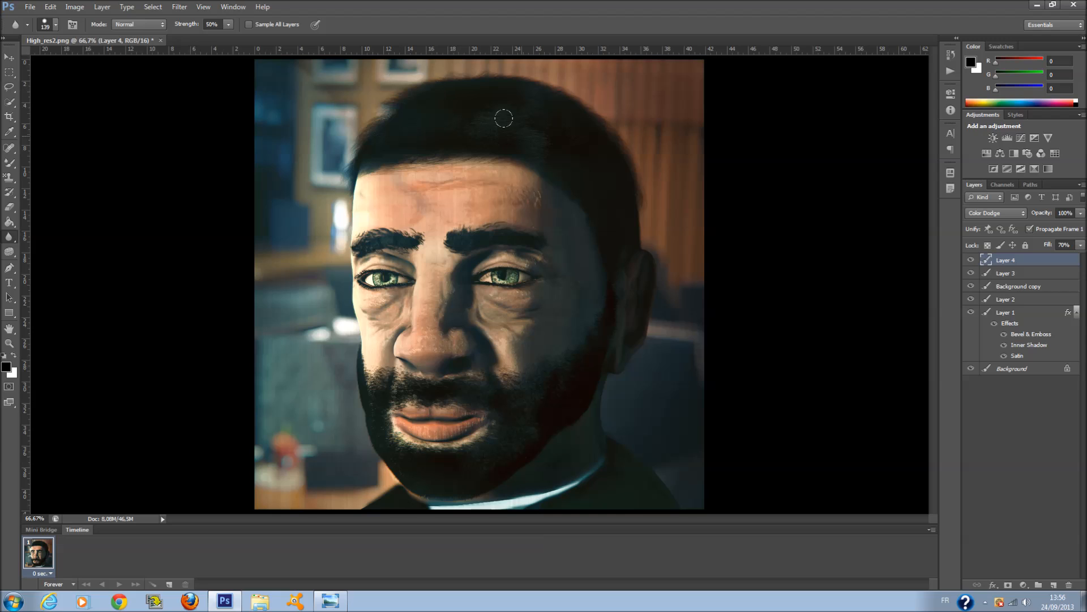
left_click(1018, 212)
left_click(989, 217)
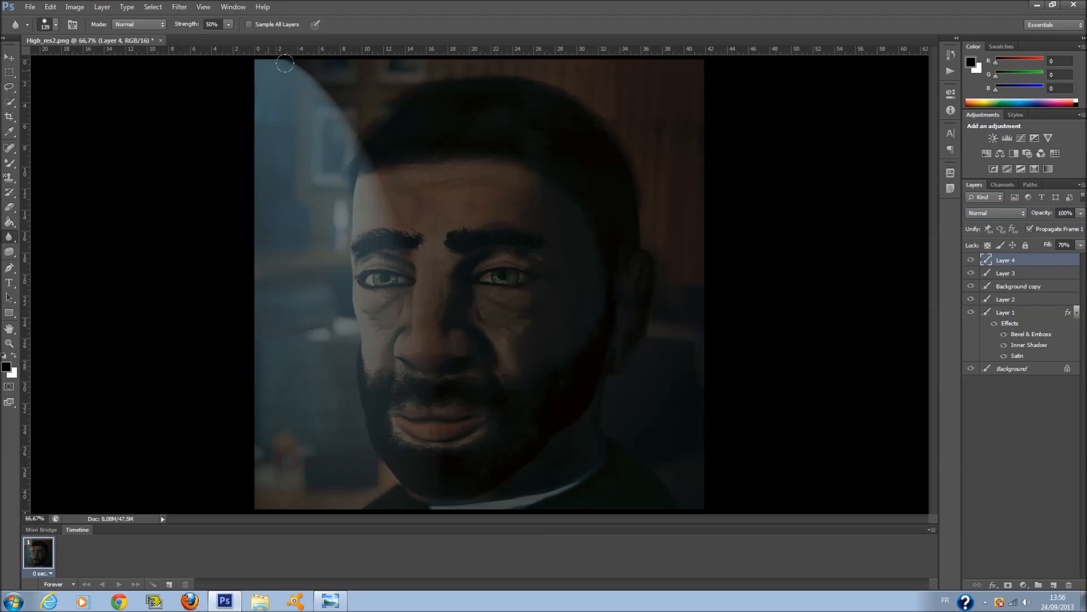
Smudge the light's curved edge on Layer 4 outward at 50% strength, from the canvas top across the hair and face to the chin.
left_click_drag(10, 237, 54, 260)
left_click_drag(291, 69, 373, 79)
key("ctrl+z")
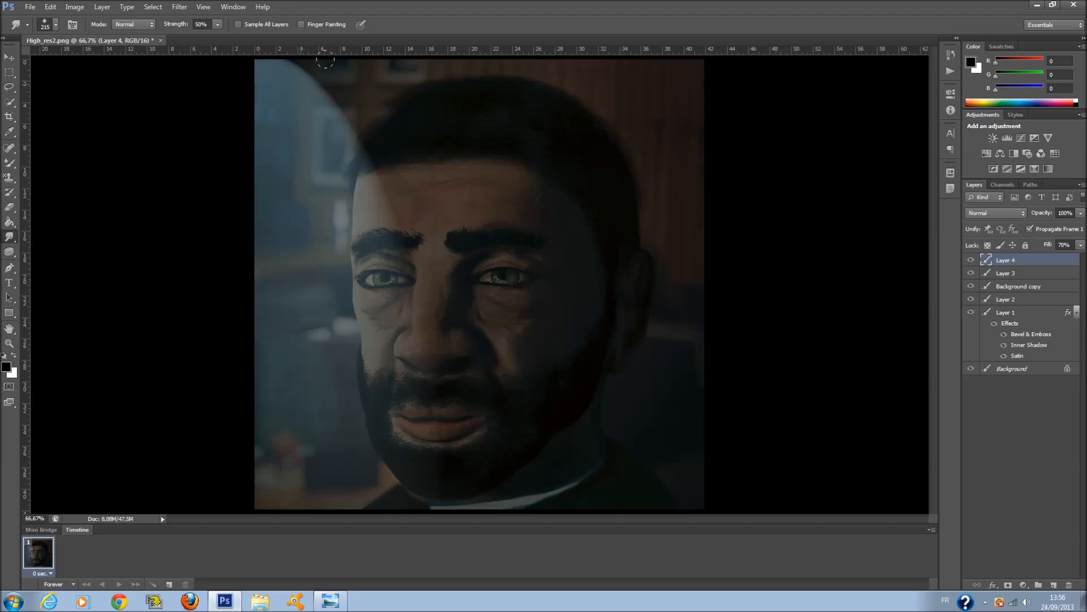
left_click_drag(307, 89, 368, 93)
left_click_drag(297, 63, 359, 71)
mouse_move(340, 128)
left_mouse_down()
mouse_move(556, 95)
mouse_move(642, 118)
left_mouse_up()
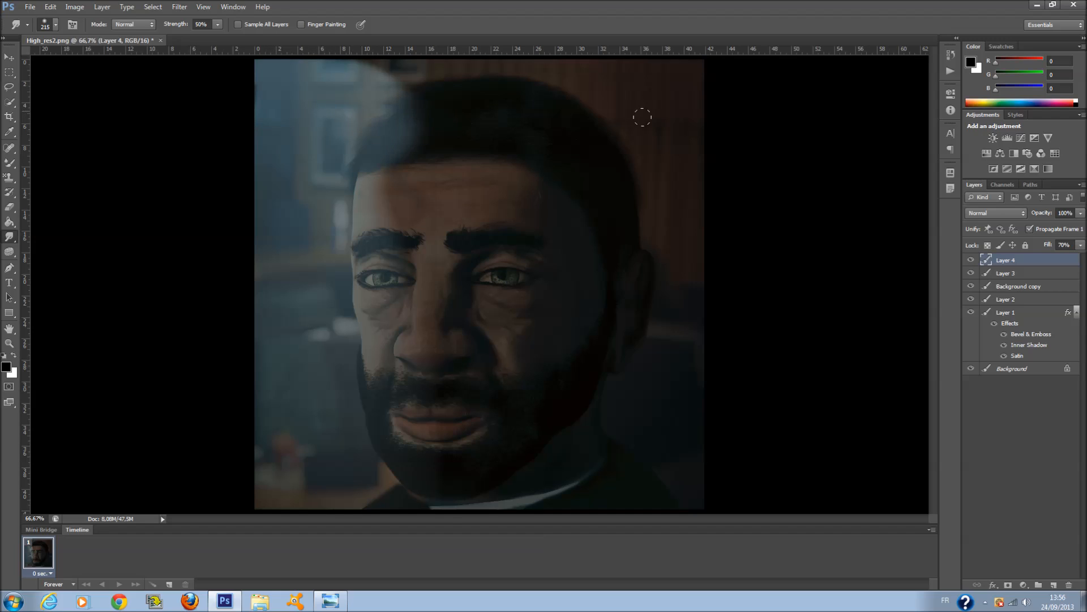
left_click_drag(362, 205, 452, 226)
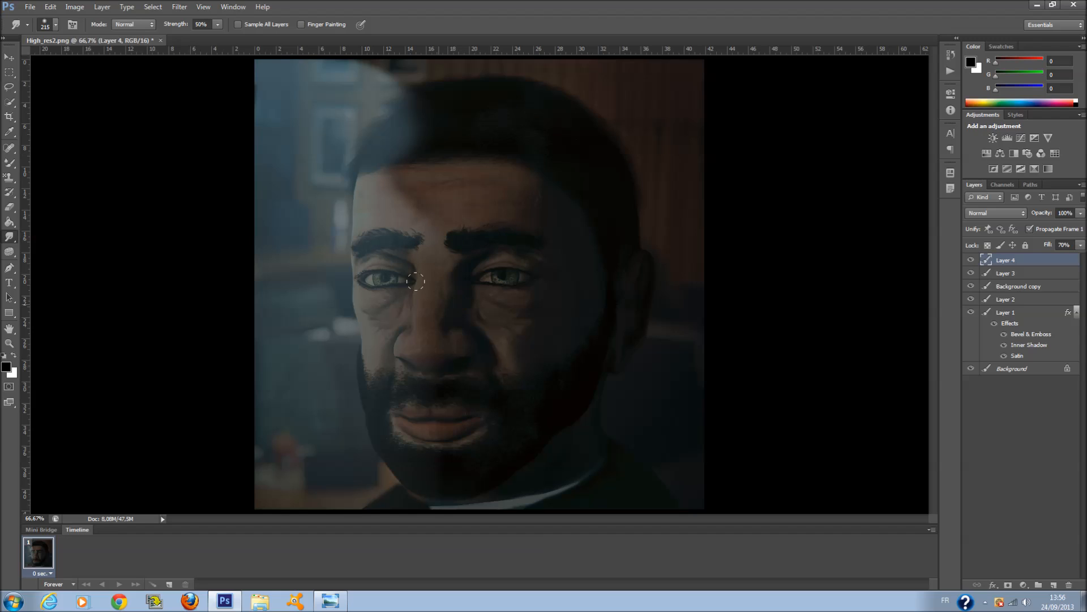
left_click_drag(373, 304, 478, 364)
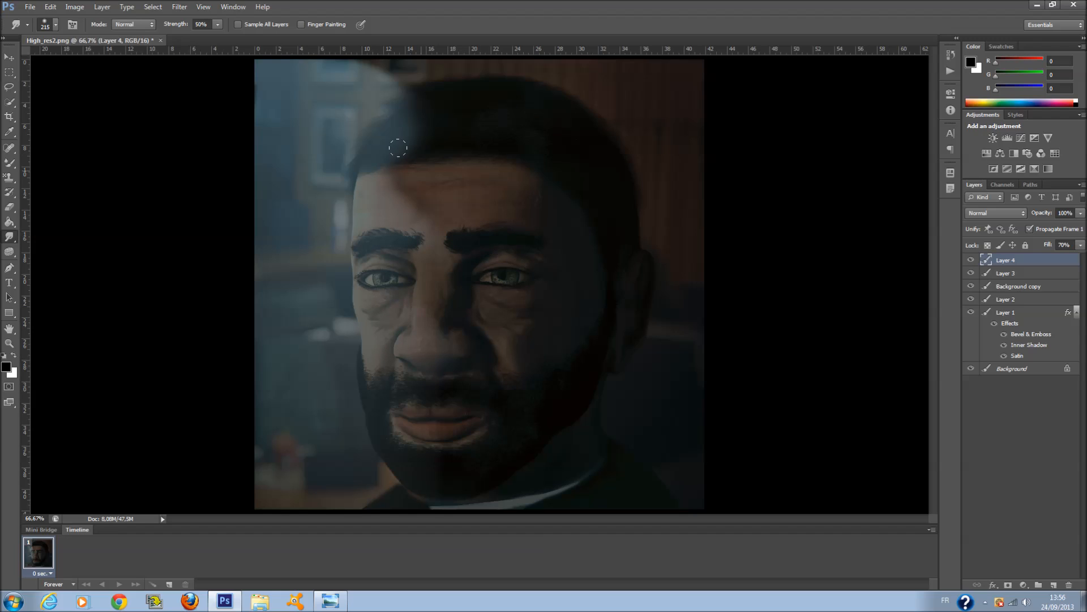
left_click_drag(396, 142, 487, 159)
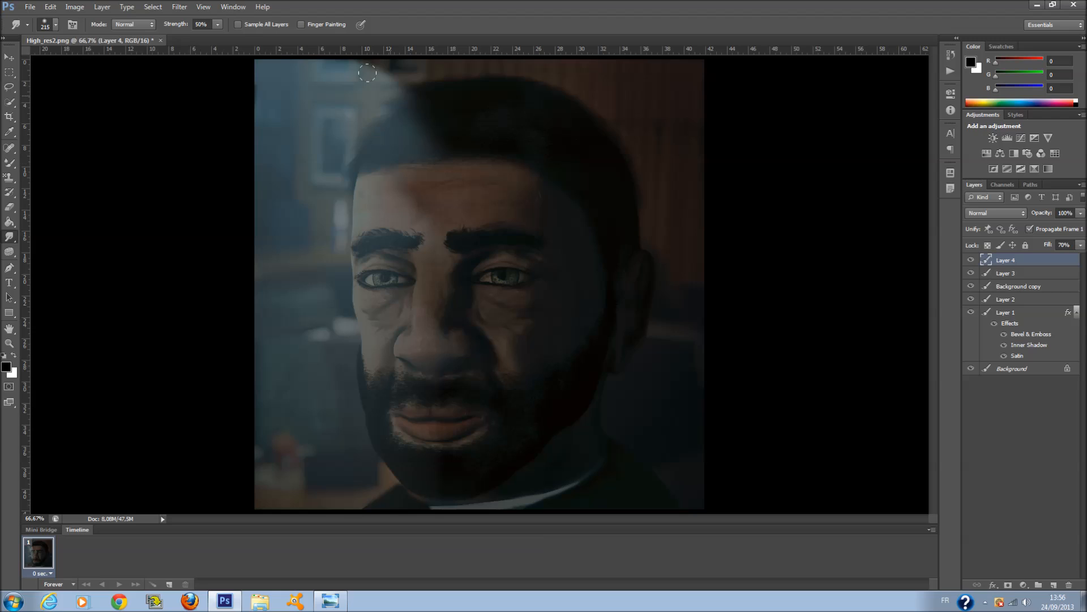
left_click_drag(367, 72, 467, 55)
left_click_drag(387, 449, 606, 501)
Compare Color Dodge with neighbouring blend modes on the smudged Layer 4 and choose Linear Dodge (Add).
left_click(995, 213)
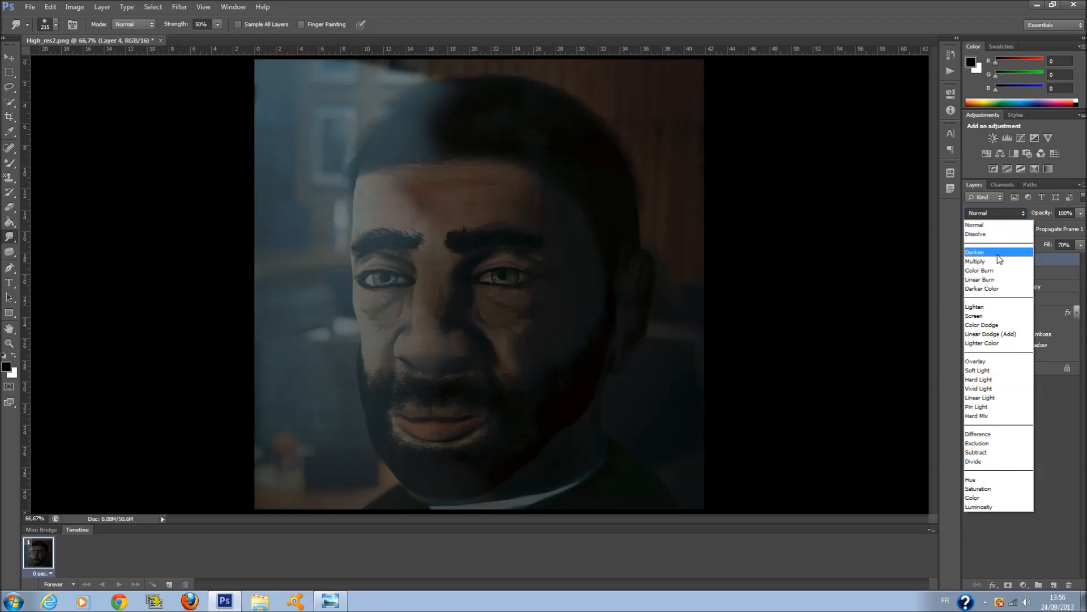
left_click(1002, 324)
scroll(1004, 210, "down", 1)
scroll(1003, 210, "up", 2)
scroll(1004, 210, "down", 2)
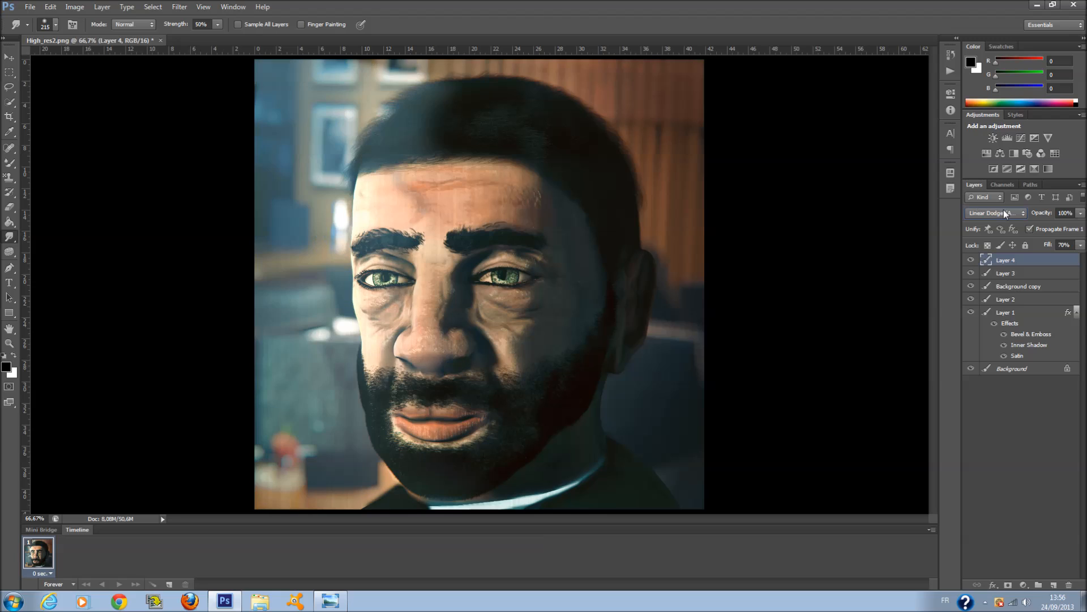
scroll(1010, 212, "up", 1)
scroll(1010, 212, "up", 1)
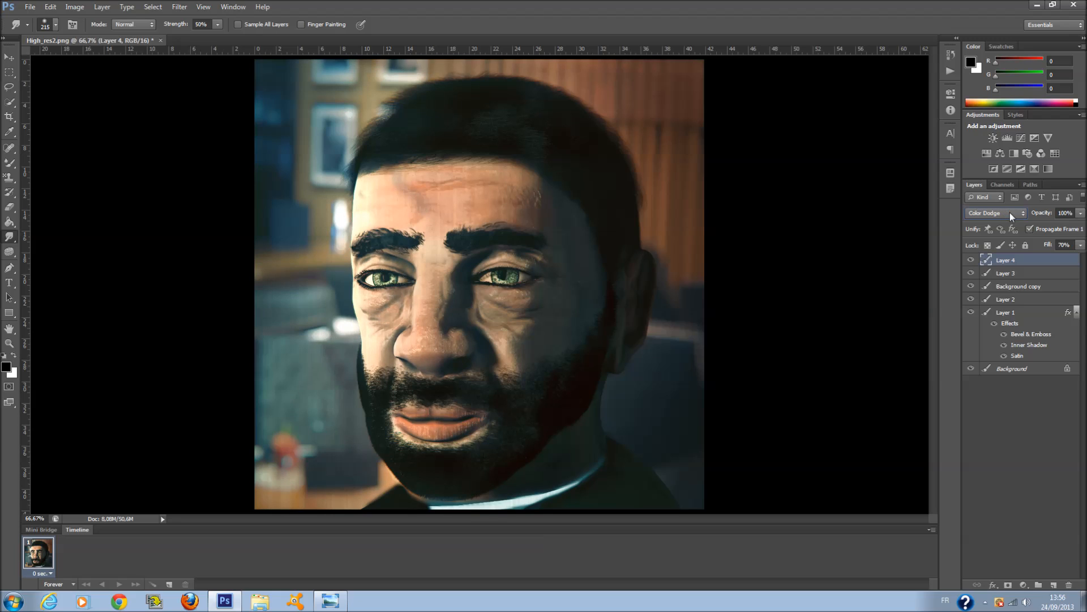
scroll(1018, 216, "down", 1)
Lower Layer 4's fill to 30% and deselect the layer.
left_click(1080, 246)
left_click_drag(1066, 258, 1044, 257)
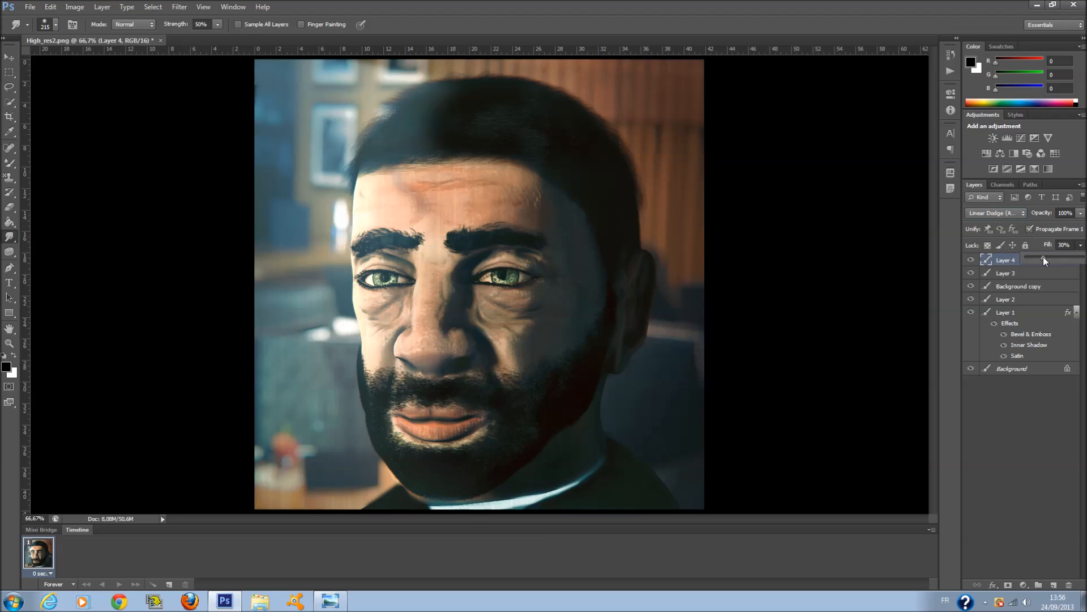
left_click(1024, 496)
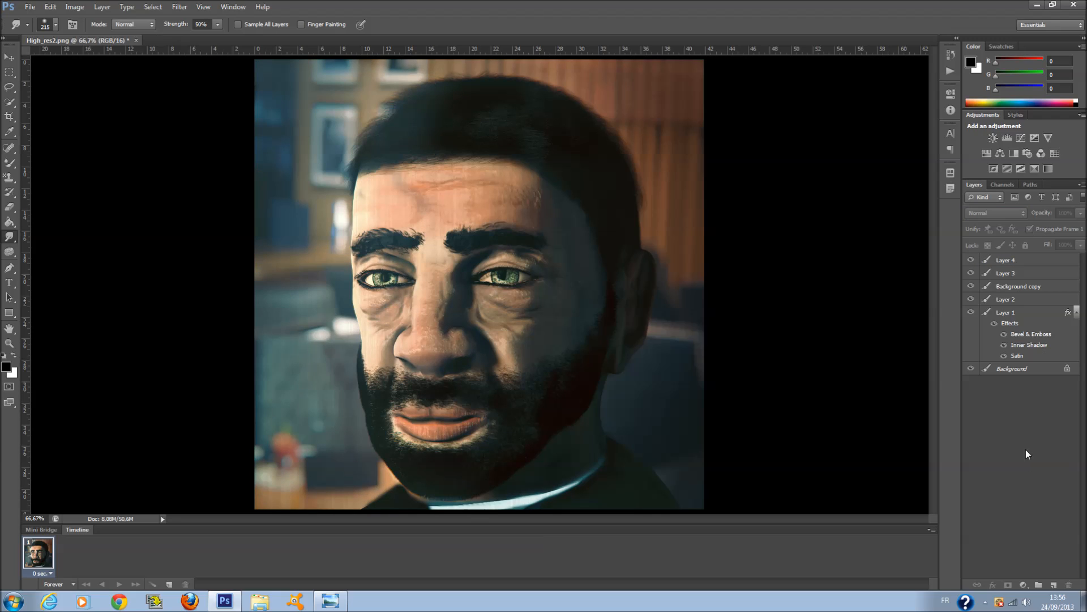